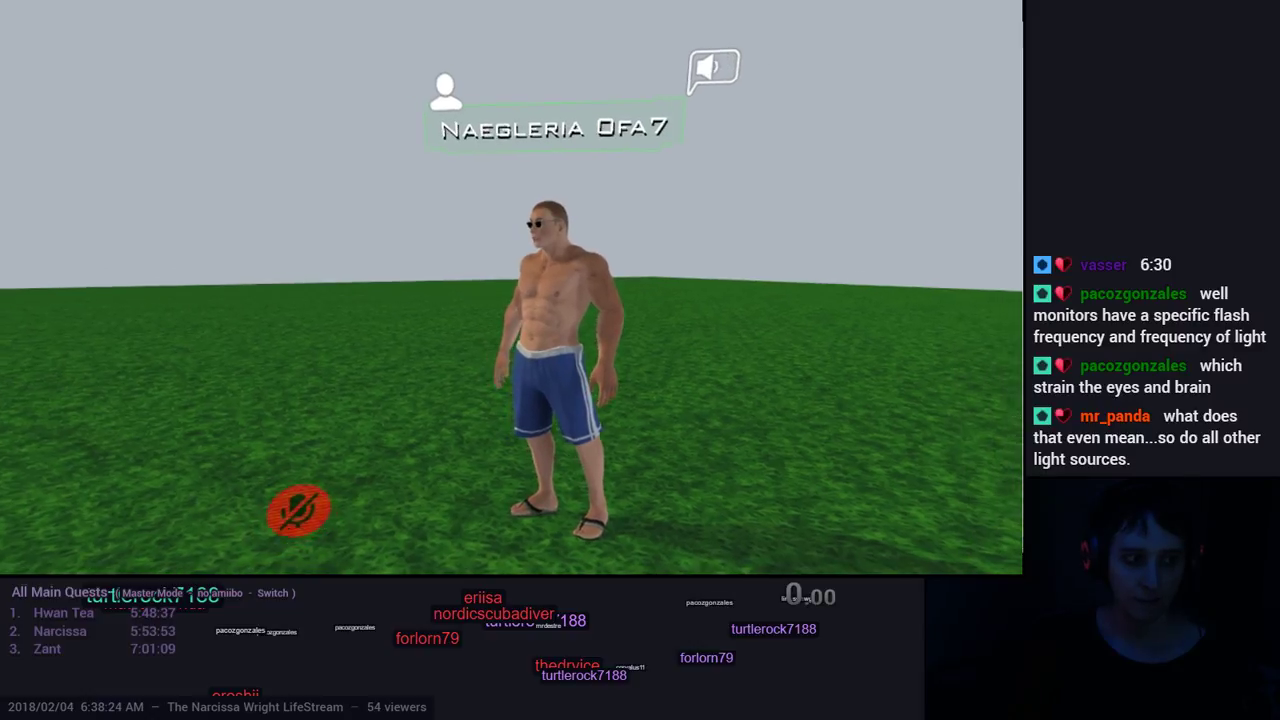
Step: Open the details of The Great Pug world from the active worlds list
key("Escape")
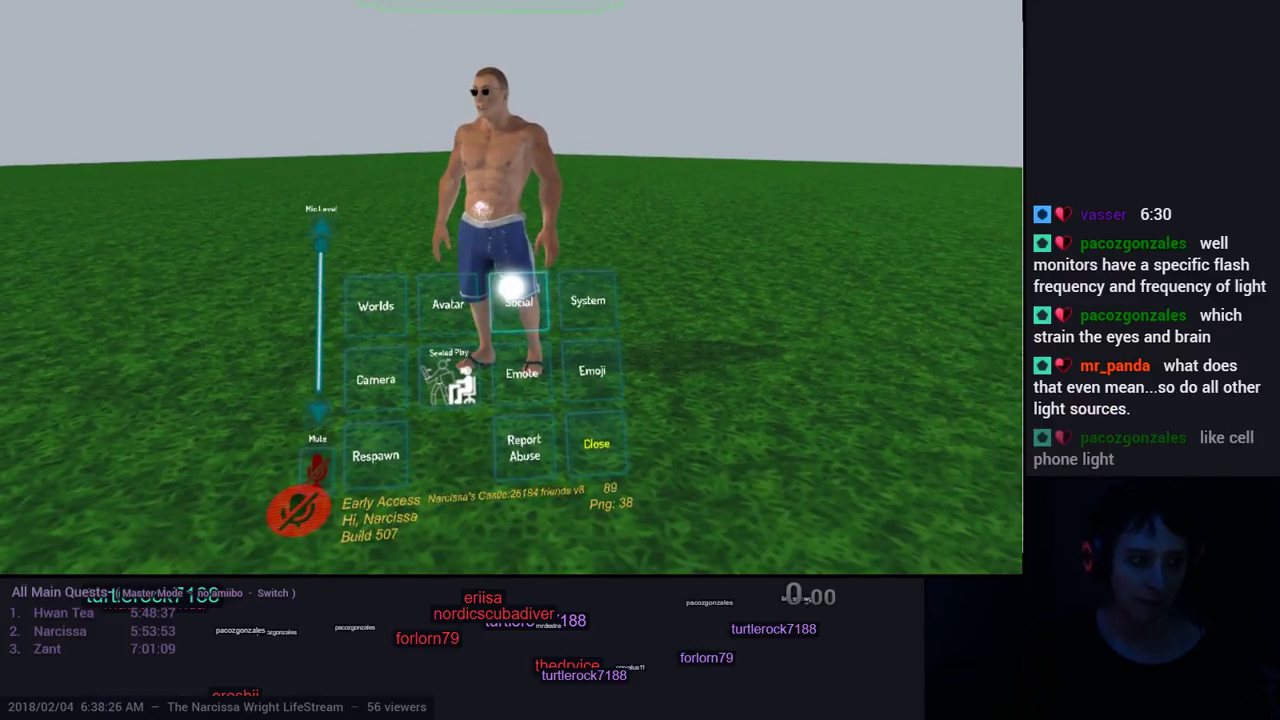
left_click(526, 328)
left_click(242, 48)
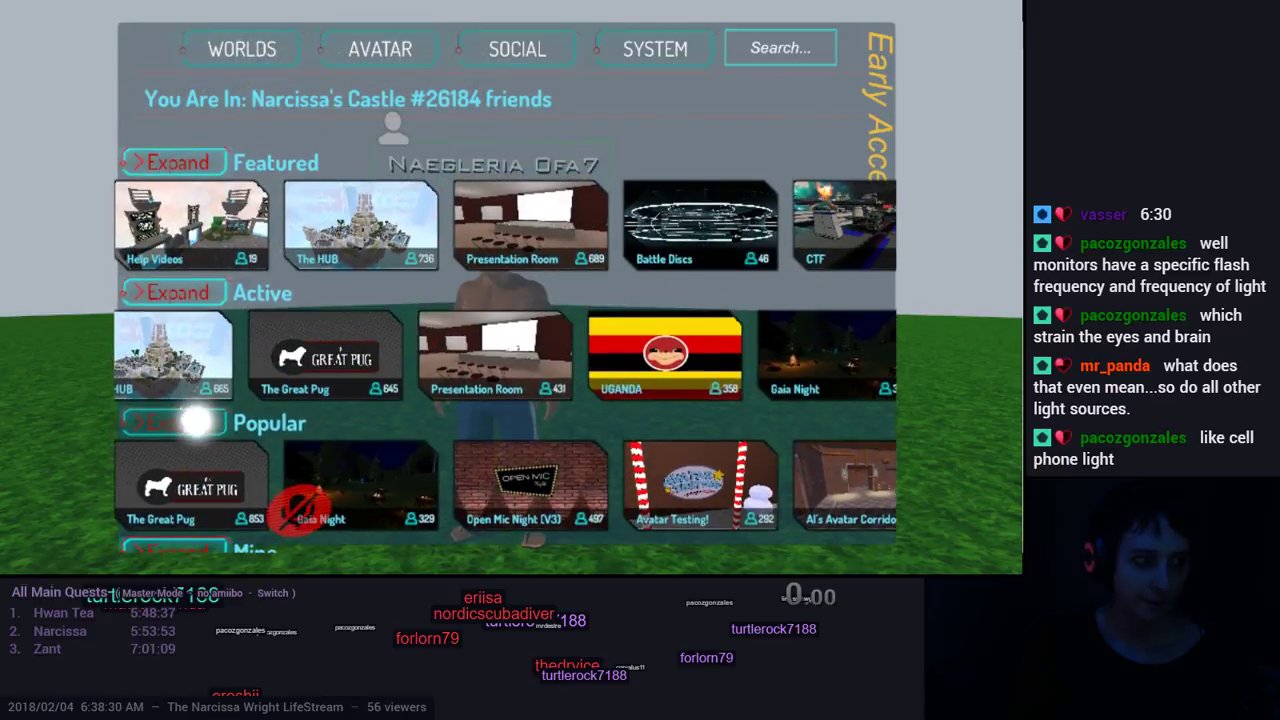
left_click(390, 328)
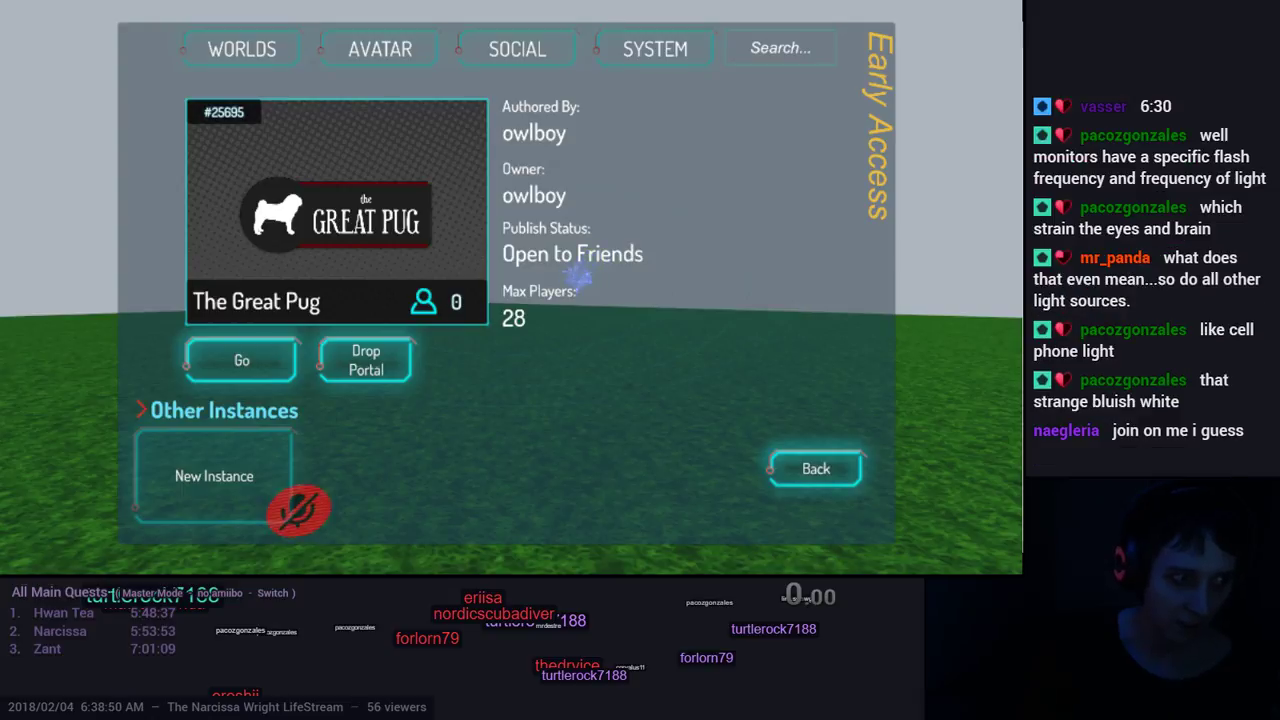
Step: Open the online friend's profile from the social list, and return to the list
key("Escape")
key("Escape")
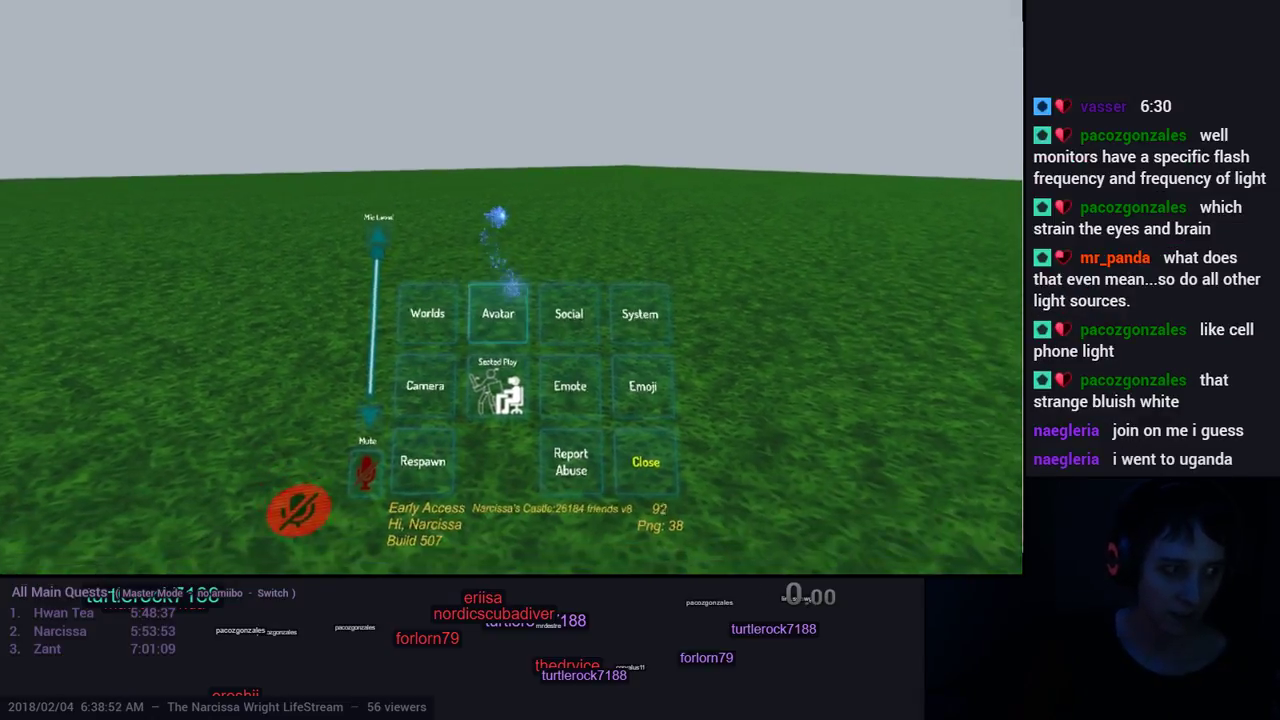
left_click(510, 288)
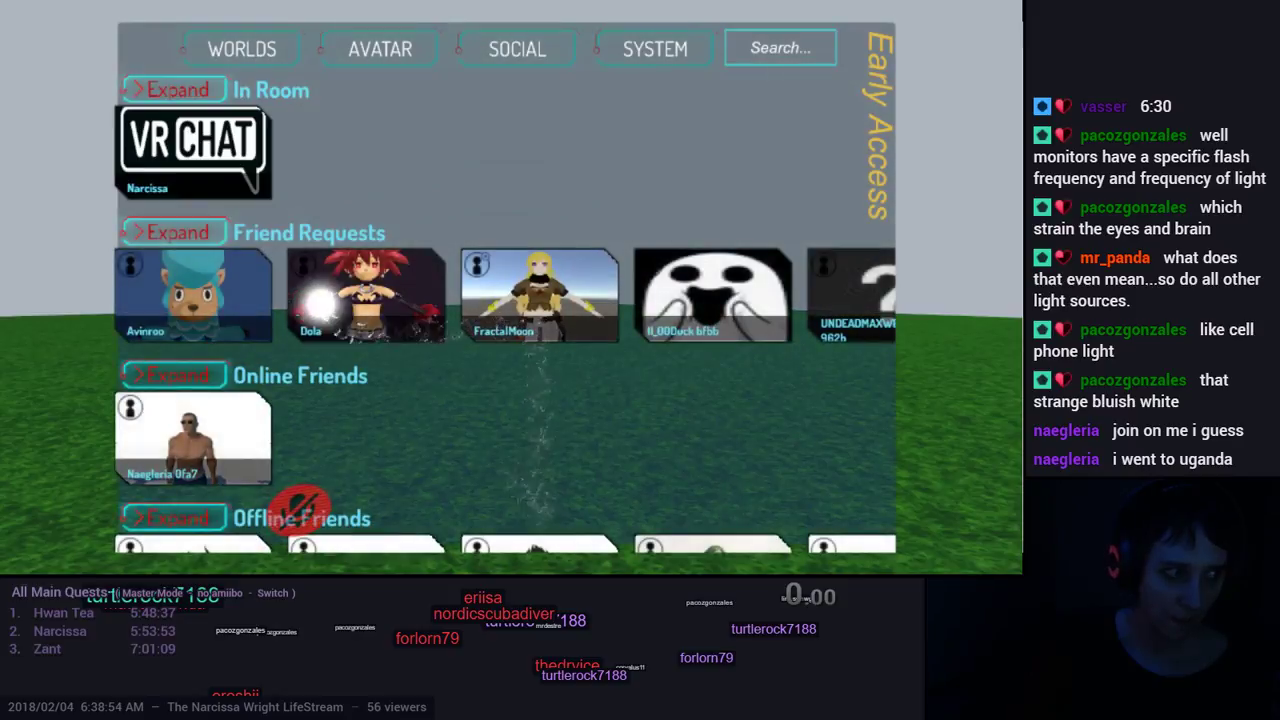
scroll(255, 300, "down", 2)
left_click(195, 355)
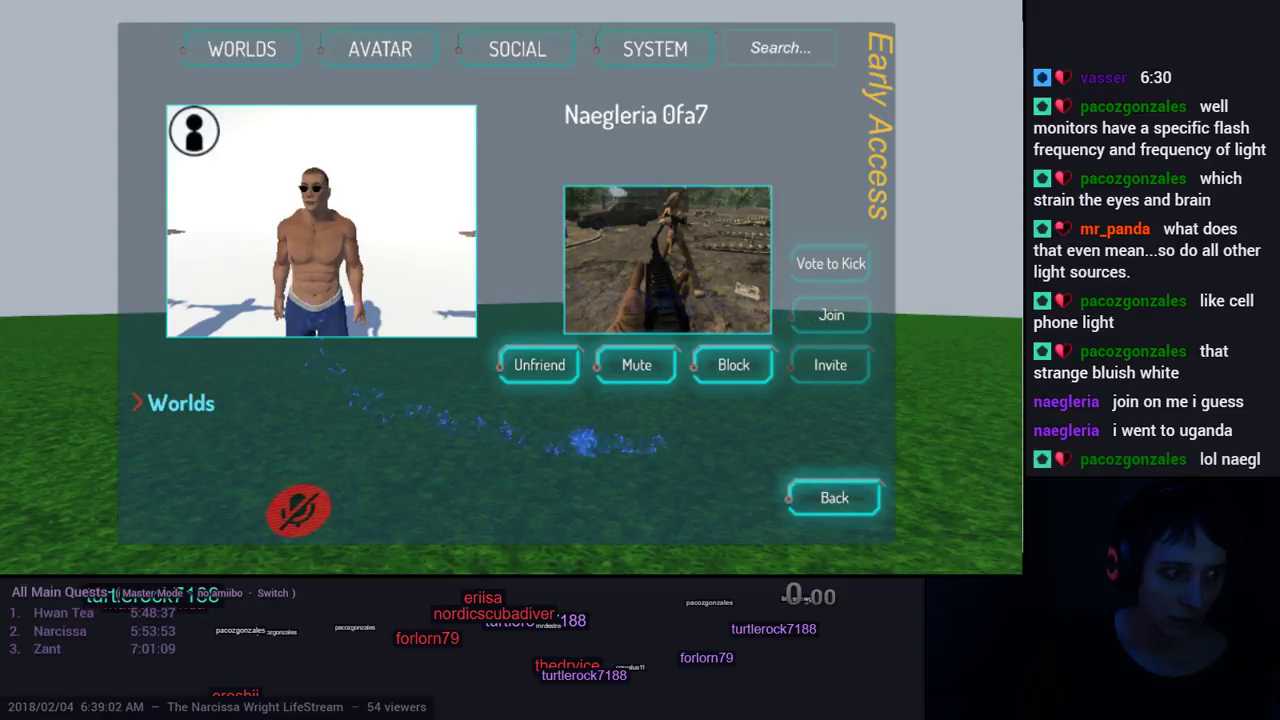
left_click(834, 497)
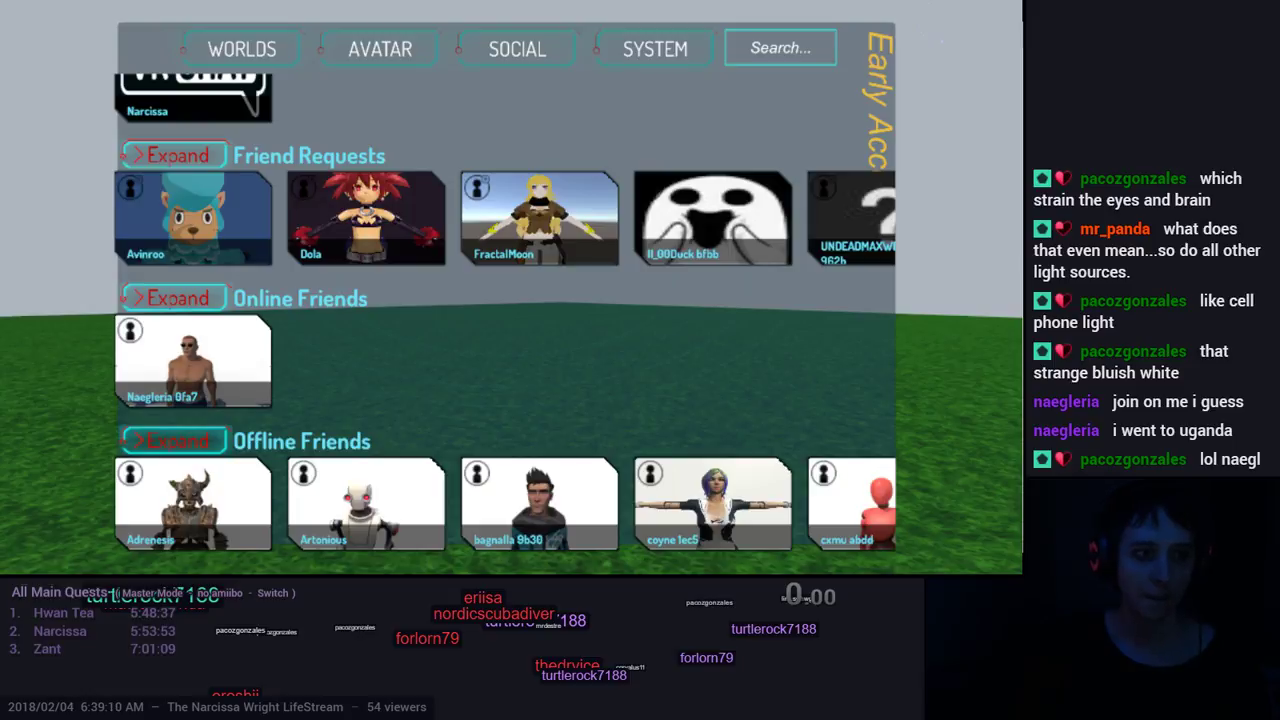
key("alt+Tab")
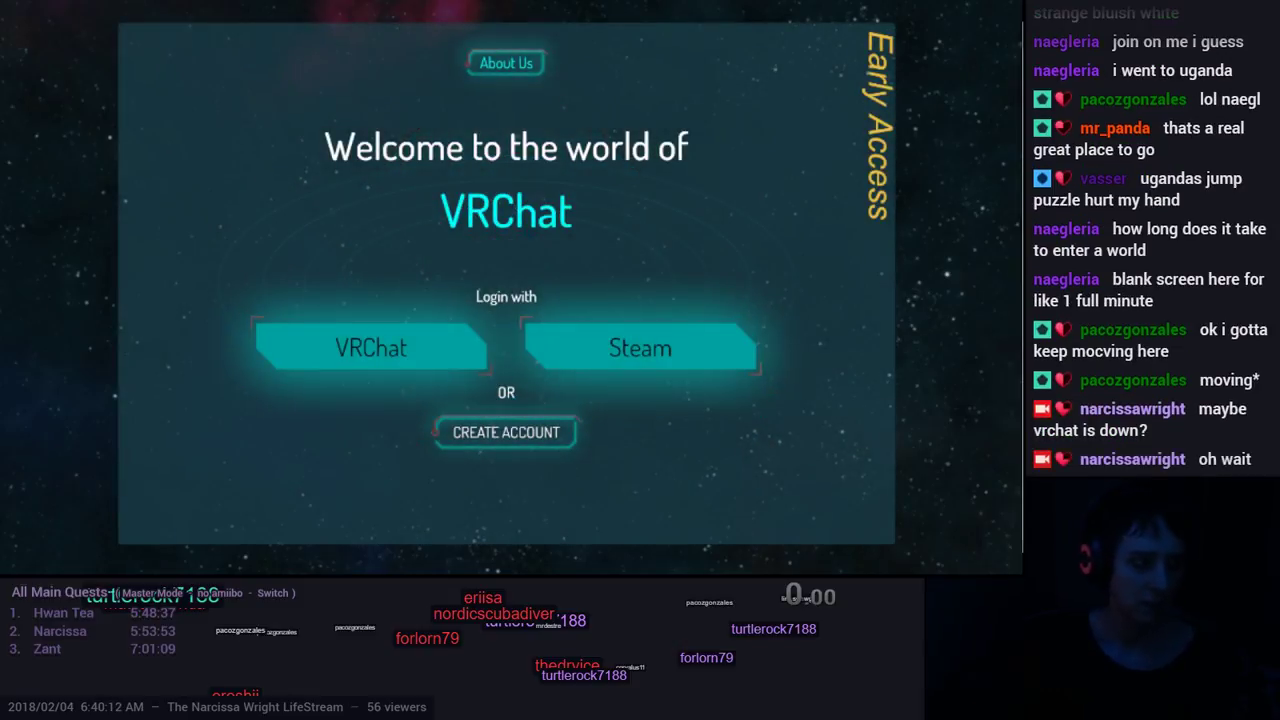
left_click(360, 345)
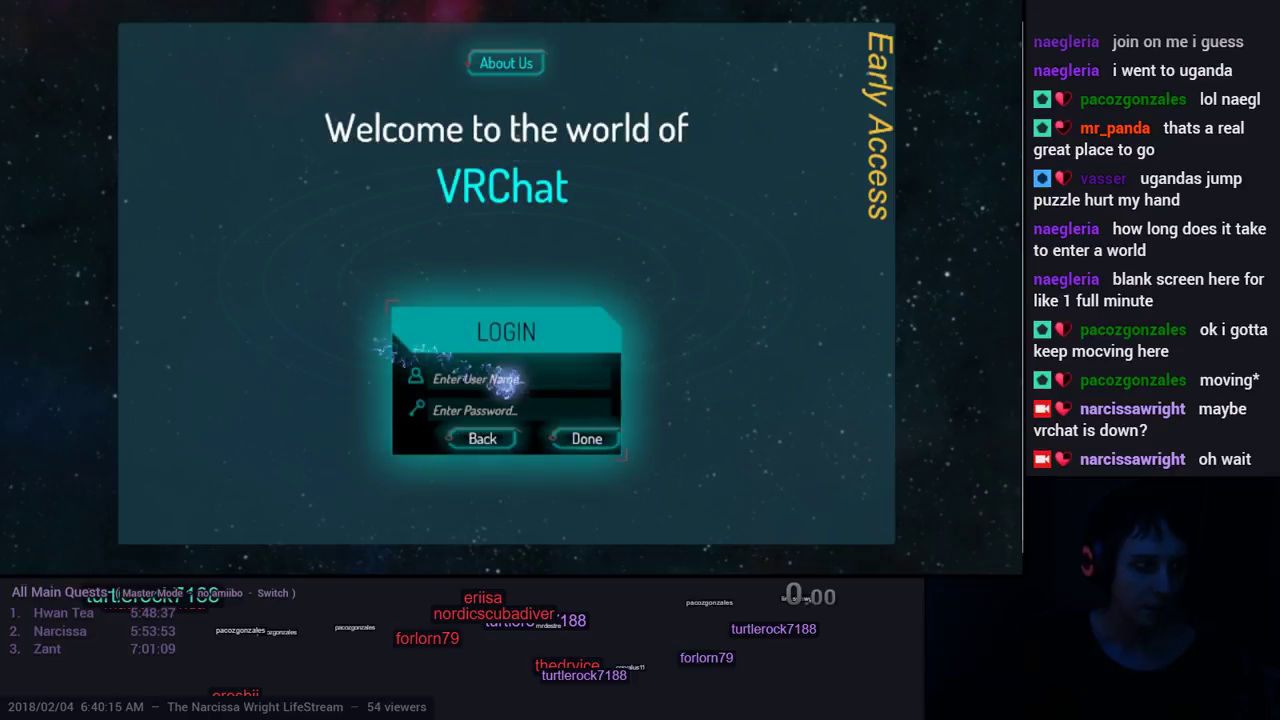
left_click(490, 442)
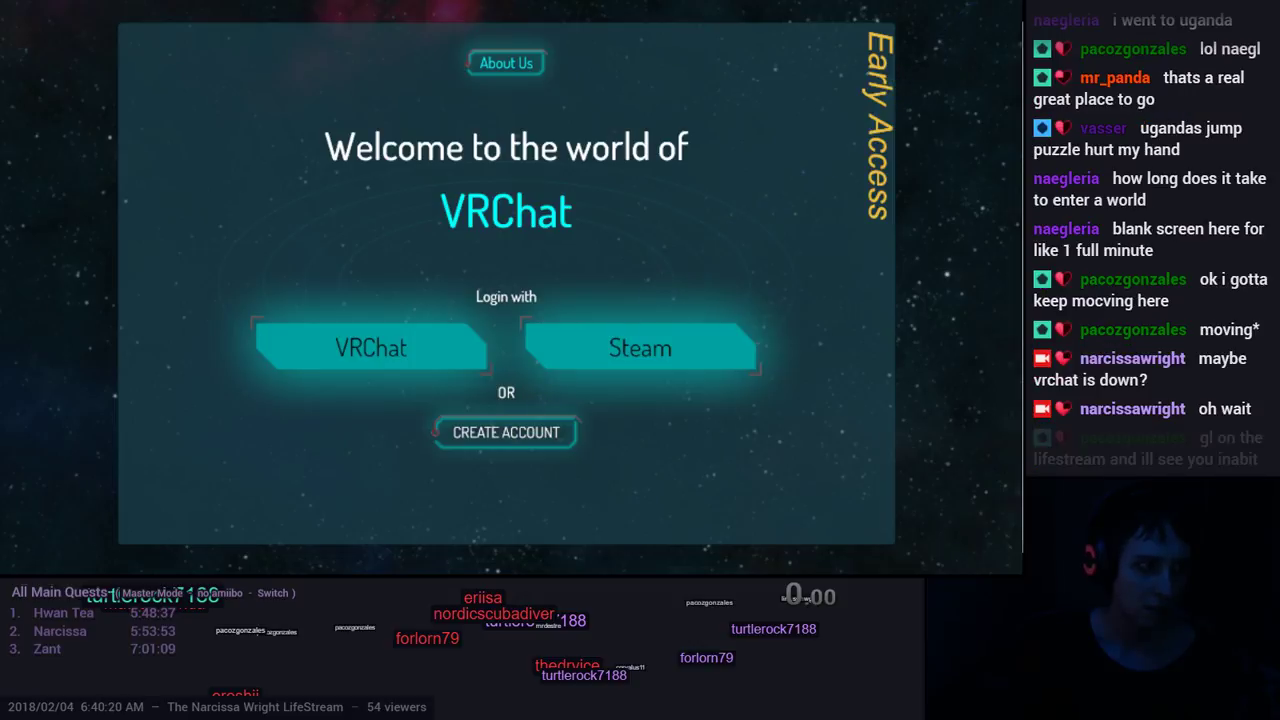
Step: Switch from Unity back to VRChat and toggle the microphone for voice chat at the wooden platform
key("alt+Tab")
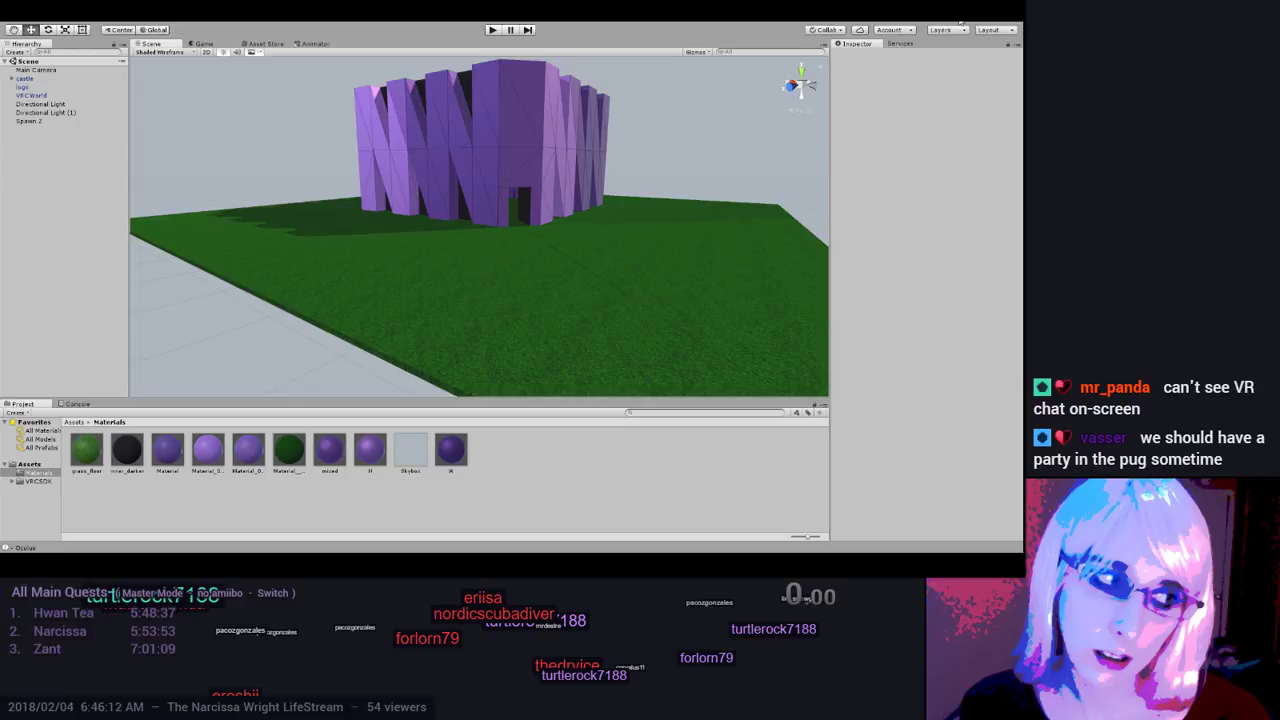
key("alt+Tab")
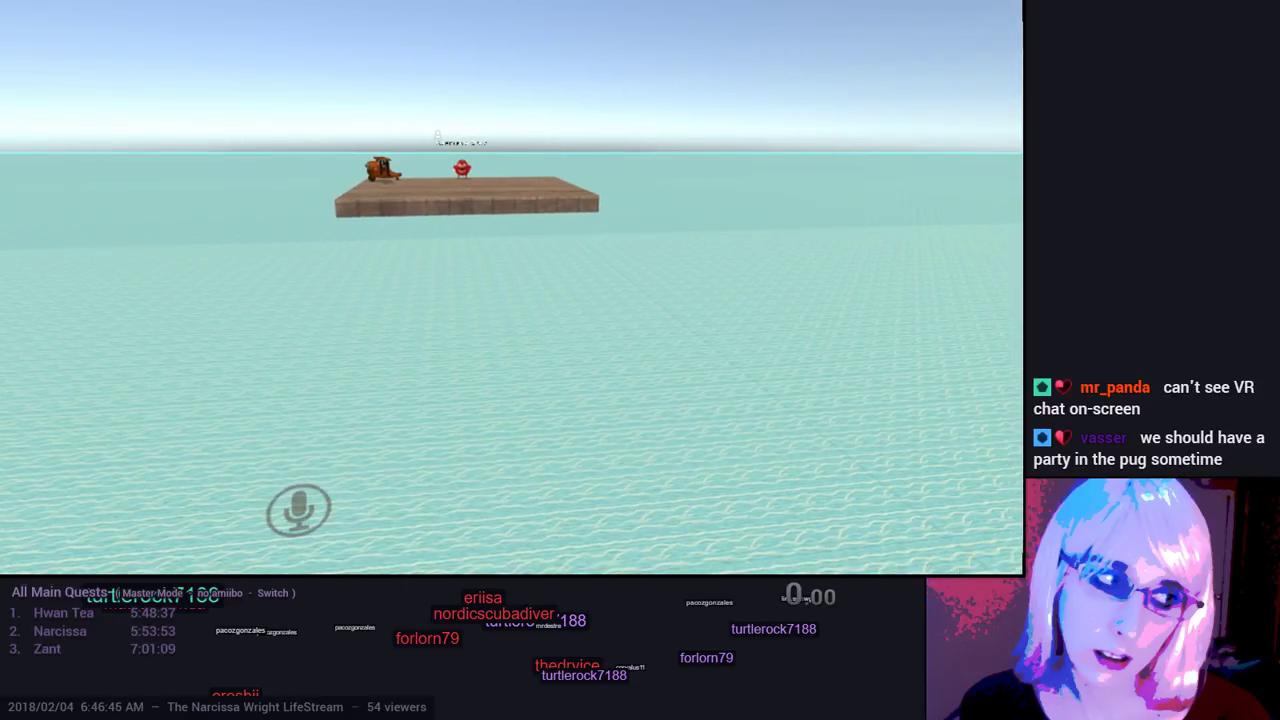
key("v")
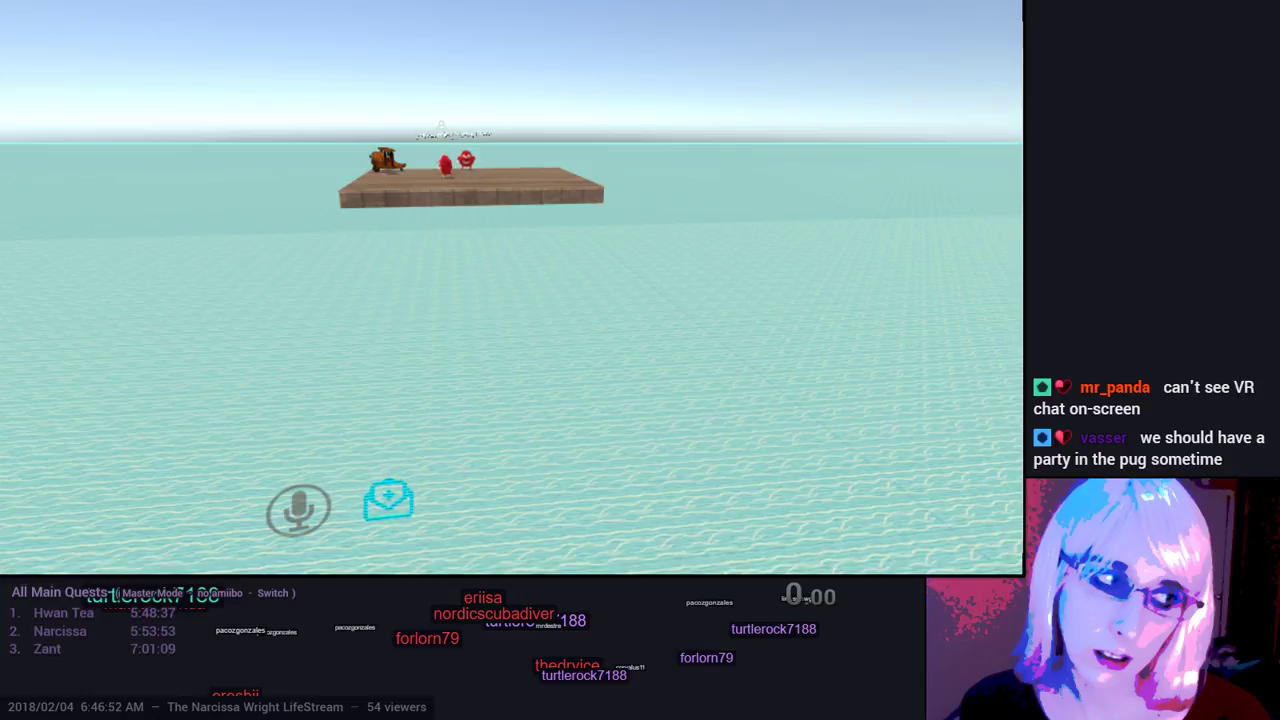
key("v")
key("v")
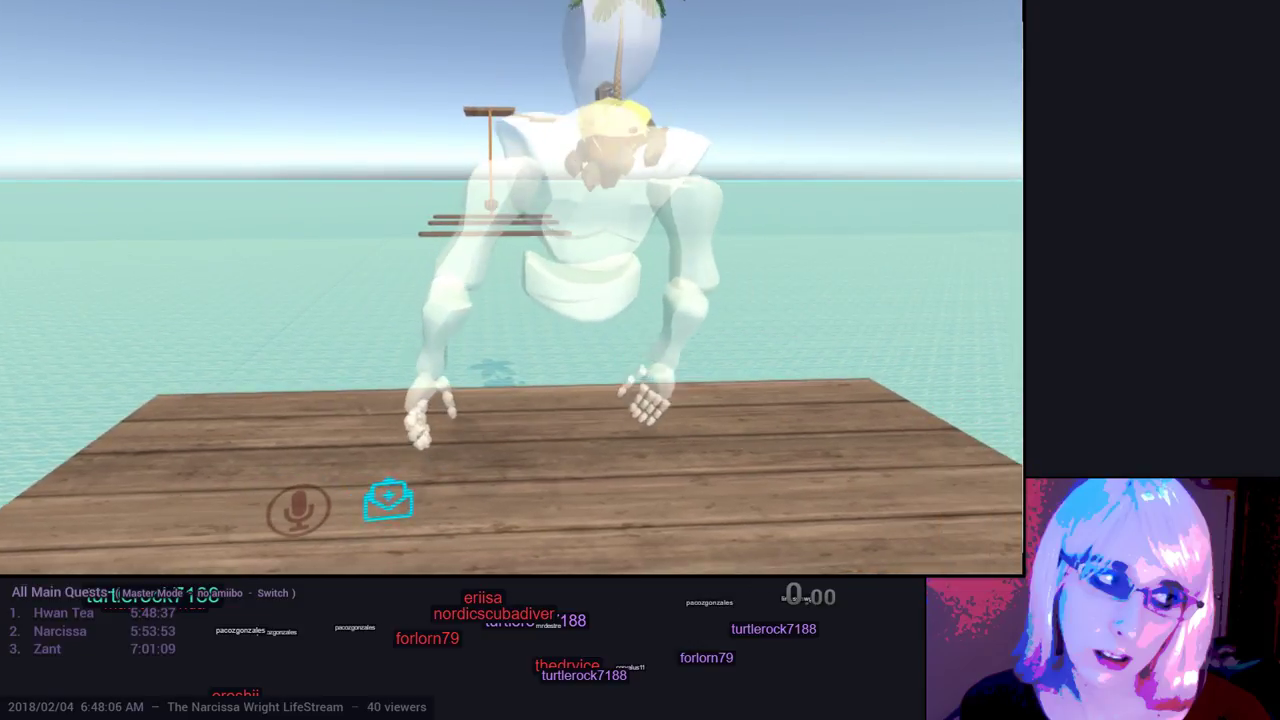
key("v")
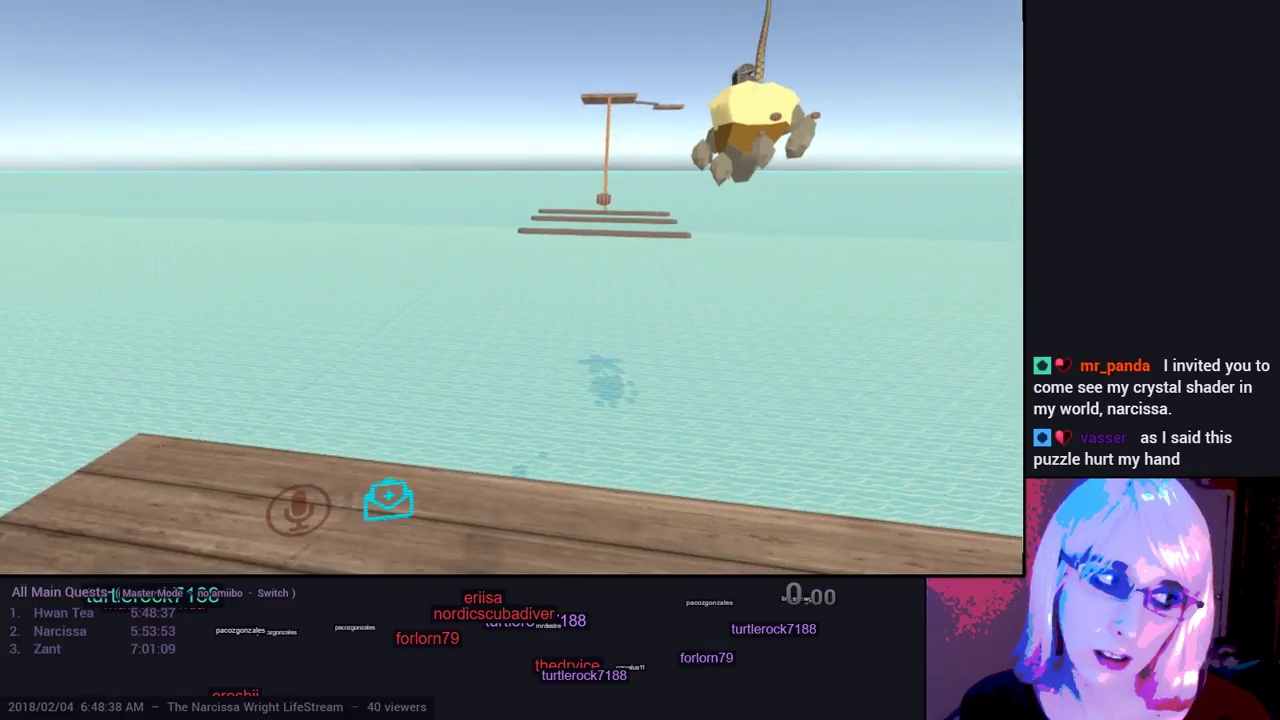
key("v")
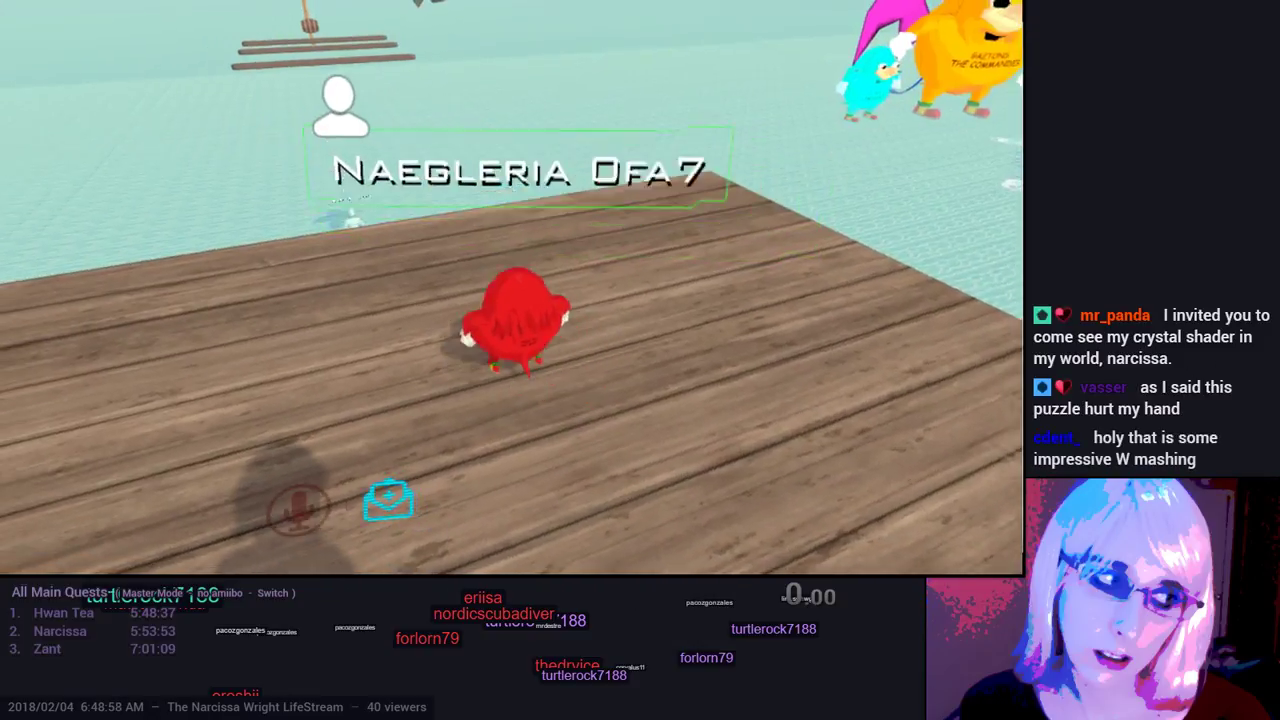
key("v")
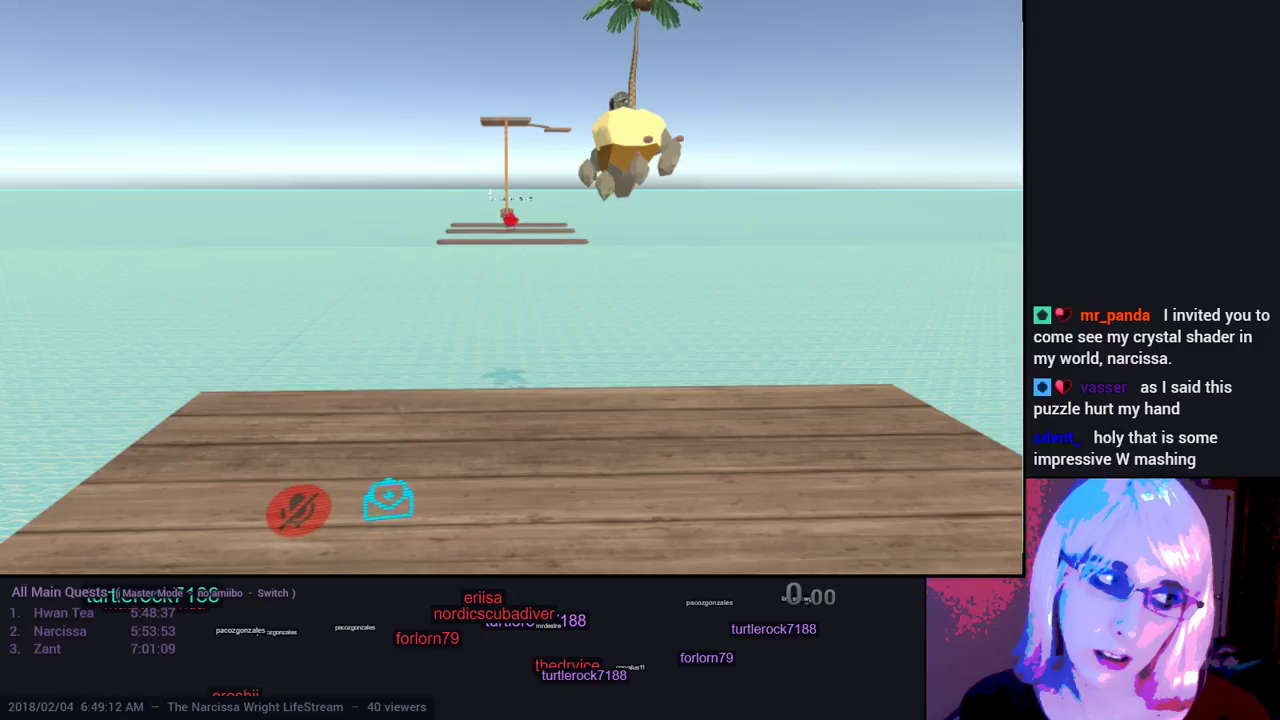
Step: Try to jump forward from the wooden platform onto the floating logs
key("w")
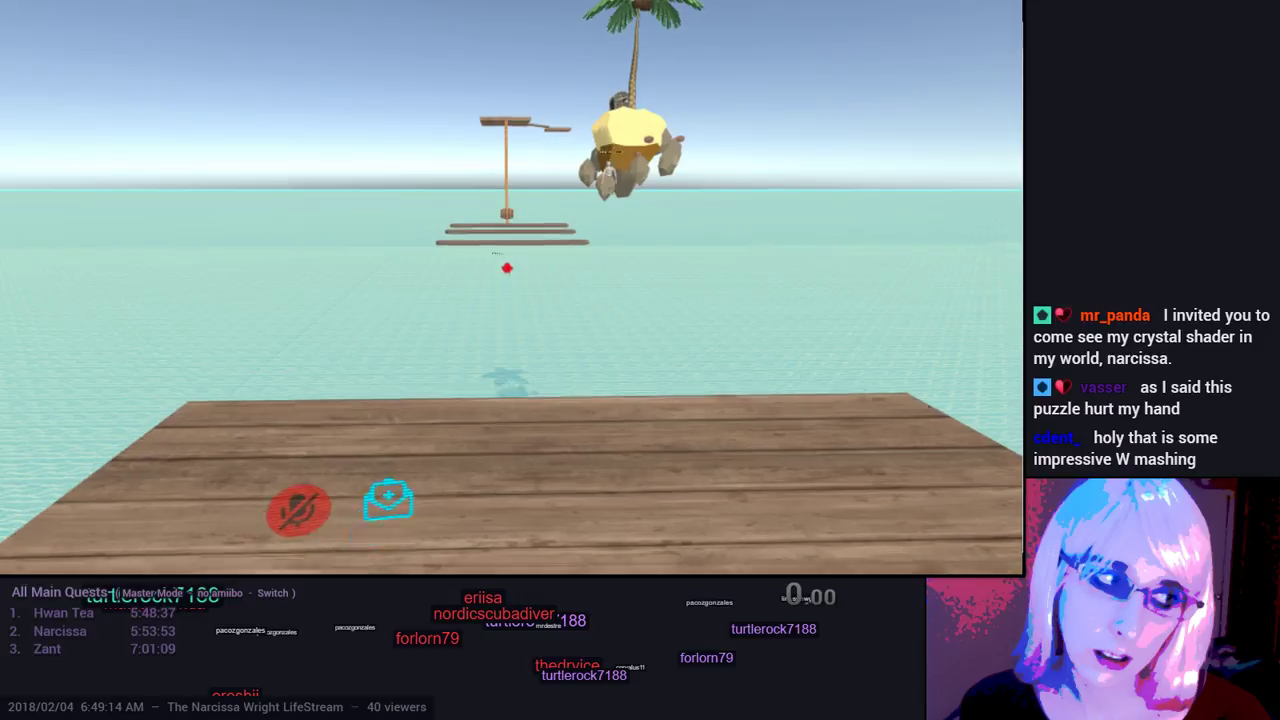
key("w")
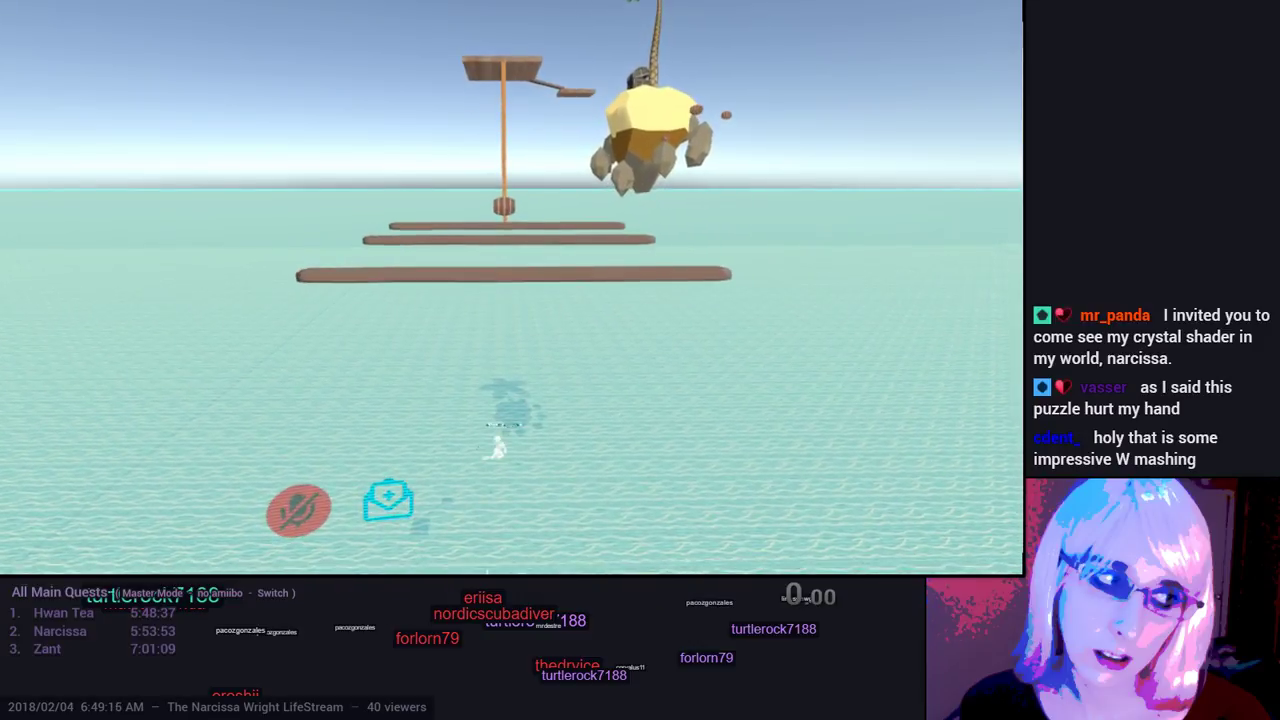
key("w")
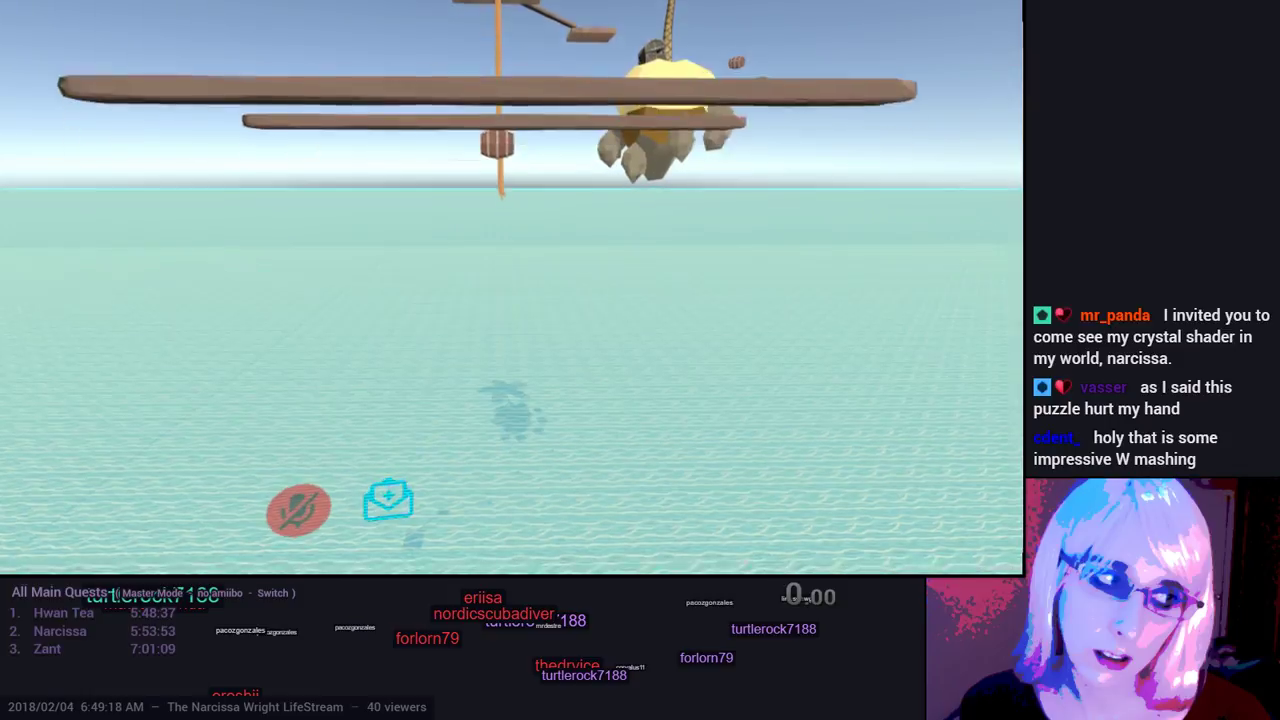
key("w")
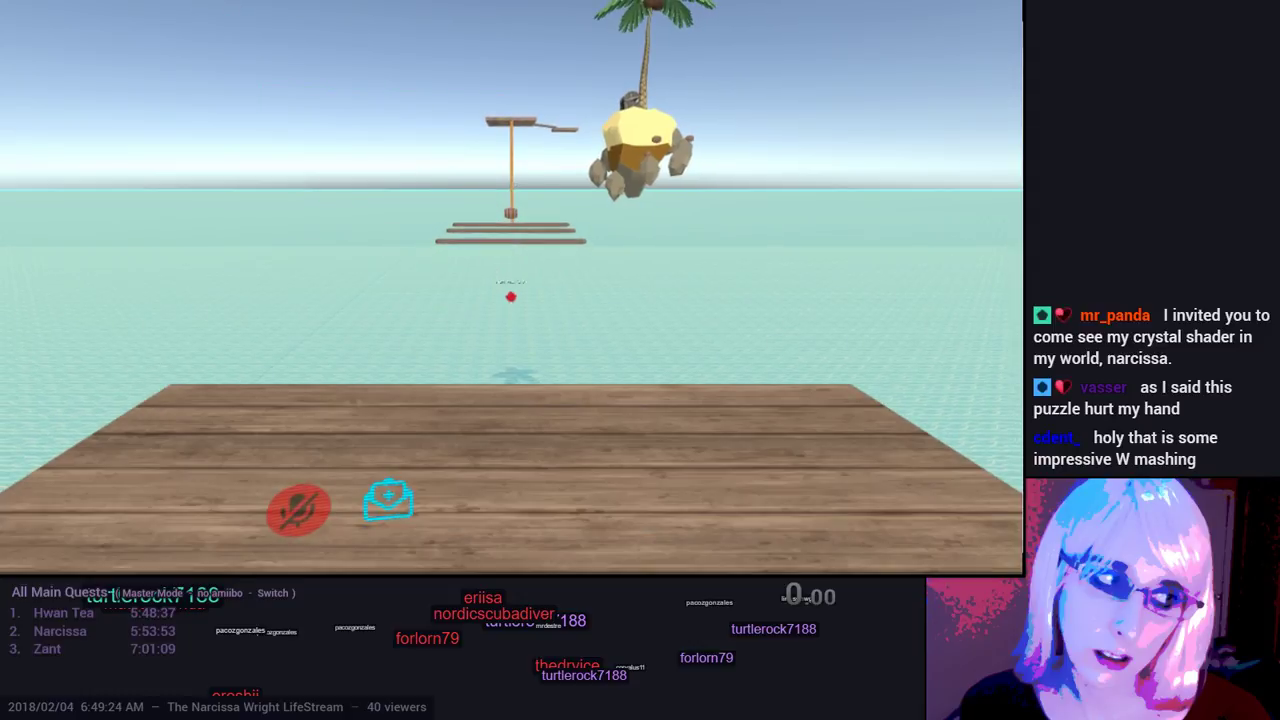
key("w")
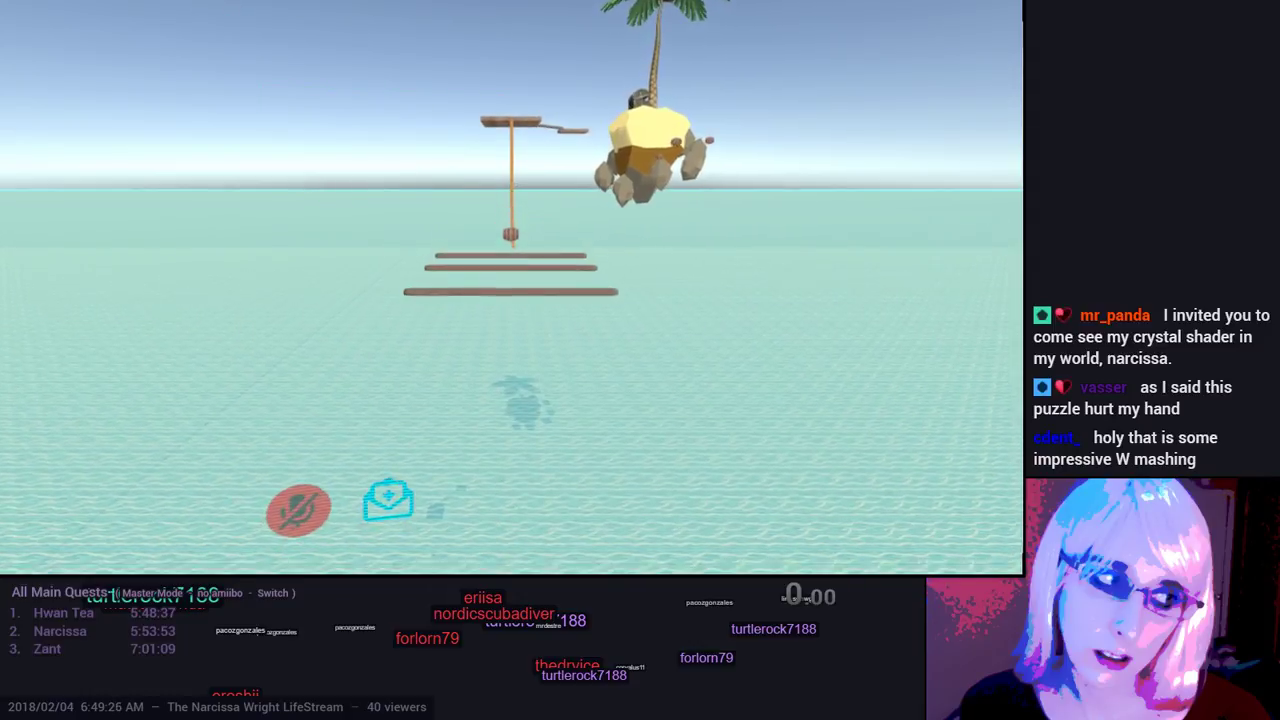
key("w")
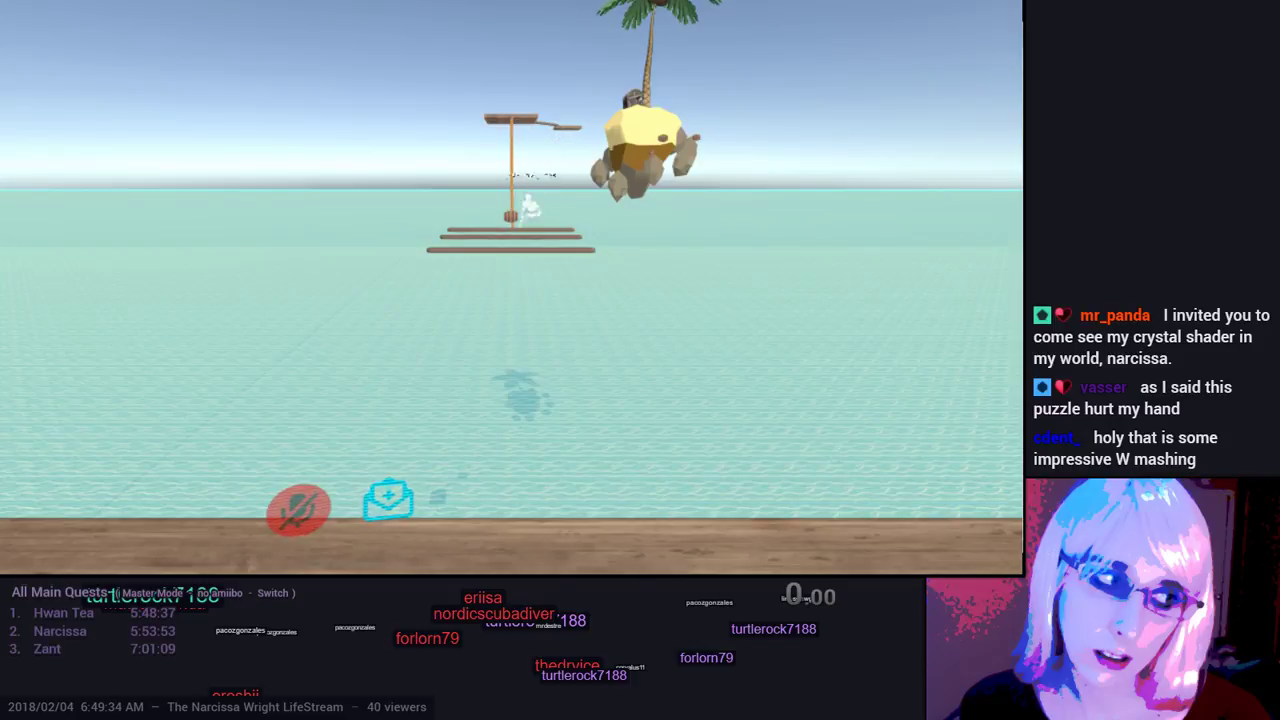
Step: Try to cross the floating logs to the hanging rope and the raised plank platform
key("w")
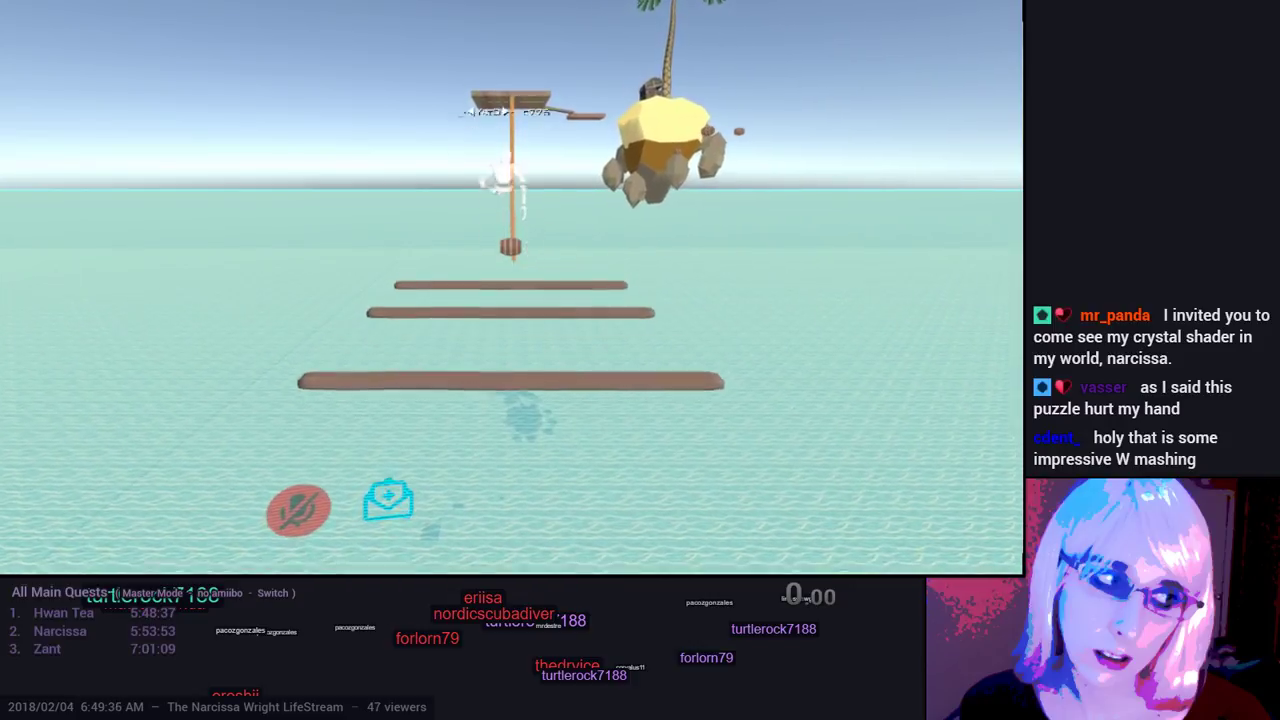
key("w")
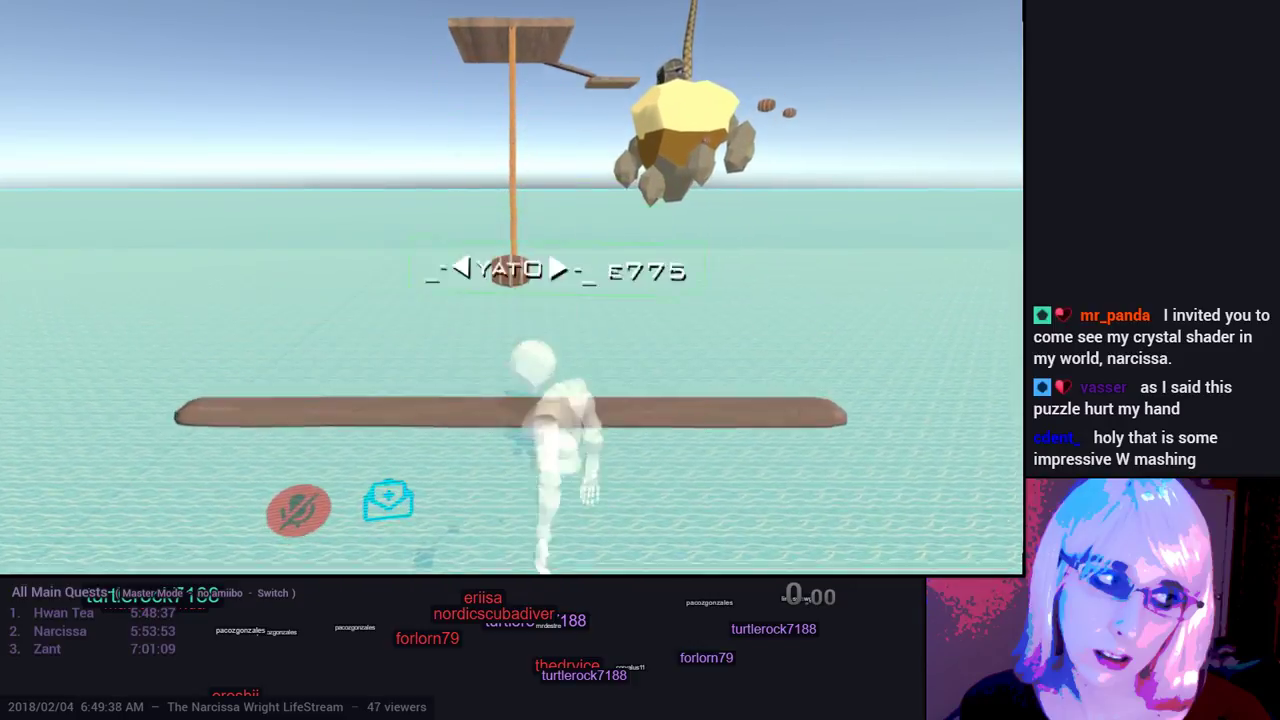
key("w")
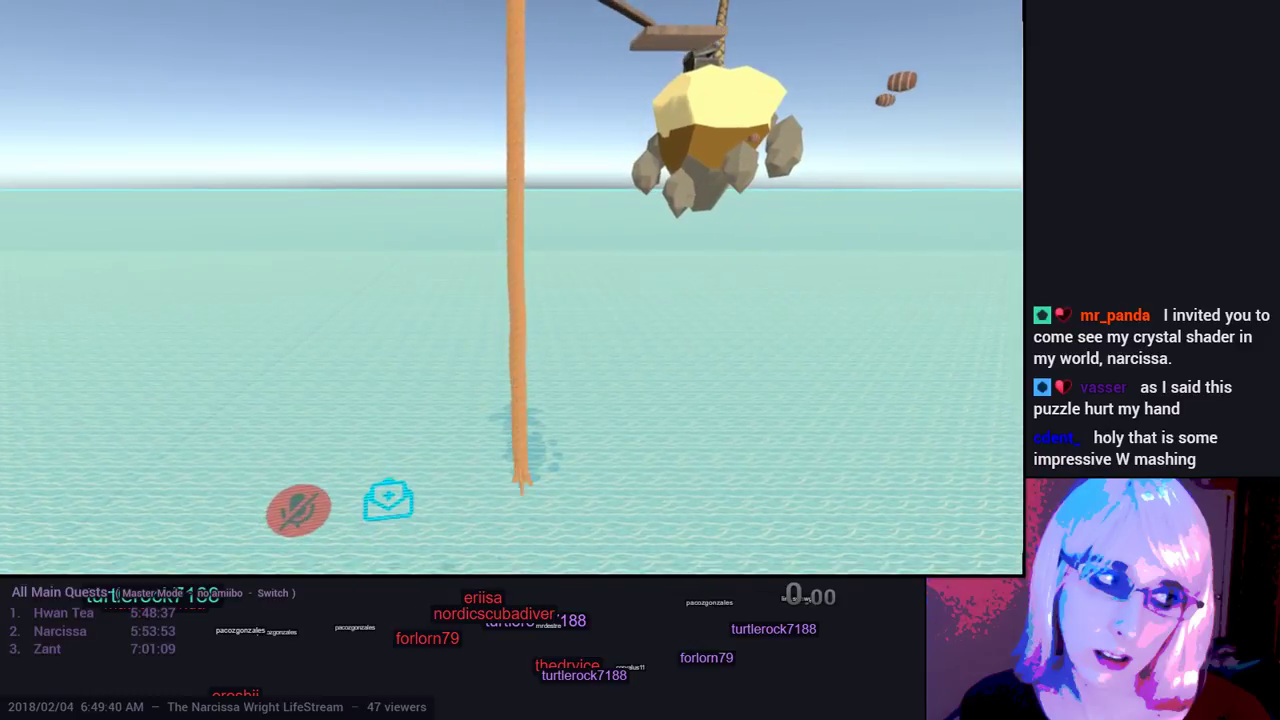
key("w")
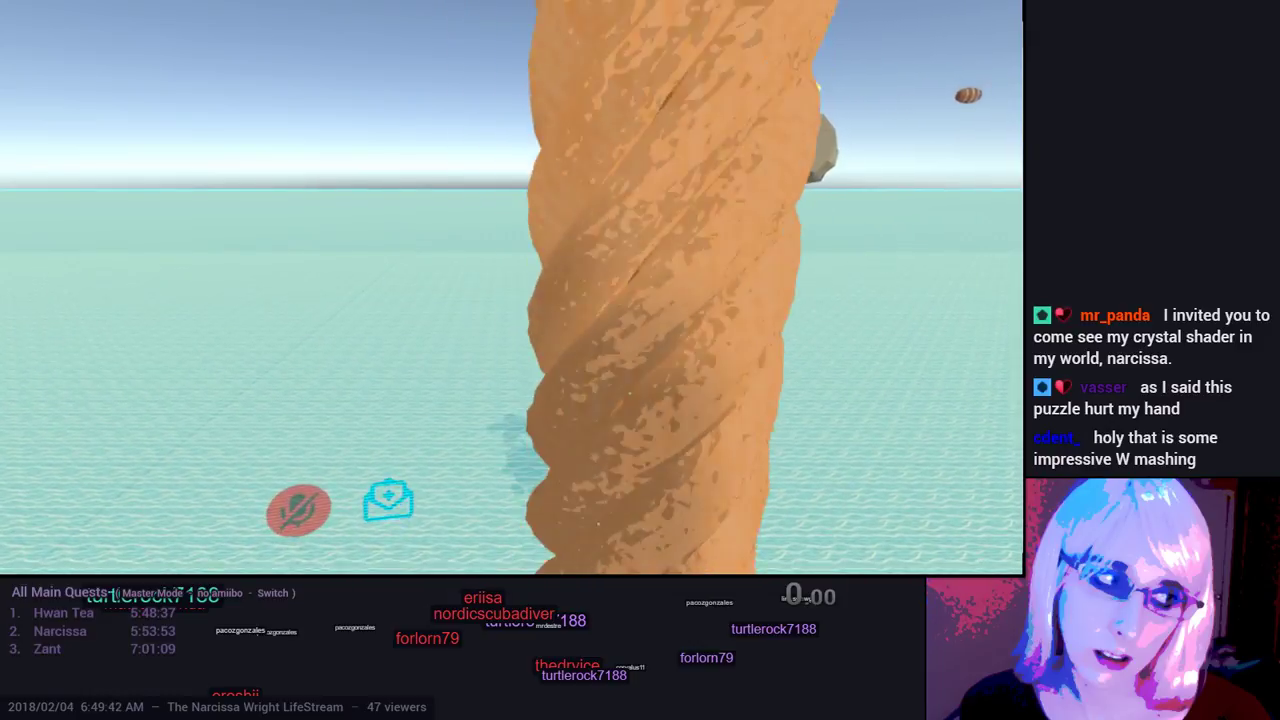
key("w")
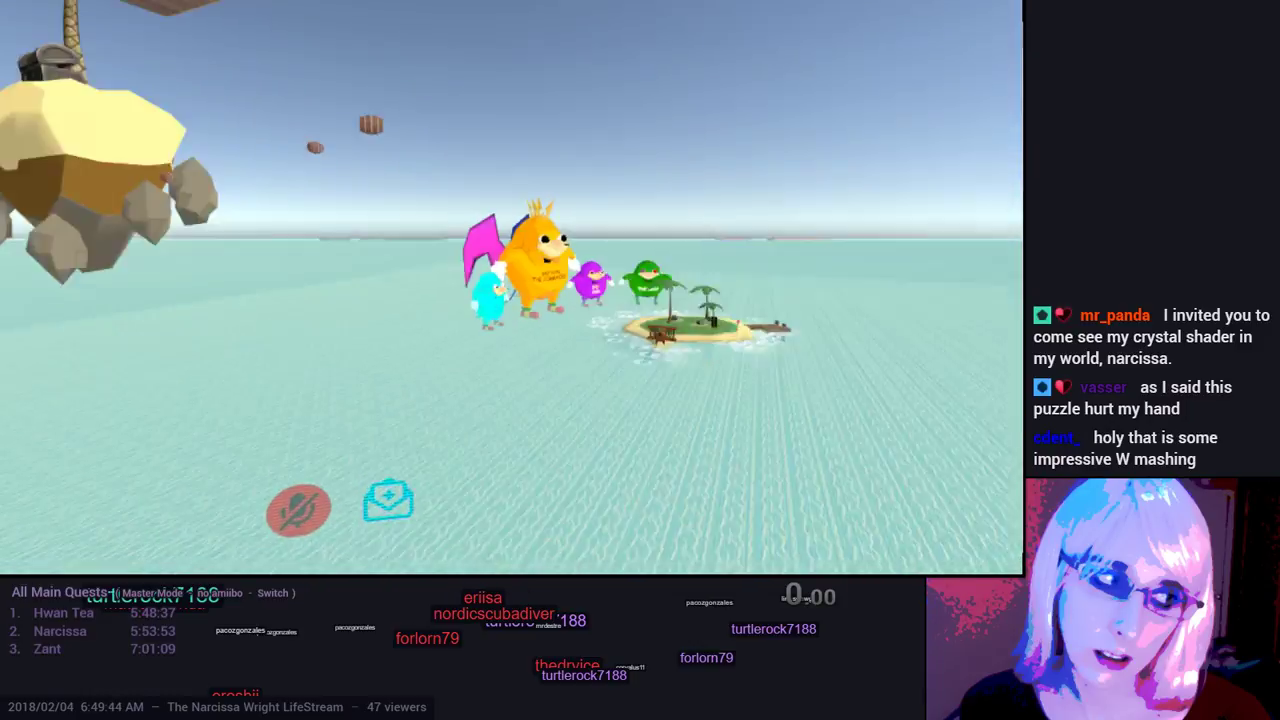
key("w")
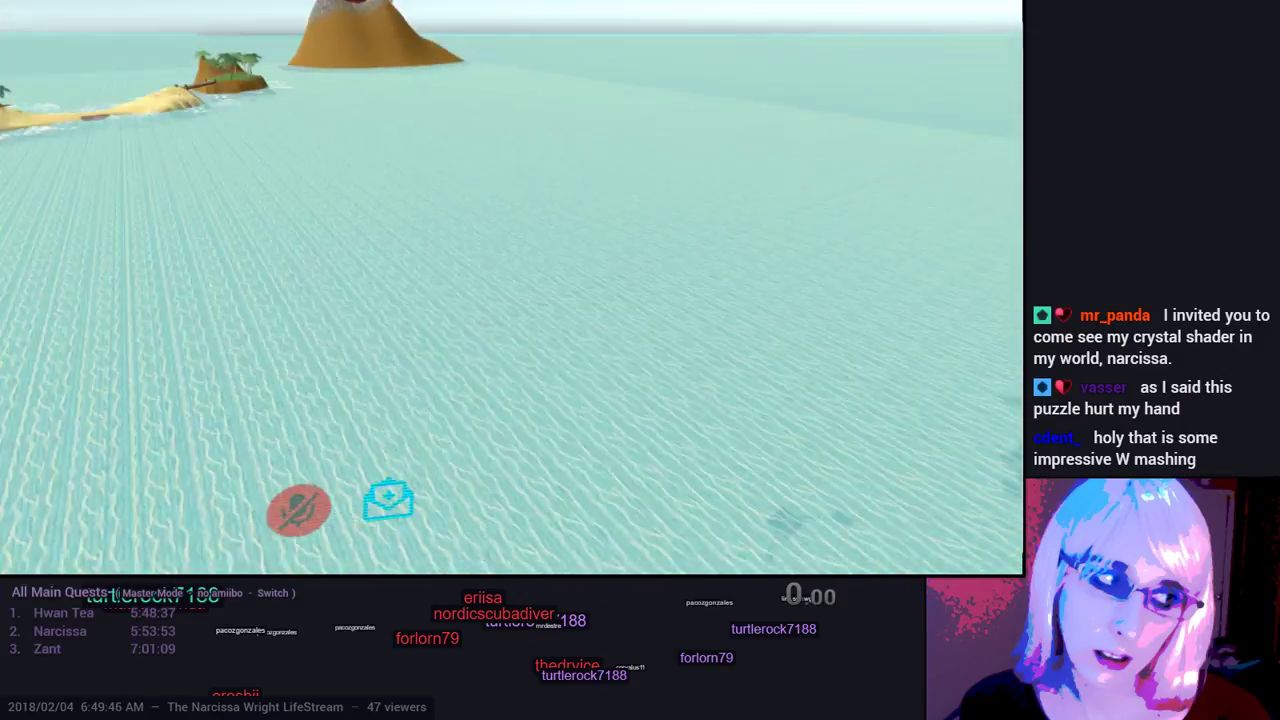
key("w")
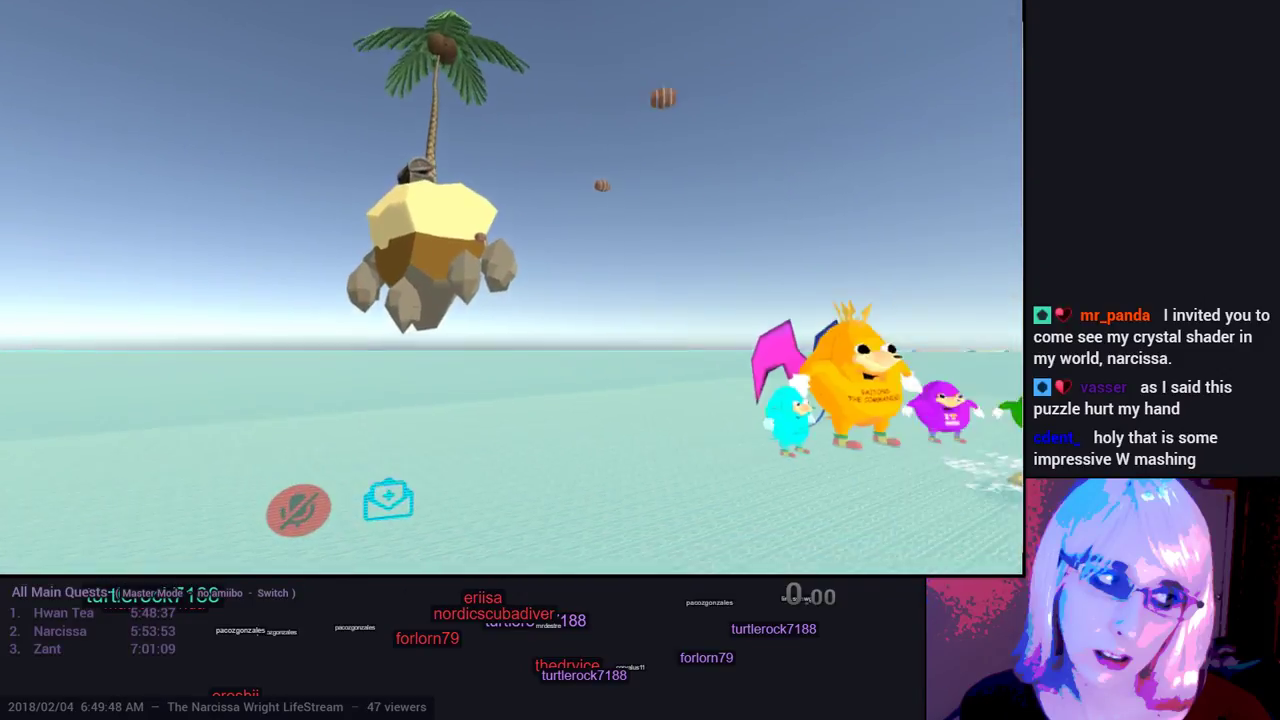
key("w")
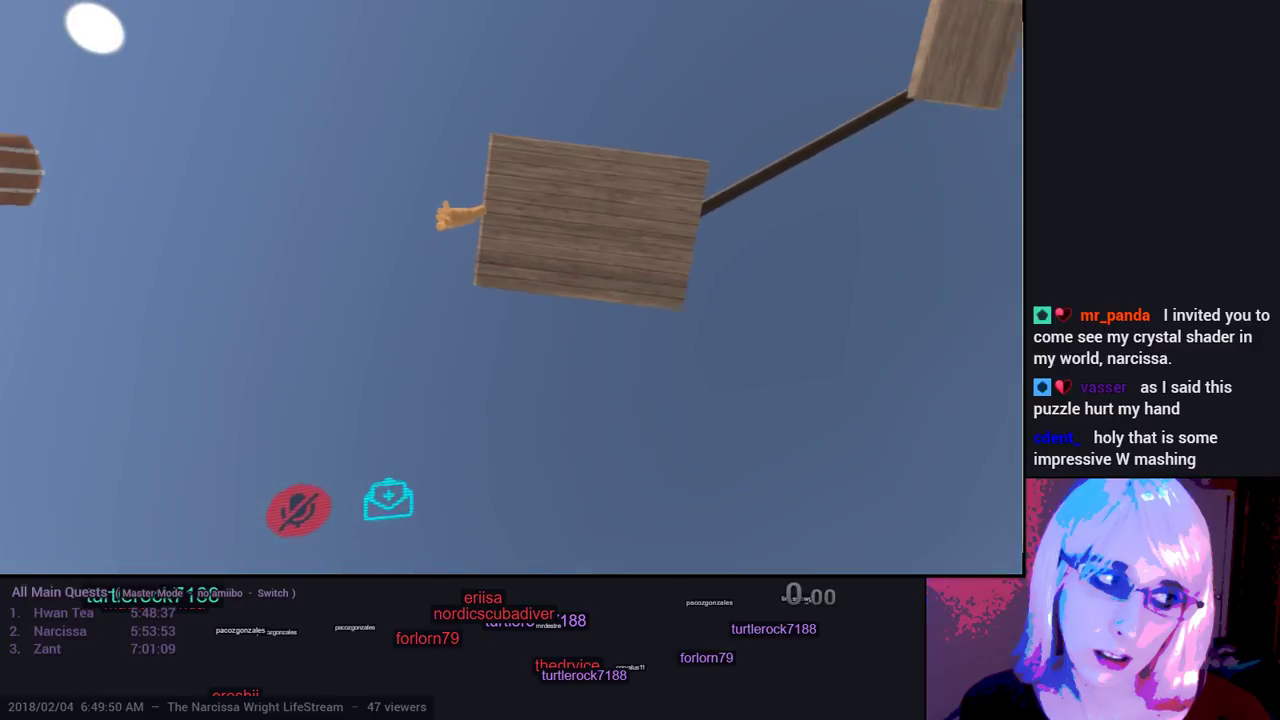
key("w")
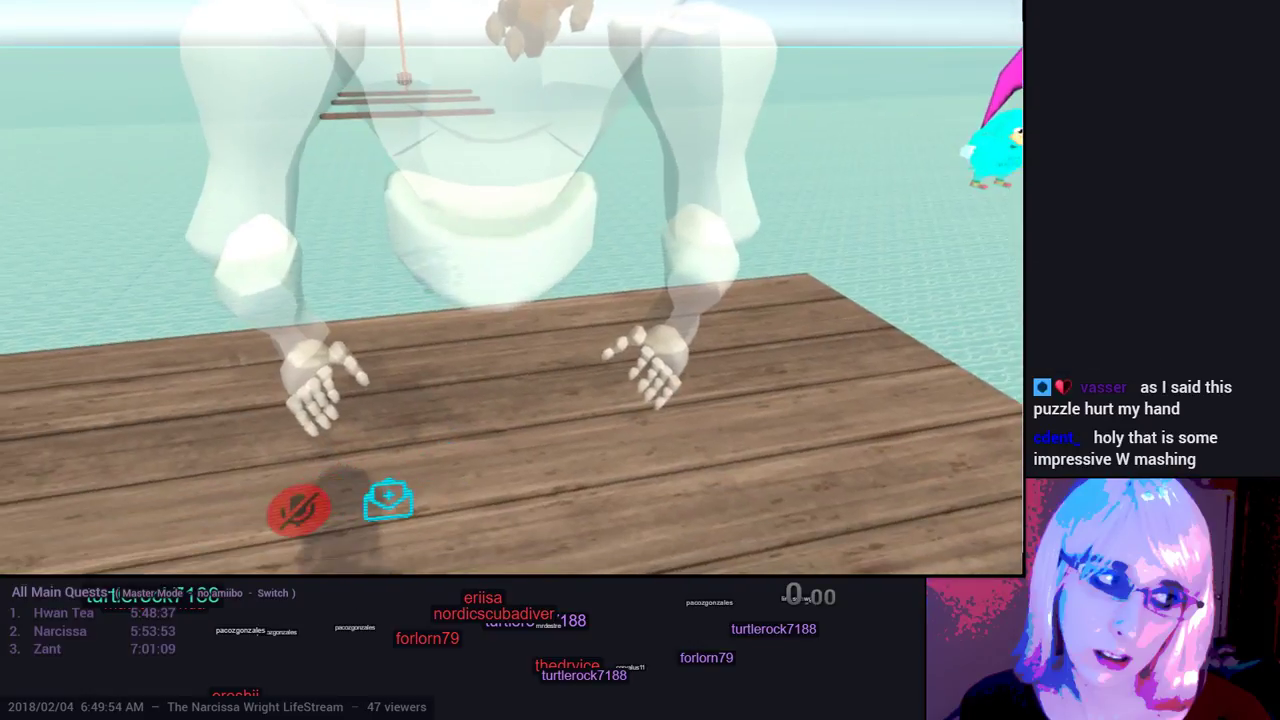
Step: Toggle the microphone for voice chat and try again to run across the floating logs toward the hanging rope
key("v")
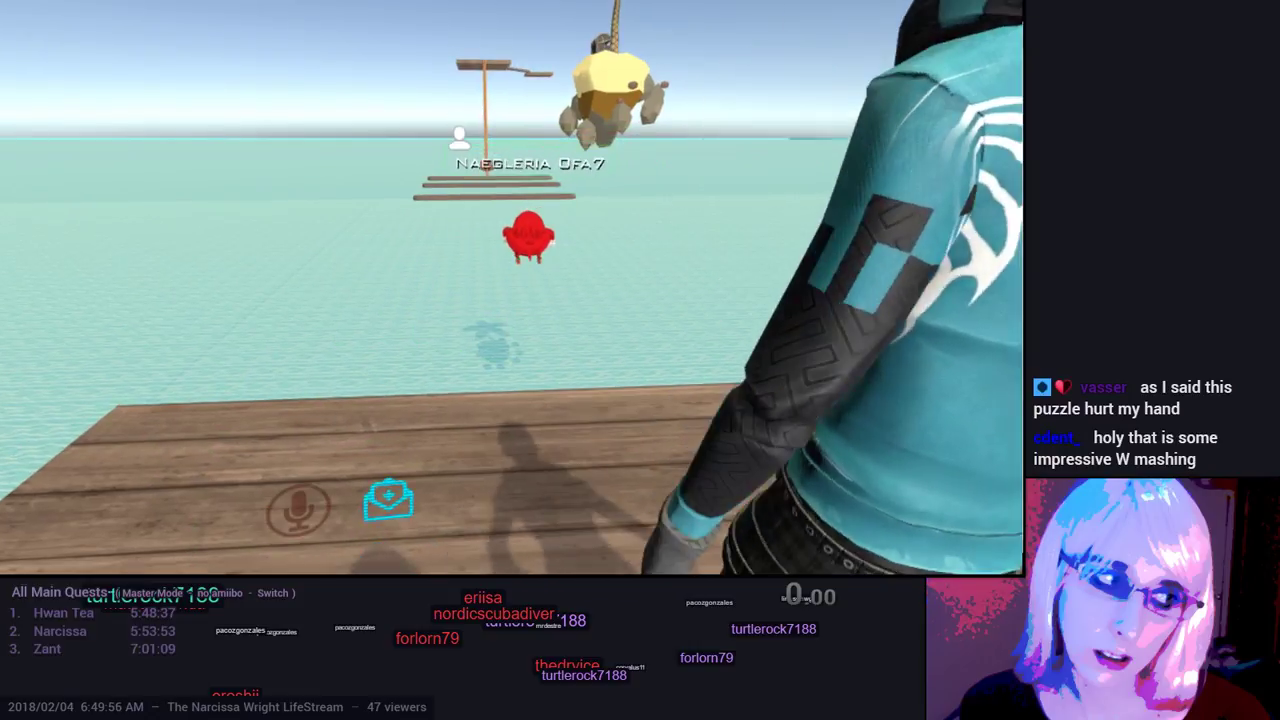
key("v")
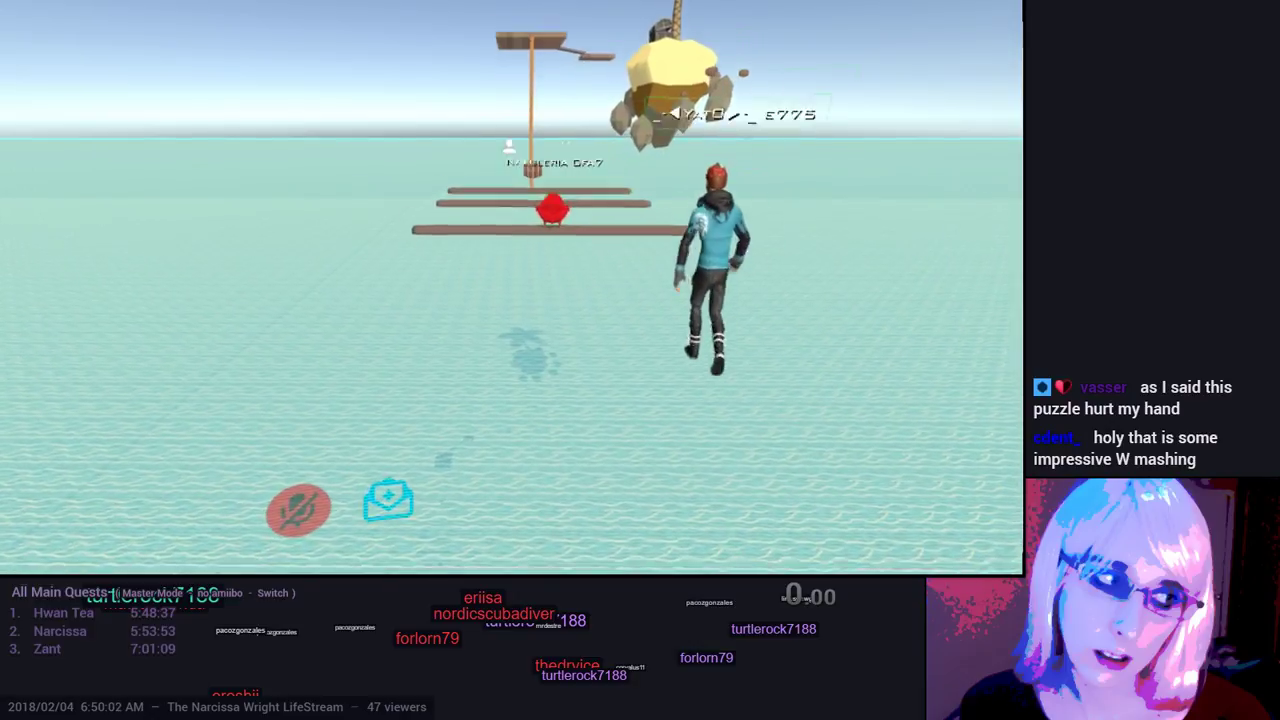
key("w")
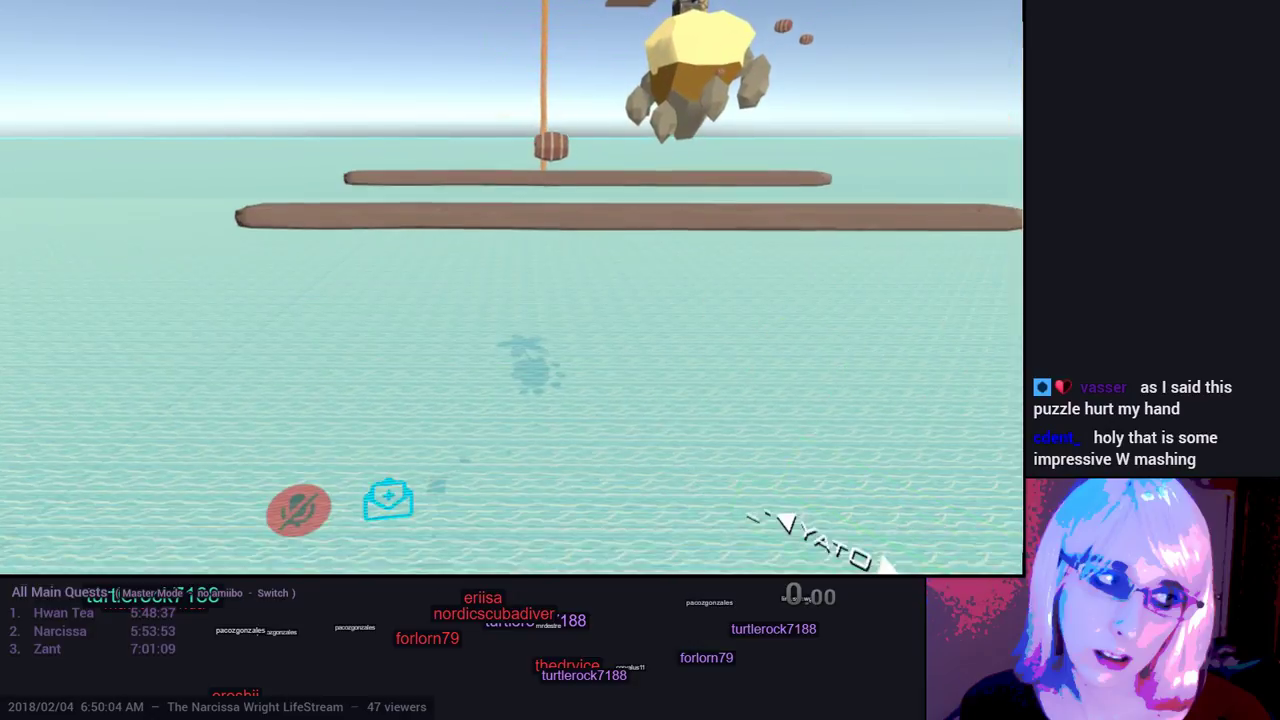
key("w")
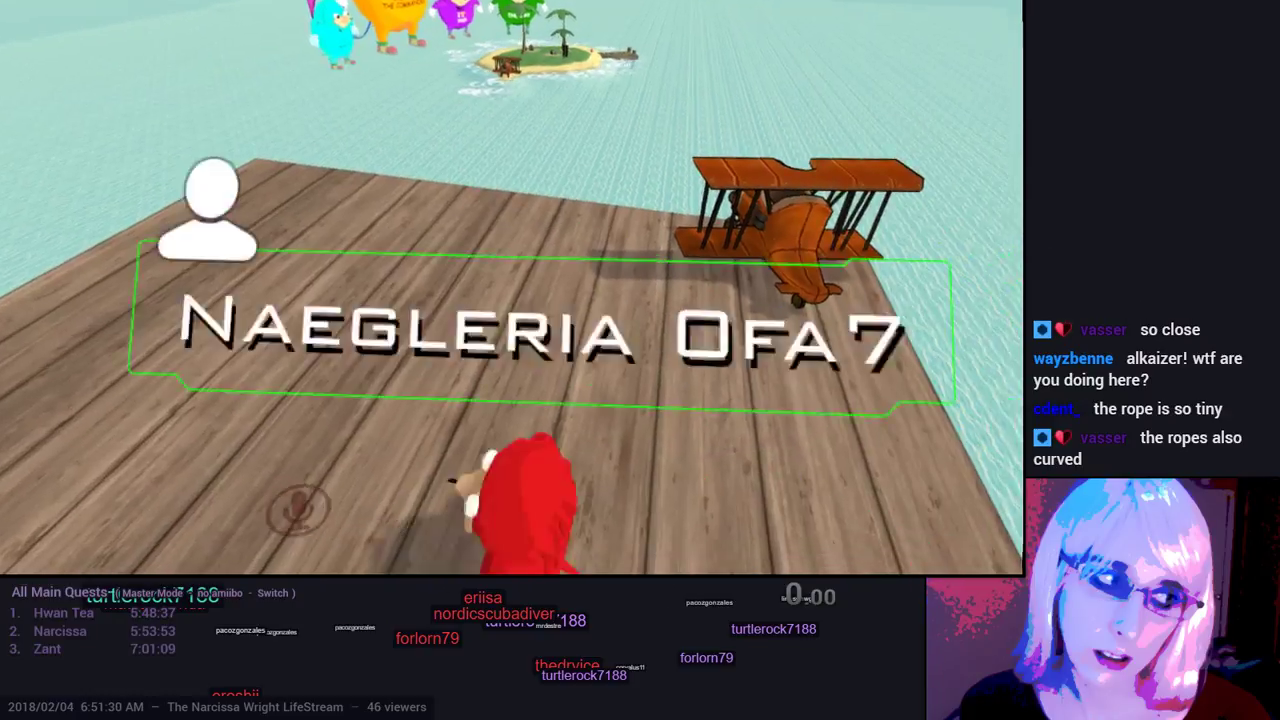
key("v")
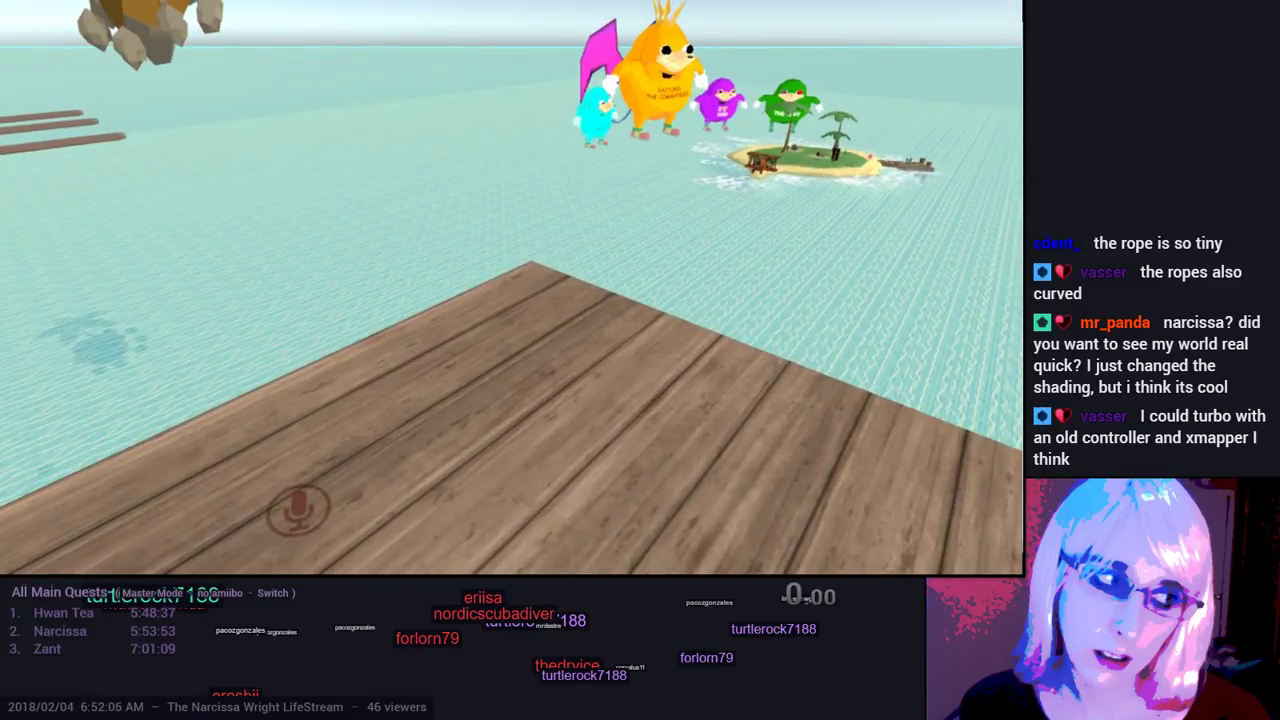
Step: Browse the Active worlds and open the details of the Suburban House world
left_click(508, 286)
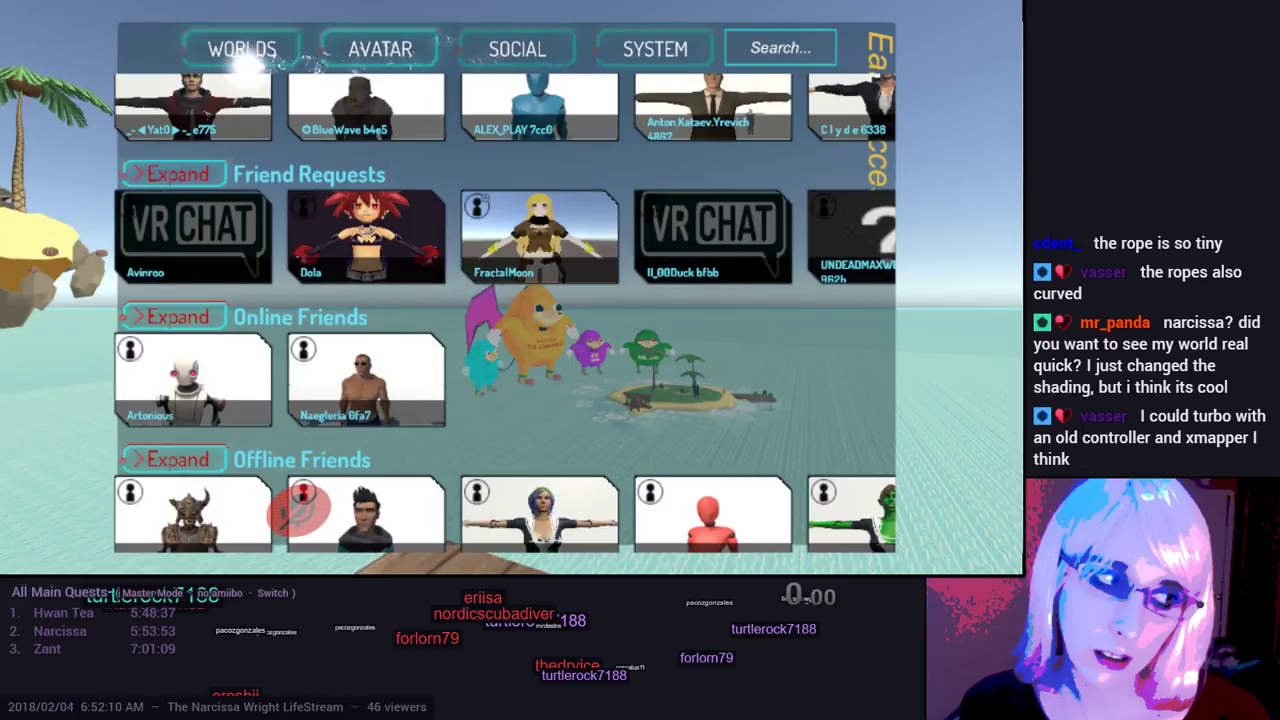
left_click(242, 52)
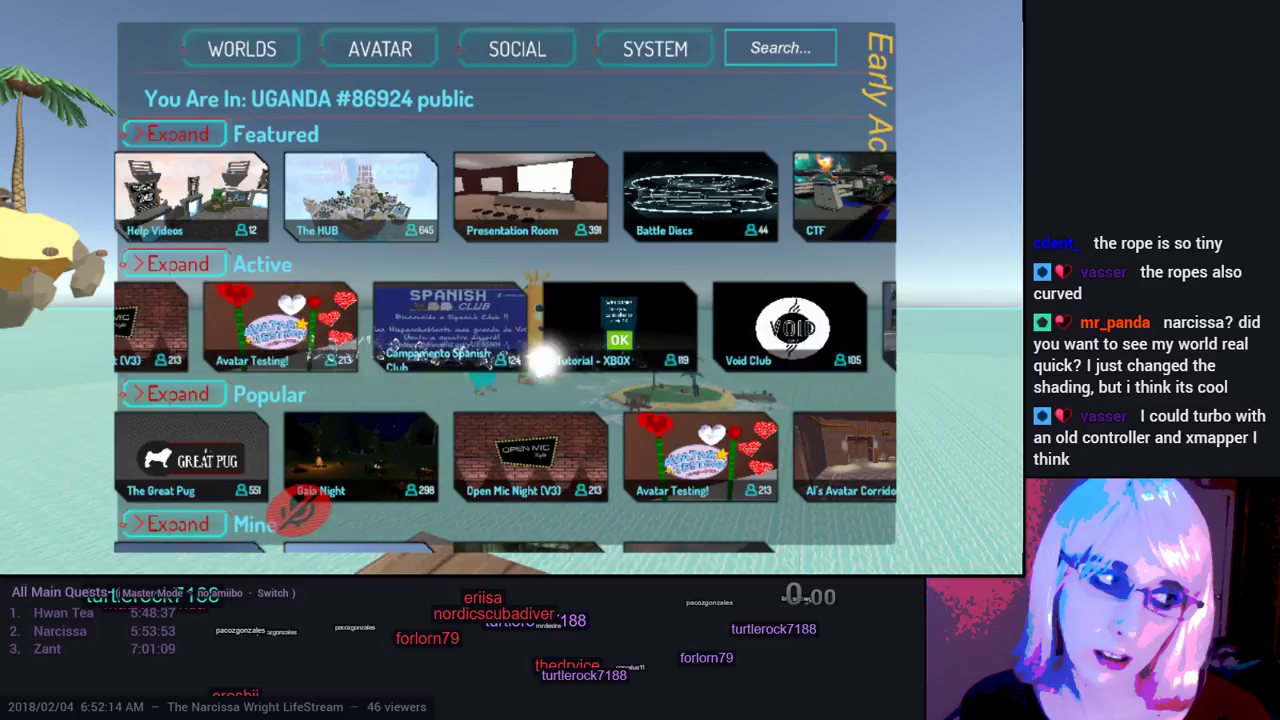
scroll(494, 327, "right", 5)
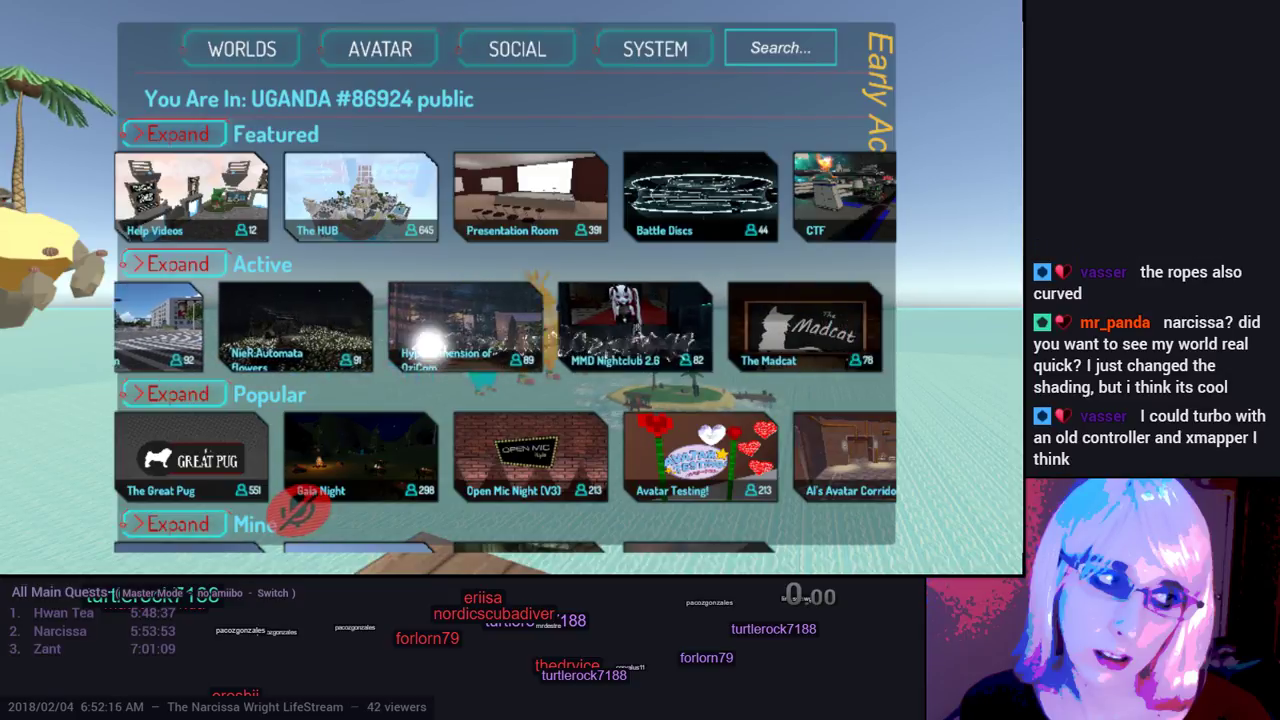
scroll(620, 335, "right", 2)
scroll(505, 328, "right", 2)
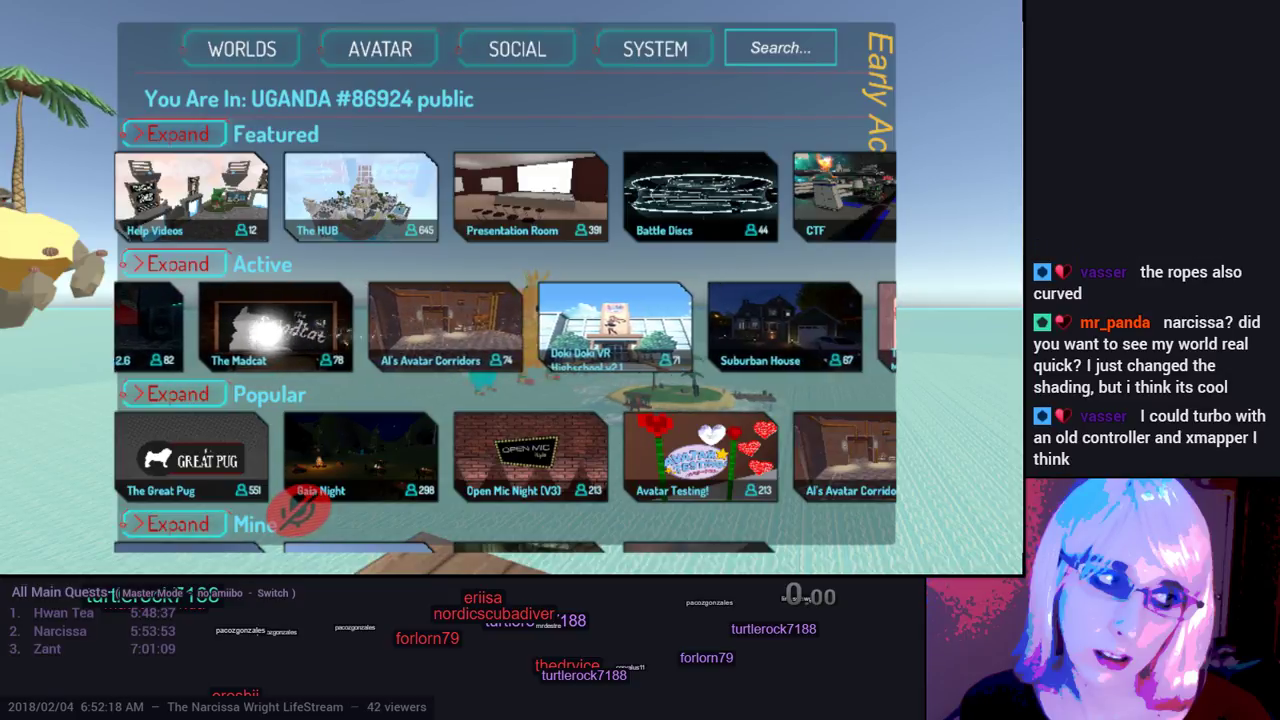
left_click(675, 343)
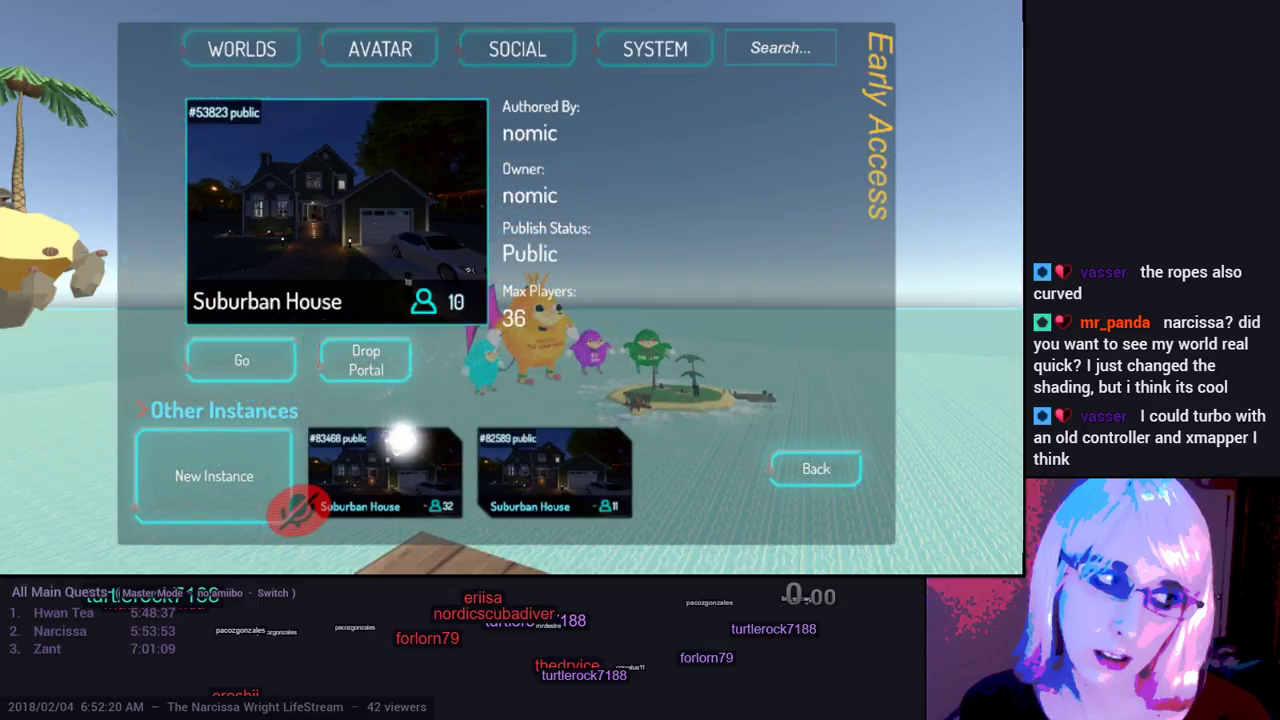
Step: Select the Suburban House public instance #82589 and drop a portal to it on the wooden platform
left_click(522, 478)
left_click(360, 358)
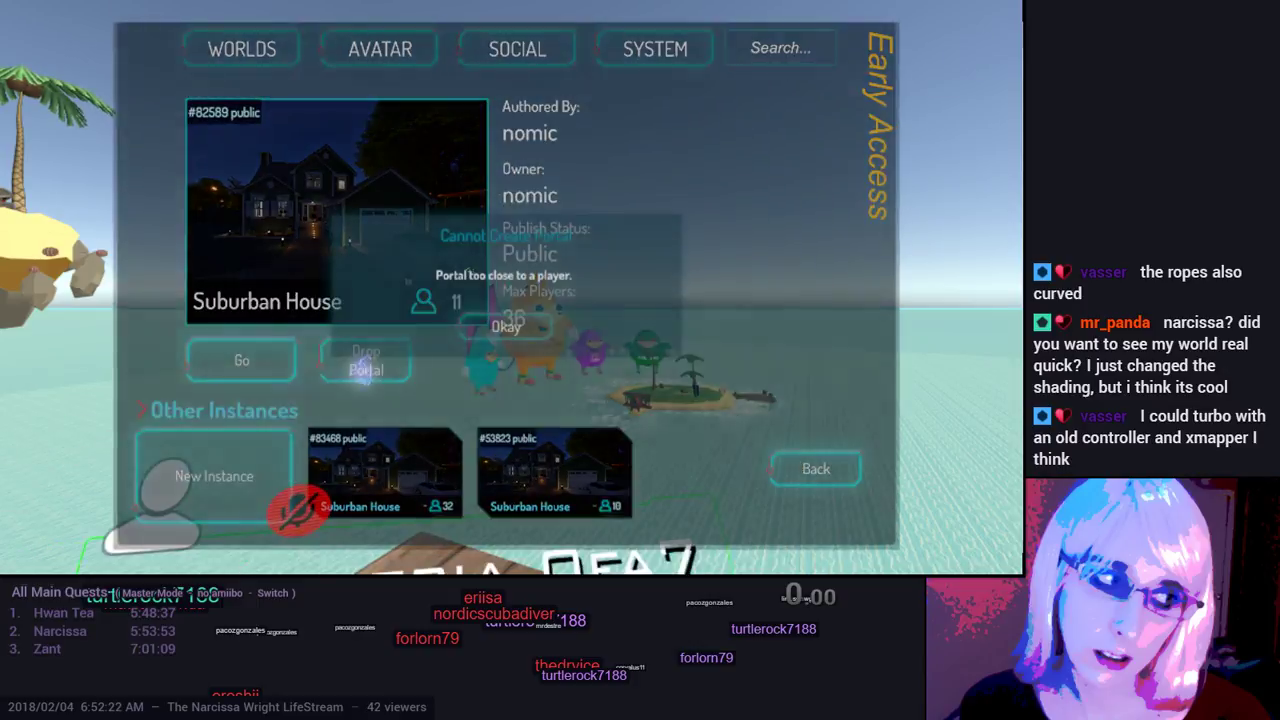
left_click(506, 326)
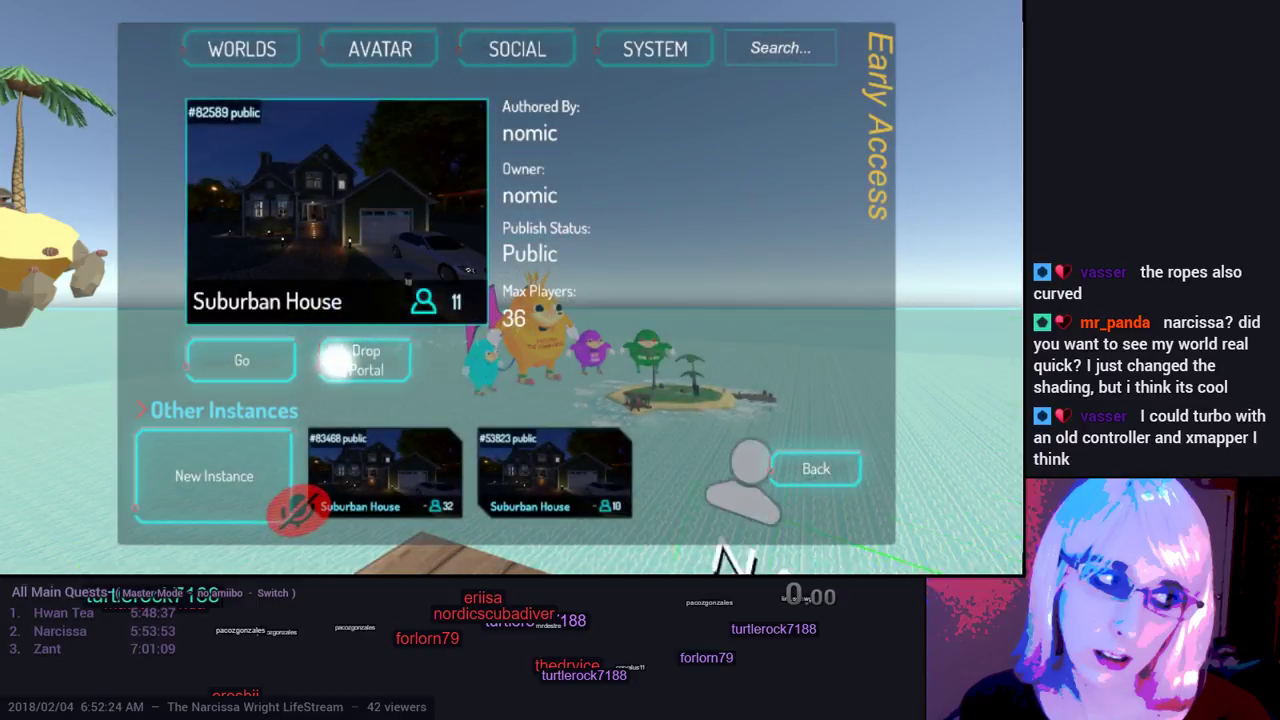
left_click(343, 365)
left_click(495, 324)
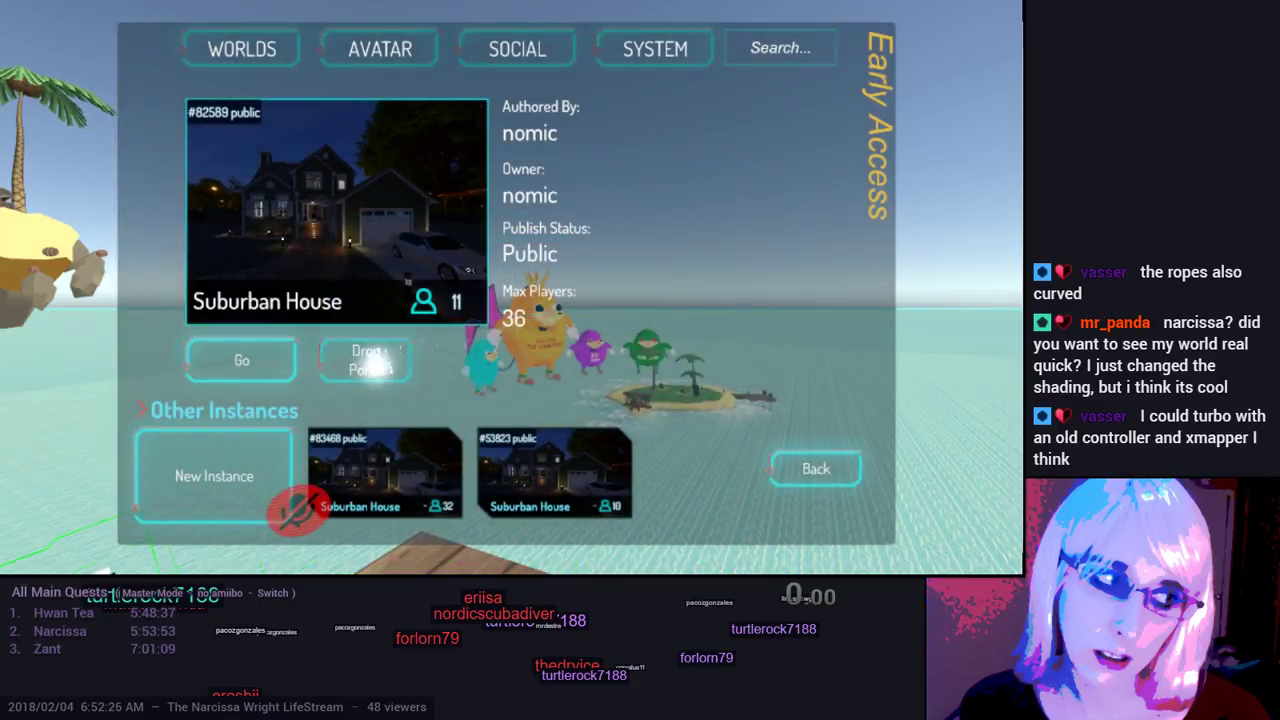
key("Escape")
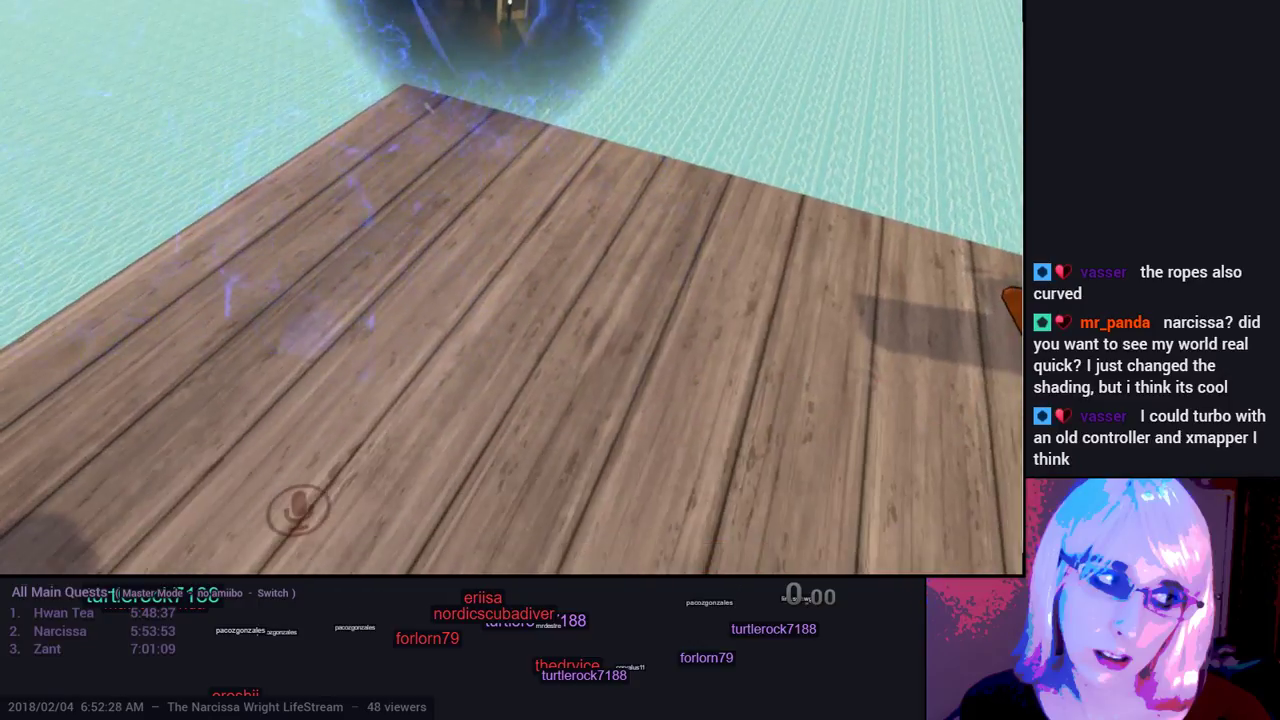
Step: Toggle the microphone and walk through the portal into Suburban House
key("v")
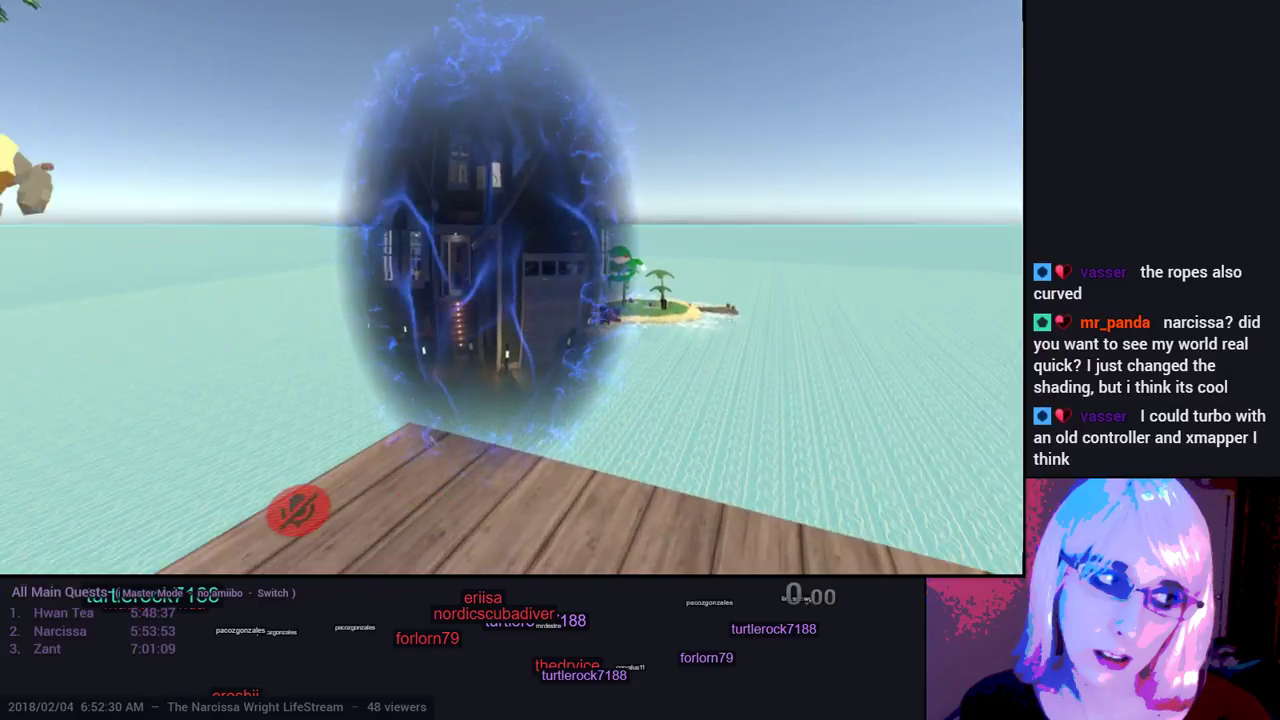
key("w")
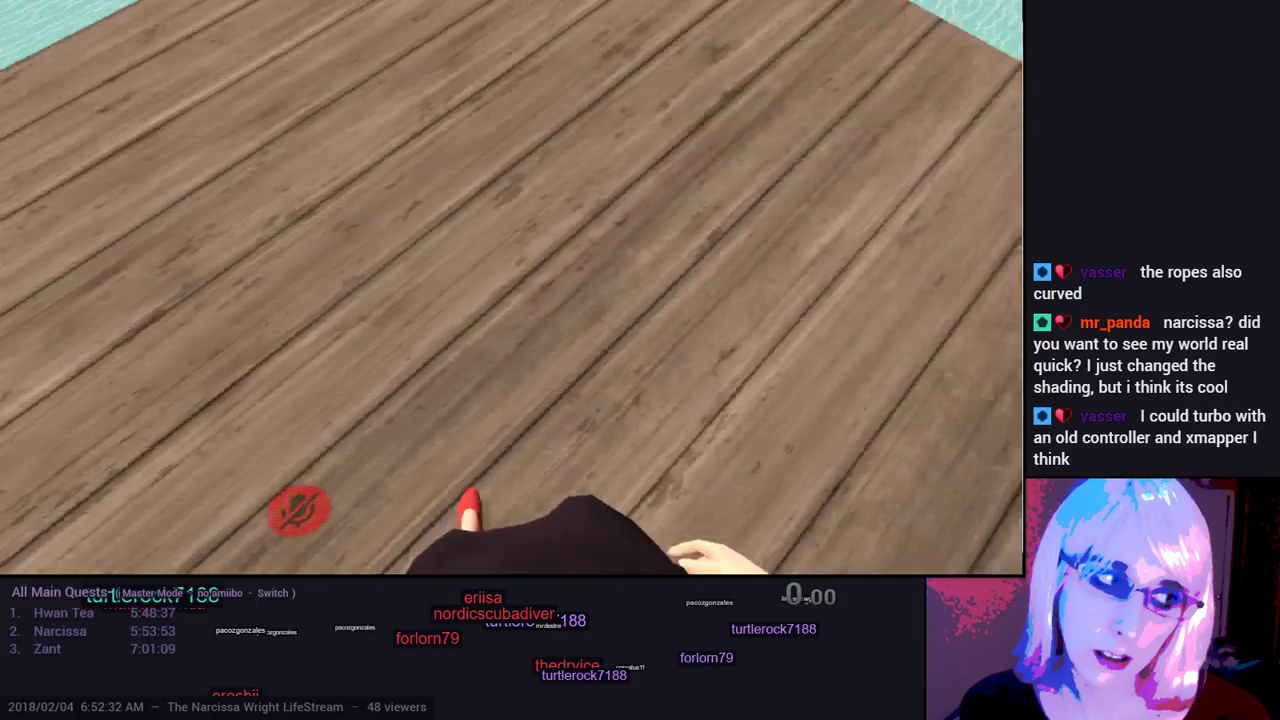
key("w")
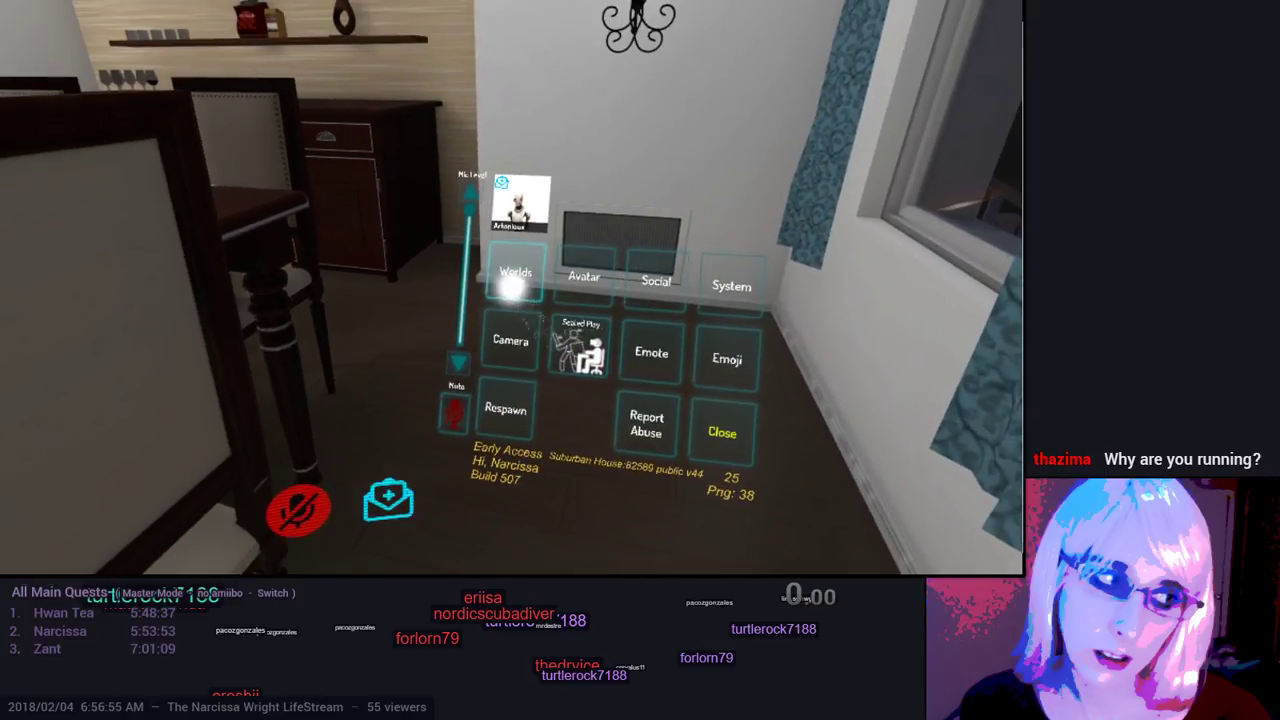
Step: Find Al's Avatar Corridors among the Popular worlds and try to drop a portal to it in Suburban House
left_click(511, 287)
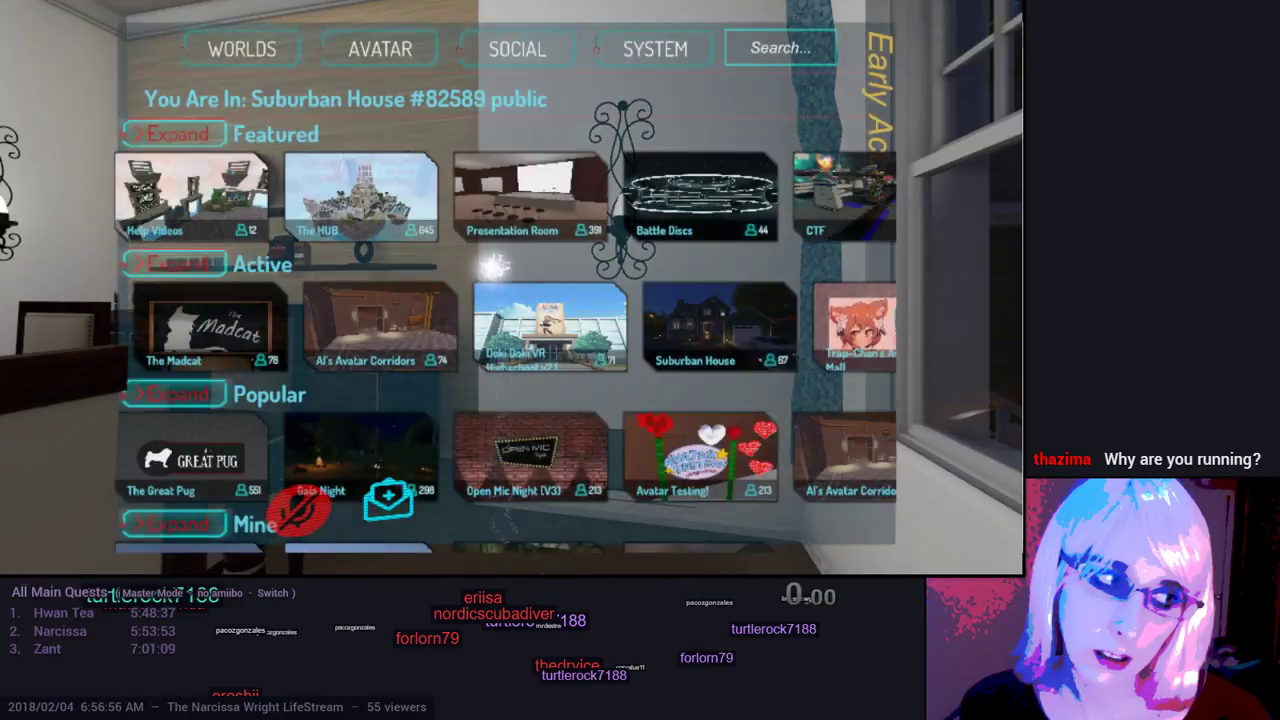
scroll(390, 420, "right", 3)
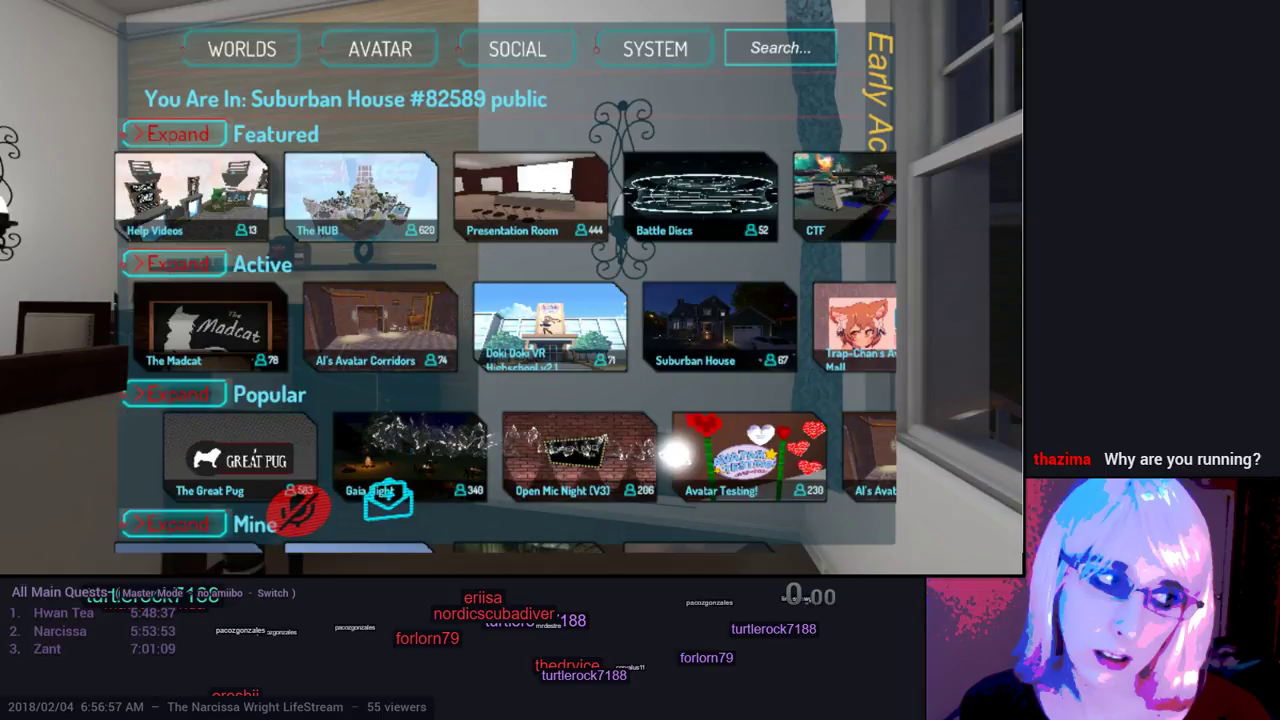
scroll(345, 437, "right", 3)
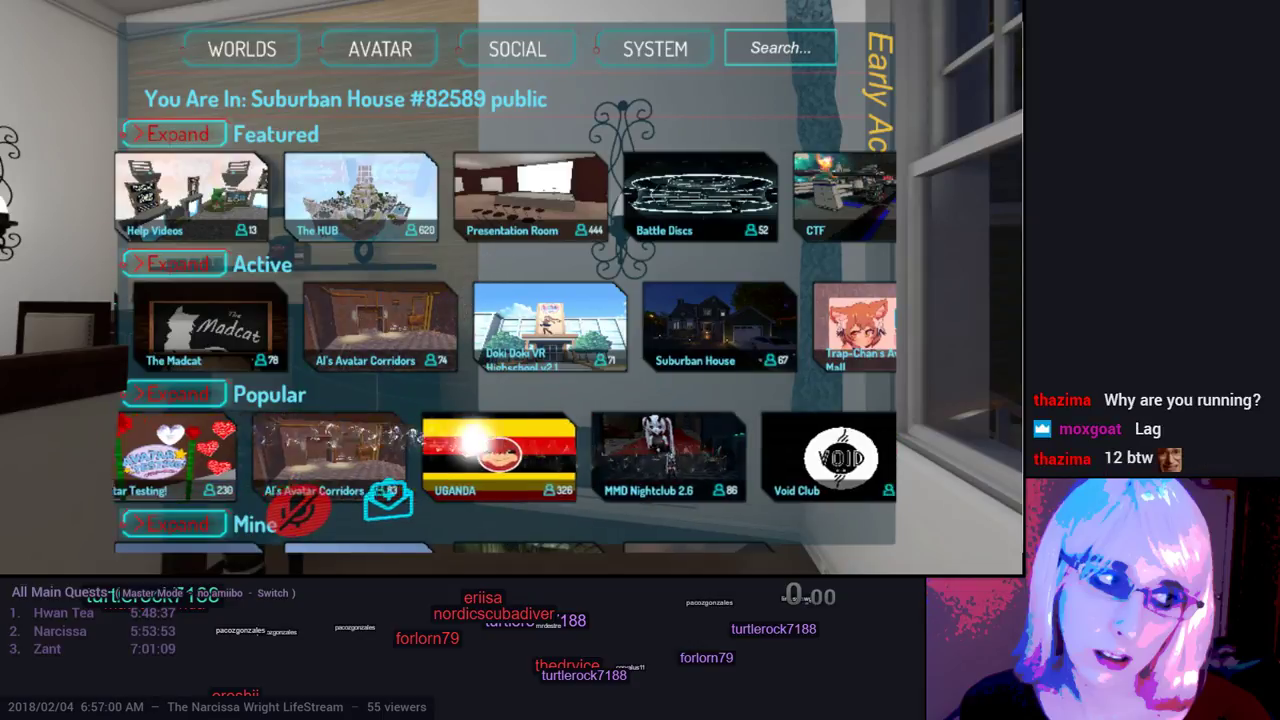
left_click(345, 440)
left_click(362, 362)
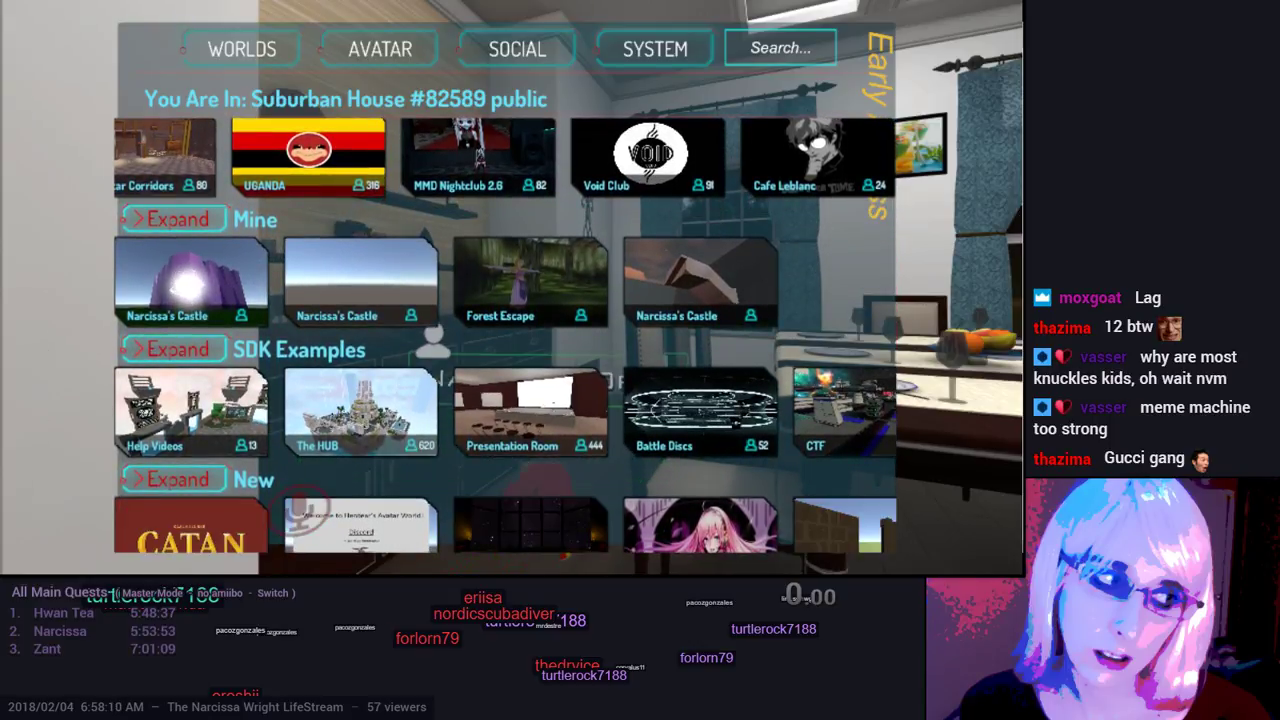
Step: Create a new Friends instance of the Narcissa's Castle world and enter it
left_click(180, 287)
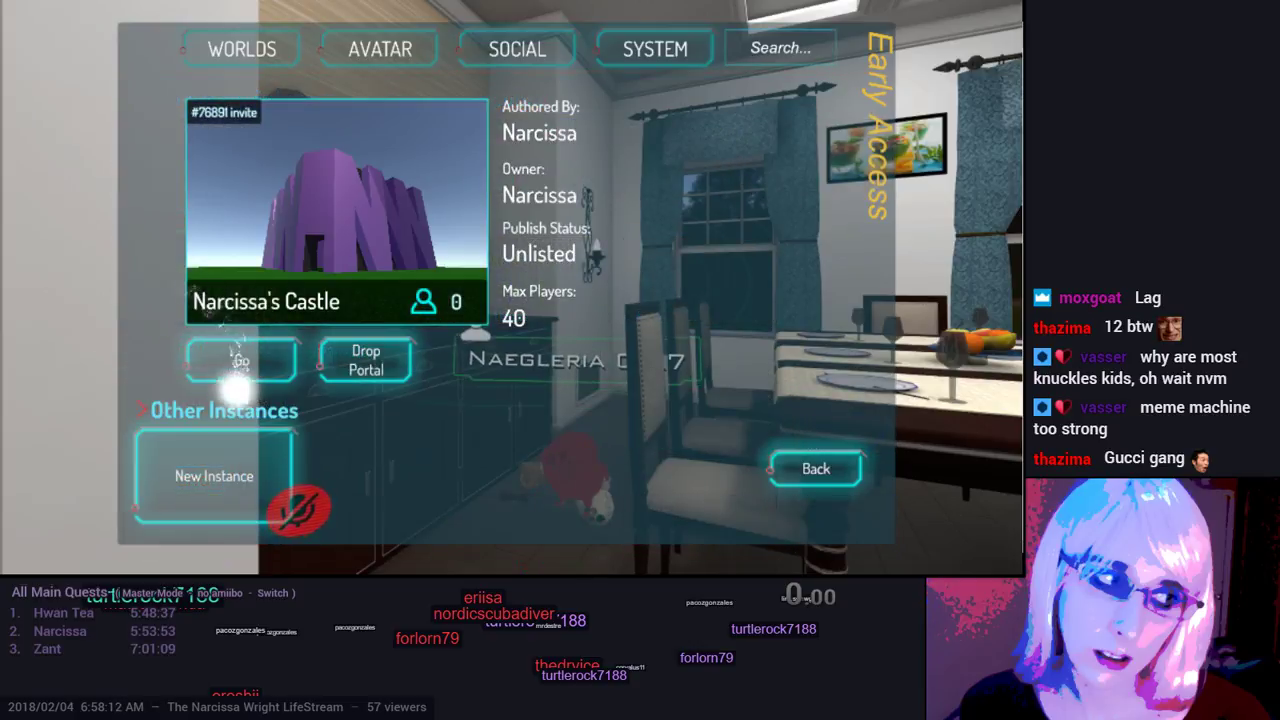
left_click(213, 462)
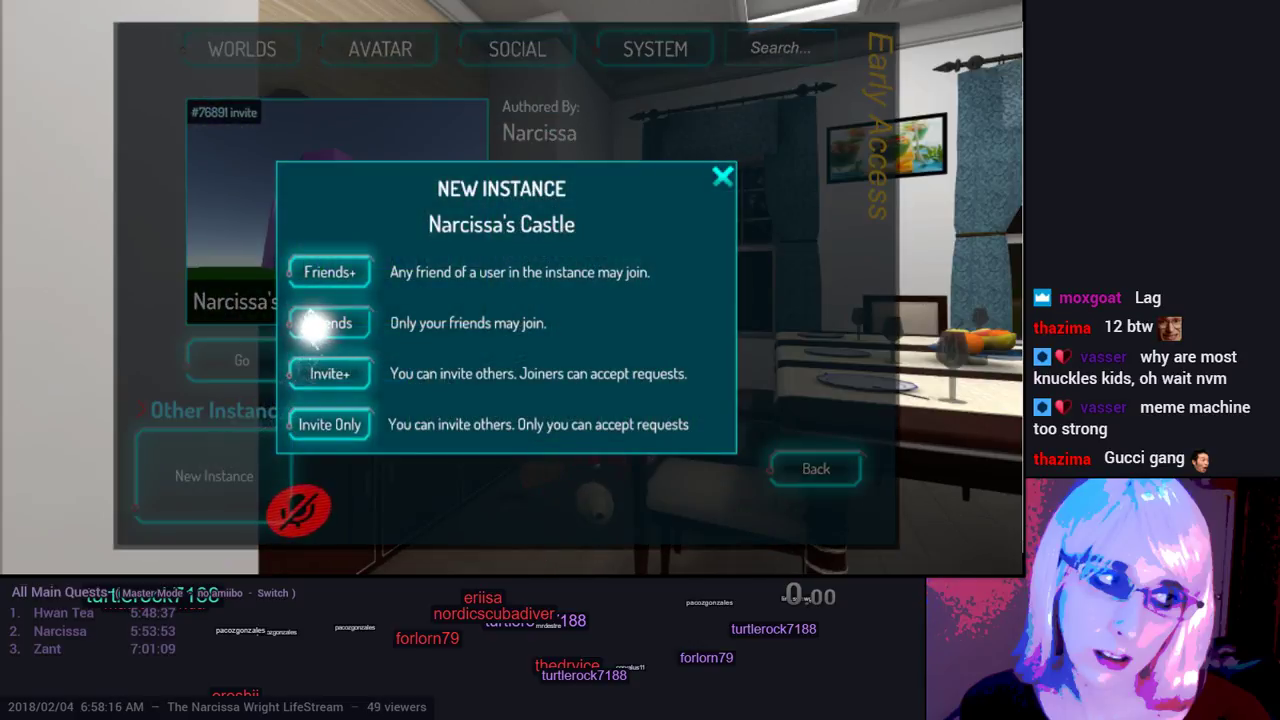
left_click(322, 323)
left_click(280, 360)
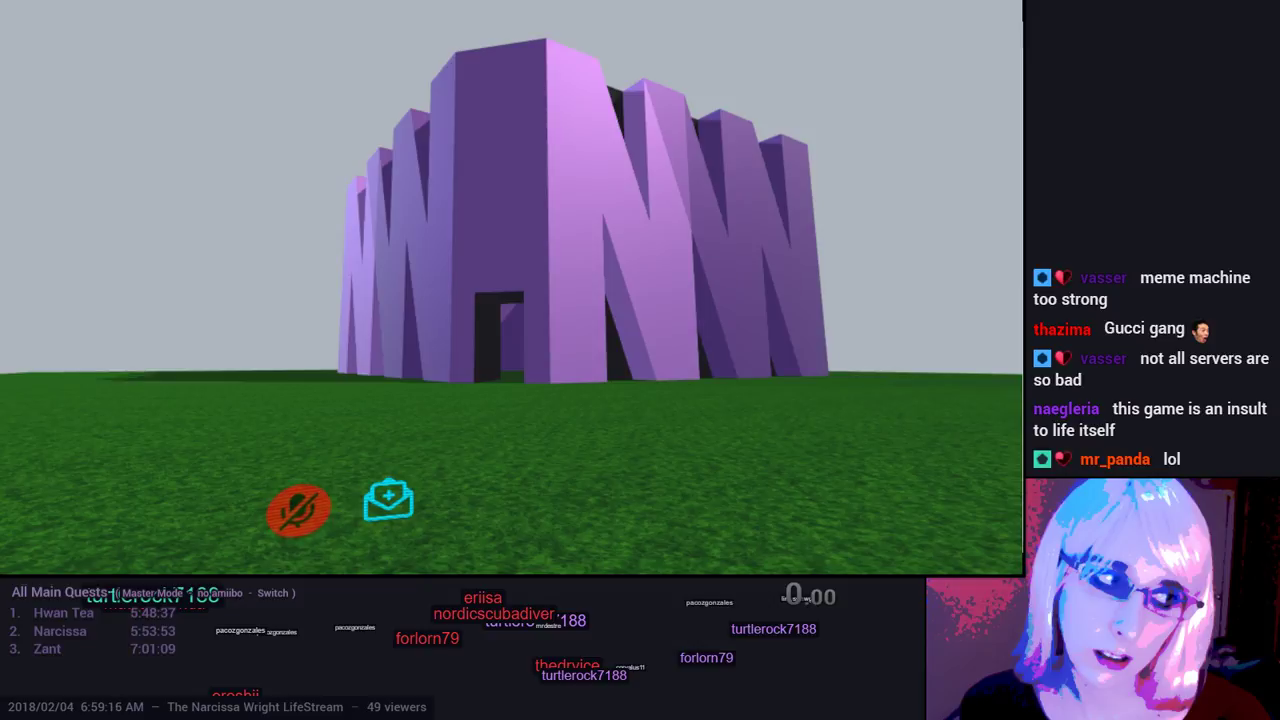
Step: Accept the invitation to Frozen Caverns 2 and toggle the microphone for voice chat while exploring the snow outside the ice cave
key("Escape")
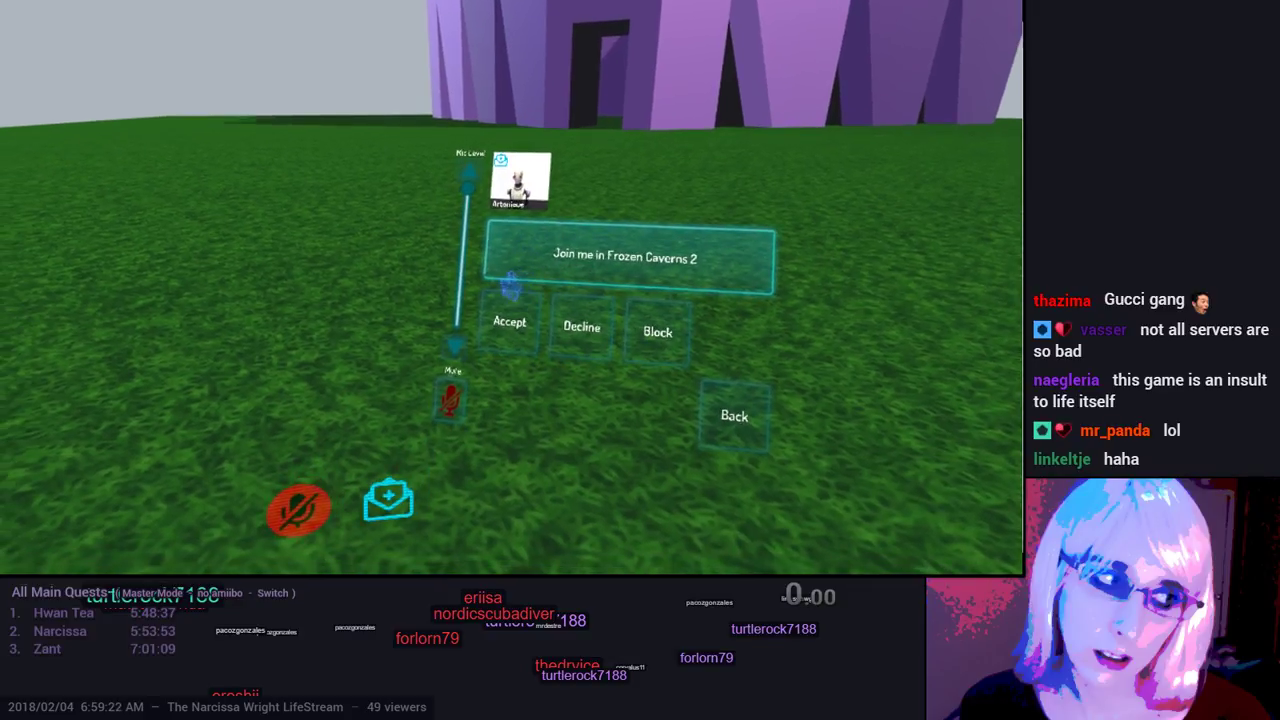
left_click(506, 291)
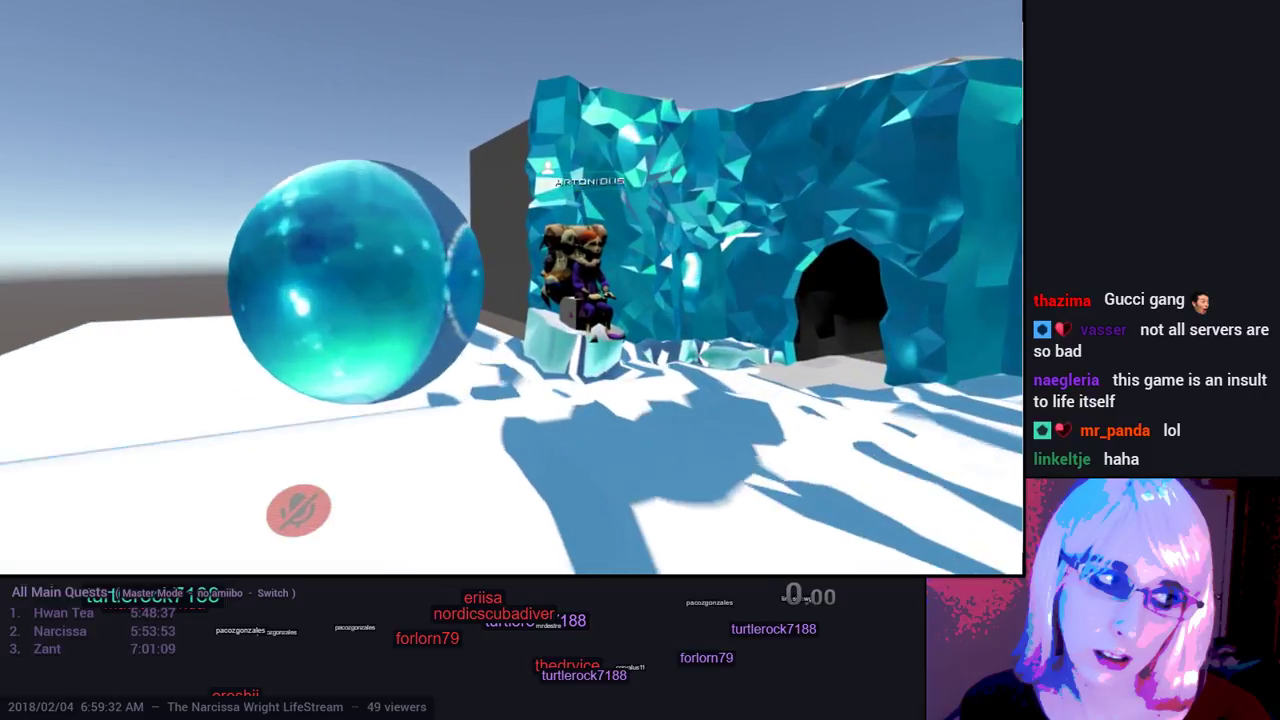
key("v")
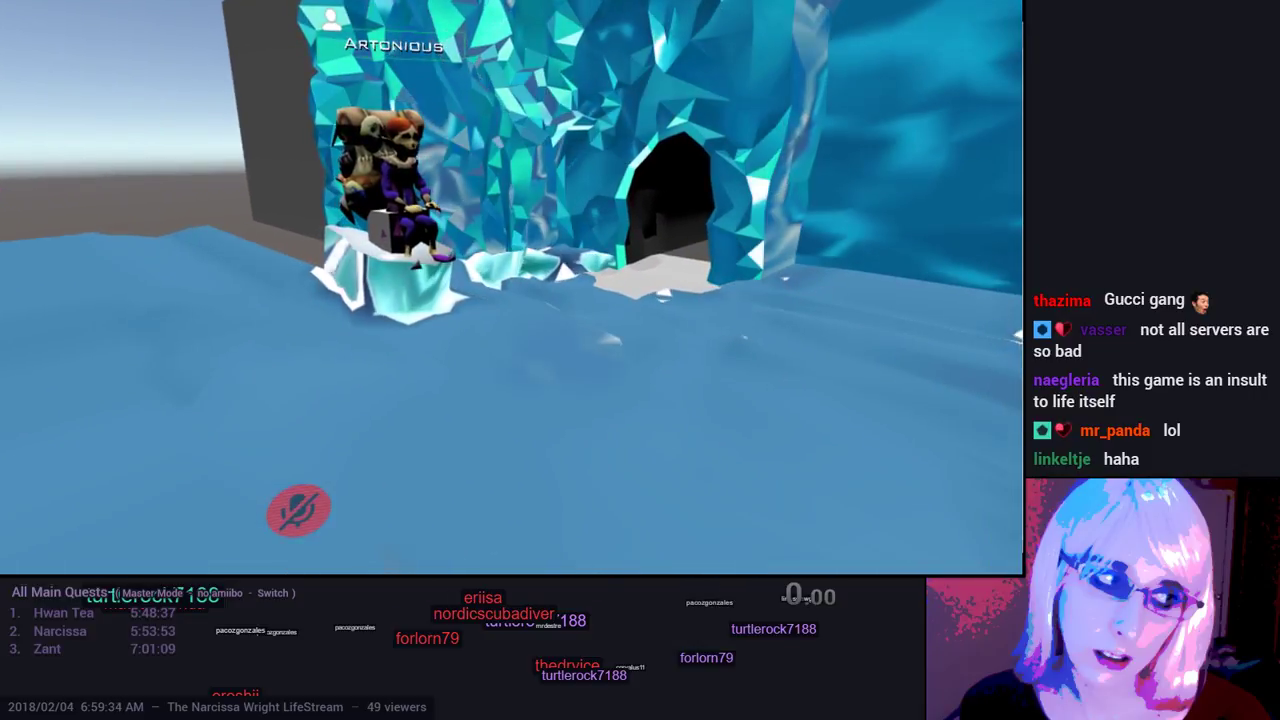
key("v")
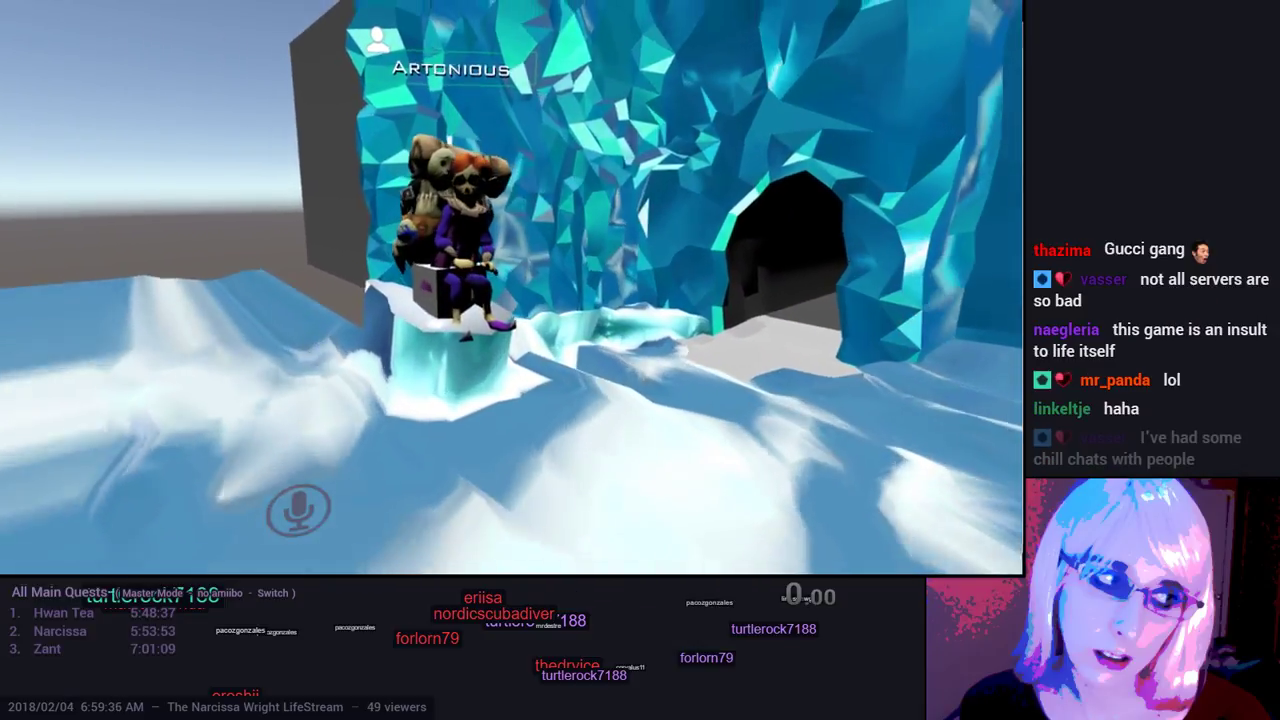
key("v")
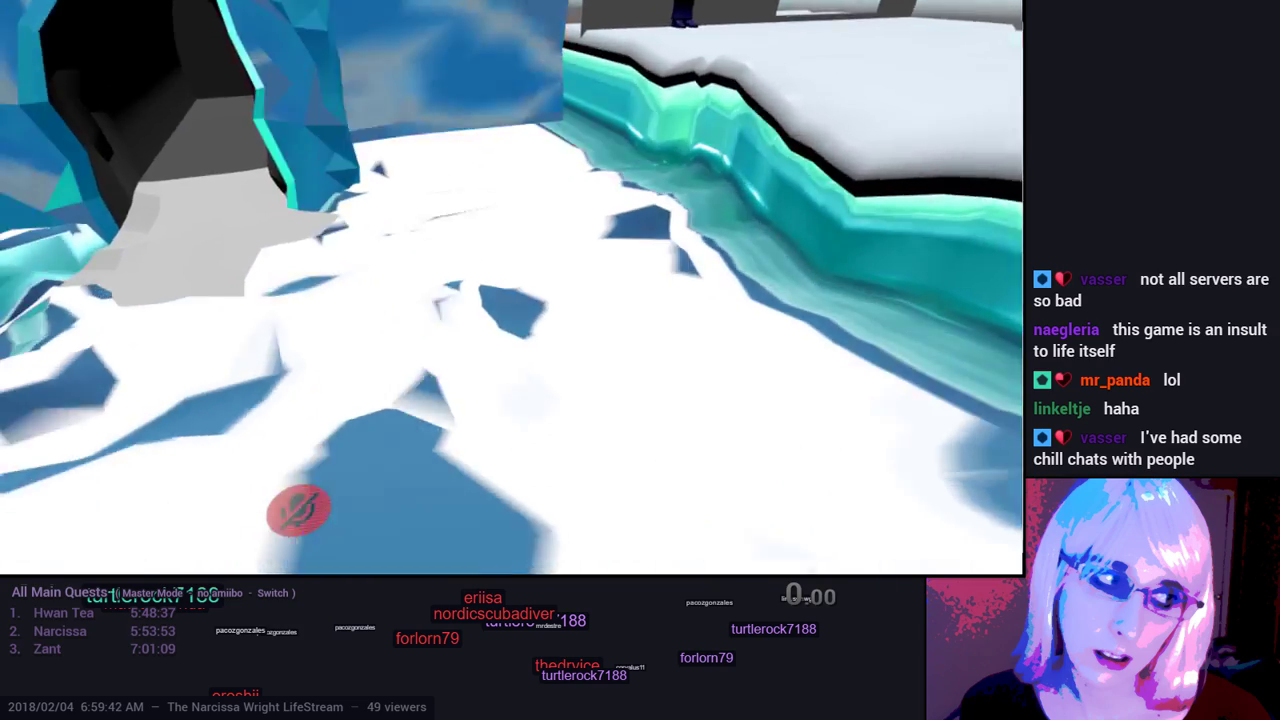
key("v")
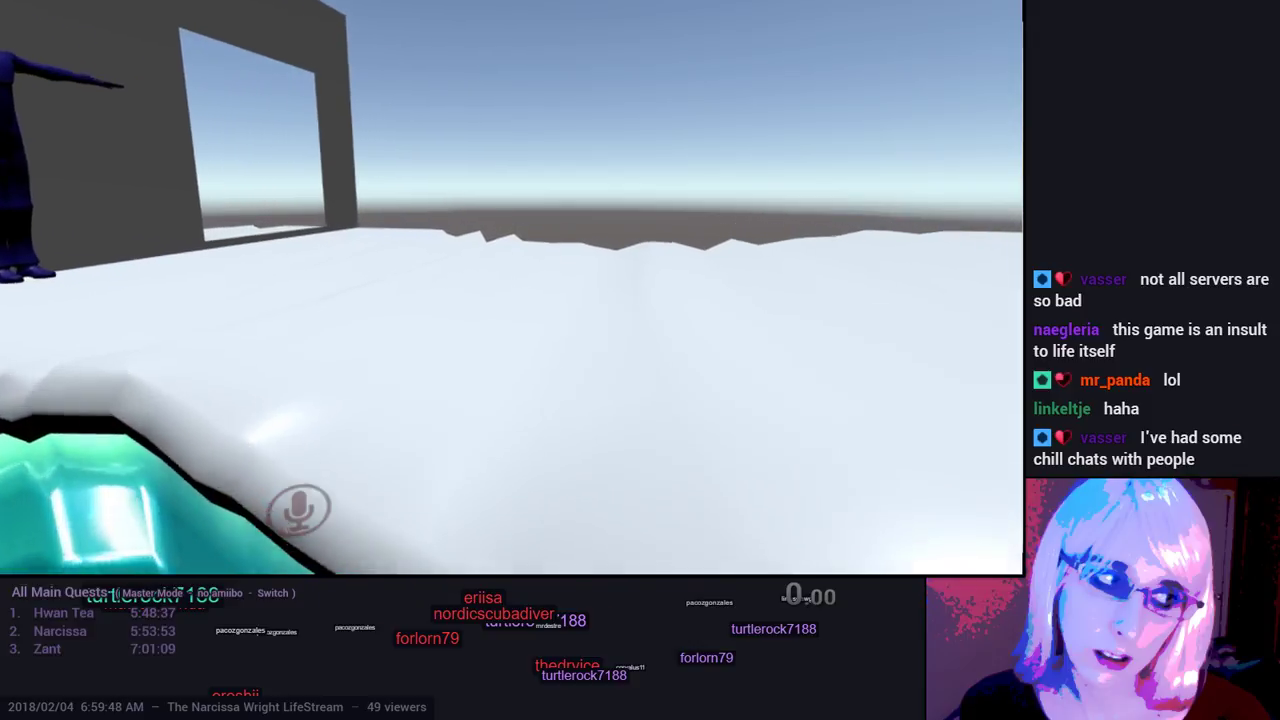
key("v")
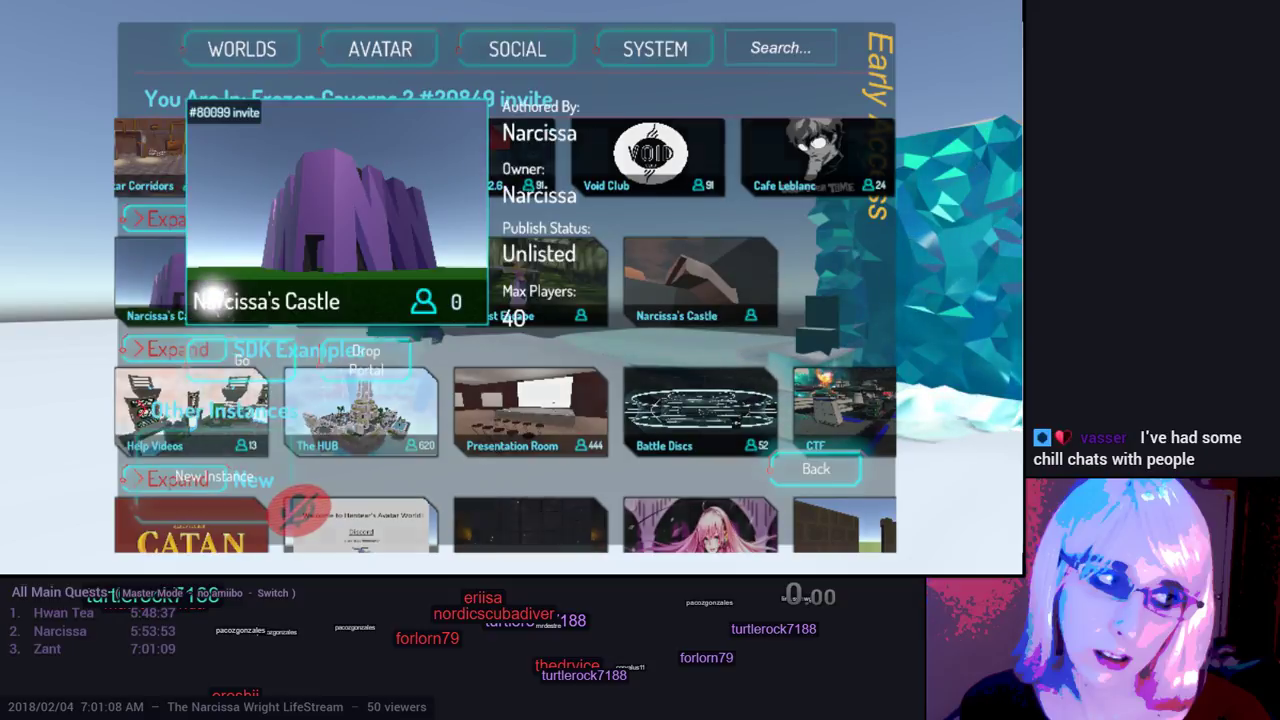
Step: From Frozen Caverns 2, create another Friends instance of Narcissa's Castle and go to it
left_click(205, 465)
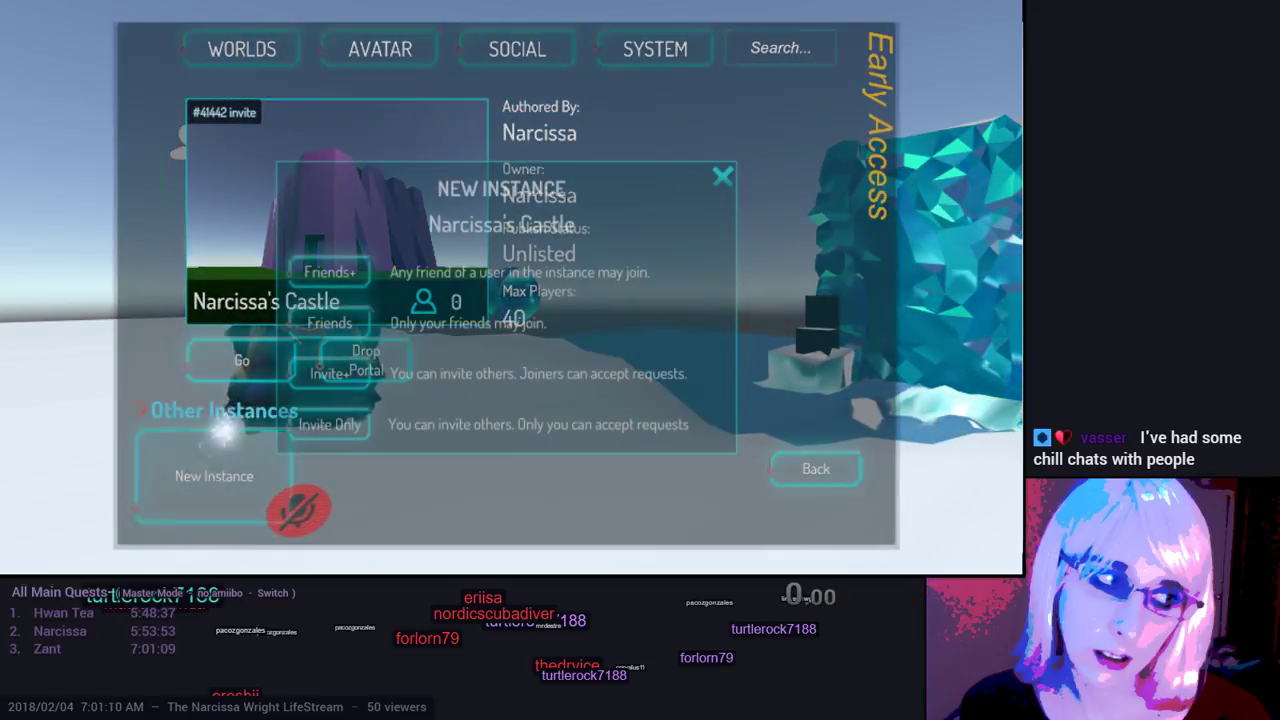
left_click(318, 324)
left_click(241, 360)
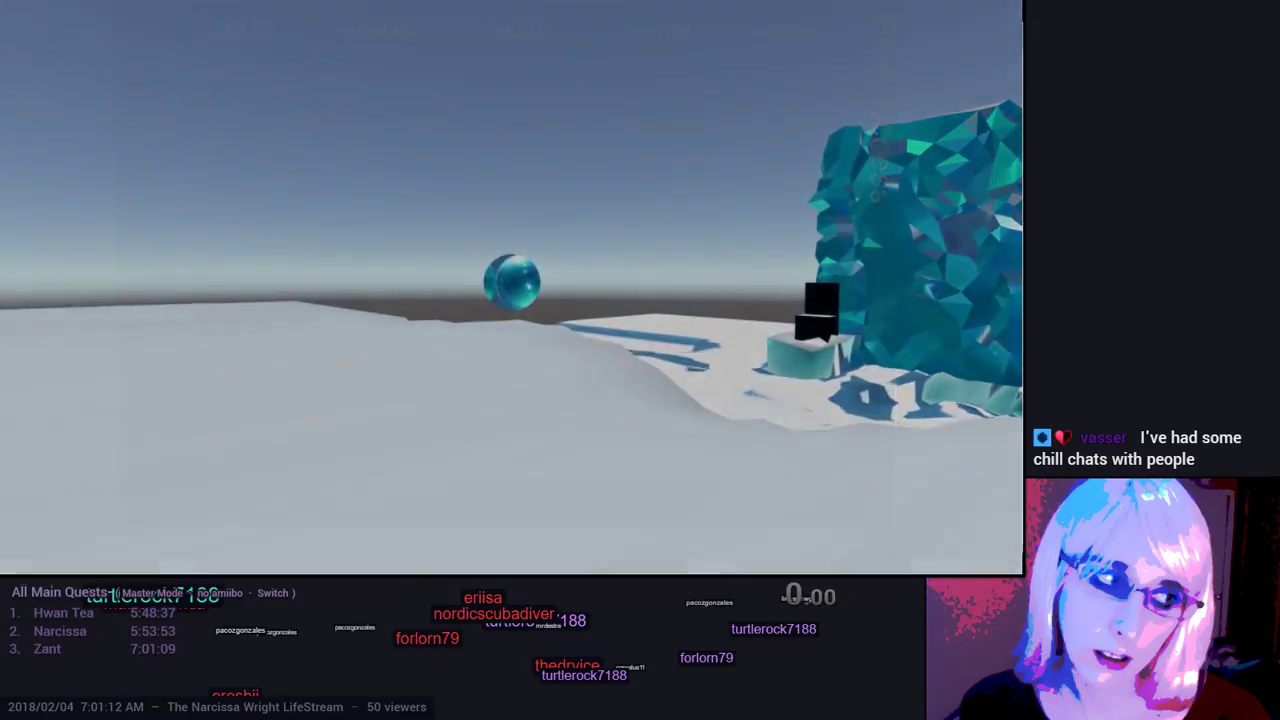
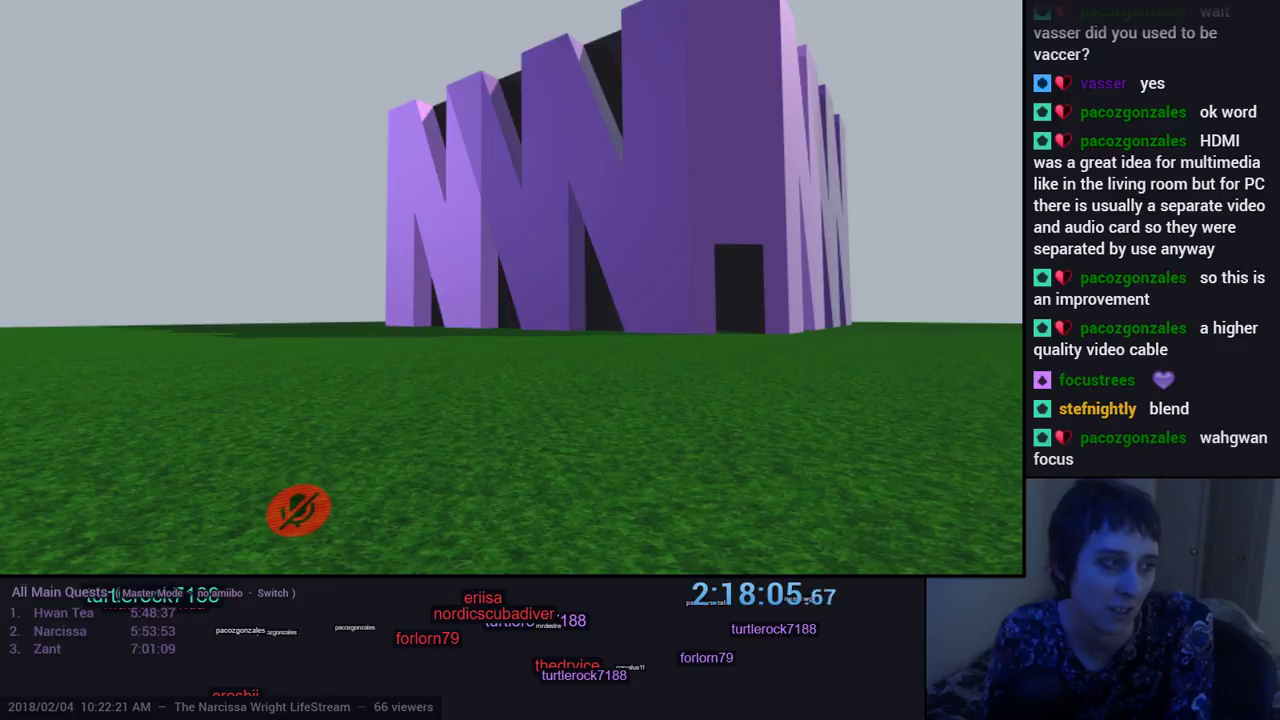
Step: Switch from VRChat to Blender with the purple castle model
key("Escape")
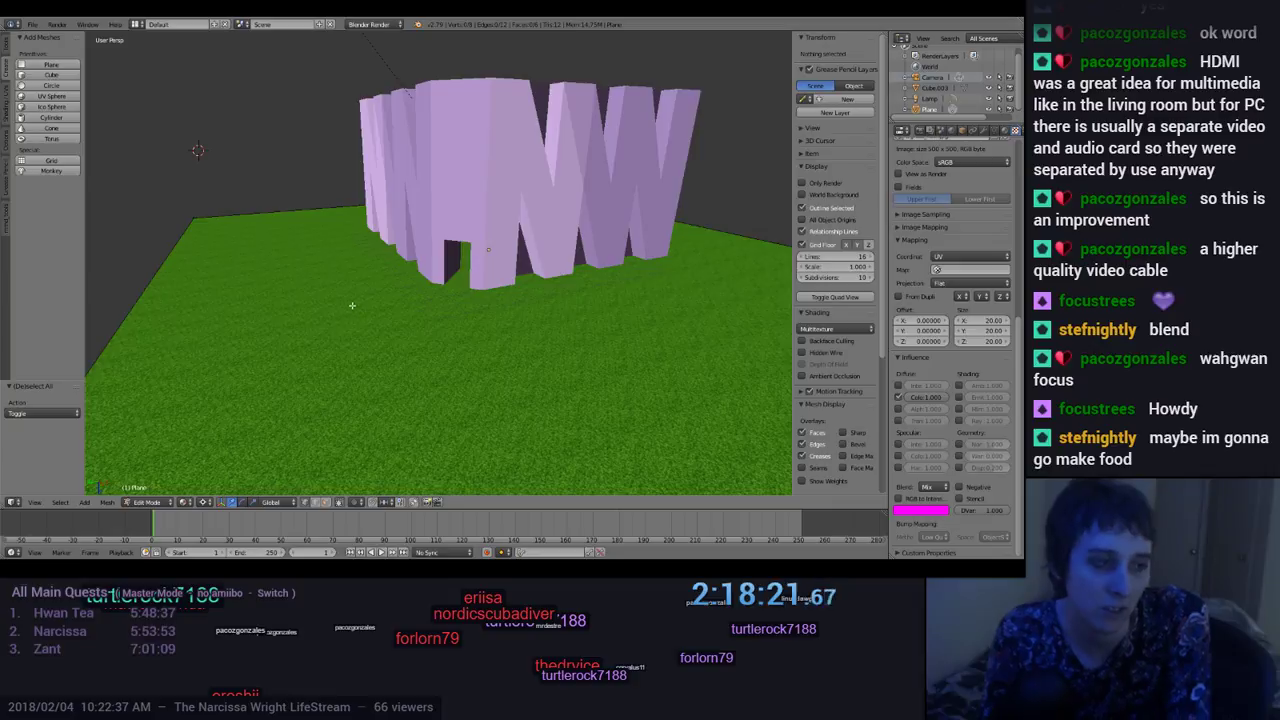
Step: Select the castle object Cube.003, switch it to Edit Mode and pick a vertex at the base of its wall
middle_click_drag(356, 291, 513, 251)
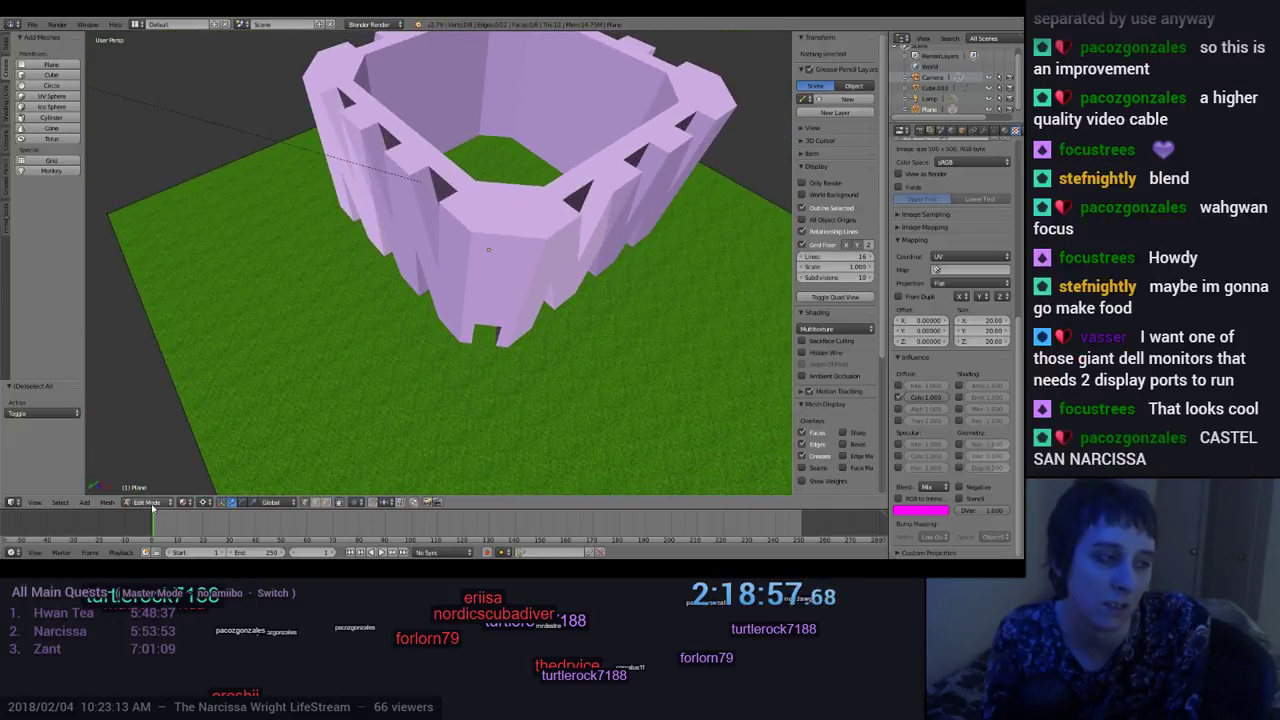
middle_click_drag(488, 250, 400, 238)
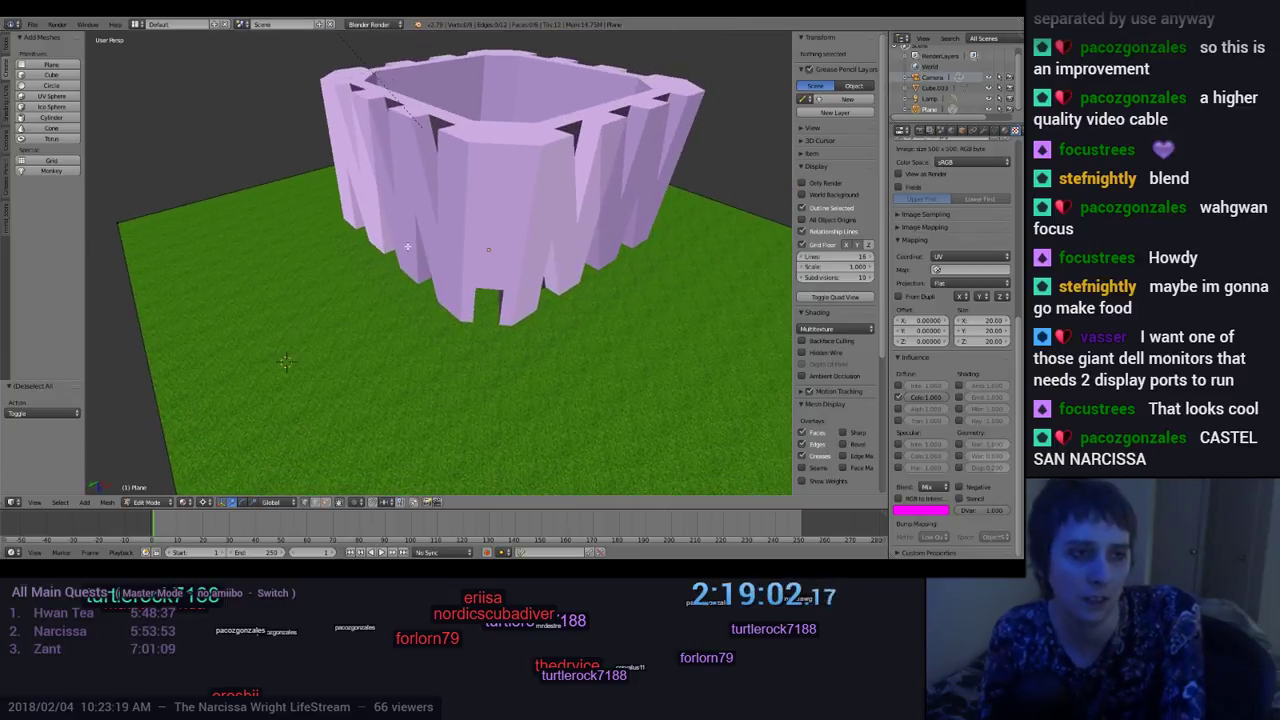
left_click(933, 89)
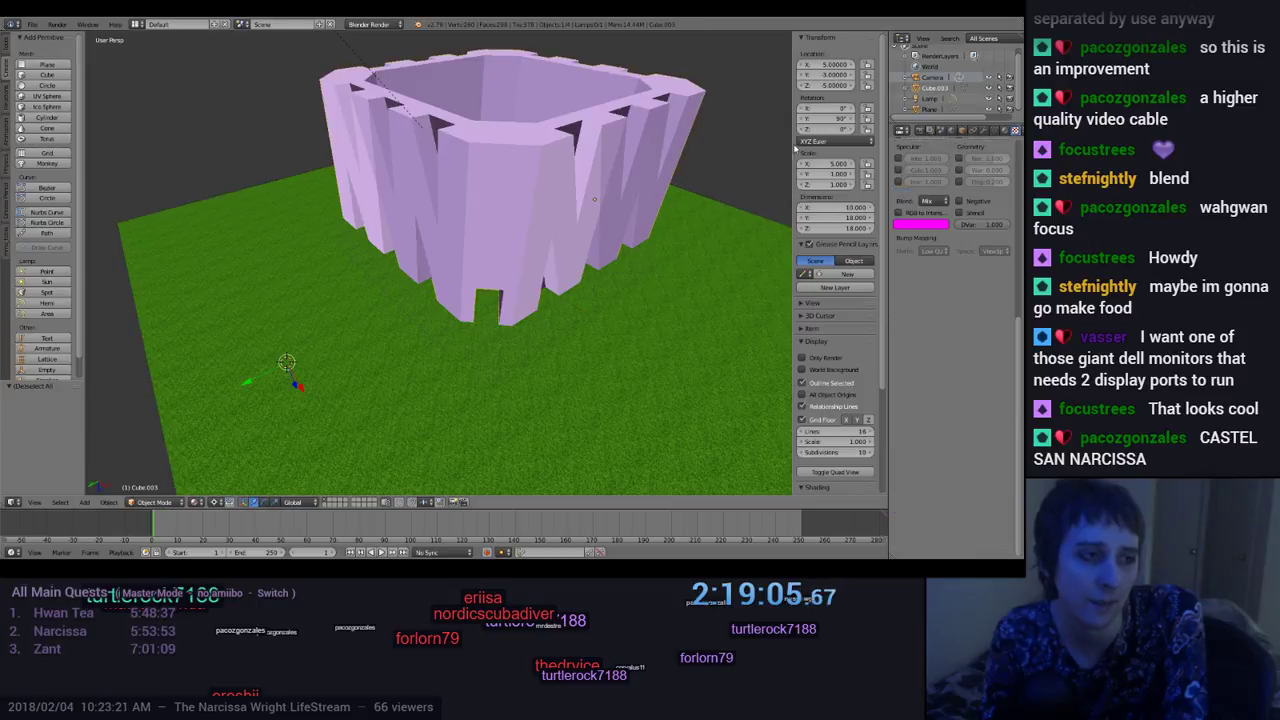
left_click(147, 502)
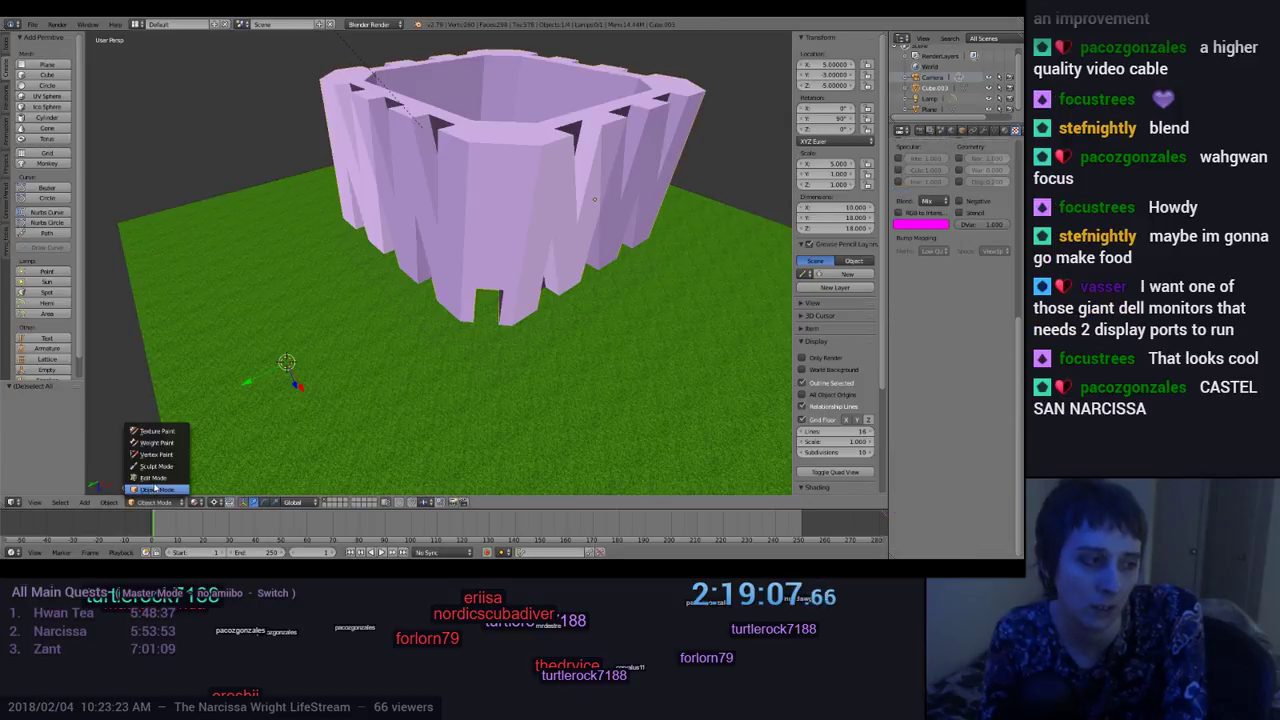
left_click(158, 478)
right_click(640, 242)
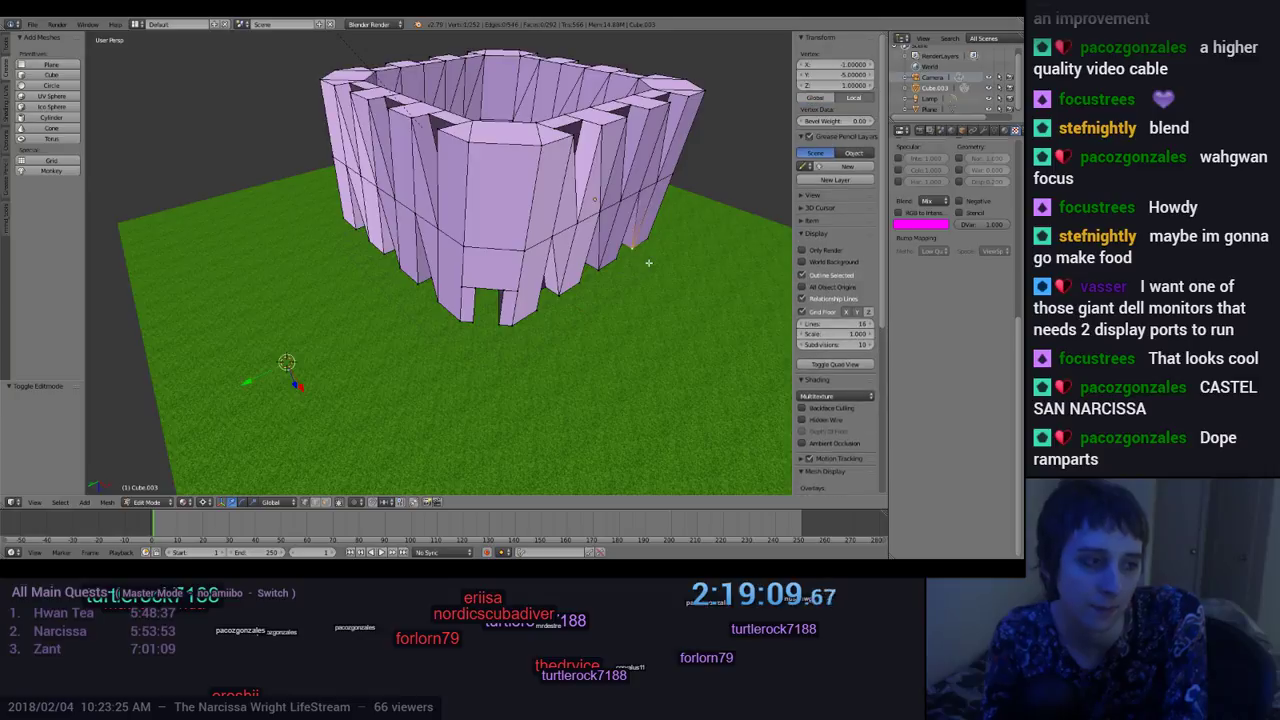
Step: Examine the castle mesh from above, inside and ground level, including its ramparts, doorway and N-shaped walls
middle_click_drag(762, 182, 736, 279)
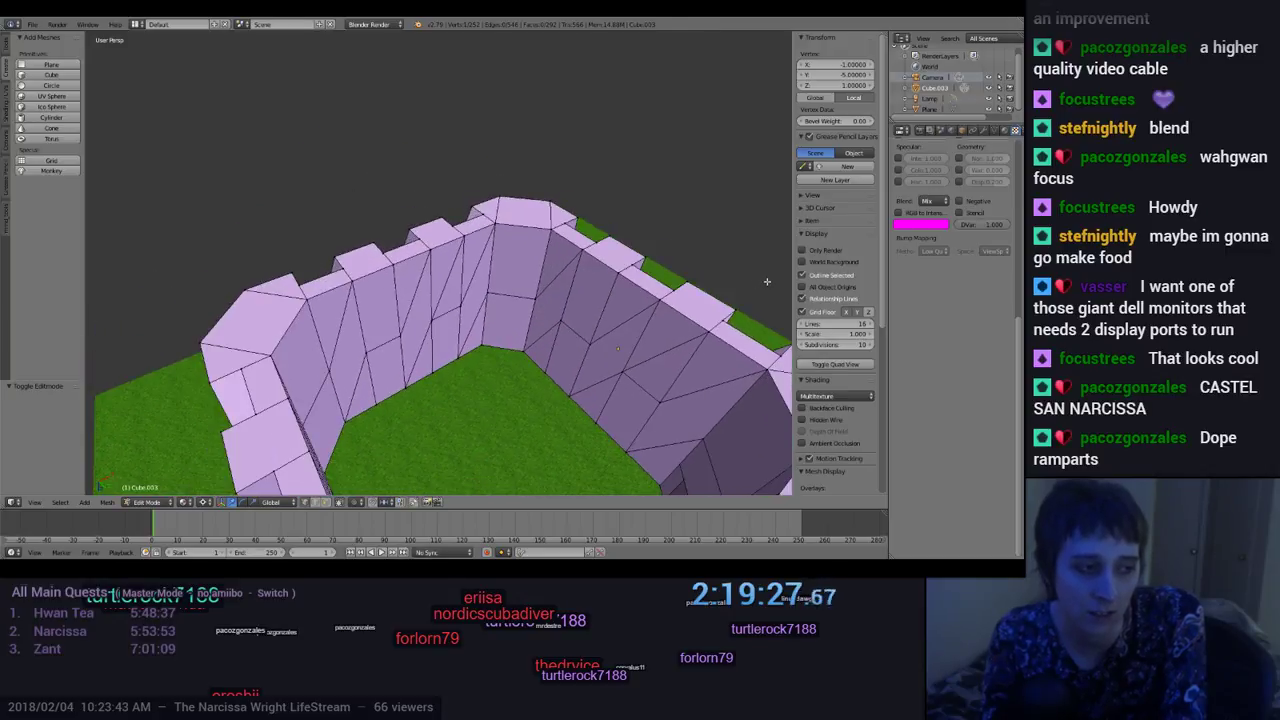
middle_click_drag(743, 292, 724, 231)
middle_click_drag(710, 229, 667, 241)
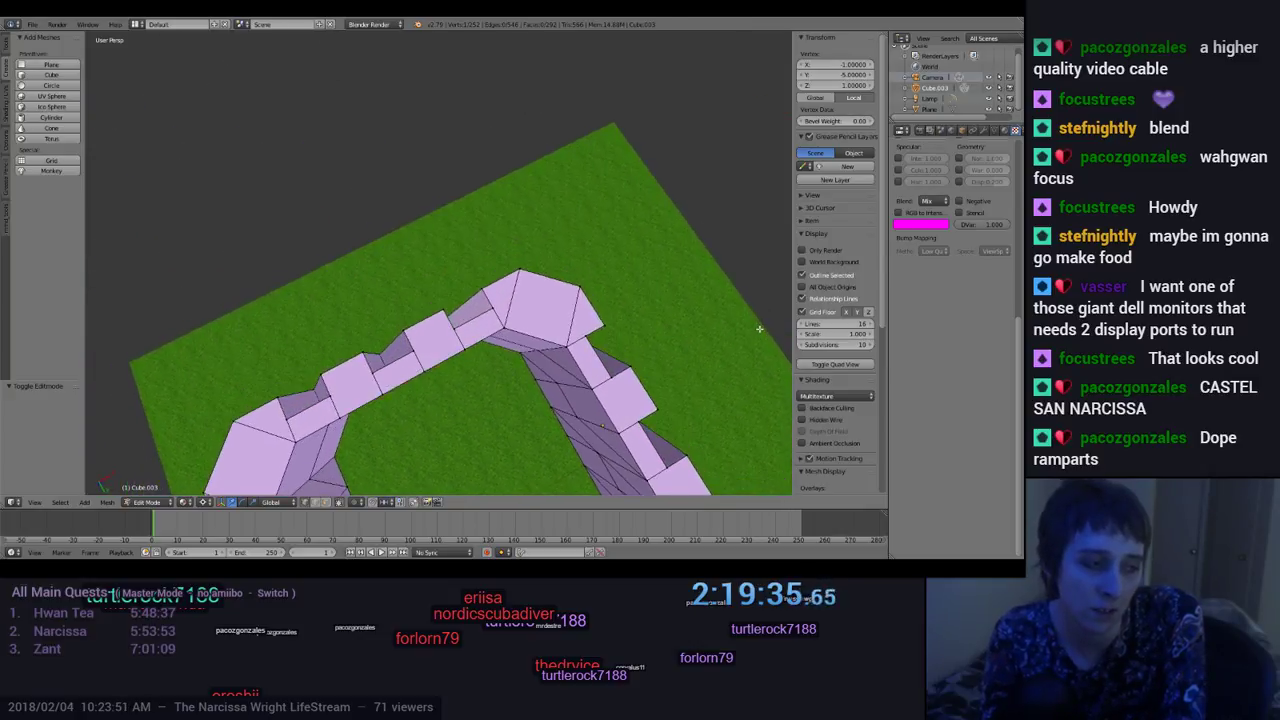
middle_click_drag(756, 343, 686, 231)
scroll(686, 231, "down", 3)
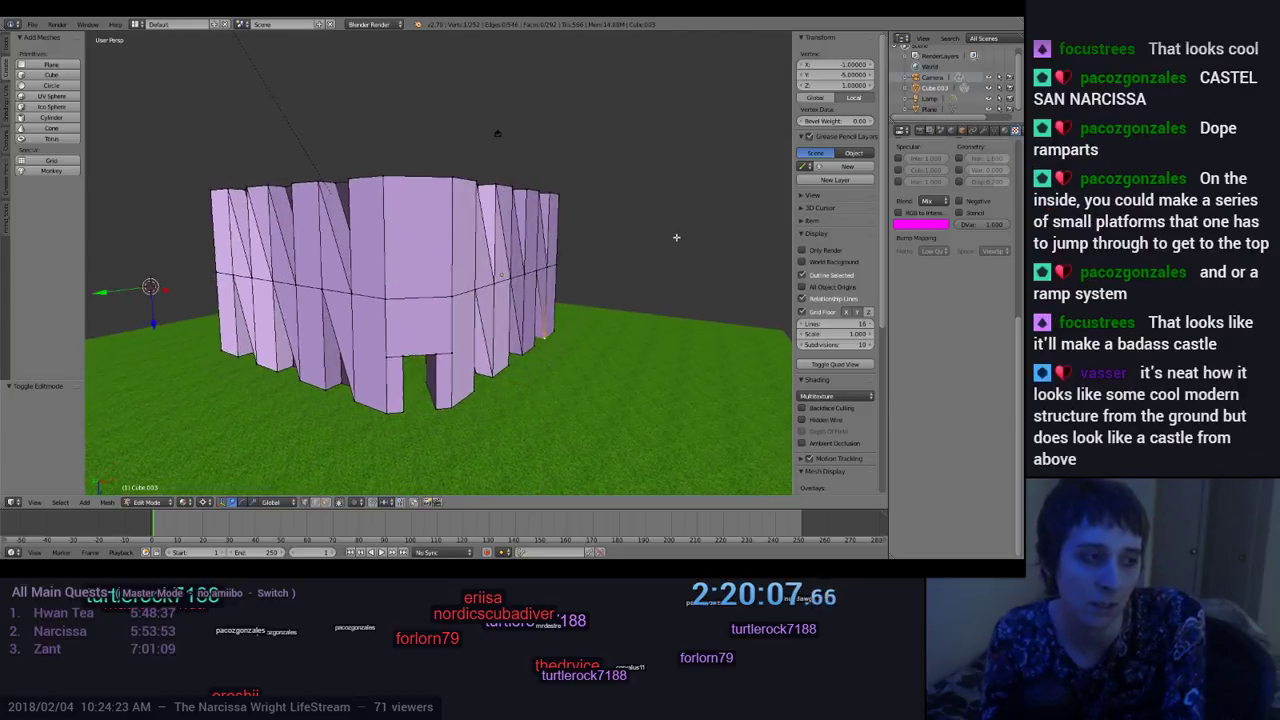
middle_click_drag(629, 247, 698, 312)
scroll(646, 312, "up", 3)
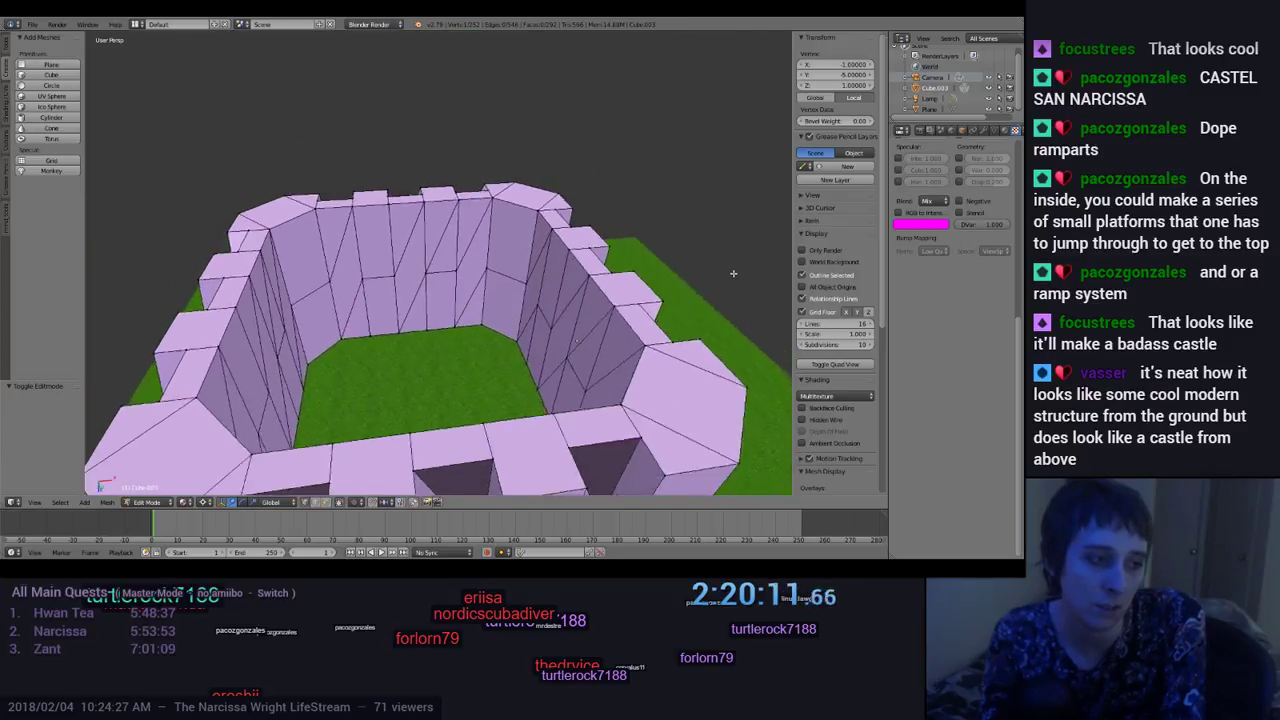
middle_click_drag(667, 228, 662, 228)
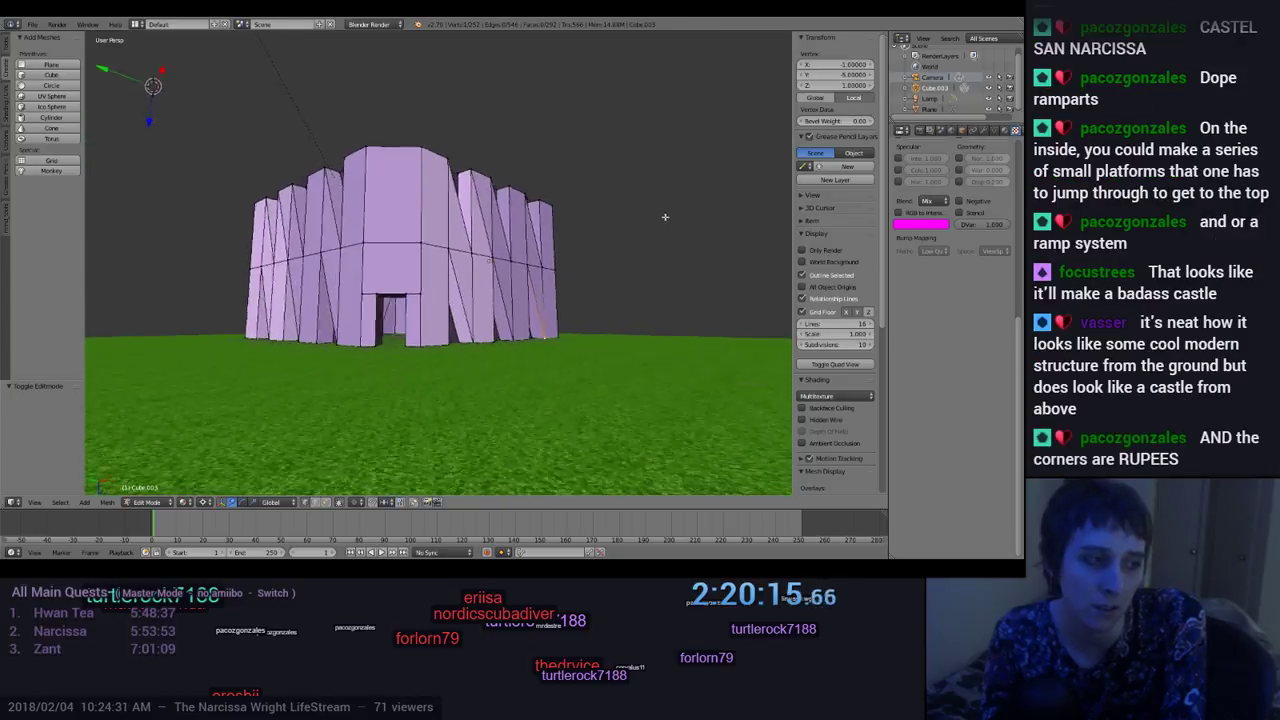
scroll(712, 224, "up", 2)
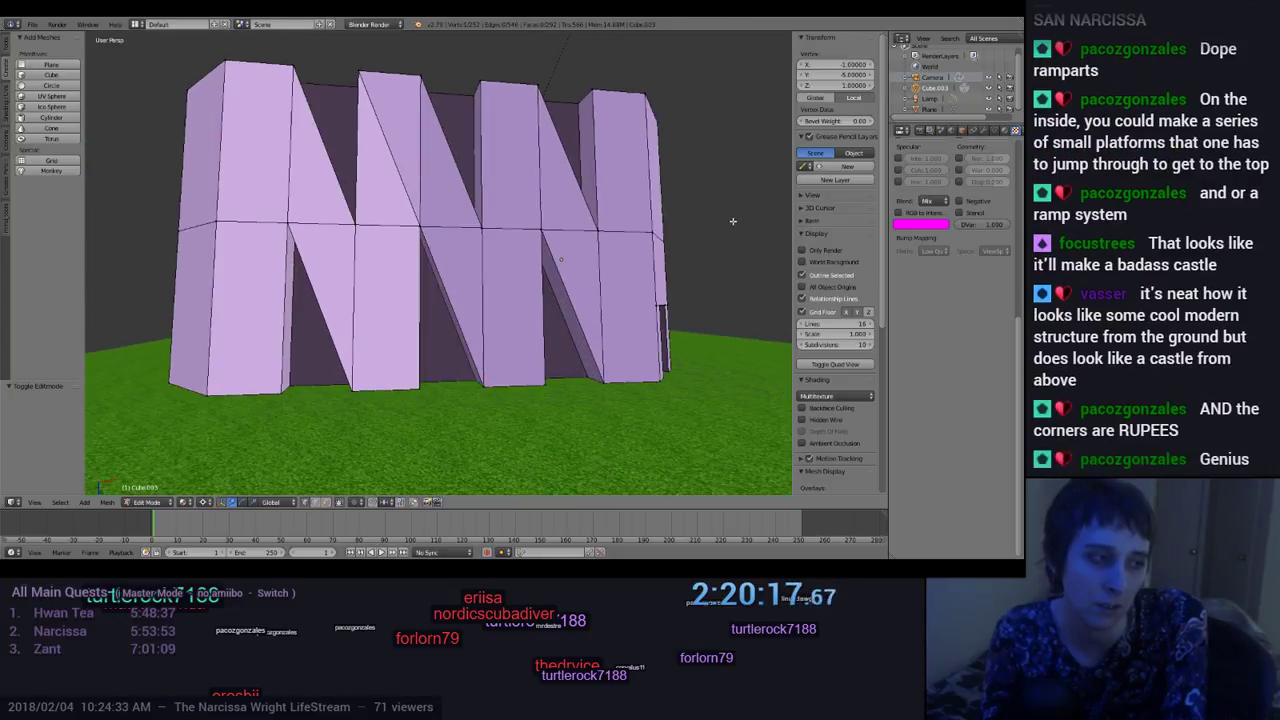
mouse_move(732, 221)
middle_mouse_down()
mouse_move(782, 216)
mouse_move(114, 123)
mouse_move(106, 223)
mouse_move(142, 241)
mouse_move(754, 263)
mouse_move(723, 220)
mouse_move(690, 232)
mouse_move(677, 209)
mouse_move(727, 233)
middle_mouse_up()
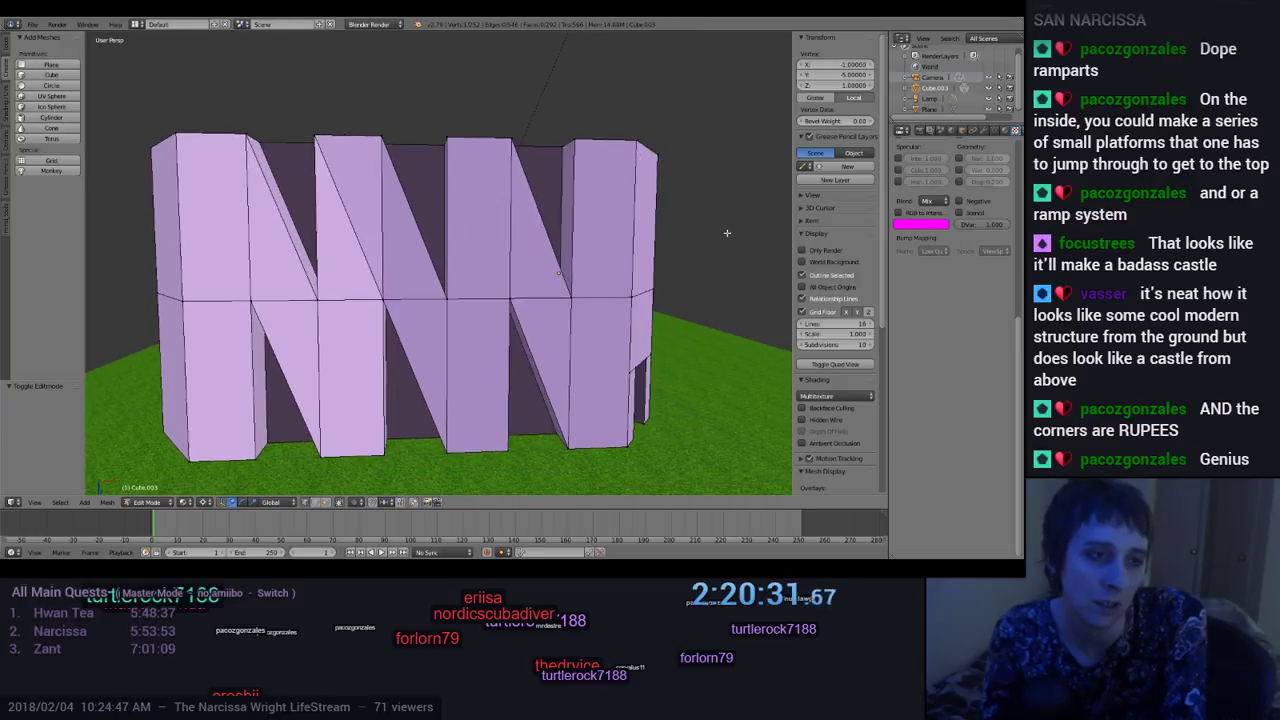
Step: Change the diffuse colour of the castle's inner_darker material to a saturated dark purple
left_click(1008, 131)
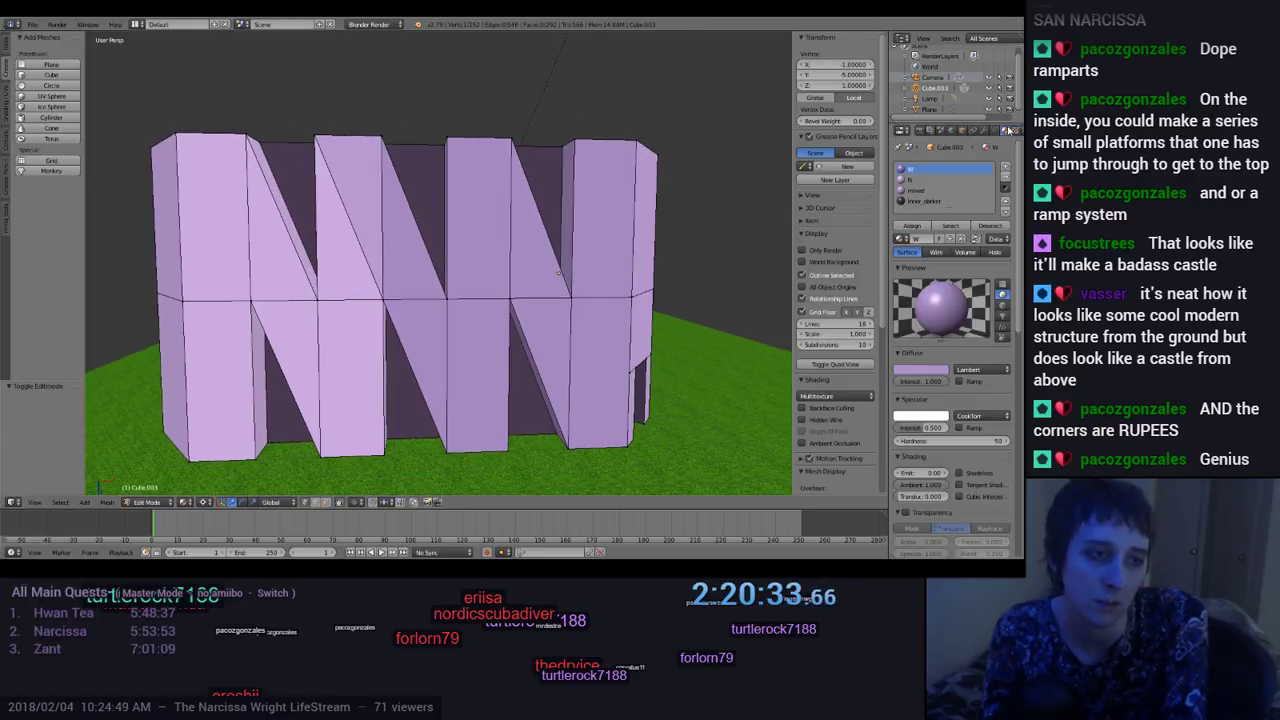
left_click(925, 201)
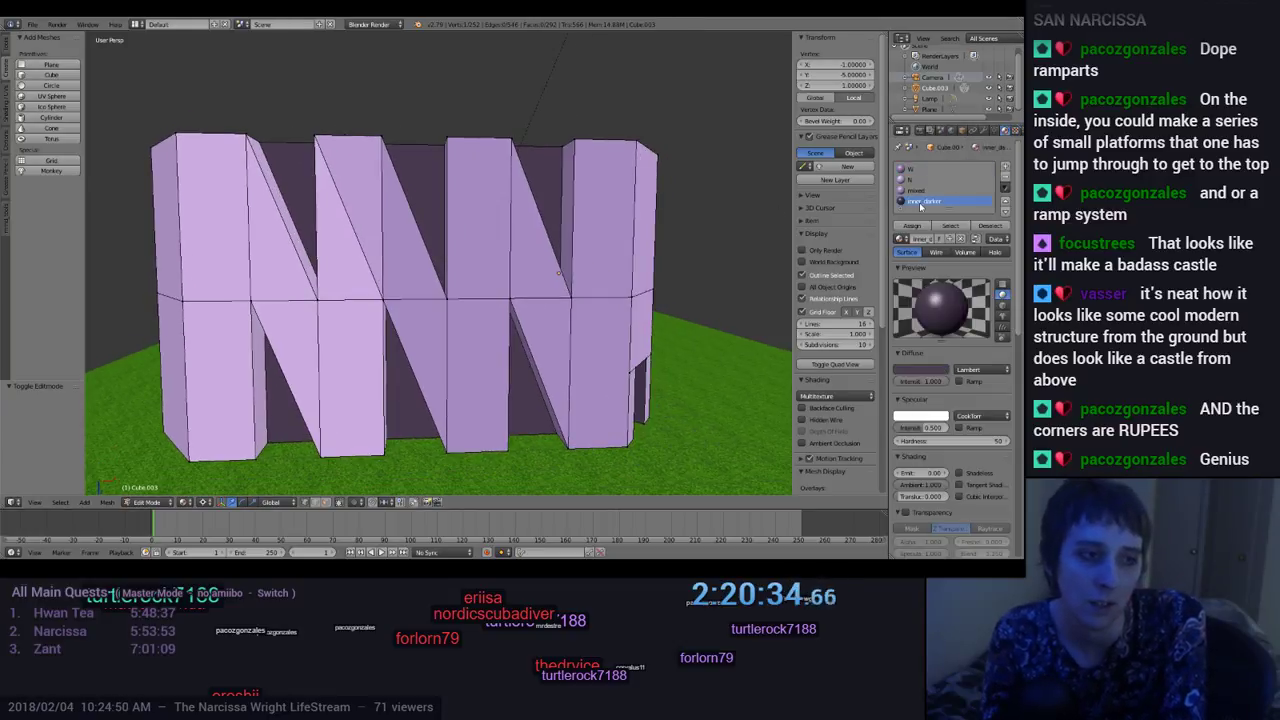
left_click(930, 371)
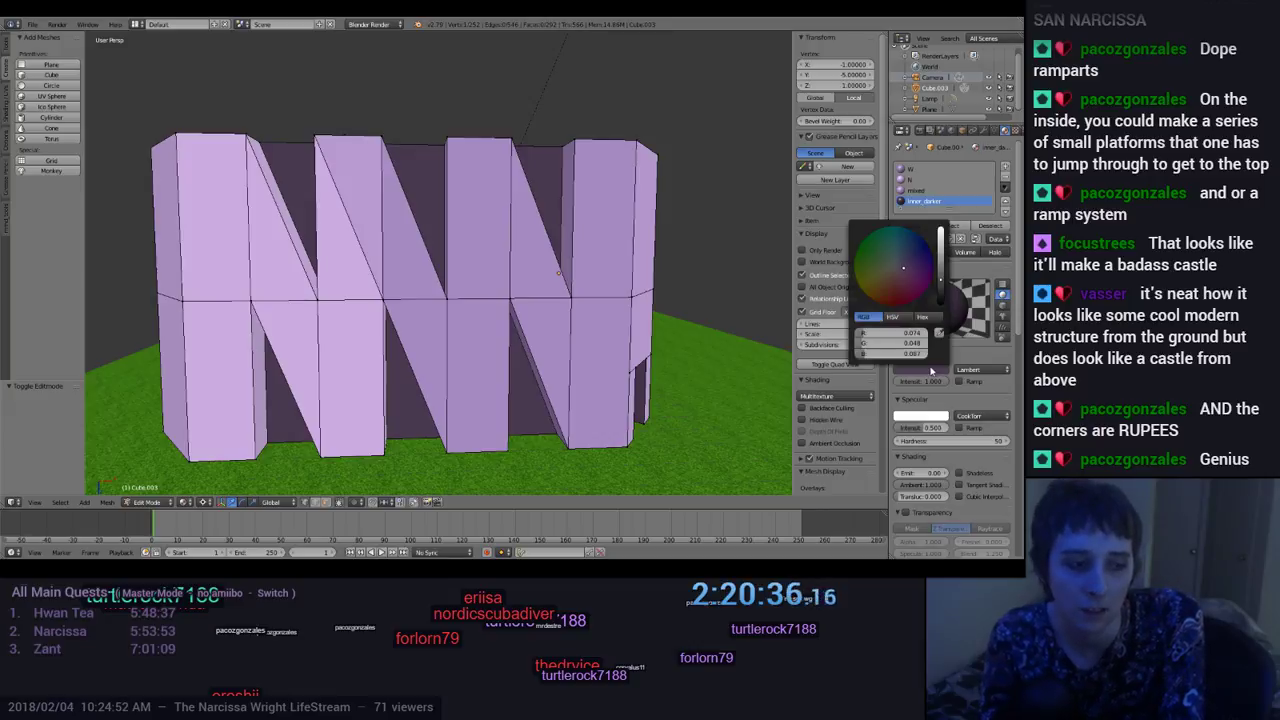
left_click(922, 268)
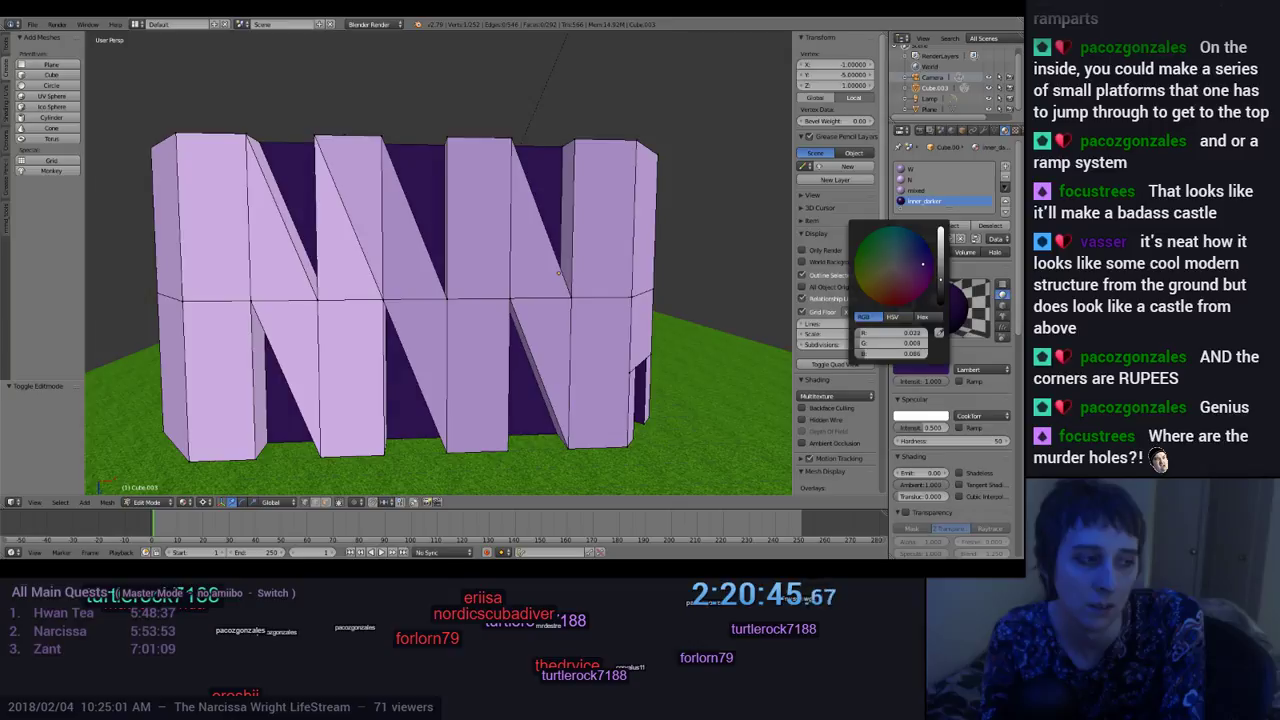
left_click_drag(920, 264, 922, 266)
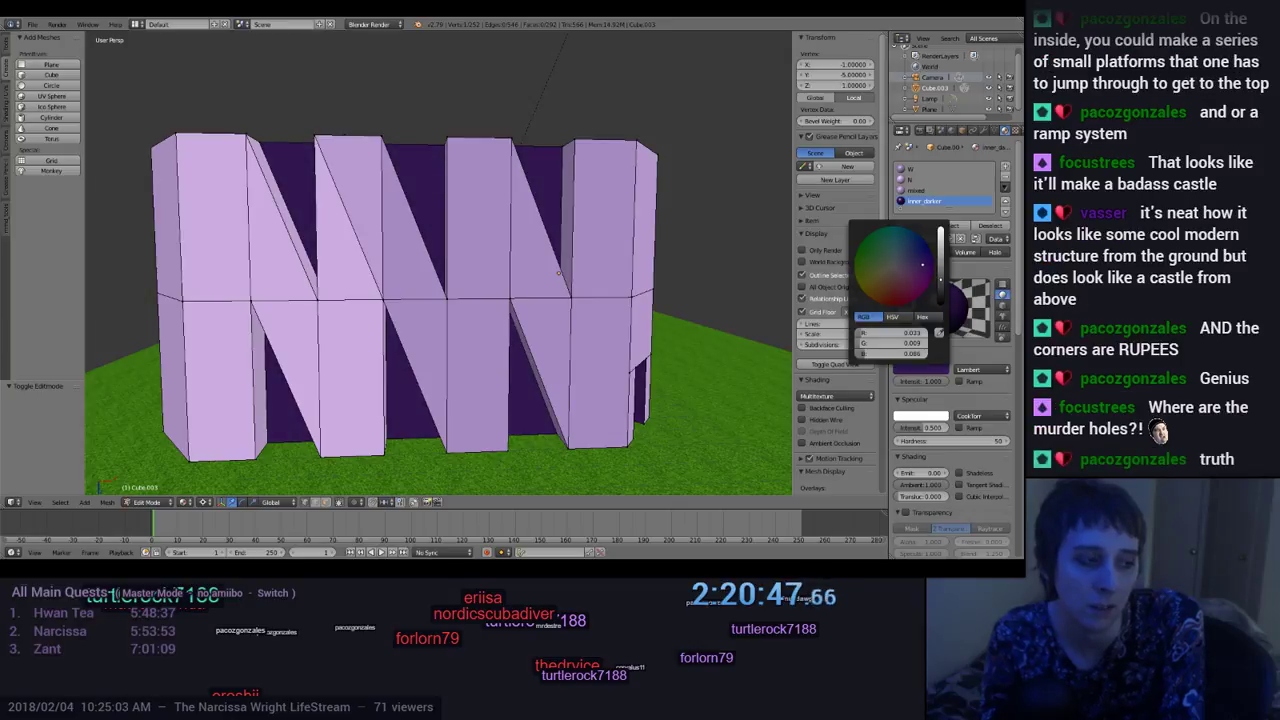
Step: Examine the recoloured recesses on the castle's outer walls from several sides
middle_click_drag(763, 326, 162, 316)
scroll(162, 316, "down", 8)
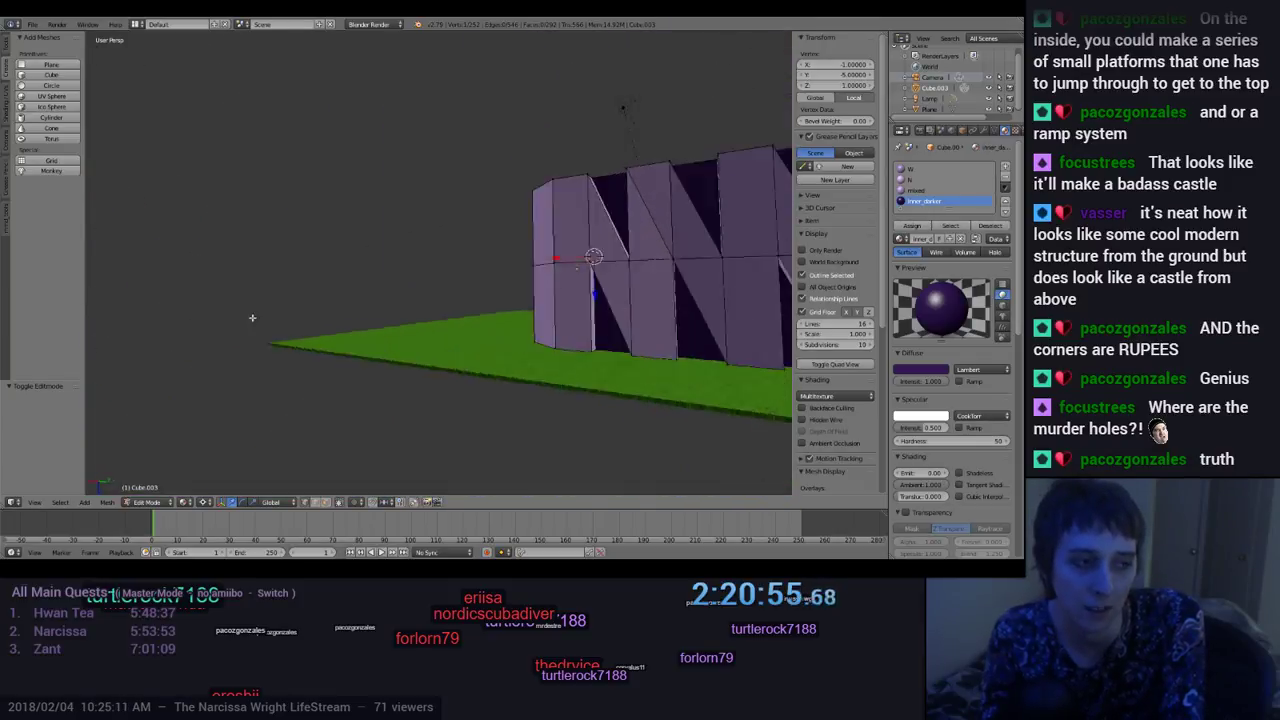
middle_click_drag(110, 350, 177, 280)
scroll(236, 331, "up", 5)
scroll(200, 326, "up", 6)
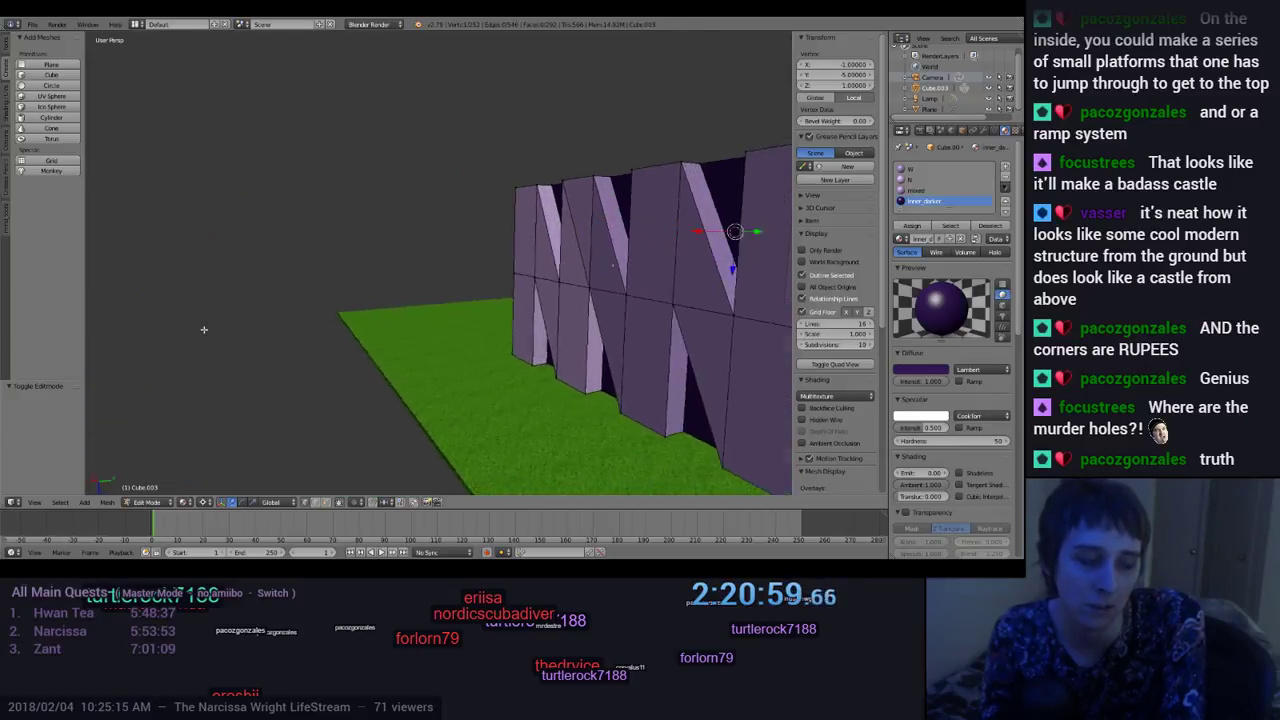
middle_click_drag(145, 322, 721, 309)
scroll(787, 320, "down", 8)
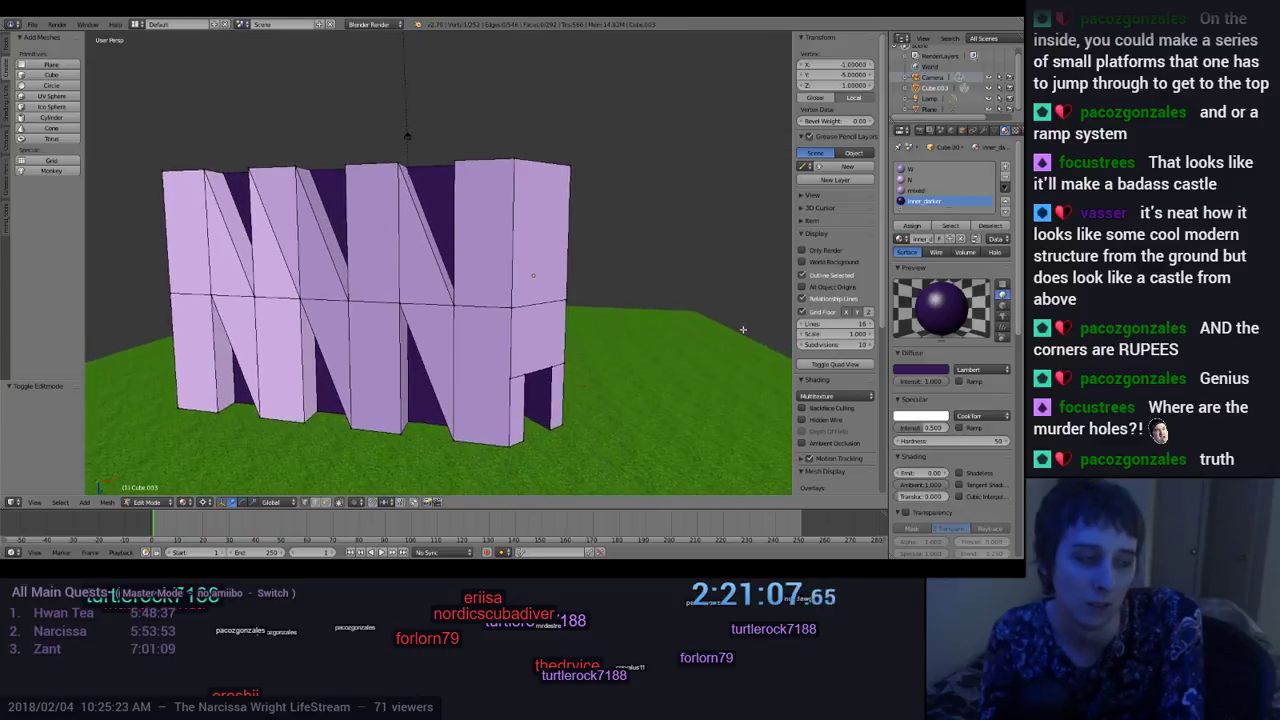
middle_click_drag(760, 418, 560, 345)
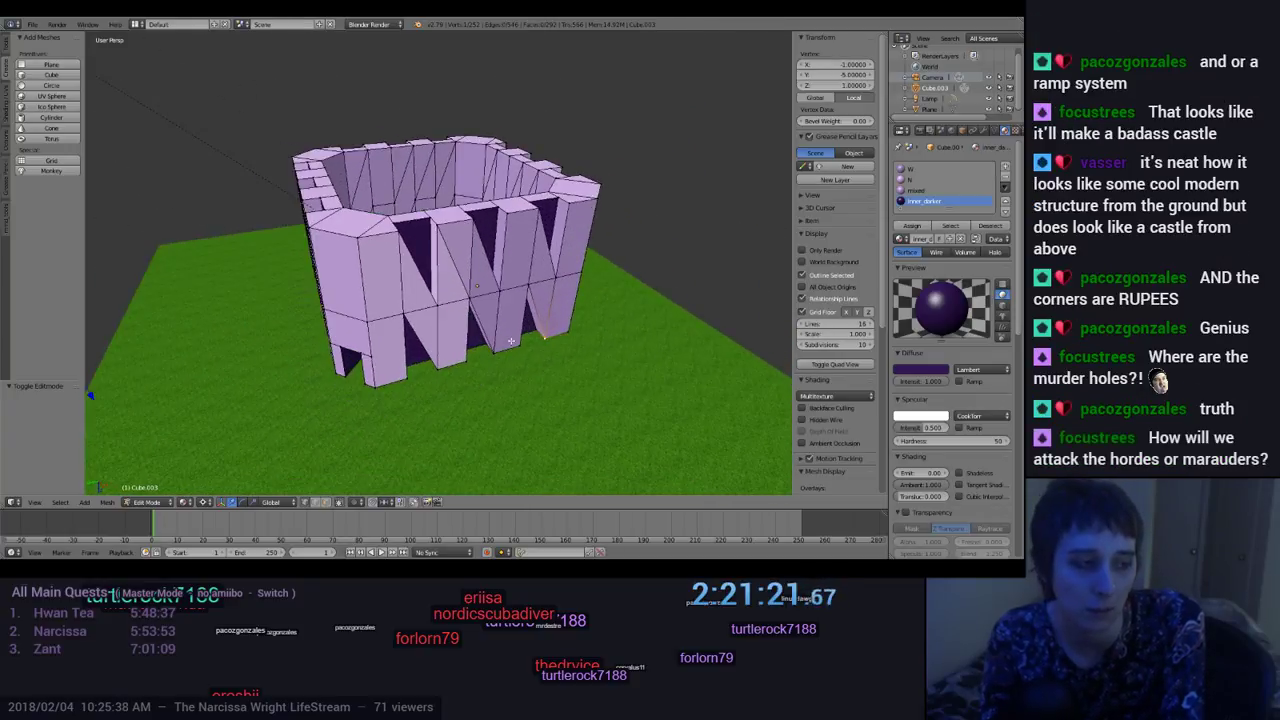
Step: Select the three vertices of the dark triangular face in the upper wall recess beside the castle's corner and inspect its shape and coordinates
scroll(474, 326, "up", 4)
middle_click_drag(474, 326, 314, 447)
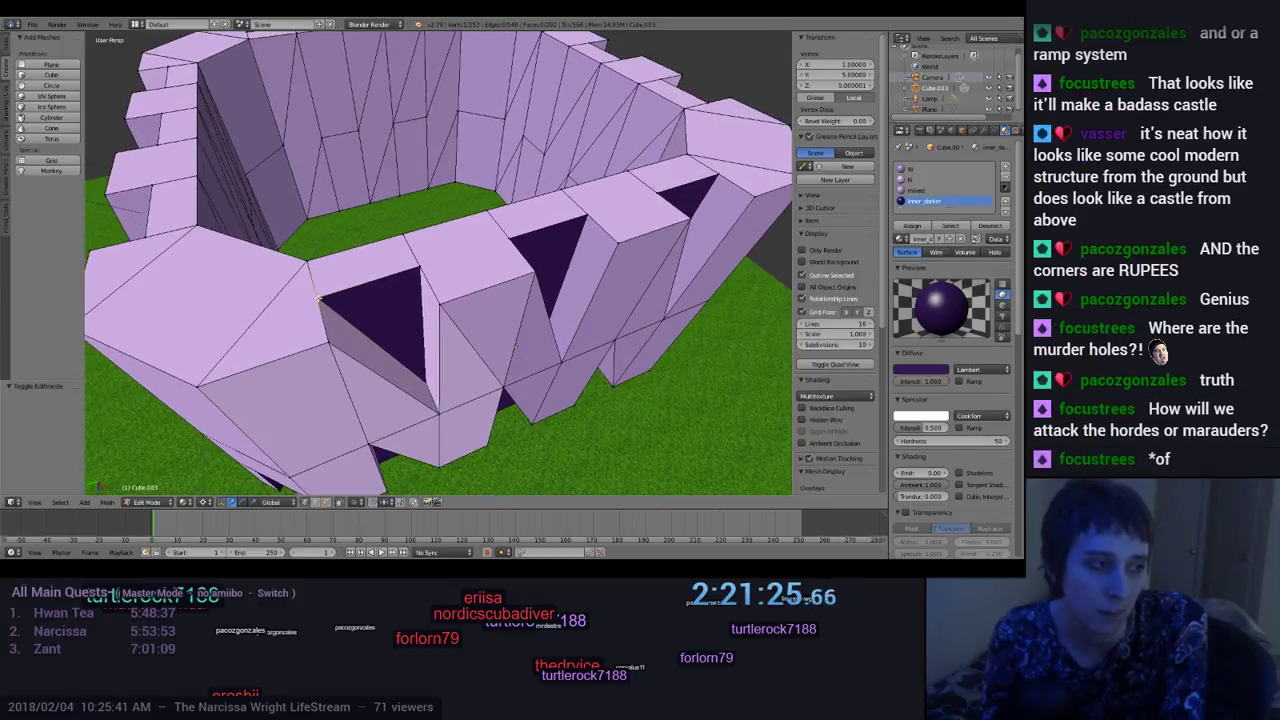
right_click(426, 392, "shift")
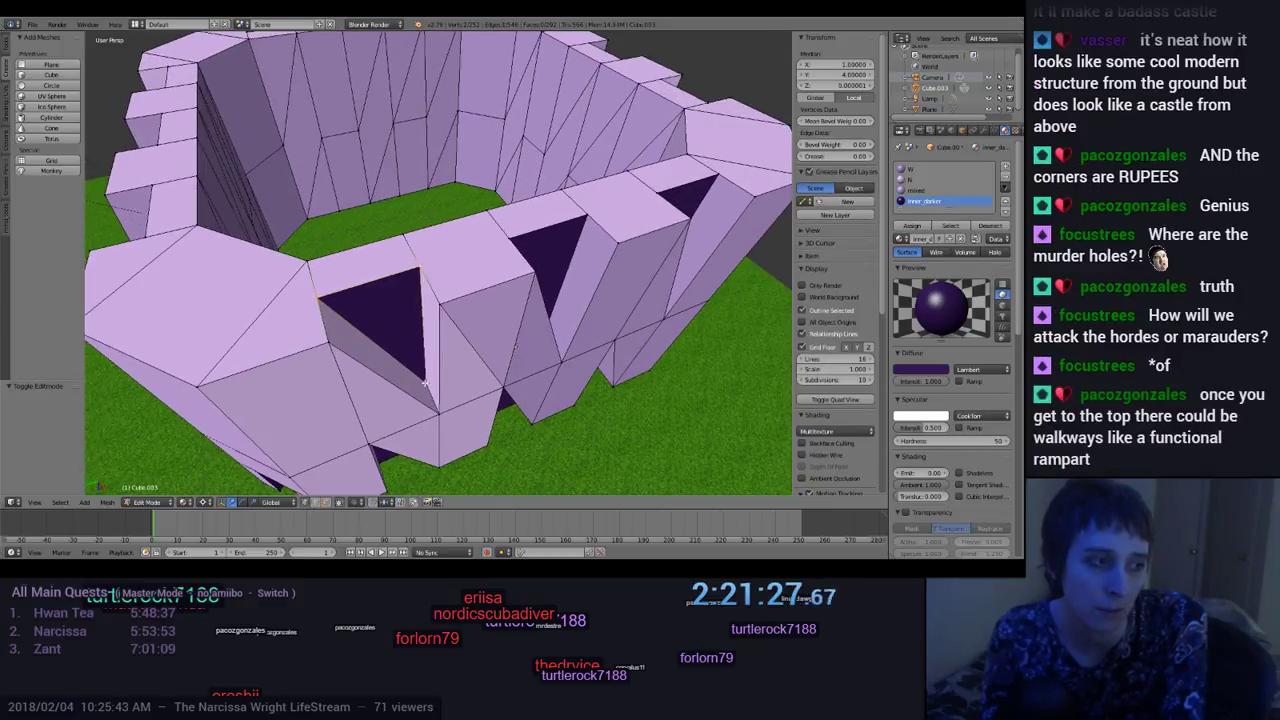
middle_click_drag(444, 397, 497, 387)
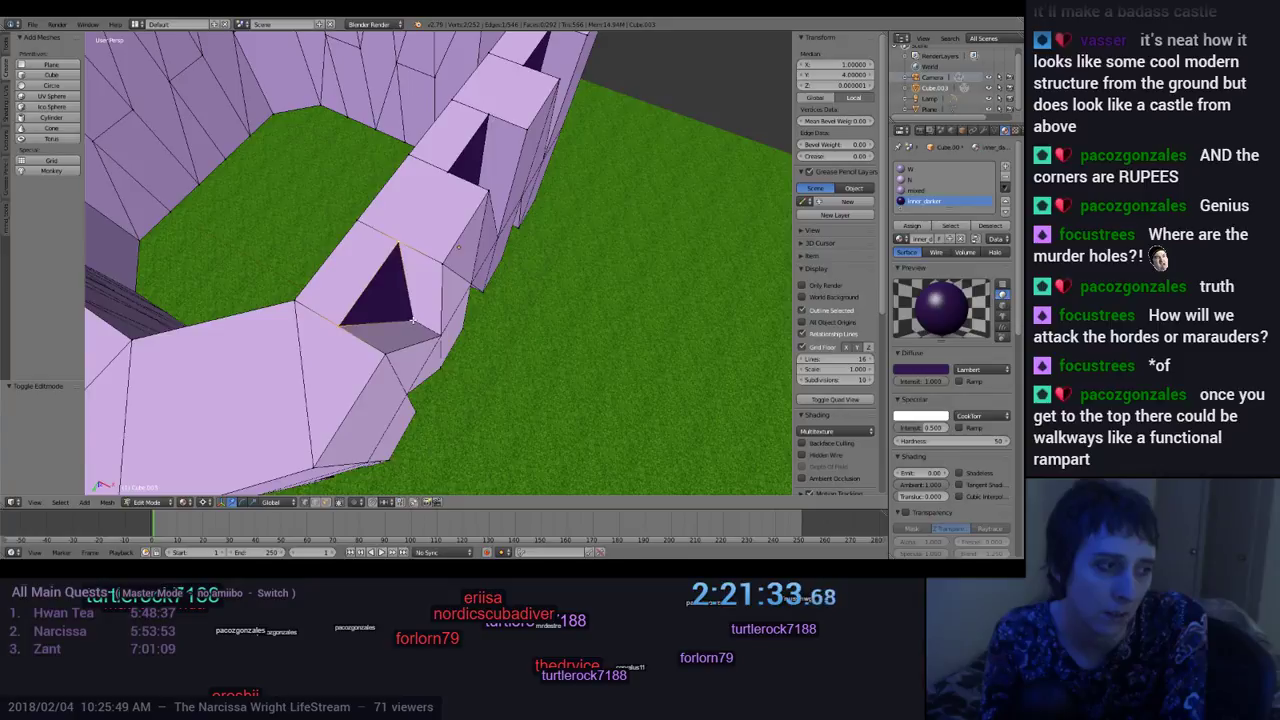
middle_click_drag(483, 343, 439, 299)
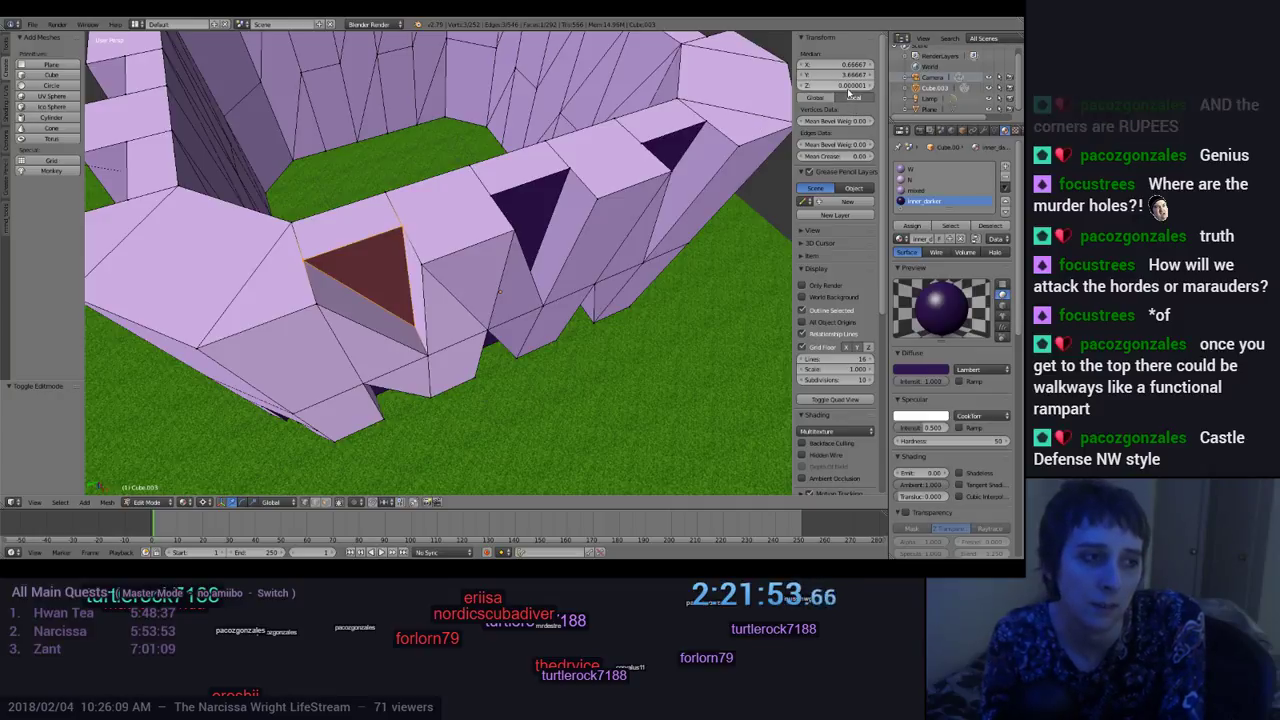
middle_click_drag(460, 300, 450, 240)
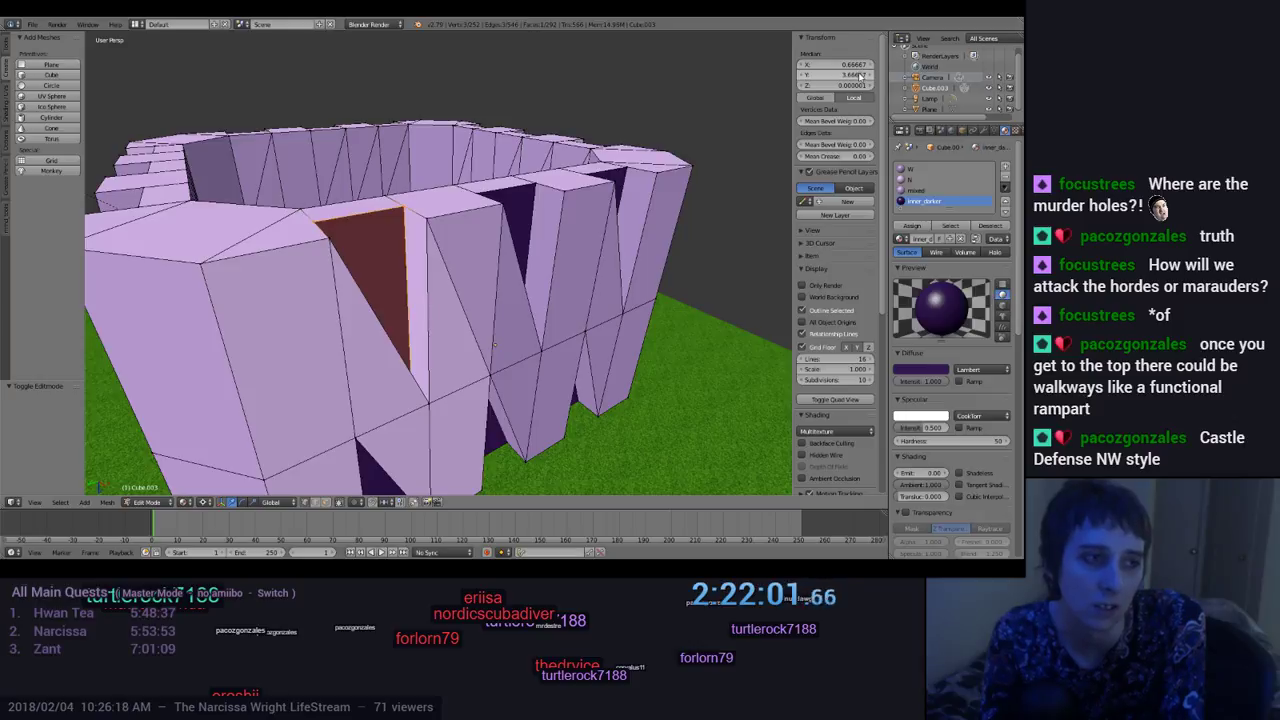
mouse_move(650, 300)
middle_mouse_down()
mouse_move(652, 248)
mouse_move(662, 312)
mouse_move(677, 250)
mouse_move(651, 243)
mouse_move(650, 300)
middle_mouse_up()
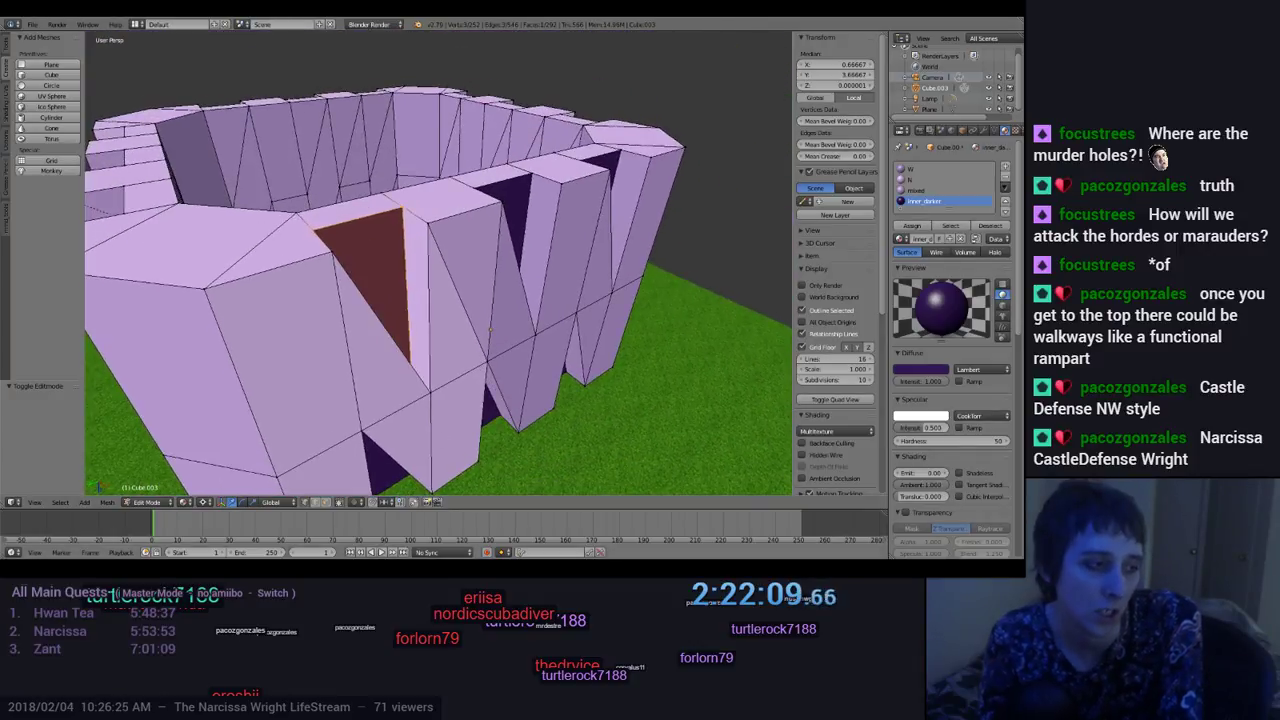
left_click(223, 503)
middle_click_drag(656, 342, 539, 141)
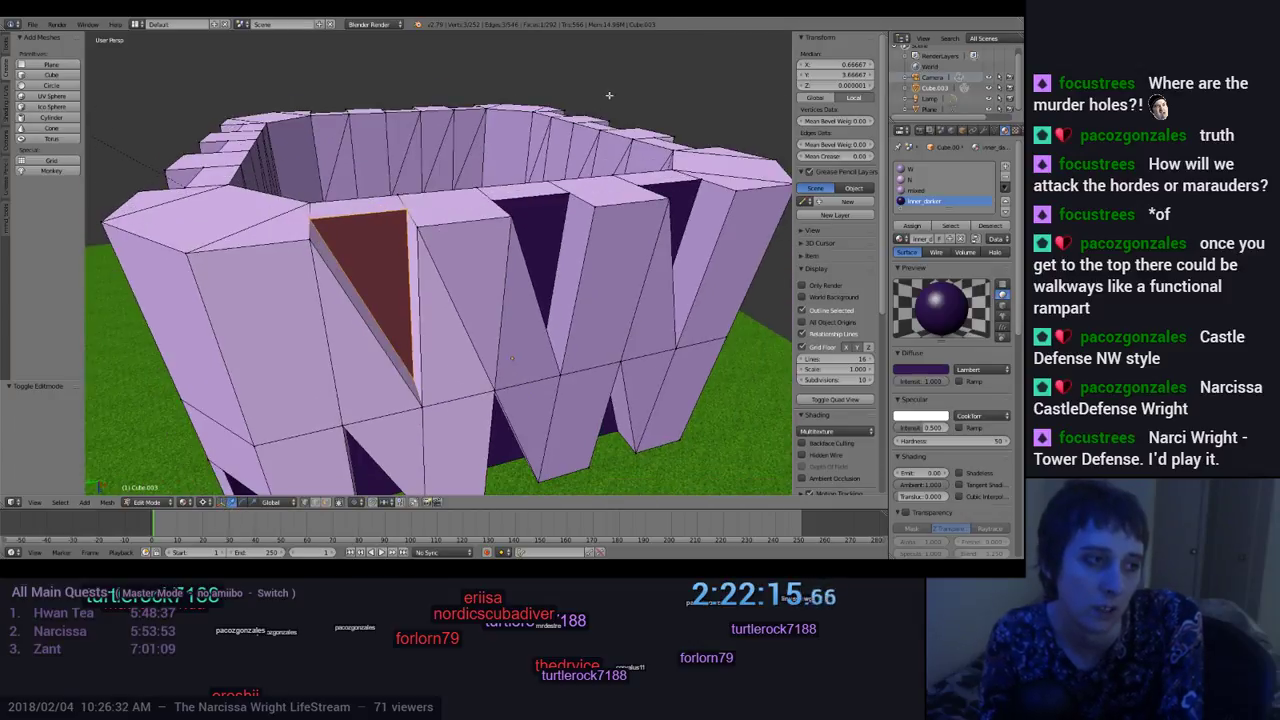
middle_click_drag(512, 357, 527, 125)
mouse_move(468, 300)
middle_mouse_down()
mouse_move(470, 200)
mouse_move(460, 360)
mouse_move(425, 262)
mouse_move(430, 200)
mouse_move(506, 334)
mouse_move(549, 357)
mouse_move(489, 288)
middle_mouse_up()
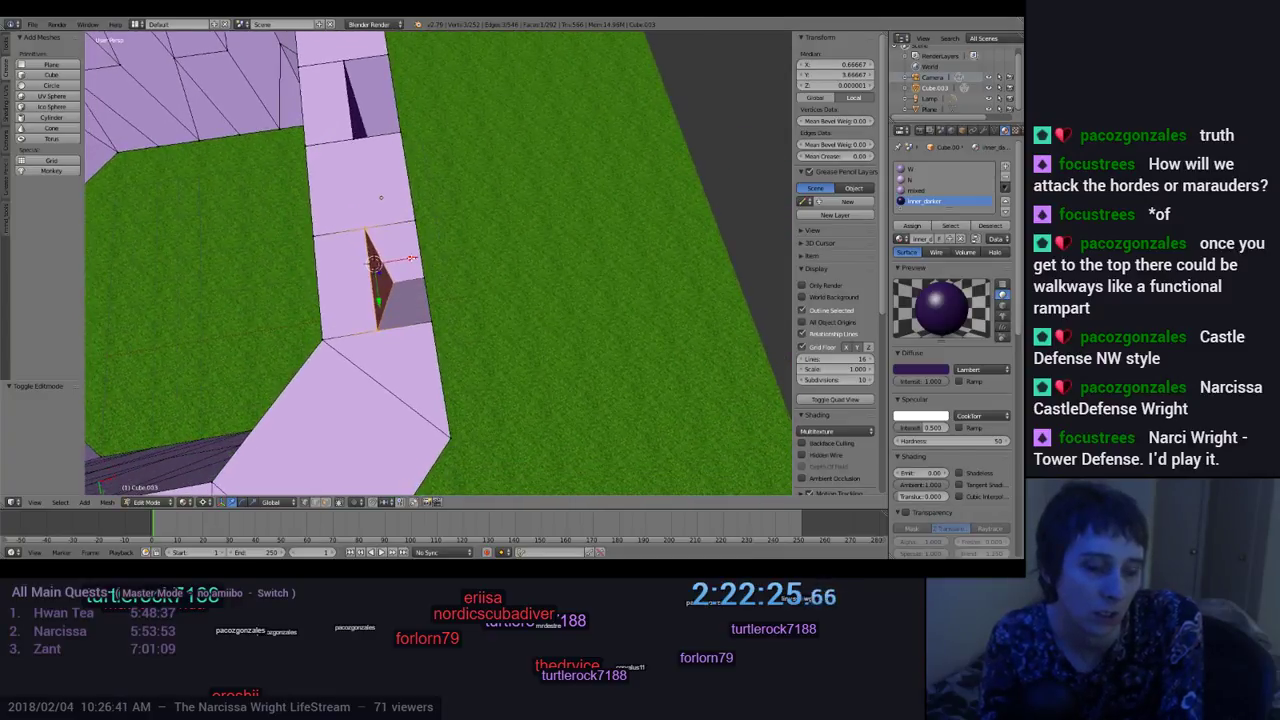
Step: Try to move the outer wall vertex beside the triangular recess outward over the grass
right_click(410, 258)
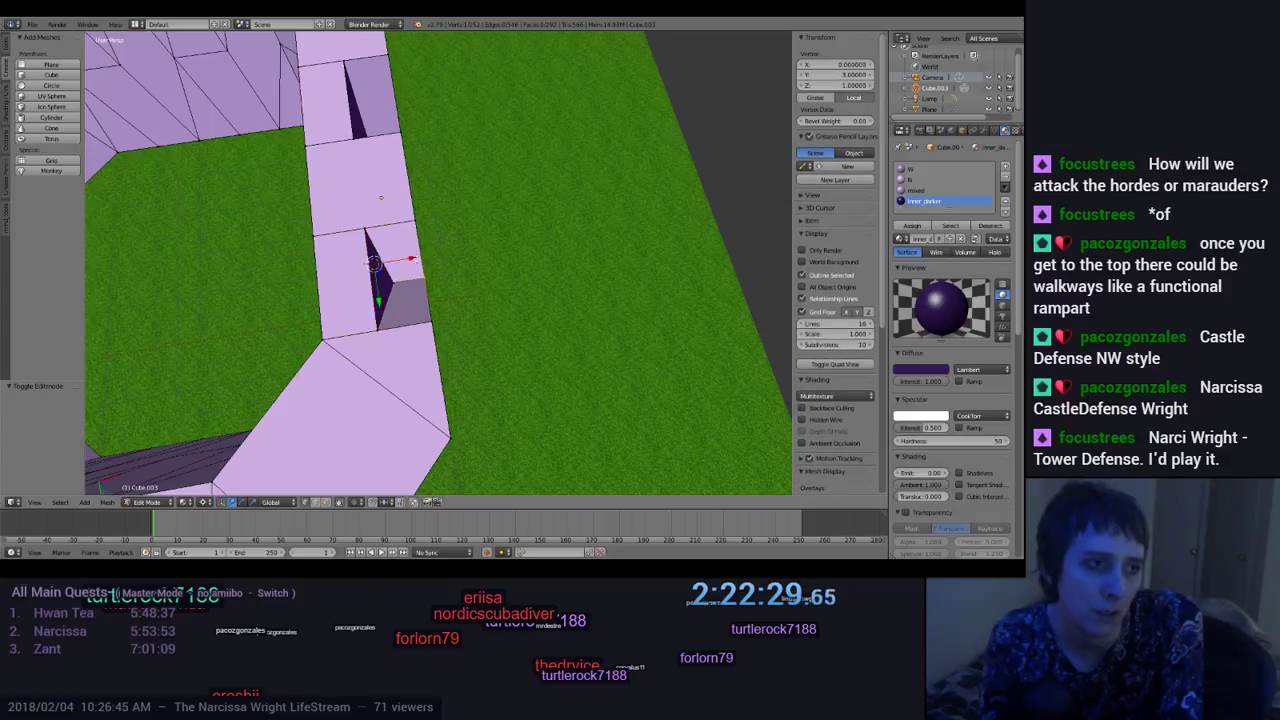
key("g")
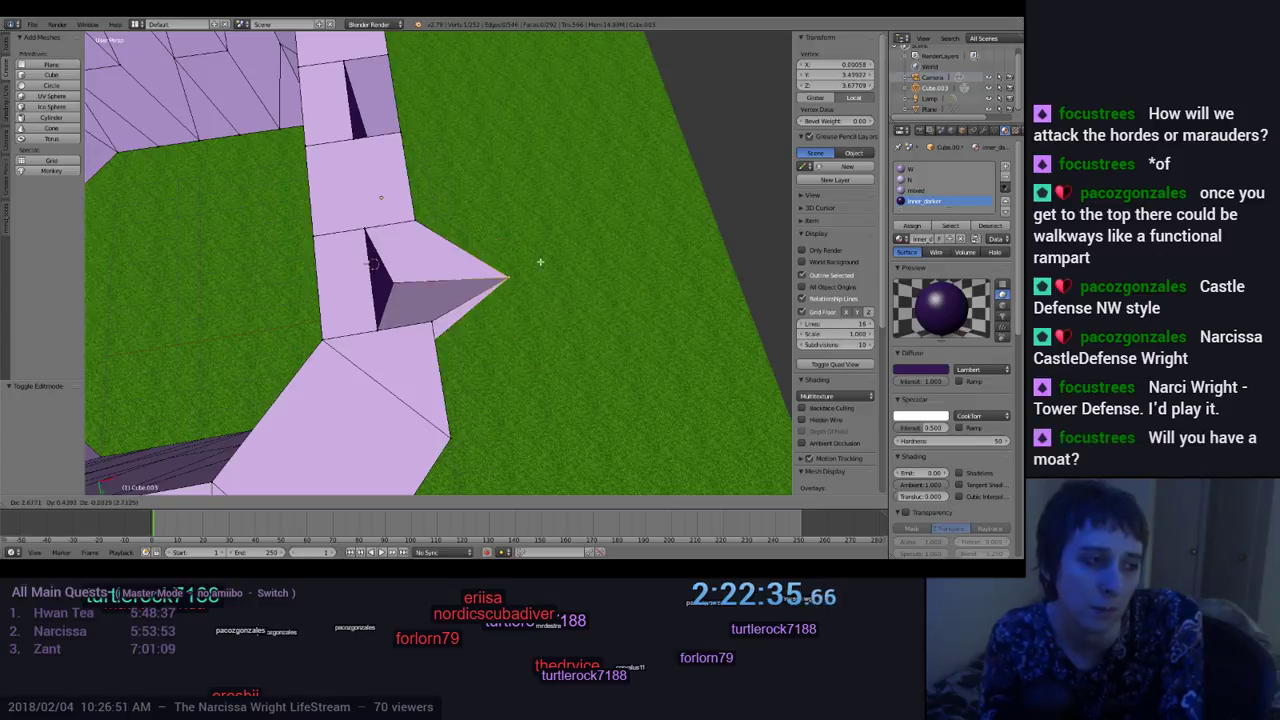
right_click(540, 262)
Step: Reselect the dark triangle's vertices, try moving its lower vertex outward past the wall, and undo the move
middle_click_drag(535, 332, 423, 283)
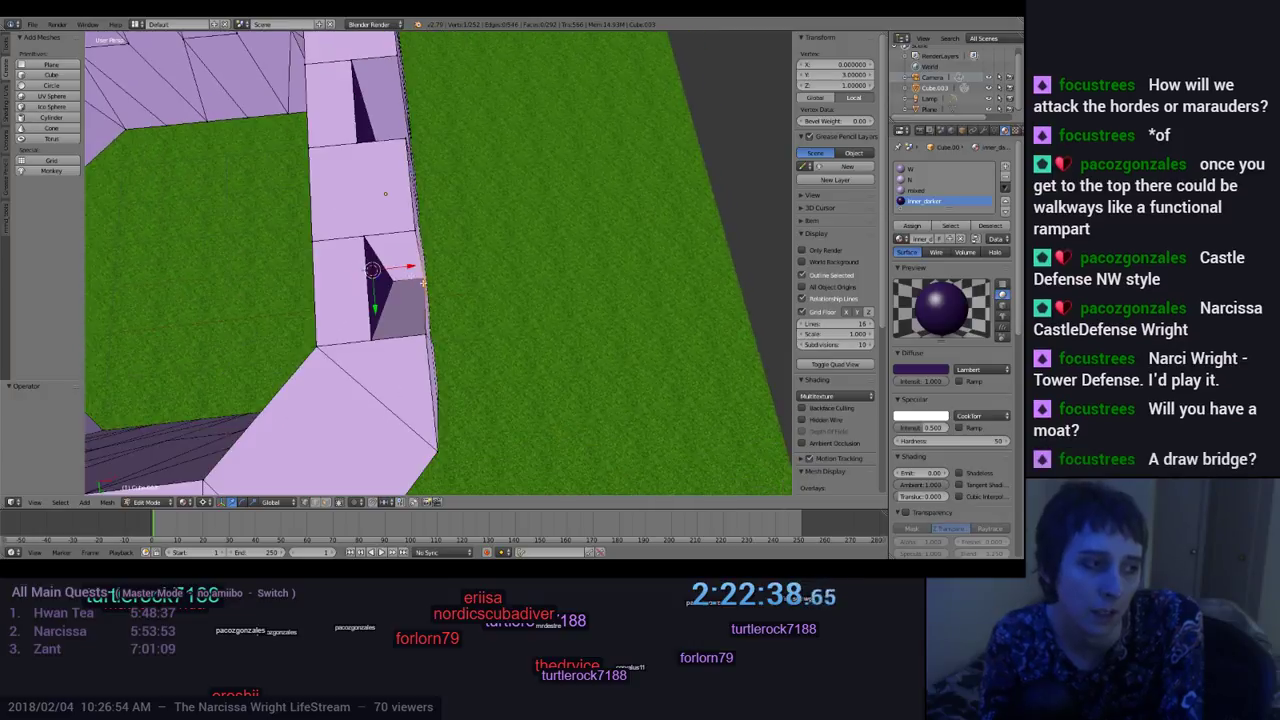
right_click(378, 340, "shift")
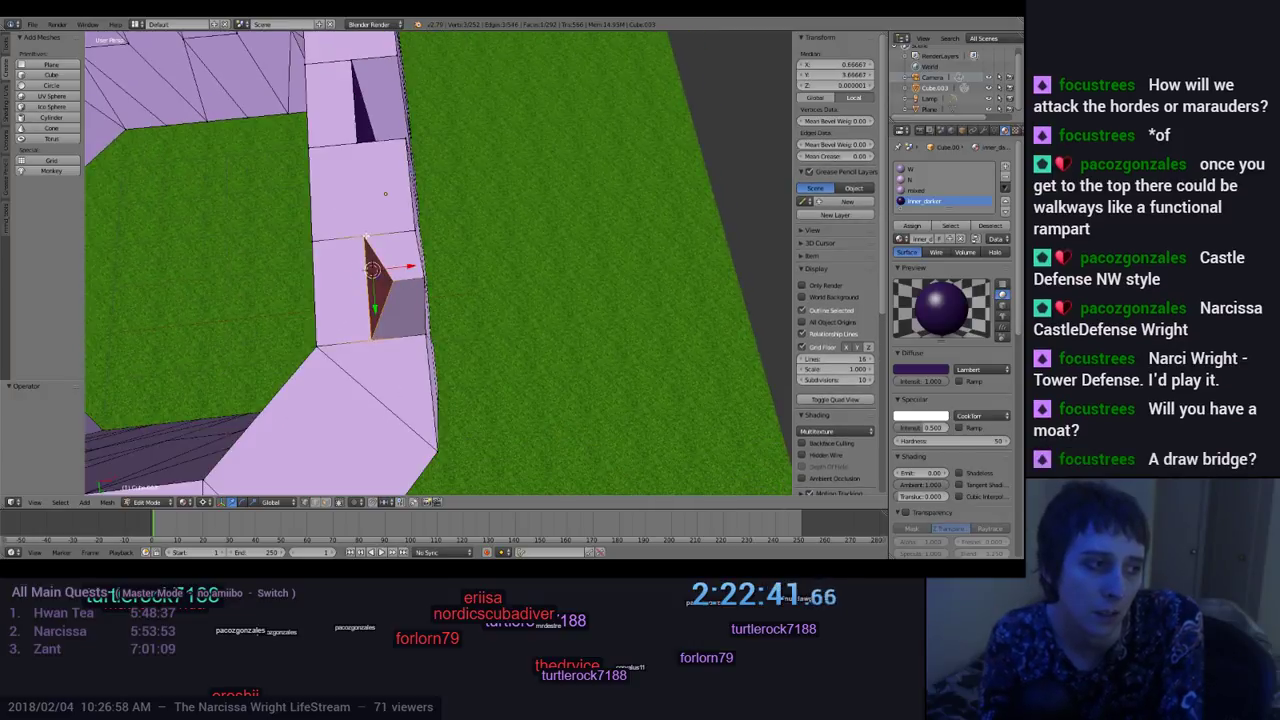
right_click(370, 270)
key("g")
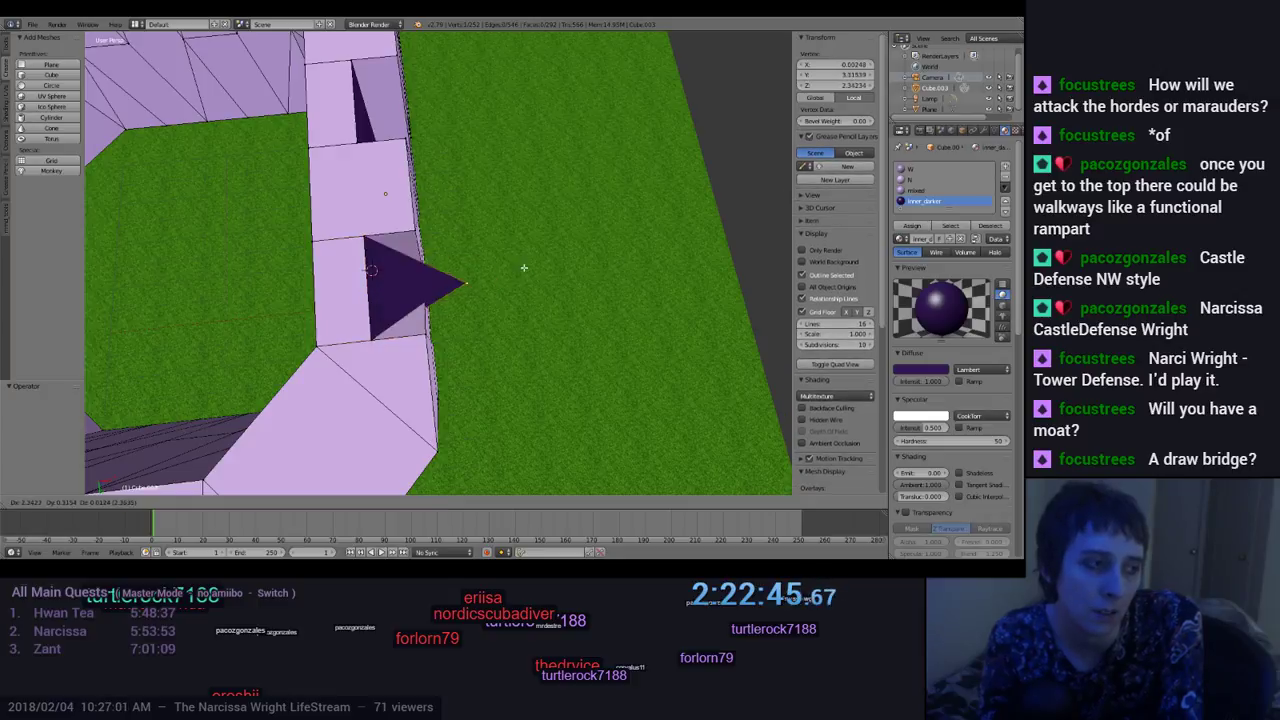
left_click(531, 302)
key("ctrl+z")
mouse_move(466, 309)
middle_mouse_down()
mouse_move(440, 300)
mouse_move(432, 316)
mouse_move(446, 305)
middle_mouse_up()
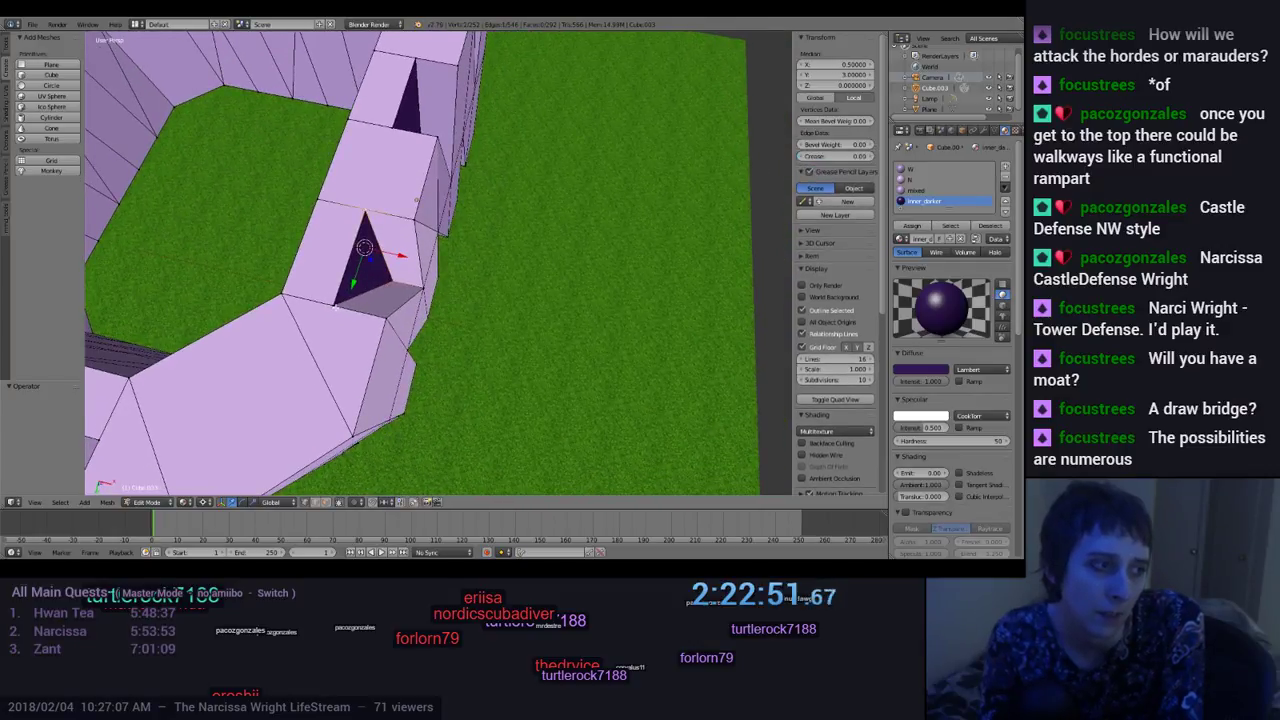
Step: Complete the selection of the dark triangular recess face, move it outward, and set its median Z to 0.5
right_click(334, 307, "shift")
middle_click_drag(398, 301, 423, 306)
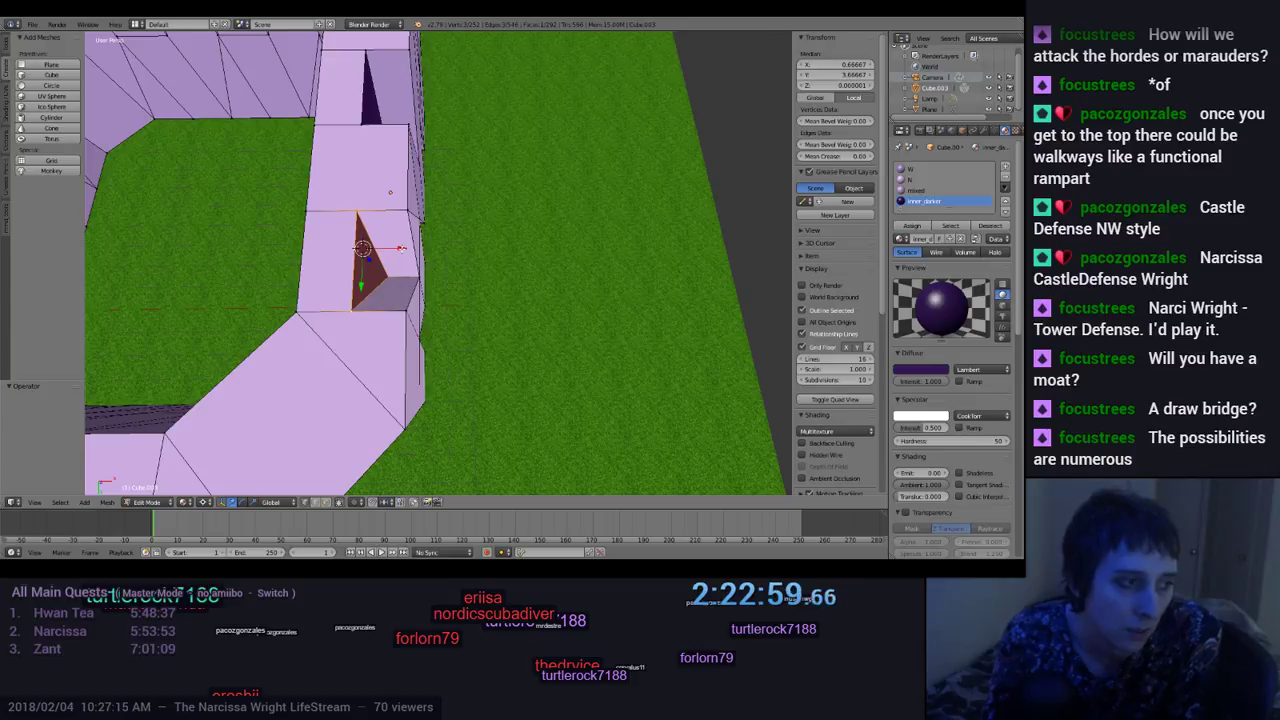
key("g")
key("x")
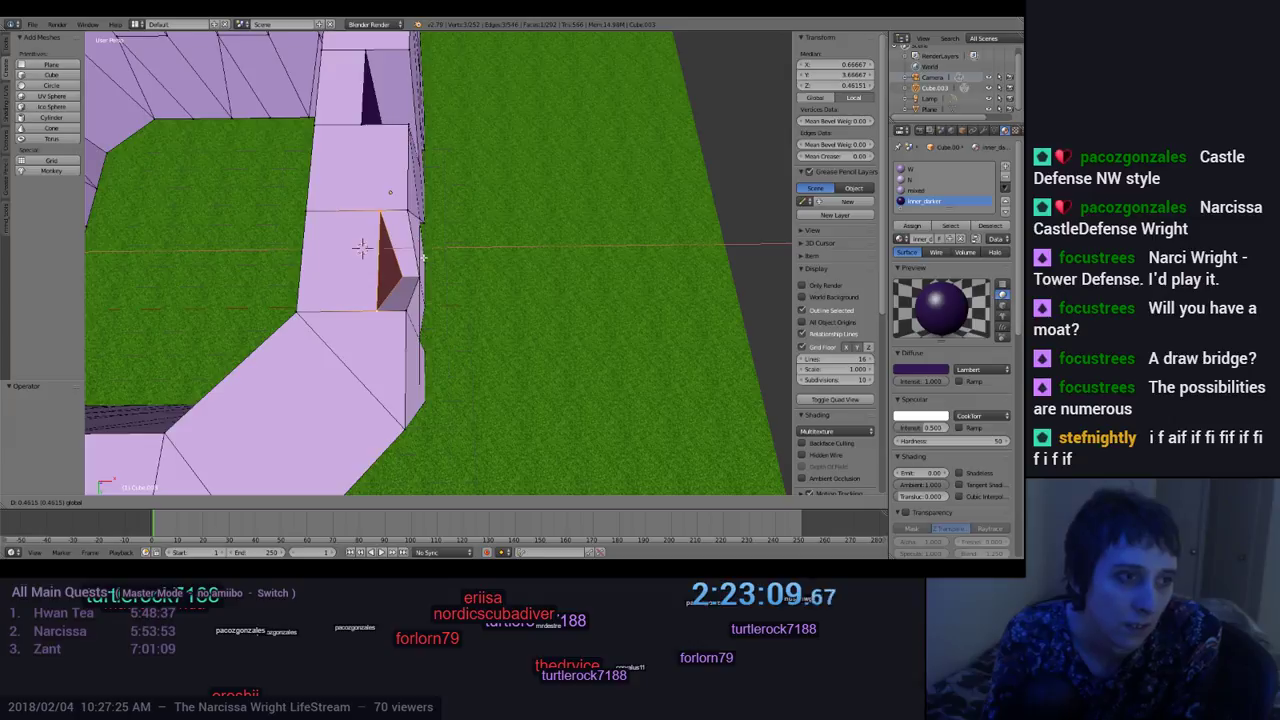
left_click(456, 240)
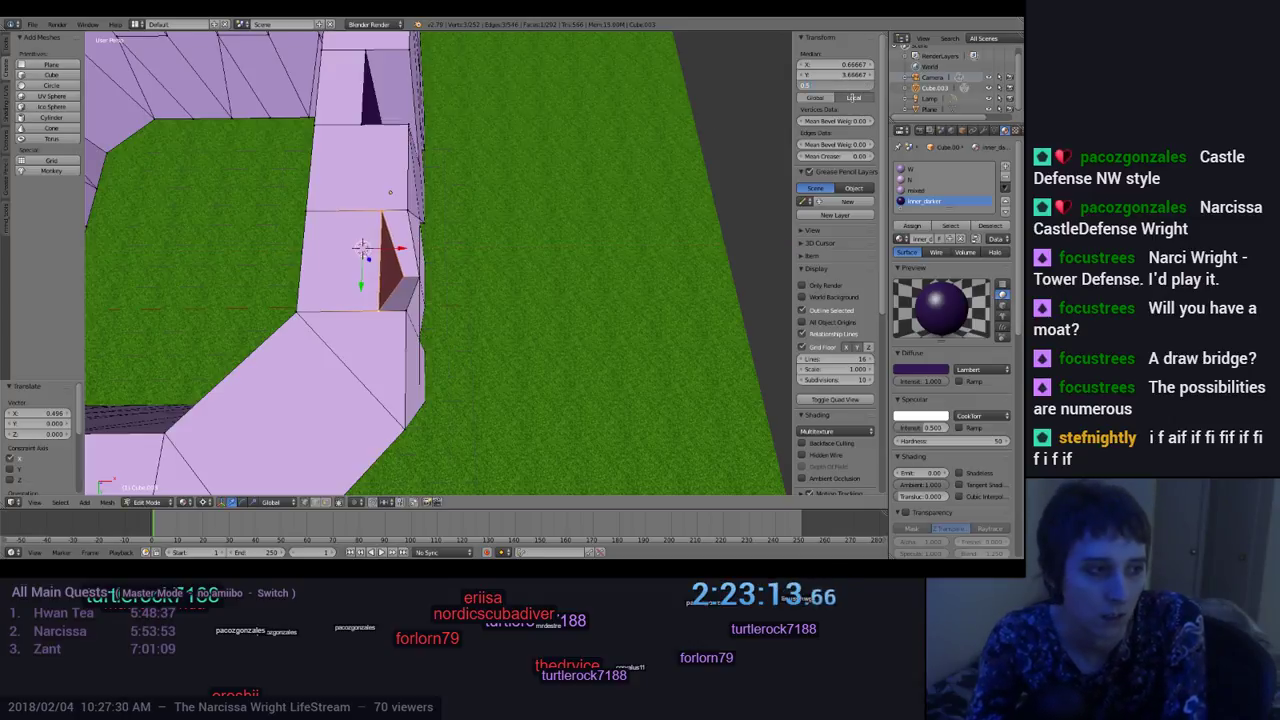
Step: Select the dark faces of the other two upper recesses on the same outer wall
middle_click_drag(566, 271, 465, 252)
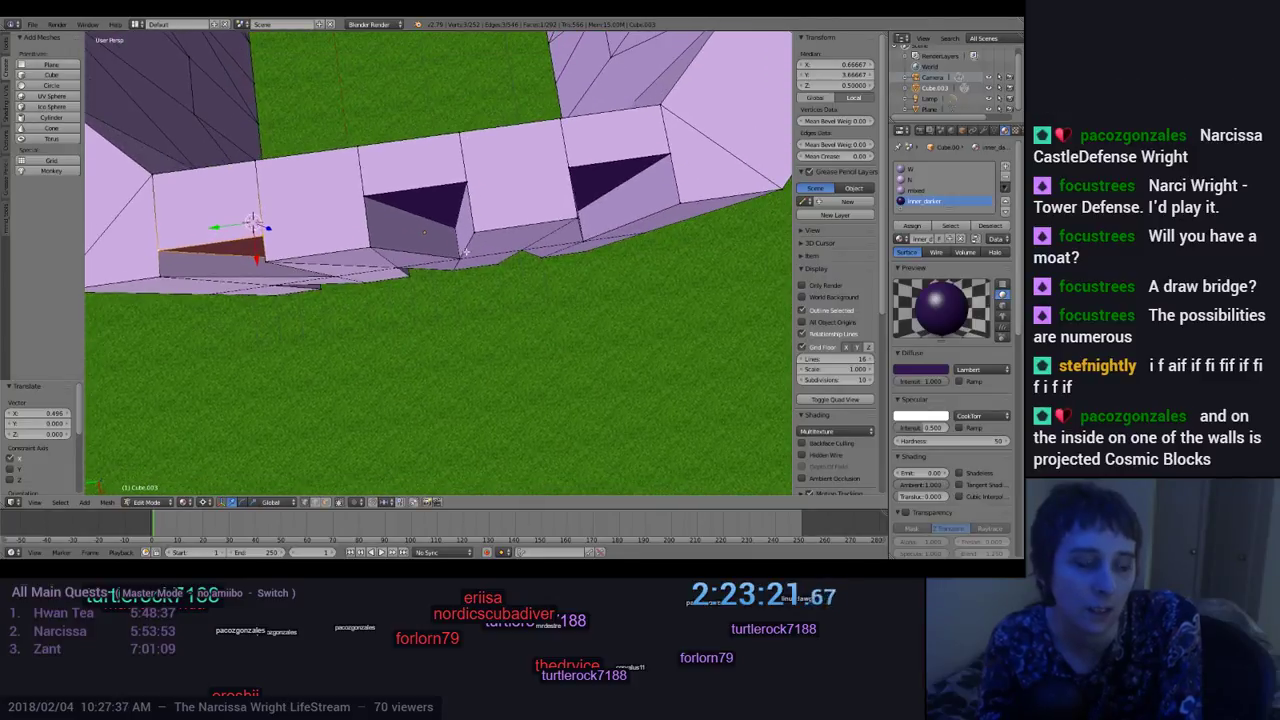
right_click(465, 186)
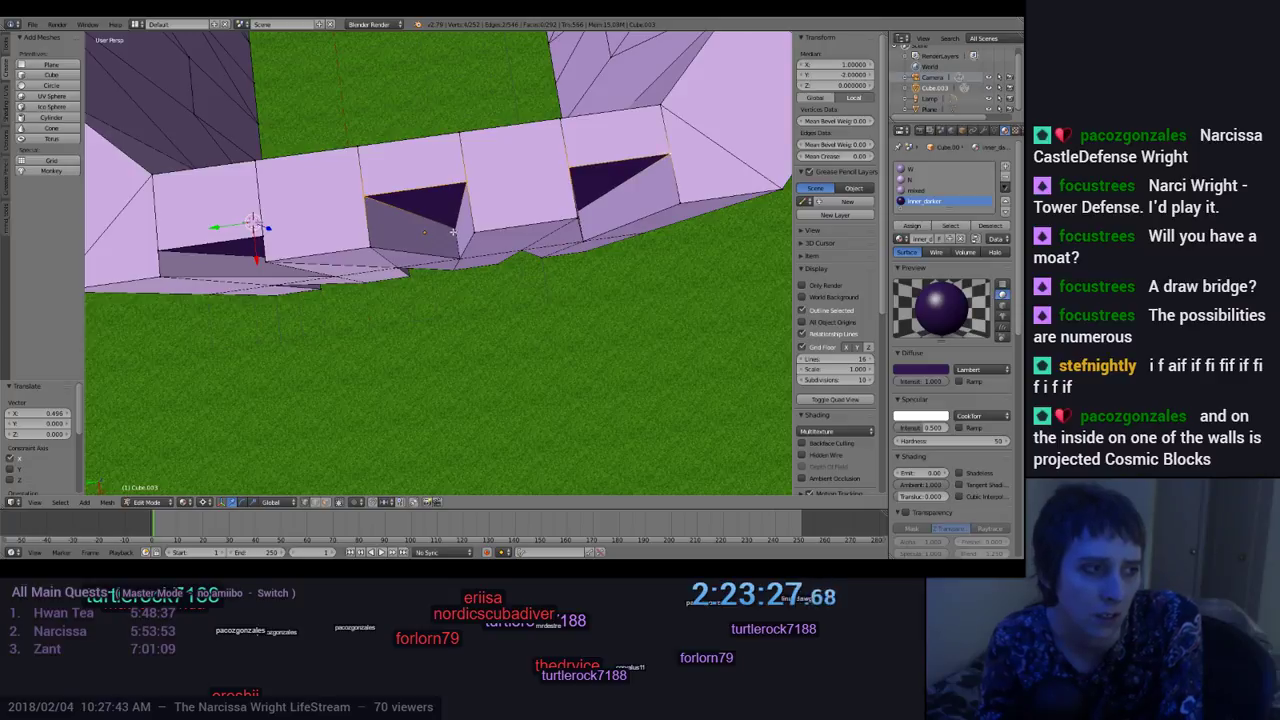
middle_click_drag(477, 259, 616, 334)
scroll(711, 326, "up", 3)
scroll(692, 337, "down", 5)
scroll(604, 337, "up", 4)
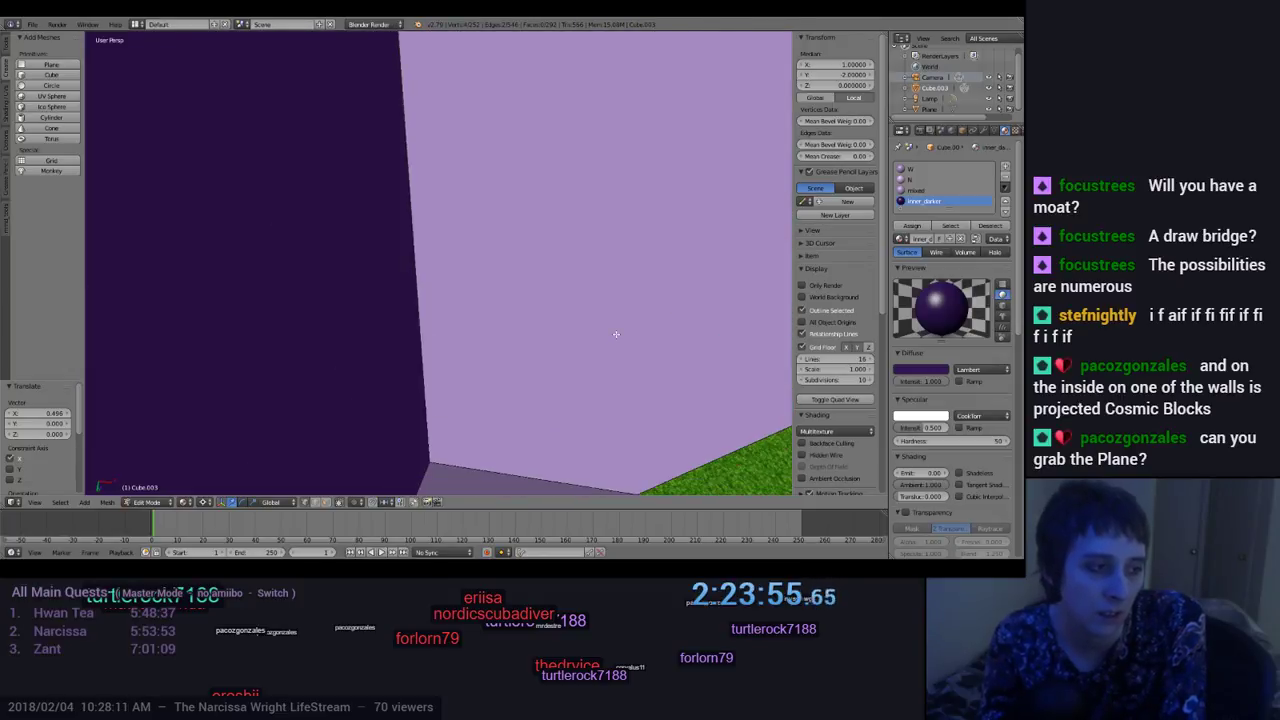
middle_click_drag(462, 408, 534, 342)
right_click(520, 412)
scroll(565, 368, "down", 8)
scroll(534, 342, "up", 7)
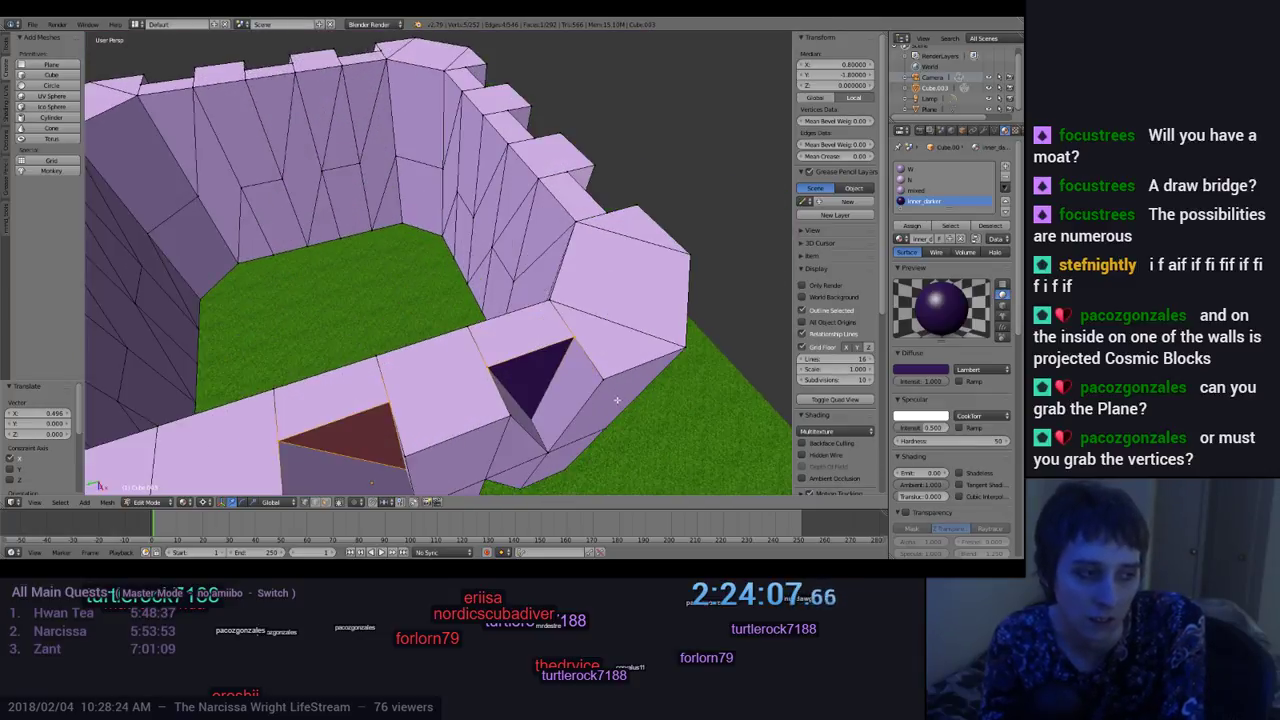
middle_click_drag(452, 412, 684, 466)
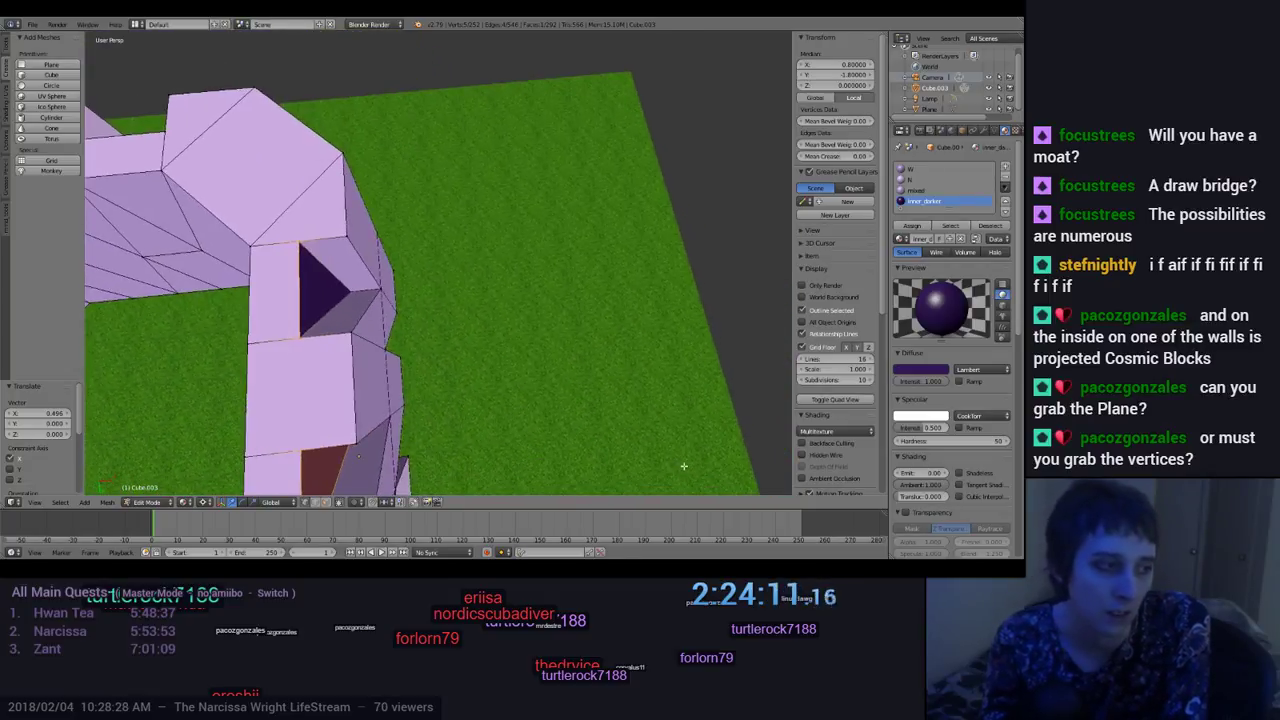
right_click(350, 292, "shift")
Step: Add the wall's three lower recess faces to the selection and set the median Z to 0.5
middle_click_drag(350, 292, 313, 308)
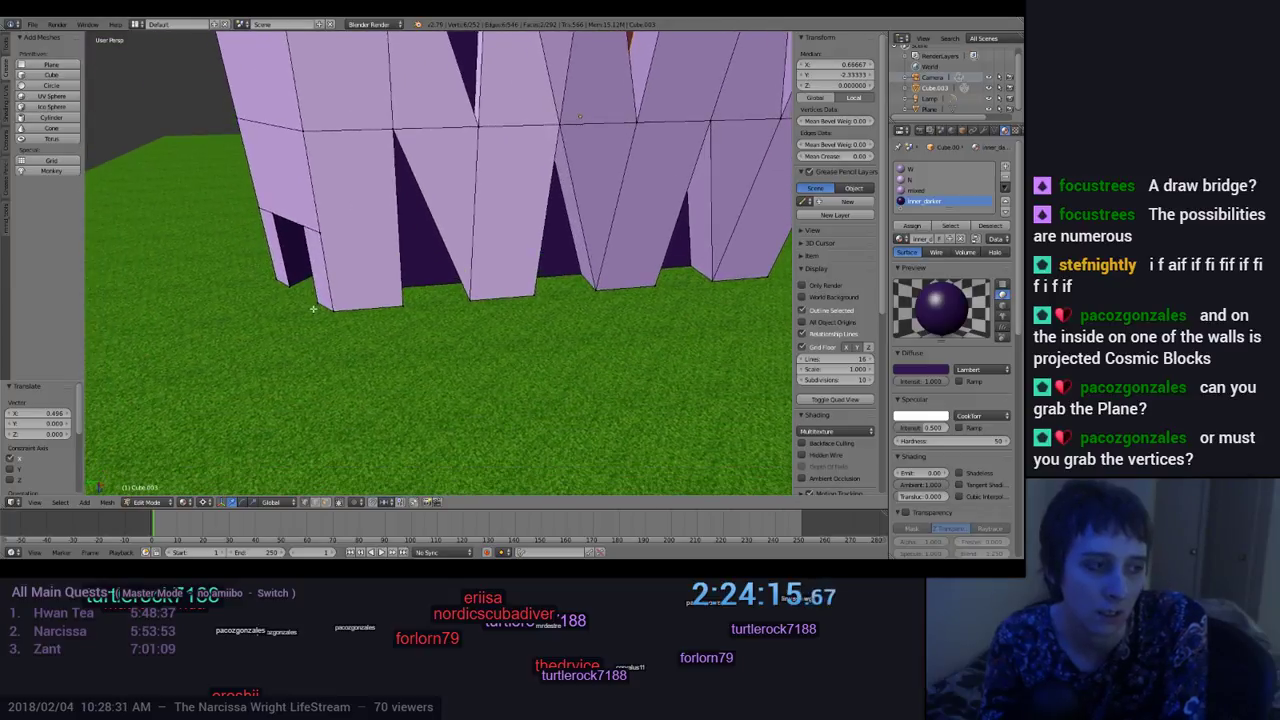
middle_click_drag(448, 341, 487, 288)
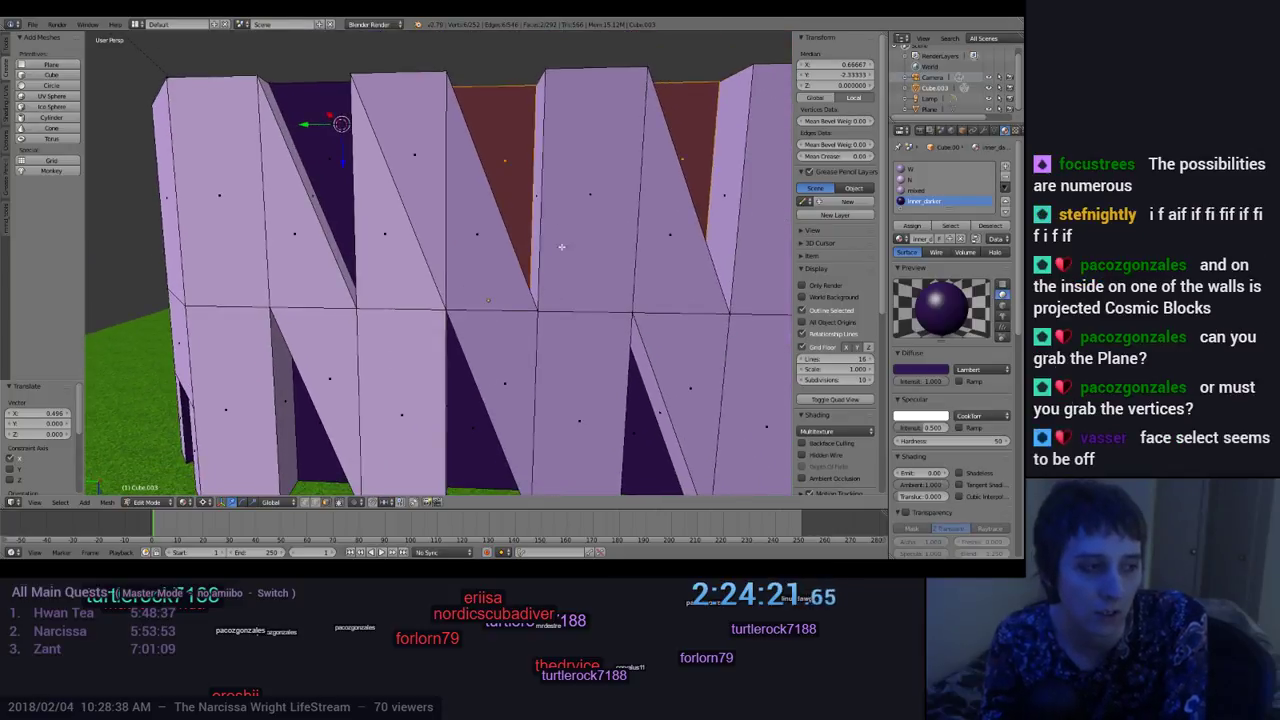
right_click(313, 455, "shift")
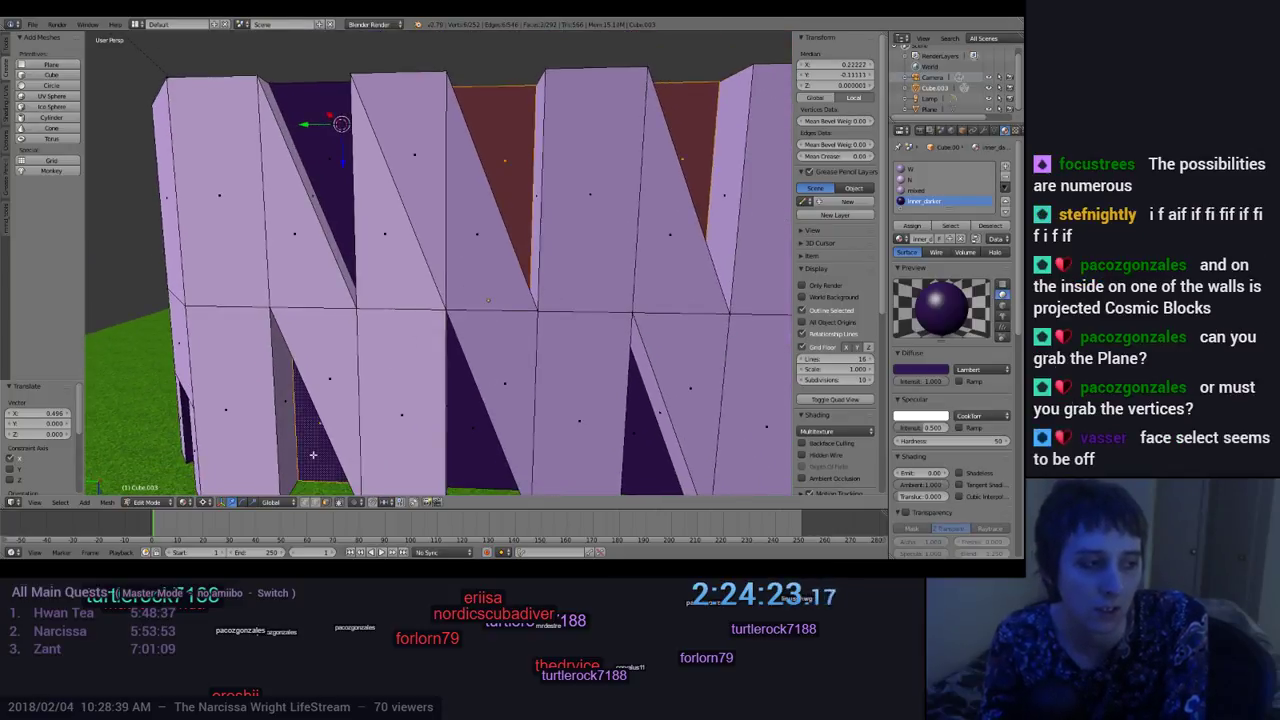
right_click(479, 440, "shift")
right_click(650, 450, "shift")
middle_click_drag(650, 450, 539, 383)
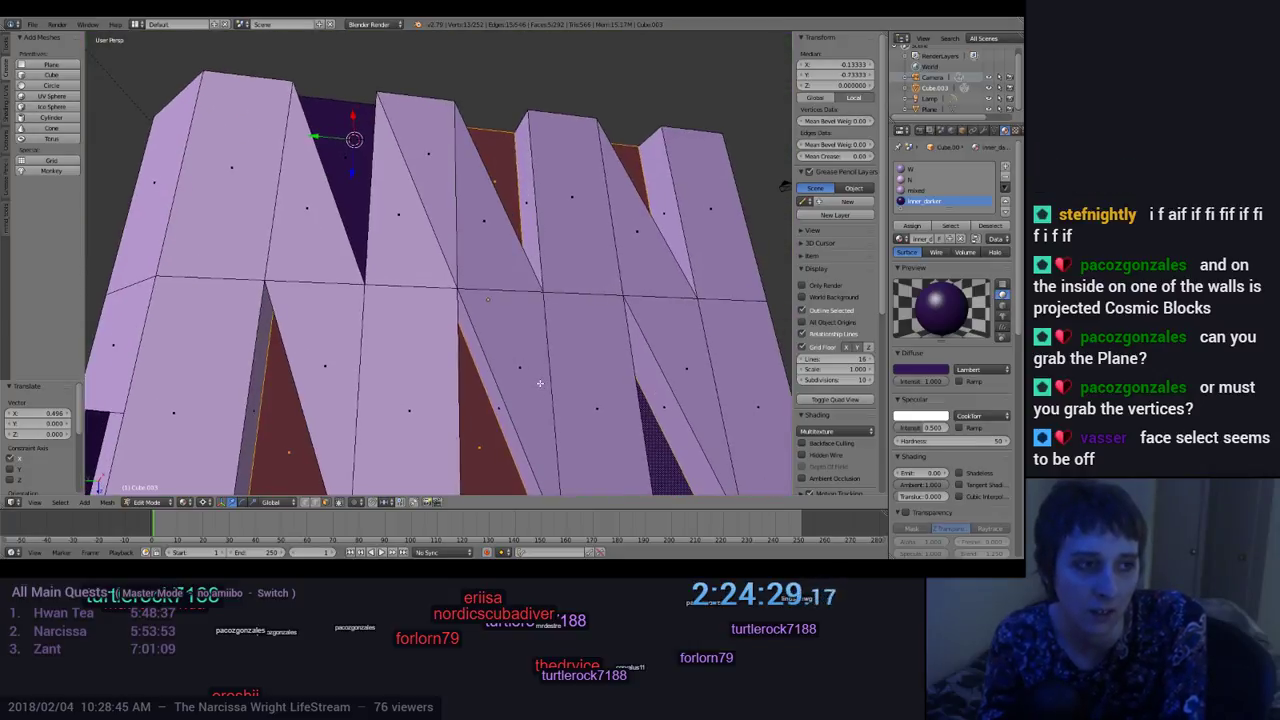
left_click(838, 88)
type("0.5")
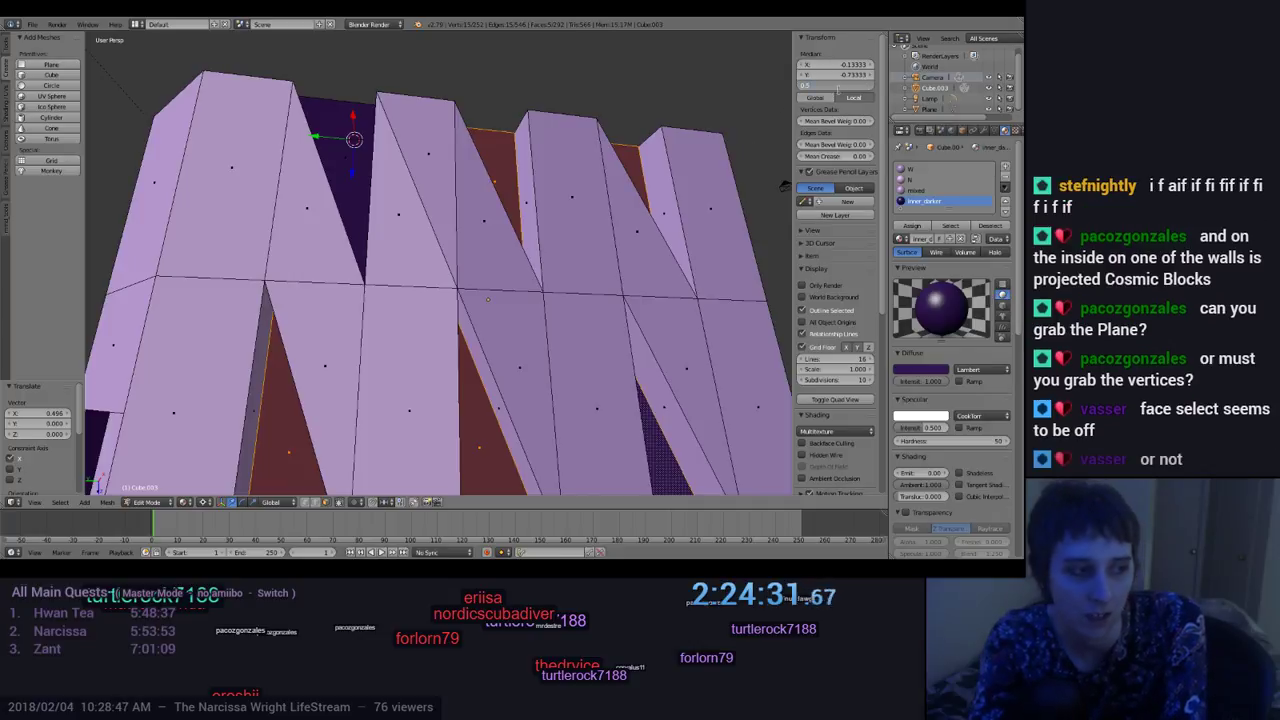
key("Return")
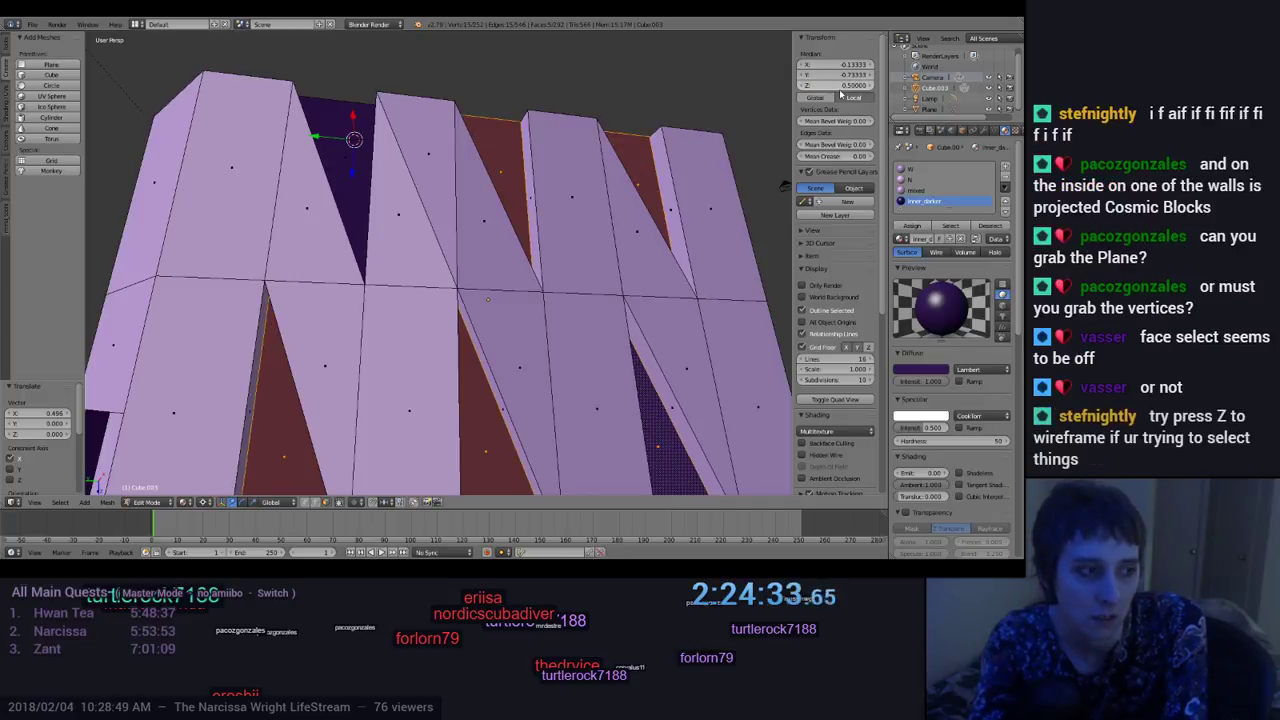
Step: Clear the selection and select the six dark recess faces on the adjacent outer wall
key("a")
middle_click_drag(560, 352, 317, 209)
scroll(552, 370, "down", 5)
right_click(317, 209)
right_click(466, 180, "shift")
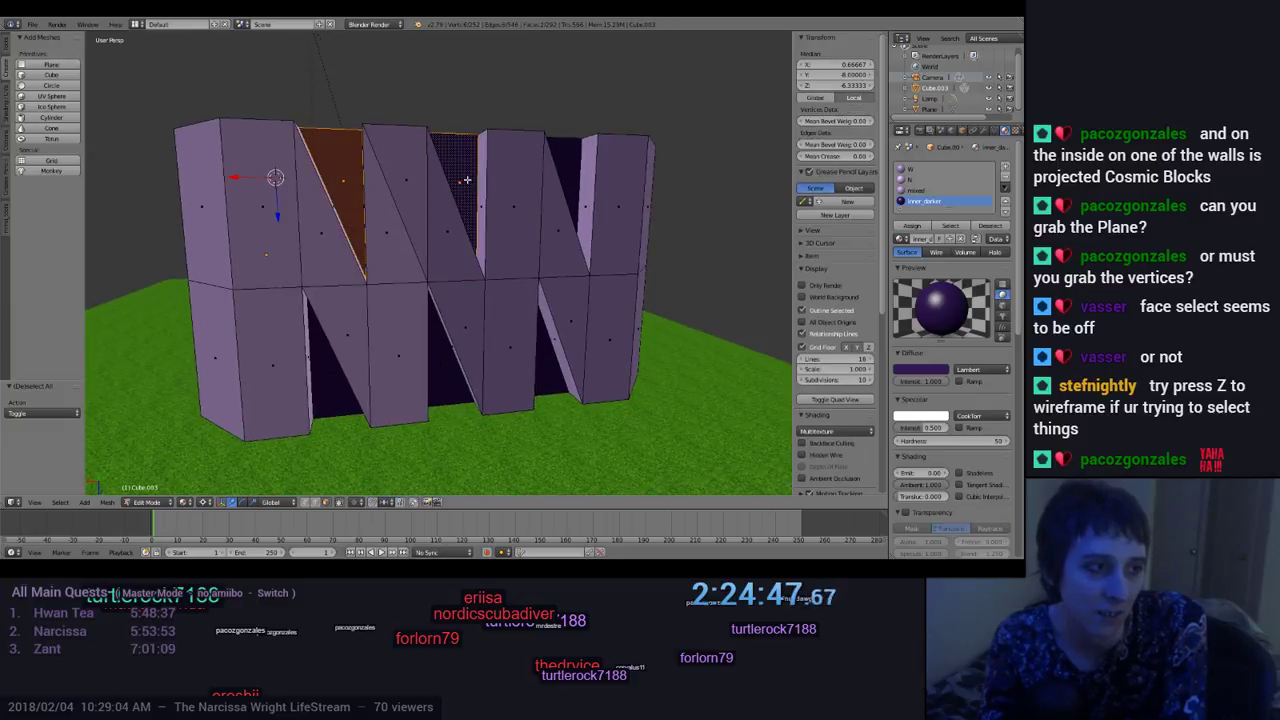
right_click(569, 175, "shift")
right_click(549, 367, "shift")
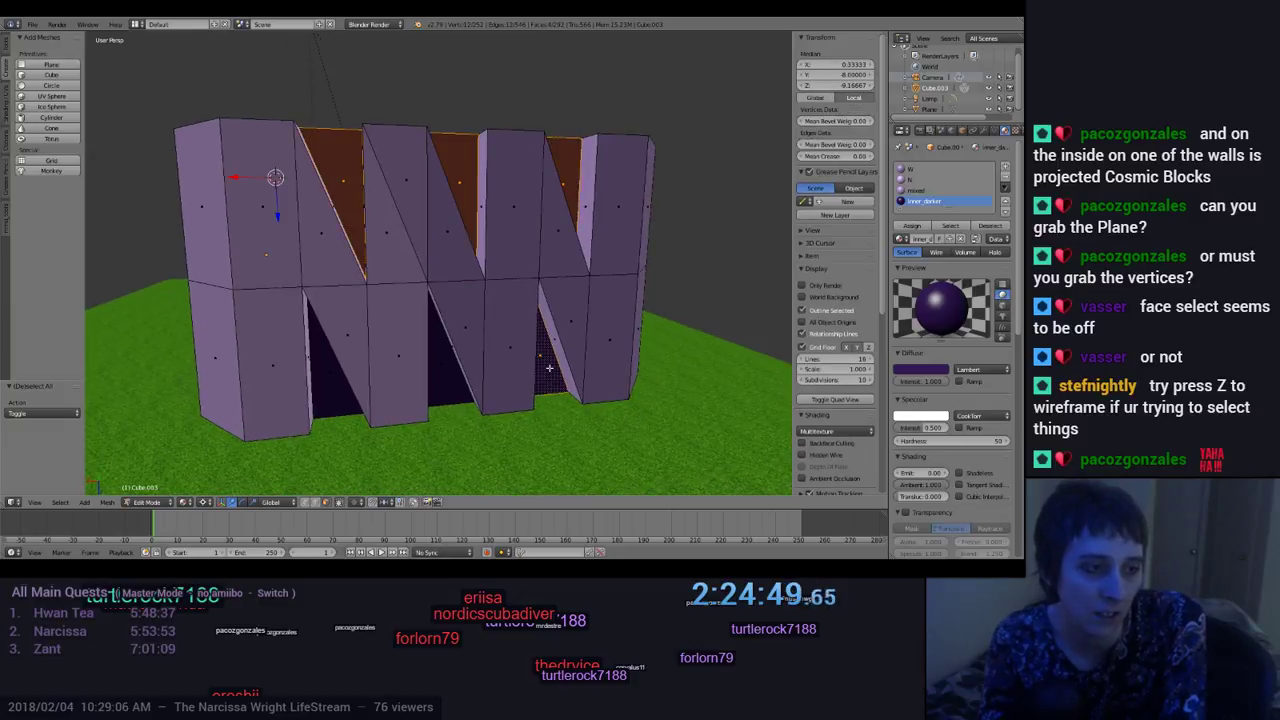
right_click(457, 369, "shift")
right_click(333, 389, "shift")
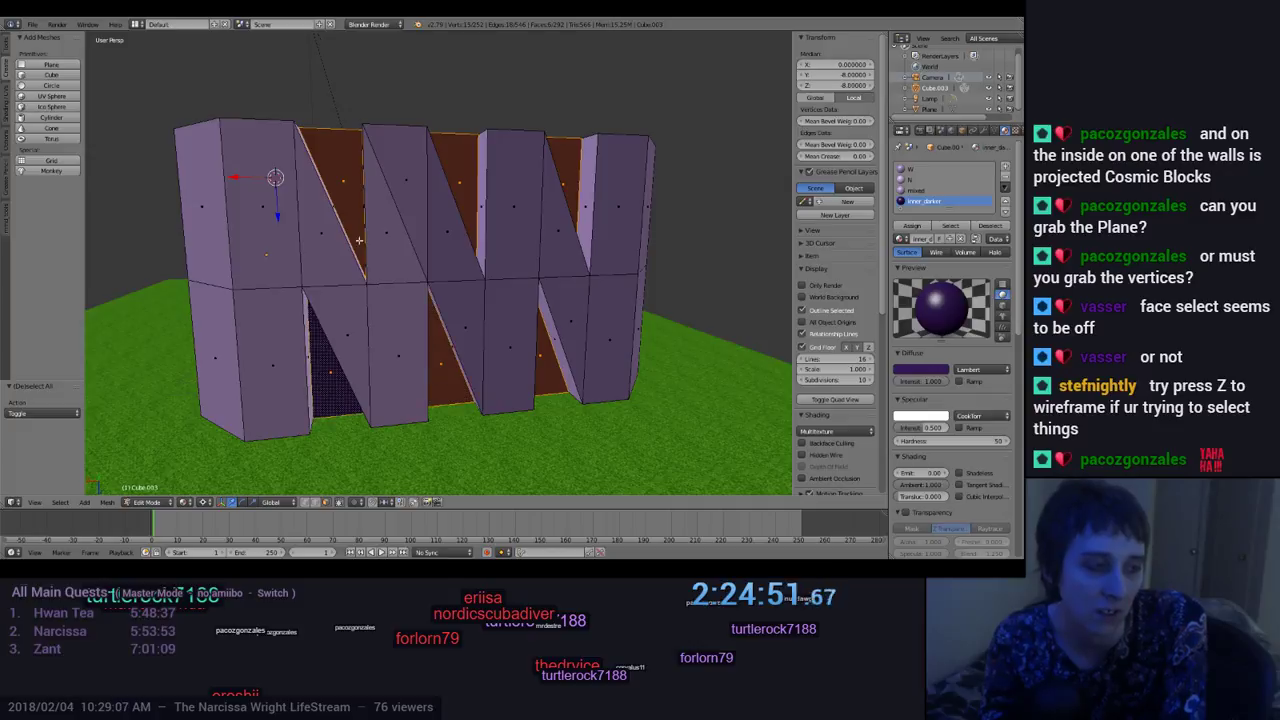
Step: Select only the adjacent wall's upper recess face nearest the corner, move it outward along Y, and set its median Y to -8.5
right_click(341, 167)
mouse_move(407, 217)
middle_mouse_down()
mouse_move(405, 260)
mouse_move(398, 217)
middle_mouse_up()
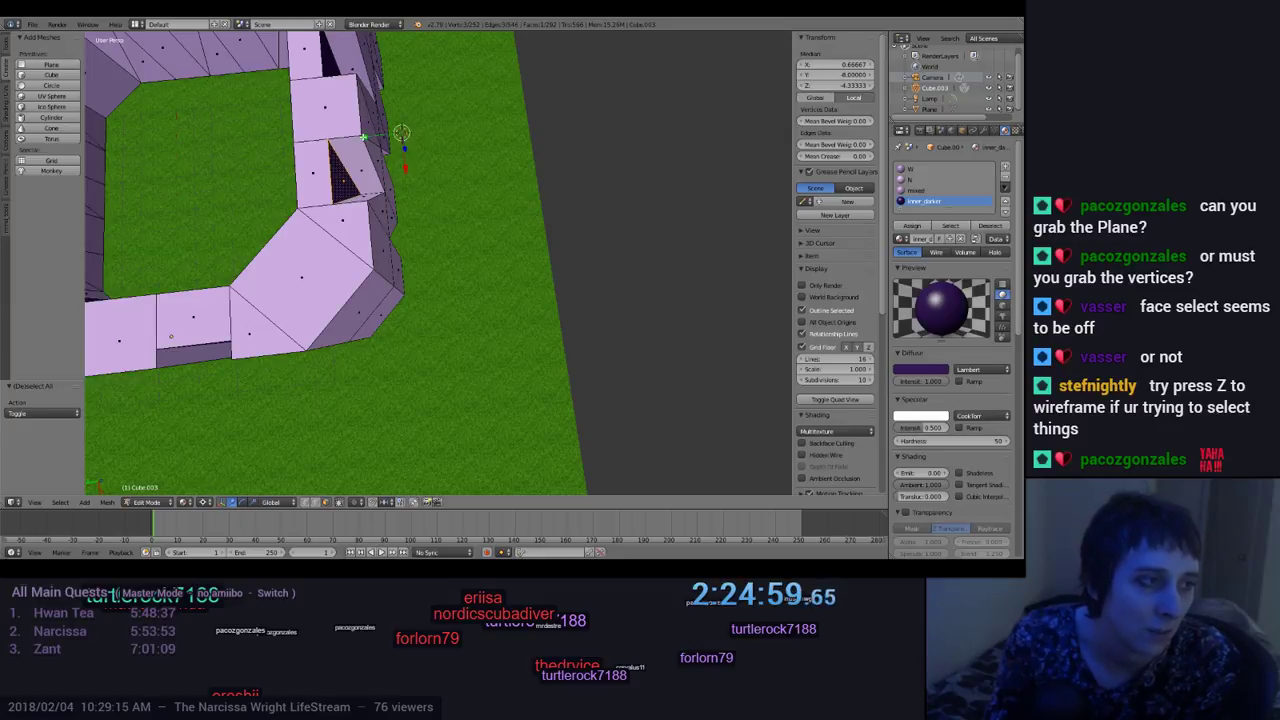
key("g")
key("y")
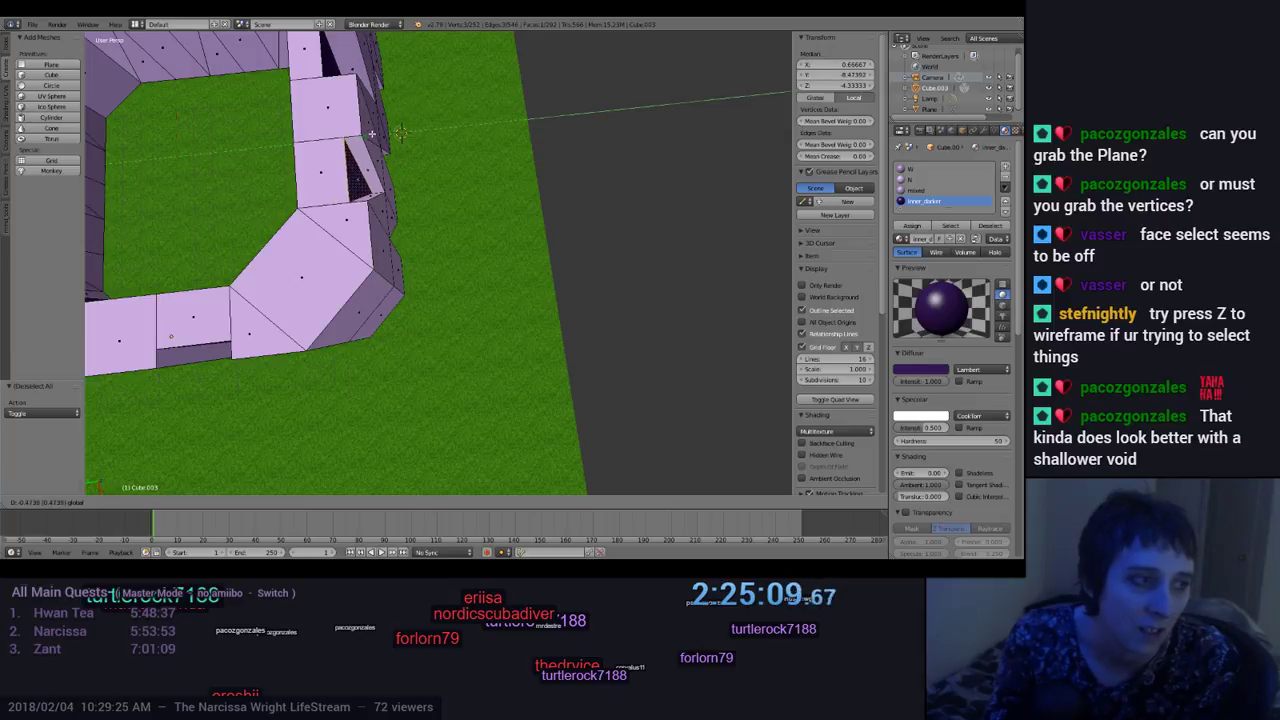
left_click(371, 133)
key("BackSpace")
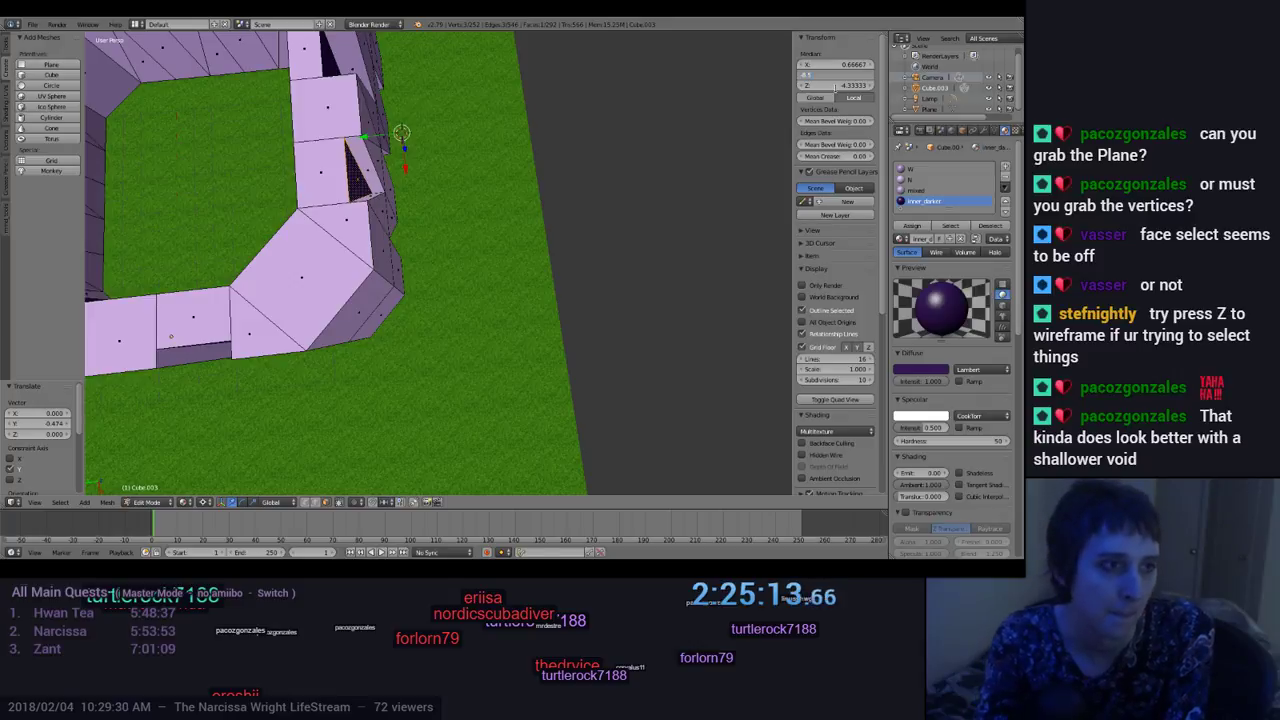
type("0.5")
key("Return")
Step: Select the five remaining dark recess faces on this wall and set their median Y to -8.5
middle_click_drag(551, 320, 473, 176)
right_click(489, 172)
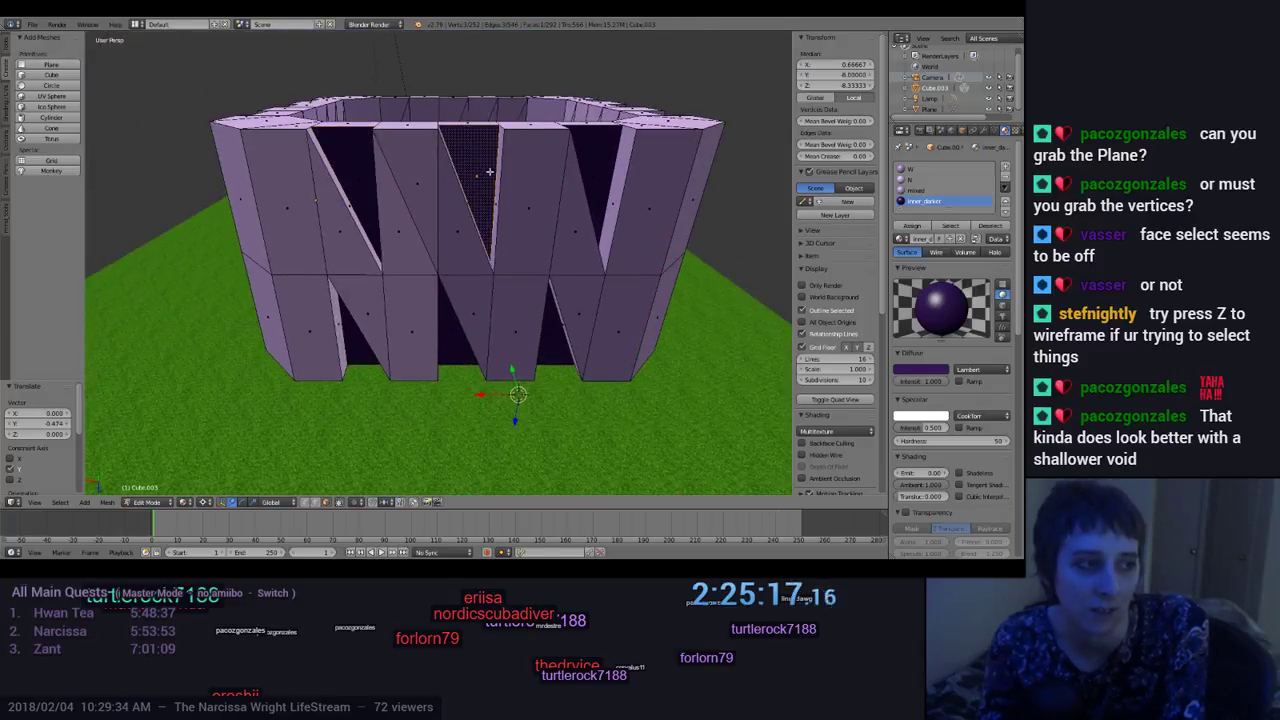
right_click(596, 170, "shift")
right_click(554, 345, "shift")
right_click(453, 340, "shift")
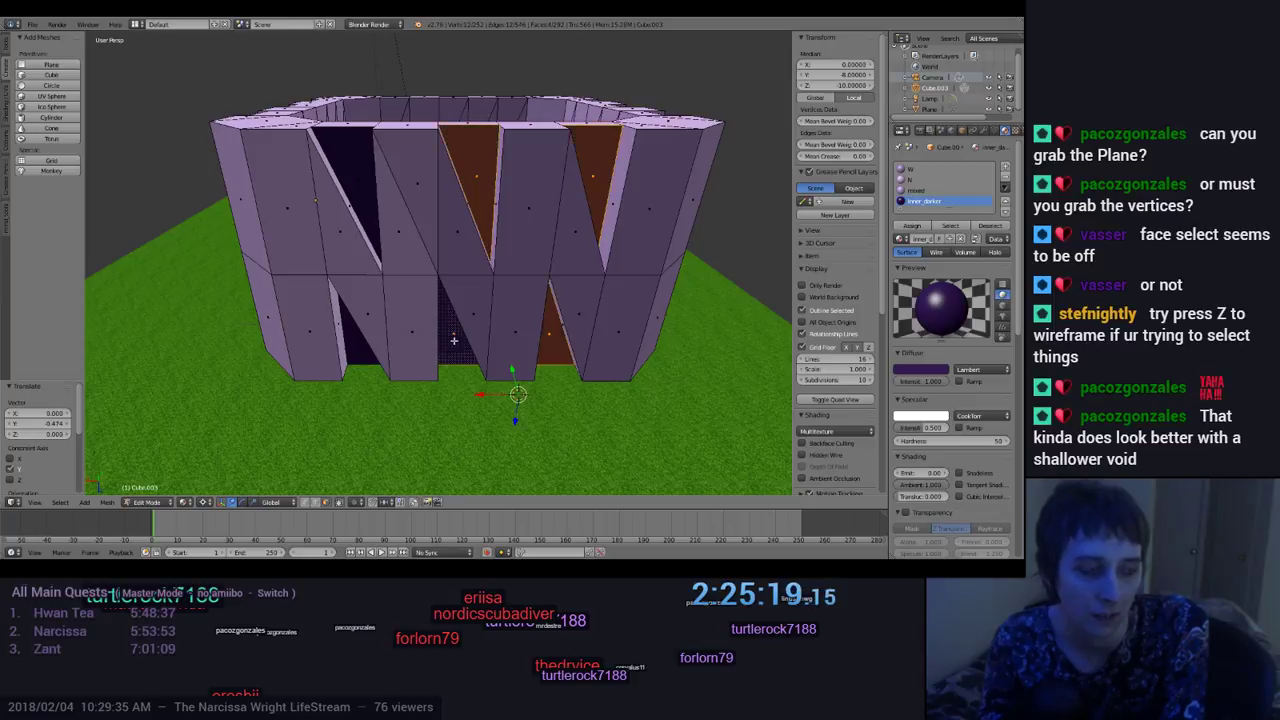
right_click(360, 353, "shift")
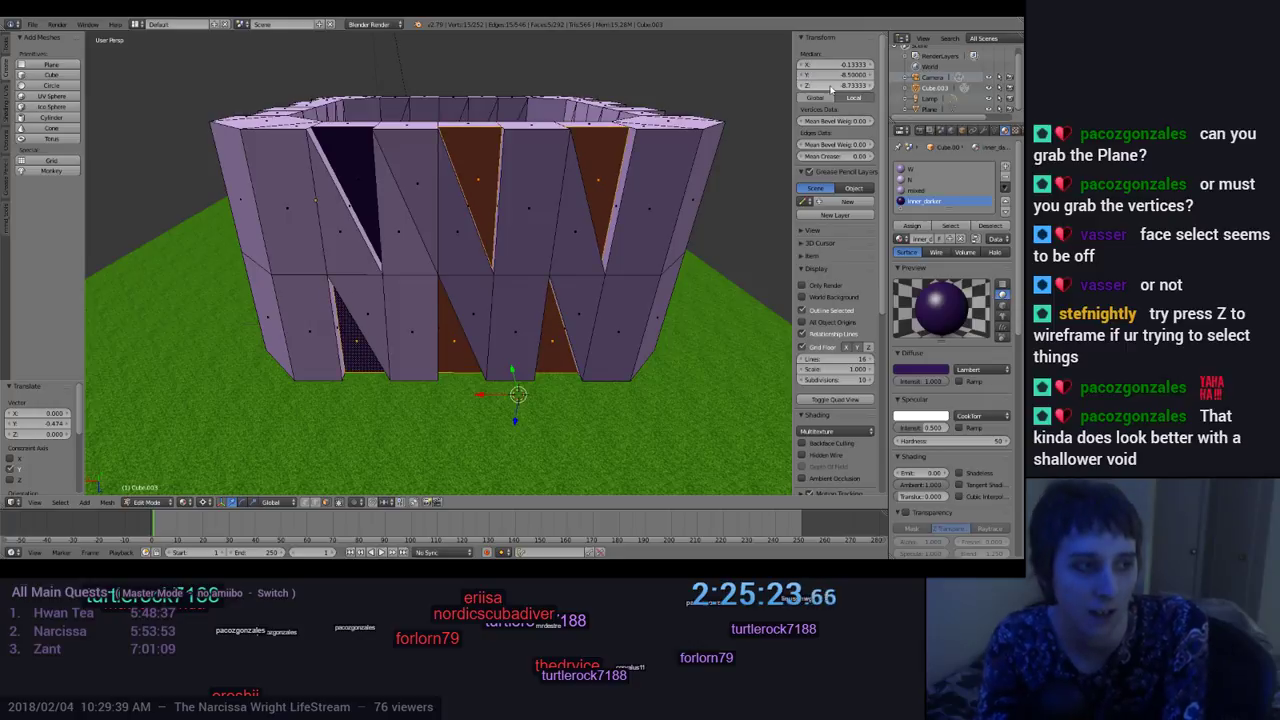
Step: Select all six dark recess faces, upper and lower, on the next outer wall
middle_click_drag(672, 358, 538, 287)
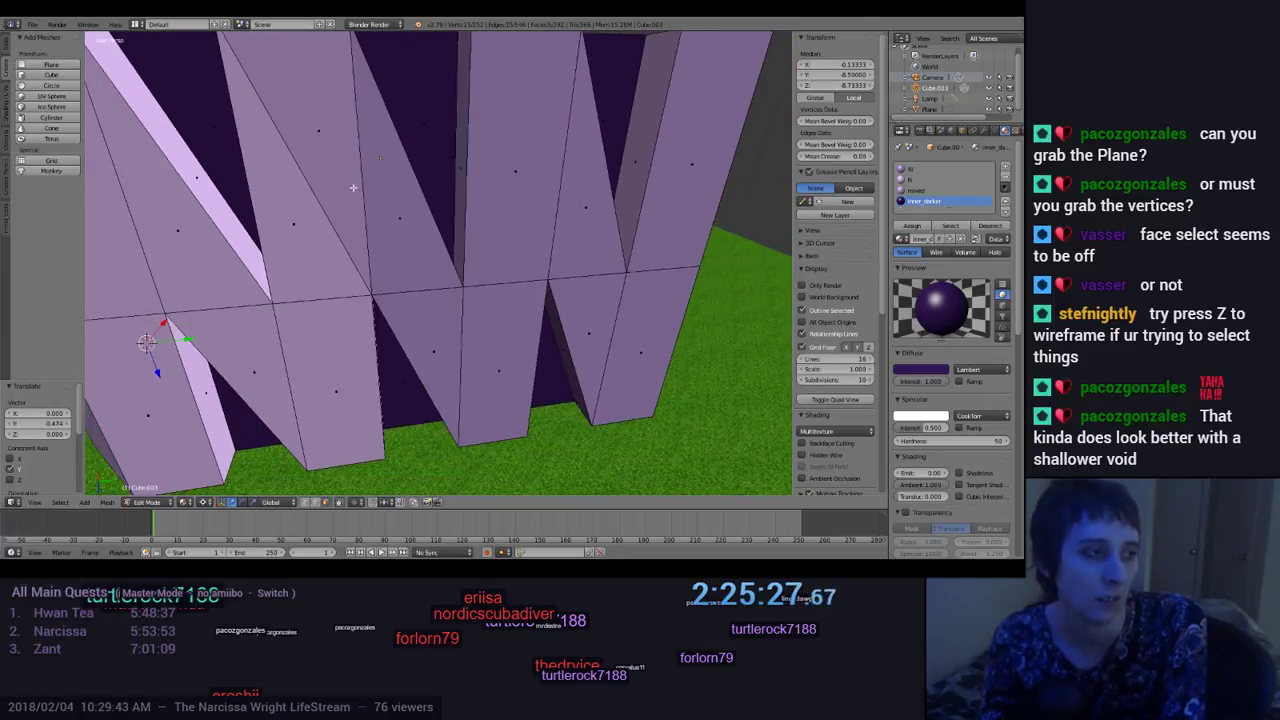
right_click(211, 94)
middle_click_drag(211, 94, 460, 345)
middle_click_drag(392, 216, 455, 160)
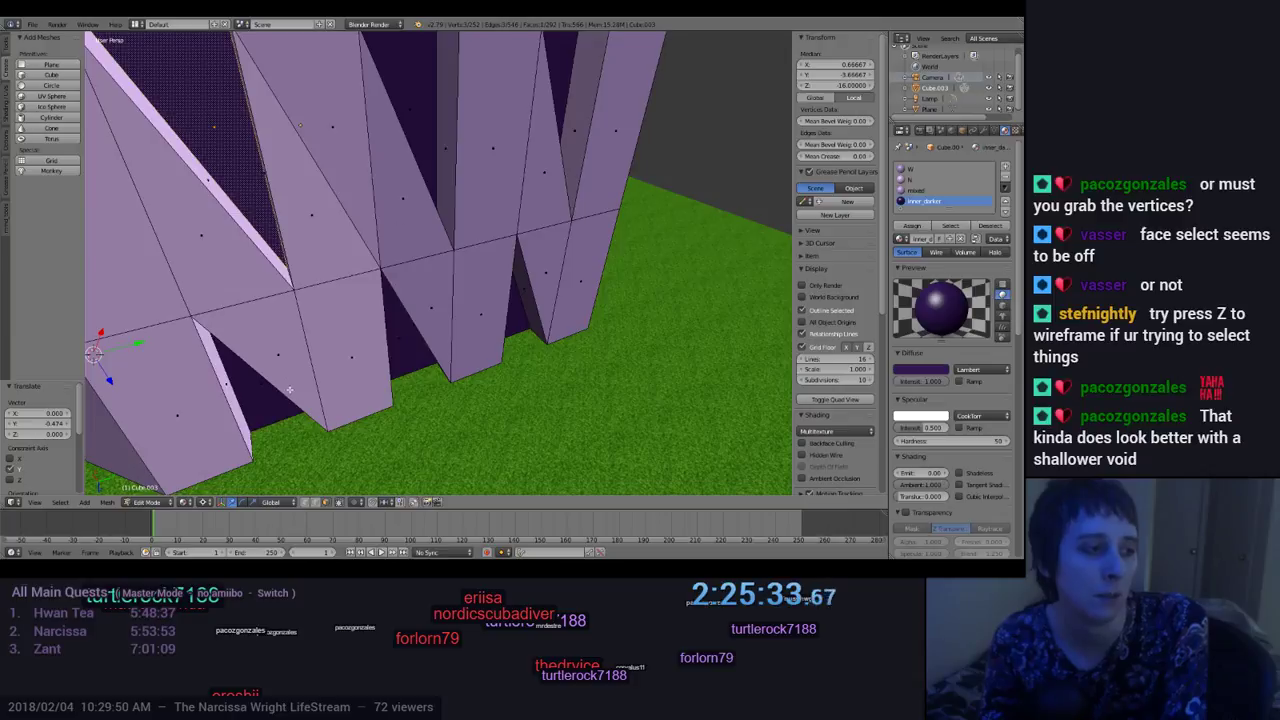
right_click(268, 400, "shift")
right_click(400, 343, "shift")
right_click(513, 327)
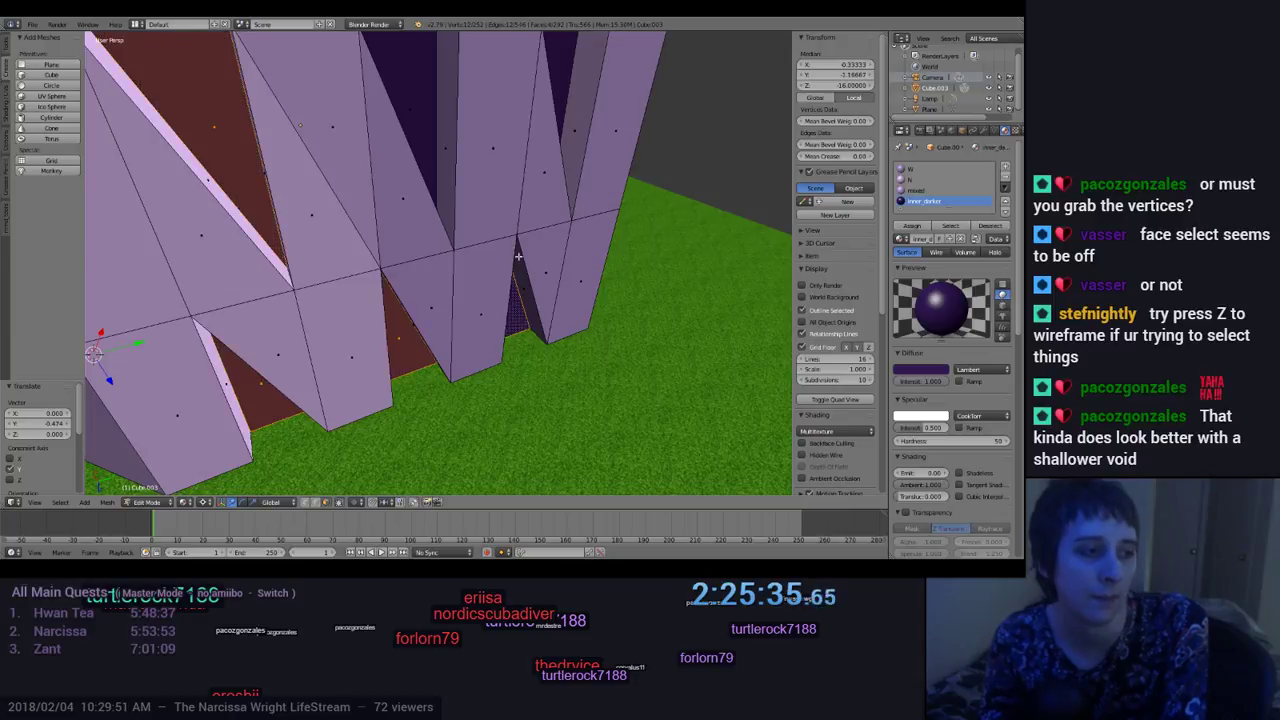
right_click(561, 64)
right_click(402, 80)
Step: Move the selected recess faces outward toward the wall surface and set their median Z to -16.5
middle_click_drag(402, 80, 545, 254)
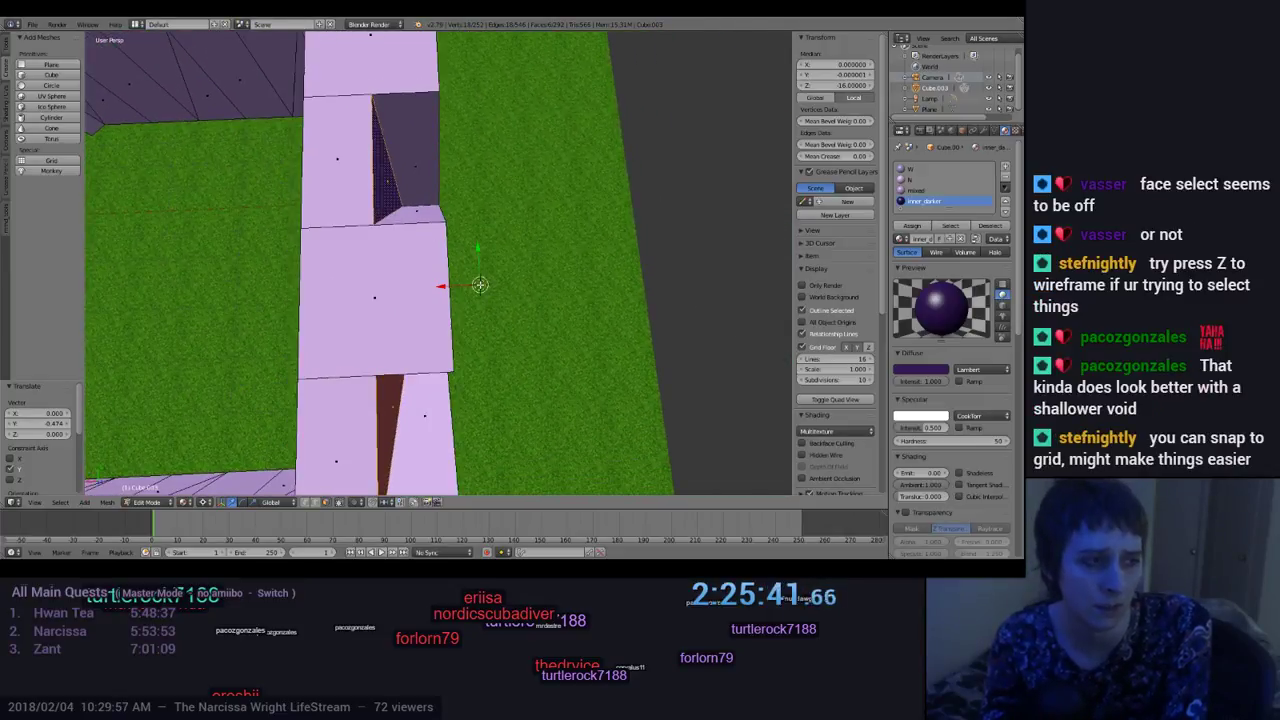
mouse_move(441, 287)
left_mouse_down()
mouse_move(475, 287)
mouse_move(440, 289)
mouse_move(464, 287)
mouse_move(453, 288)
left_mouse_up()
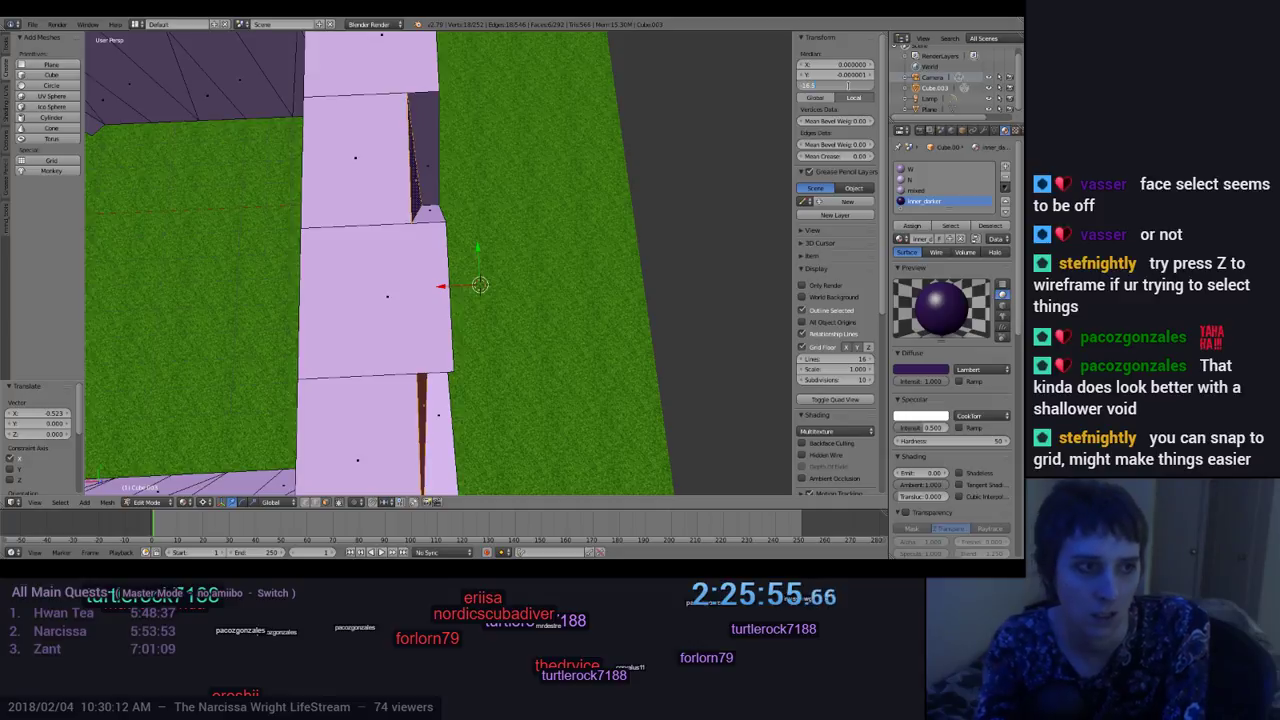
key("Return")
Step: Select all six dark recess faces on the last unedited outer wall
middle_click_drag(600, 300, 368, 150)
scroll(547, 293, "down", 5)
scroll(547, 293, "up", 3)
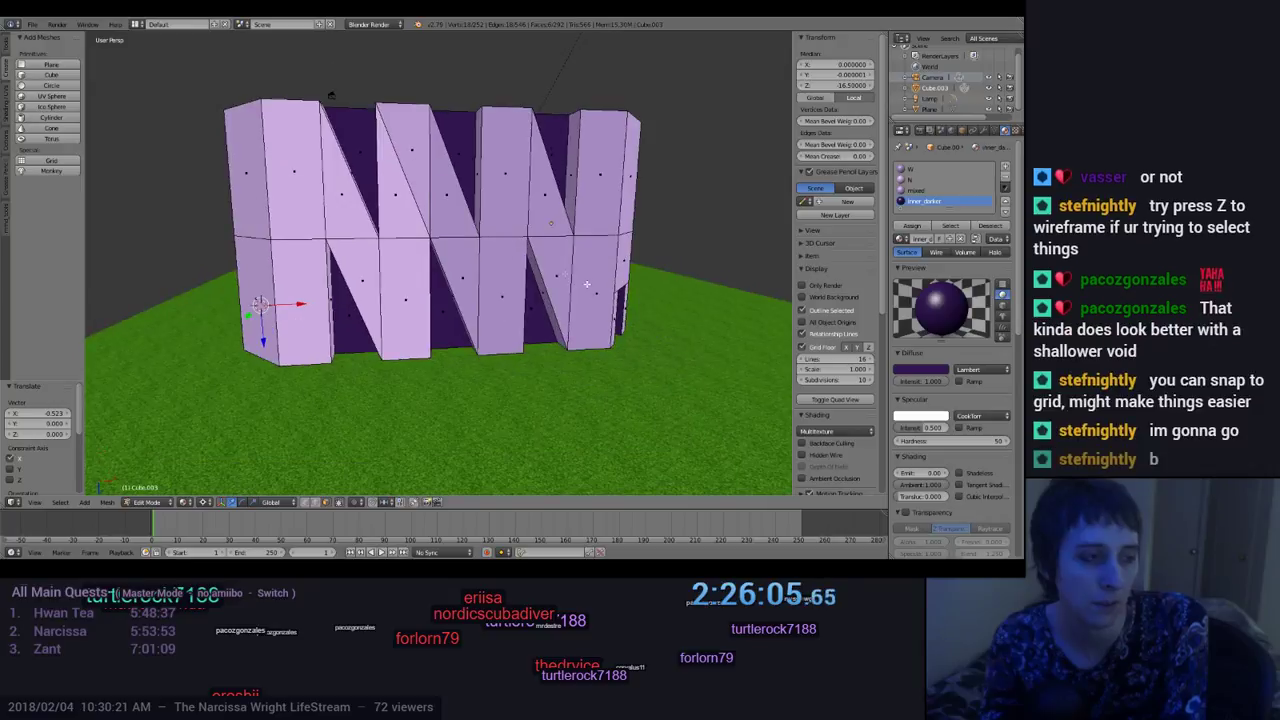
right_click(368, 150)
right_click(351, 333, "shift")
right_click(448, 328, "shift")
right_click(538, 206, "shift")
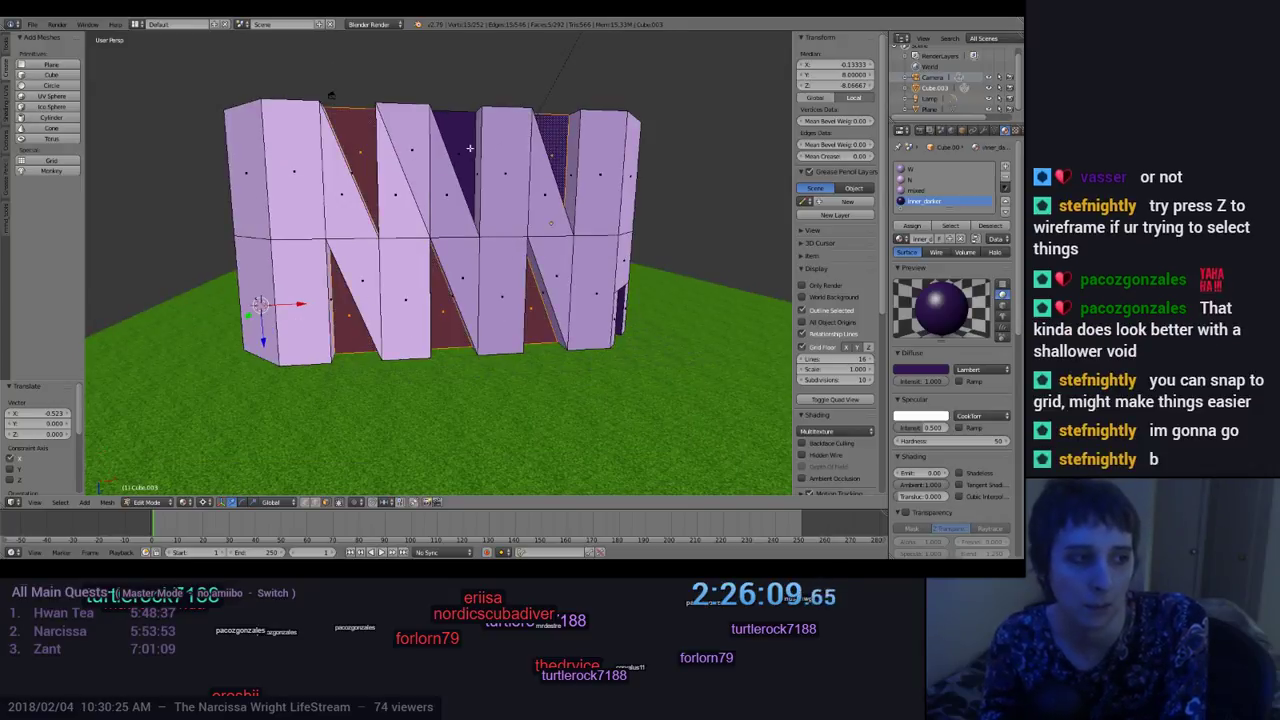
middle_click_drag(539, 321, 568, 346)
middle_click_drag(622, 383, 641, 401)
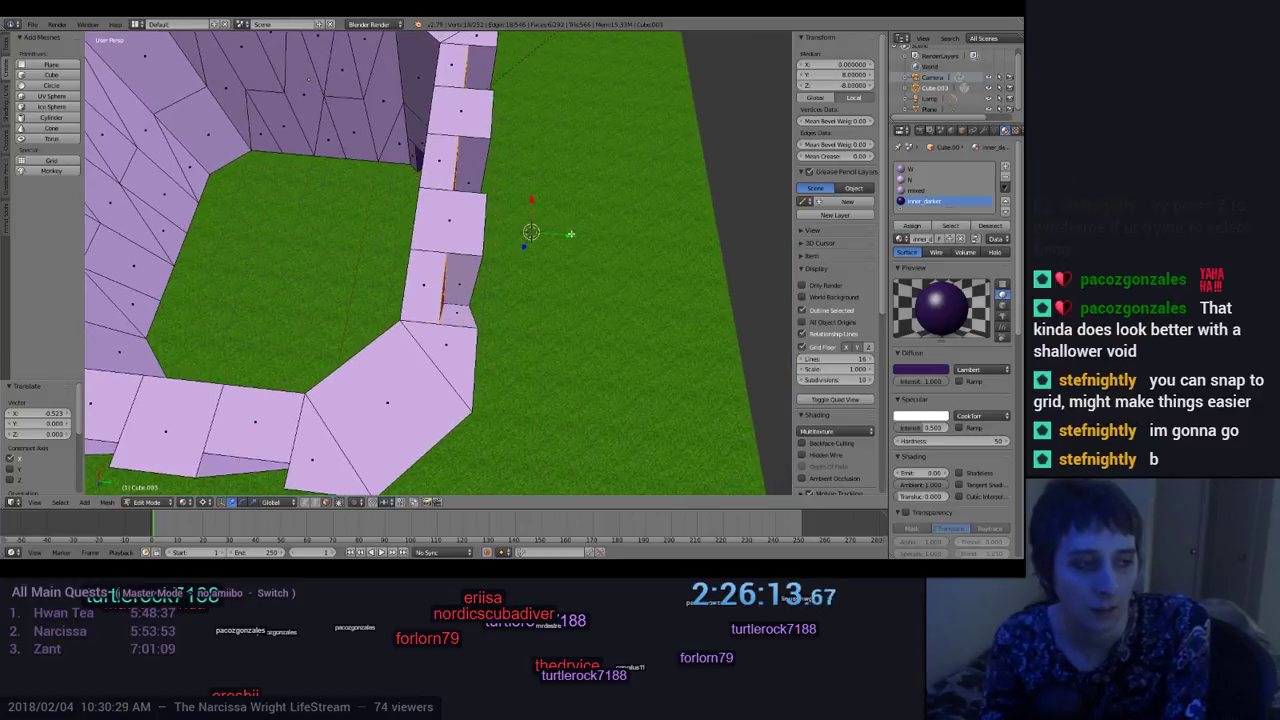
Step: Move the last wall's recess faces outward along Y and set their median Y to 8.5
key("g")
key("y")
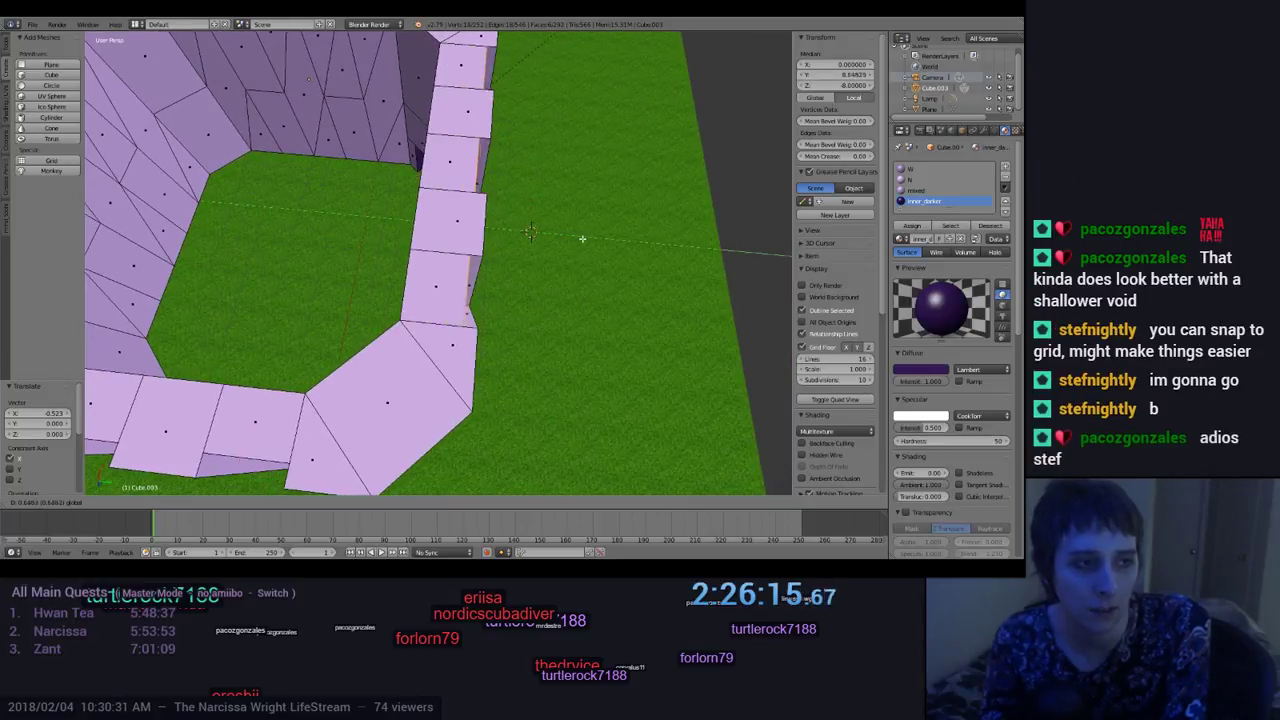
left_click(579, 238)
left_click(833, 75)
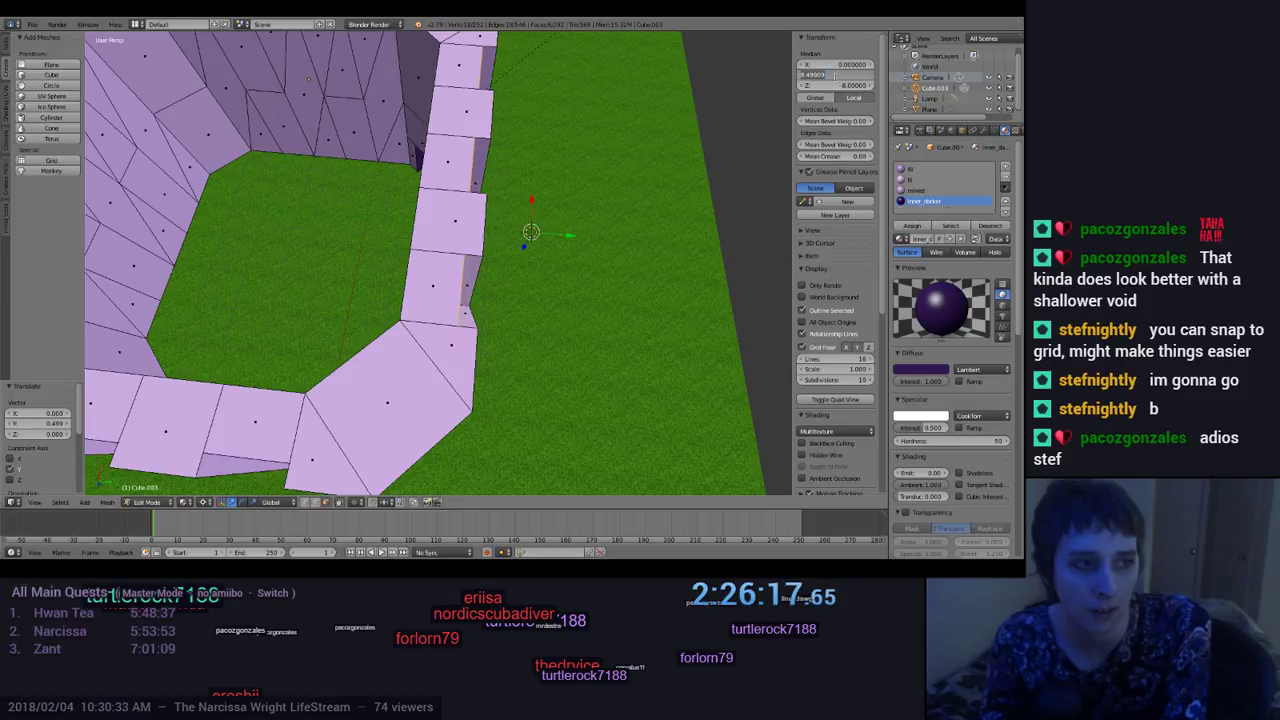
type("8.5")
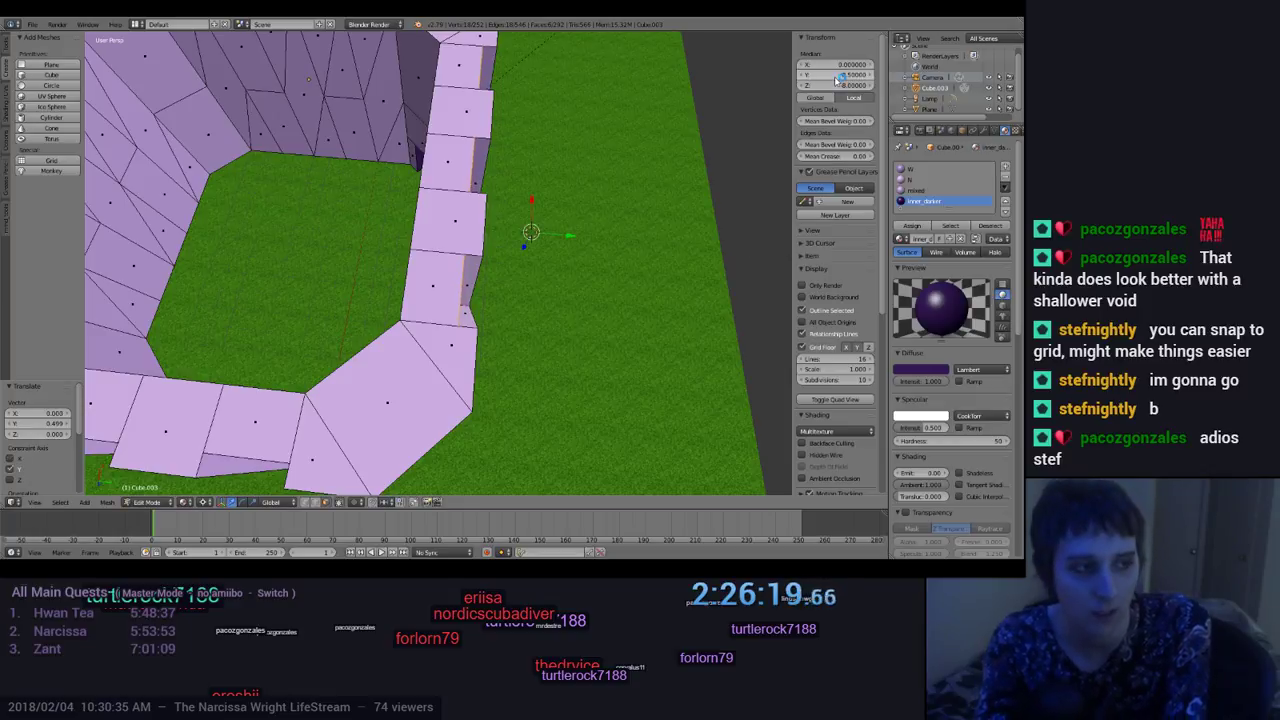
key("Return")
Step: Clear the selection and examine the castle's edited recesses from outside near ground level
middle_click_drag(540, 260, 489, 288)
middle_click_drag(726, 408, 509, 364)
key("a")
scroll(503, 358, "up", 8)
scroll(506, 369, "down", 8)
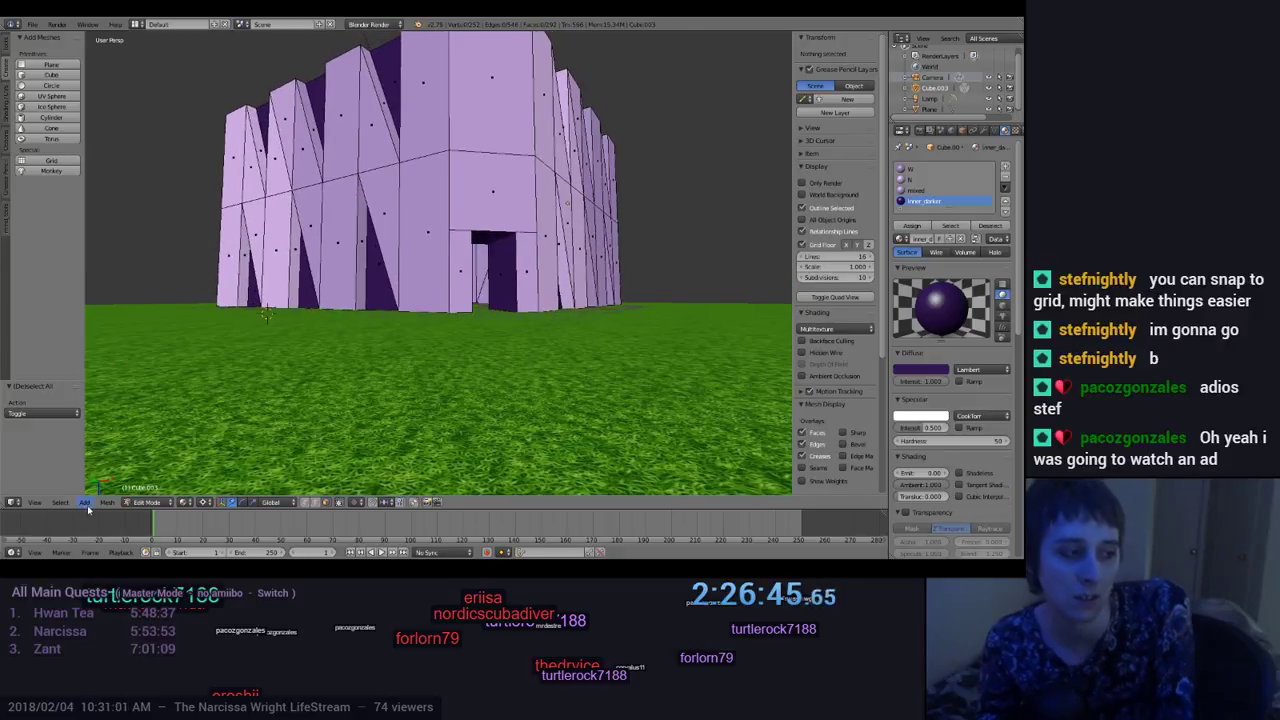
Step: View the castle in Object Mode without the mesh overlay and return to Edit Mode
left_click(147, 501)
left_click(151, 489)
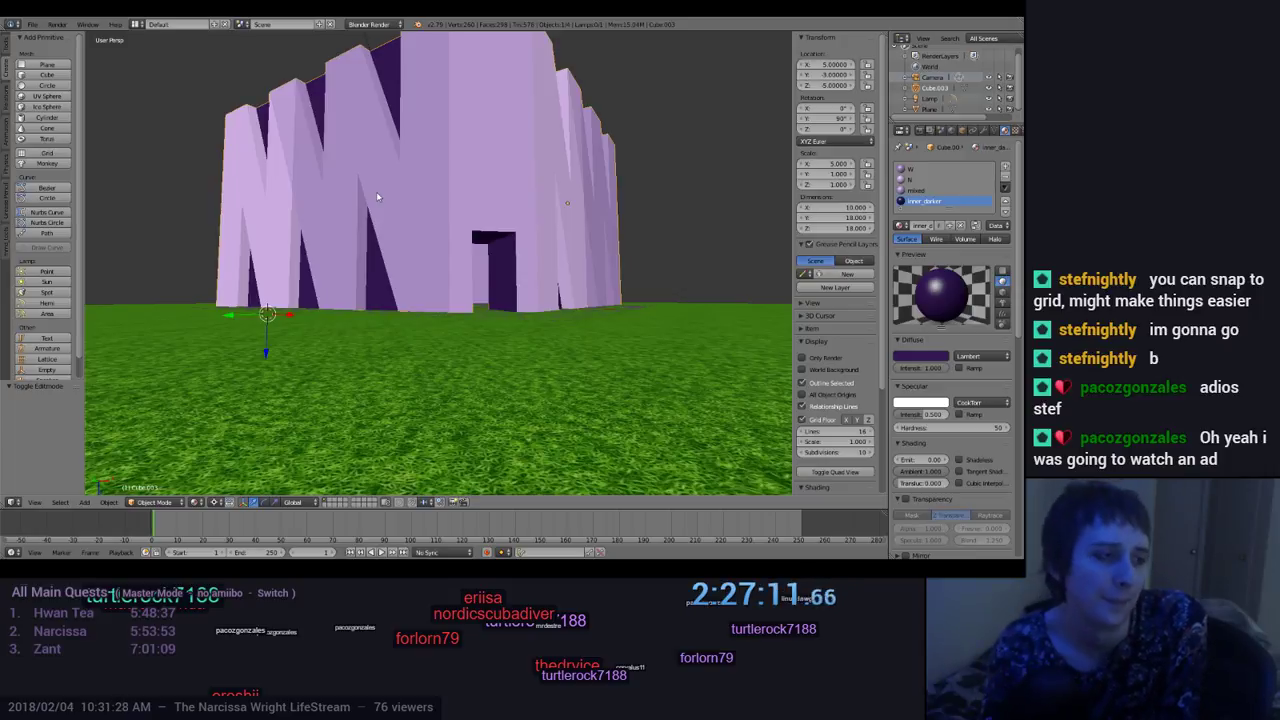
left_click(146, 502)
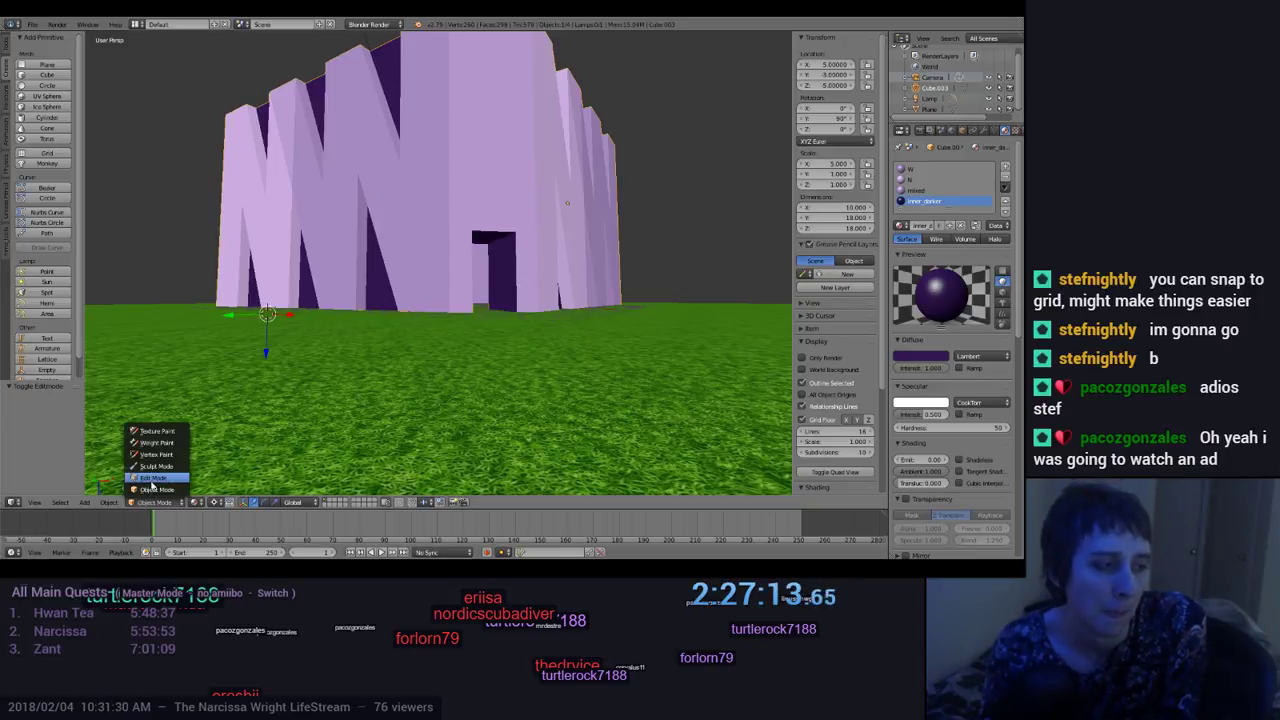
left_click(152, 478)
Step: Examine the castle's corner entrance and adjoining walls from outside near ground level
middle_click_drag(300, 300, 335, 290)
scroll(578, 352, "up", 5)
scroll(587, 380, "down", 5)
middle_click_drag(591, 386, 612, 360)
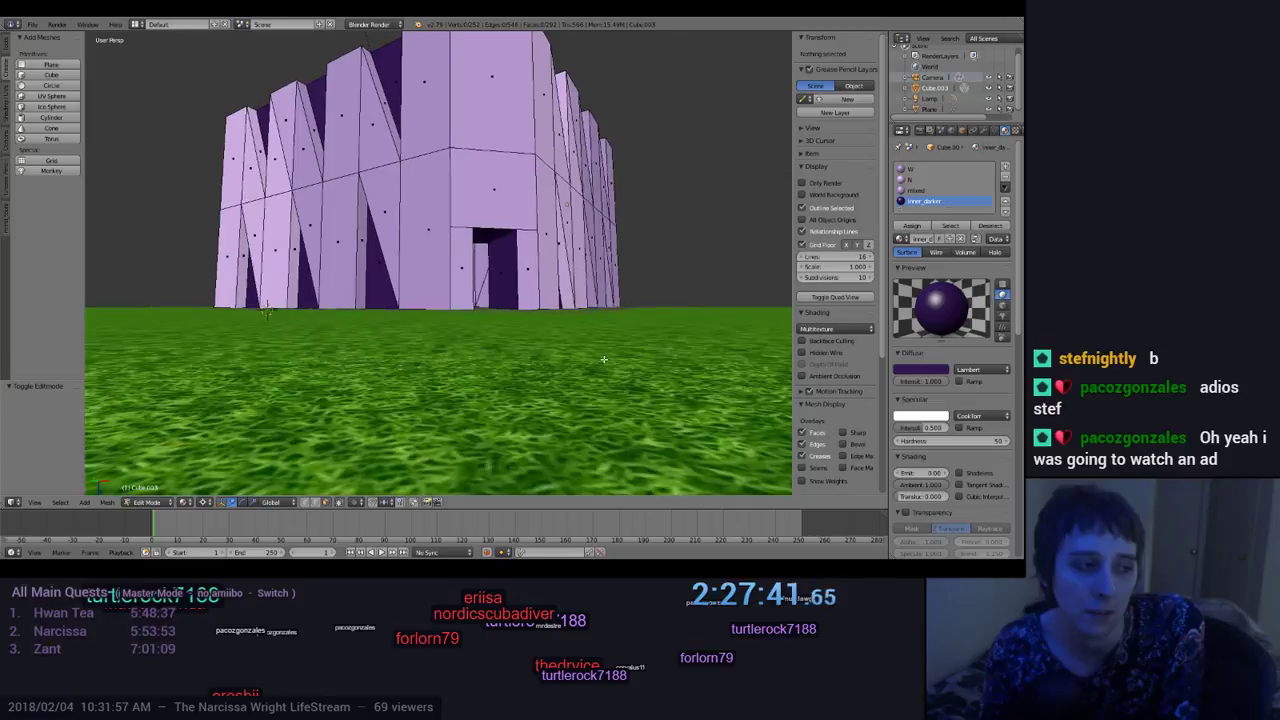
scroll(596, 358, "up", 6)
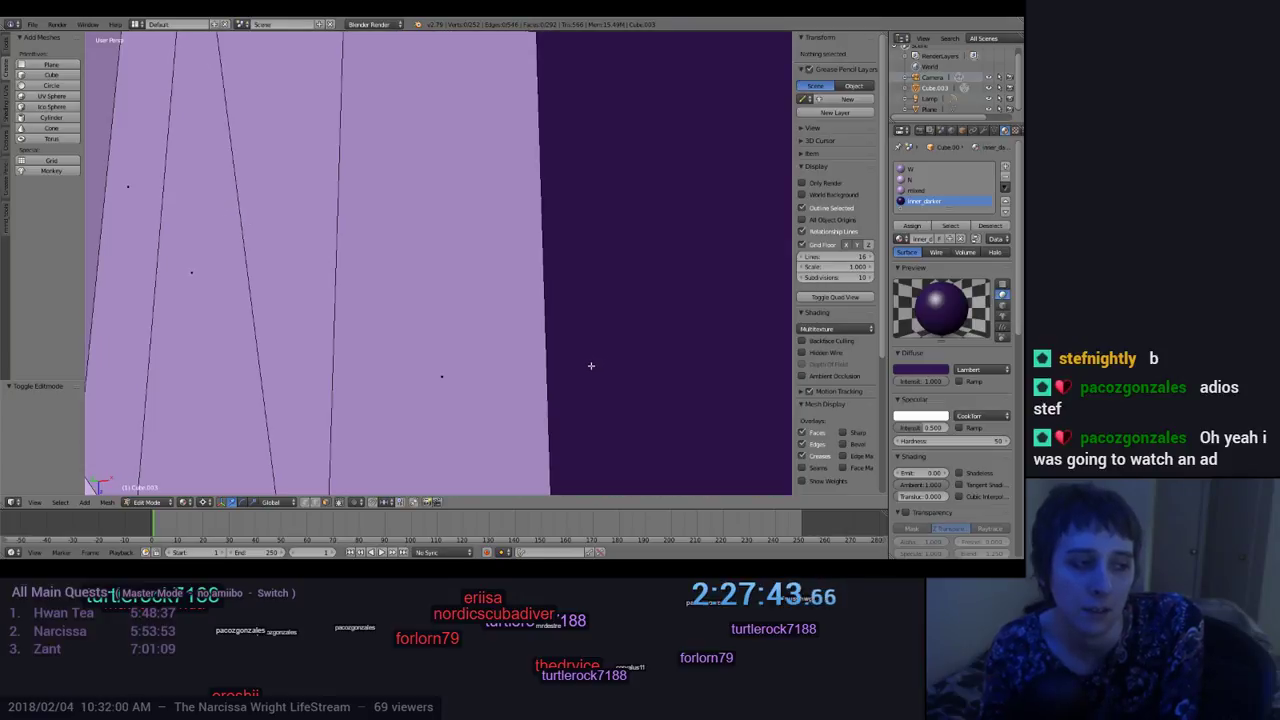
scroll(591, 366, "down", 6)
key("KP_6")
key("KP_6")
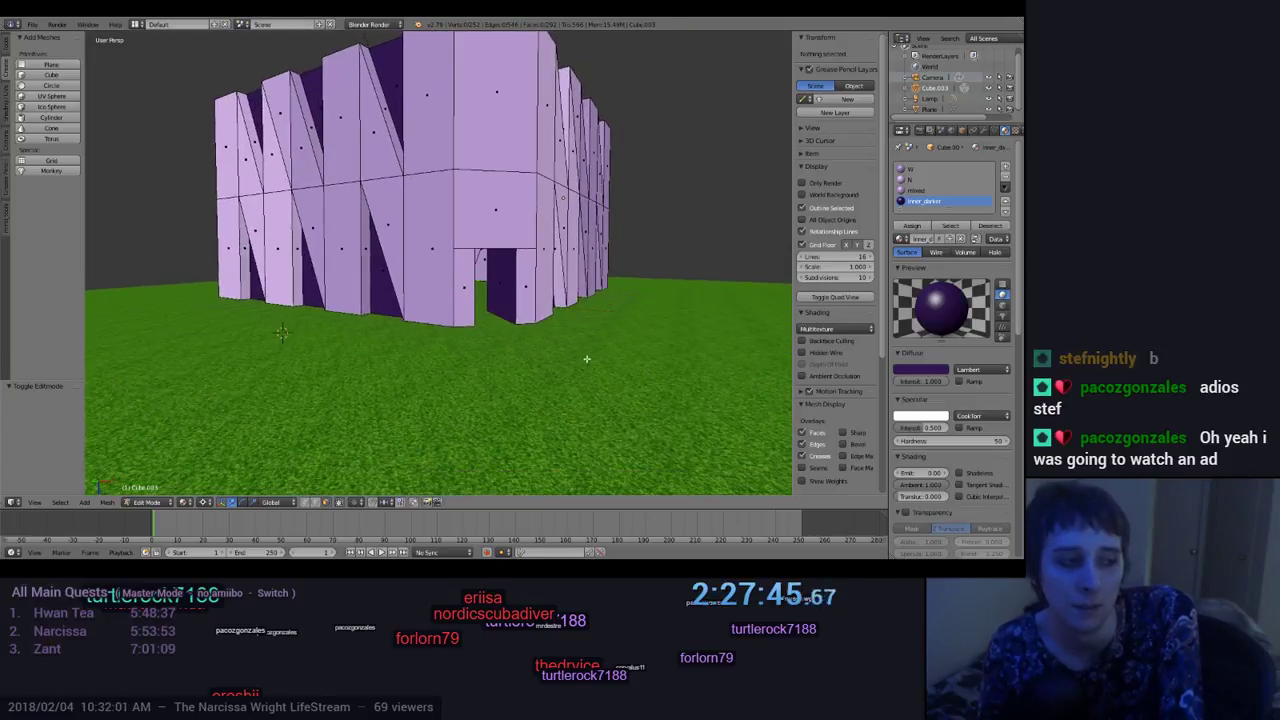
key("KP_6")
key("KP_6")
key("KP_6")
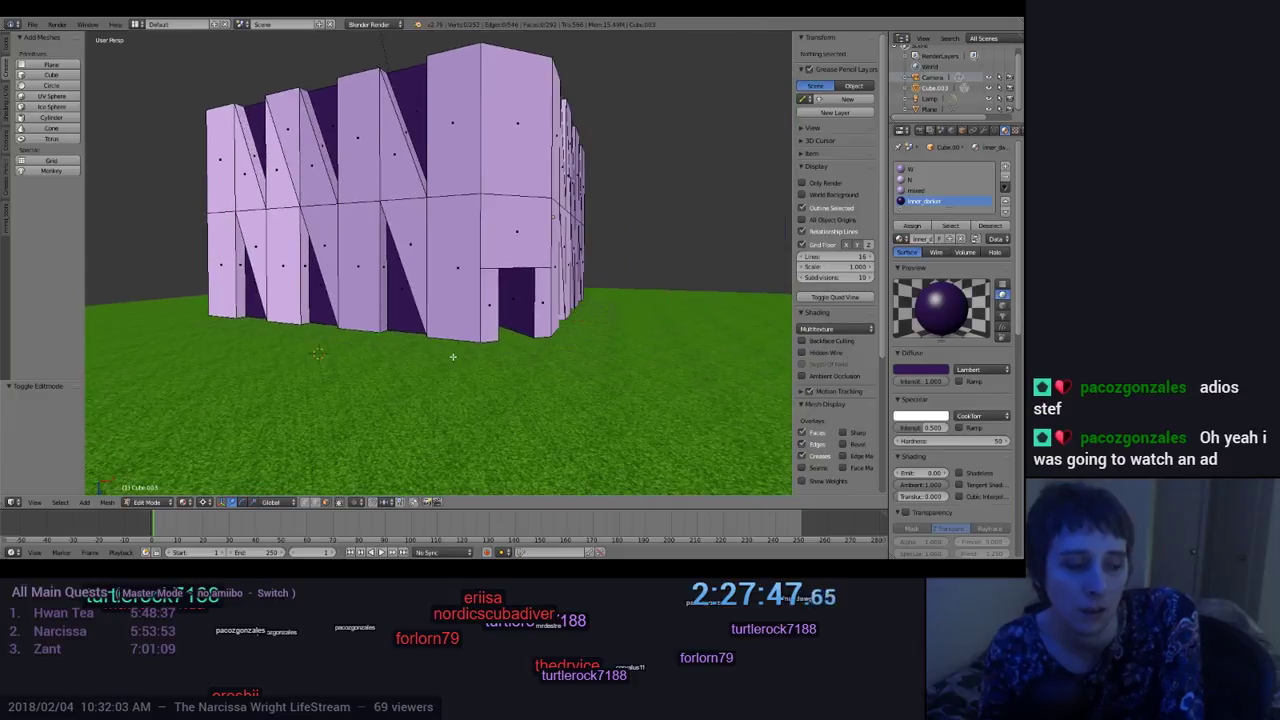
Step: Select the narrow outer face beside the corner doorway and inspect both doorway pillars around it
right_click(492, 313)
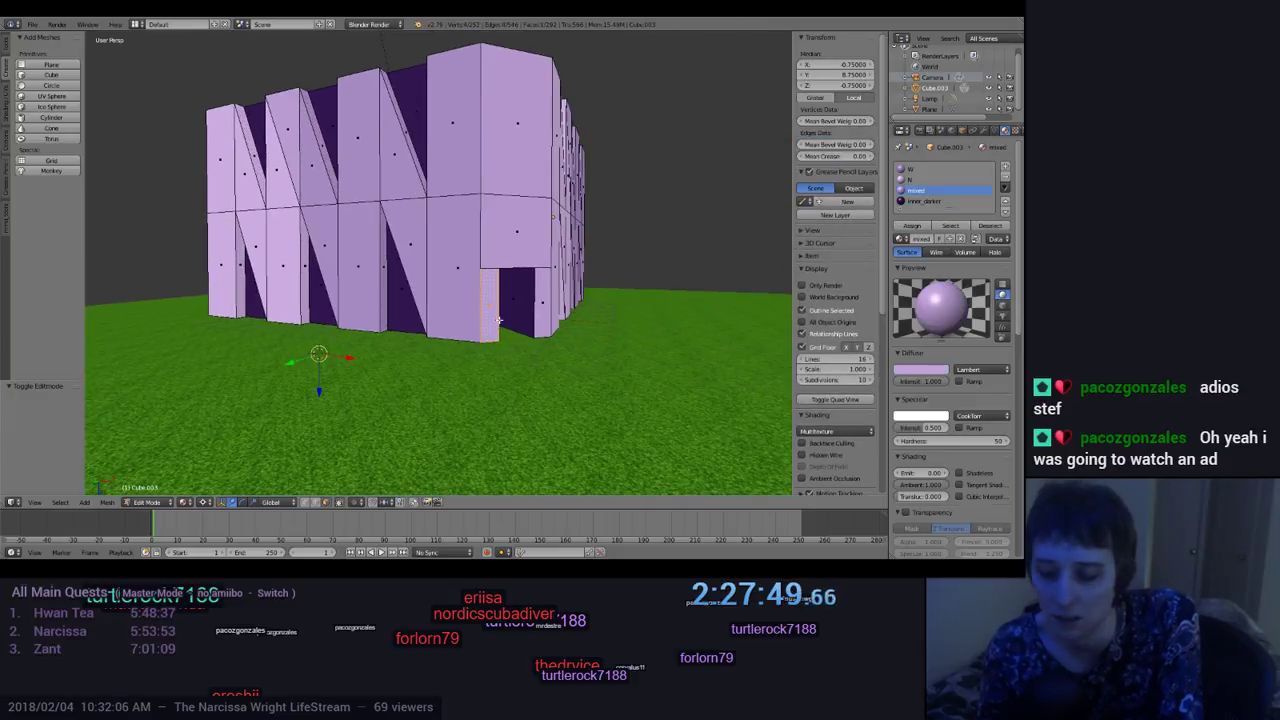
key("KP_Decimal")
key("KP_6")
key("KP_6")
key("KP_6")
key("KP_6")
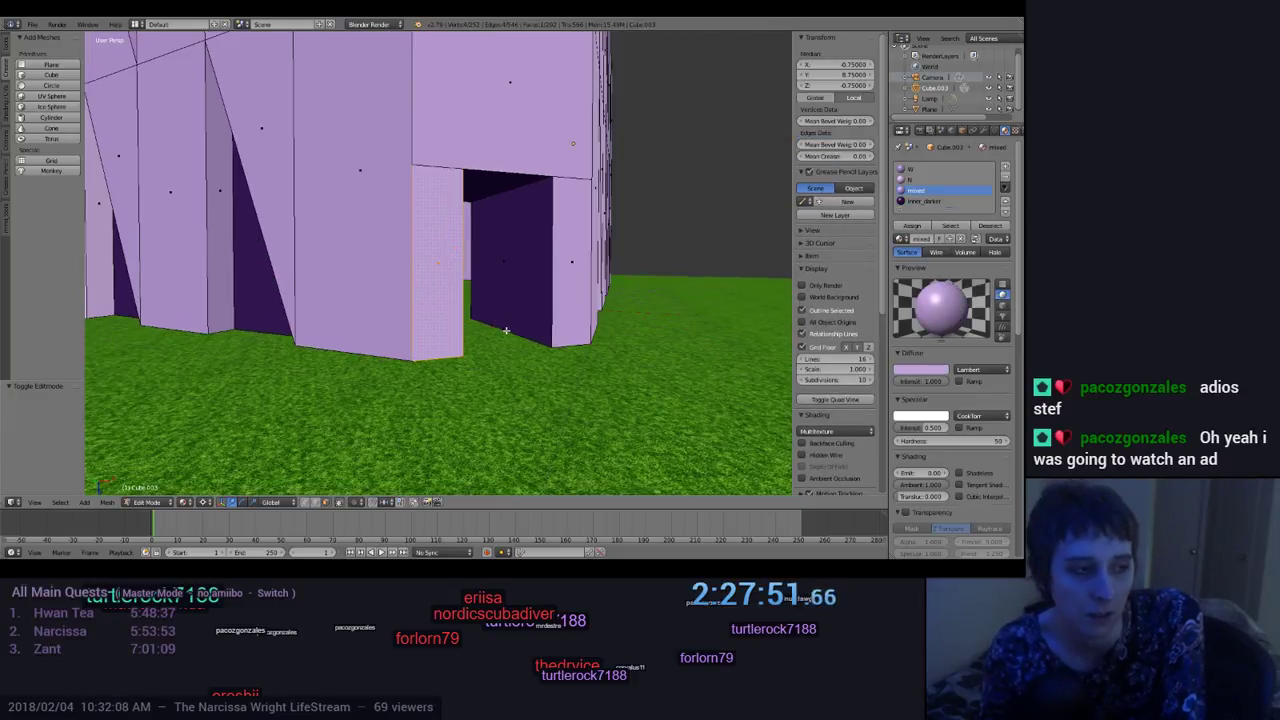
key("KP_6")
key("KP_6")
key("KP_6")
key("KP_6")
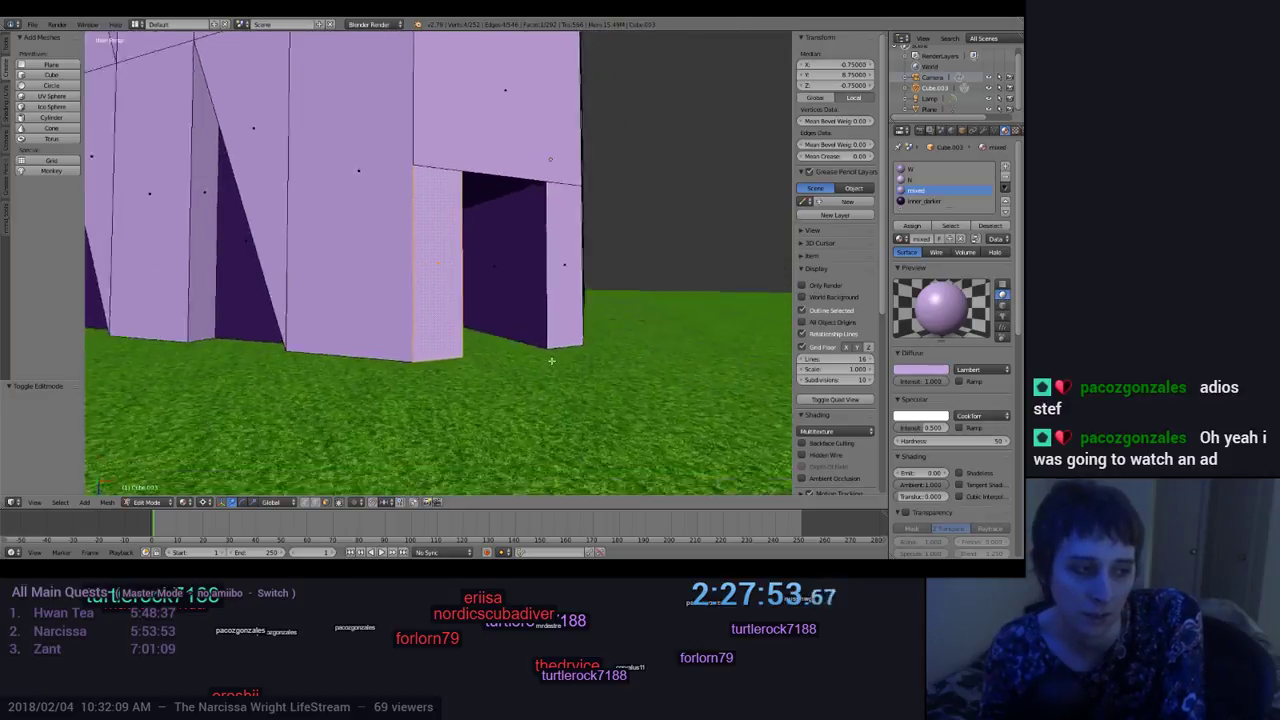
key("KP_6")
key("KP_6")
key("KP_6")
key("KP_6")
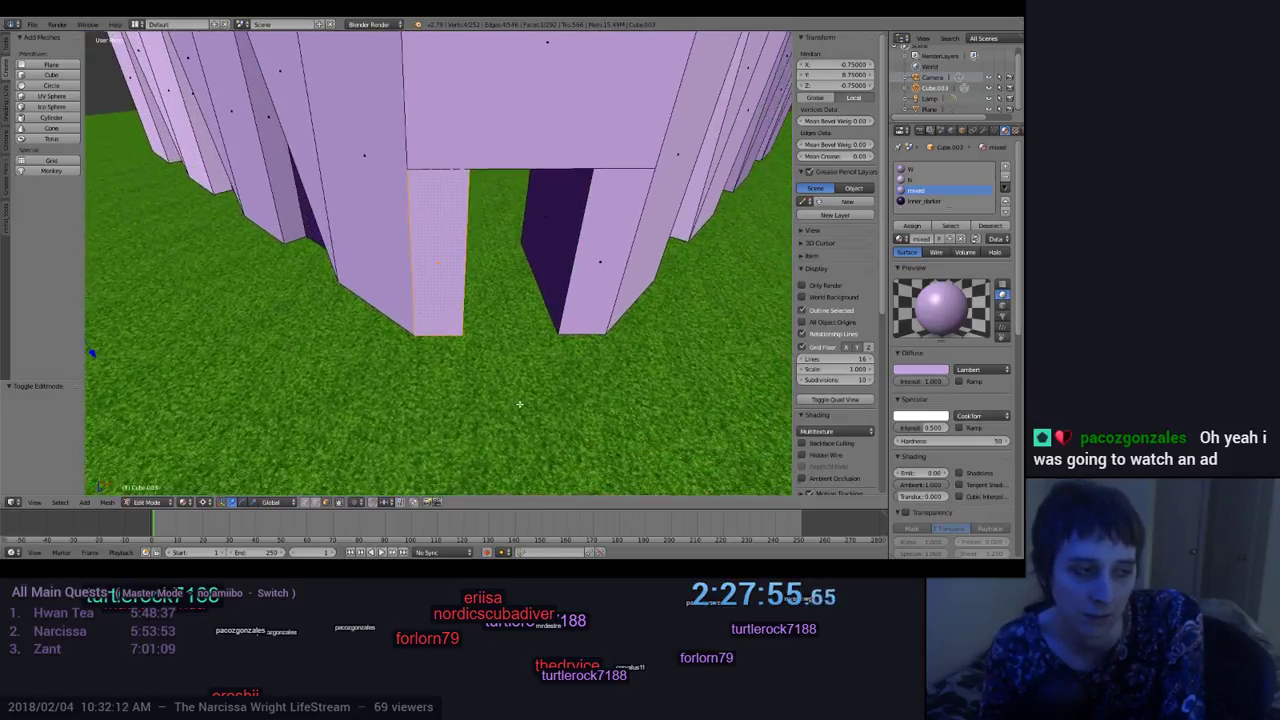
key("KP_6")
key("KP_6")
key("KP_6")
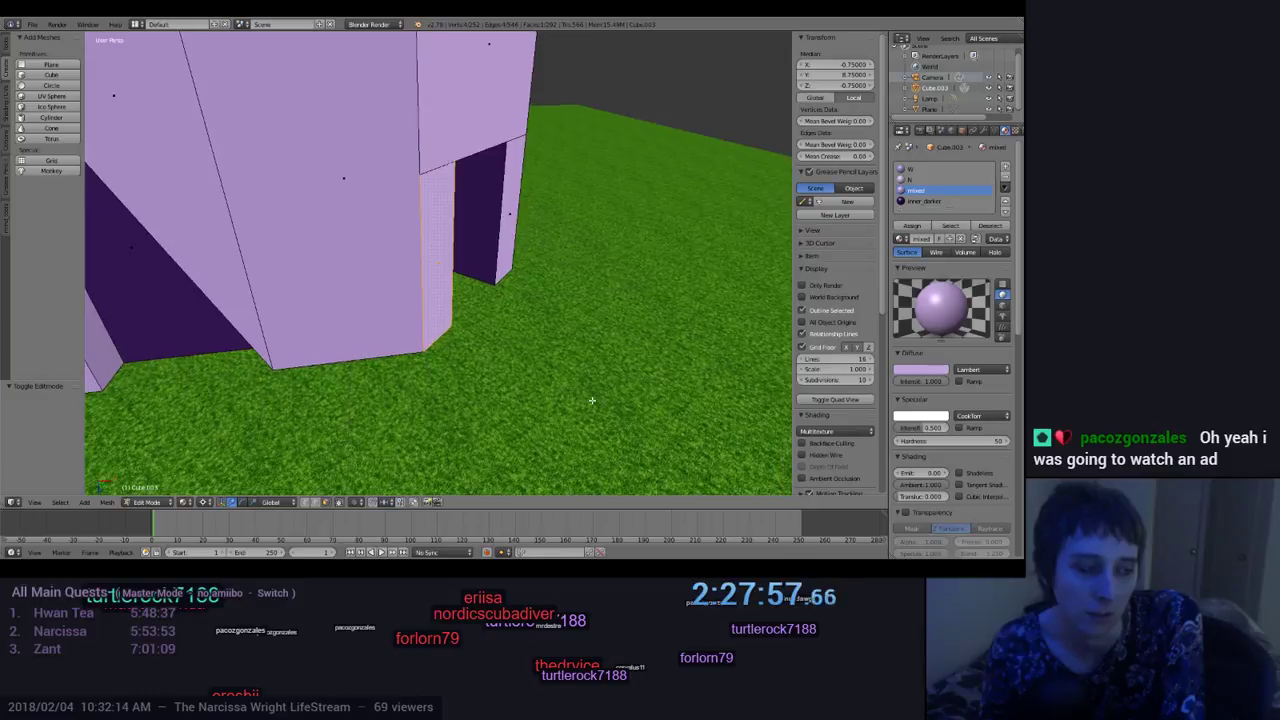
key("KP_6")
key("KP_6")
key("KP_6")
key("KP_6")
key("KP_6")
key("KP_6")
key("KP_6")
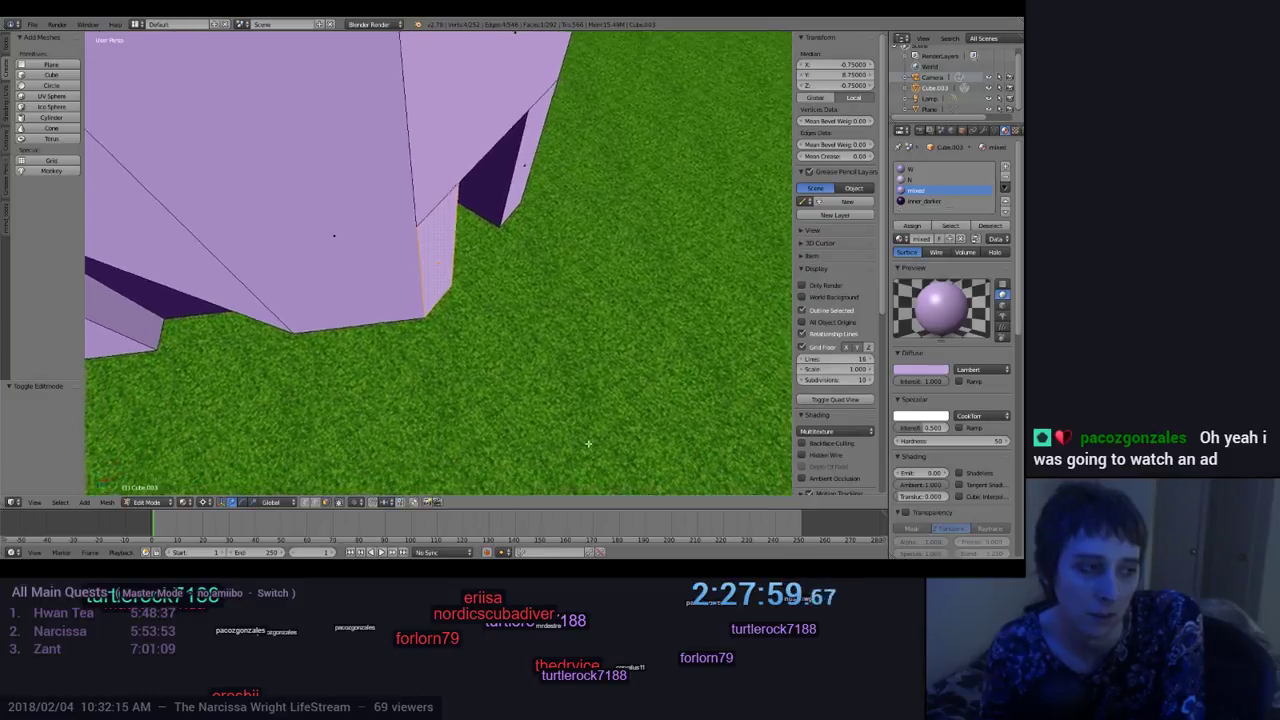
key("KP_6")
key("KP_6")
key("KP_6")
key("KP_6")
key("KP_6")
key("KP_6")
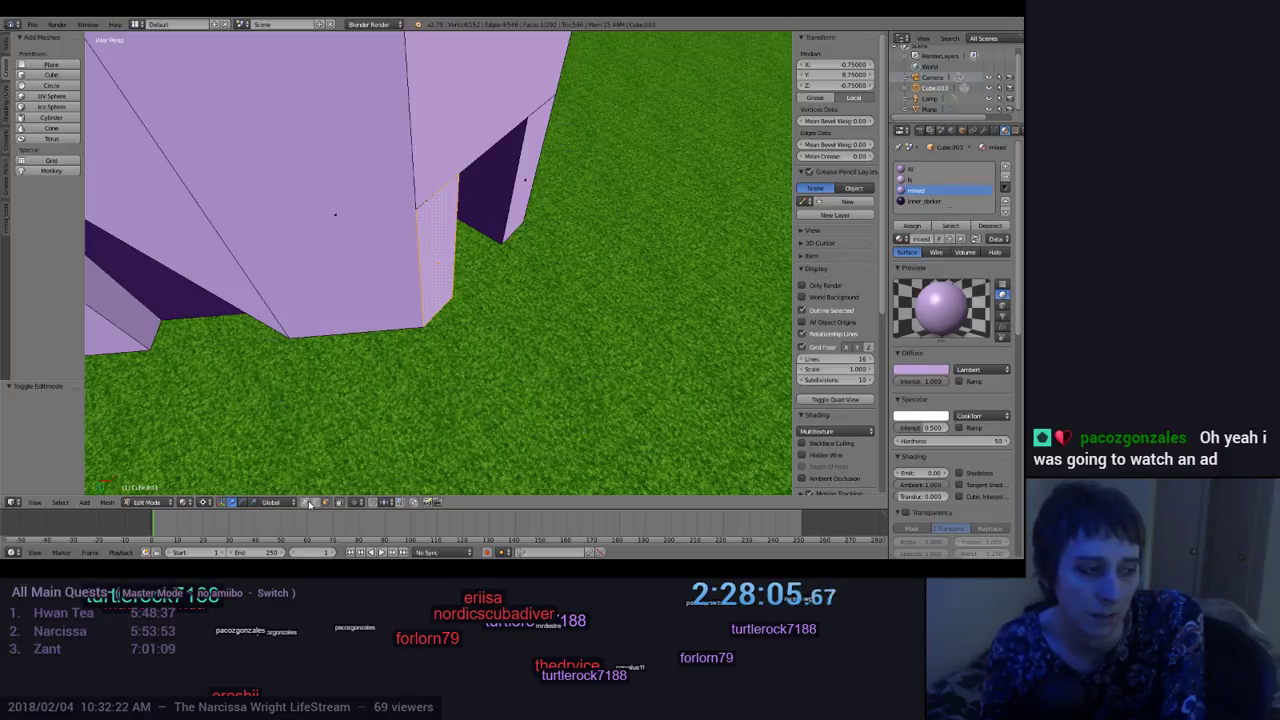
Step: Switch to vertex selection and set the lower doorway-side vertex of the inspected pillar to Z -1
right_click(159, 320)
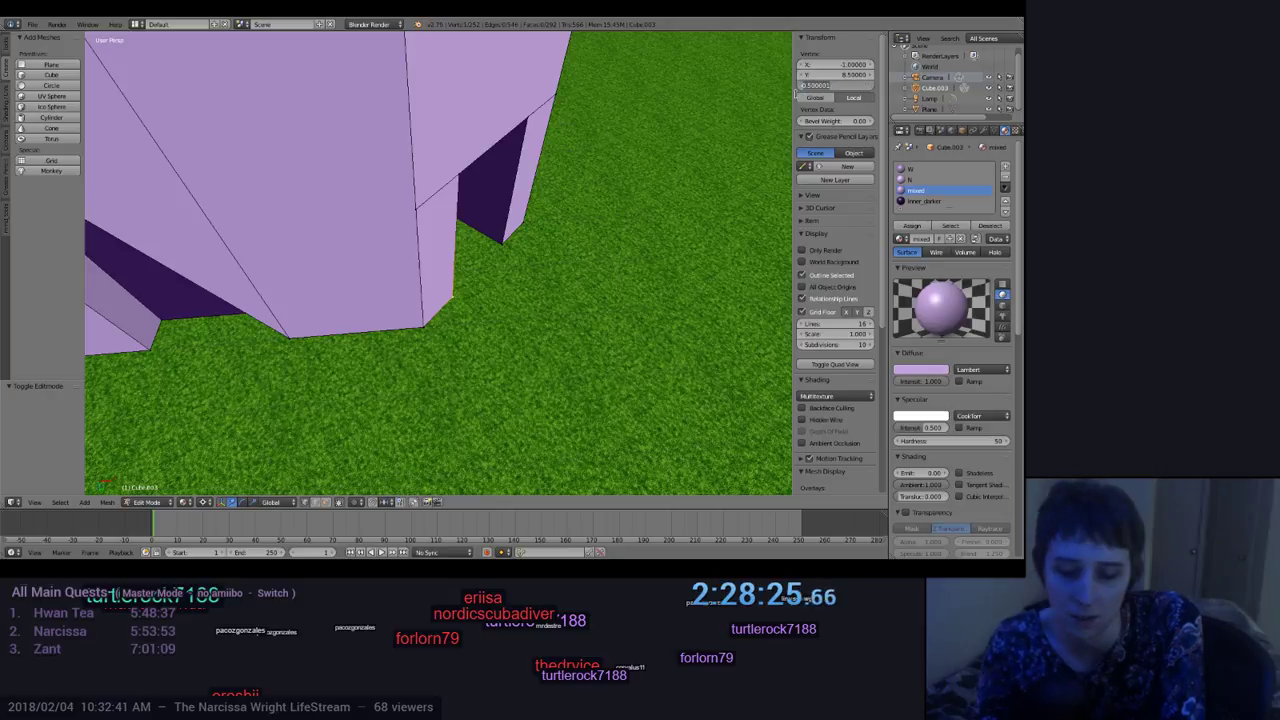
type("1")
key("Return")
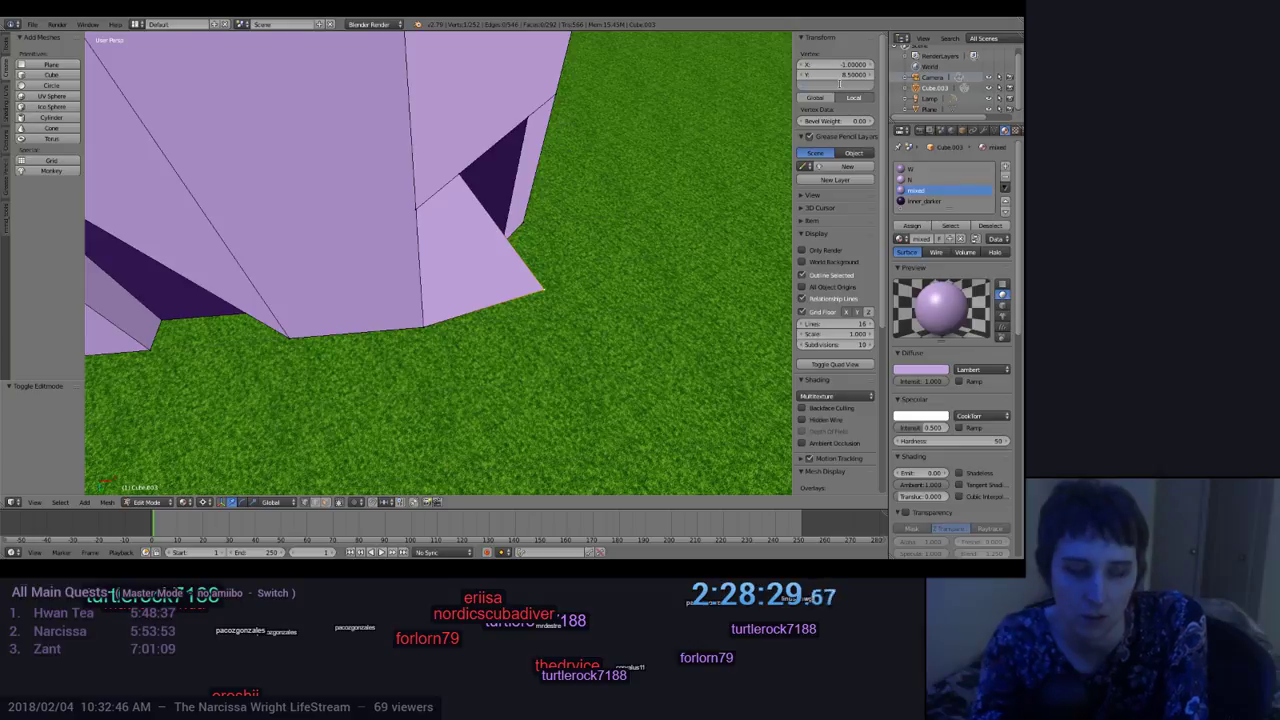
key("Return")
Step: Set the upper doorway-side vertex of the same pillar to Z -1
scroll(649, 251, "down", 3)
middle_click_drag(649, 251, 593, 217)
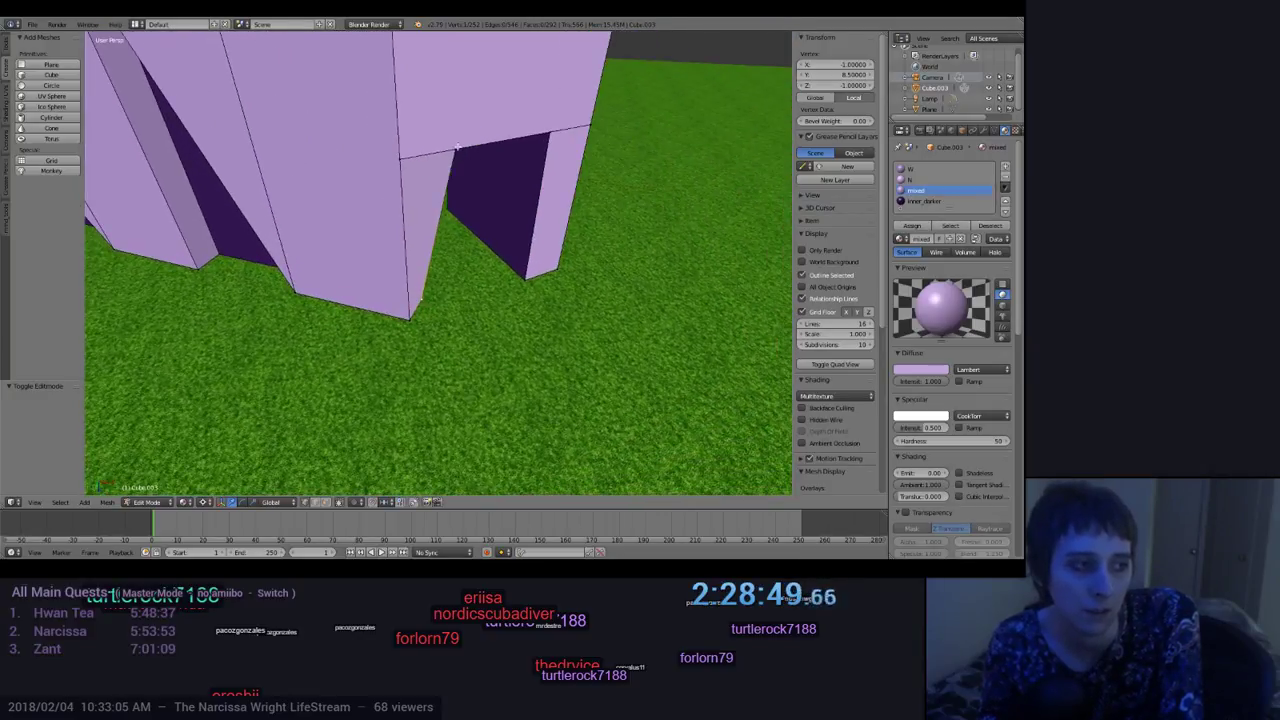
left_click(852, 87)
type("-1")
key("Return")
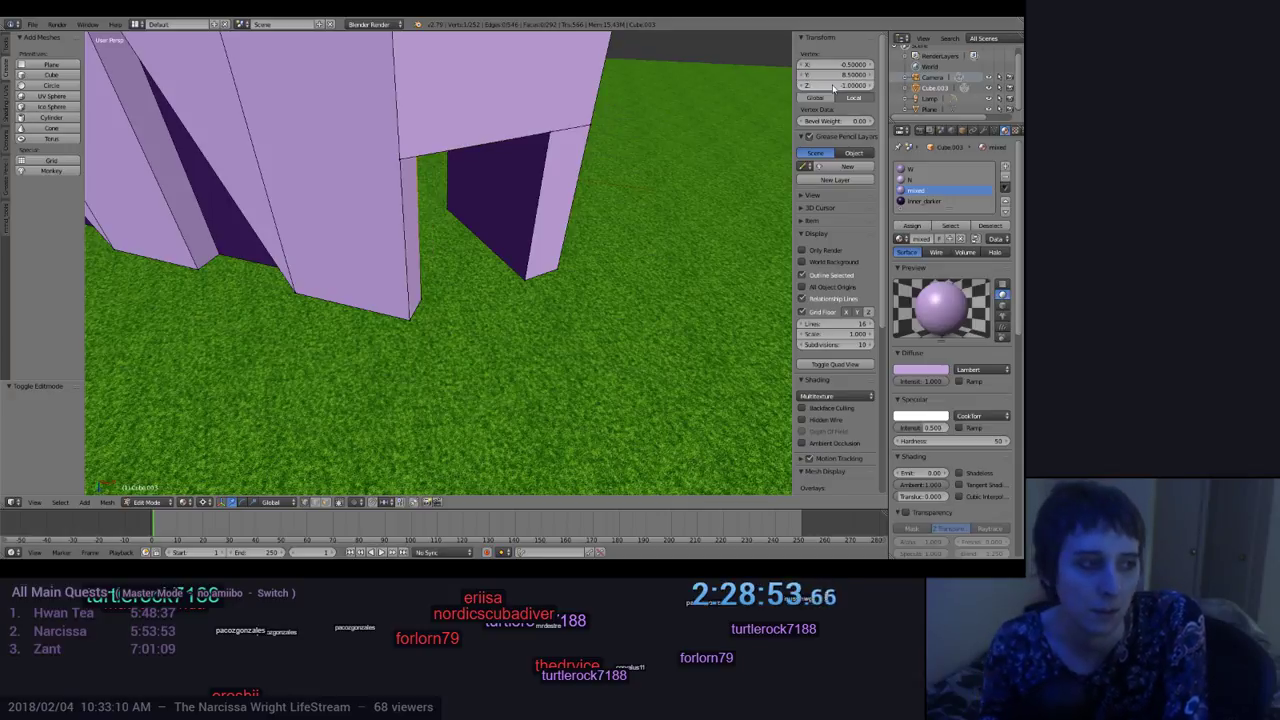
Step: Try a median Z of 1 for the two doorway-side vertices of the opposite pillar
middle_click_drag(631, 226, 591, 197)
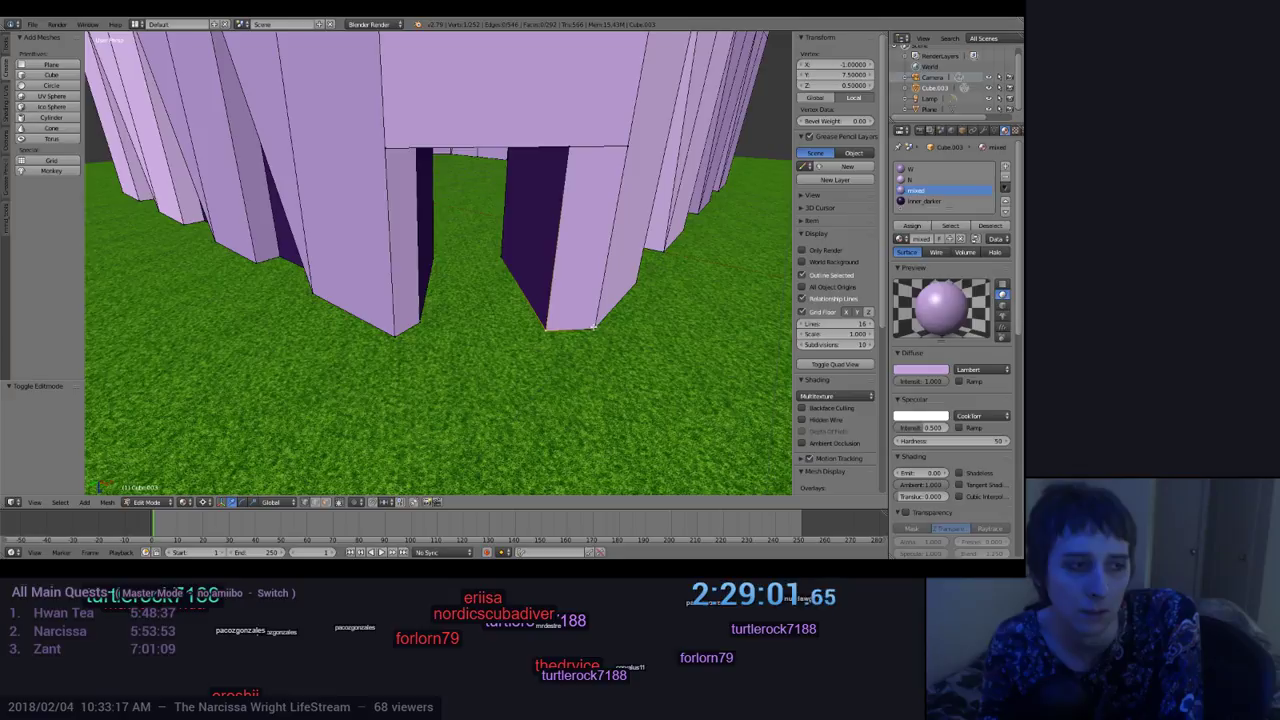
middle_click_drag(602, 362, 534, 354)
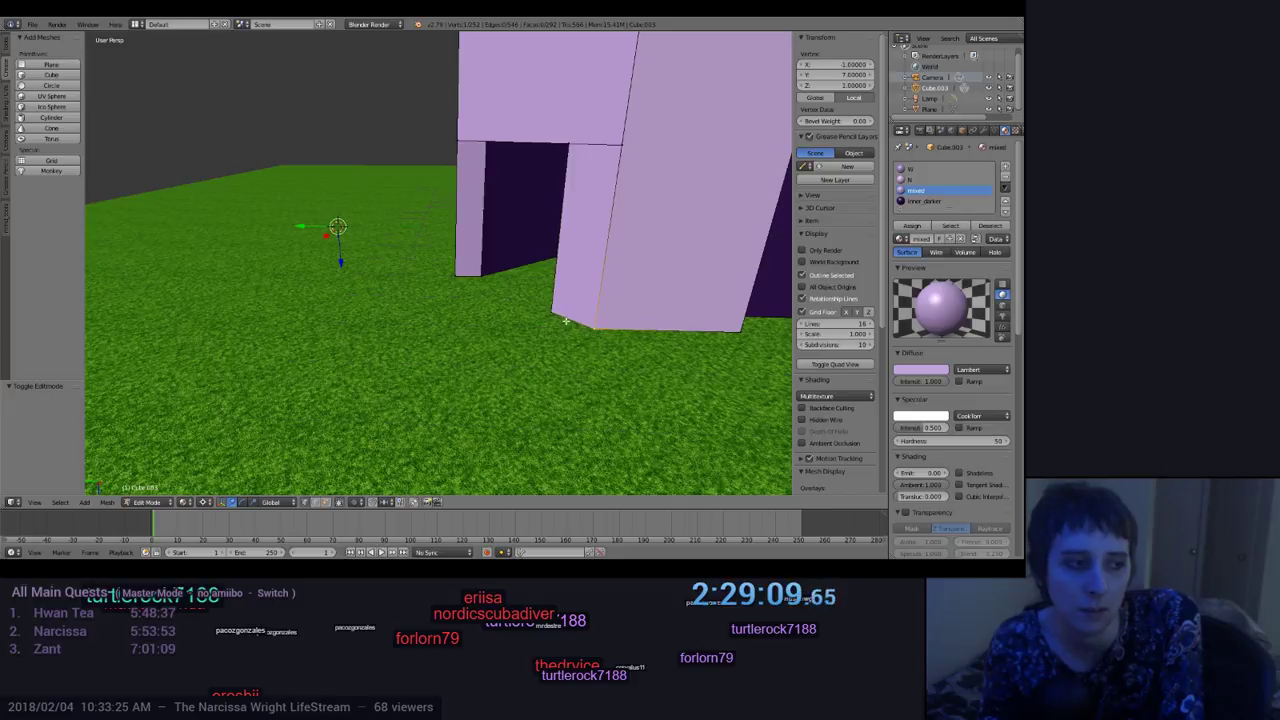
middle_click_drag(565, 321, 596, 199)
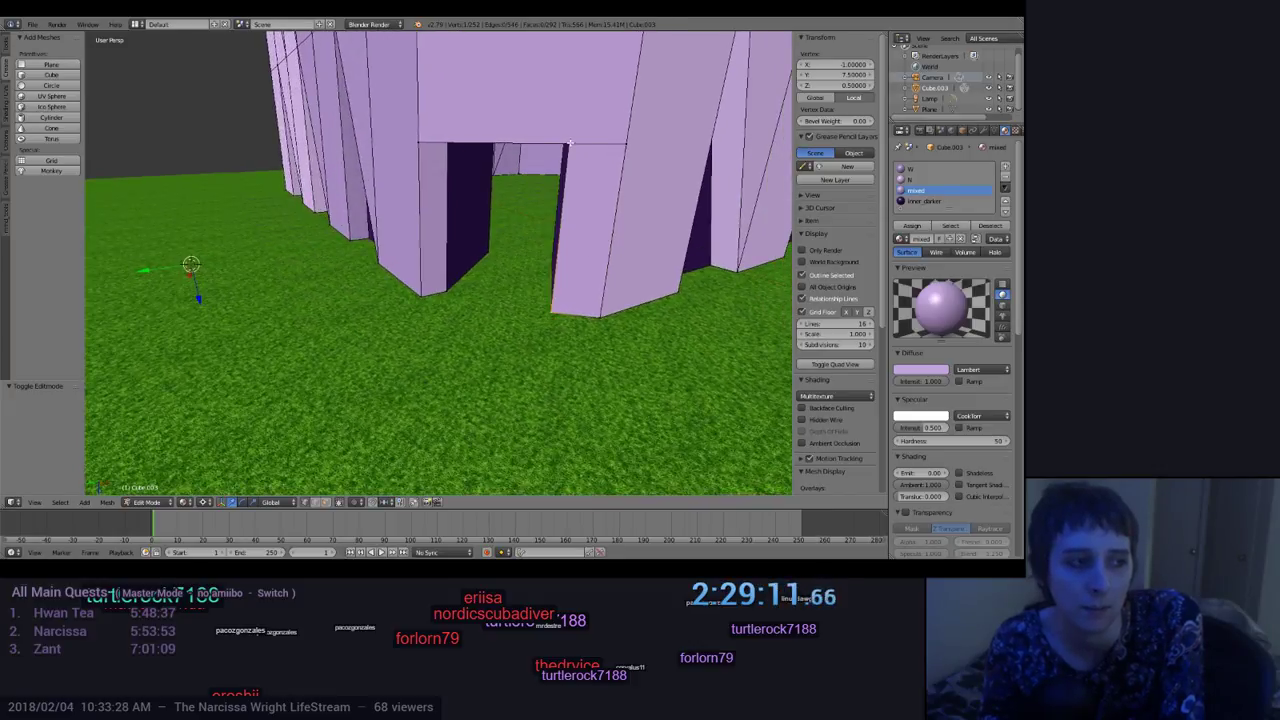
right_click(551, 311, "shift")
left_click(835, 85)
type("1")
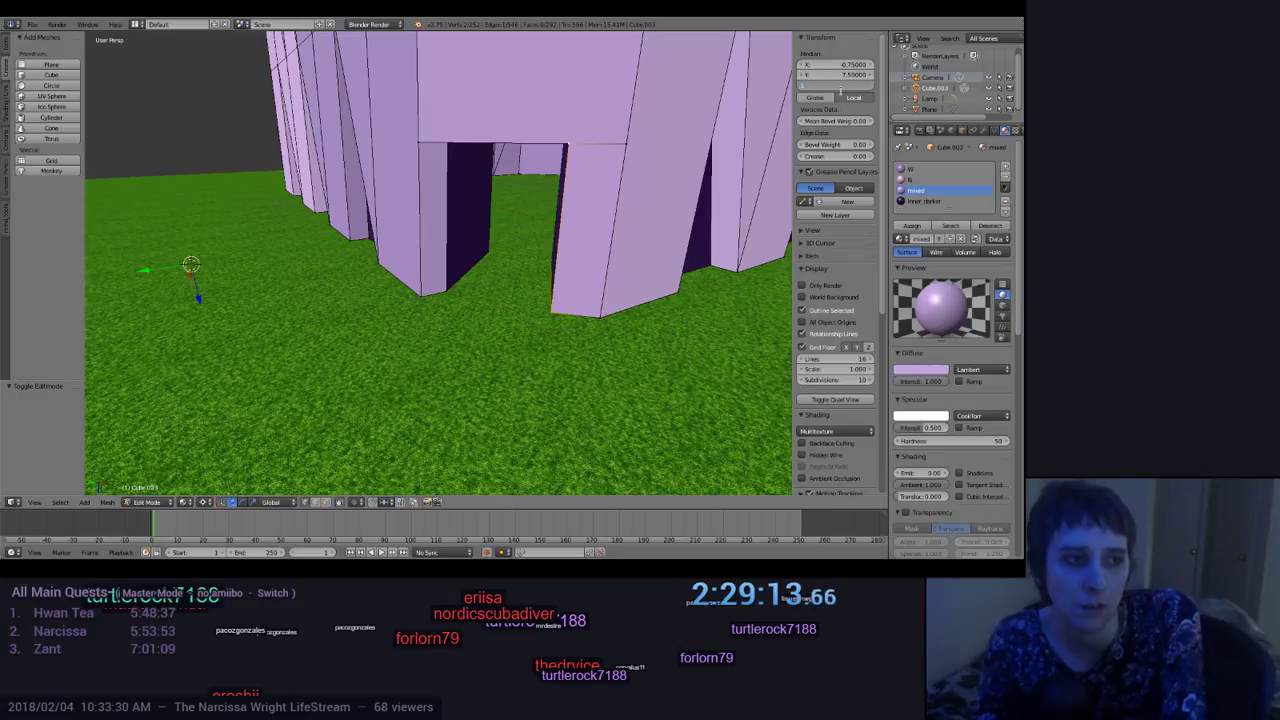
key("Return")
middle_click_drag(730, 300, 748, 324)
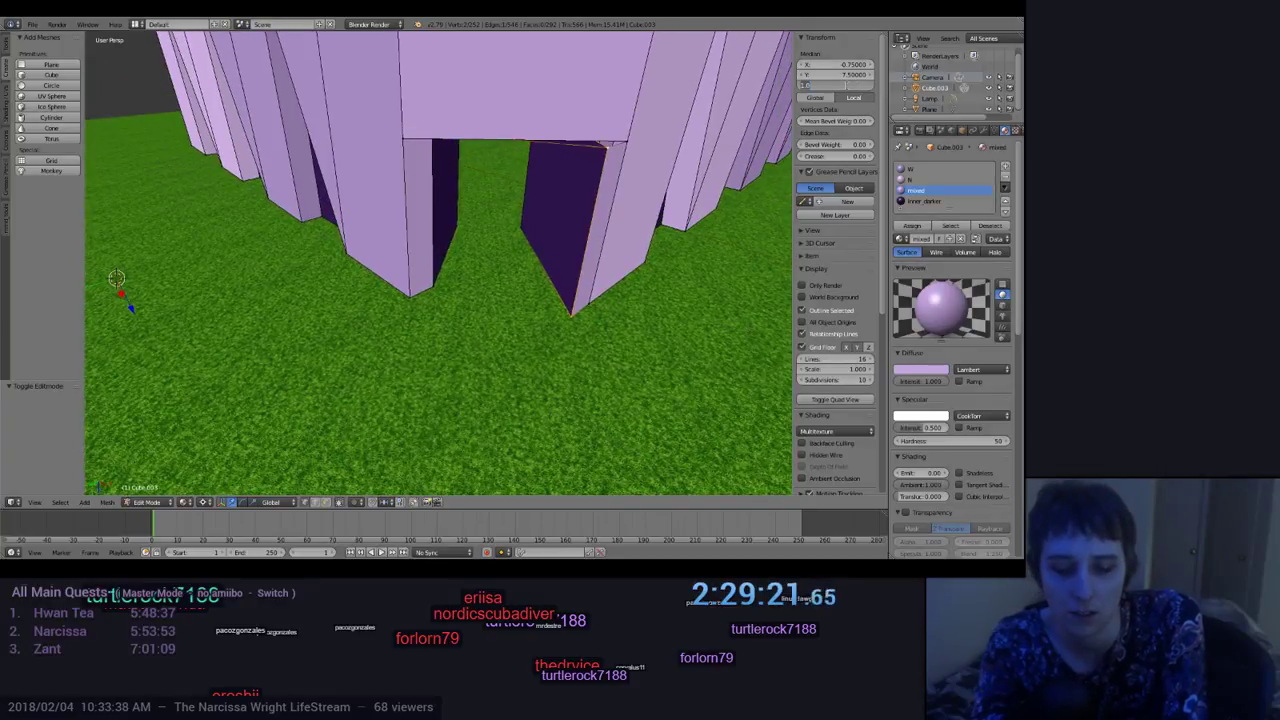
Step: Try a median Z of 0 for the opposite pillar's two vertices and restore it to 0.5
left_click(851, 88)
type("0")
key("Return")
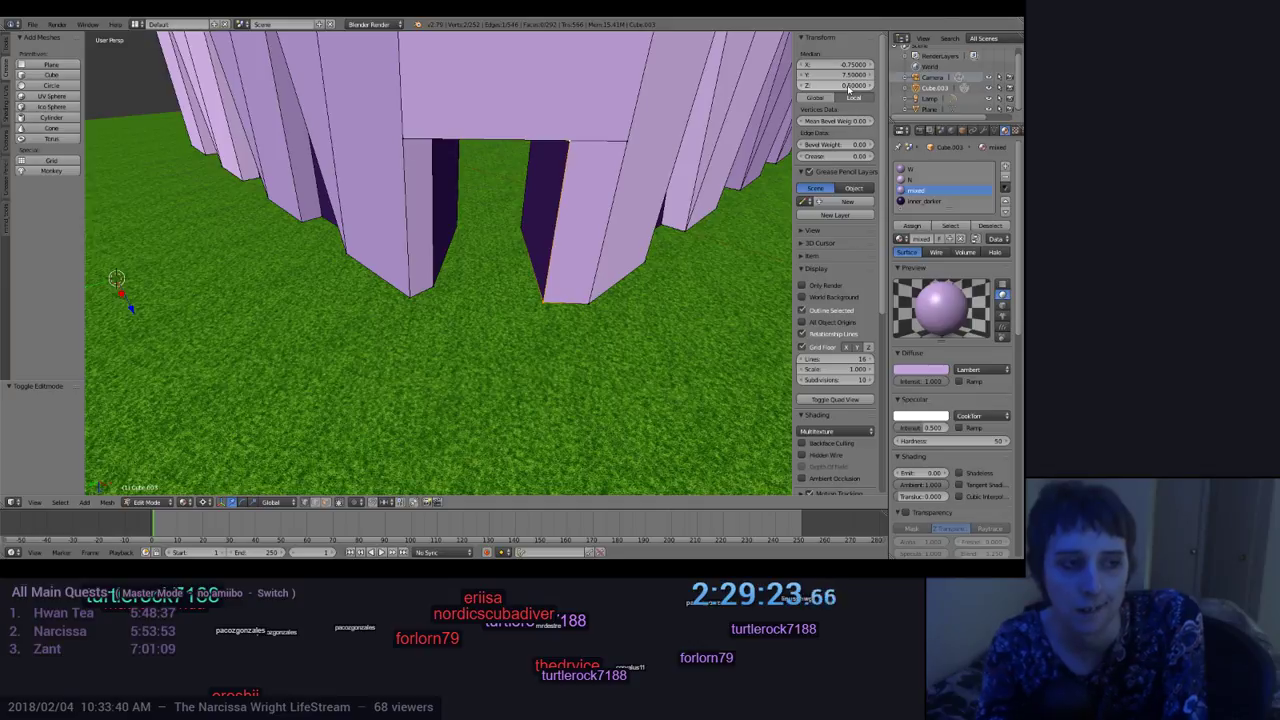
left_click(851, 88)
type("0.5")
key("Return")
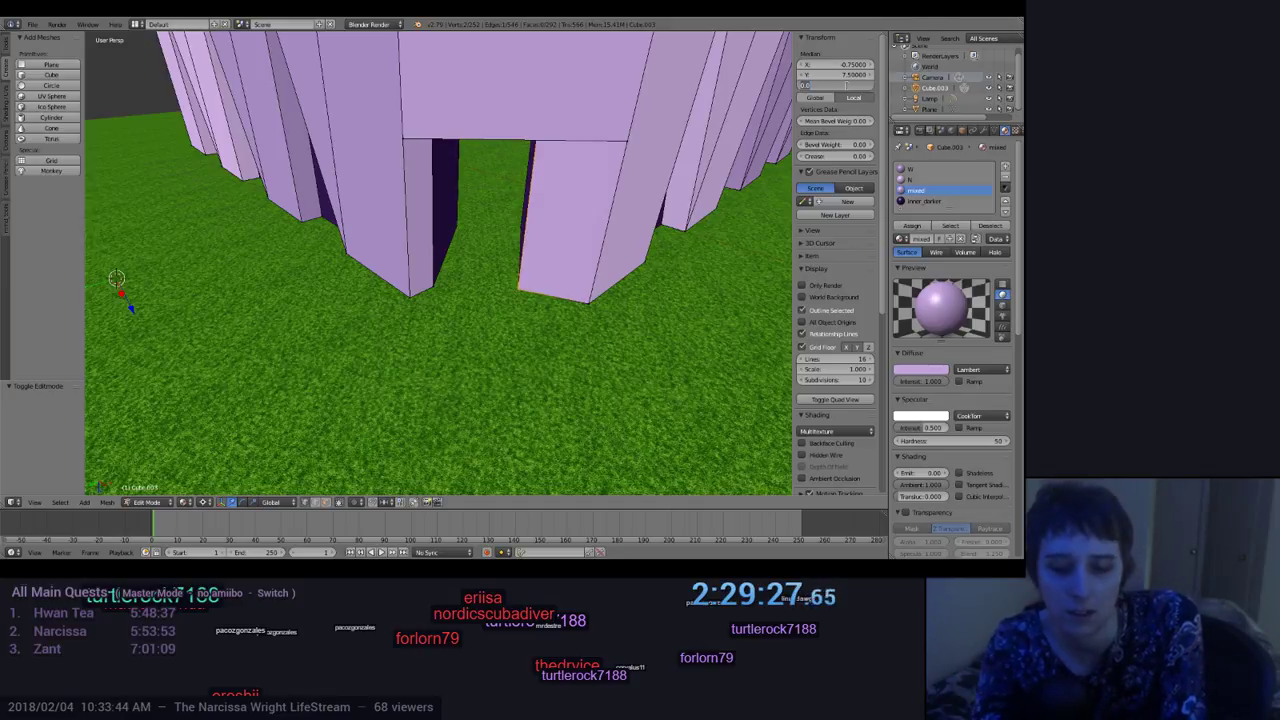
key("Return")
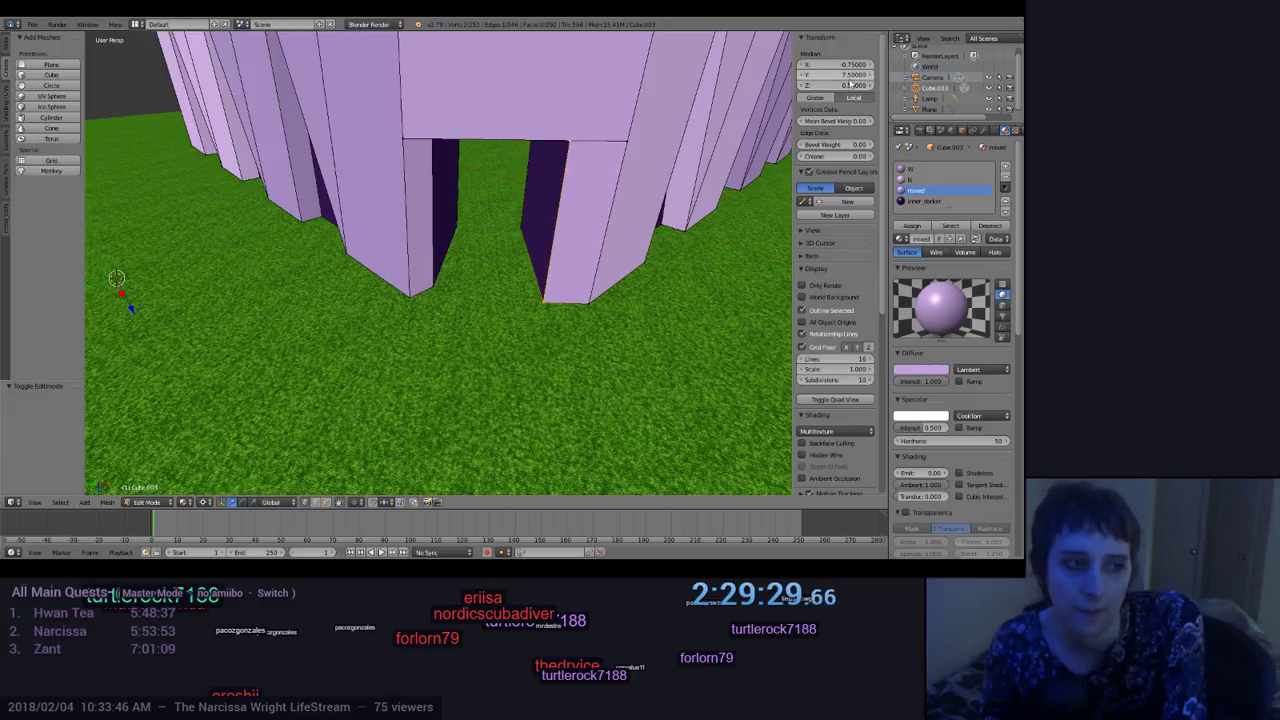
Step: Set the lower and upper doorway-side vertices of the opposite pillar to Y 7, one at a time
middle_click_drag(660, 309, 626, 317)
right_click(717, 325)
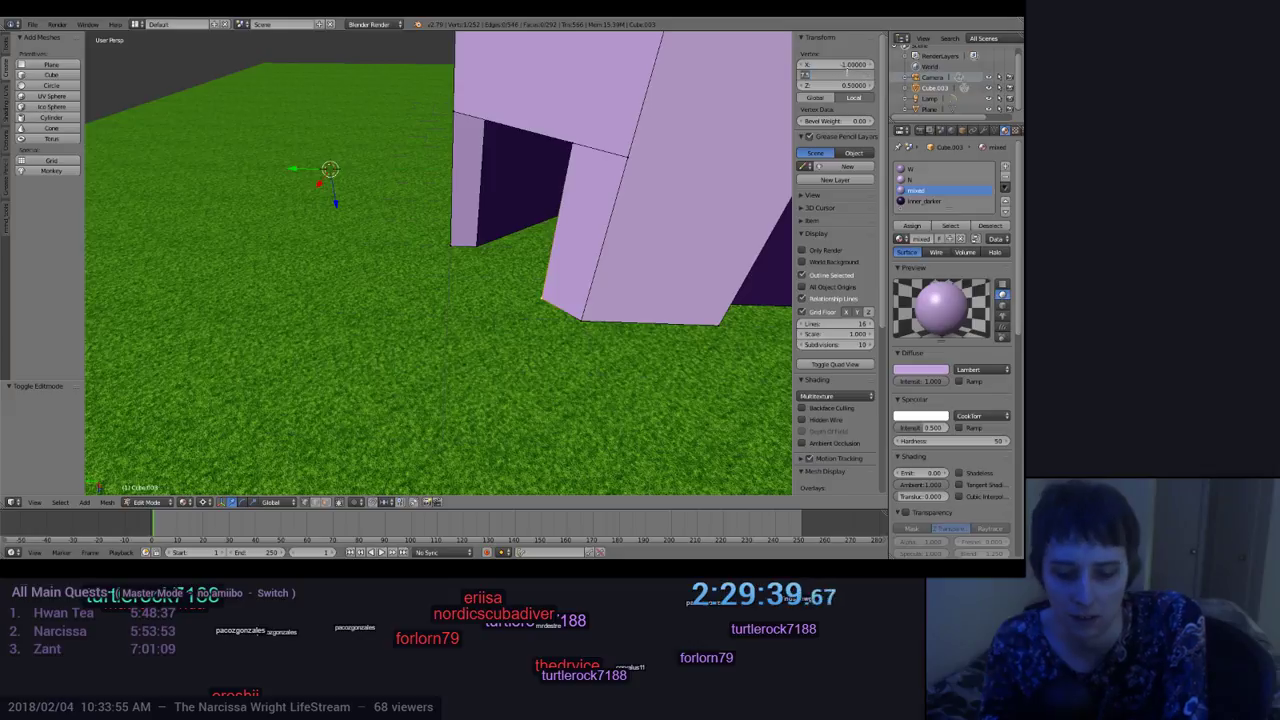
key("Return")
middle_click_drag(643, 327, 563, 132)
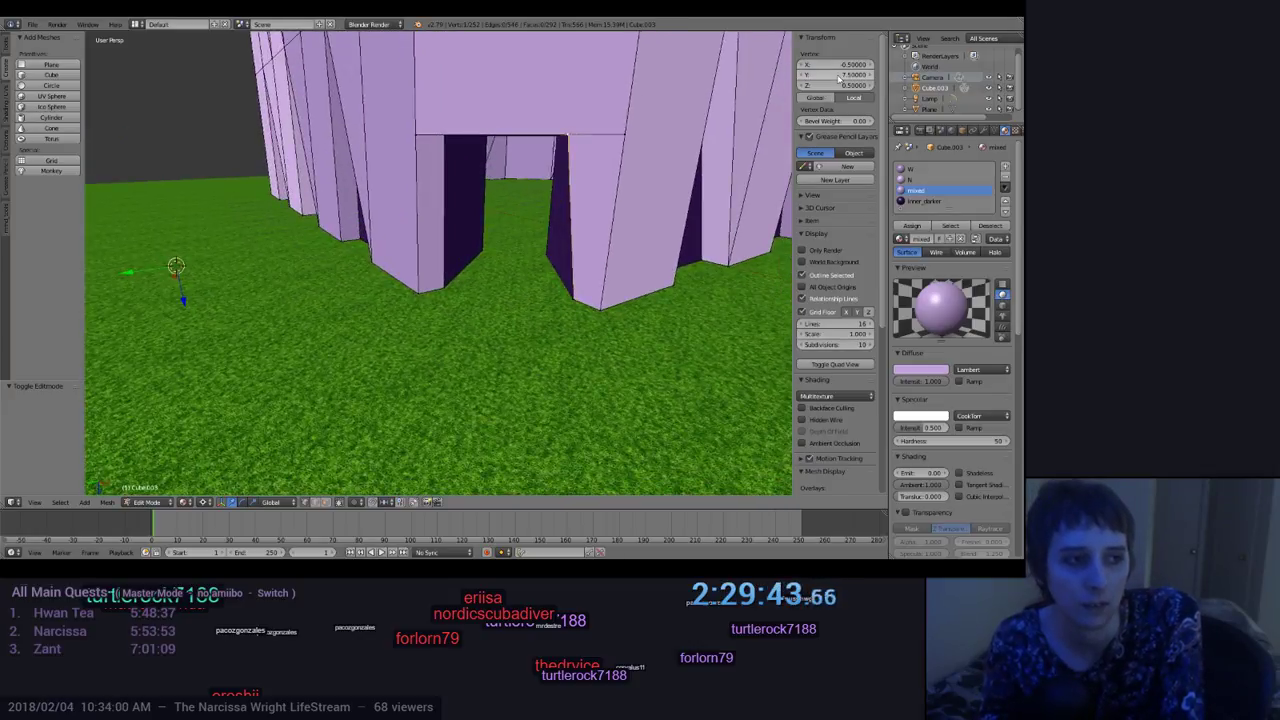
mouse_move(650, 250)
middle_mouse_down()
mouse_move(633, 291)
mouse_move(646, 262)
middle_mouse_up()
scroll(643, 268, "up", 3)
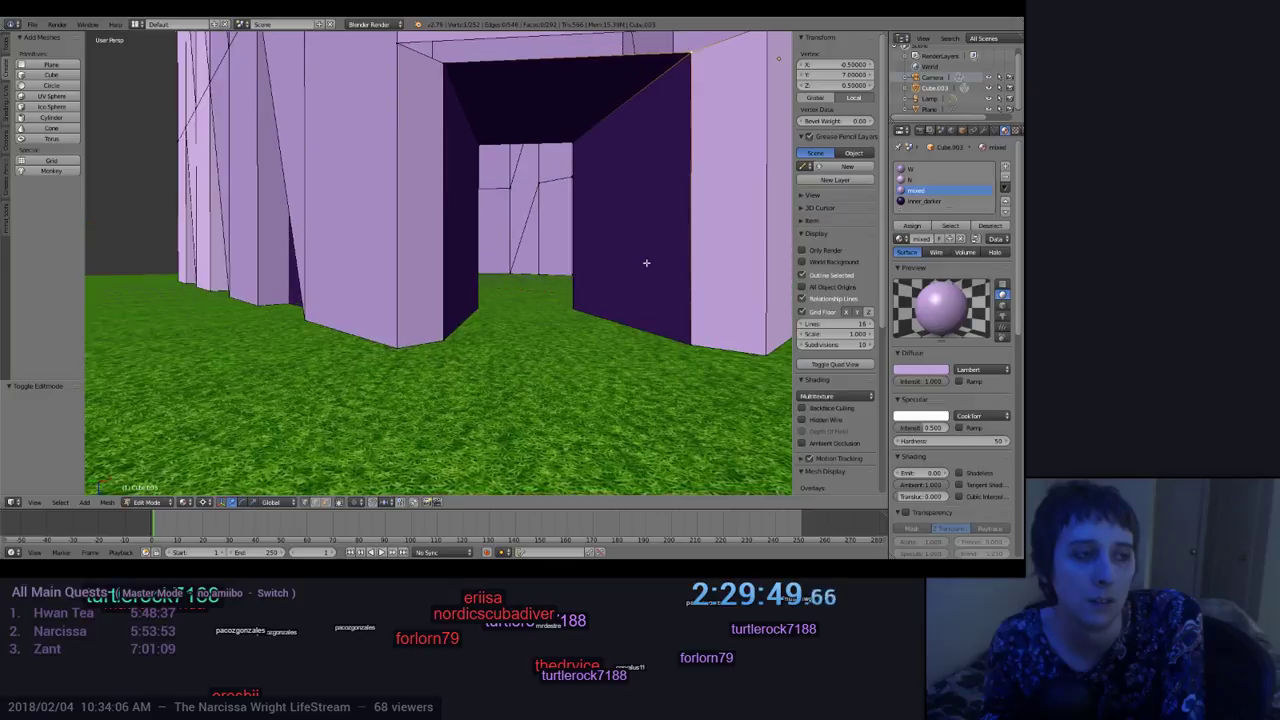
Step: Switch to face selection and delete the two outer corner faces above the doorway
middle_click_drag(636, 212, 539, 397)
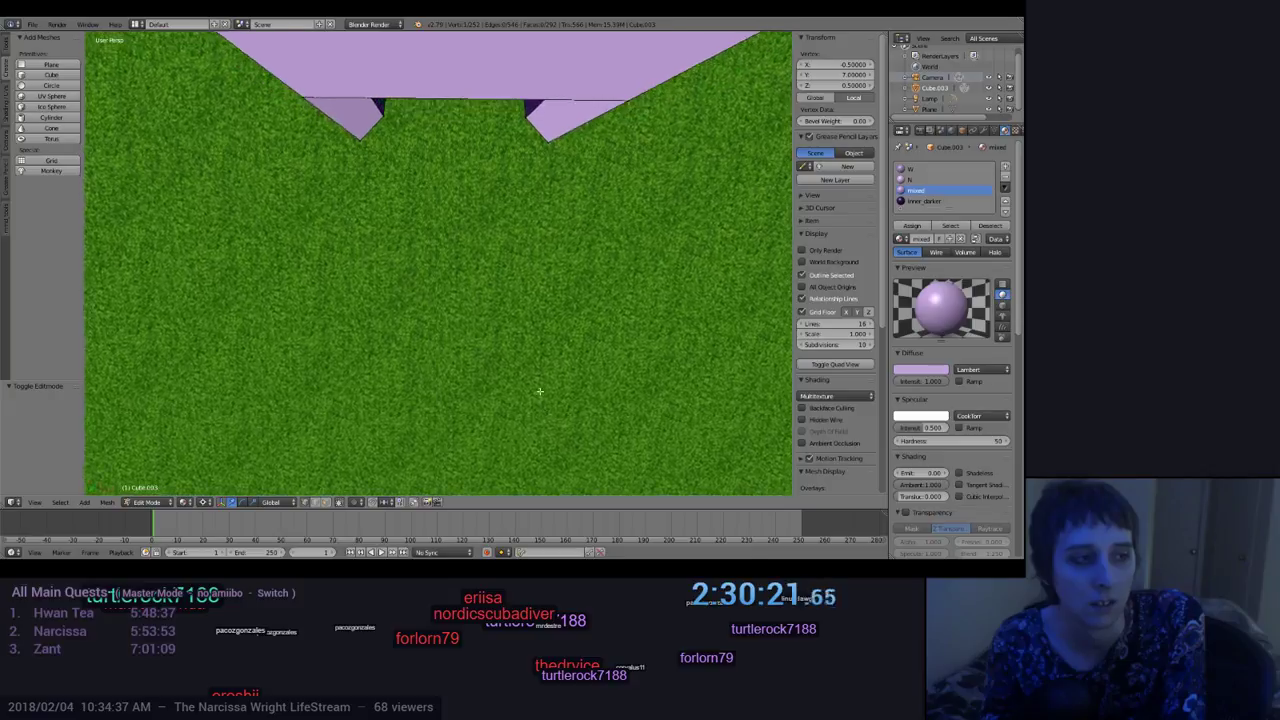
middle_click_drag(537, 346, 476, 114)
middle_click_drag(462, 249, 553, 281)
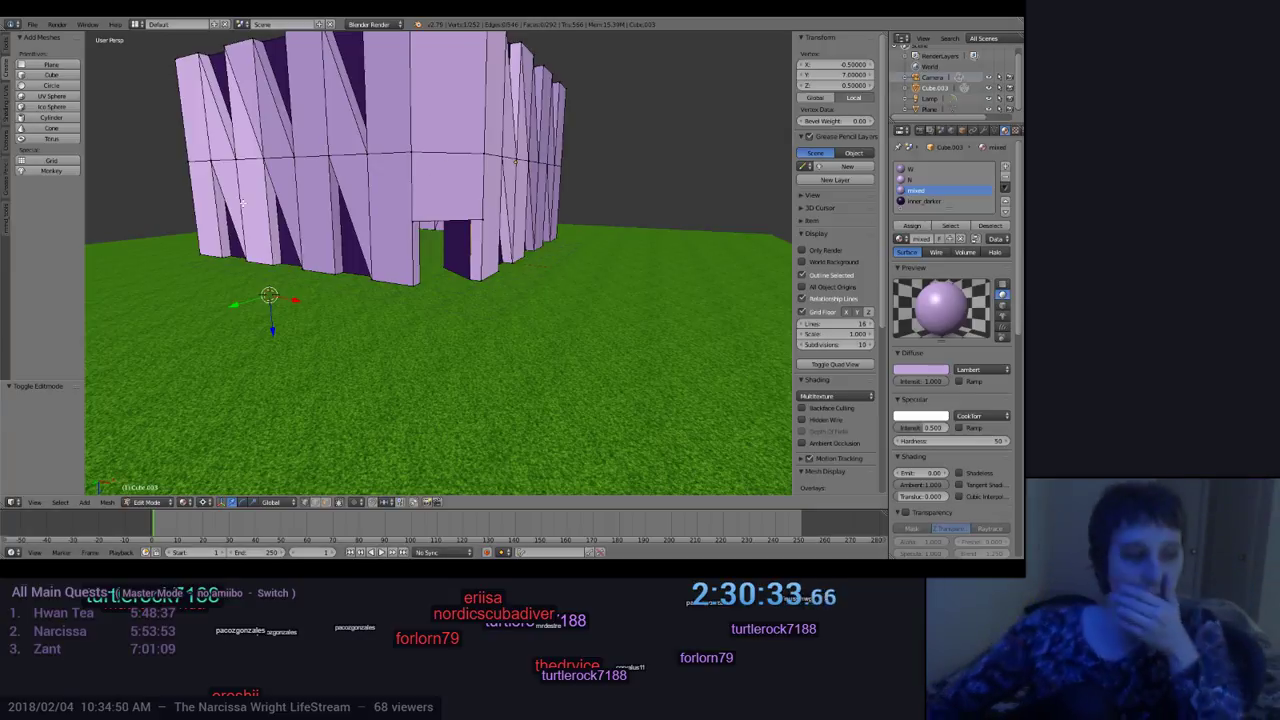
left_click(327, 504)
right_click(455, 153)
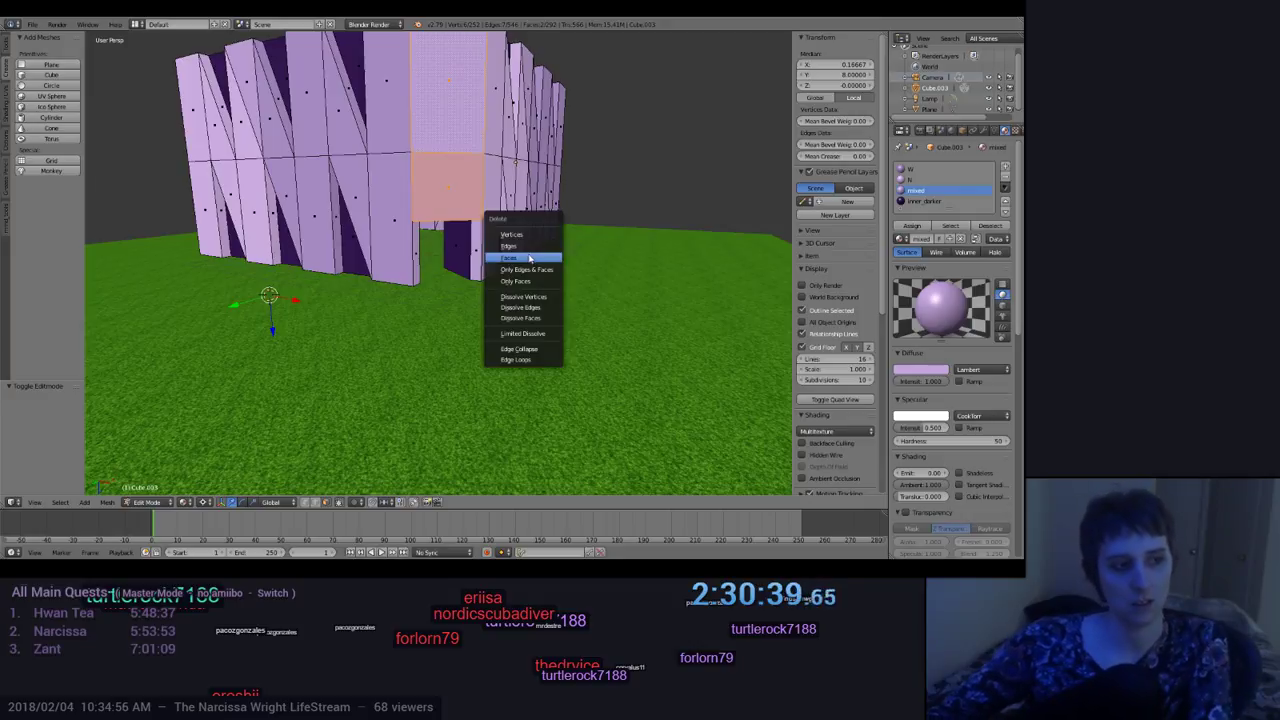
left_click(530, 259)
Step: Examine the opened corner above the doorway and the inner walls behind it from several angles
middle_click_drag(530, 259, 456, 423)
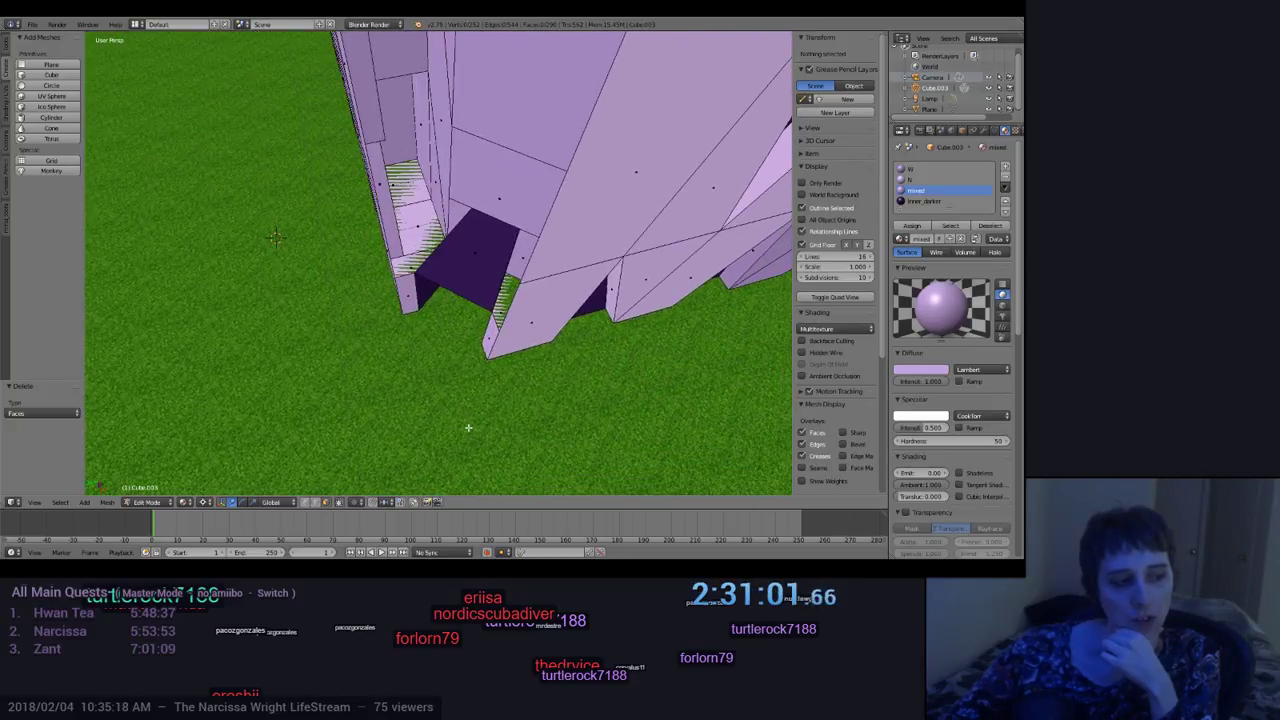
middle_click_drag(472, 425, 515, 357)
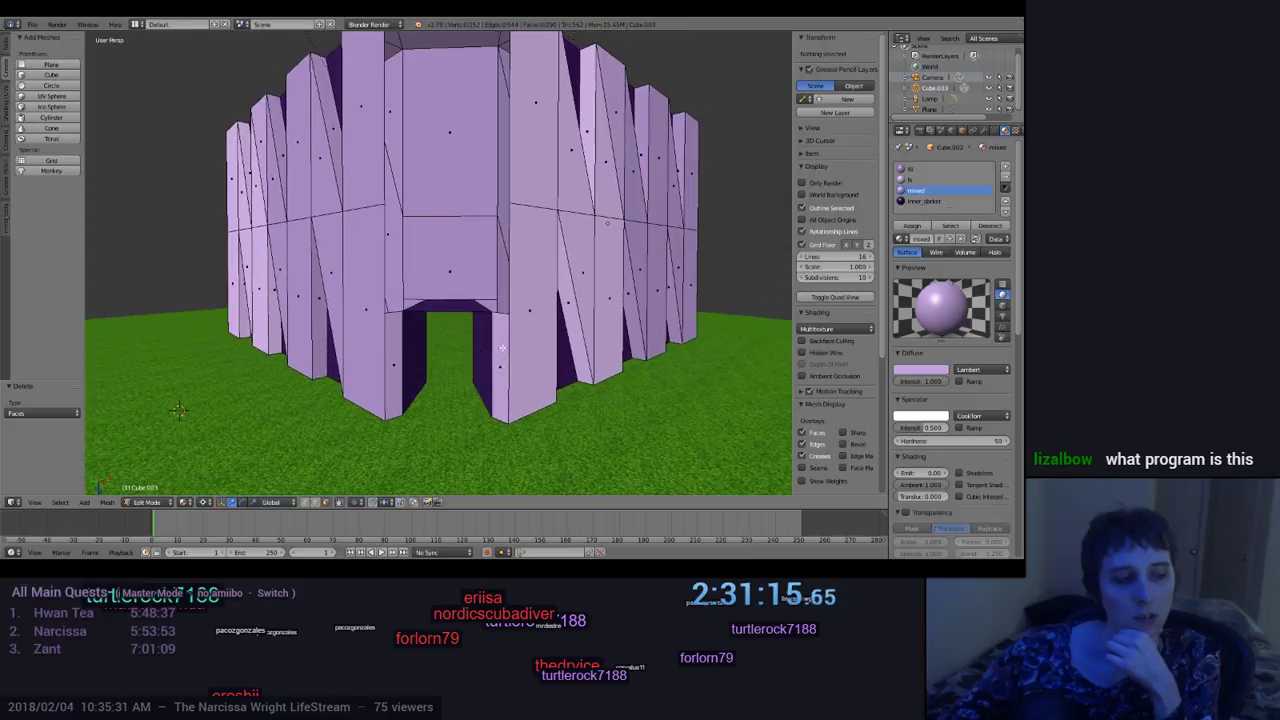
mouse_move(495, 345)
middle_mouse_down()
mouse_move(506, 360)
mouse_move(443, 363)
mouse_move(470, 368)
mouse_move(508, 333)
mouse_move(503, 300)
mouse_move(500, 354)
middle_mouse_up()
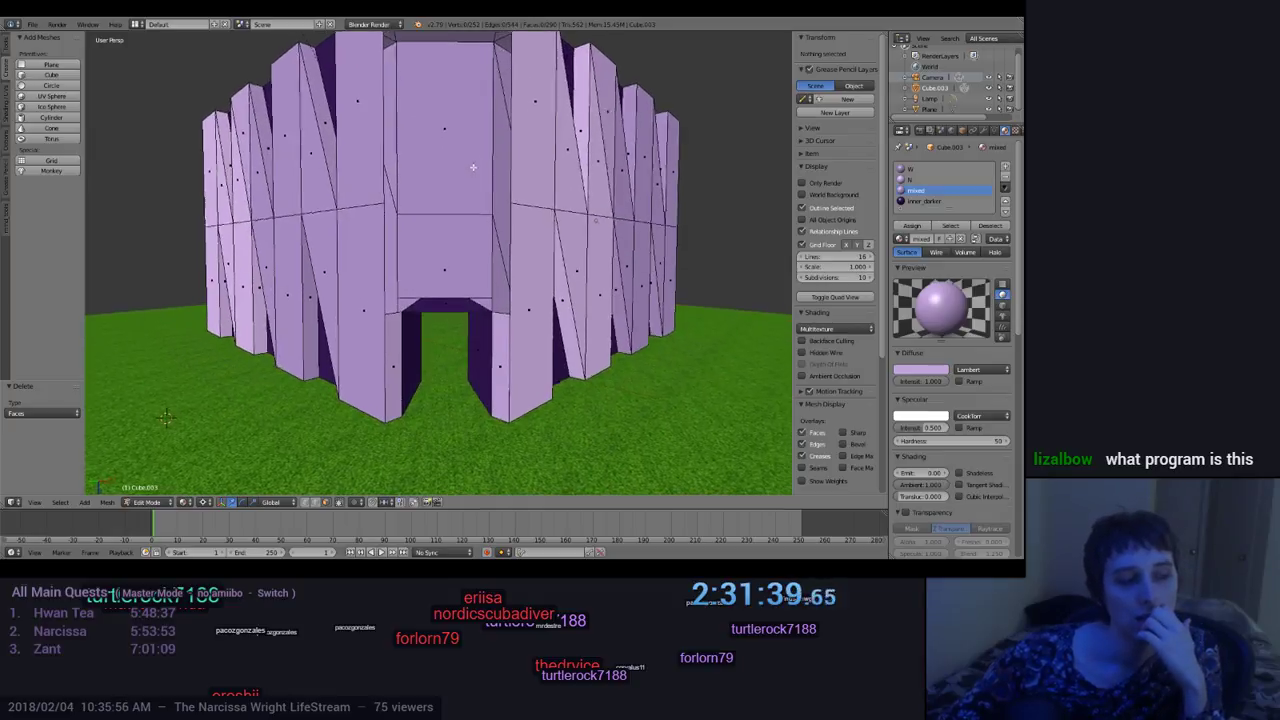
middle_click_drag(473, 167, 474, 157)
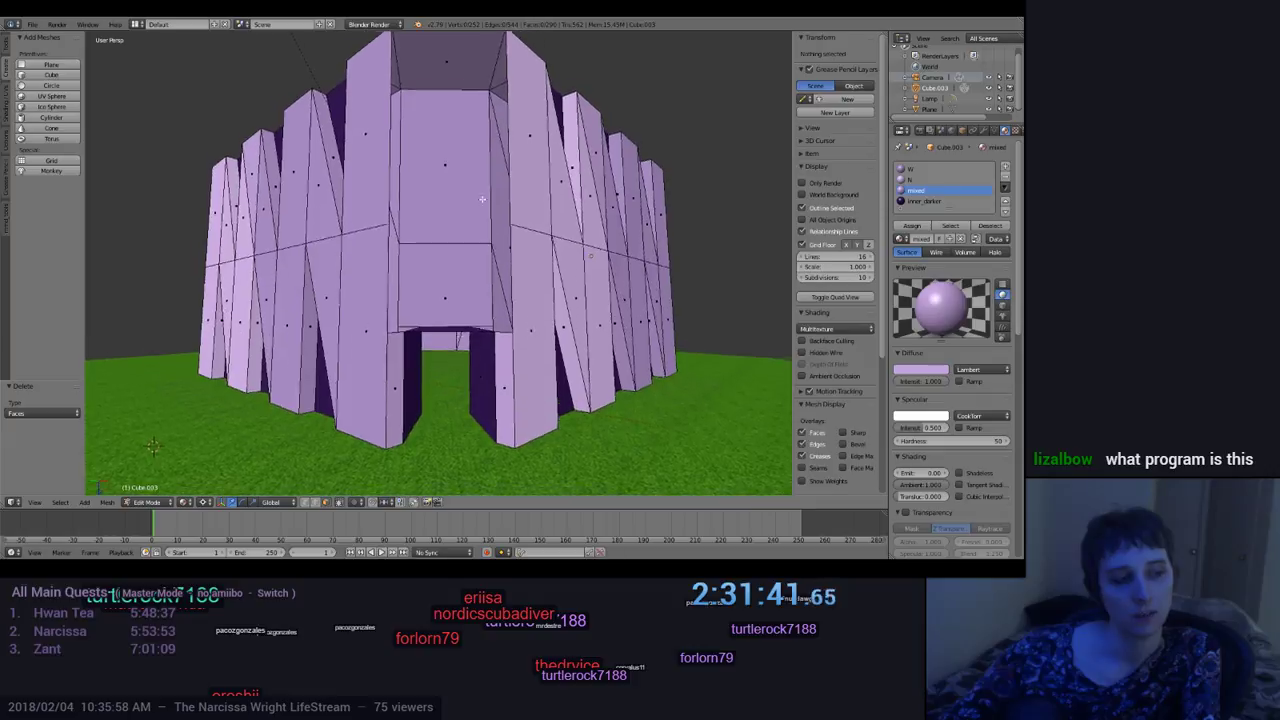
Step: Select the narrow front face of the left doorway pillar to check its assigned material, and clear the selection
middle_click_drag(487, 270, 561, 398)
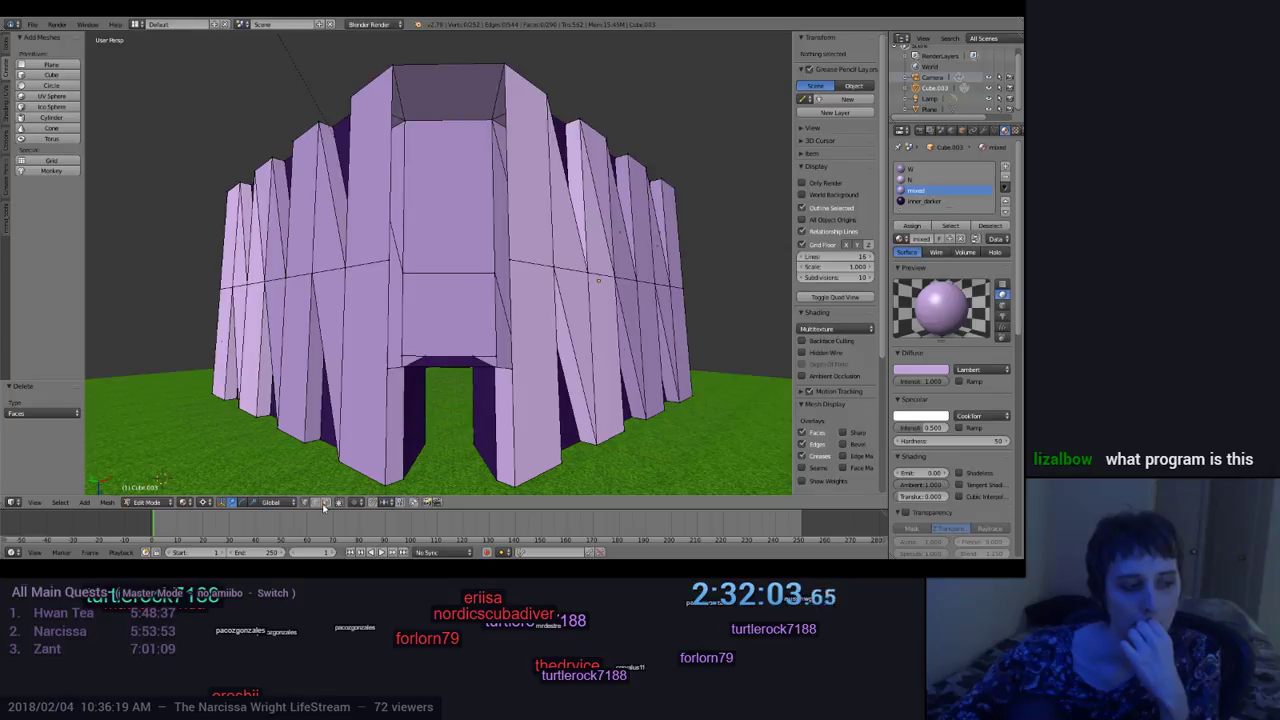
right_click(396, 423)
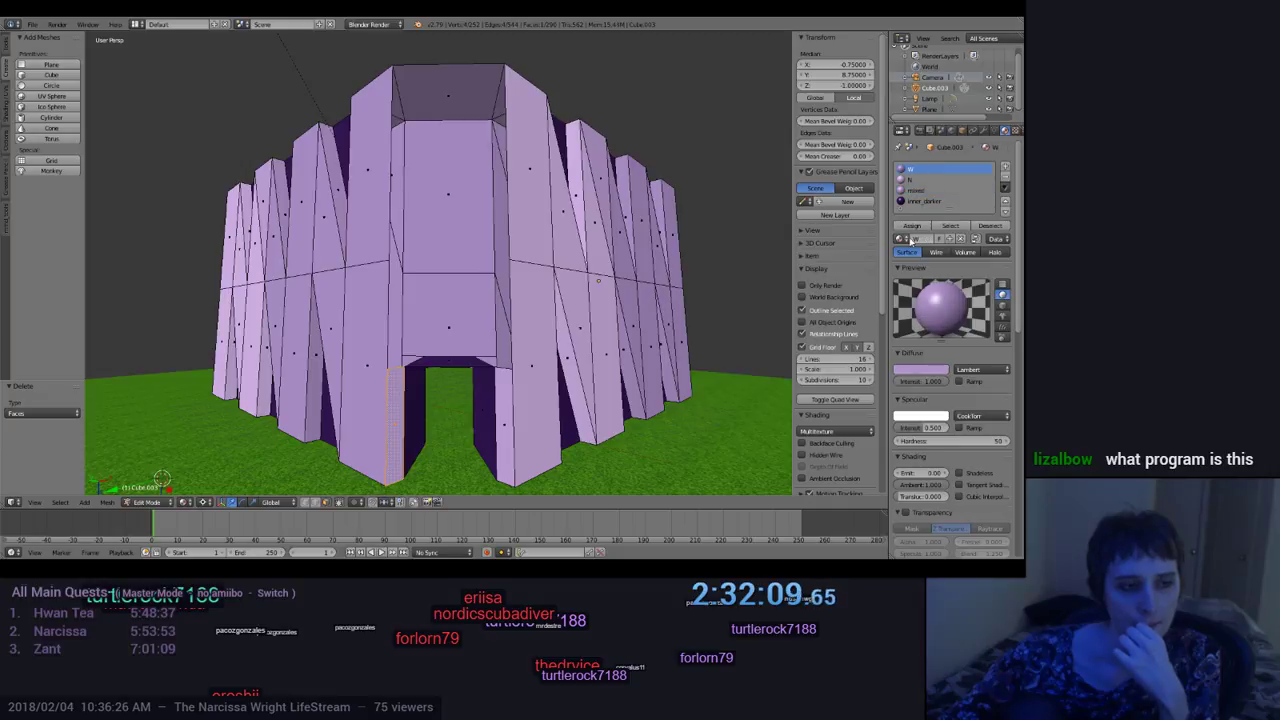
key("a")
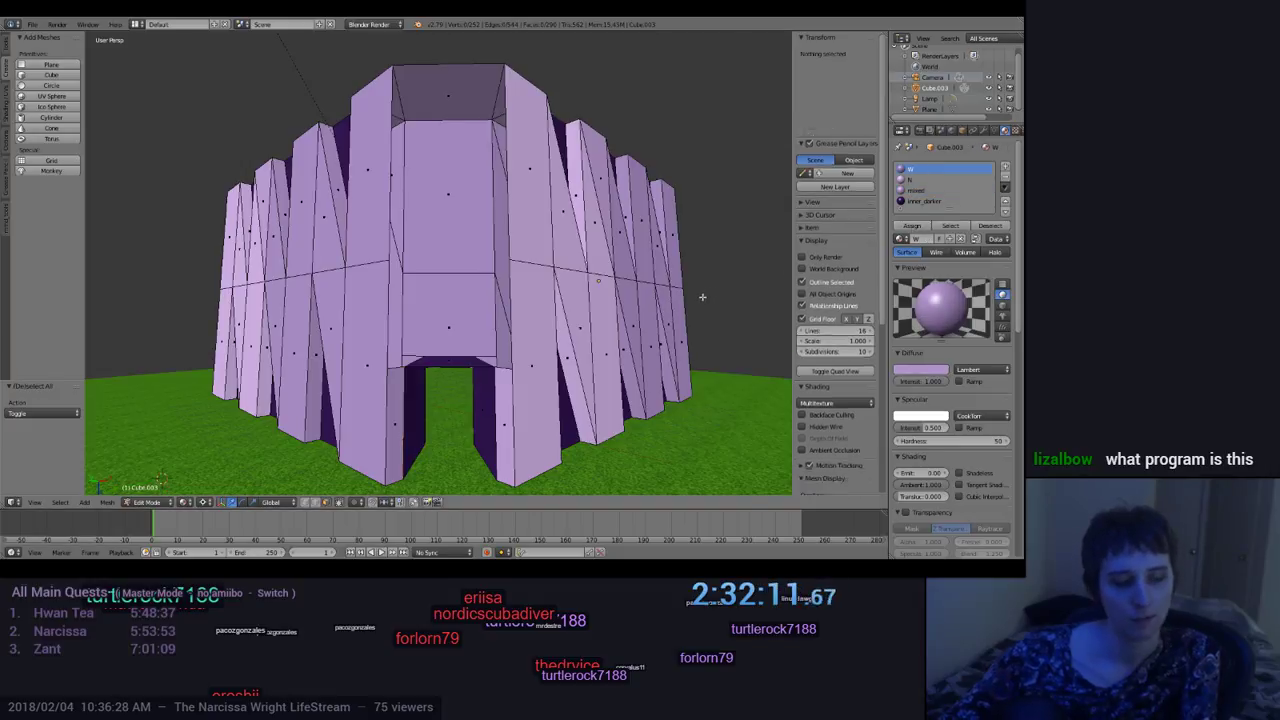
Step: Examine the corner doorway, its dark inner faces and the recessed wall above it from several angles and distances
mouse_move(609, 367)
middle_mouse_down()
mouse_move(582, 399)
mouse_move(590, 366)
mouse_move(628, 396)
mouse_move(605, 371)
middle_mouse_up()
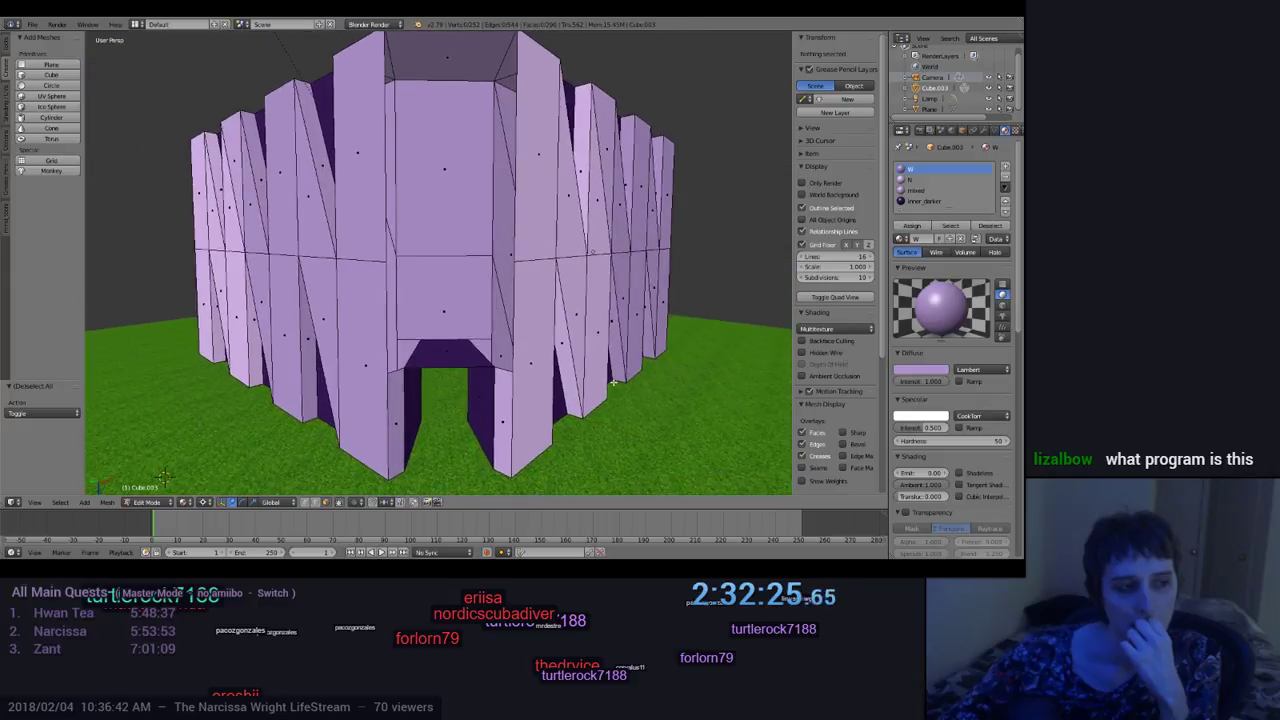
middle_click_drag(609, 370, 113, 391)
scroll(360, 379, "up", 5)
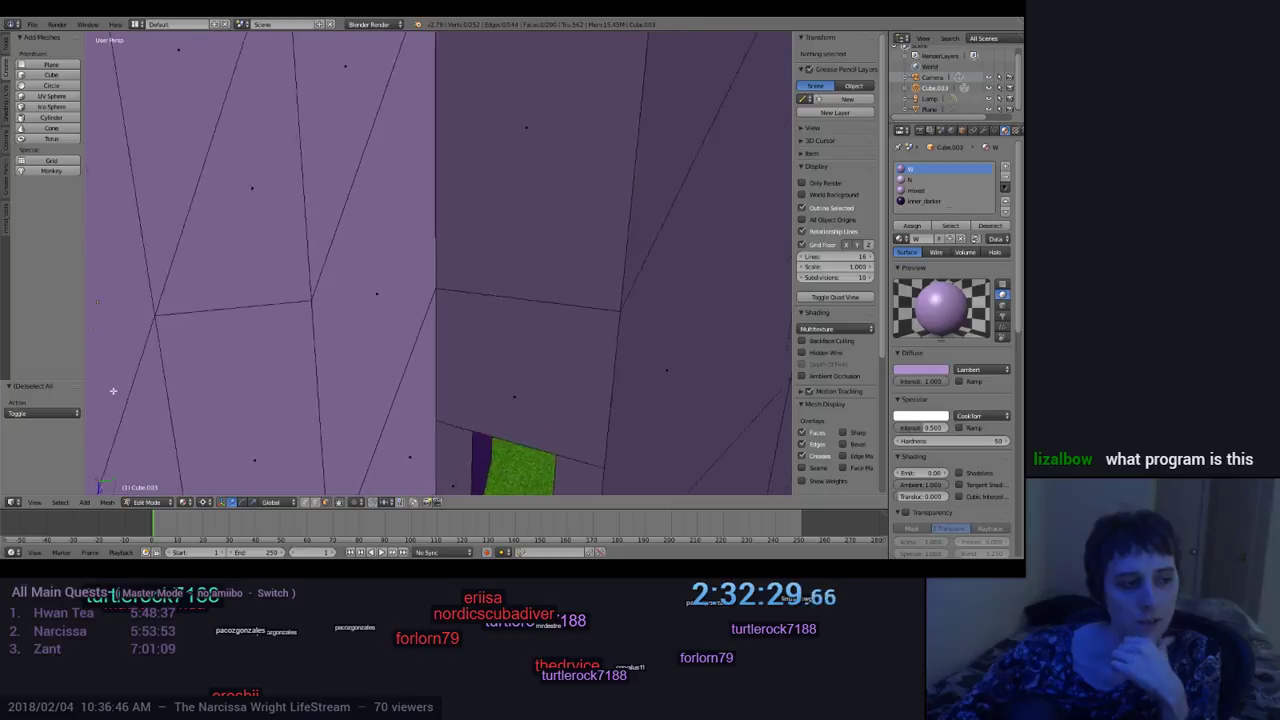
middle_click_drag(121, 344, 616, 345)
scroll(726, 323, "down", 5)
scroll(612, 354, "up", 3)
scroll(605, 350, "down", 3)
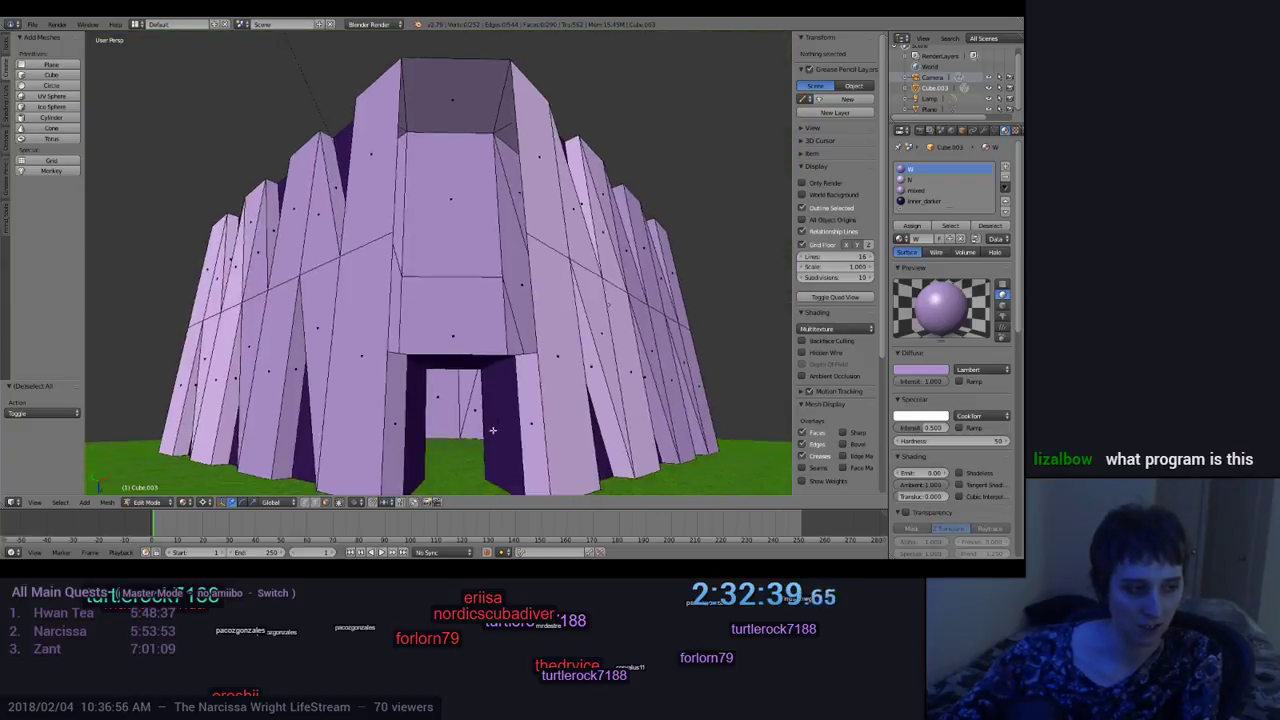
middle_click_drag(491, 429, 493, 461)
scroll(500, 309, "up", 8)
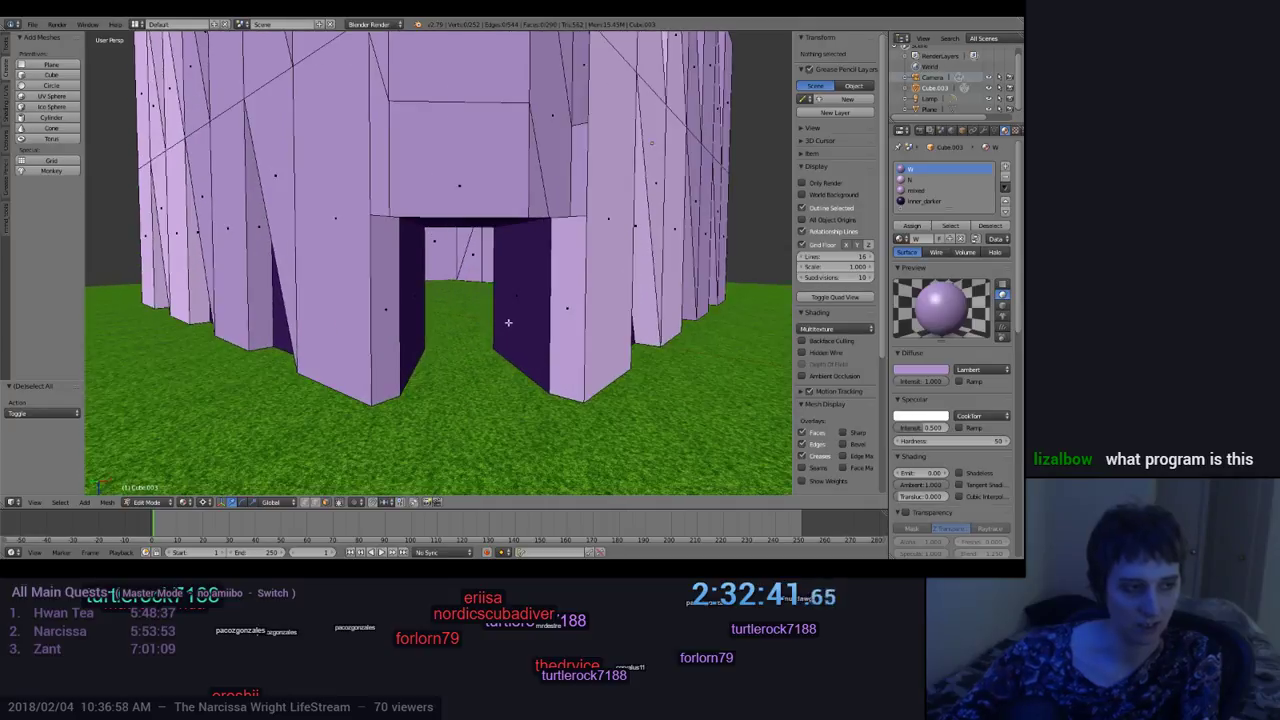
middle_click_drag(503, 332, 388, 223)
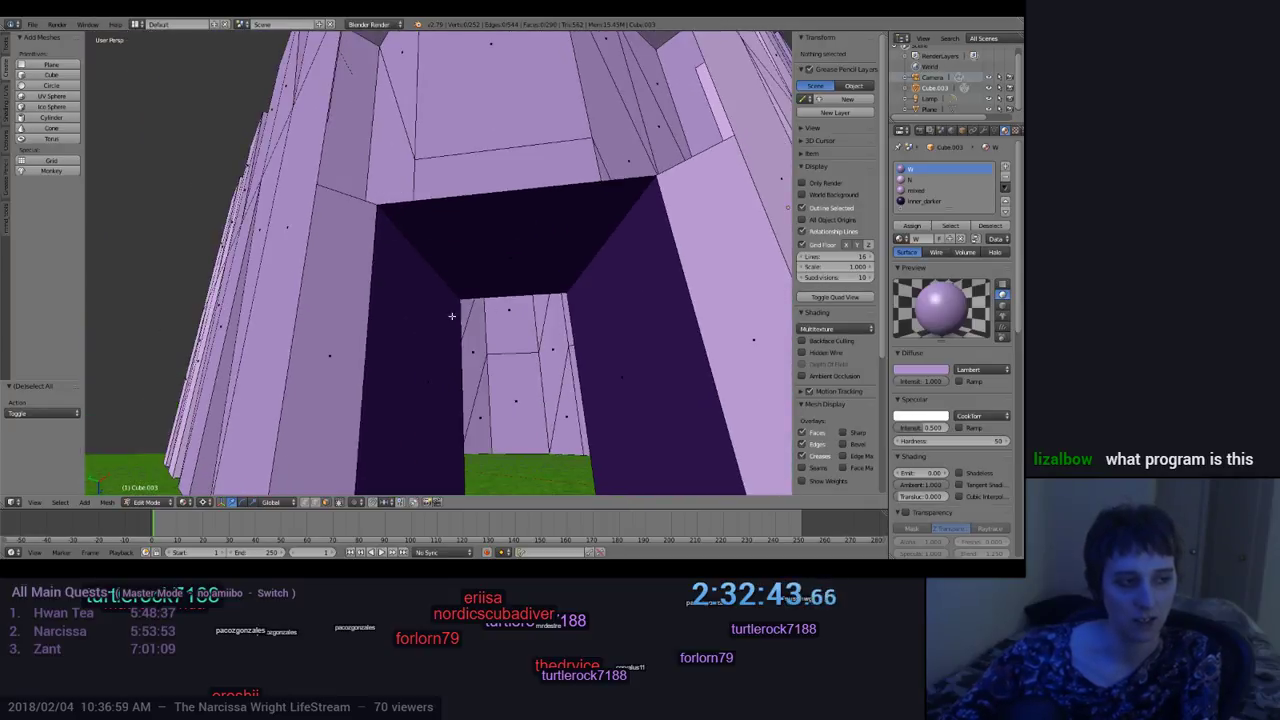
middle_click_drag(451, 316, 531, 409)
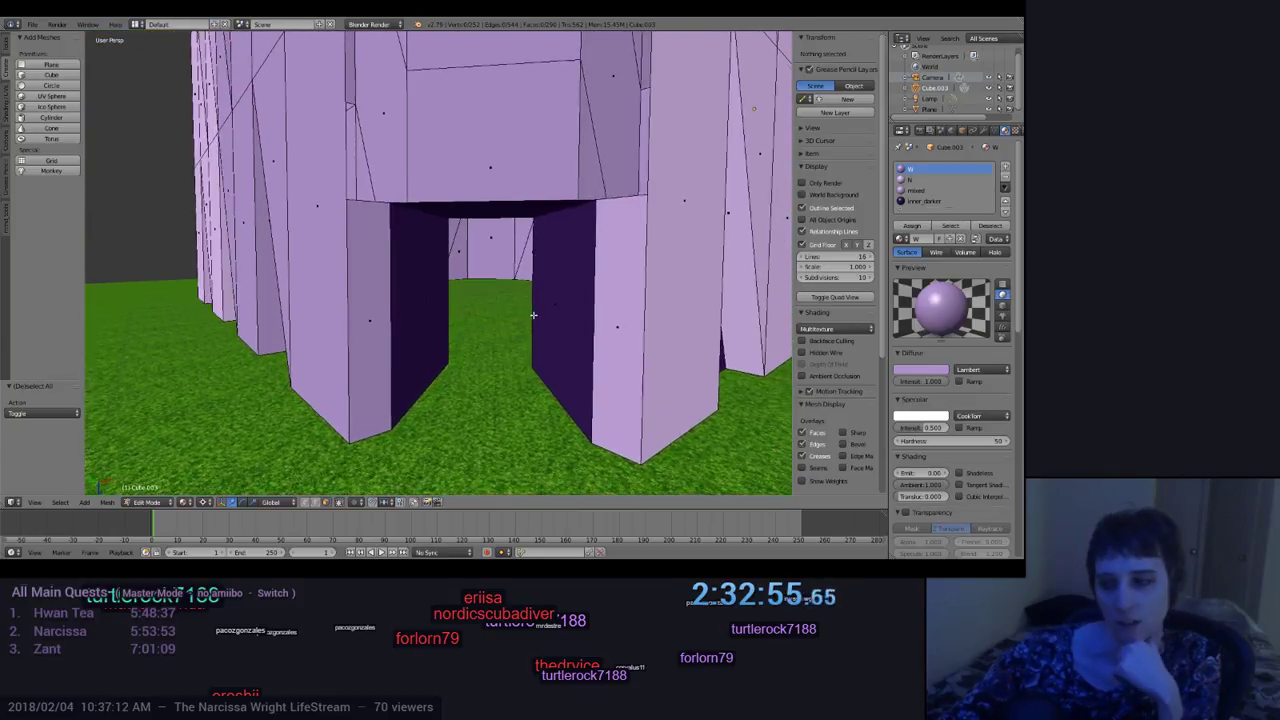
scroll(535, 318, "down", 3)
middle_click_drag(535, 325, 268, 418)
middle_click_drag(527, 366, 632, 360)
scroll(624, 387, "up", 2)
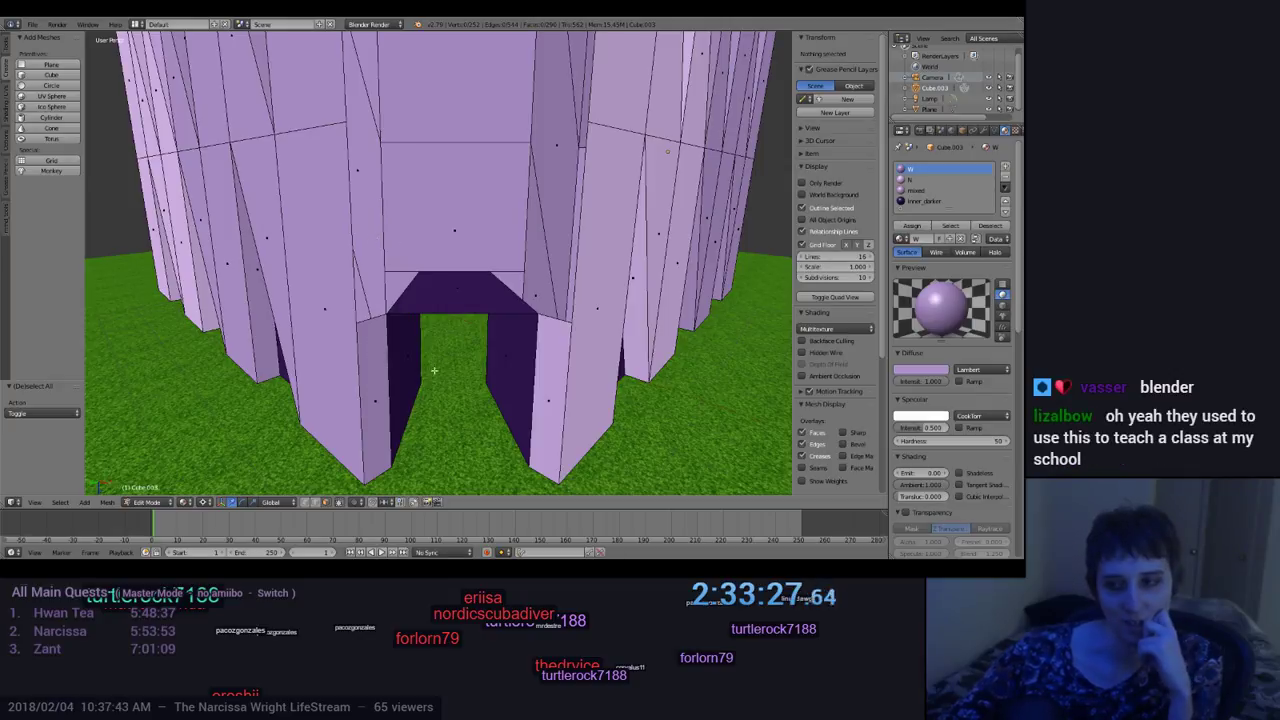
middle_click_drag(496, 302, 610, 100)
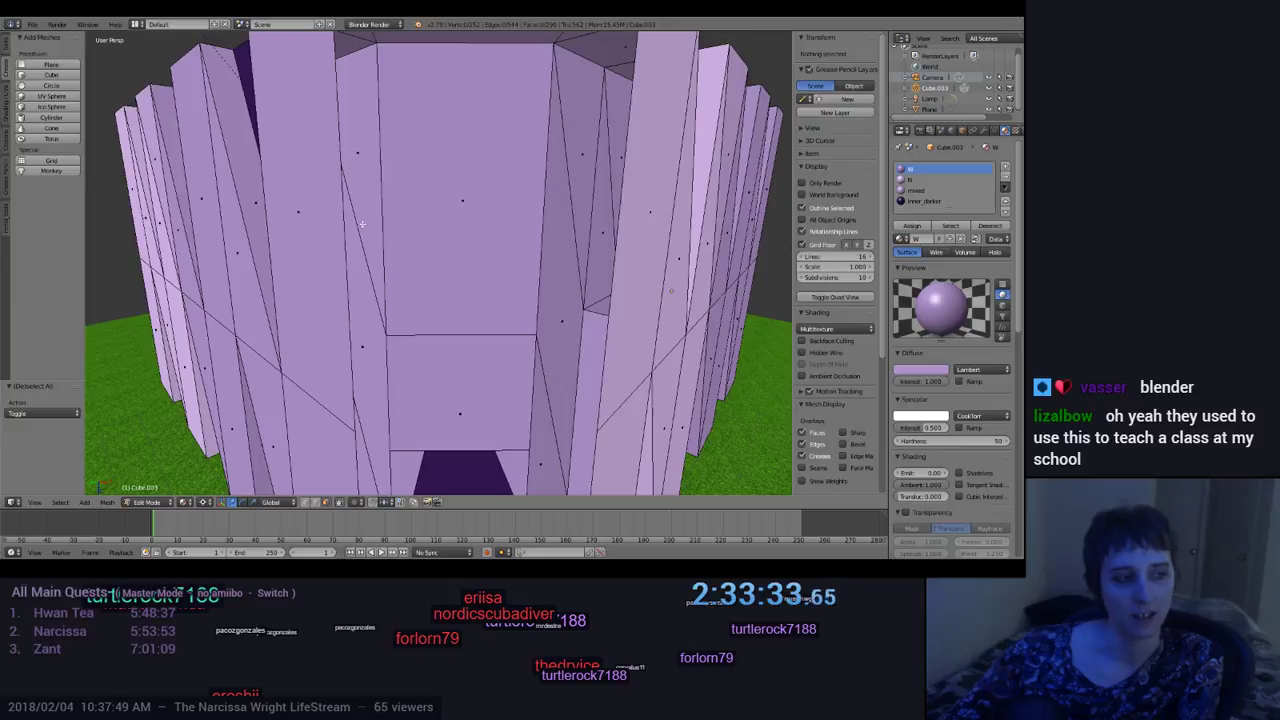
middle_click_drag(418, 320, 432, 327)
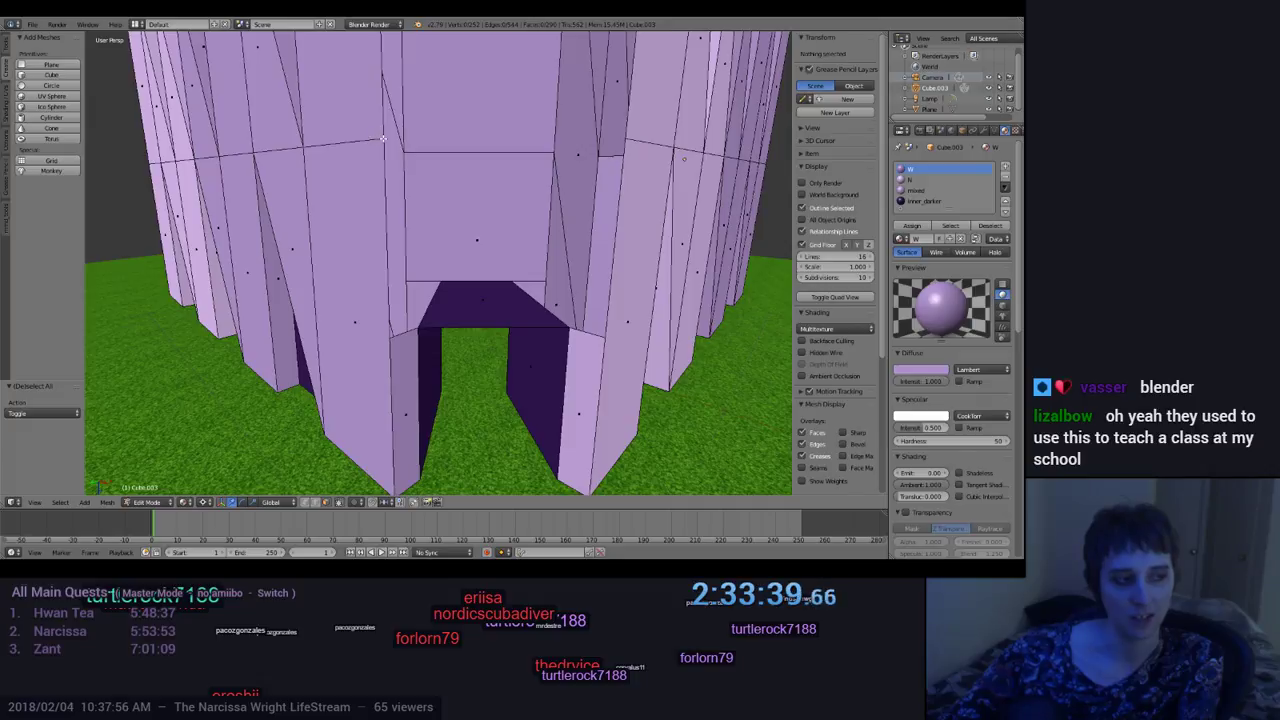
middle_click_drag(428, 152, 470, 177)
mouse_move(483, 290)
middle_mouse_down()
mouse_move(472, 300)
mouse_move(466, 283)
middle_mouse_up()
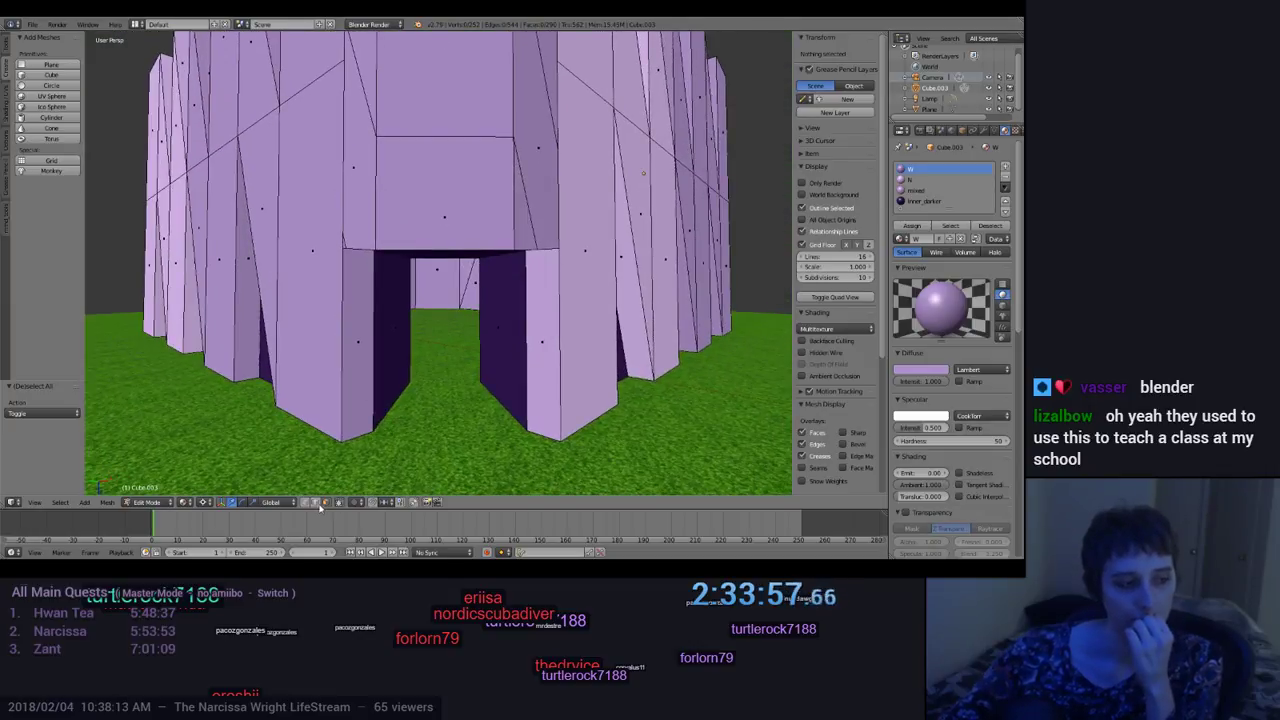
Step: In edge selection, select the top edge of the left doorway pillar's narrow front face and bring up the mesh editing tools
right_click(362, 250)
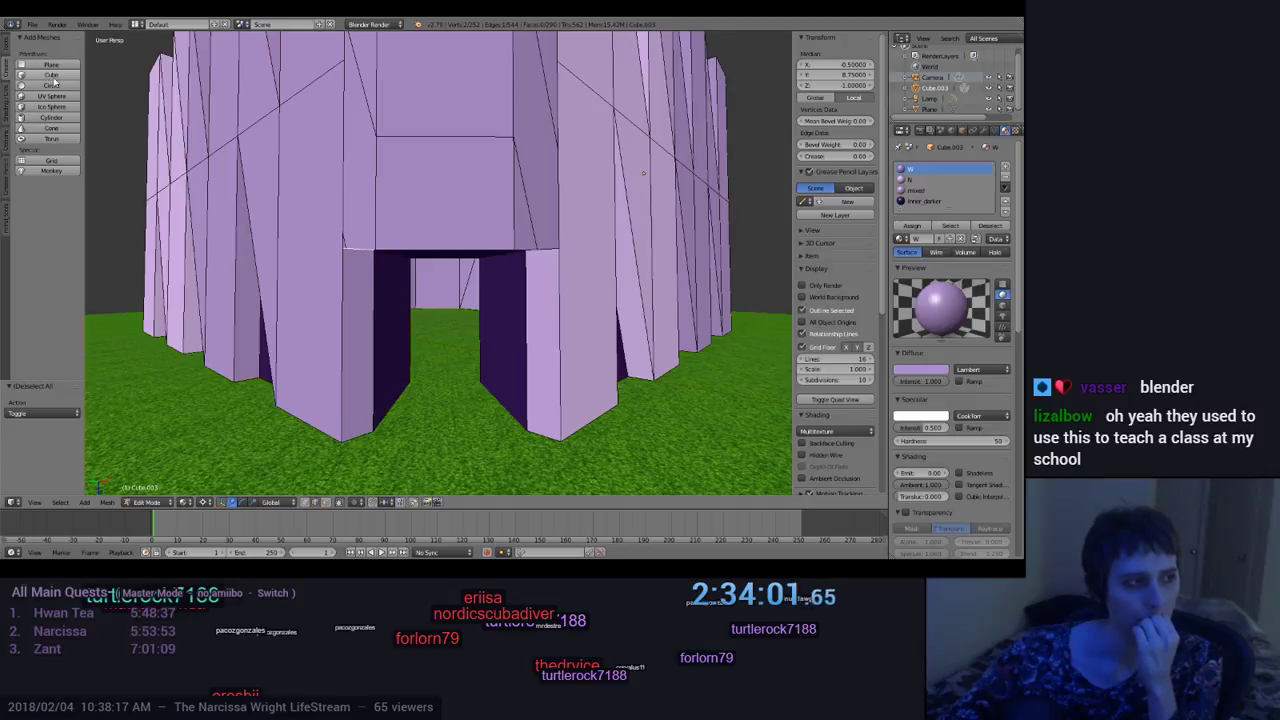
left_click(7, 53)
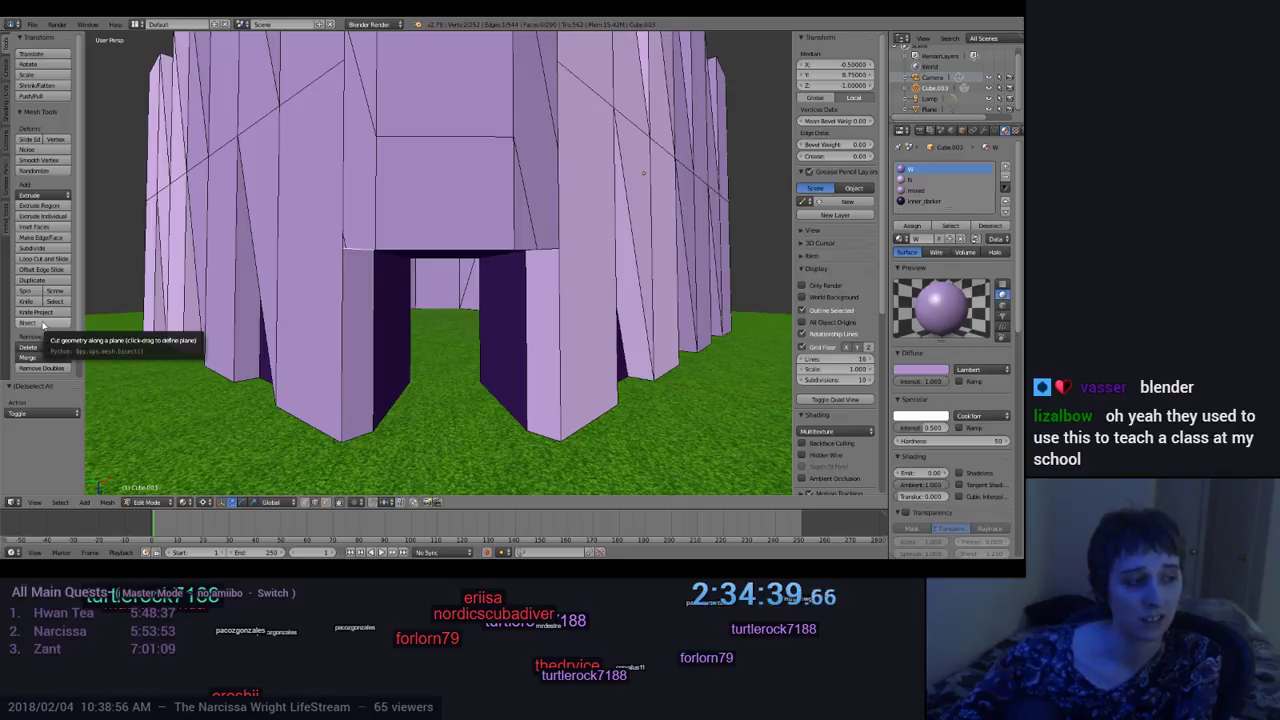
scroll(48, 332, "down", 2)
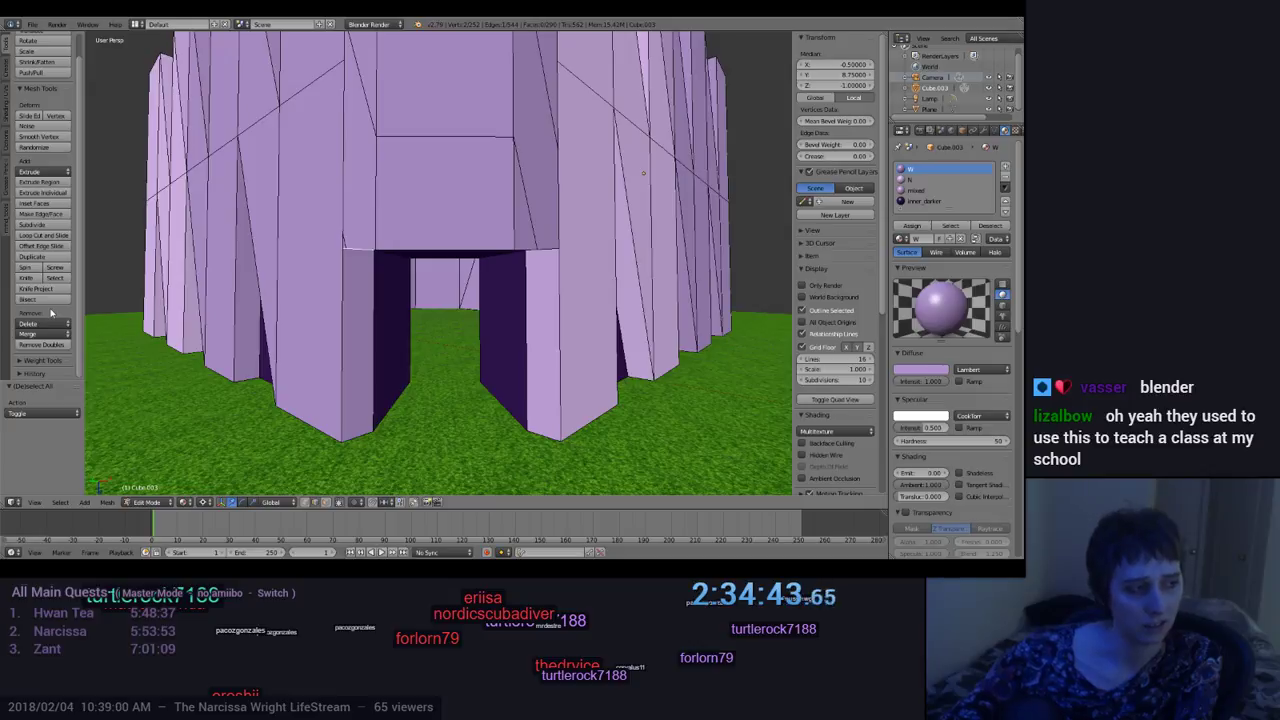
scroll(51, 313, "up", 2)
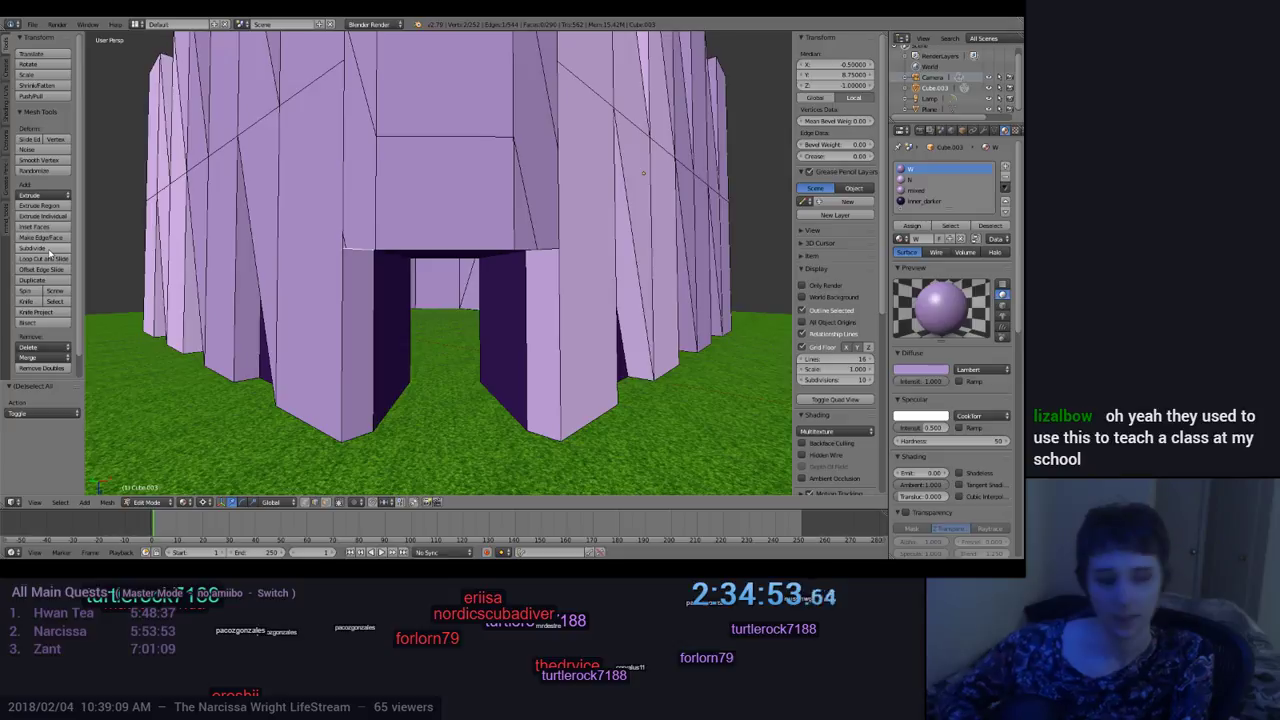
mouse_move(434, 143)
middle_mouse_down()
mouse_move(440, 210)
mouse_move(443, 165)
middle_mouse_up()
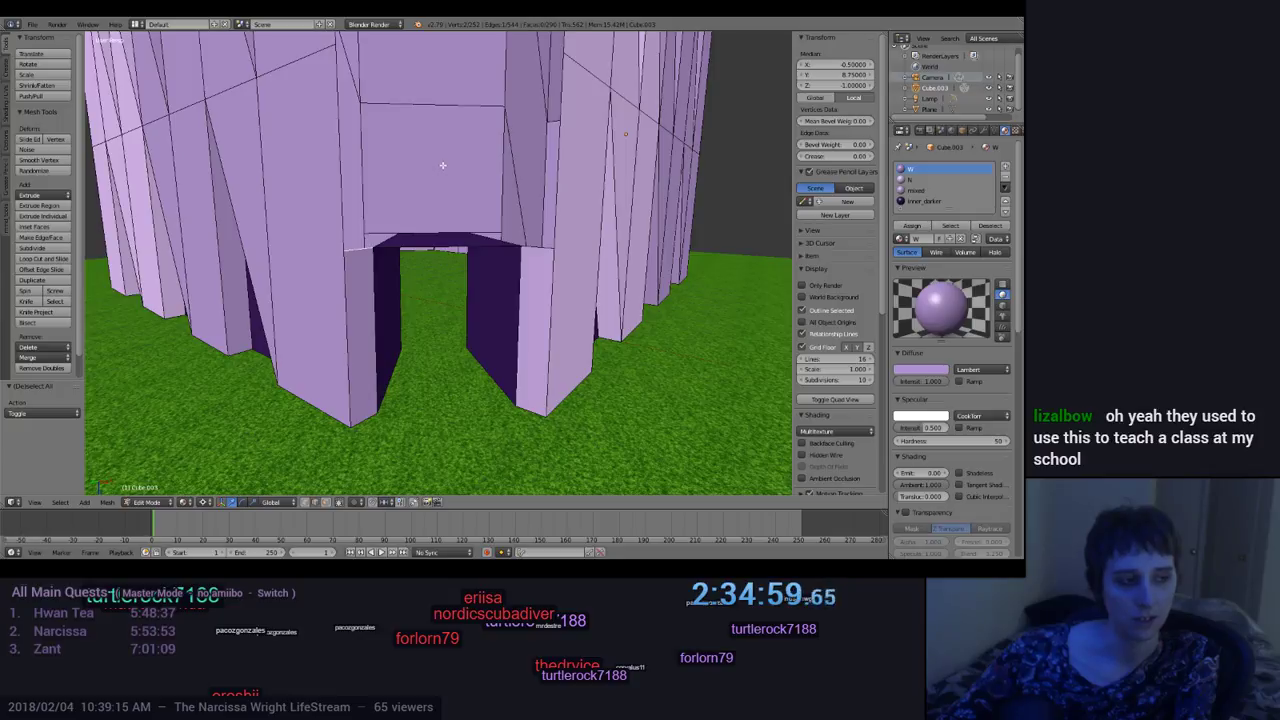
scroll(446, 170, "down", 5)
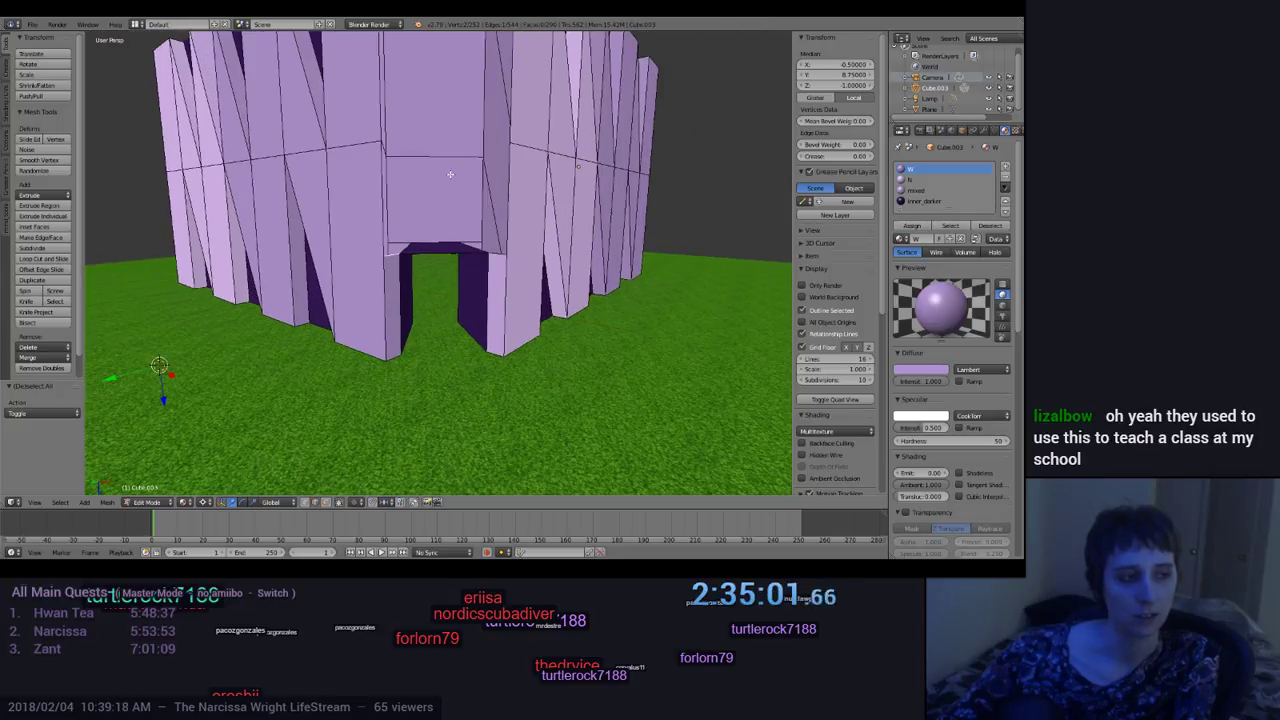
mouse_move(449, 141)
middle_mouse_down()
mouse_move(430, 236)
mouse_move(439, 215)
mouse_move(444, 231)
mouse_move(446, 109)
mouse_move(448, 138)
mouse_move(551, 143)
mouse_move(508, 167)
mouse_move(380, 155)
mouse_move(447, 156)
mouse_move(434, 149)
middle_mouse_up()
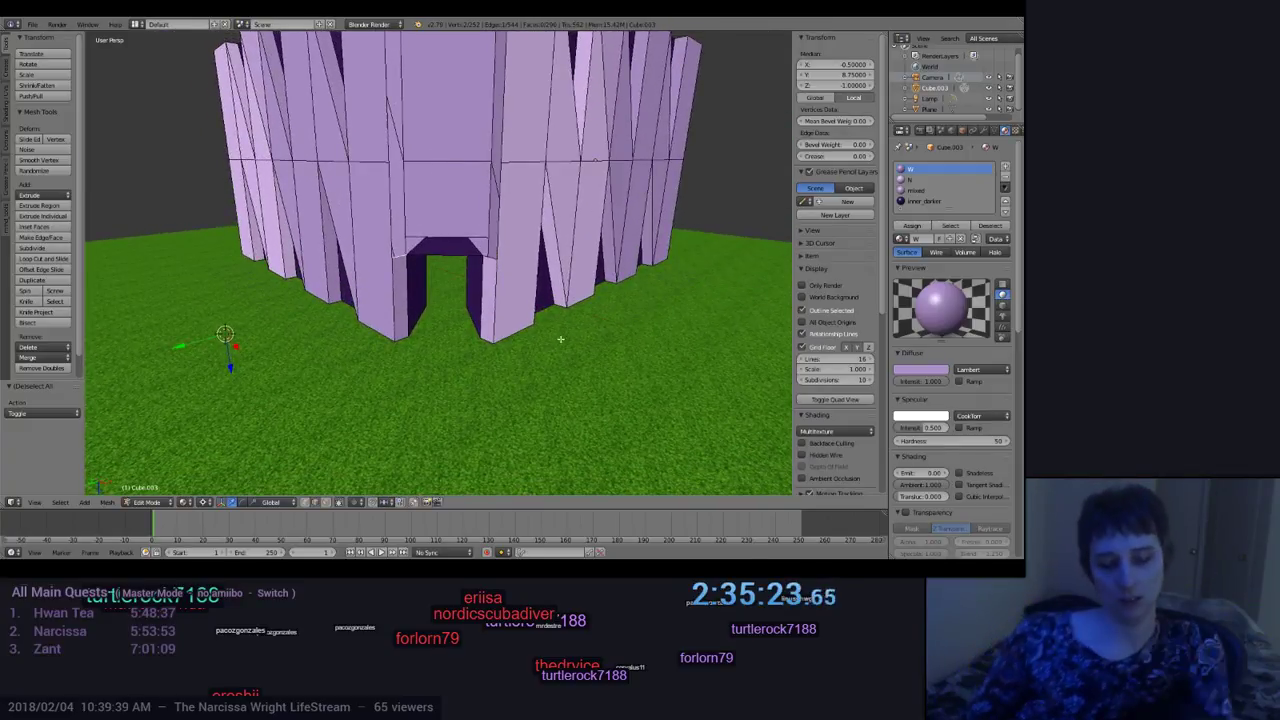
middle_click_drag(610, 240, 606, 206)
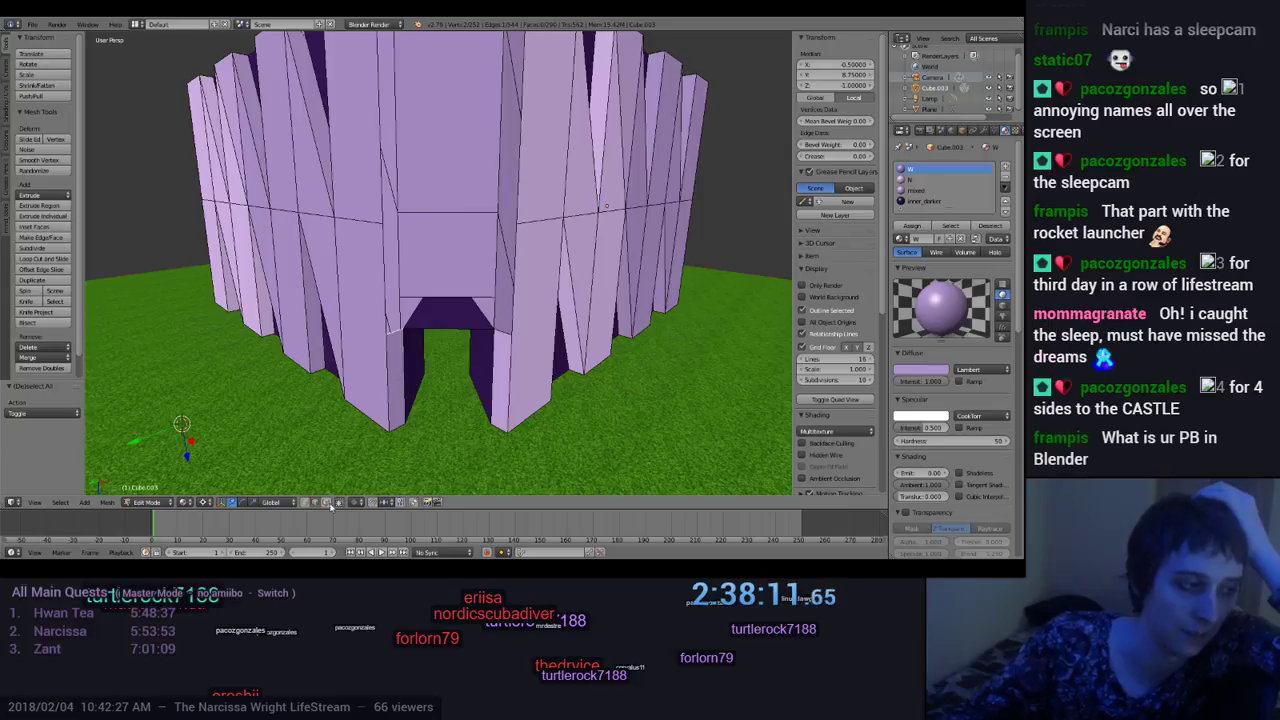
Step: Select the left doorway pillar's narrow front face and examine how it meets the recessed wall above from several angles
key("ctrl+z")
right_click(394, 365)
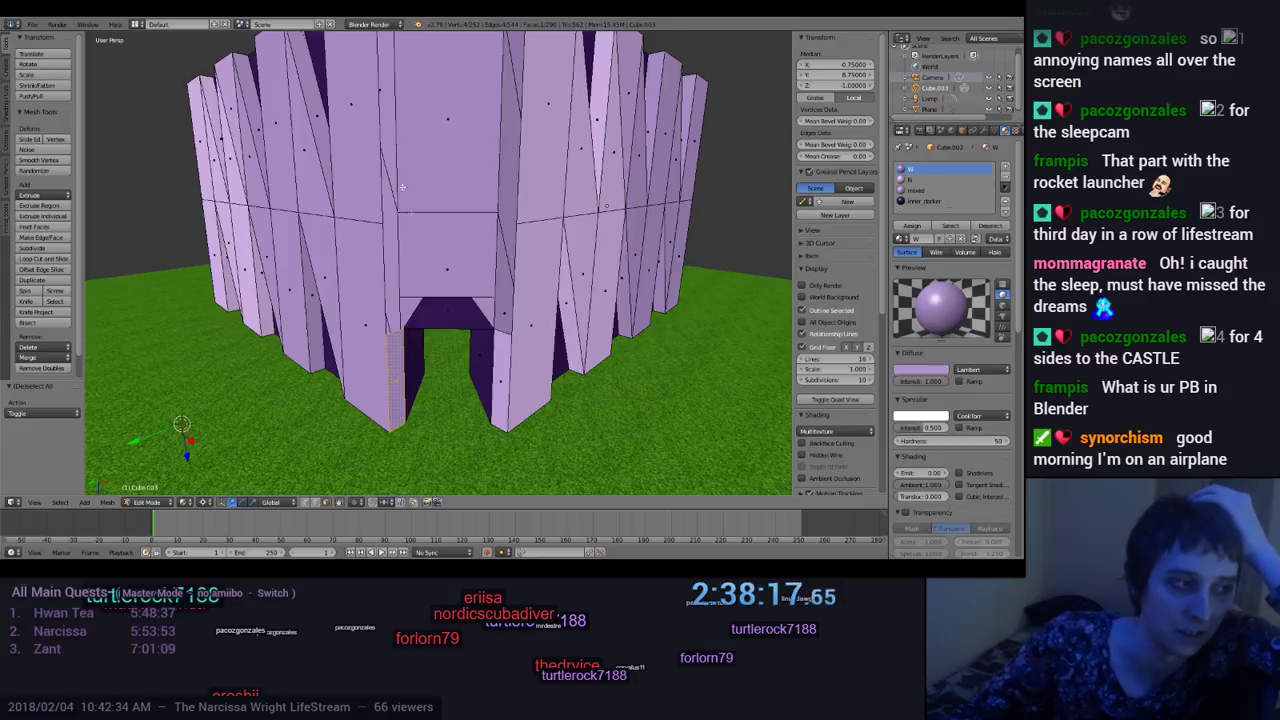
middle_click_drag(468, 178, 417, 124)
scroll(506, 175, "up", 3)
scroll(475, 189, "down", 3)
scroll(474, 188, "up", 3)
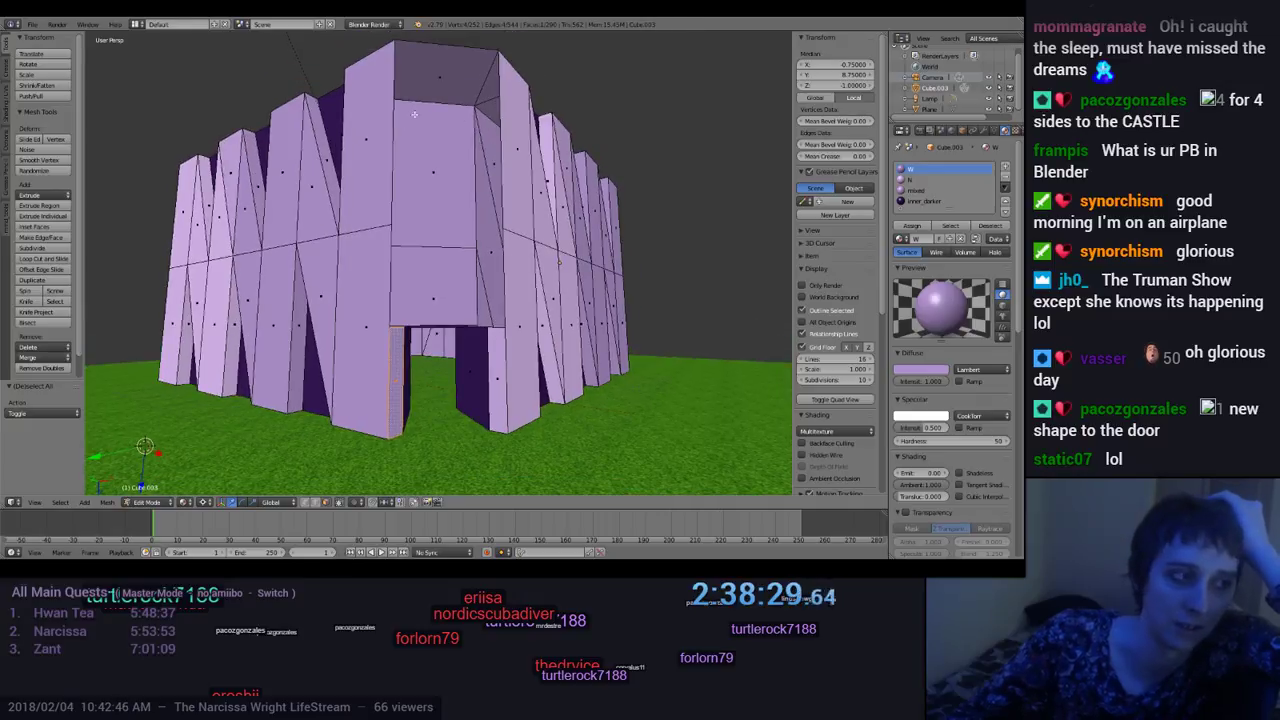
middle_click_drag(466, 241, 401, 365)
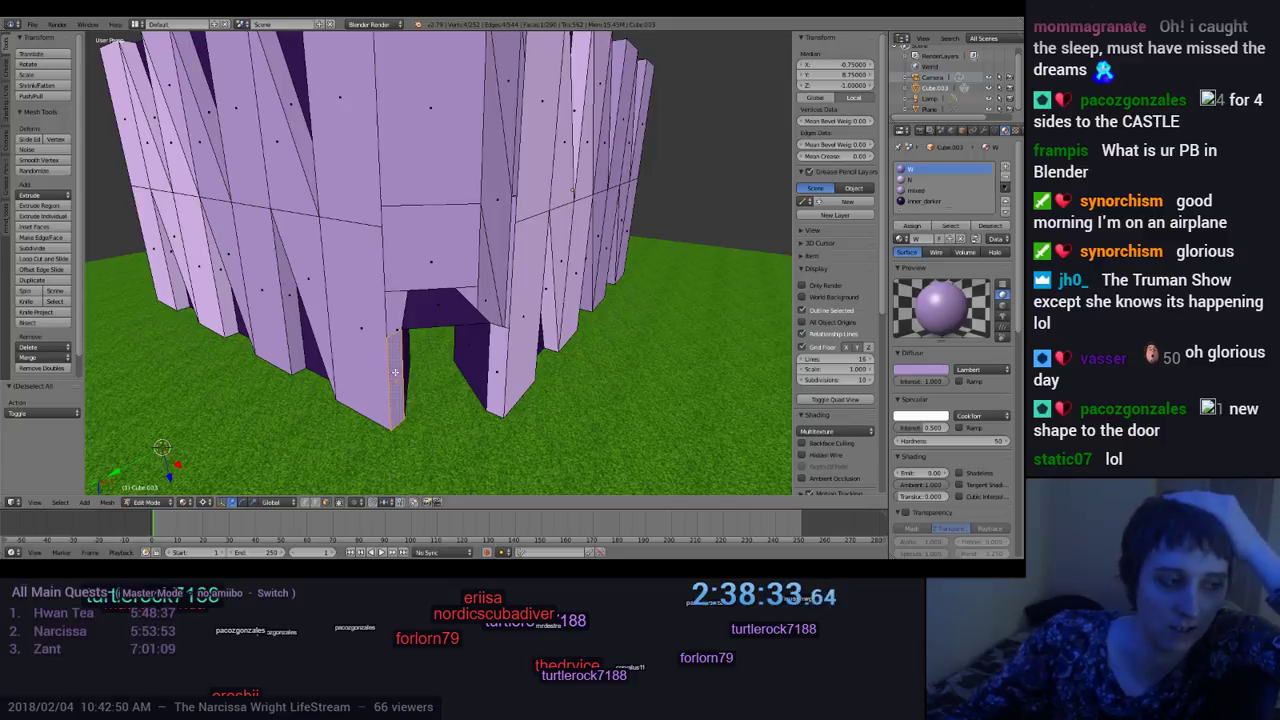
middle_click_drag(477, 302, 390, 325)
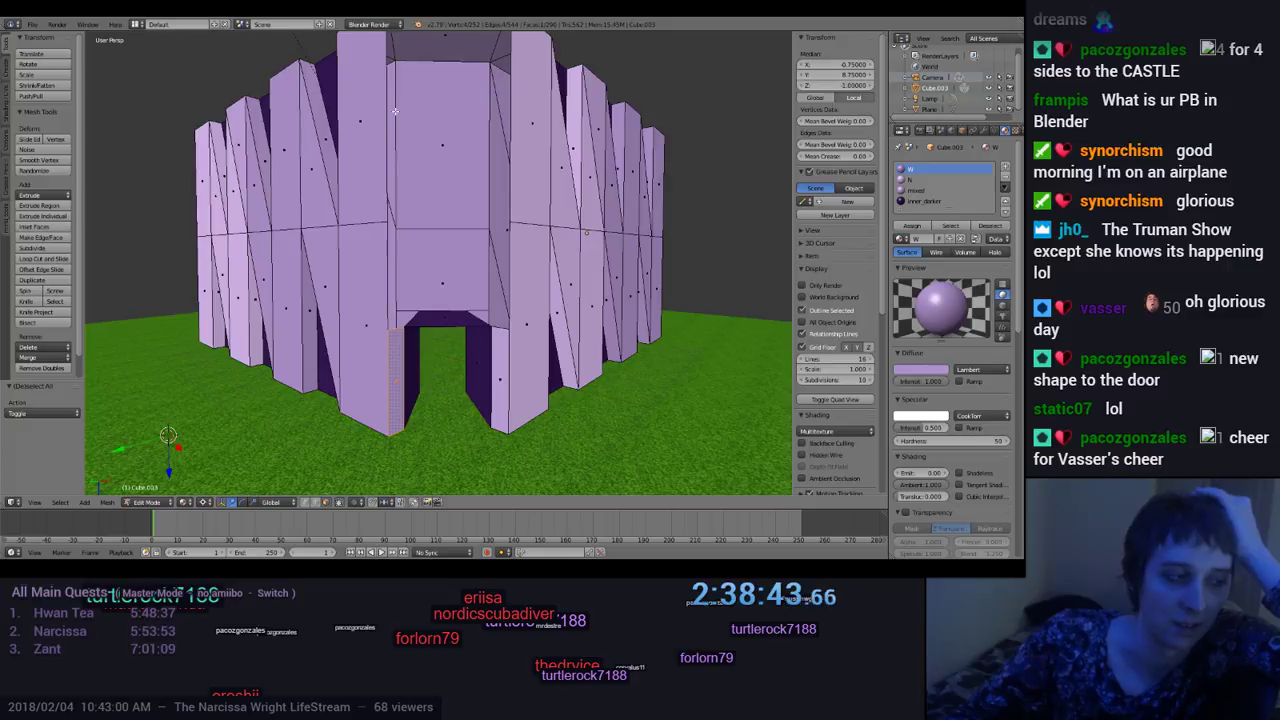
middle_click_drag(395, 112, 422, 147)
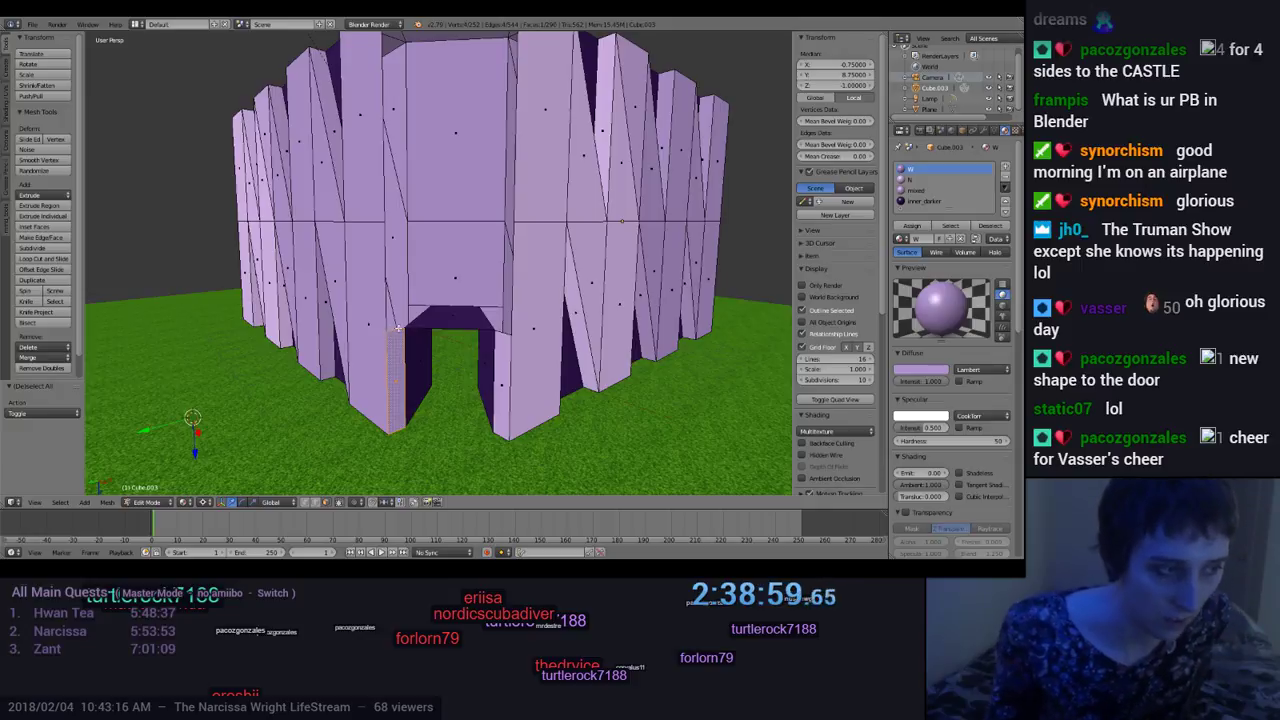
middle_click_drag(393, 340, 439, 317)
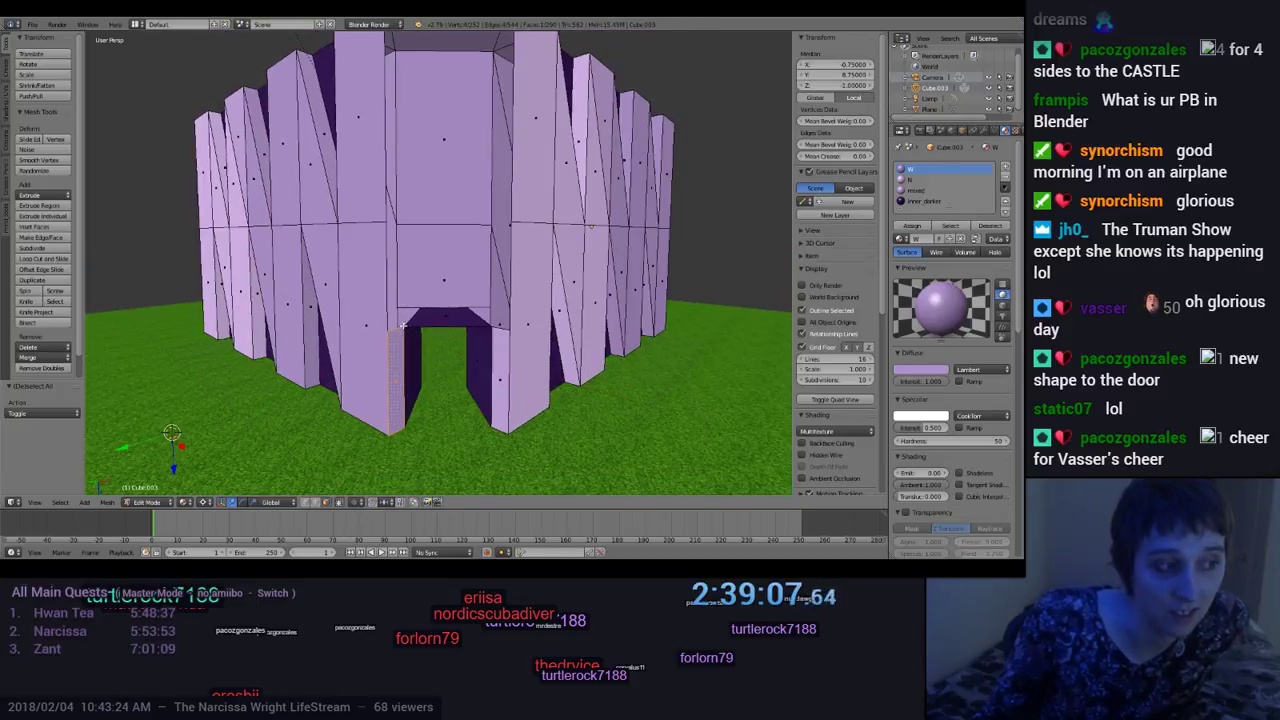
scroll(403, 325, "up", 5)
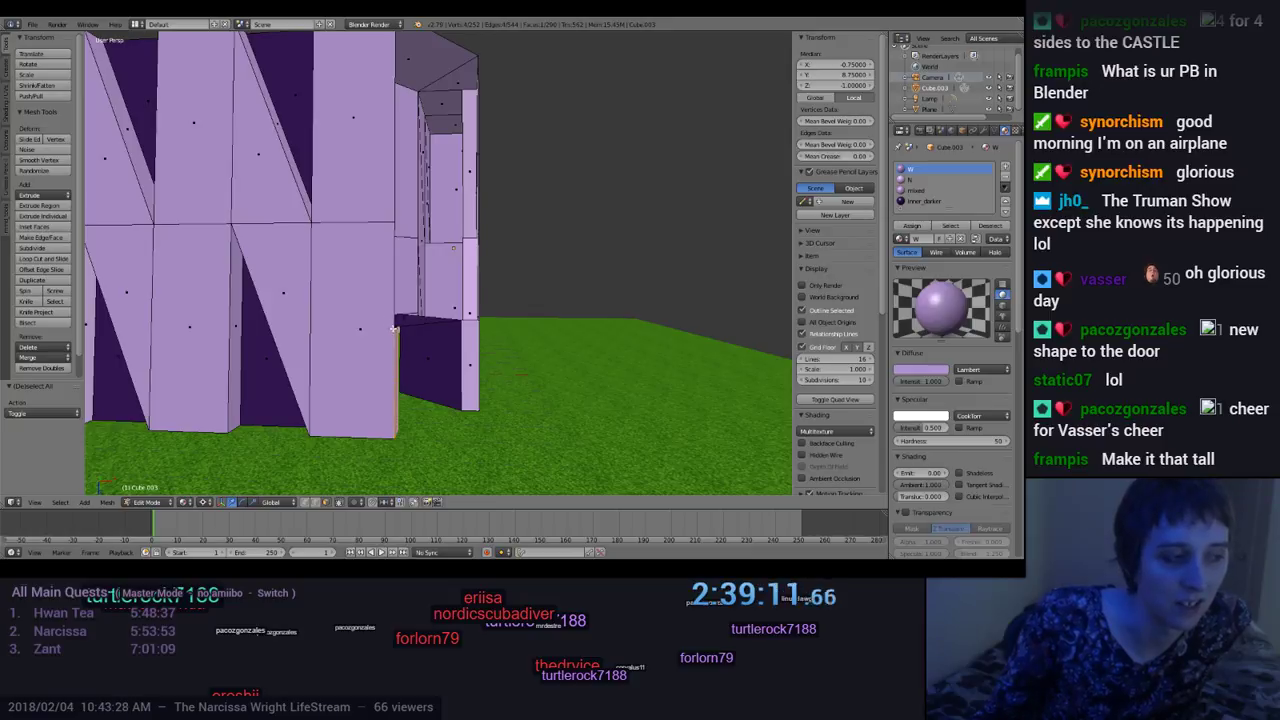
scroll(395, 328, "down", 5)
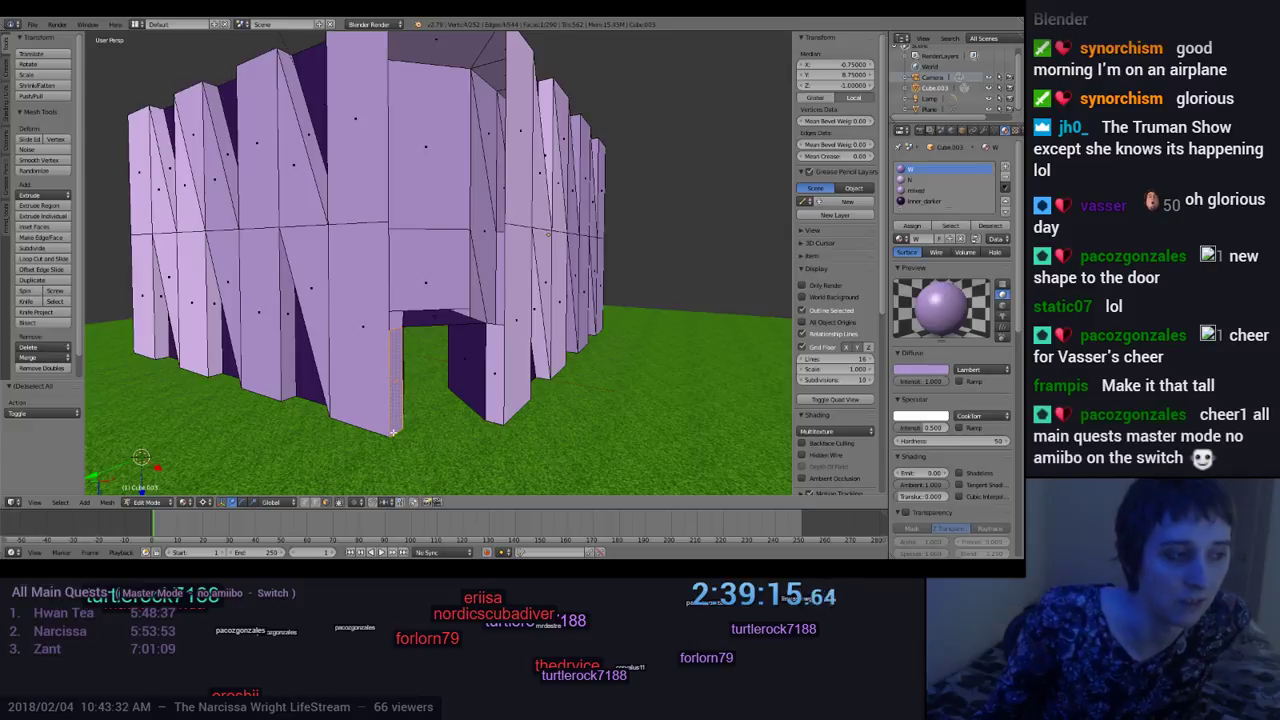
middle_click_drag(340, 425, 429, 275)
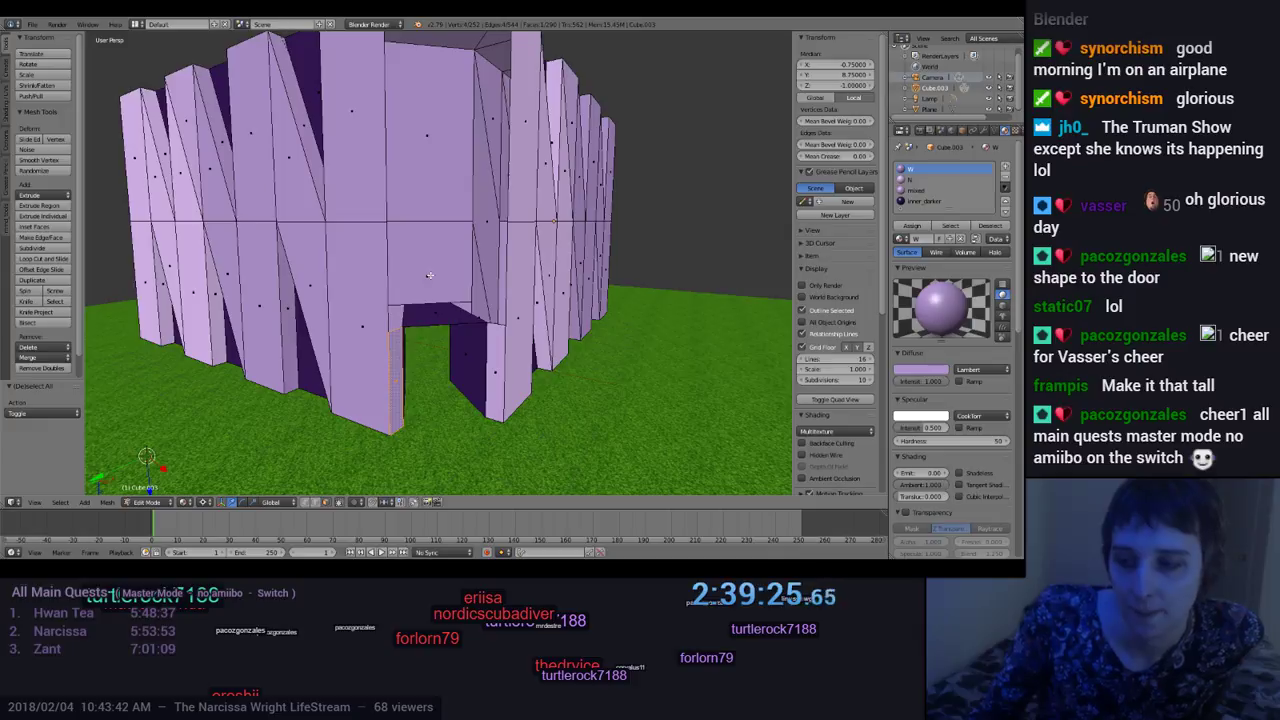
middle_click_drag(429, 275, 424, 263)
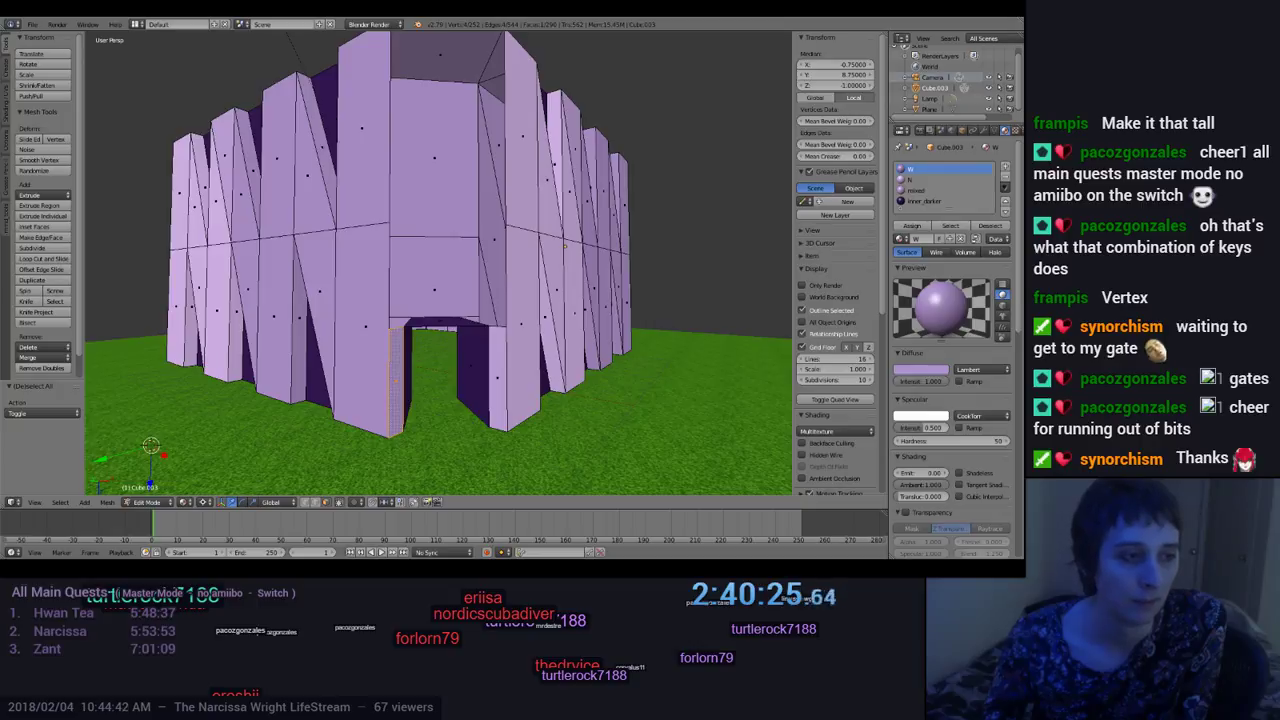
Step: Extrude only the top edge of the left doorway pillar's narrow front face, placing it up beside the wall's horizontal seam
mouse_move(323, 289)
middle_mouse_down()
mouse_move(306, 325)
mouse_move(305, 283)
mouse_move(333, 292)
mouse_move(326, 313)
middle_mouse_up()
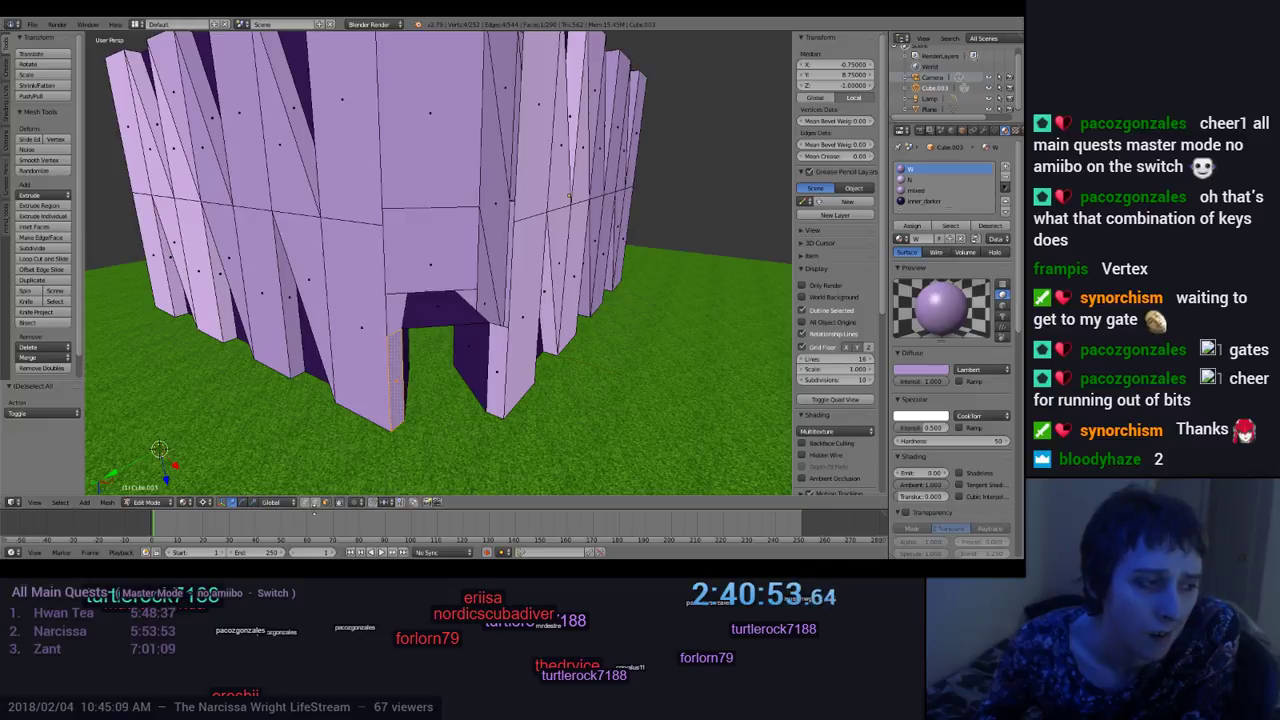
right_click(392, 332, "shift")
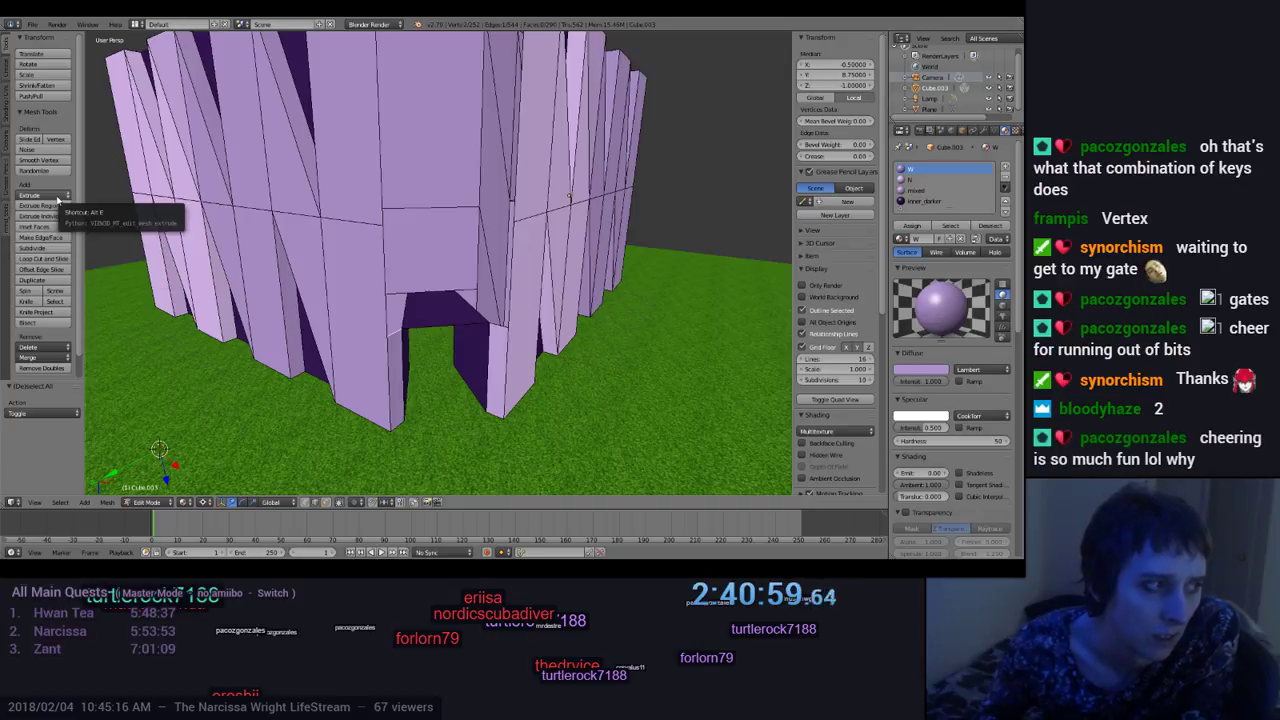
left_click(57, 200)
left_click(46, 208)
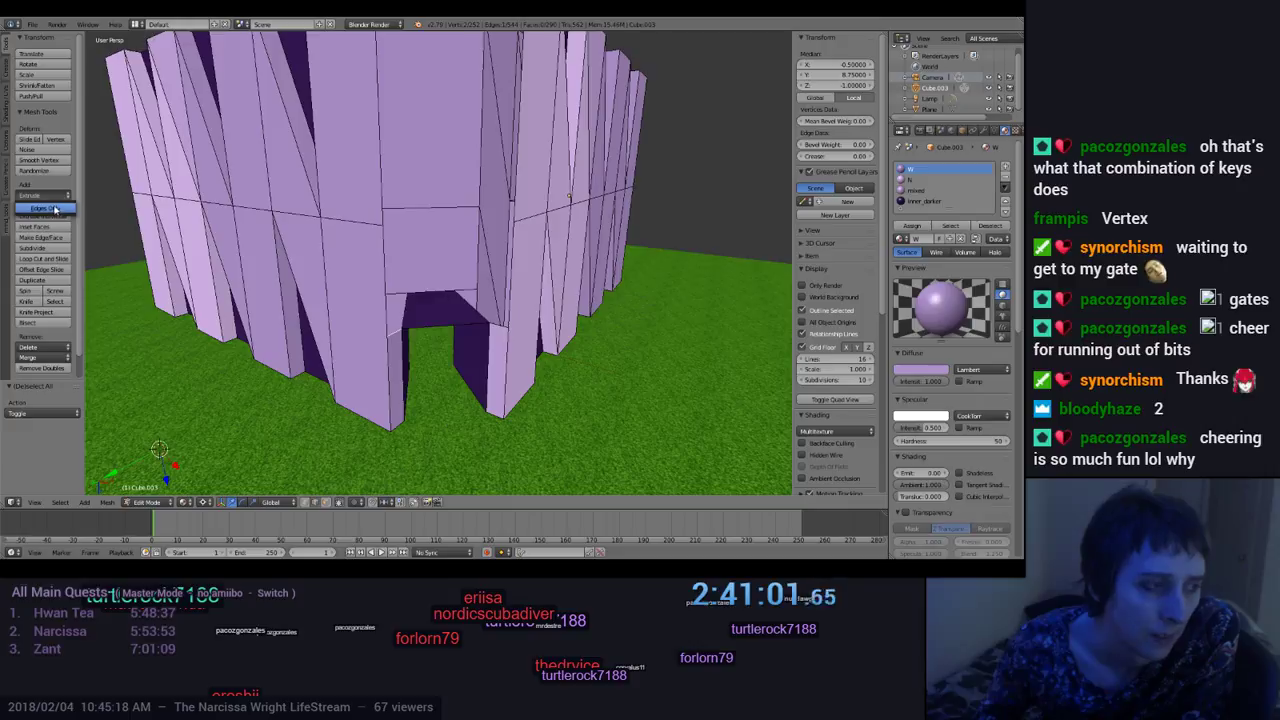
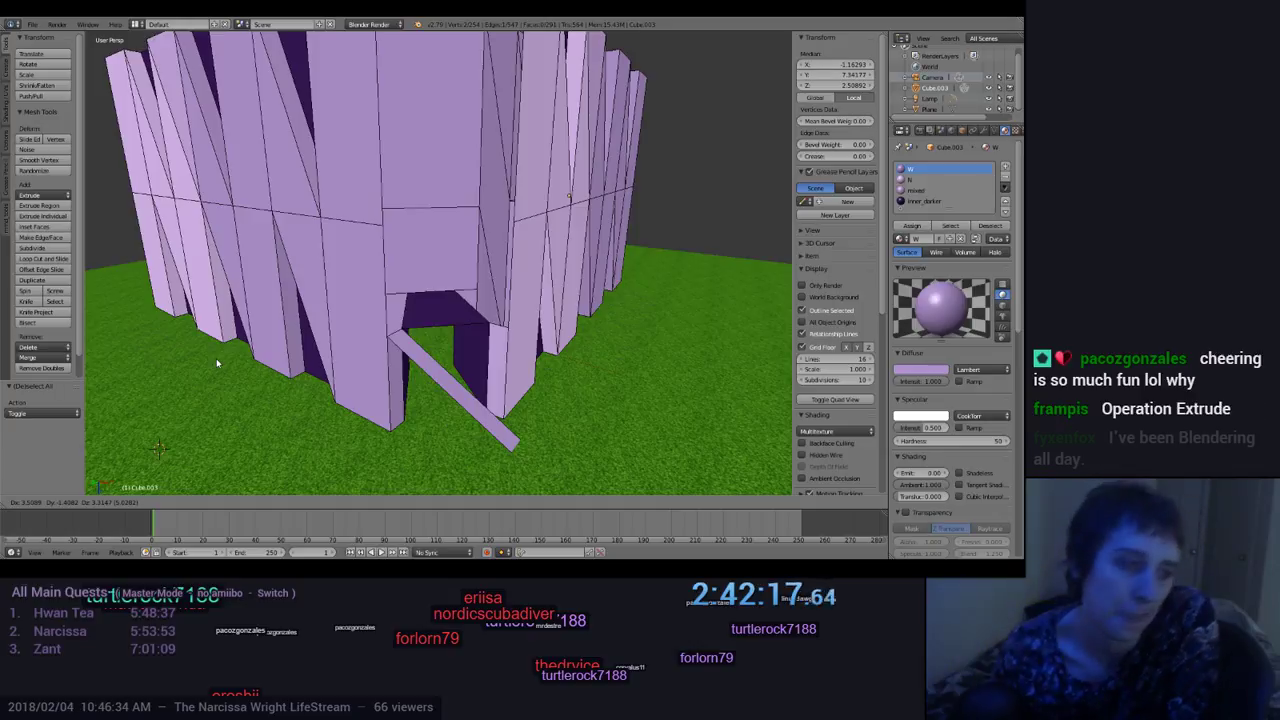
left_click(51, 101)
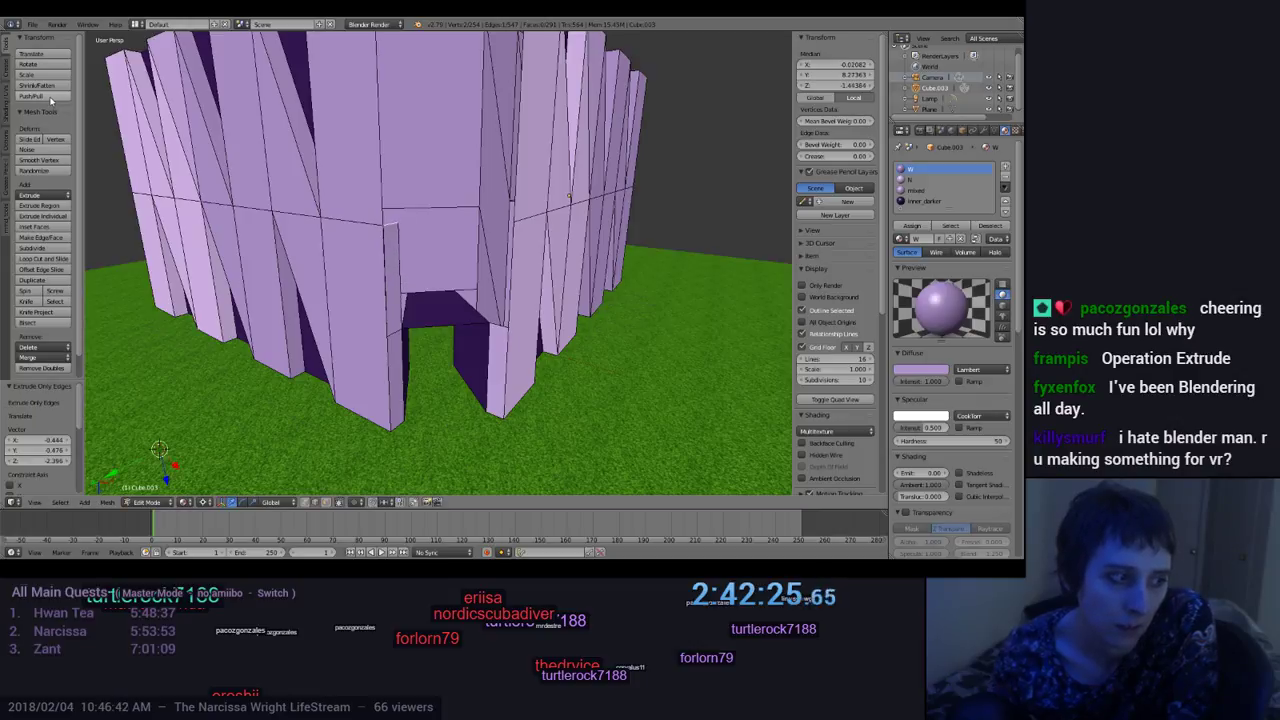
Step: Move the extruded edge 0.52 along the Y axis toward the outer wall corner
scroll(407, 244, "up", 6)
middle_click_drag(407, 244, 356, 251)
left_click(166, 213)
key("g")
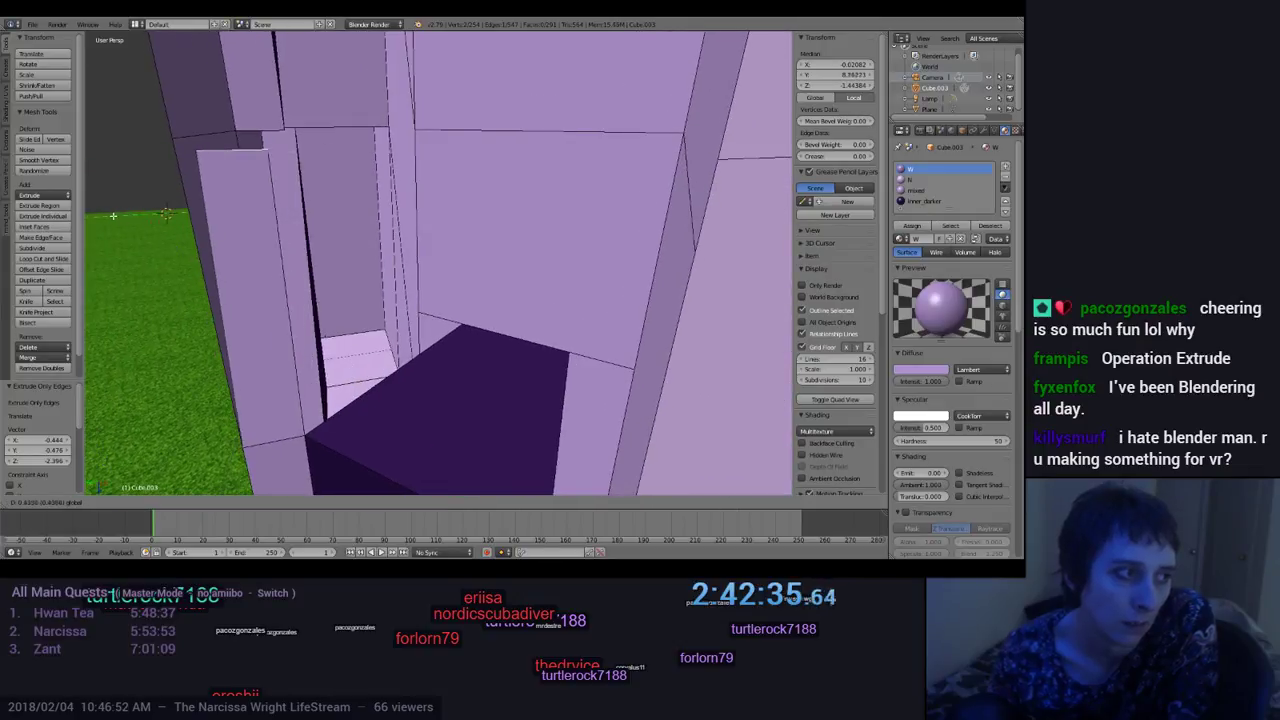
key("y")
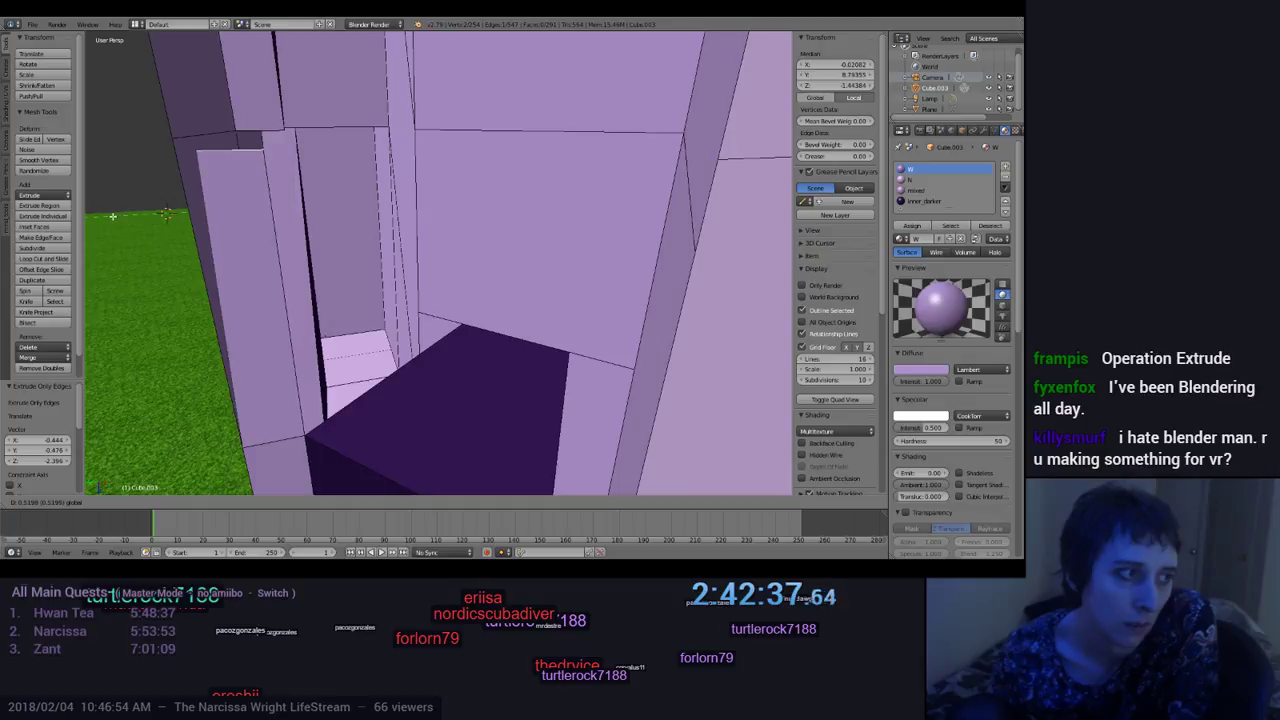
left_click(148, 267)
middle_click_drag(148, 267, 262, 285)
Step: Move the extruded edge 0.457 along the X axis and adjust it slightly along Z
right_click(315, 219)
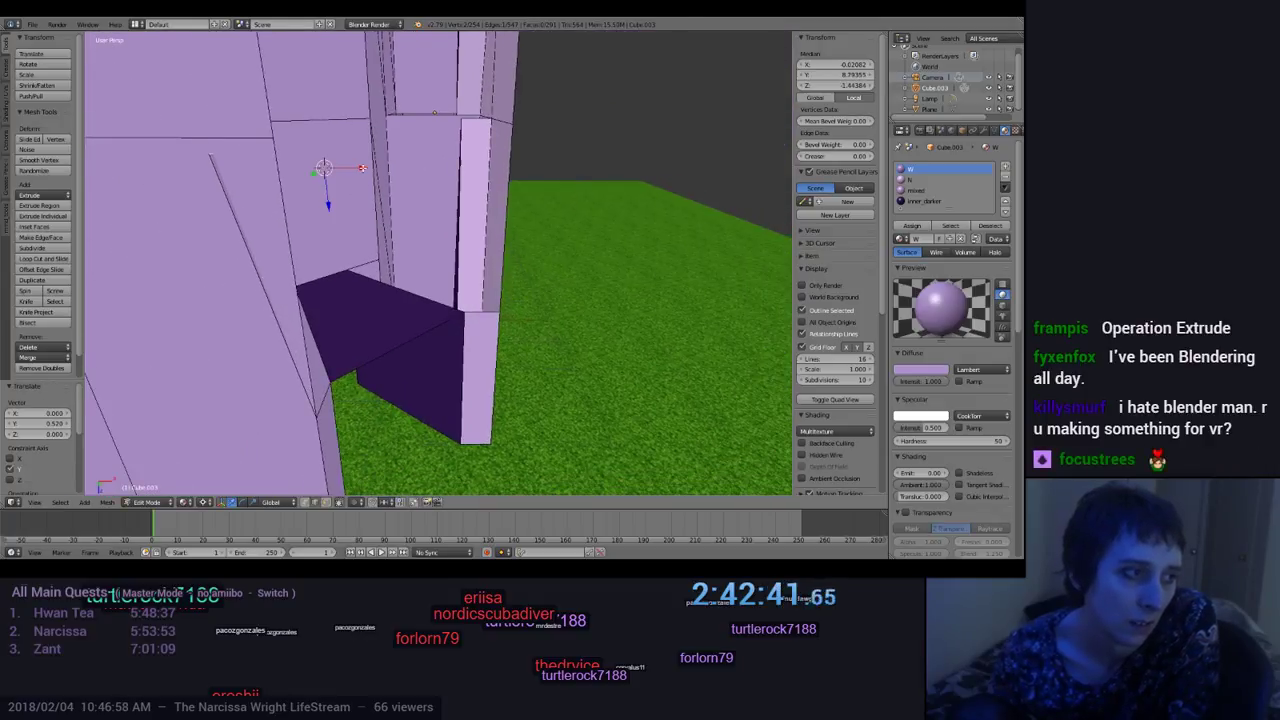
key("g")
key("x")
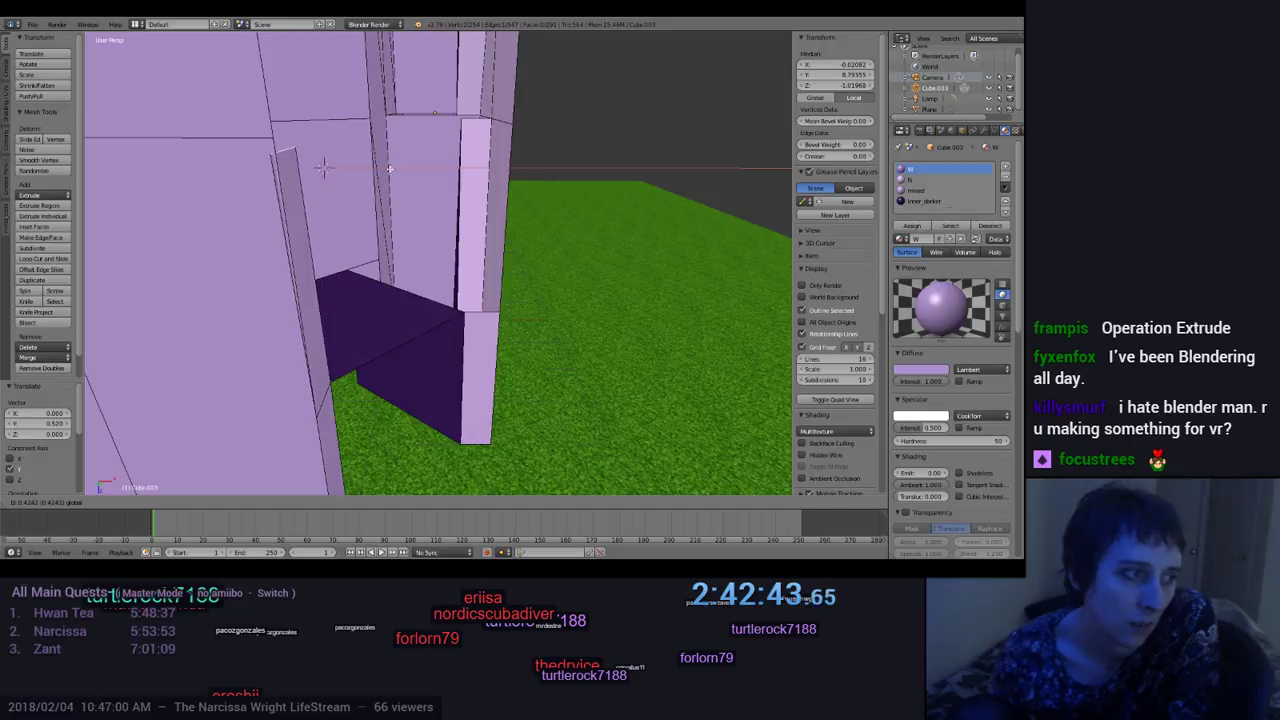
left_click(326, 169)
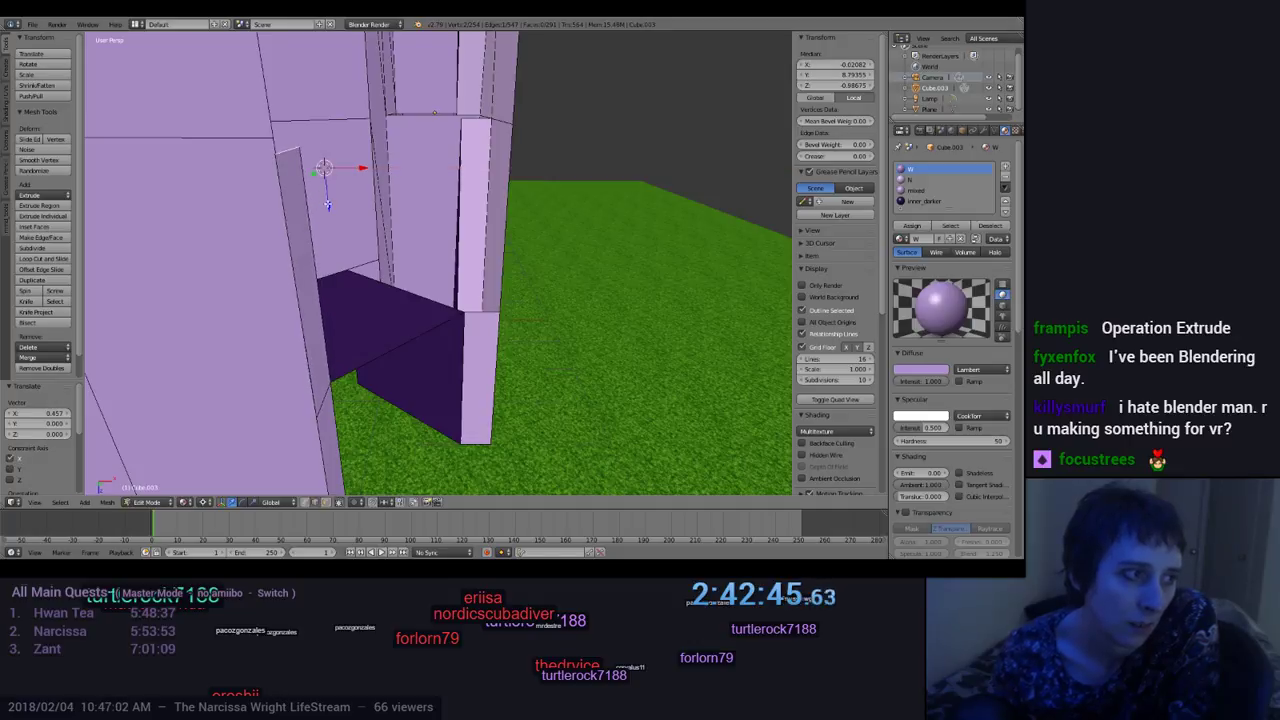
key("g")
key("x")
left_click(323, 167)
Step: Shift the extruded edge -0.045 along Y and check from several angles how it meets the wall corner
middle_click_drag(326, 167, 370, 179)
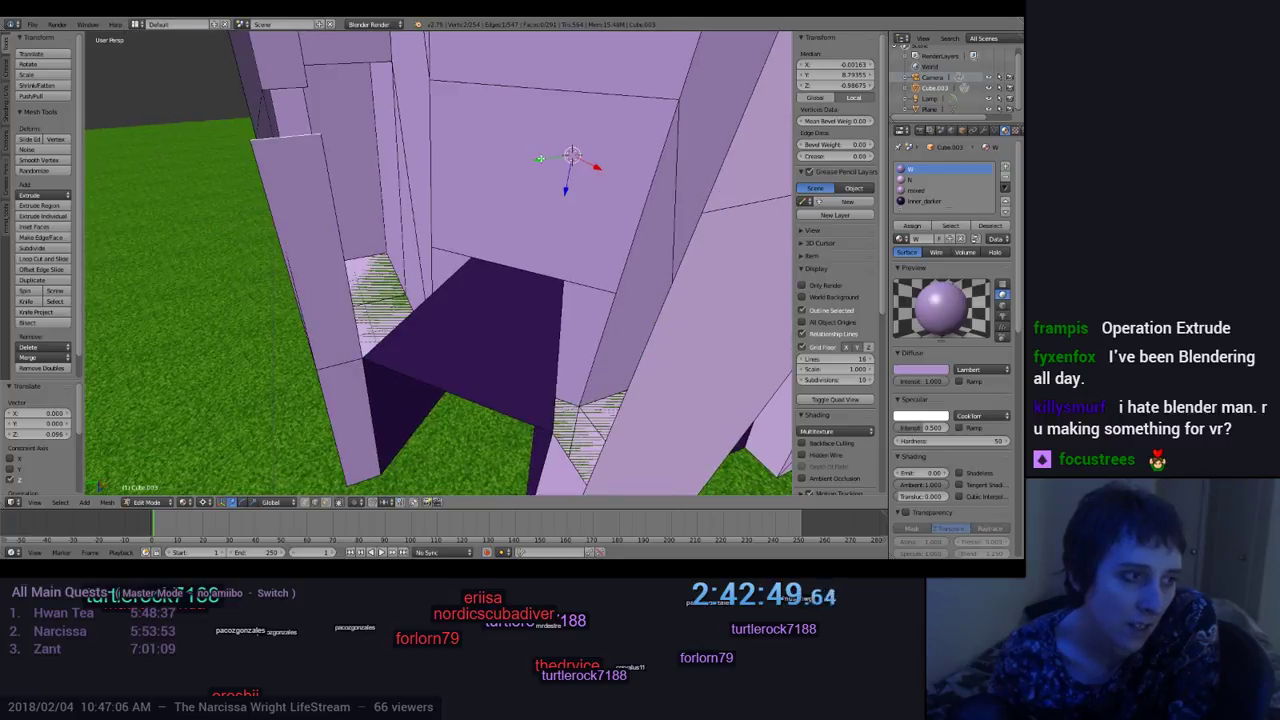
key("g")
key("y")
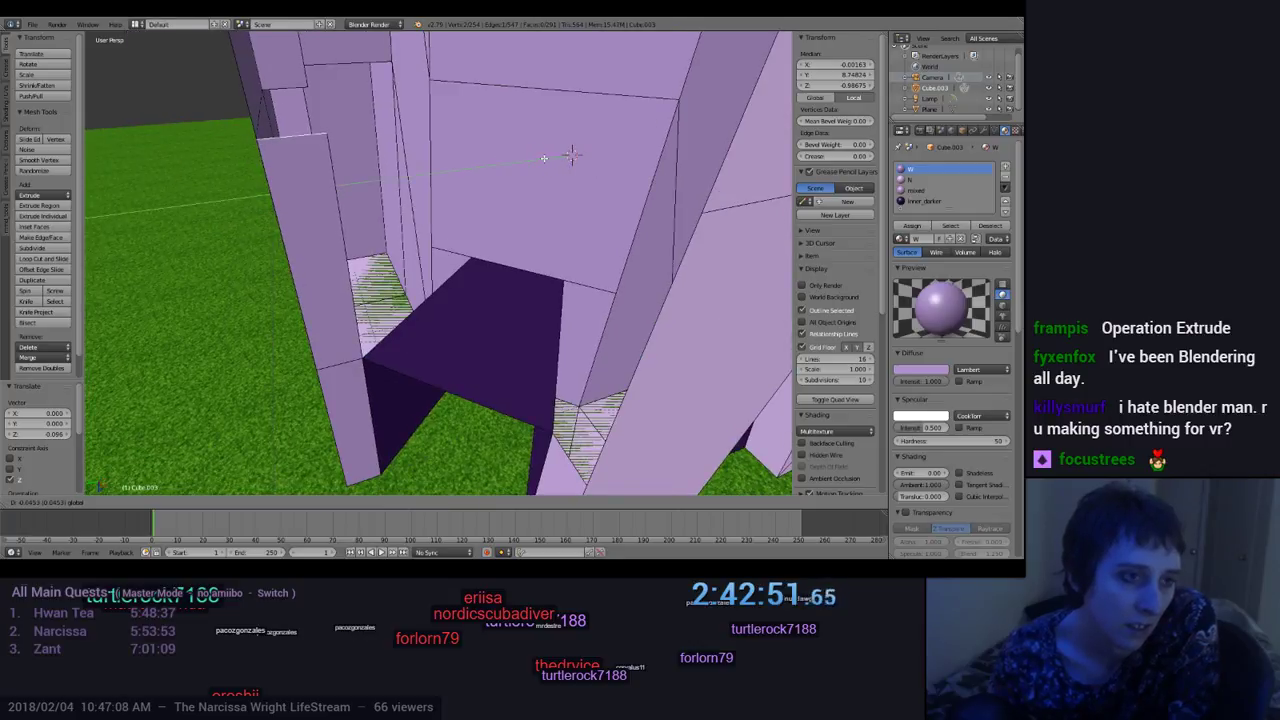
left_click(544, 158)
middle_click_drag(326, 224, 292, 151)
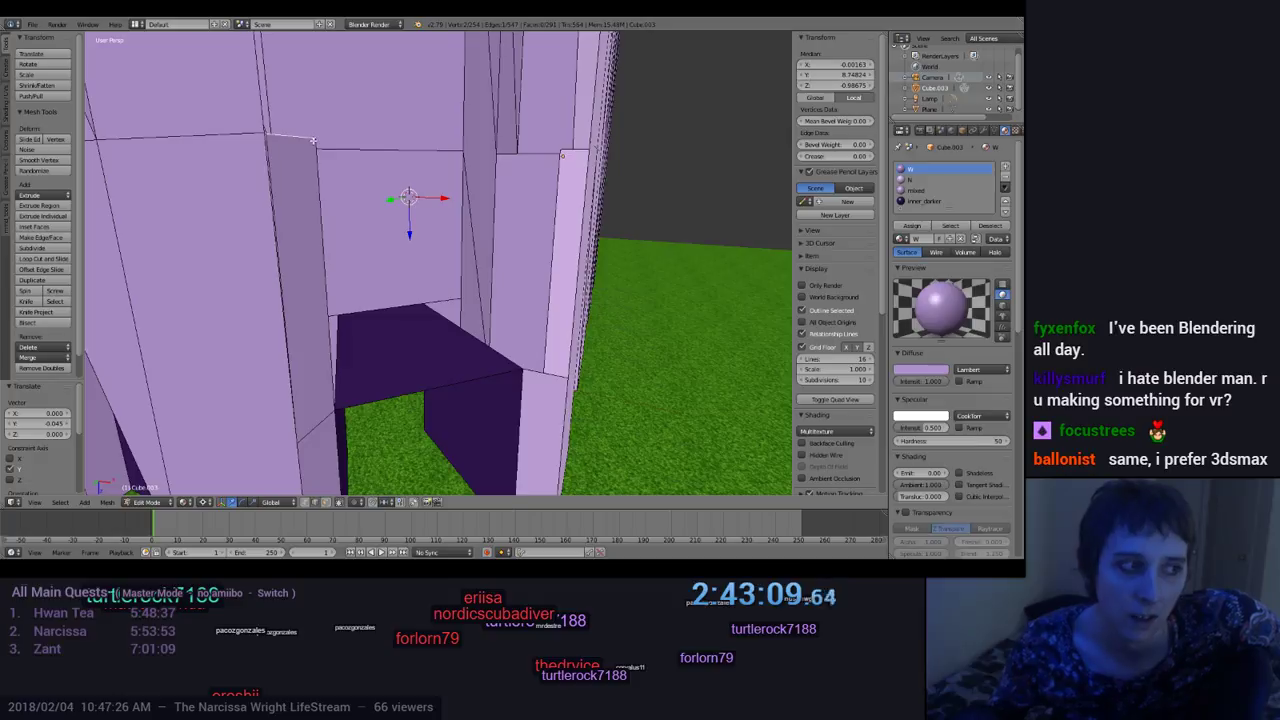
mouse_move(377, 232)
middle_mouse_down()
mouse_move(346, 204)
mouse_move(306, 223)
mouse_move(398, 236)
mouse_move(363, 242)
middle_mouse_up()
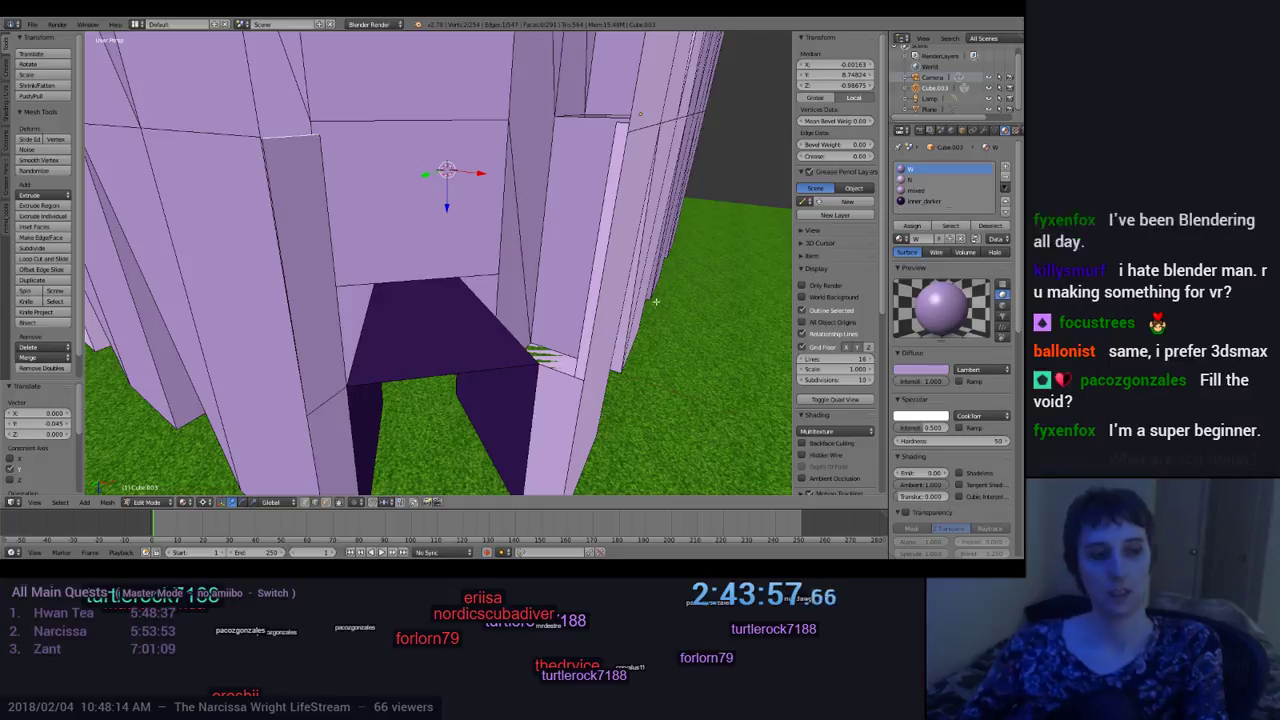
middle_click_drag(532, 298, 272, 148)
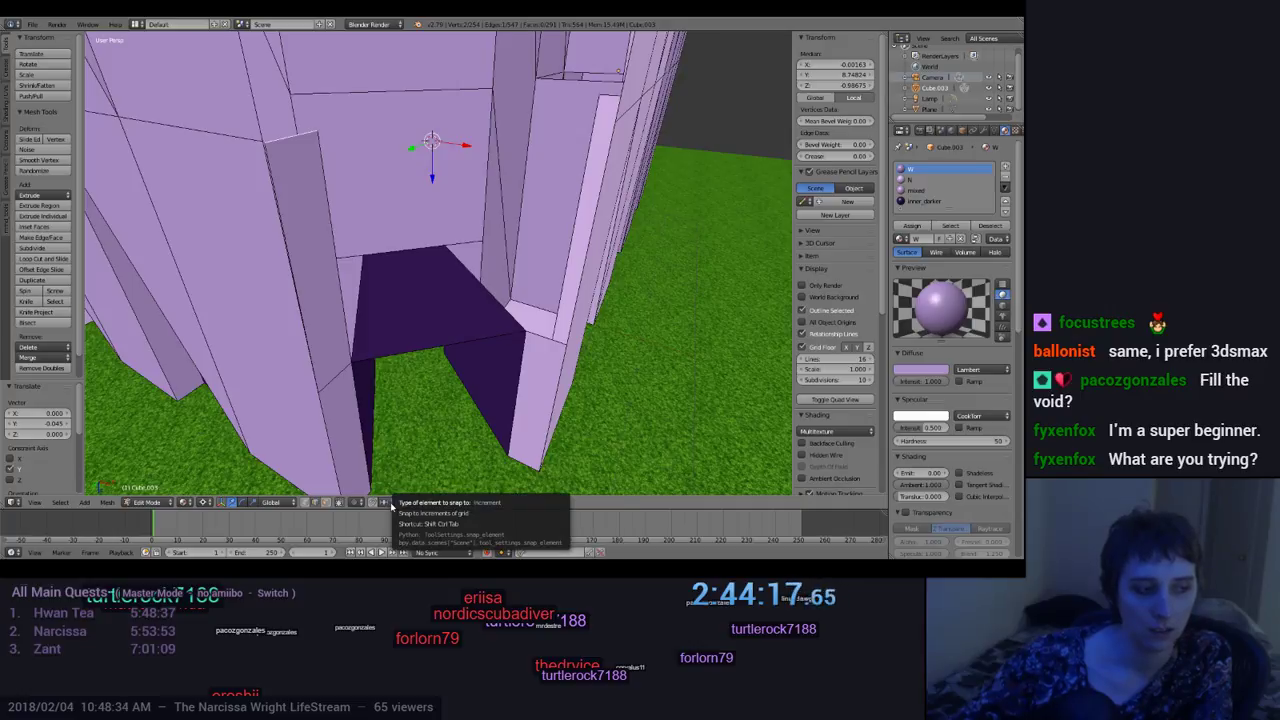
Step: Set the snap element to Vertex and reposition the extruded edge along Y by -0.092 and back by 0.057
left_click(391, 503)
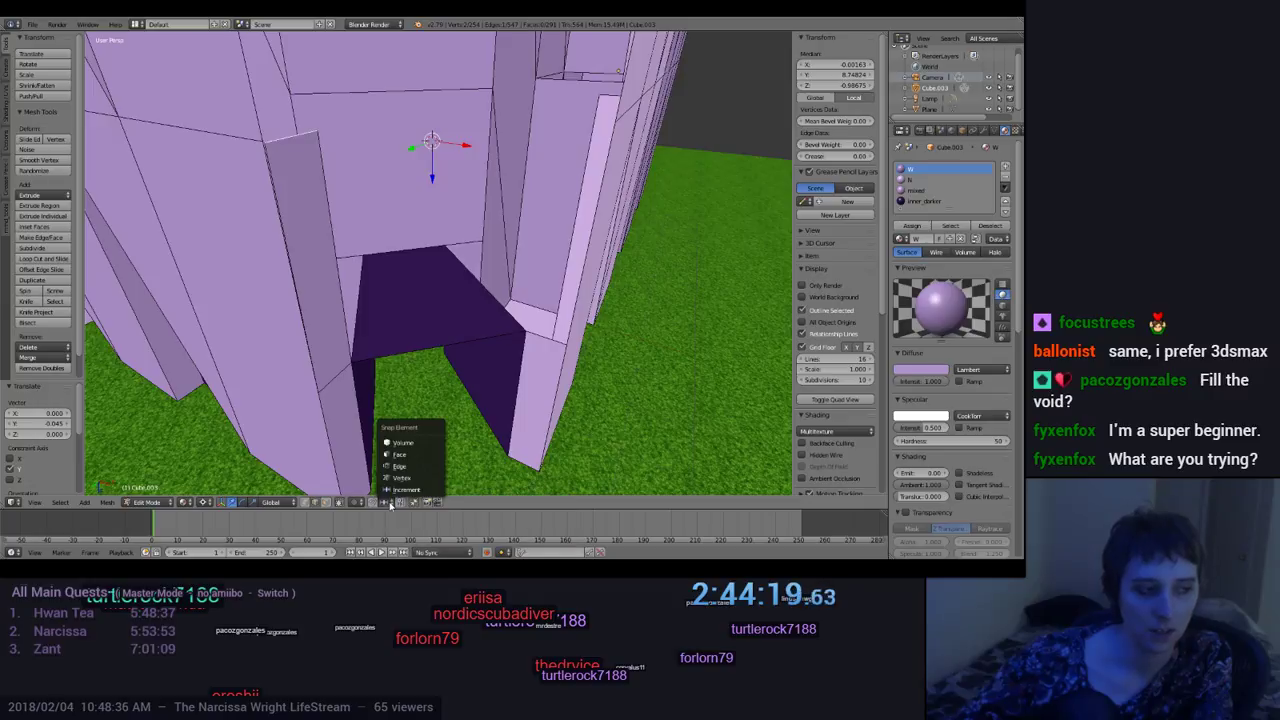
left_click(400, 478)
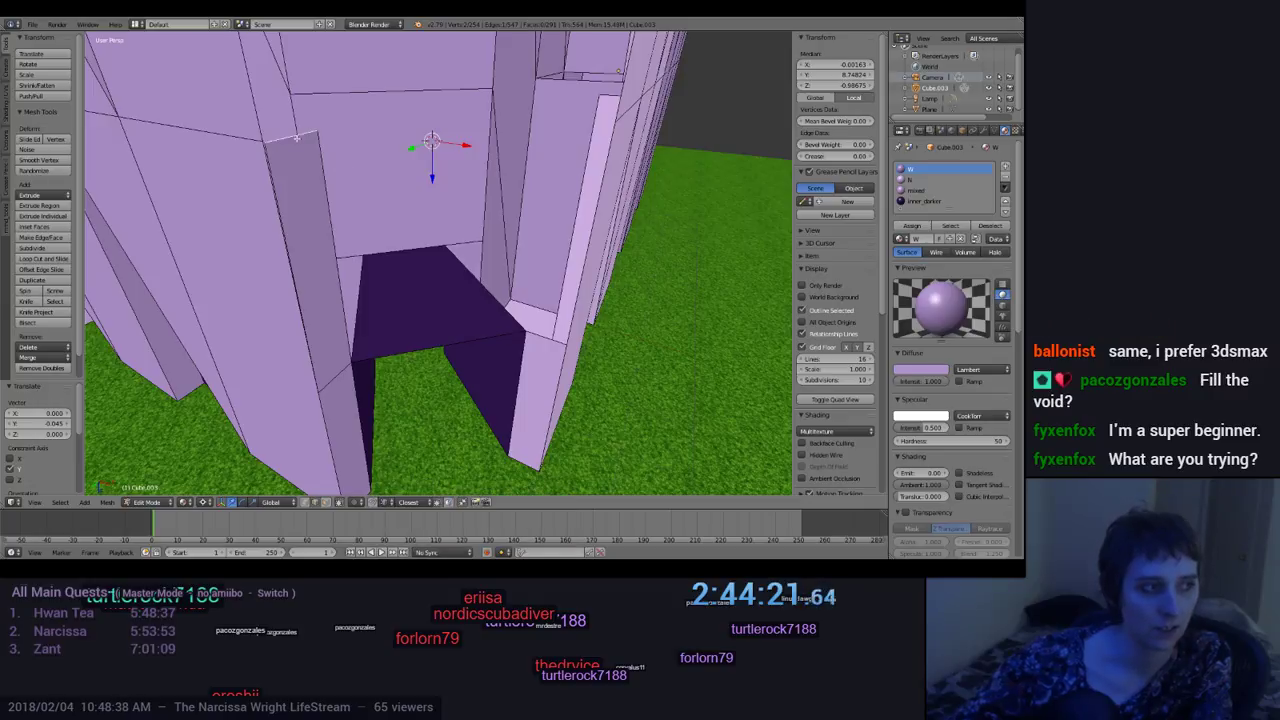
left_click_drag(412, 150, 414, 150)
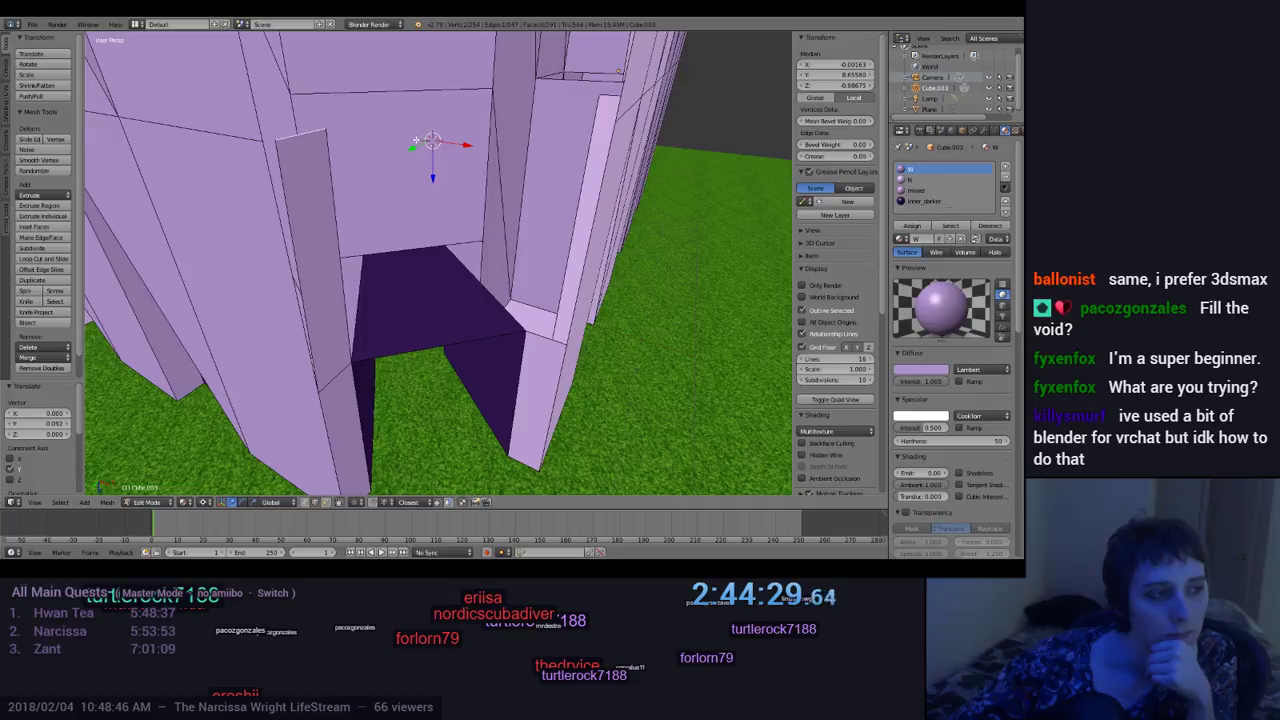
left_click(403, 140)
left_click_drag(375, 150, 295, 148)
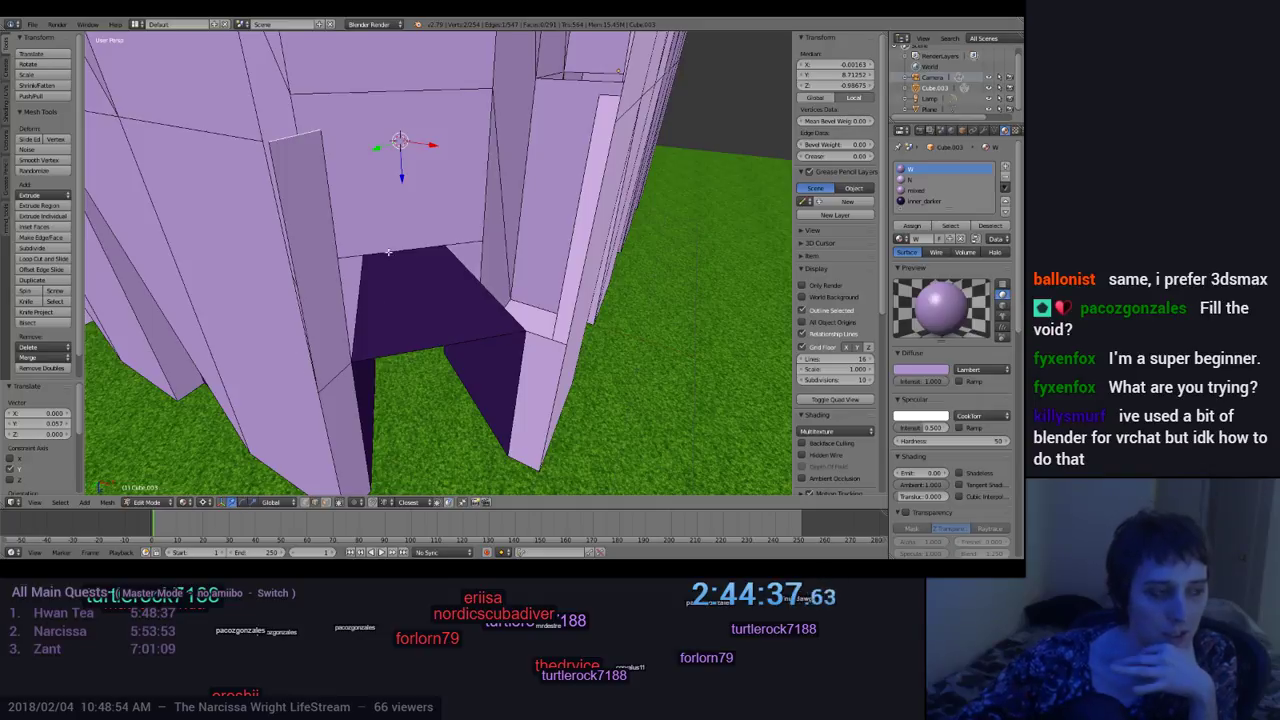
Step: Nudge the extruded edge 0.048 along Y and -0.014 along Z toward the wall corner
mouse_move(372, 264)
middle_mouse_down()
mouse_move(409, 289)
mouse_move(352, 250)
mouse_move(356, 264)
middle_mouse_up()
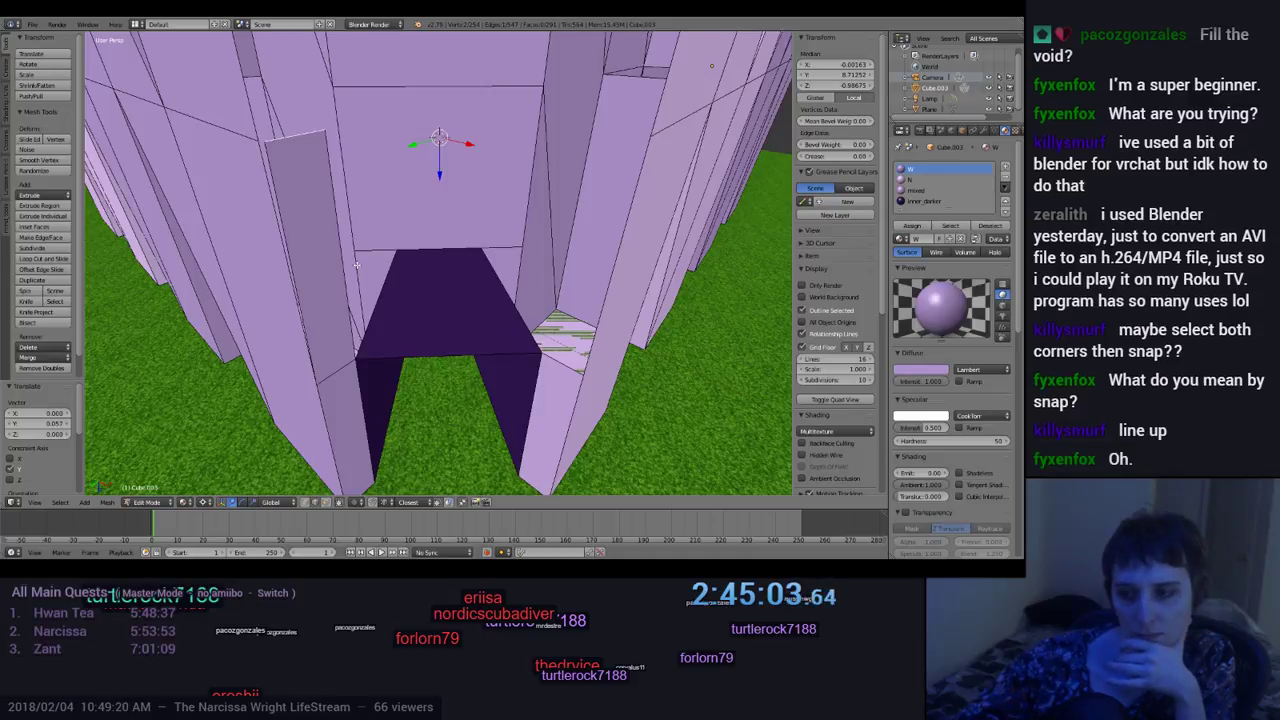
middle_click_drag(355, 265, 391, 153)
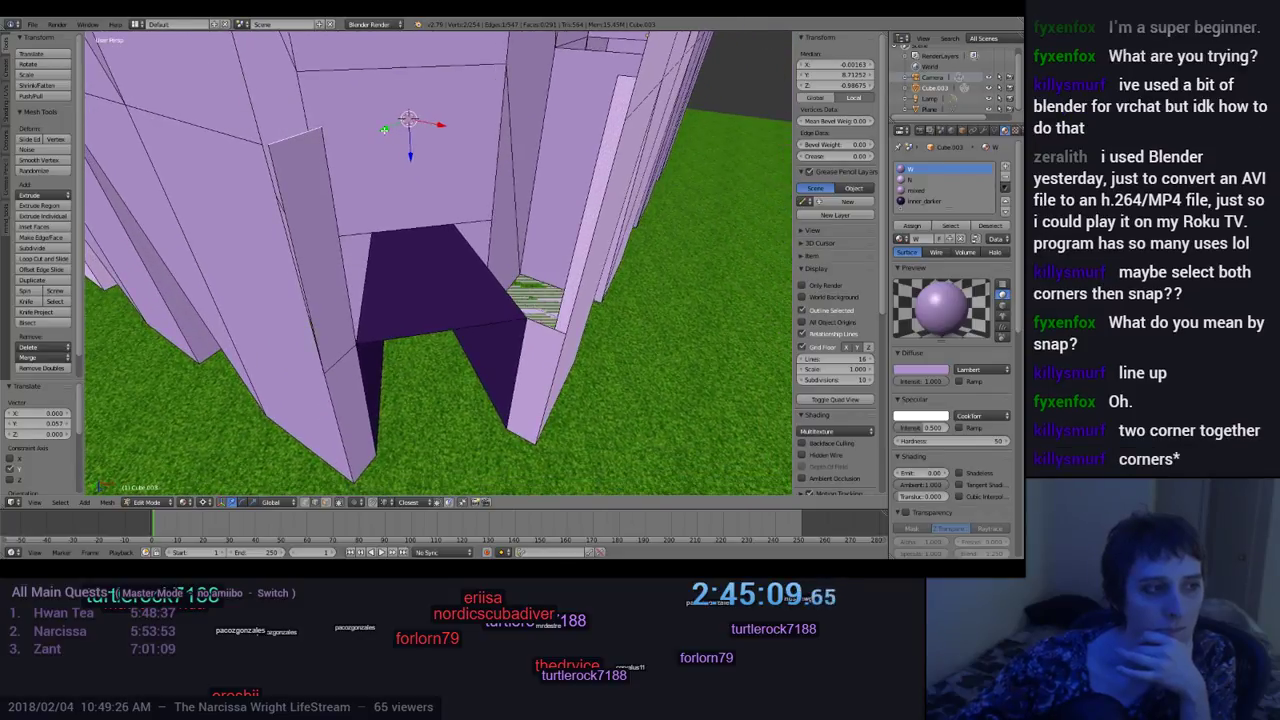
key("g")
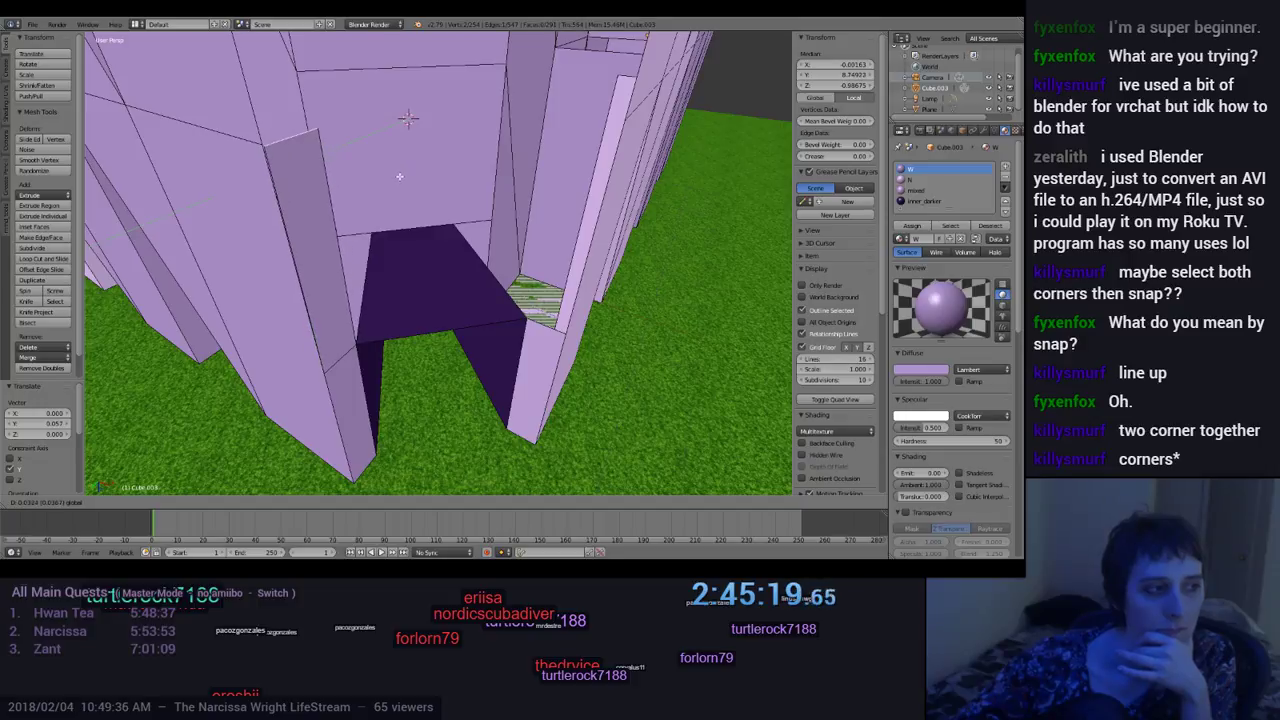
left_click(398, 176)
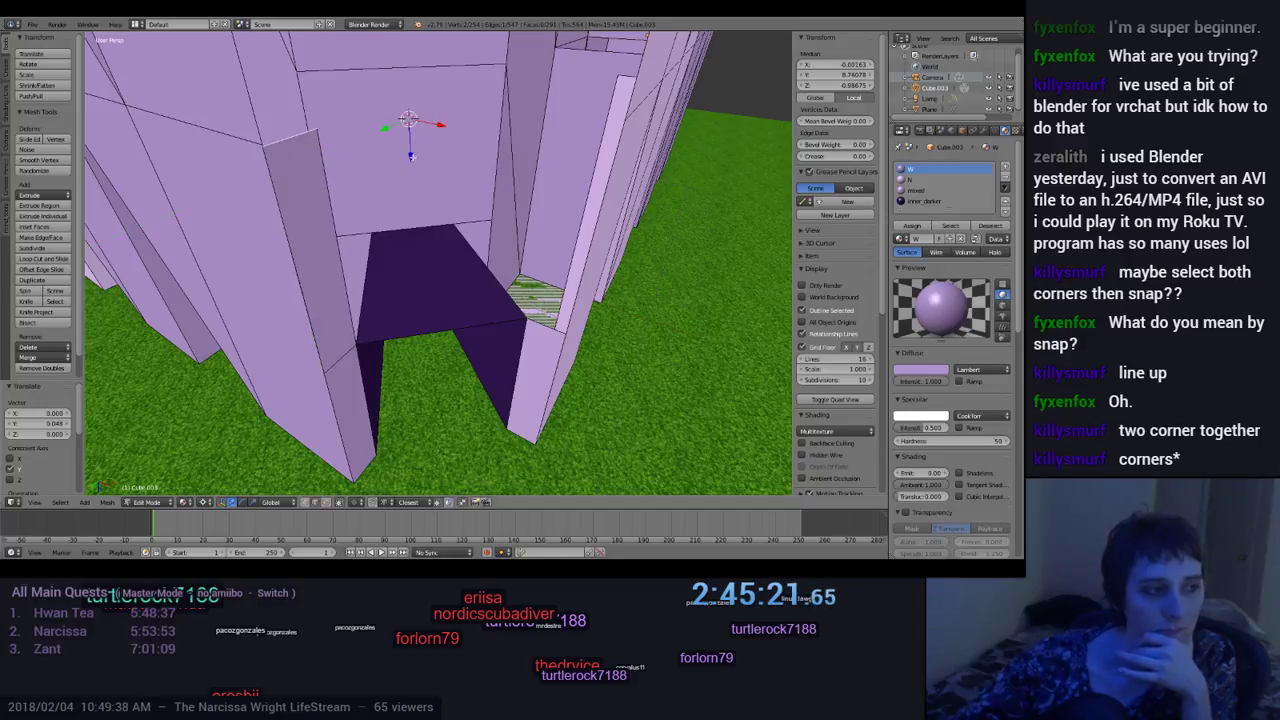
key("g")
left_click(412, 156)
Step: Inspect the extruded edge up close and from the side, and shift it slightly along X
scroll(412, 156, "up", 6)
scroll(258, 148, "down", 5)
middle_click_drag(258, 148, 430, 194)
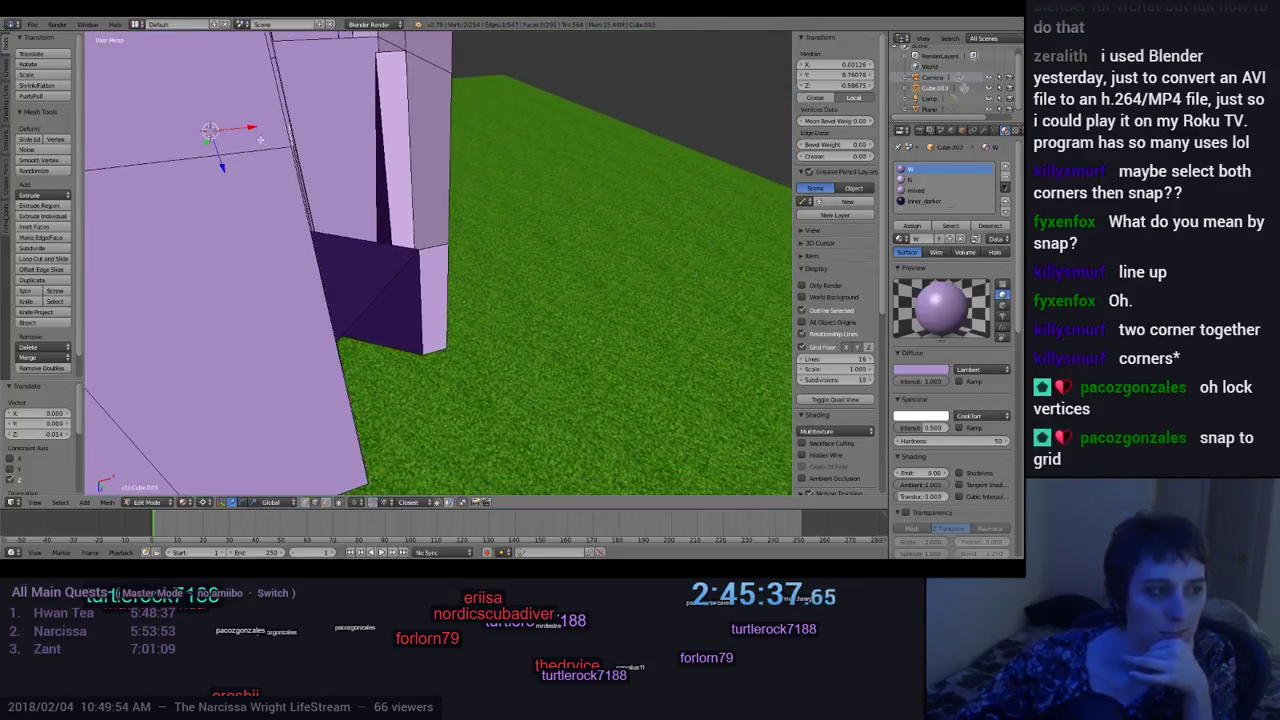
left_click_drag(251, 127, 251, 128)
middle_click_drag(251, 128, 432, 258)
Step: Reposition the extruded edge along Y and snap it to the neighbouring wall corner vertex
key("g")
key("y")
left_click(405, 300)
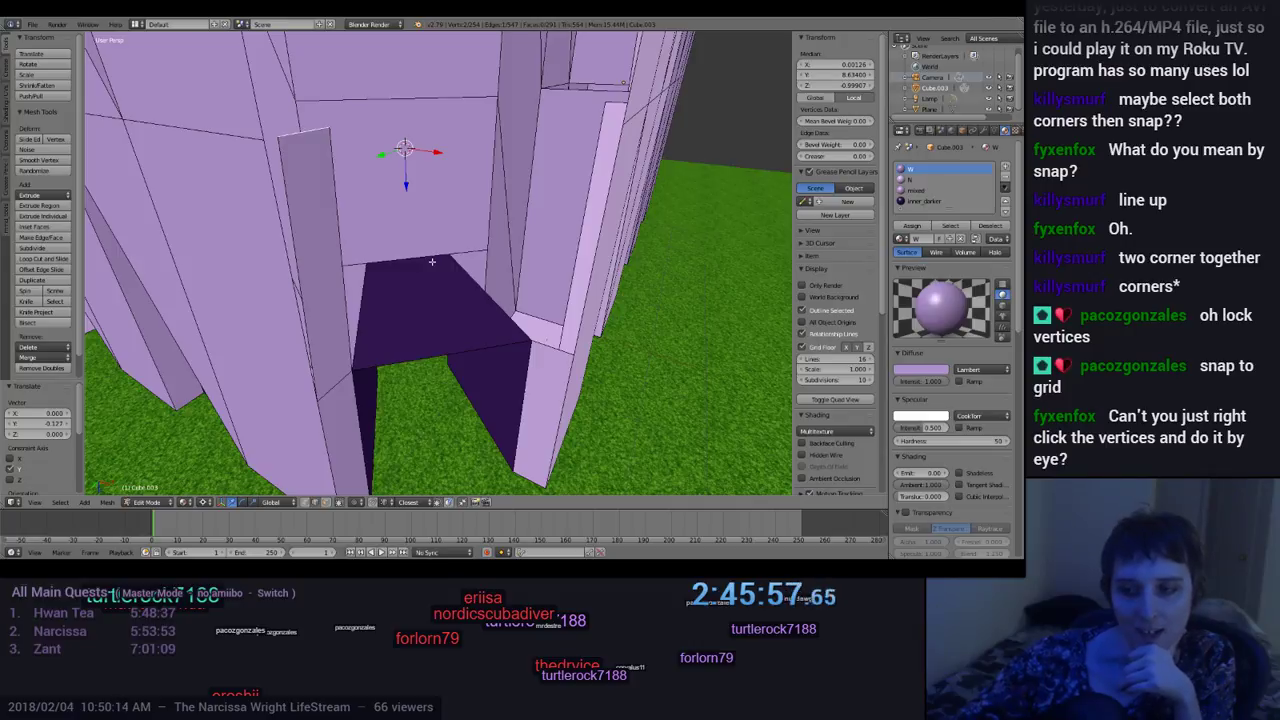
middle_click_drag(433, 291, 428, 296)
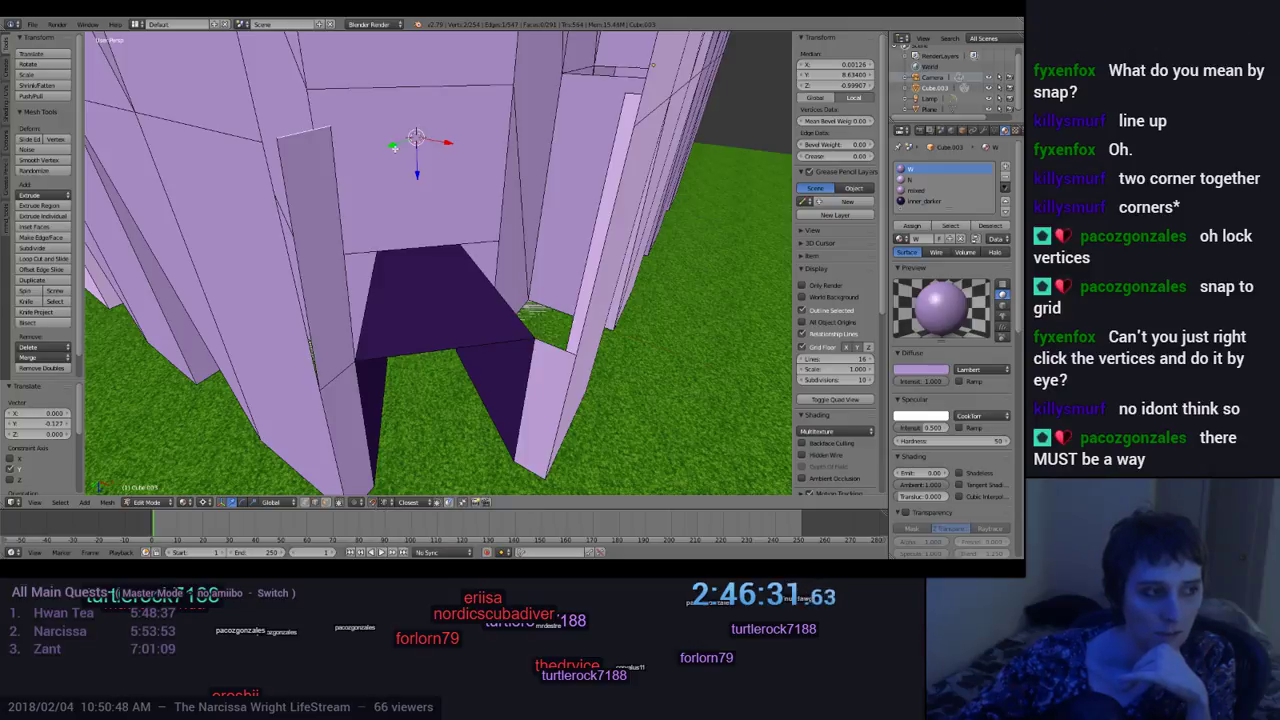
key("g")
key("y")
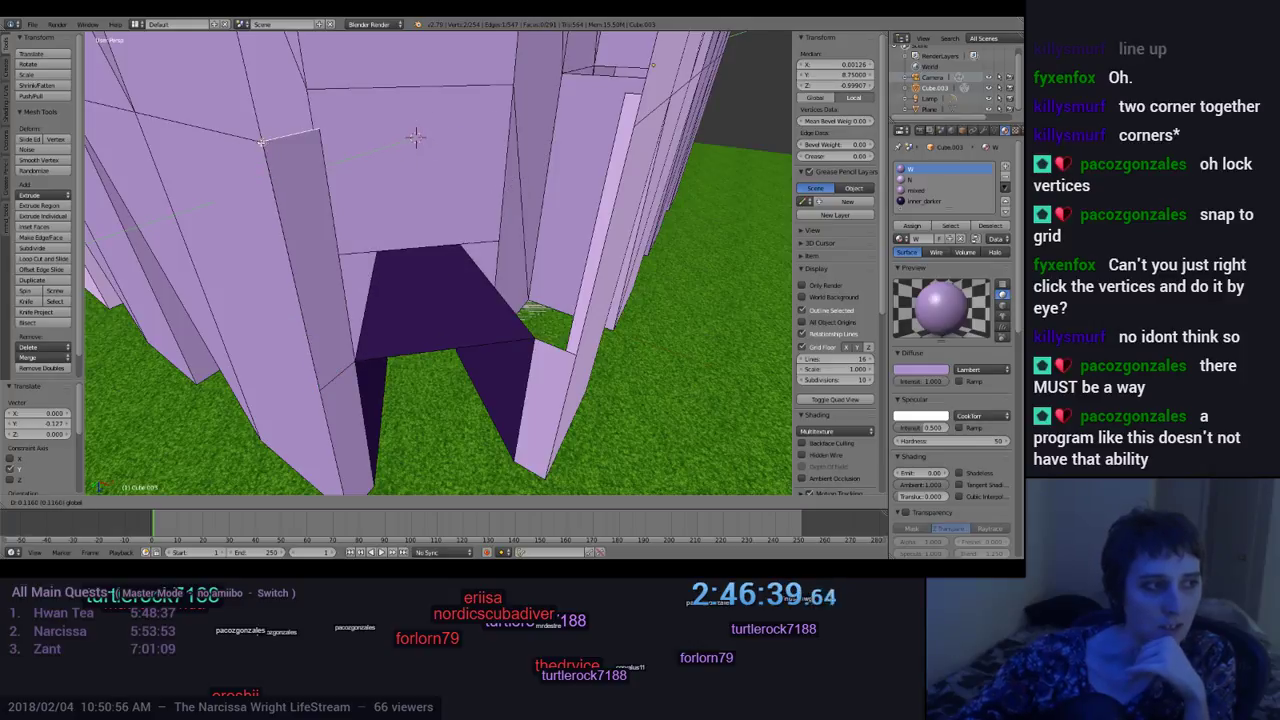
left_click(264, 143)
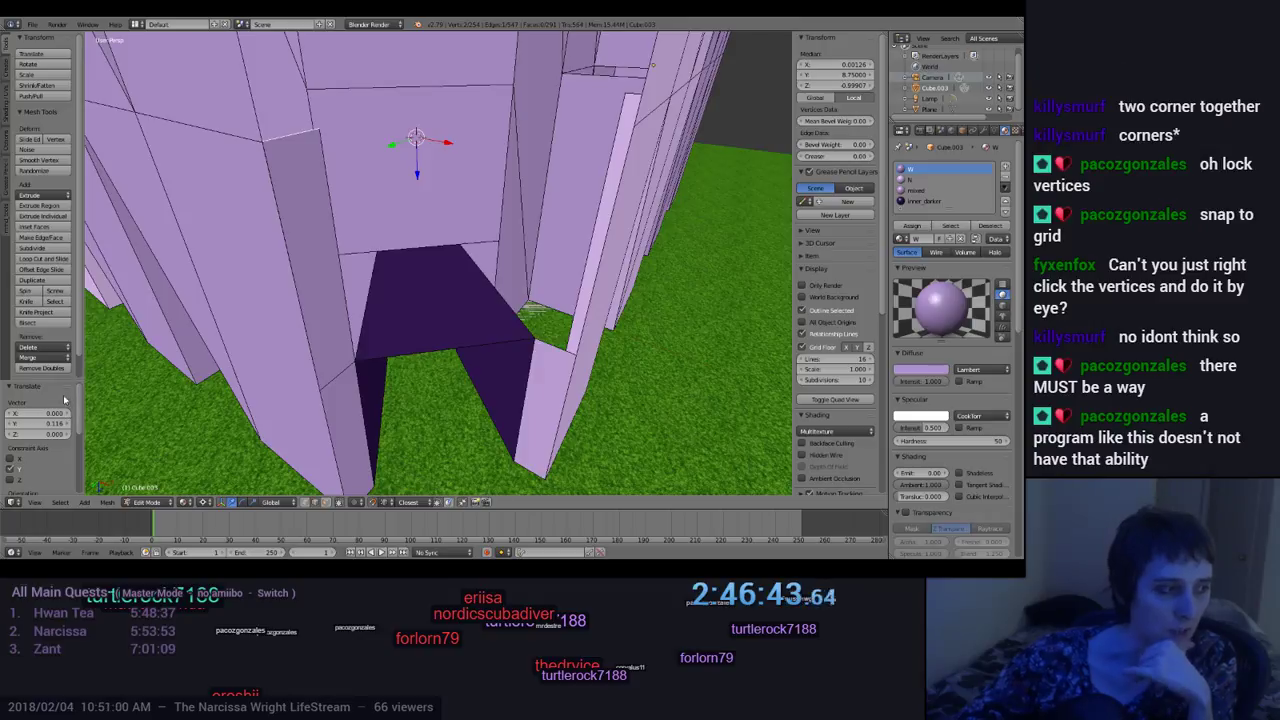
Step: Select the whole mesh, remove its doubled vertices, and clear the selection
mouse_move(223, 320)
middle_mouse_down()
mouse_move(186, 251)
mouse_move(149, 260)
mouse_move(241, 316)
mouse_move(202, 325)
middle_mouse_up()
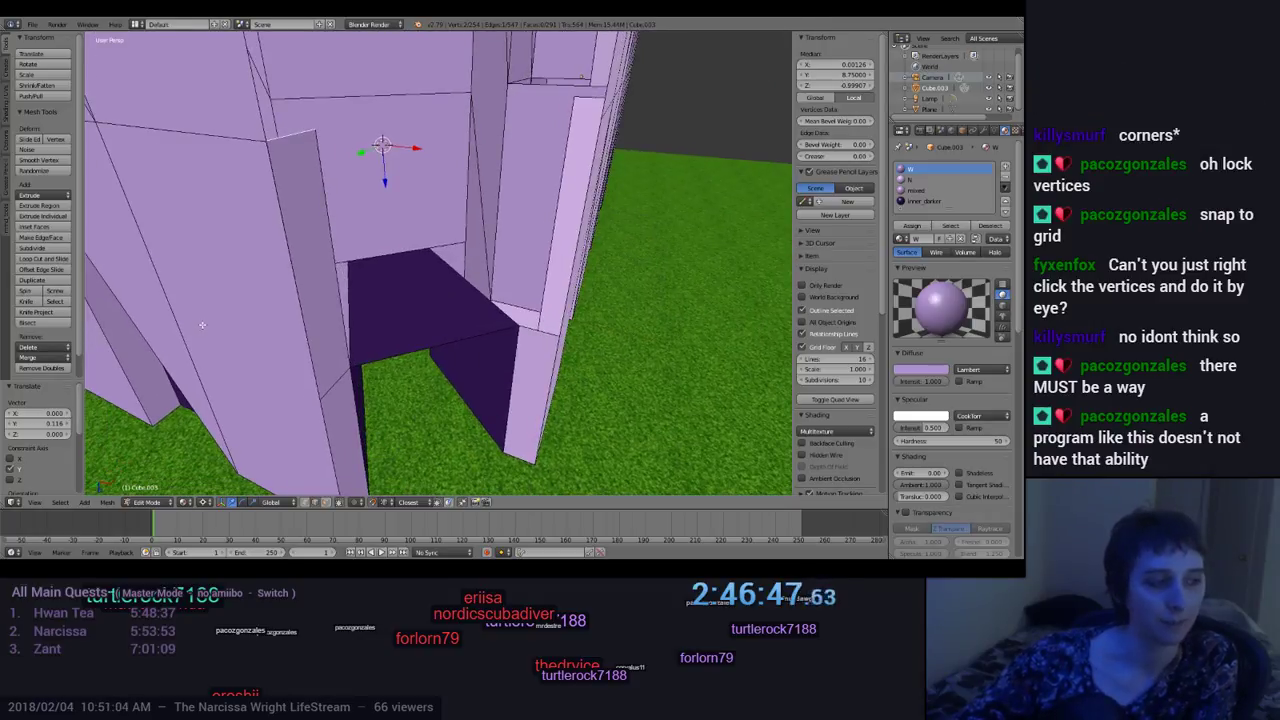
key("a")
key("a")
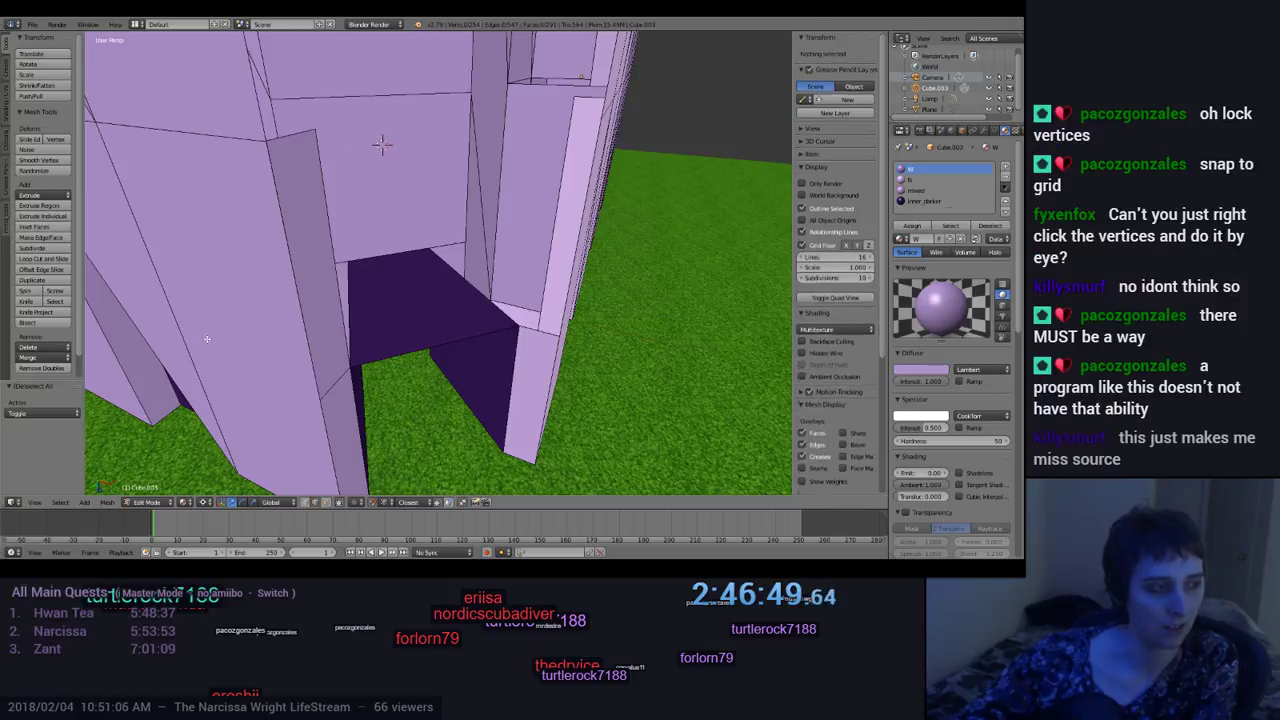
left_click(44, 368)
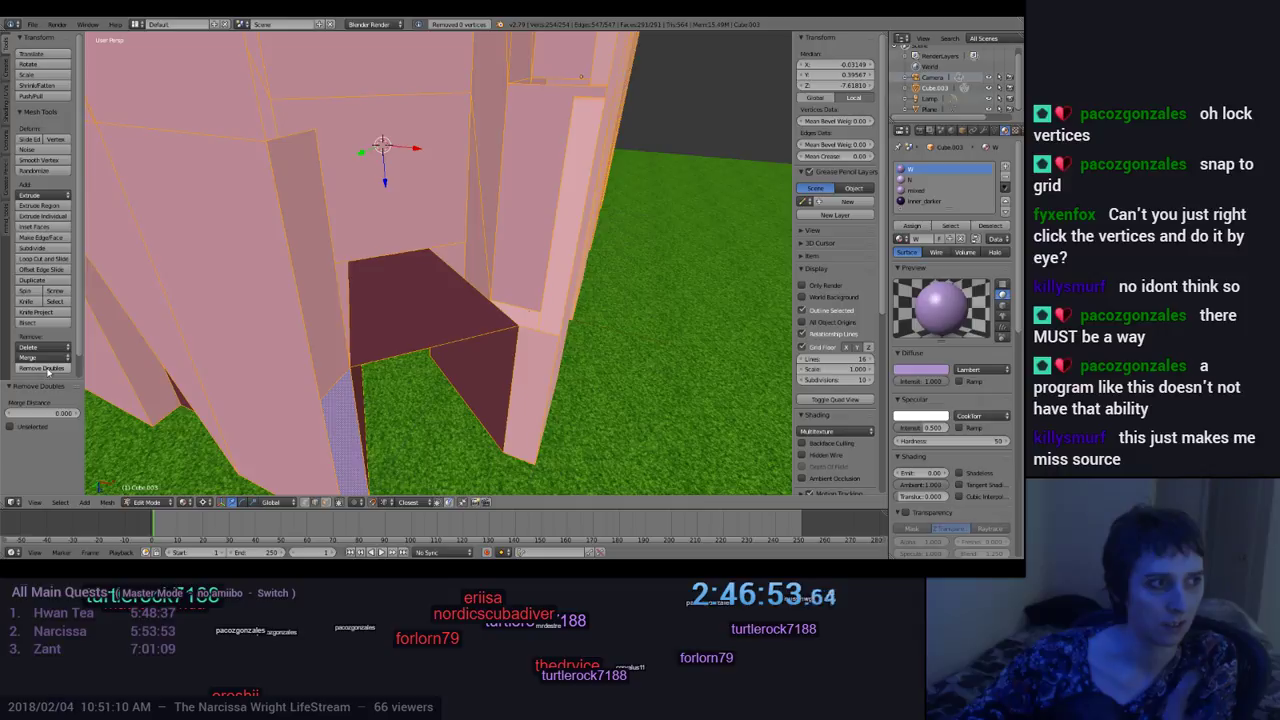
key("a")
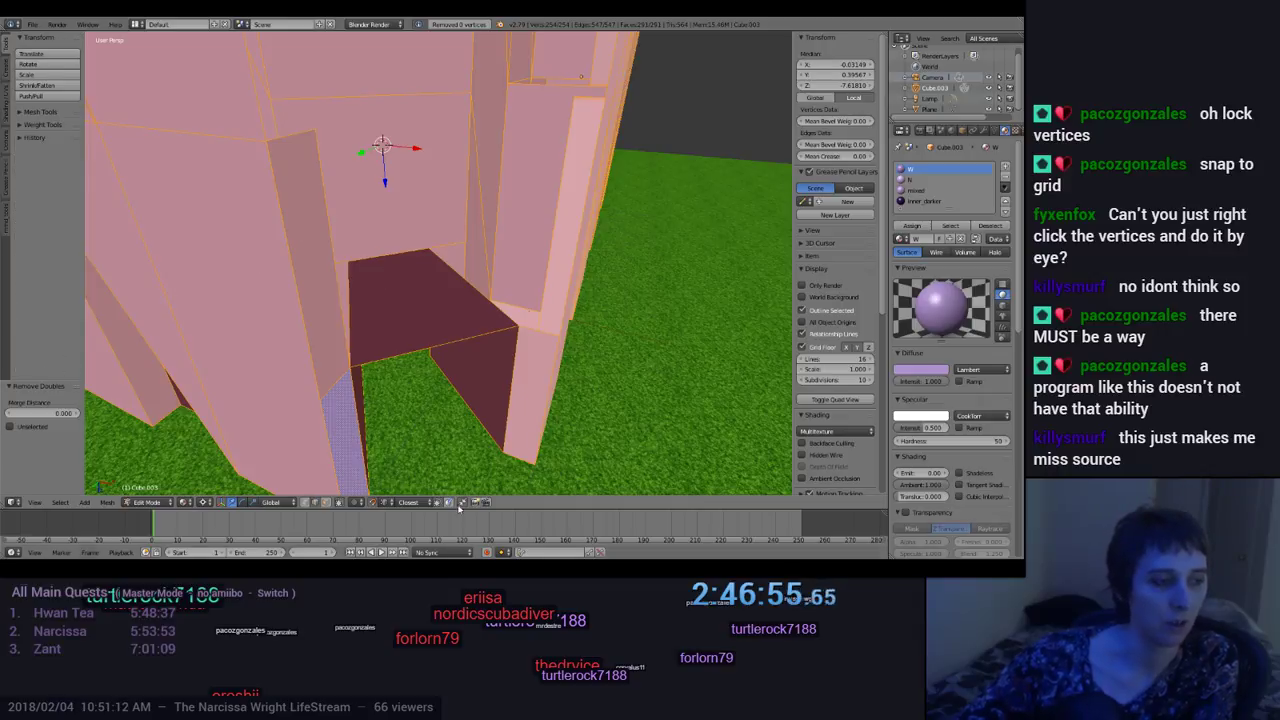
middle_click_drag(412, 288, 390, 322)
key("a")
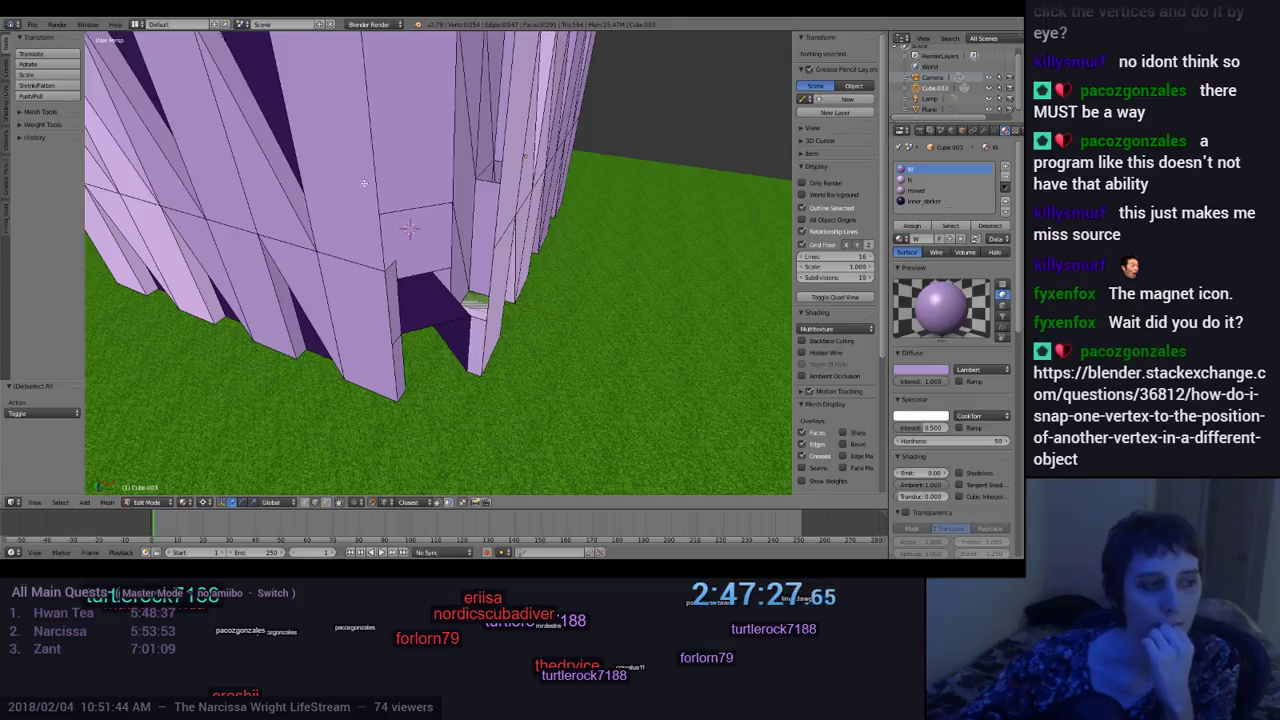
Step: Subdivide the tall vertical edge above the doorway's left pillar with one cut
middle_click_drag(364, 183, 377, 178)
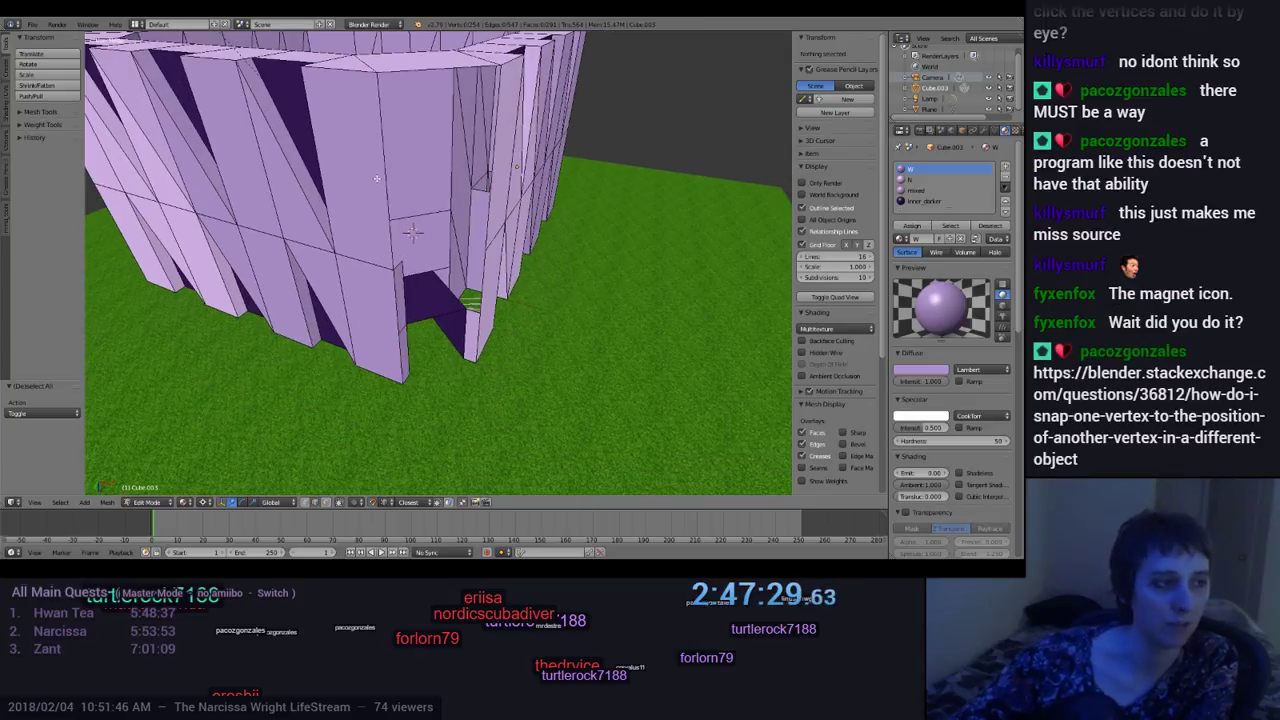
right_click(413, 242)
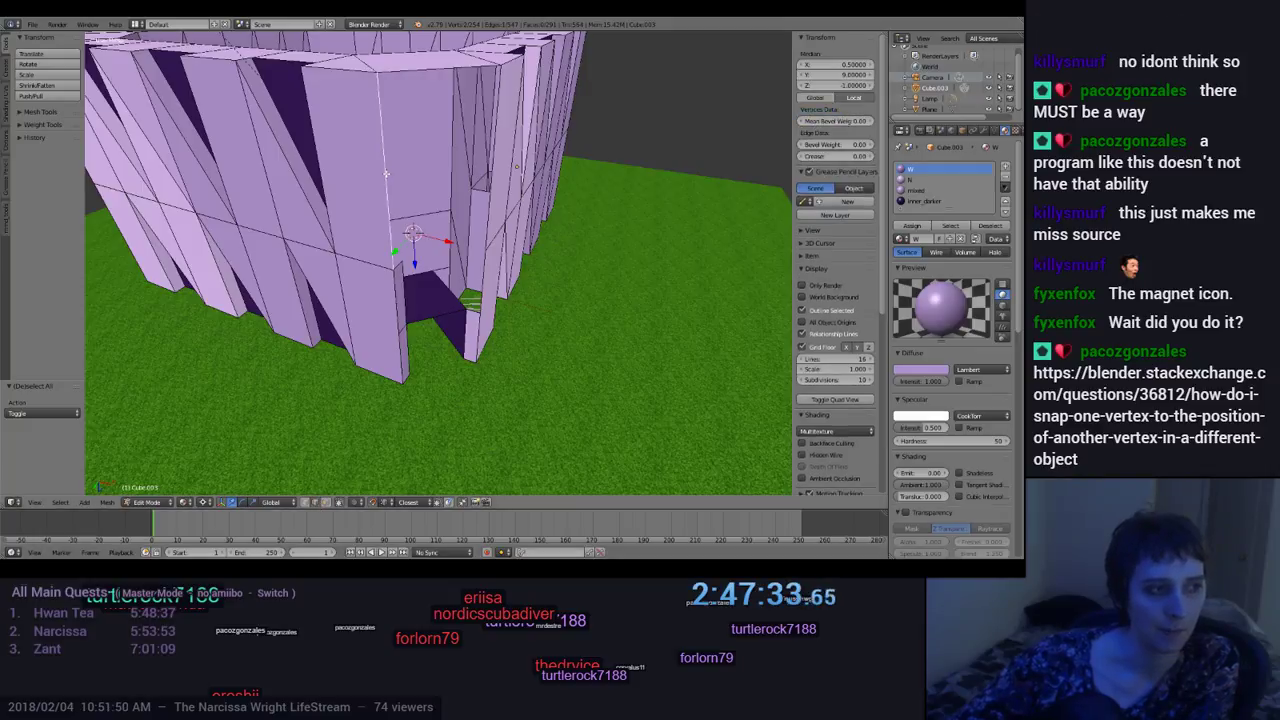
left_click(10, 74)
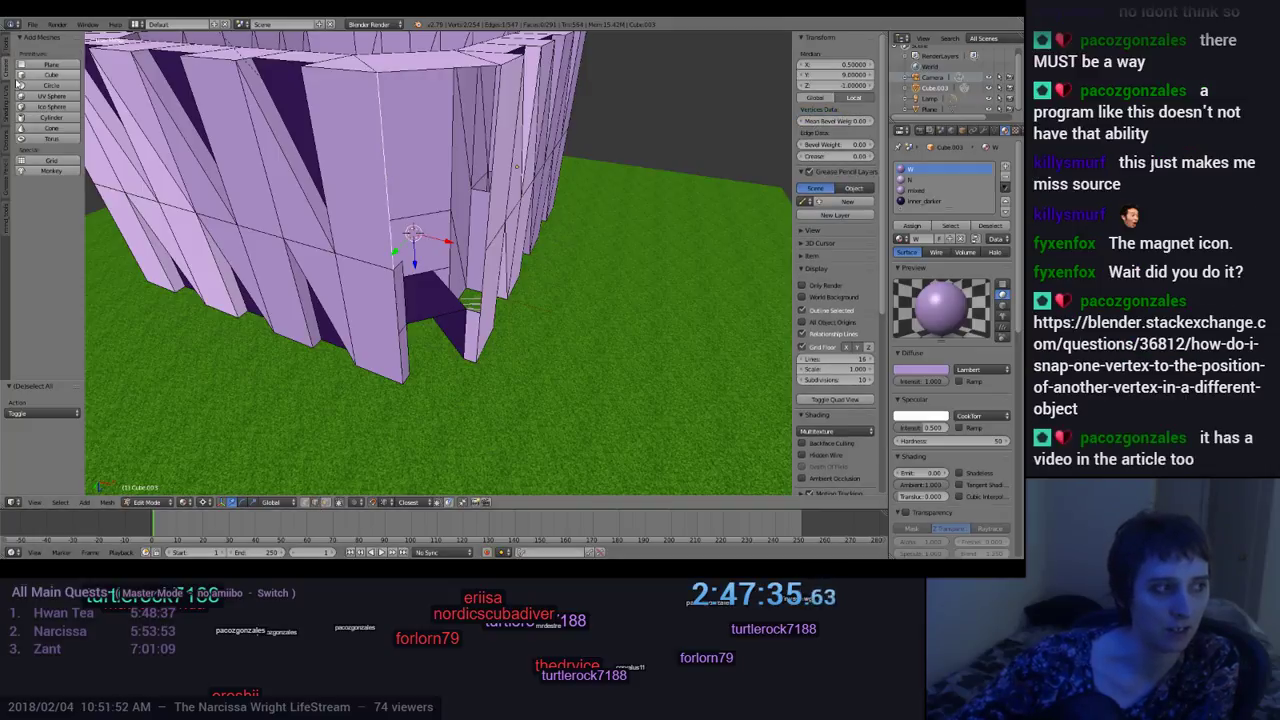
left_click(8, 98)
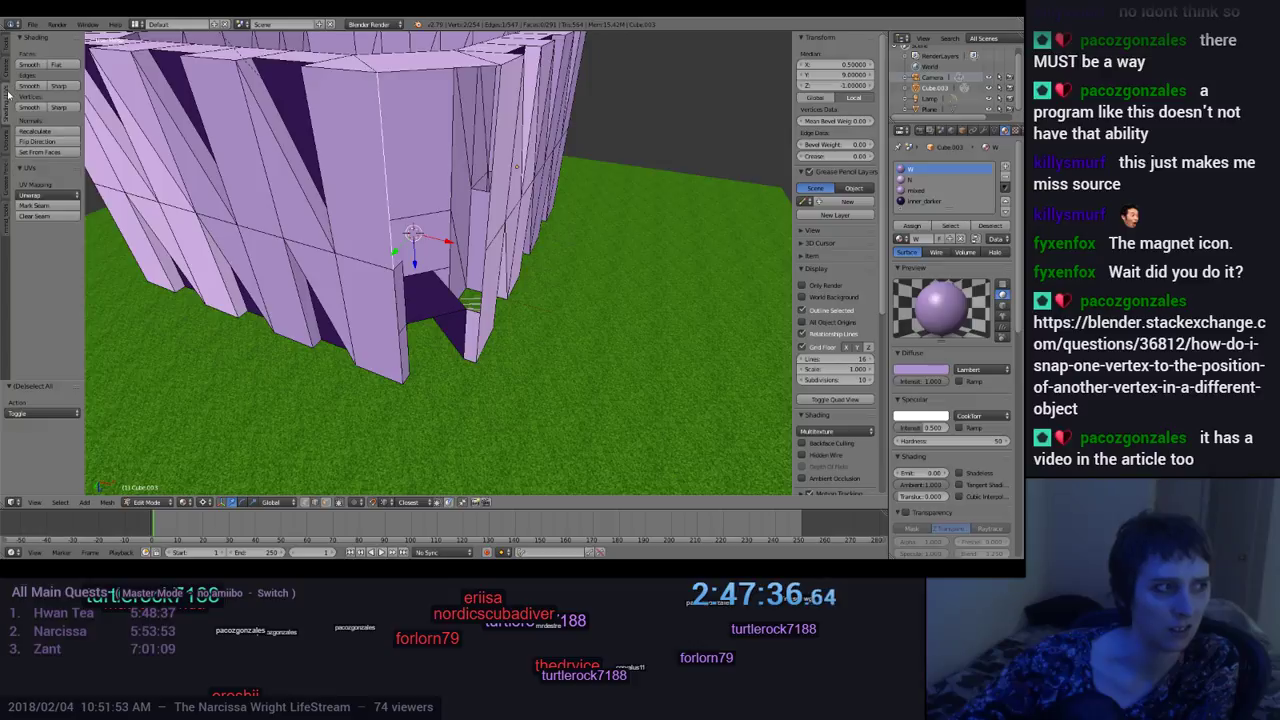
left_click(5, 144)
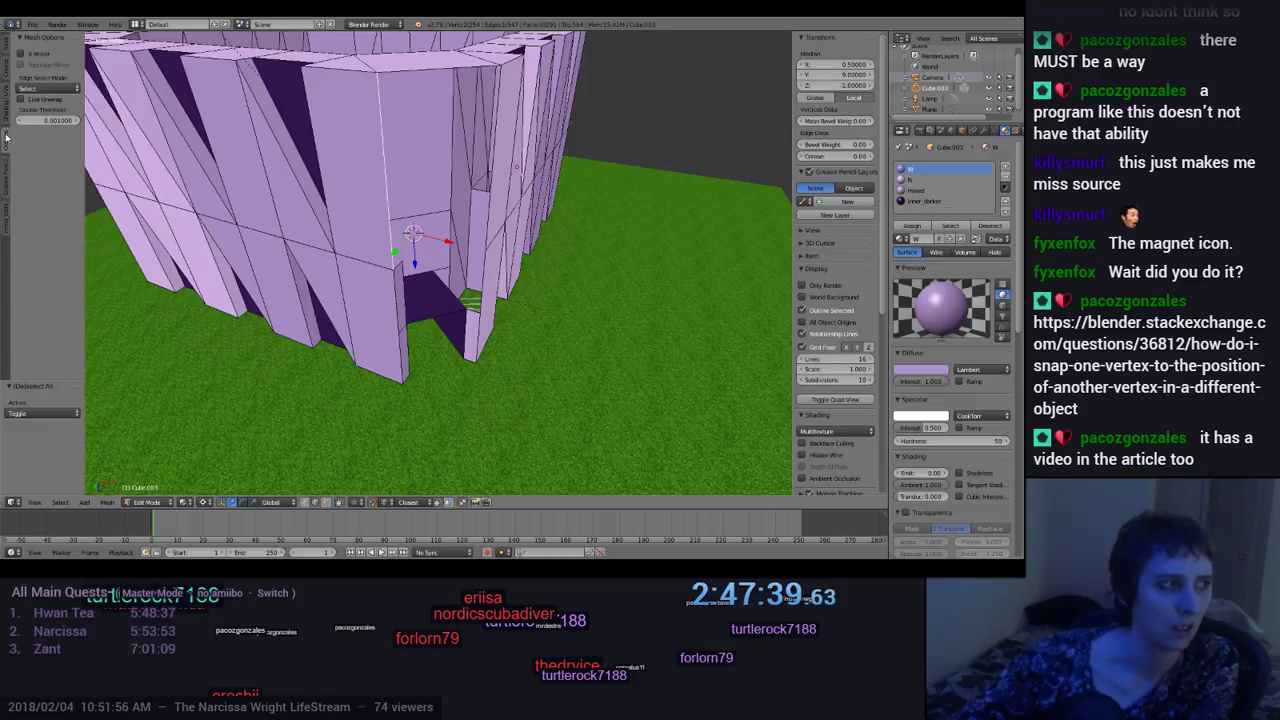
left_click(6, 177)
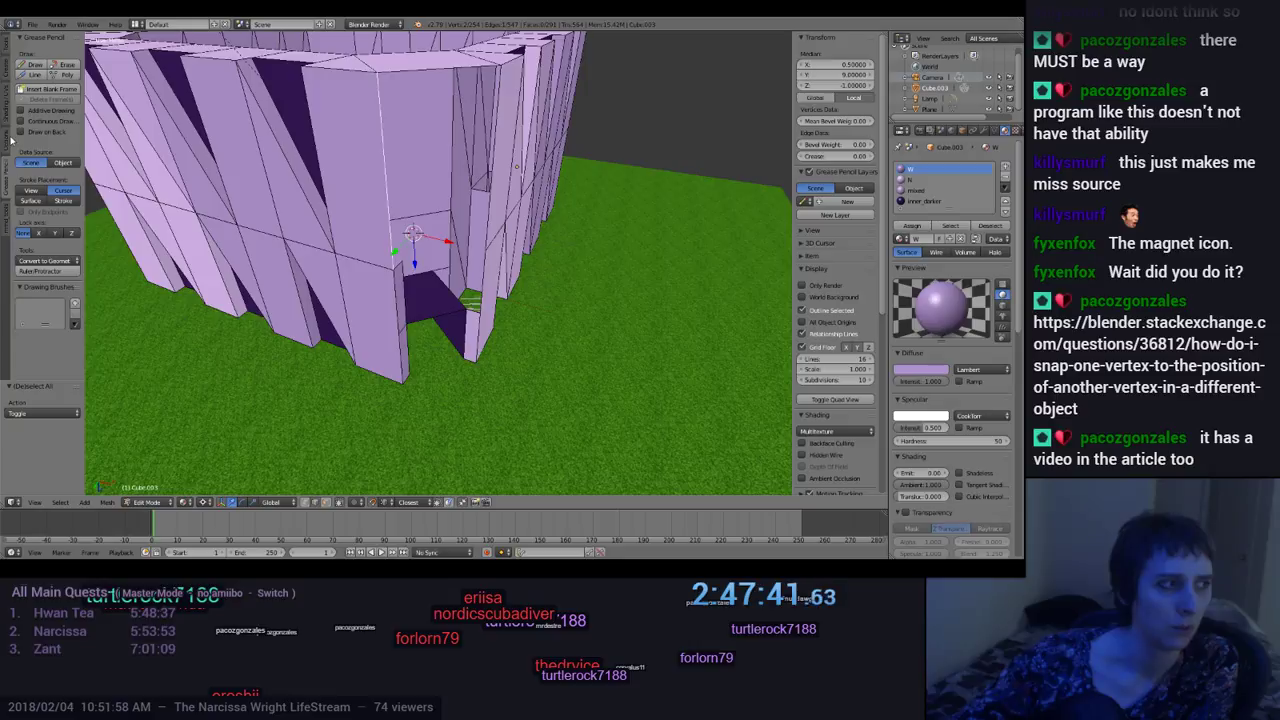
left_click(7, 47)
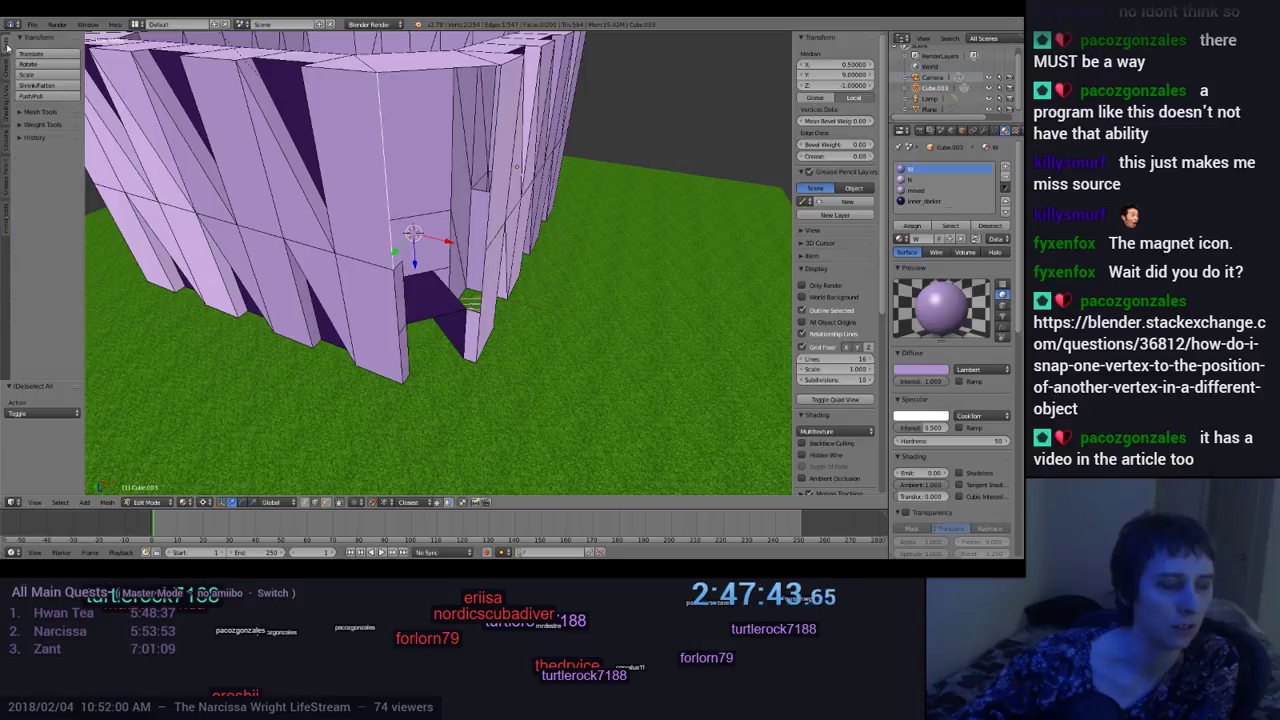
left_click(23, 112)
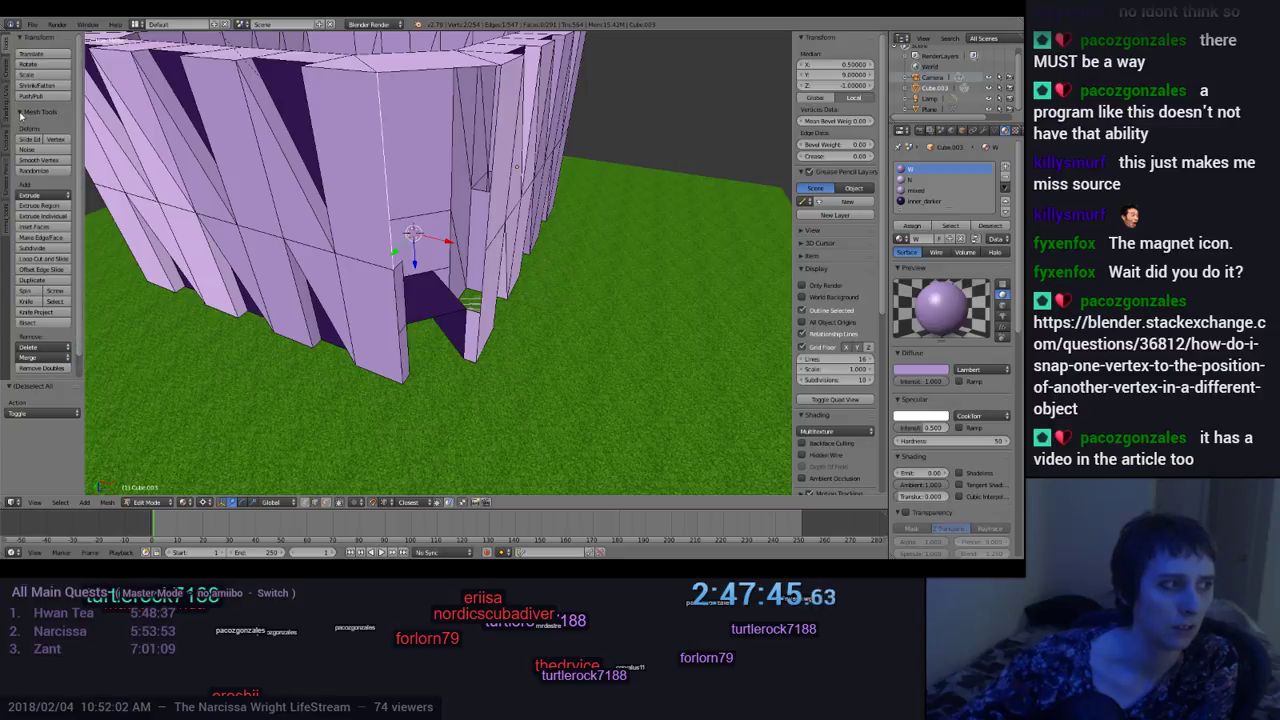
left_click(44, 250)
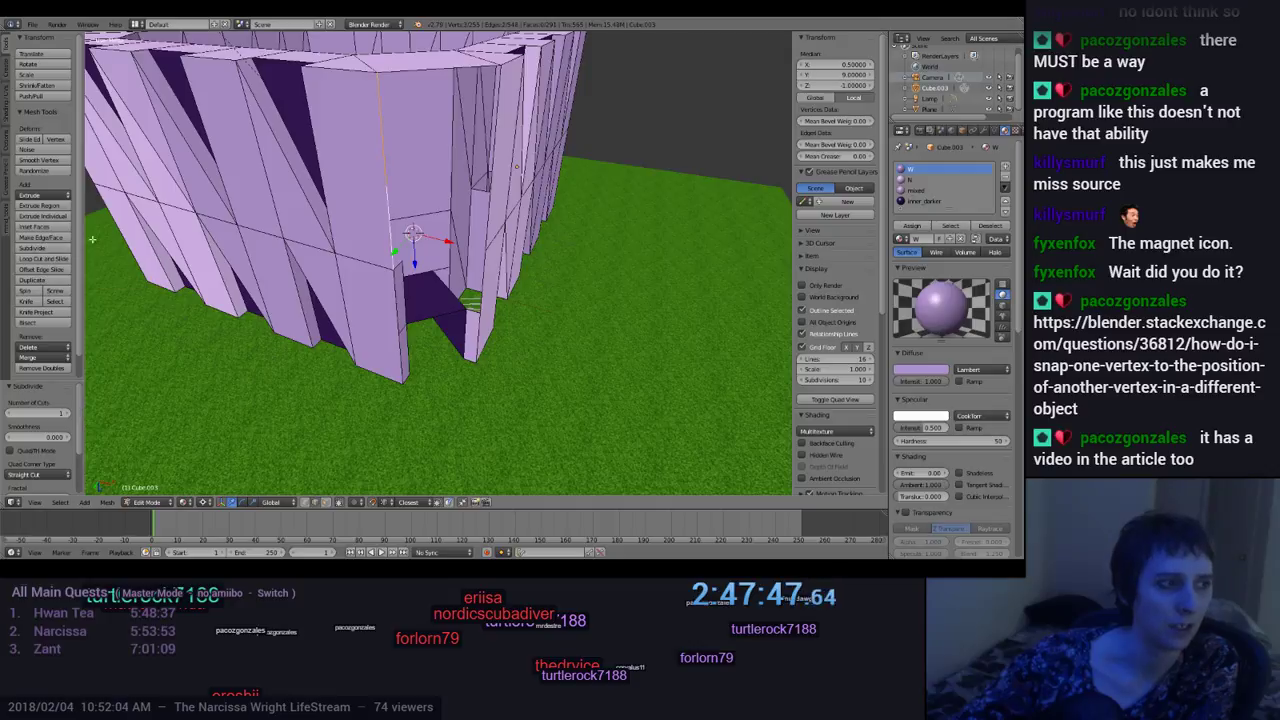
Step: Extrude only the top edge of the left pillar's inner face by -2.494 along Z, up to the subdivided edge's midpoint
middle_click_drag(383, 209, 419, 181)
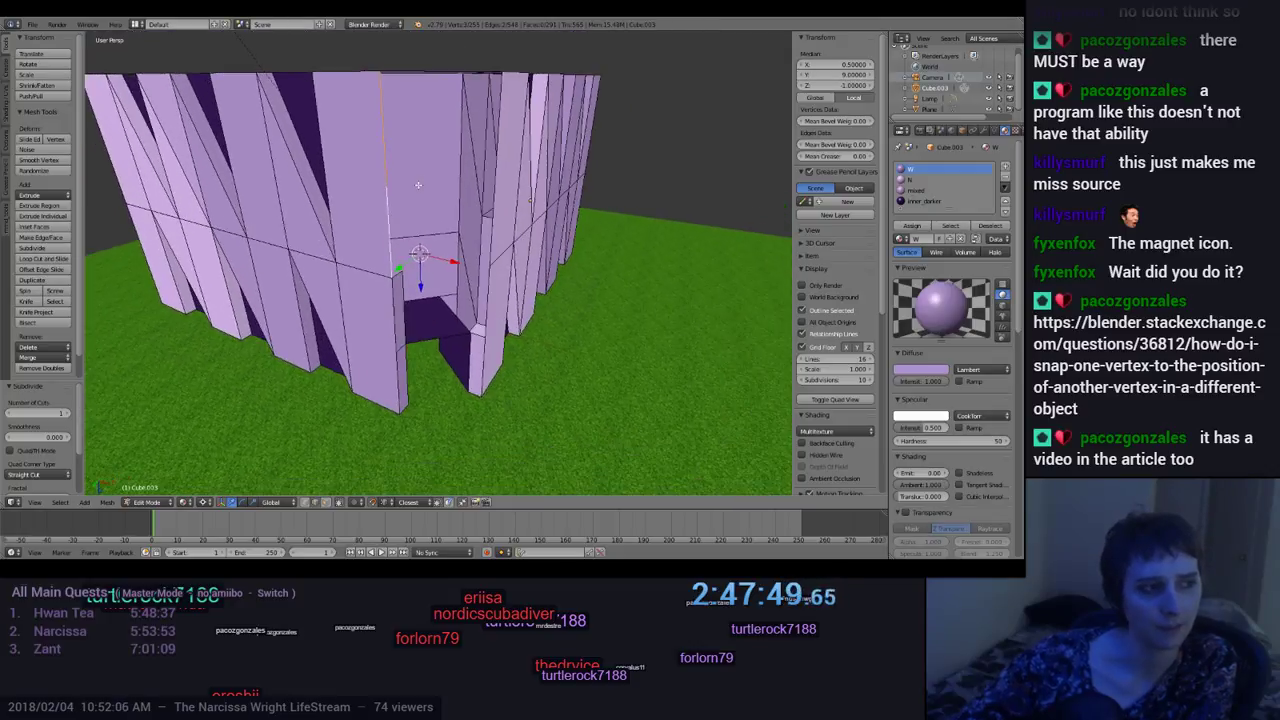
key("a")
key("a")
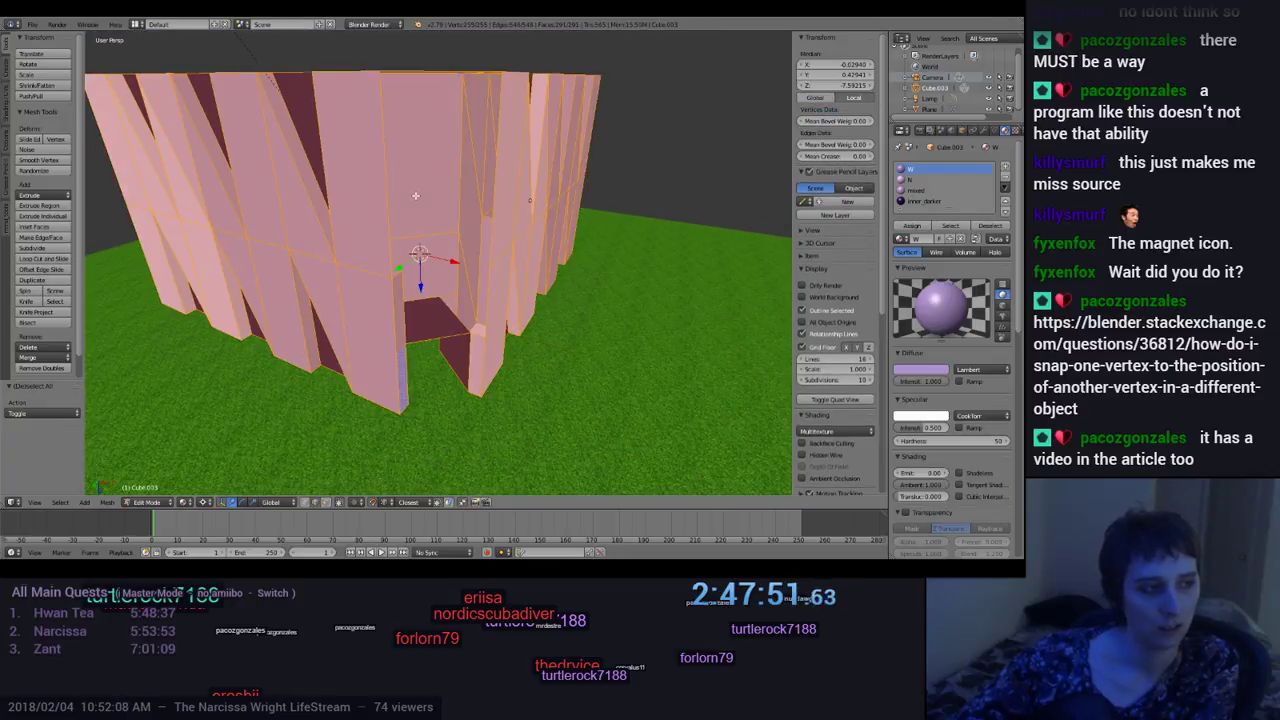
key("a")
mouse_move(417, 190)
middle_mouse_down()
mouse_move(405, 190)
mouse_move(428, 200)
mouse_move(416, 197)
middle_mouse_up()
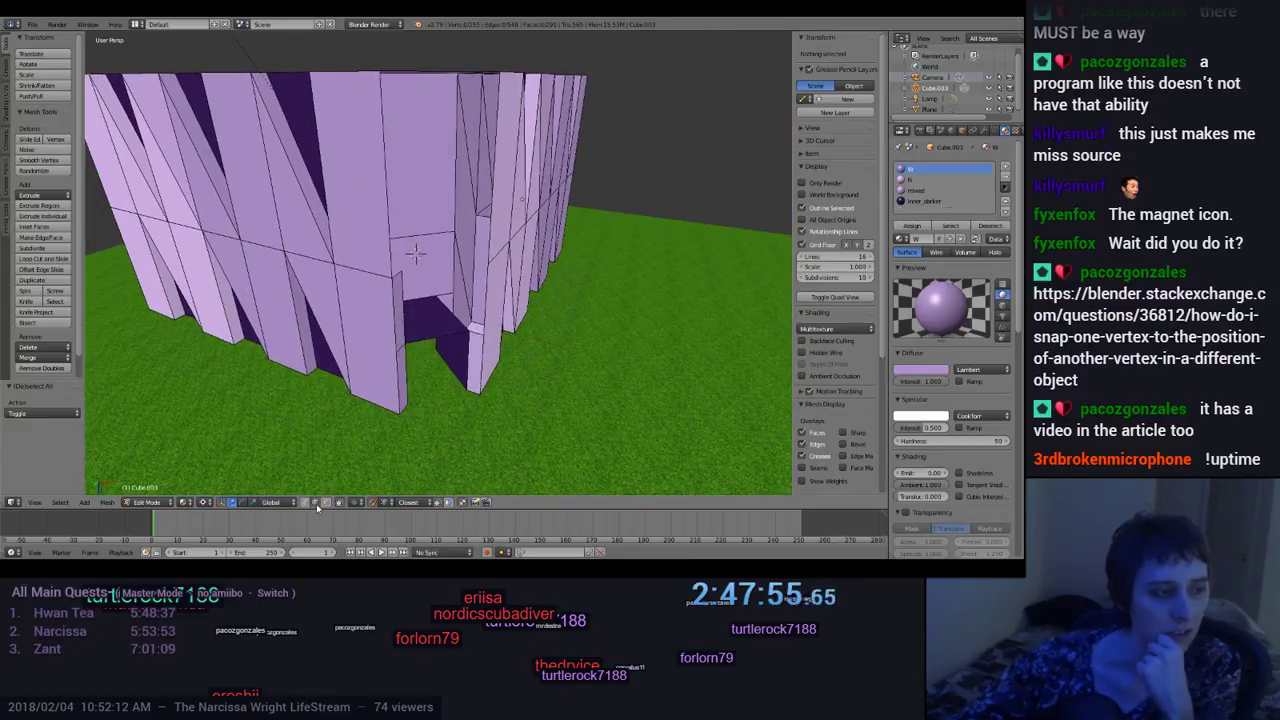
middle_click_drag(383, 188, 324, 459)
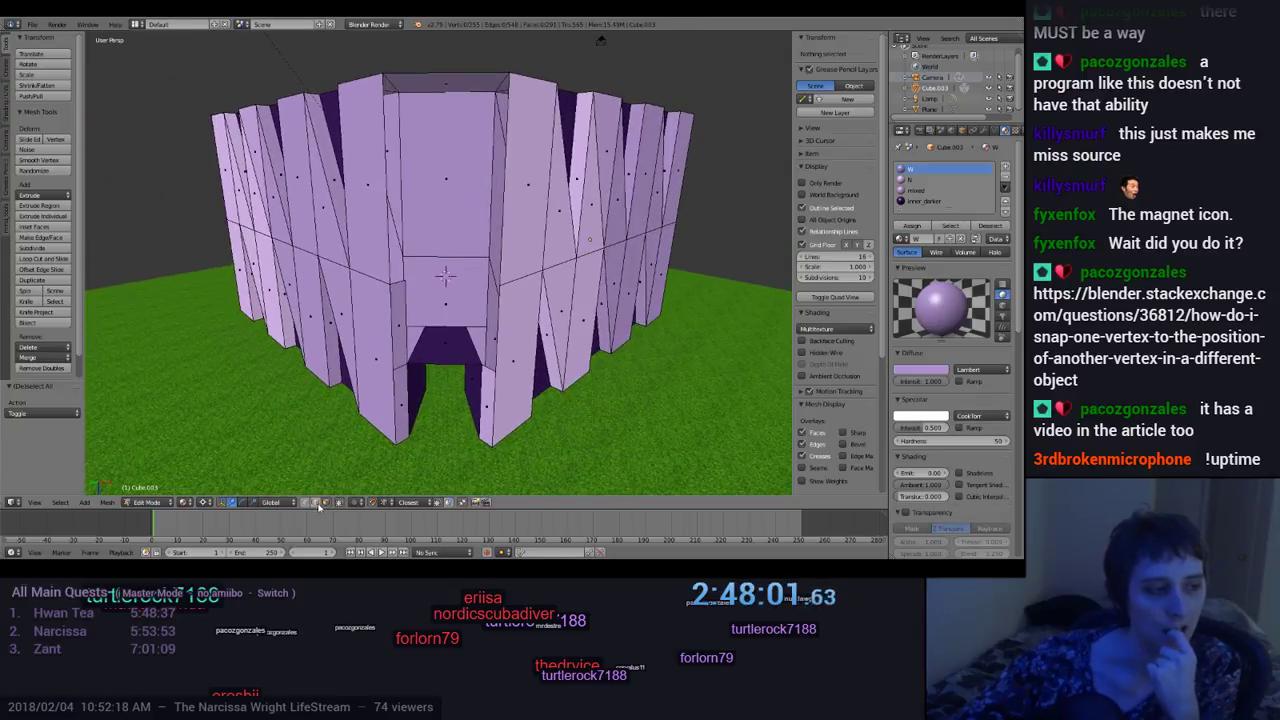
right_click(396, 284)
left_click(40, 196)
left_click(42, 208)
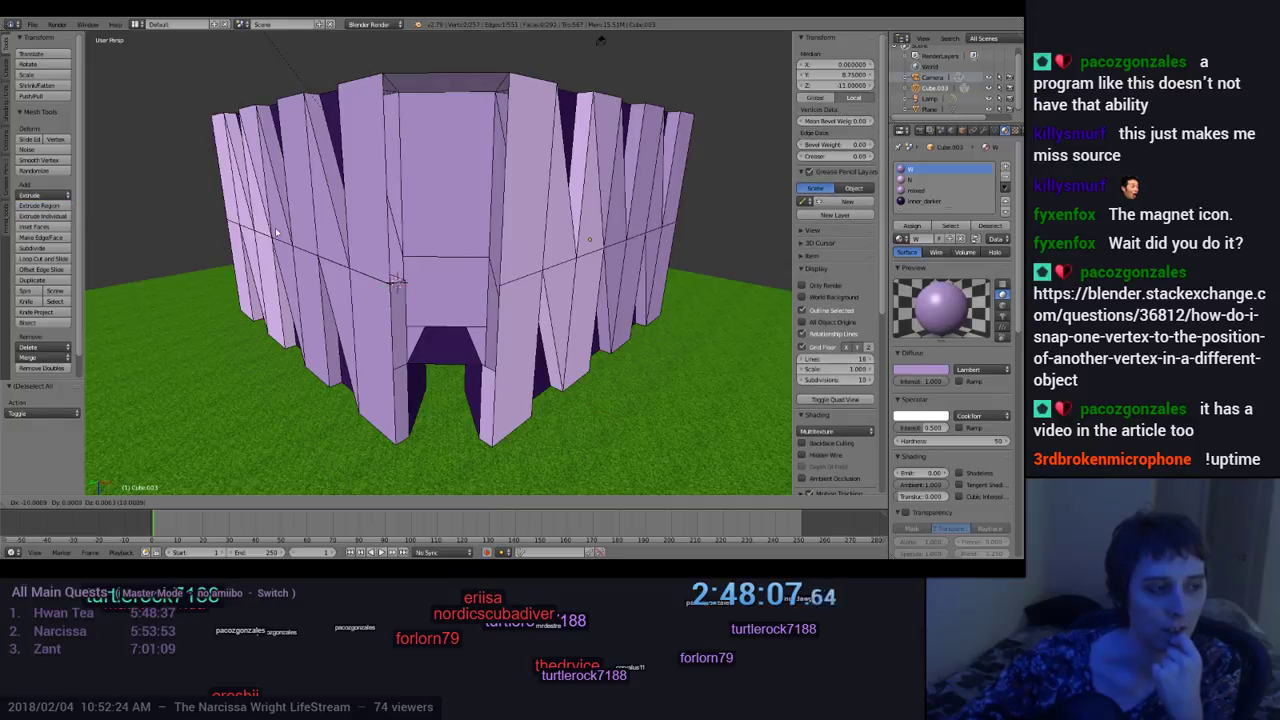
left_click(391, 193)
middle_click_drag(454, 248, 455, 310)
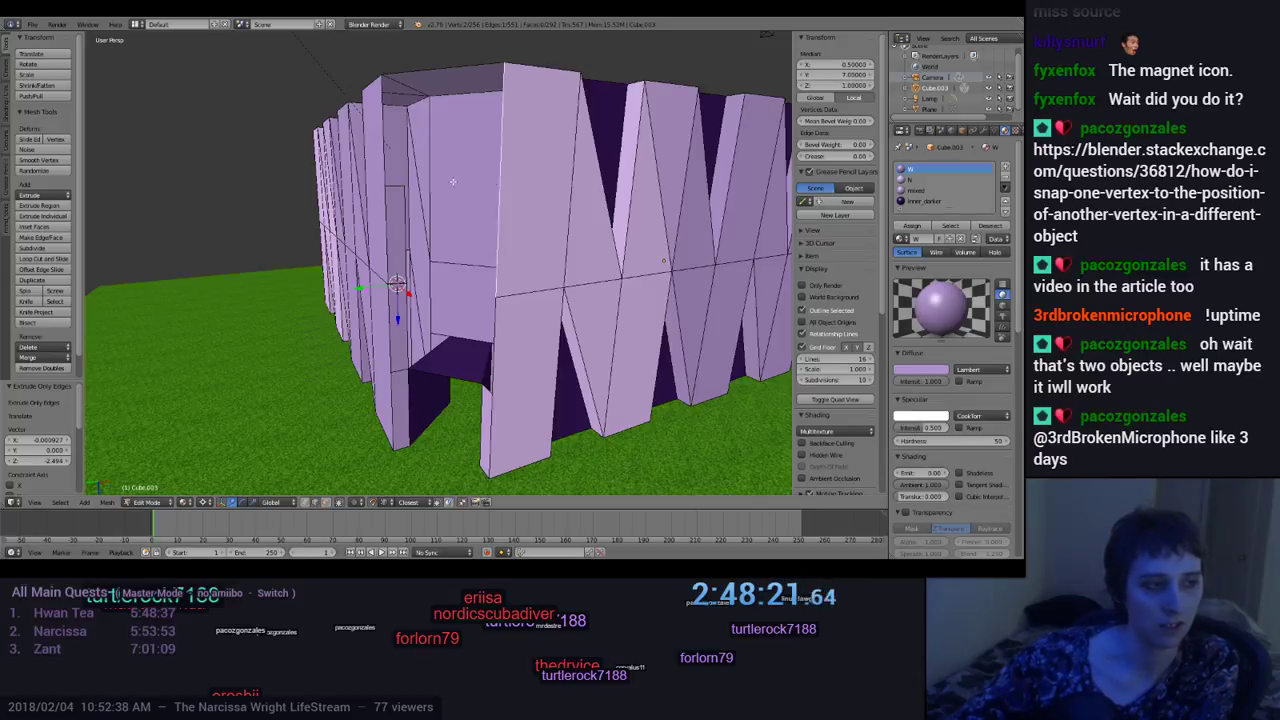
Step: Subdivide the tall edge above the right pillar with one cut and extrude the pillar's inner top edge twice by -2.5 along Z
left_click(38, 248)
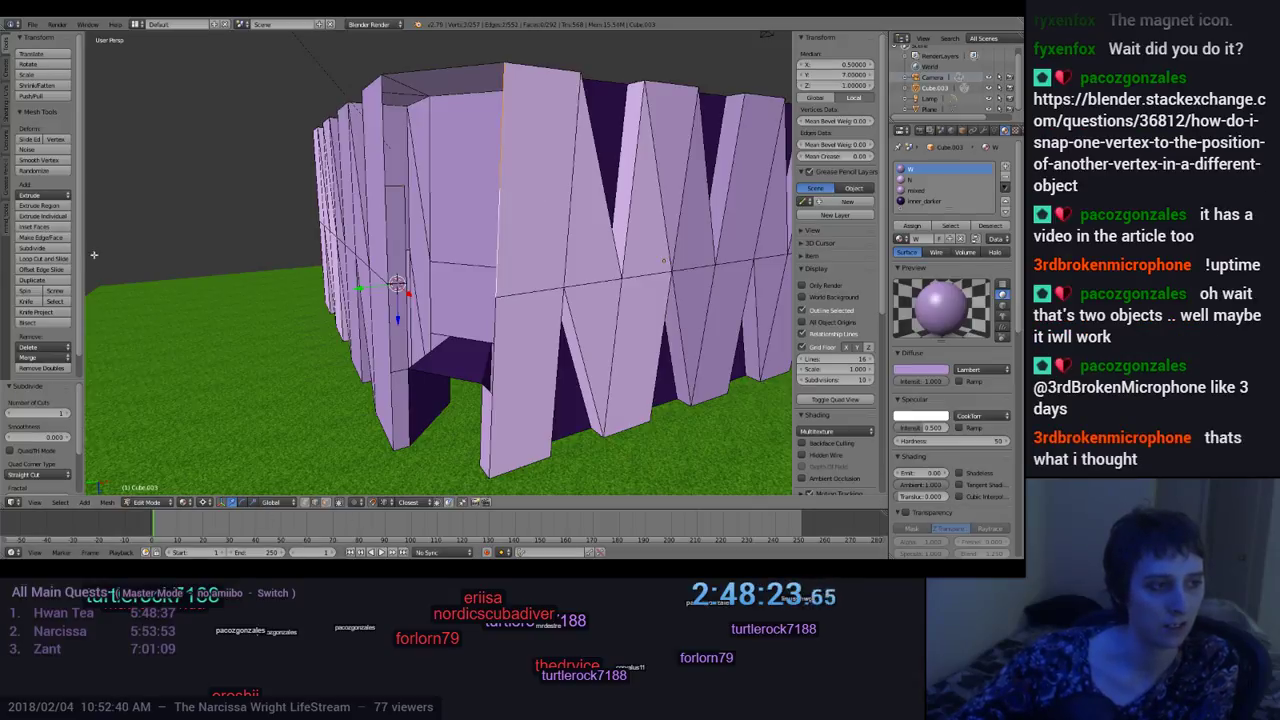
middle_click_drag(494, 401, 539, 393)
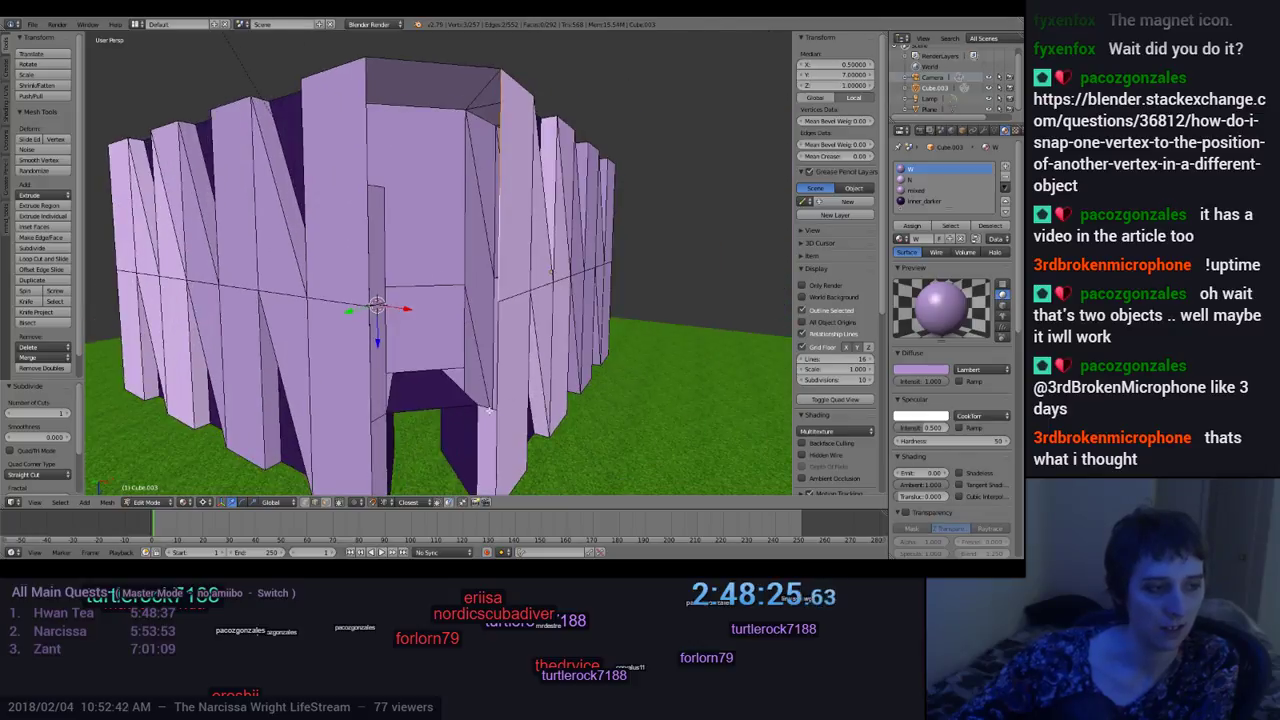
left_click(37, 196)
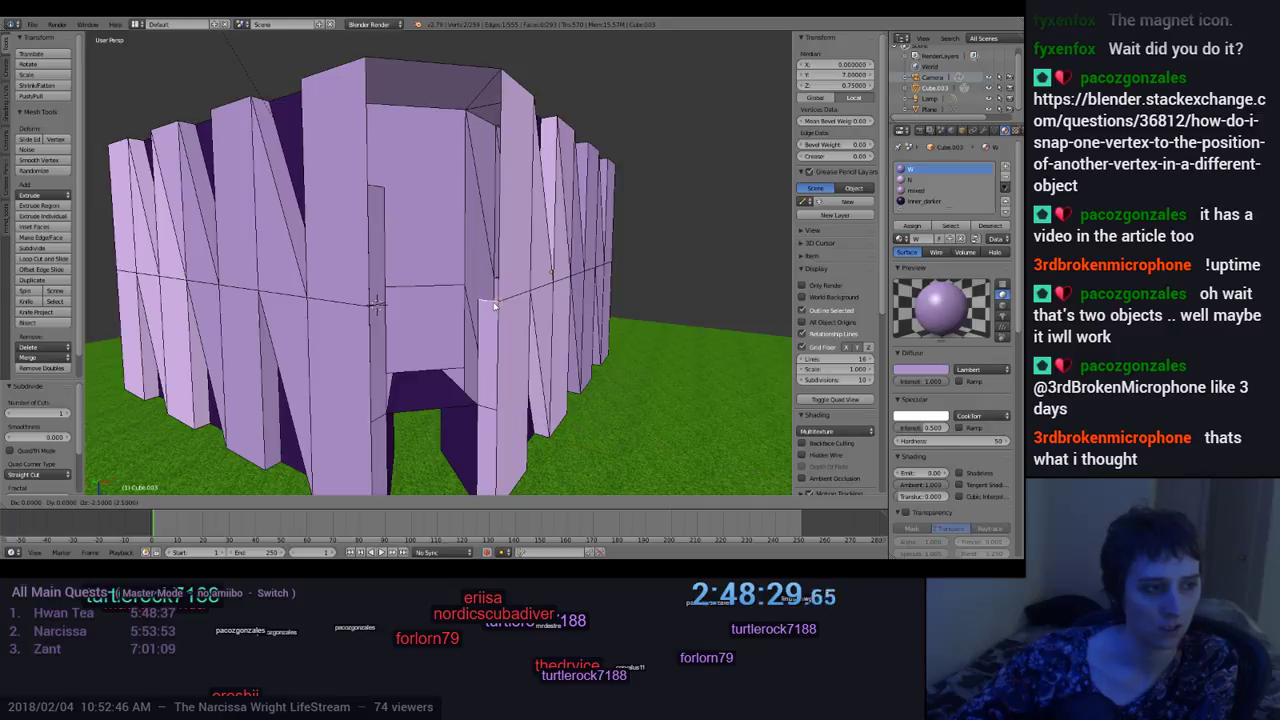
key("Return")
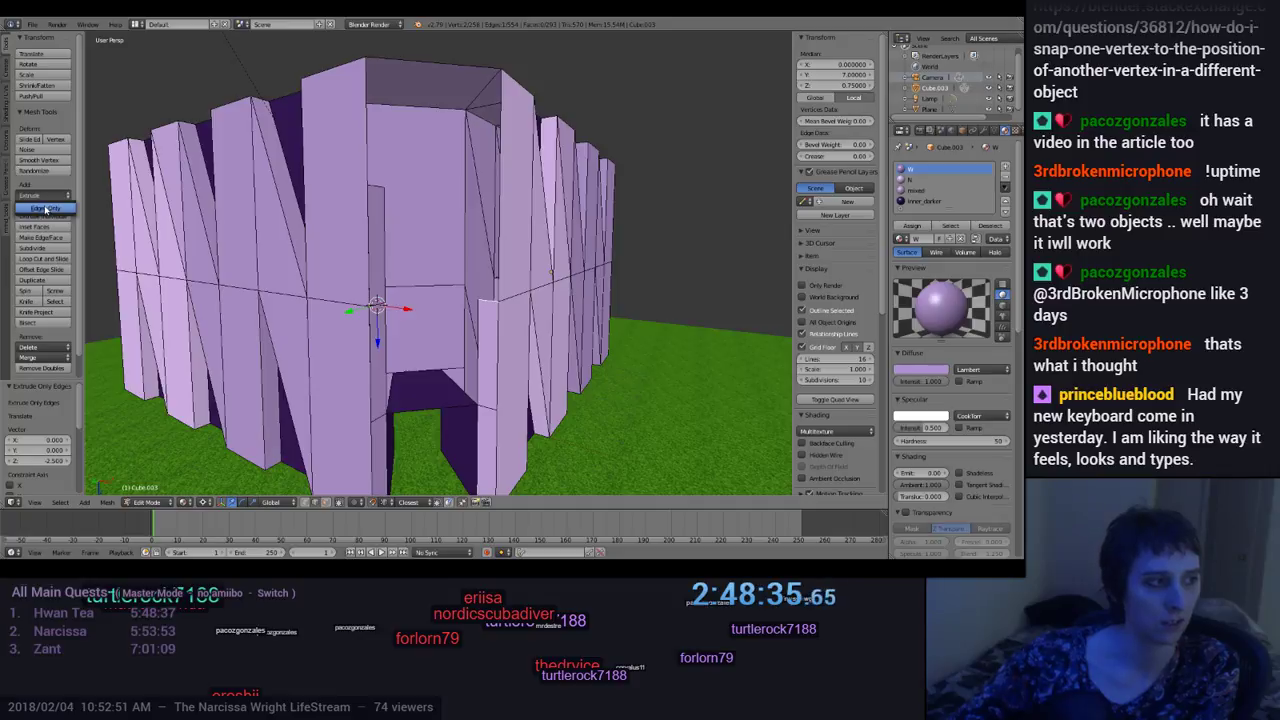
left_click(45, 209)
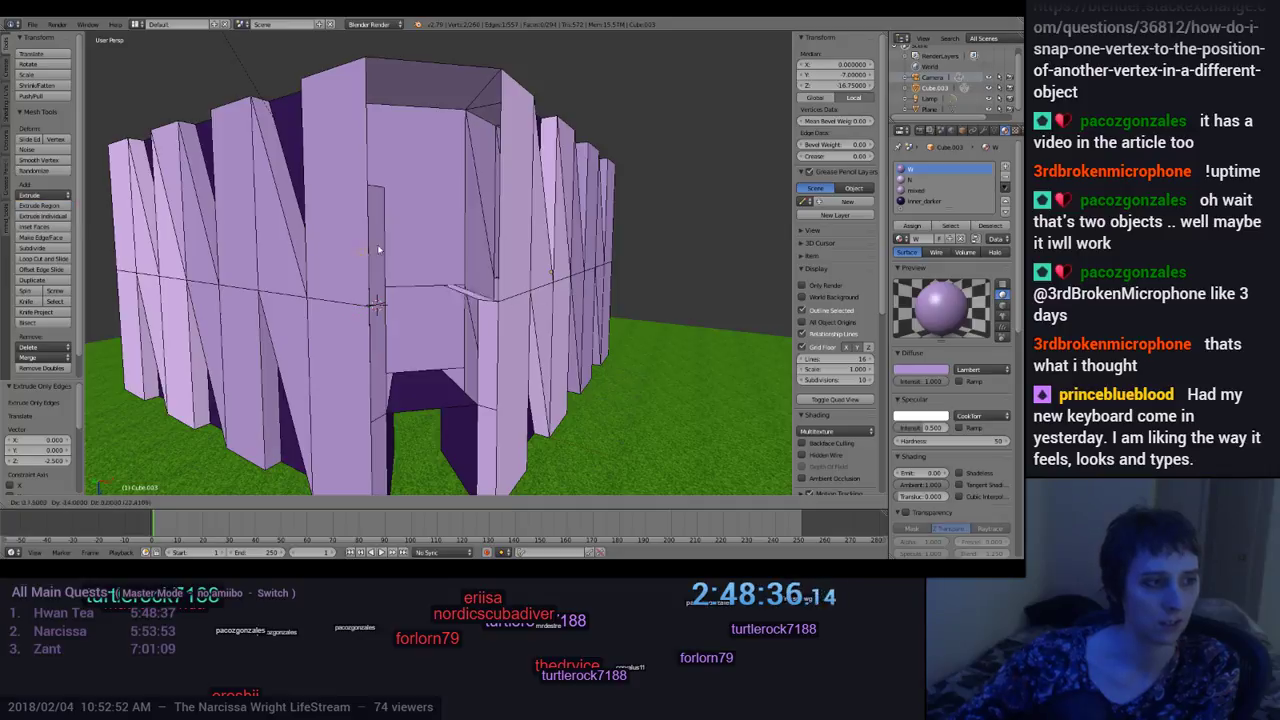
left_click(499, 193)
middle_click_drag(500, 196, 502, 278)
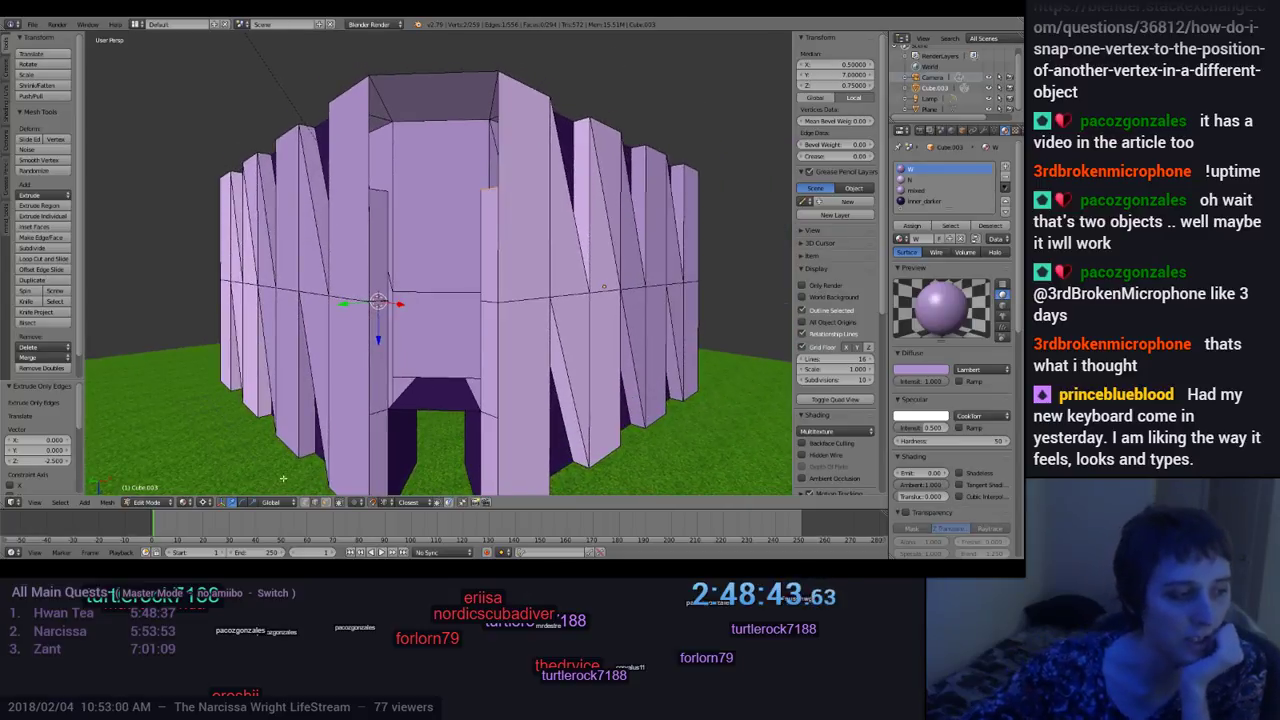
Step: Fill the gap directly above the doorway with a face between the two pillars and assign it the inner_darker material
right_click(400, 408)
right_click(476, 410, "shift")
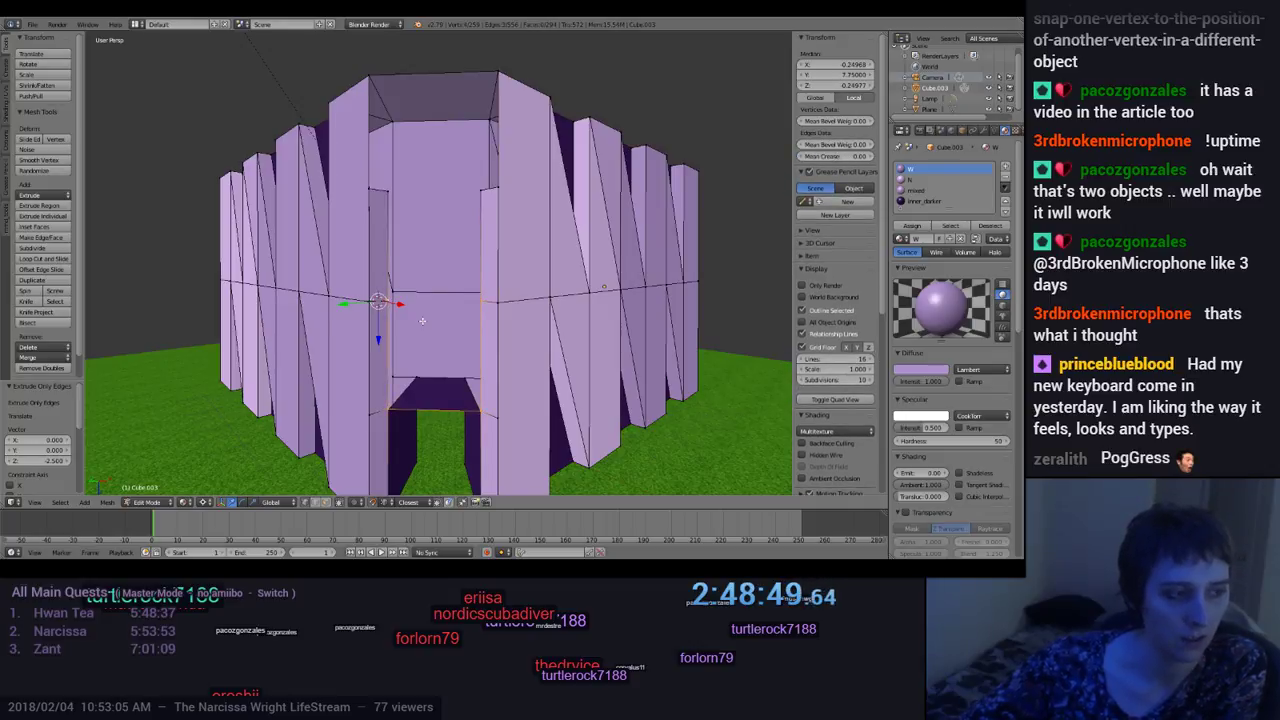
key("f")
left_click(909, 202)
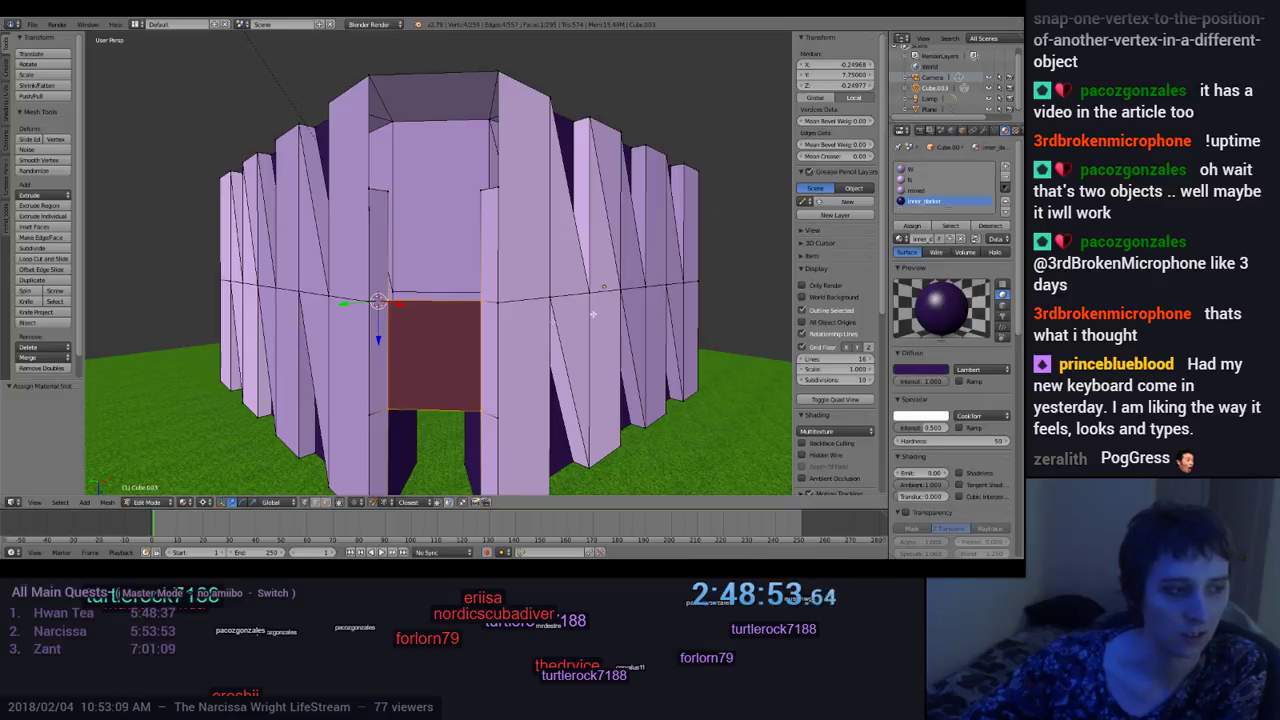
key("a")
middle_click_drag(400, 285, 443, 304)
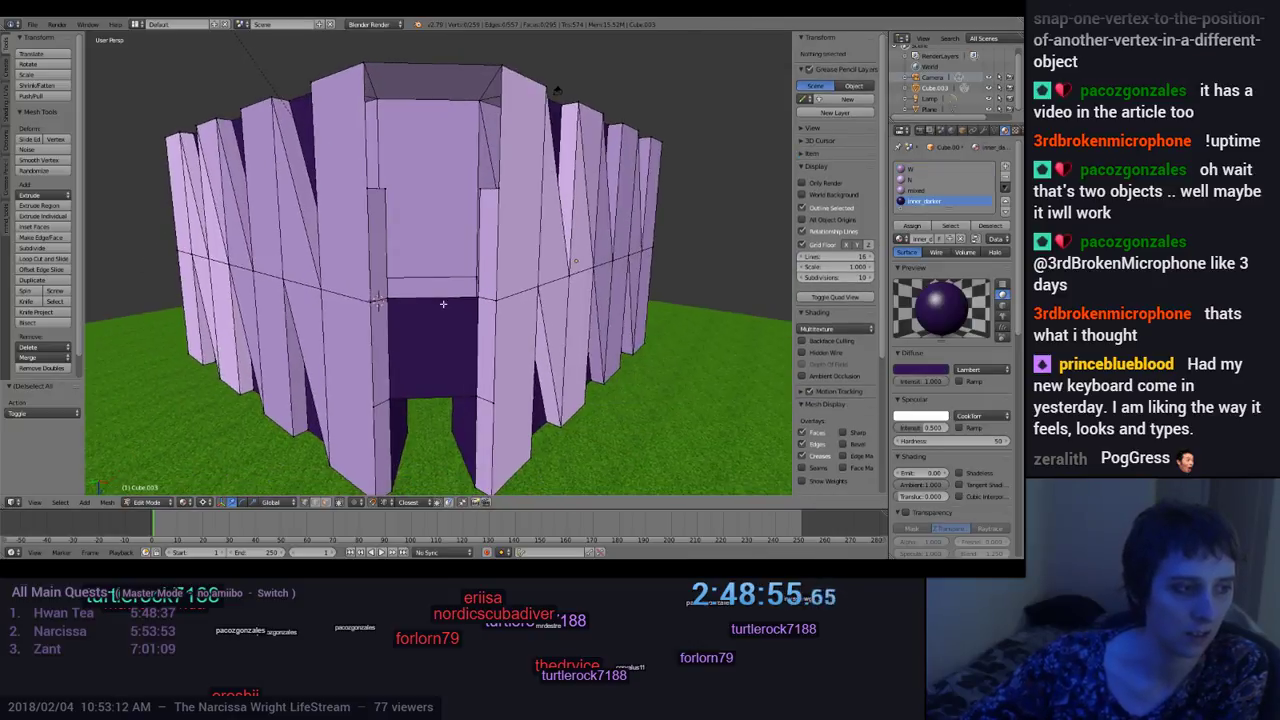
Step: Fill the upper gap between the two extruded pillar strips with a face and assign it the inner_darker material
right_click(378, 299)
right_click(478, 297, "shift")
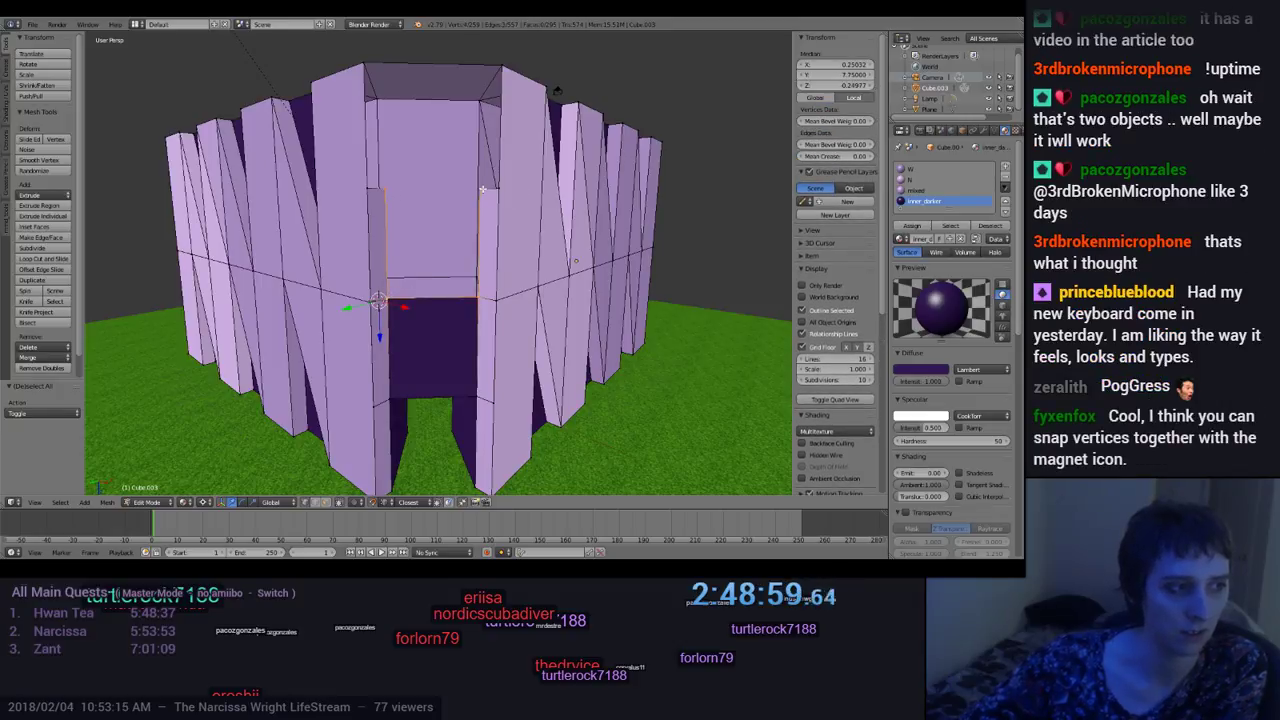
key("f")
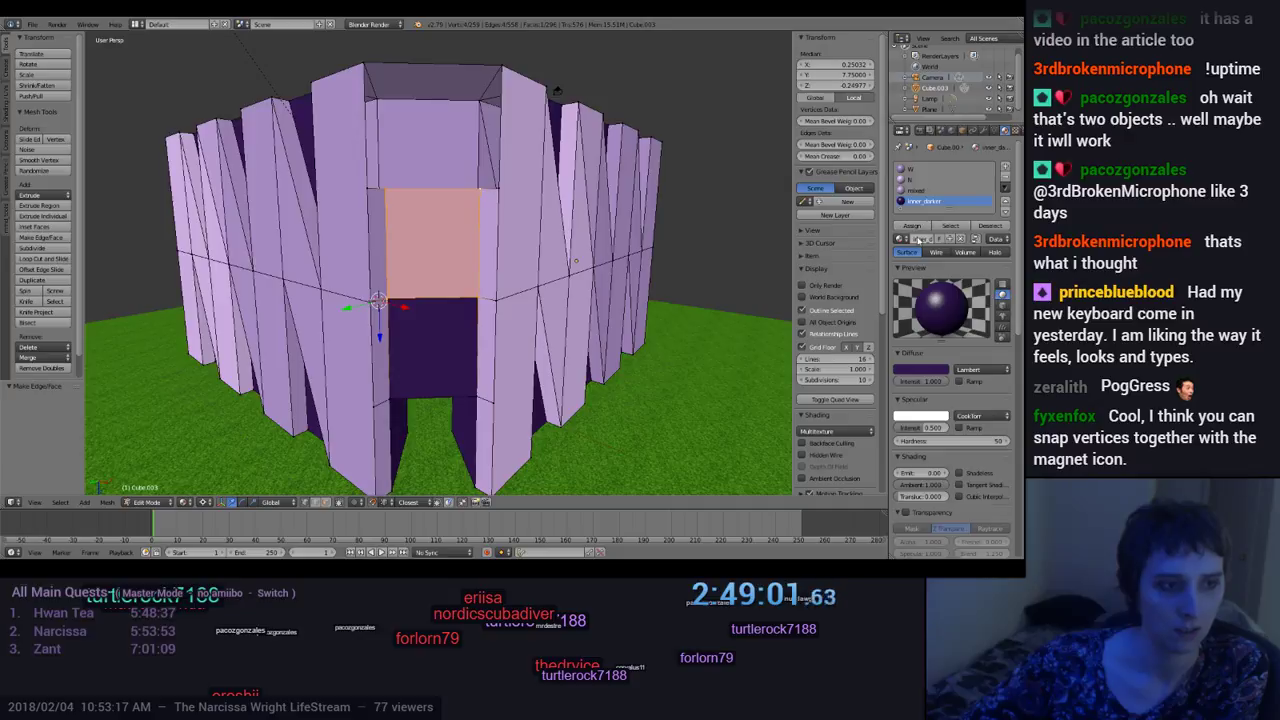
key("ctrl+n")
key("a")
middle_click_drag(630, 324, 559, 360)
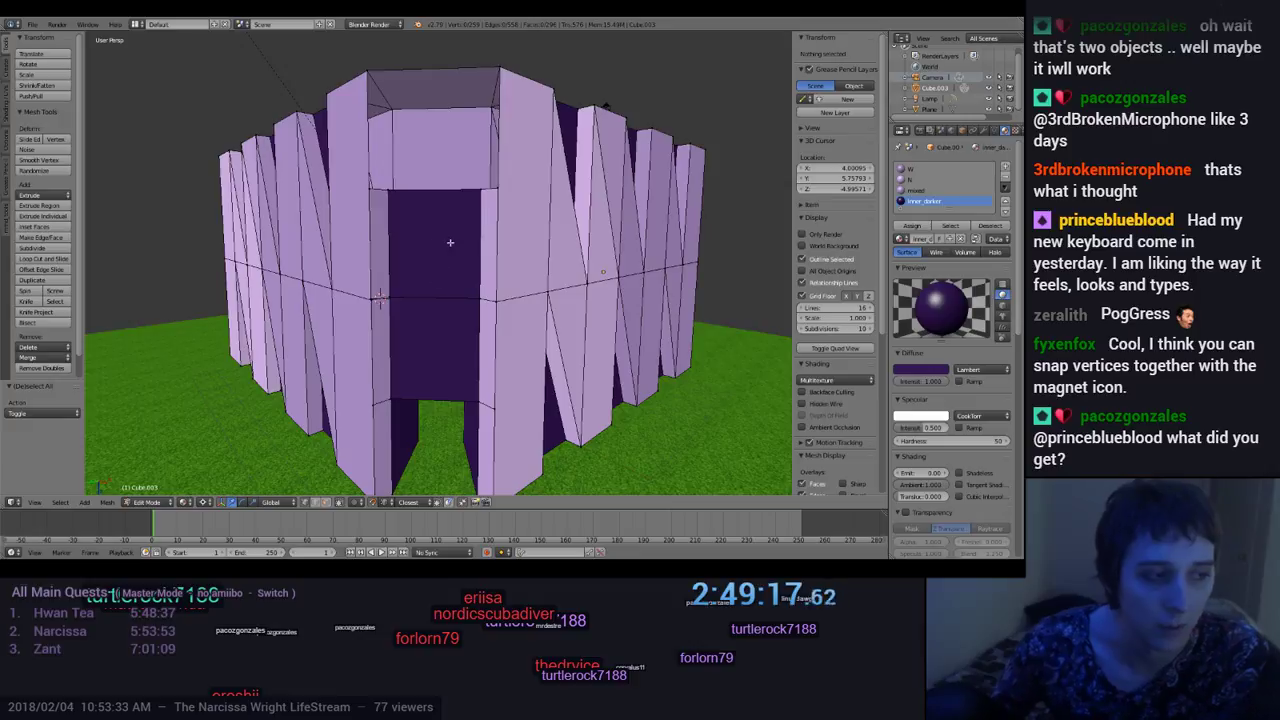
Step: Examine the rebuilt doorway wall and the castle's other corners from several sides and distances
mouse_move(627, 386)
middle_mouse_down()
mouse_move(628, 400)
mouse_move(700, 425)
mouse_move(547, 427)
mouse_move(622, 410)
middle_mouse_up()
scroll(628, 400, "up", 5)
scroll(629, 426, "down", 5)
scroll(547, 427, "down", 3)
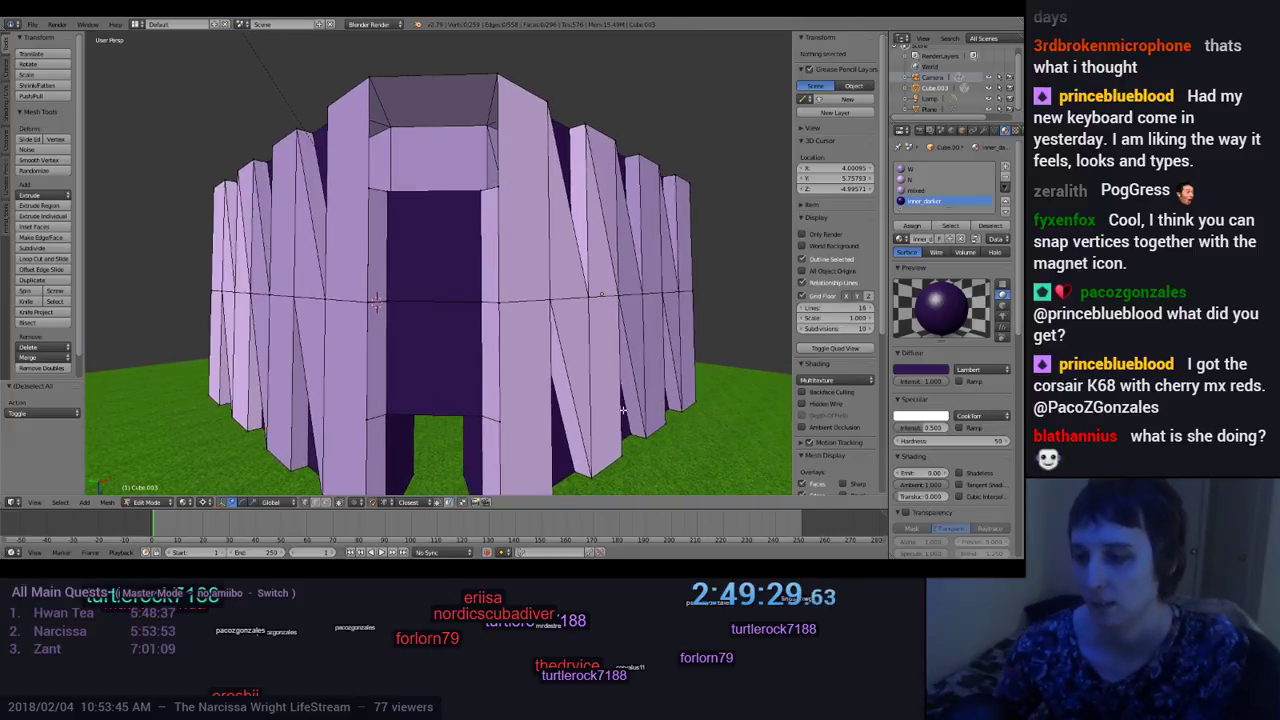
middle_click_drag(645, 465, 630, 410)
scroll(668, 402, "up", 6)
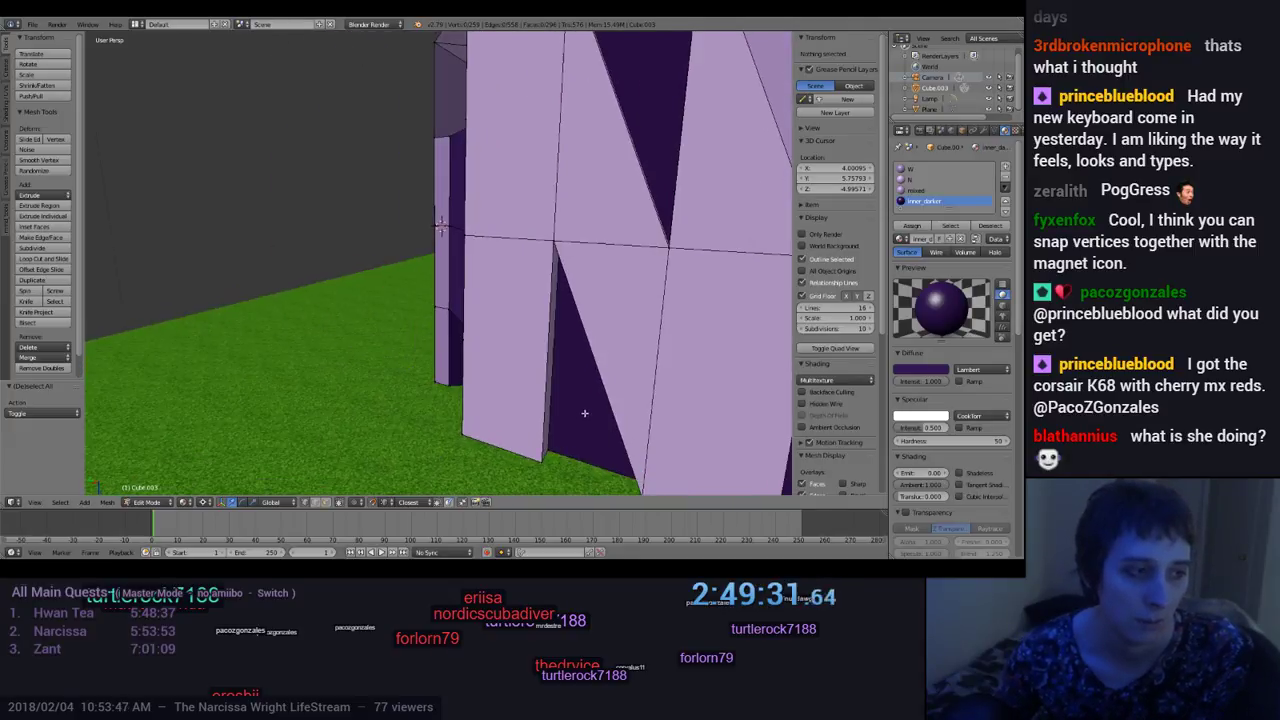
scroll(556, 379, "down", 5)
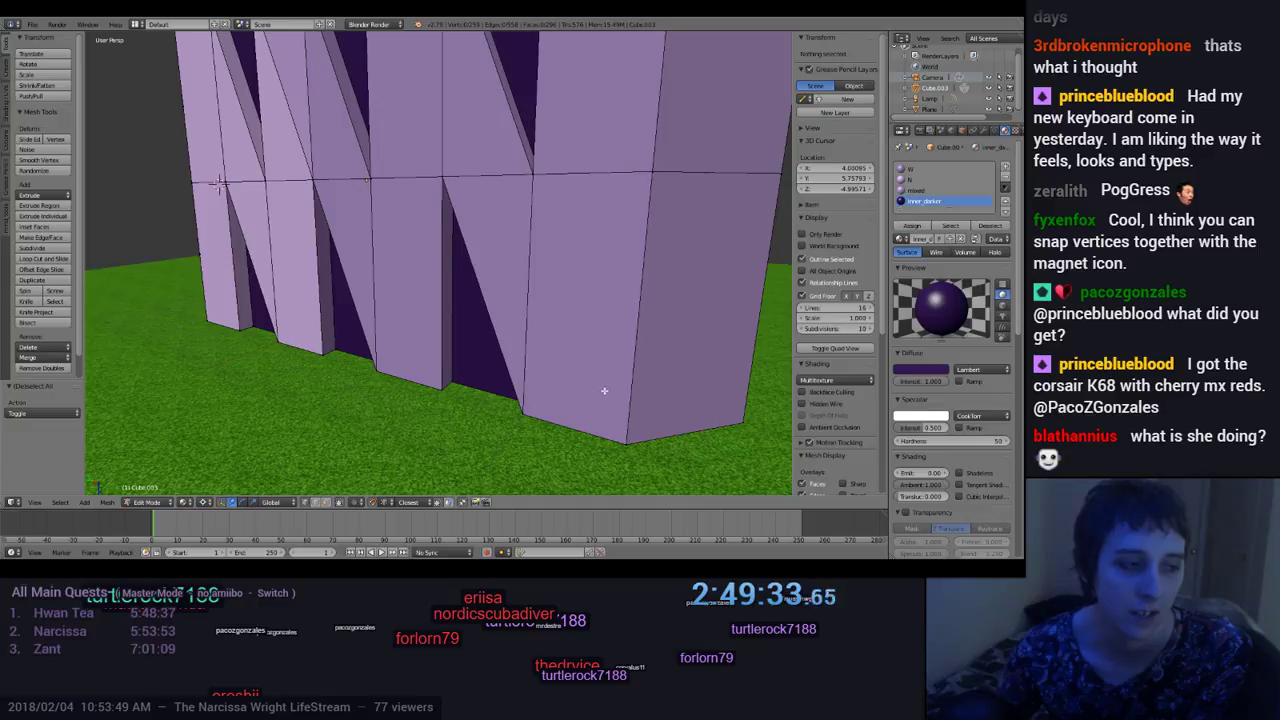
scroll(556, 379, "up", 3)
scroll(560, 380, "down", 4)
middle_click_drag(560, 380, 710, 397)
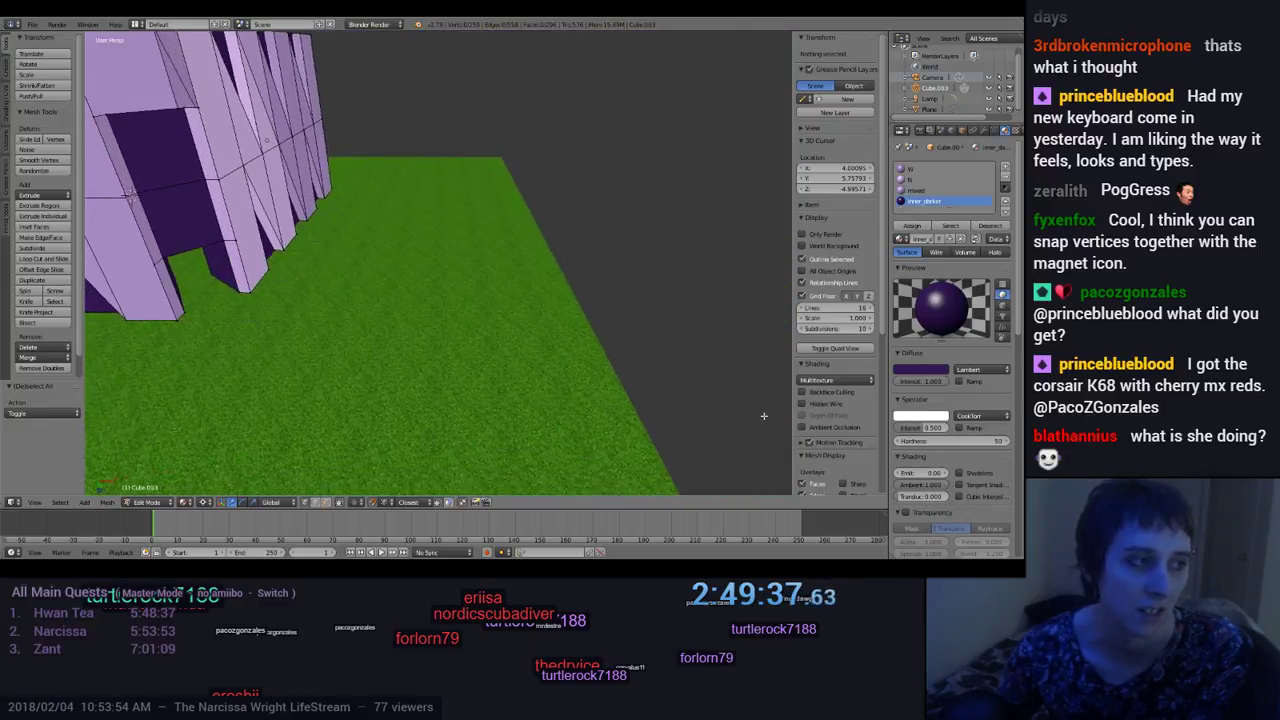
middle_click_drag(742, 429, 531, 35)
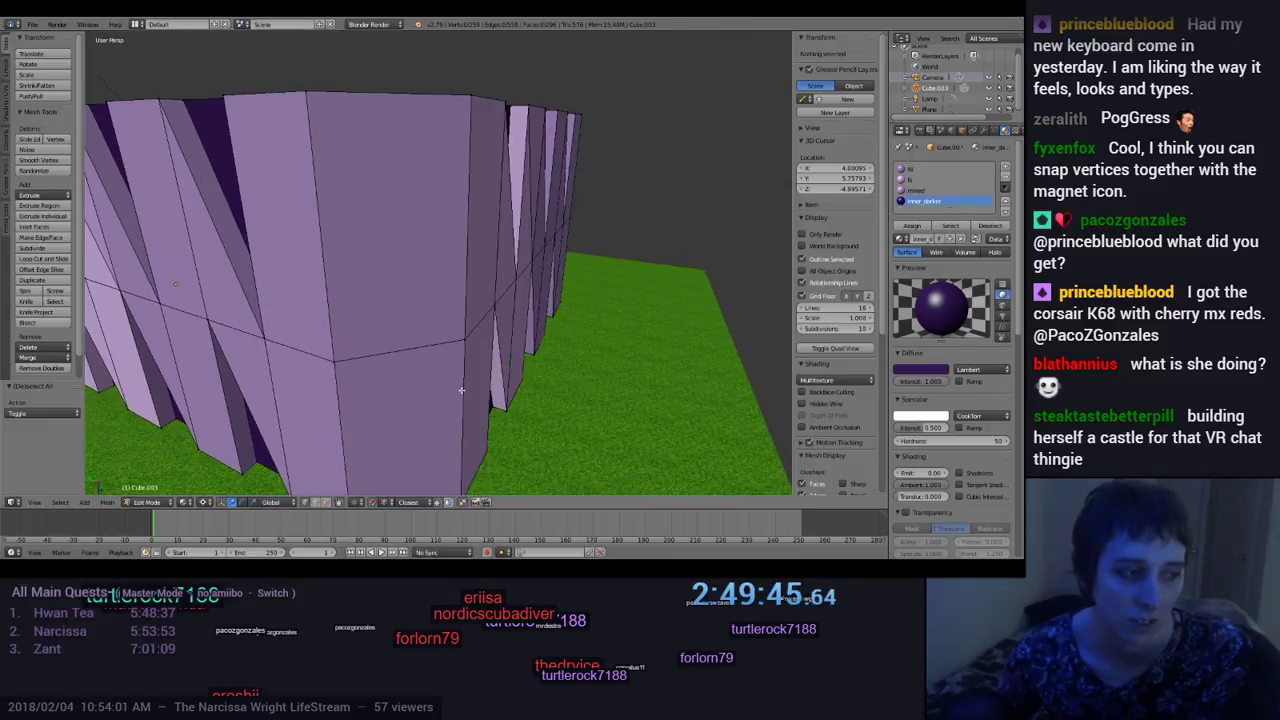
middle_click_drag(391, 338, 395, 345)
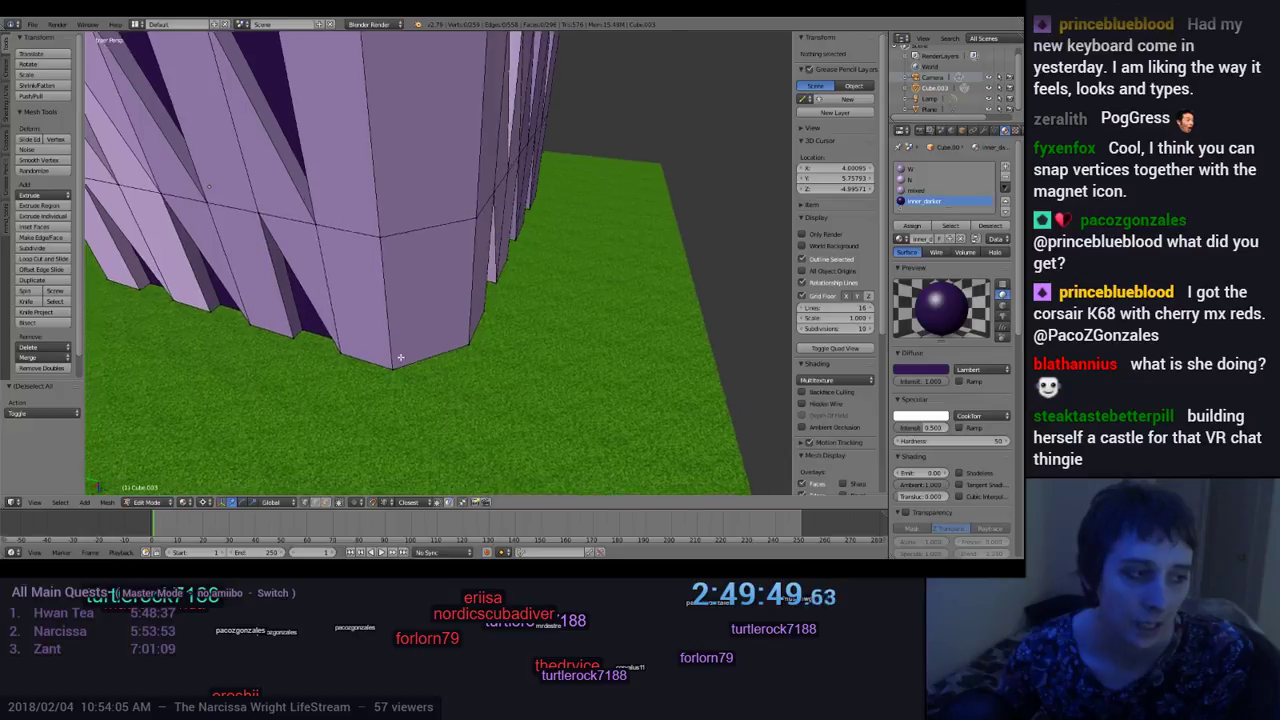
middle_click_drag(426, 331, 523, 305)
middle_click_drag(366, 311, 700, 352)
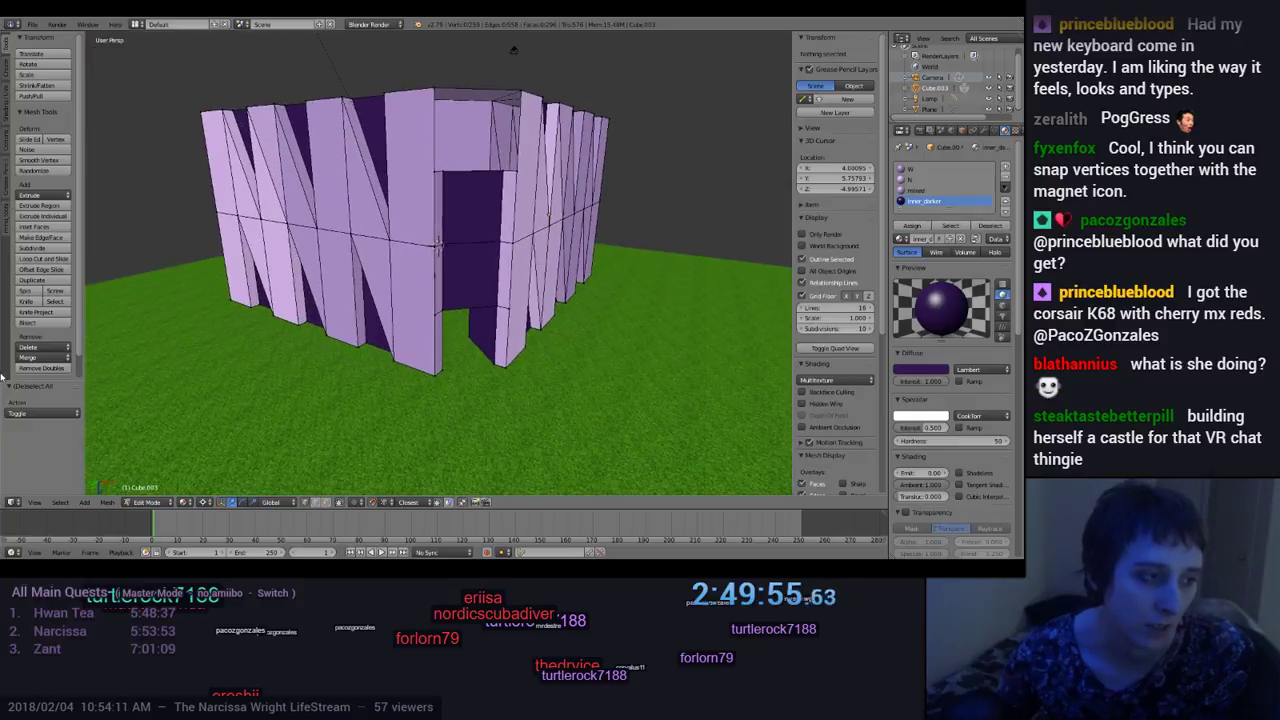
middle_click_drag(303, 367, 406, 349)
scroll(383, 376, "up", 4)
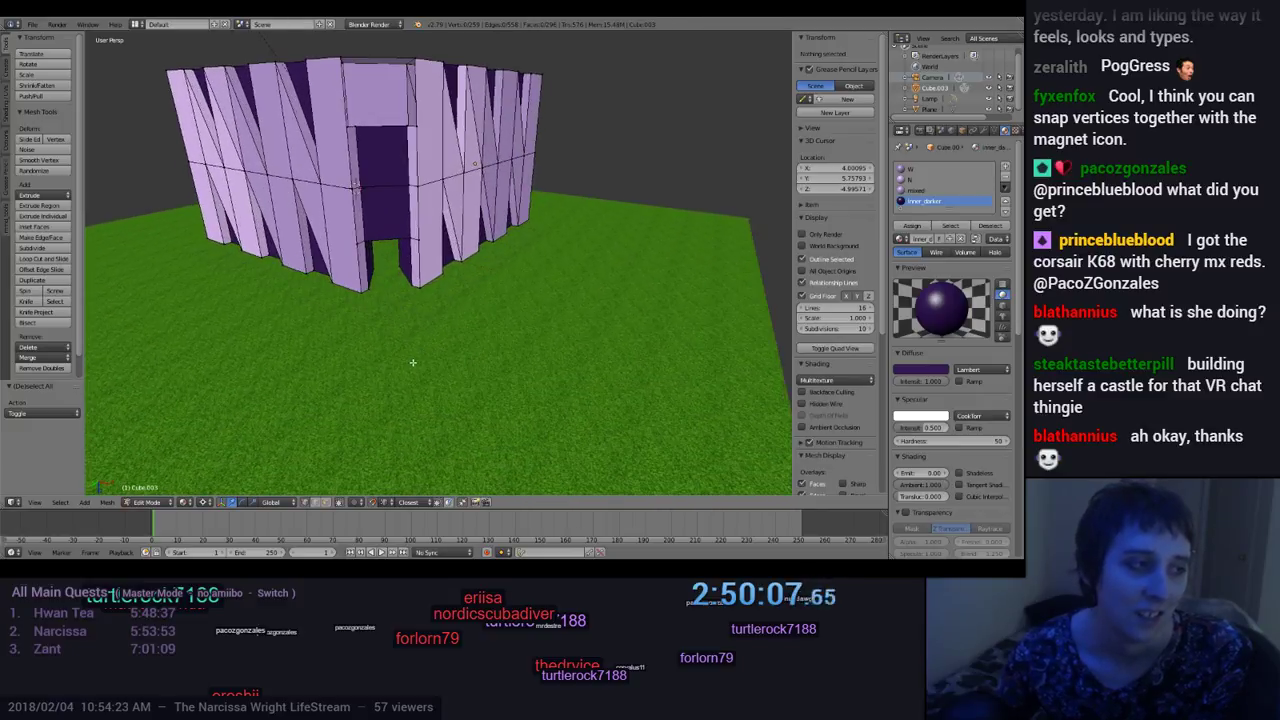
Step: Examine the castle's outer walls around the doorway and the base of a solid corner up close
mouse_move(410, 341)
middle_mouse_down()
mouse_move(420, 391)
mouse_move(407, 333)
middle_mouse_up()
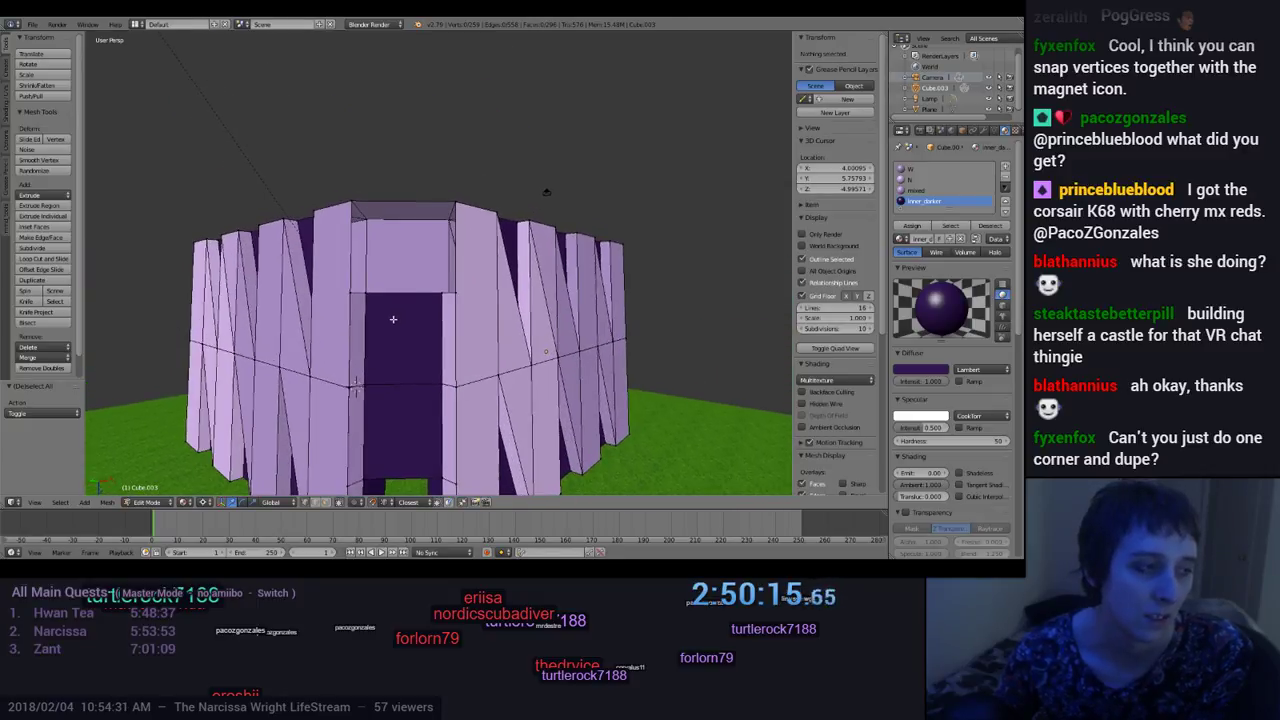
middle_click_drag(396, 314, 617, 368)
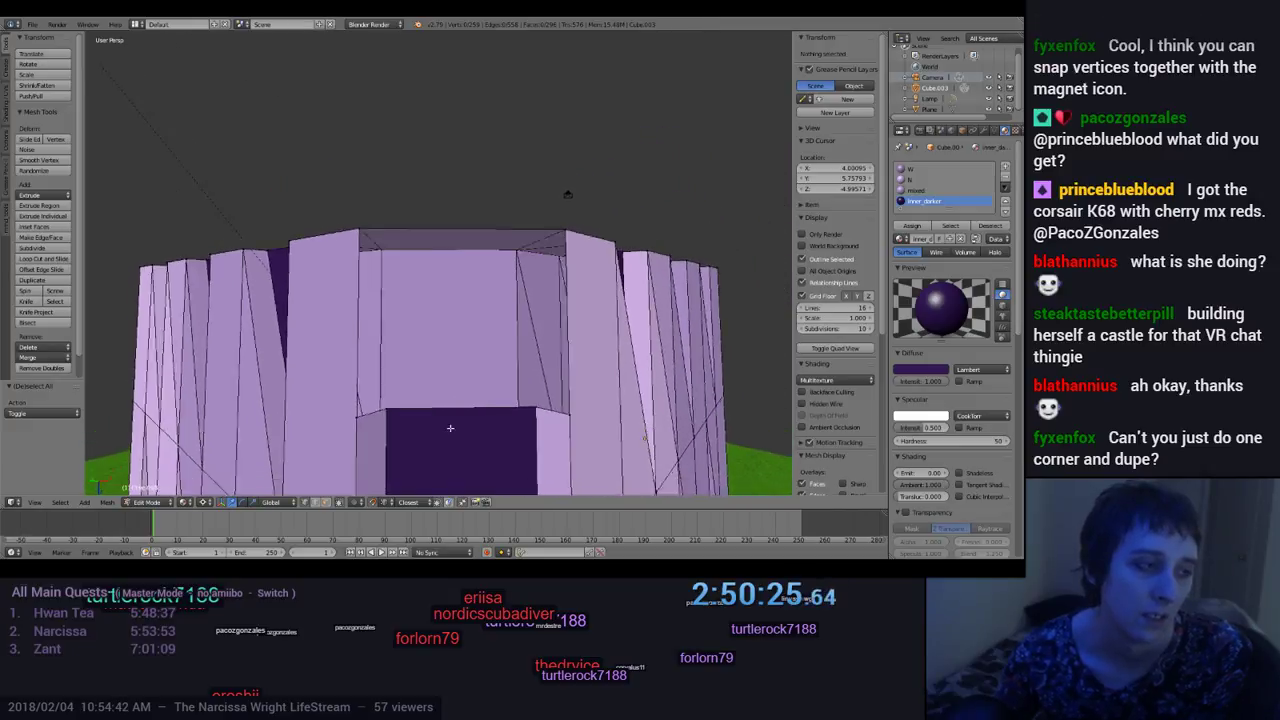
mouse_move(440, 325)
middle_mouse_down()
mouse_move(435, 285)
mouse_move(431, 305)
middle_mouse_up()
middle_click_drag(432, 349, 500, 317)
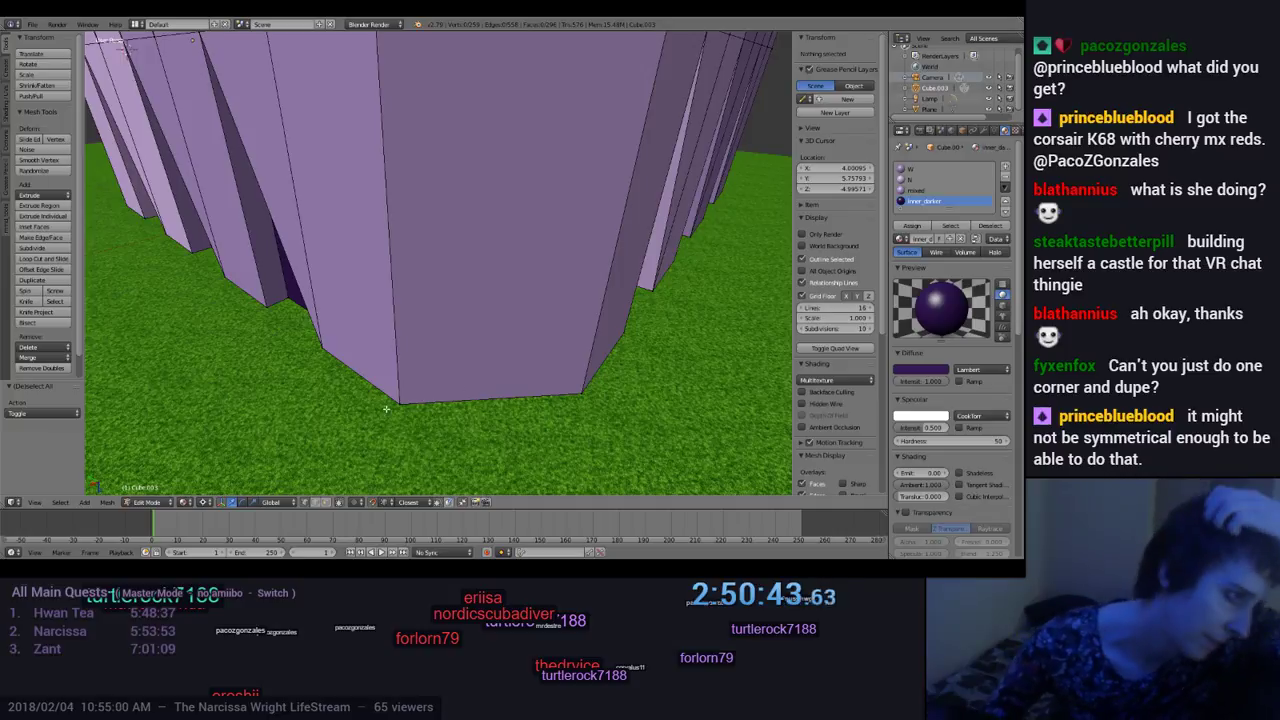
middle_click_drag(437, 277, 447, 376)
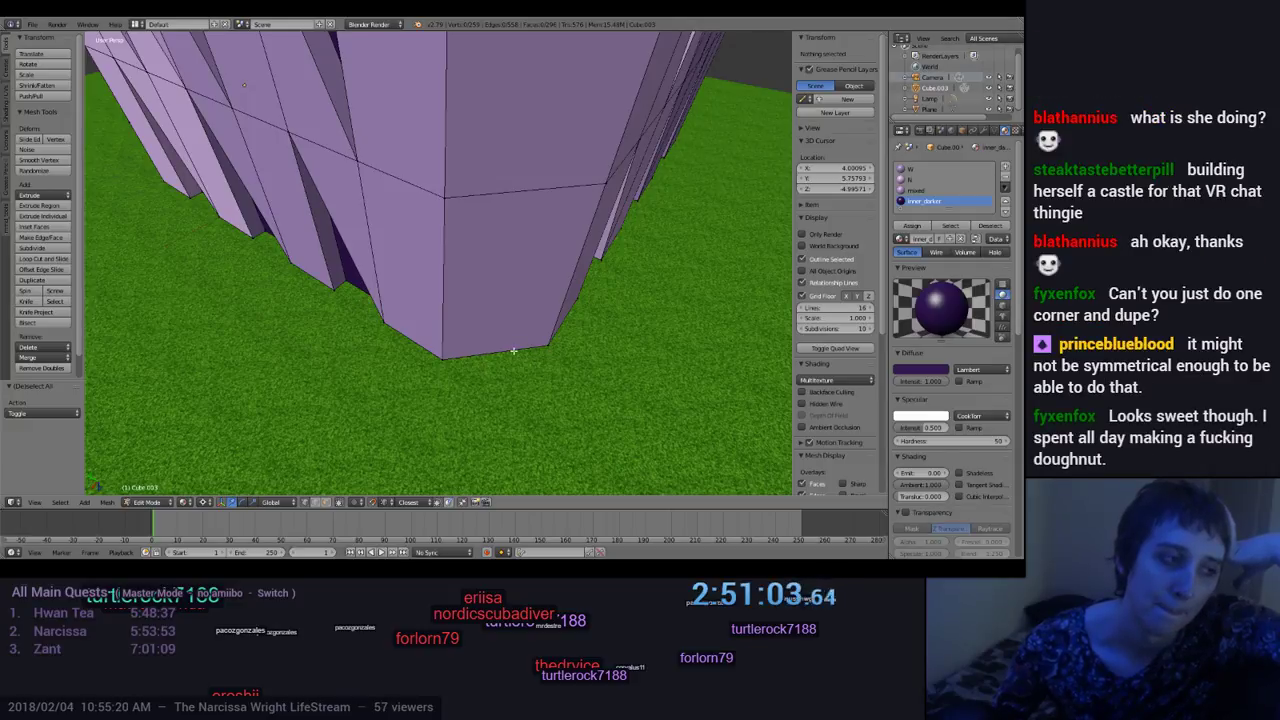
middle_click_drag(519, 173, 442, 331)
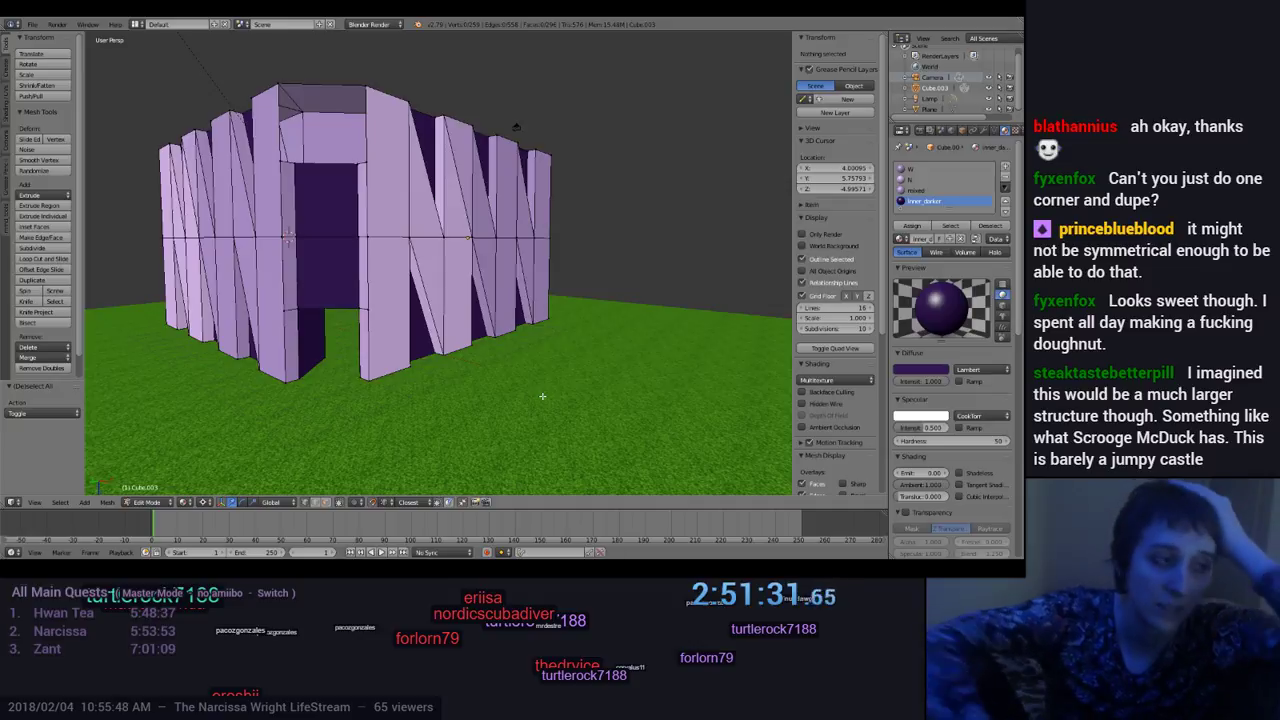
Step: Inspect the doorway passage and the castle's interior walls, then view the whole castle from outside
middle_click_drag(279, 395, 461, 377)
scroll(461, 377, "up", 6)
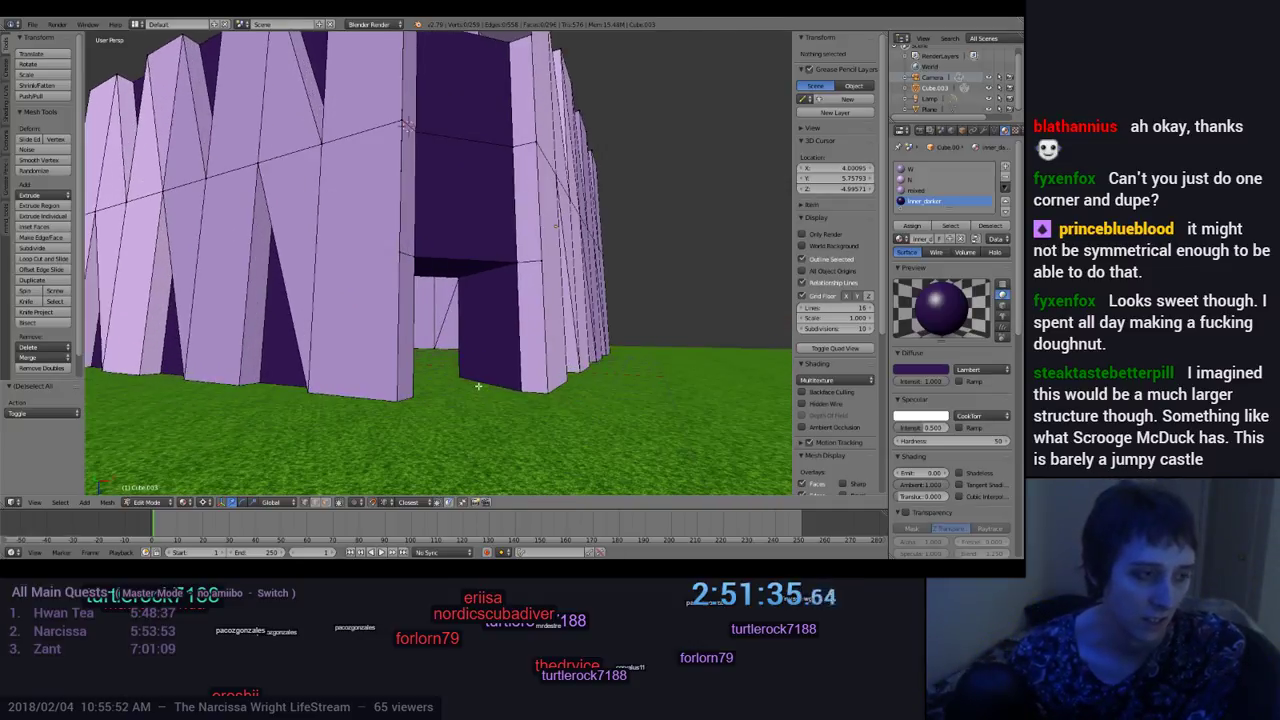
scroll(463, 401, "up", 8)
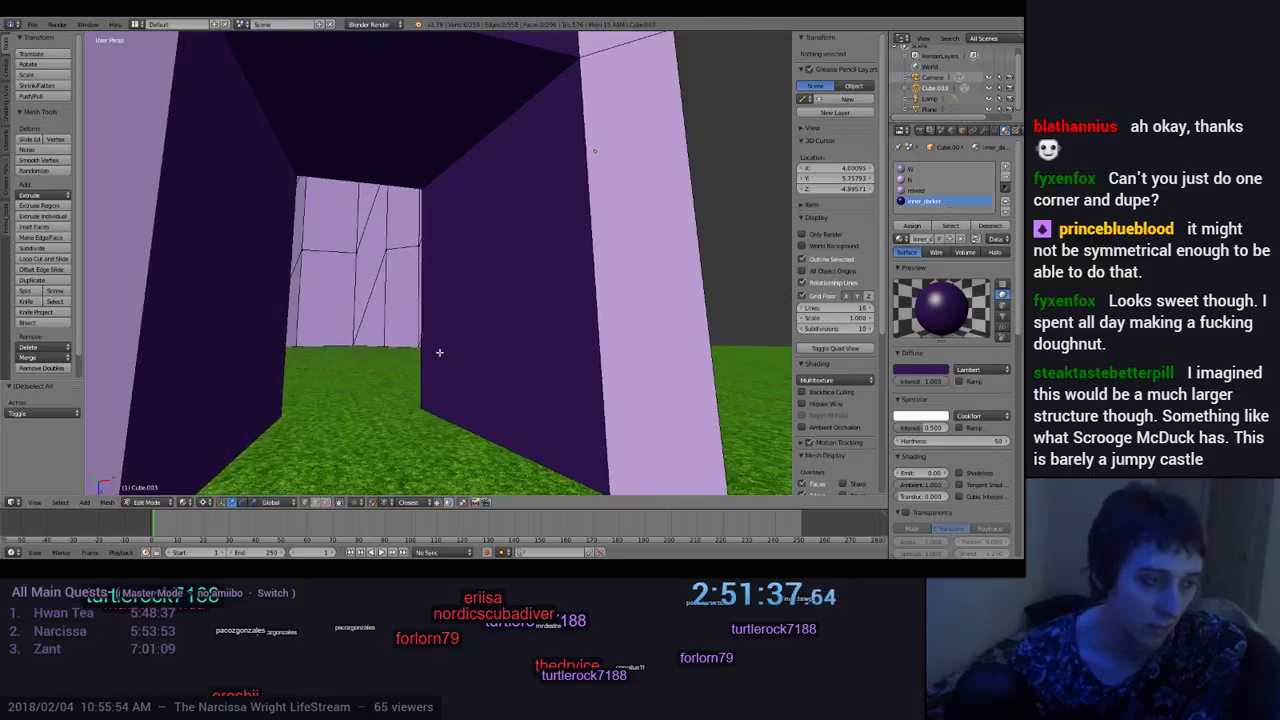
scroll(474, 346, "up", 8)
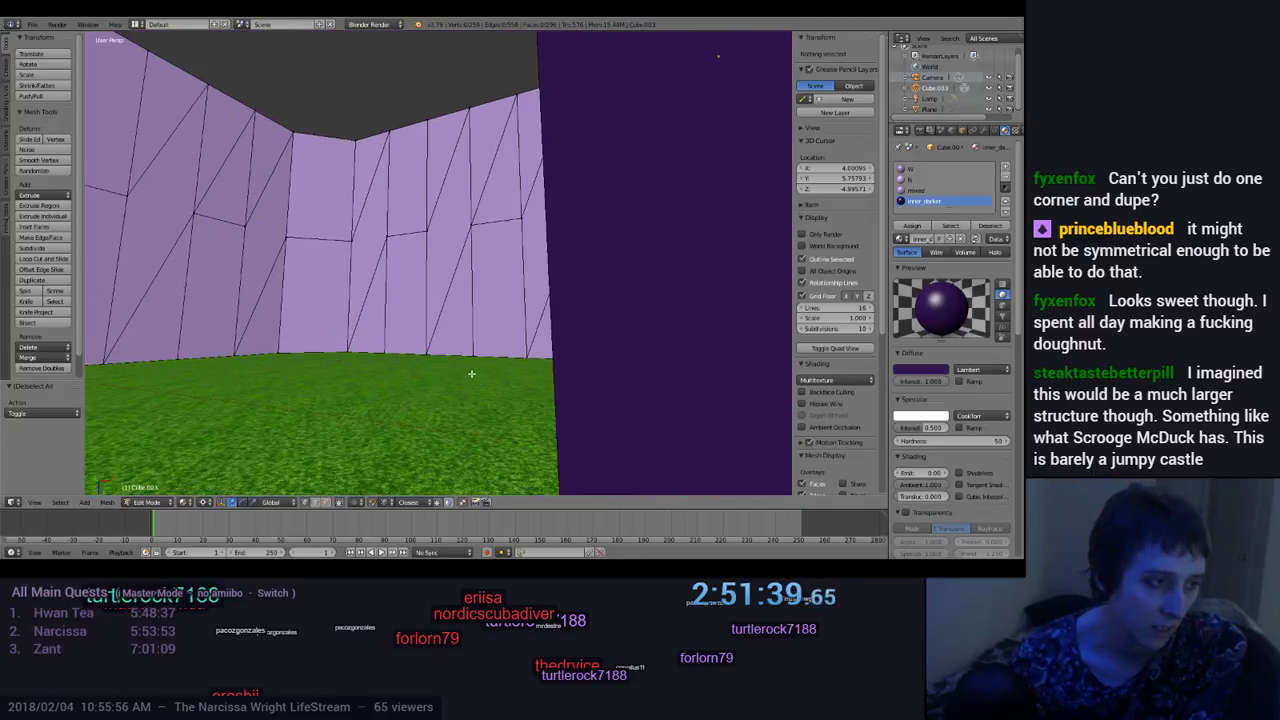
scroll(477, 335, "up", 6)
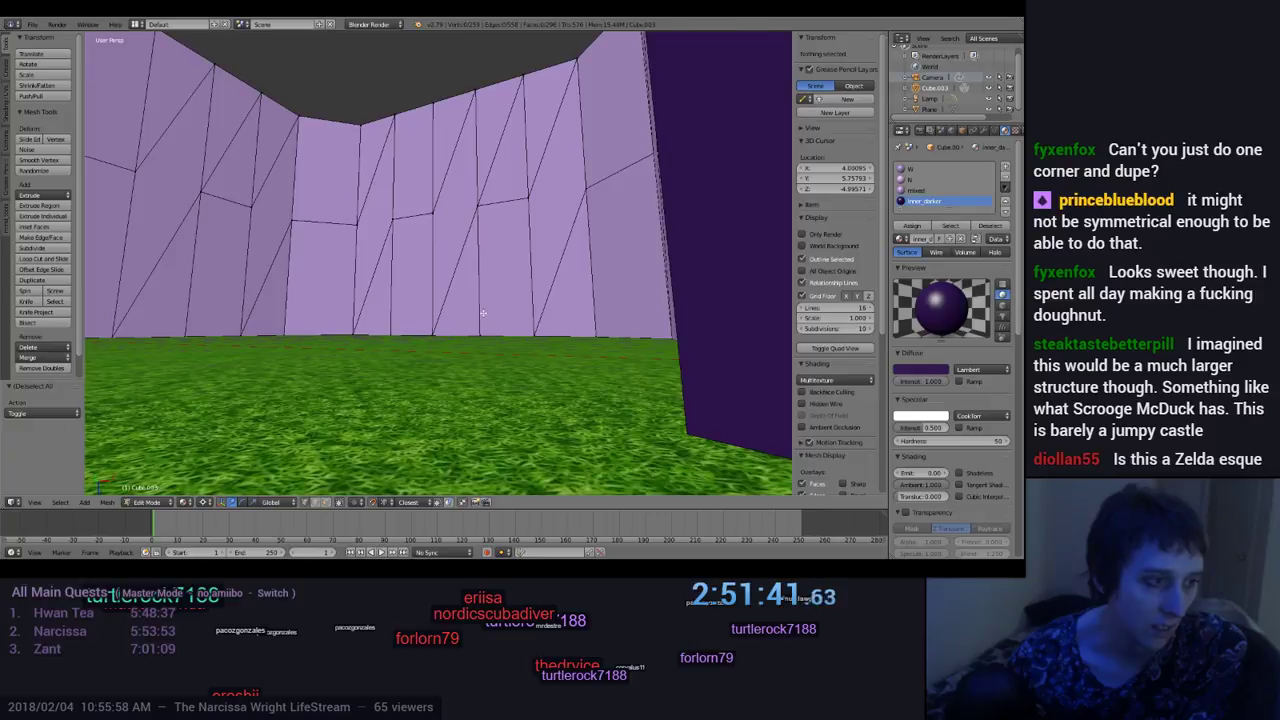
middle_click_drag(469, 354, 430, 376)
middle_click_drag(585, 458, 565, 388)
scroll(537, 366, "down", 4)
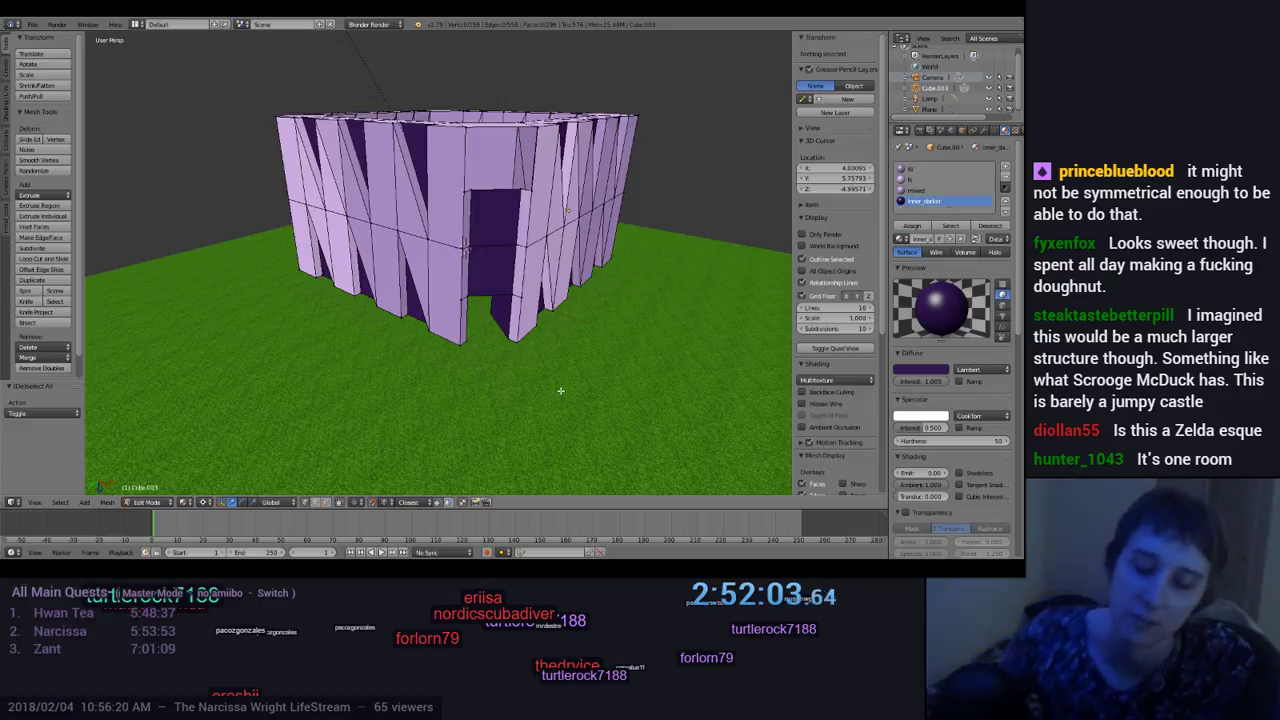
Step: Examine the recessed wall section above the doorway between the two pillars from above and below
middle_click_drag(534, 386, 573, 371)
middle_click_drag(473, 233, 484, 323)
mouse_move(476, 369)
middle_mouse_down()
mouse_move(468, 290)
mouse_move(460, 325)
mouse_move(488, 323)
mouse_move(517, 347)
mouse_move(460, 300)
mouse_move(444, 378)
mouse_move(457, 163)
mouse_move(459, 373)
mouse_move(467, 352)
middle_mouse_up()
scroll(466, 270, "up", 3)
scroll(464, 256, "down", 3)
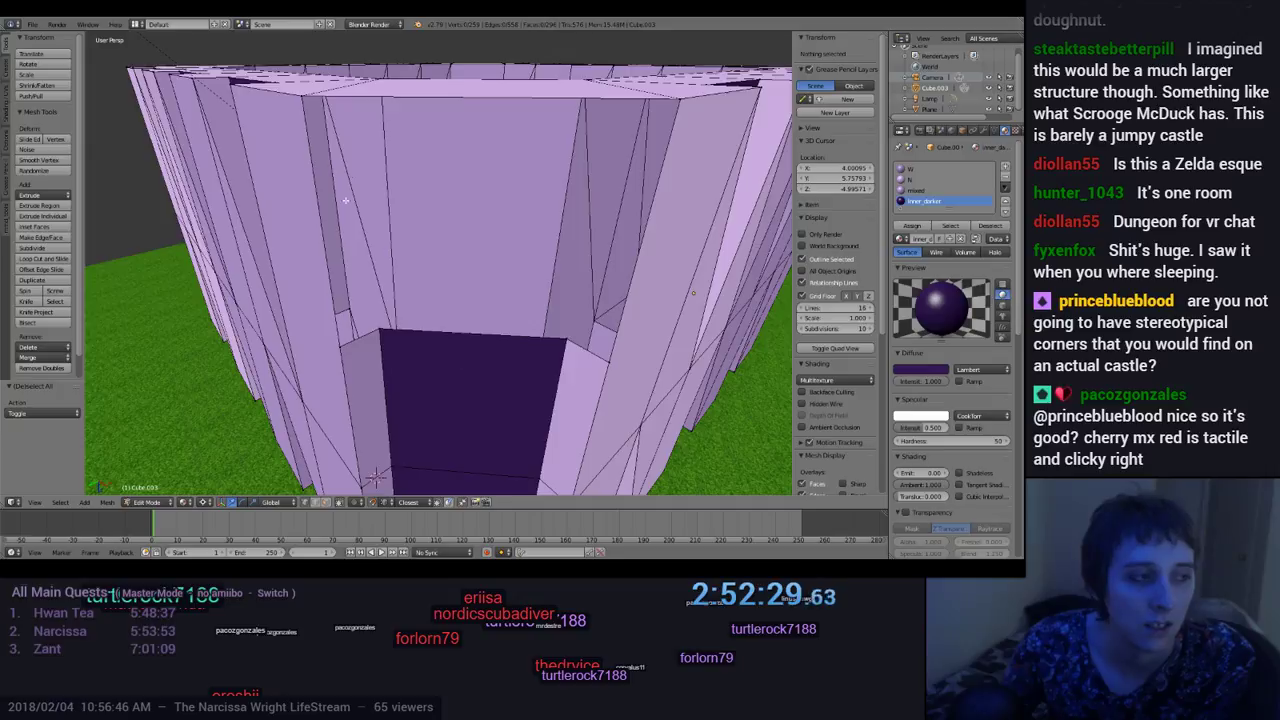
middle_click_drag(410, 180, 381, 345)
middle_click_drag(378, 114, 421, 220)
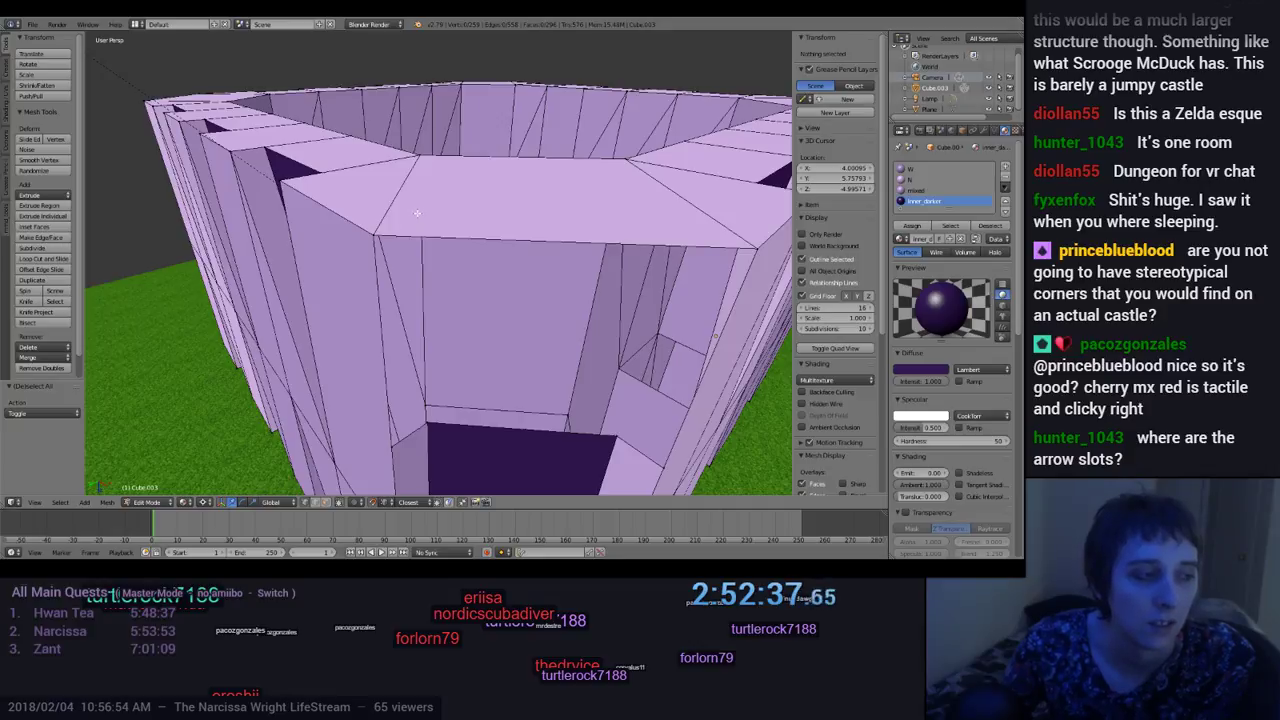
middle_click_drag(417, 213, 482, 386)
middle_click_drag(502, 275, 495, 361)
middle_click_drag(495, 360, 494, 377)
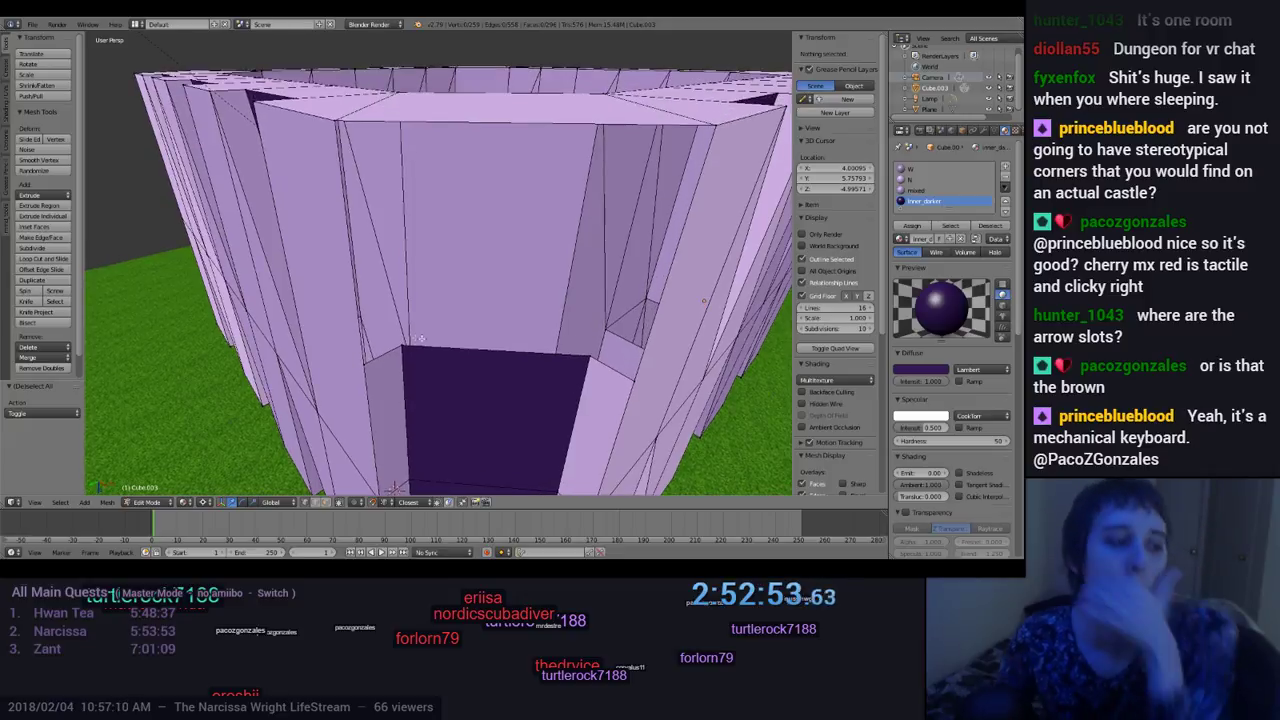
middle_click_drag(389, 160, 417, 167)
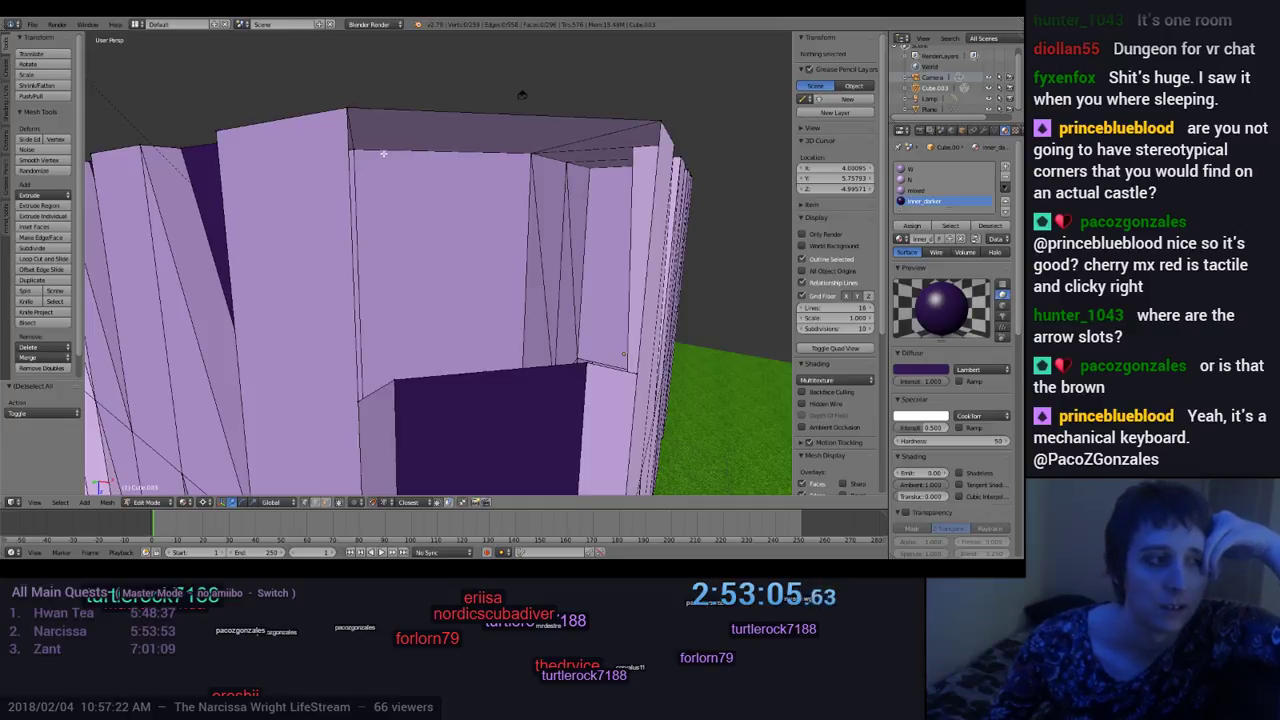
middle_click_drag(383, 153, 375, 153)
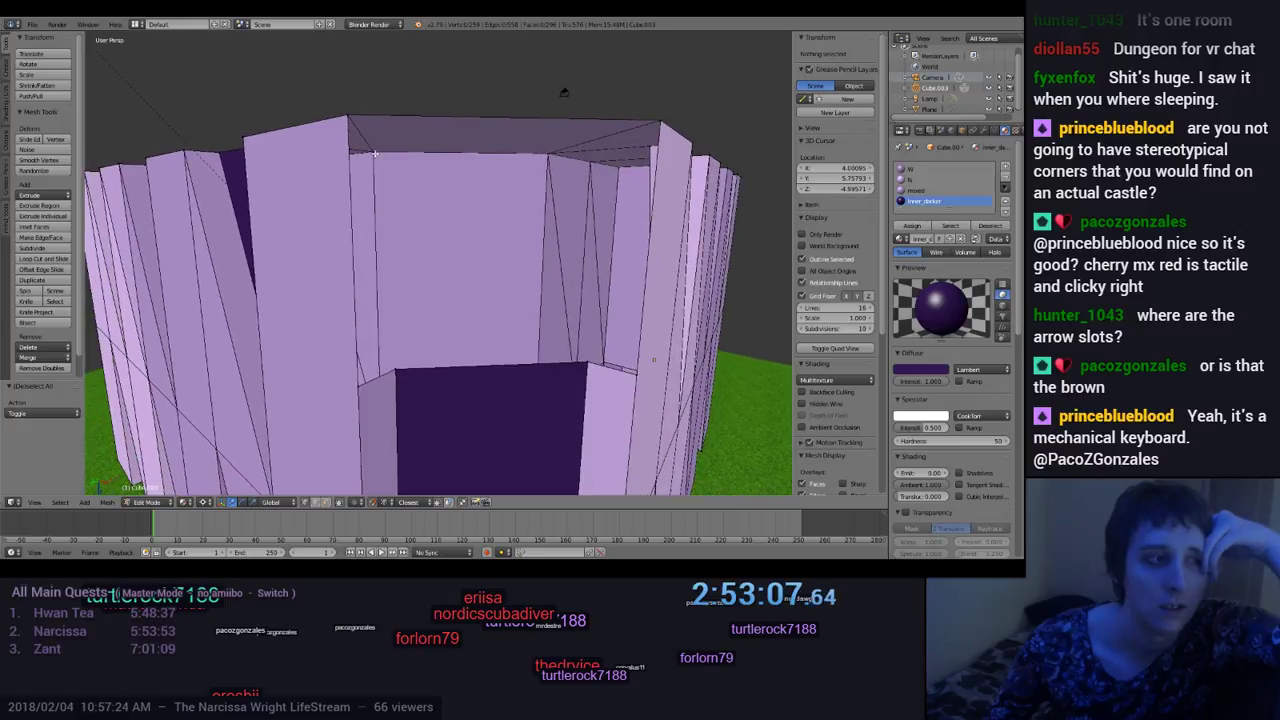
middle_click_drag(615, 150, 543, 156)
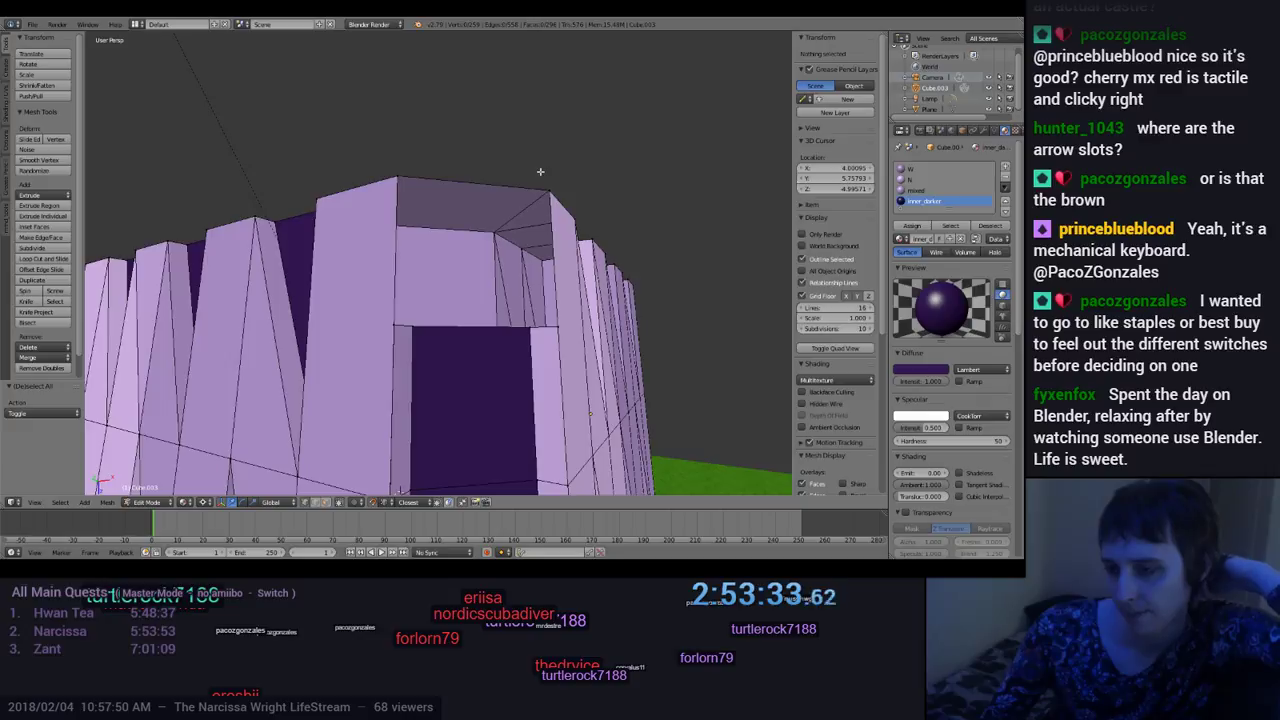
middle_click_drag(520, 237, 420, 221)
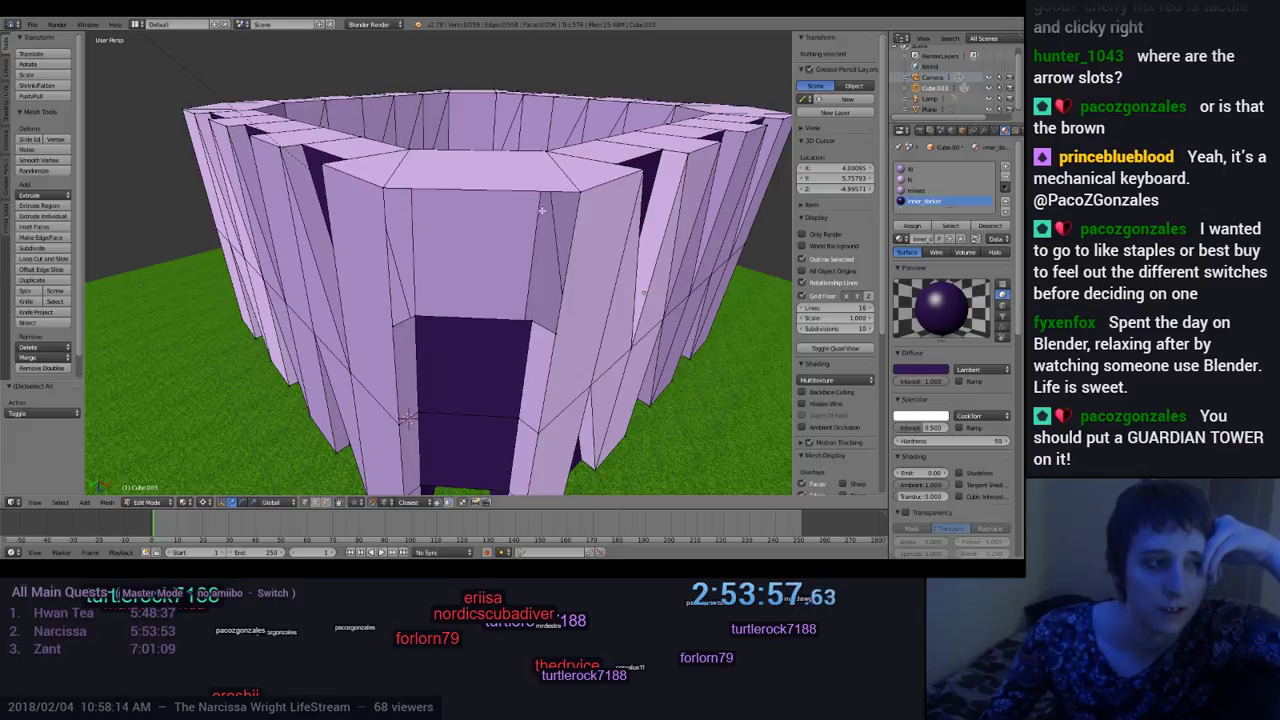
middle_click_drag(545, 212, 471, 212)
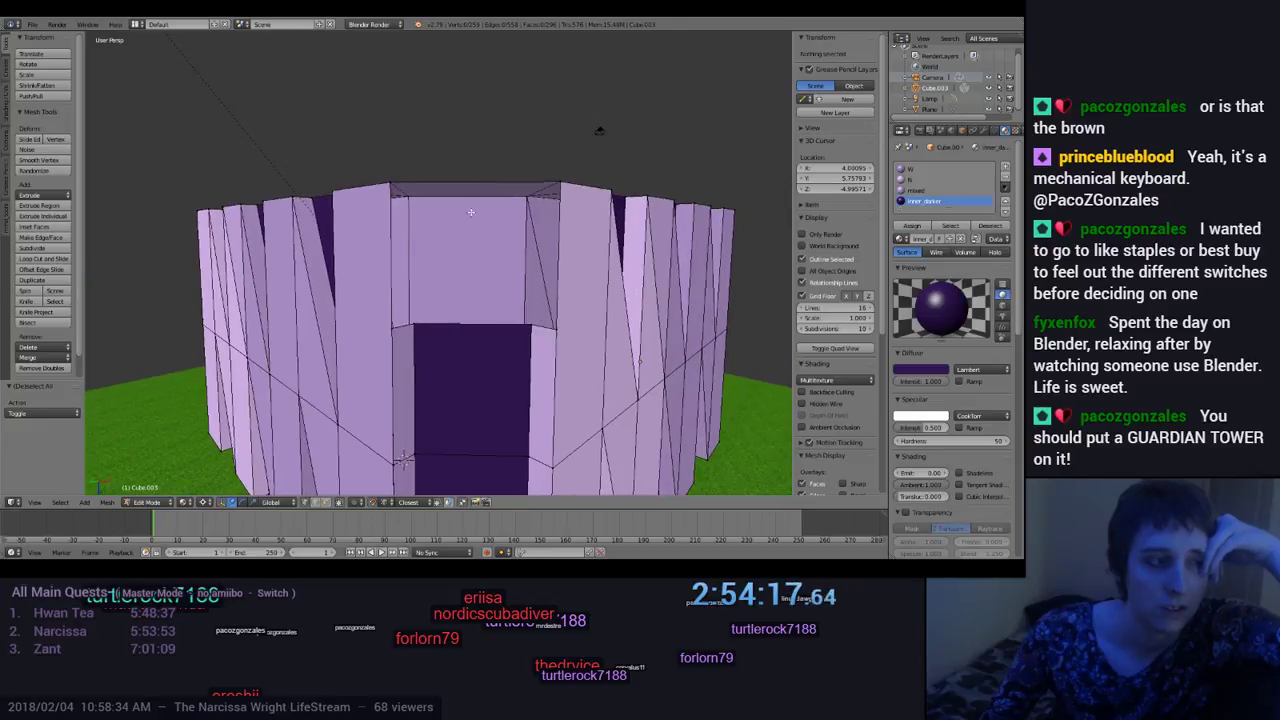
Step: Examine the top rim and pillar sides at the doorway corner from overhead, side and frontal views
scroll(476, 222, "up", 5)
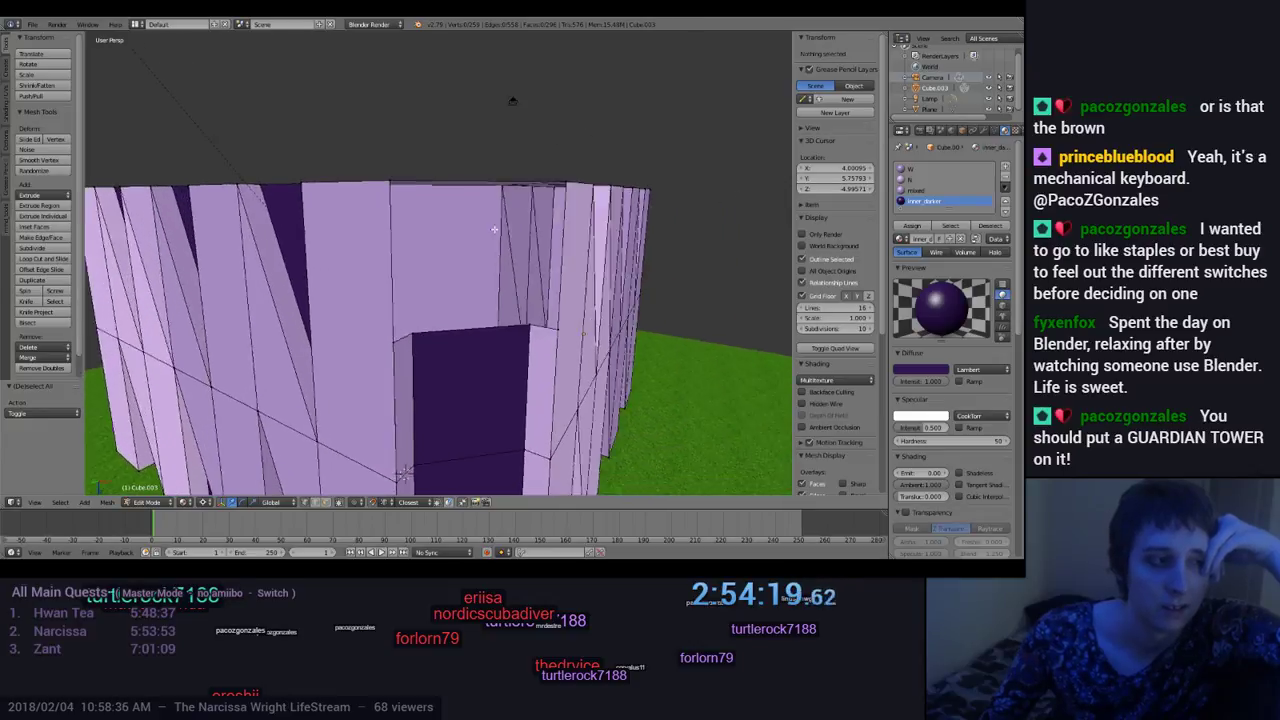
middle_click_drag(476, 236, 546, 357)
scroll(438, 241, "down", 5)
scroll(467, 285, "up", 3)
middle_click_drag(656, 372, 445, 248)
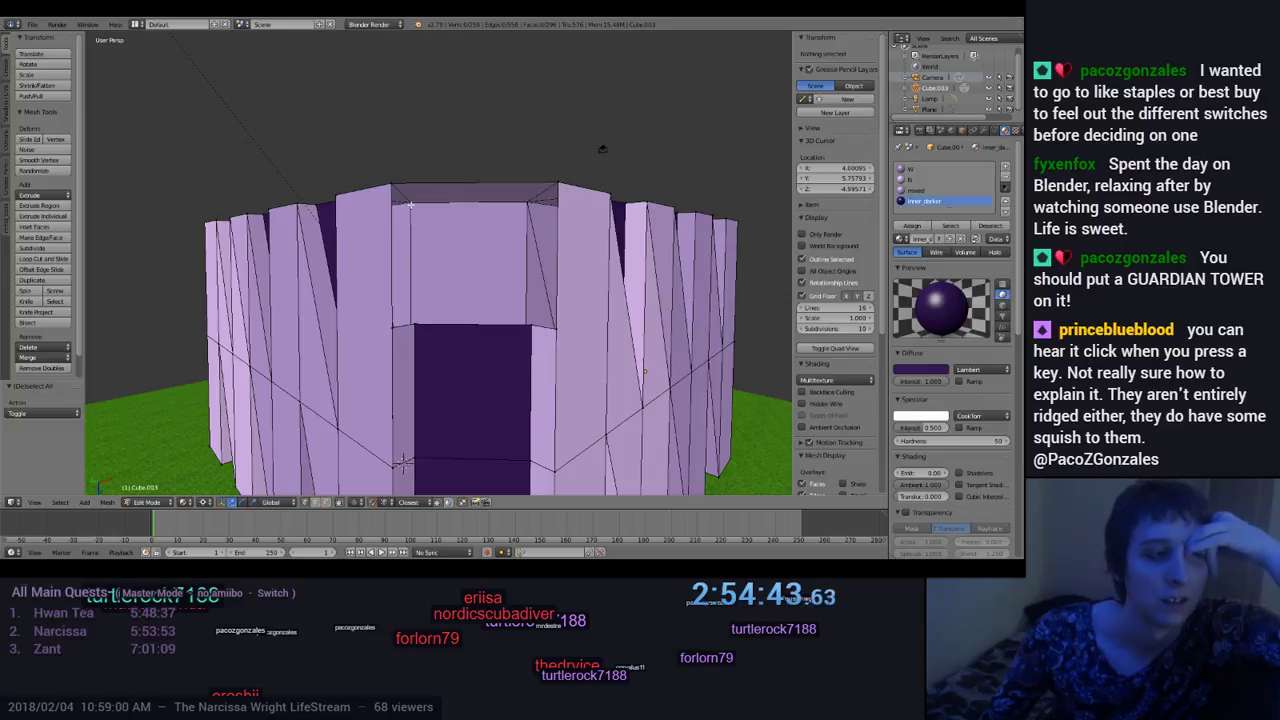
middle_click_drag(411, 205, 343, 234)
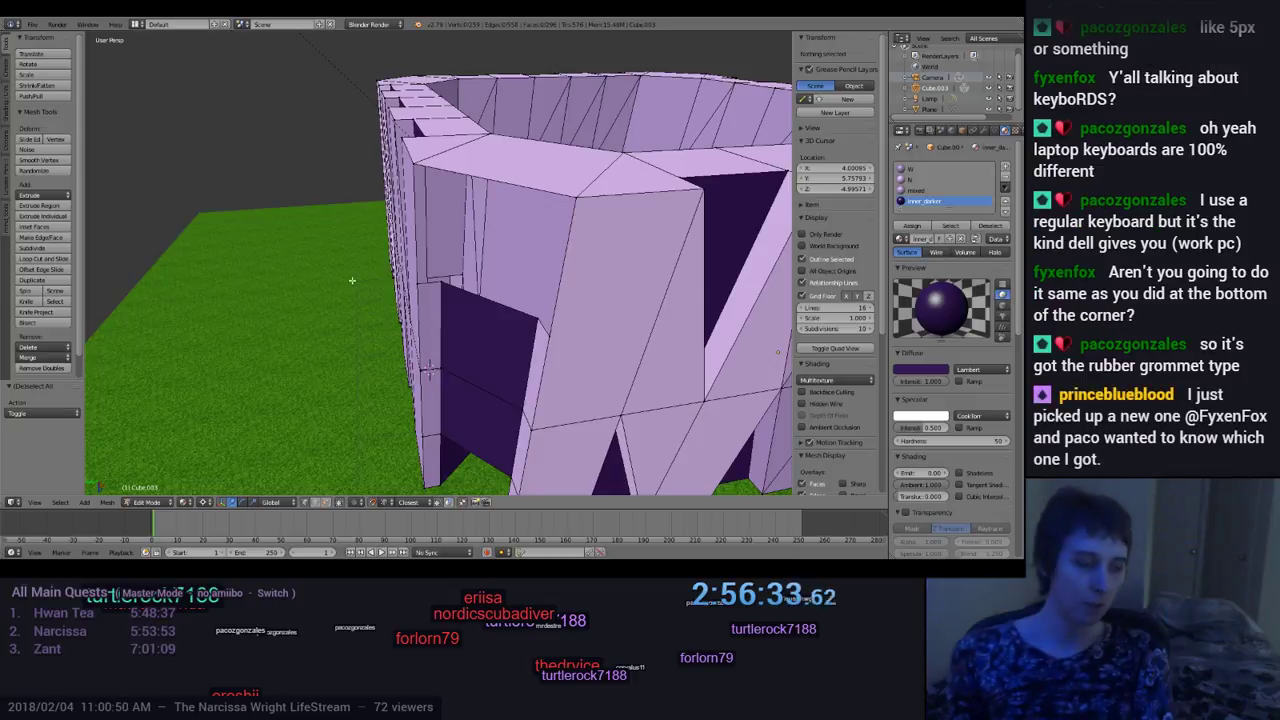
middle_click_drag(476, 230, 460, 181)
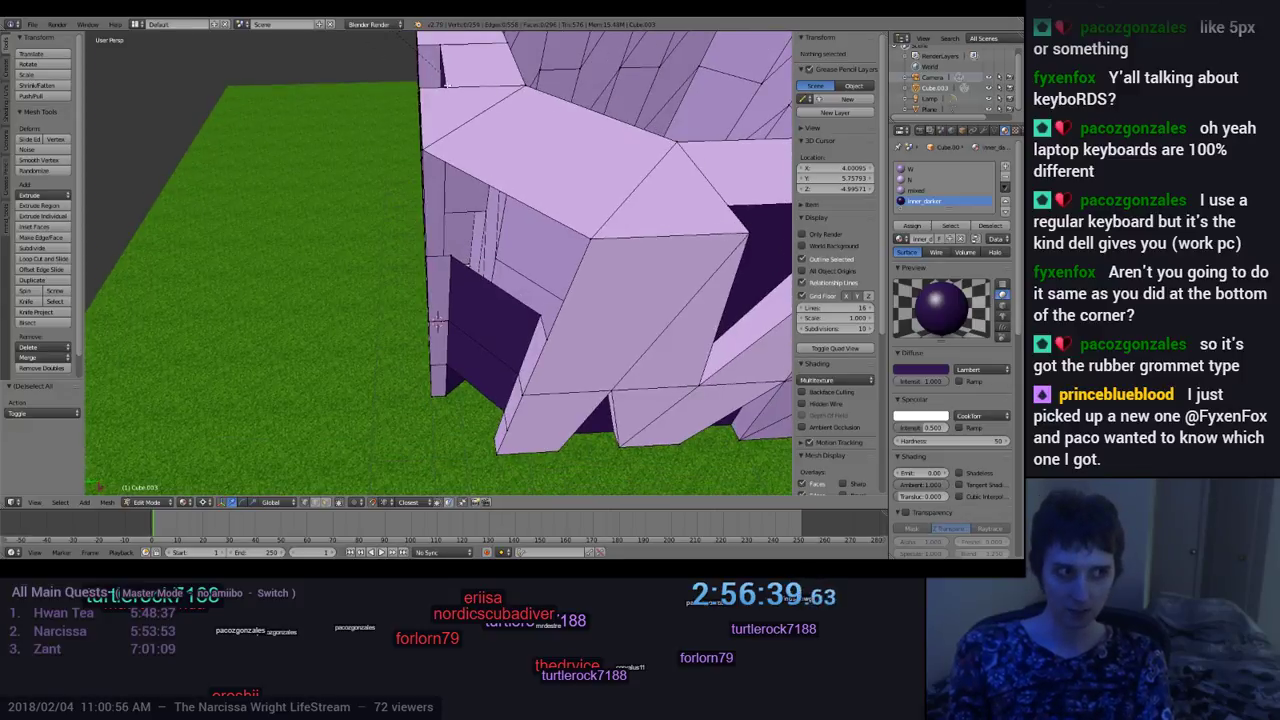
middle_click_drag(424, 150, 468, 135)
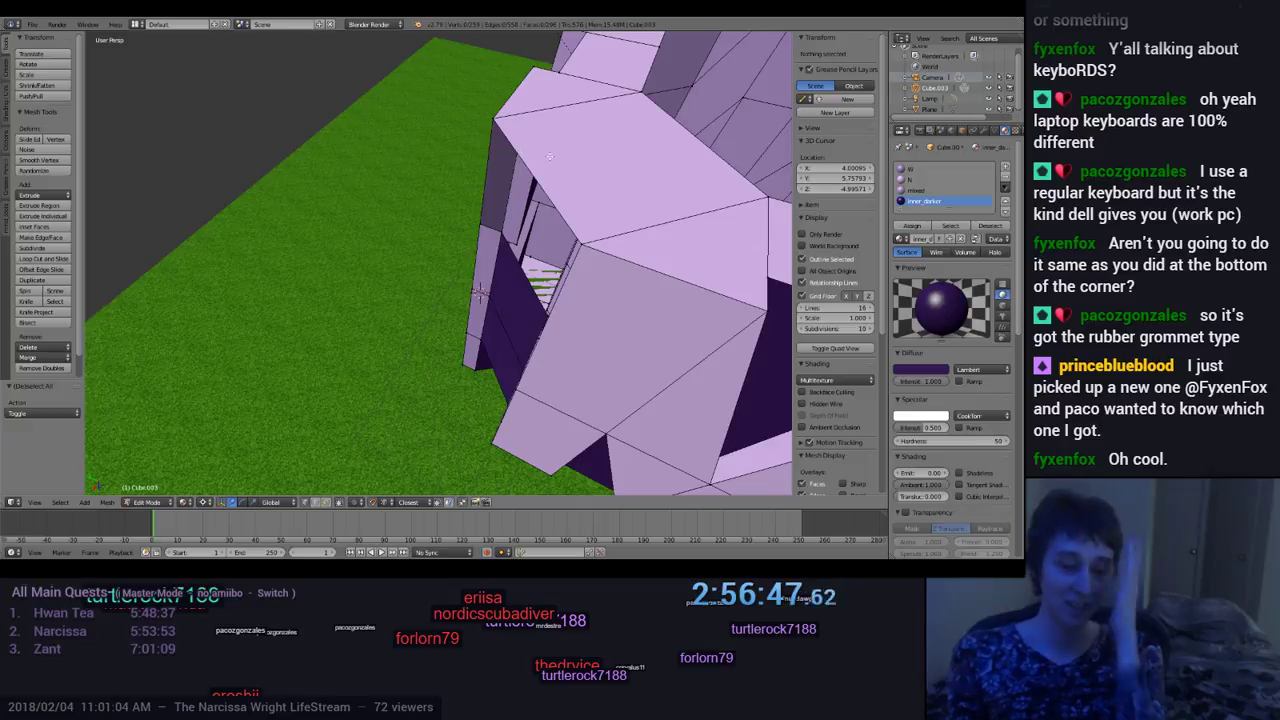
middle_click_drag(548, 136, 586, 222)
scroll(579, 256, "down", 3)
scroll(581, 236, "up", 3)
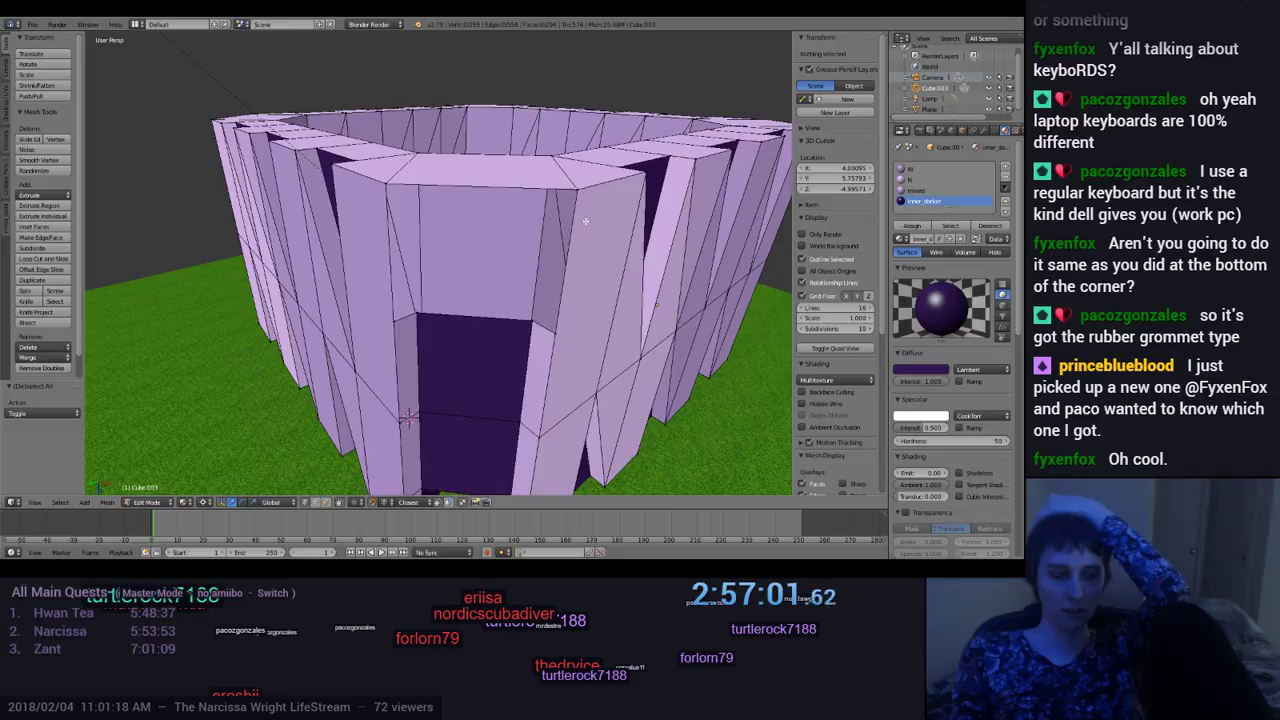
middle_click_drag(585, 221, 549, 158)
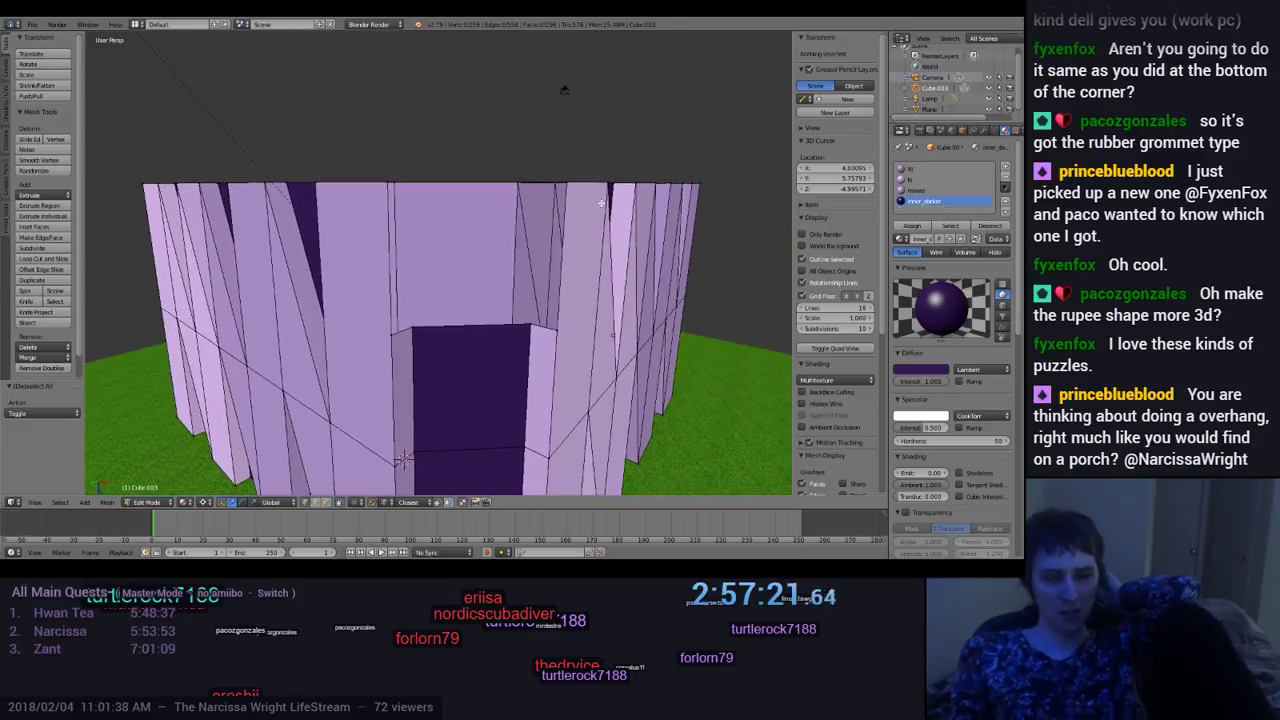
middle_click_drag(580, 206, 550, 231)
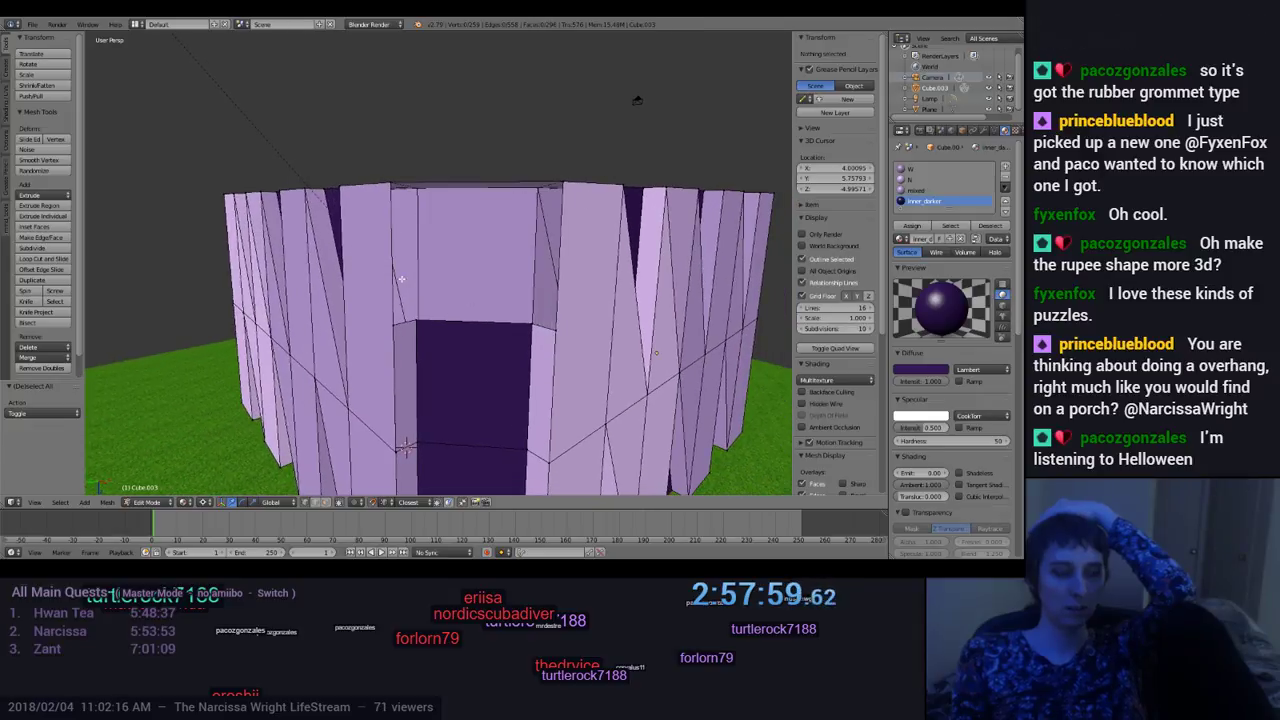
middle_click_drag(430, 243, 438, 267)
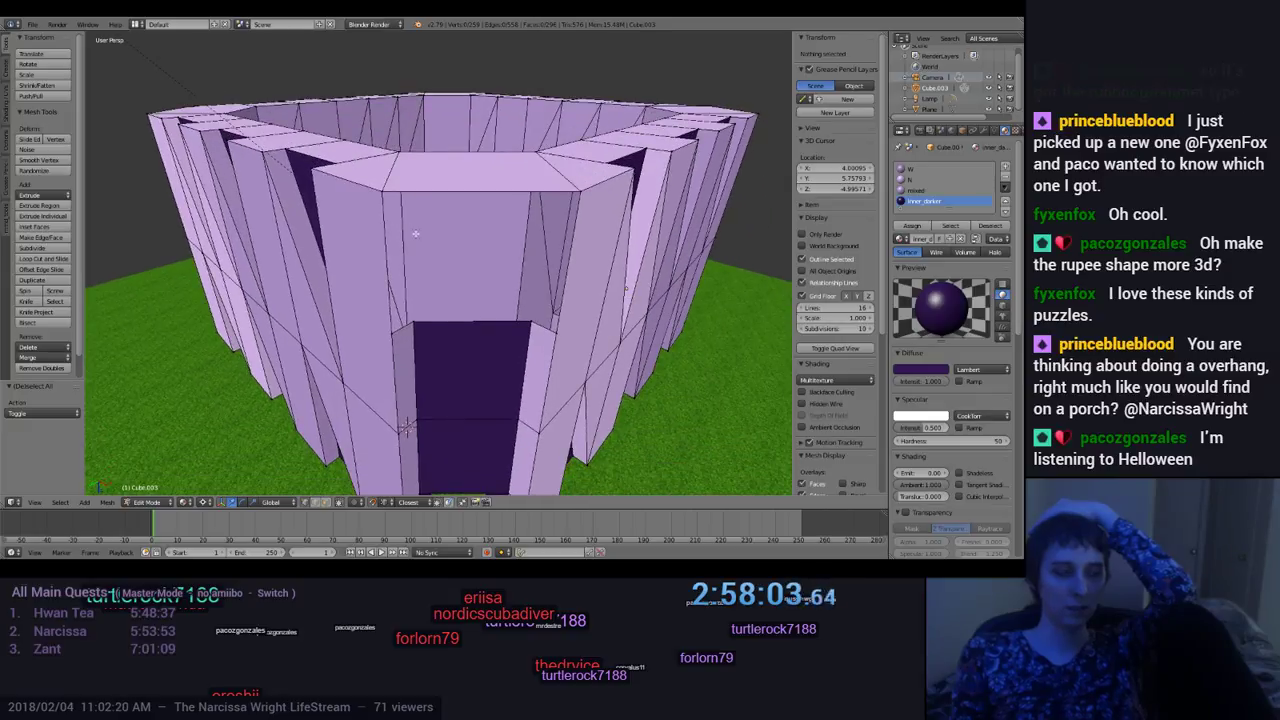
middle_click_drag(440, 245, 396, 211)
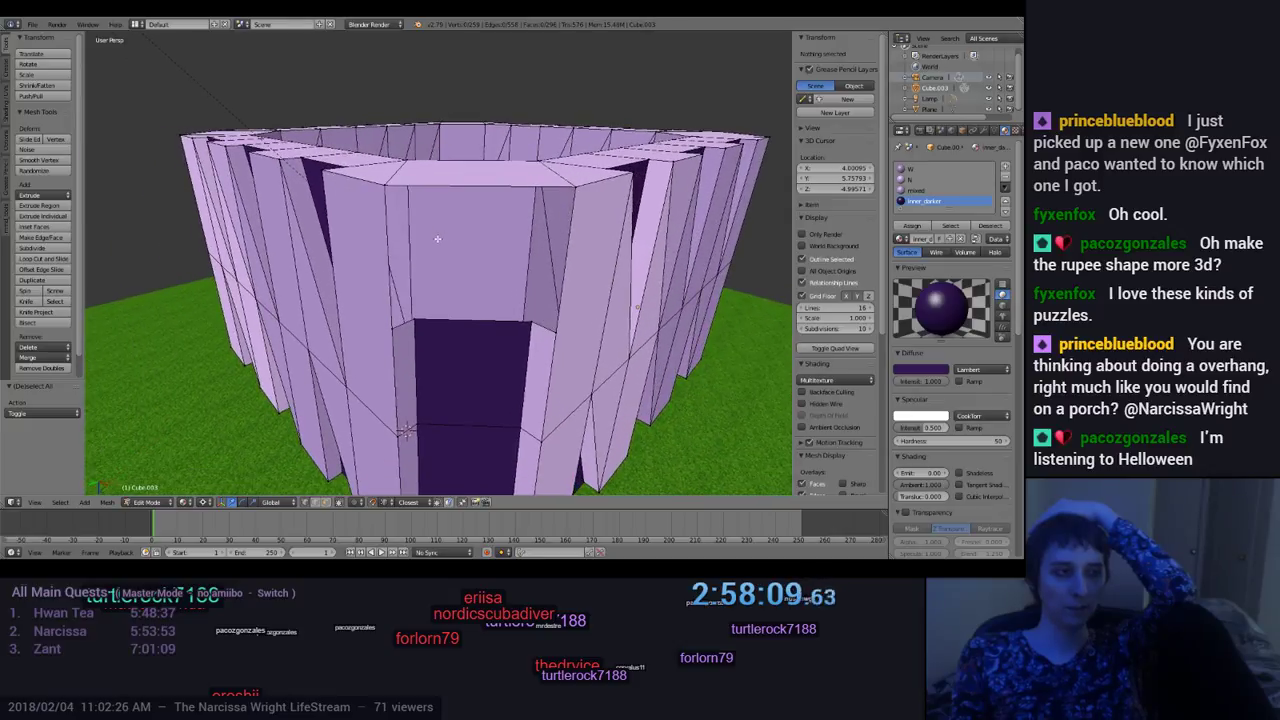
Step: Select the outer top edge of the castle rim directly above the doorway
scroll(396, 211, "up", 3)
middle_click_drag(396, 211, 428, 234)
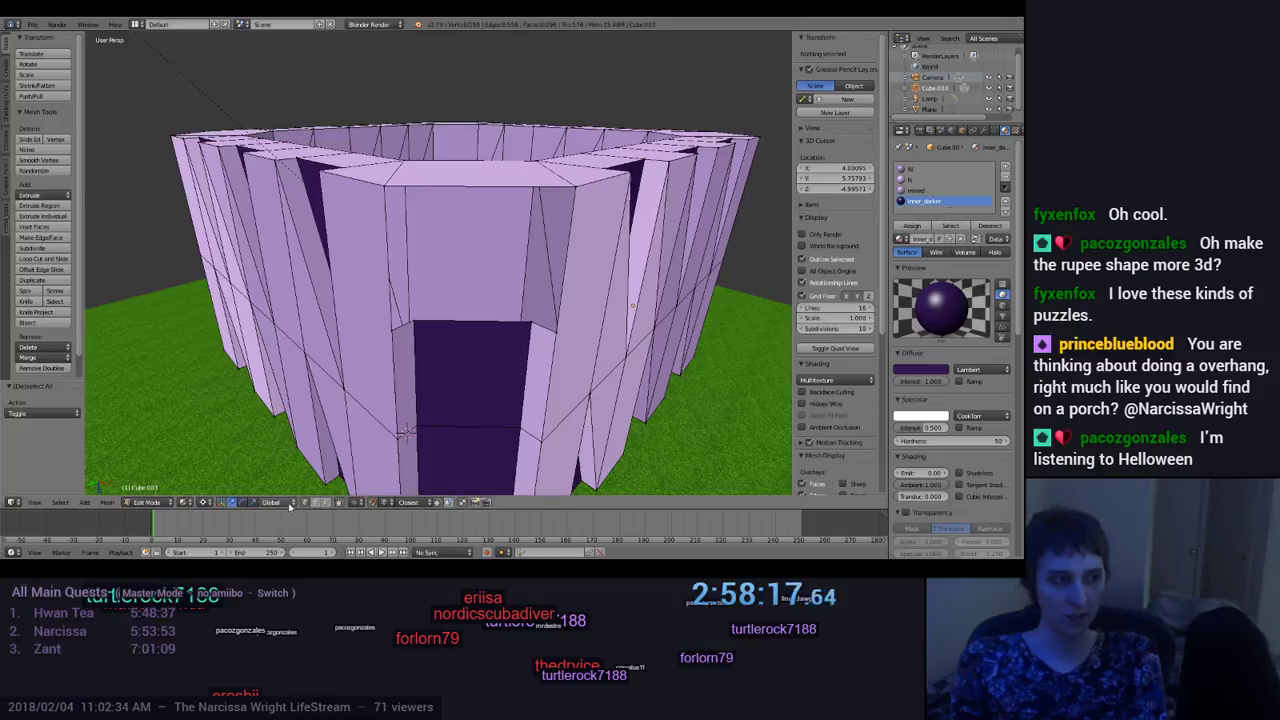
right_click(455, 189)
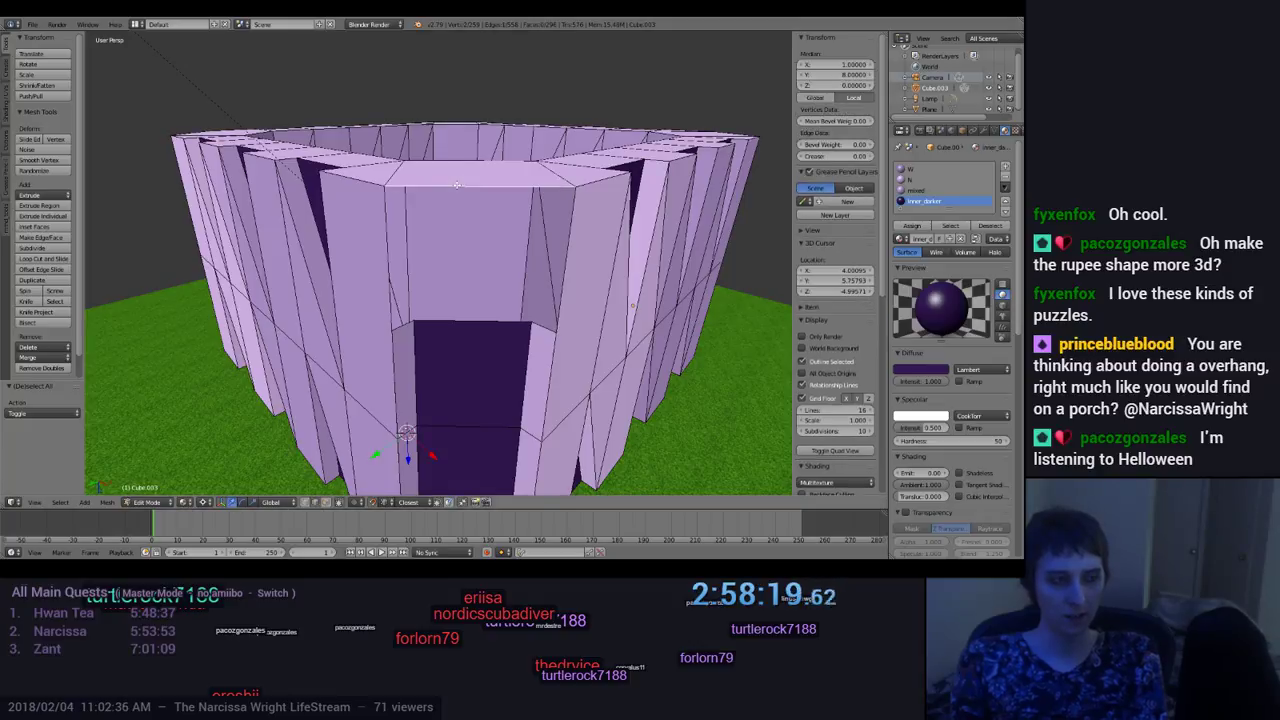
key("g")
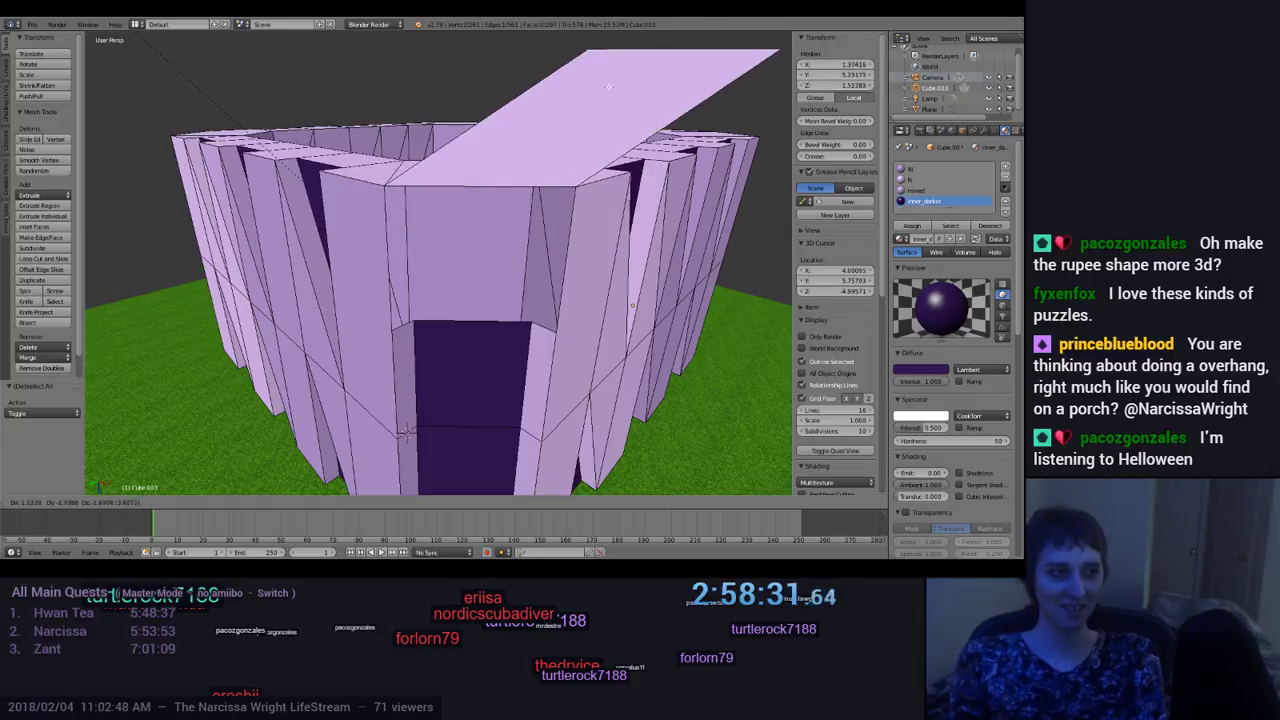
left_click(531, 300)
middle_click_drag(531, 300, 561, 294)
scroll(512, 288, "up", 4)
scroll(476, 268, "down", 4)
key("ctrl+z")
Step: Extrude the selected rim edge above the doorway downward into a short lip
scroll(507, 305, "up", 4)
scroll(463, 287, "up", 2)
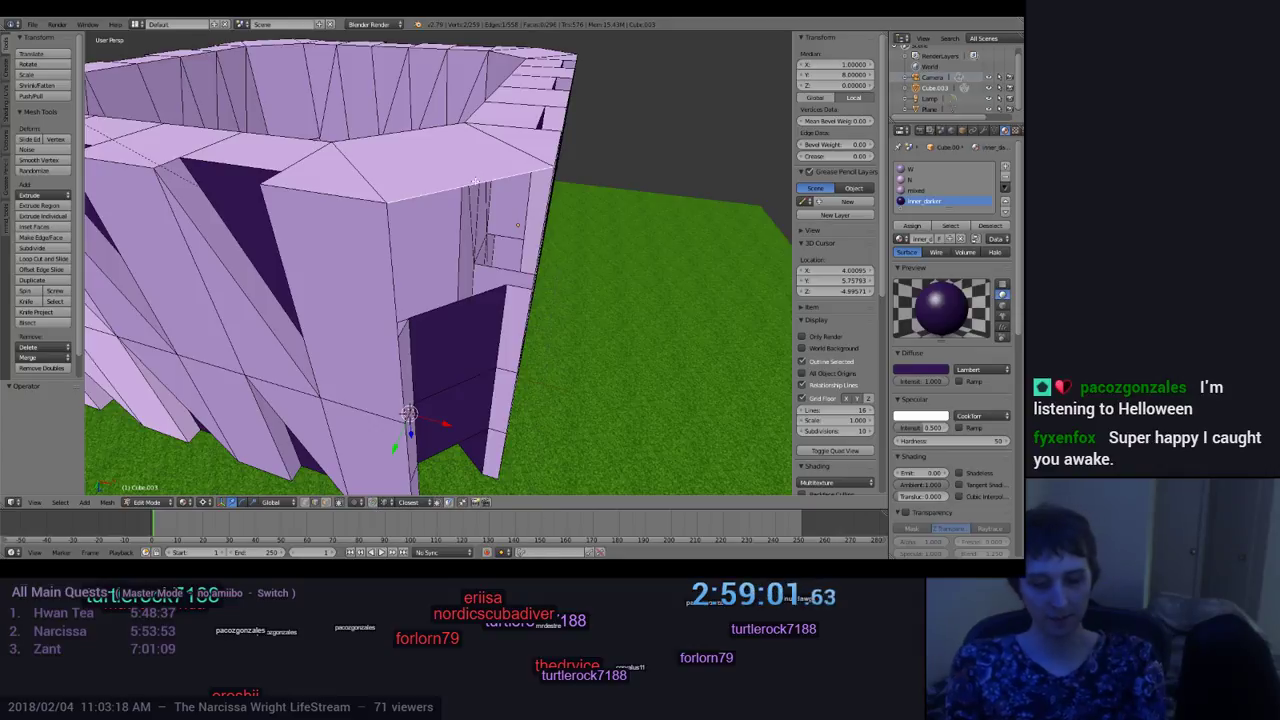
key("g")
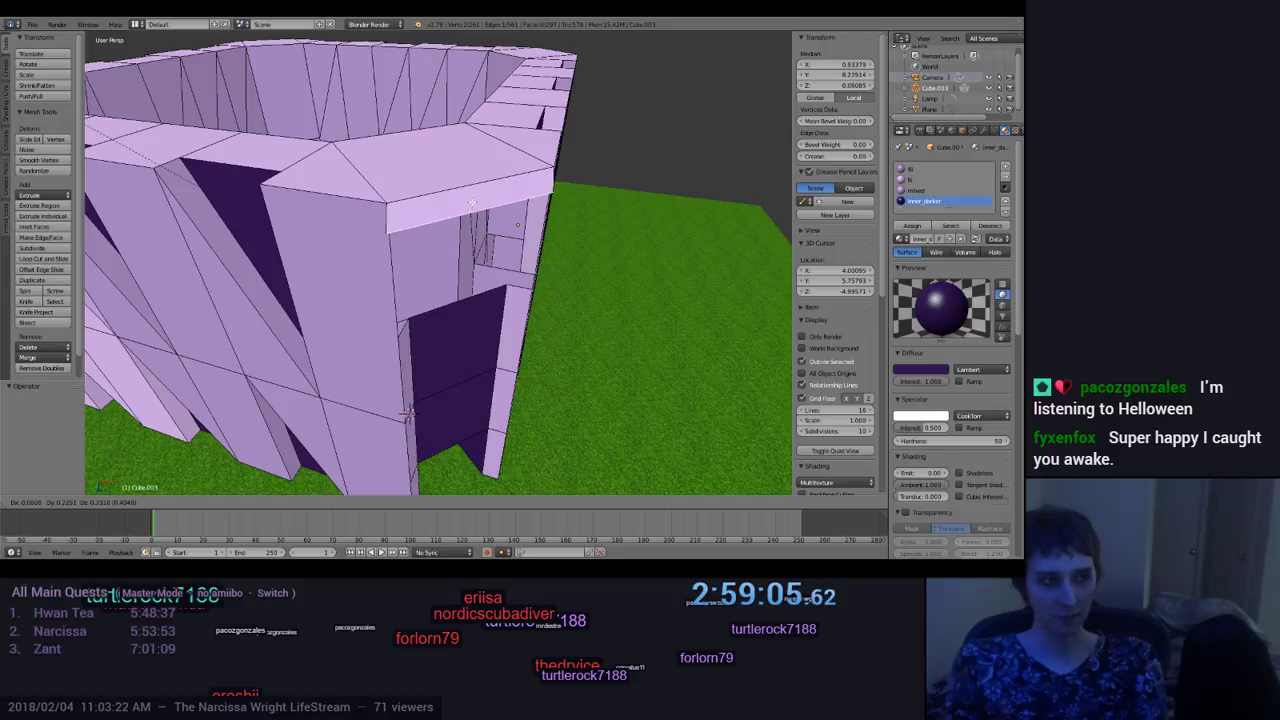
left_click(403, 443)
middle_click_drag(403, 443, 369, 261)
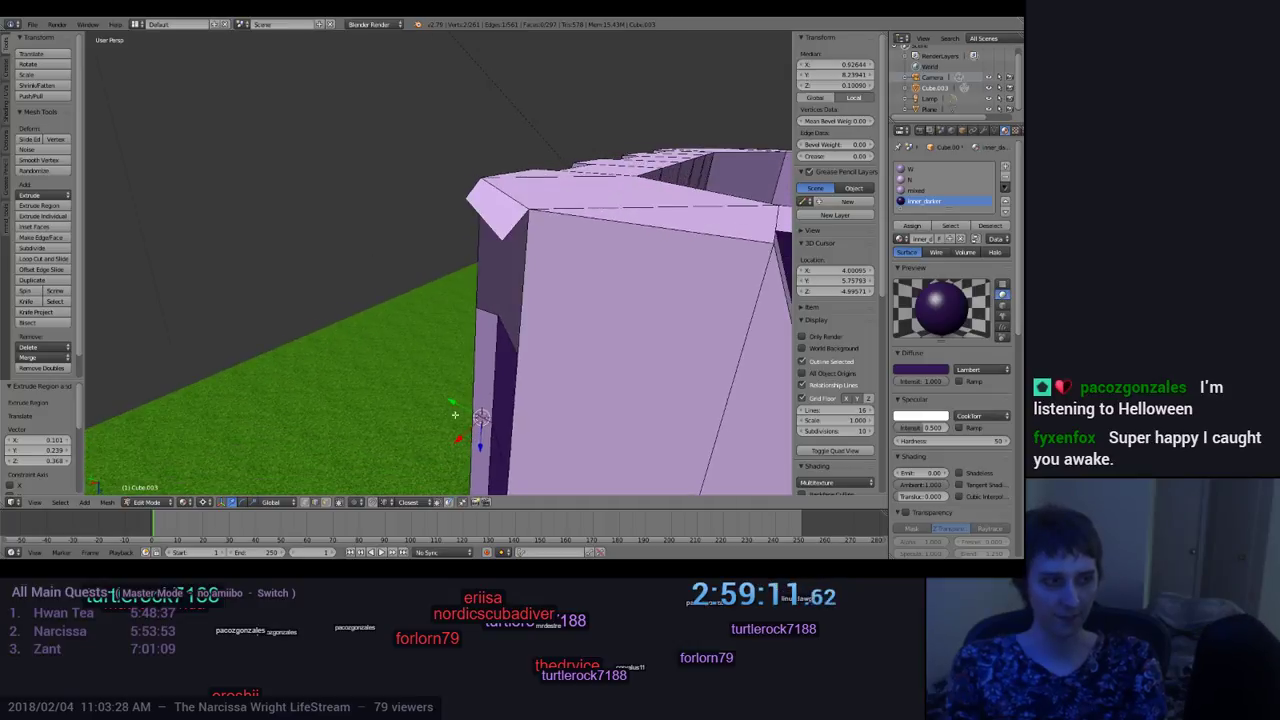
Step: Move the lip's lower edge -0.293 along Y and -0.132 along X
key("g")
key("y")
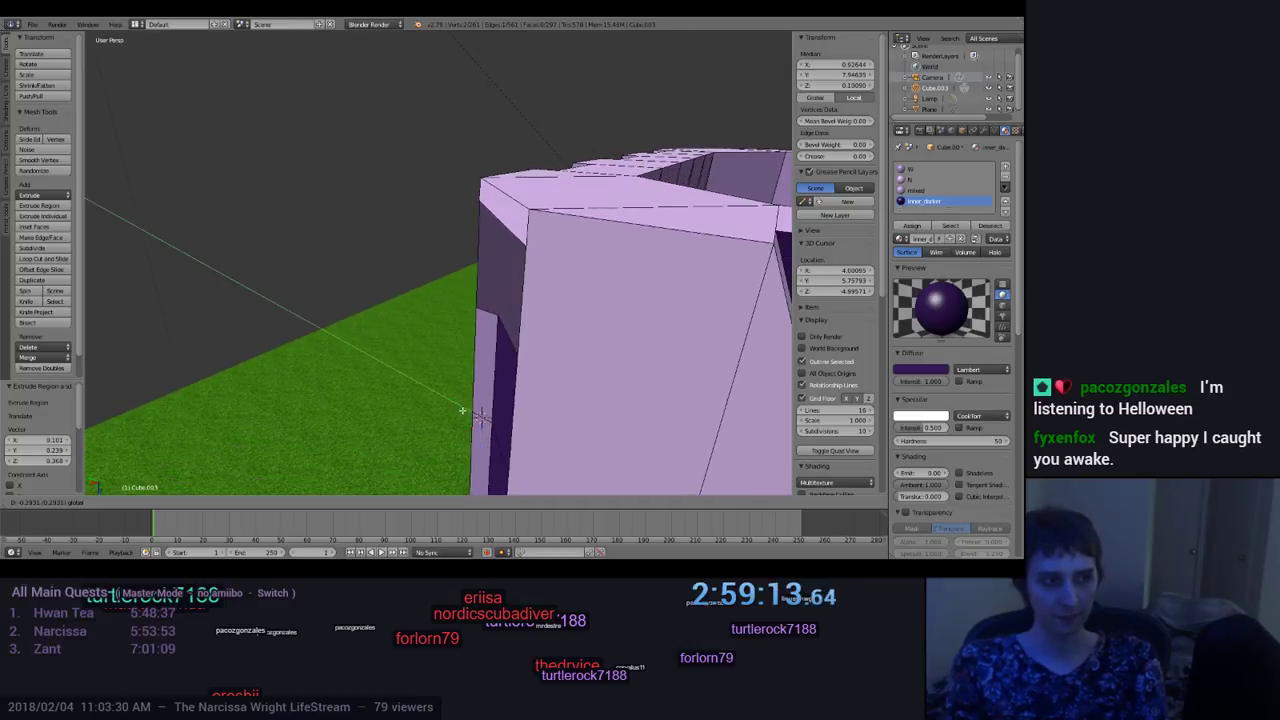
left_click(480, 417)
middle_click_drag(480, 417, 532, 279)
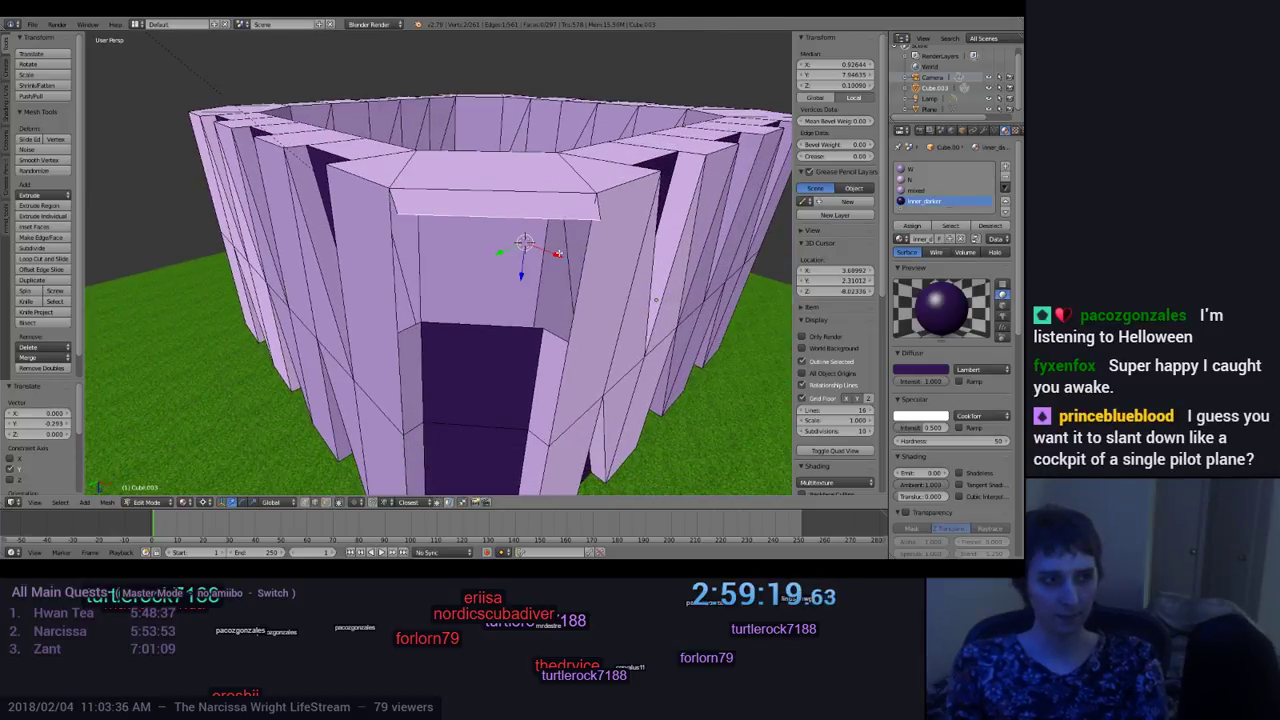
key("g")
key("z")
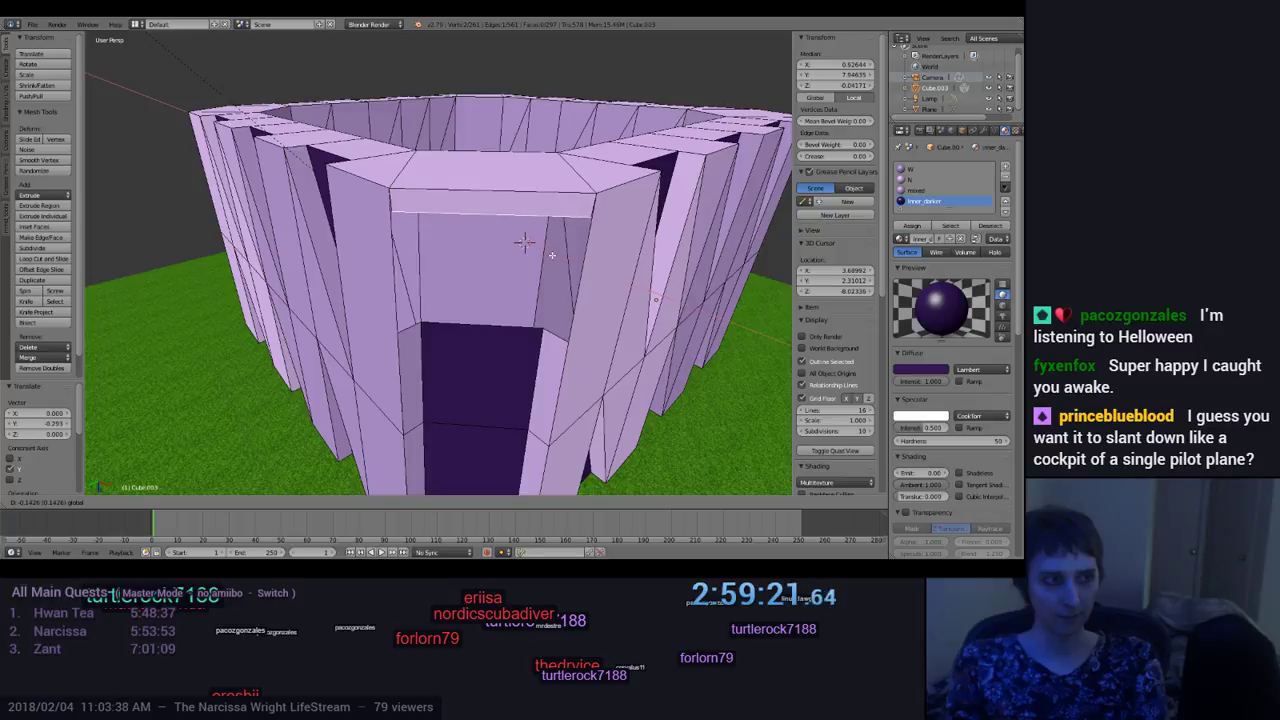
left_click(525, 242)
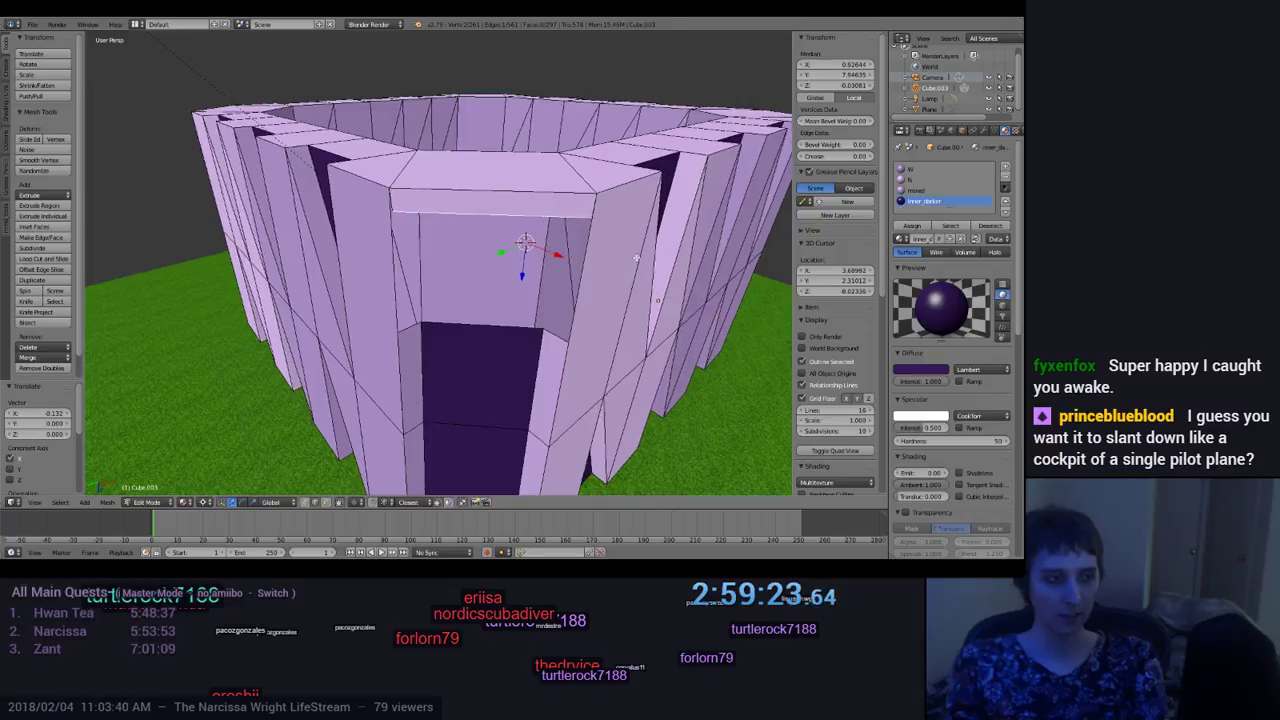
Step: Examine the lip from the side and front, and check the coordinates of the rim edge it starts from
scroll(560, 278, "up", 4)
middle_click_drag(606, 286, 537, 292)
key("w")
left_click(592, 271)
scroll(469, 250, "down", 3)
scroll(537, 292, "up", 3)
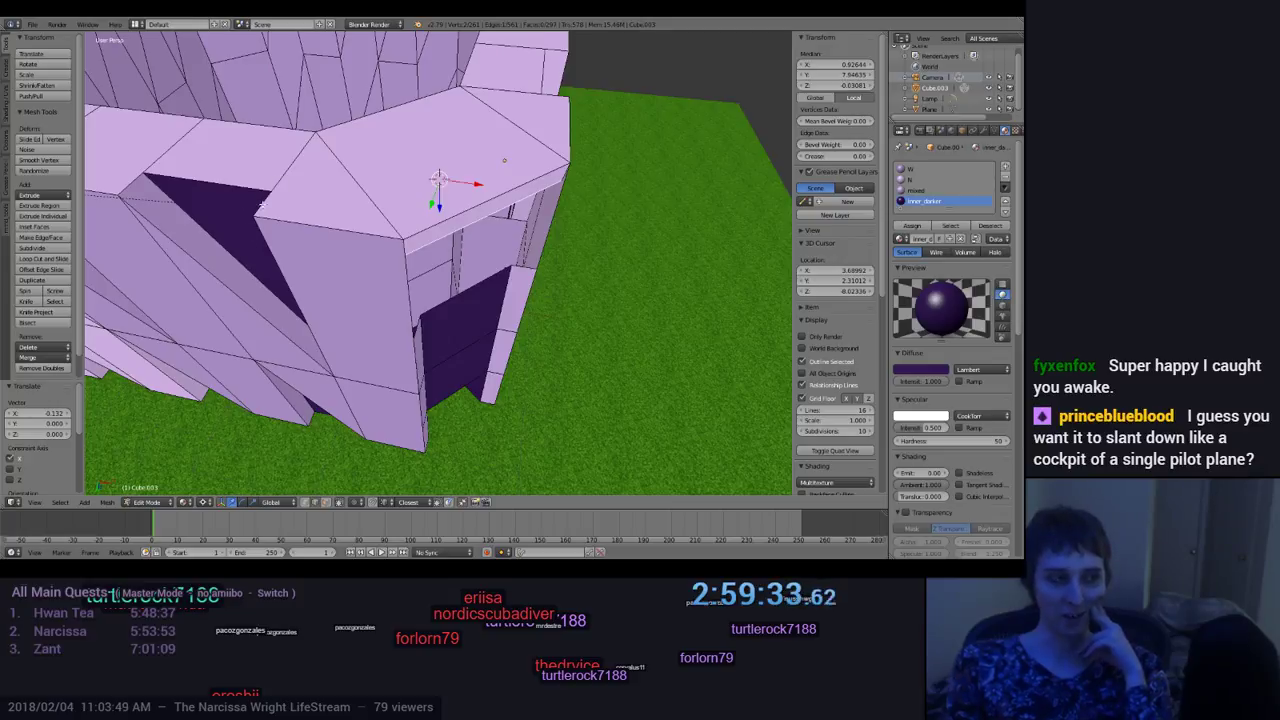
middle_click_drag(468, 281, 425, 245)
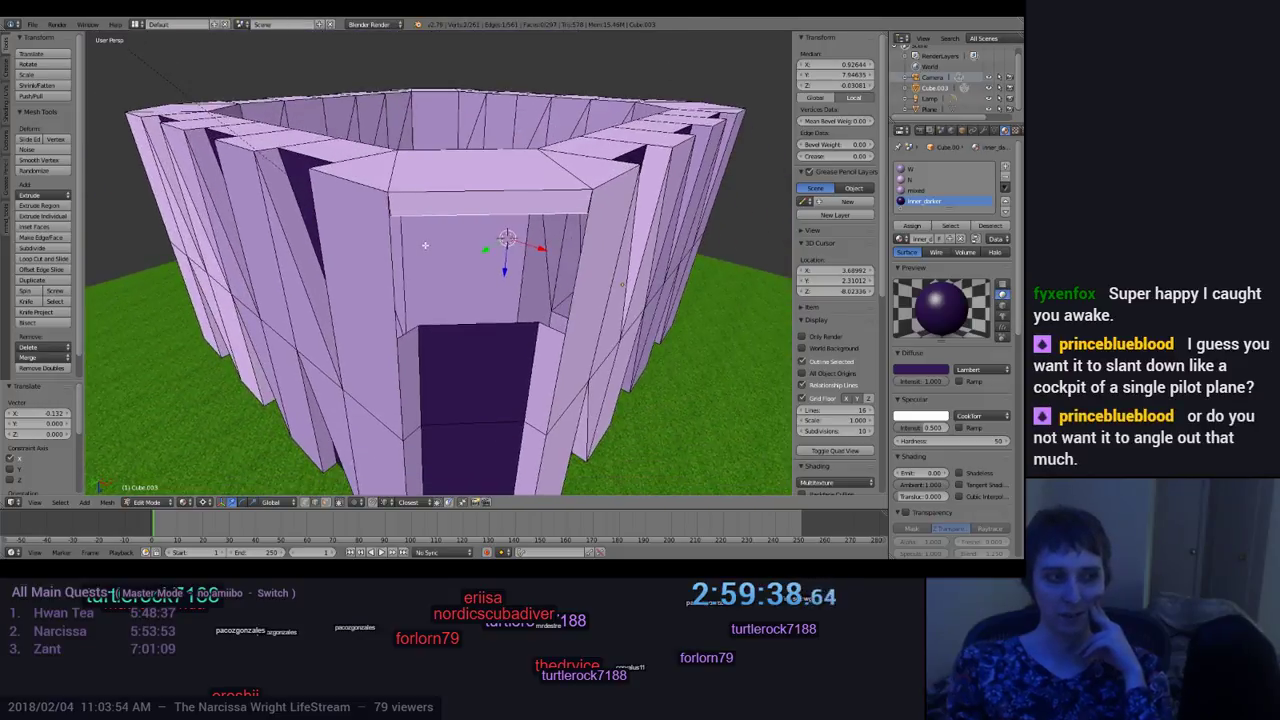
right_click(472, 190)
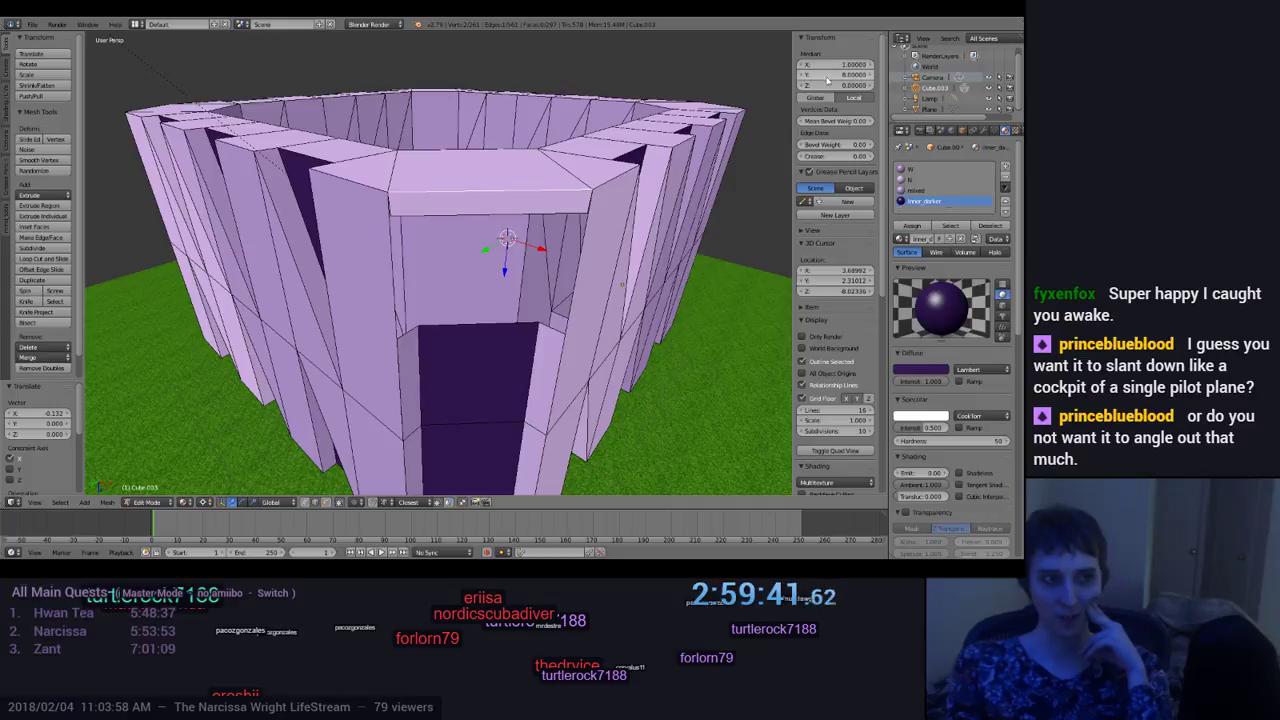
Step: Select the lip's lower edge and set its median X to 1 and its median Y to 9
right_click(487, 215)
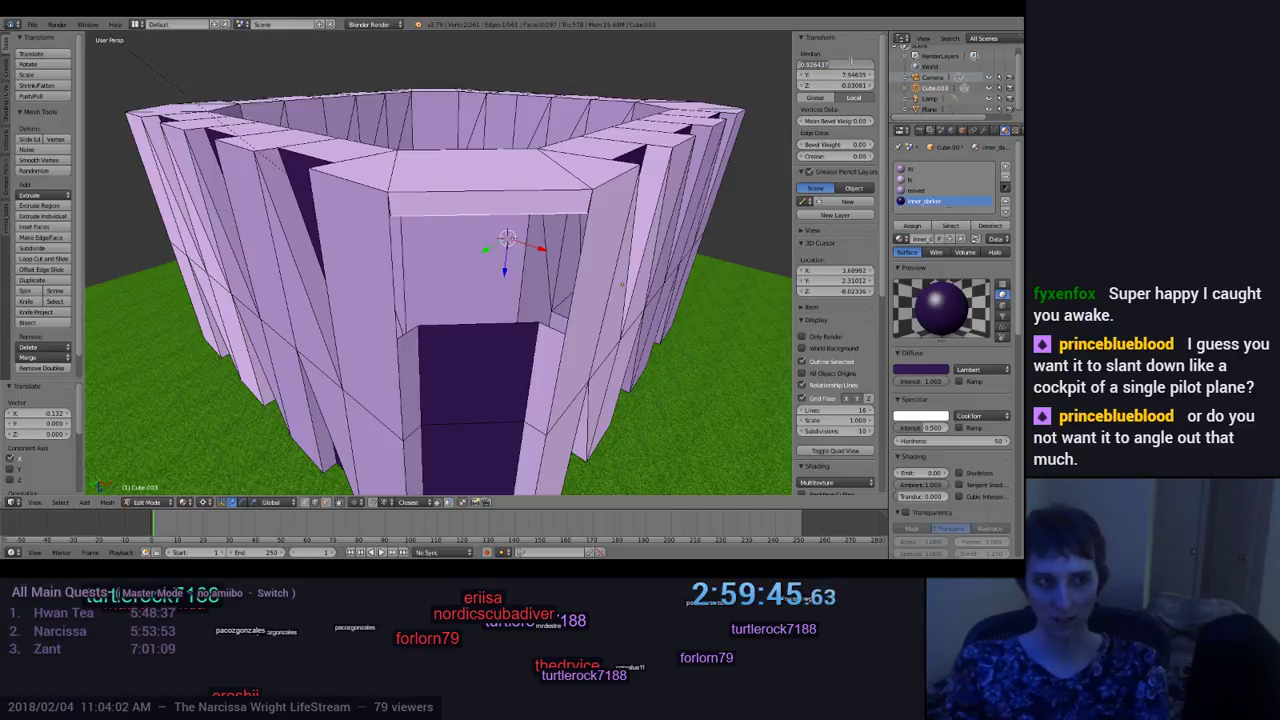
type("1")
key("Return")
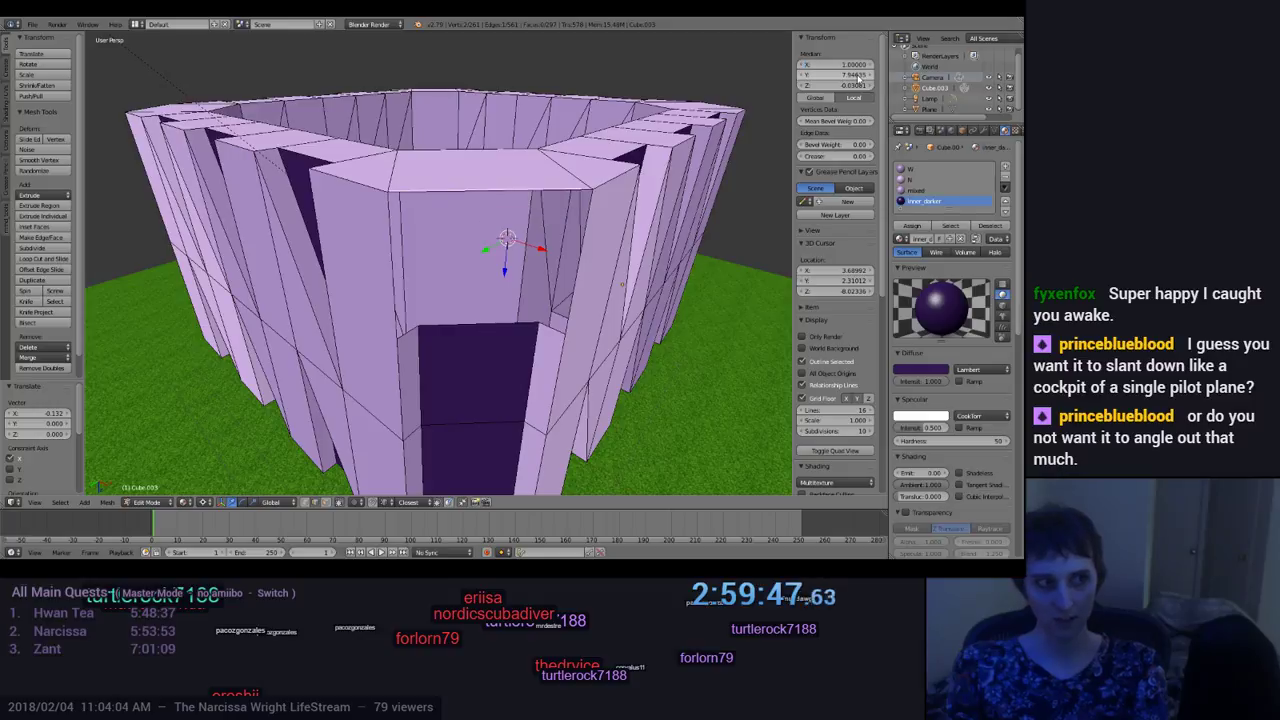
left_click(852, 75)
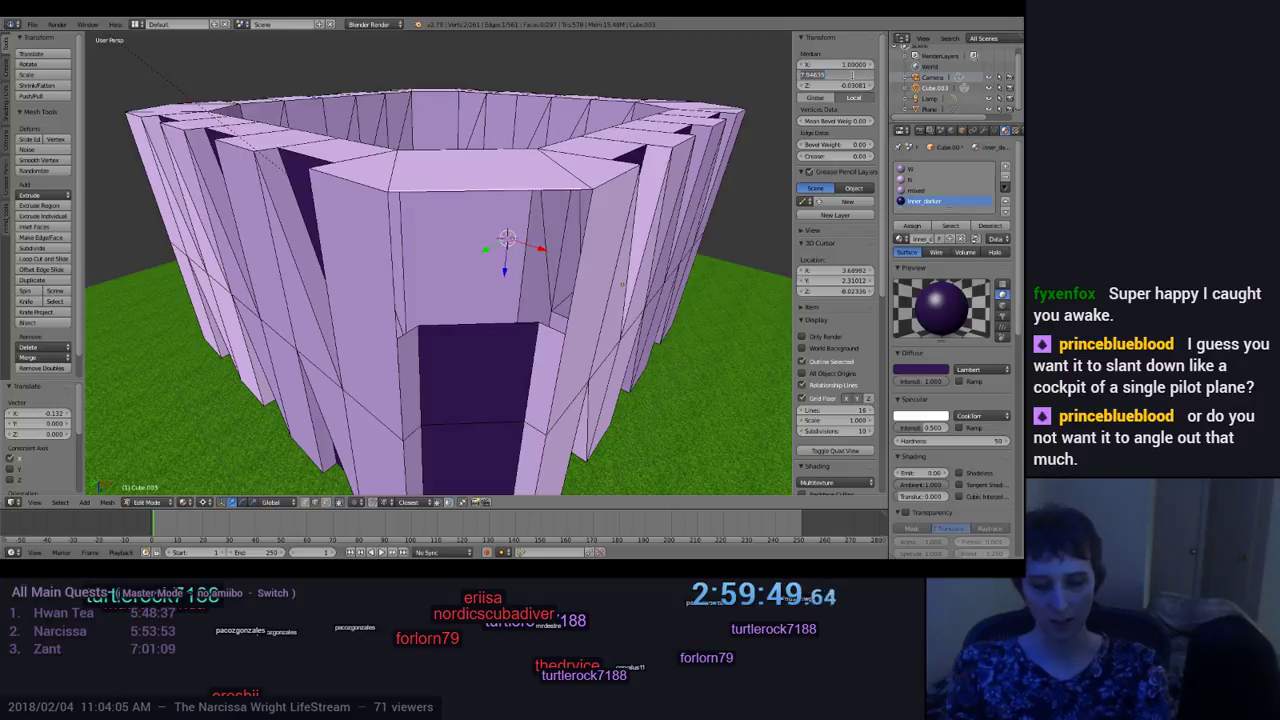
type("8")
key("Tab")
left_click(853, 76)
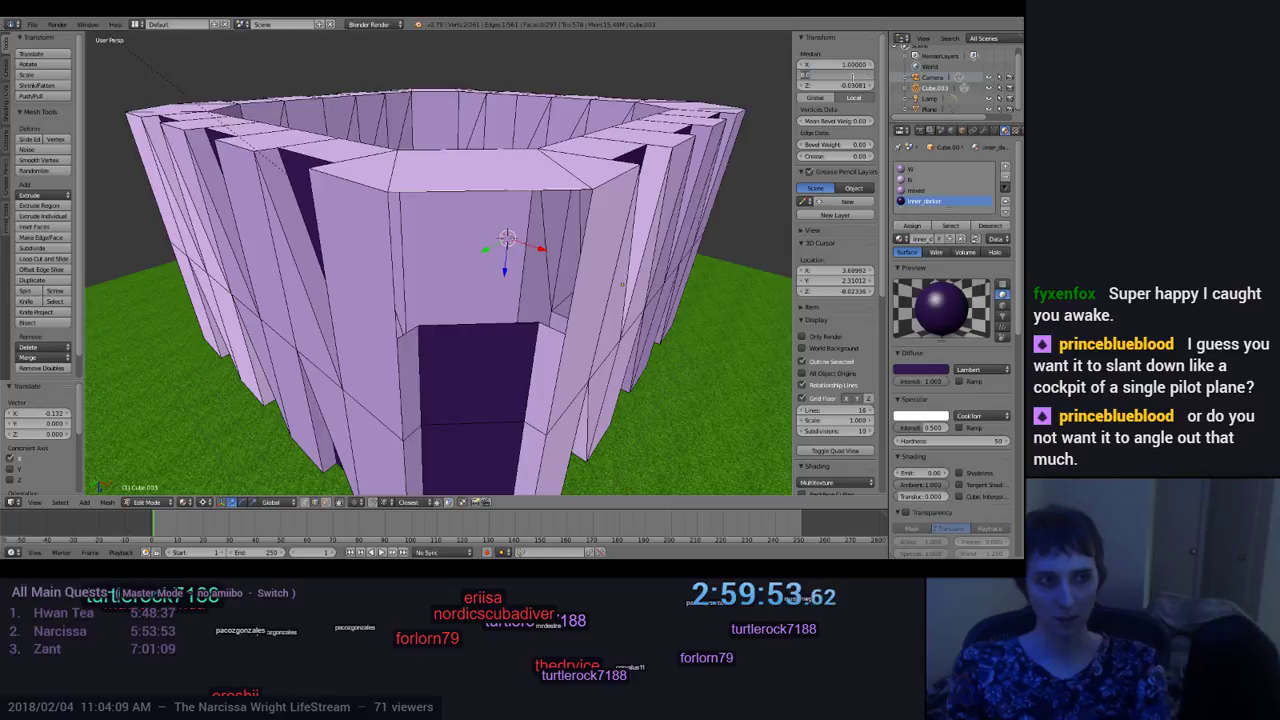
type("9")
key("Return")
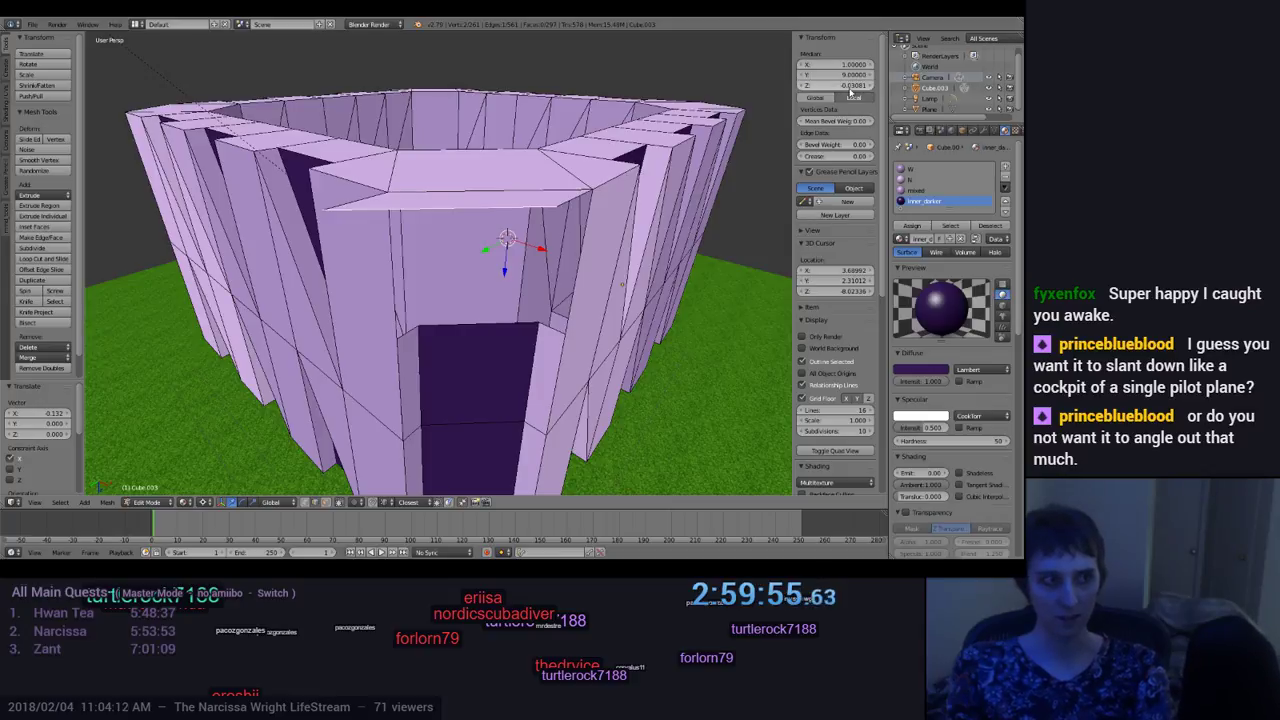
Step: Try median Z values of 0 and 1 for the lip's lower edge
mouse_move(640, 200)
middle_mouse_down()
mouse_move(648, 280)
mouse_move(643, 223)
middle_mouse_up()
left_click(849, 85)
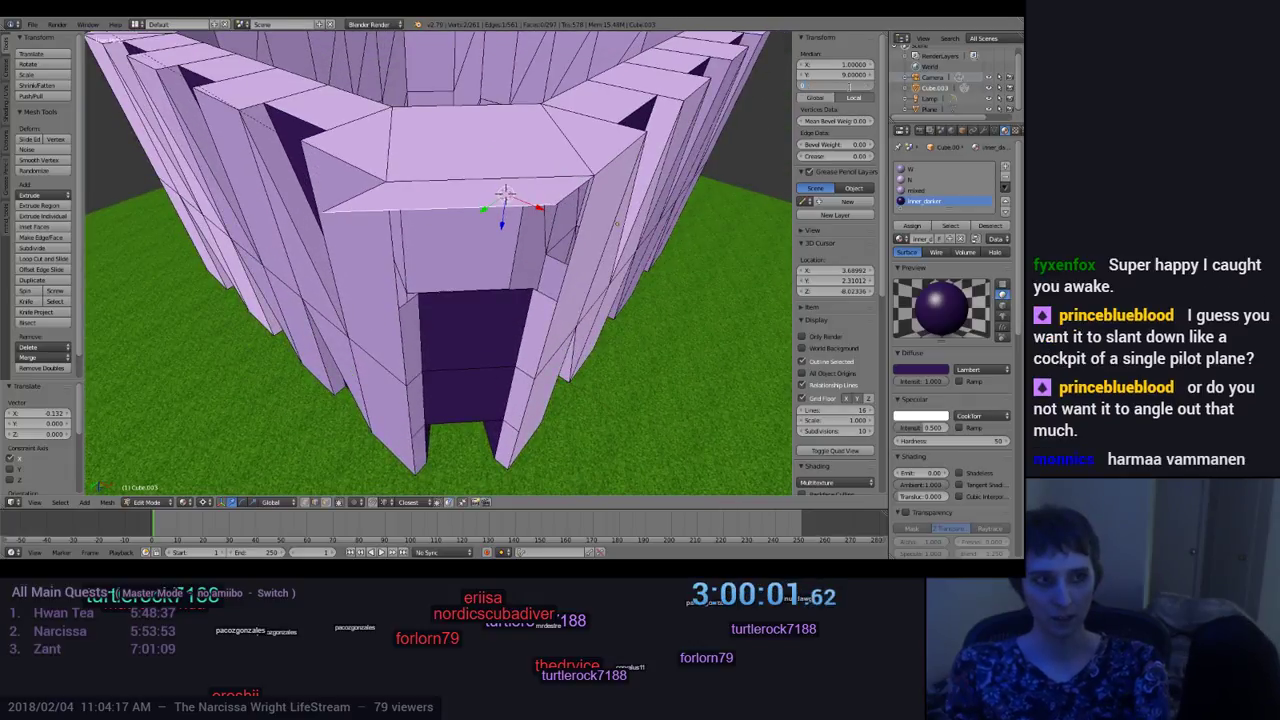
type("0")
key("Return")
left_click(849, 85)
type("1")
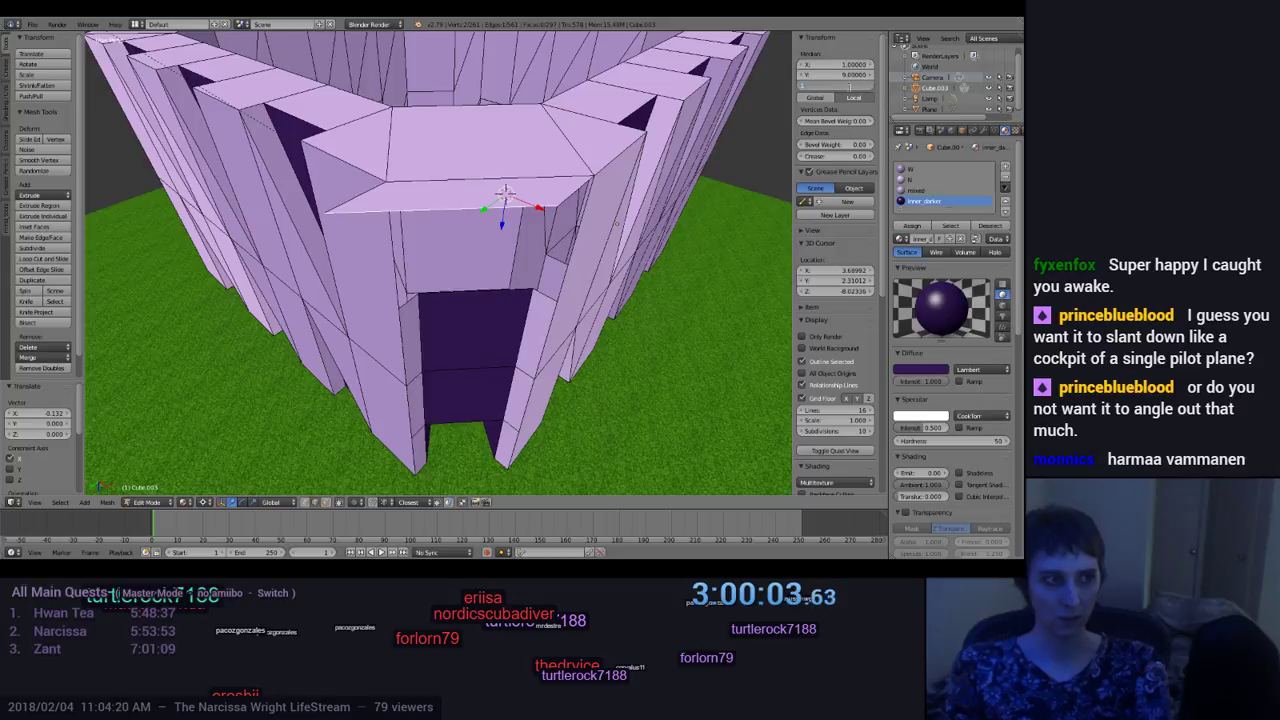
key("Return")
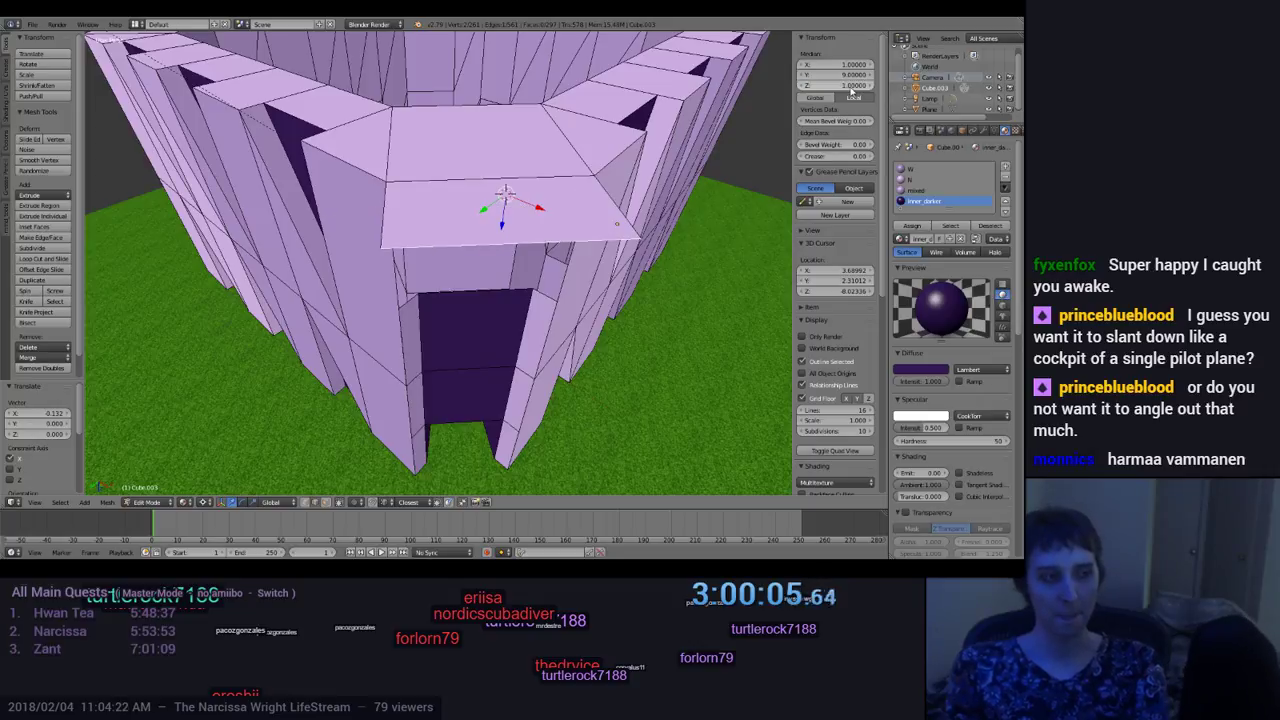
Step: Set both the median Z and median X of the lip's lower edge to 0
left_click(849, 86)
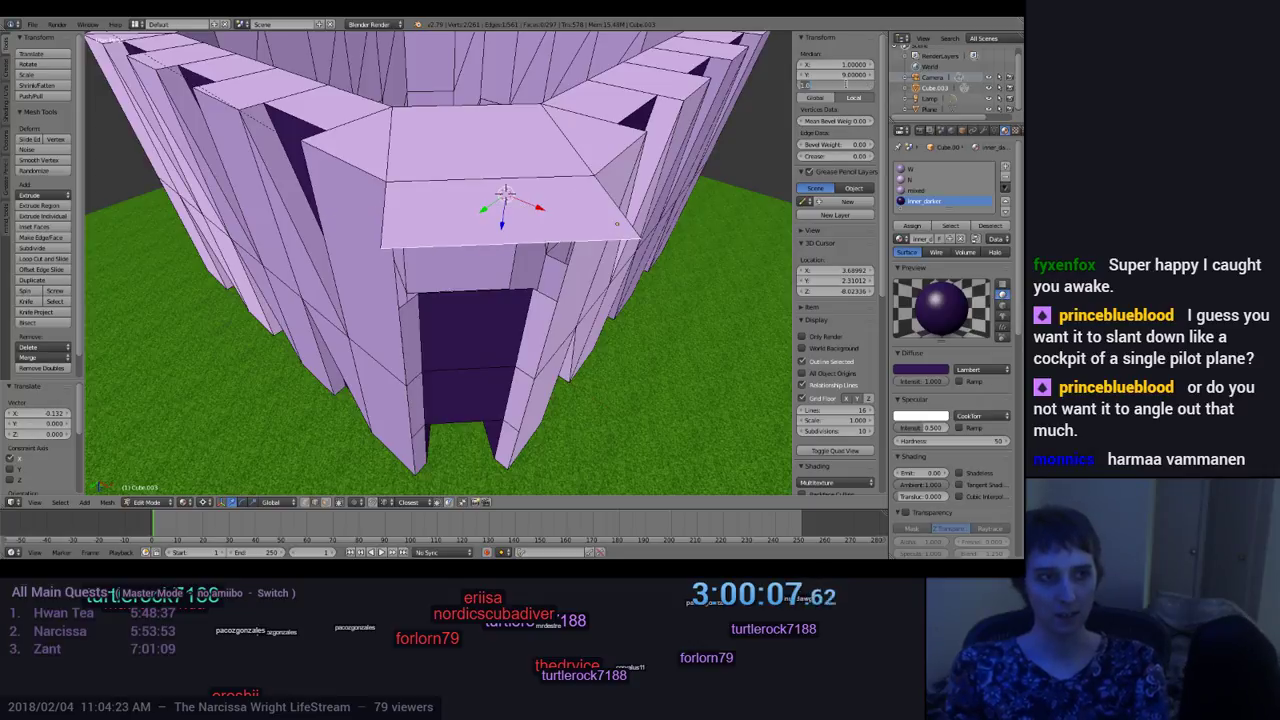
type("0")
key("Return")
left_click(849, 75)
type("0")
key("Return")
left_click(845, 65)
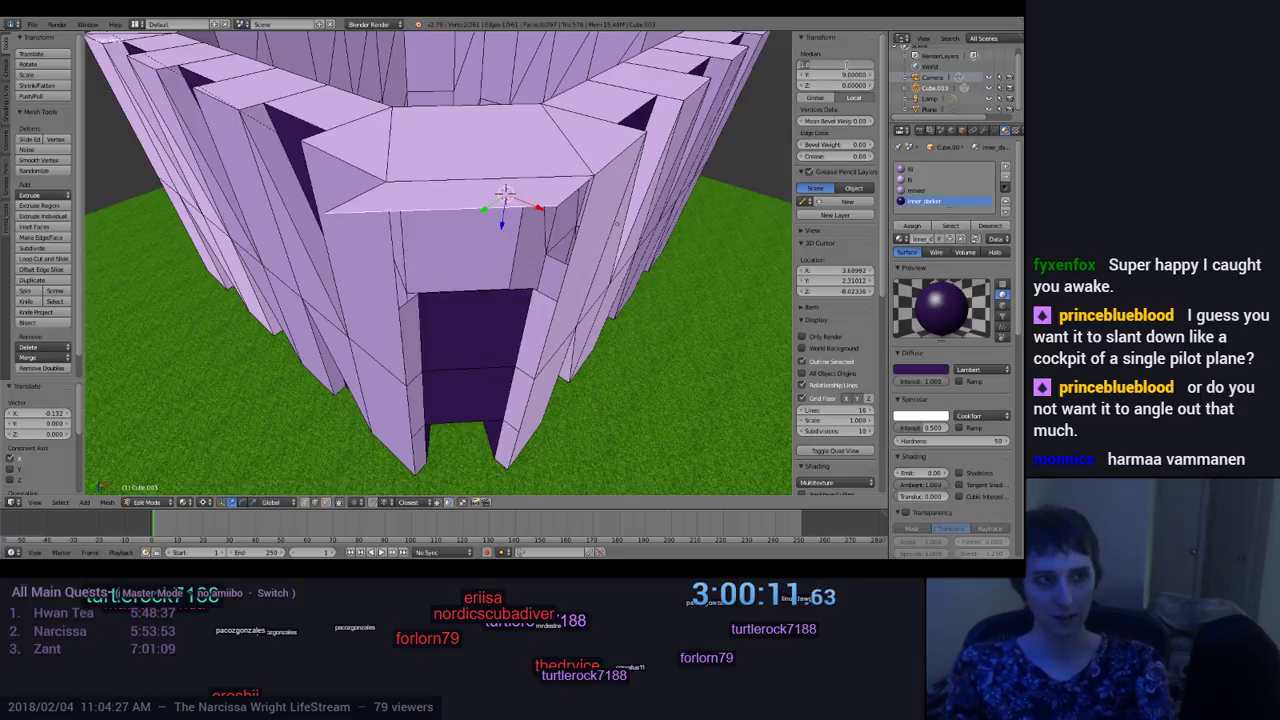
type("0")
key("Return")
middle_click_drag(700, 280, 733, 264)
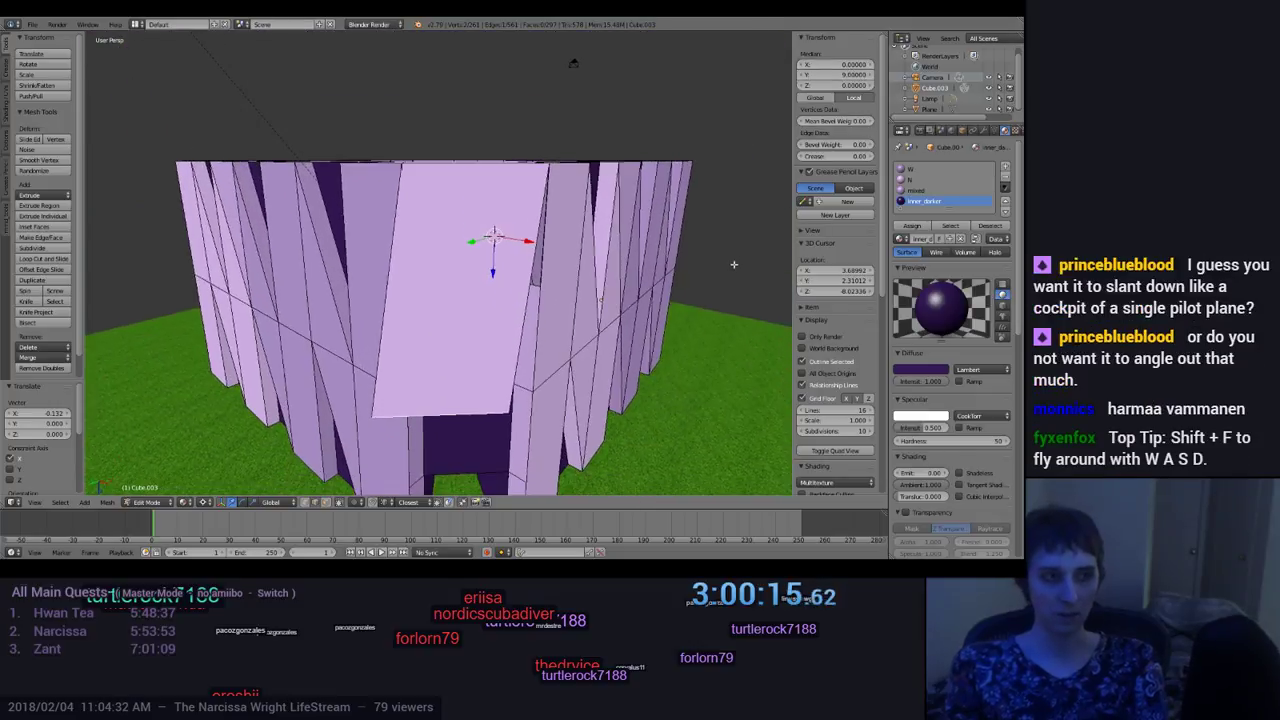
Step: Set the median Y of the lip's lower edge to 8
left_click(849, 75)
type("8")
key("Return")
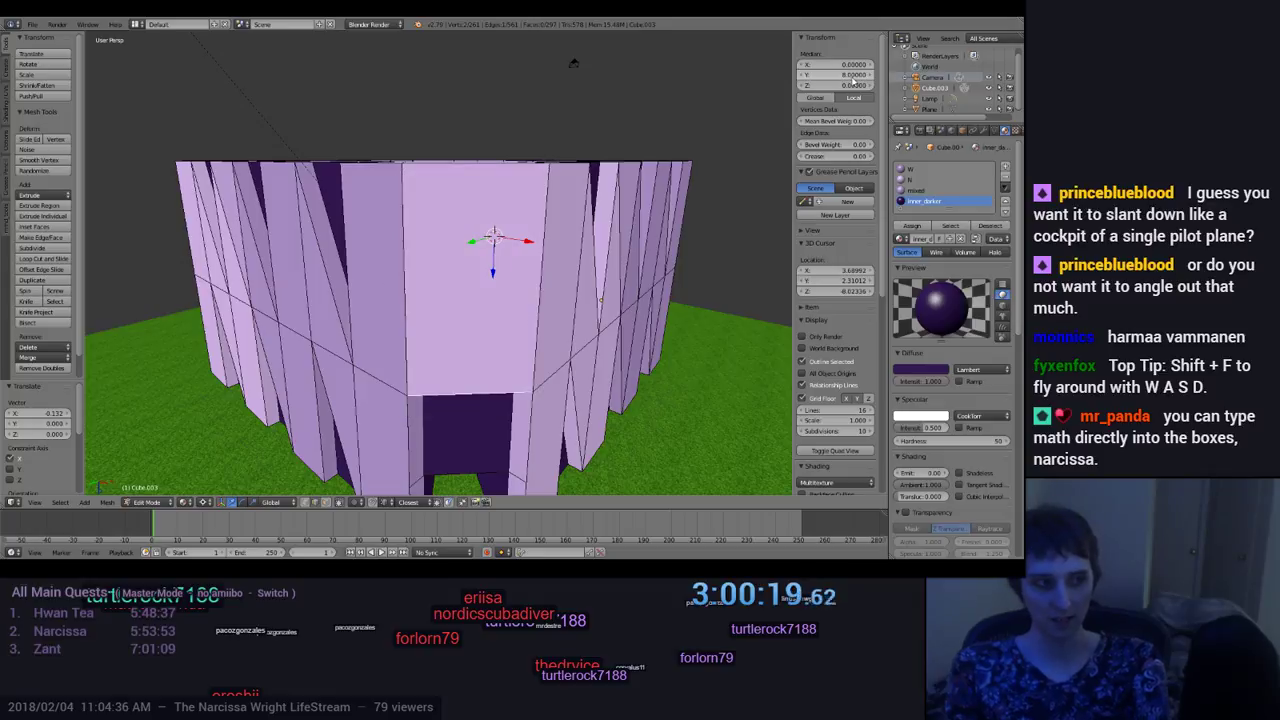
key("KP_Decimal")
middle_click_drag(668, 236, 610, 320)
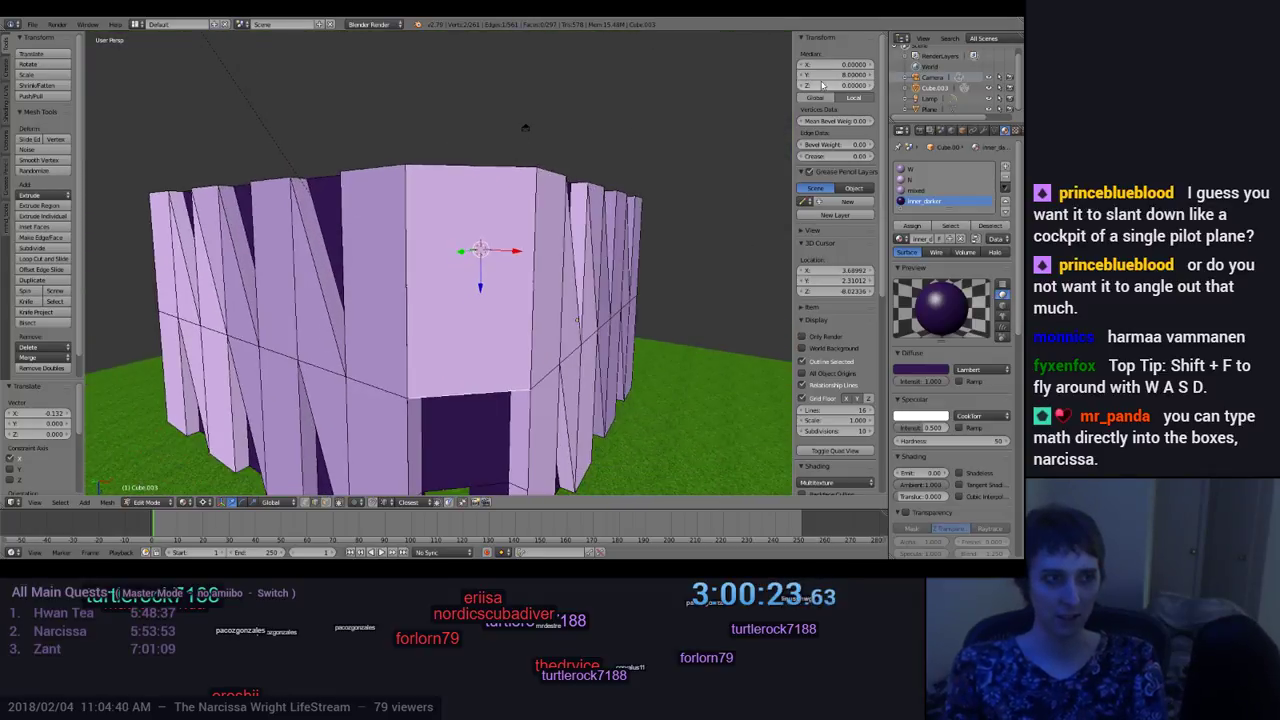
Step: Try median X values of 0.5 and 0.25 for the lip's lower edge above the doorway
left_click(849, 64)
type("023e-008")
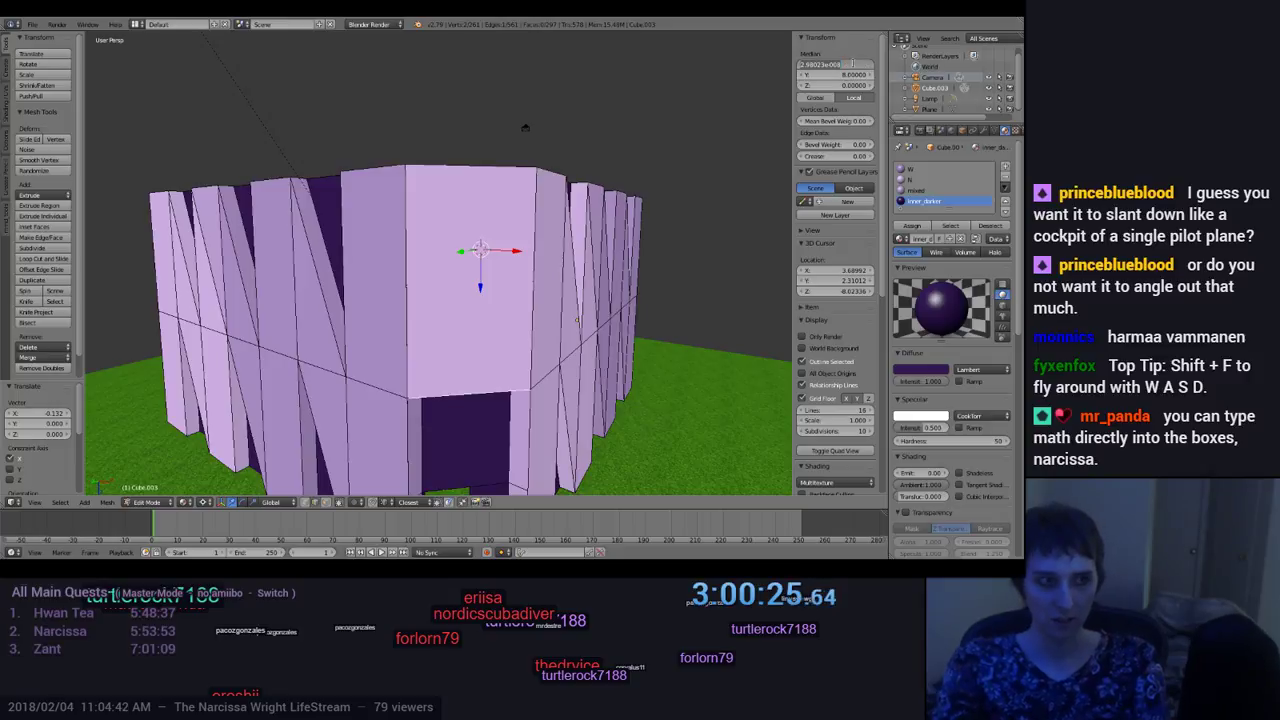
type(".5")
key("Return")
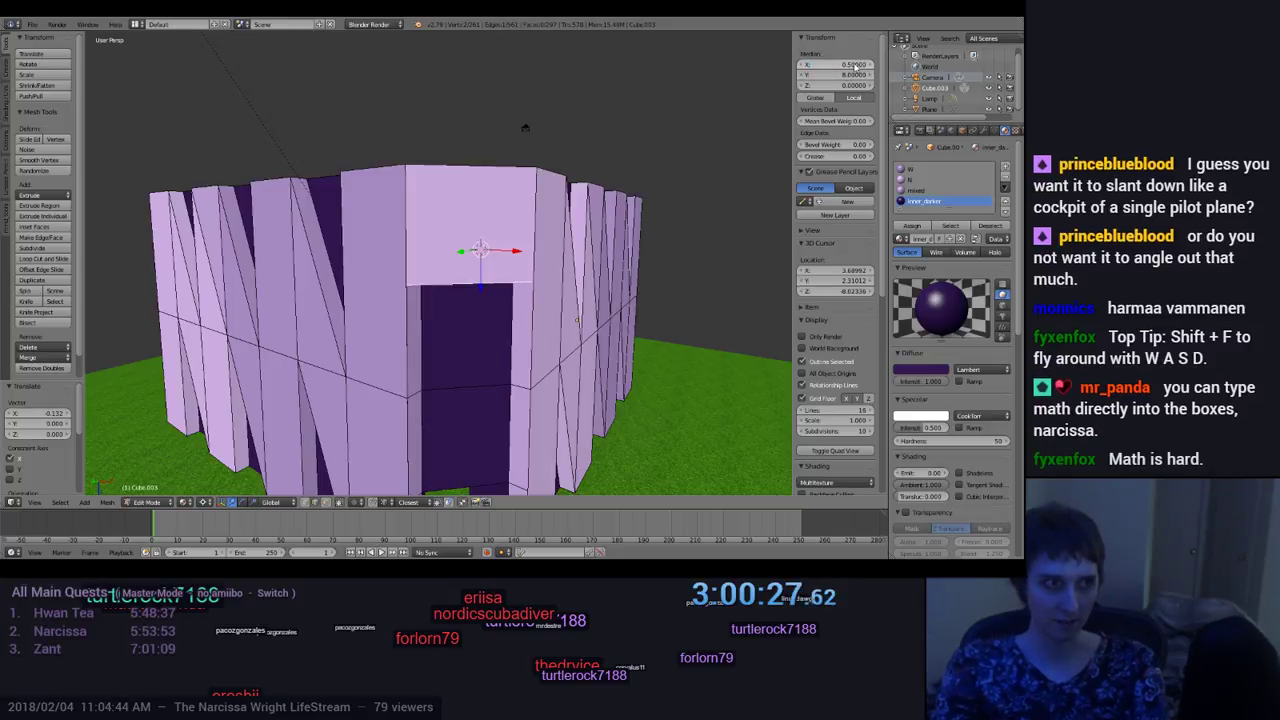
left_click(852, 64)
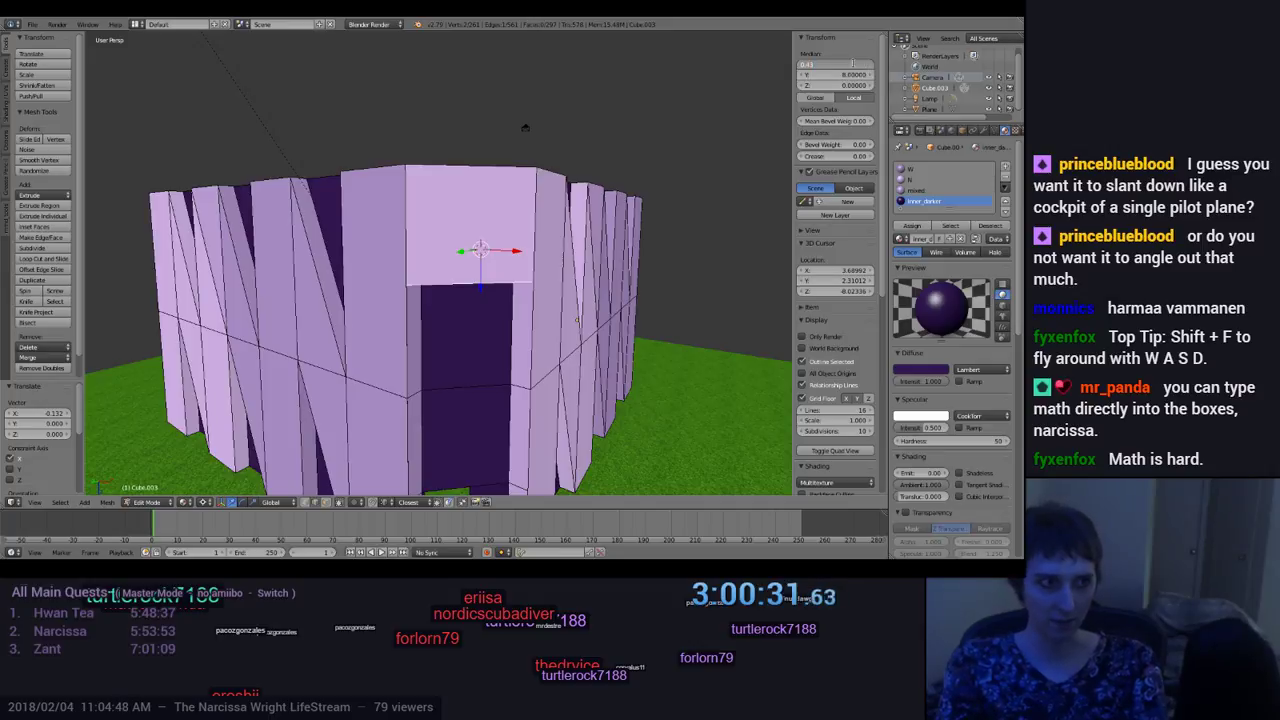
type("0.25")
key("Return")
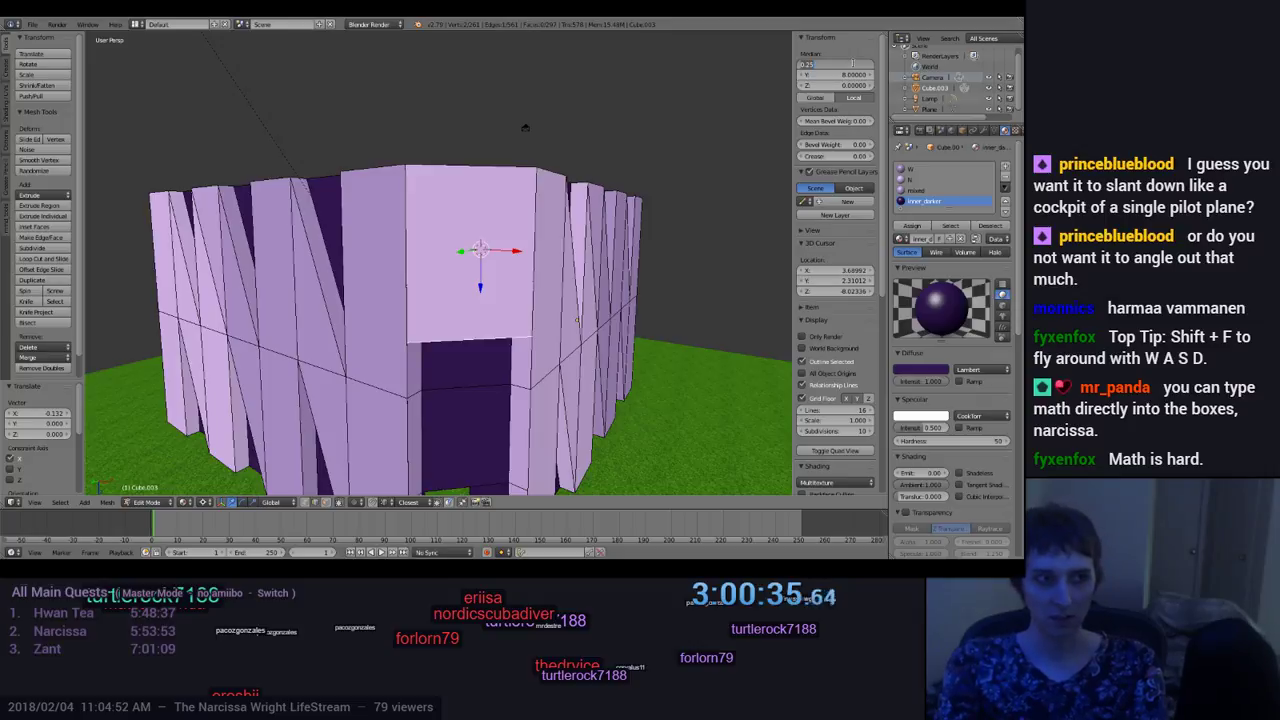
key("Return")
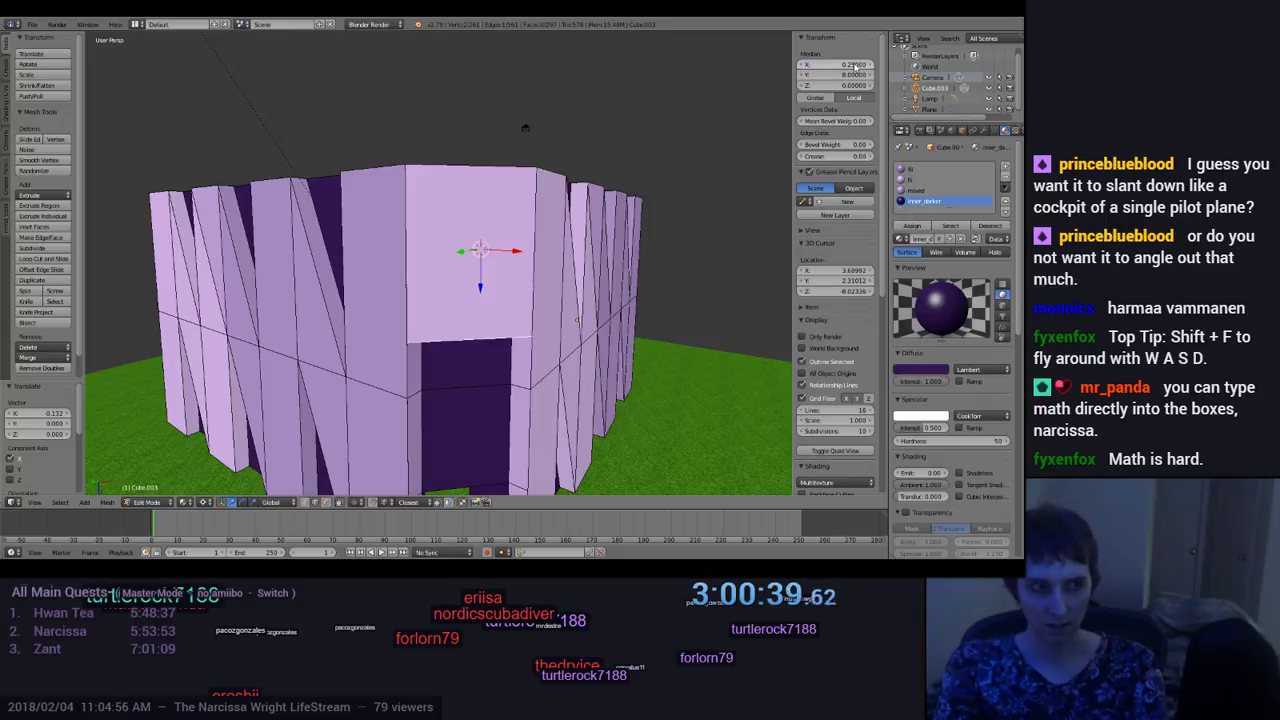
Step: Try a shorter lip by setting its lower edge's median X to 0.5 and then 0.75
left_click(853, 64)
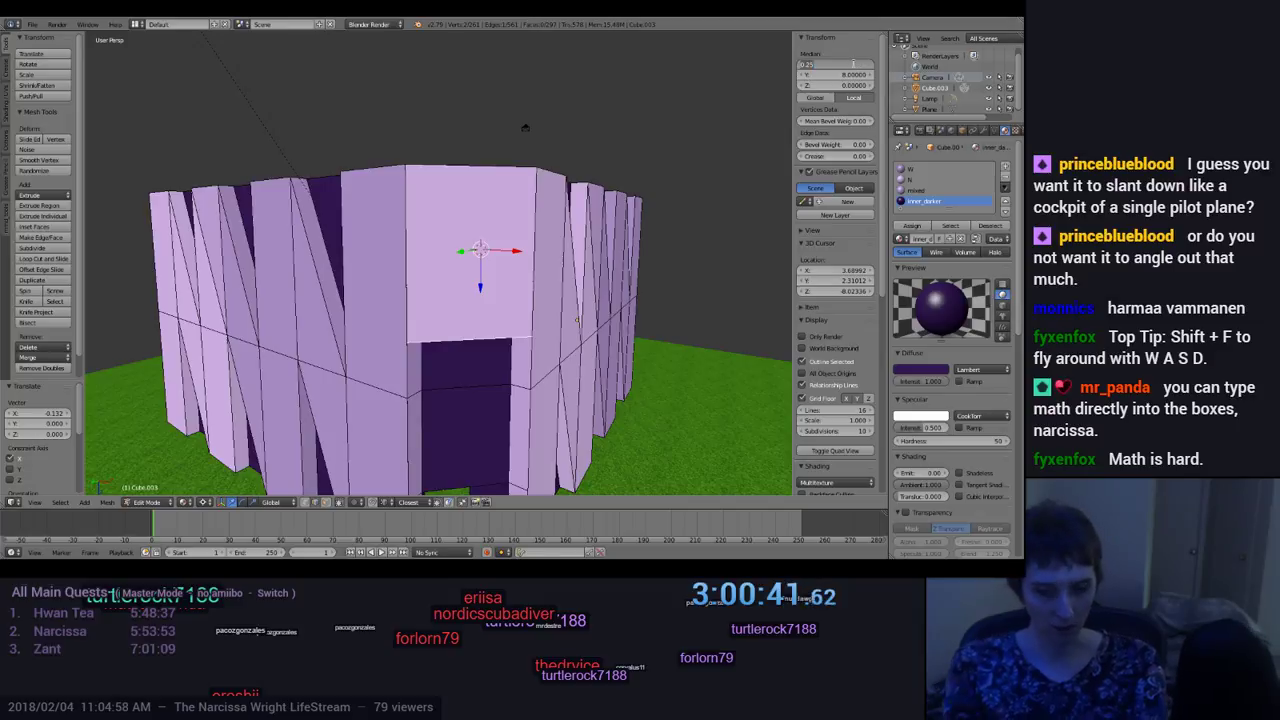
type("0.5")
key("Return")
left_click(851, 65)
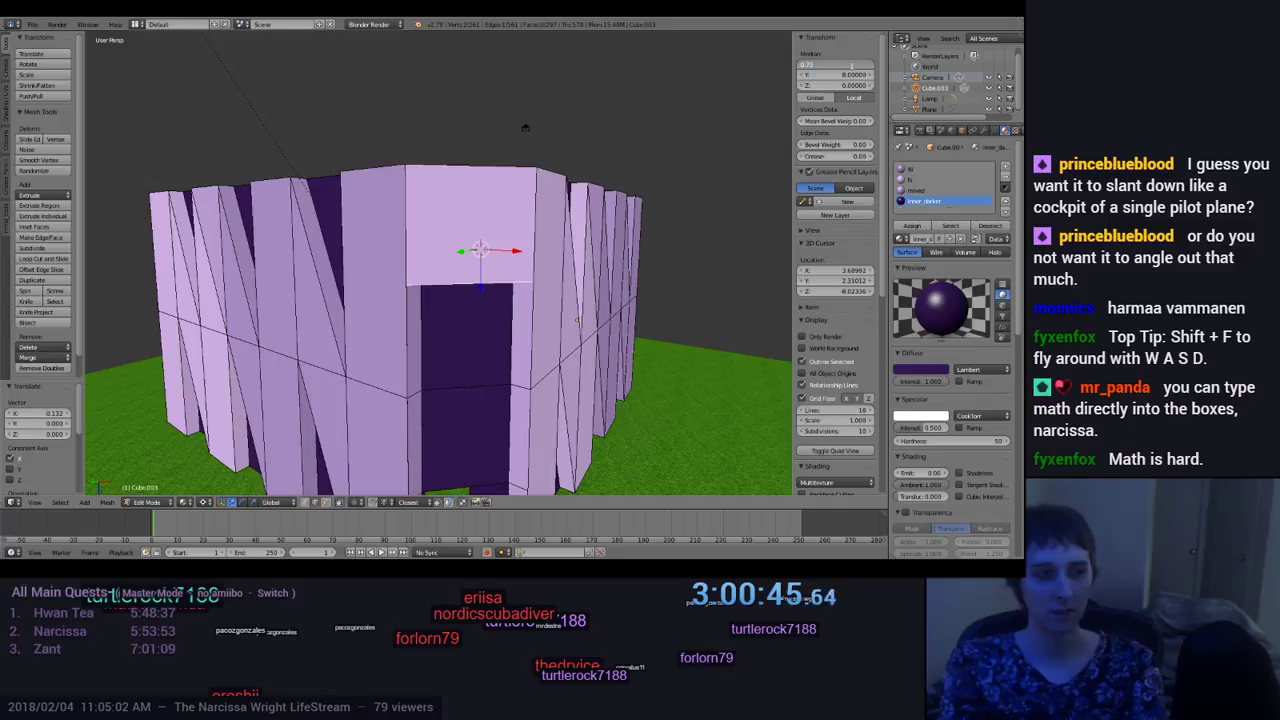
type("0.75")
key("Return")
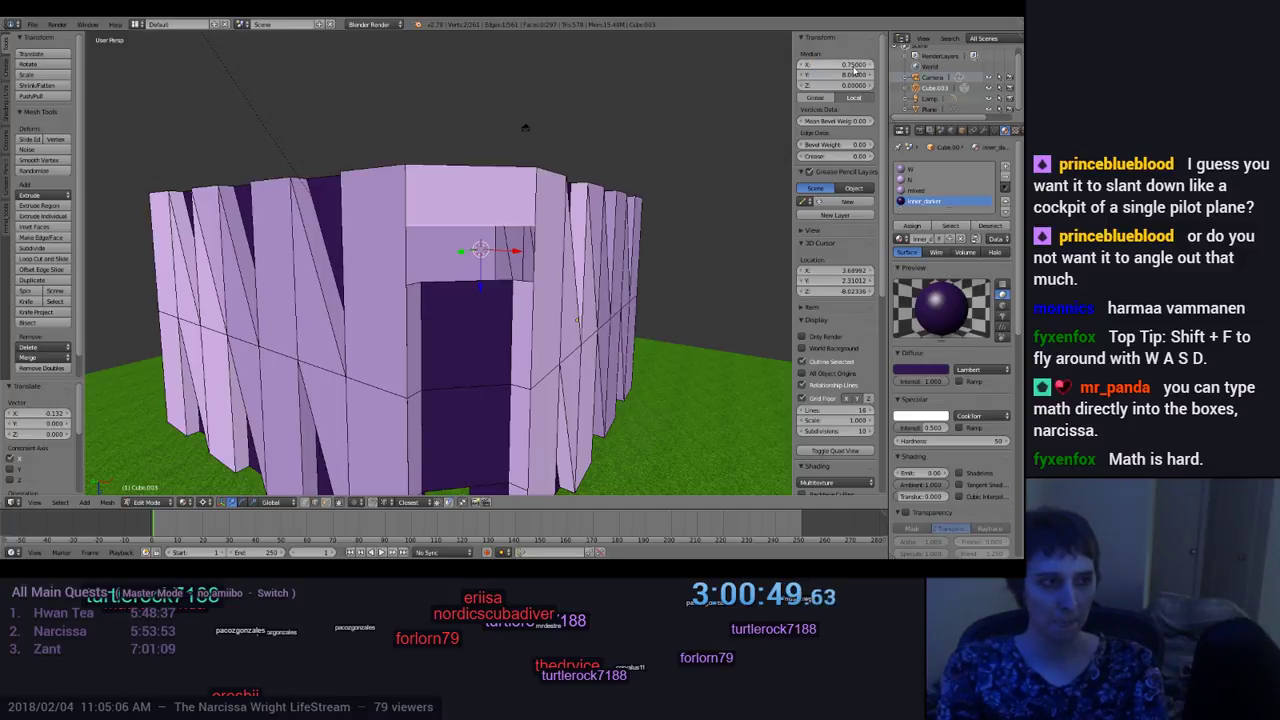
Step: Set the median X of the lip's lower edge to 0.875
middle_click_drag(600, 290, 679, 265)
left_click(853, 64)
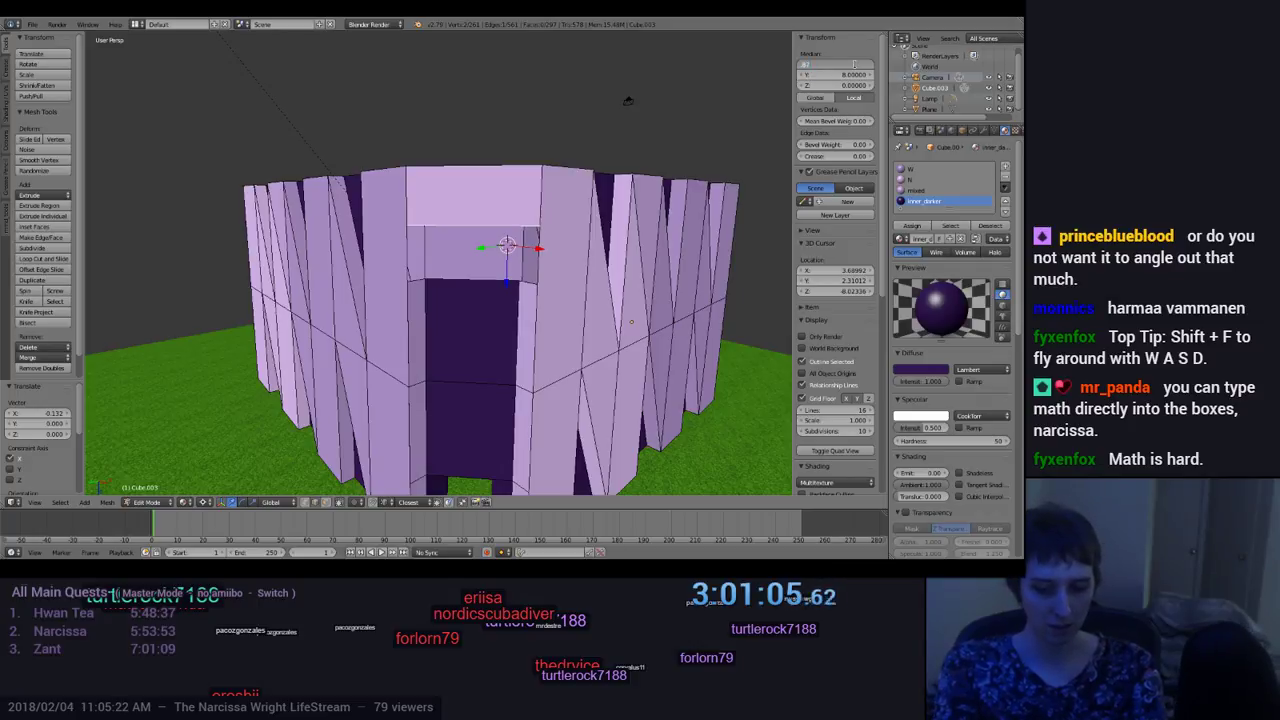
key("Return")
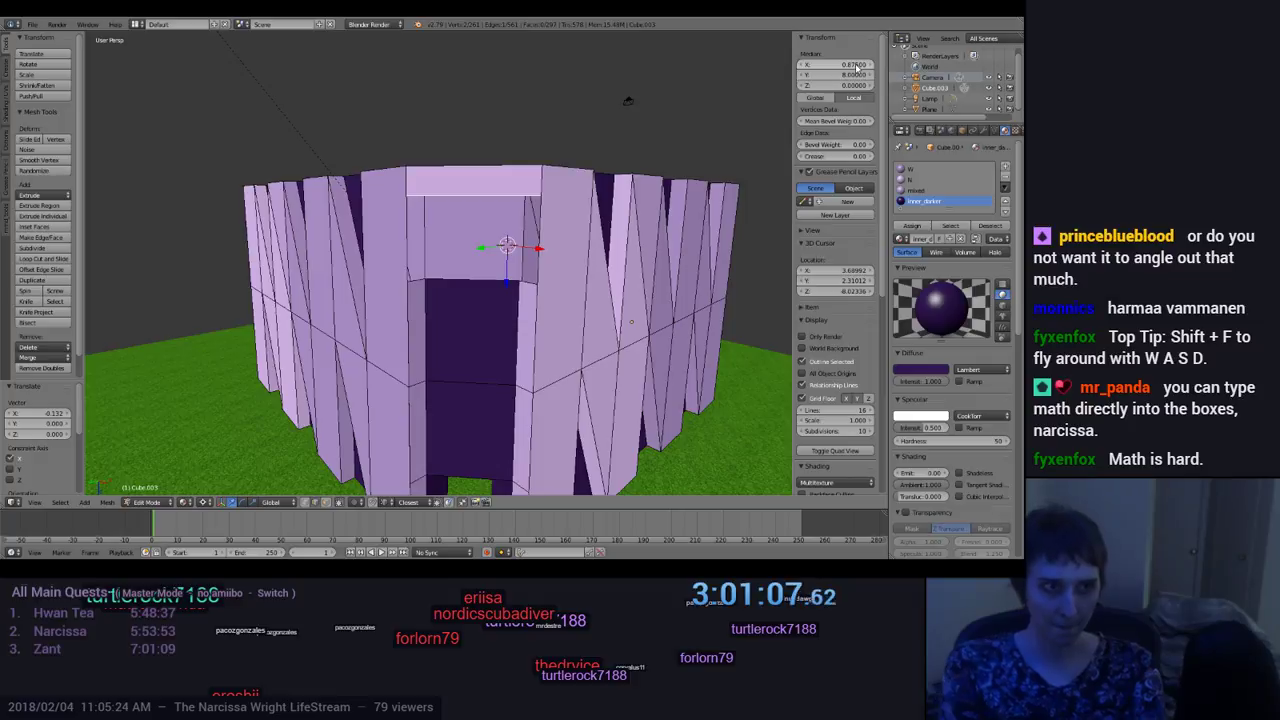
Step: Set the median X of the lip's lower edge above the doorway to 0.9
middle_click_drag(580, 262, 586, 123)
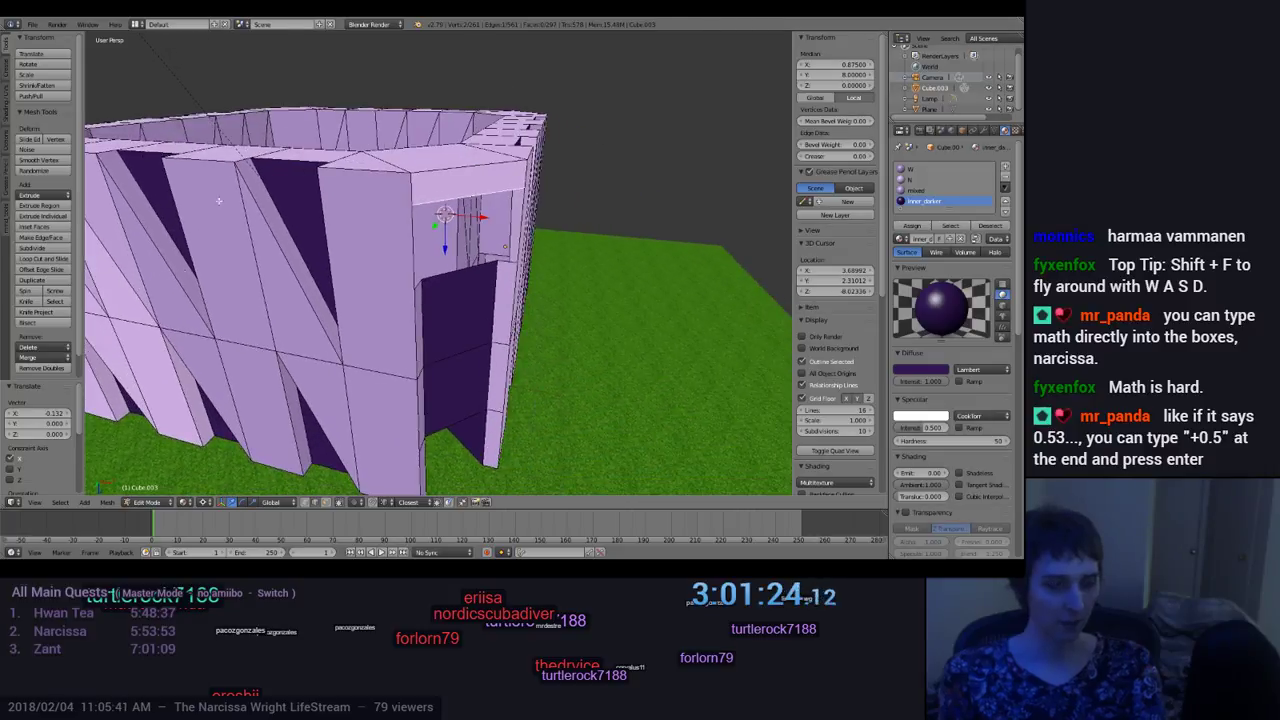
left_click(849, 66)
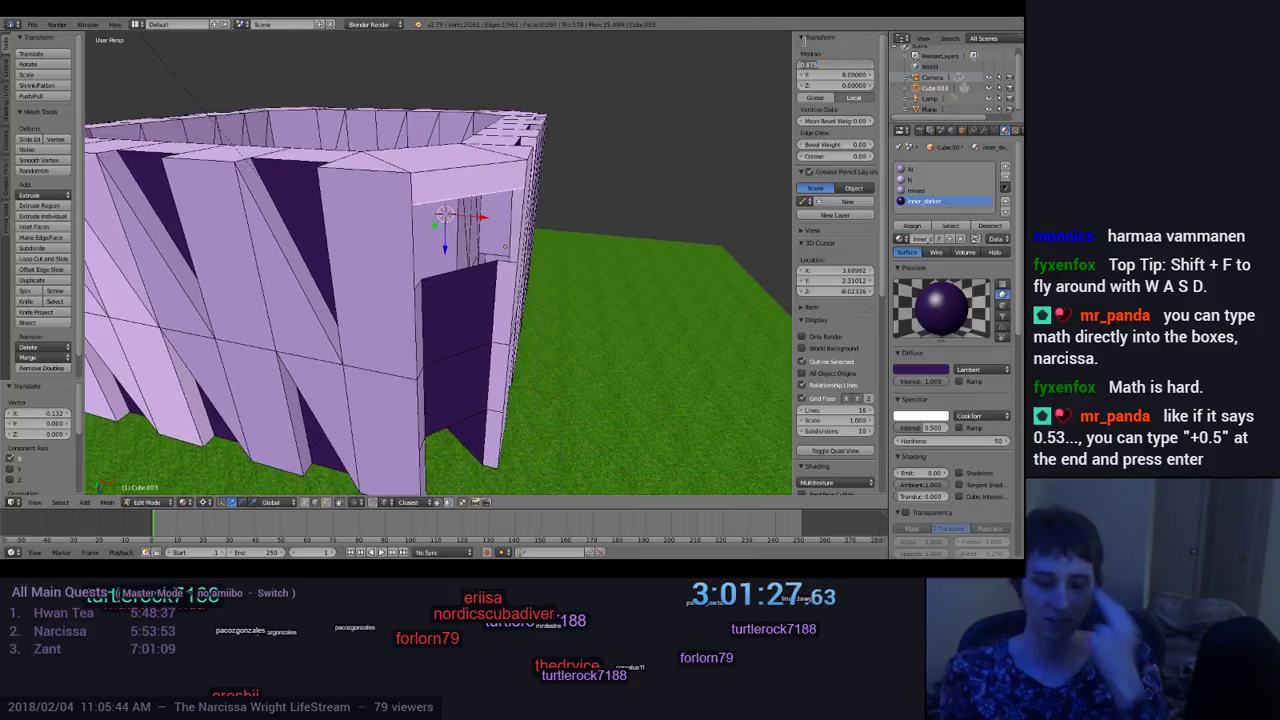
type("0.9")
key("Return")
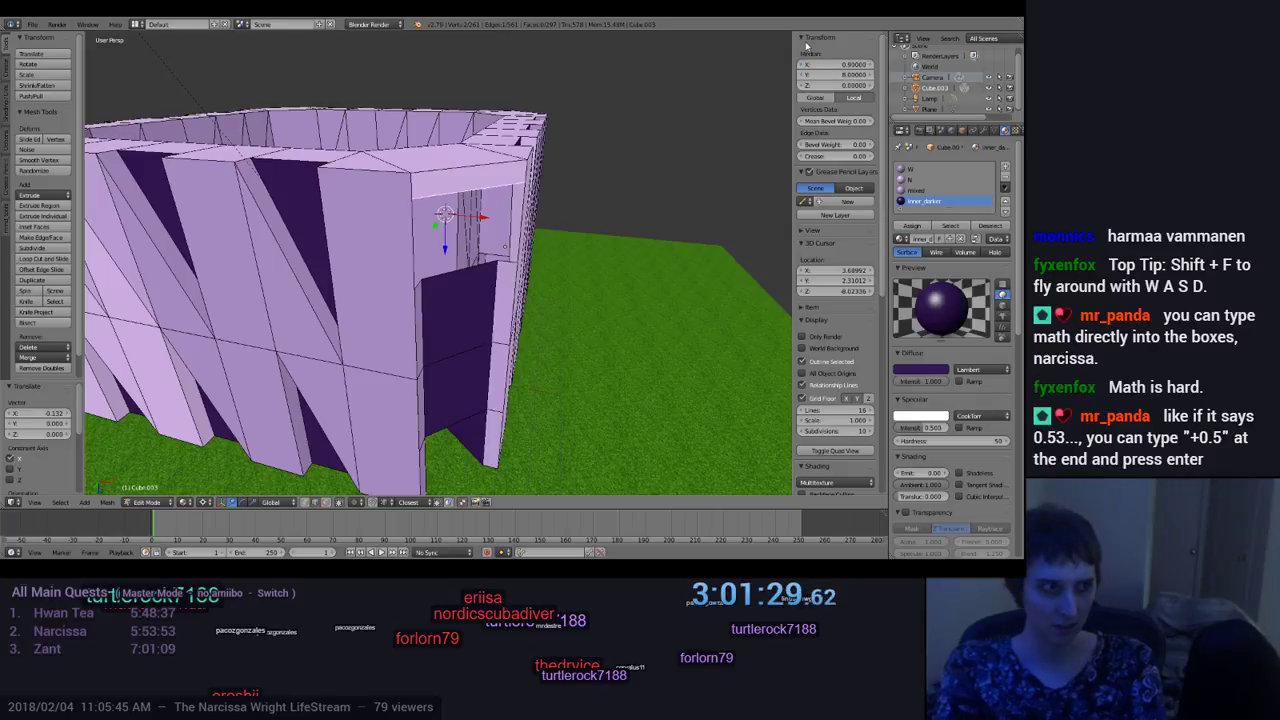
Step: In vertex select mode, compare the coordinates of the inner and outer rim vertices where the wall recess meets the rim
scroll(458, 297, "down", 3)
middle_click_drag(460, 297, 525, 299)
scroll(475, 303, "up", 4)
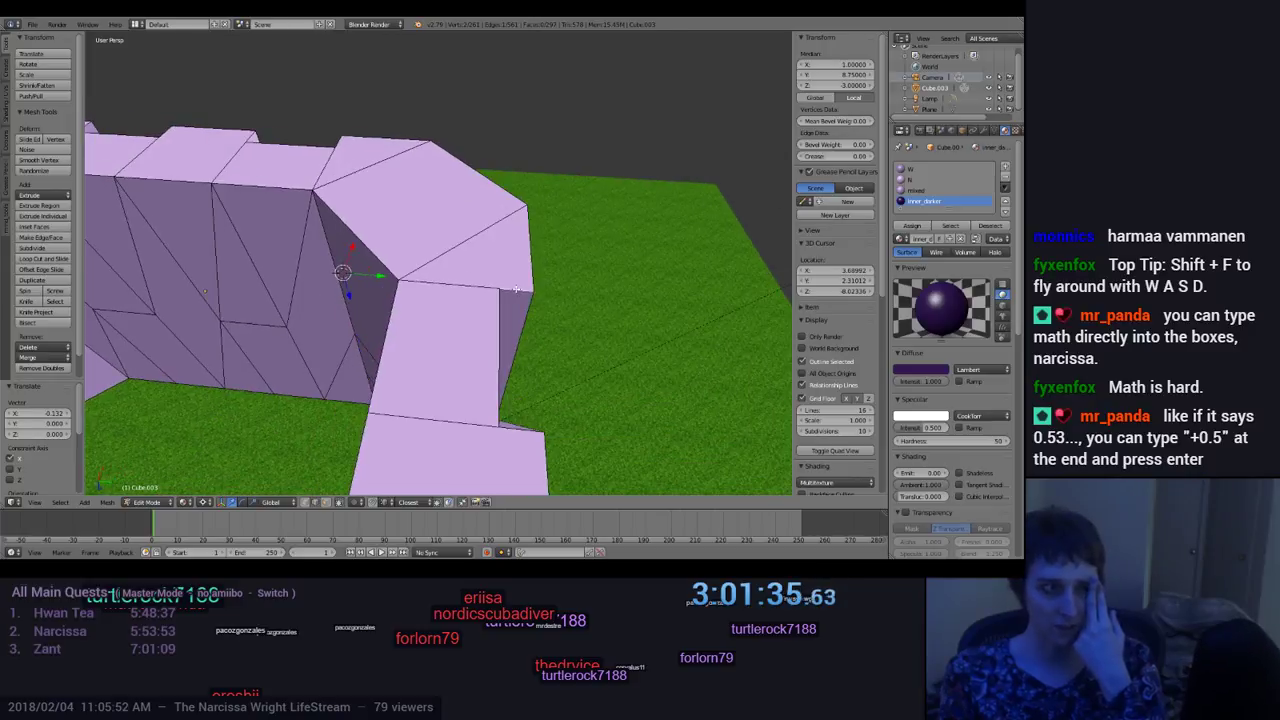
left_click(310, 502)
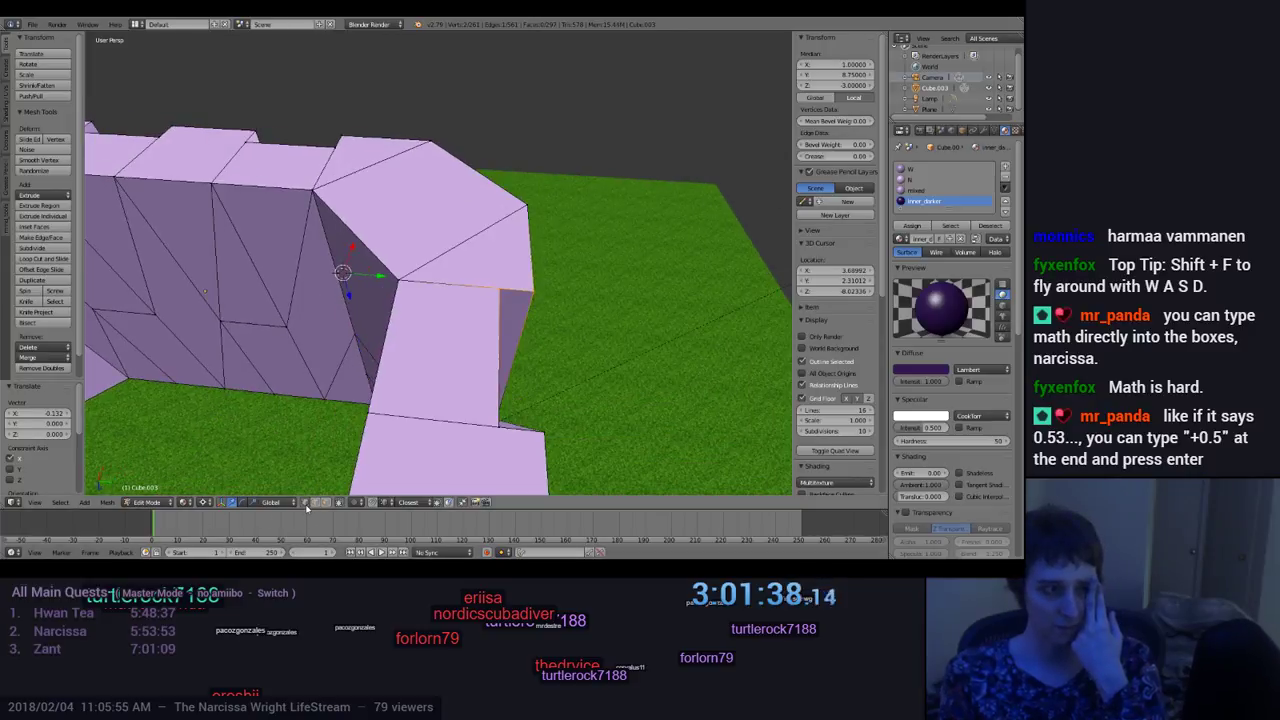
right_click(499, 290)
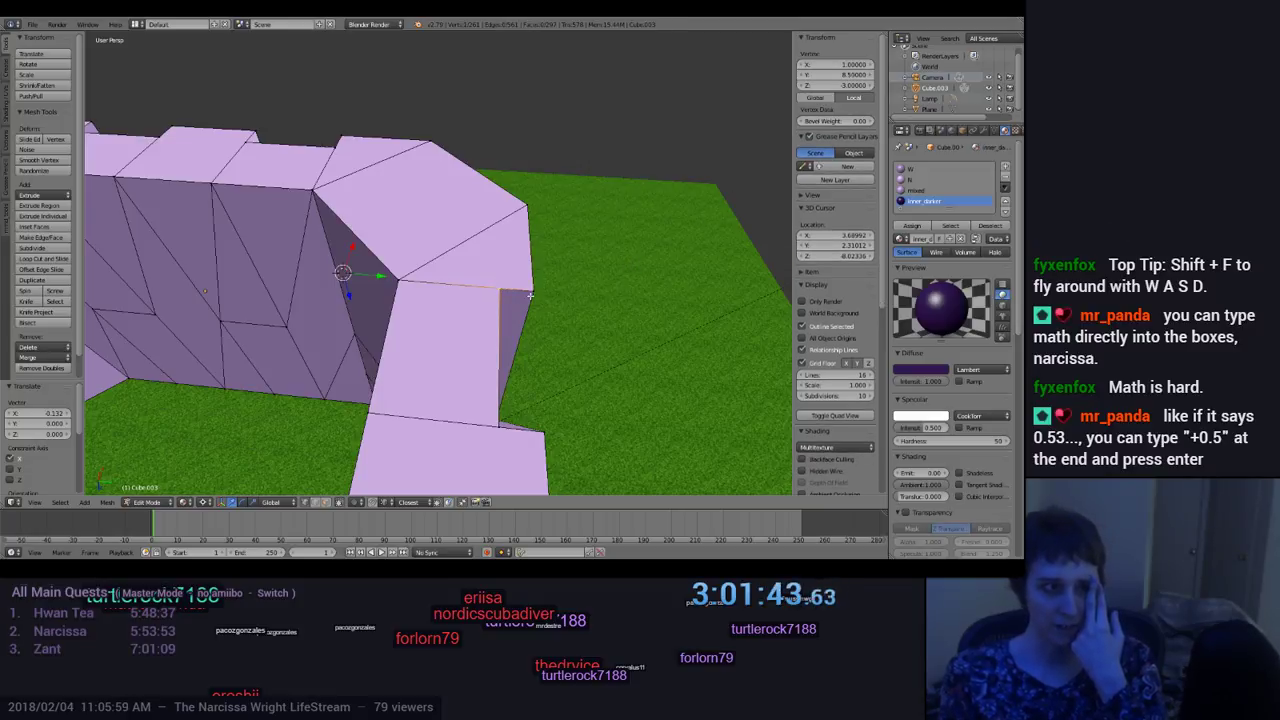
key("Return")
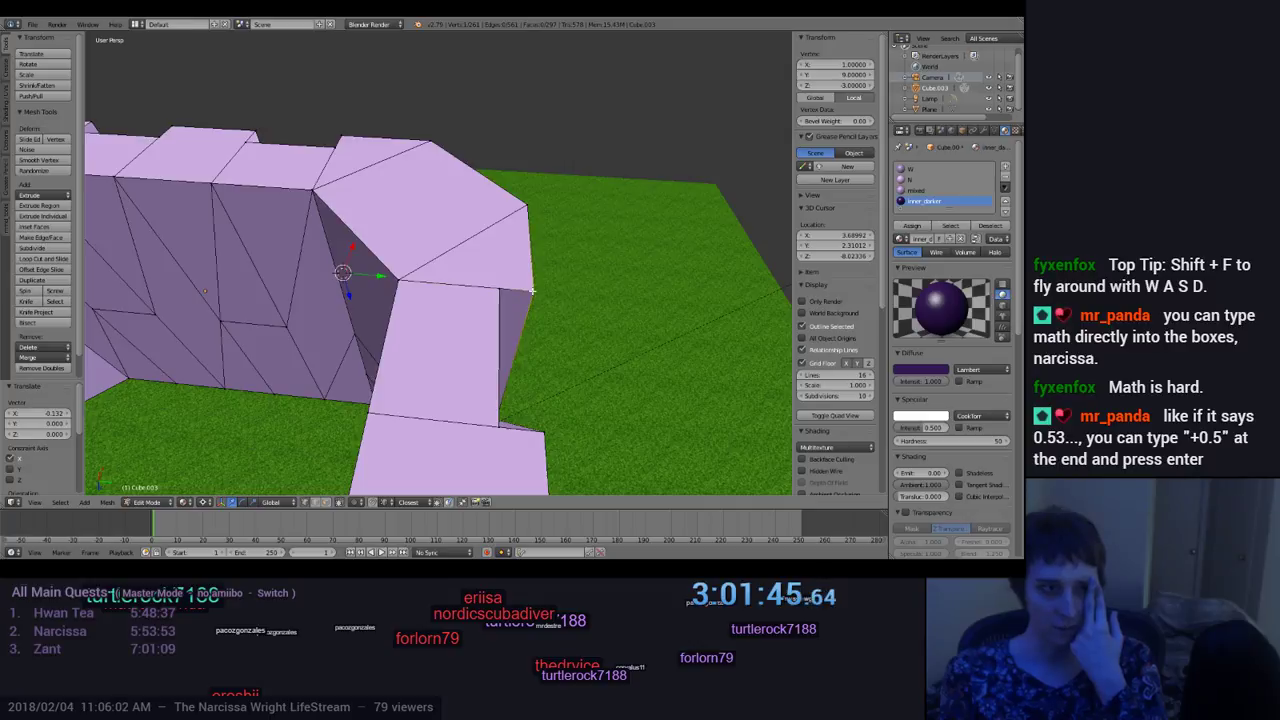
key("ctrl+z")
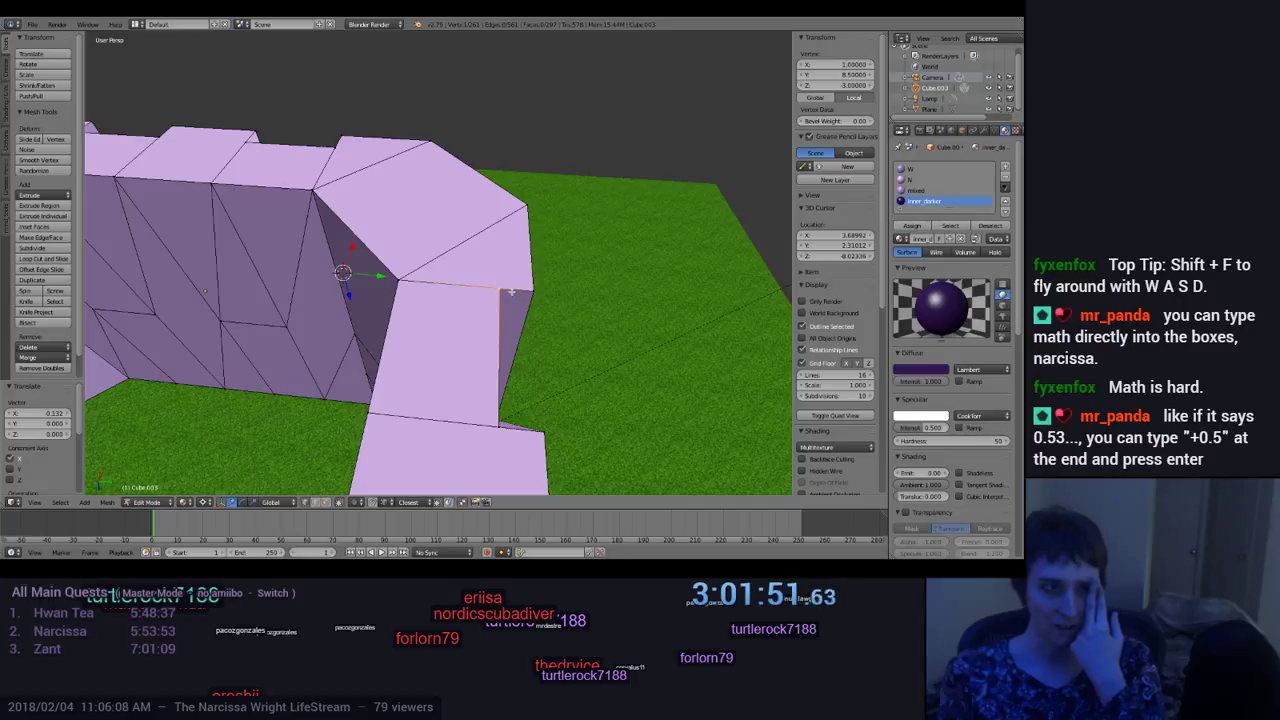
key("ctrl+shift+z")
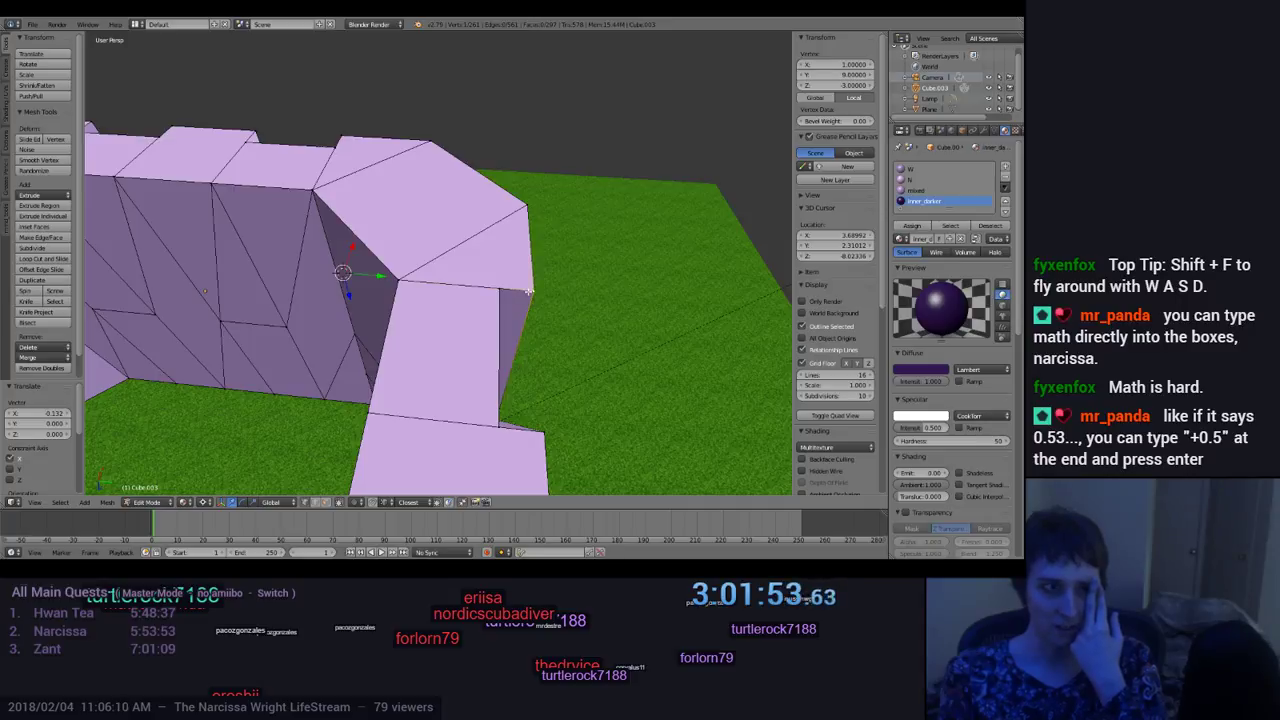
key("ctrl+z")
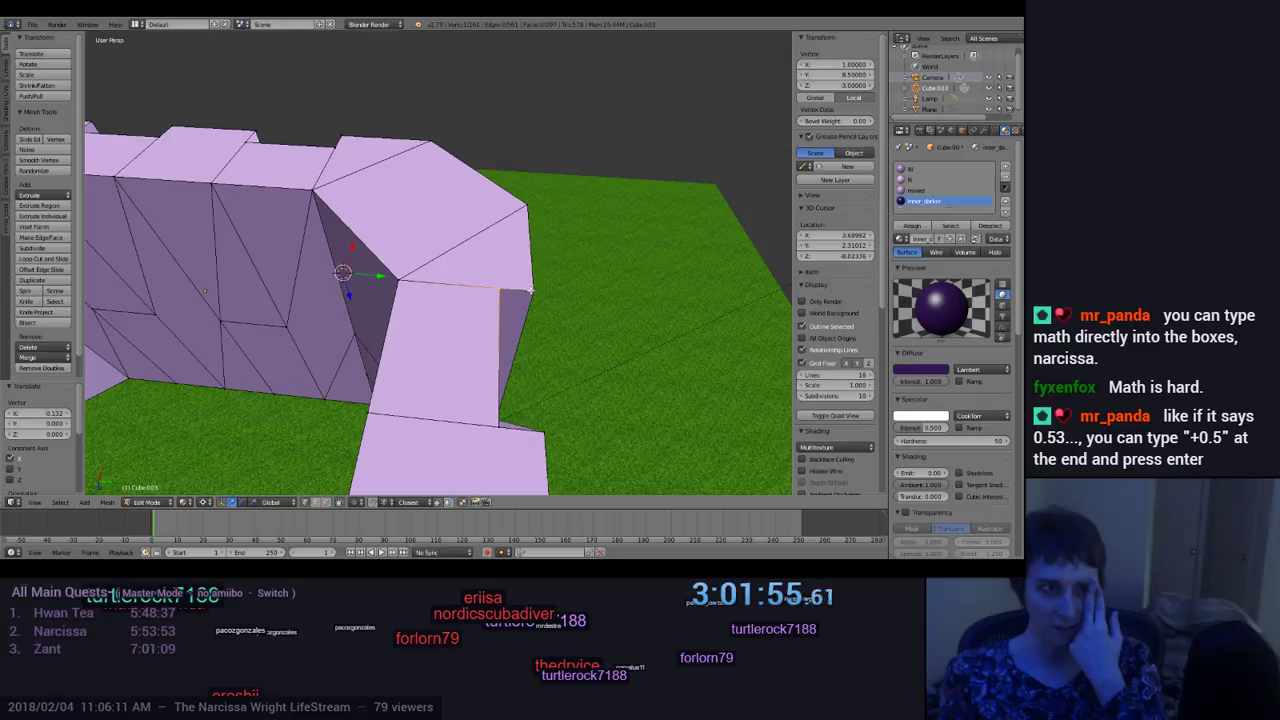
key("ctrl+shift+z")
Step: Compare the lip's upper and lower corner vertex coordinates with those of the inner and outer vertices at the neighbouring rim recess
middle_click_drag(615, 286, 470, 97)
key("a")
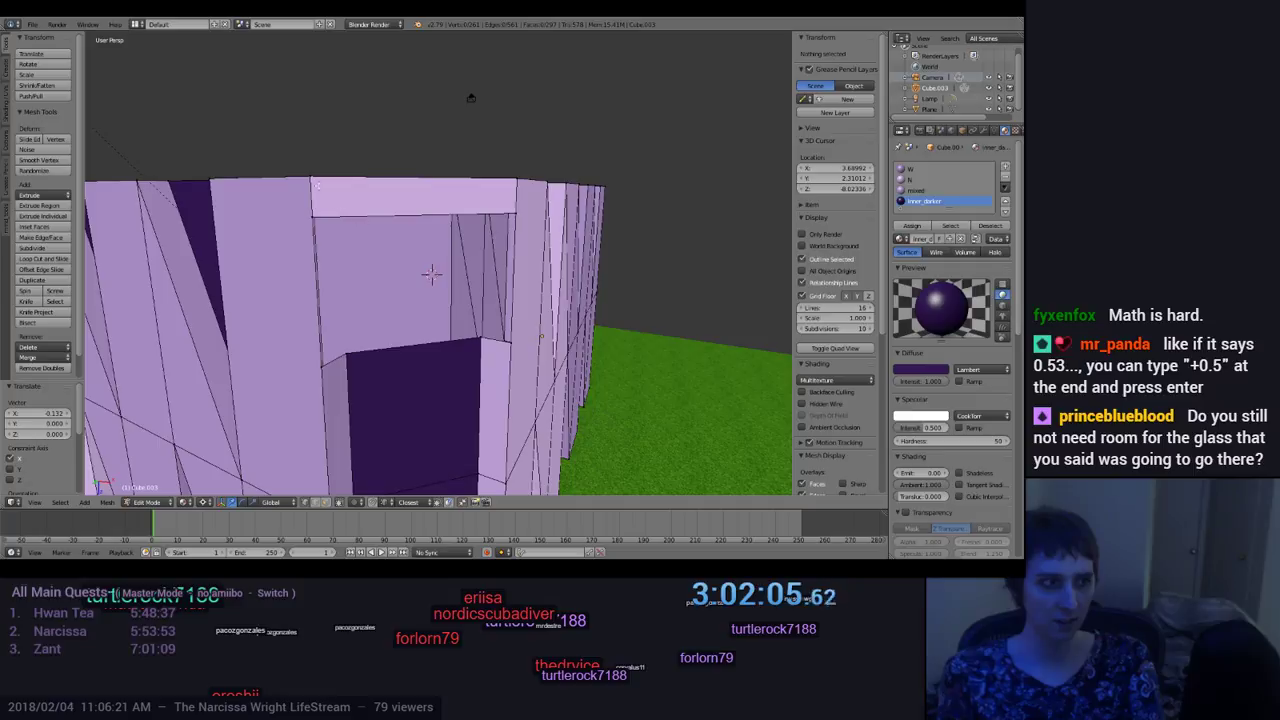
right_click(316, 184)
middle_click_drag(316, 184, 442, 272)
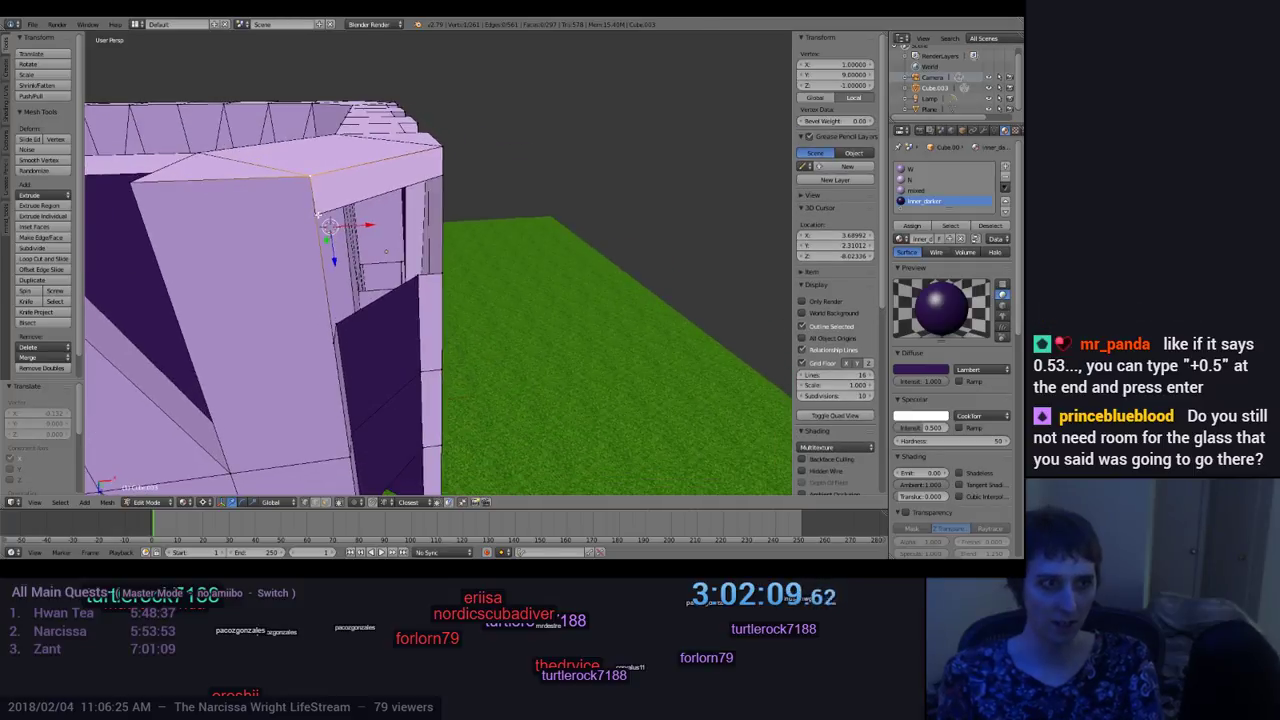
right_click(318, 213)
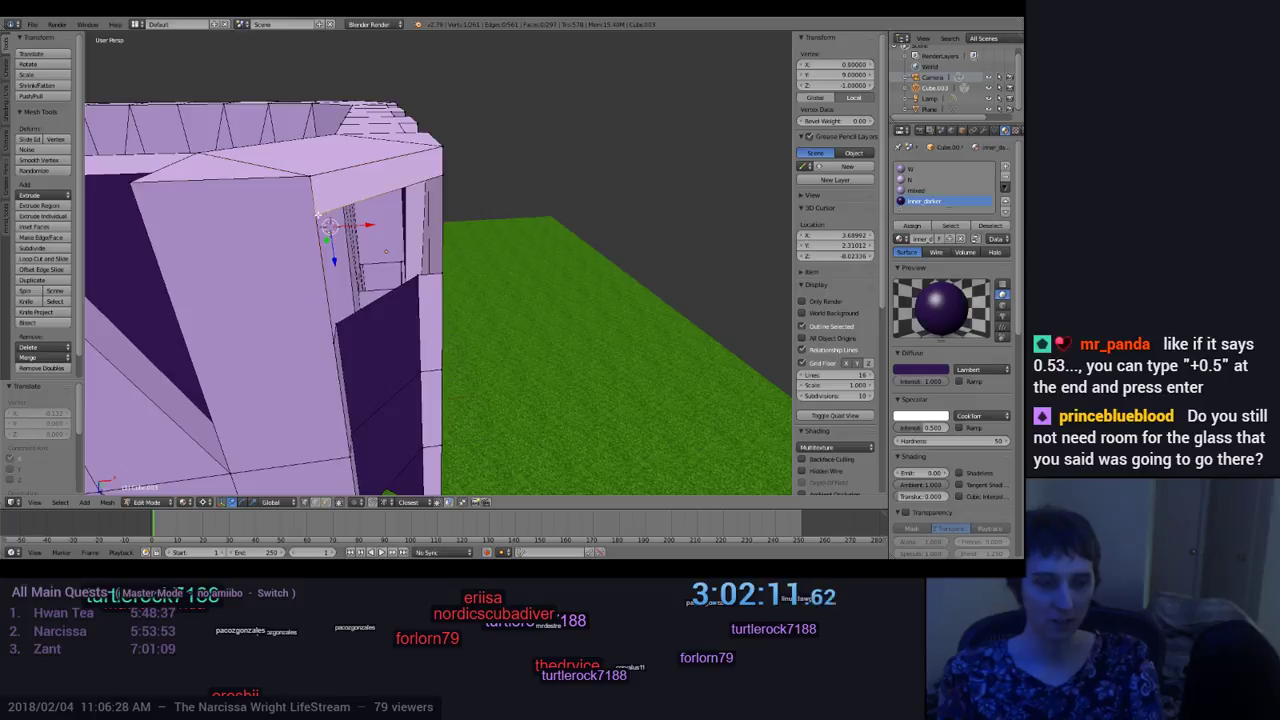
middle_click_drag(384, 250, 490, 317)
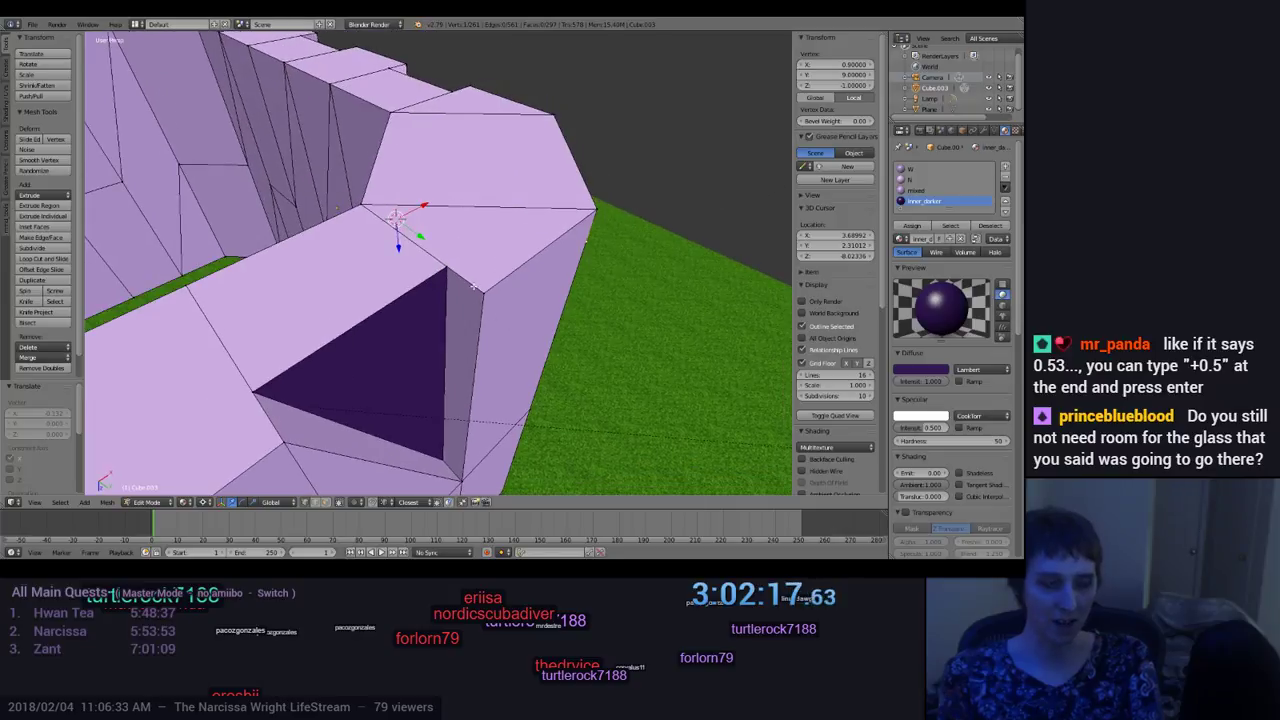
right_click(447, 268)
right_click(481, 291)
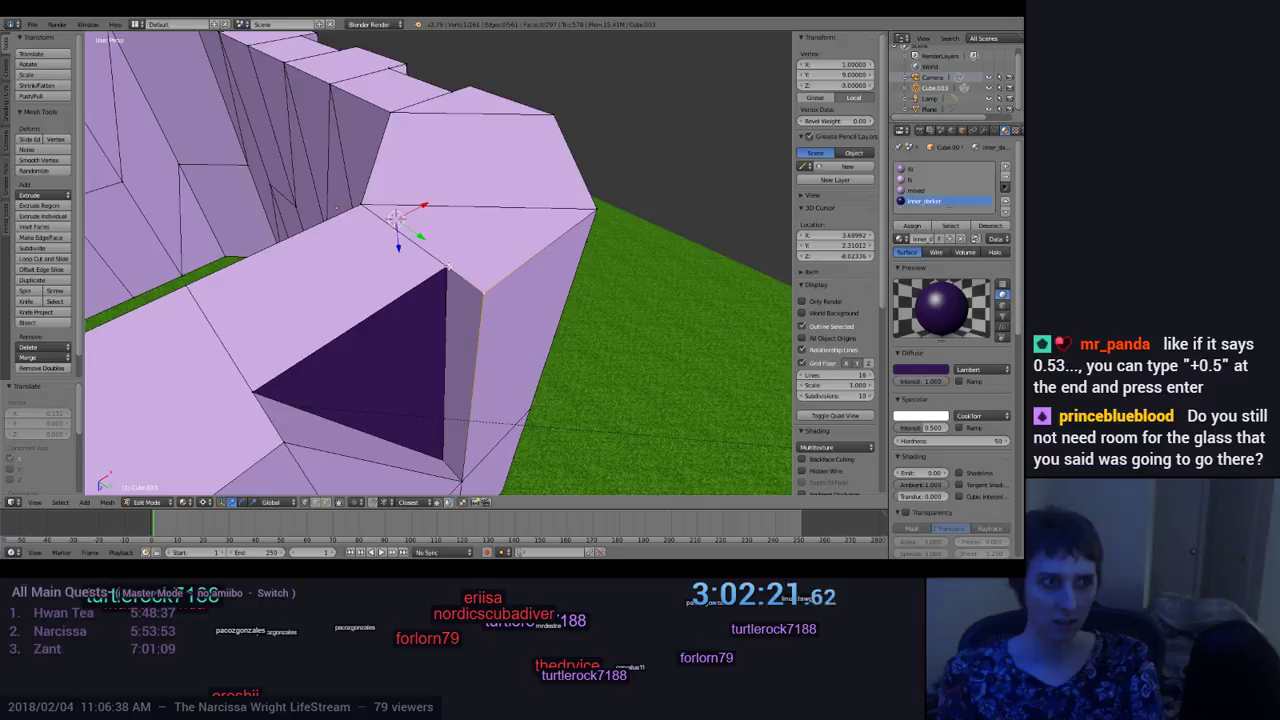
right_click(446, 267)
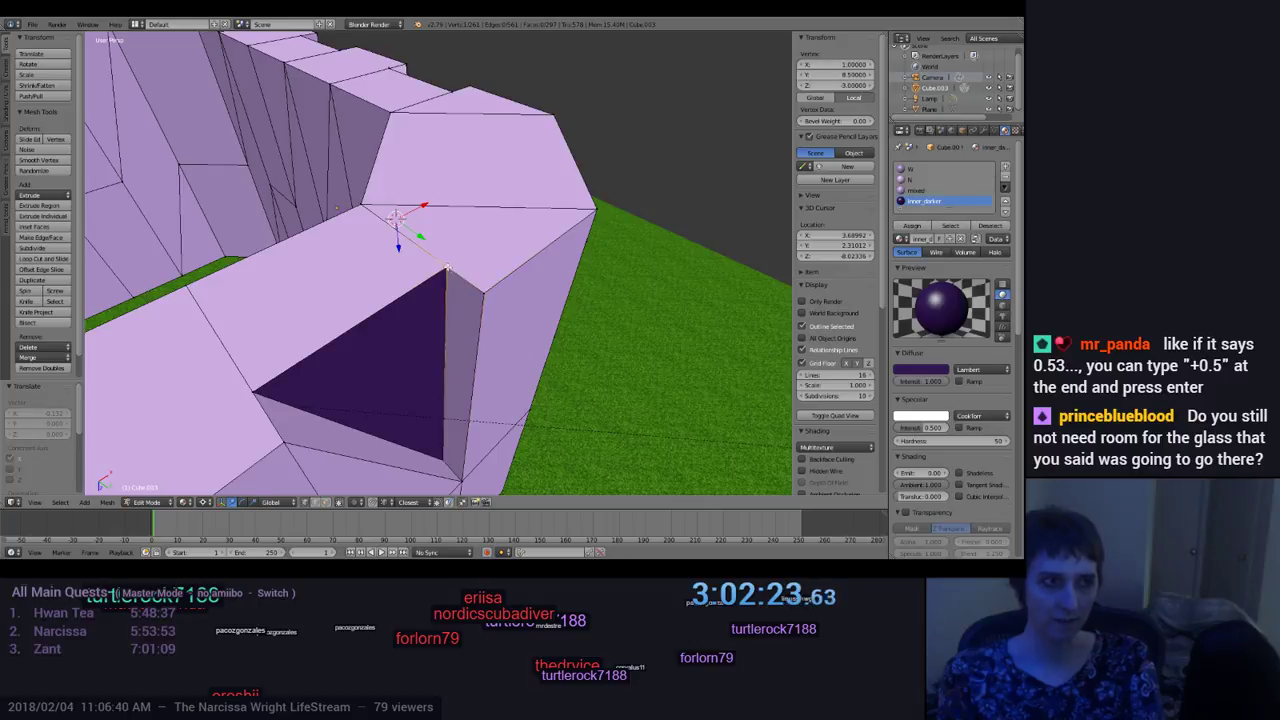
right_click(481, 291)
Step: Recheck the coordinate offset between the lip's two corner vertices against the offset between the two rim recess vertices
middle_click_drag(606, 329, 434, 274)
right_click(425, 231)
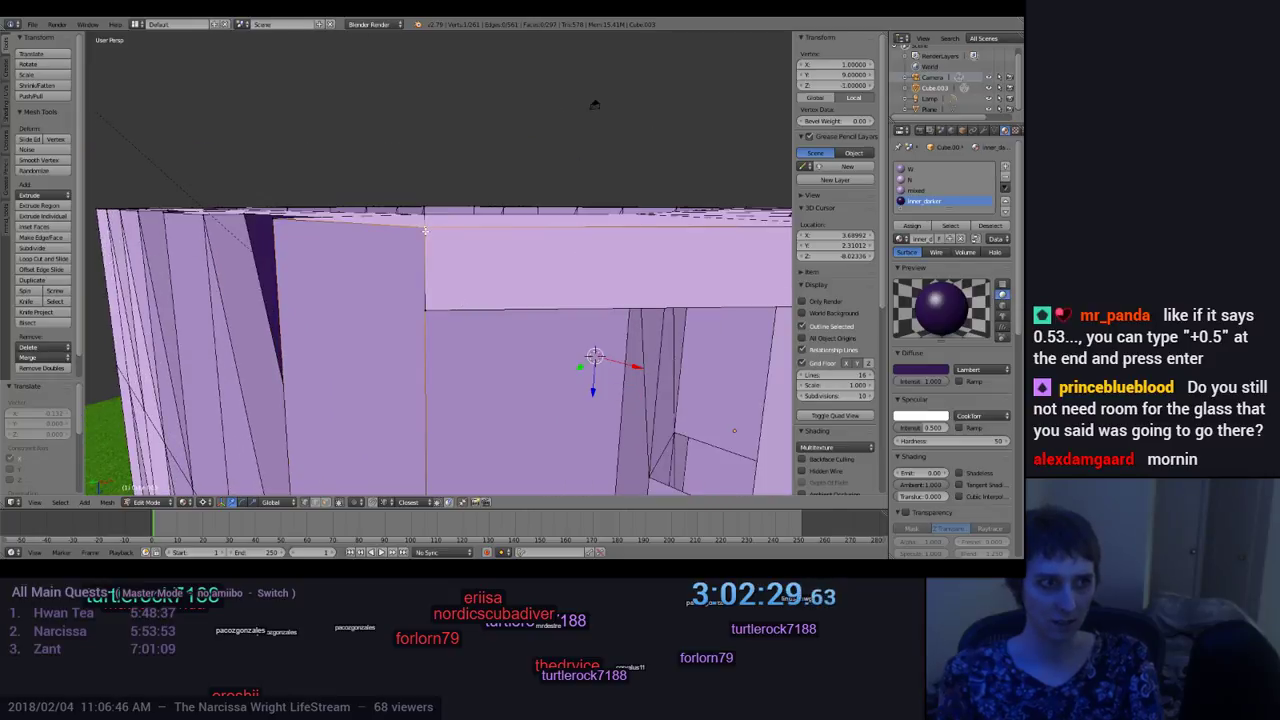
right_click(425, 300)
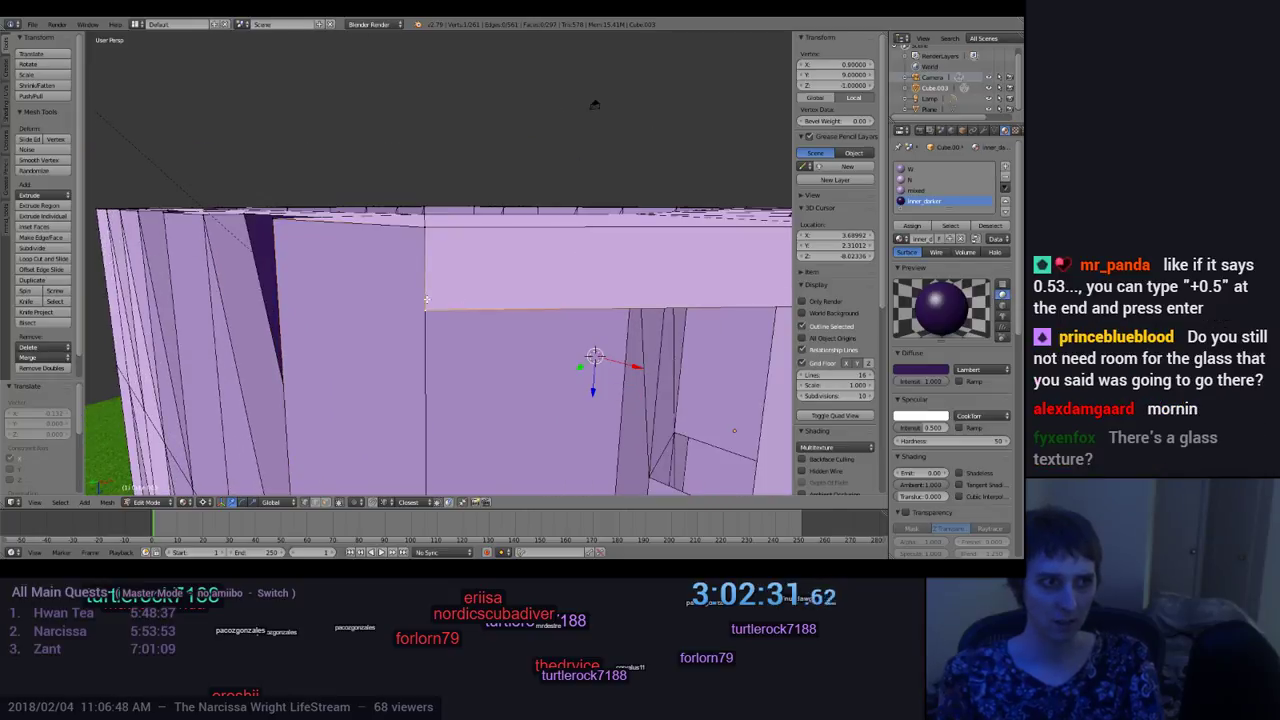
right_click(425, 229)
right_click(424, 308)
right_click(428, 233)
middle_click_drag(430, 306, 460, 357)
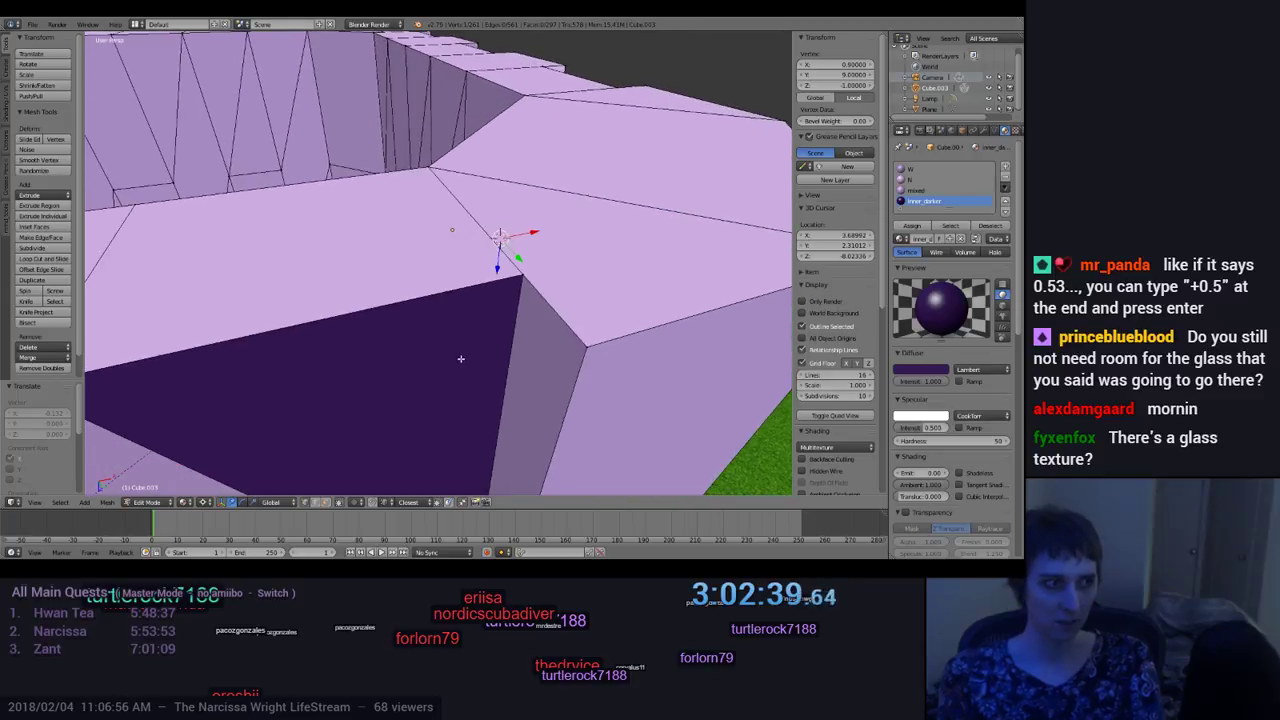
right_click(548, 300)
right_click(588, 343)
right_click(521, 278)
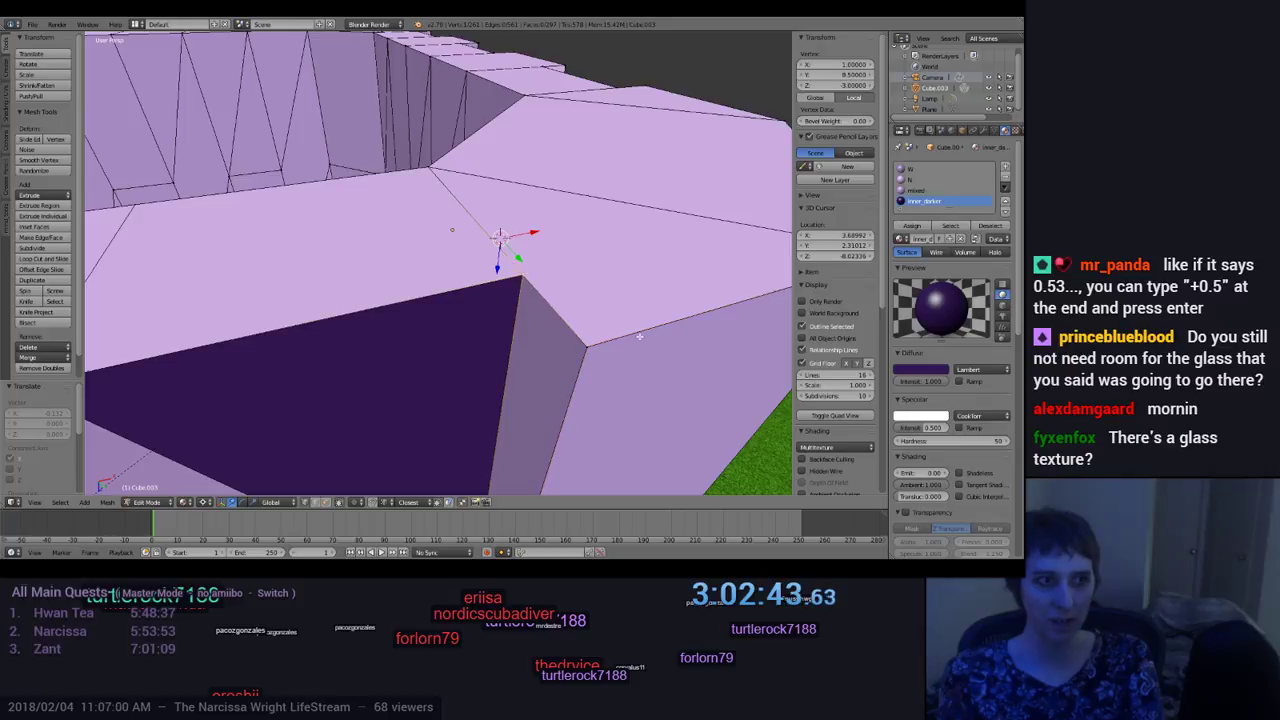
right_click(589, 344)
Step: Switch the selected rim vertex's coordinates from local to global
middle_click_drag(697, 382, 522, 307)
middle_click_drag(394, 242, 620, 371)
key("KP_Decimal")
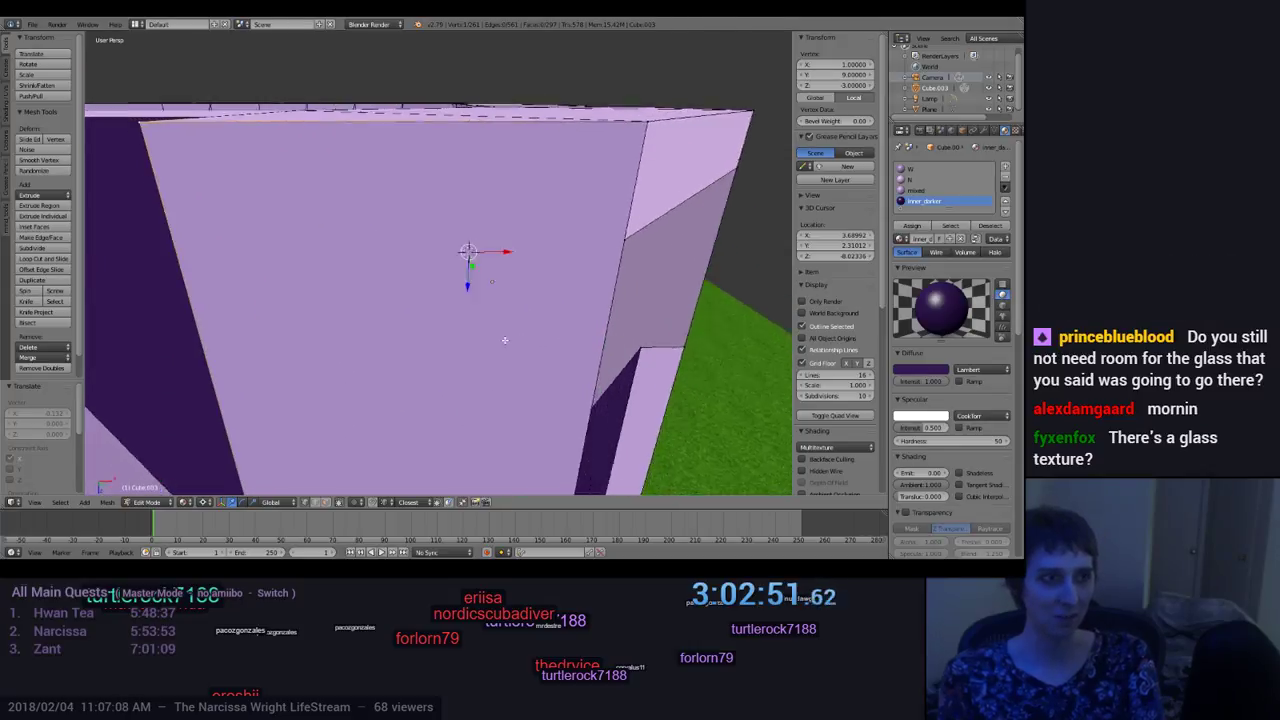
mouse_move(500, 346)
middle_mouse_down()
mouse_move(489, 354)
mouse_move(500, 357)
middle_mouse_up()
scroll(500, 357, "down", 8)
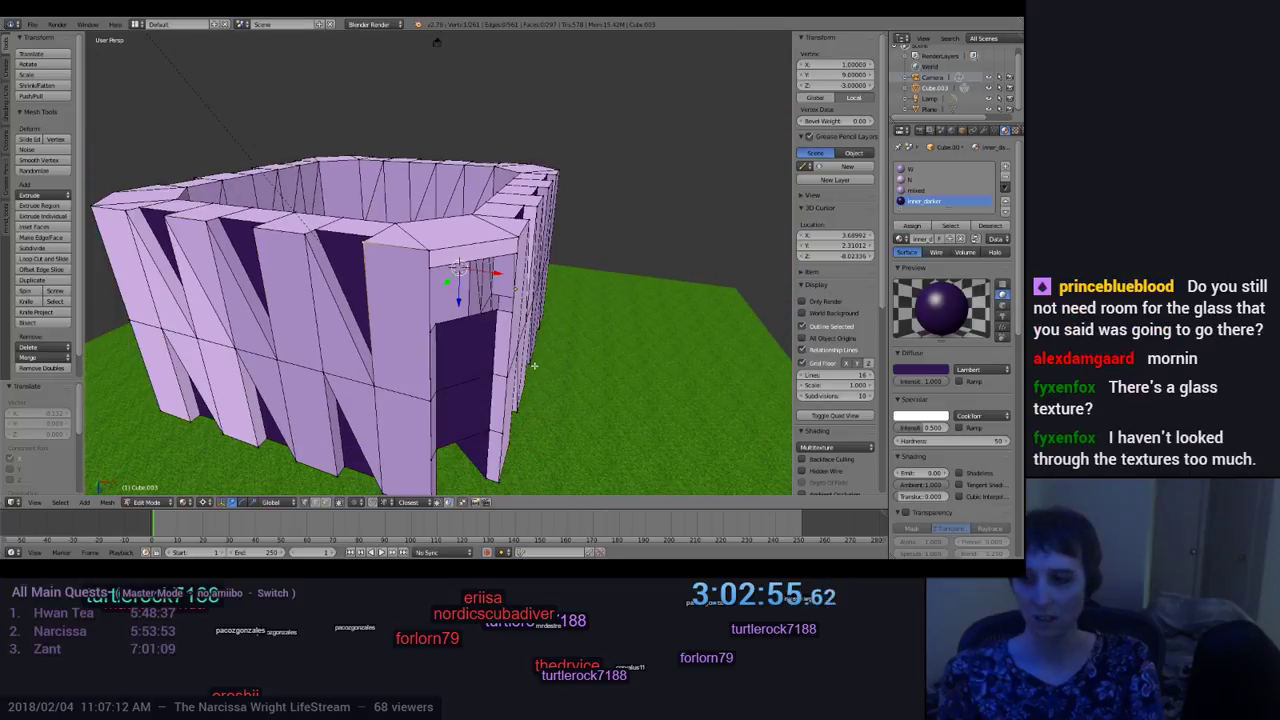
scroll(534, 366, "up", 2)
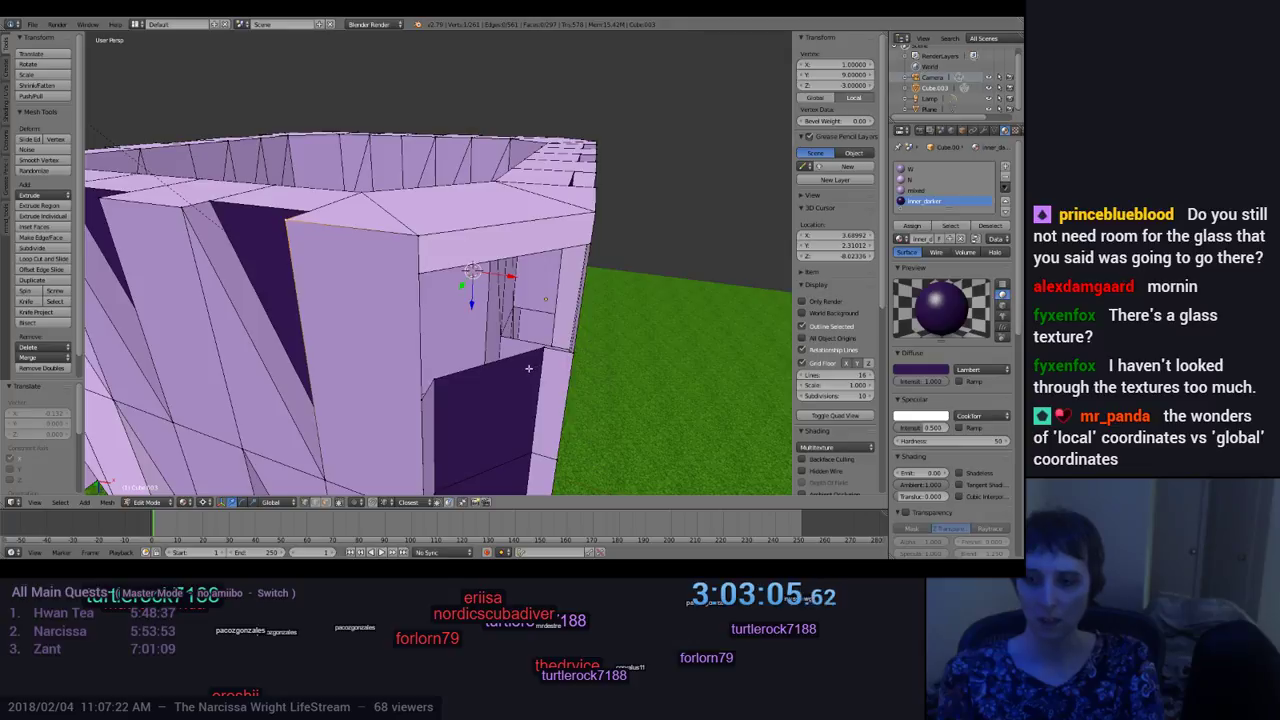
mouse_move(494, 380)
middle_mouse_down()
mouse_move(470, 357)
mouse_move(494, 390)
middle_mouse_up()
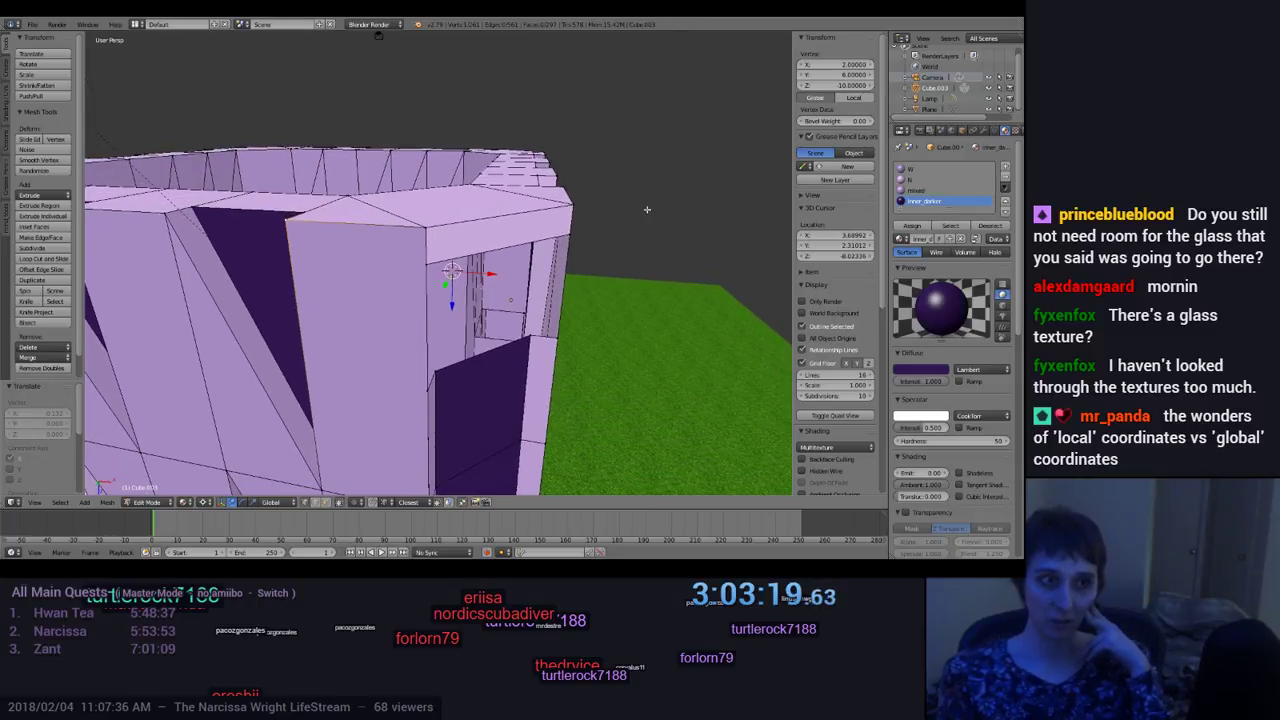
Step: Compare the global coordinates of the inner and outer vertices at the rim recess beside the doorway
middle_click_drag(391, 356, 270, 245)
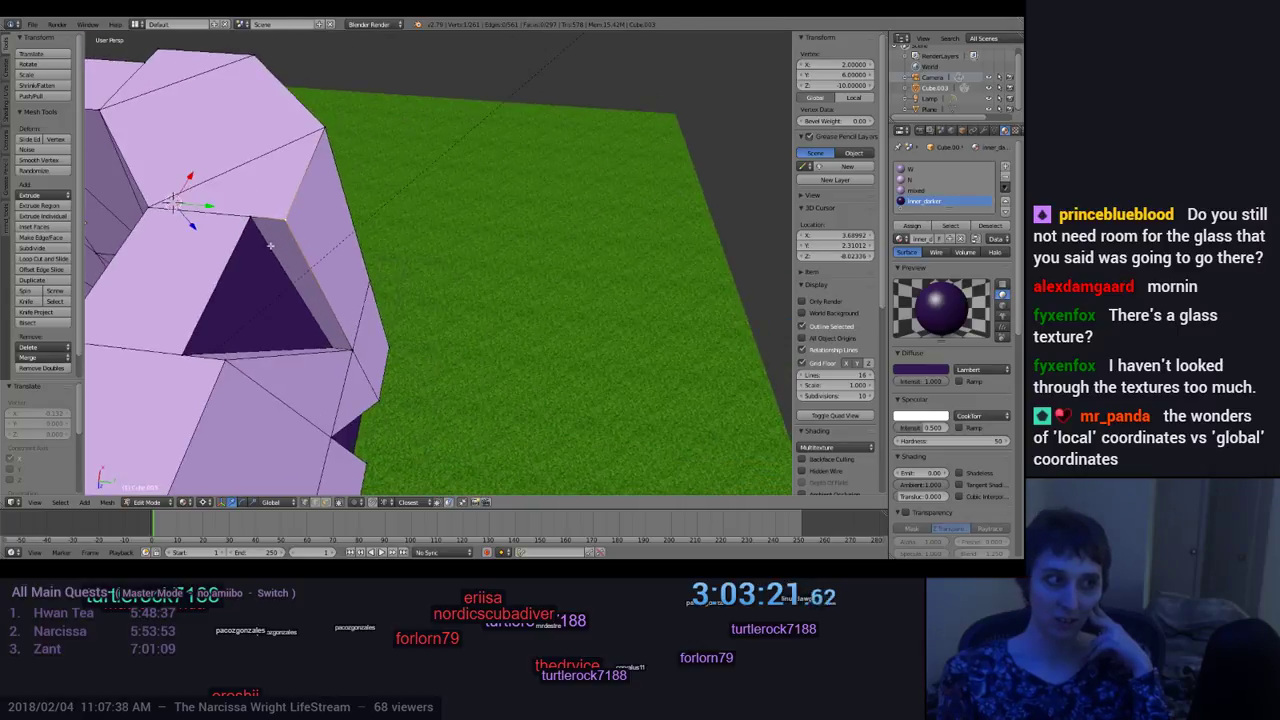
key("g")
key("y")
key("minus")
key("period")
key("5")
key("Return")
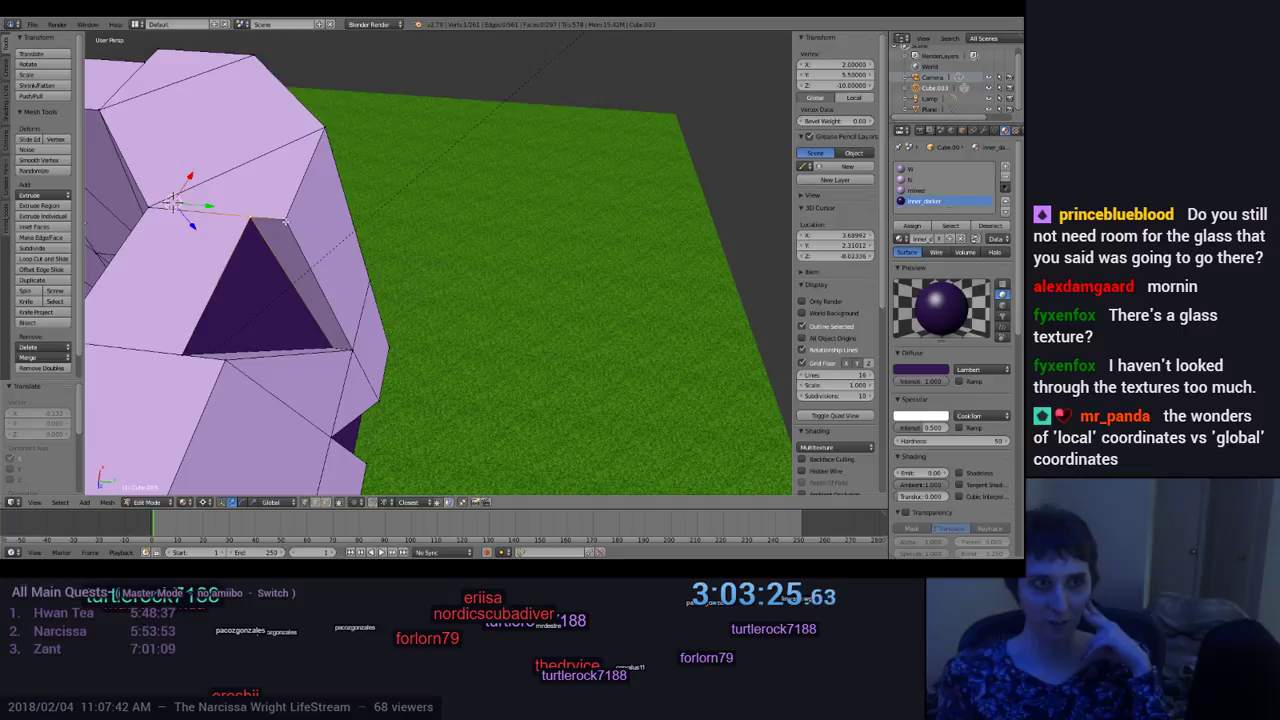
key("ctrl+z")
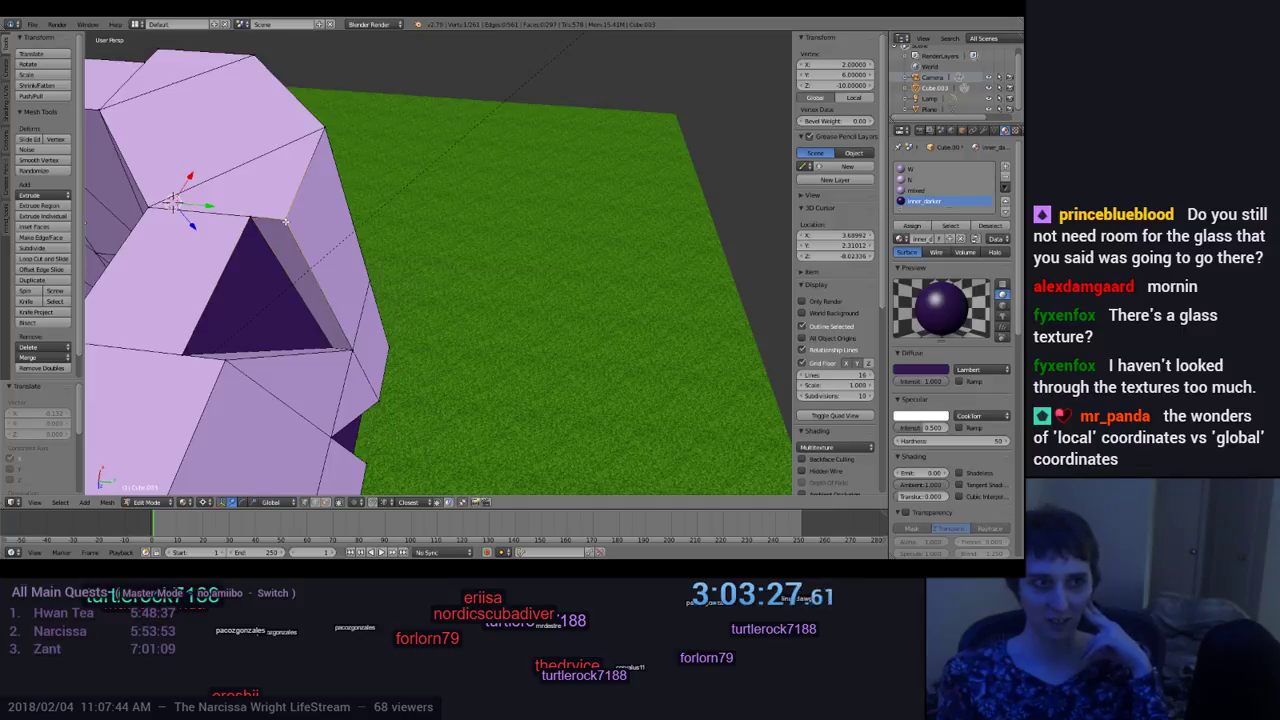
key("ctrl+shift+z")
key("ctrl+z")
Step: Compare the global coordinates of the upper and lower corner vertices at both ends of the lip above the doorway
middle_click_drag(281, 219, 289, 233)
key("ctrl+z")
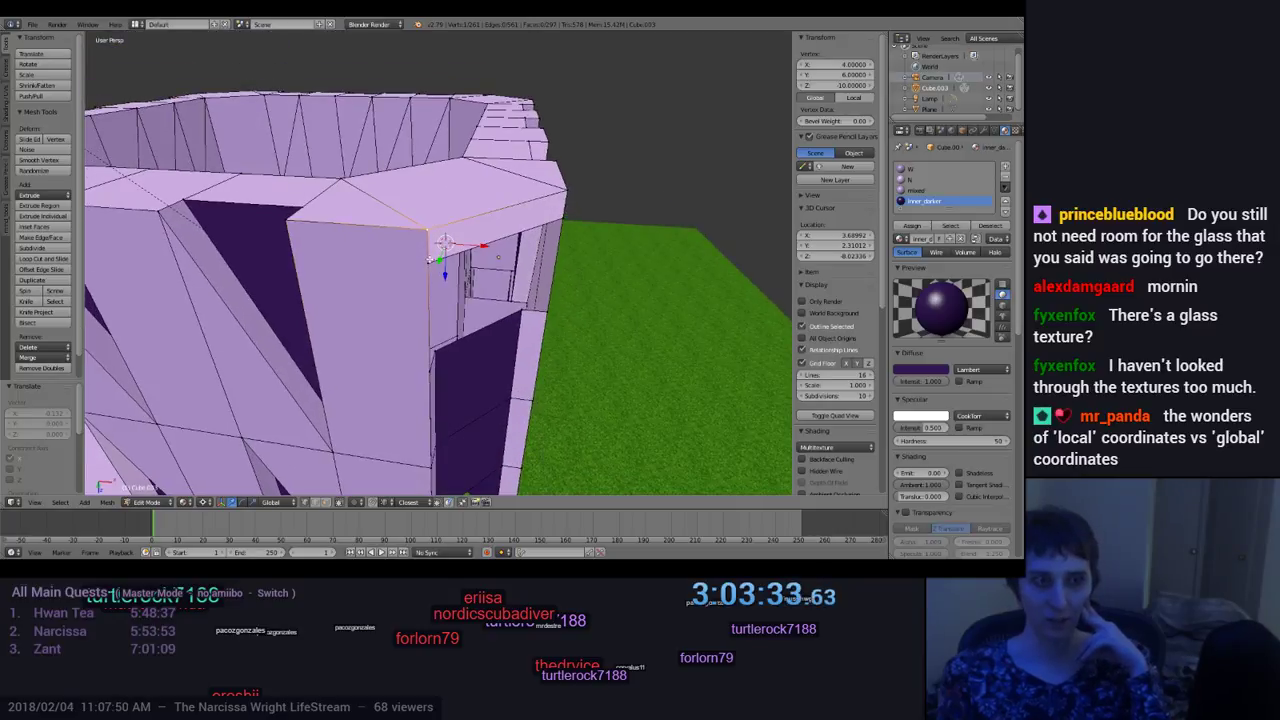
key("ctrl+z")
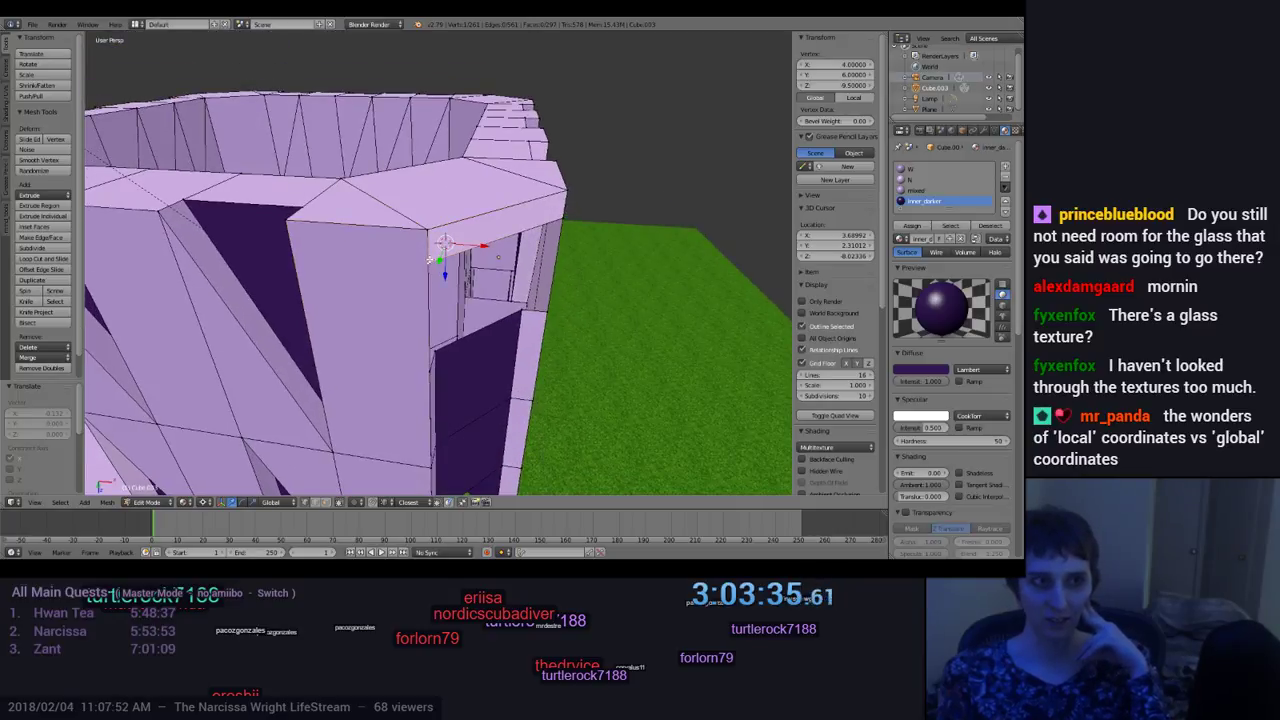
key("ctrl+shift+z")
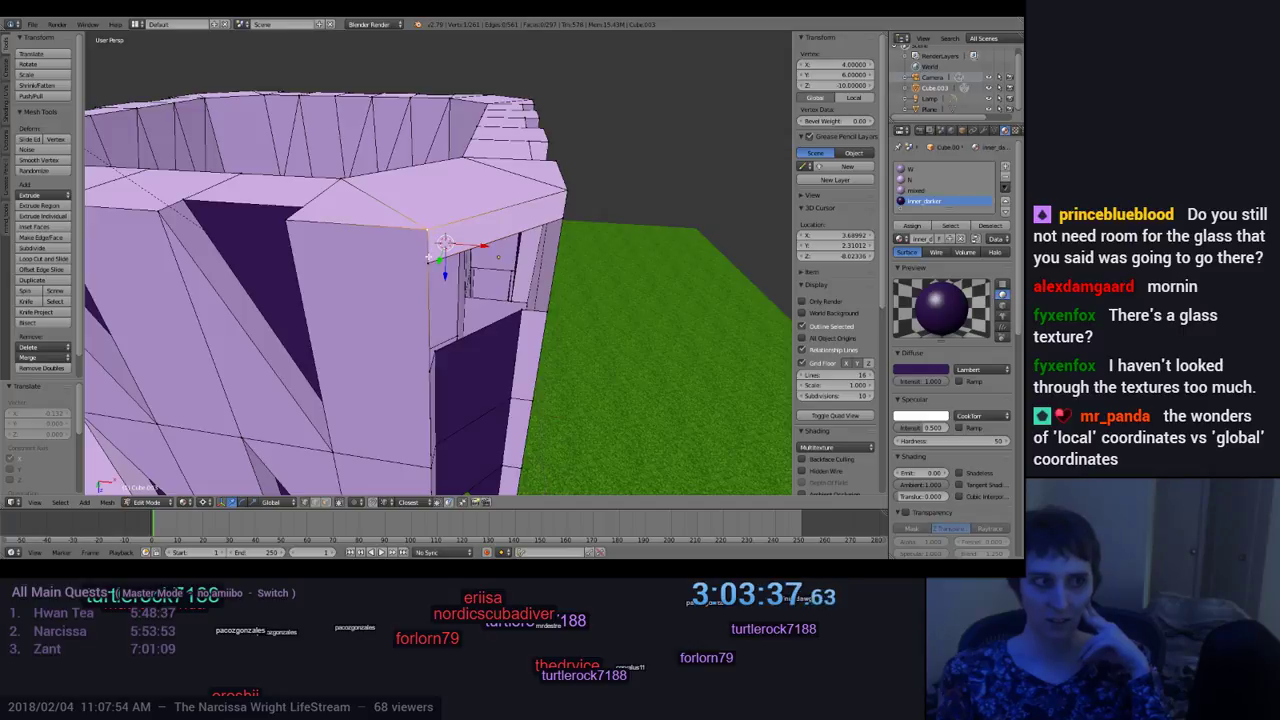
key("ctrl+z")
middle_click_drag(429, 256, 345, 295)
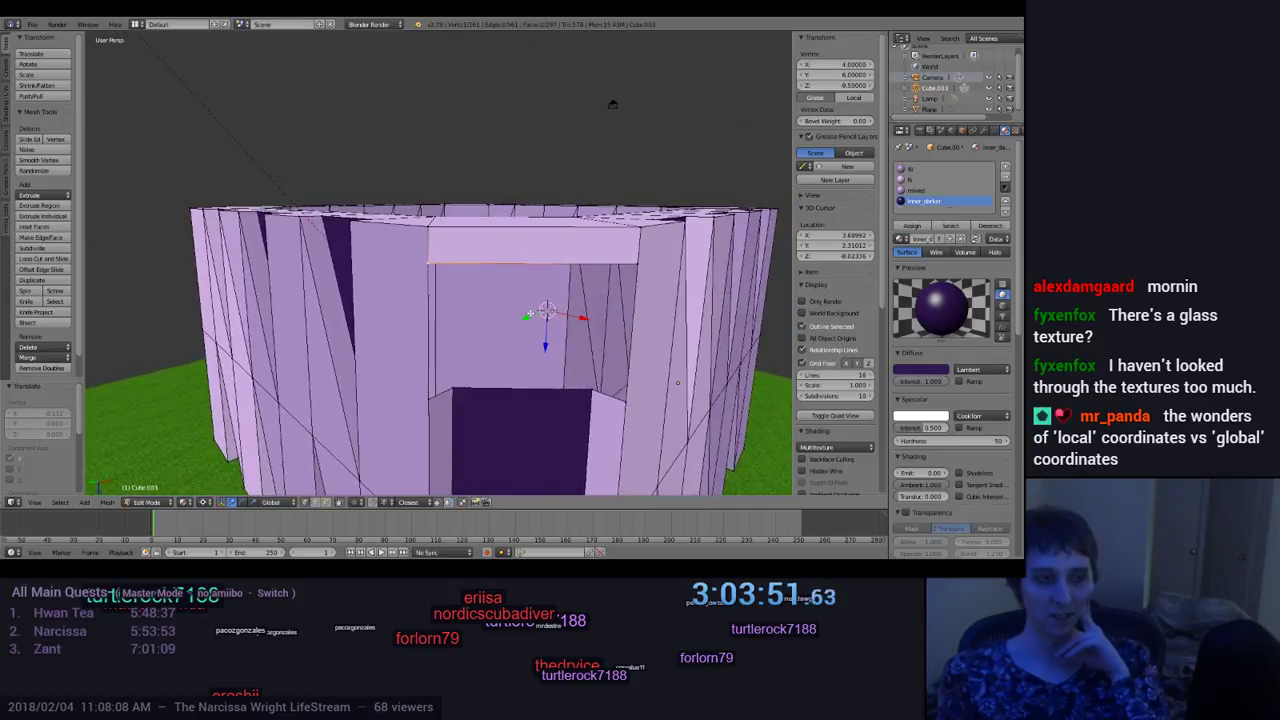
right_click(634, 264)
key("ctrl+v")
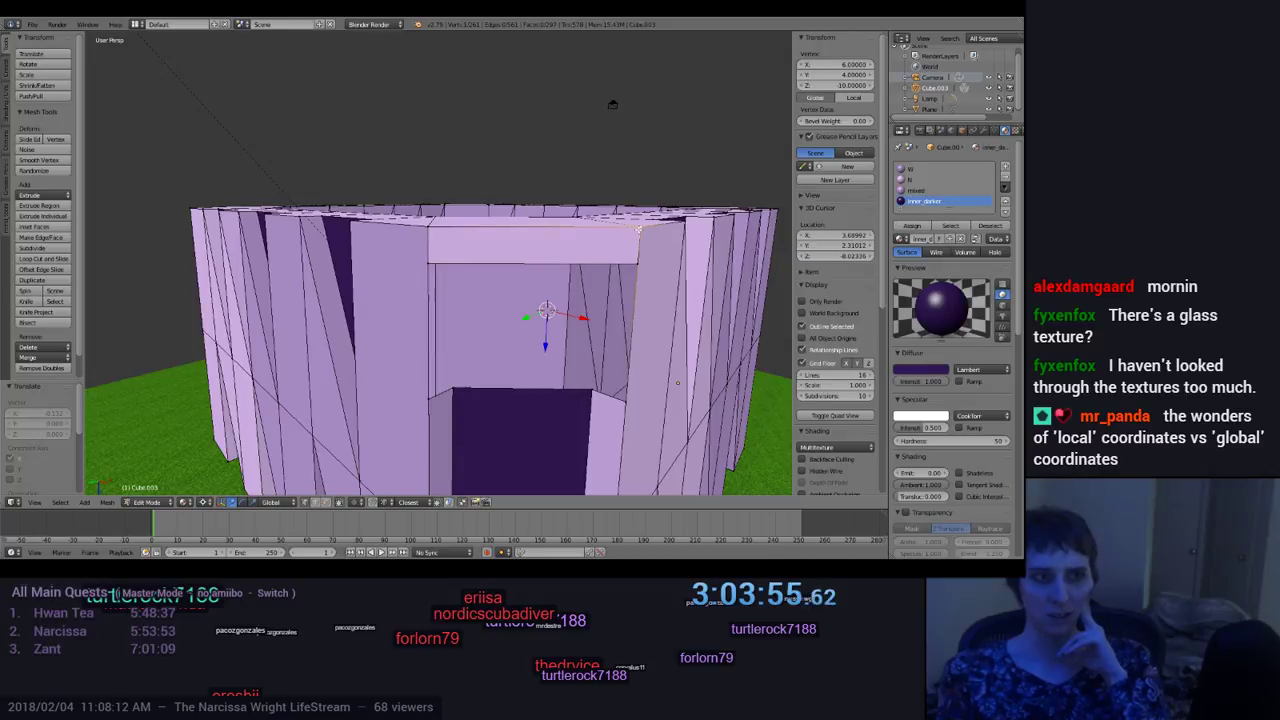
middle_click_drag(613, 104, 507, 95)
scroll(573, 252, "down", 3)
scroll(573, 252, "up", 3)
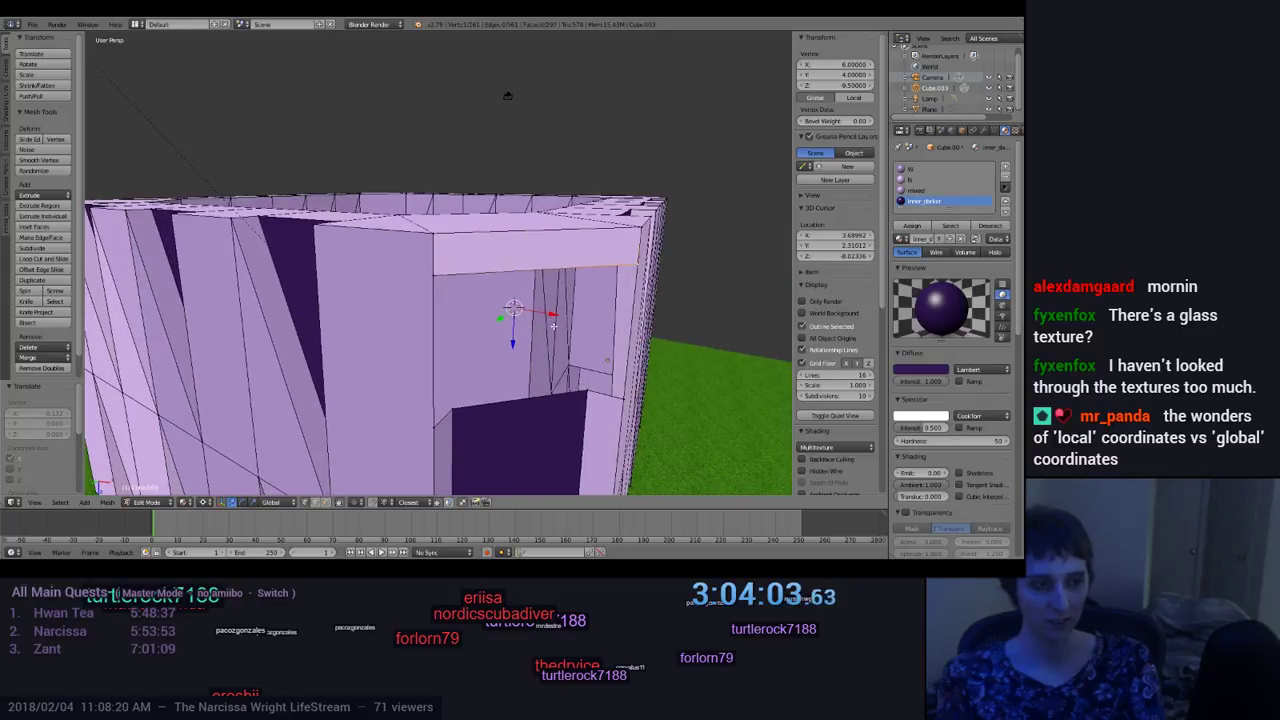
Step: Assign the inner_darker material to the front face of the lip above the doorway, then clear the selection
left_click(332, 503)
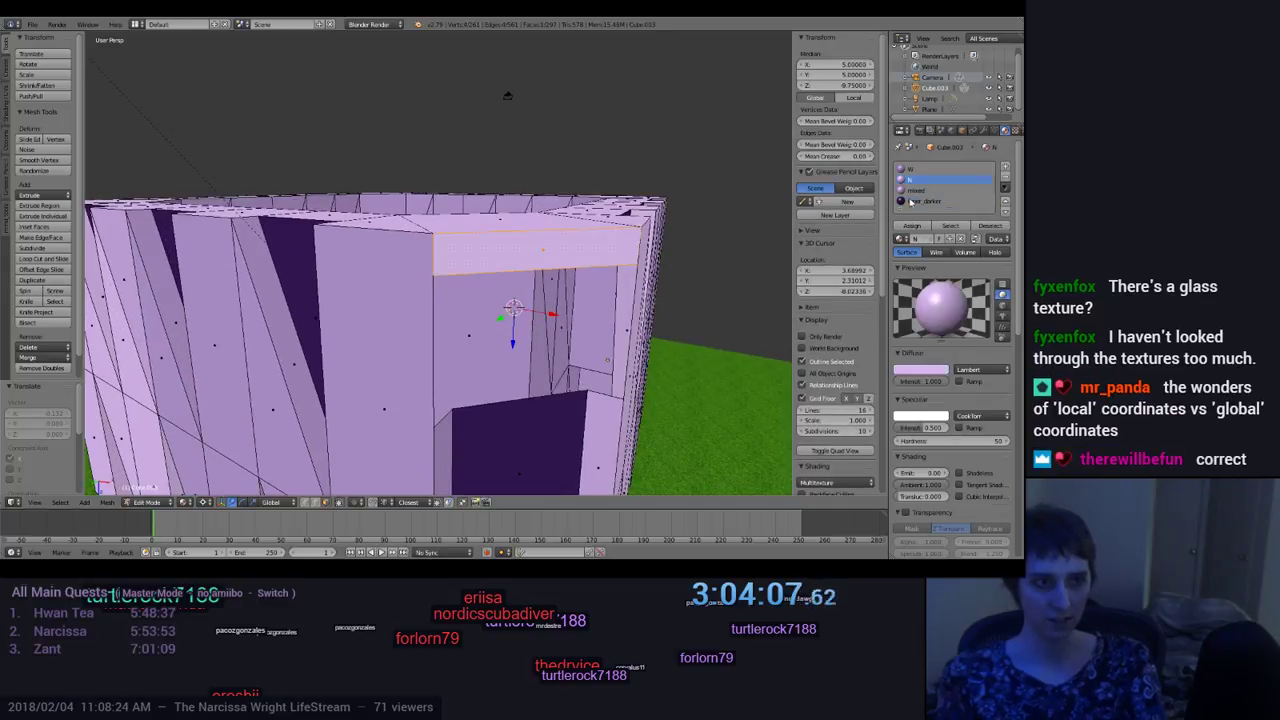
left_click(912, 201)
left_click(912, 226)
key("a")
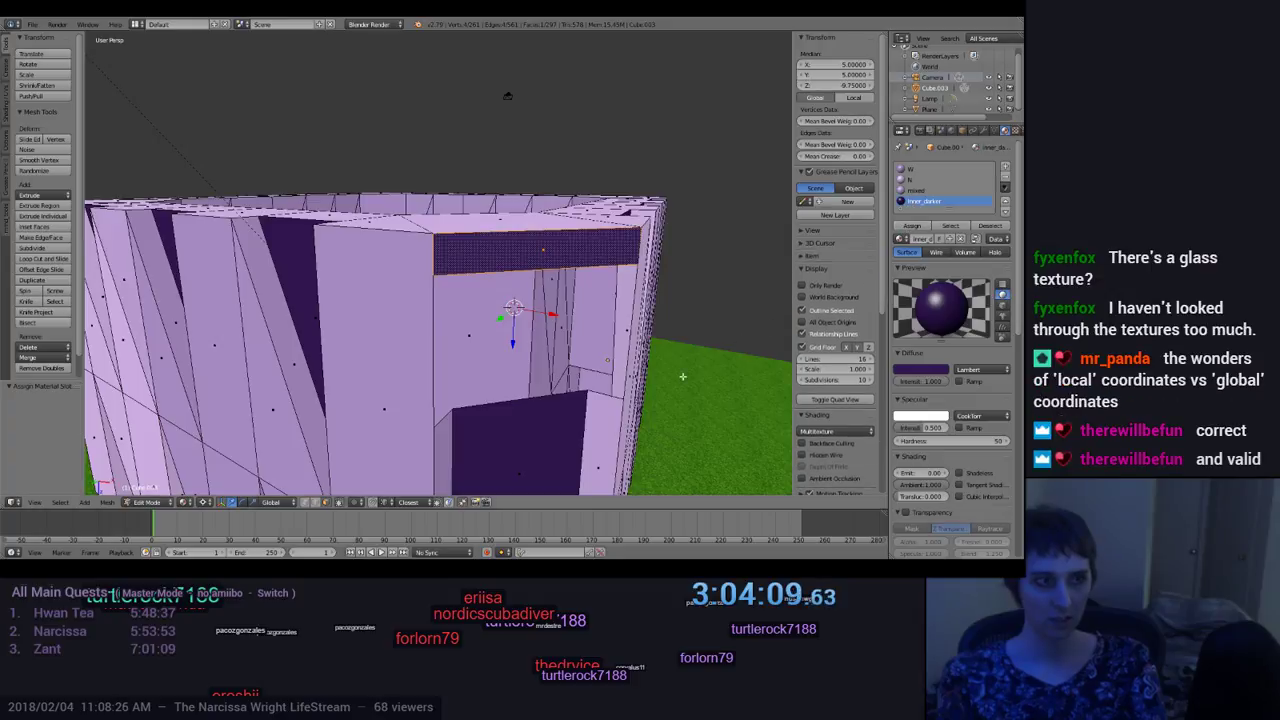
mouse_move(684, 377)
middle_mouse_down()
mouse_move(717, 454)
mouse_move(701, 380)
middle_mouse_up()
scroll(700, 381, "up", 3)
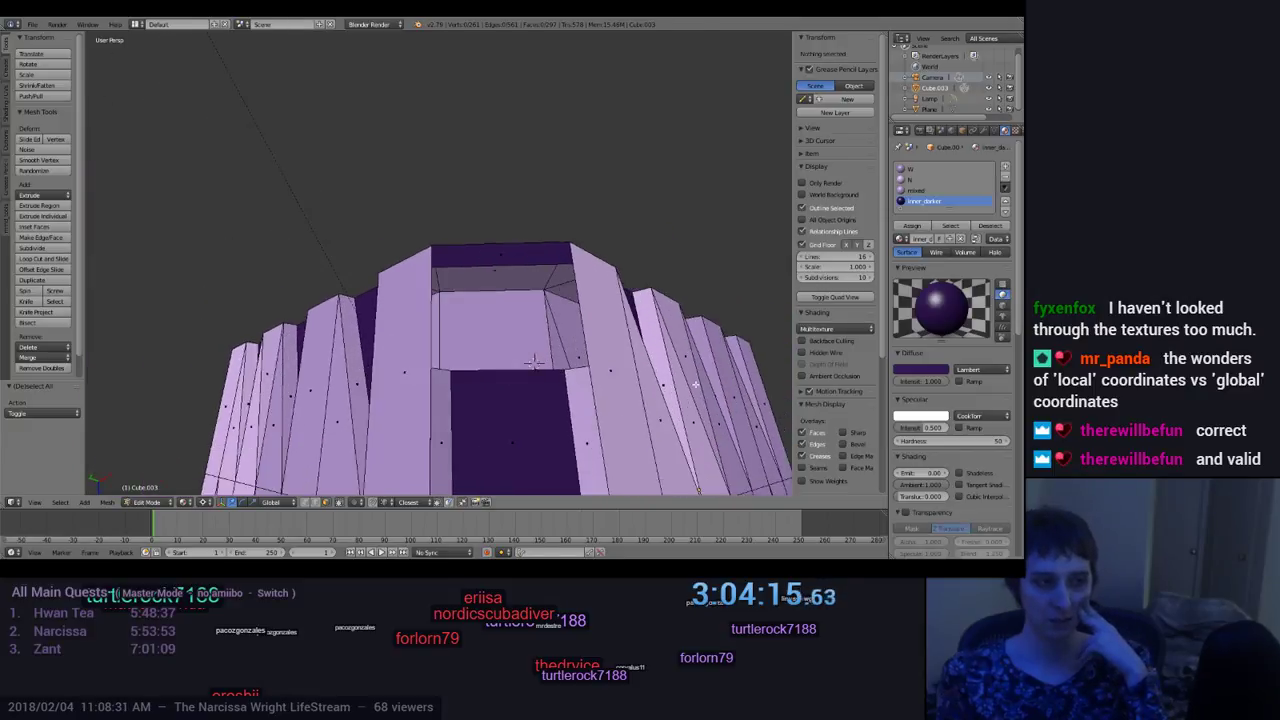
Step: Extrude the short ledge edge beside the upper left corner of the dark doorway upward, about 1.5 units along Z
middle_click_drag(650, 378, 581, 264)
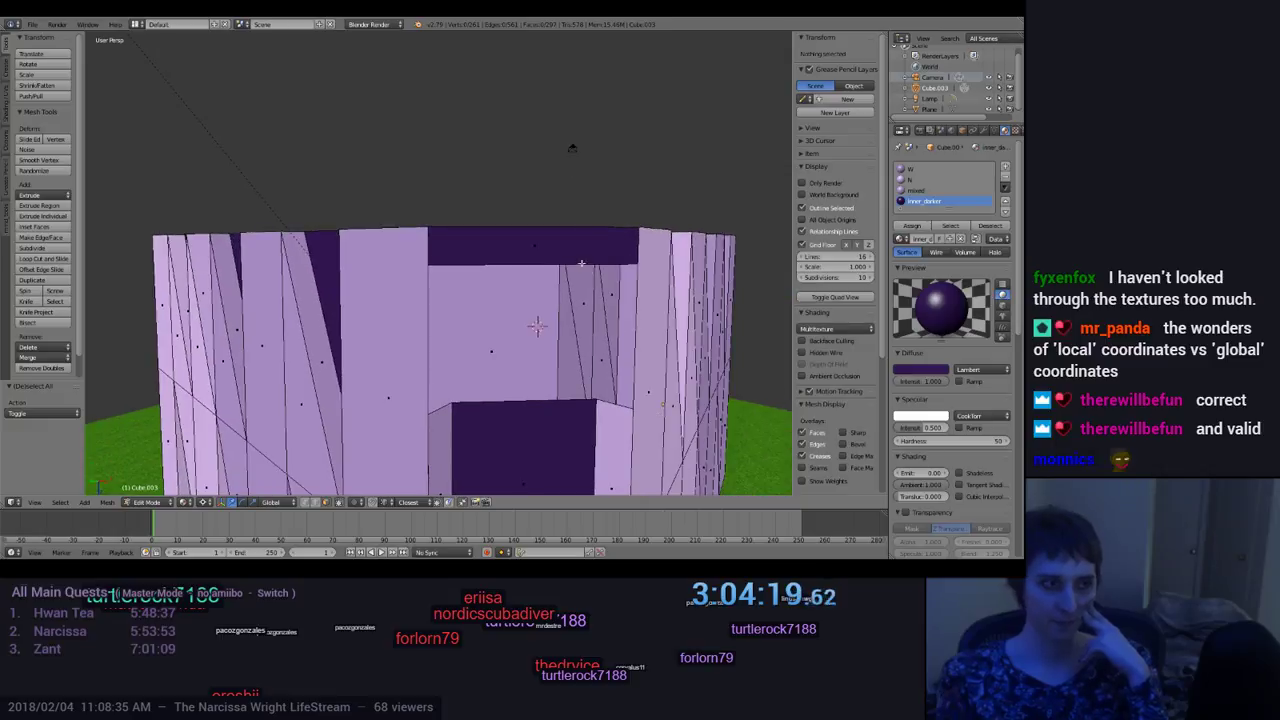
right_click(579, 259)
middle_click_drag(572, 148, 594, 353)
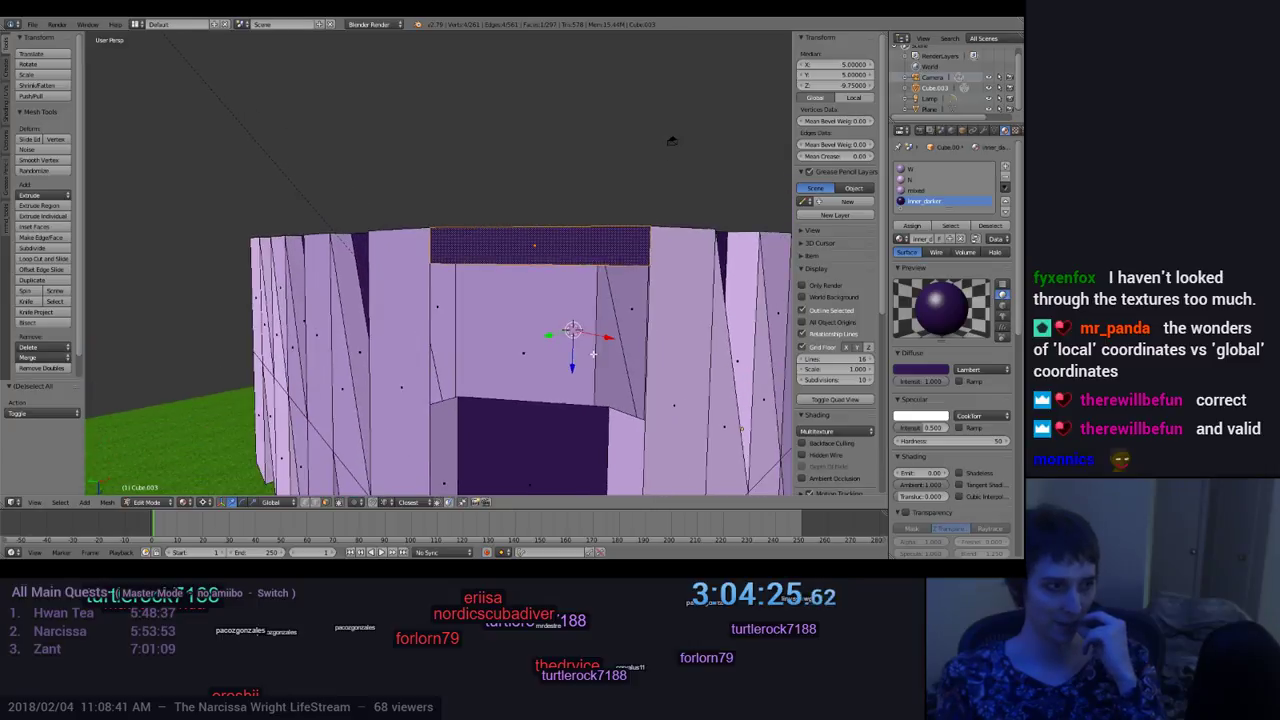
middle_click_drag(535, 407, 464, 410)
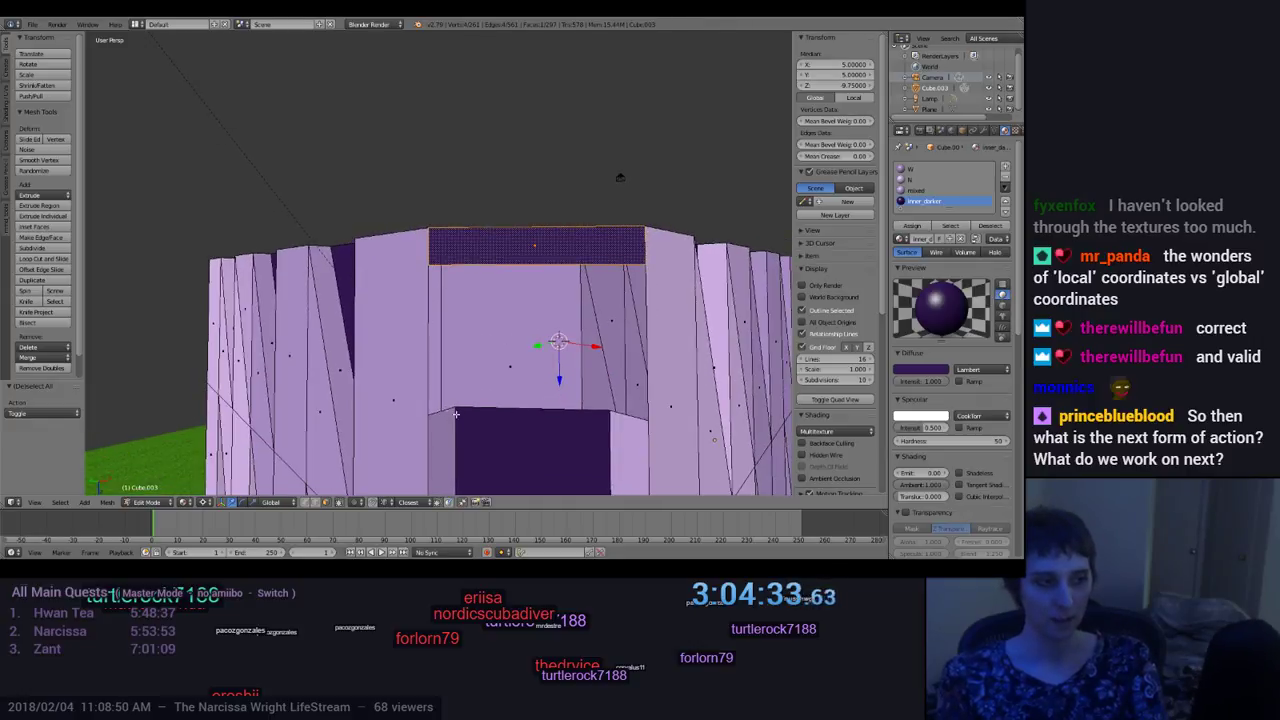
right_click(447, 409)
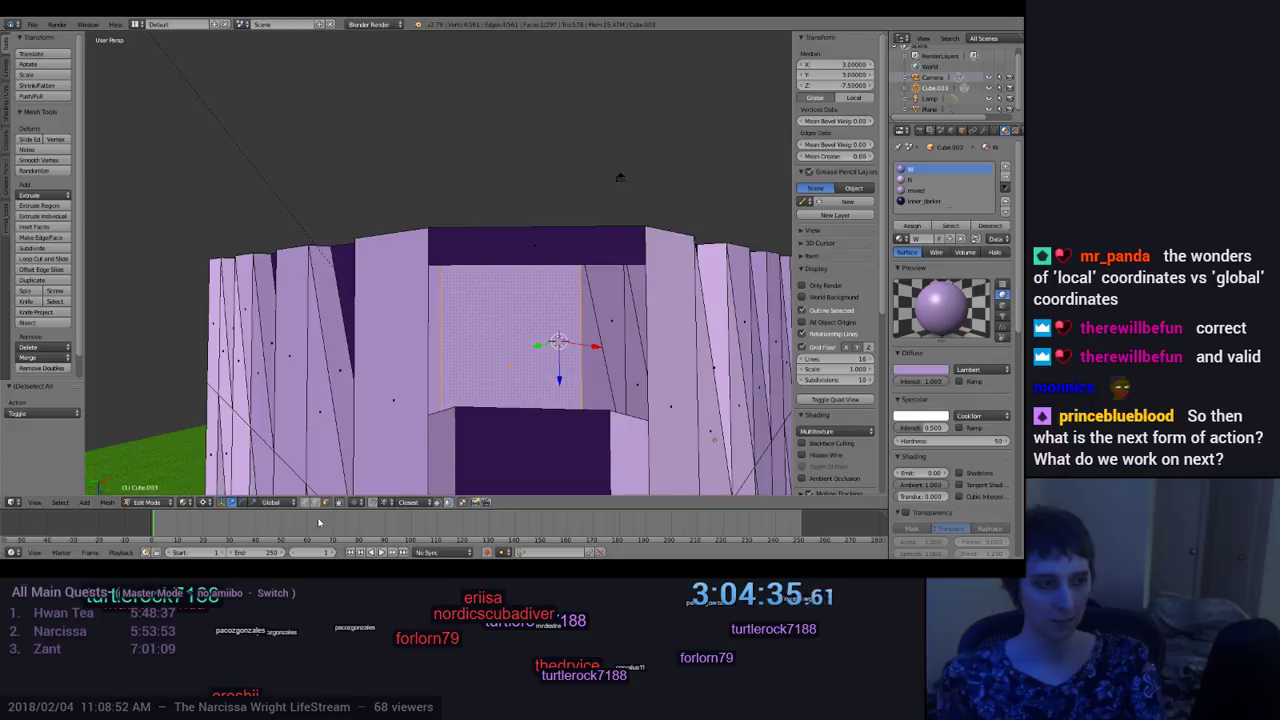
right_click(442, 409)
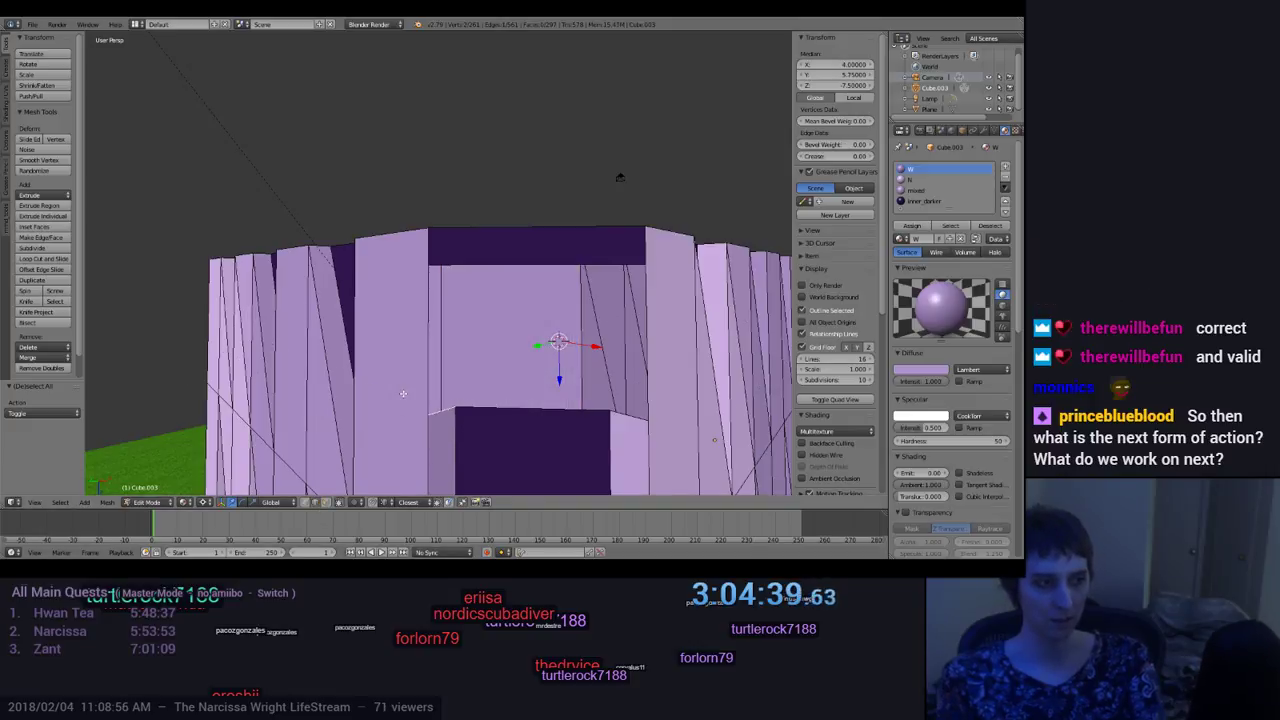
key("g")
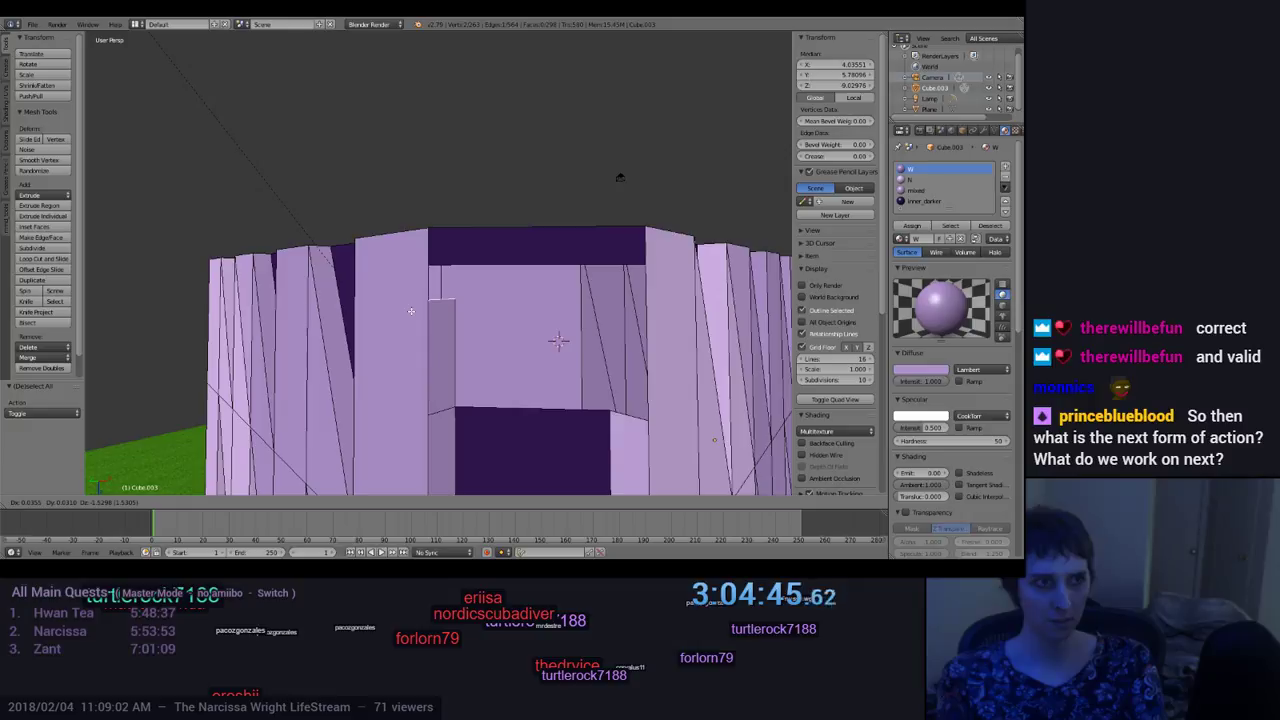
left_click(411, 312)
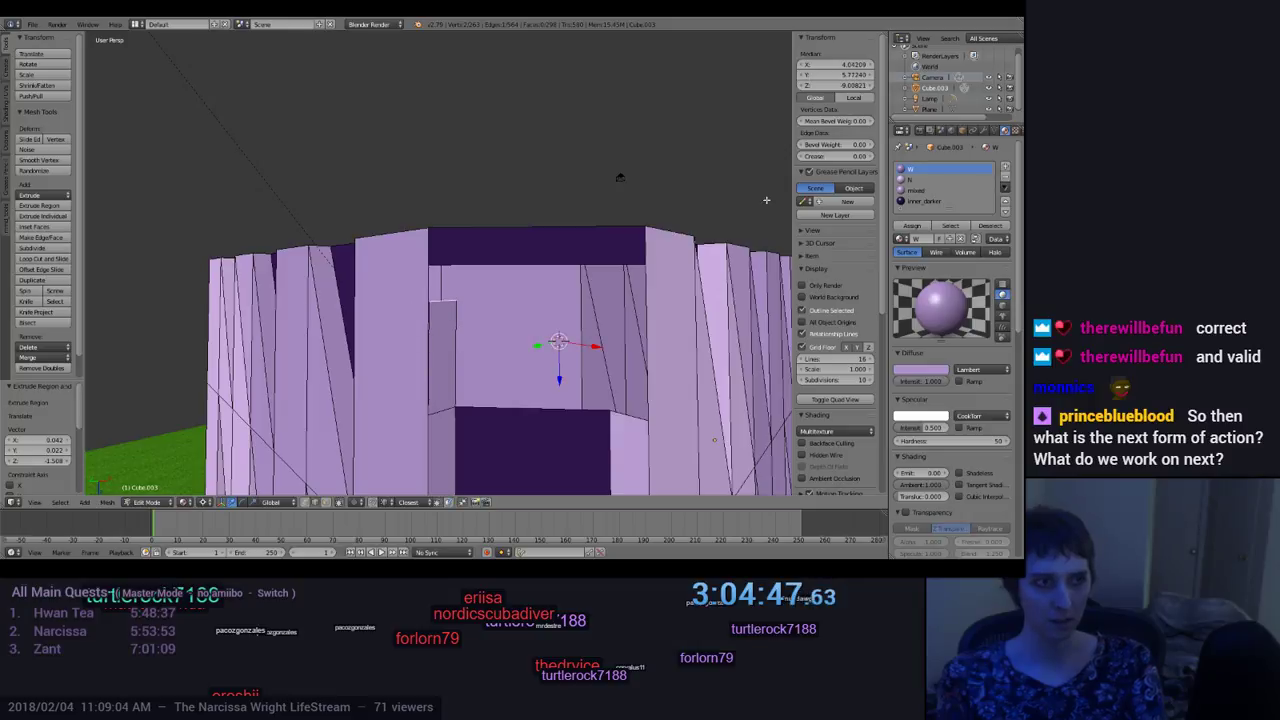
Step: Select the newly extruded edge beside the doorway and set its median X coordinate to 4
middle_click_drag(575, 306, 643, 122)
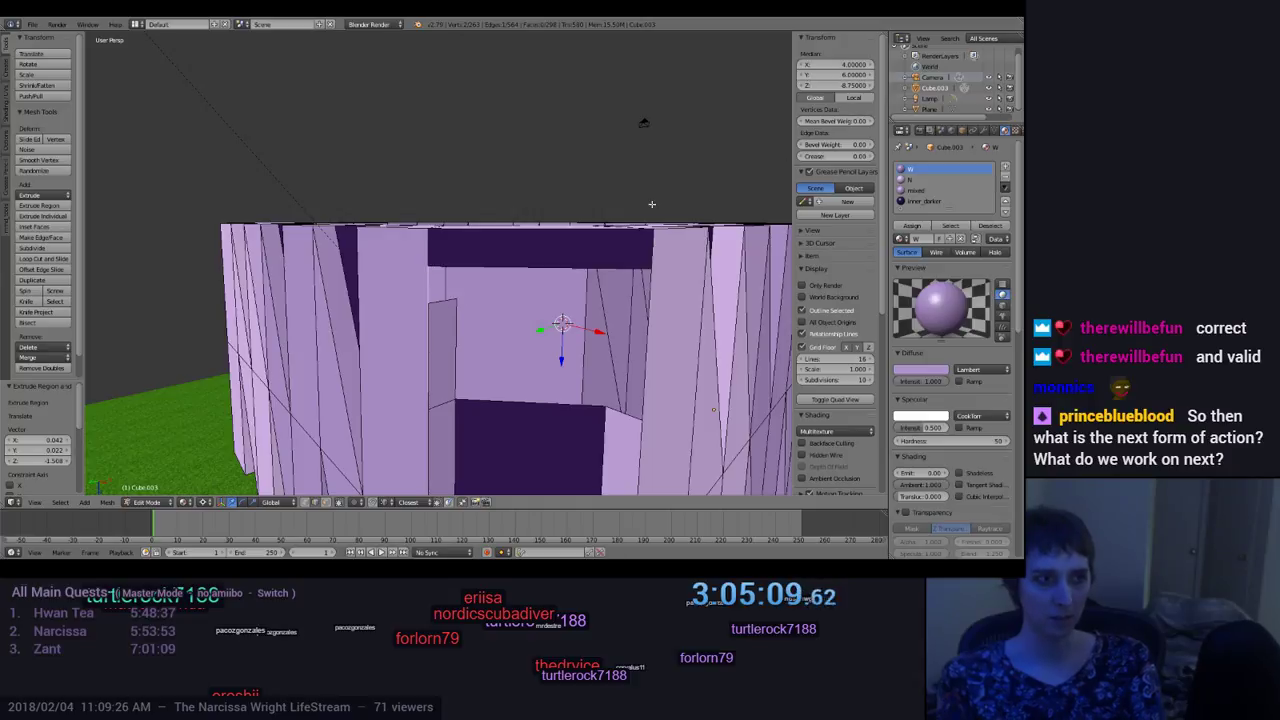
right_click_drag(441, 300, 442, 299)
left_click(844, 64)
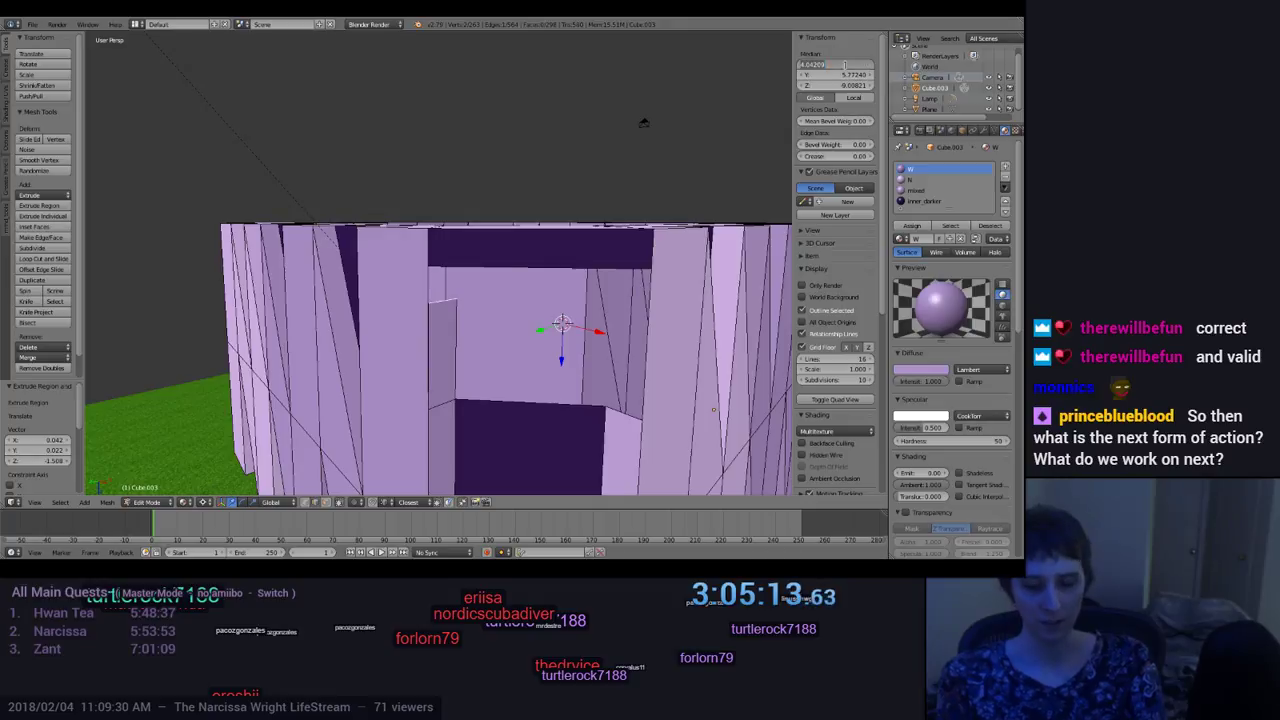
type("4")
key("Return")
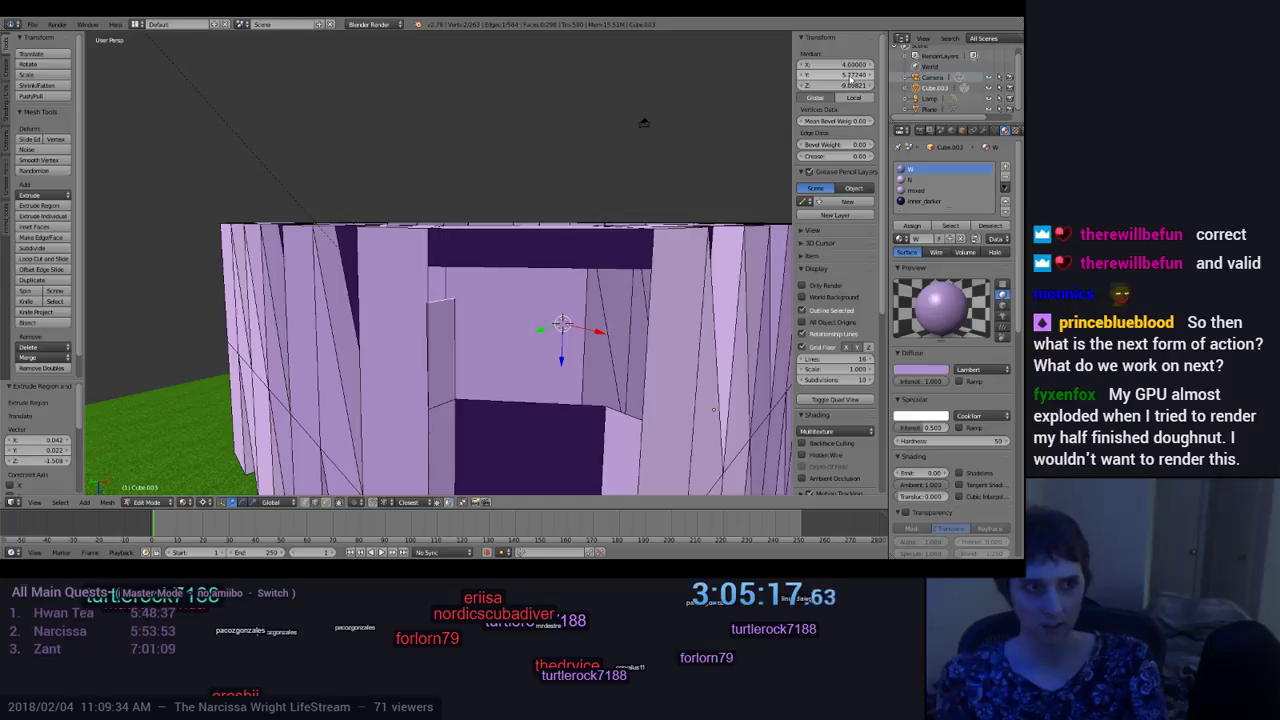
Step: Set the extruded edge's median Y coordinate to 5.75 so the new face stands upright
left_click(848, 75)
type("4")
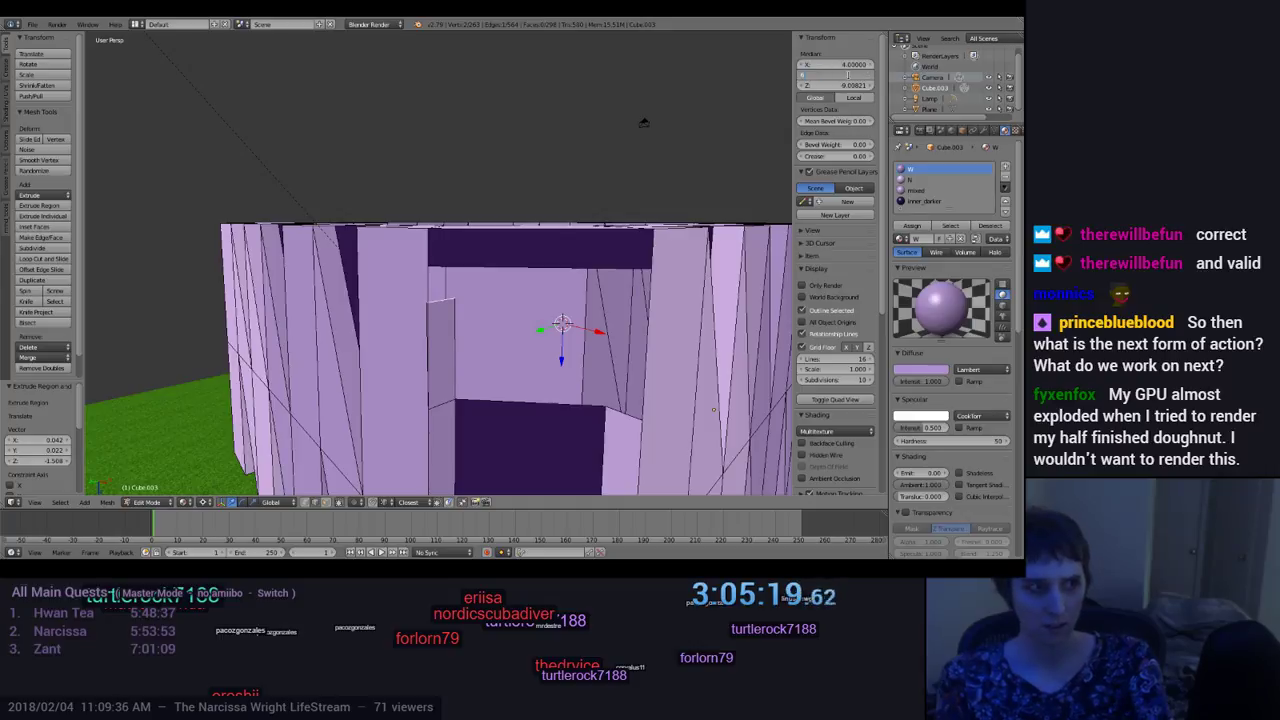
key("Return")
middle_click_drag(520, 300, 630, 290)
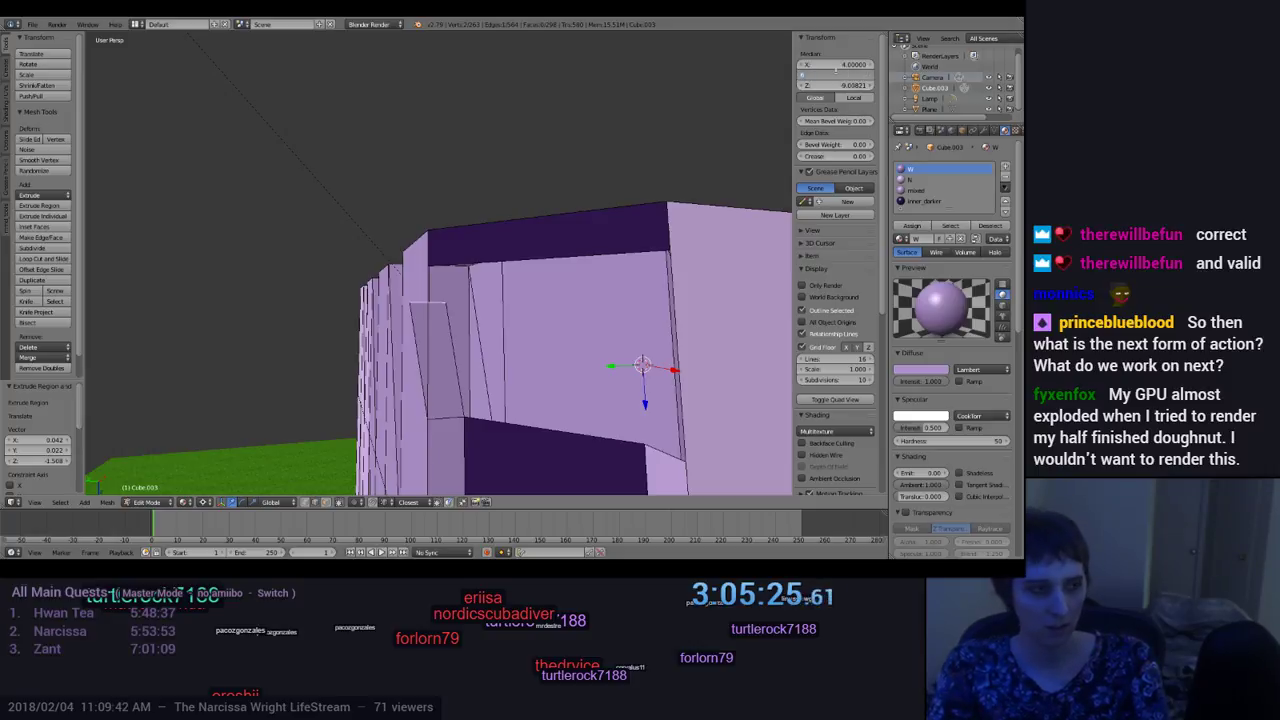
key("Return")
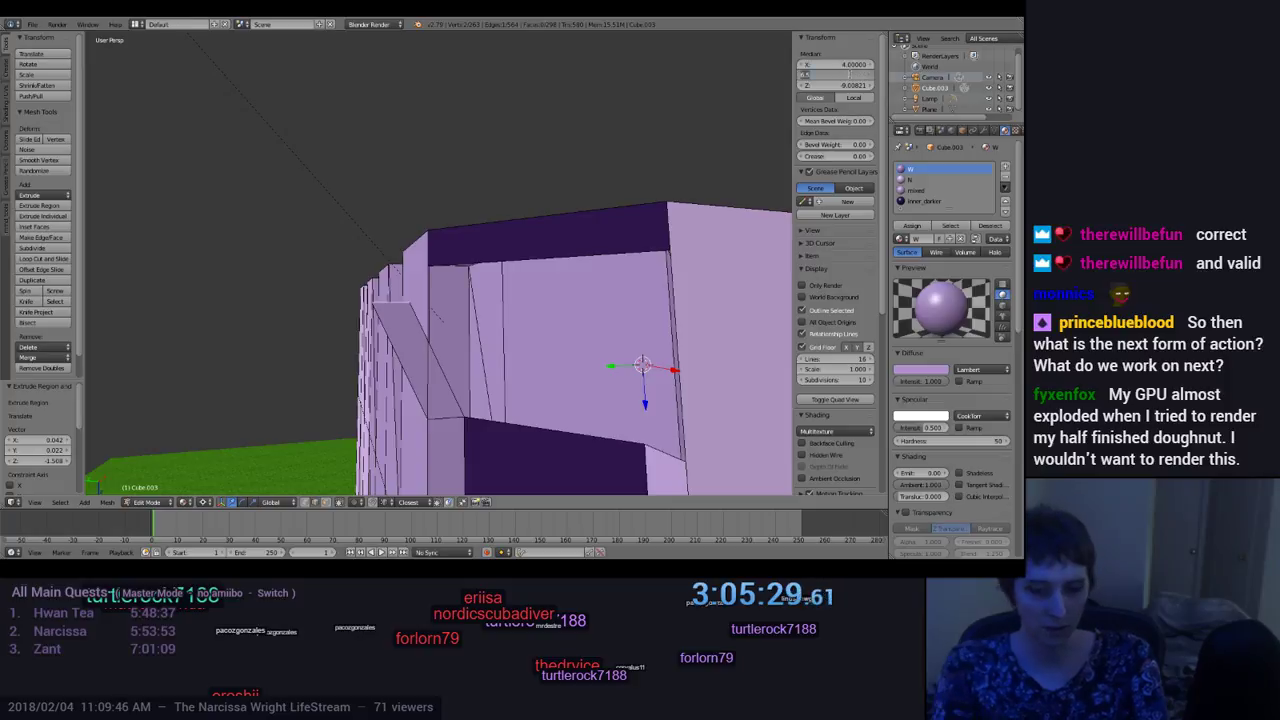
key("Return")
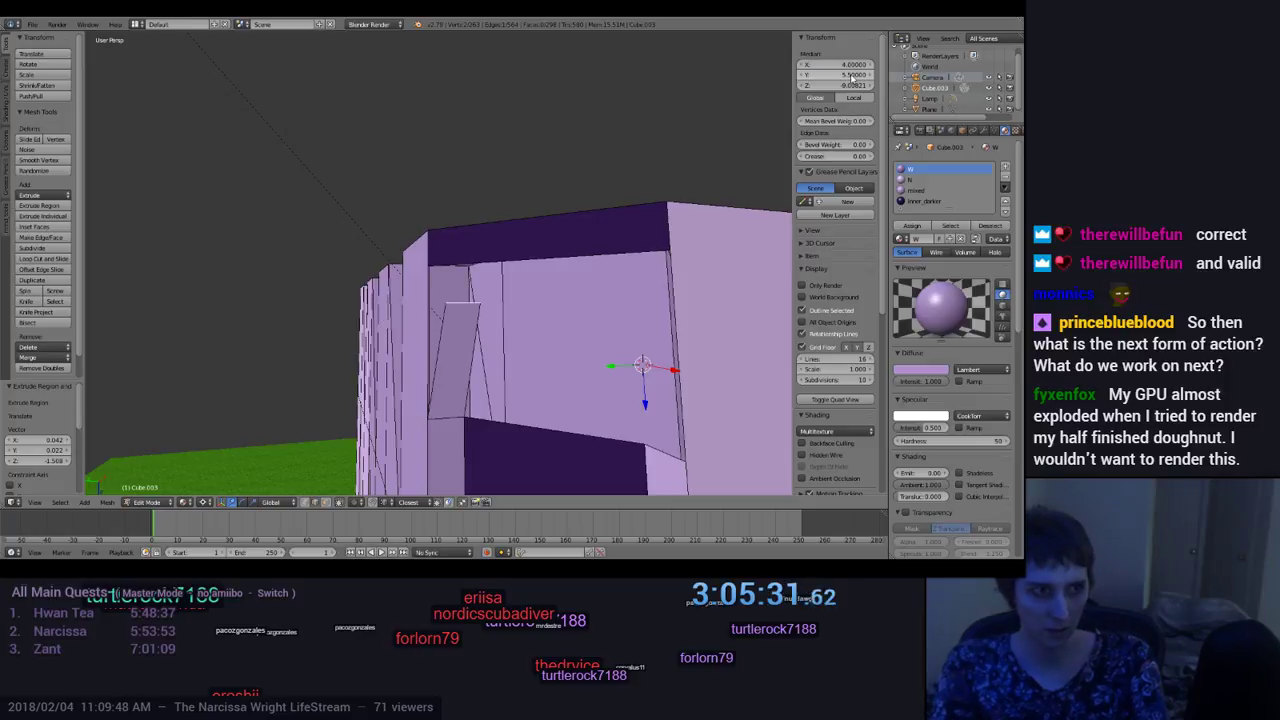
left_click(851, 75)
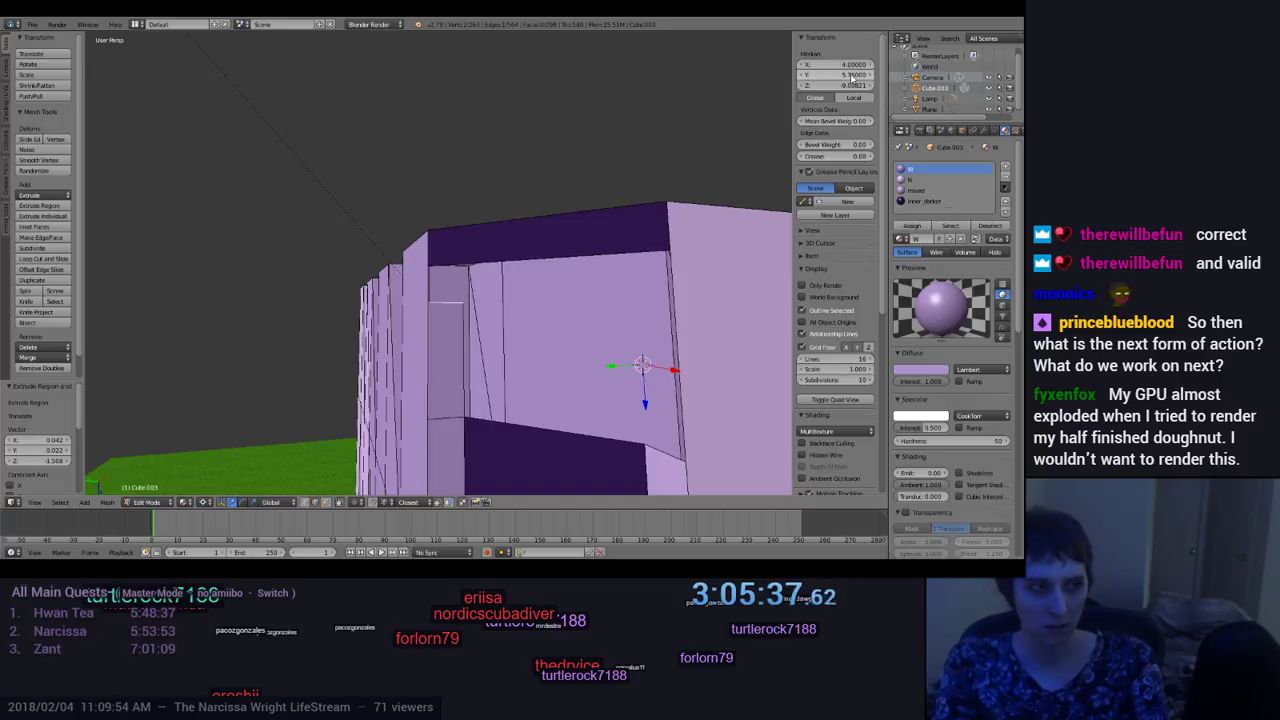
key("Return")
Step: Set the extruded edge's median Z coordinate to -9
middle_click_drag(499, 330, 641, 142)
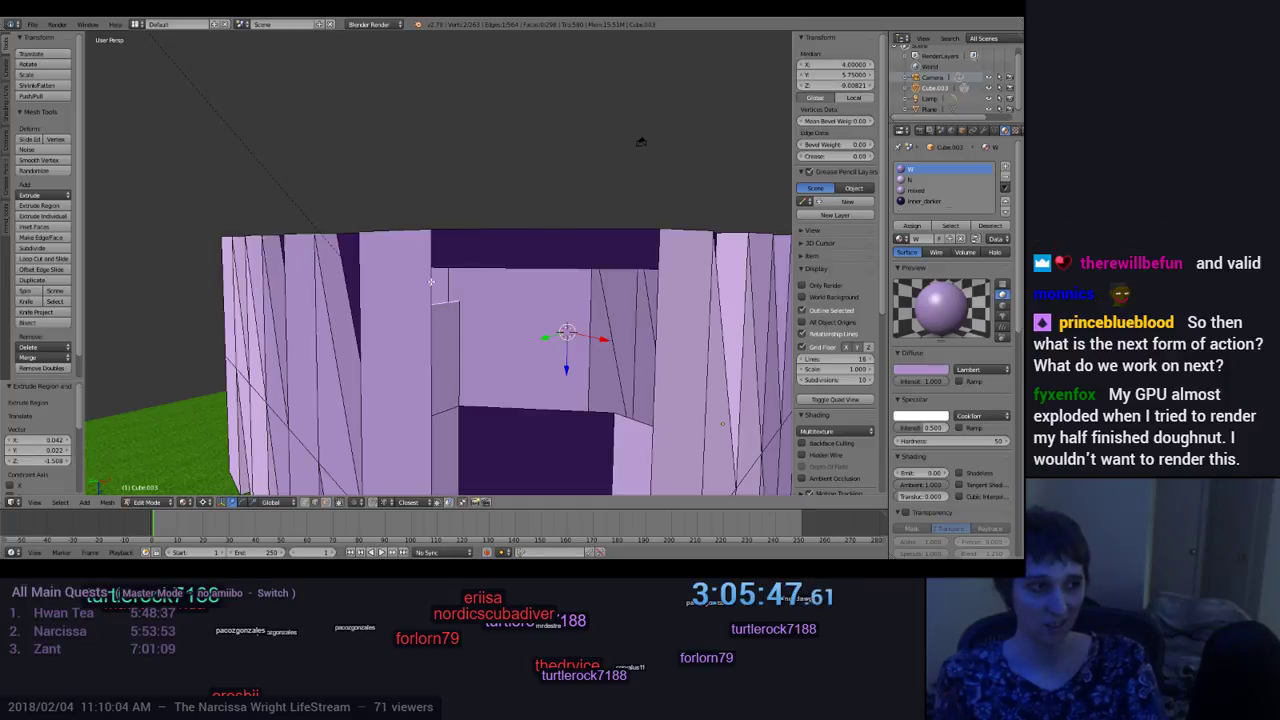
key("ctrl+z")
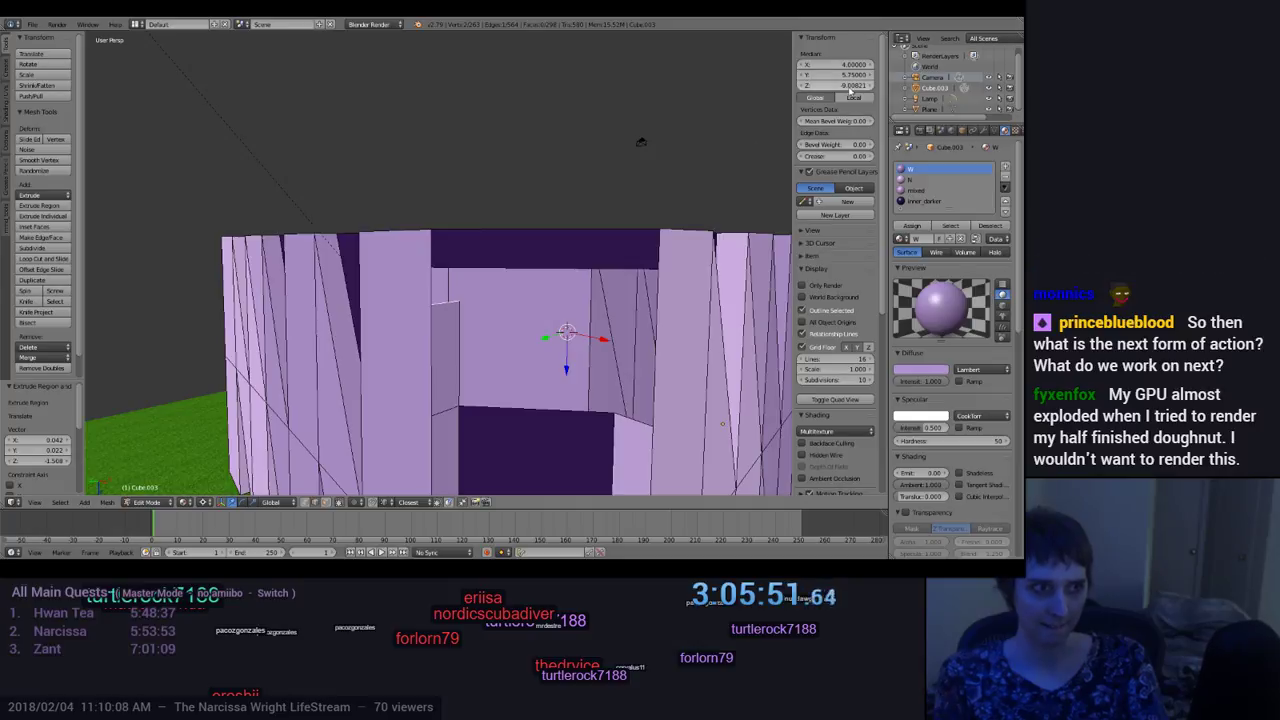
key("Return")
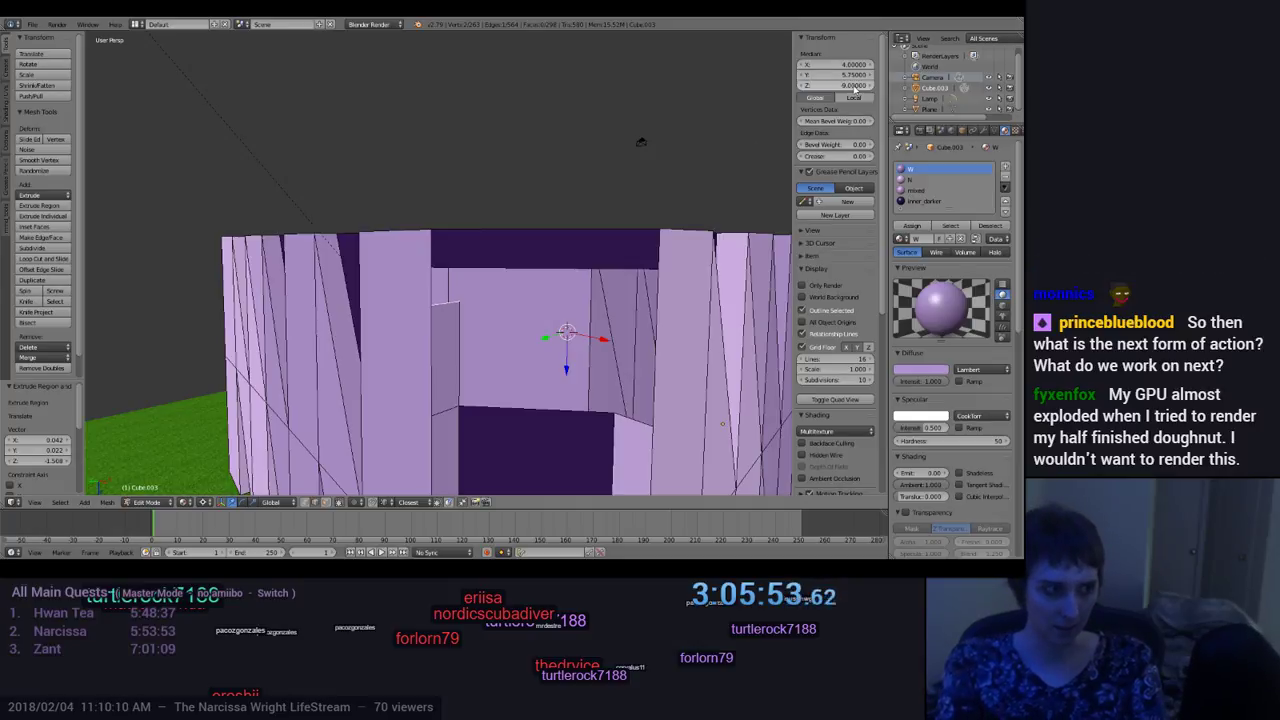
Step: Fill a triangular face between the extruded edge and the recess corner above it, and assign it the W material
middle_click_drag(646, 149, 666, 98)
middle_click_drag(617, 306, 534, 303)
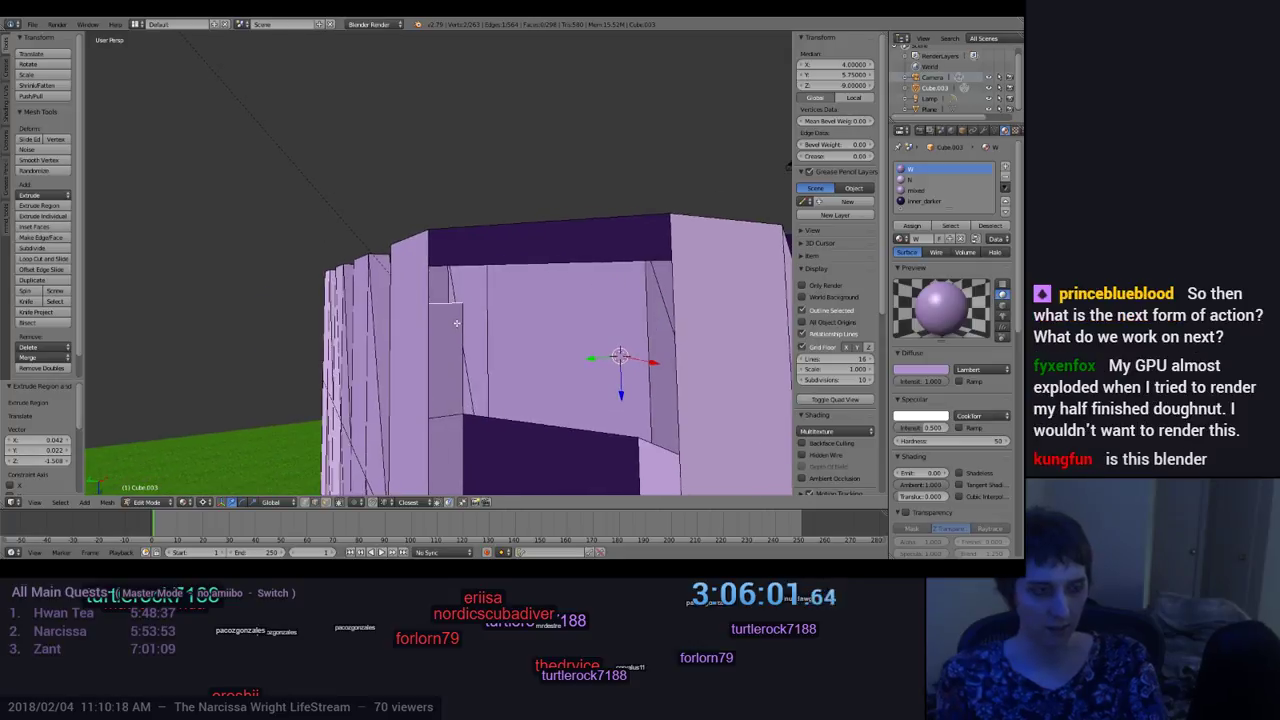
middle_click_drag(526, 361, 476, 339)
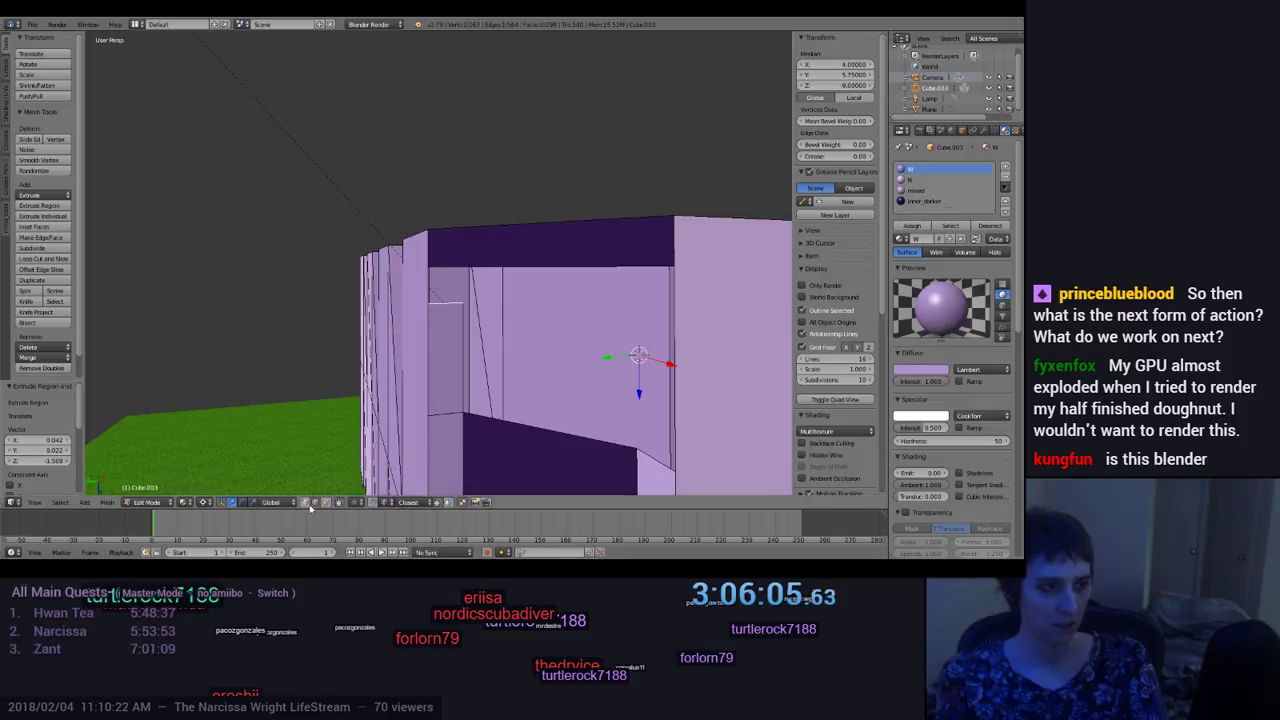
middle_click_drag(361, 479, 769, 113)
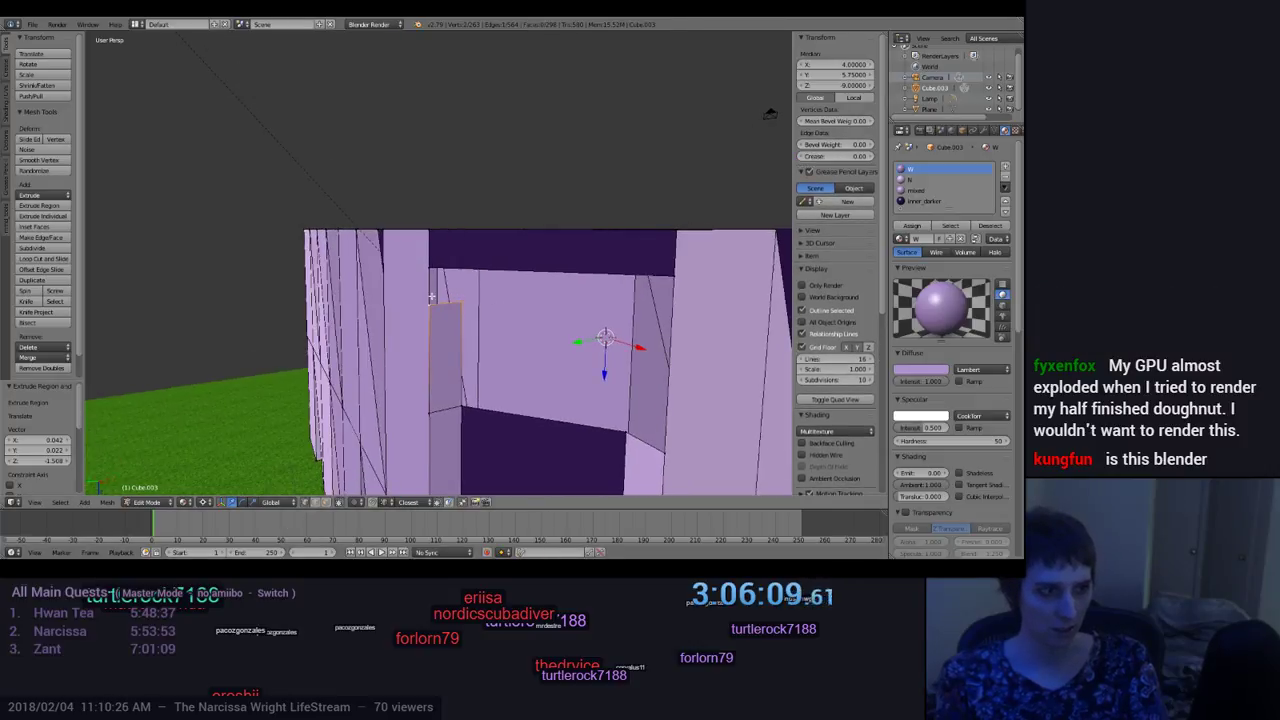
key("f")
middle_click_drag(464, 310, 527, 321)
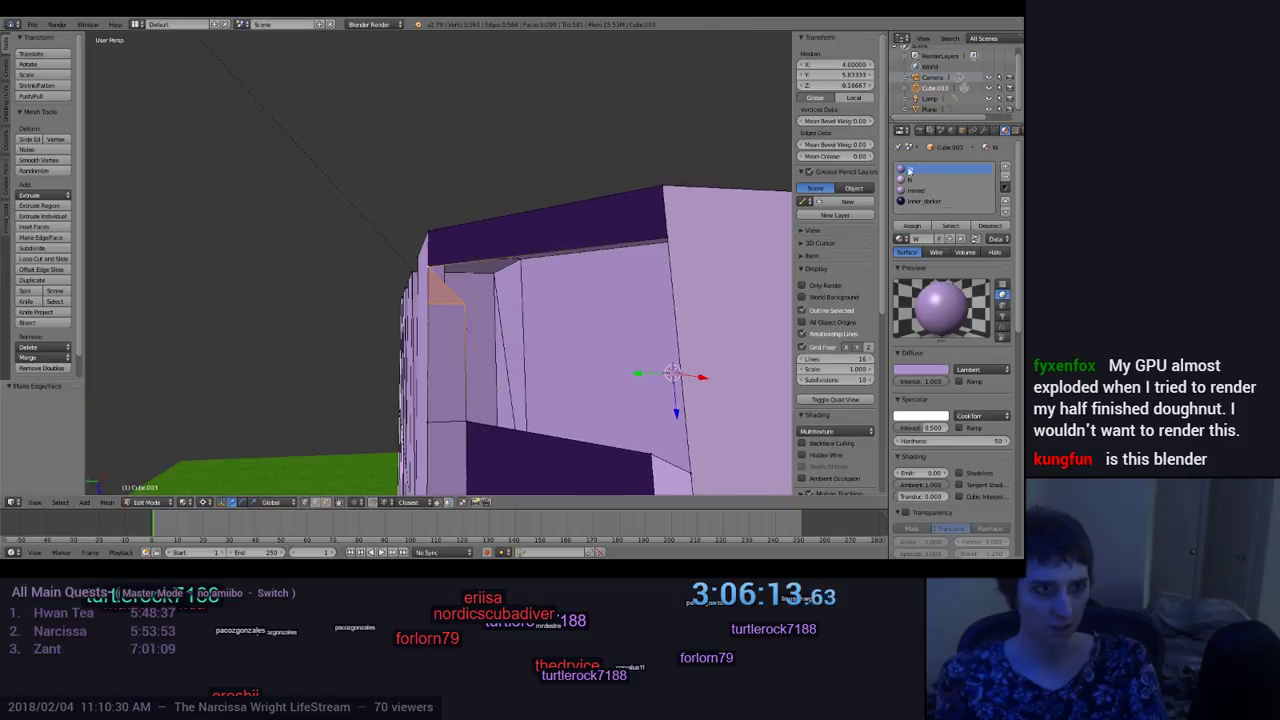
left_click(912, 226)
key("a")
Step: Extrude the matching short ledge edge on the opposite side of the doorway upward, about 1.48 units along Z
middle_click_drag(563, 331, 618, 340)
scroll(536, 308, "up", 5)
scroll(536, 308, "down", 4)
middle_click_drag(637, 391, 677, 348)
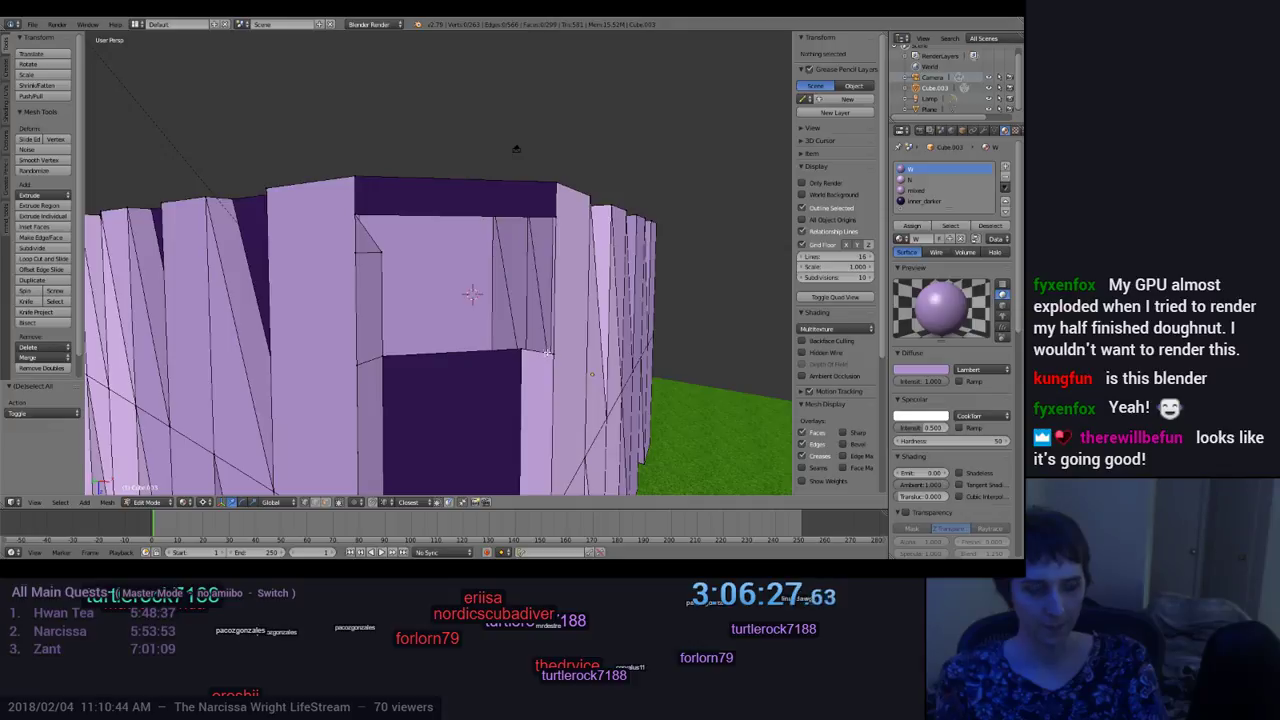
middle_click_drag(547, 352, 534, 364)
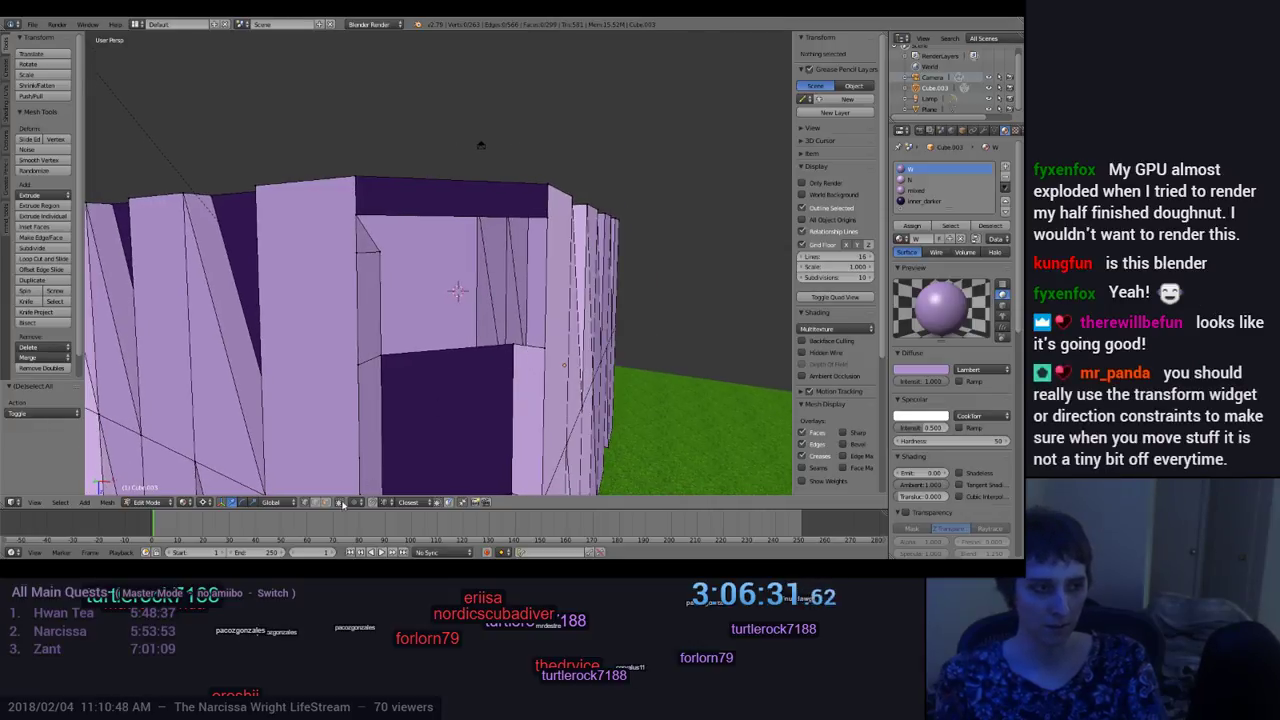
right_click(533, 348)
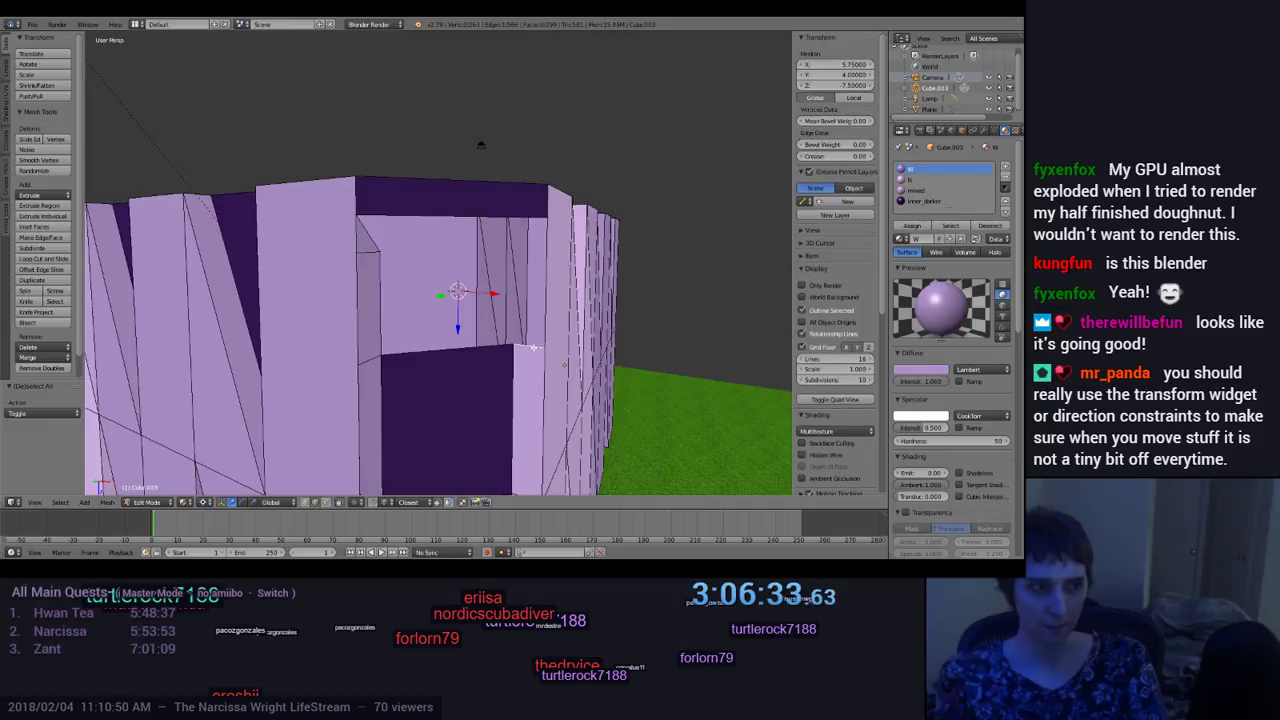
key("g")
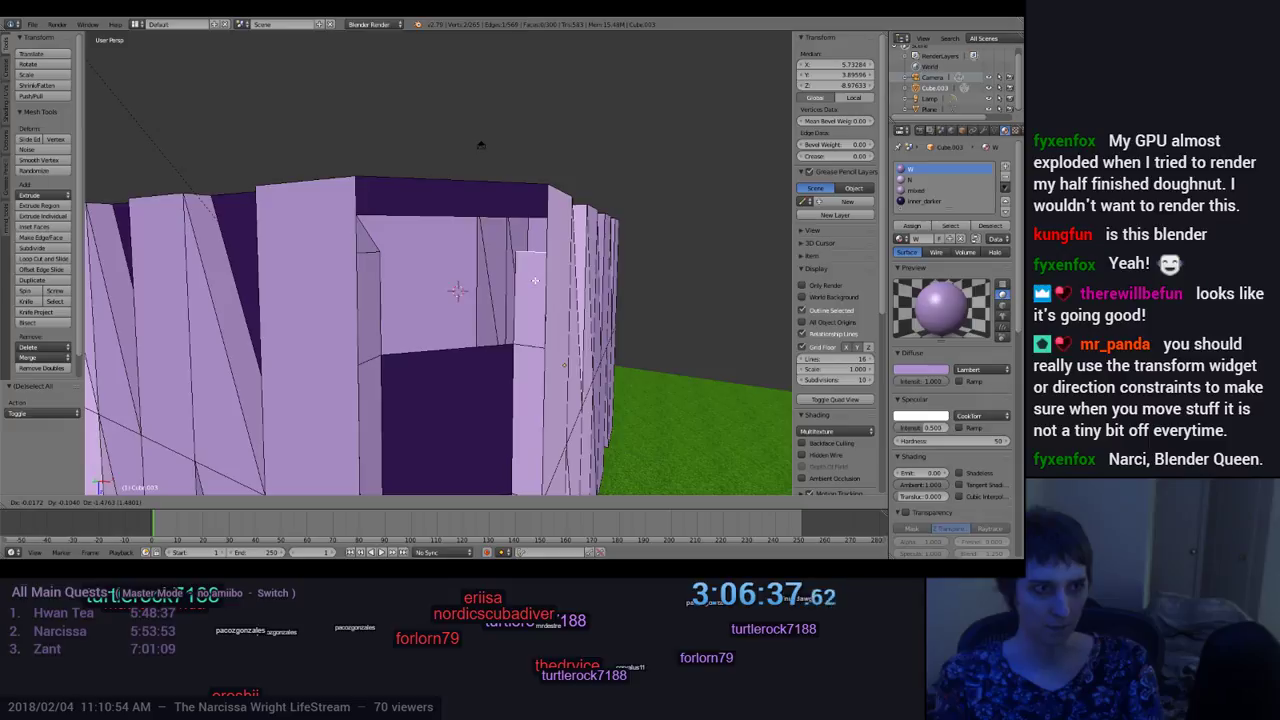
left_click(535, 281)
Step: Set the second extruded edge's median coordinates to X 5.75, Y 4 and Z -9
middle_click_drag(577, 298, 568, 300)
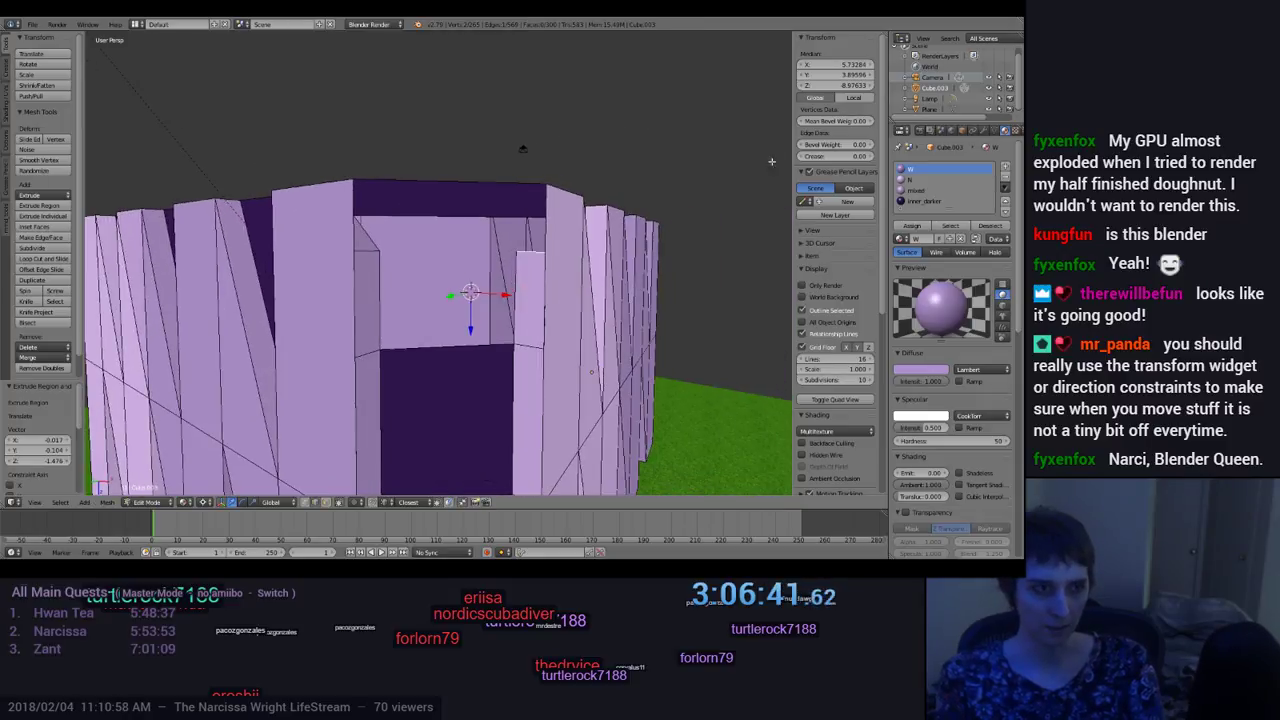
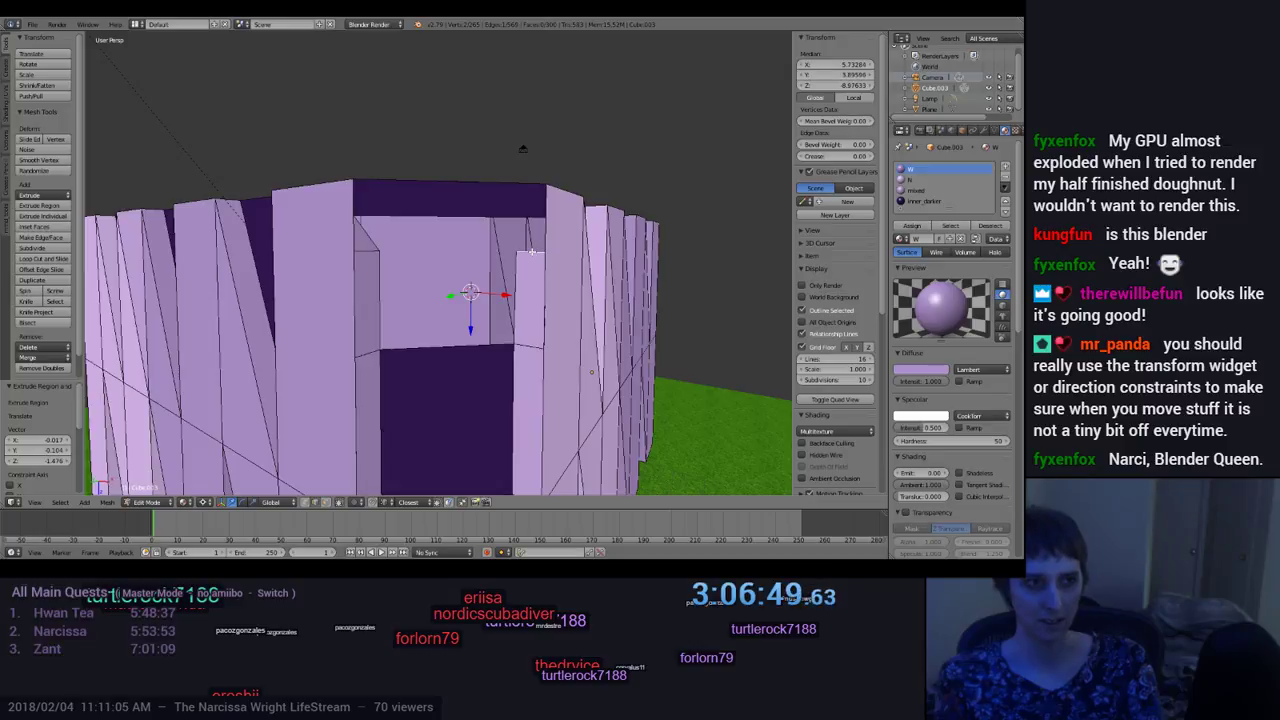
key("Return")
left_click(848, 65)
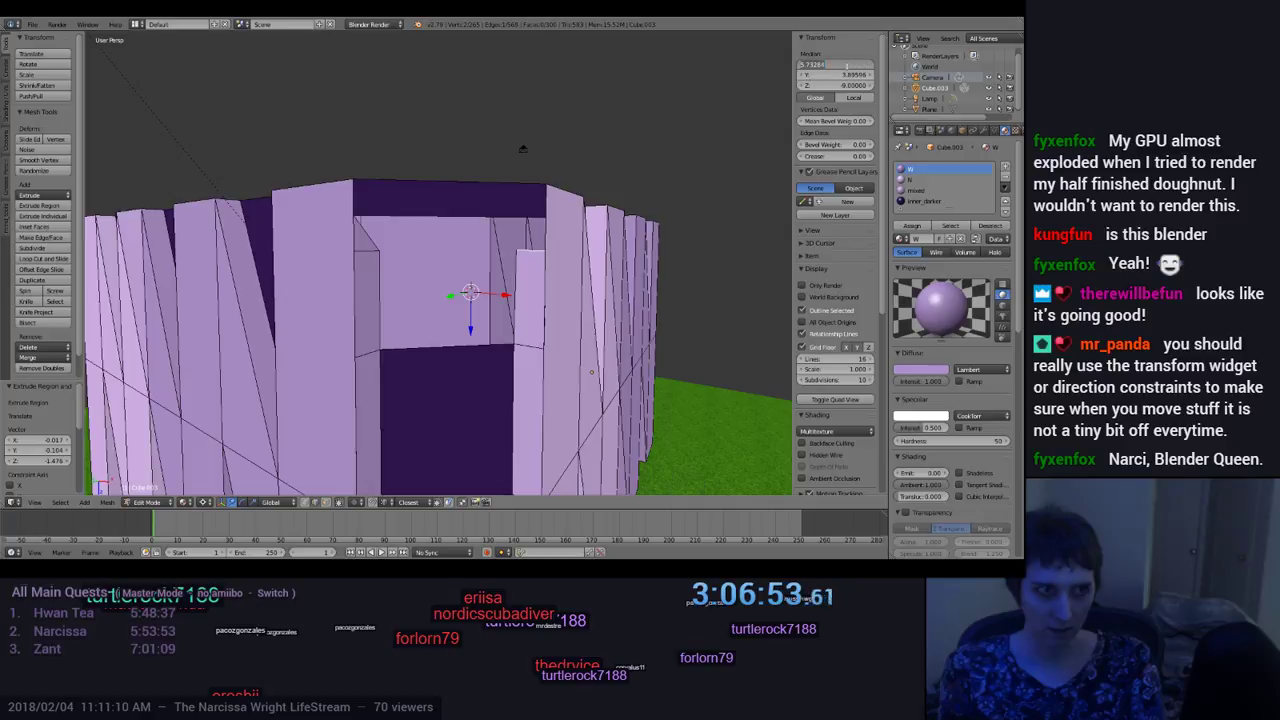
key("BackSpace")
type("5.75")
key("Return")
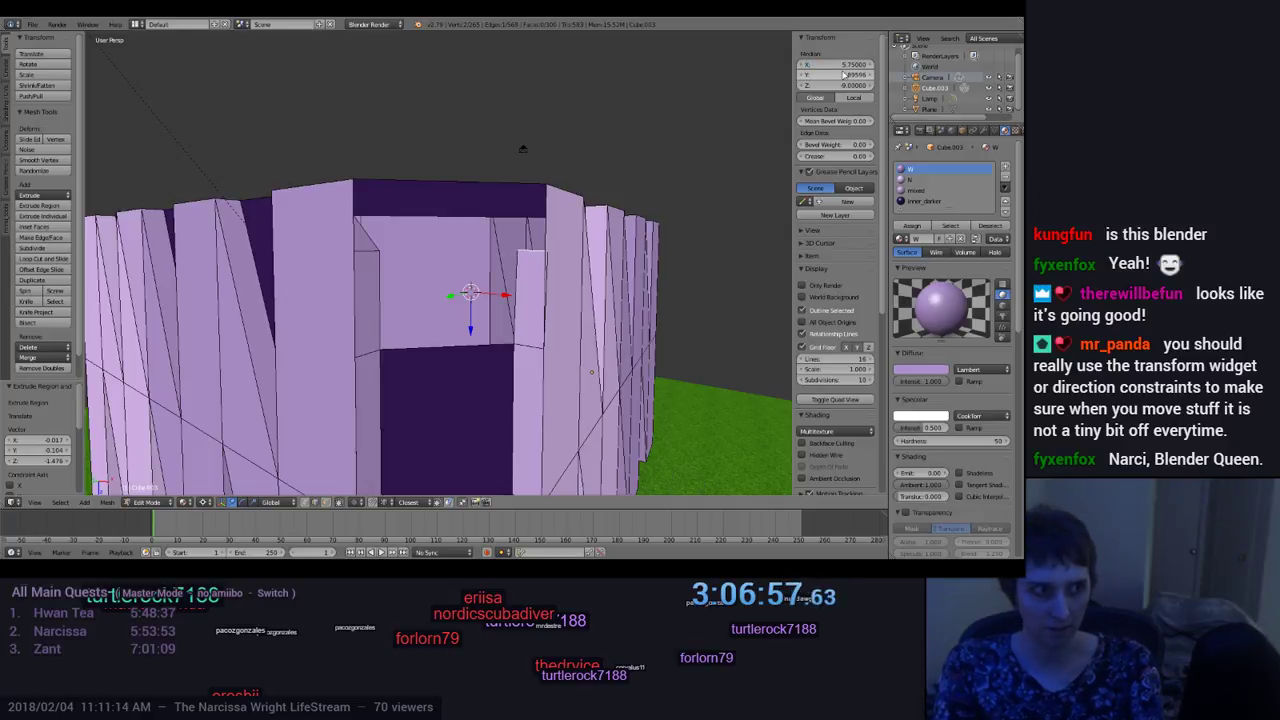
left_click(850, 75)
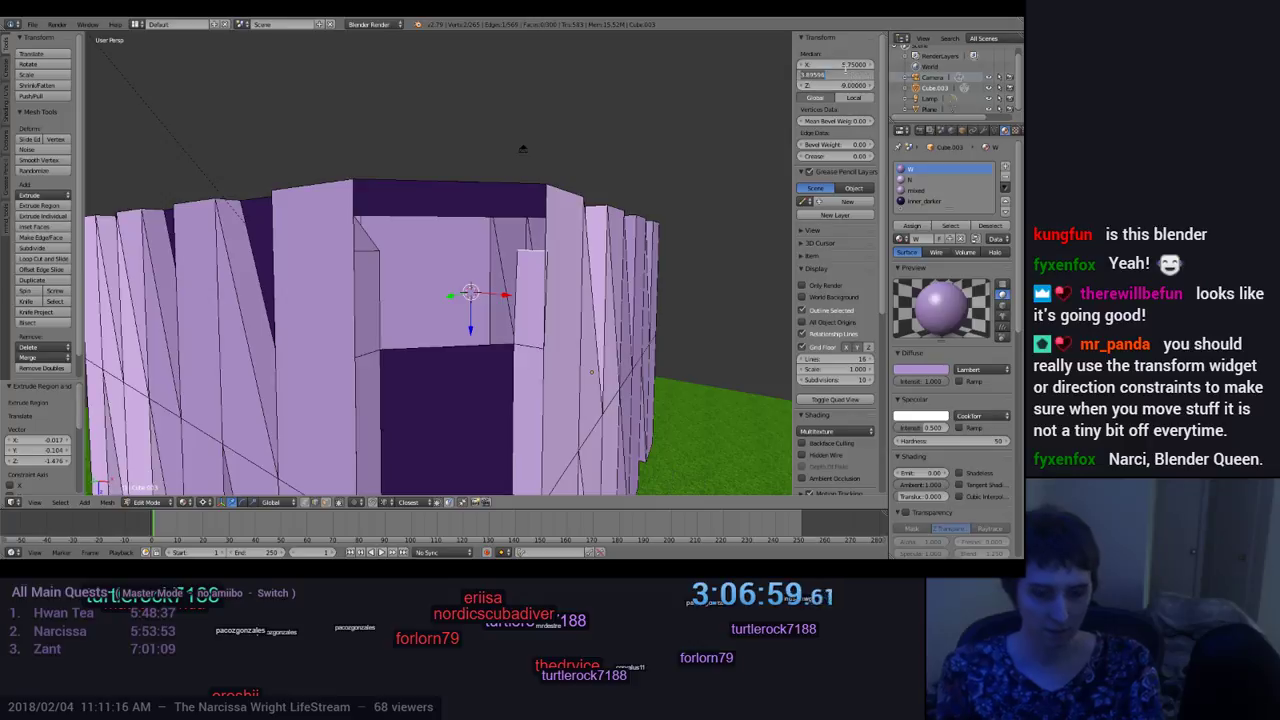
type("4")
key("Return")
Step: Fill a triangular face between the second extruded edge and the recess corner vertex above it
middle_click_drag(737, 265, 648, 267)
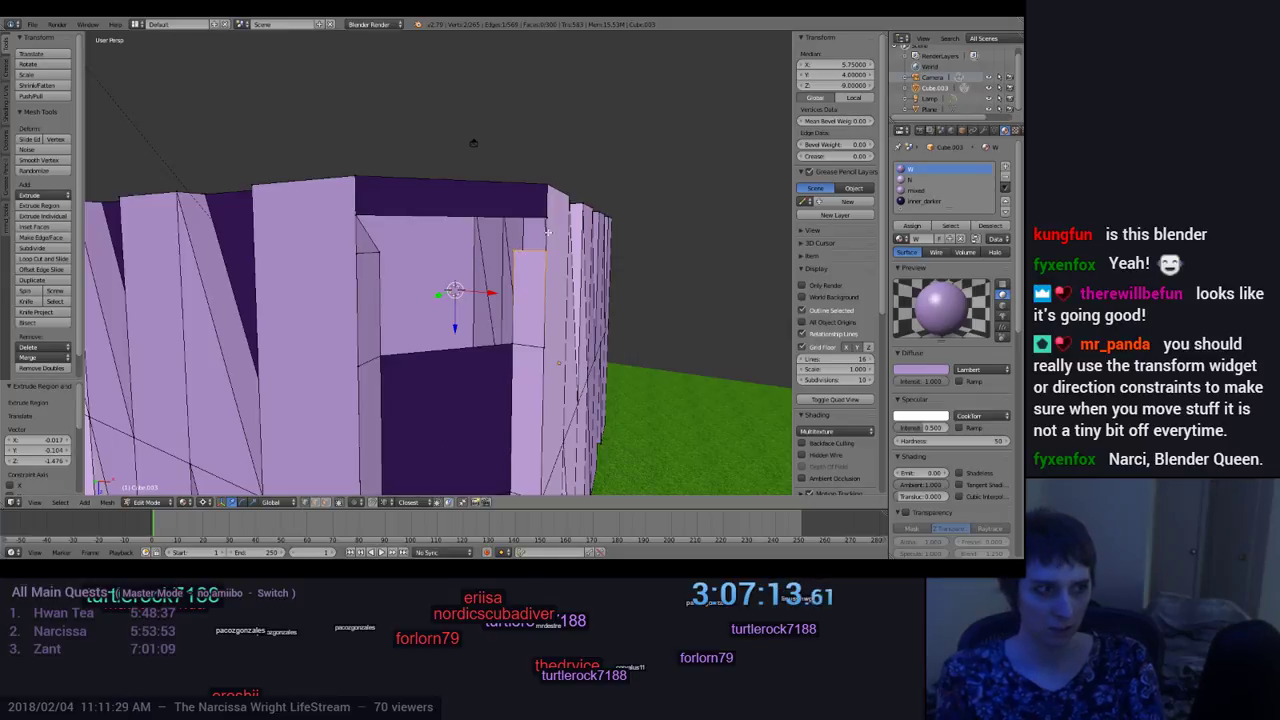
middle_click_drag(548, 232, 553, 285)
middle_click_drag(540, 217, 522, 244)
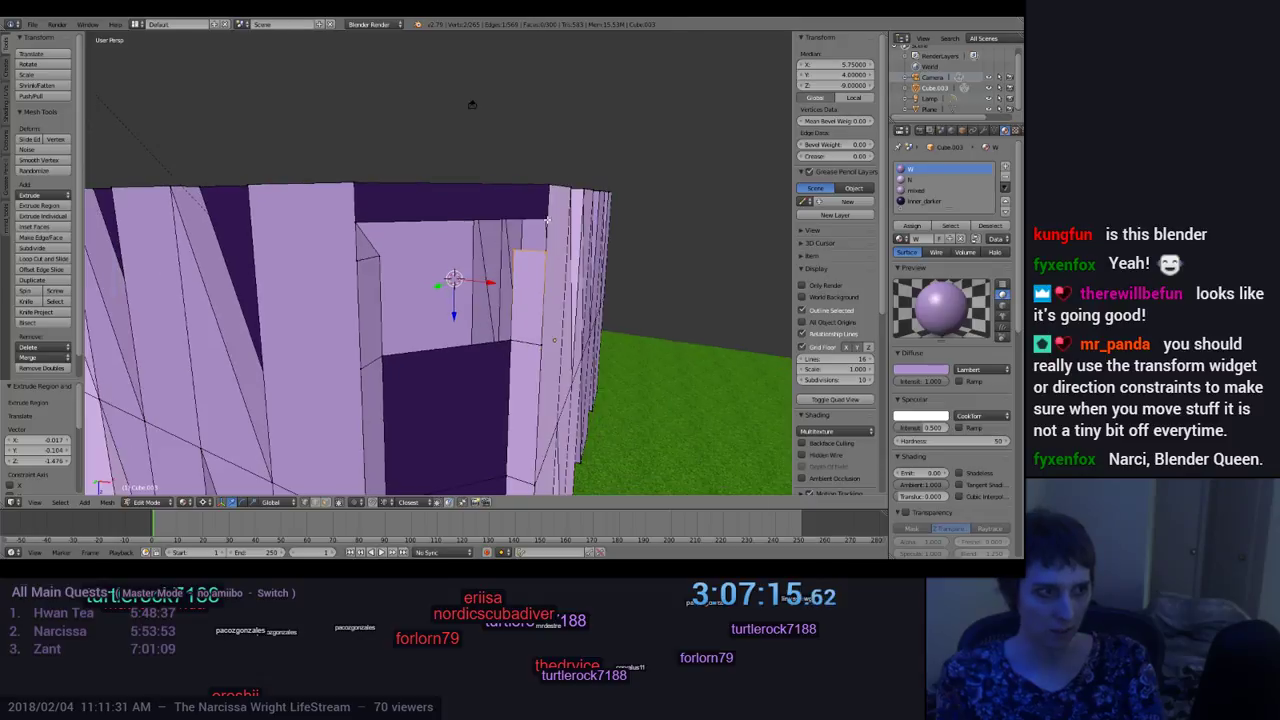
right_click(547, 219)
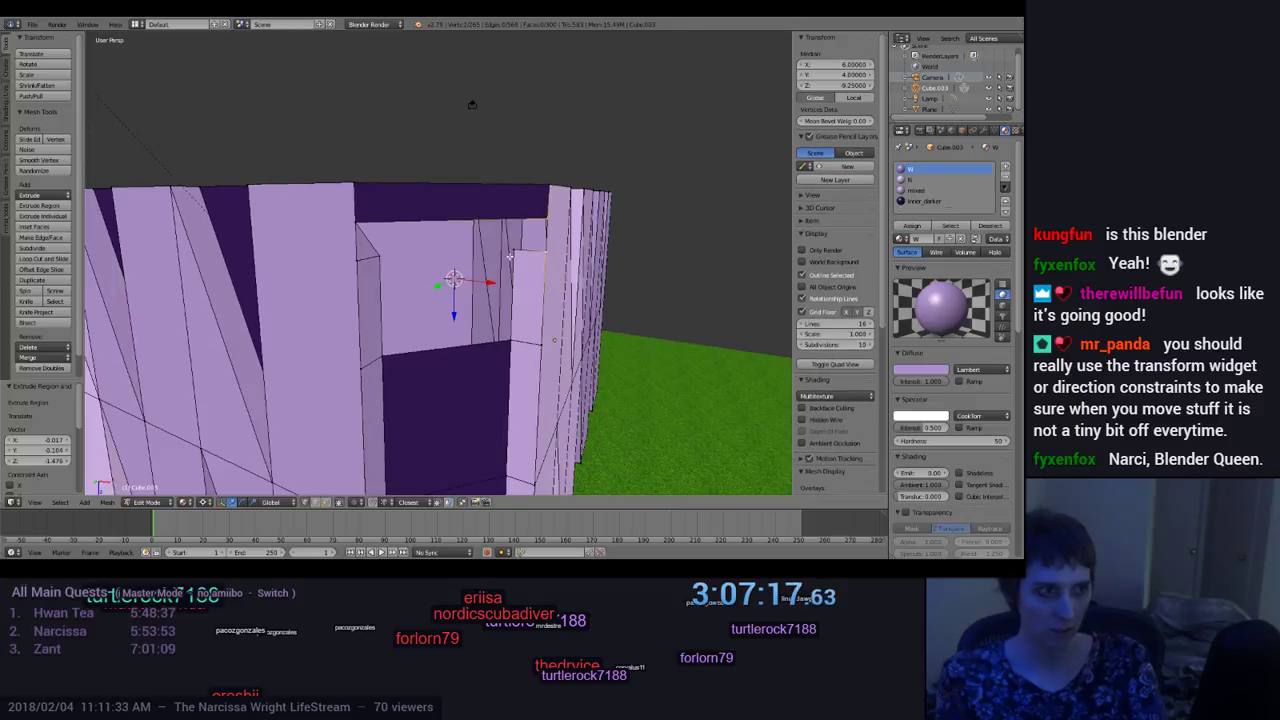
right_click(511, 254, "shift")
right_click(543, 279, "shift")
key("f")
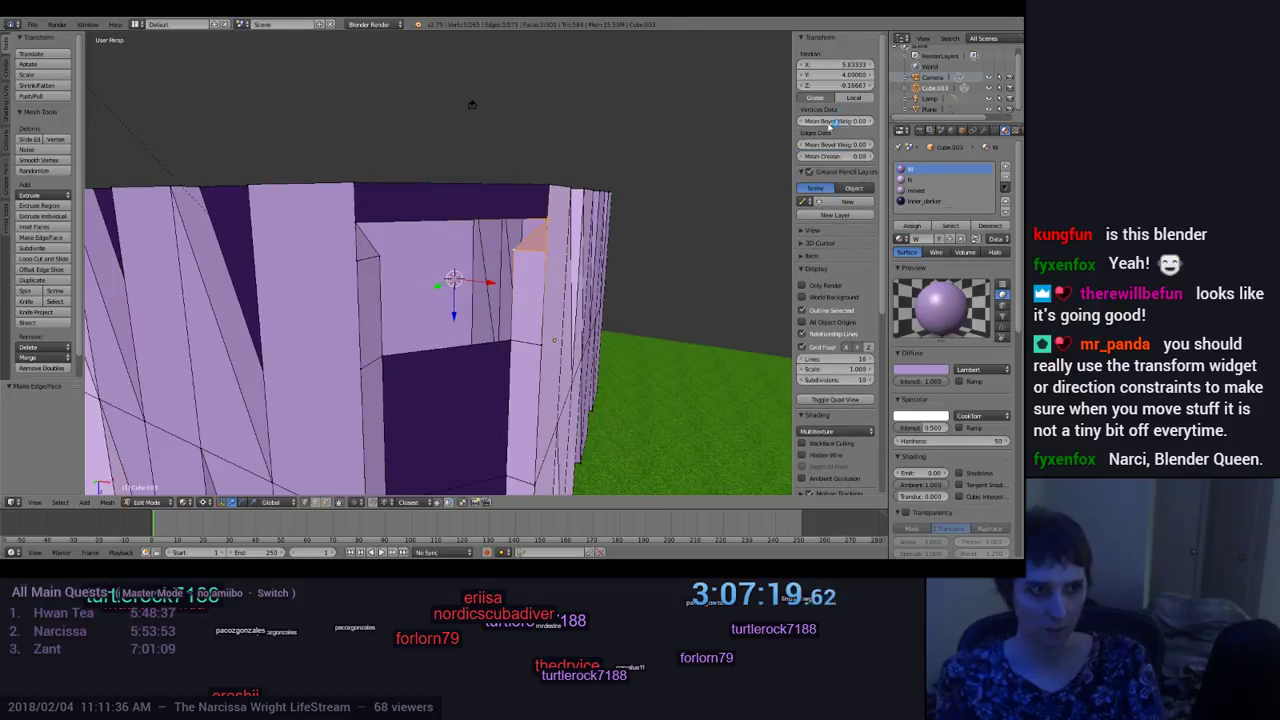
Step: Assign the N material to the second triangular corner face and clear the selection
left_click(921, 180)
left_click(913, 228)
key("a")
Step: Fill a sloped face across the doorway between the two upper recess corners and the inner top vertices of the extruded side faces
middle_click_drag(640, 320, 344, 262)
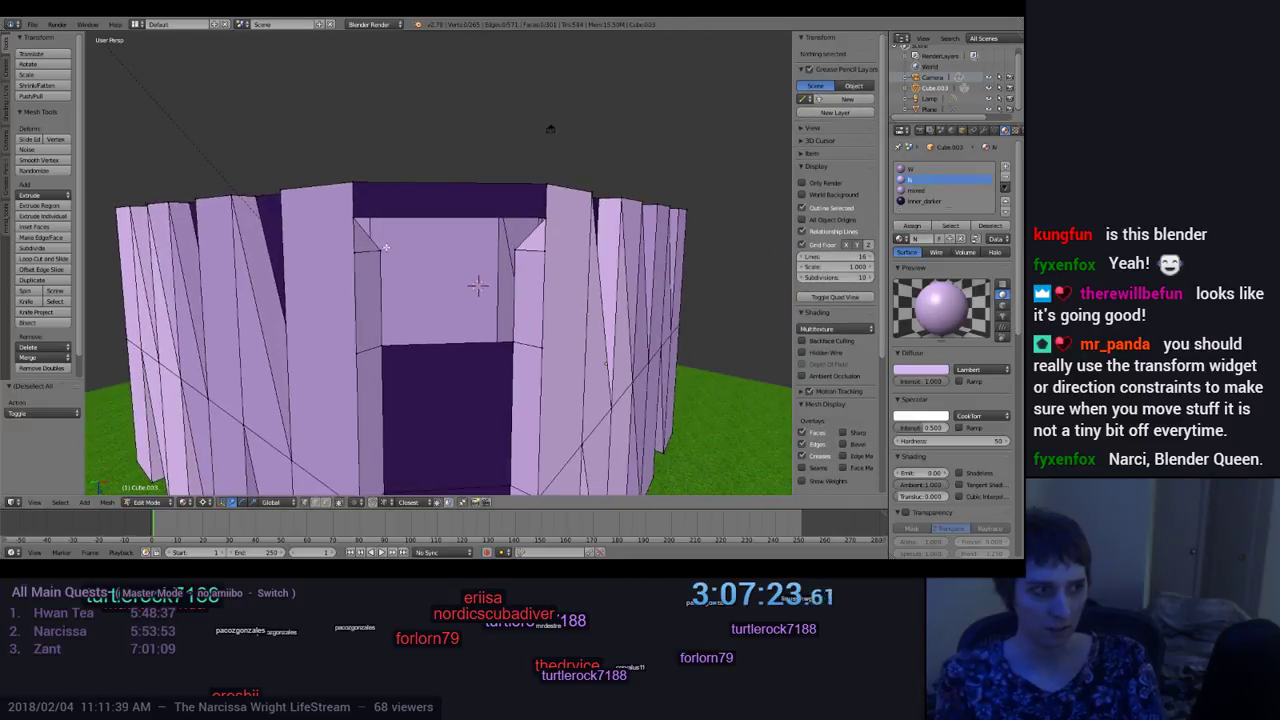
right_click(380, 249)
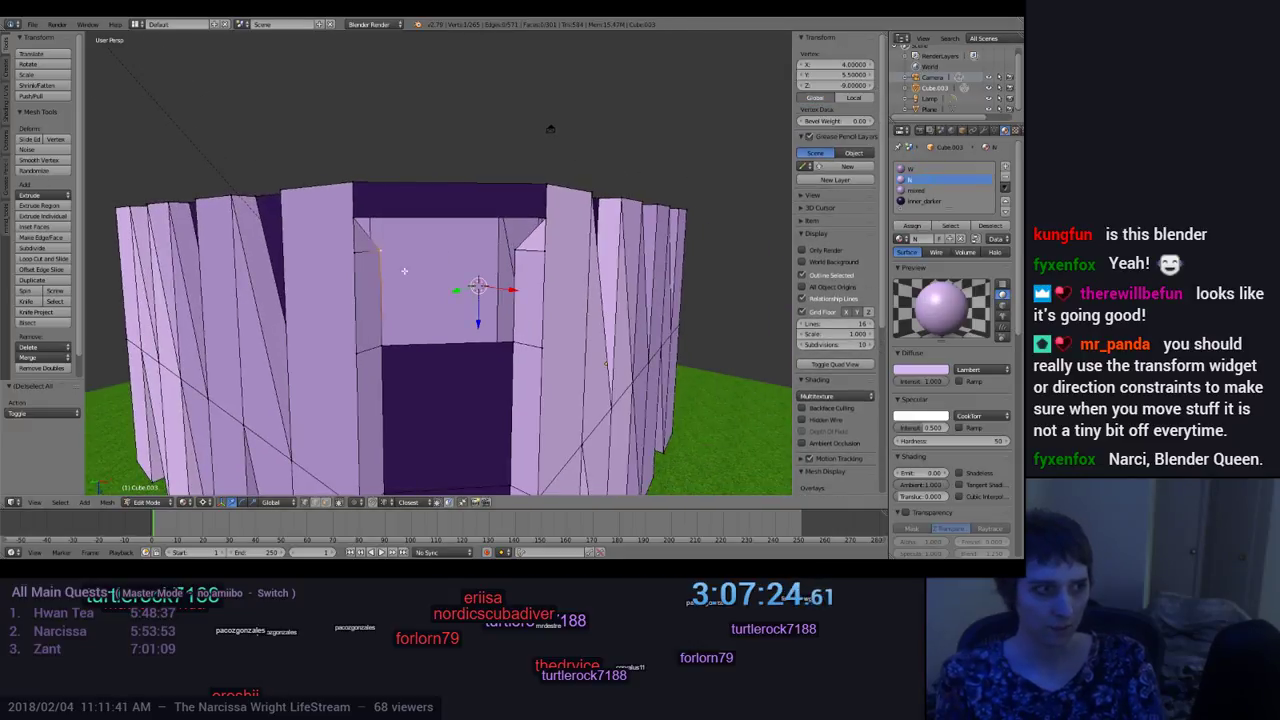
right_click(354, 218, "shift")
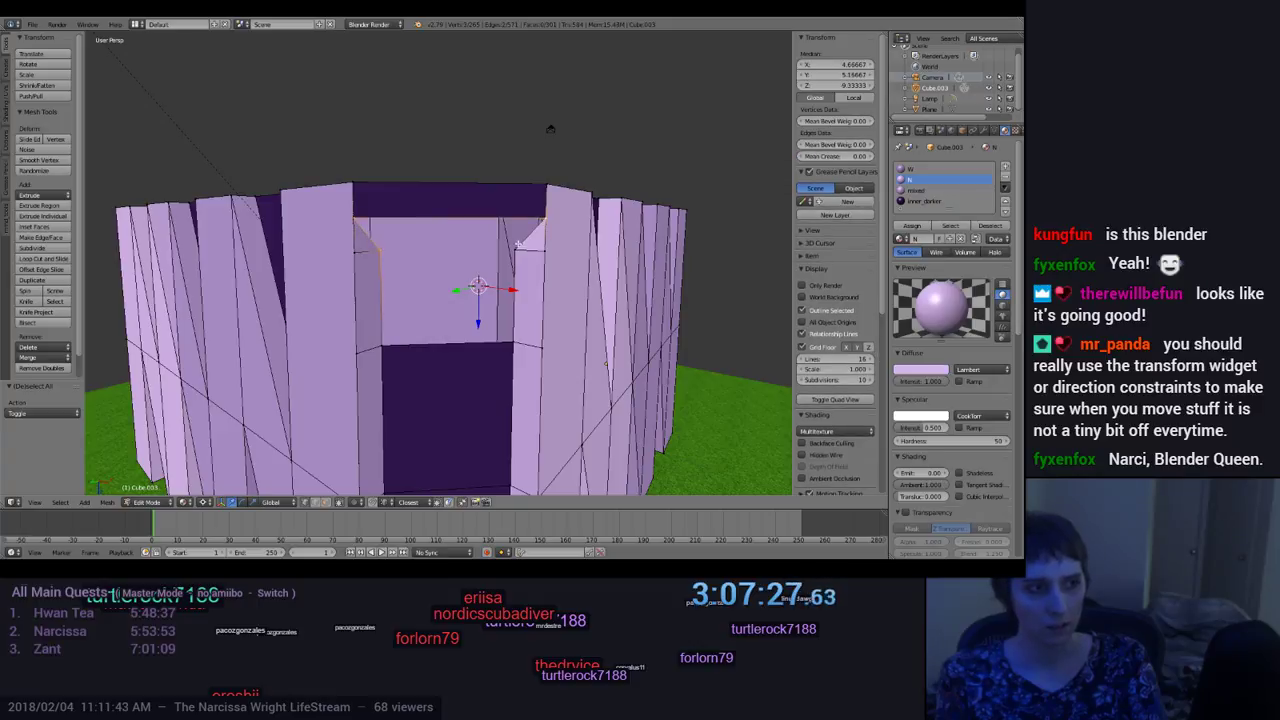
middle_click_drag(550, 129, 428, 275)
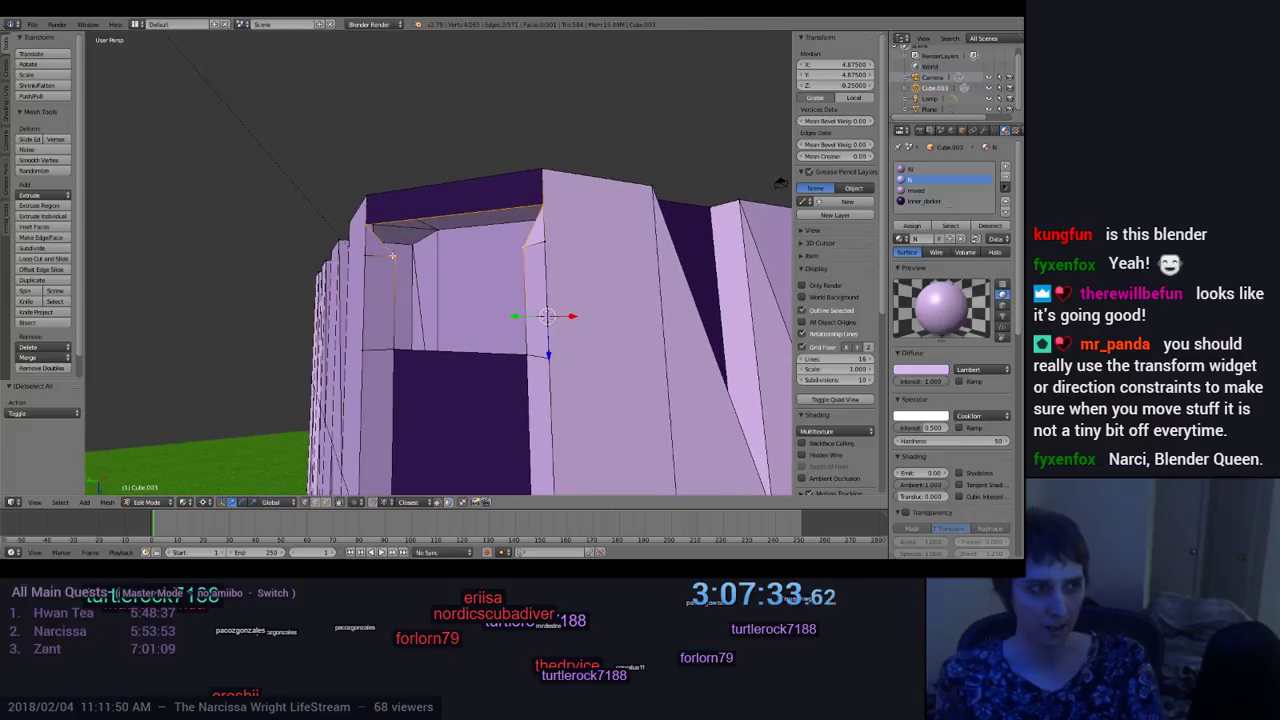
middle_click_drag(780, 183, 397, 258)
key("f")
key("a")
Step: Fill the upright face directly below the sloped face, spanning the four inner vertices of the two side faces
right_click(383, 300)
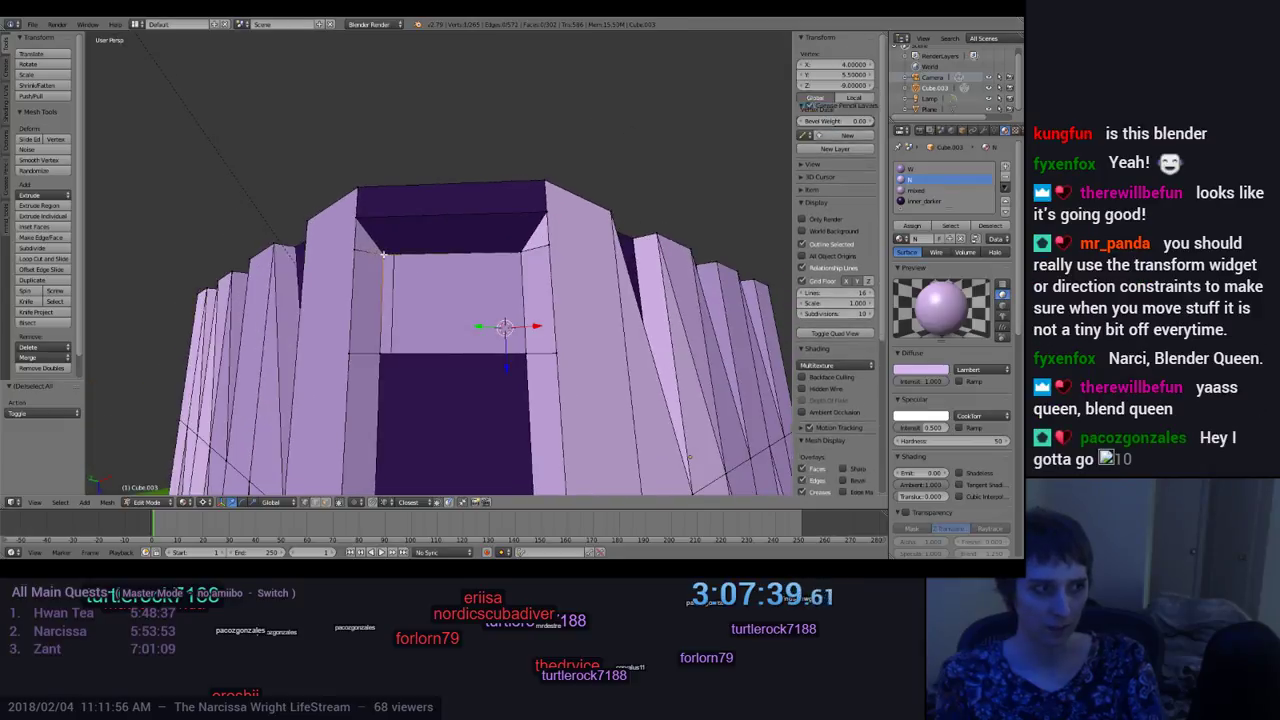
right_click(525, 352)
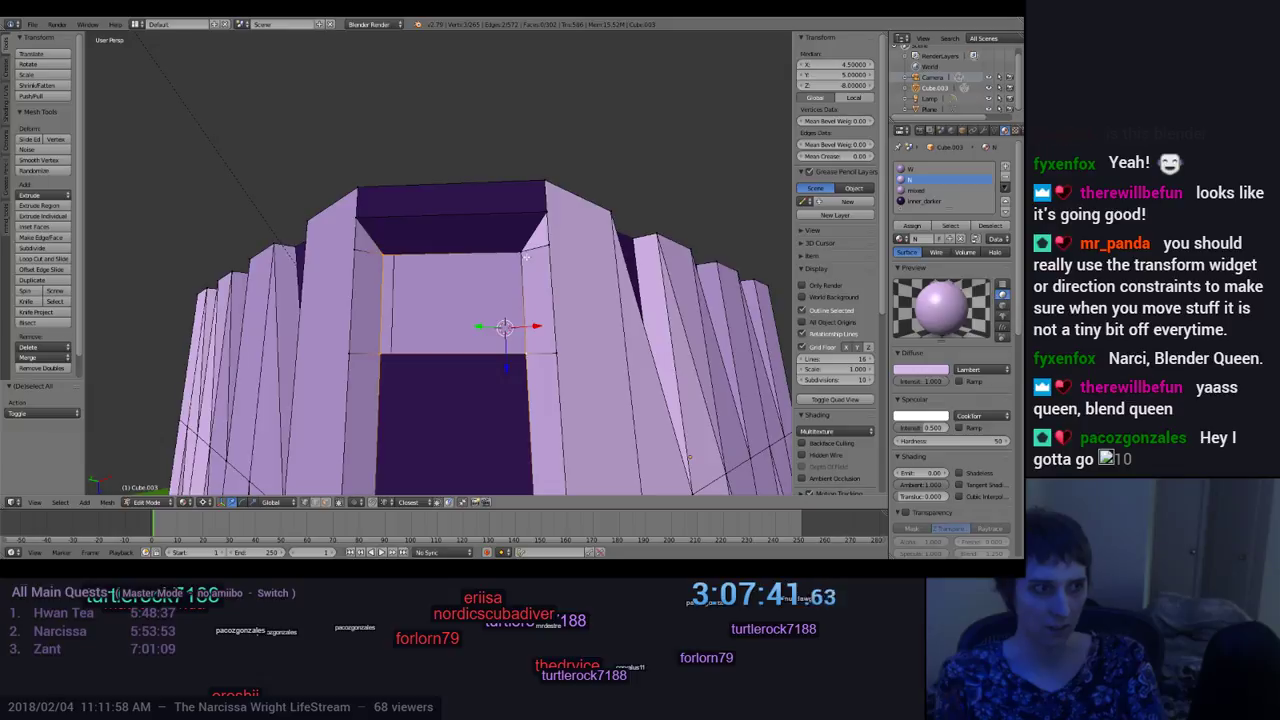
key("a")
Step: Examine the newly filled doorway faces from outside the tower, up close and at a distance
middle_click_drag(471, 306, 555, 338)
scroll(481, 337, "down", 3)
scroll(478, 245, "up", 8)
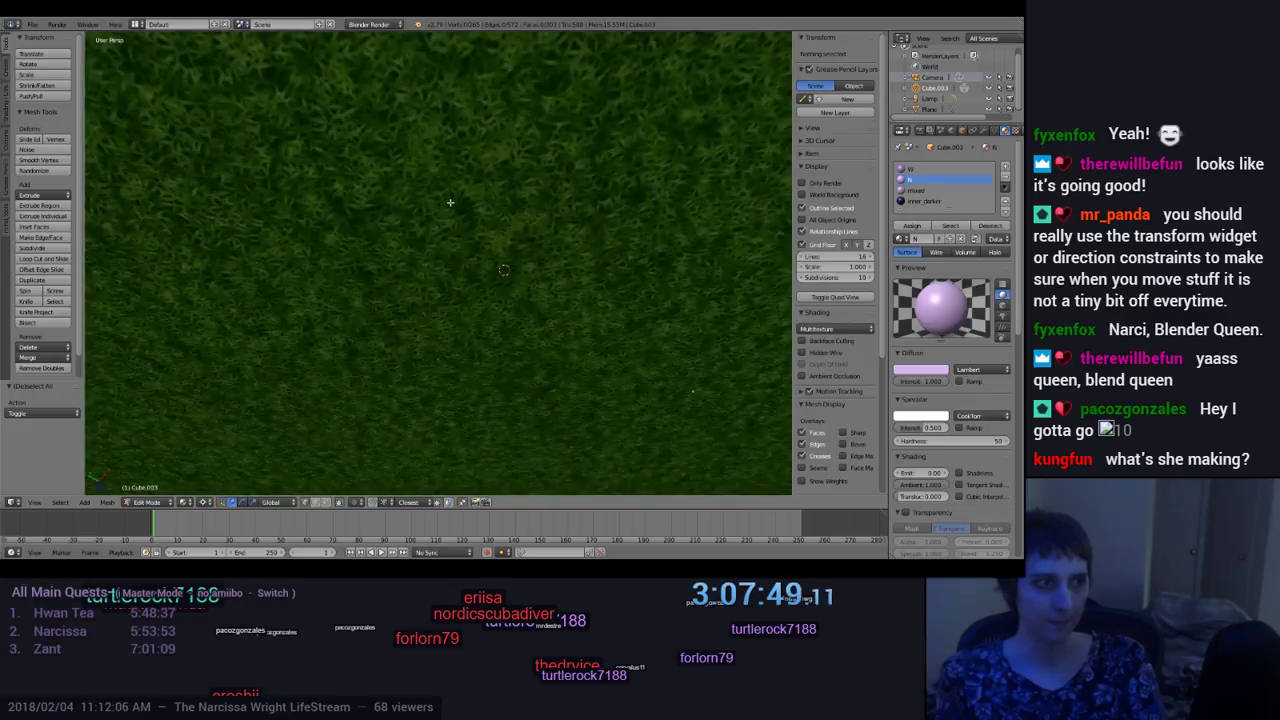
scroll(450, 202, "down", 5)
mouse_move(450, 202)
middle_mouse_down()
mouse_move(430, 180)
mouse_move(497, 240)
mouse_move(483, 220)
mouse_move(491, 290)
mouse_move(442, 214)
middle_mouse_up()
scroll(420, 167, "up", 2)
scroll(492, 296, "up", 3)
scroll(492, 296, "down", 5)
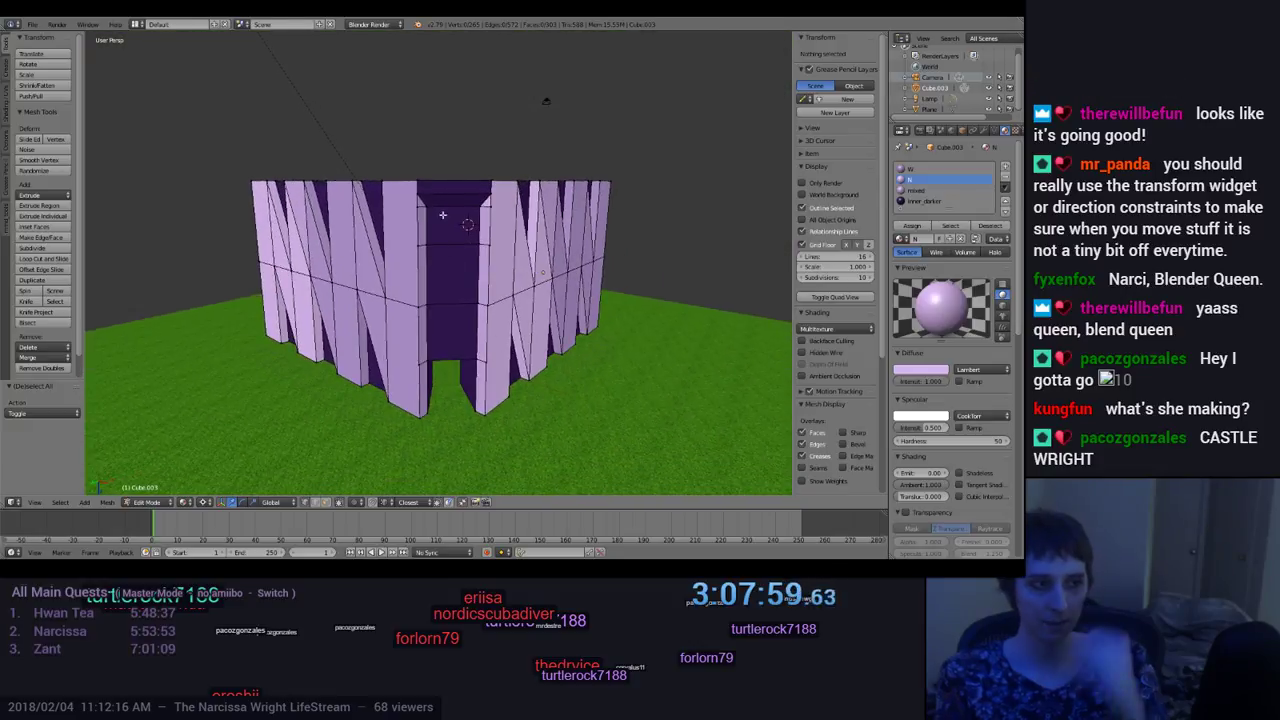
Step: In face selection mode, assign the mixed material to the front face above the doorway and the sloped face beneath it
right_click(452, 226)
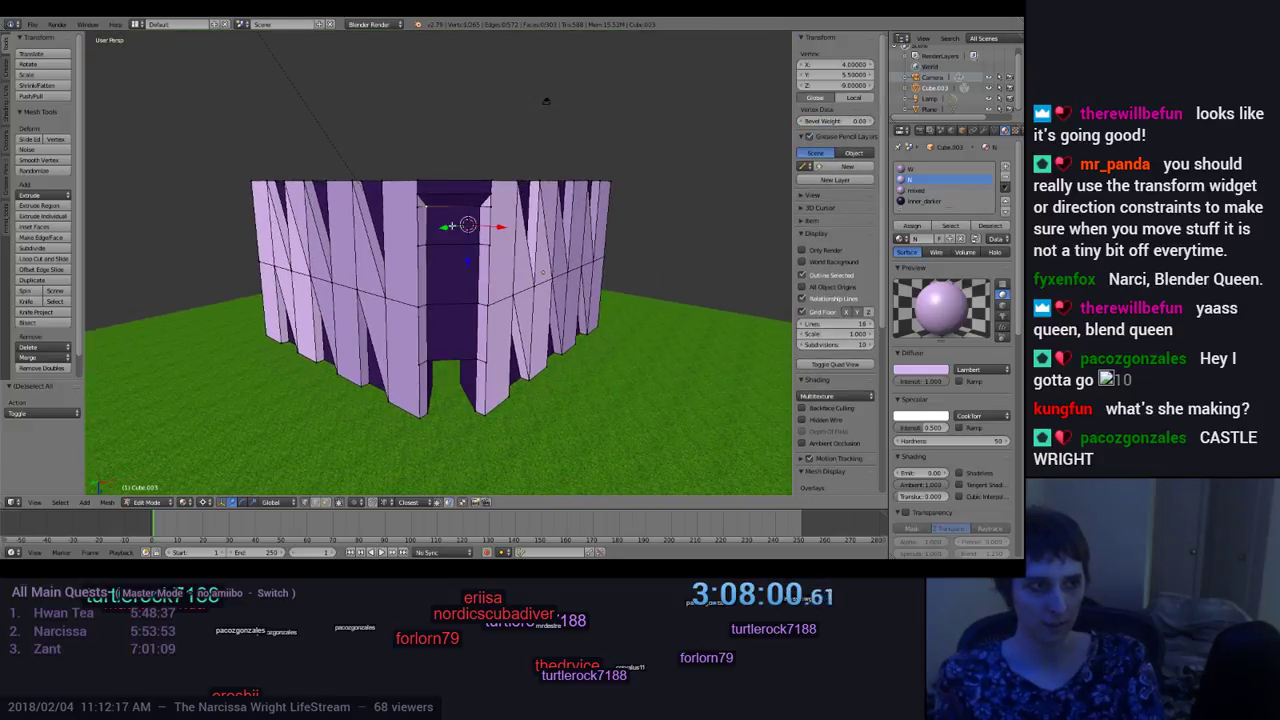
left_click(318, 505)
right_click(450, 199)
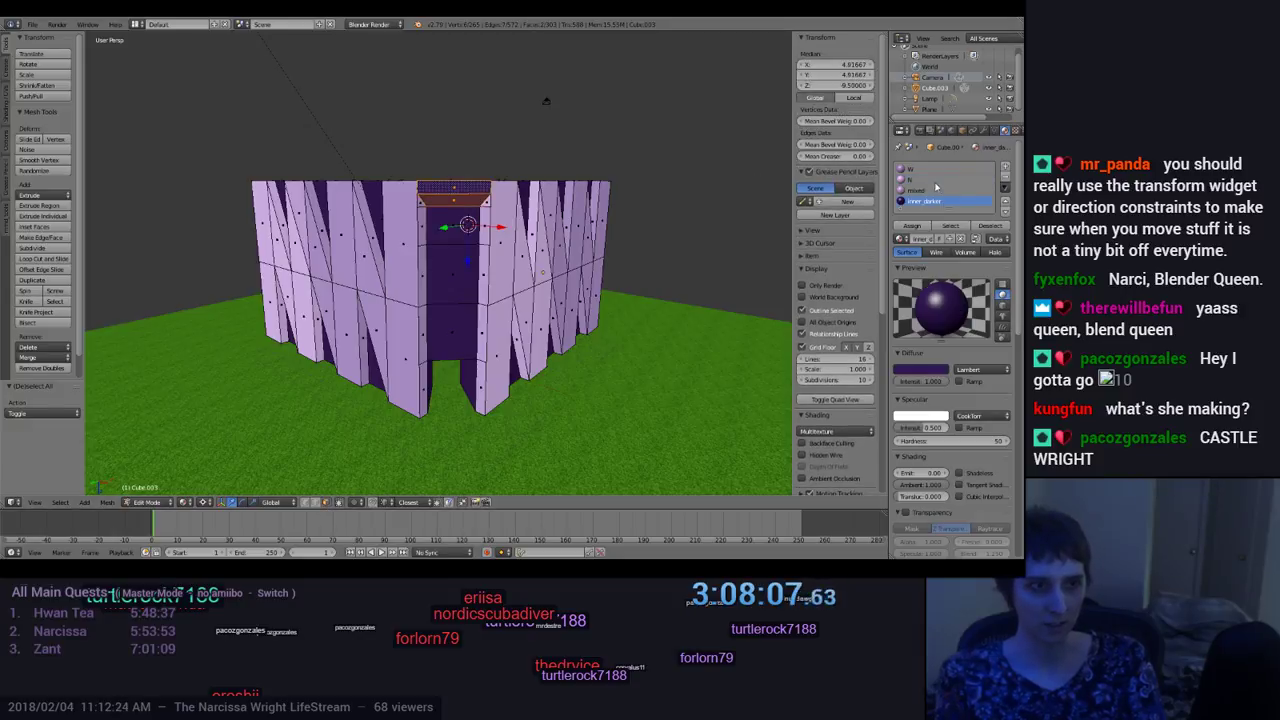
left_click(911, 190)
left_click(912, 226)
key("a")
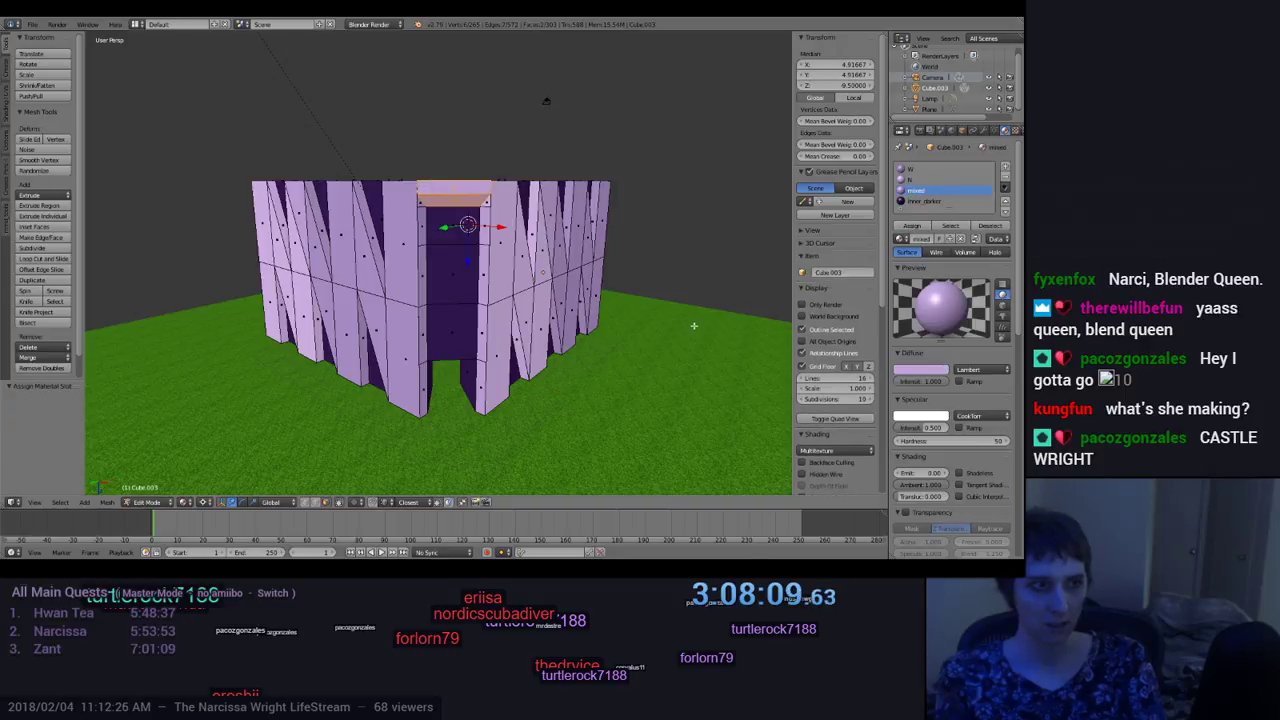
Step: Examine the tower's front and doorway recess from low and ground-level angles, near and far
middle_click_drag(657, 393, 645, 365)
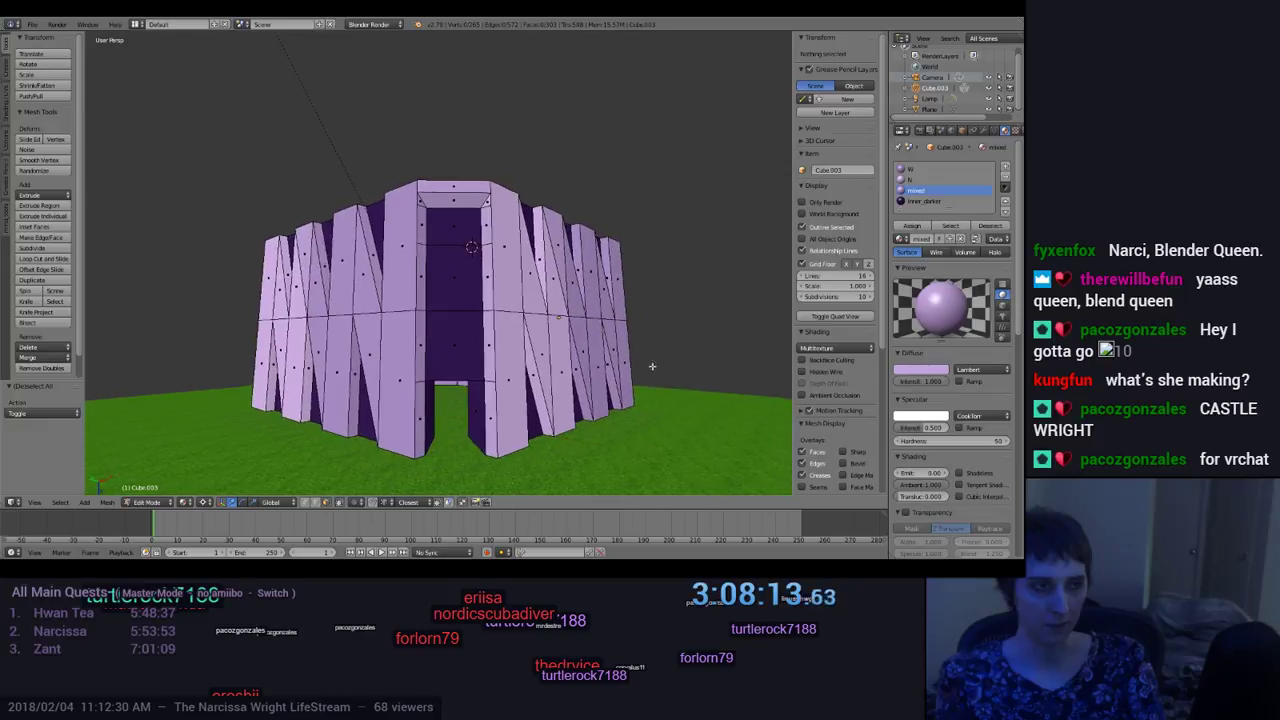
middle_click_drag(636, 438, 658, 394)
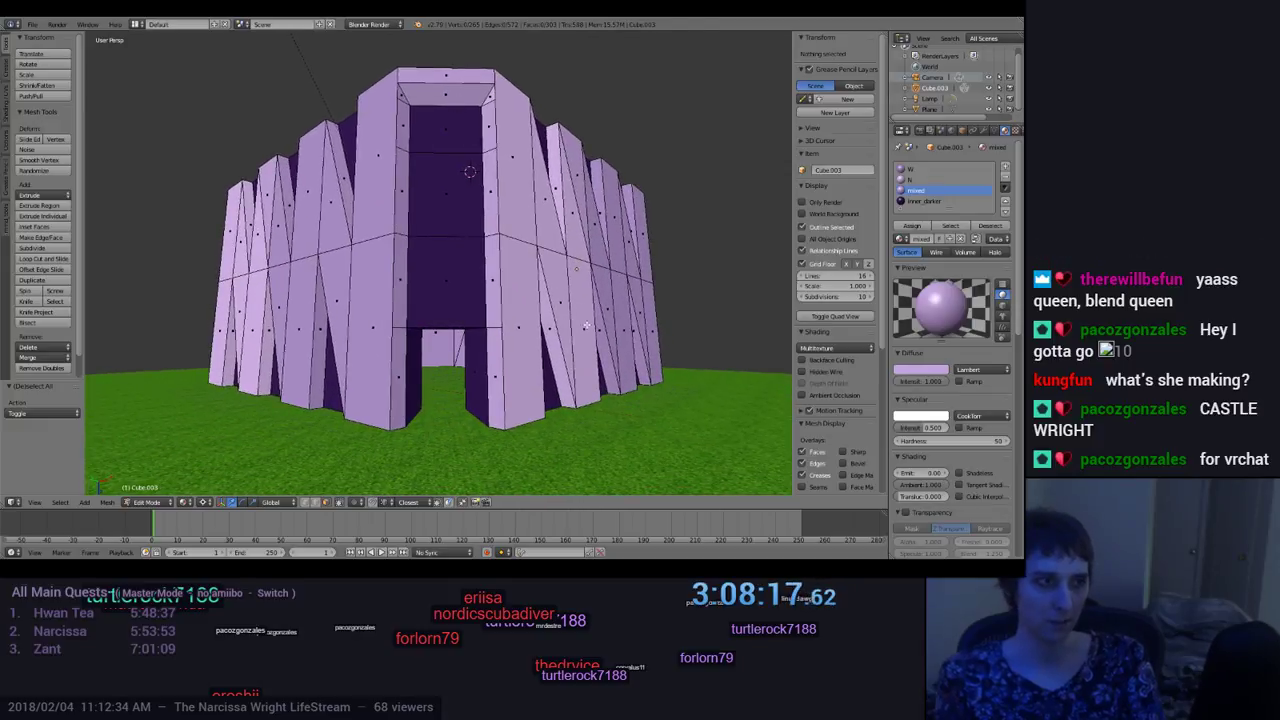
scroll(586, 325, "down", 2)
mouse_move(585, 328)
middle_mouse_down()
mouse_move(589, 357)
mouse_move(587, 323)
middle_mouse_up()
key("KP_0")
key("KP_0")
key("KP_0")
key("KP_0")
key("KP_0")
key("KP_0")
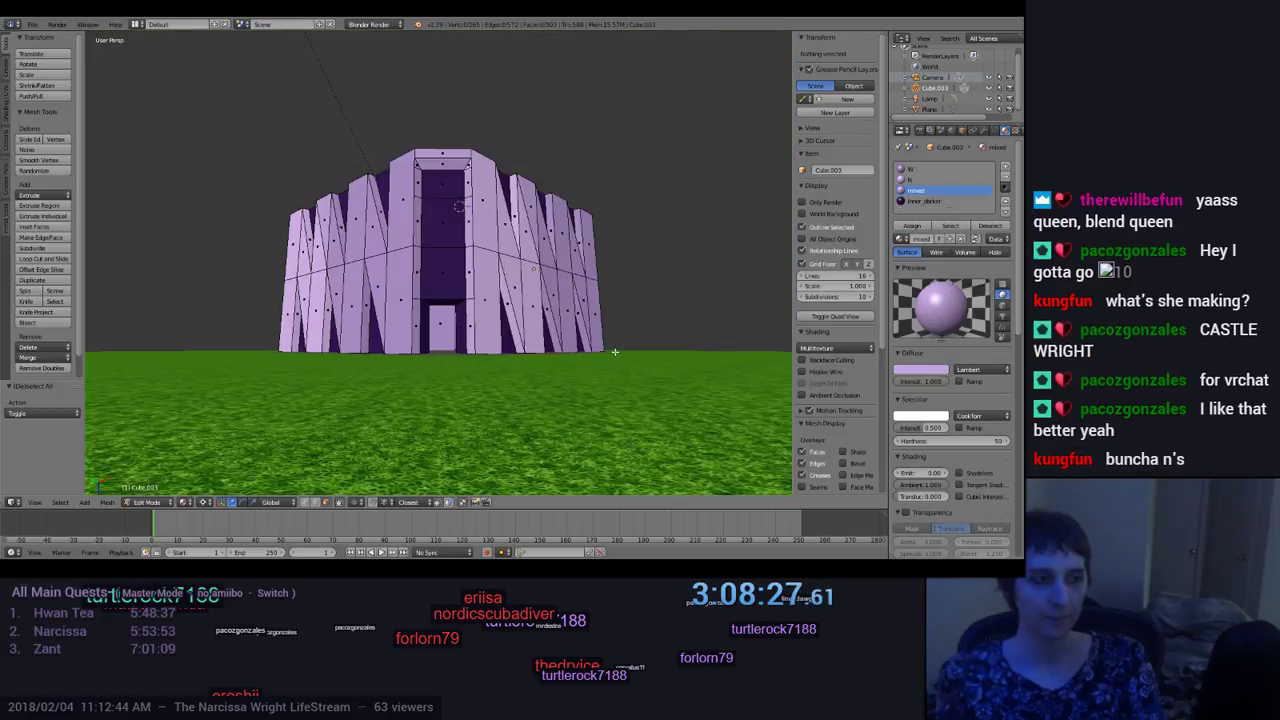
scroll(615, 352, "up", 5)
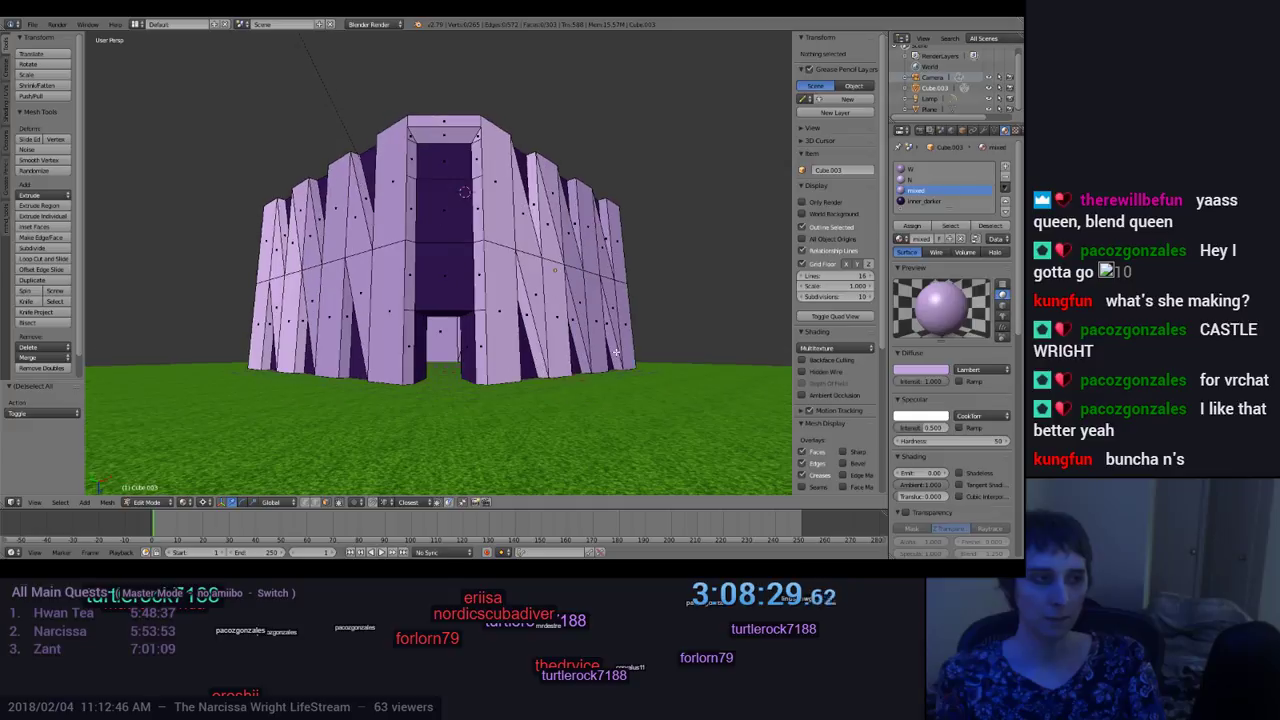
middle_click_drag(615, 342, 619, 337)
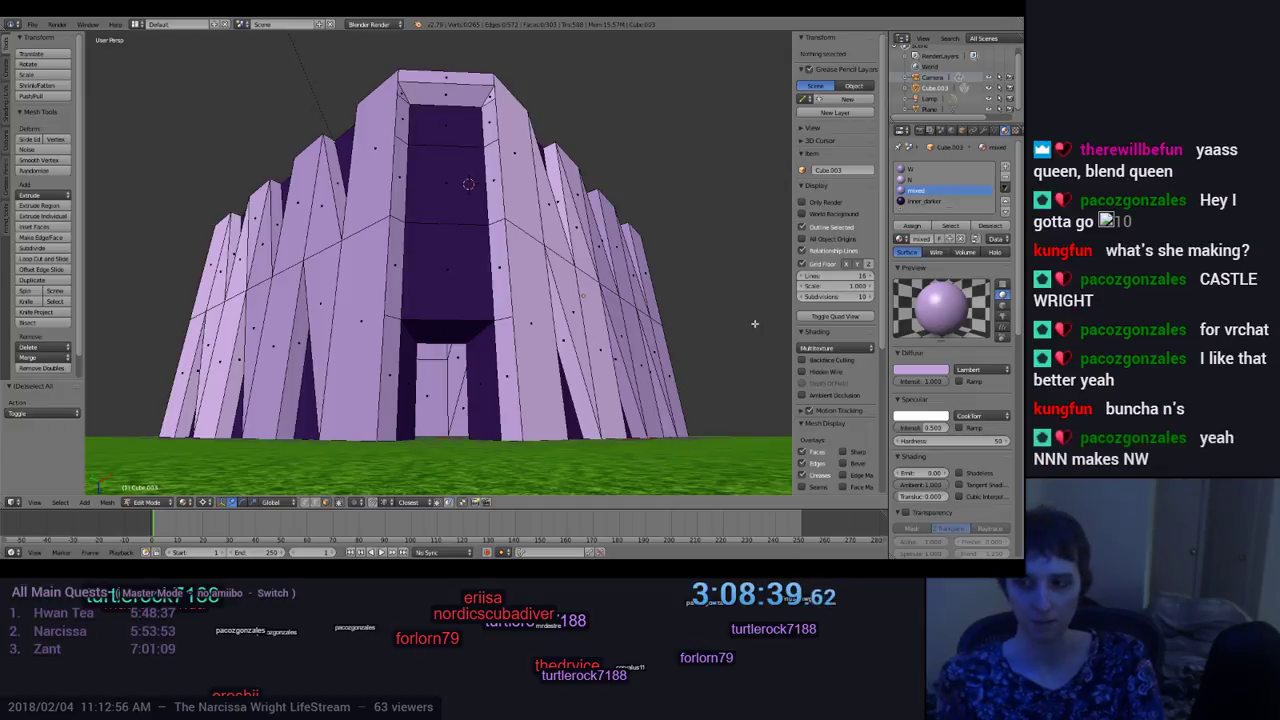
Step: Select the whole tower mesh, run Remove Doubles on it, and clear the selection
left_click(40, 111)
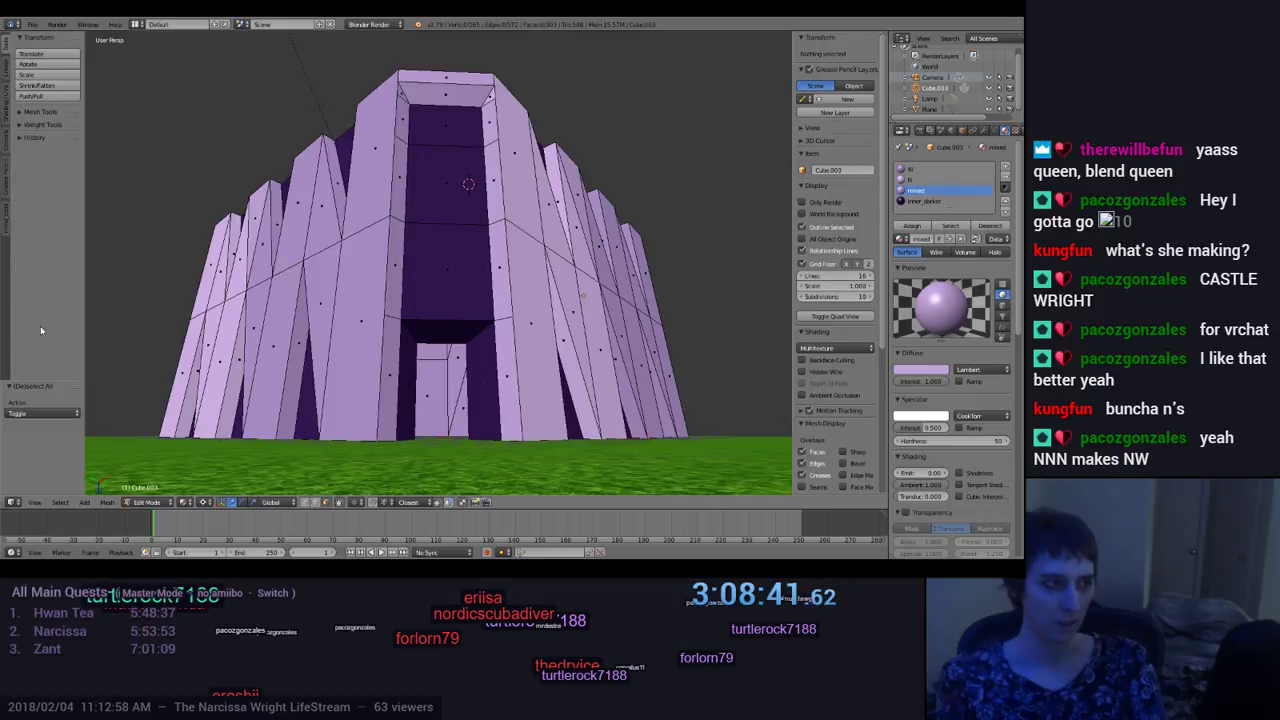
key("a")
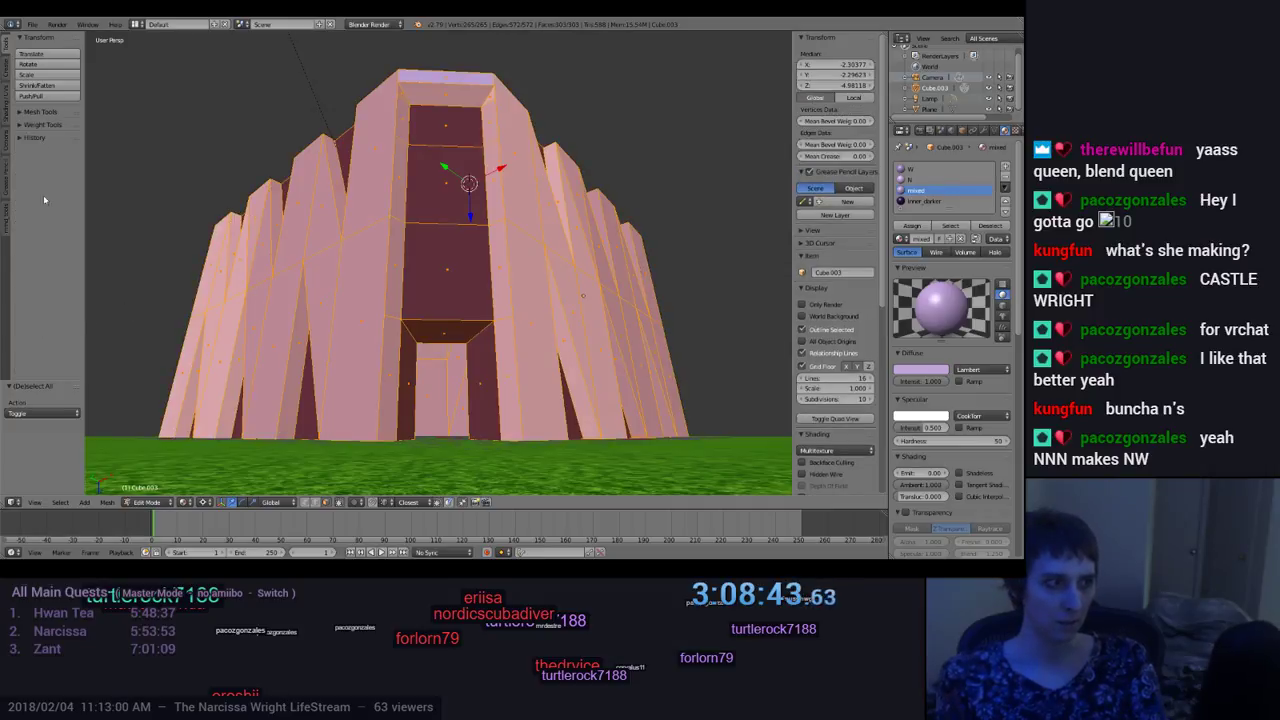
left_click(6, 70)
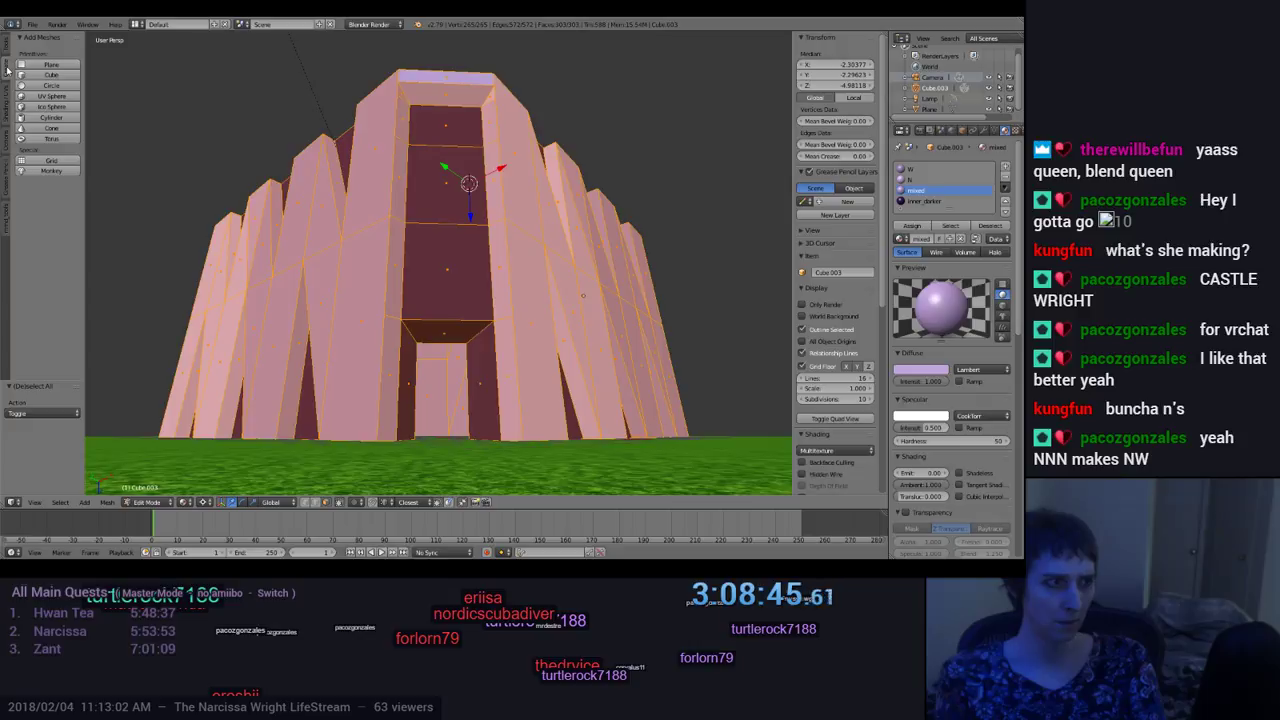
left_click(7, 90)
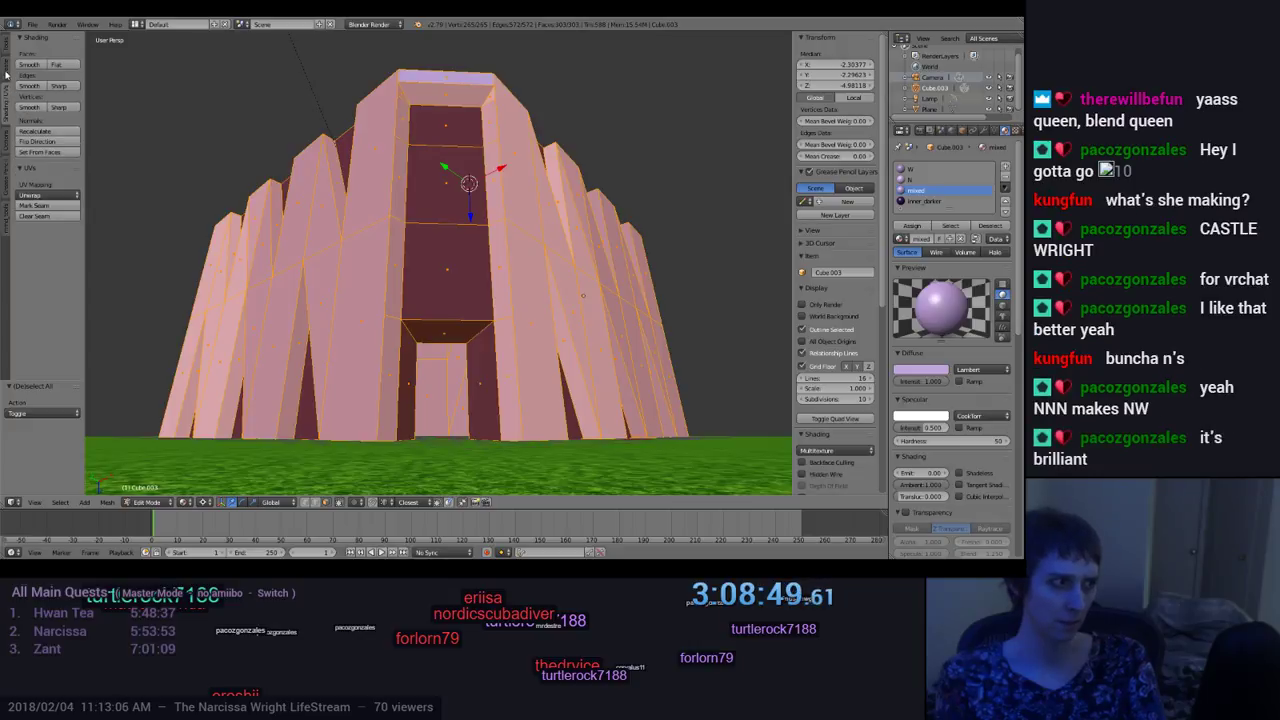
left_click(6, 70)
left_click(5, 50)
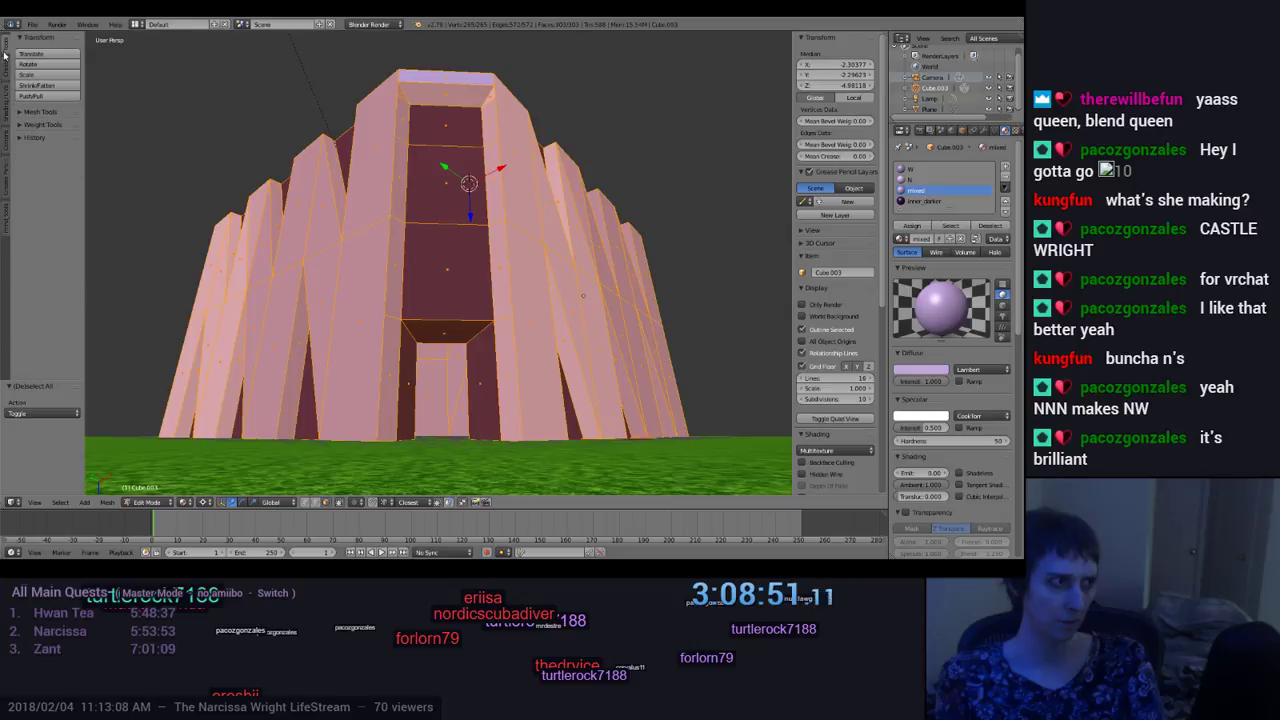
left_click(36, 112)
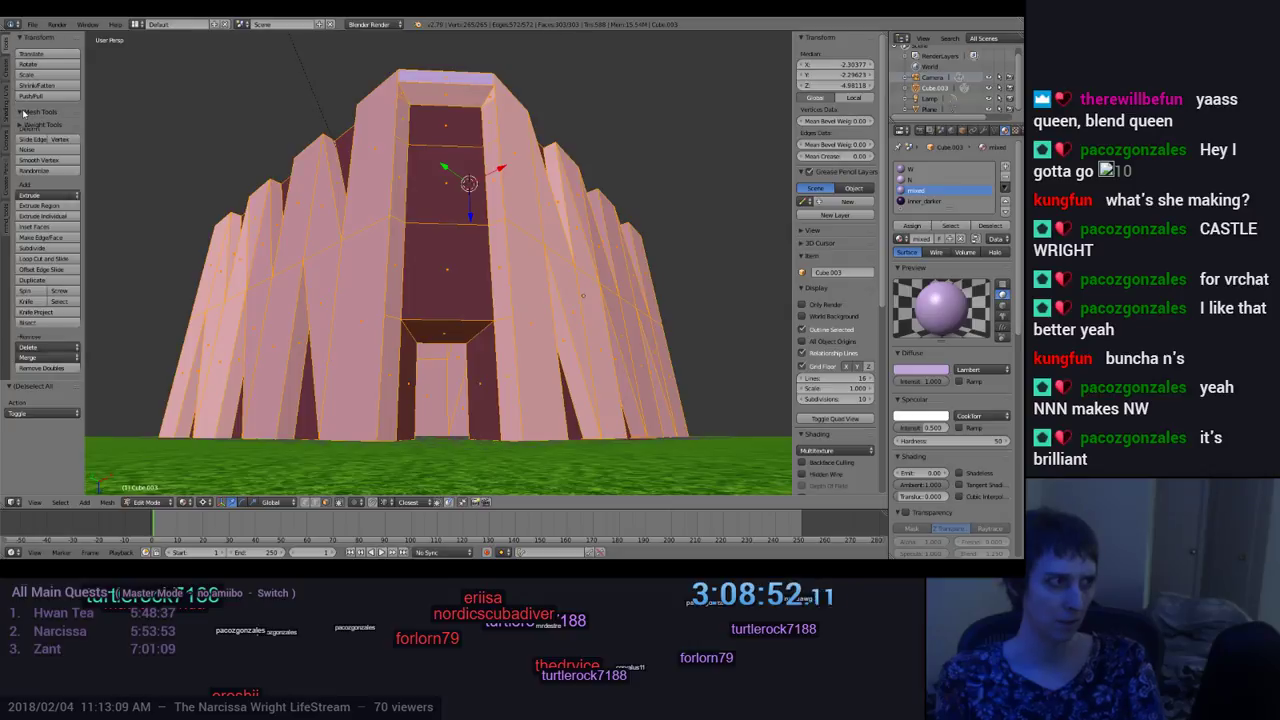
left_click(40, 368)
key("a")
Step: Inspect the tower's shaded surfaces in Object Mode from an angled front view, and return to Edit Mode
mouse_move(474, 277)
middle_mouse_down()
mouse_move(540, 294)
mouse_move(426, 317)
mouse_move(535, 345)
mouse_move(577, 394)
mouse_move(677, 345)
mouse_move(440, 303)
mouse_move(409, 380)
mouse_move(421, 319)
mouse_move(466, 278)
middle_mouse_up()
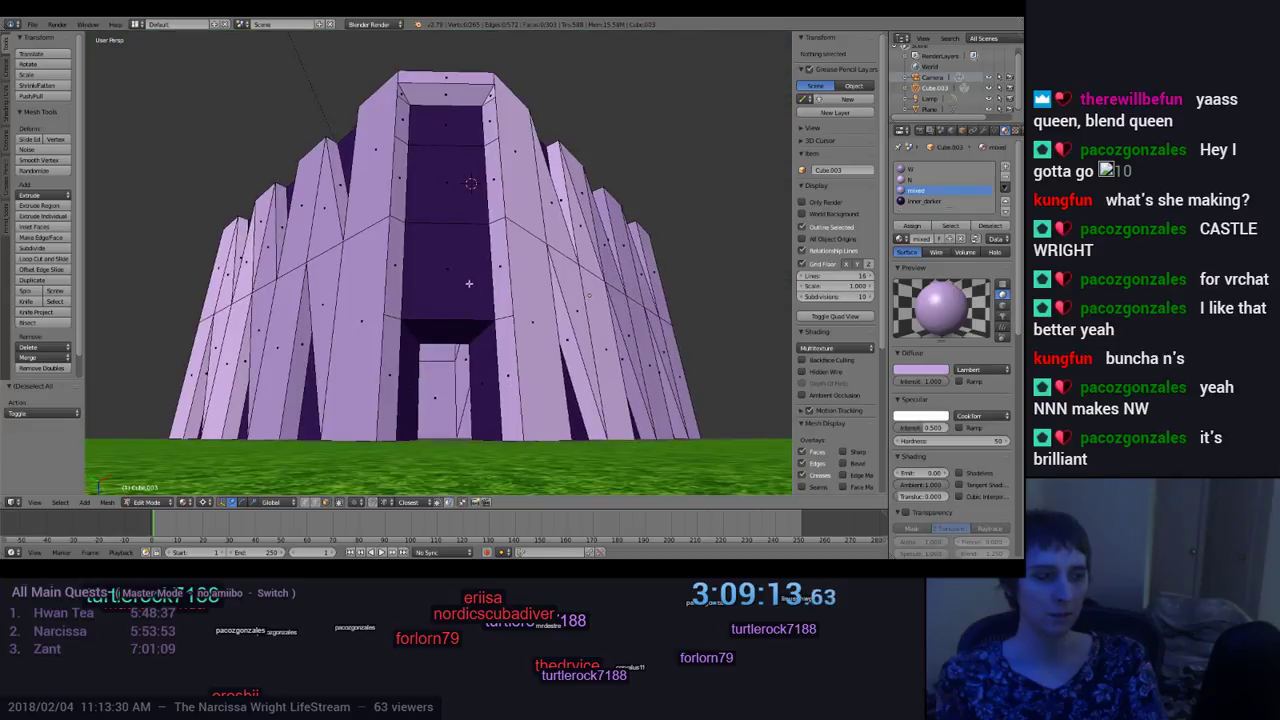
middle_click_drag(543, 340, 519, 354)
scroll(519, 354, "up", 4)
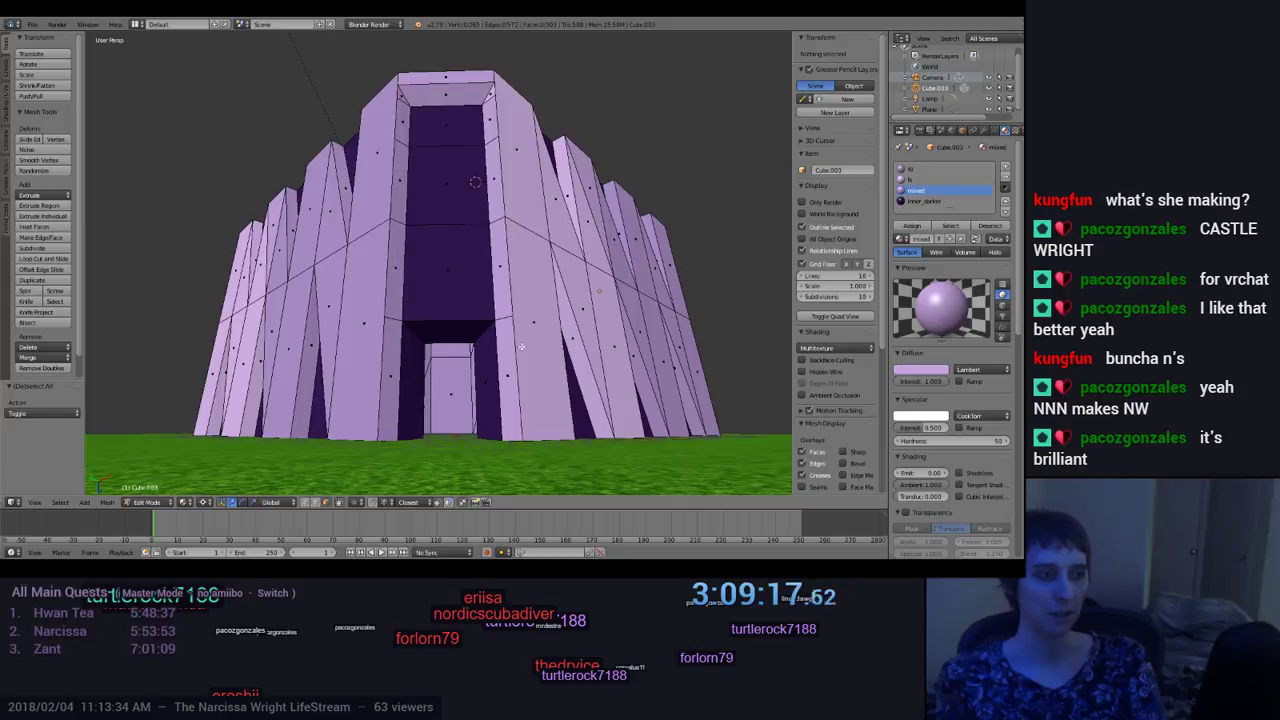
left_click(158, 503)
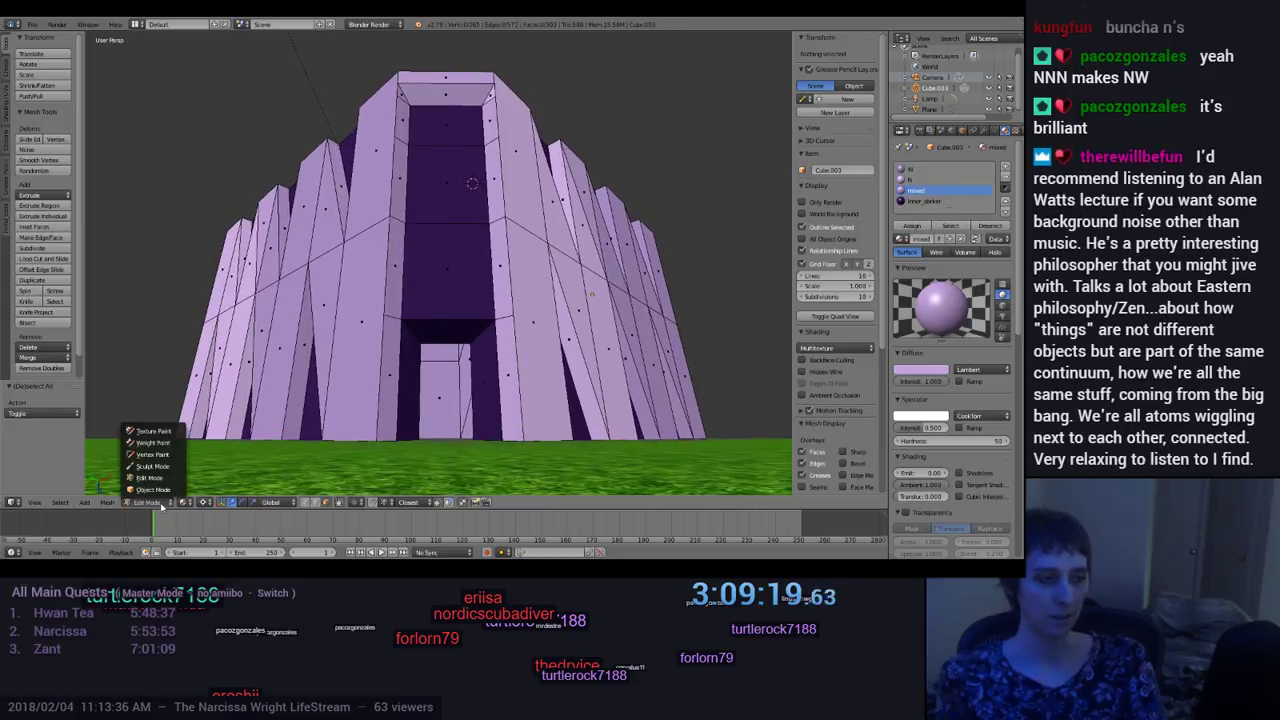
left_click(160, 491)
middle_click_drag(300, 403, 327, 399)
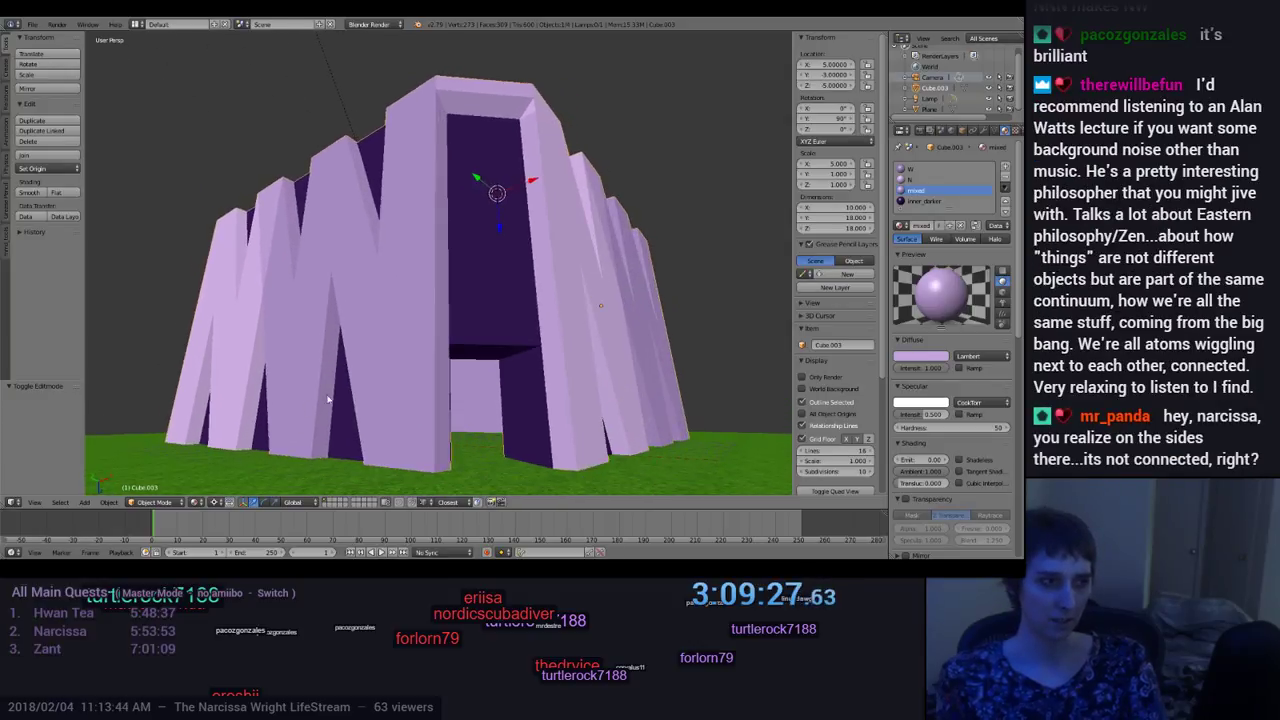
left_click(160, 502)
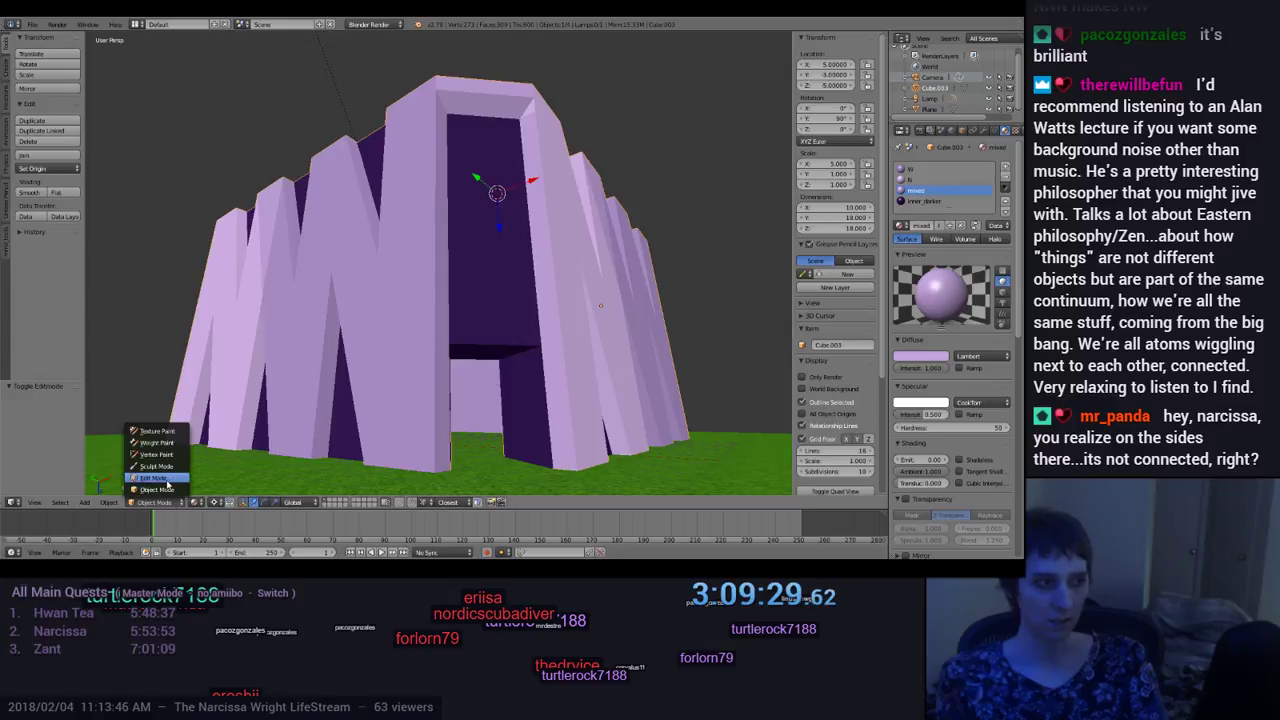
left_click(155, 478)
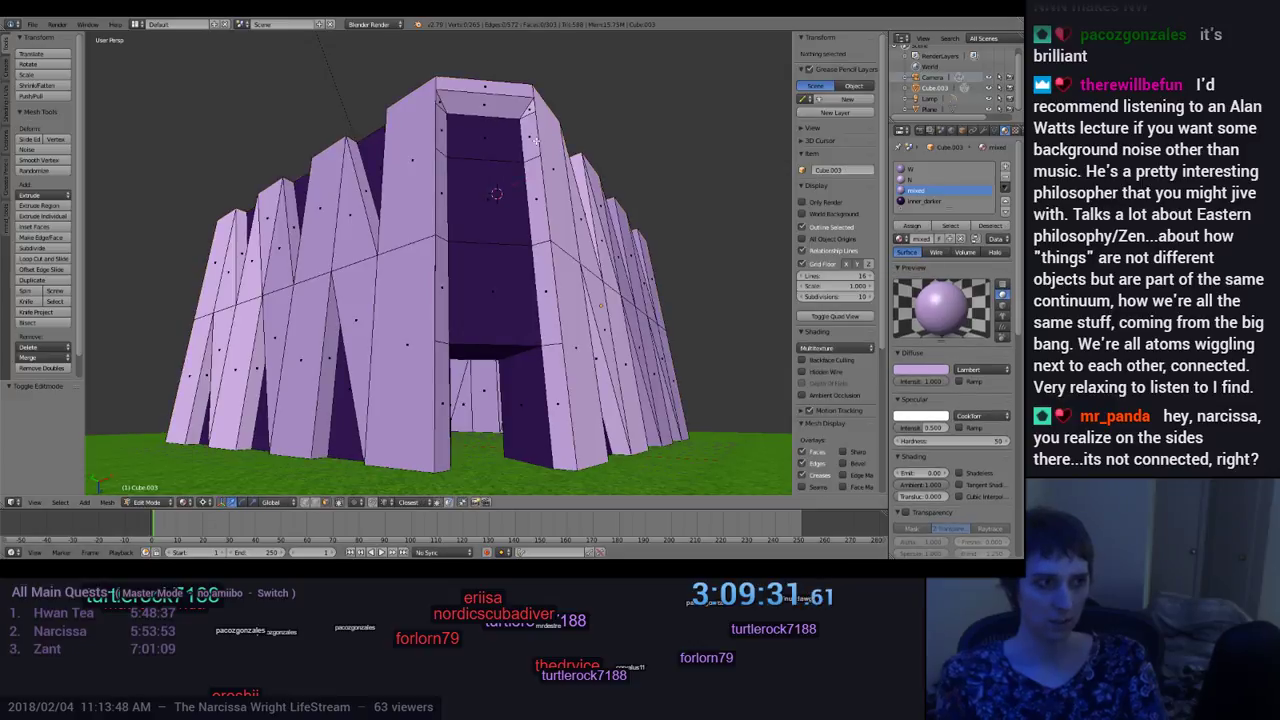
Step: Assign the N material to the column of inner side faces along the doorway's right edge
right_click(533, 135)
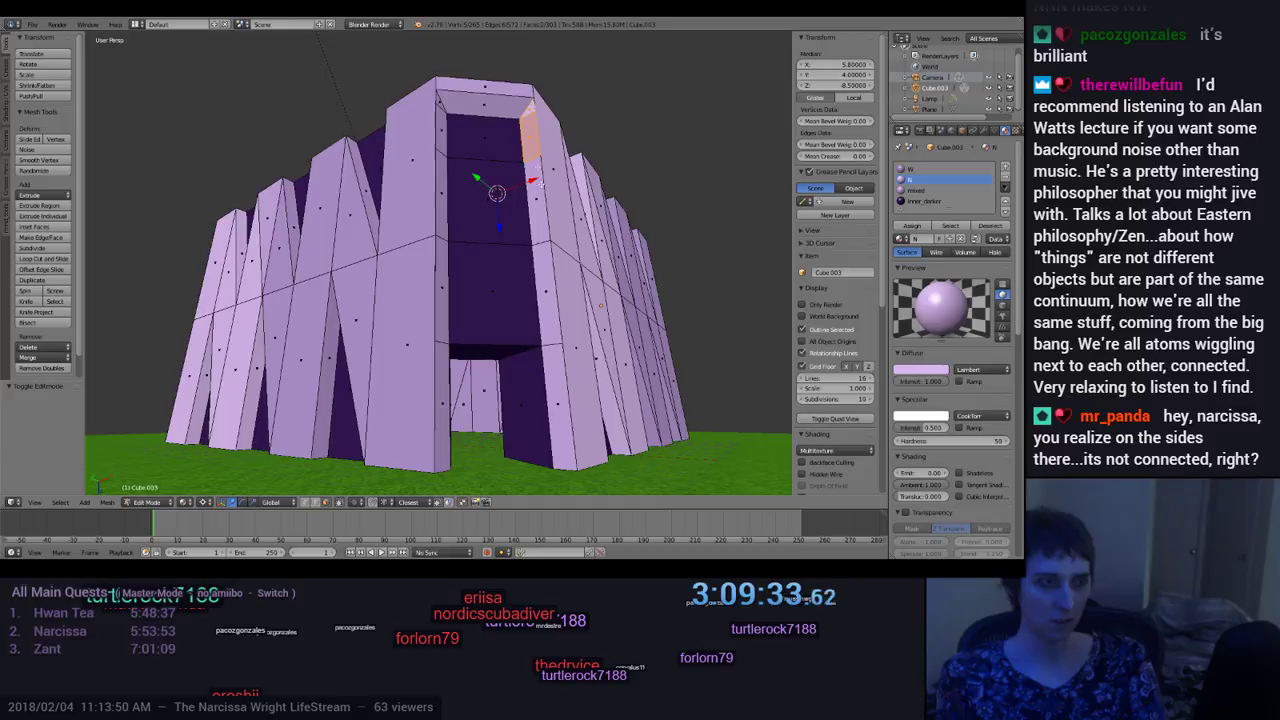
right_click(554, 372, "shift")
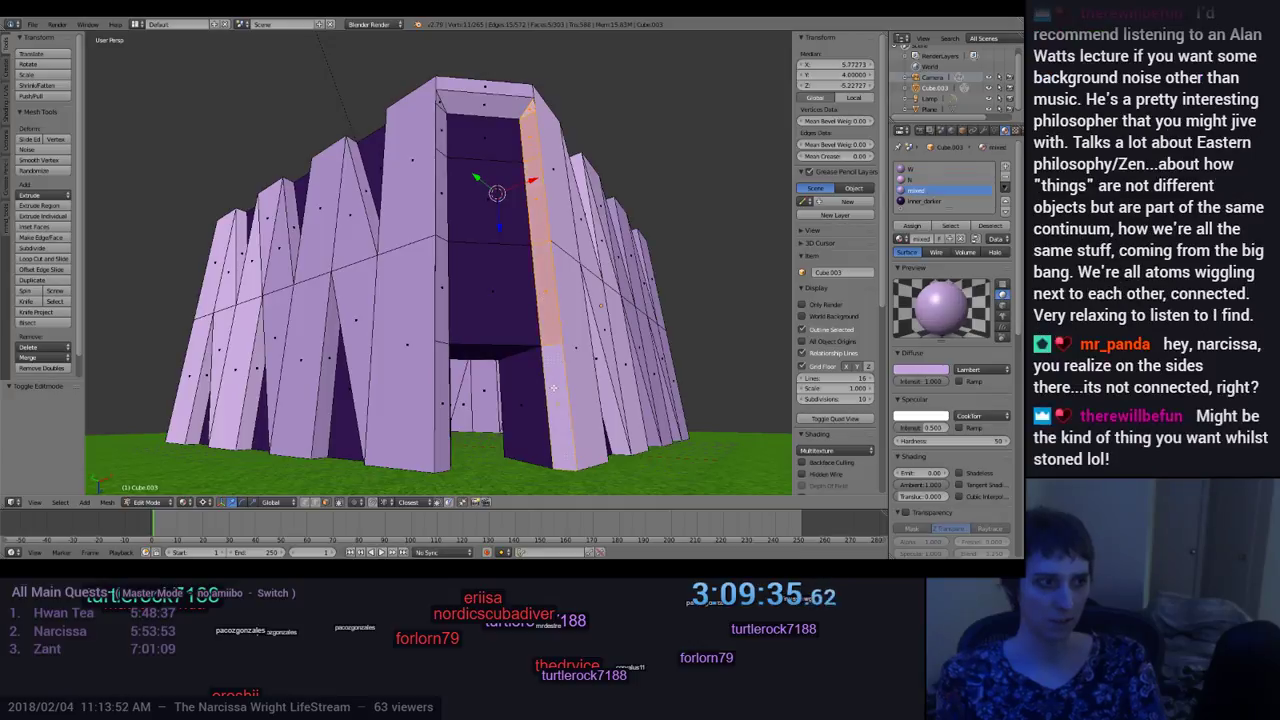
left_click(911, 226)
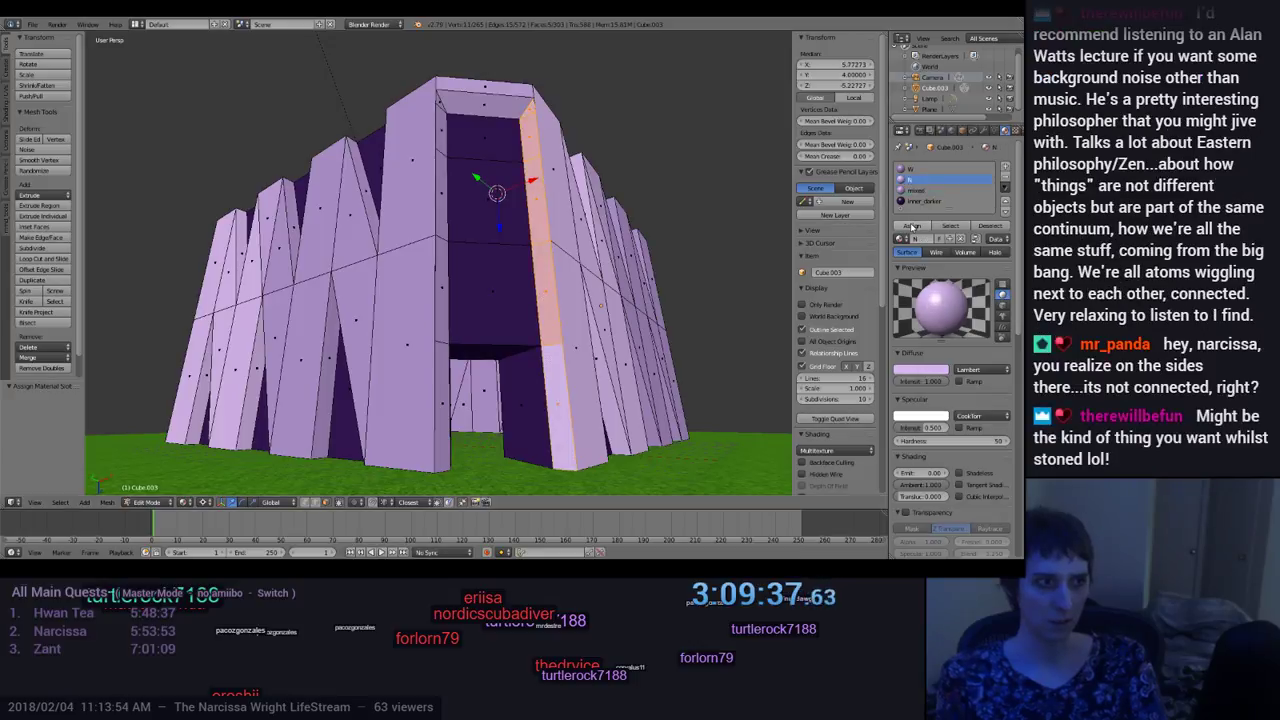
key("a")
mouse_move(690, 290)
middle_mouse_down()
mouse_move(720, 282)
mouse_move(671, 302)
mouse_move(748, 281)
mouse_move(710, 288)
middle_mouse_up()
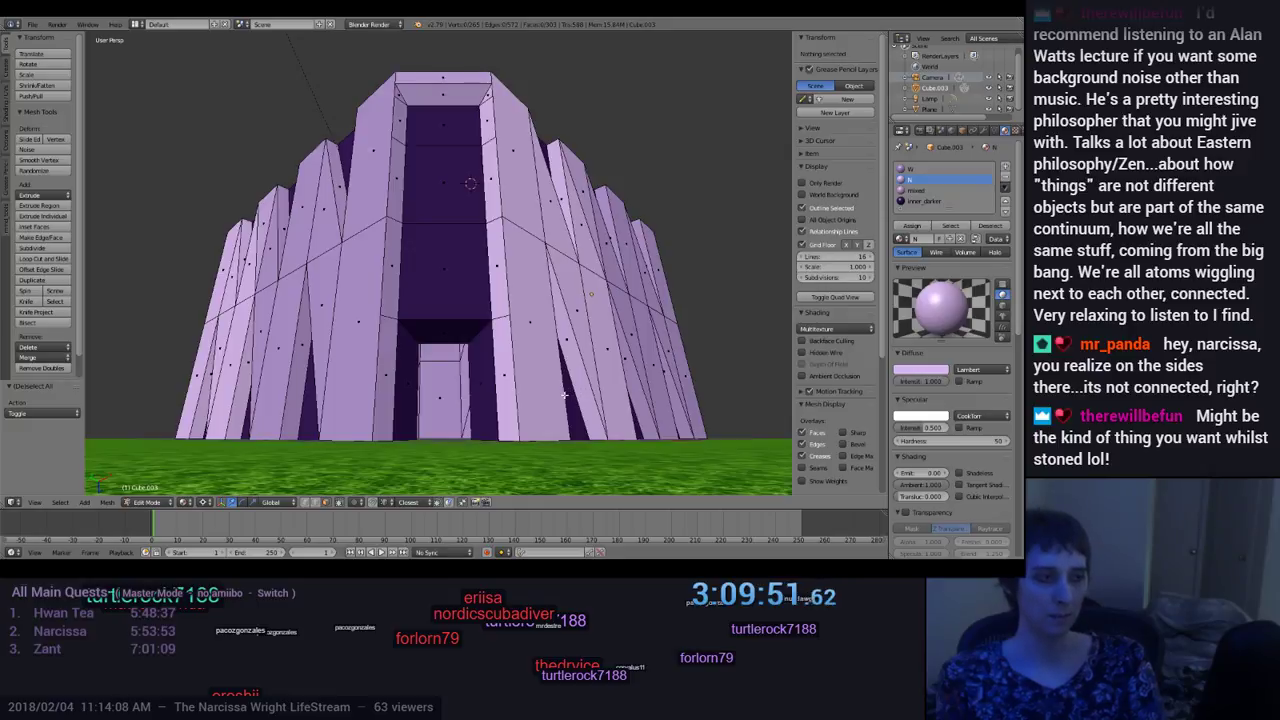
scroll(564, 395, "up", 2)
scroll(564, 395, "down", 2)
middle_click_drag(527, 403, 619, 343)
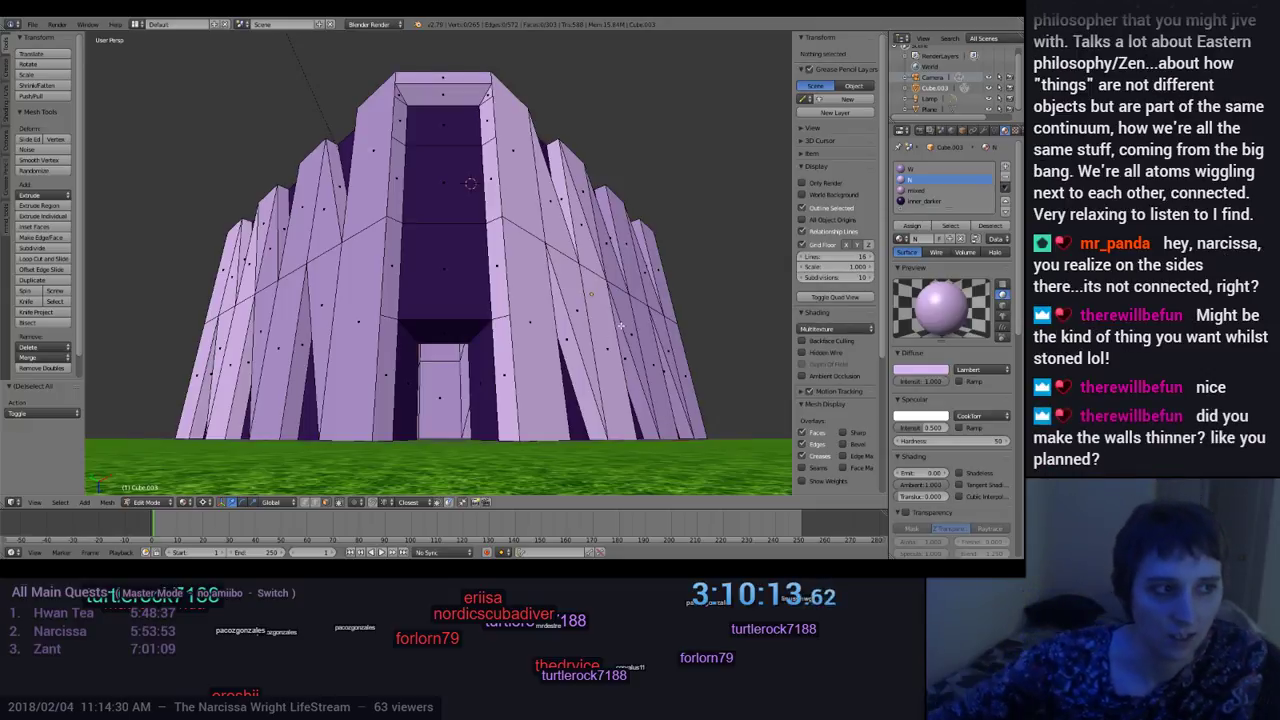
middle_click_drag(620, 325, 652, 305)
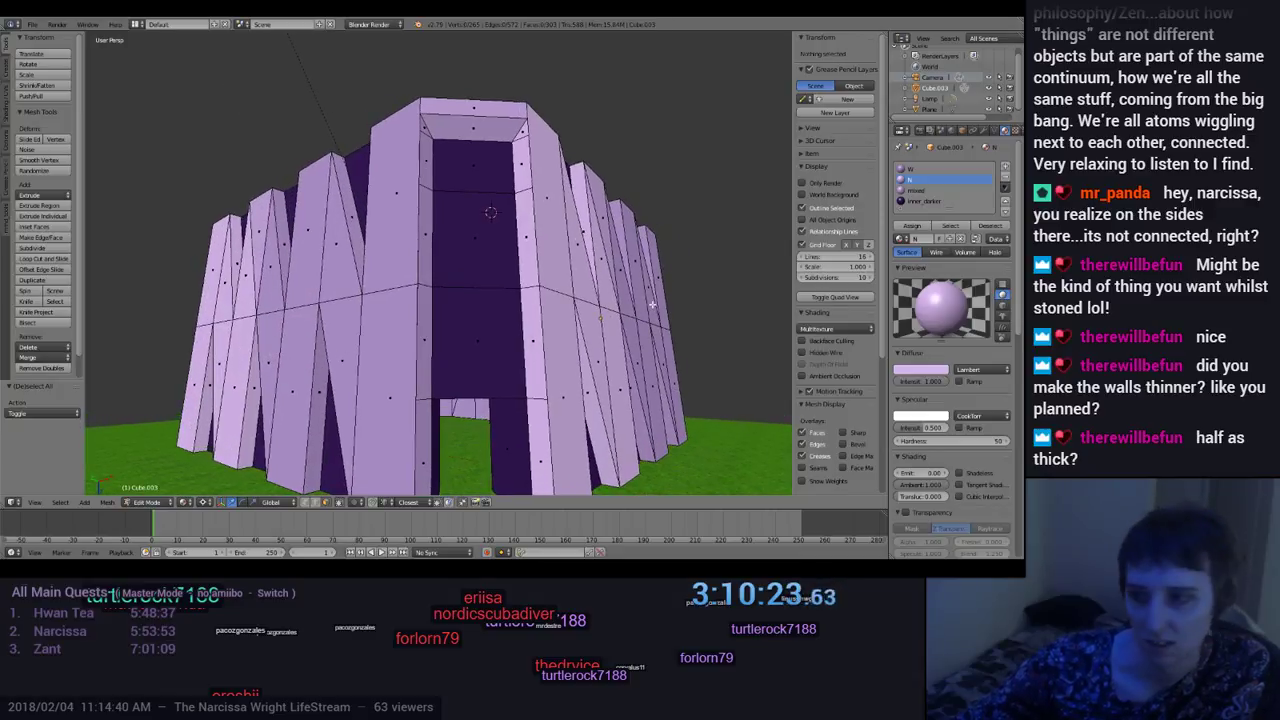
middle_click_drag(652, 305, 646, 299)
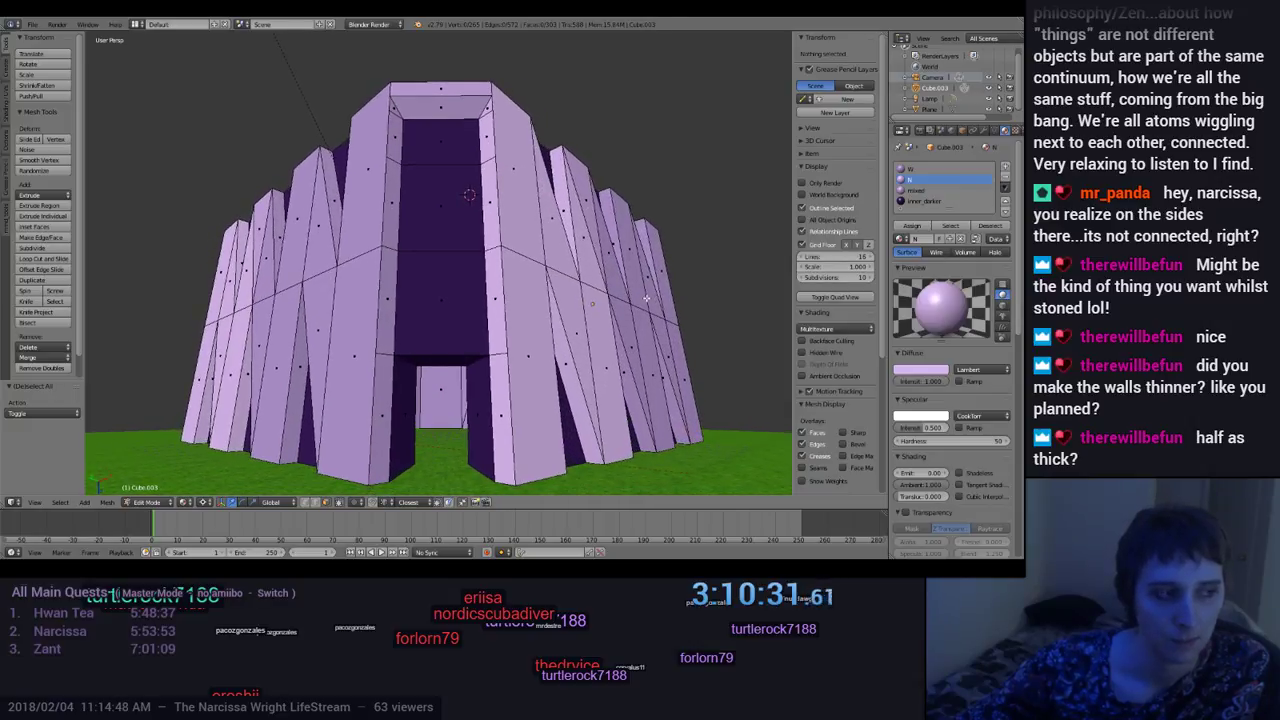
Step: Examine the tower's front face and doorway from ground level and slightly raised viewpoints, near and far
middle_click_drag(647, 298, 649, 334)
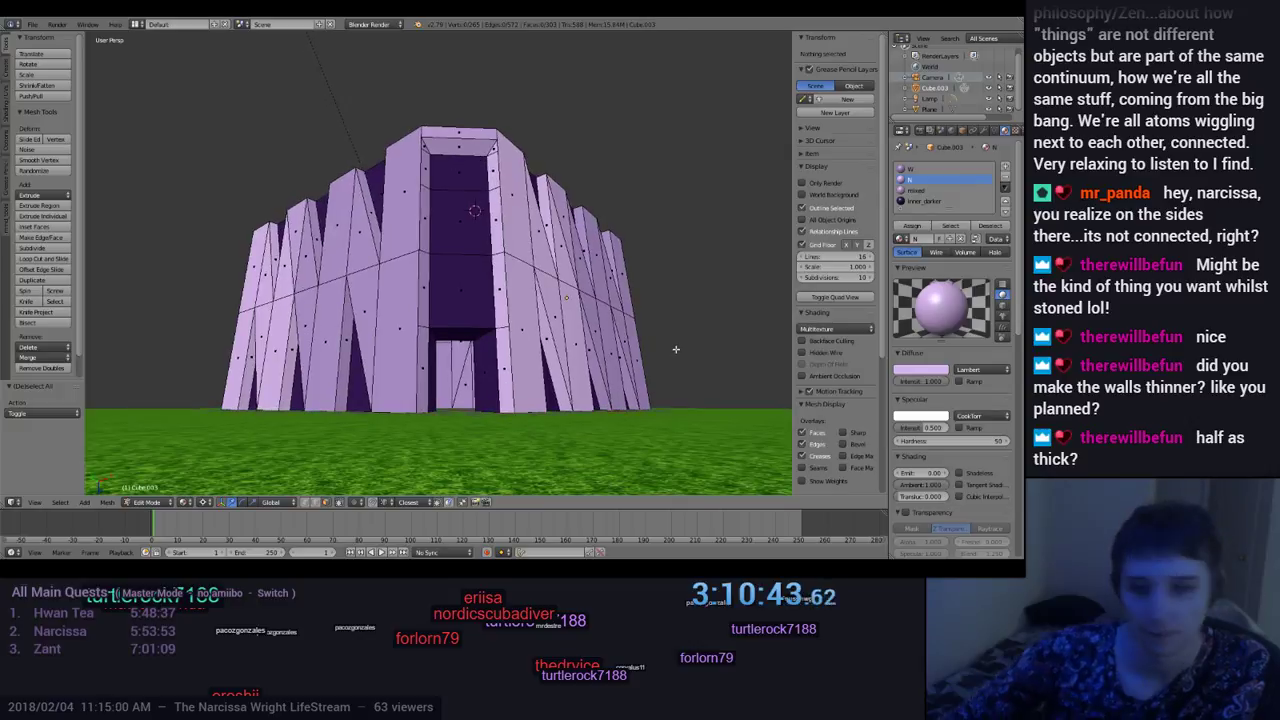
scroll(680, 346, "up", 2)
scroll(690, 345, "down", 2)
mouse_move(693, 345)
middle_mouse_down()
mouse_move(697, 388)
mouse_move(692, 346)
middle_mouse_up()
scroll(681, 352, "up", 3)
scroll(694, 345, "down", 3)
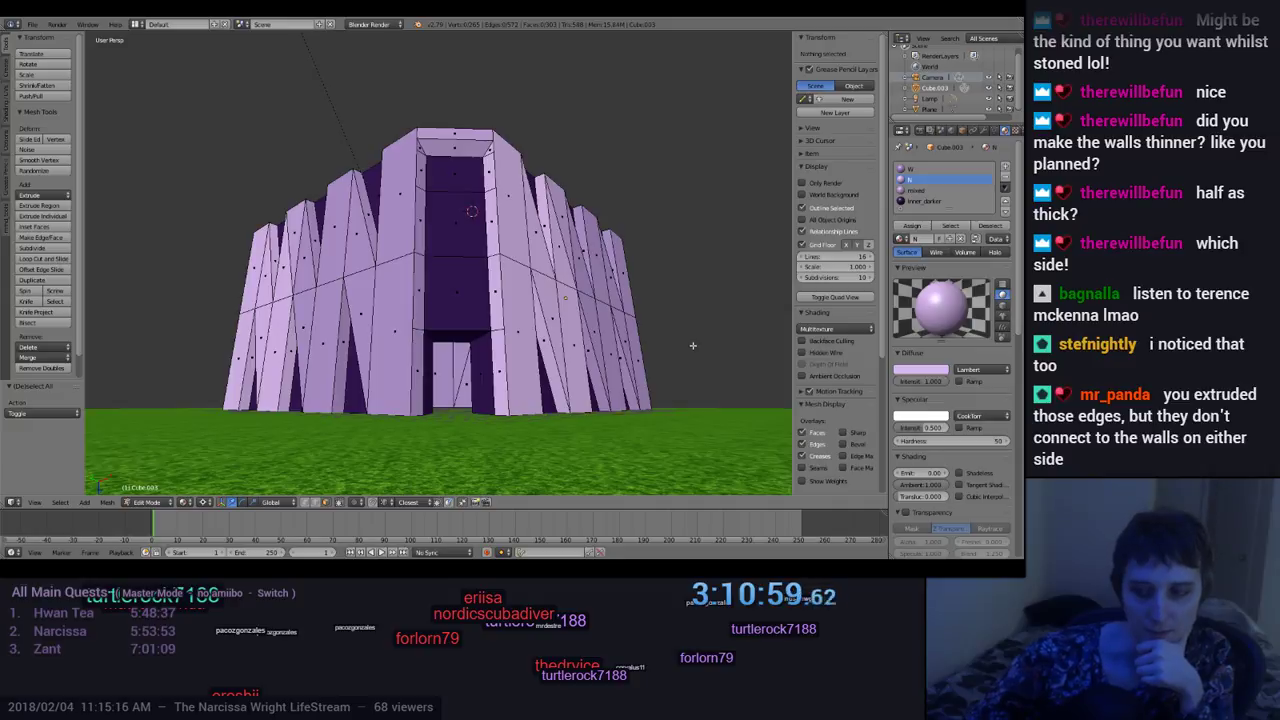
middle_click_drag(692, 345, 692, 347)
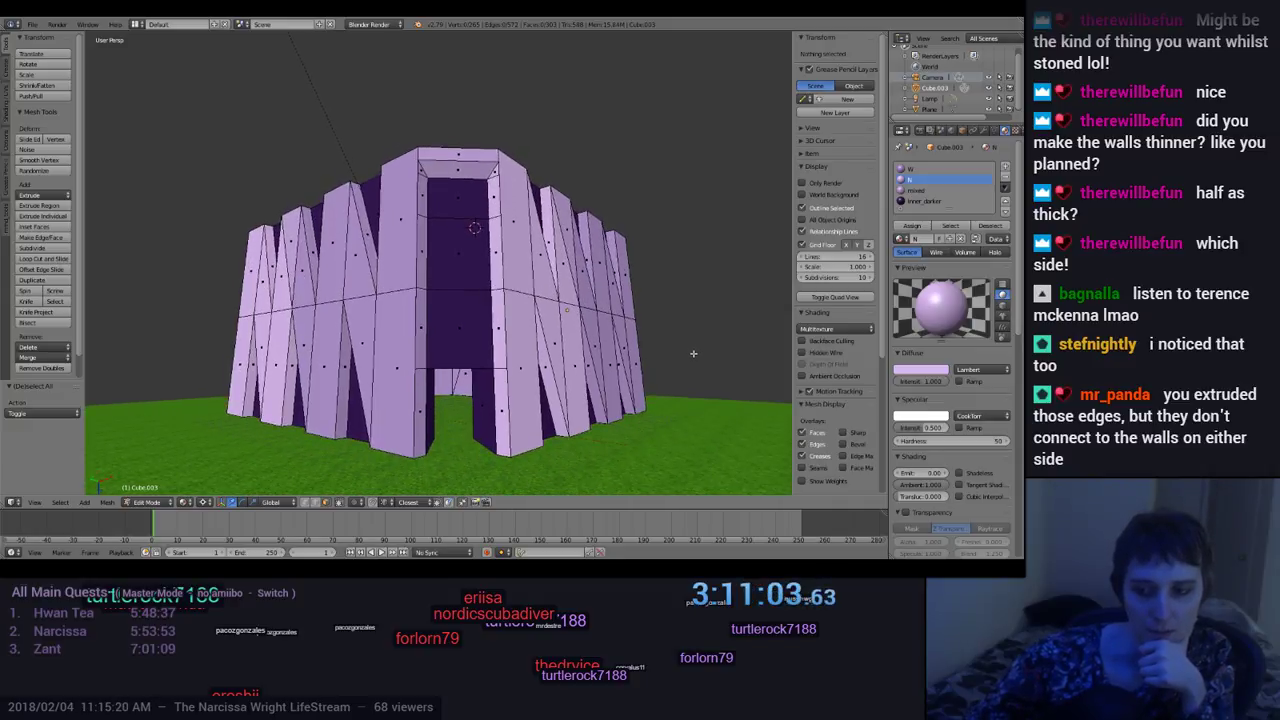
mouse_move(693, 353)
middle_mouse_down()
mouse_move(704, 350)
mouse_move(688, 370)
mouse_move(703, 362)
mouse_move(692, 348)
middle_mouse_up()
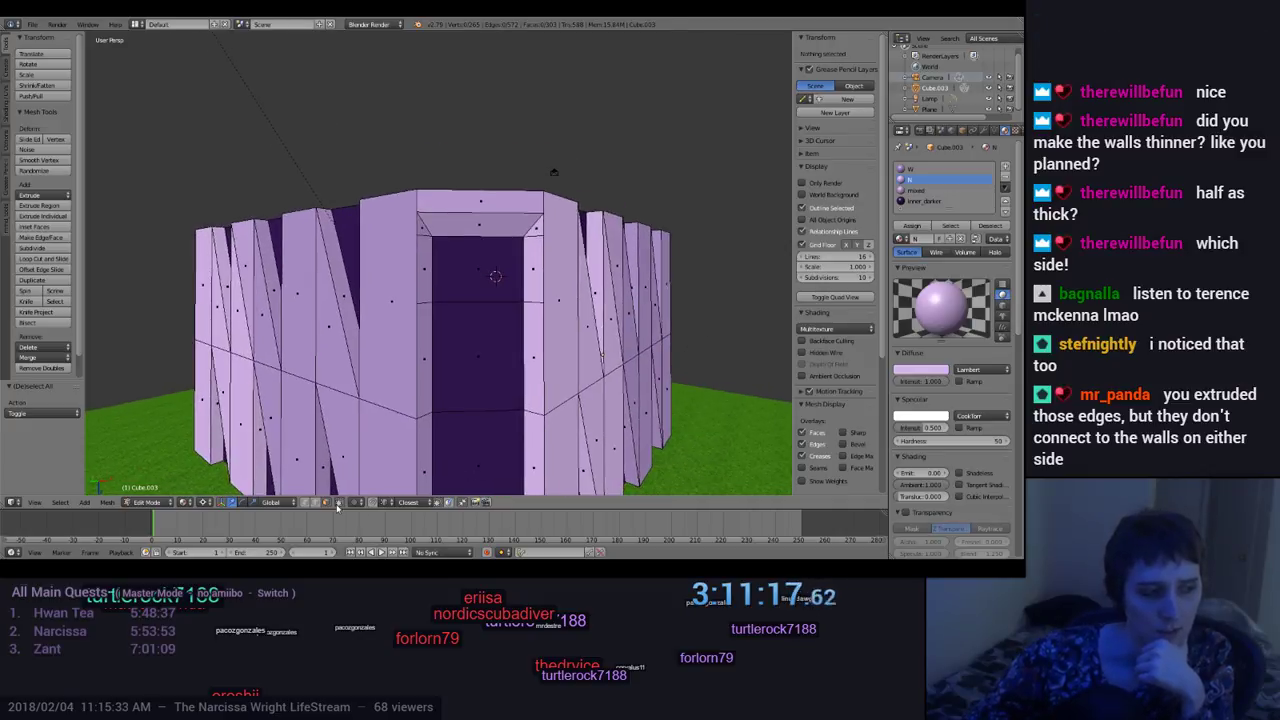
Step: Check individual vertices along both sides of the doorway recess for connection to the adjoining walls, using vertex selection
right_click(541, 302)
middle_click_drag(563, 375, 600, 395)
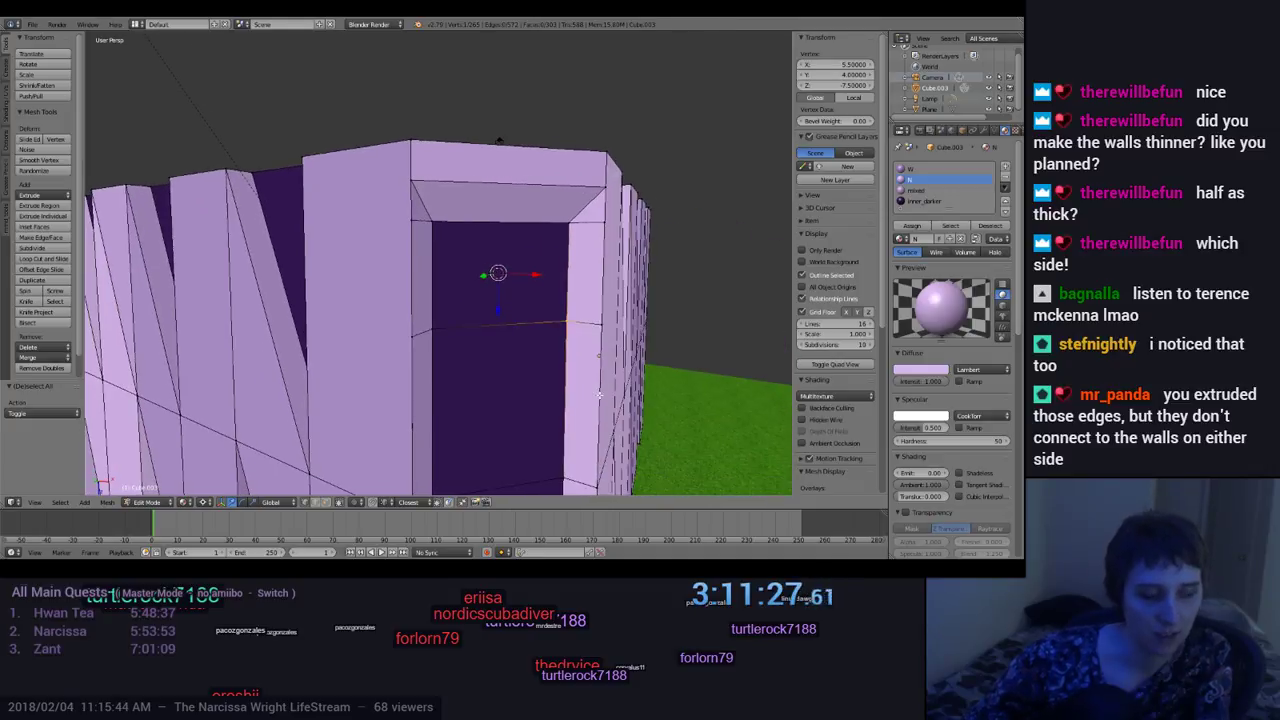
middle_click_drag(604, 439, 577, 345)
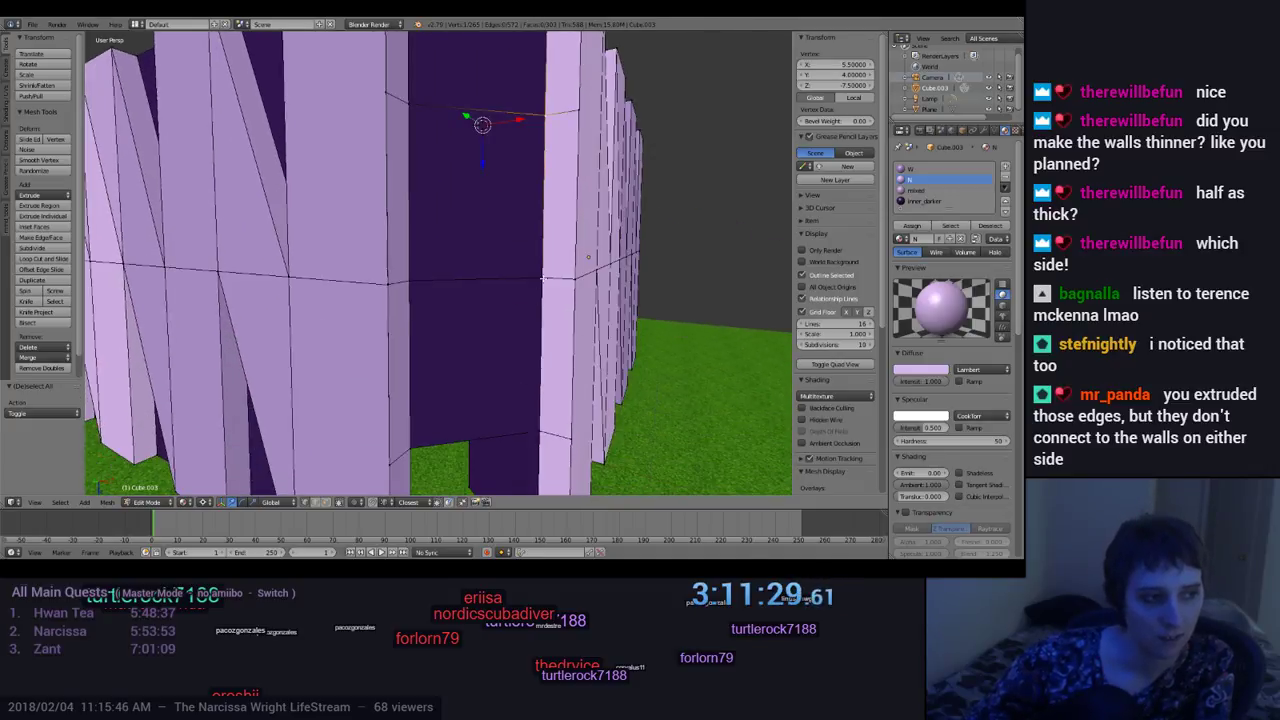
middle_click_drag(606, 395, 504, 362)
mouse_move(450, 309)
middle_mouse_down()
mouse_move(445, 320)
mouse_move(440, 303)
mouse_move(456, 317)
middle_mouse_up()
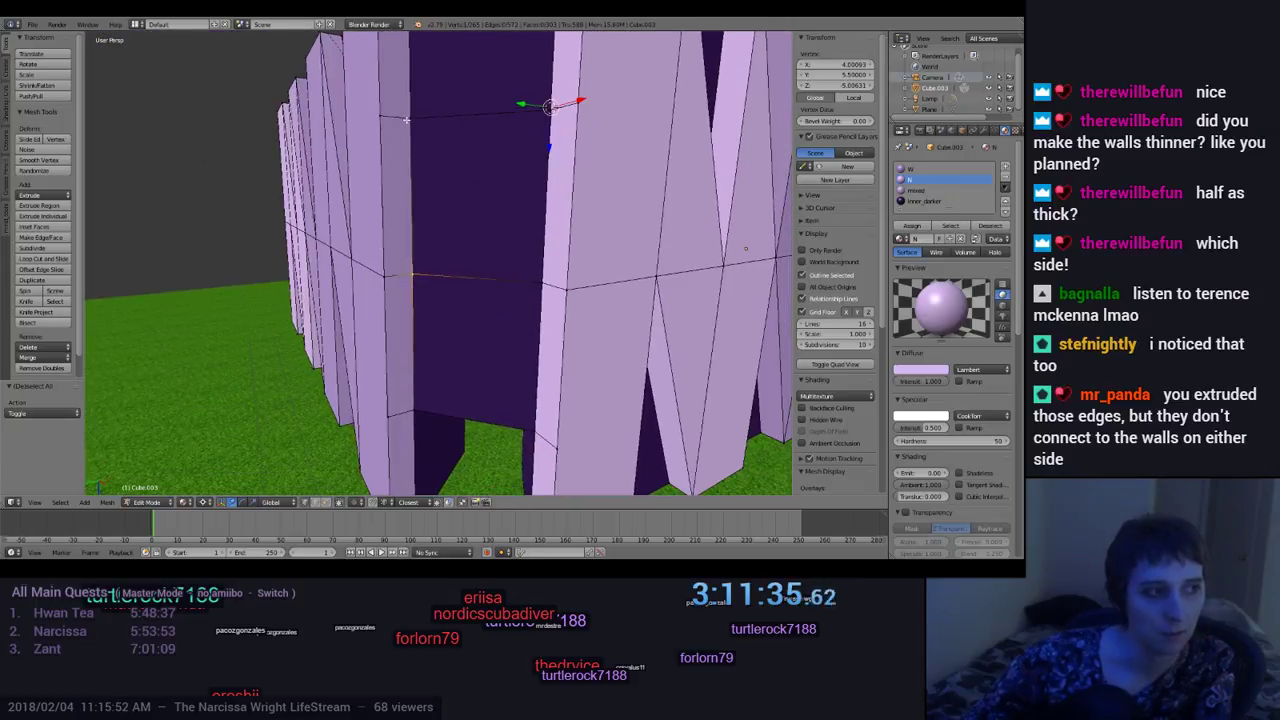
mouse_move(527, 212)
middle_mouse_down()
mouse_move(532, 143)
mouse_move(536, 225)
middle_mouse_up()
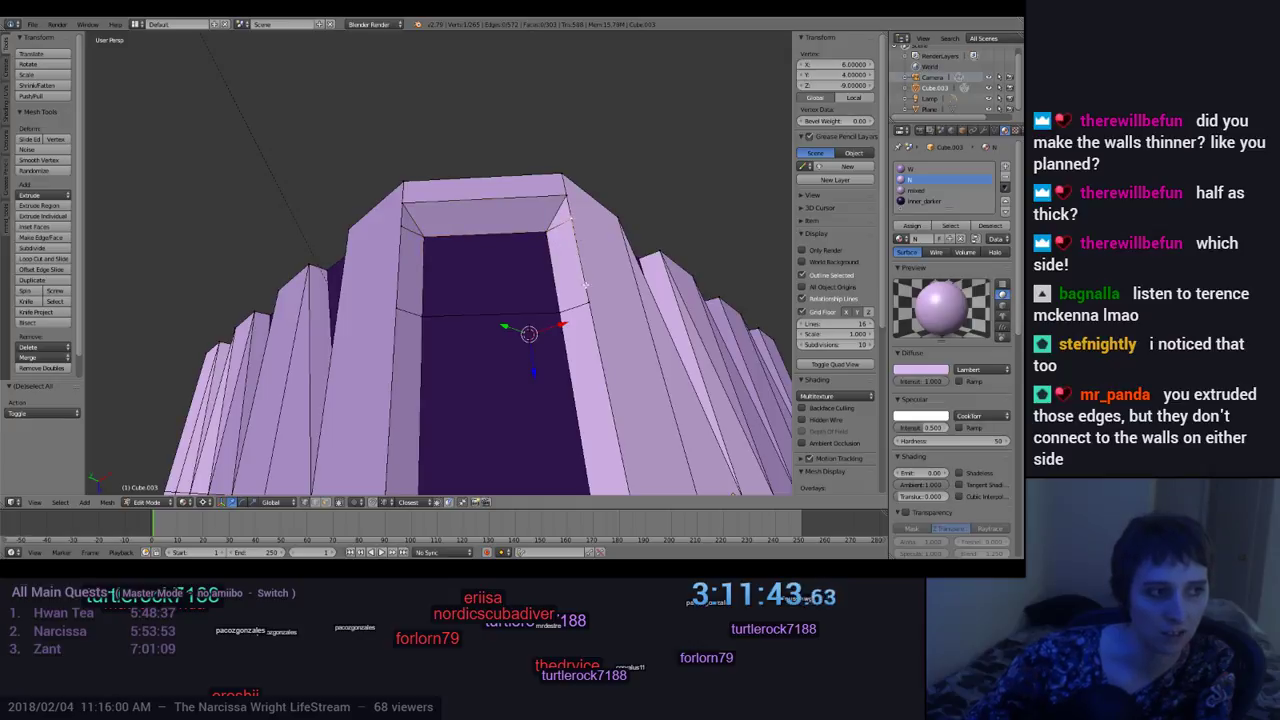
middle_click_drag(561, 243, 581, 290)
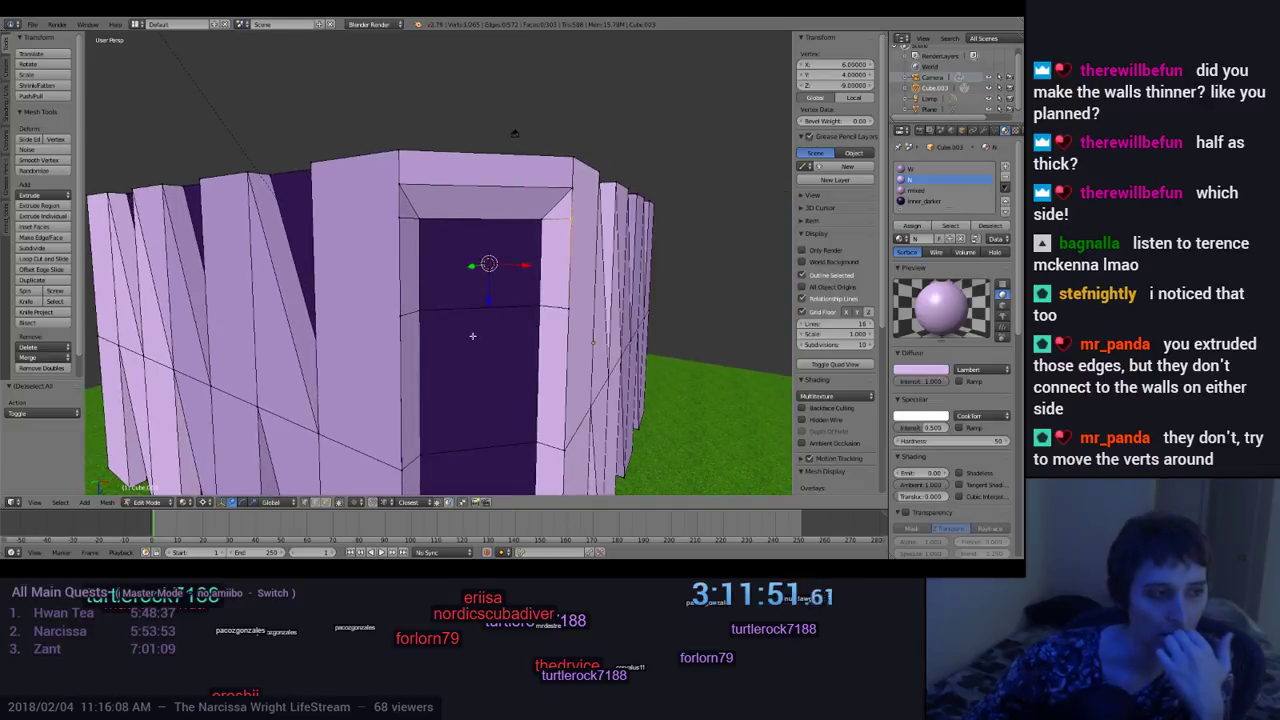
Step: Move the recess's upper right corner vertex along X to about 6.181 and clear the selection
left_click_drag(525, 267, 517, 332)
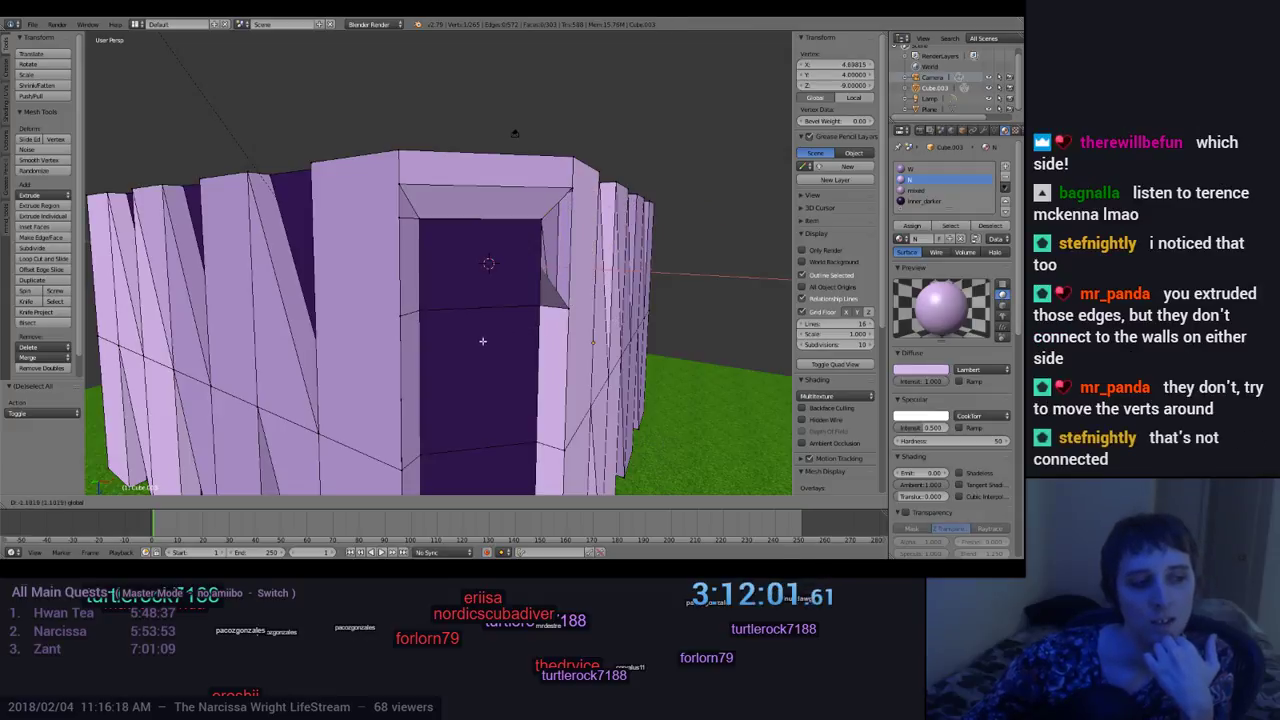
left_click_drag(576, 333, 530, 343)
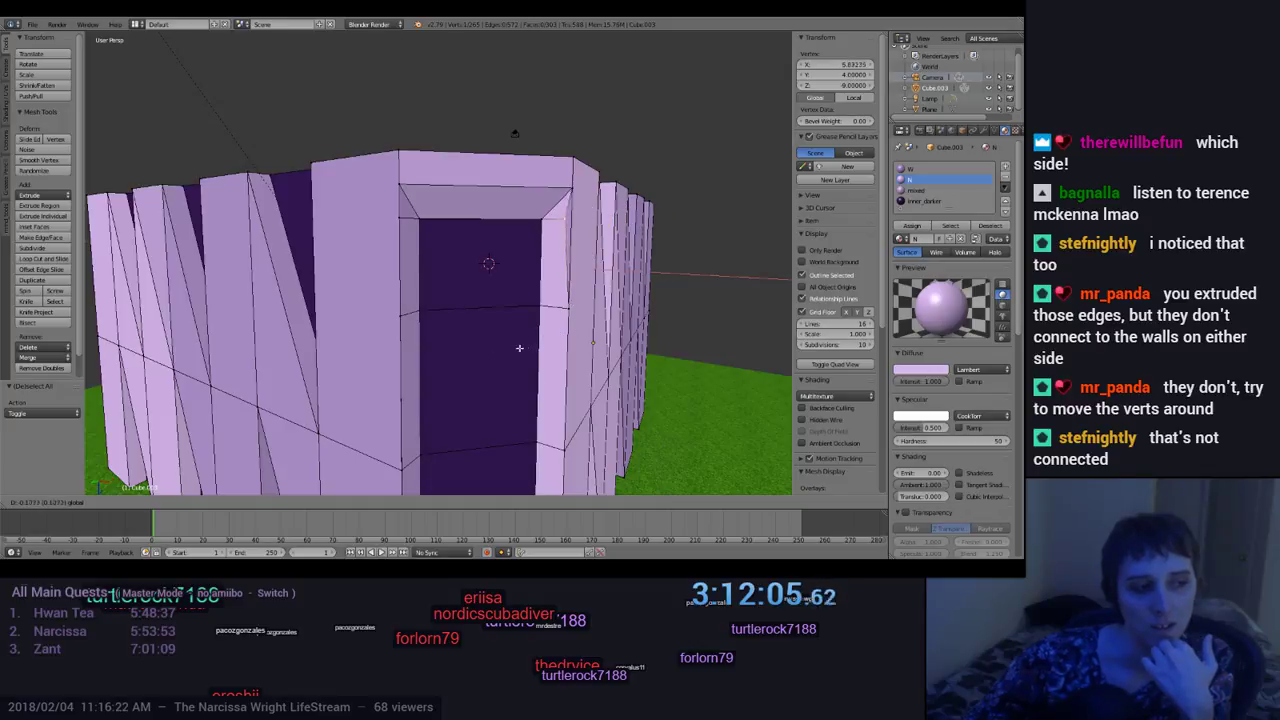
left_click(519, 348)
middle_click_drag(519, 348, 622, 366)
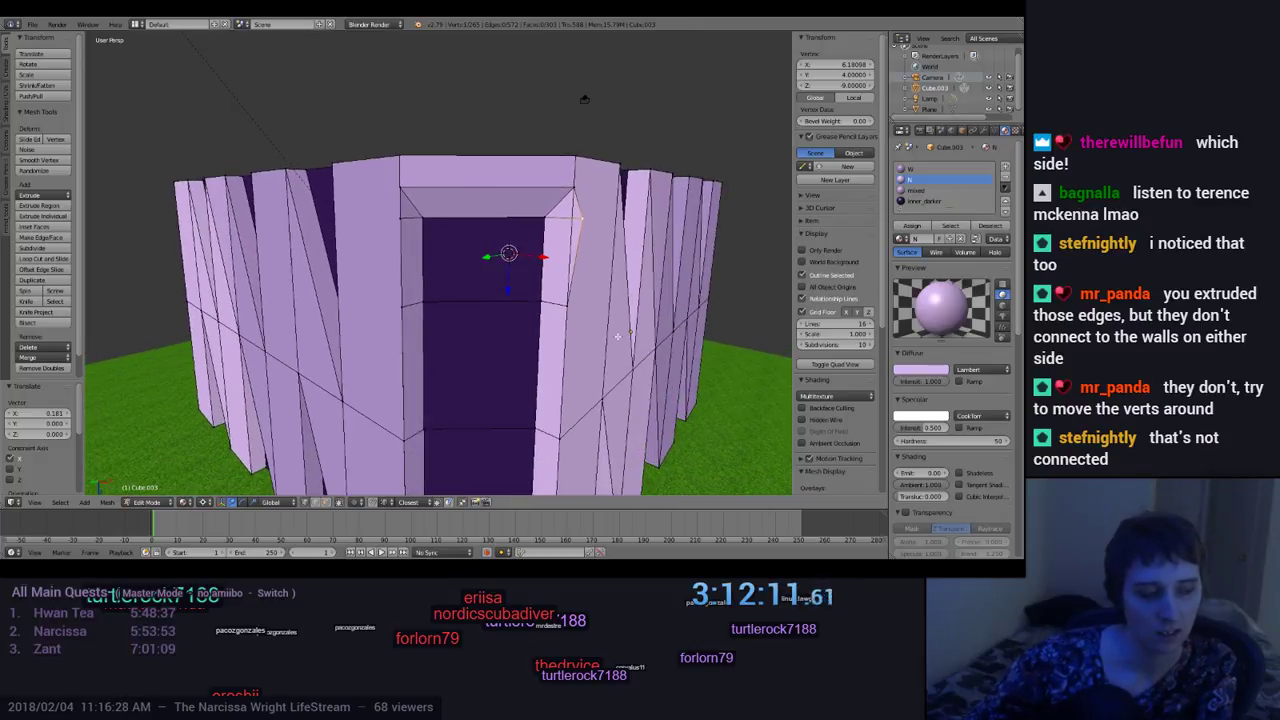
key("a")
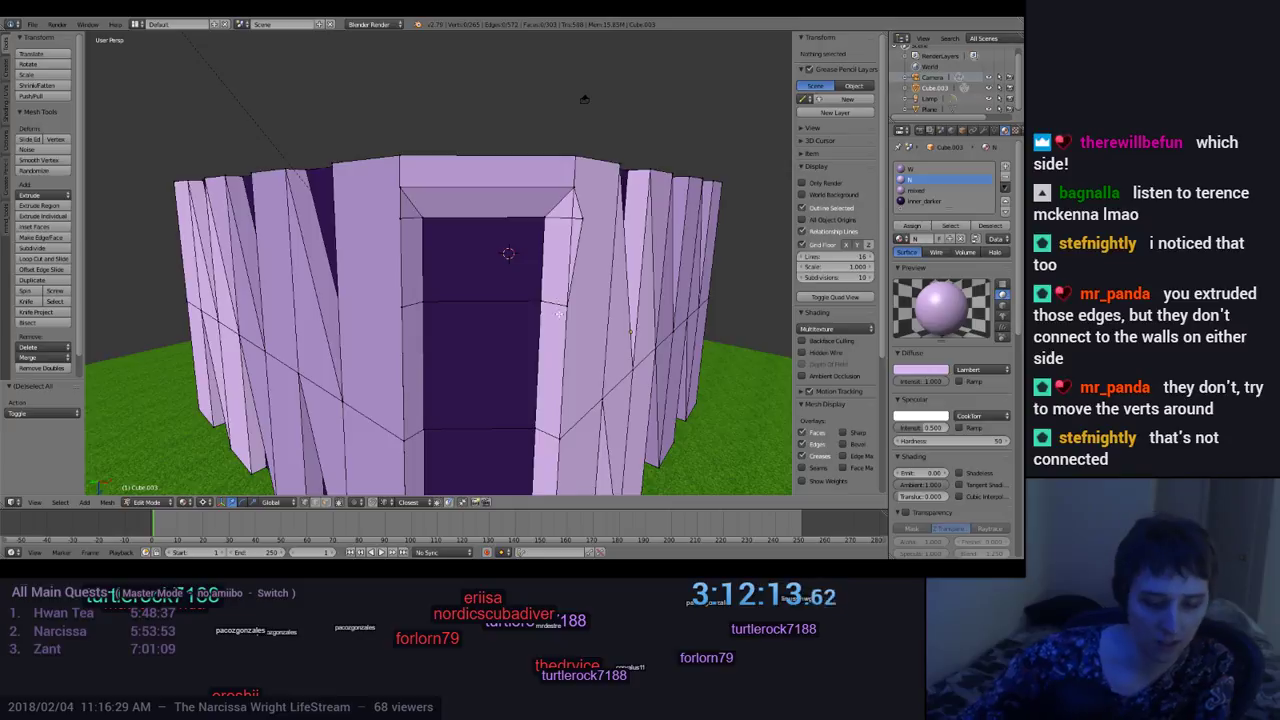
Step: Examine how the doorway frame meets the slanted front walls from low, level and raised front angles
mouse_move(600, 344)
middle_mouse_down()
mouse_move(615, 349)
mouse_move(615, 336)
middle_mouse_up()
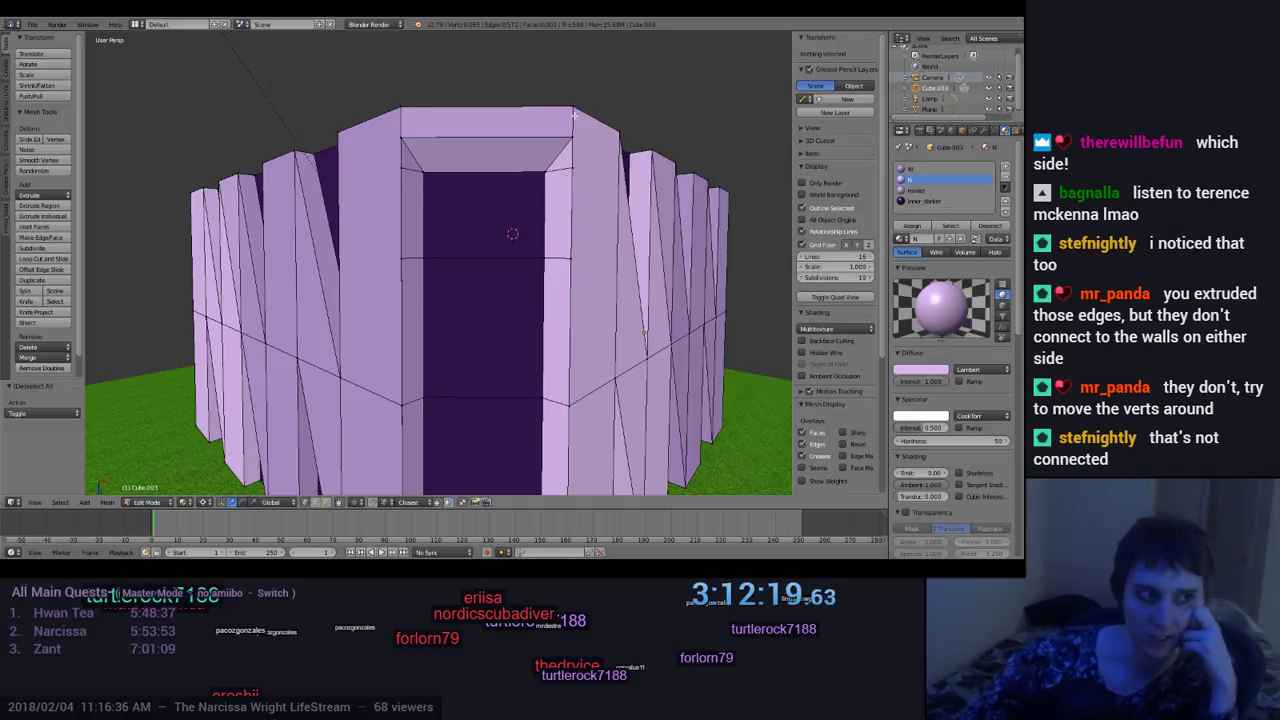
mouse_move(618, 430)
middle_mouse_down()
mouse_move(620, 455)
mouse_move(640, 454)
mouse_move(636, 440)
middle_mouse_up()
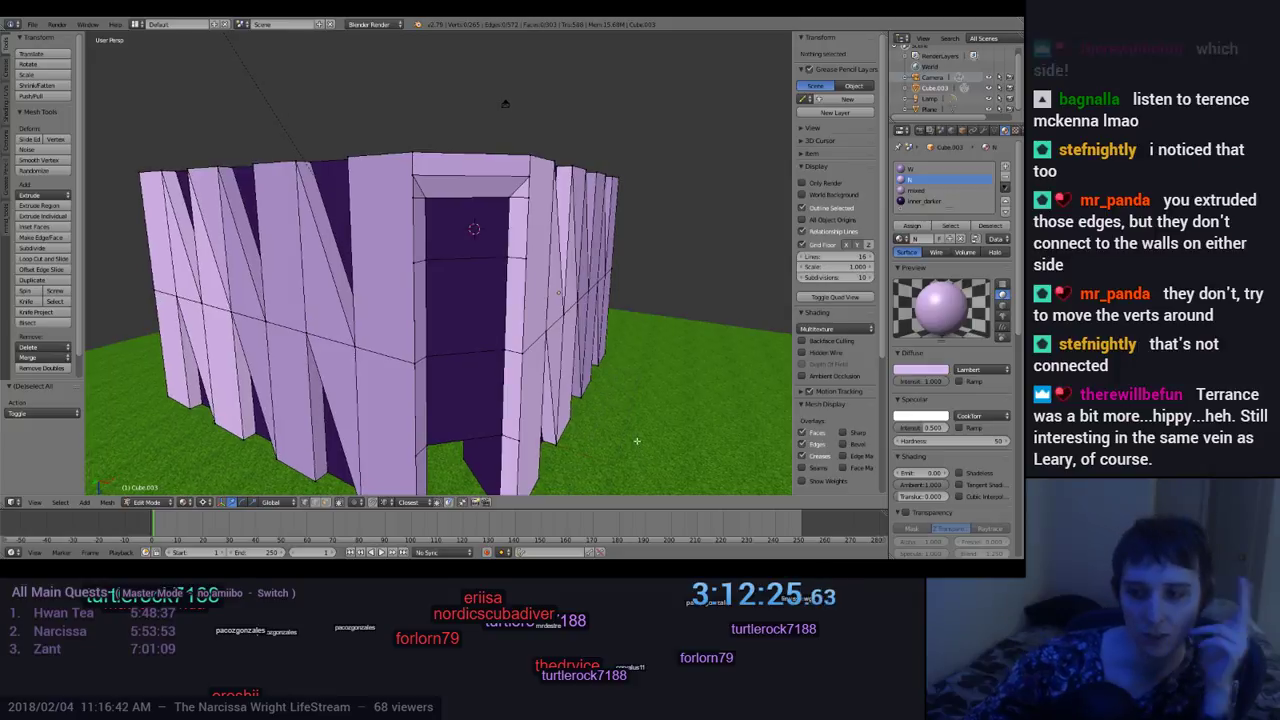
middle_click_drag(572, 408, 463, 305)
middle_click_drag(587, 318, 570, 372)
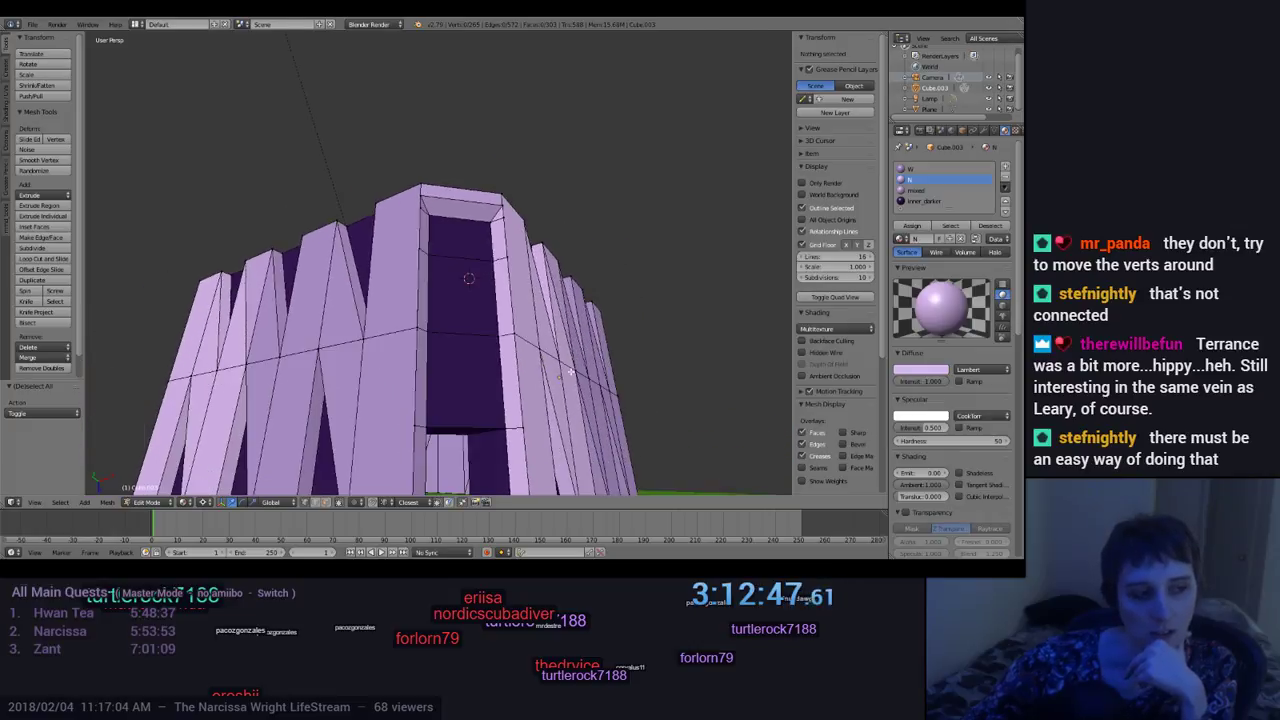
scroll(578, 404, "down", 2)
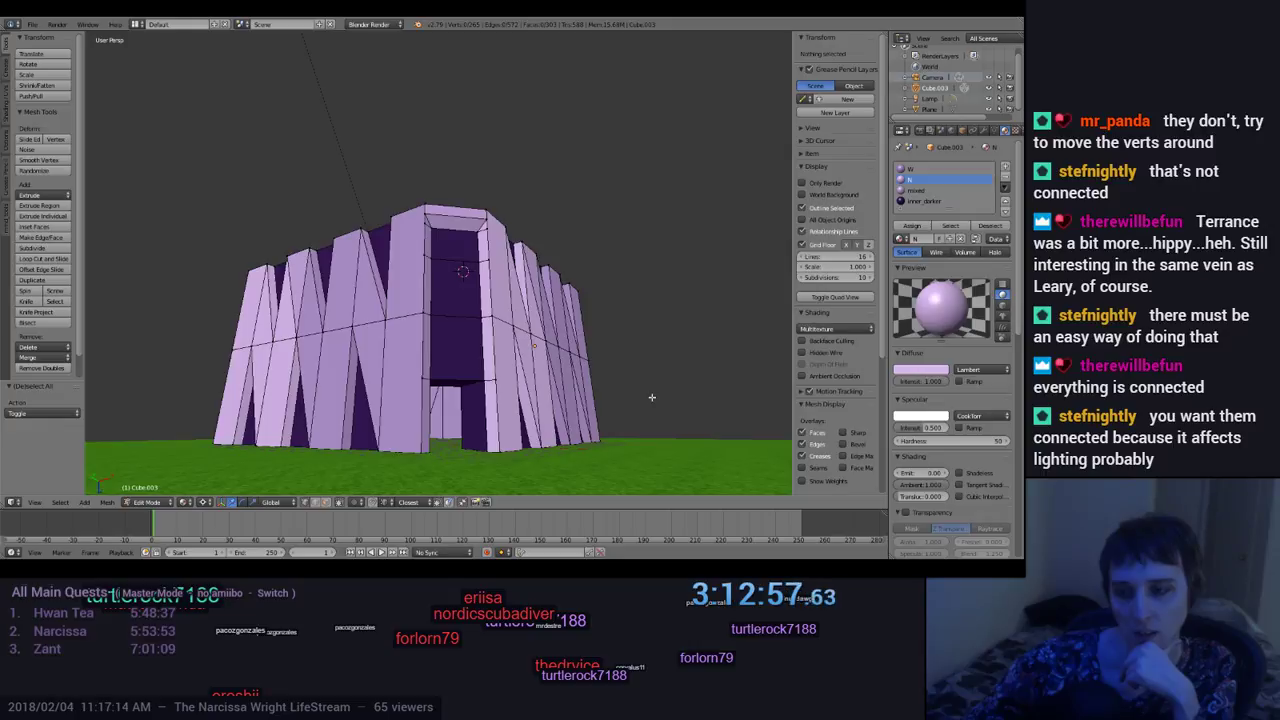
mouse_move(651, 397)
middle_mouse_down()
mouse_move(661, 384)
mouse_move(652, 393)
middle_mouse_up()
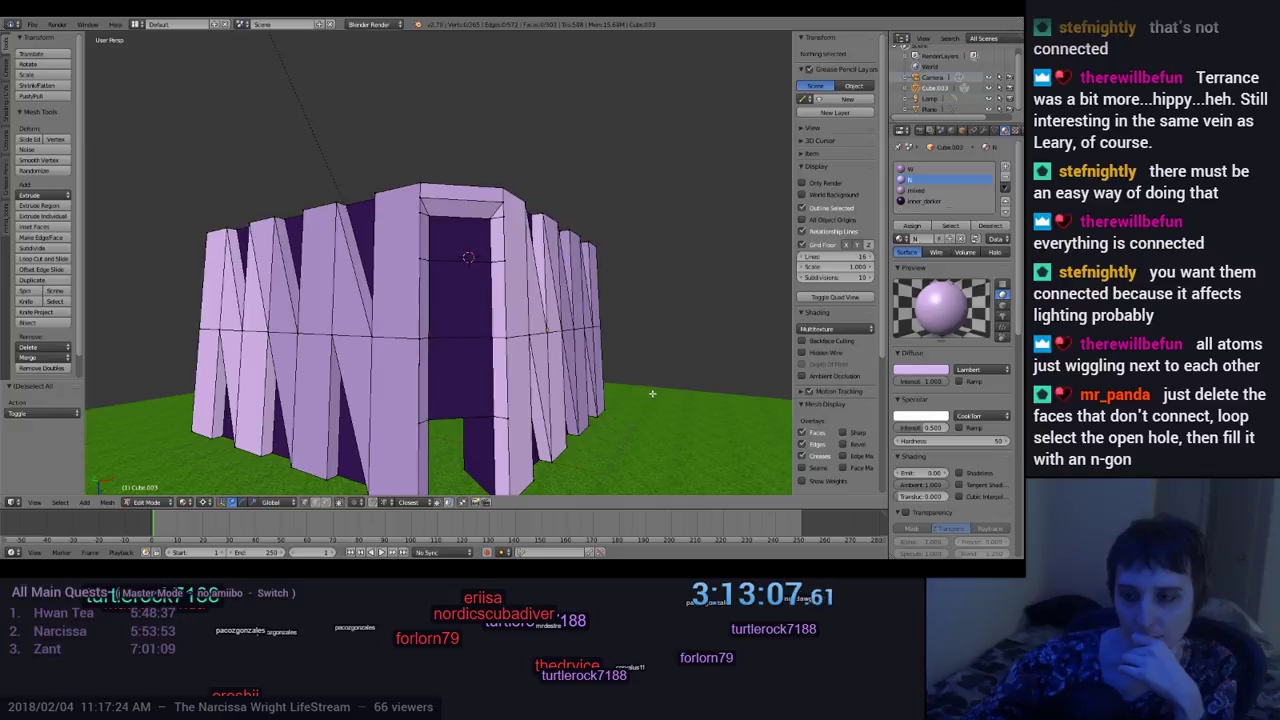
middle_click_drag(652, 393, 648, 386)
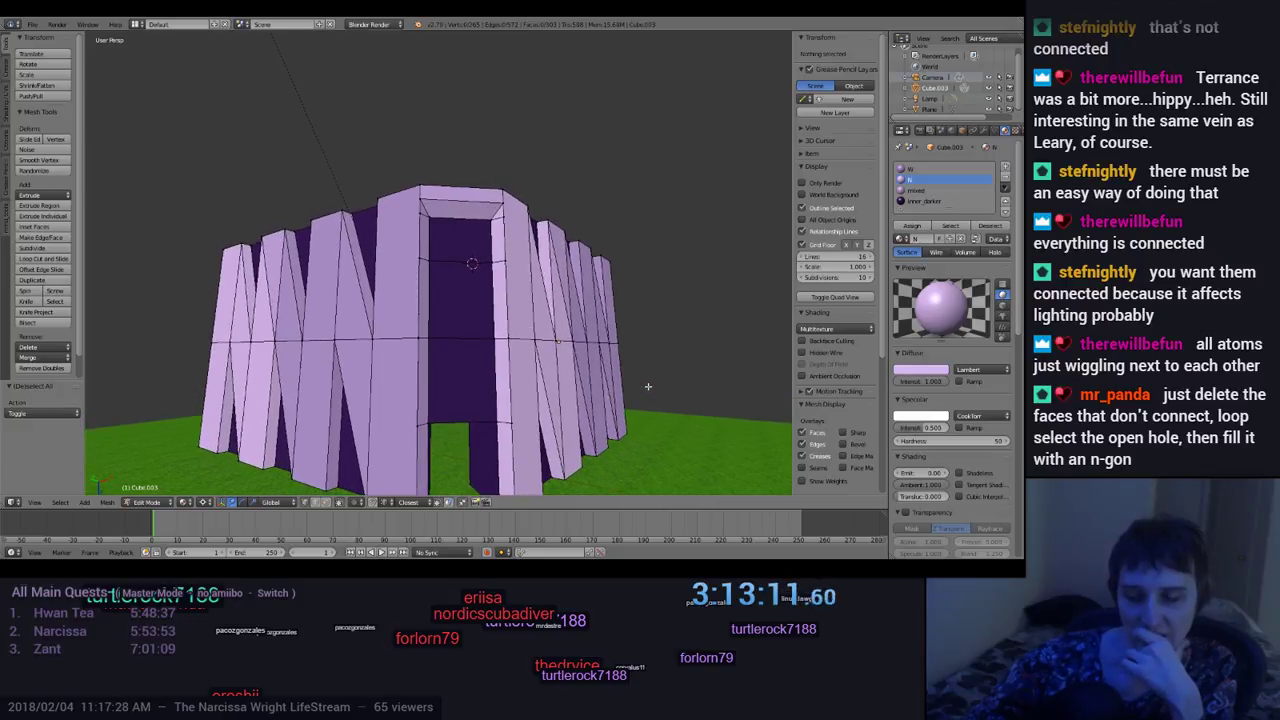
mouse_move(648, 386)
middle_mouse_down()
mouse_move(644, 402)
mouse_move(654, 398)
mouse_move(633, 379)
mouse_move(654, 385)
mouse_move(636, 408)
mouse_move(660, 400)
mouse_move(493, 405)
mouse_move(648, 346)
mouse_move(647, 375)
mouse_move(625, 395)
mouse_move(636, 401)
middle_mouse_up()
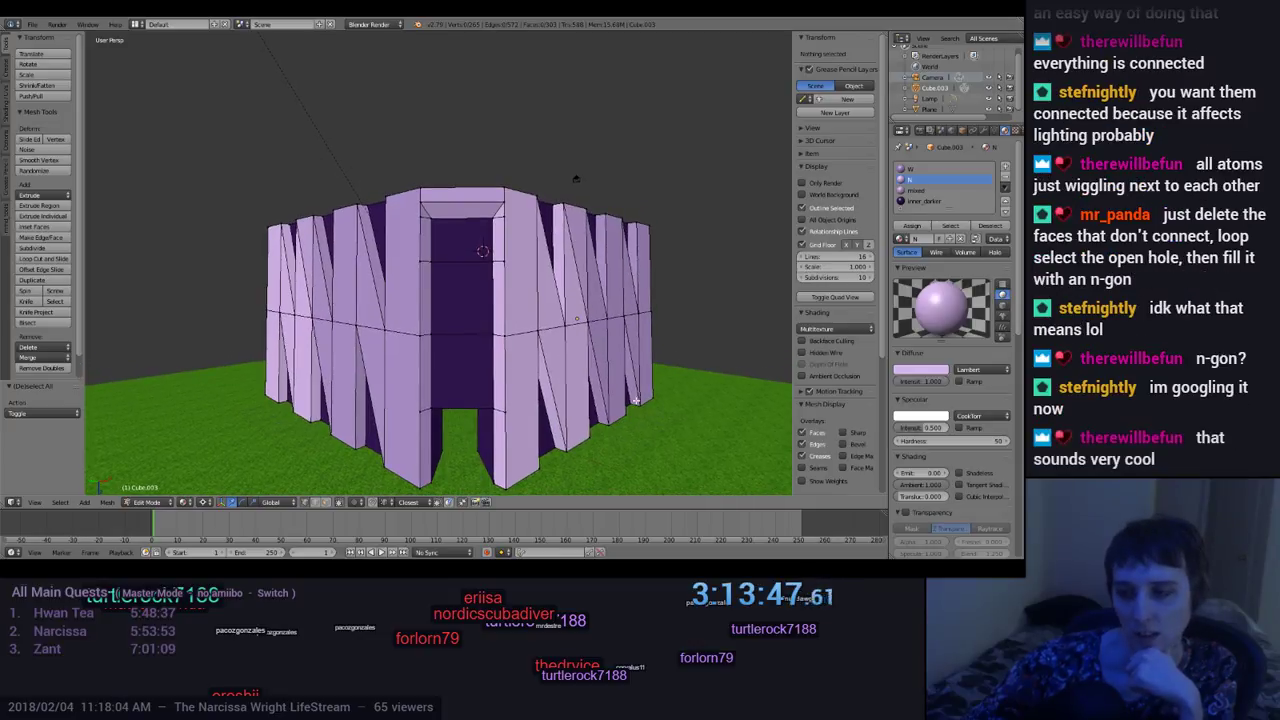
middle_click_drag(636, 401, 641, 398)
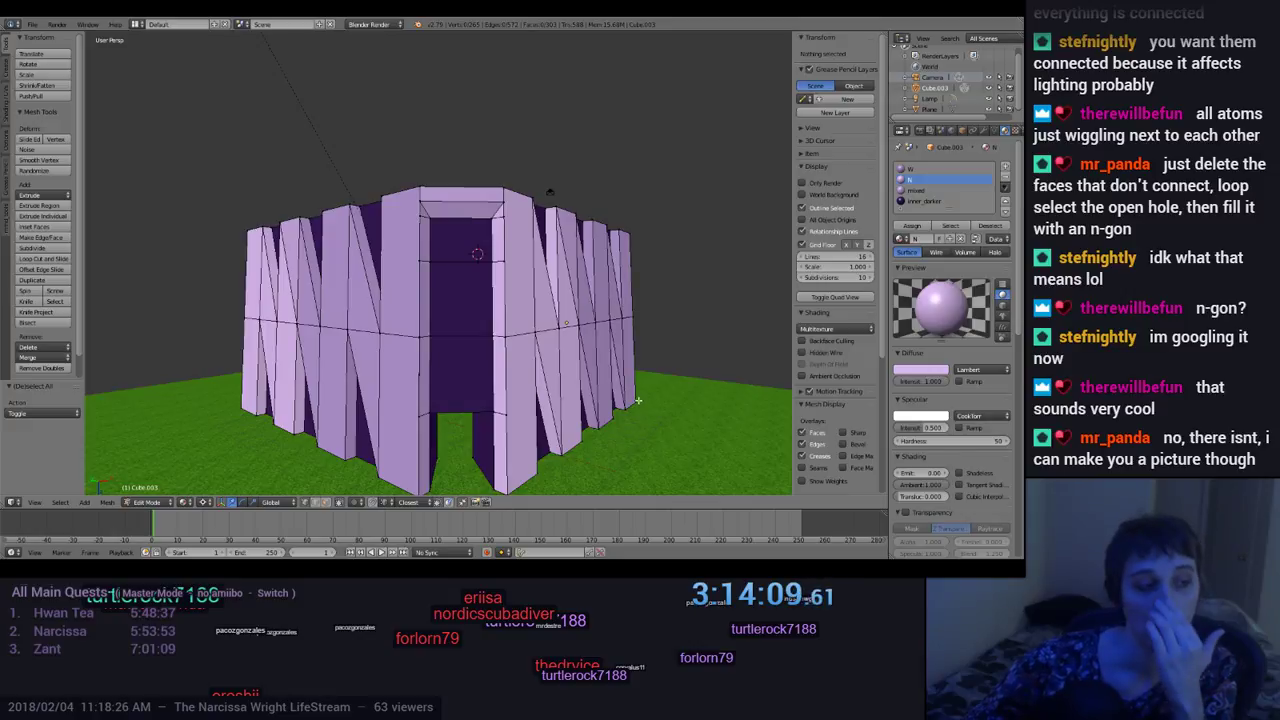
key("KP_8")
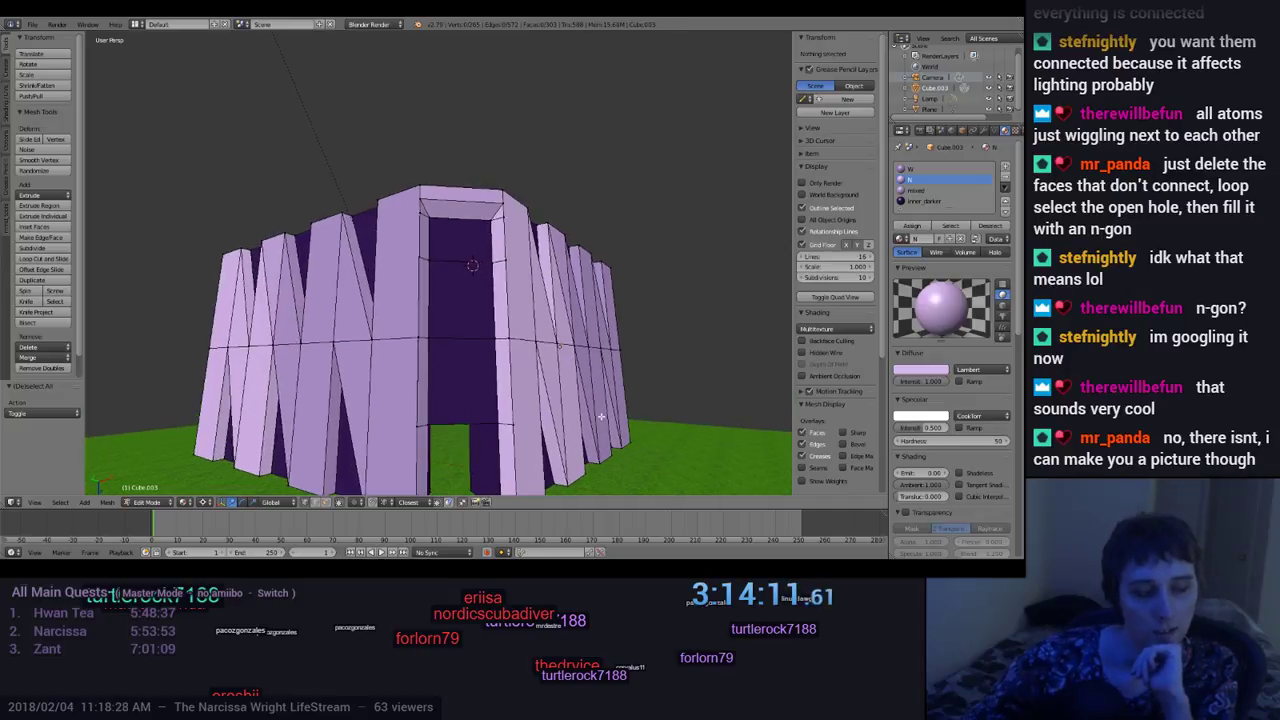
key("KP_4")
key("KP_4")
key("KP_4")
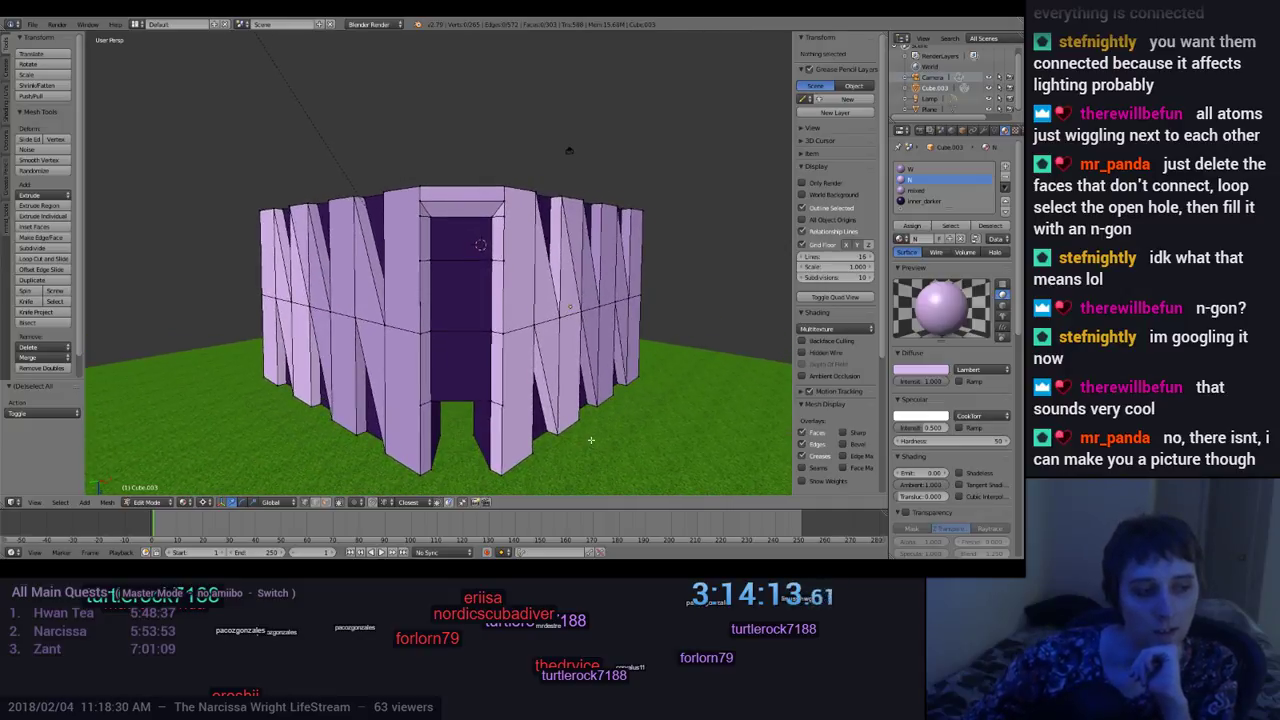
key("KP_4")
key("KP_4")
key("KP_4")
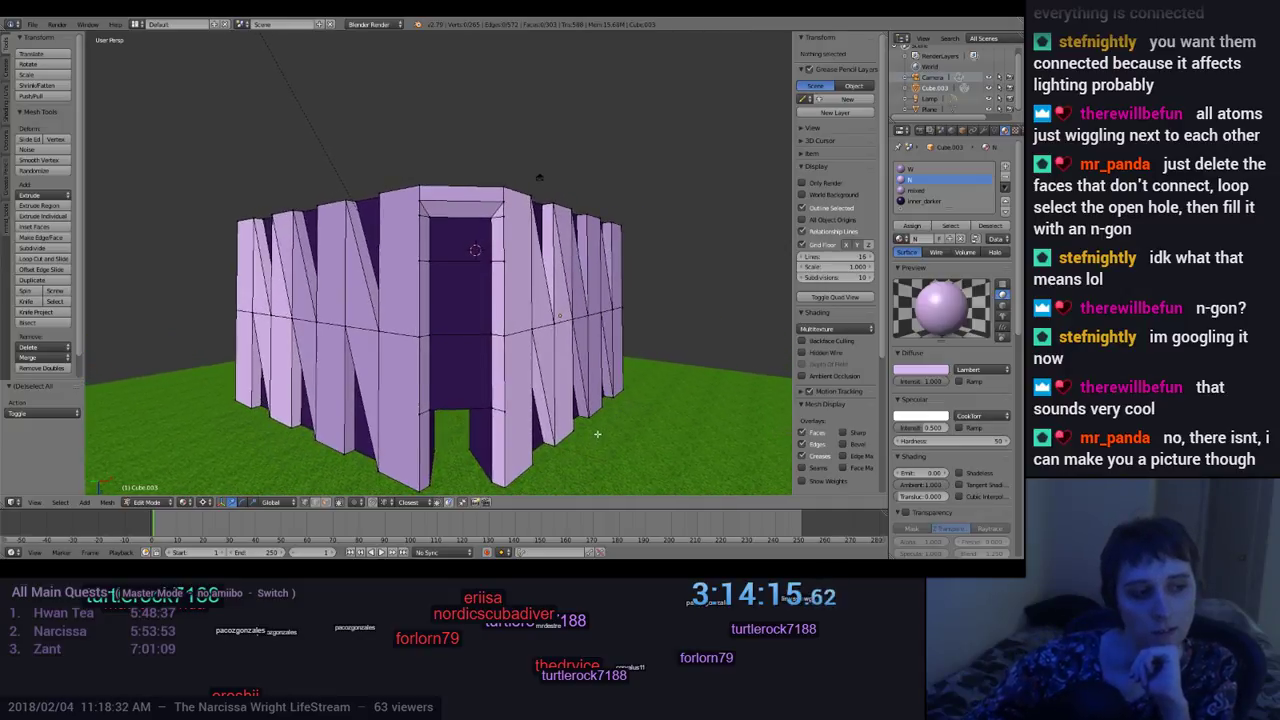
key("KP_4")
key("KP_4")
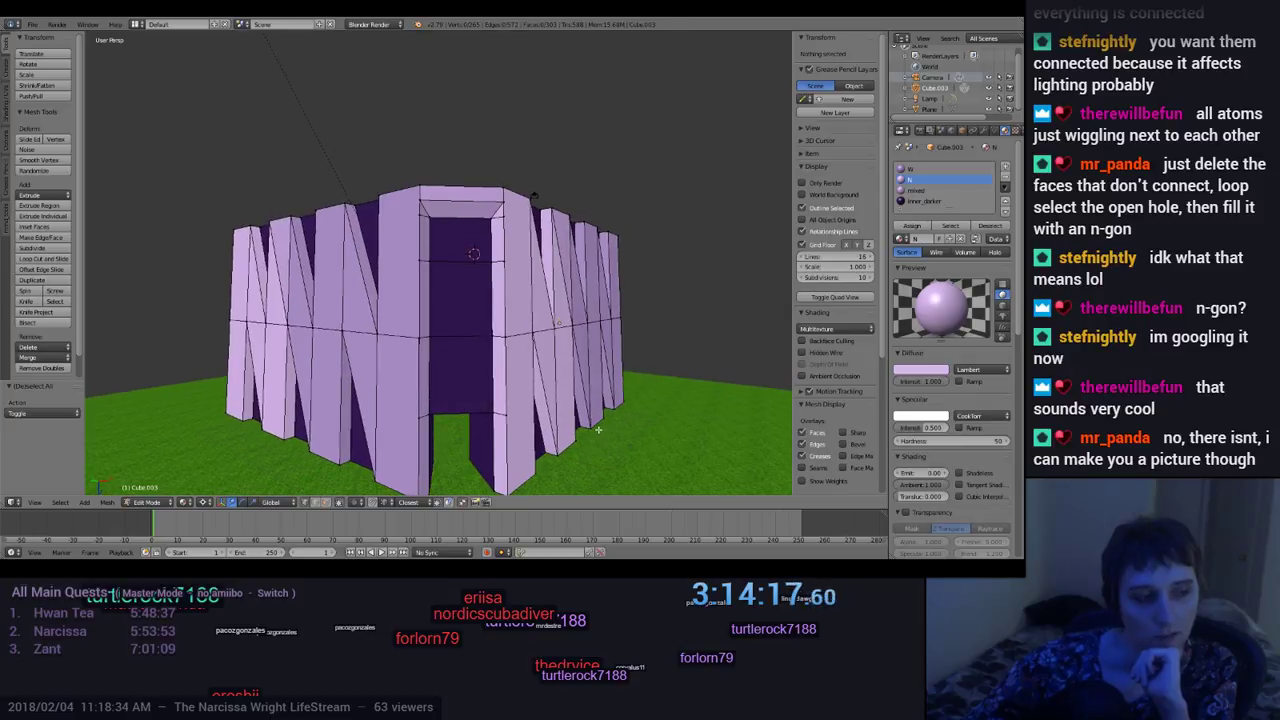
key("KP_4")
key("KP_4")
key("KP_4")
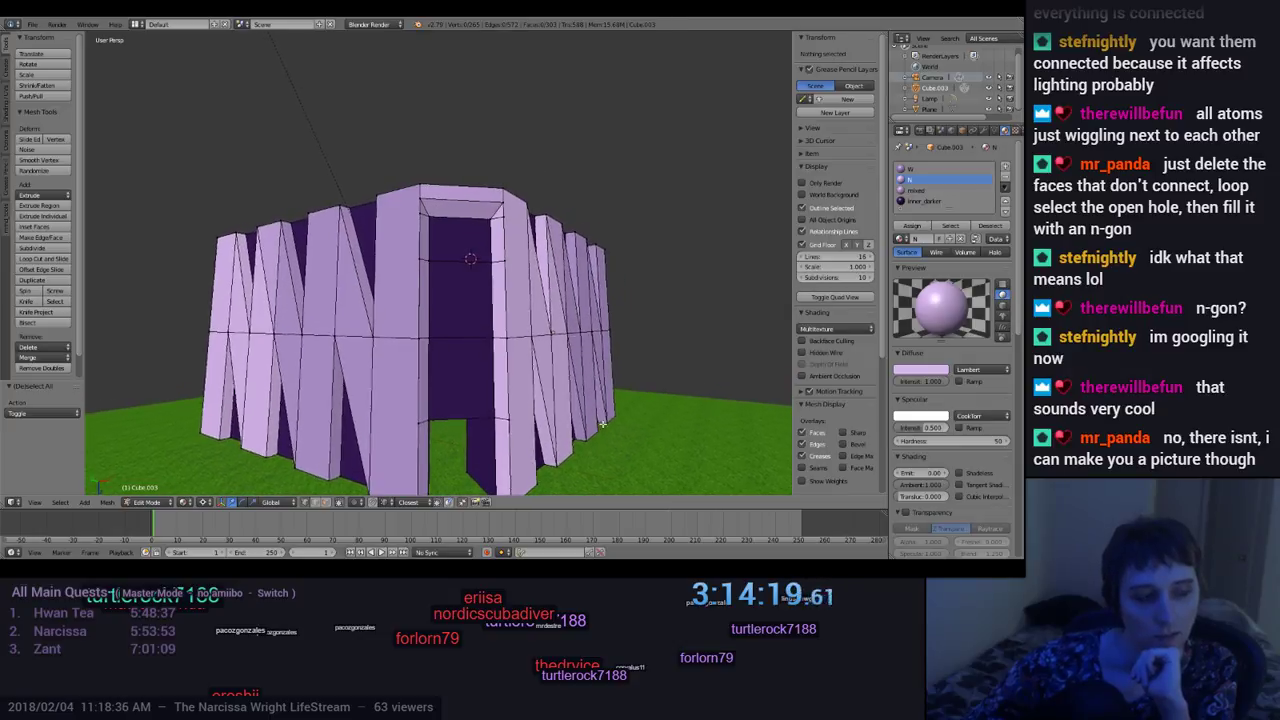
Step: Examine the tower's interior walls, top rim and slanted side walls around the doorway, up close and from a distance
scroll(618, 405, "up", 3)
key("KP_4")
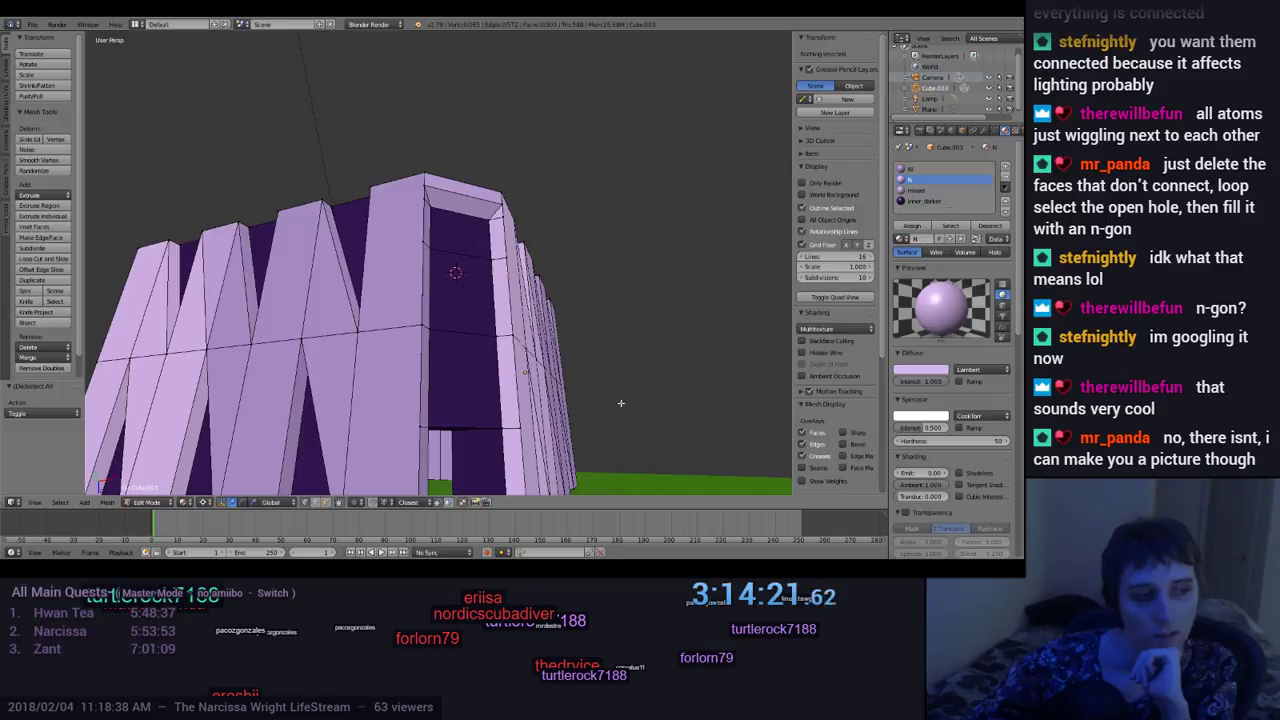
key("KP_4")
key("KP_4")
key("KP_4")
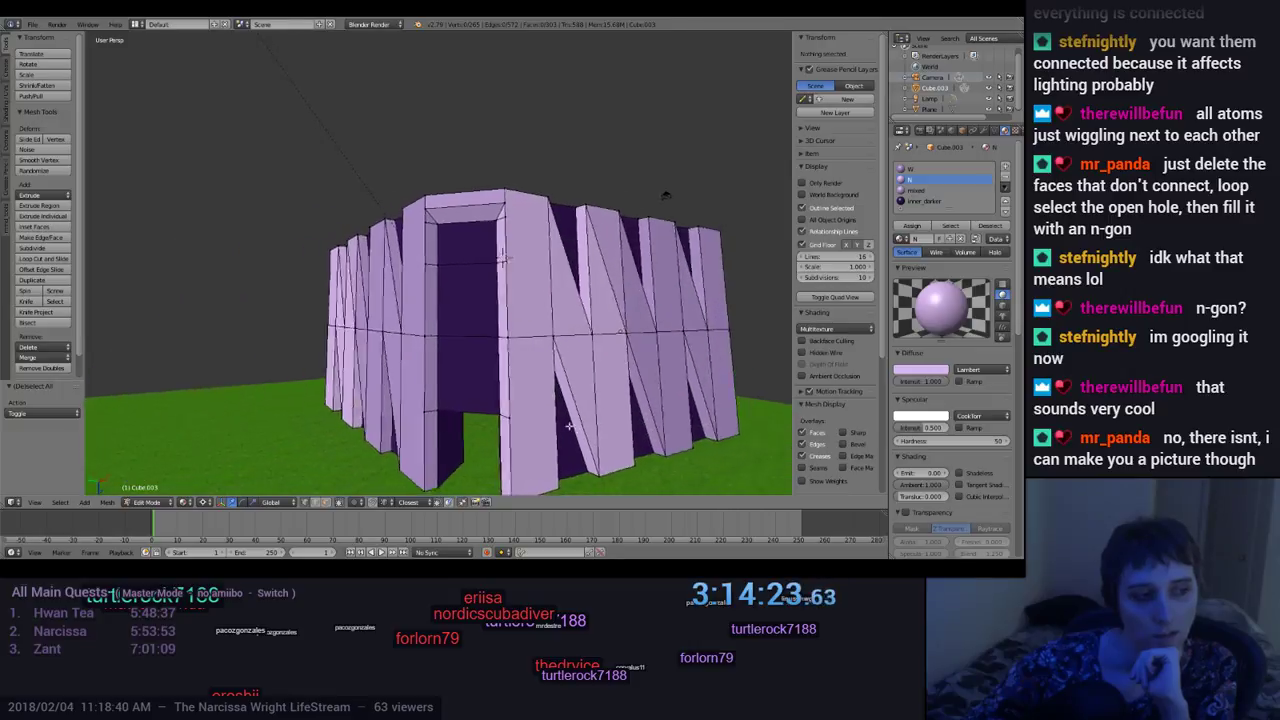
scroll(503, 429, "up", 3)
scroll(470, 430, "up", 5)
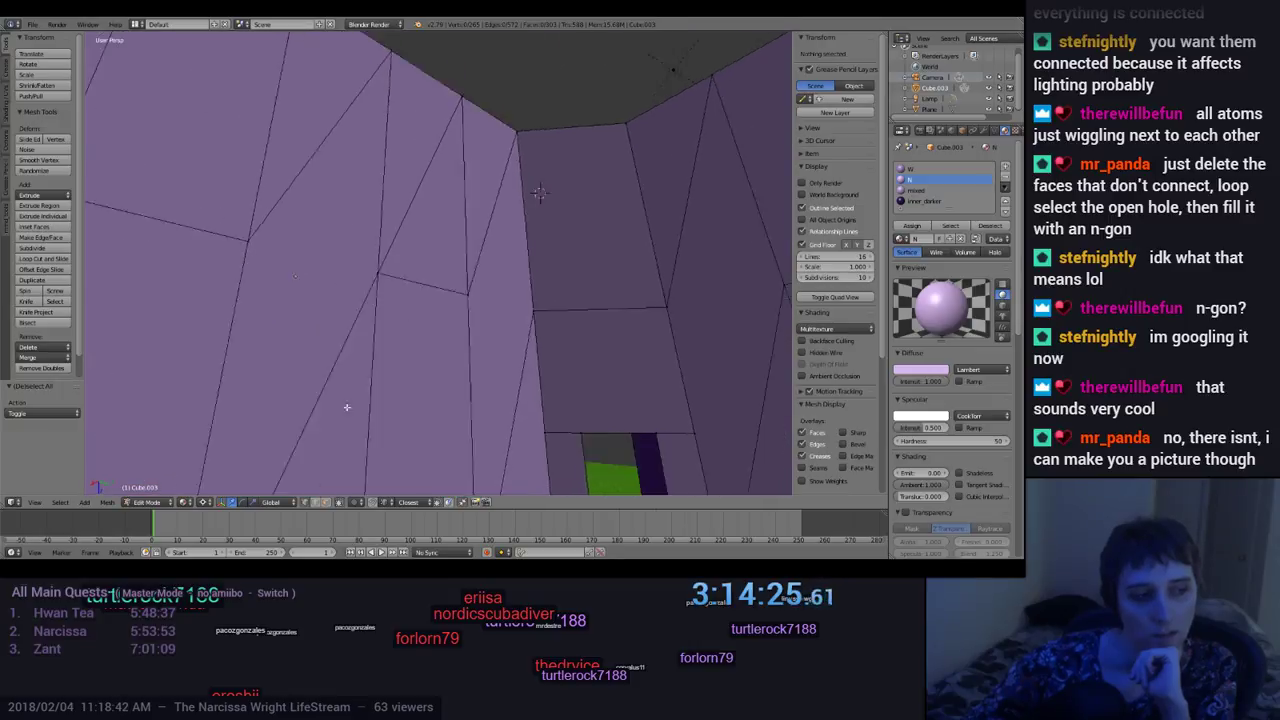
scroll(393, 408, "down", 5)
key("KP_4")
key("KP_4")
key("KP_4")
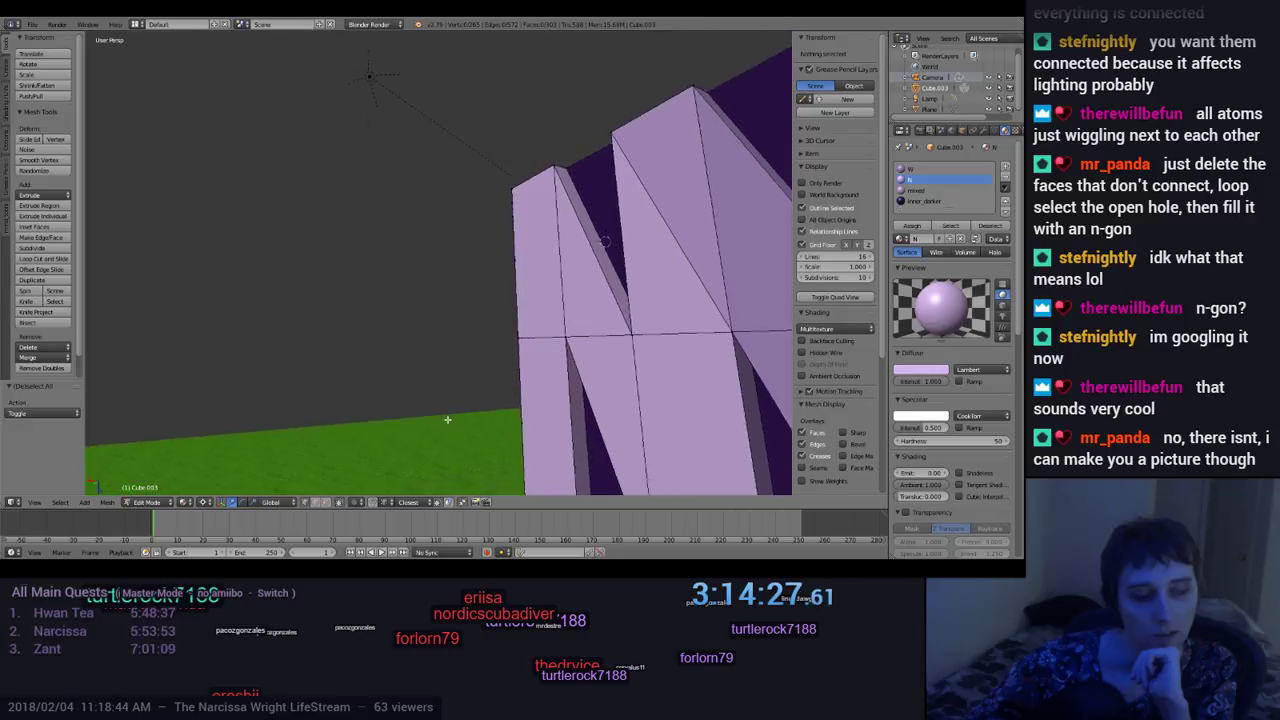
key("KP_4")
key("KP_4")
key("KP_4")
scroll(647, 395, "up", 4)
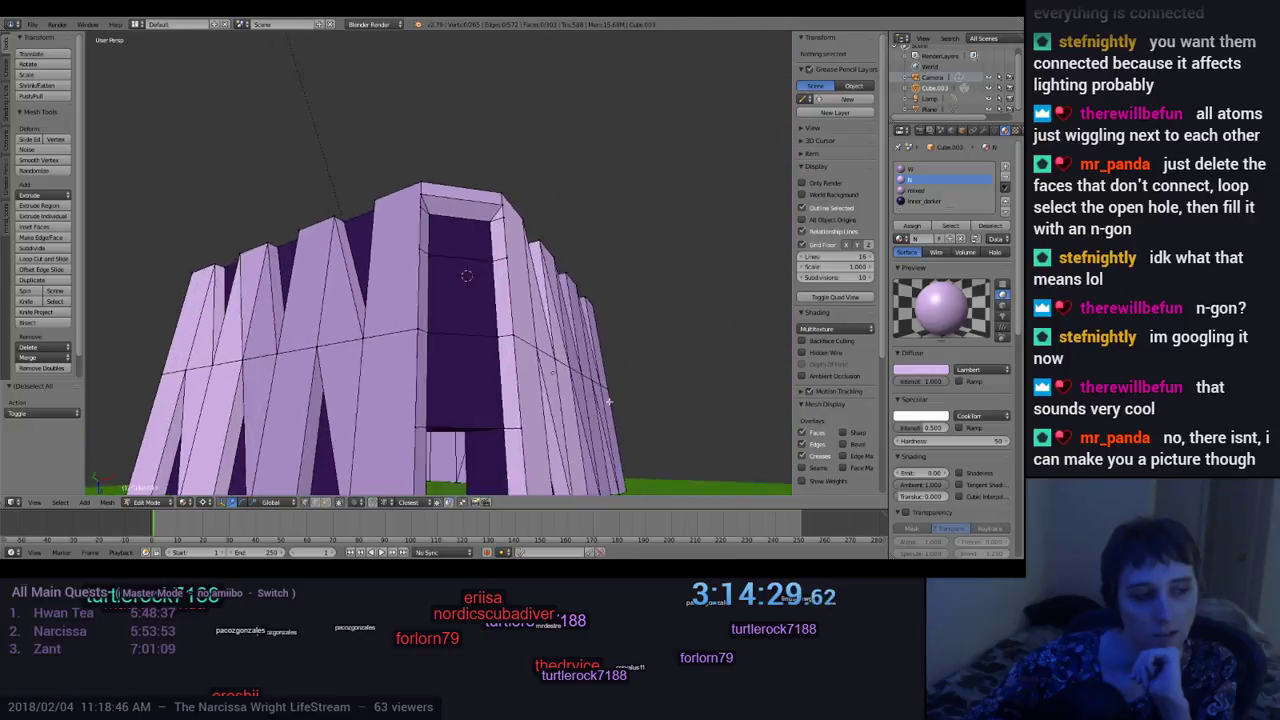
scroll(647, 395, "down", 6)
key("KP_4")
key("KP_4")
key("KP_4")
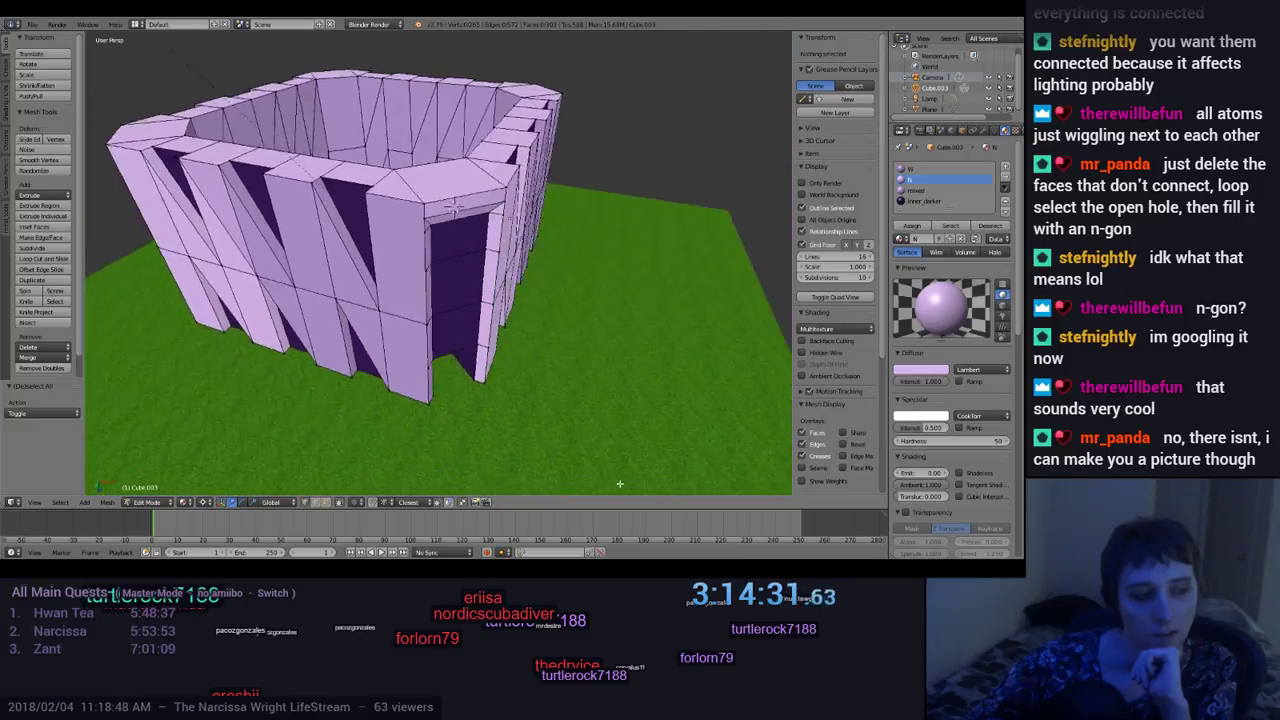
key("KP_4")
key("KP_4")
key("KP_4")
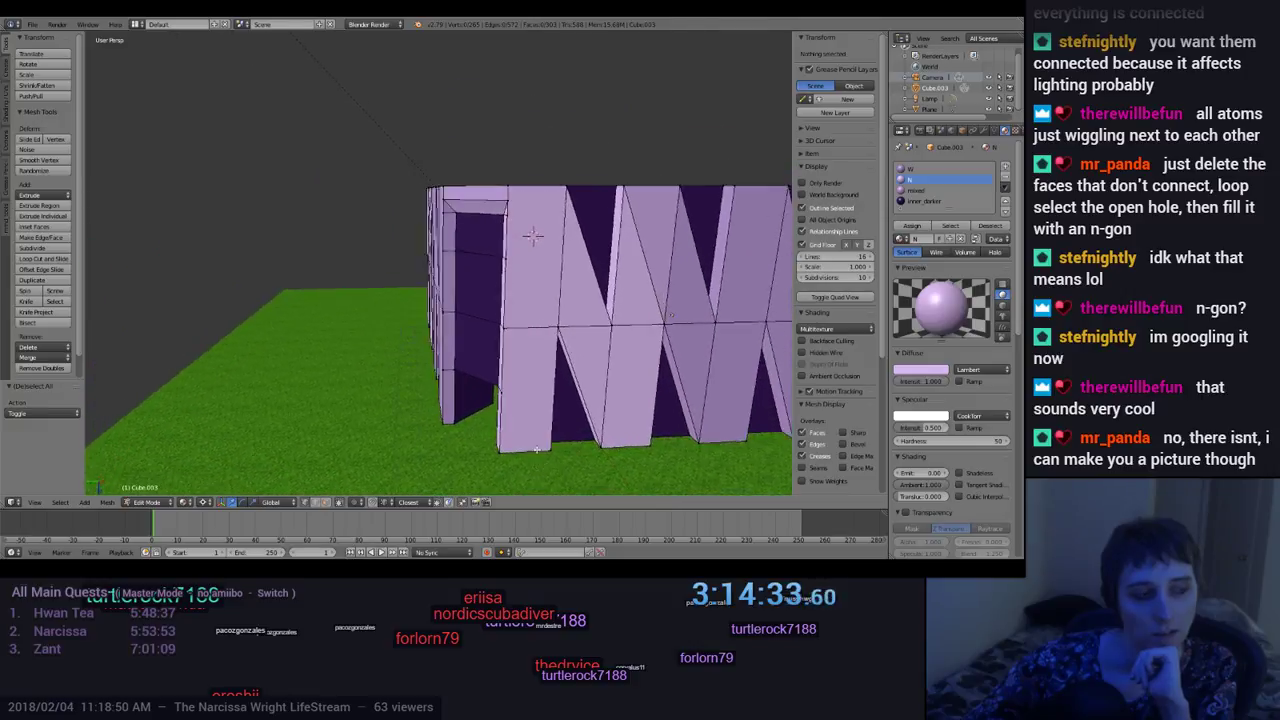
scroll(532, 446, "up", 3)
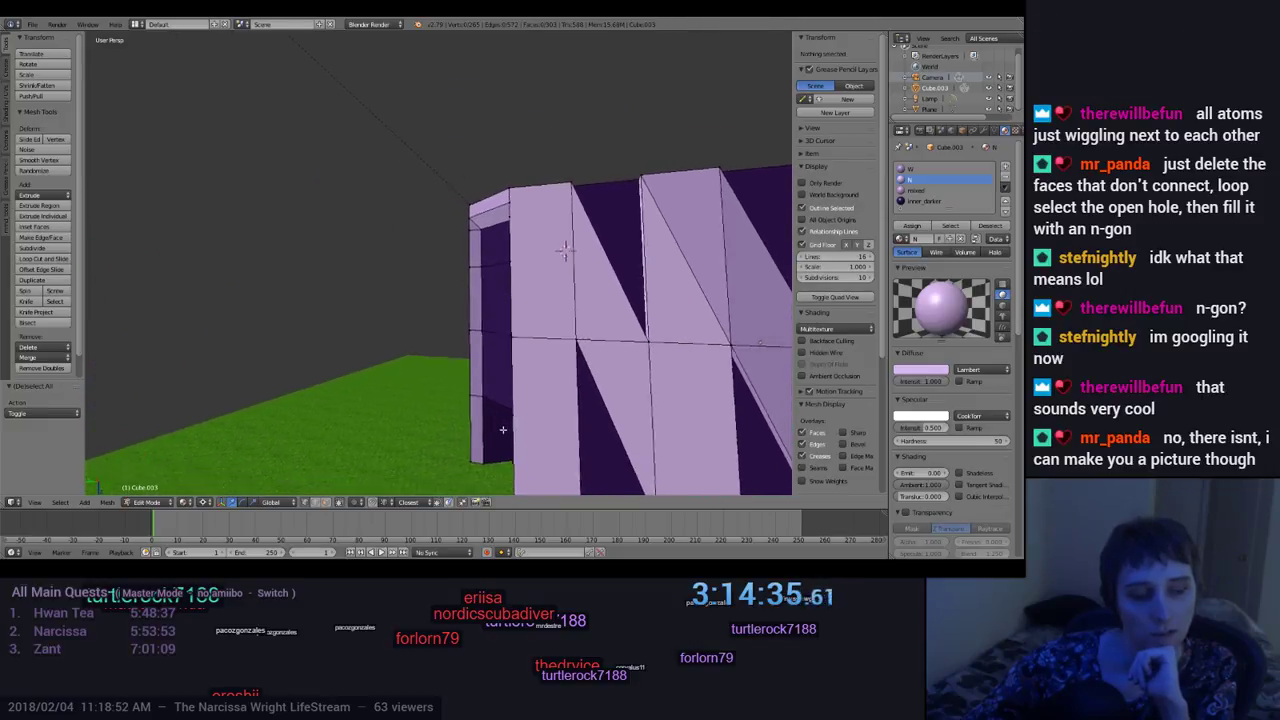
middle_click_drag(522, 435, 458, 441)
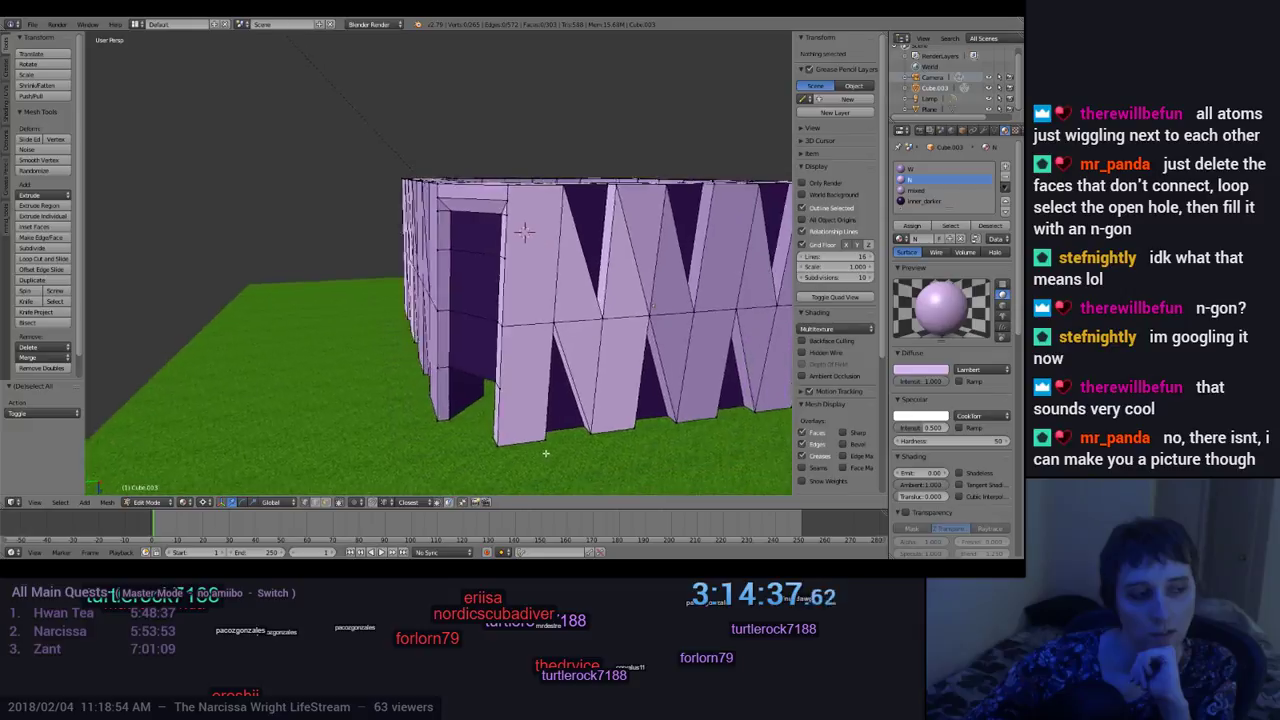
Step: Examine the doorway recess and the slanted walls beside it from the side, straight on and obliquely, near and far
middle_click_drag(656, 107, 685, 133)
scroll(531, 441, "down", 5)
middle_click_drag(531, 441, 603, 424)
scroll(540, 442, "up", 4)
scroll(631, 389, "down", 3)
middle_click_drag(608, 320, 592, 448)
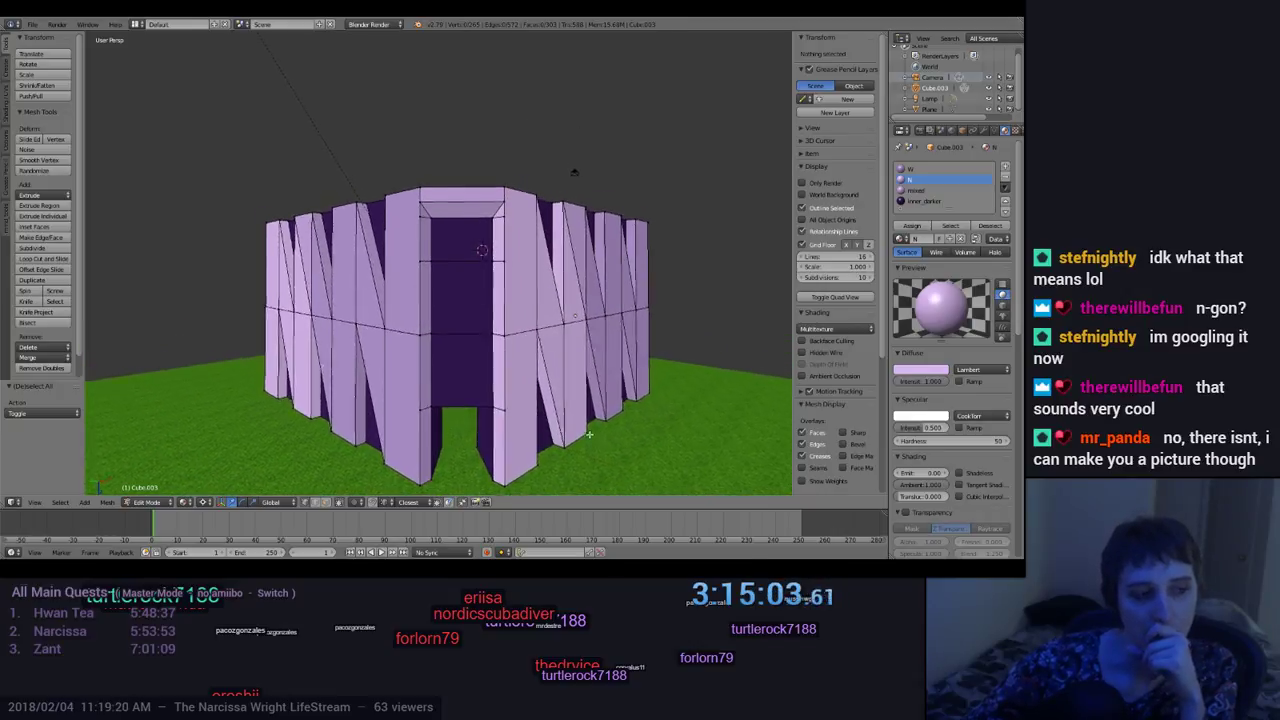
middle_click_drag(583, 428, 604, 444)
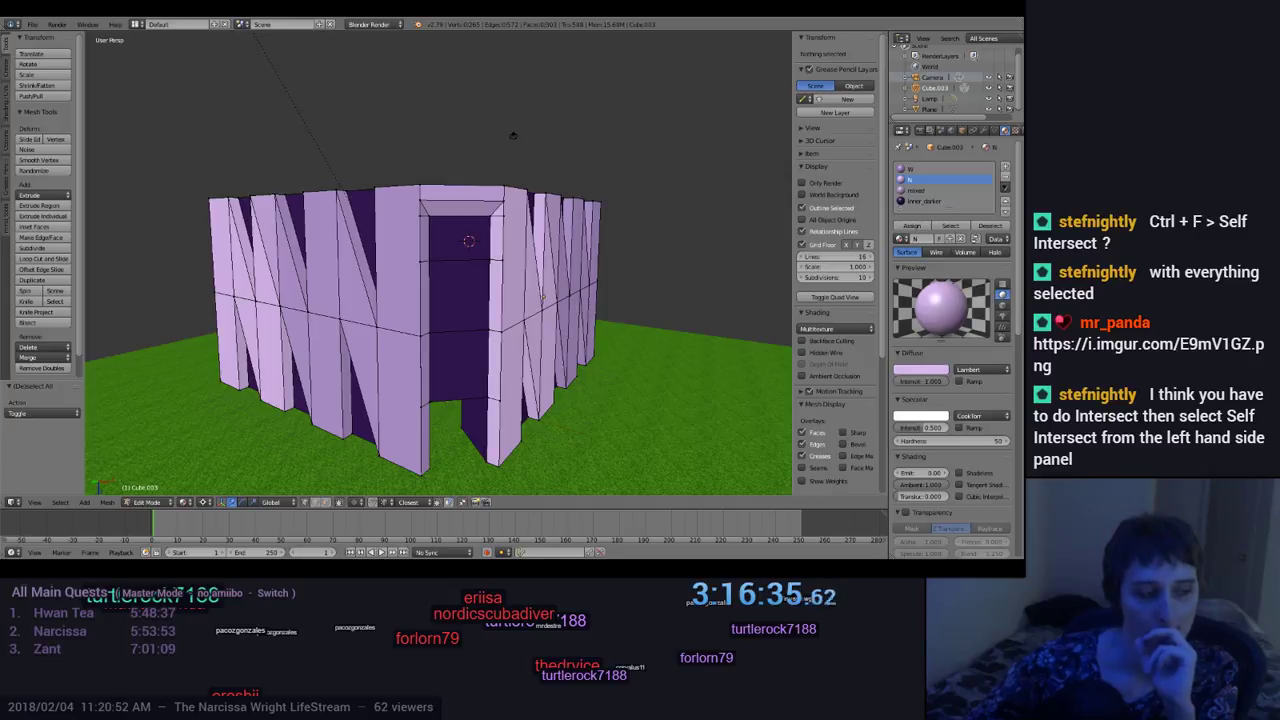
middle_click_drag(311, 452, 314, 416)
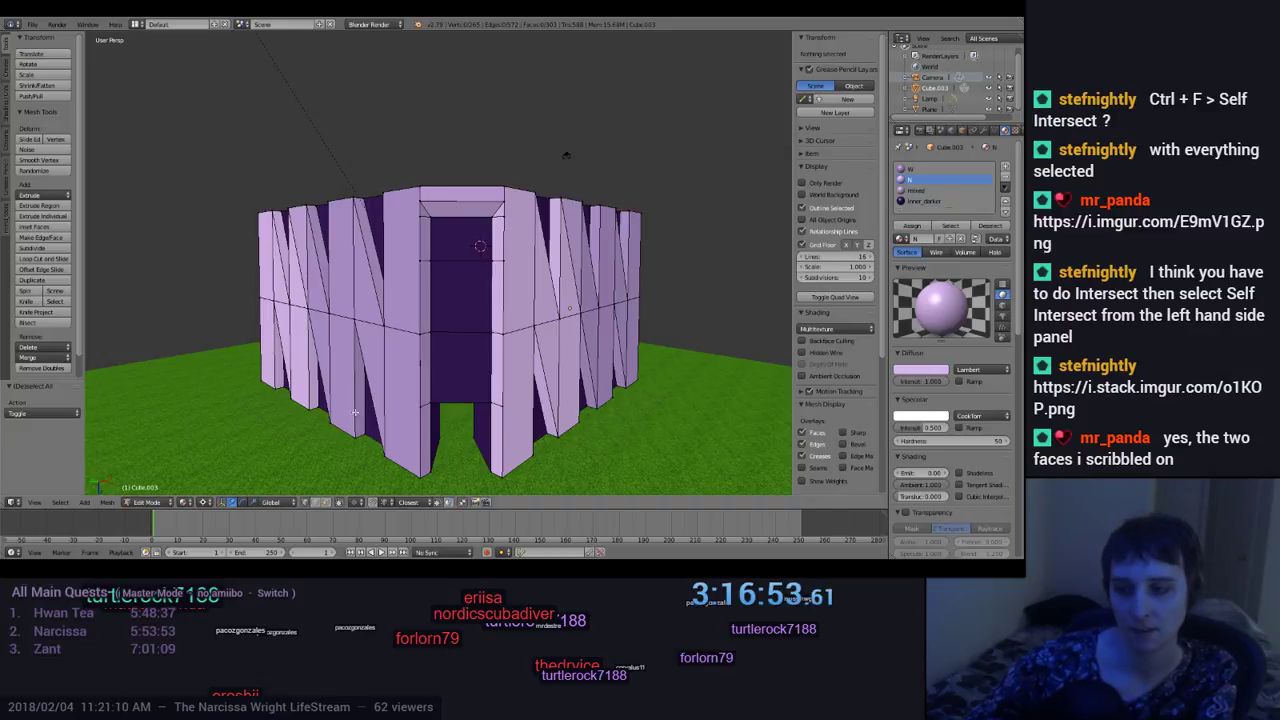
Step: Select the whole tower mesh and search the available commands for "intersect" and "faces"
key("a")
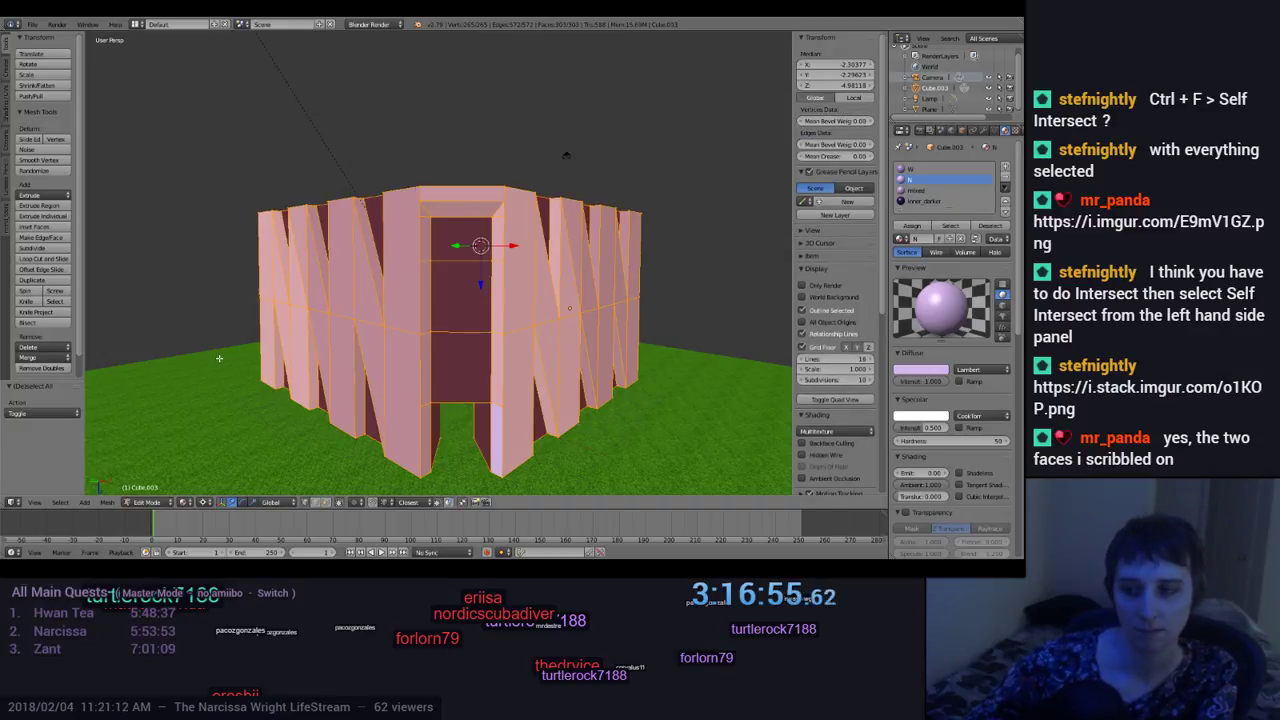
key("space")
type("intersect")
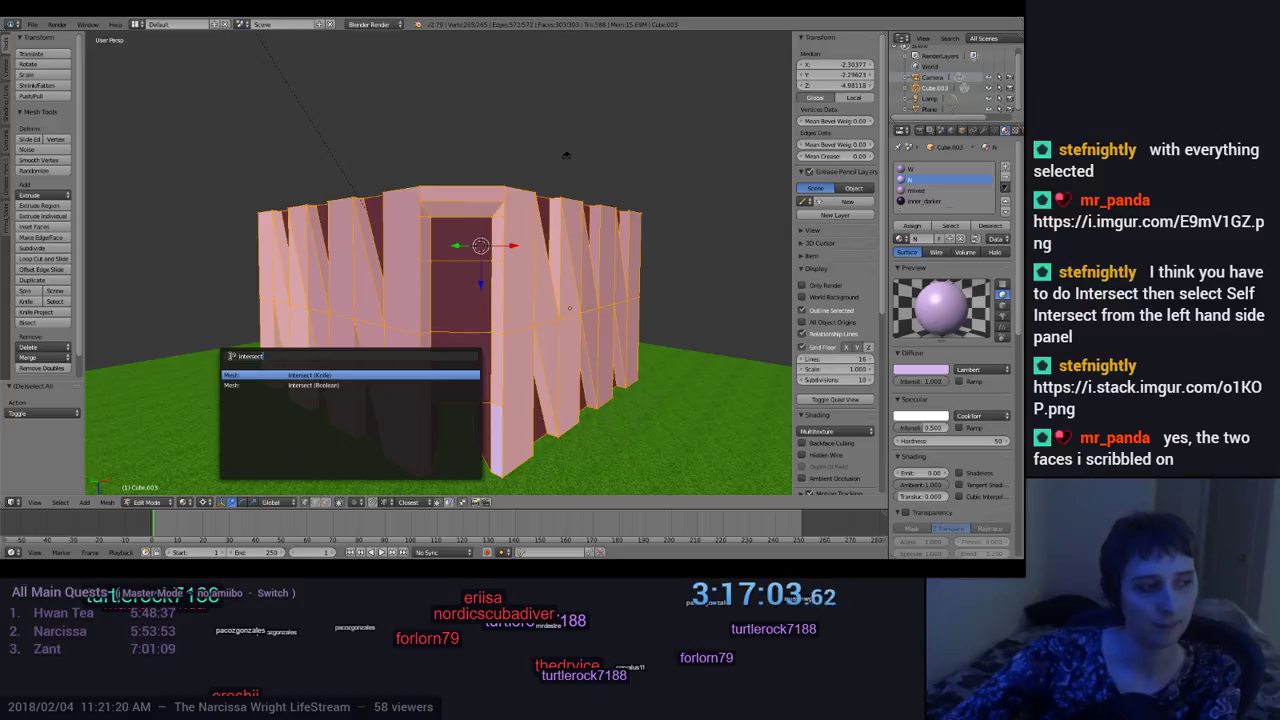
key("BackSpace")
key("BackSpace")
key("BackSpace")
key("BackSpace")
key("BackSpace")
key("BackSpace")
key("BackSpace")
key("BackSpace")
key("BackSpace")
type("faces")
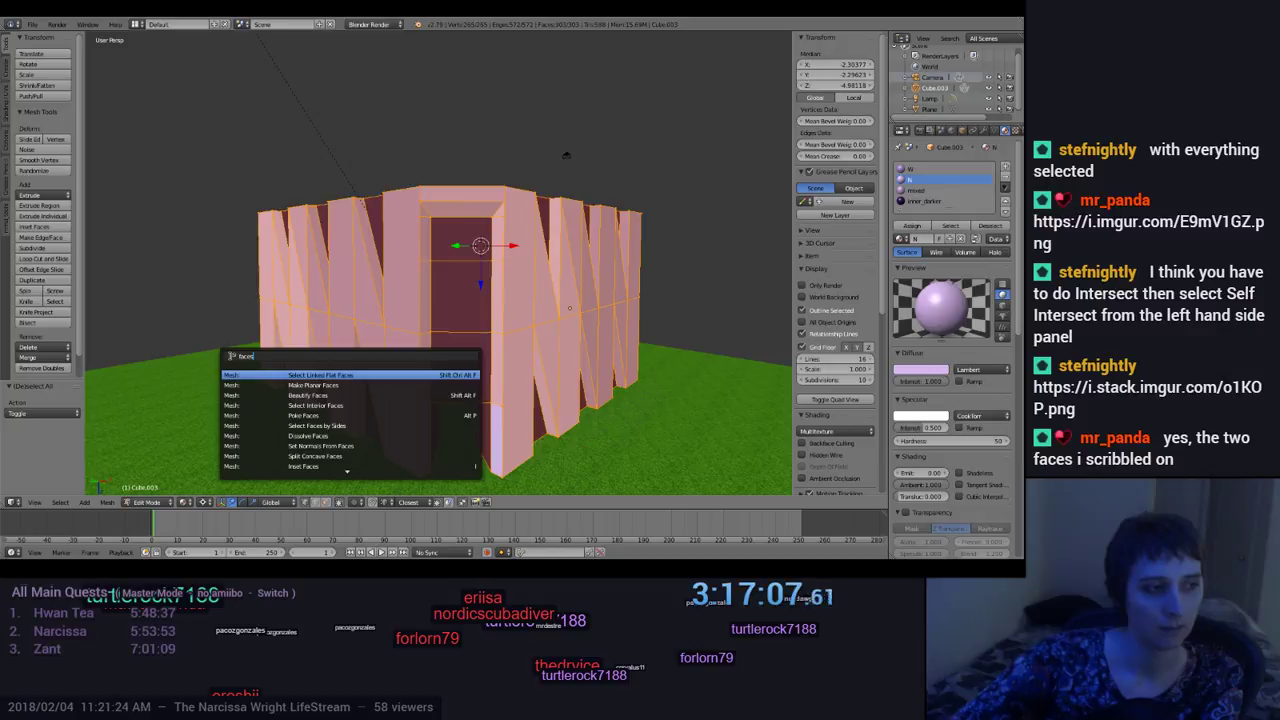
key("BackSpace")
key("BackSpace")
key("BackSpace")
key("BackSpace")
key("BackSpace")
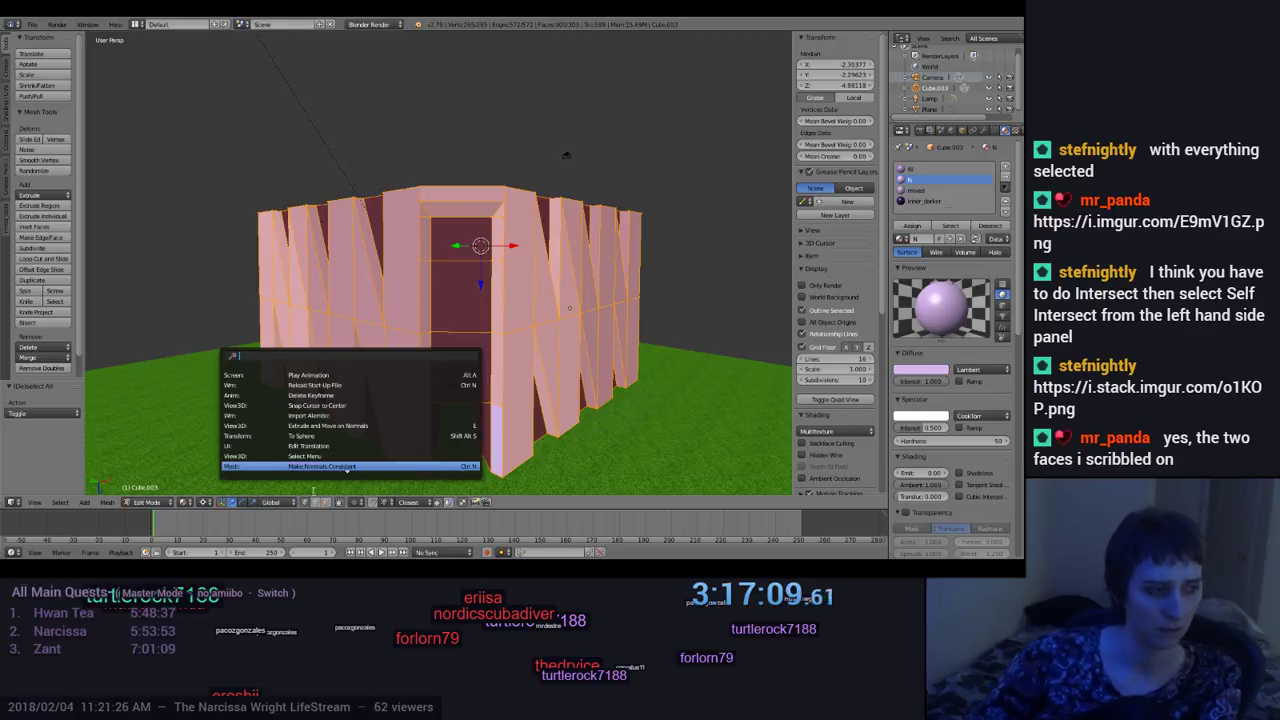
key("Escape")
Step: Switch to face selection mode and reselect the whole tower mesh, leaving the face operations unused
key("ctrl+f")
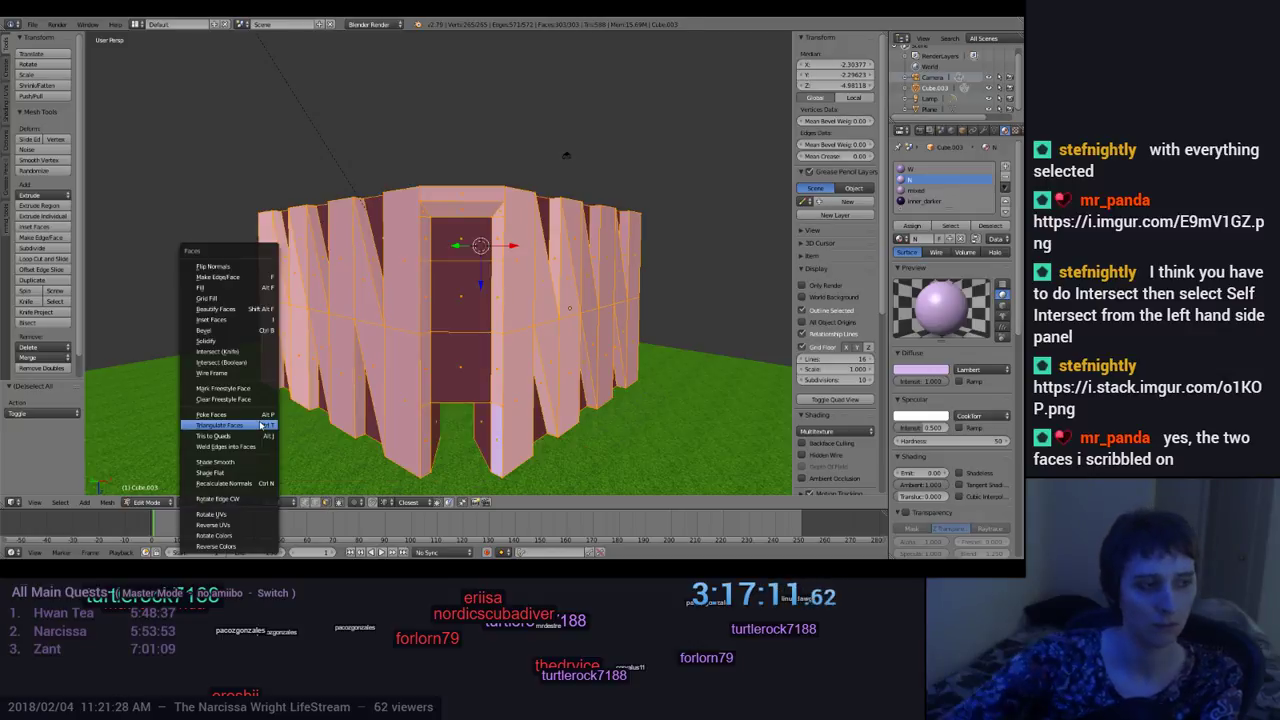
left_click(261, 425)
key("a")
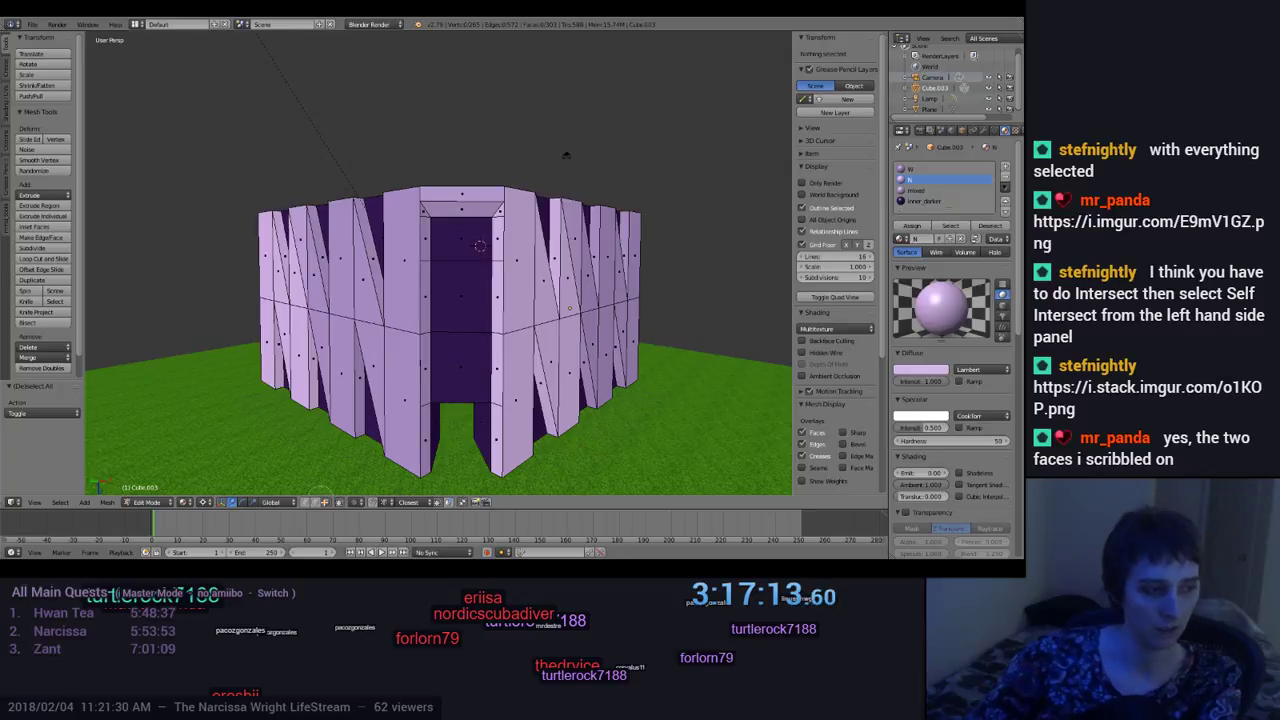
key("a")
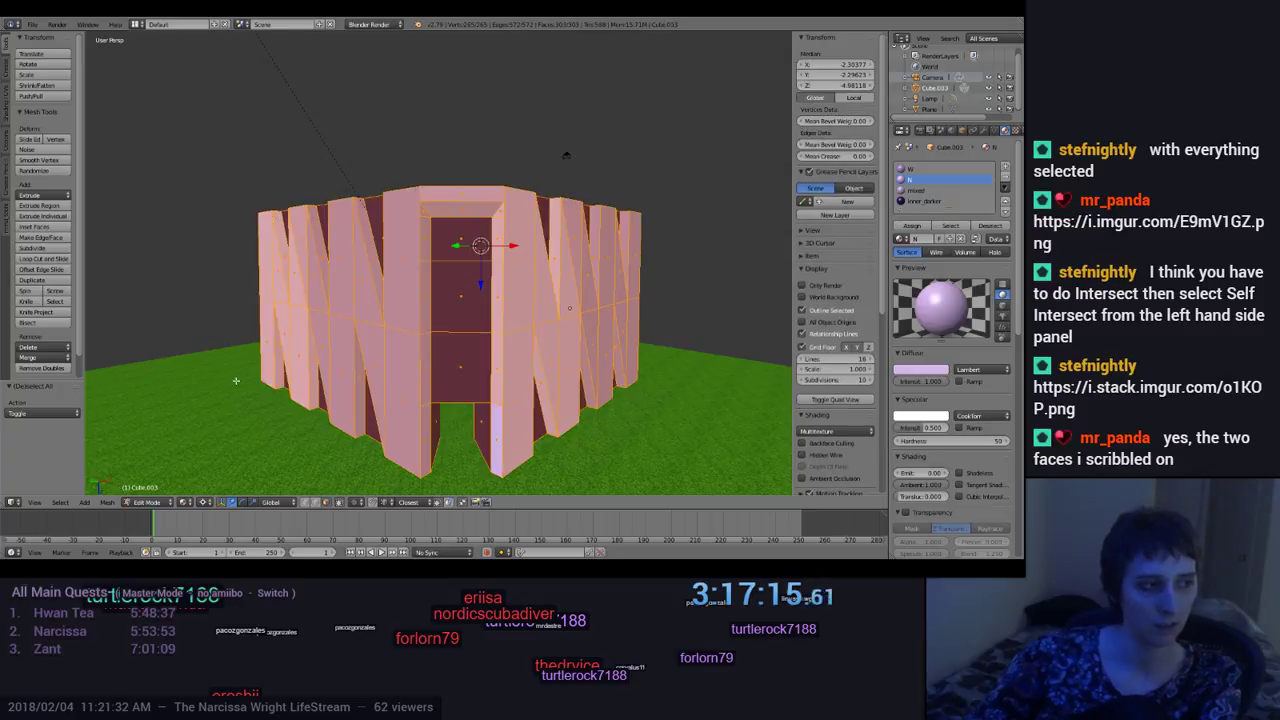
Step: Search the available commands again for a self-intersect operation, without running any
key("space")
type("inters")
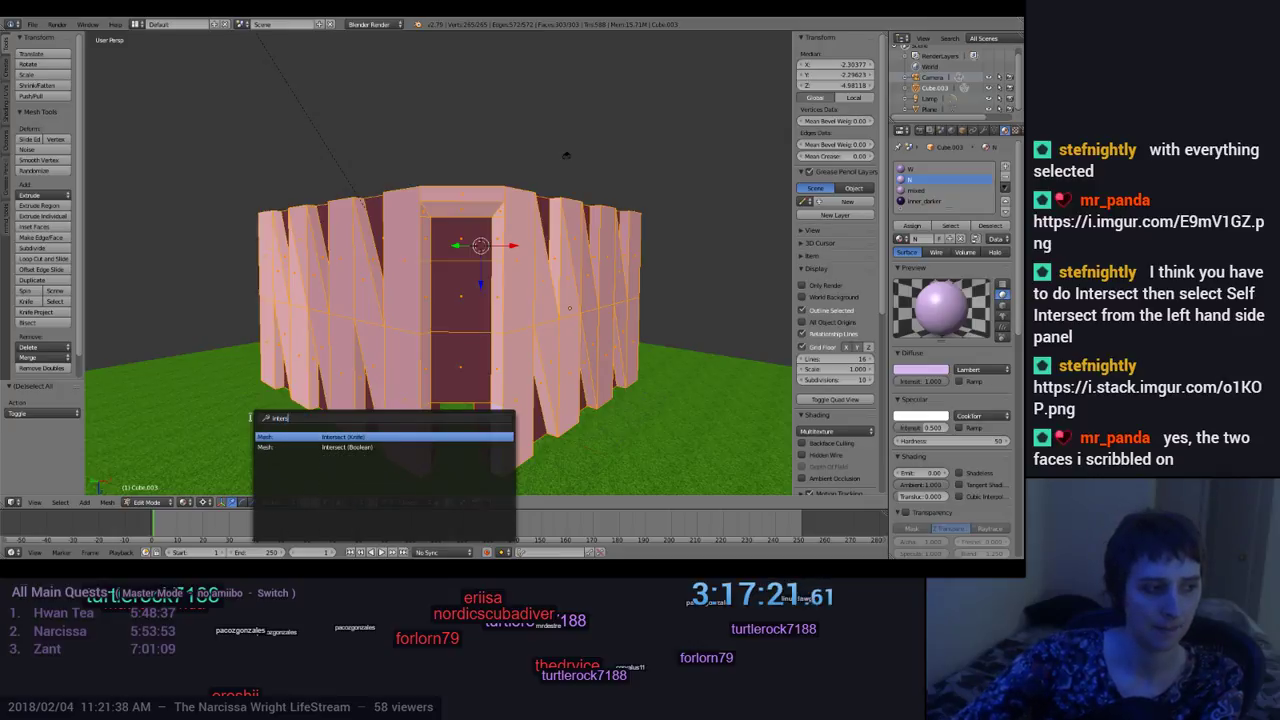
key("BackSpace")
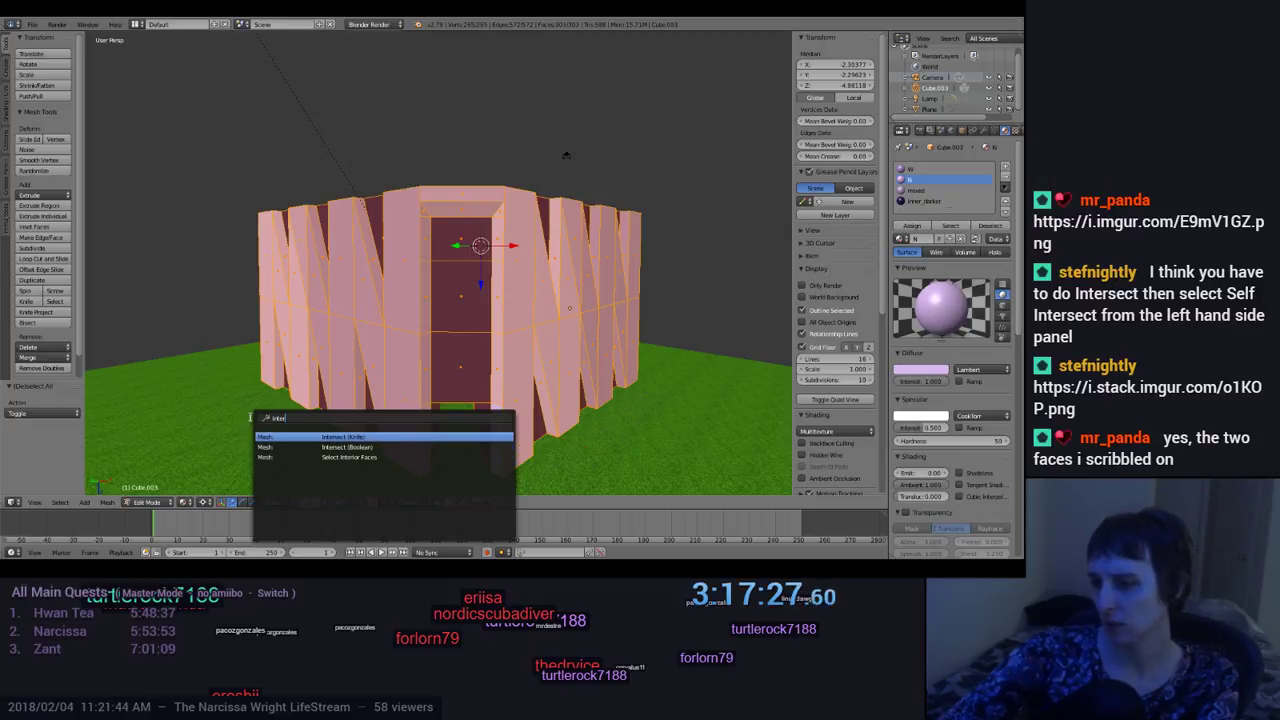
key("BackSpace")
key("BackSpace")
key("BackSpace")
key("BackSpace")
key("BackSpace")
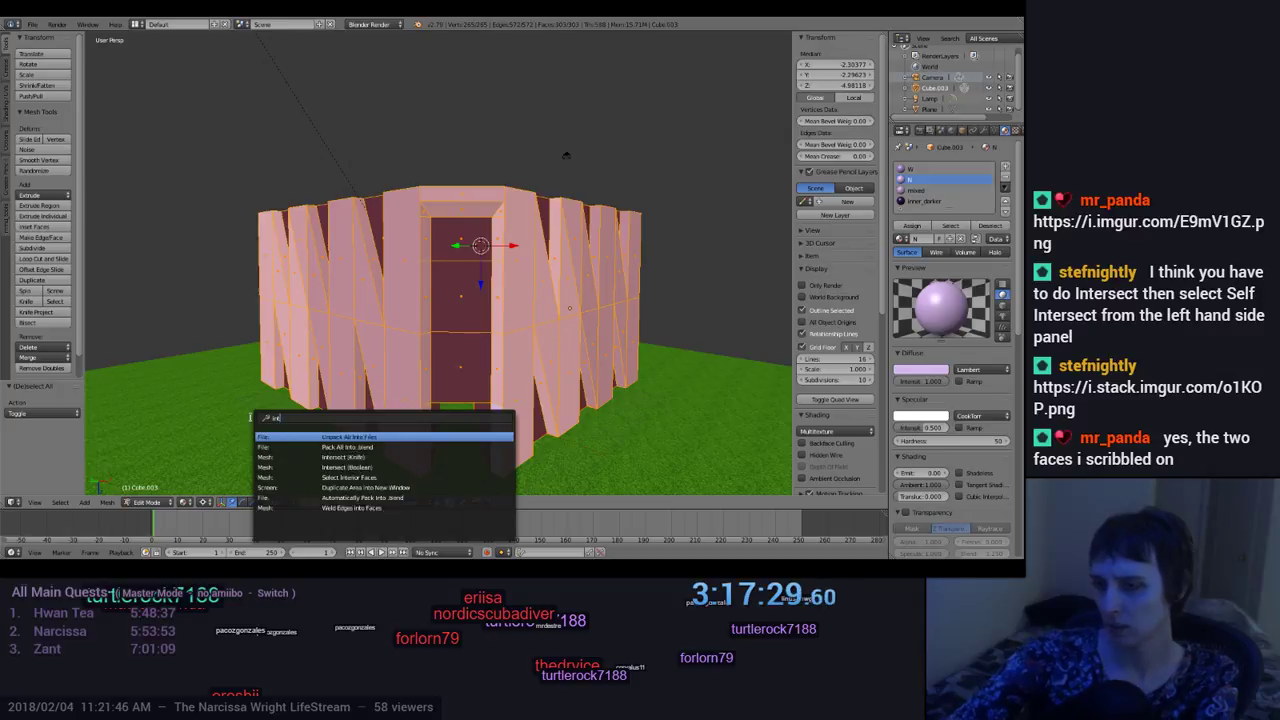
type("se")
key("BackSpace")
key("BackSpace")
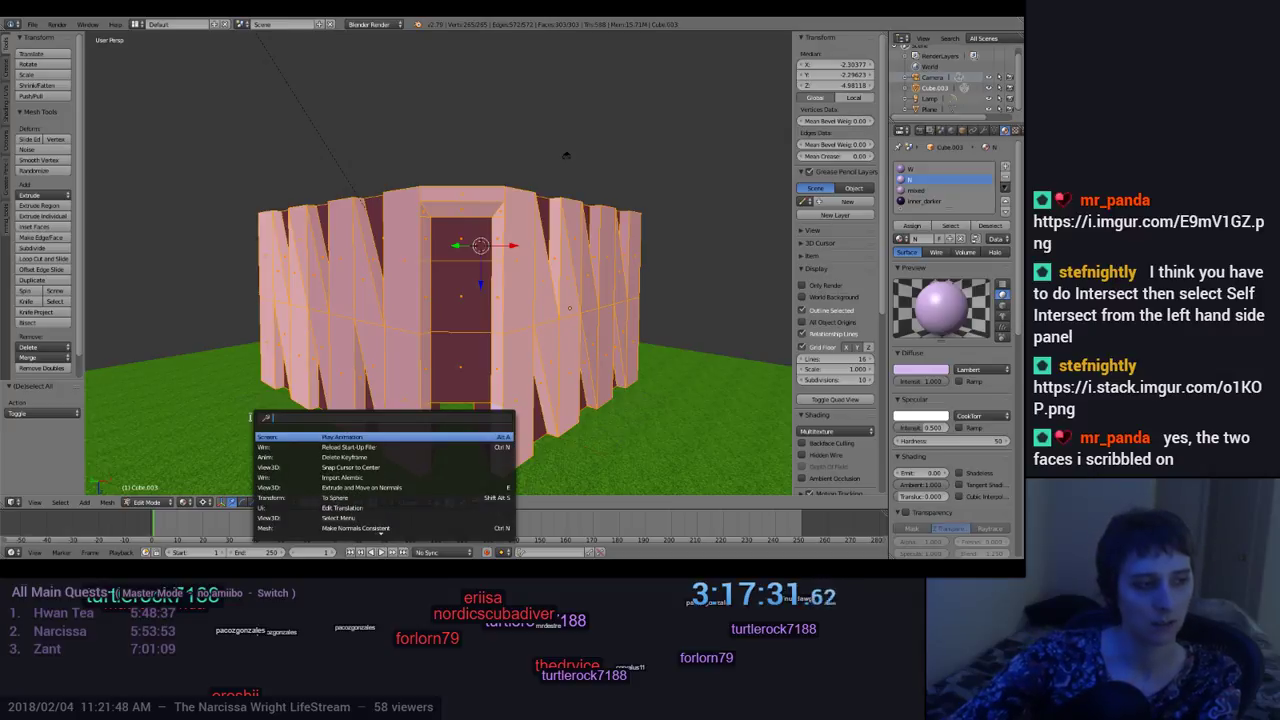
key("Escape")
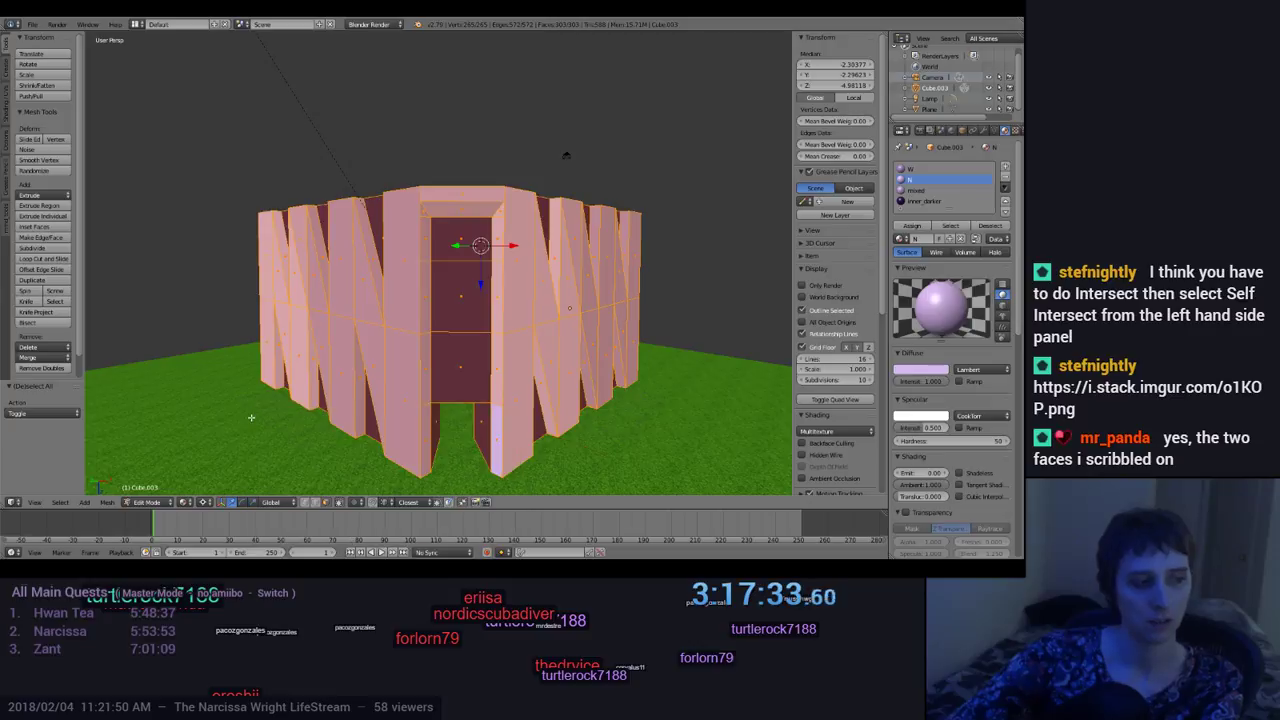
Step: Try Intersect (Boolean) with the Difference operation on the selected tower mesh, and undo it
middle_click_drag(251, 417, 468, 369)
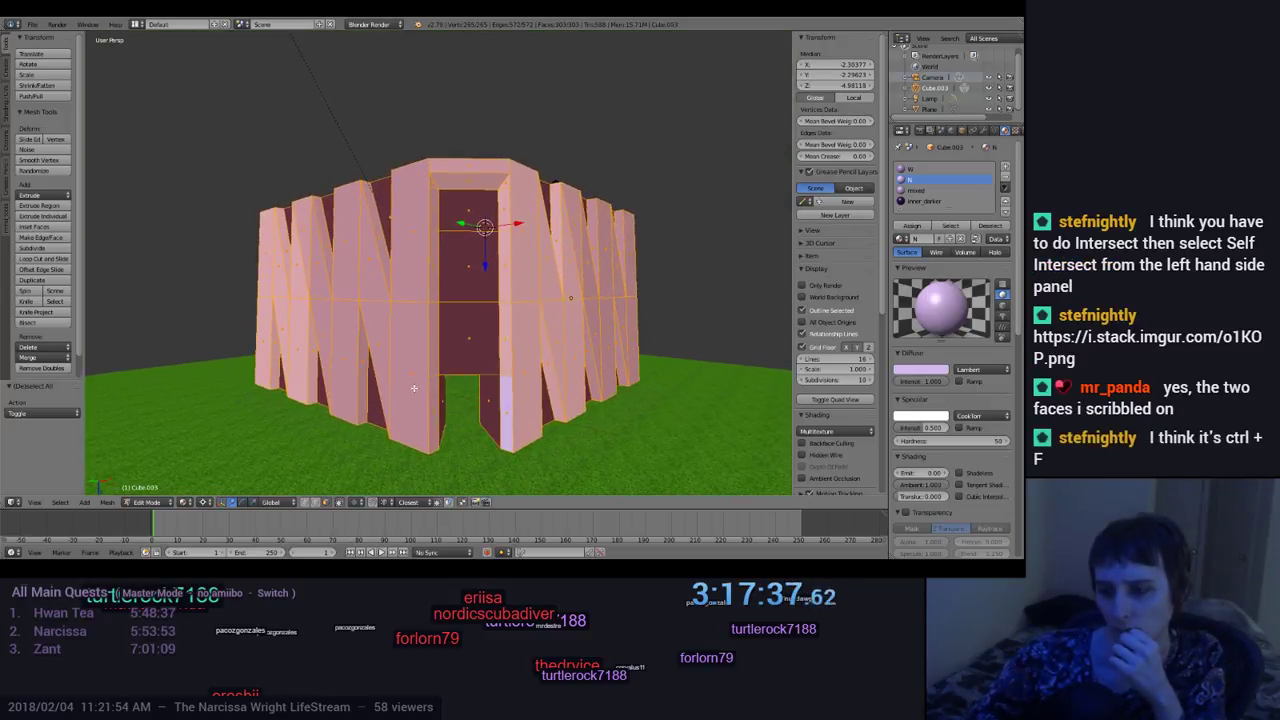
key("ctrl+f")
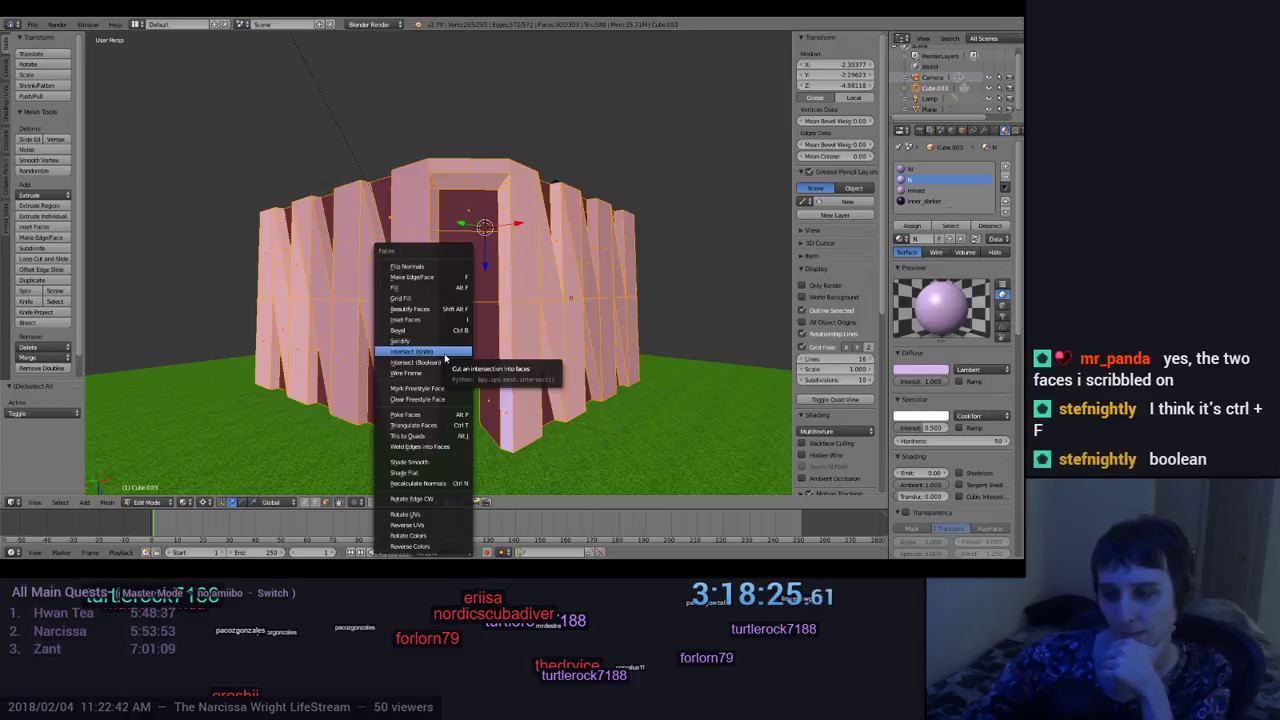
left_click(437, 361)
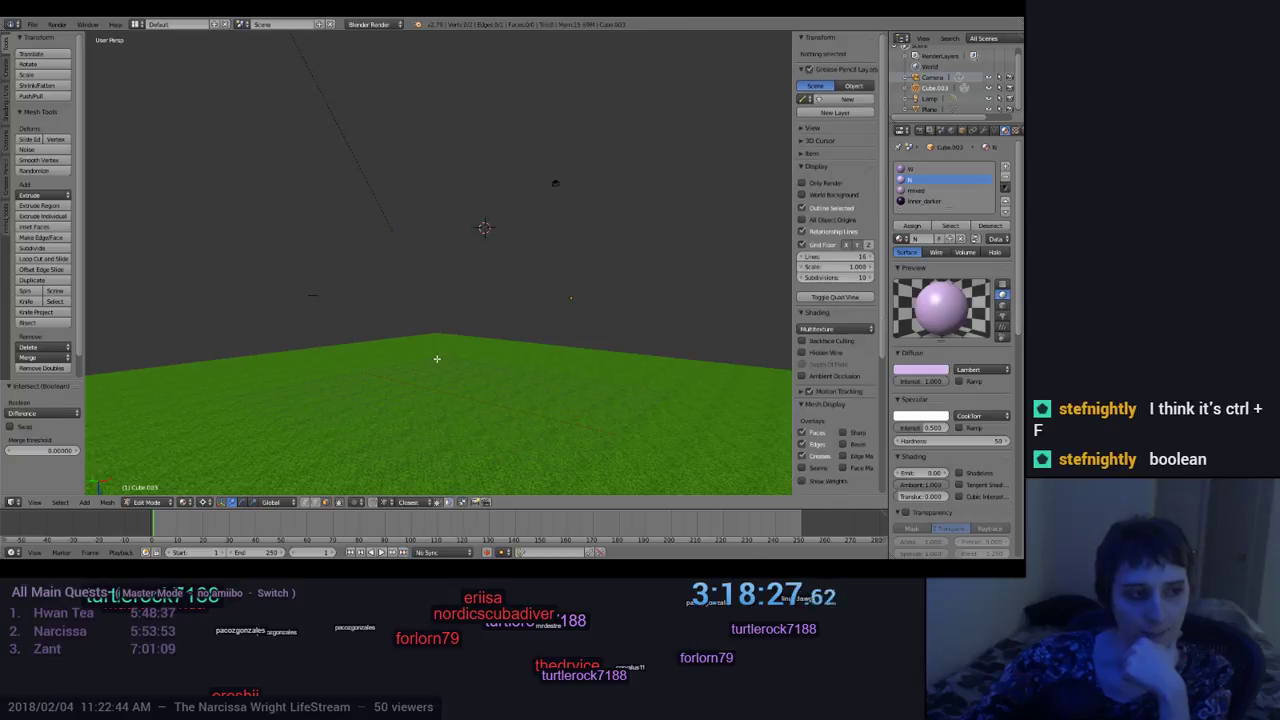
scroll(433, 372, "up", 5)
scroll(389, 349, "down", 4)
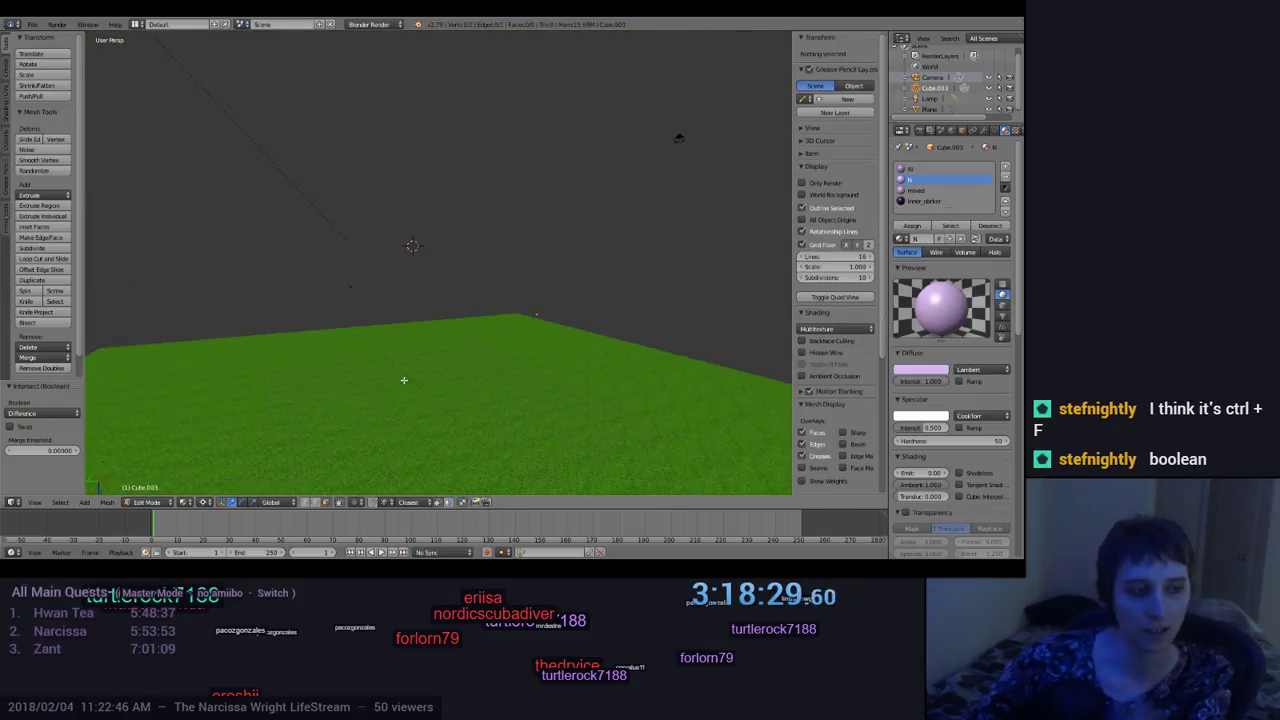
key("ctrl+z")
middle_click_drag(635, 137, 553, 157)
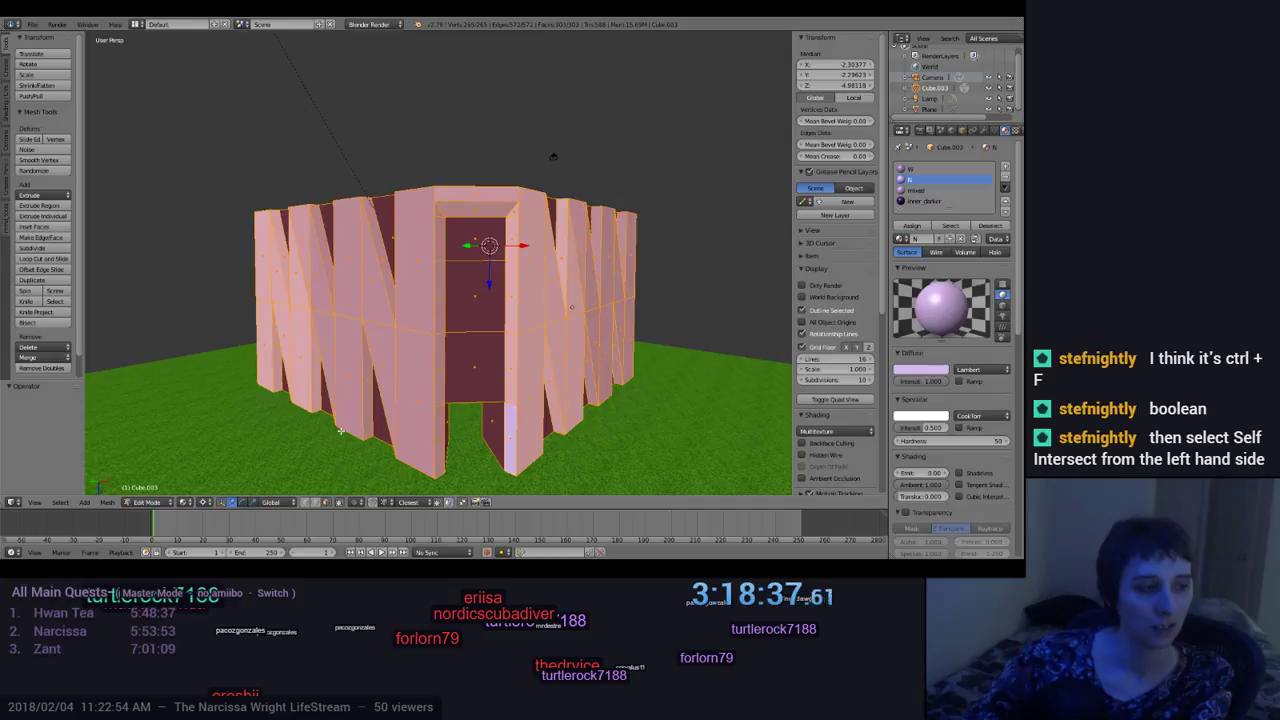
Step: Run Intersect (Boolean) on the whole tower mesh again and try its Union operation
key("ctrl+f")
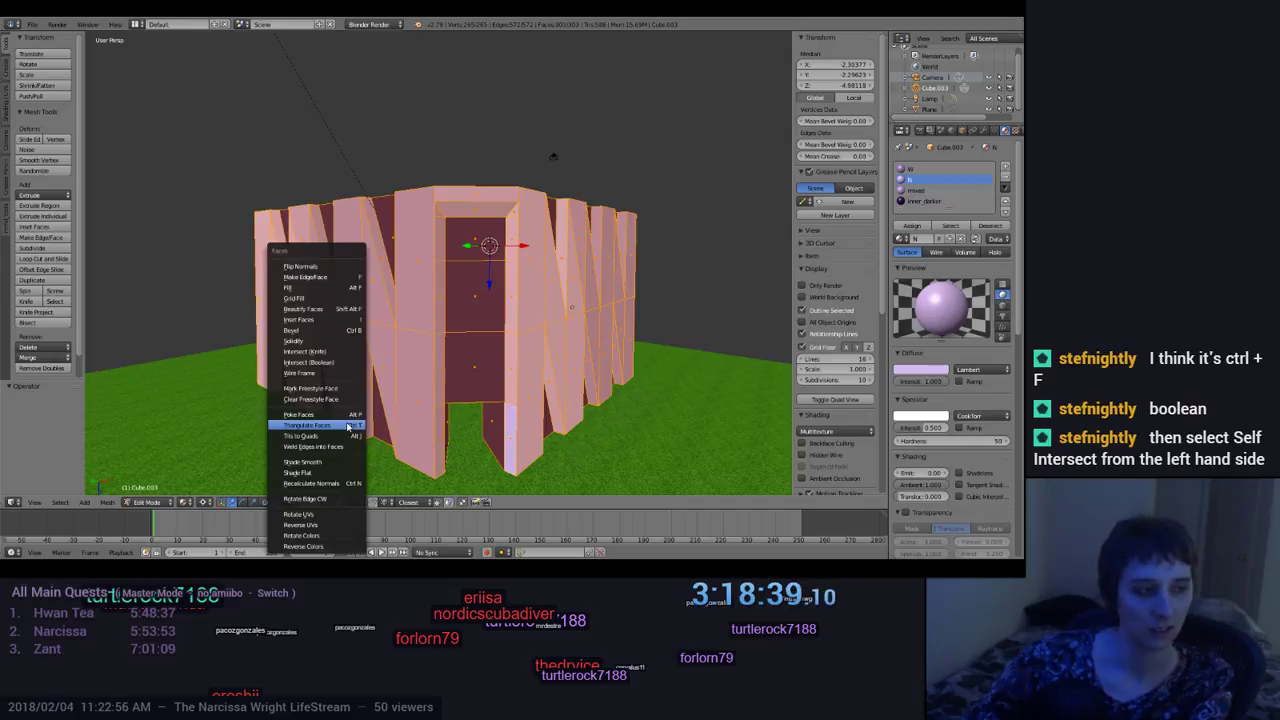
left_click(340, 362)
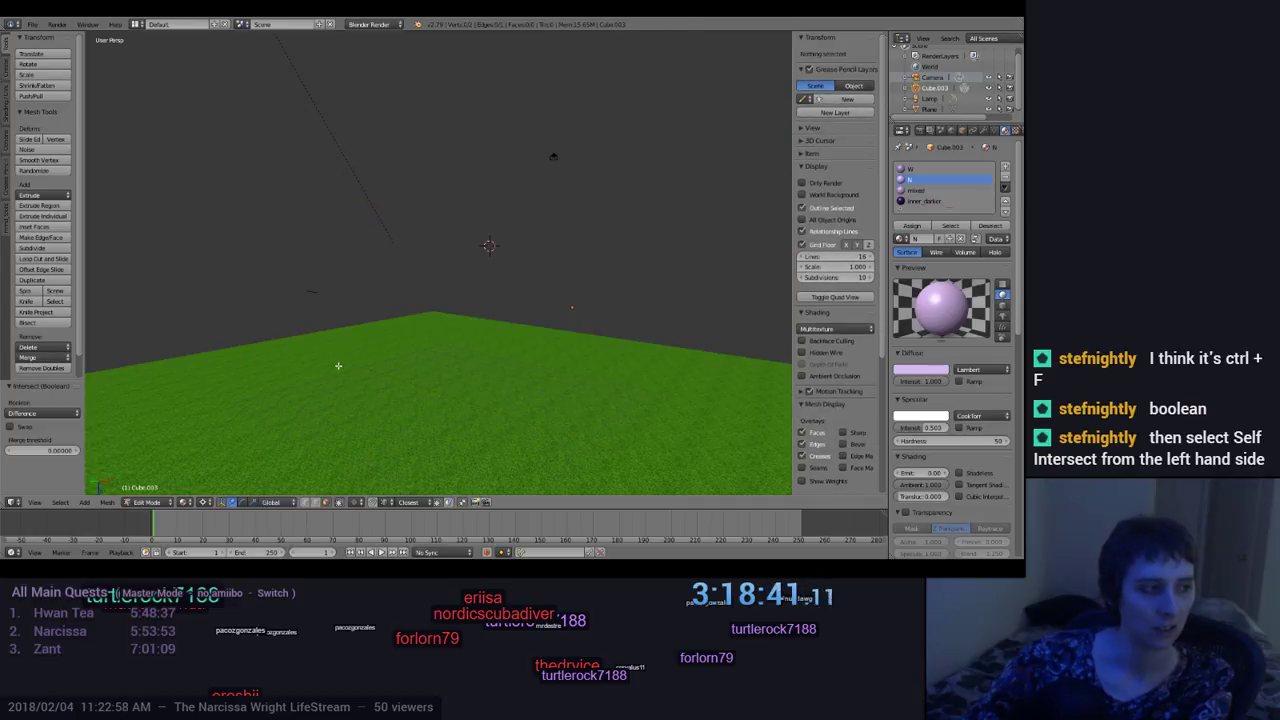
left_click(57, 420)
left_click(57, 419)
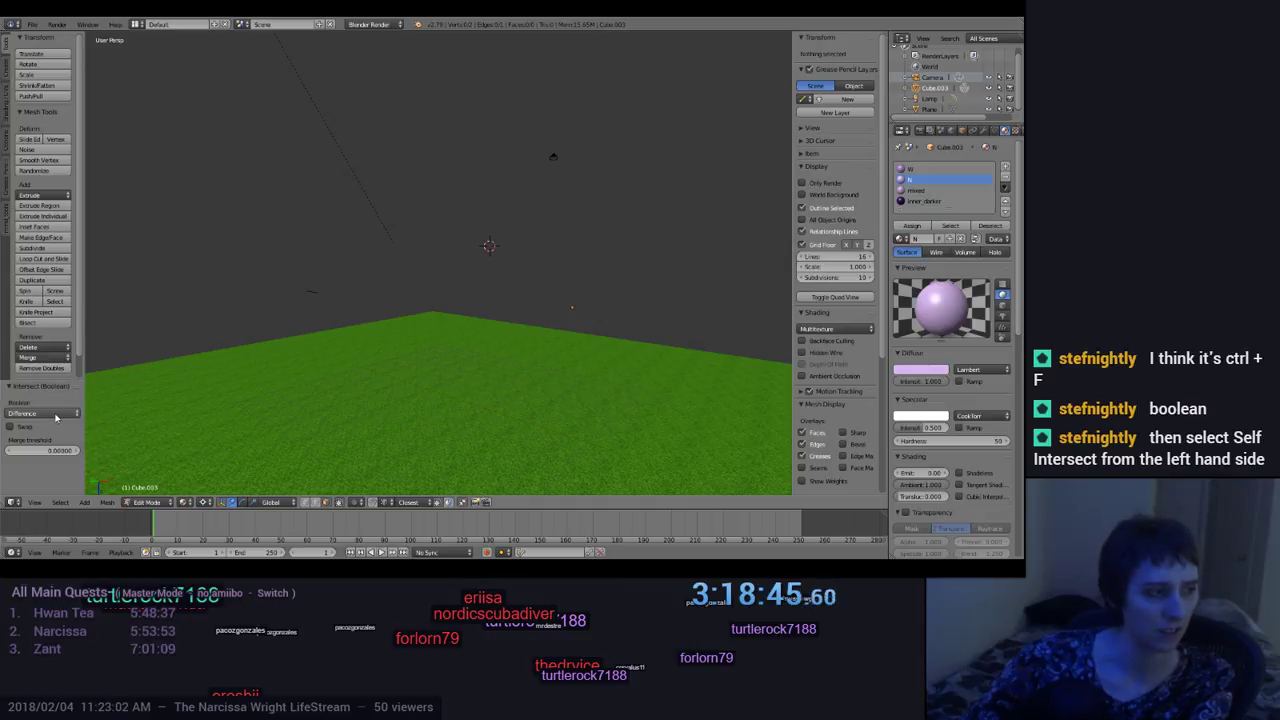
left_click(38, 415)
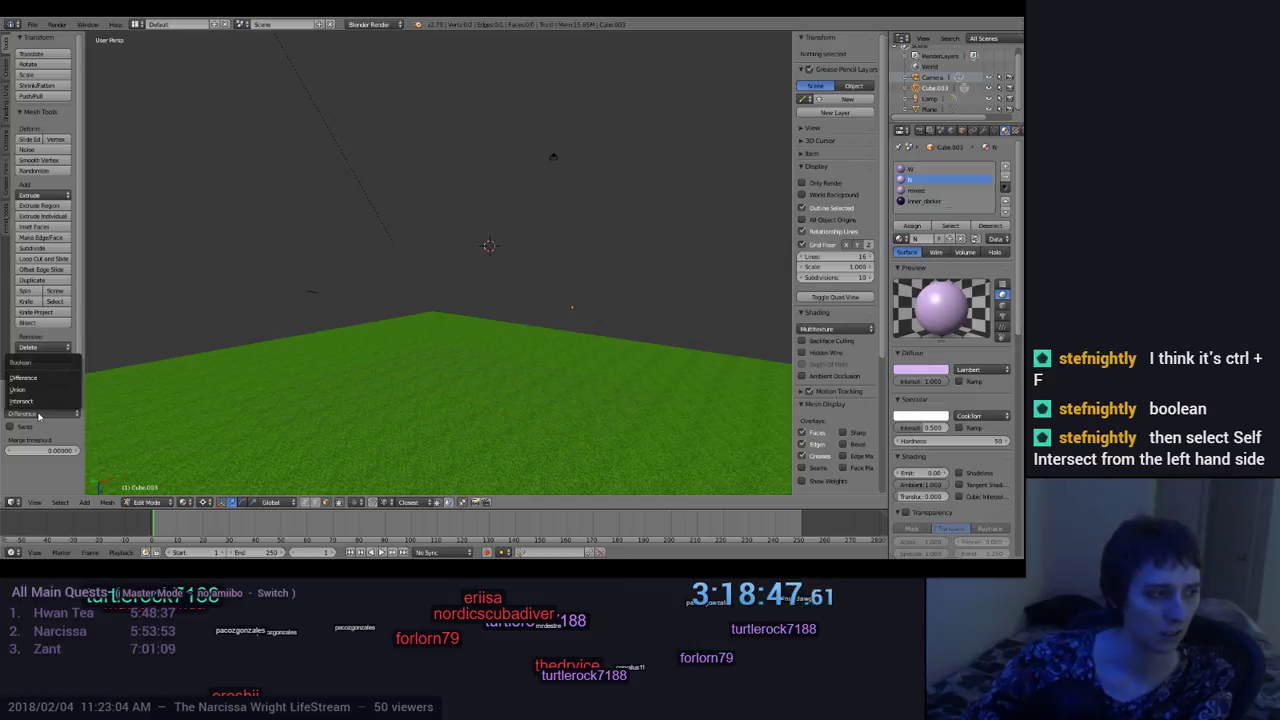
left_click(36, 401)
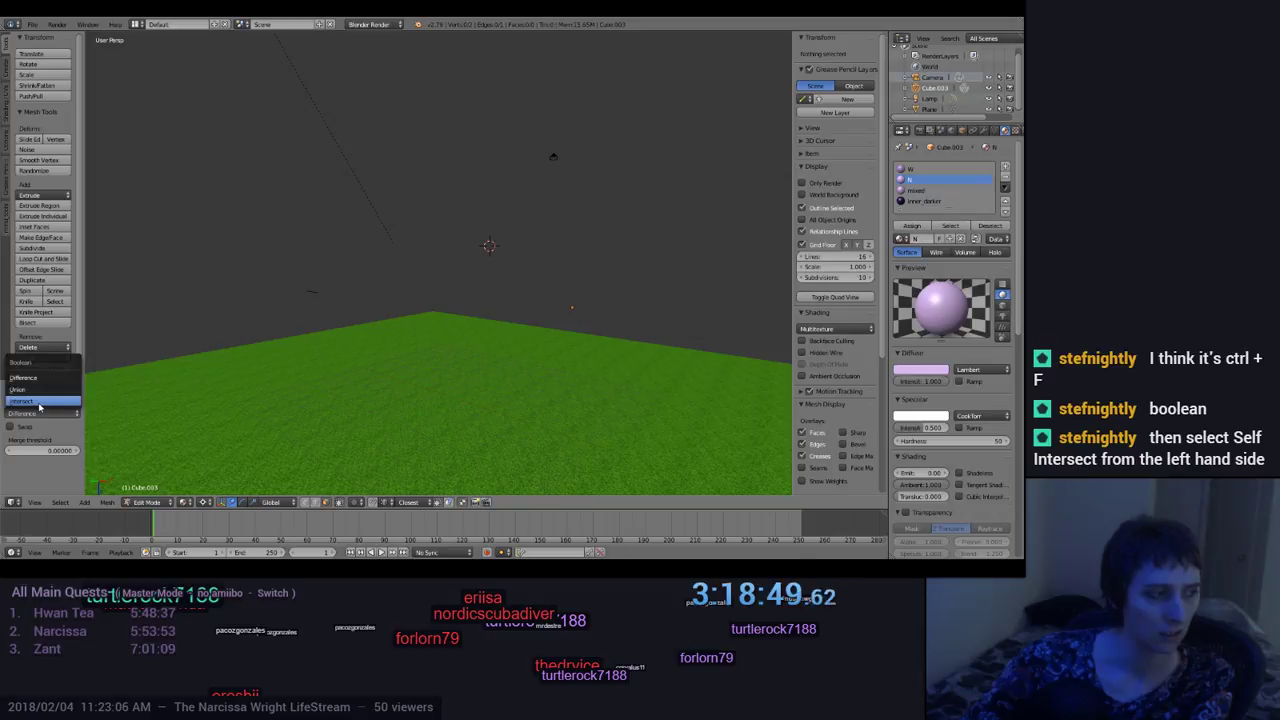
left_click(36, 410)
left_click(36, 402)
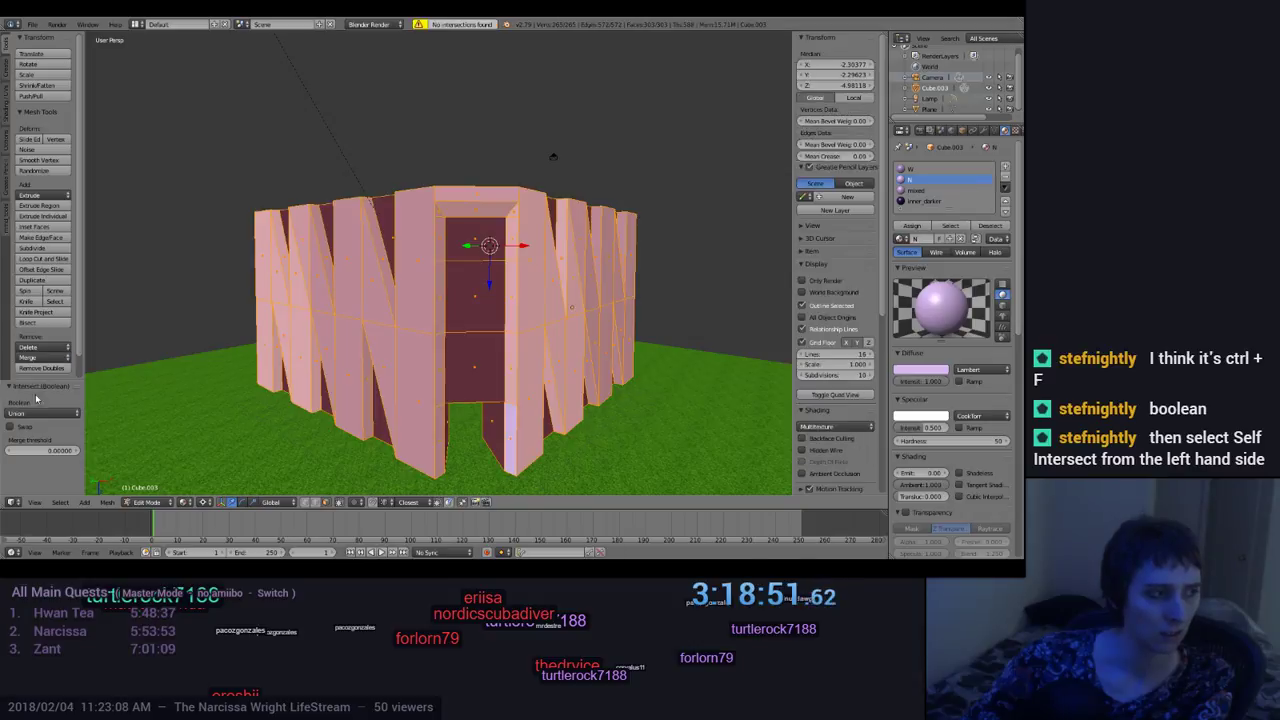
Step: Compare the Difference and Union operations for the tower's boolean intersection
left_click(34, 413)
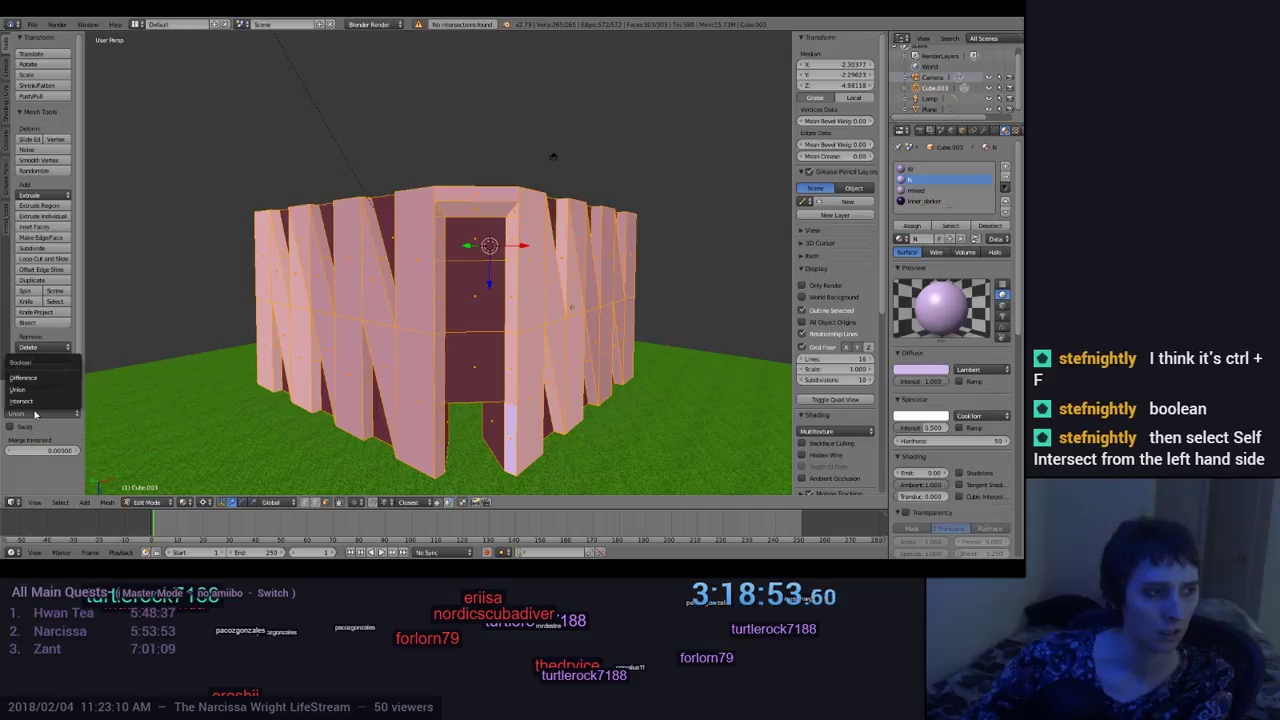
left_click(43, 403)
left_click(43, 411)
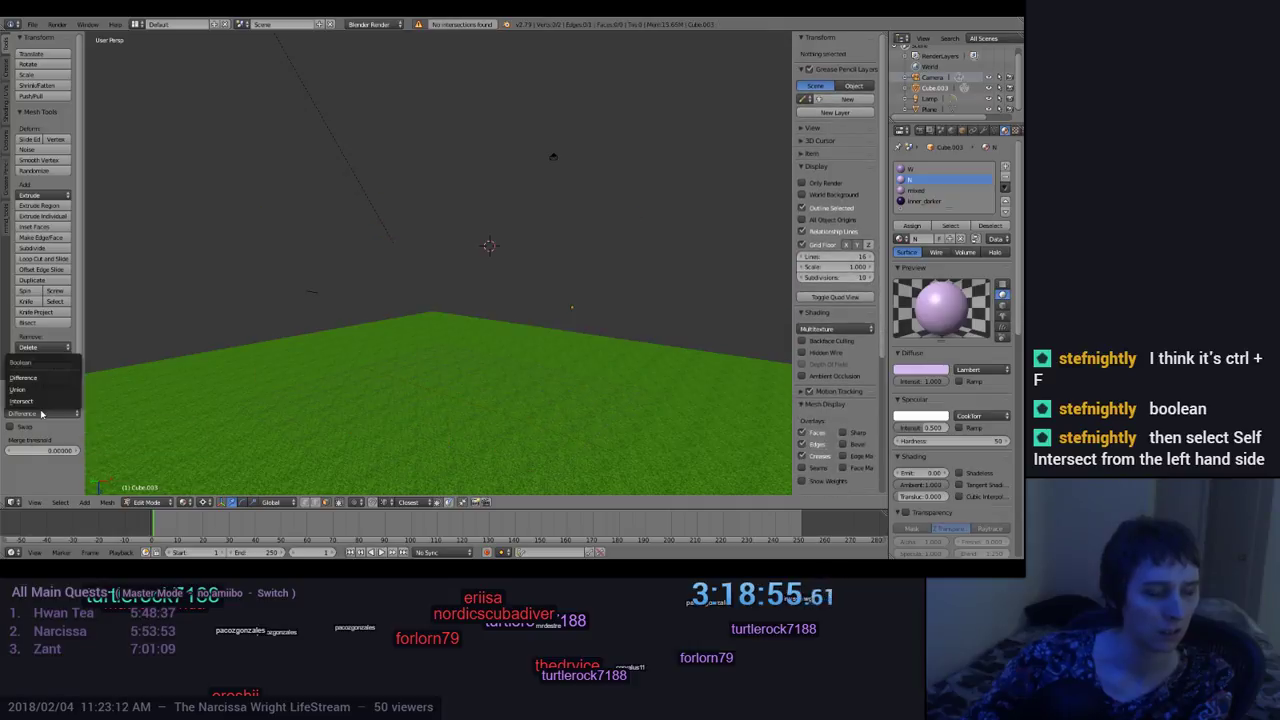
left_click(40, 401)
mouse_move(196, 408)
middle_mouse_down()
mouse_move(260, 400)
mouse_move(190, 408)
middle_mouse_up()
left_click(47, 413)
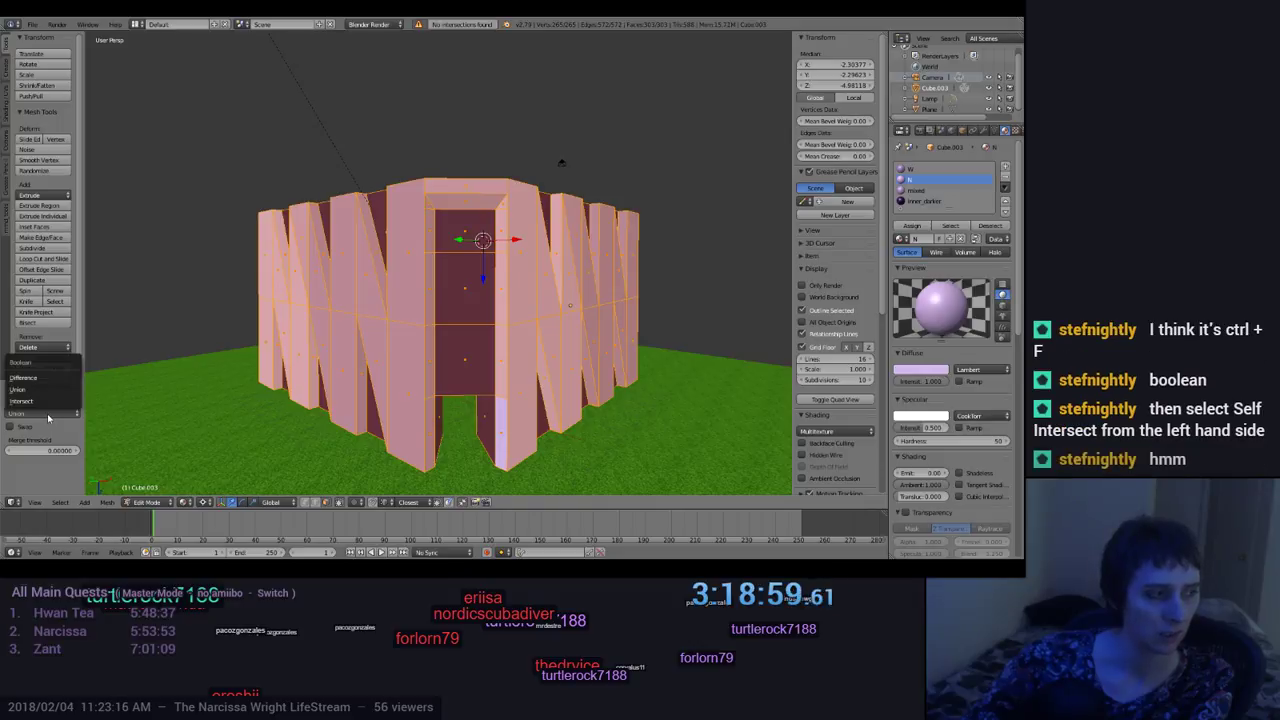
left_click(47, 413)
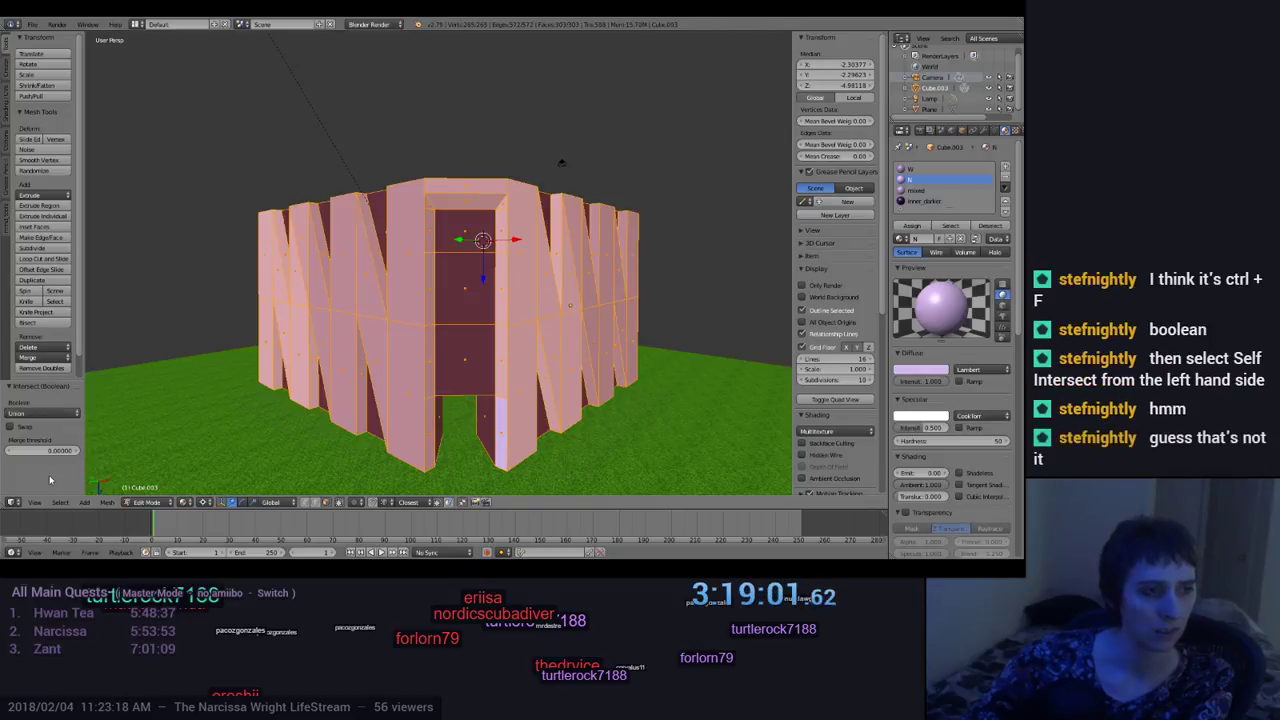
Step: Reapply the Union operation to the tower's boolean intersection, and undo the Intersect (Boolean)
left_click(40, 414)
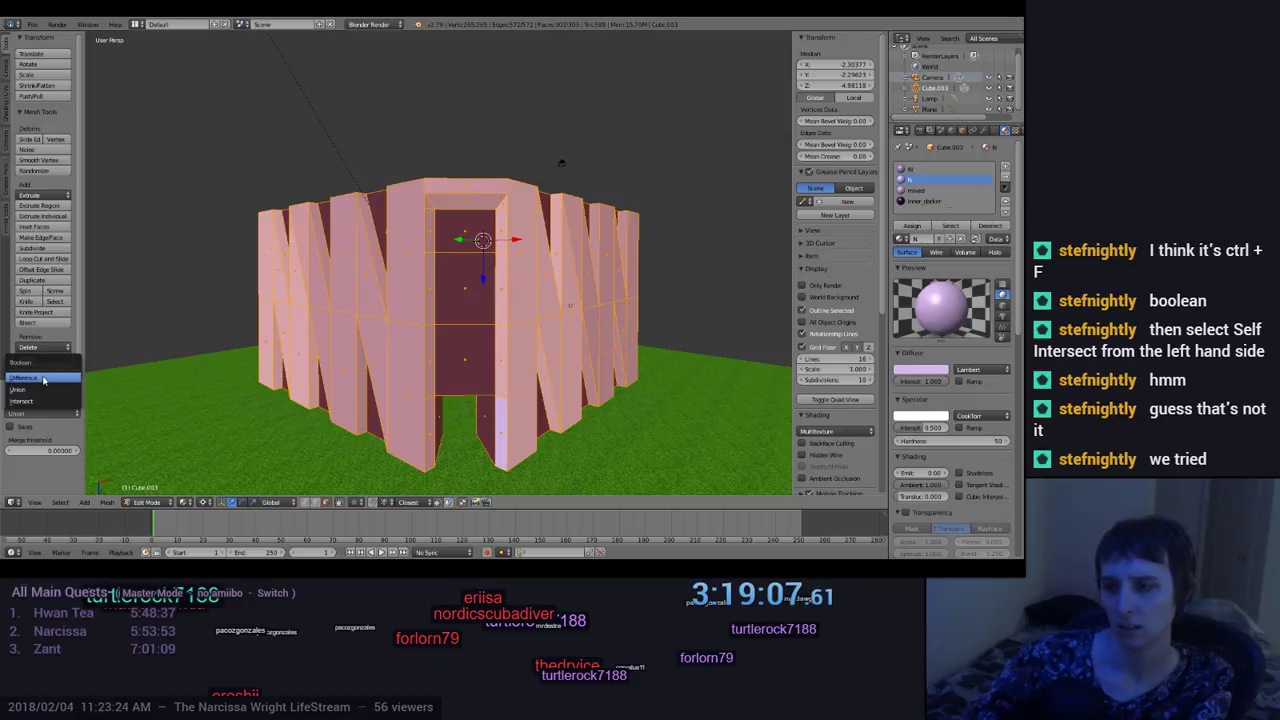
left_click(40, 389)
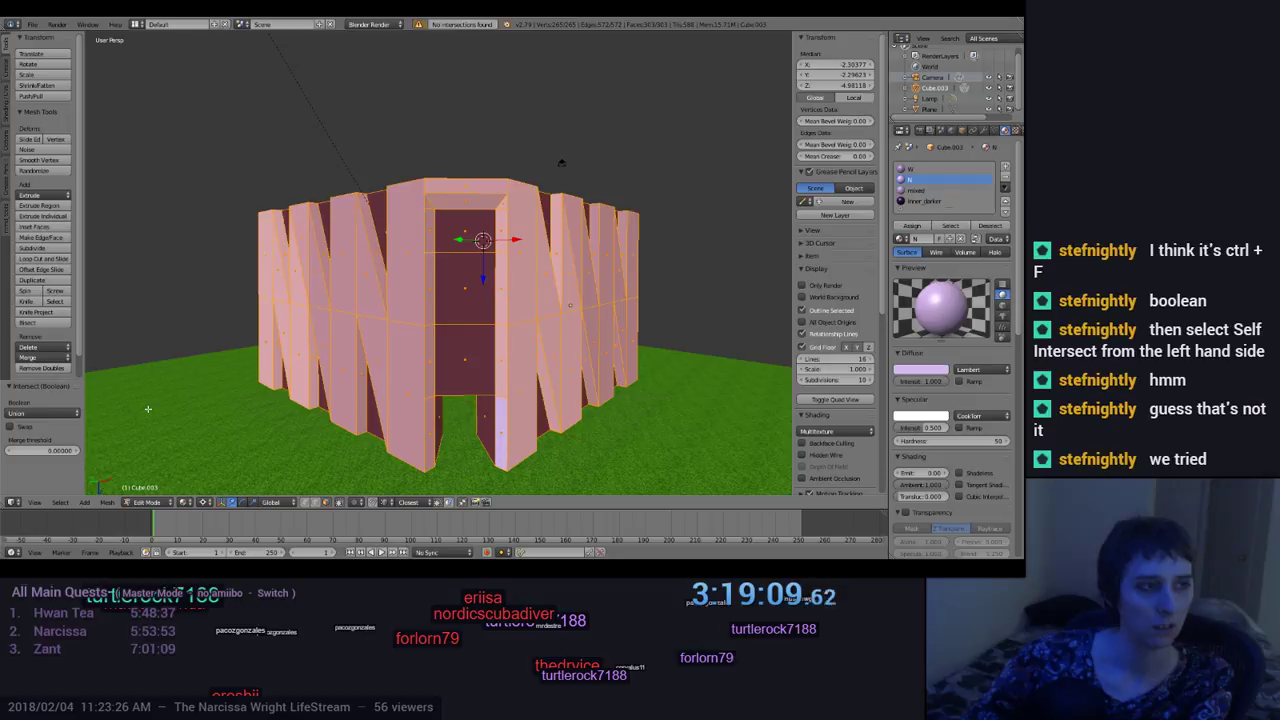
left_click(42, 412)
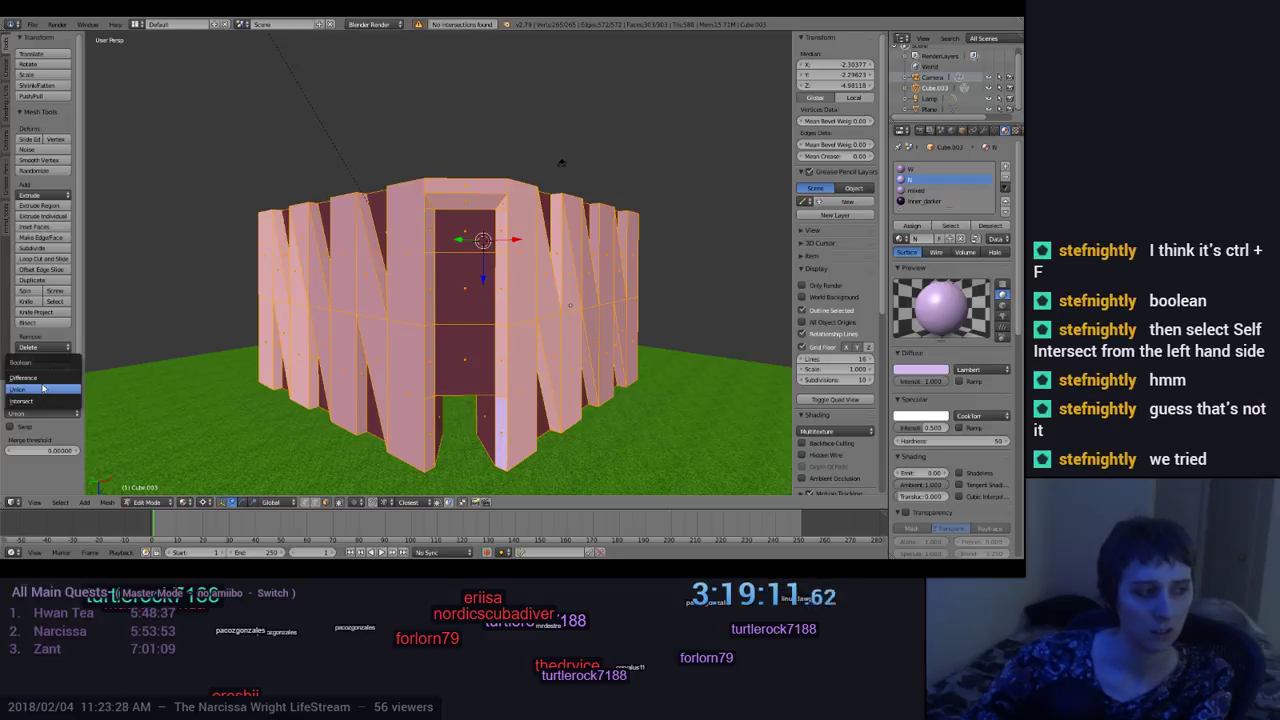
left_click(42, 388)
key("ctrl+z")
Step: Toggle the selection of the tower mesh and leave all of its faces deselected
key("a")
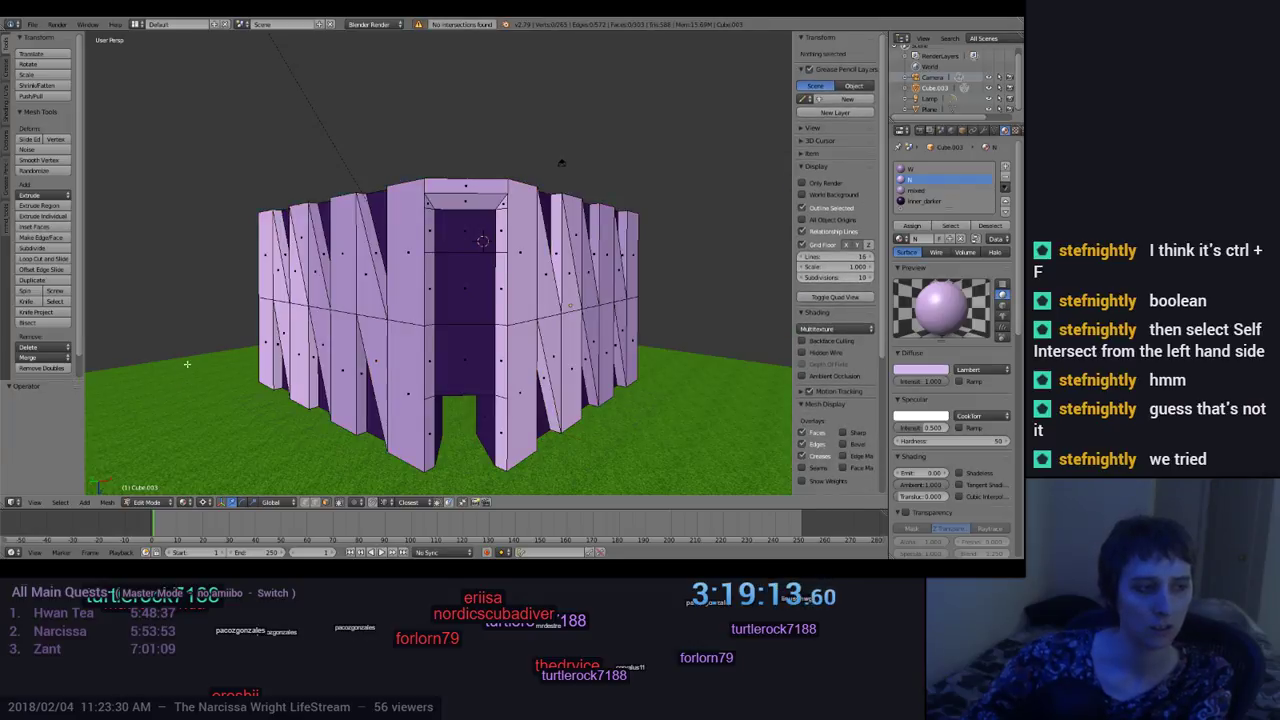
key("a")
key("a")
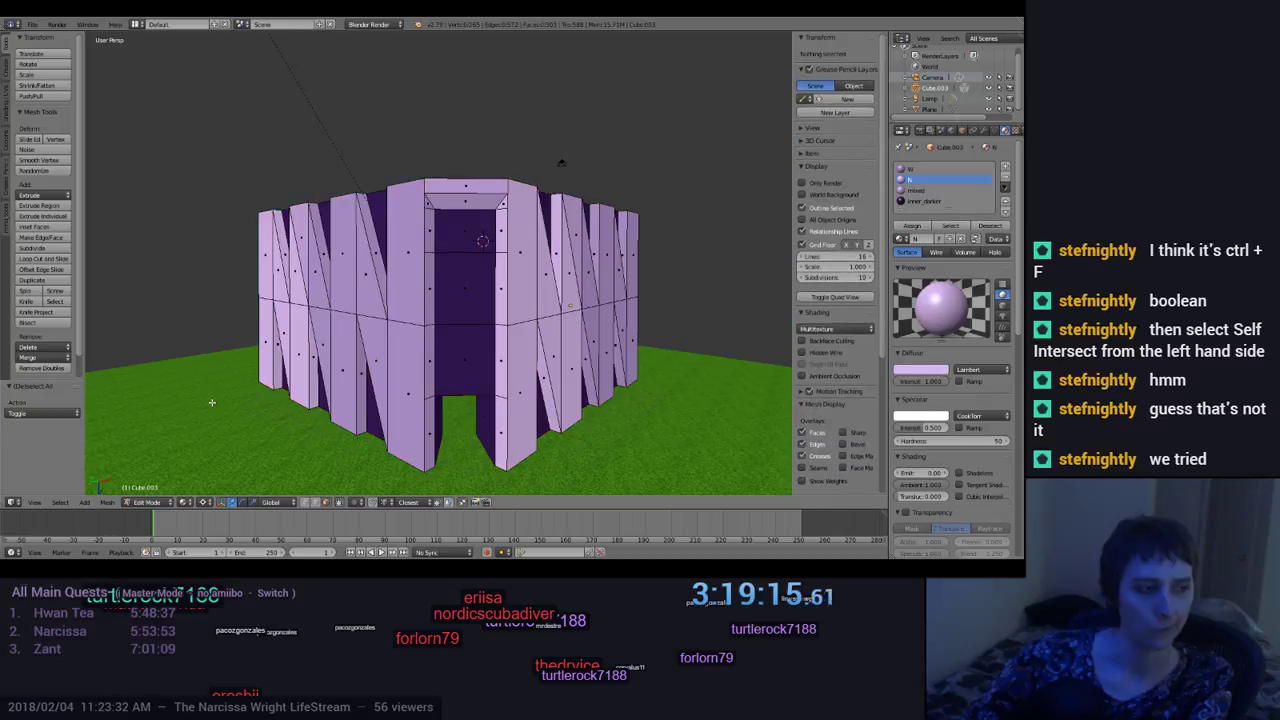
key("a")
key("a")
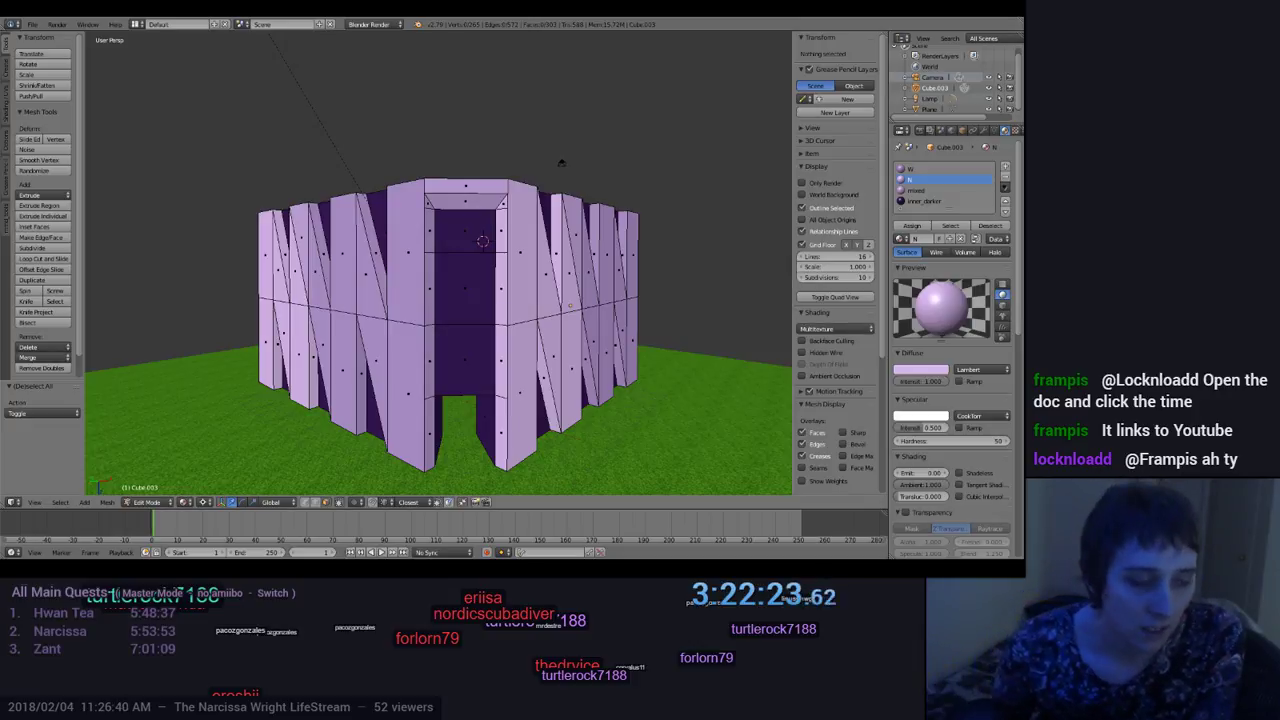
Step: Delete the two upper wall faces that flank the tower's doorway
key("KP_6")
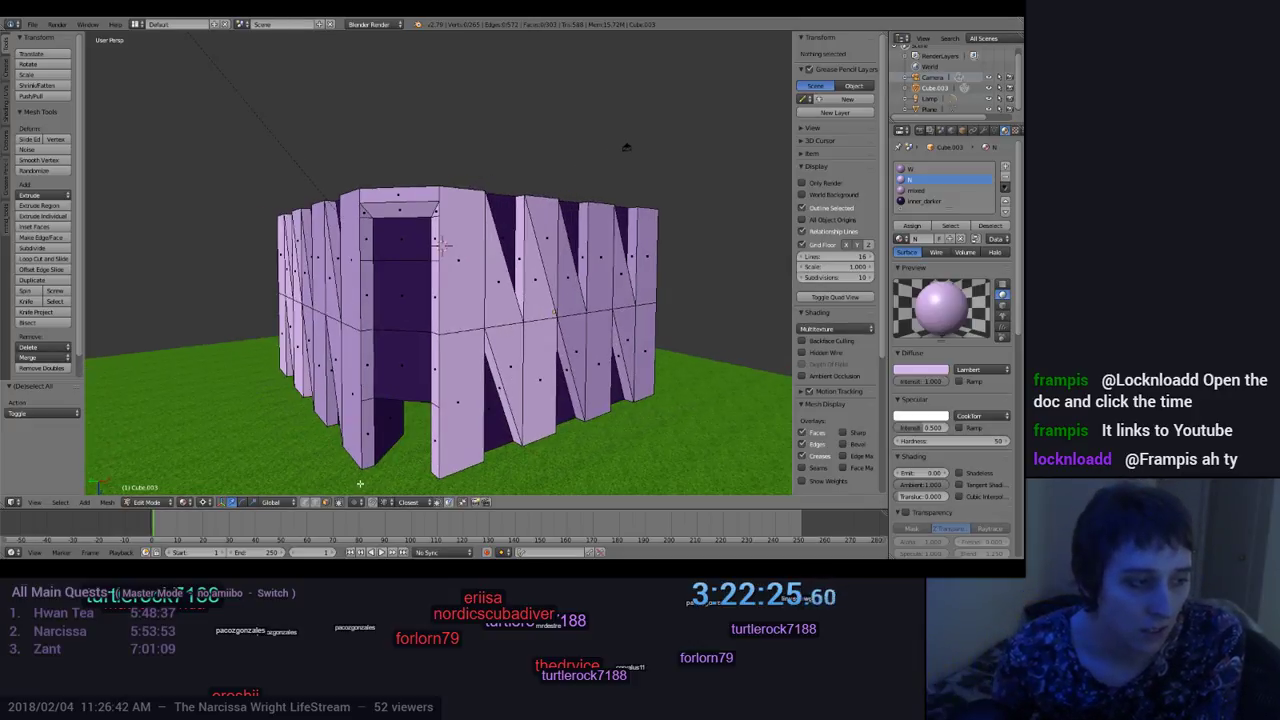
right_click(407, 308)
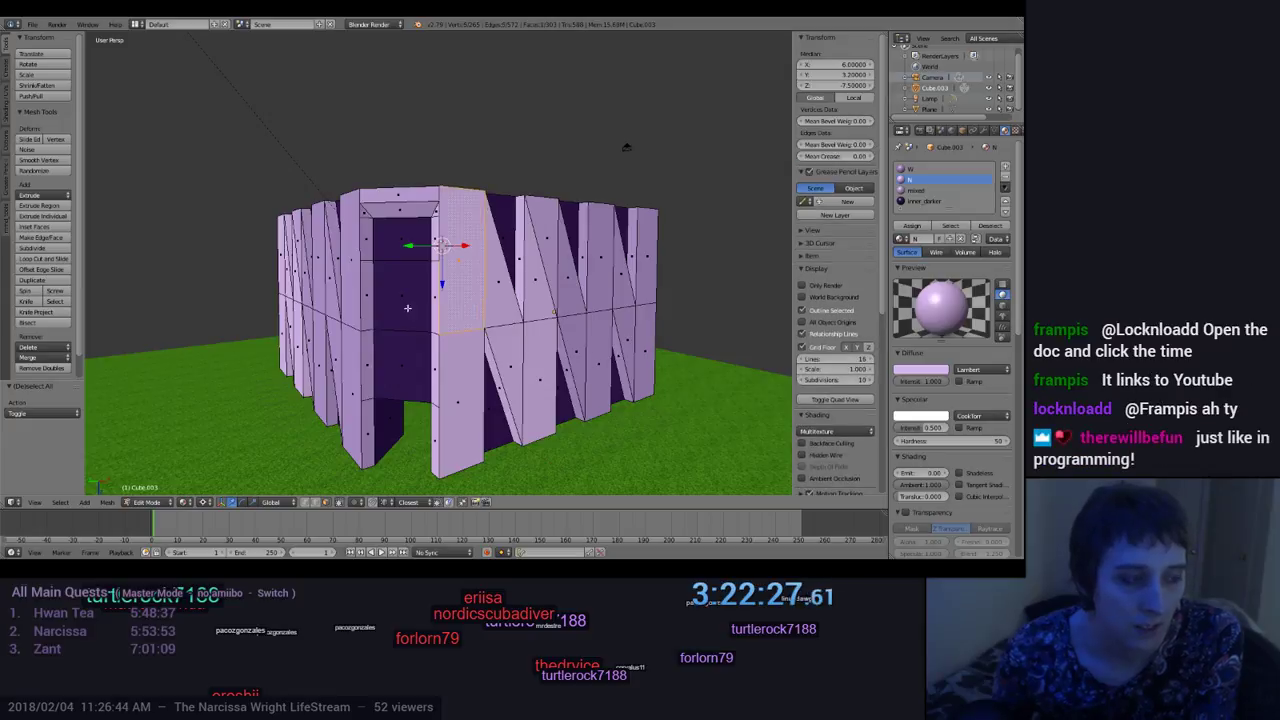
key("x")
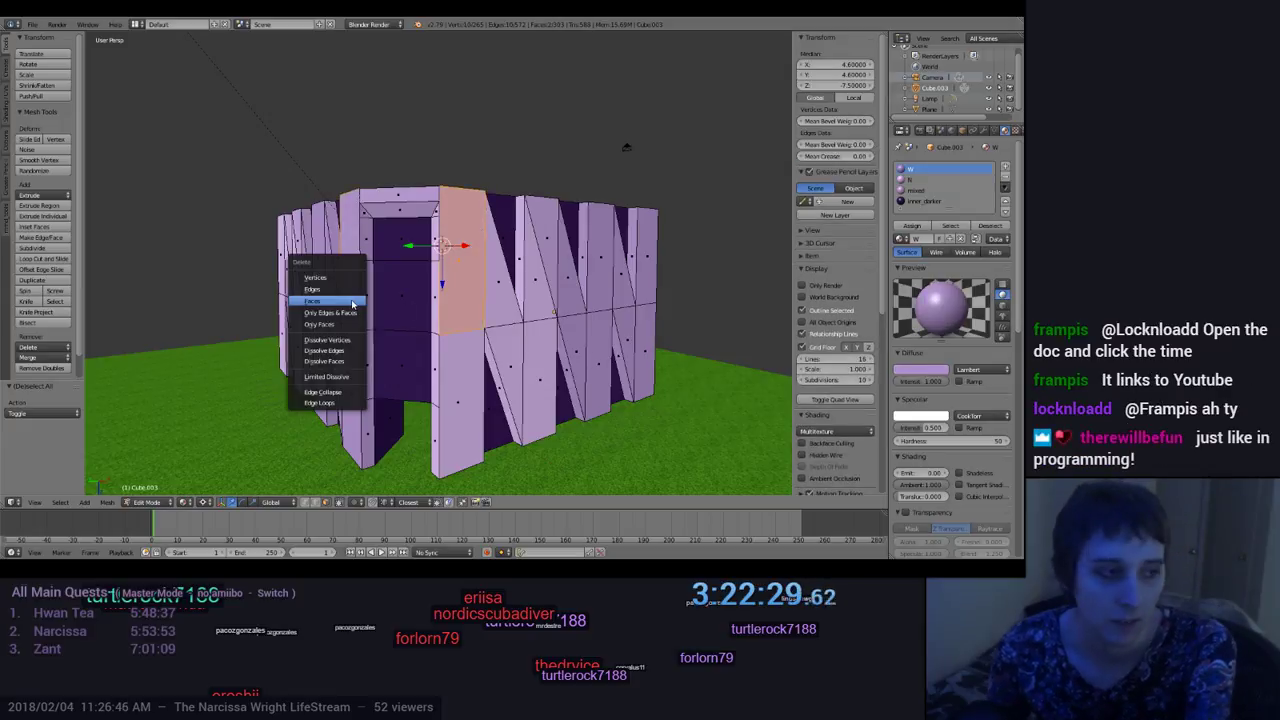
left_click(352, 303)
Step: Fill the upper wall opening left of the doorway with one face, including the door frame's edge vertices in its boundary
middle_click_drag(386, 309, 487, 354)
scroll(480, 330, "up", 5)
scroll(455, 302, "down", 4)
scroll(440, 280, "up", 5)
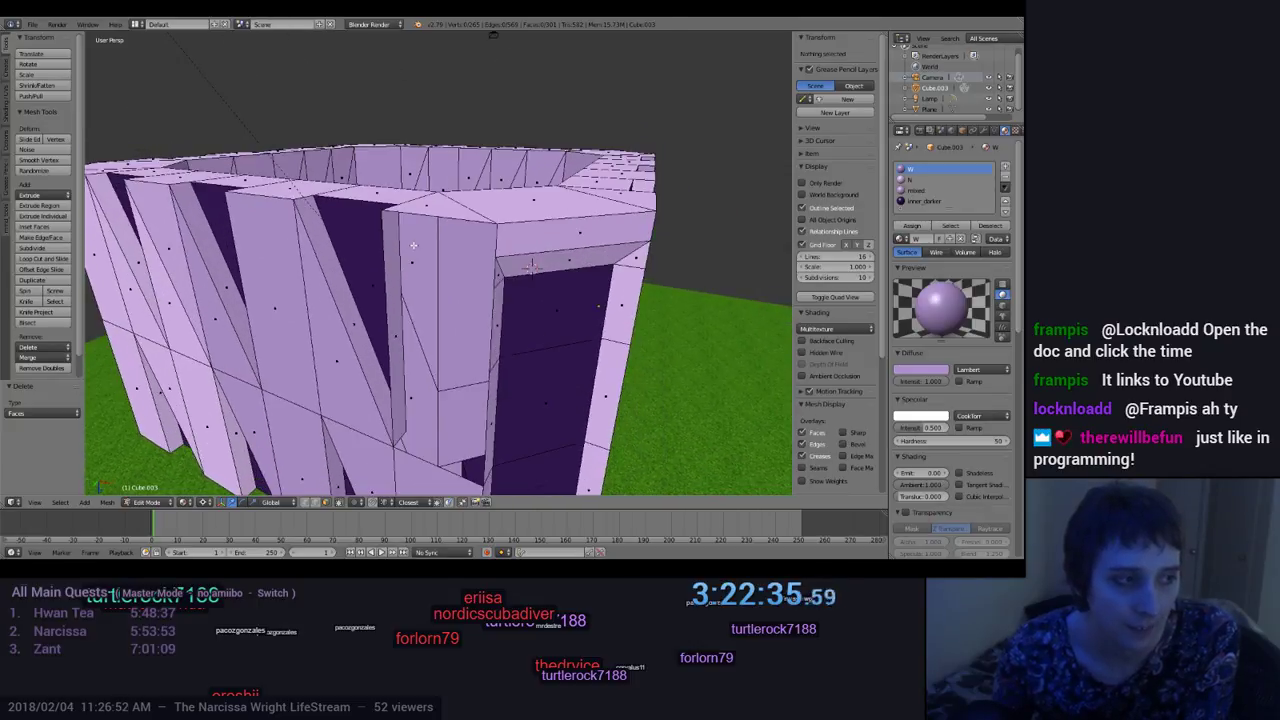
middle_click_drag(433, 266, 435, 272)
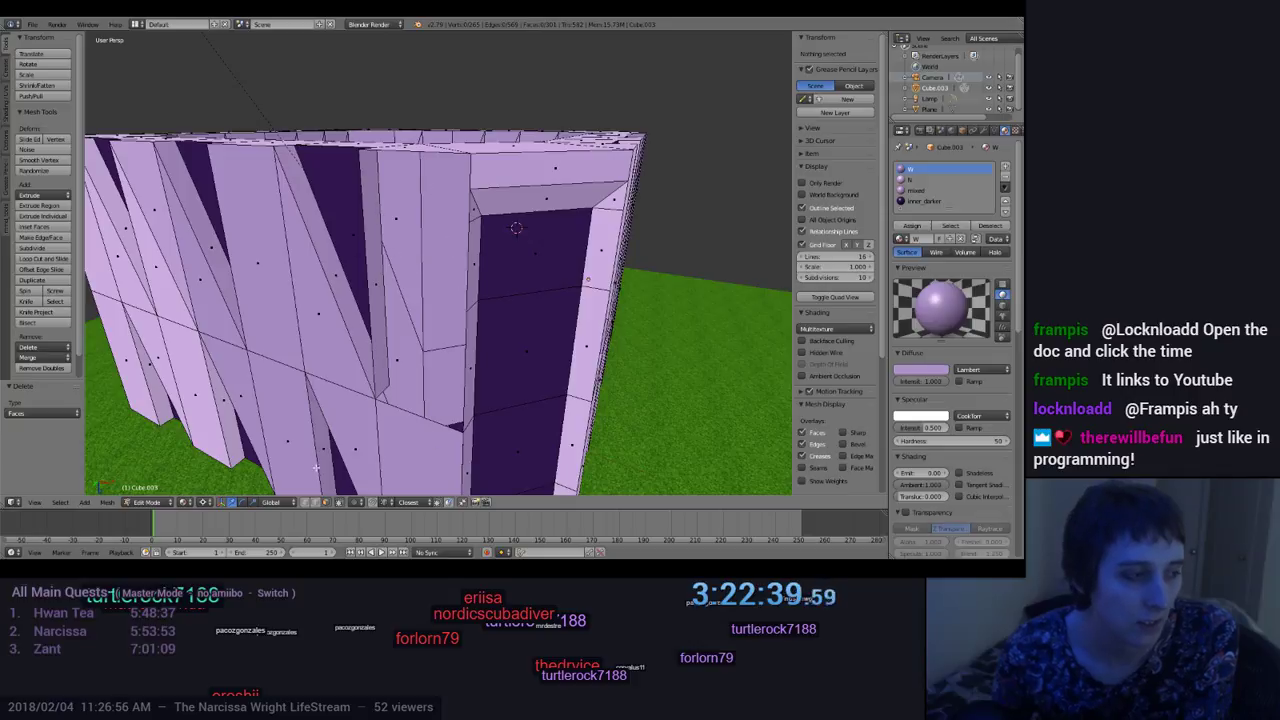
left_click(305, 504)
right_click(362, 150)
right_click(470, 155, "shift")
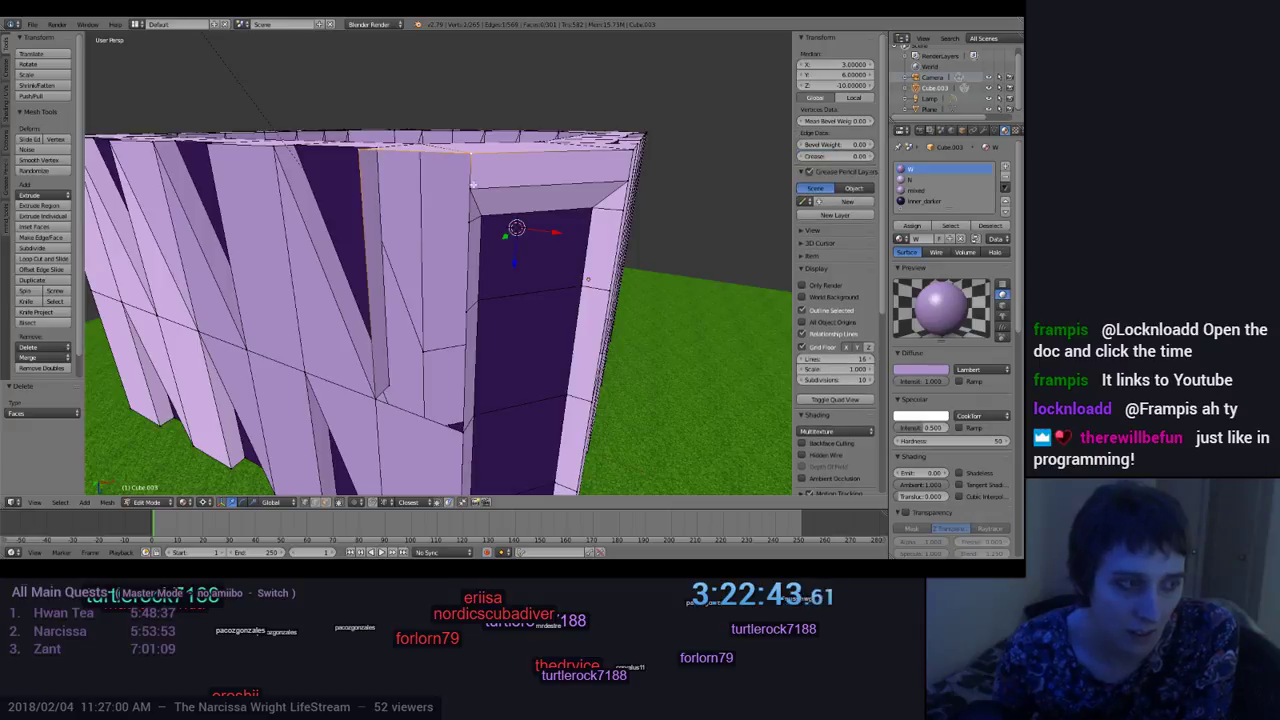
right_click(470, 189, "shift")
right_click(470, 216, "shift")
right_click(462, 311, "shift")
right_click(461, 433, "shift")
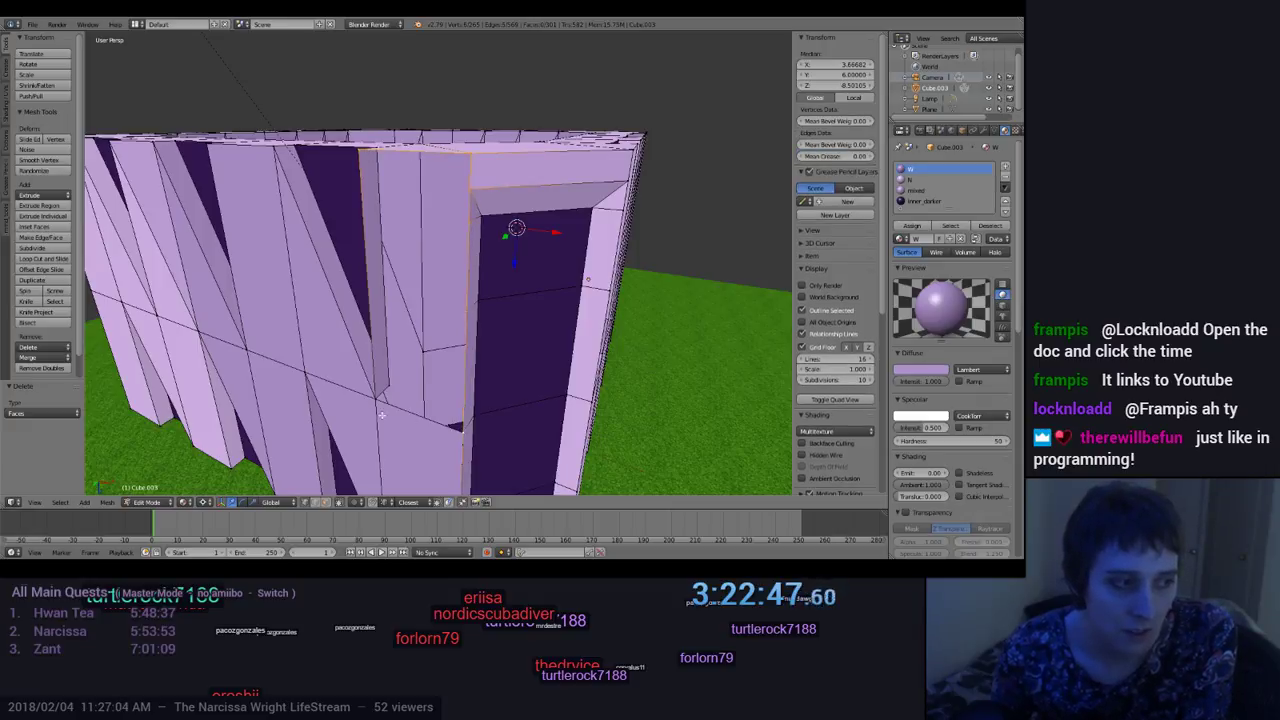
right_click(375, 397, "shift")
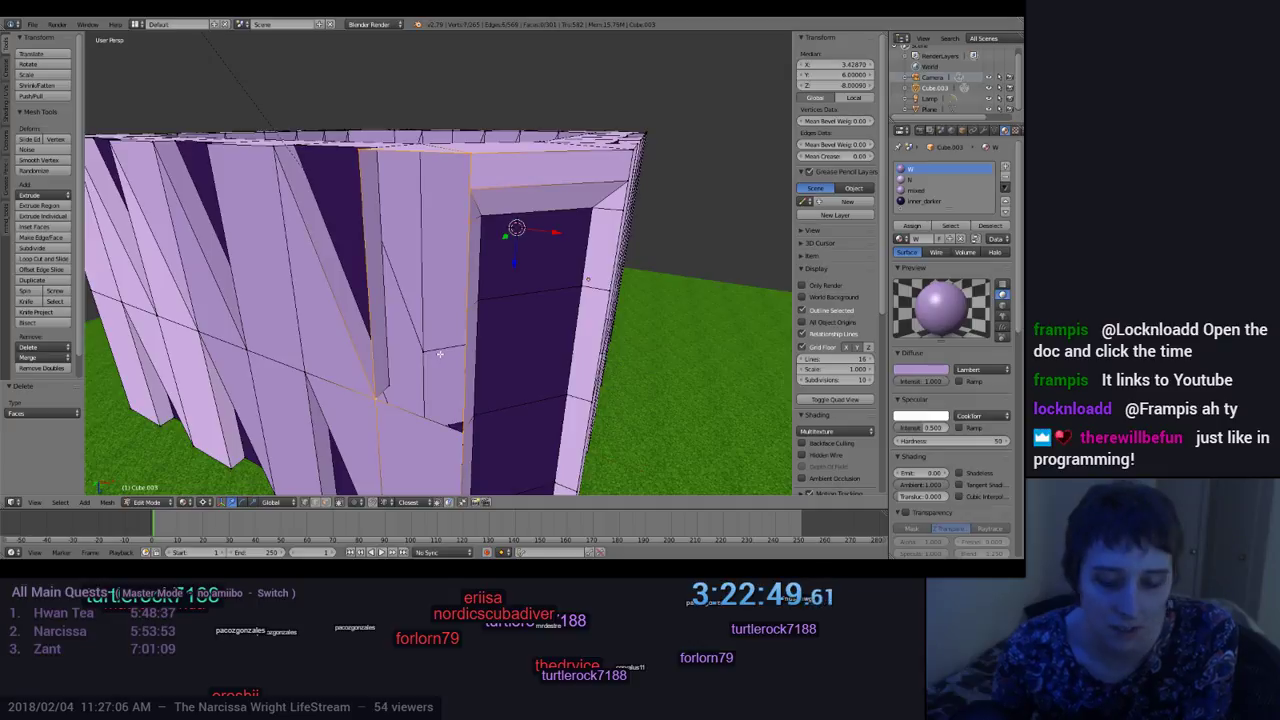
key("f")
Step: Assign the W material to the new wall face left of the doorway and deselect it
left_click(920, 178)
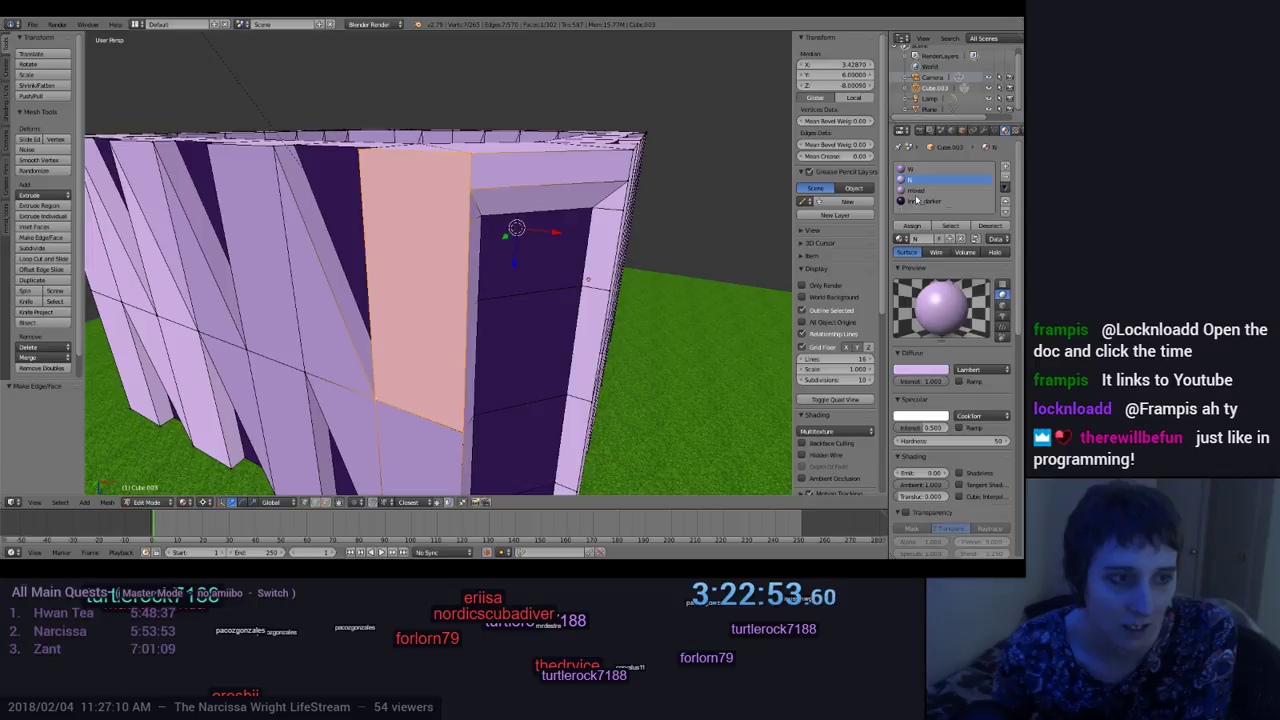
left_click(912, 169)
left_click(912, 226)
key("a")
Step: Fill the upper wall opening right of the doorway with one face through the wall corners and door frame vertices
middle_click_drag(715, 288, 360, 213)
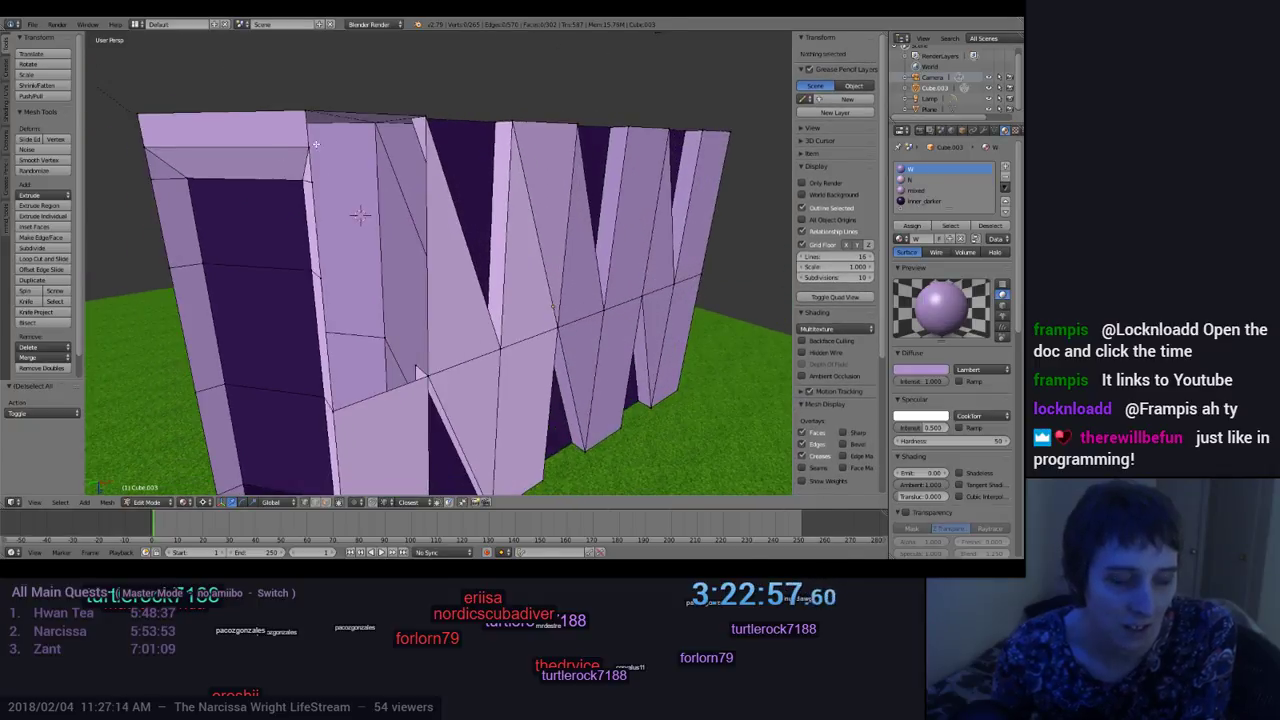
middle_click_drag(315, 144, 314, 156)
right_click(418, 430)
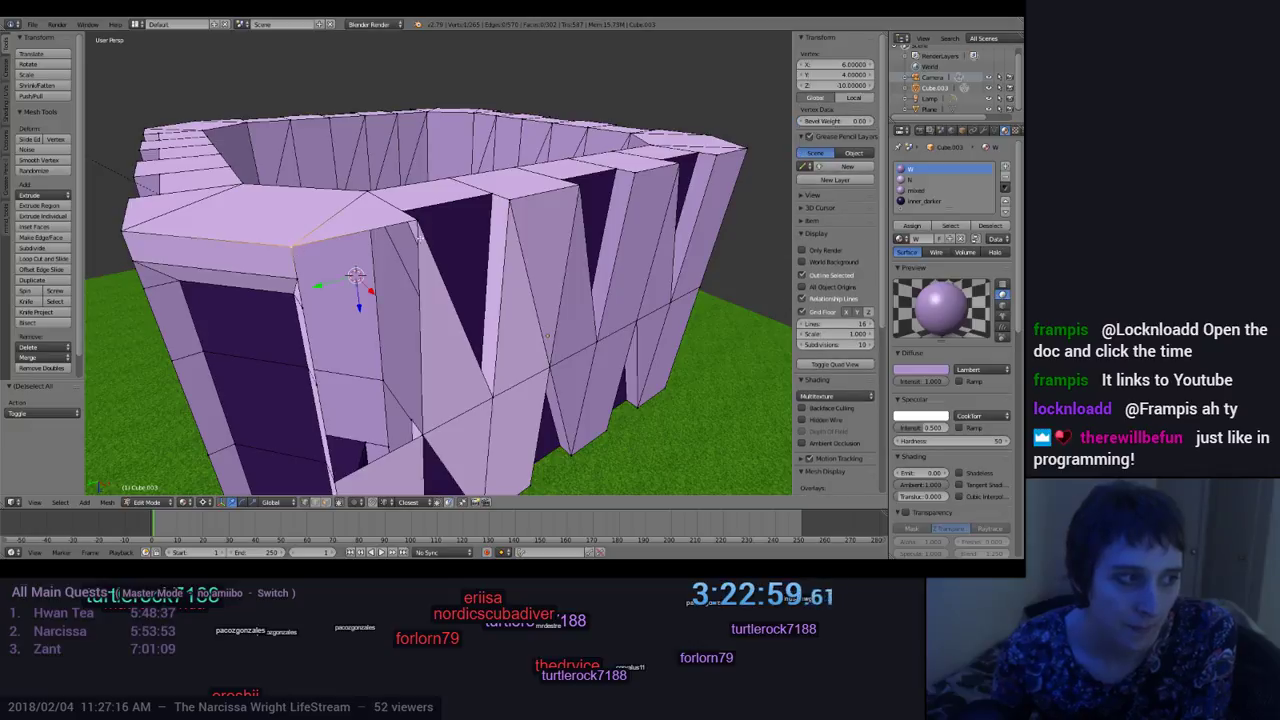
right_click(415, 445, "shift")
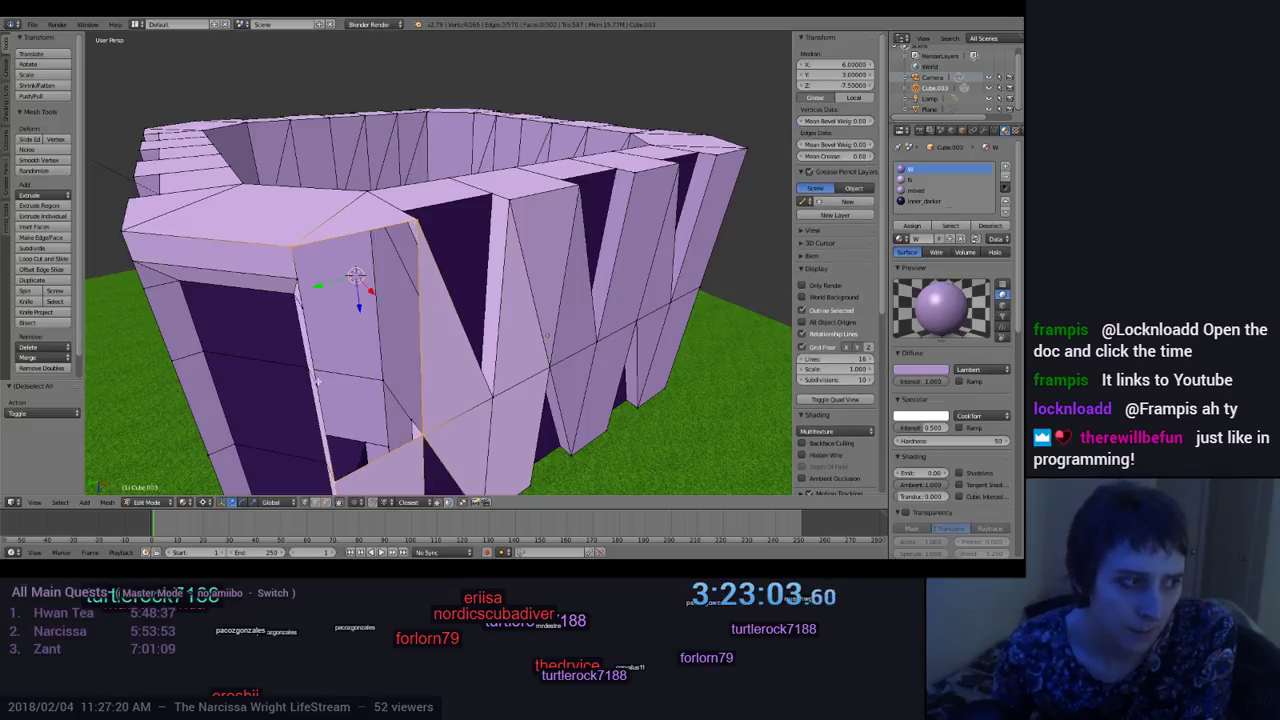
right_click(297, 283, "shift")
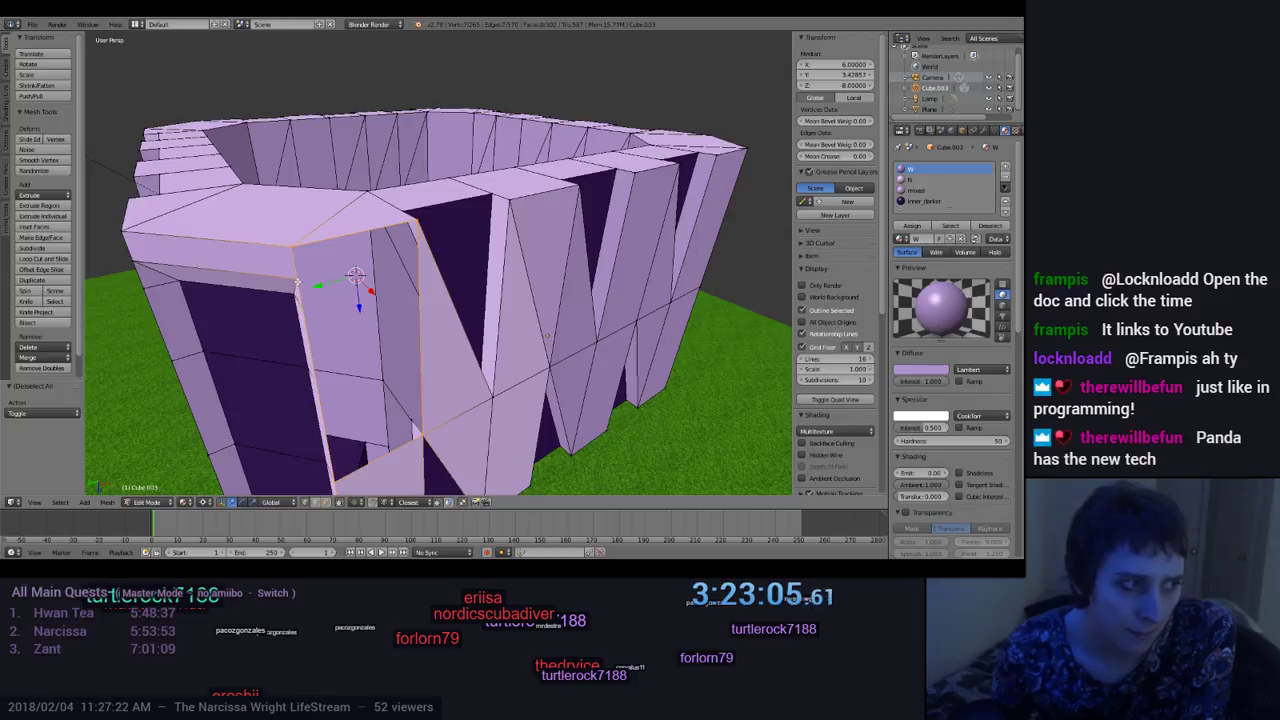
key("f")
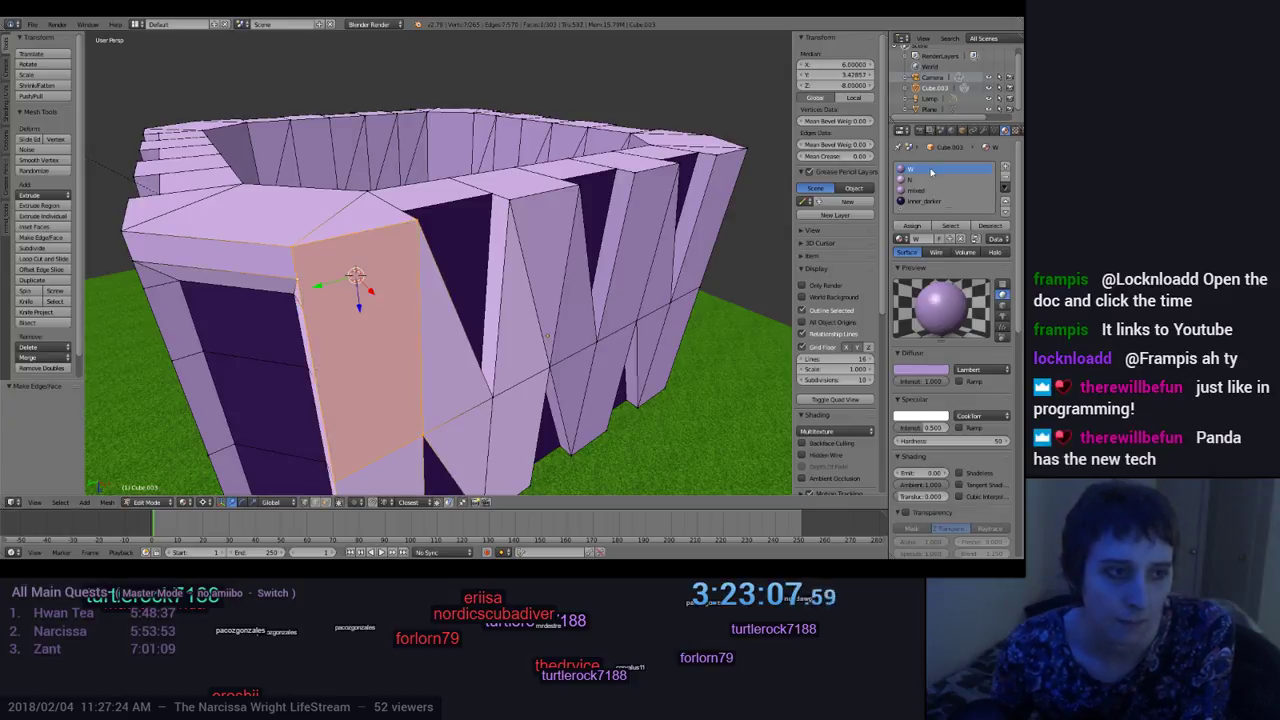
Step: Assign the N material to the new wall face right of the doorway and deselect it
left_click(925, 180)
left_click(912, 225)
key("a")
Step: Test the new wall face's connection by moving a right door frame edge vertex 2.495 units along X, and undo the move
middle_click_drag(480, 340, 540, 343)
scroll(543, 362, "down", 8)
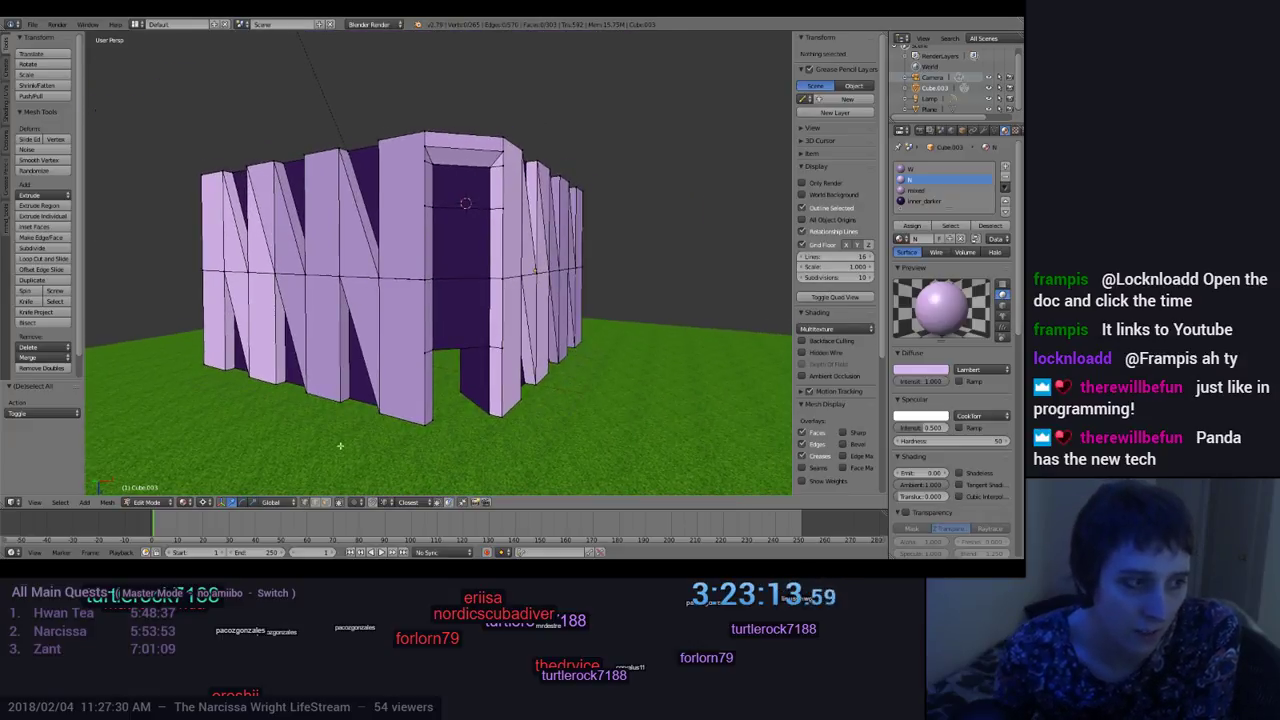
right_click(500, 211)
key("g")
key("x")
left_click(686, 286)
middle_click_drag(686, 286, 547, 319)
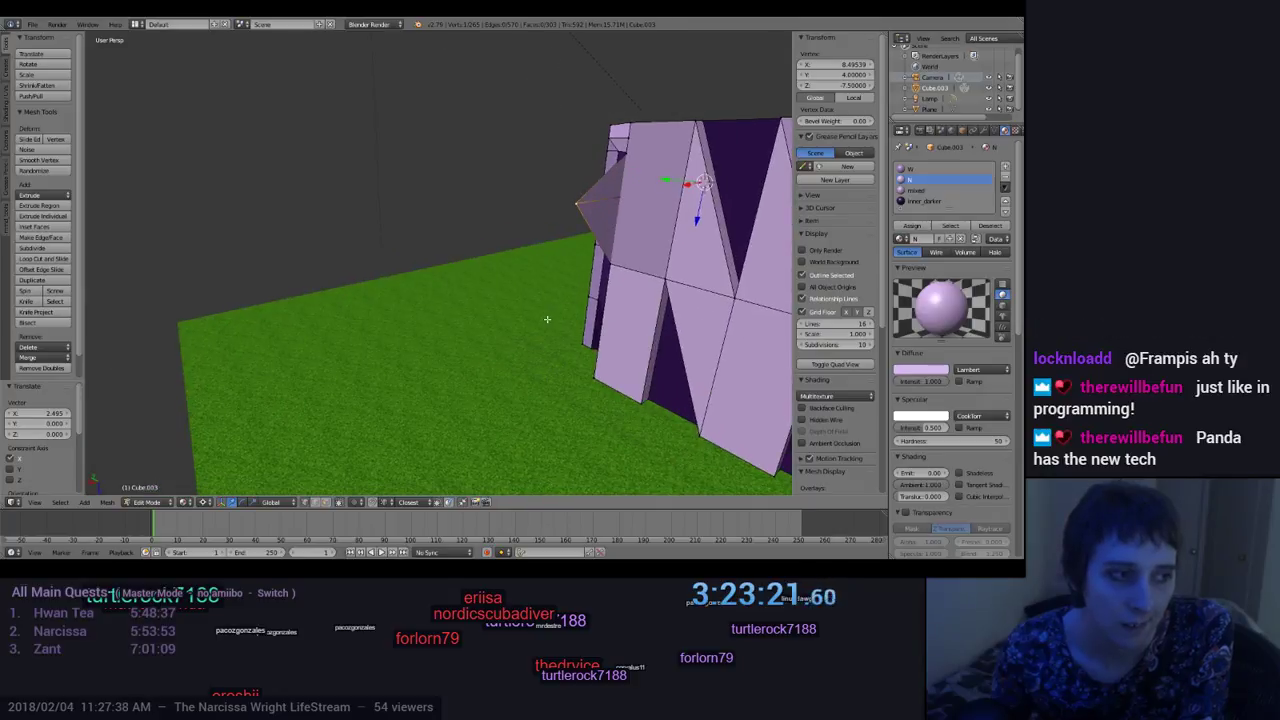
middle_click_drag(547, 319, 635, 127)
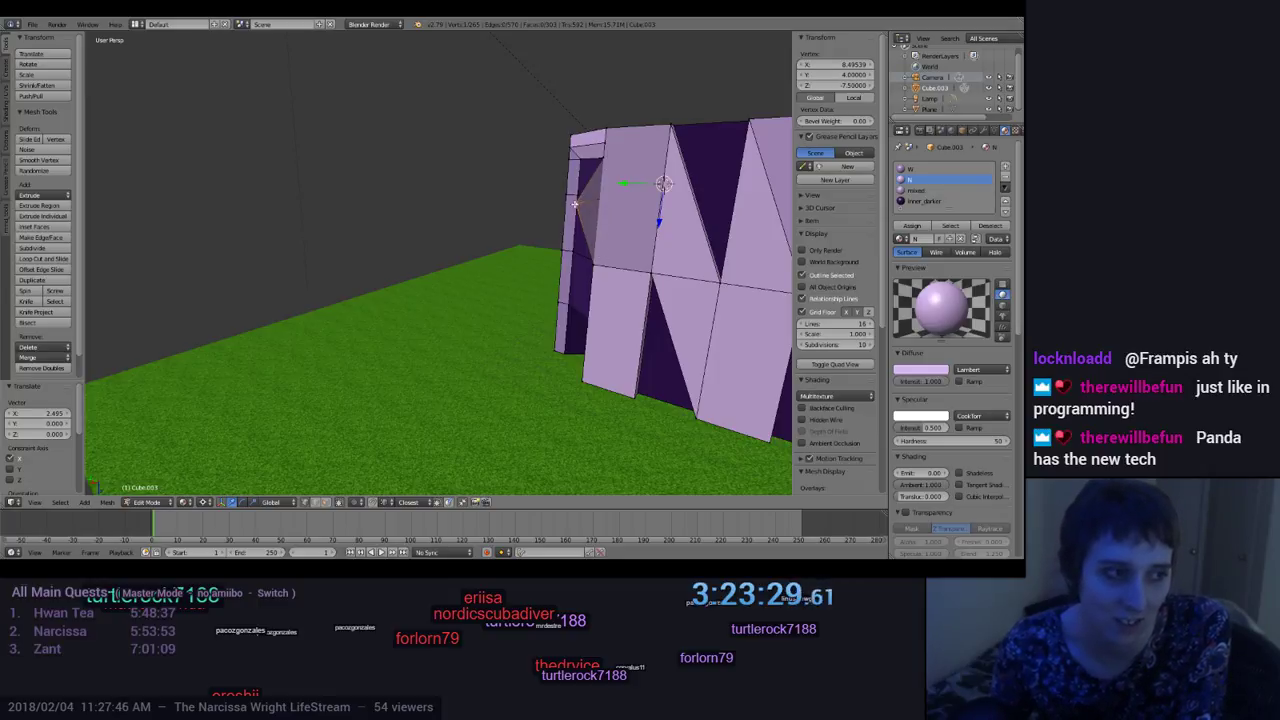
middle_click_drag(644, 249, 710, 249)
scroll(710, 249, "down", 2)
key("ctrl+z")
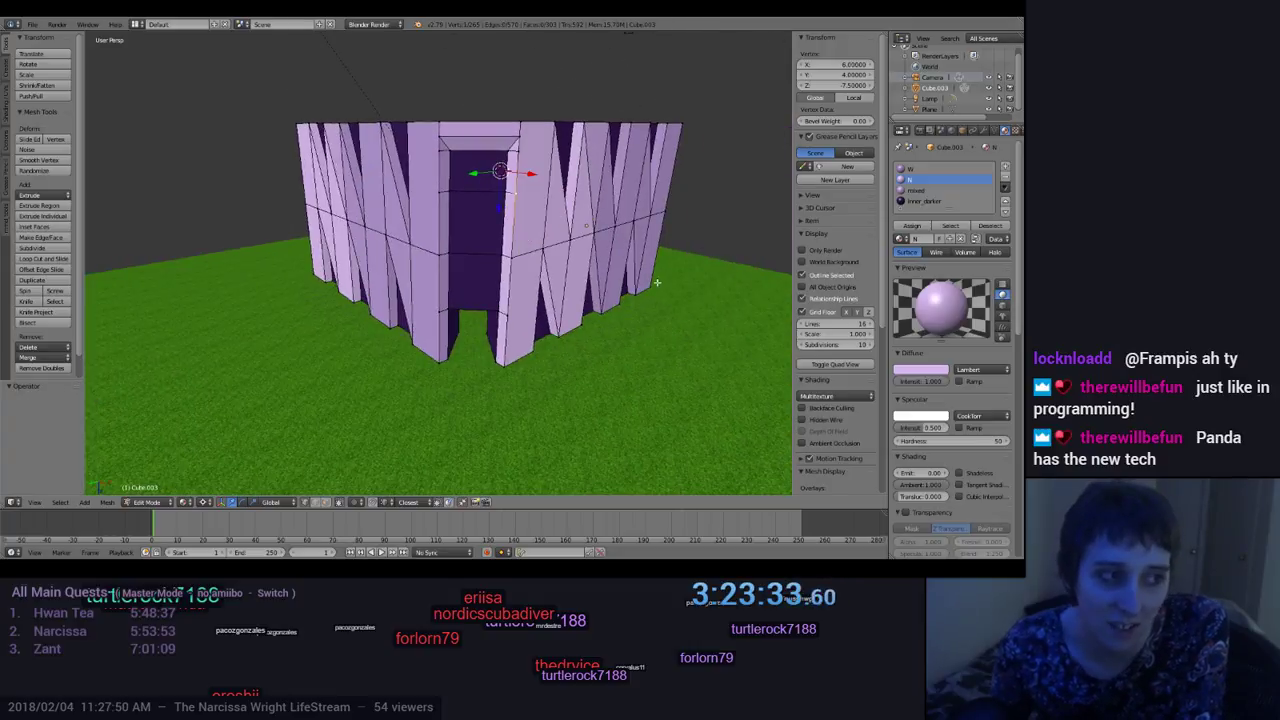
Step: Run Remove Doubles on the whole tower mesh and deselect everything
middle_click_drag(664, 322, 586, 293)
key("a")
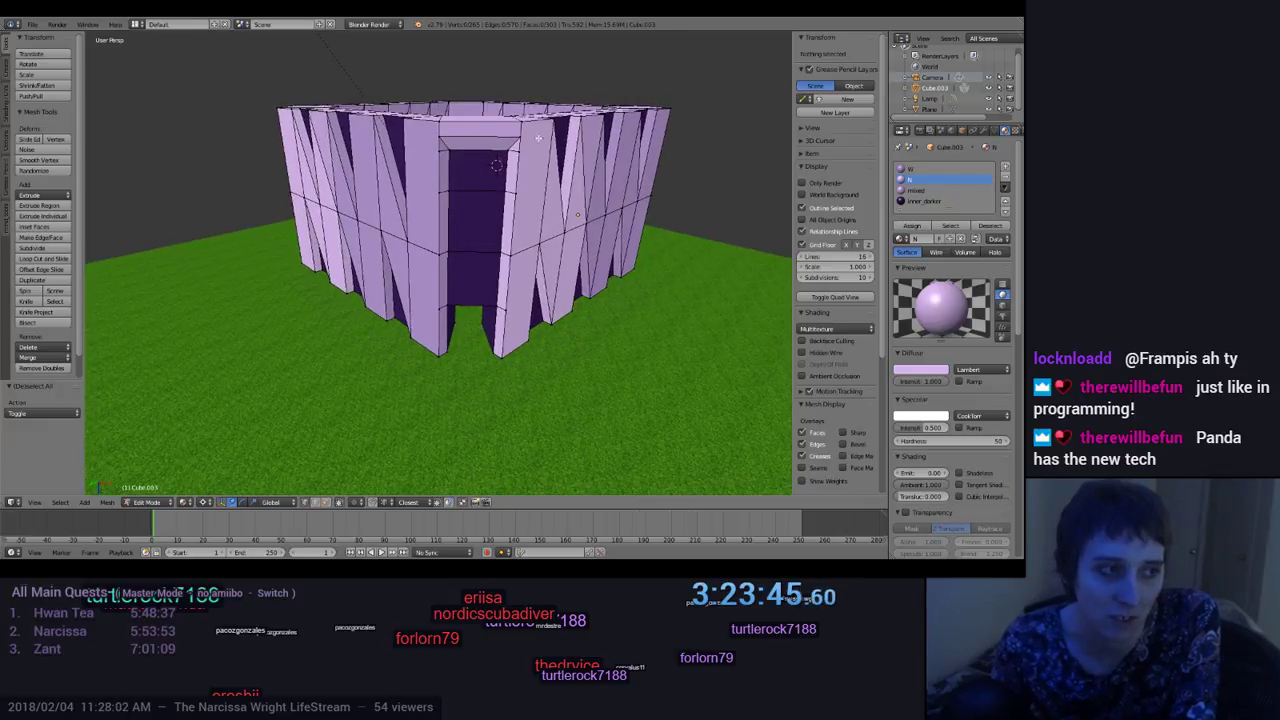
mouse_move(532, 226)
middle_mouse_down()
mouse_move(562, 211)
mouse_move(496, 226)
mouse_move(528, 224)
middle_mouse_up()
key("a")
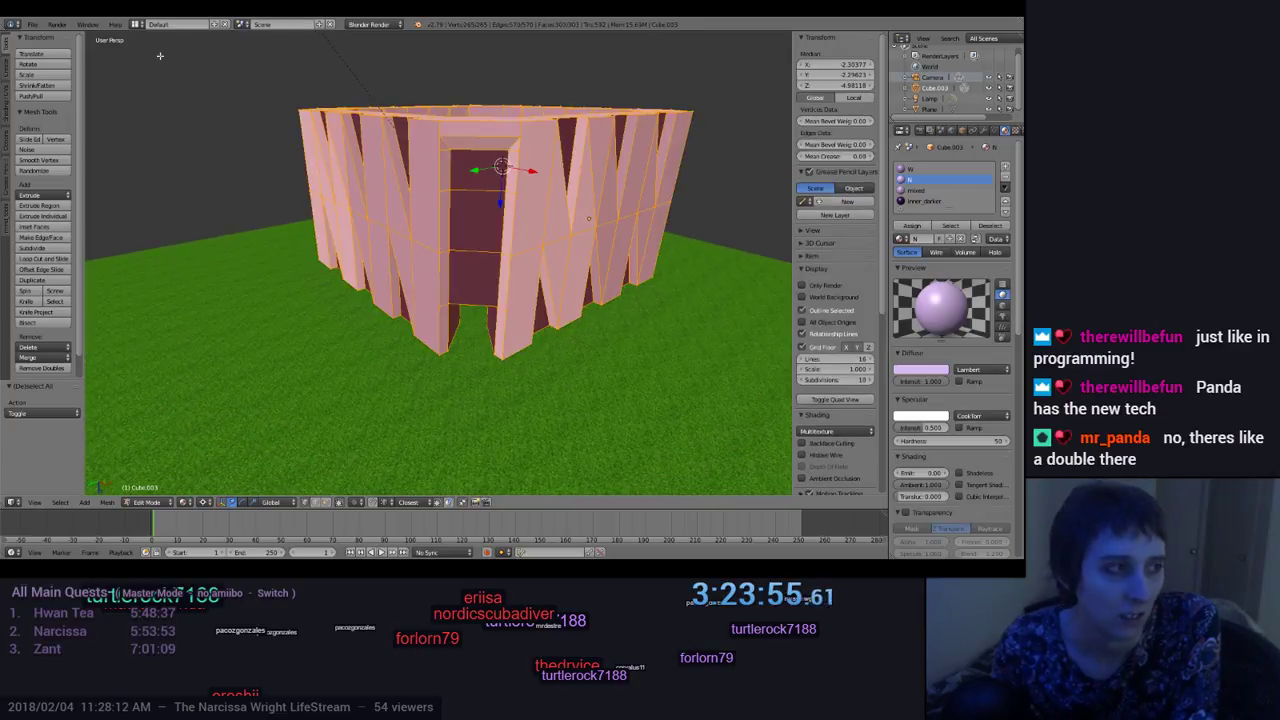
scroll(49, 230, "down", 1)
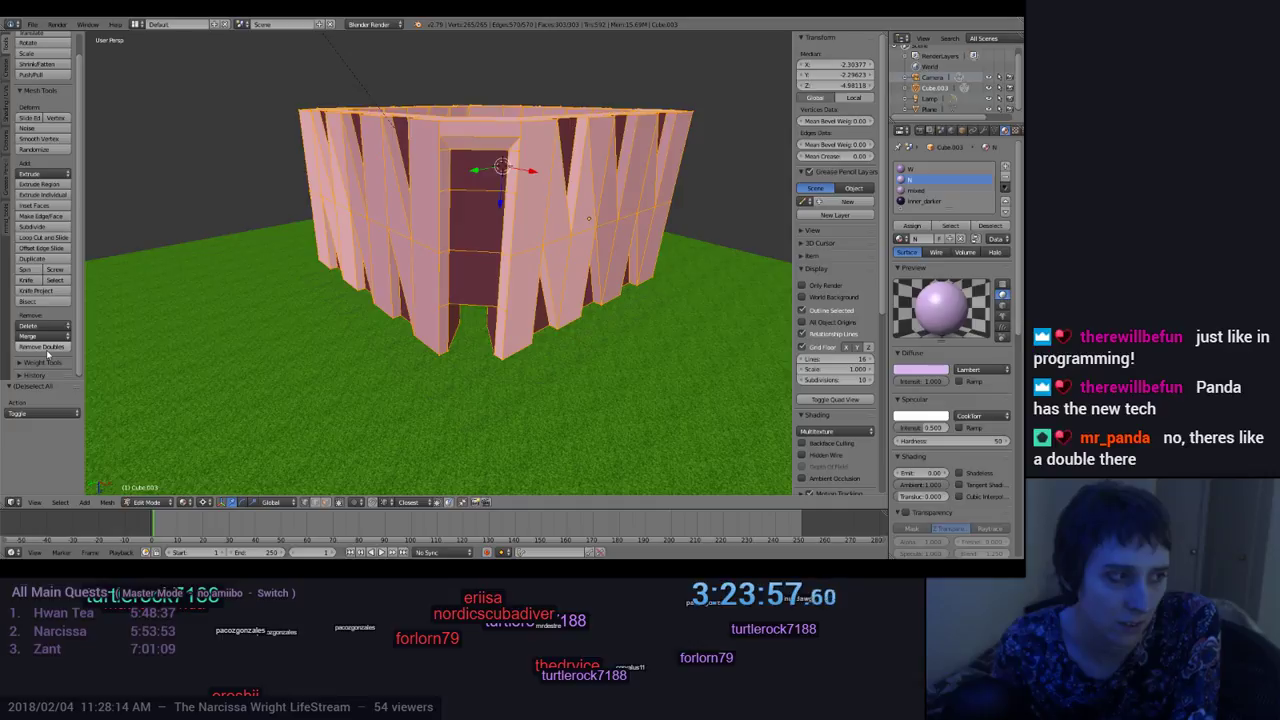
left_click(47, 347)
key("a")
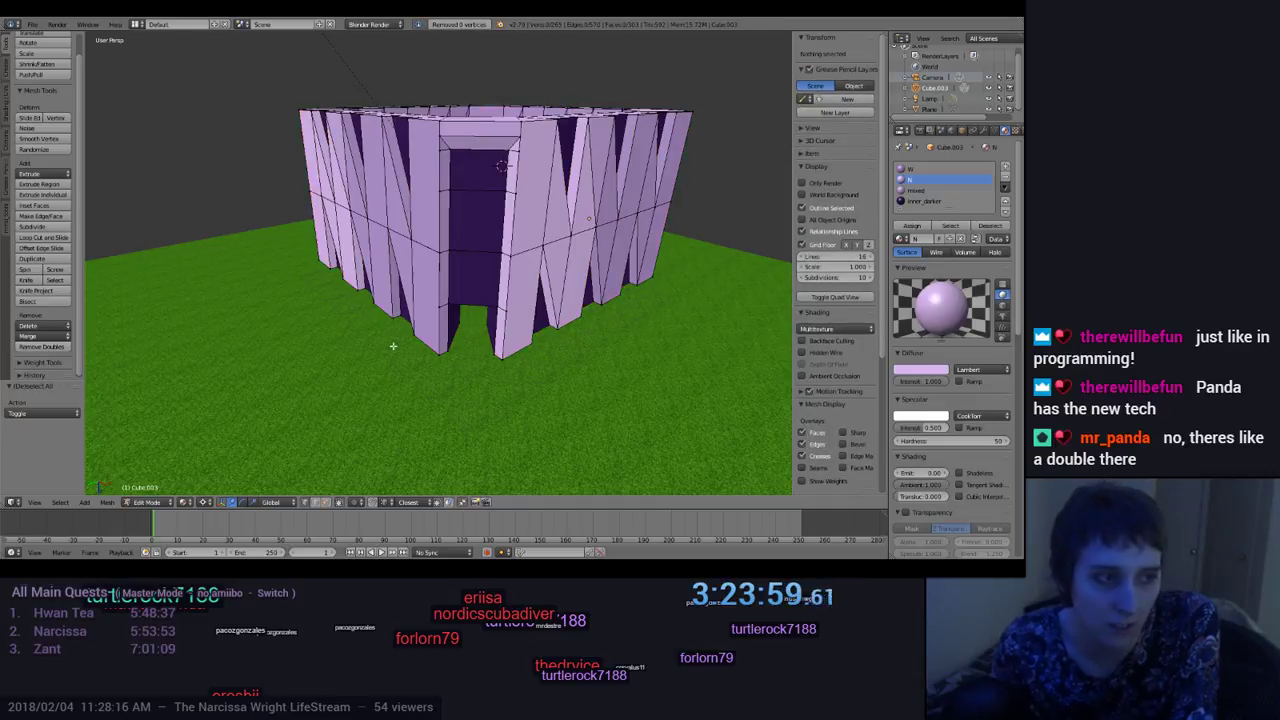
Step: Render the tower from the existing camera position and return to the 3D view
middle_click_drag(393, 345, 472, 303)
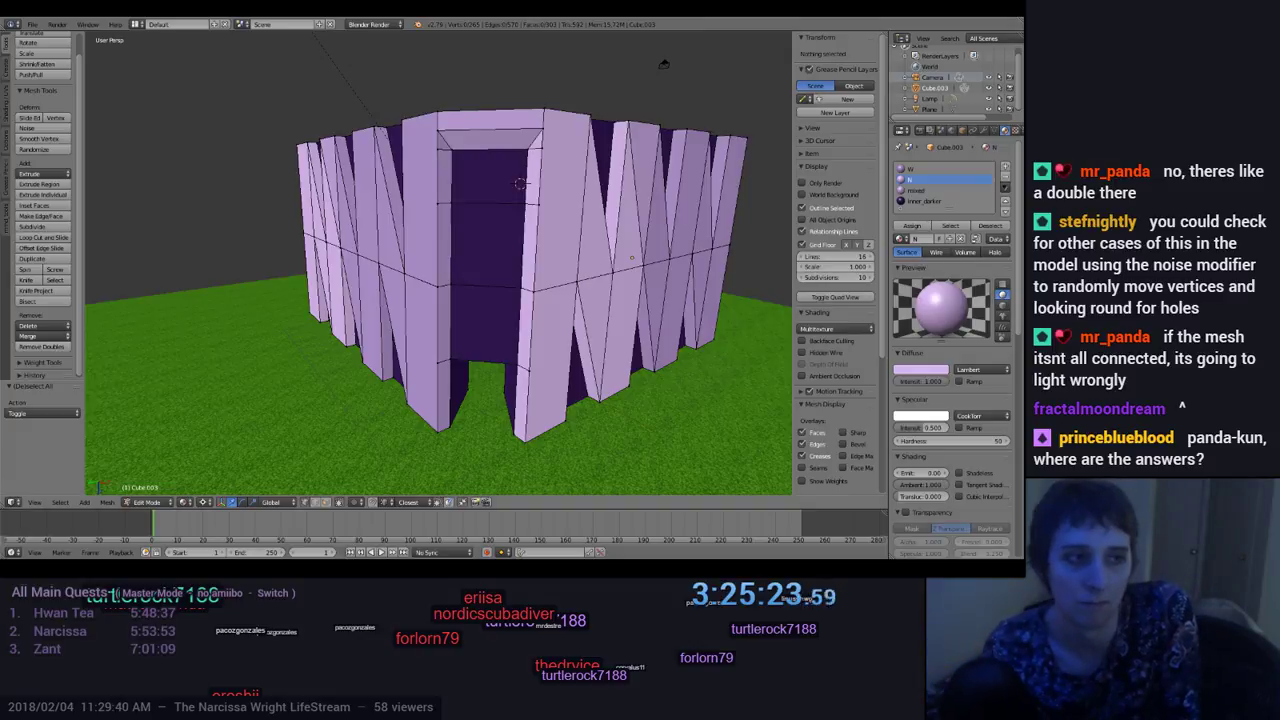
key("Tab")
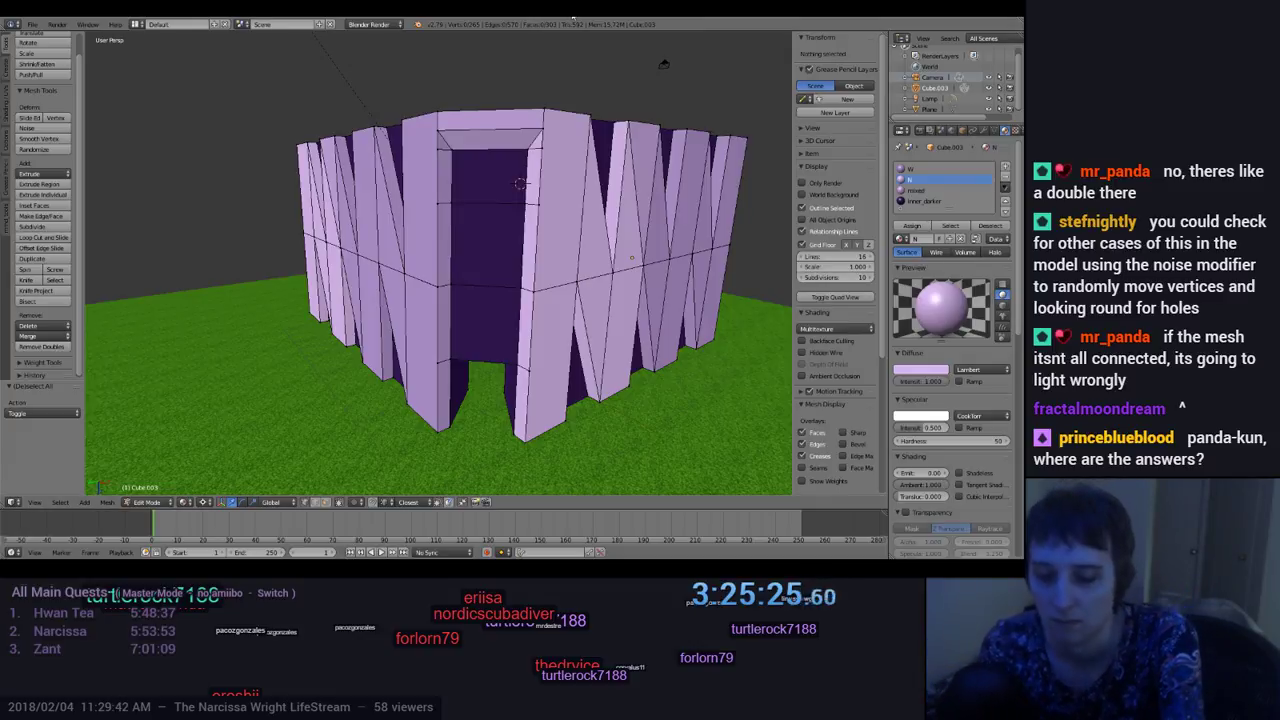
key("F12")
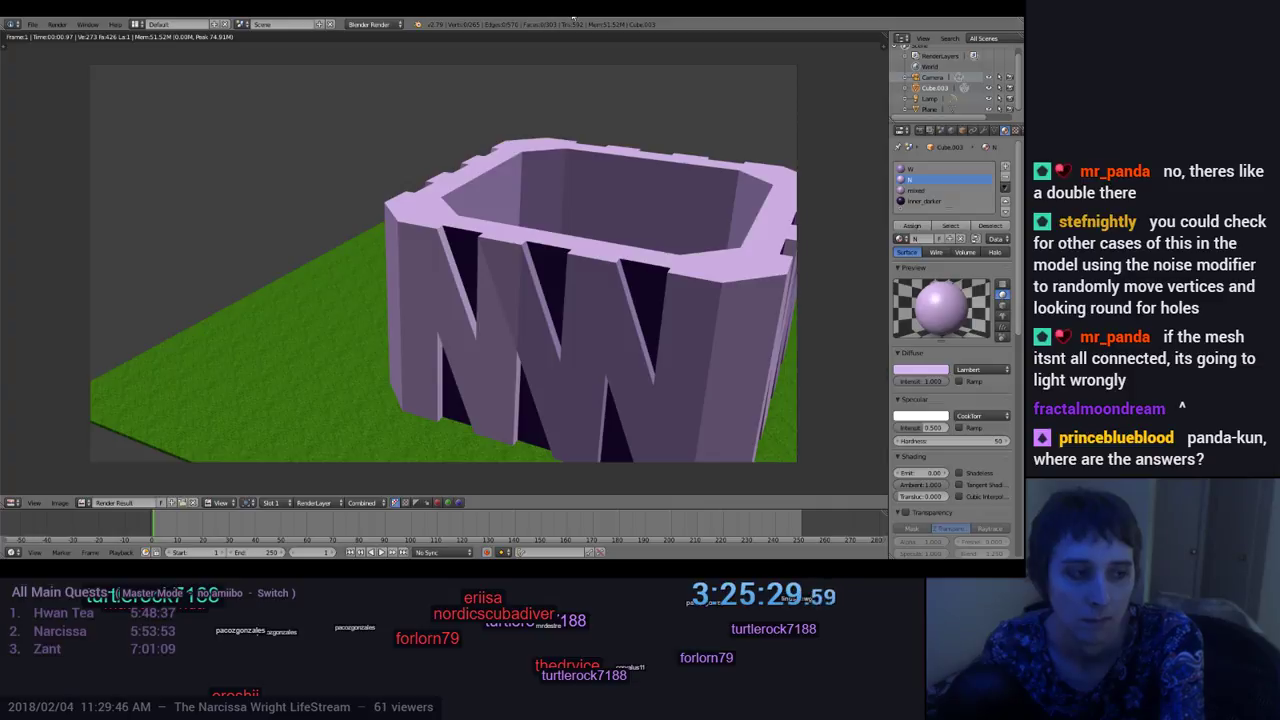
key("F12")
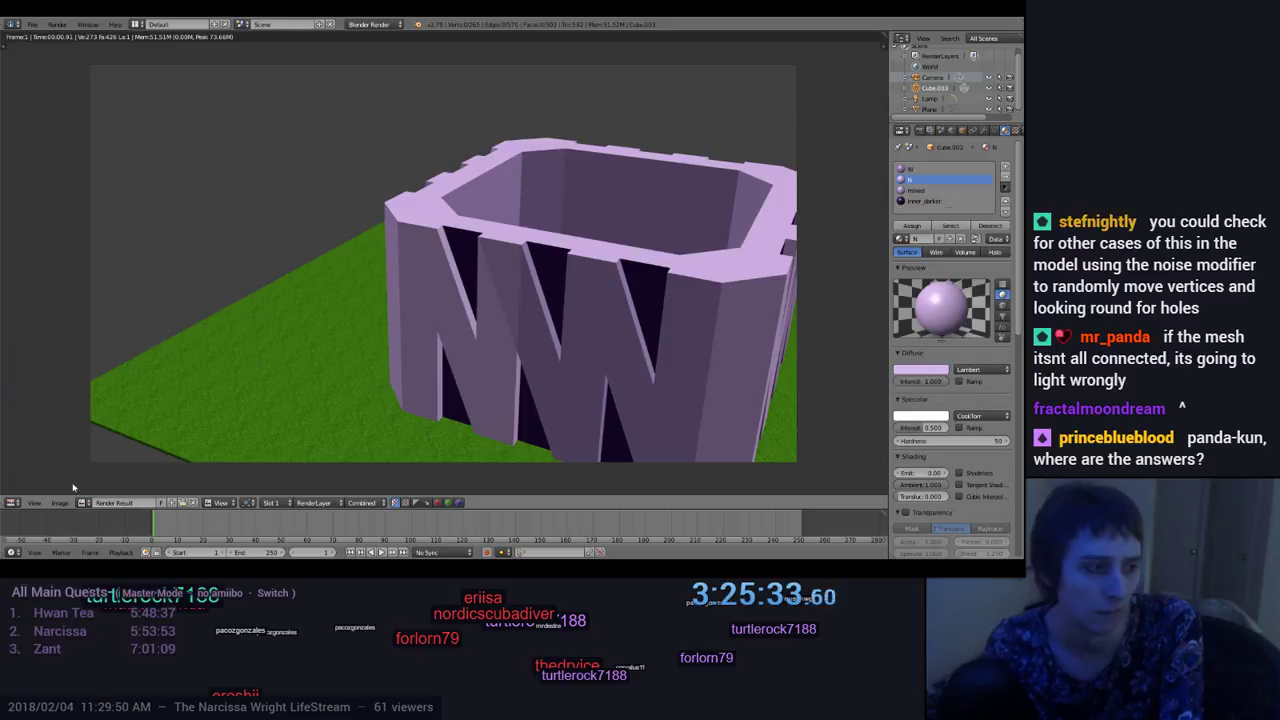
left_click(17, 505)
left_click(27, 490)
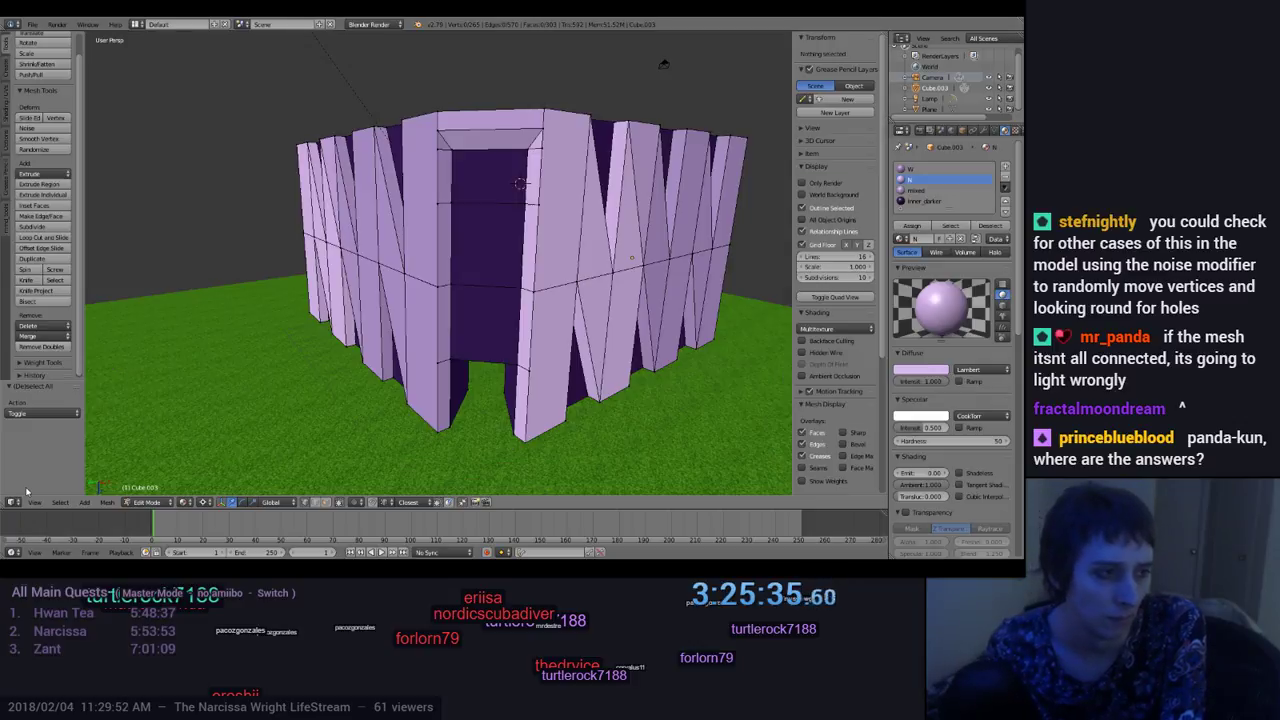
Step: Switch to Object Mode and select the scene camera
mouse_move(518, 318)
middle_mouse_down()
mouse_move(525, 380)
mouse_move(528, 338)
middle_mouse_up()
scroll(528, 338, "down", 4)
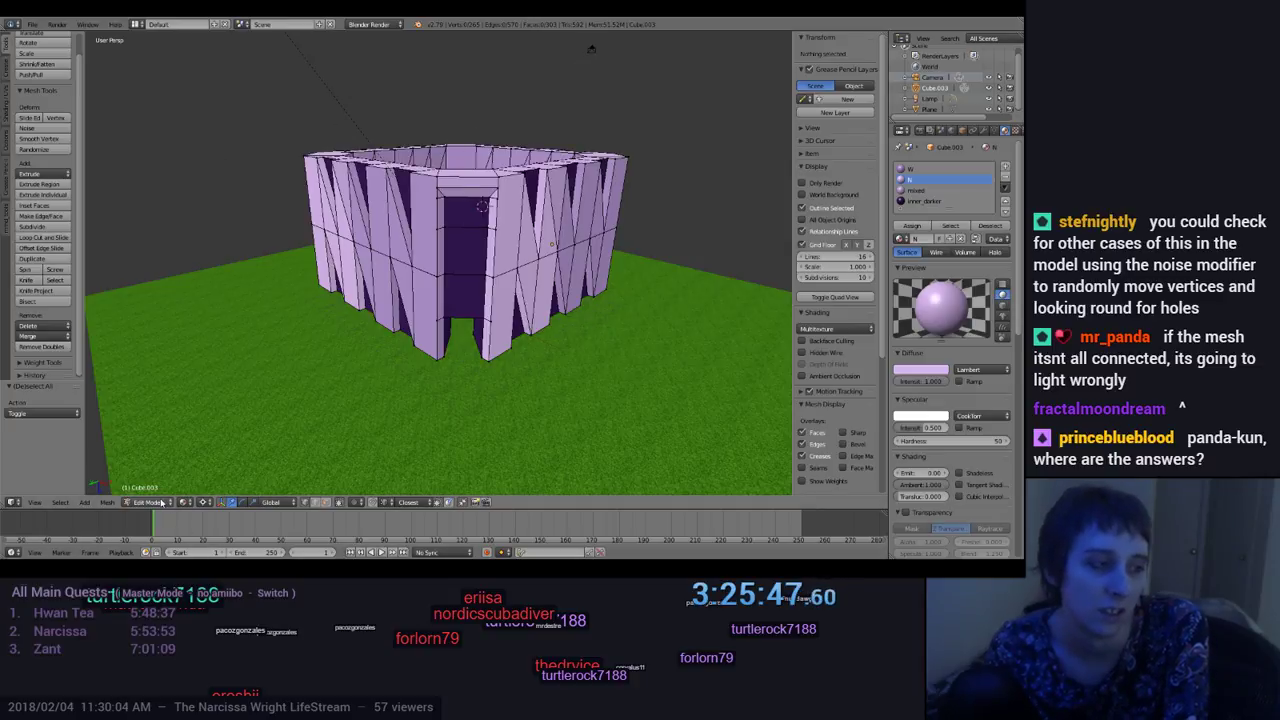
key("Tab")
right_click(591, 49)
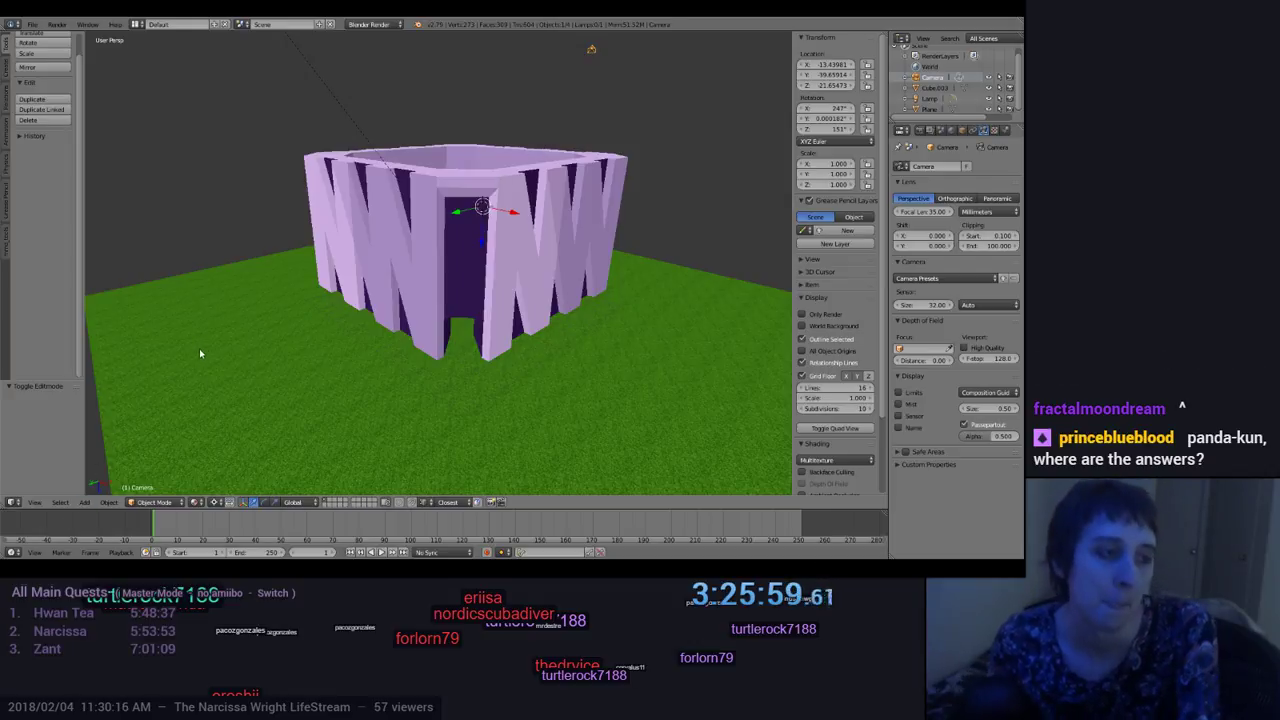
Step: Align the camera to the current view of the tower's doorway with Align Camera to View, and render the scene
key("space")
type("move caem")
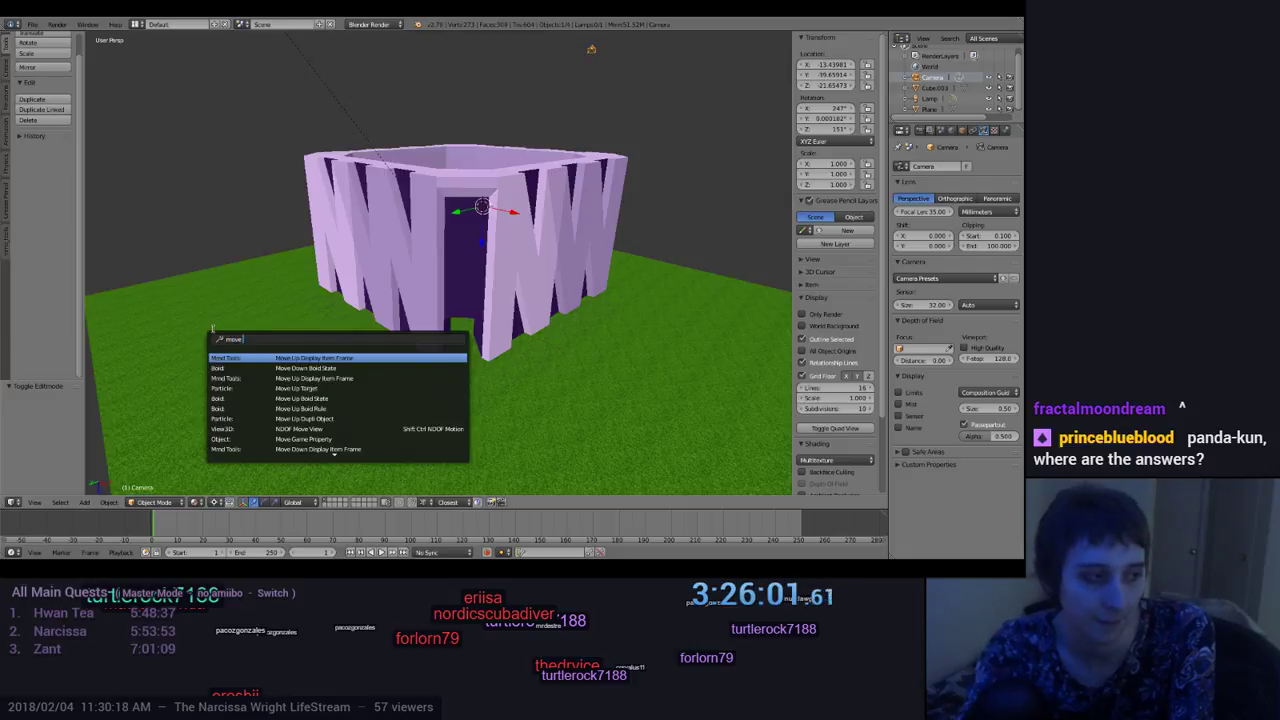
key("BackSpace")
key("BackSpace")
key("BackSpace")
key("BackSpace")
key("BackSpace")
key("BackSpace")
key("BackSpace")
type("mera")
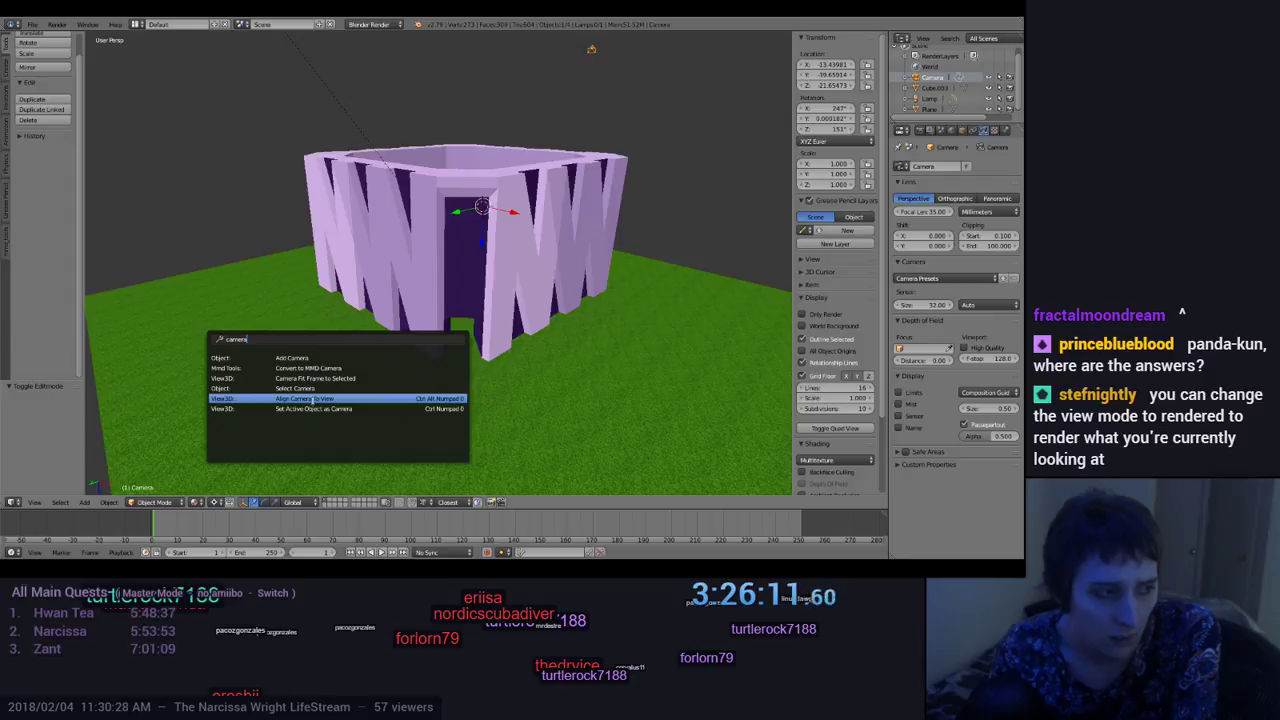
left_click(339, 399)
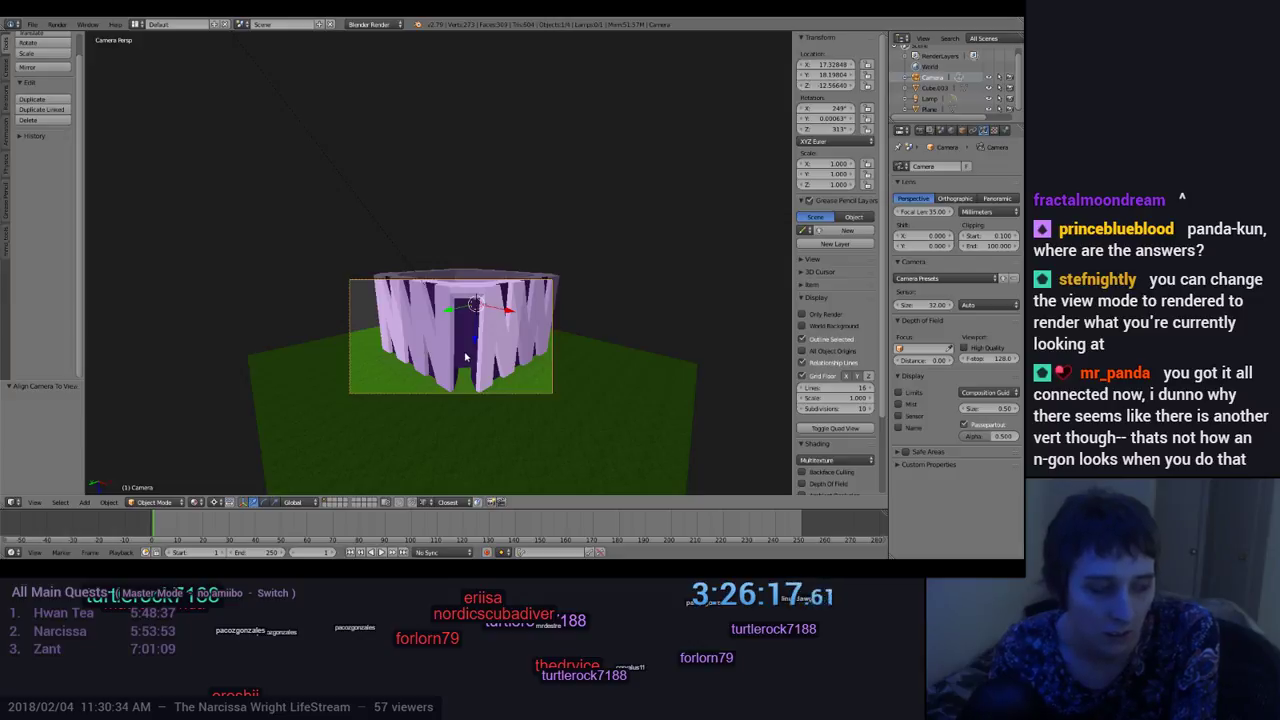
key("KP_0")
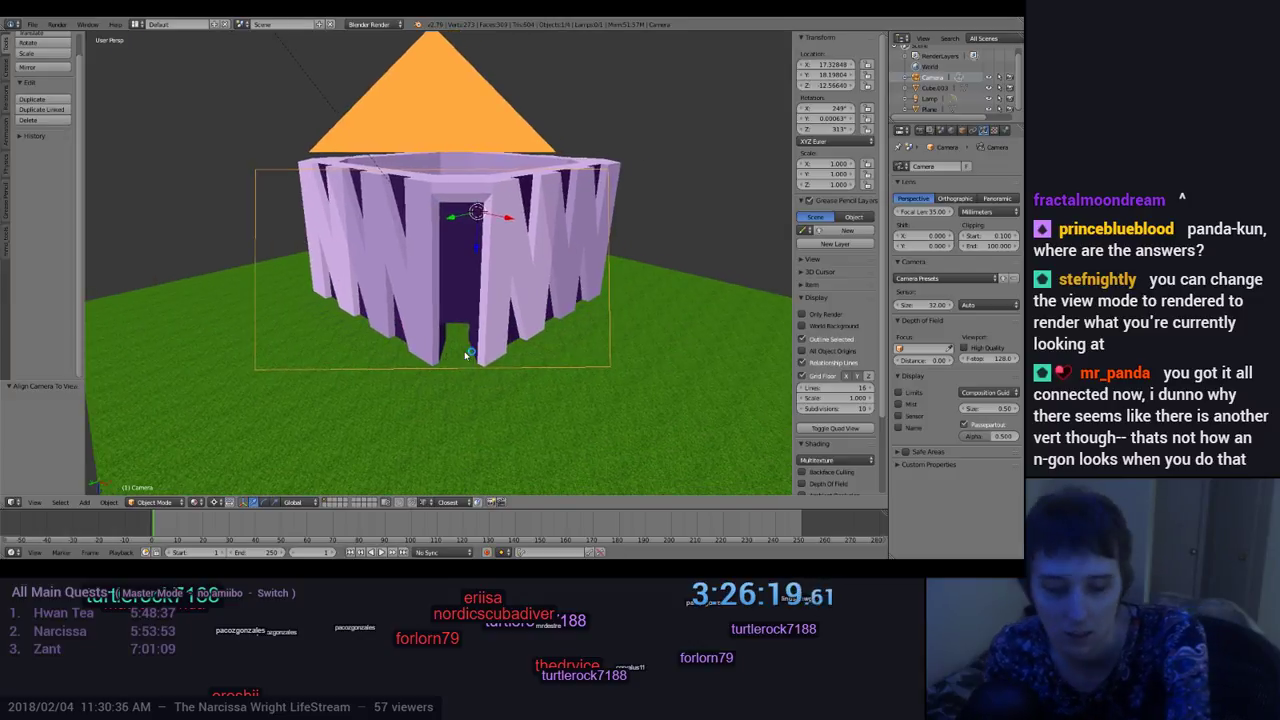
key("F12")
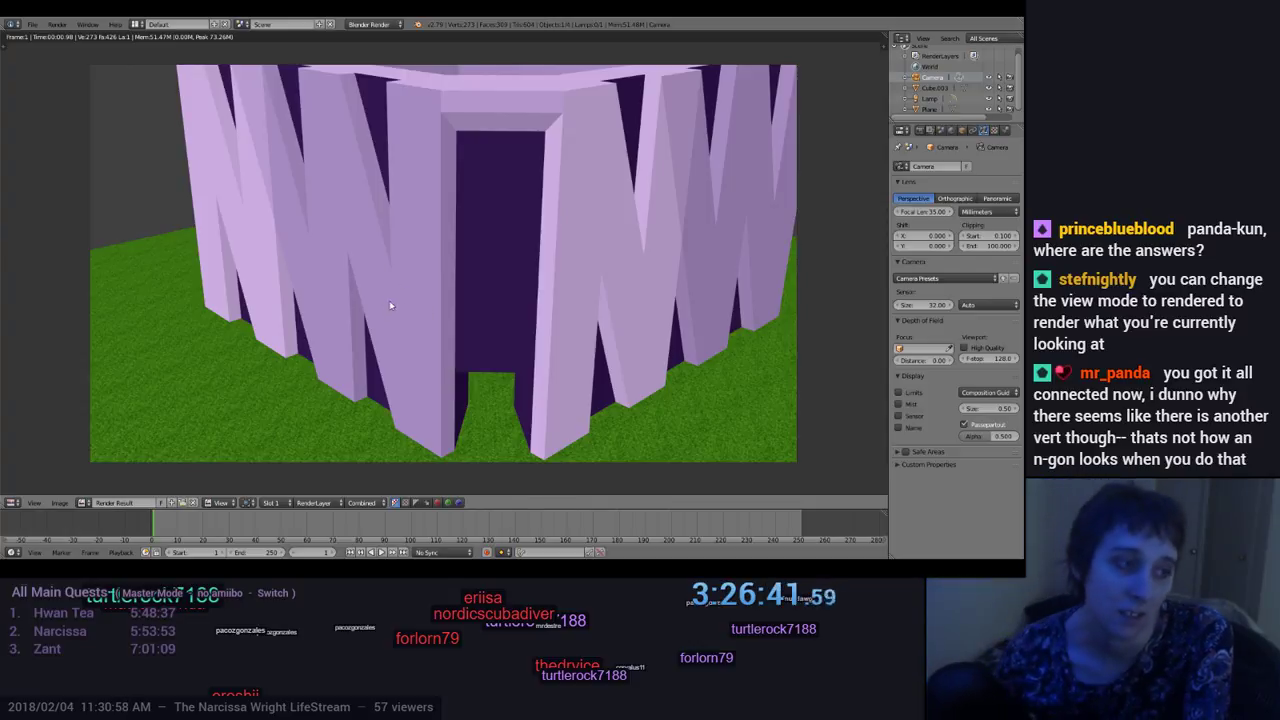
Step: Return from the render result to the 3D view and select the purple tower
left_click(8, 505)
left_click(35, 492)
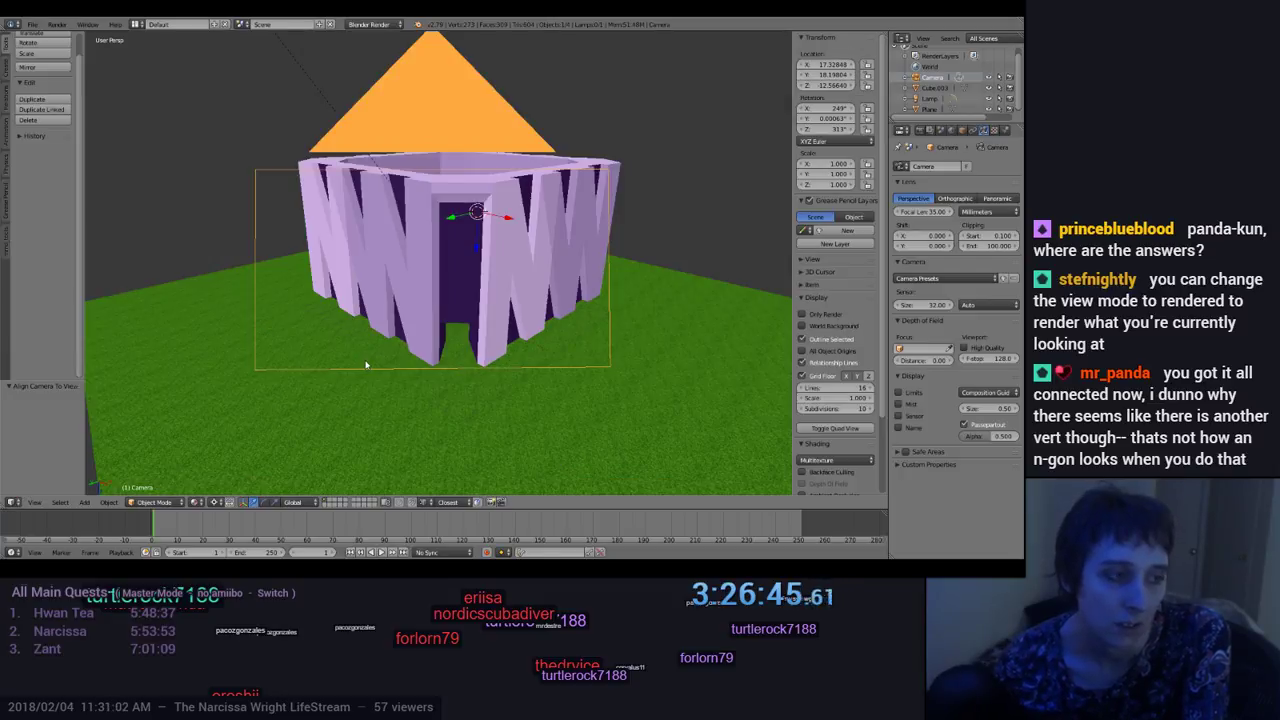
scroll(394, 366, "up", 5)
scroll(395, 372, "down", 3)
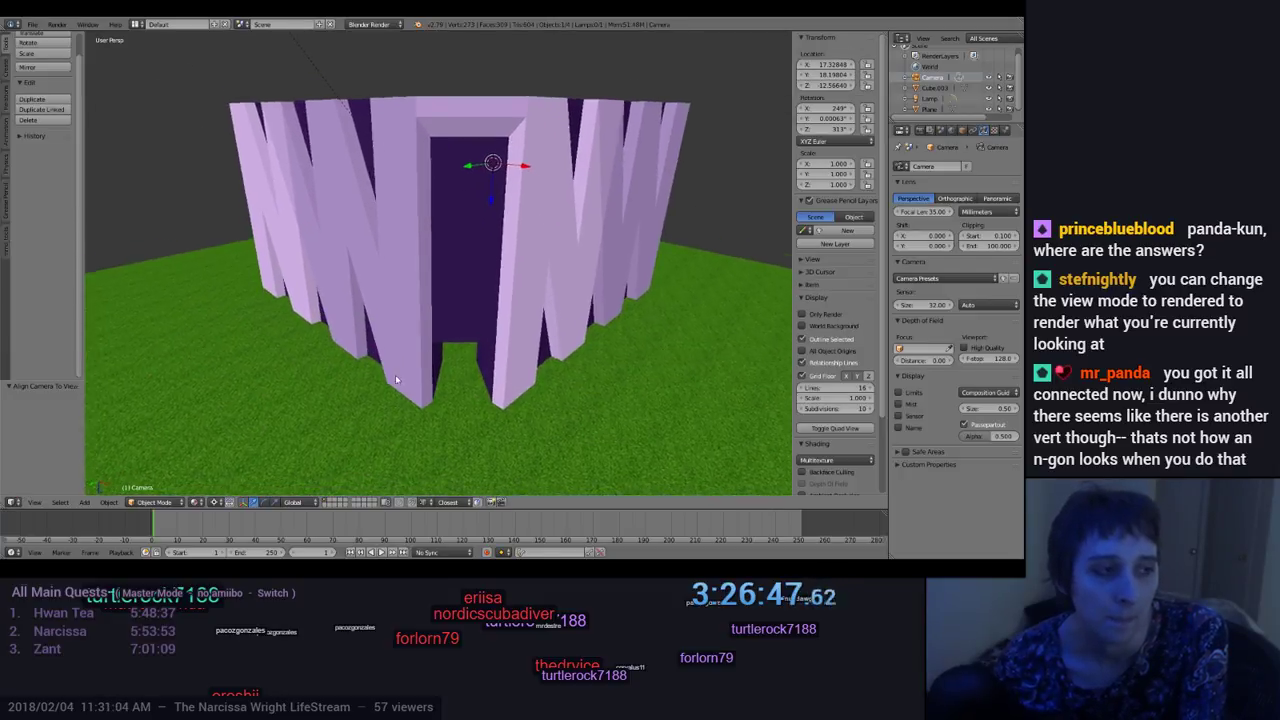
scroll(393, 365, "down", 2)
mouse_move(392, 360)
middle_mouse_down()
mouse_move(392, 400)
mouse_move(391, 350)
mouse_move(391, 374)
middle_mouse_up()
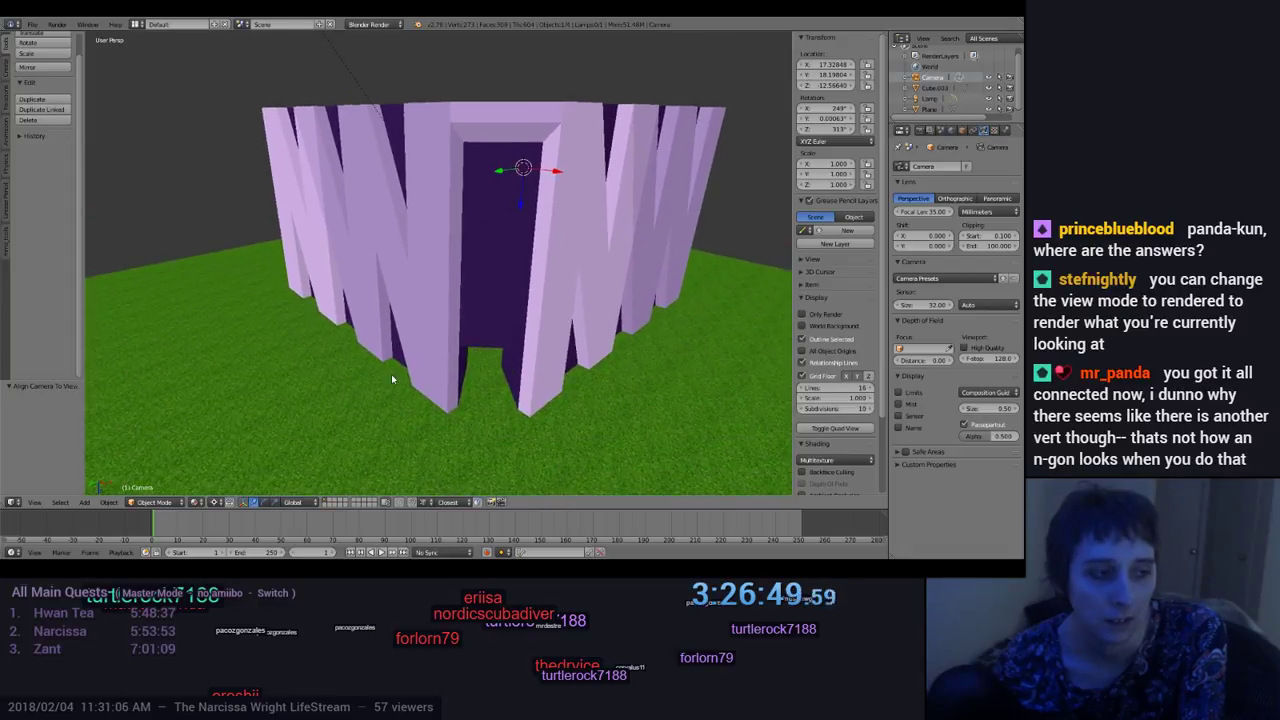
mouse_move(481, 381)
middle_mouse_down()
mouse_move(414, 400)
mouse_move(484, 382)
middle_mouse_up()
right_click(491, 338)
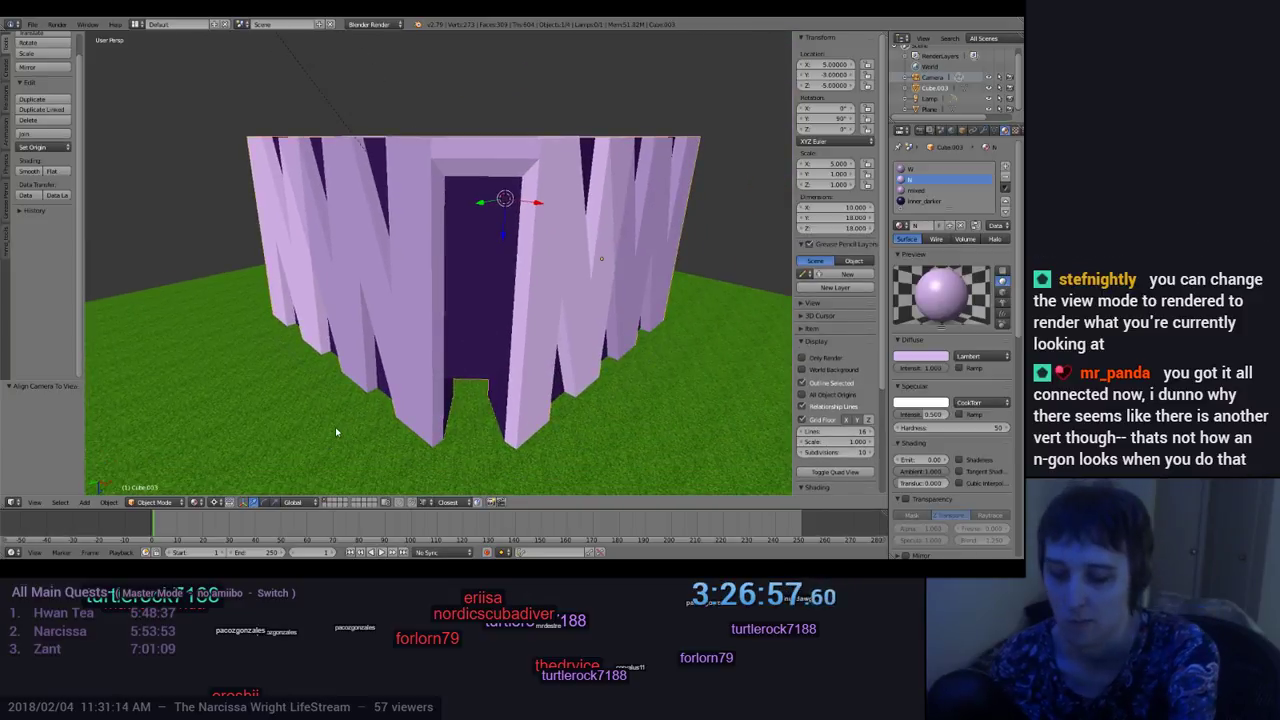
Step: Examine the doorway recess and its dark inner walls from below, above and both sides
middle_click_drag(335, 427, 381, 384)
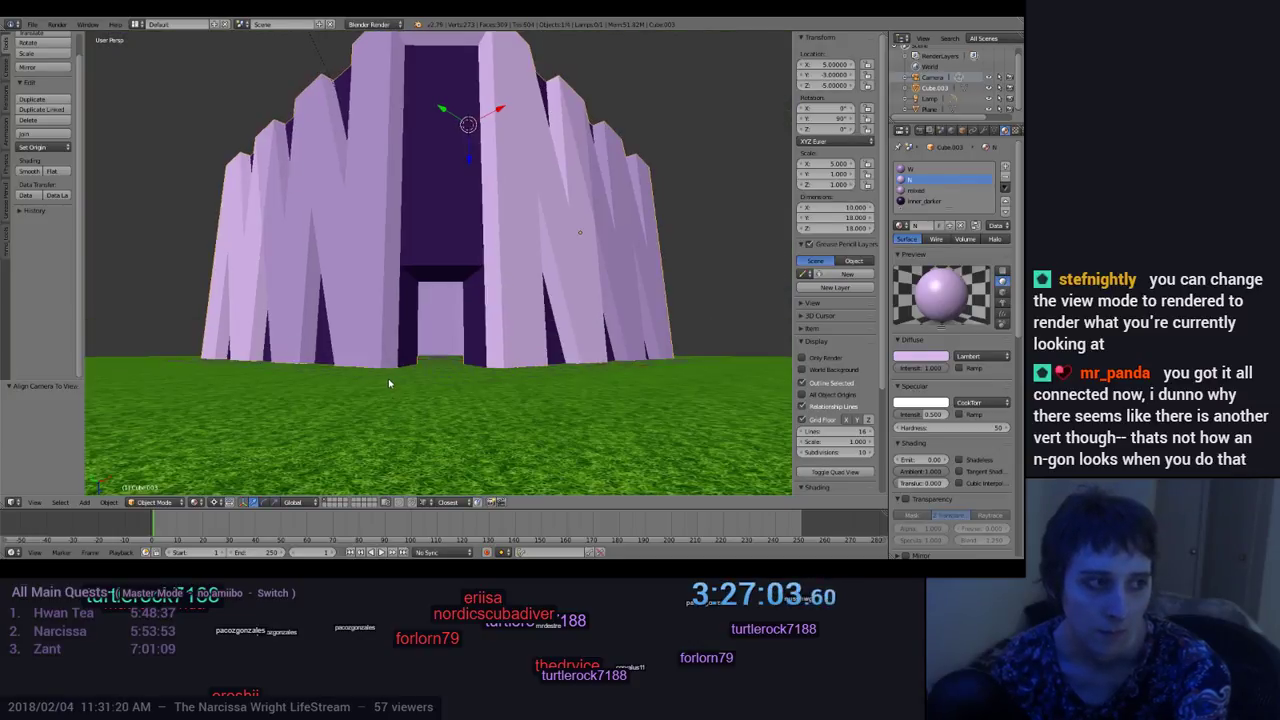
scroll(450, 380, "up", 2)
scroll(450, 380, "up", 5)
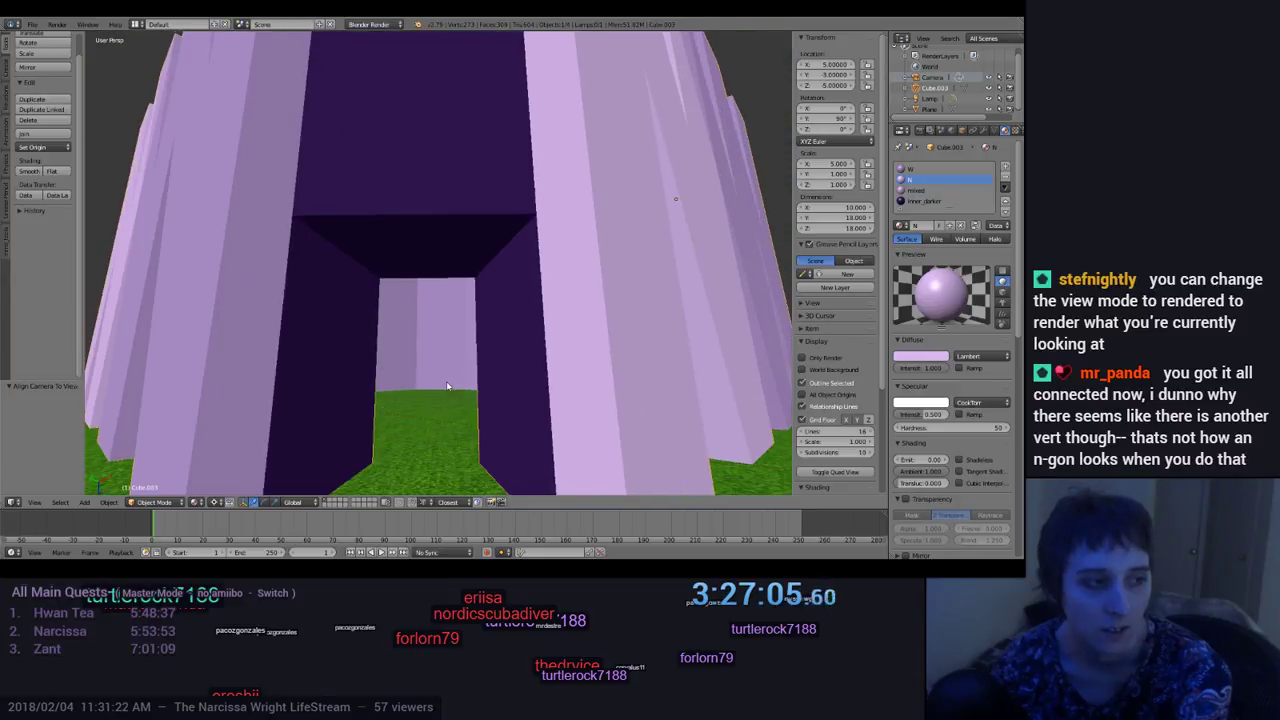
scroll(449, 427, "down", 3)
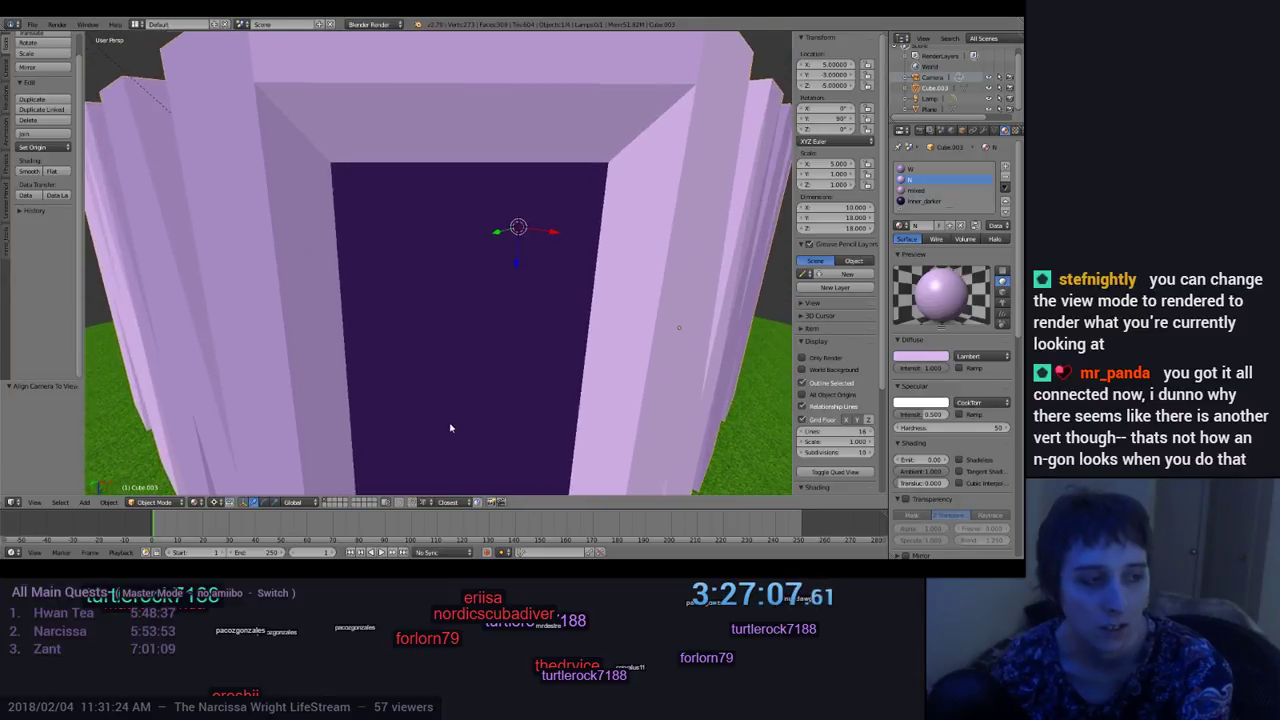
mouse_move(485, 159)
middle_mouse_down()
mouse_move(472, 154)
mouse_move(496, 159)
mouse_move(484, 157)
middle_mouse_up()
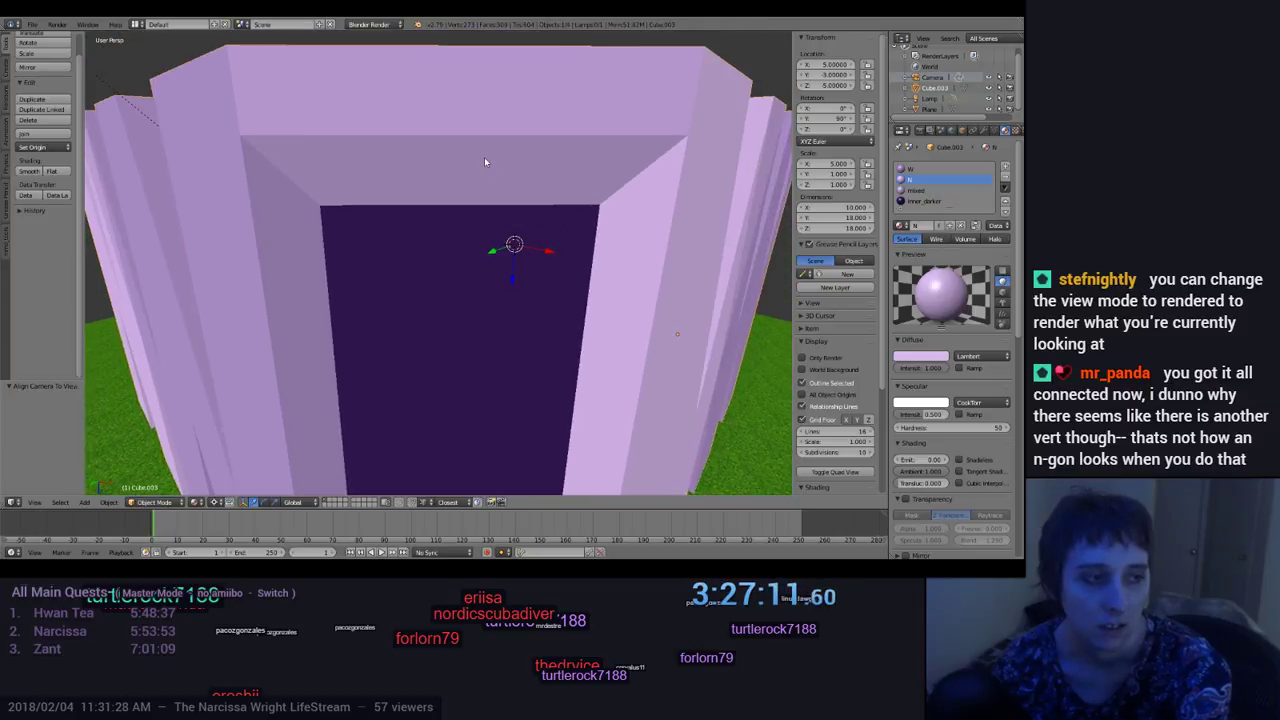
scroll(467, 185, "up", 6)
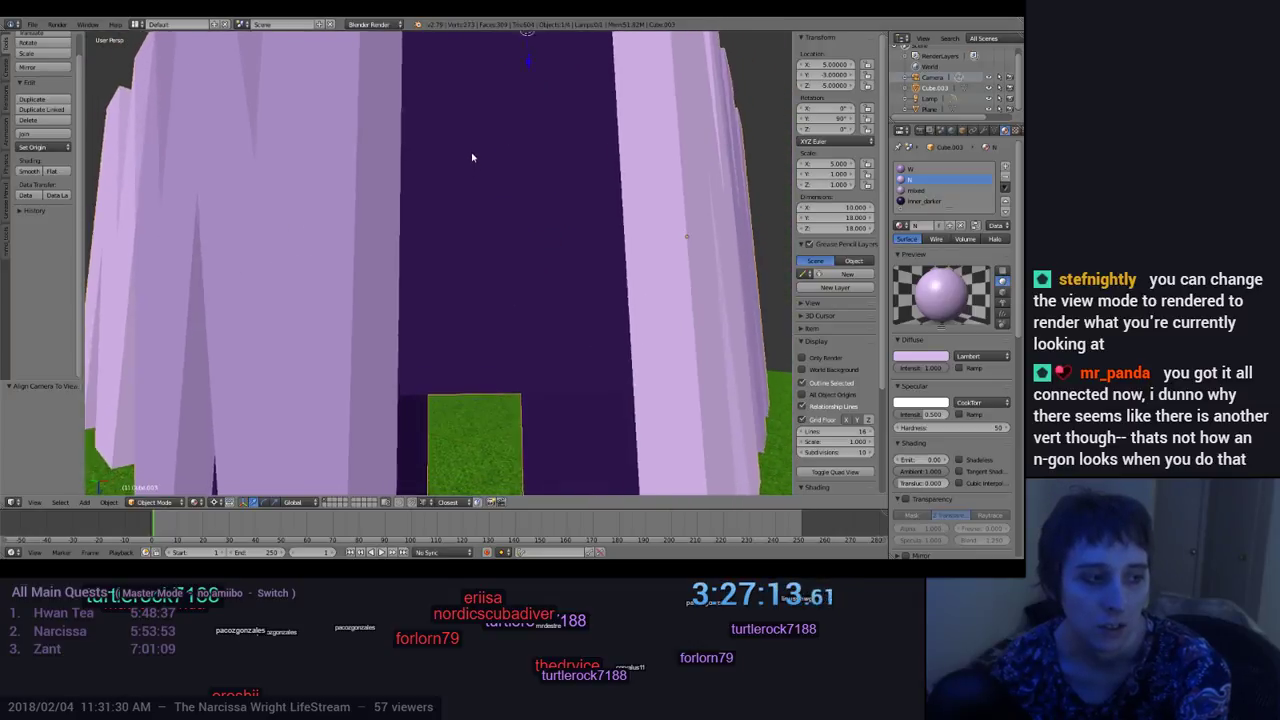
middle_click_drag(469, 150, 471, 147)
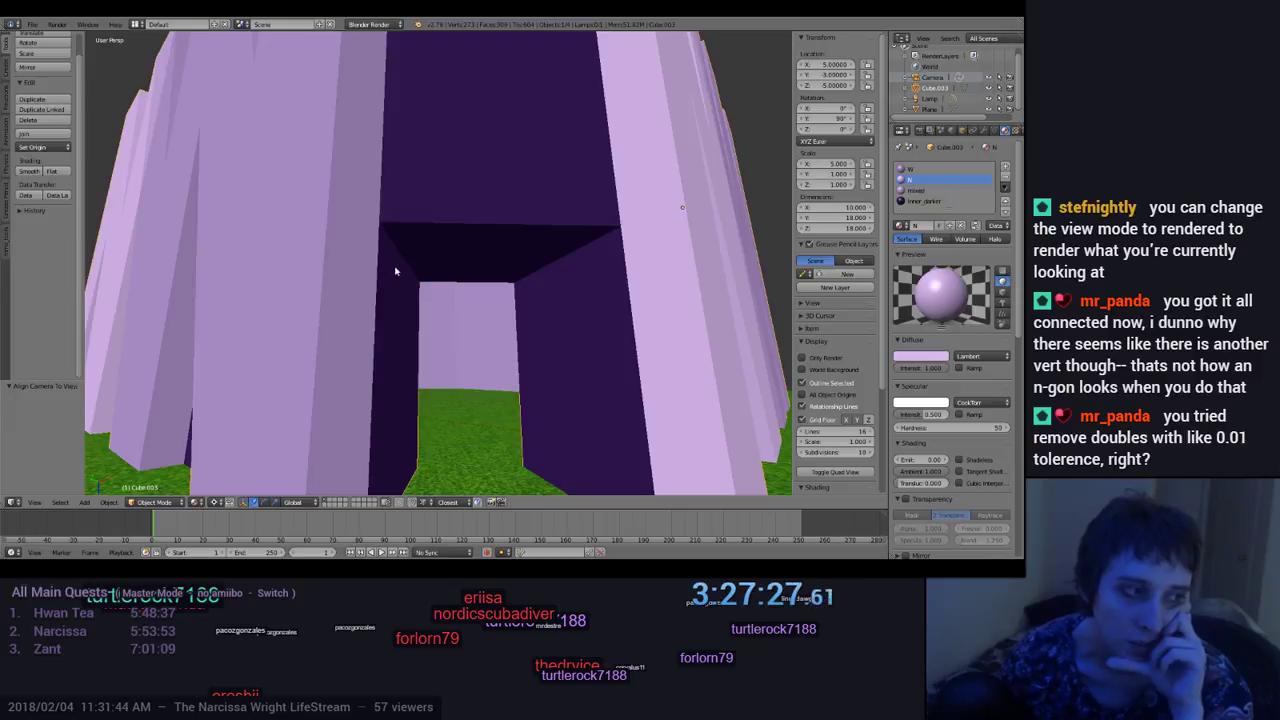
middle_click_drag(381, 280, 273, 301)
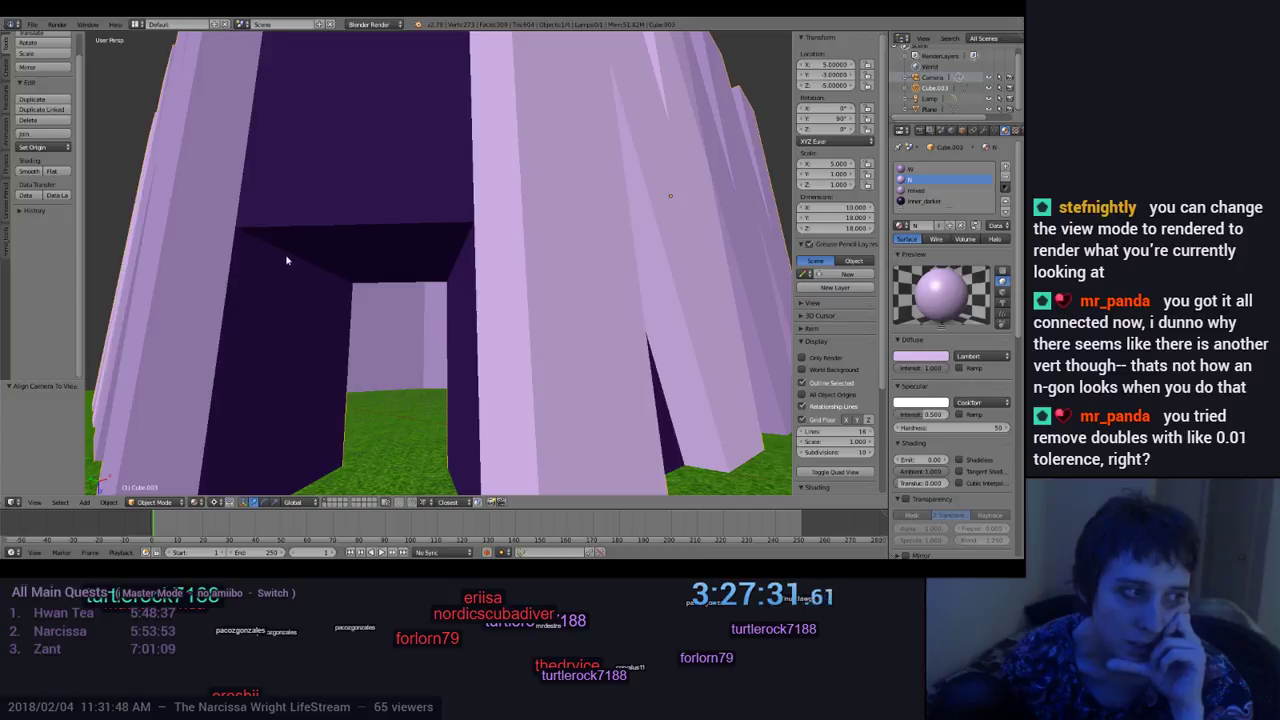
mouse_move(264, 324)
middle_mouse_down()
mouse_move(277, 311)
mouse_move(272, 327)
middle_mouse_up()
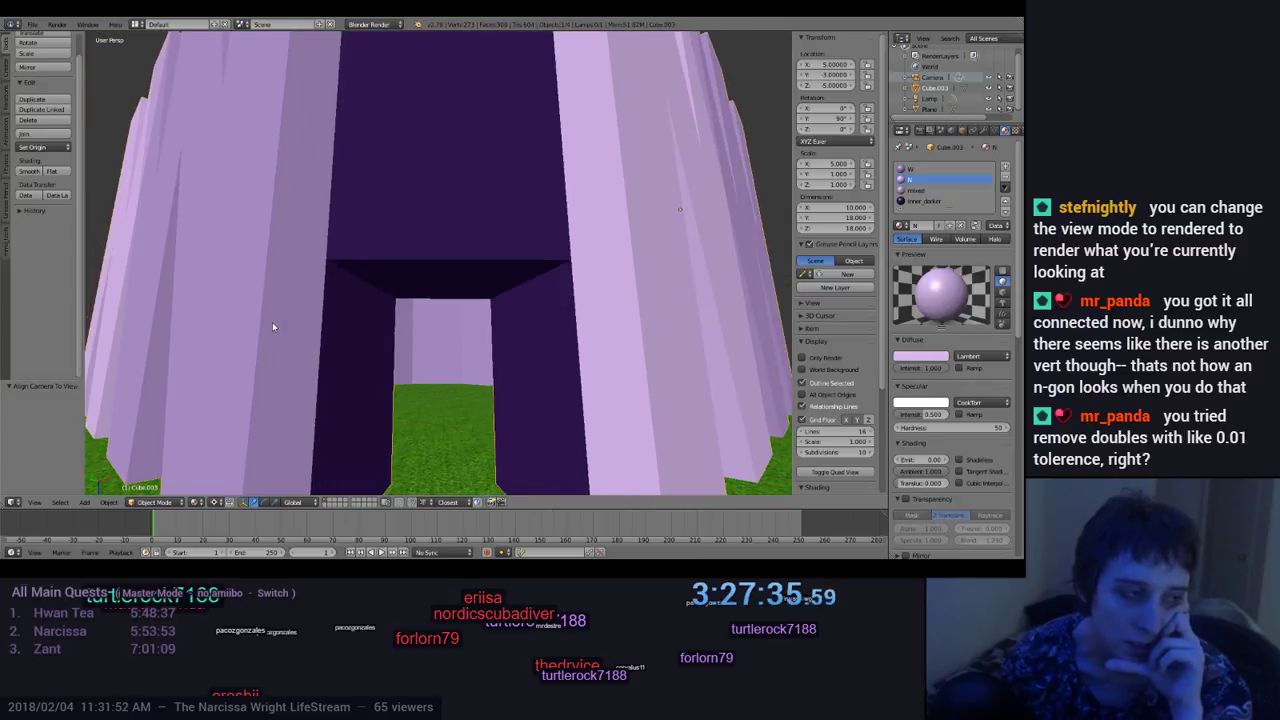
Step: Put the tower in Edit Mode and check the coordinates of the inner and outer vertices at the doorway opening's upper-left corner
left_click(155, 503)
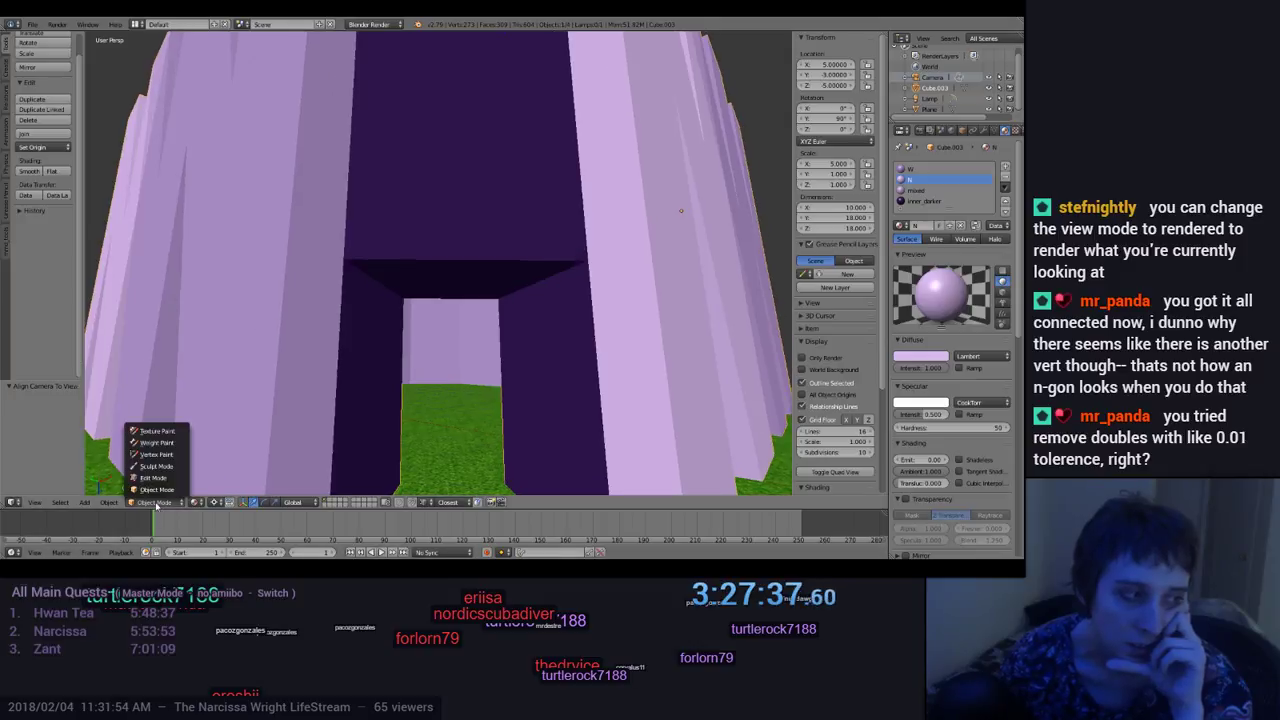
left_click(153, 478)
middle_click_drag(338, 385, 335, 392)
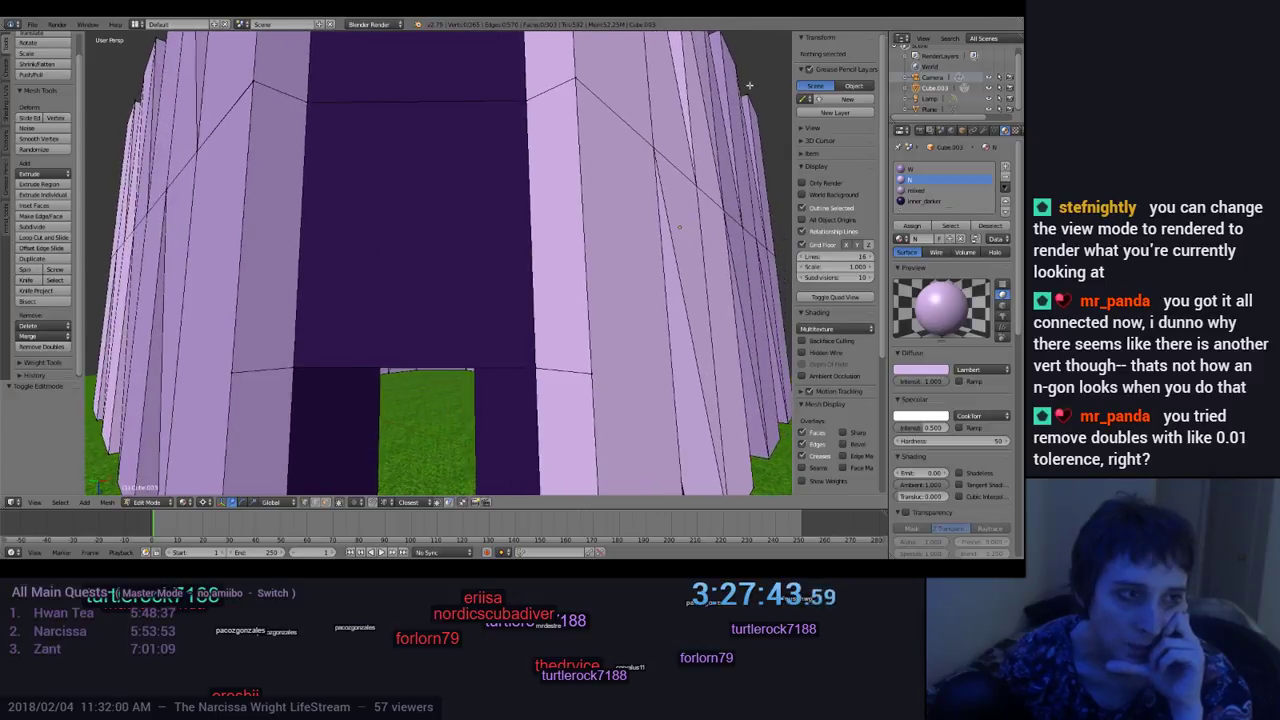
right_click(259, 413)
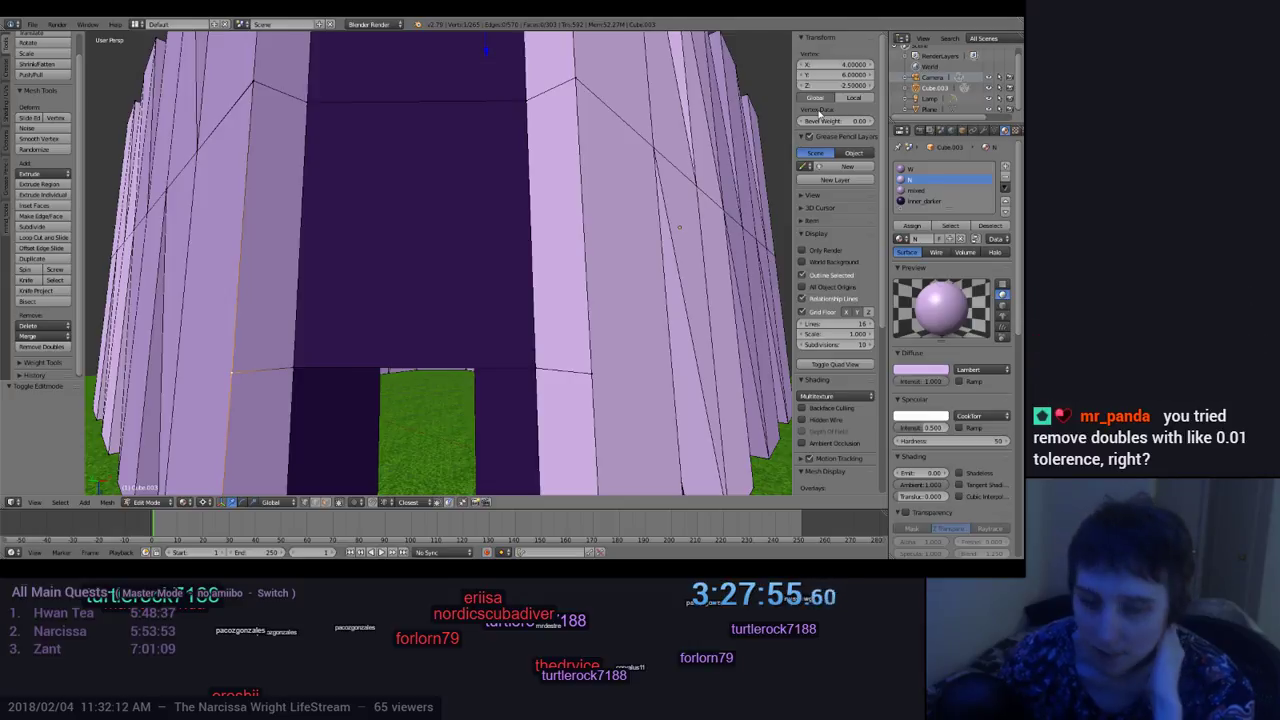
mouse_move(384, 239)
middle_mouse_down()
mouse_move(381, 293)
mouse_move(437, 262)
mouse_move(369, 262)
mouse_move(399, 194)
mouse_move(420, 249)
mouse_move(416, 382)
mouse_move(407, 247)
middle_mouse_up()
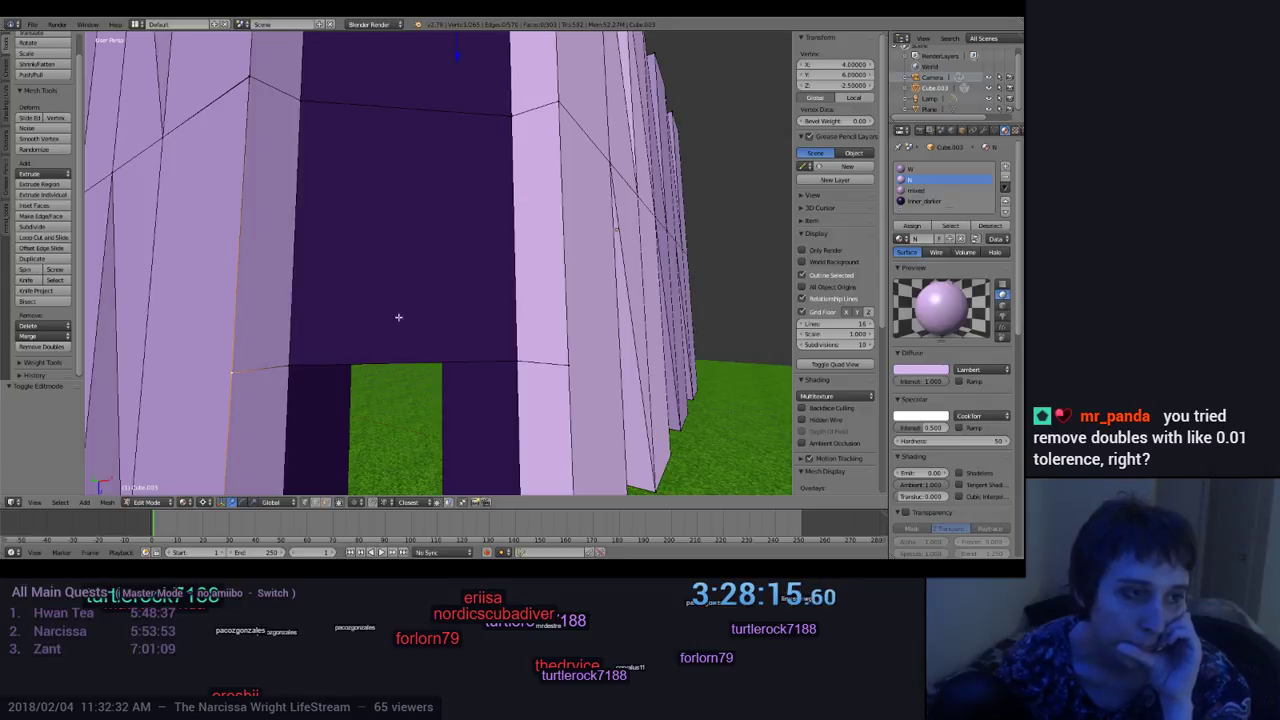
key("ctrl+z")
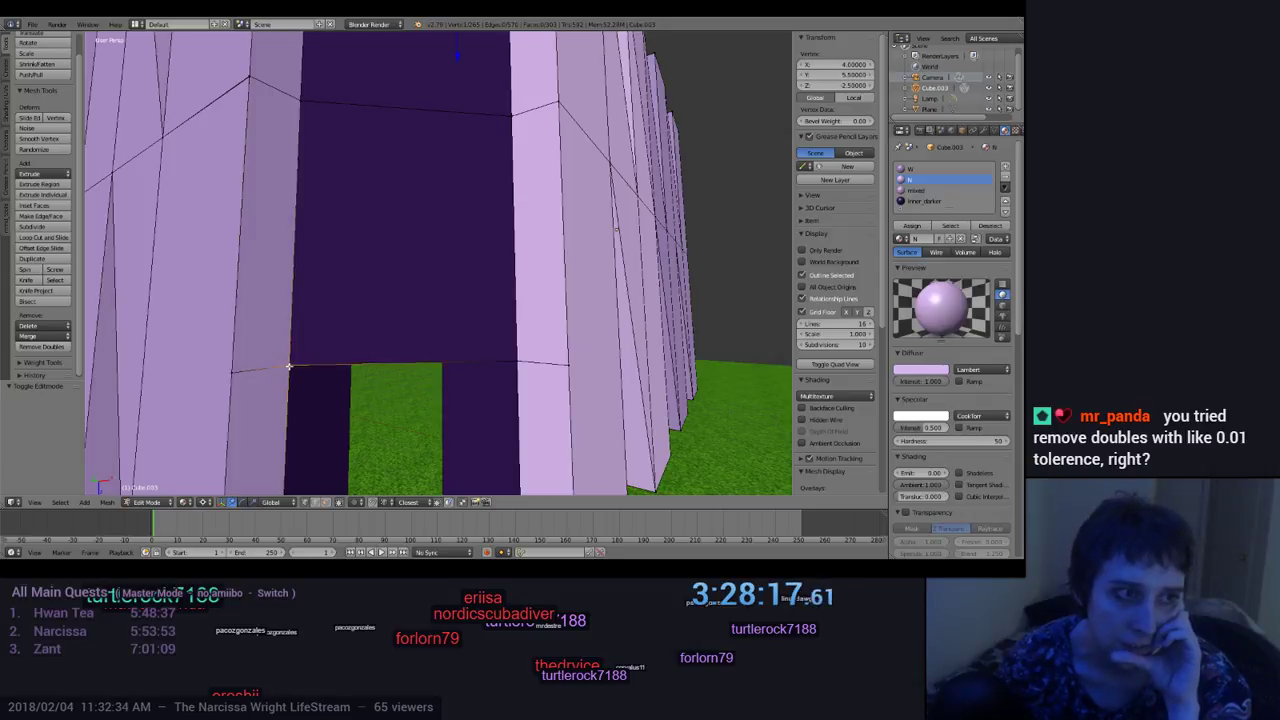
right_click(235, 372)
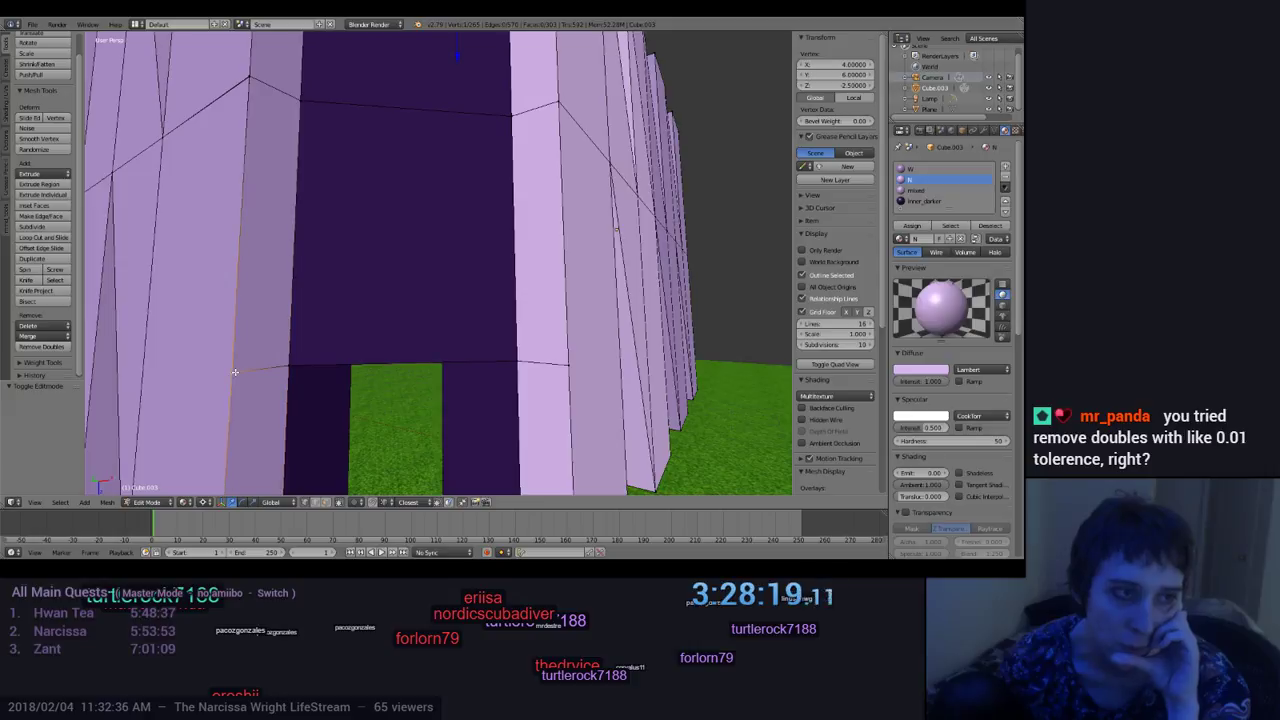
right_click(285, 368)
mouse_move(363, 380)
middle_mouse_down()
mouse_move(380, 348)
mouse_move(360, 372)
middle_mouse_up()
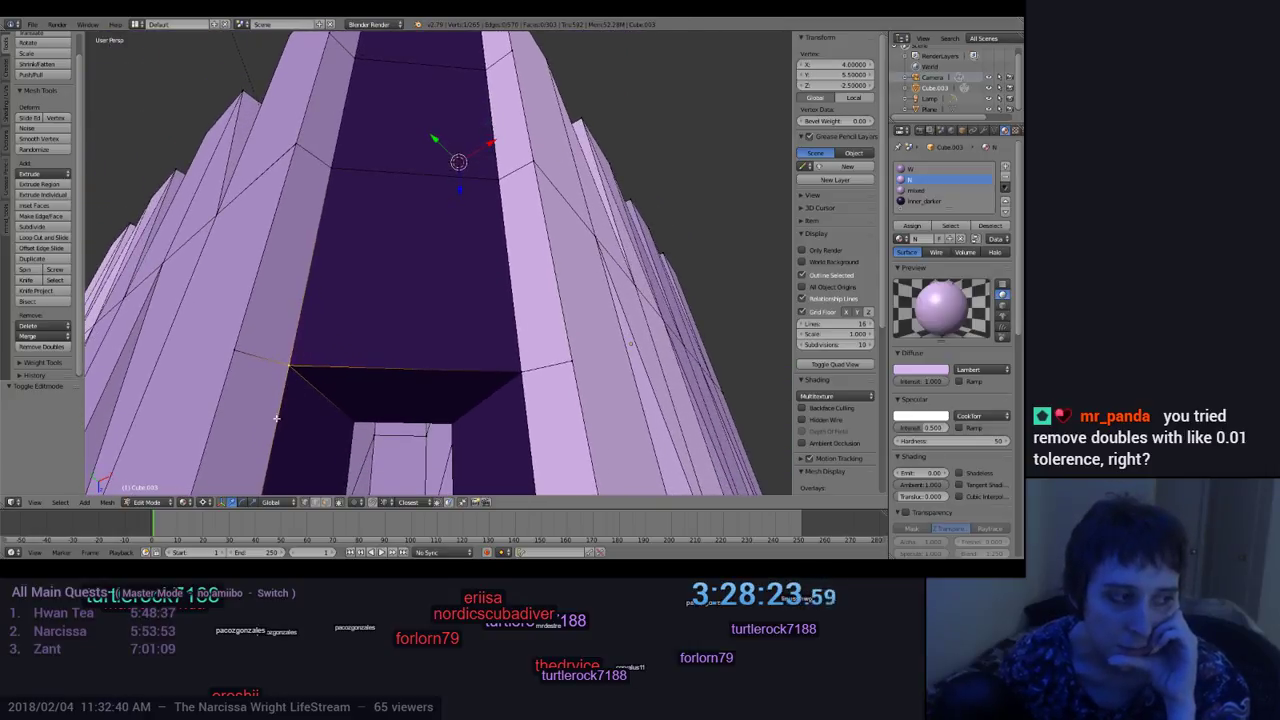
mouse_move(305, 402)
middle_mouse_down()
mouse_move(308, 420)
mouse_move(314, 386)
mouse_move(313, 426)
middle_mouse_up()
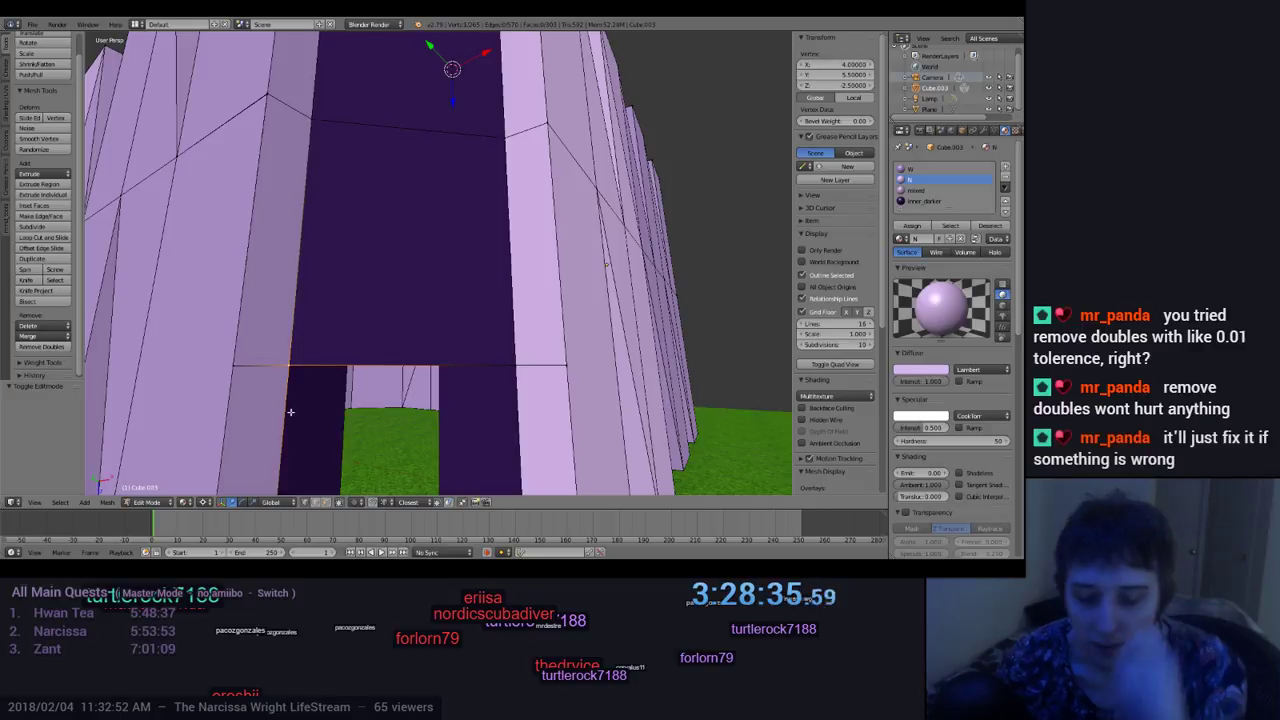
Step: Try a Knife cut from the doorway's left front edge across its dark inner side wall, just below the lintel
key("k")
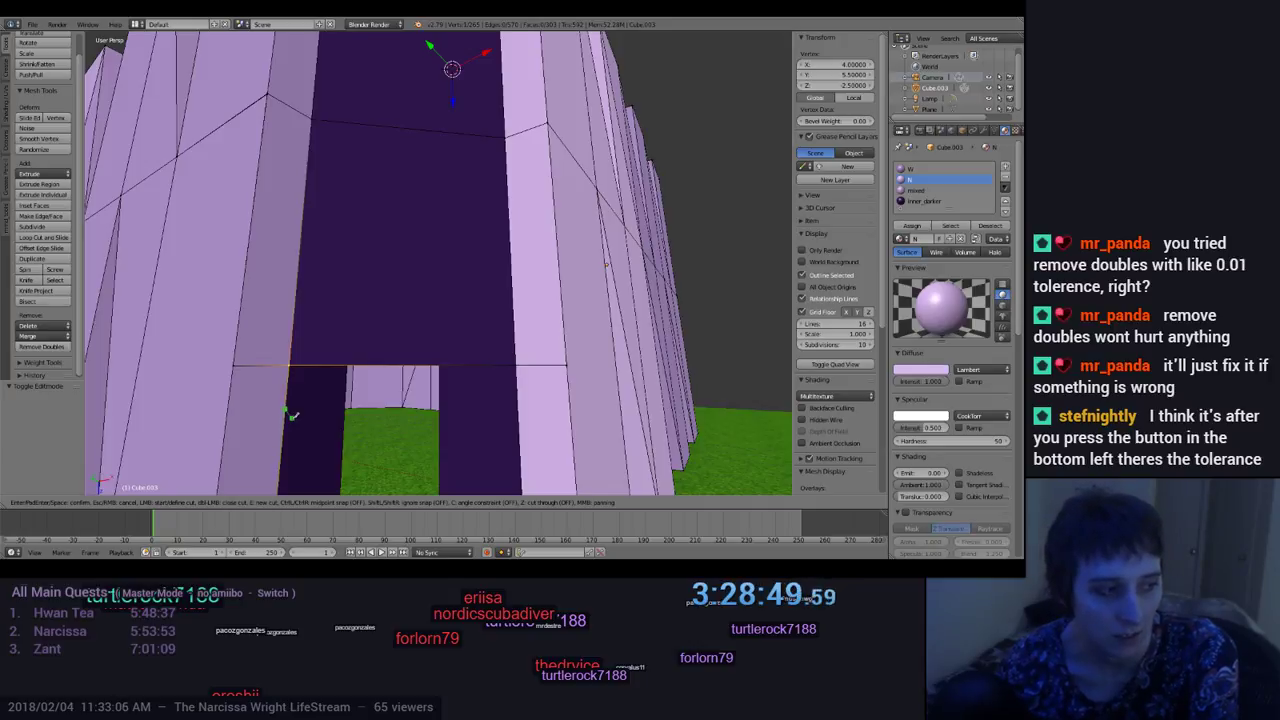
left_click(287, 408)
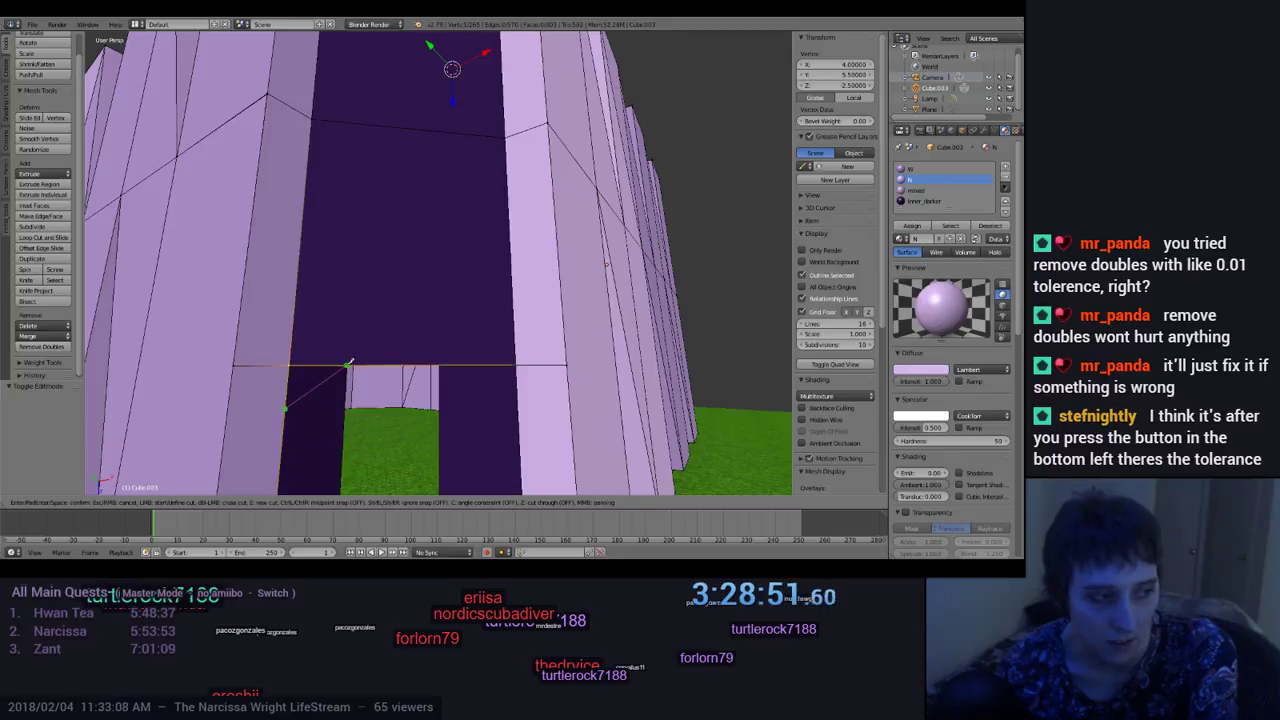
middle_click_drag(353, 400, 357, 381)
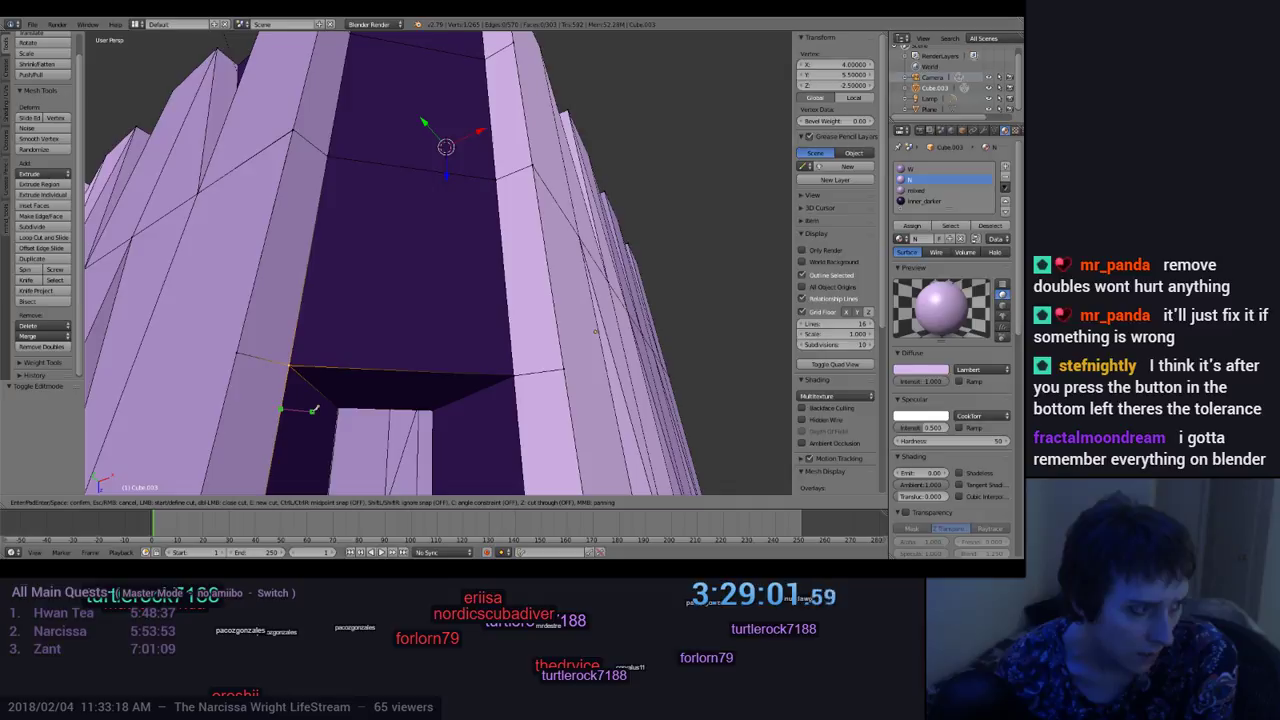
key("Return")
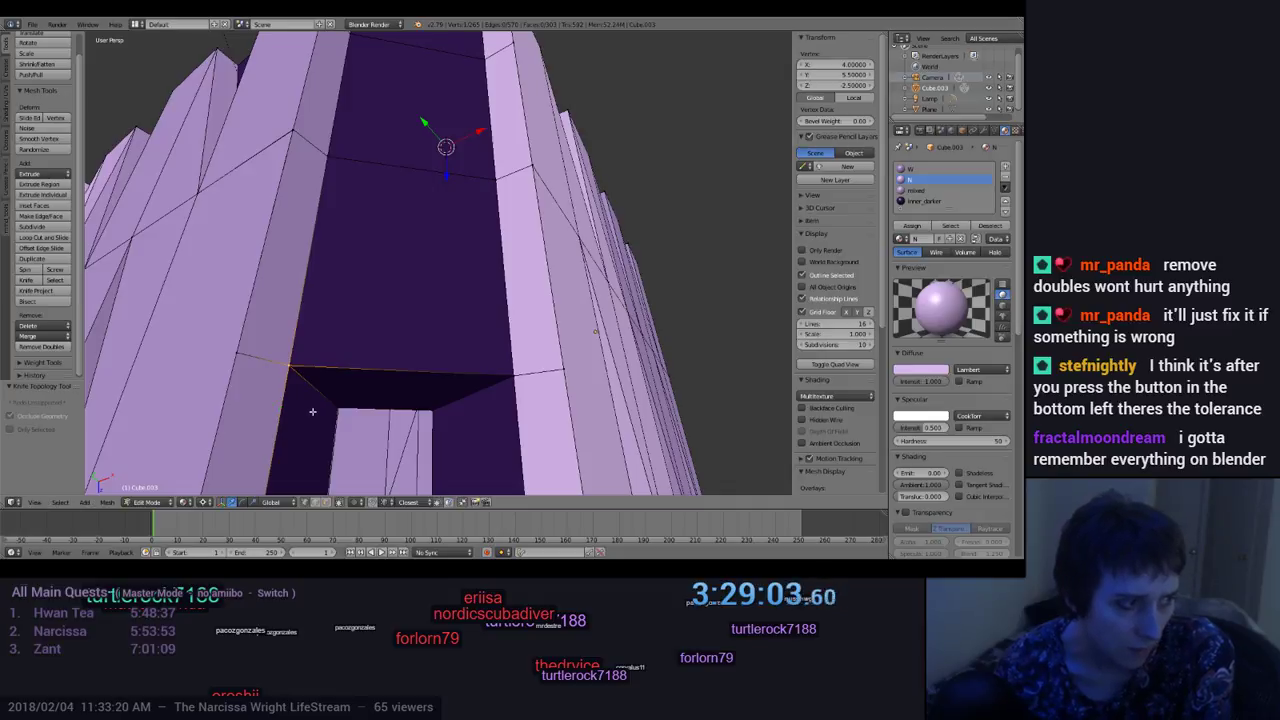
Step: Compare the coordinates of the two front vertices at the upper corners of the doorway opening
middle_click_drag(313, 409, 291, 412)
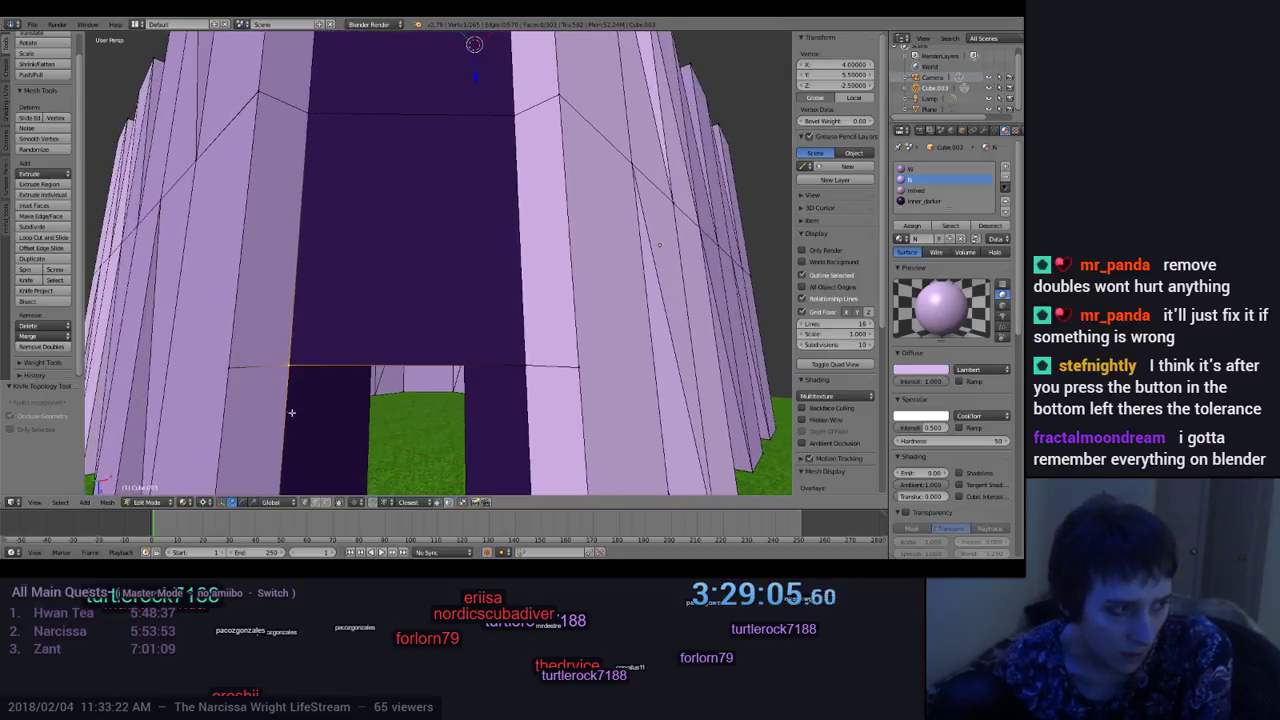
right_click(525, 364)
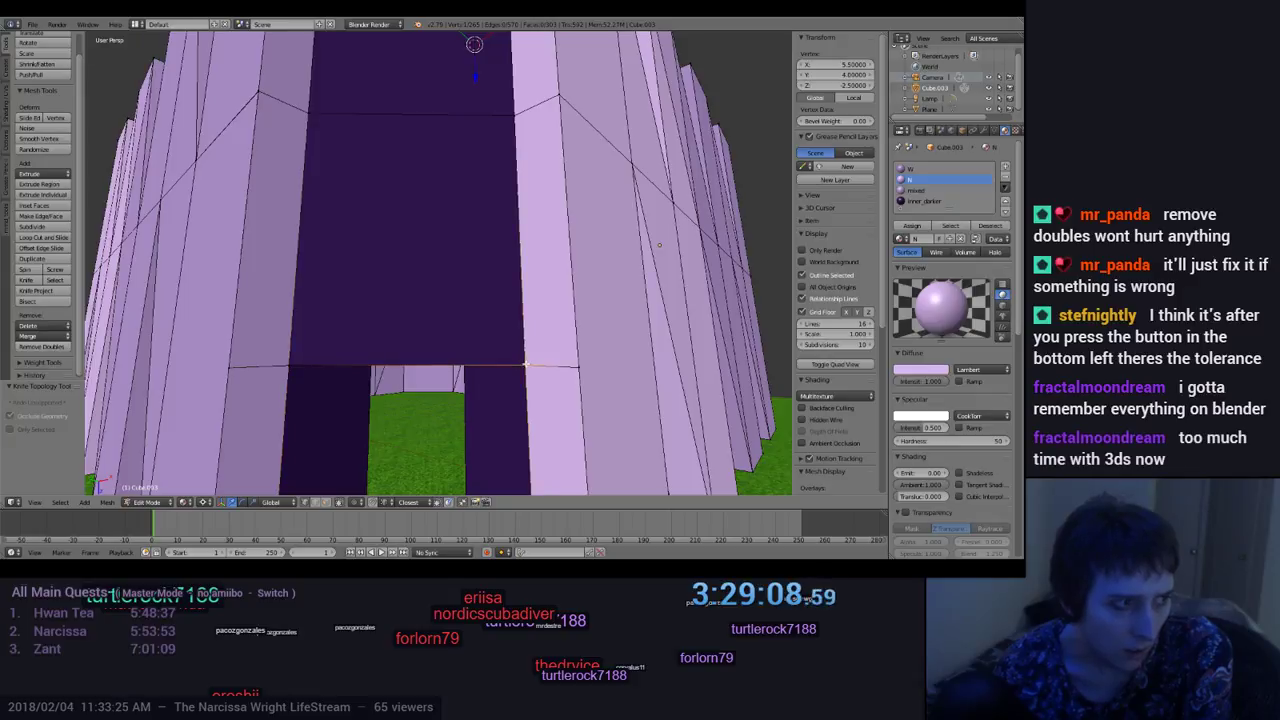
right_click(291, 370)
middle_click_drag(343, 423, 366, 388)
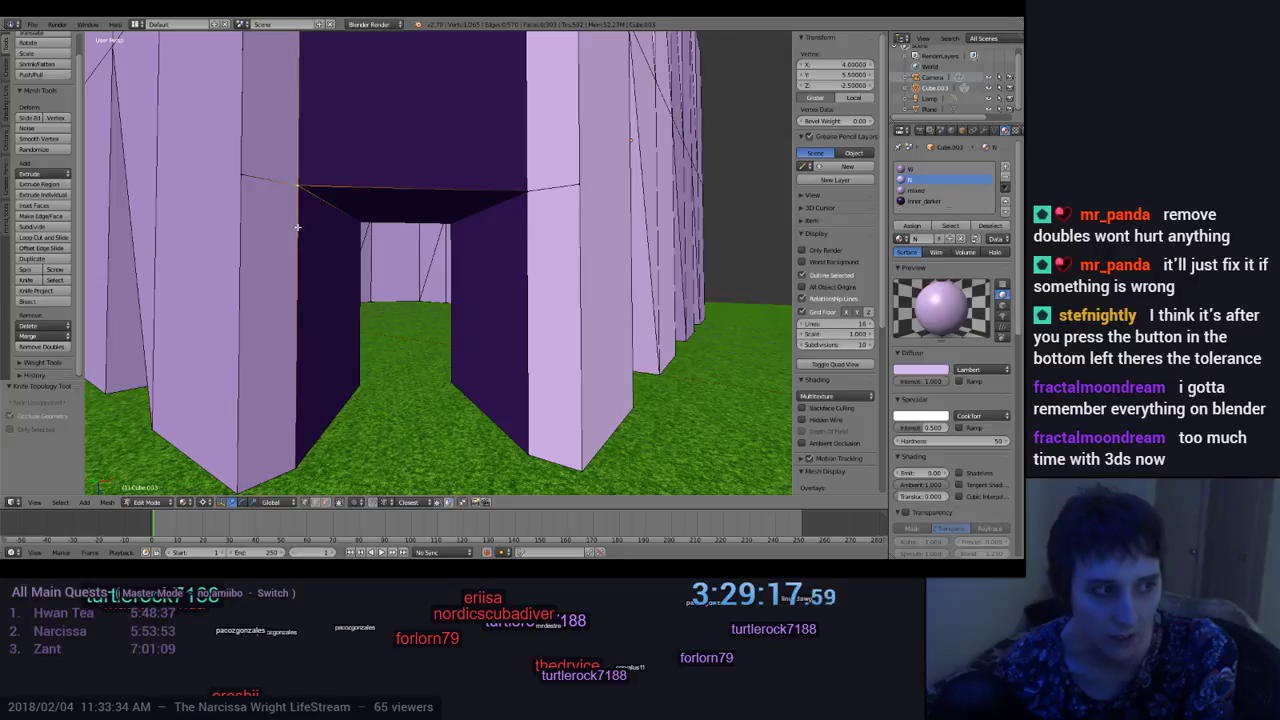
Step: Subdivide the vertical front edge on the left side of the doorway opening with one cut
mouse_move(340, 252)
middle_mouse_down()
mouse_move(300, 246)
mouse_move(353, 231)
middle_mouse_up()
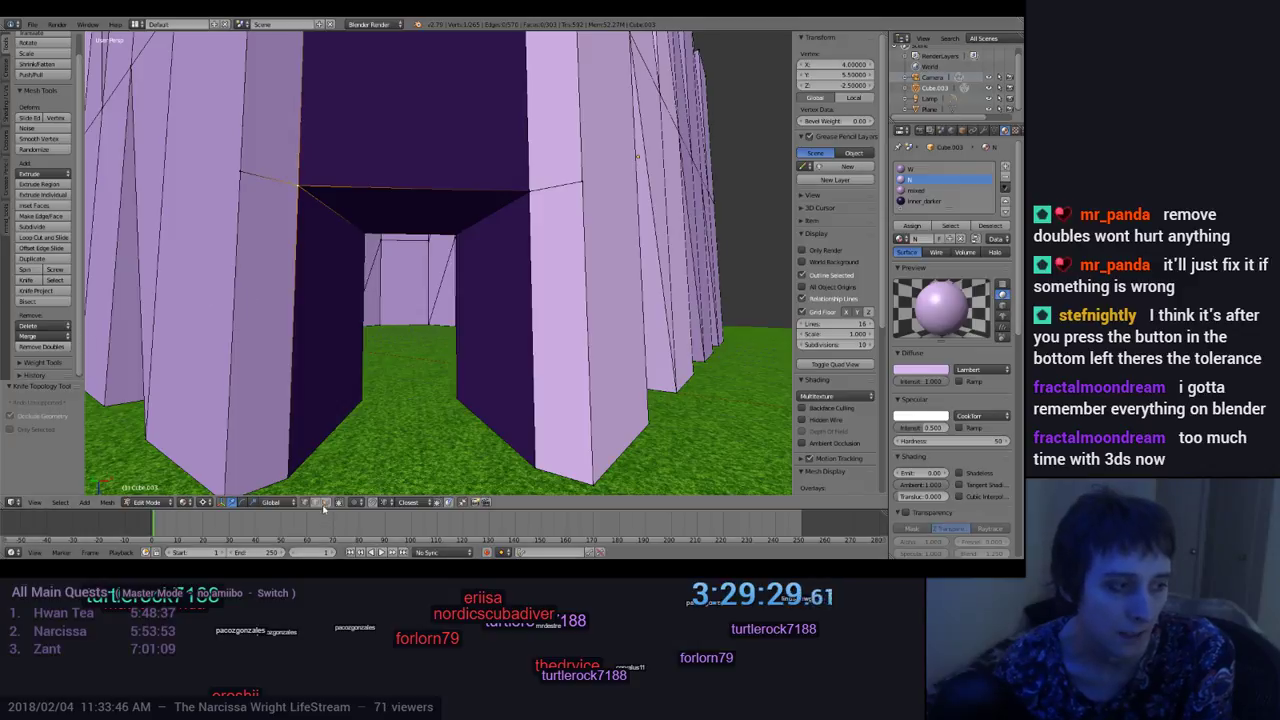
key("a")
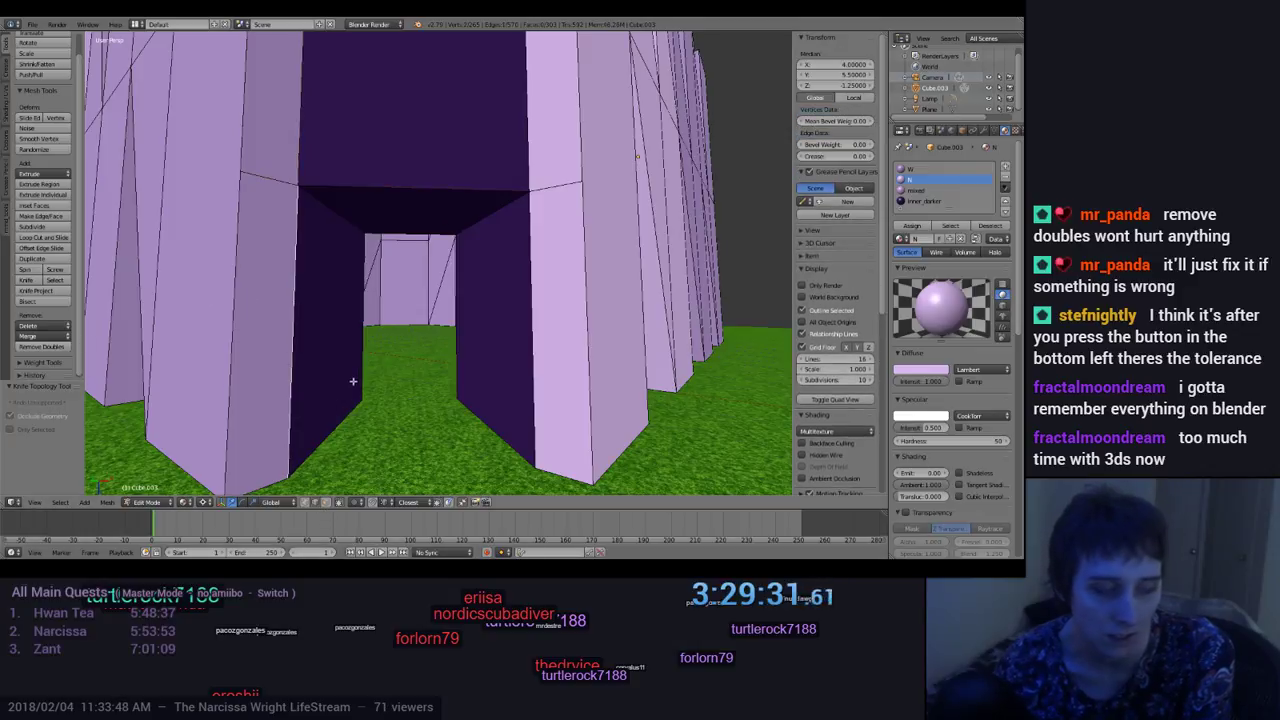
left_click(48, 228)
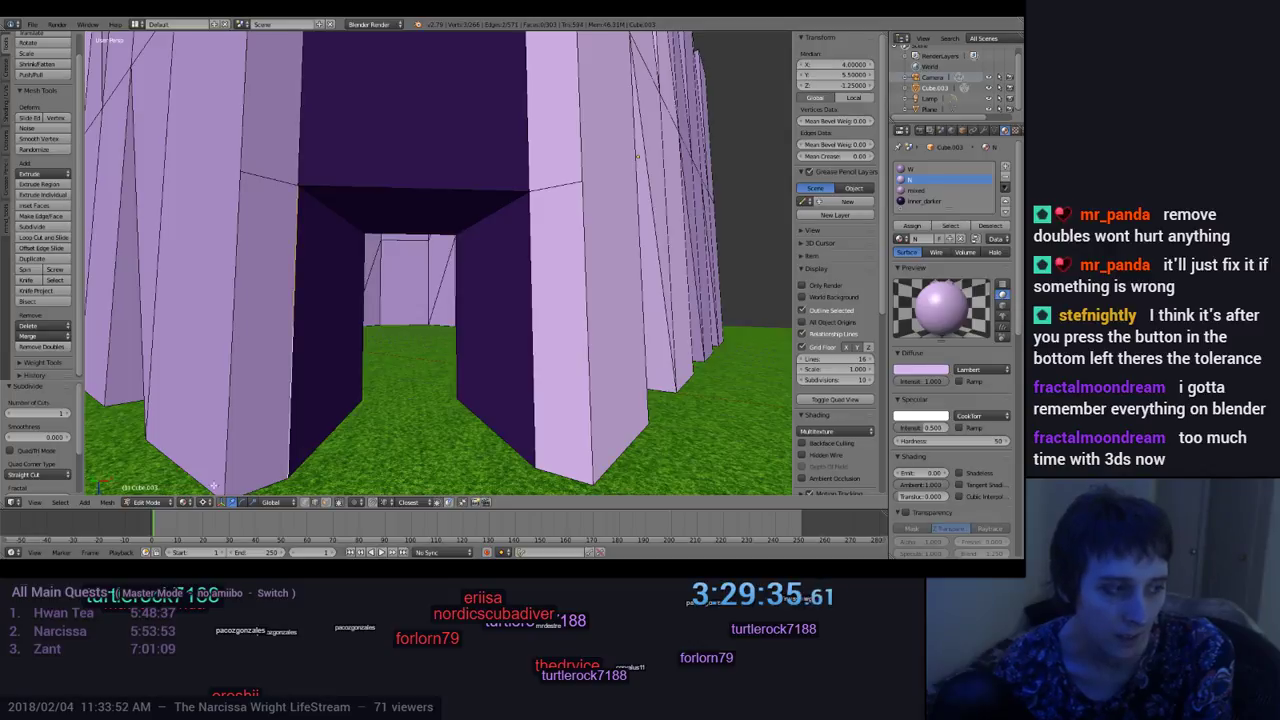
Step: Select the new vertex in the middle of the doorway's left front edge and set its Z coordinate to -2
left_click(305, 502)
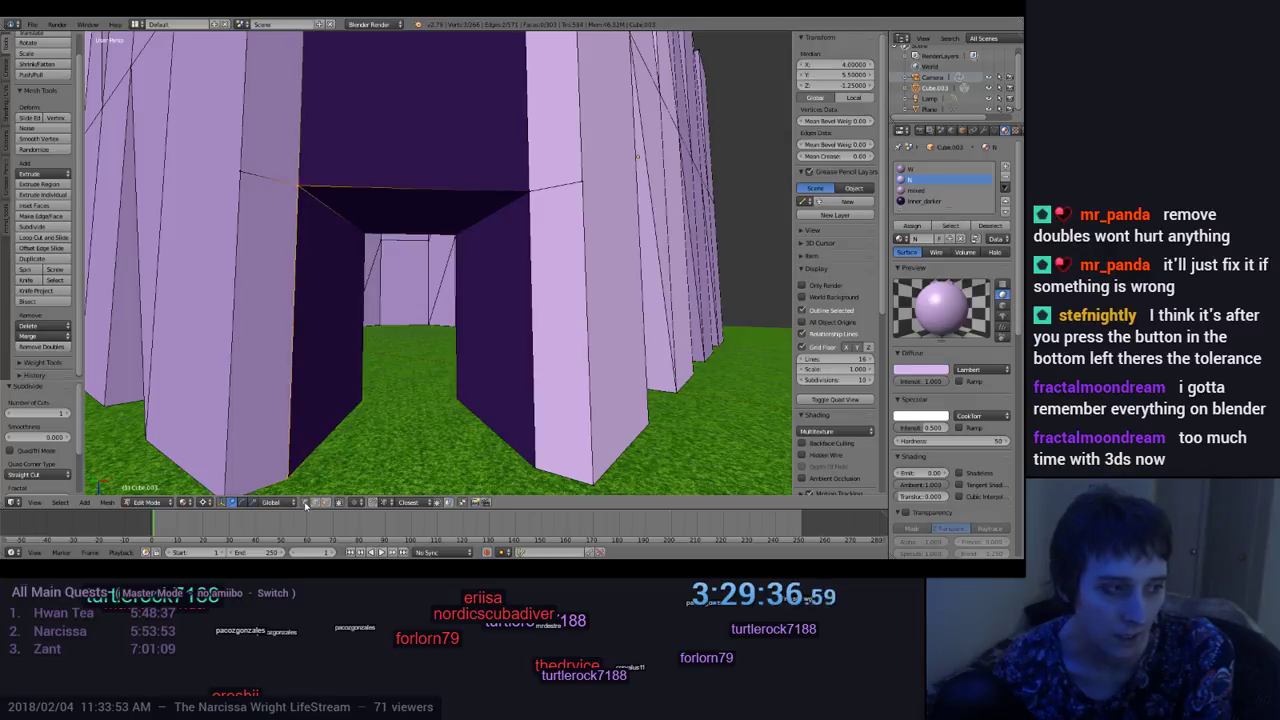
right_click(293, 326)
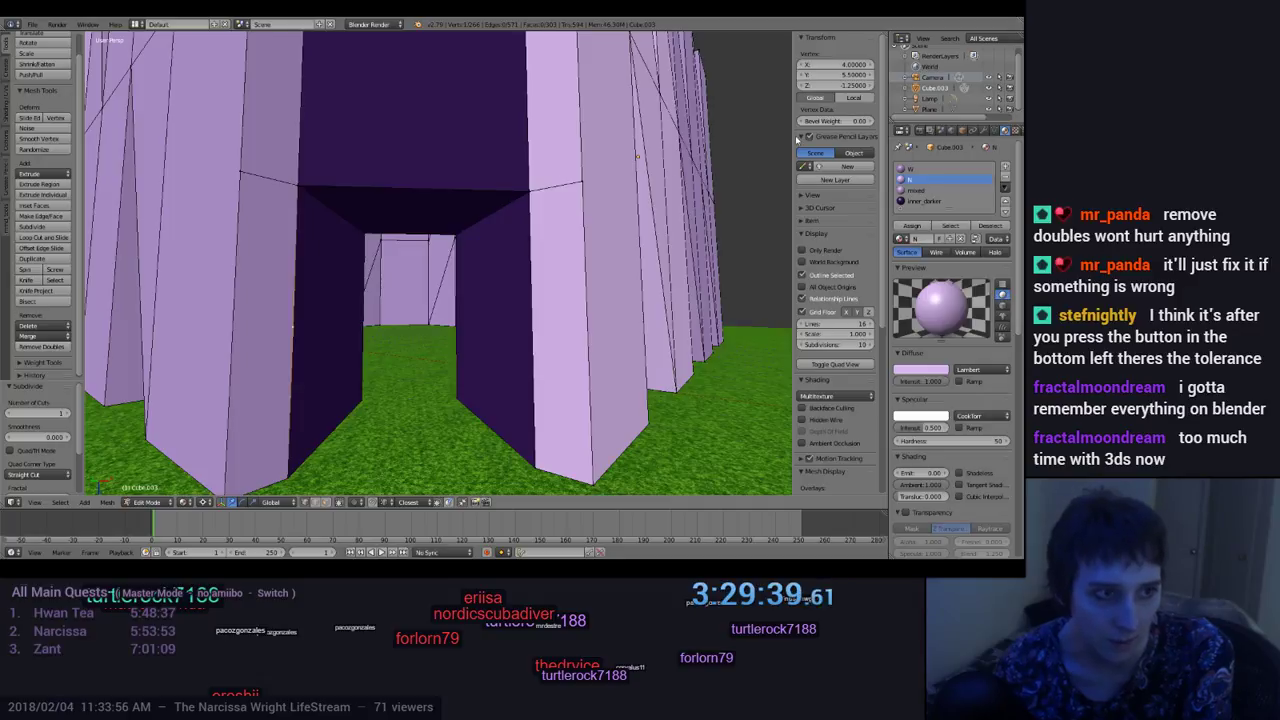
right_click(299, 186)
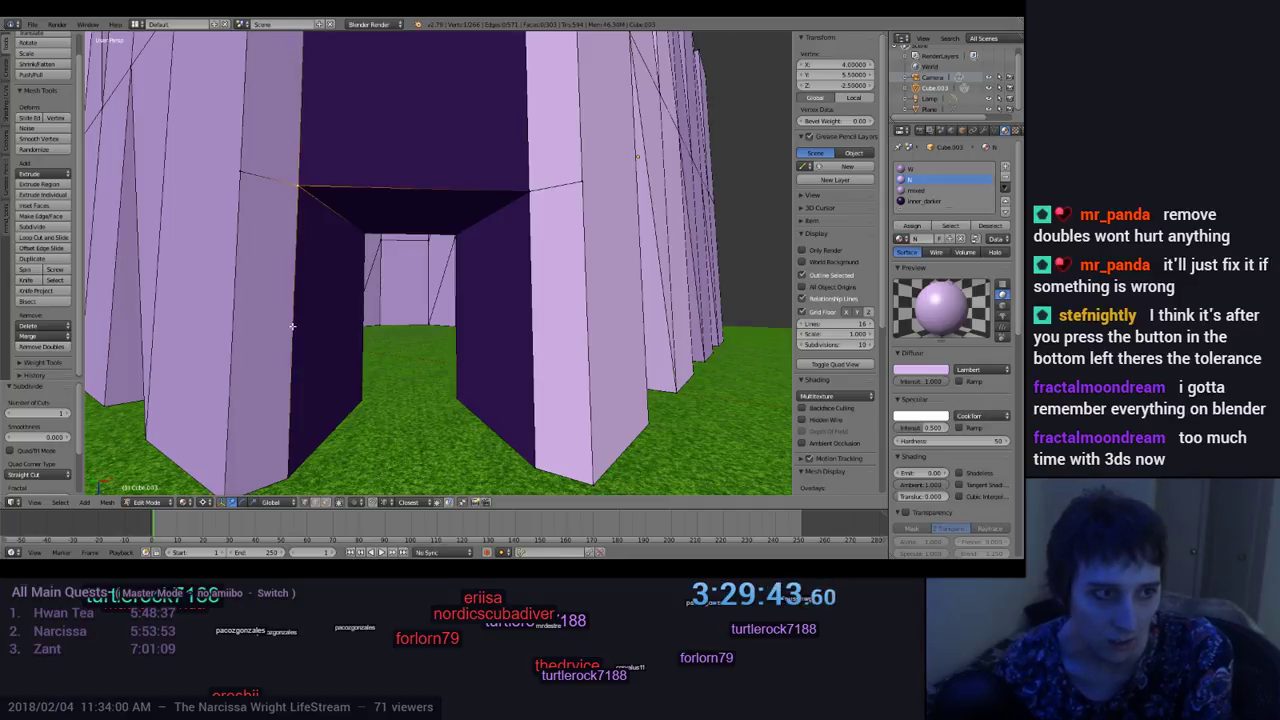
left_click(850, 85)
type("1.25")
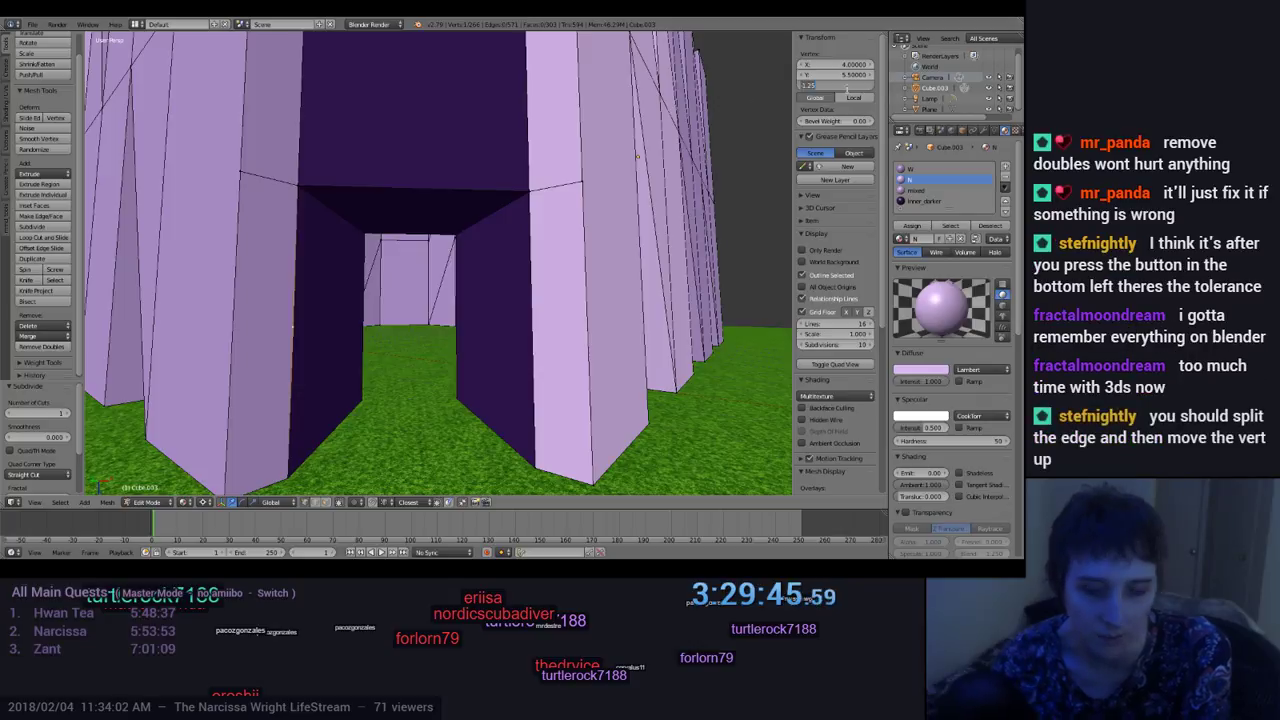
key("Return")
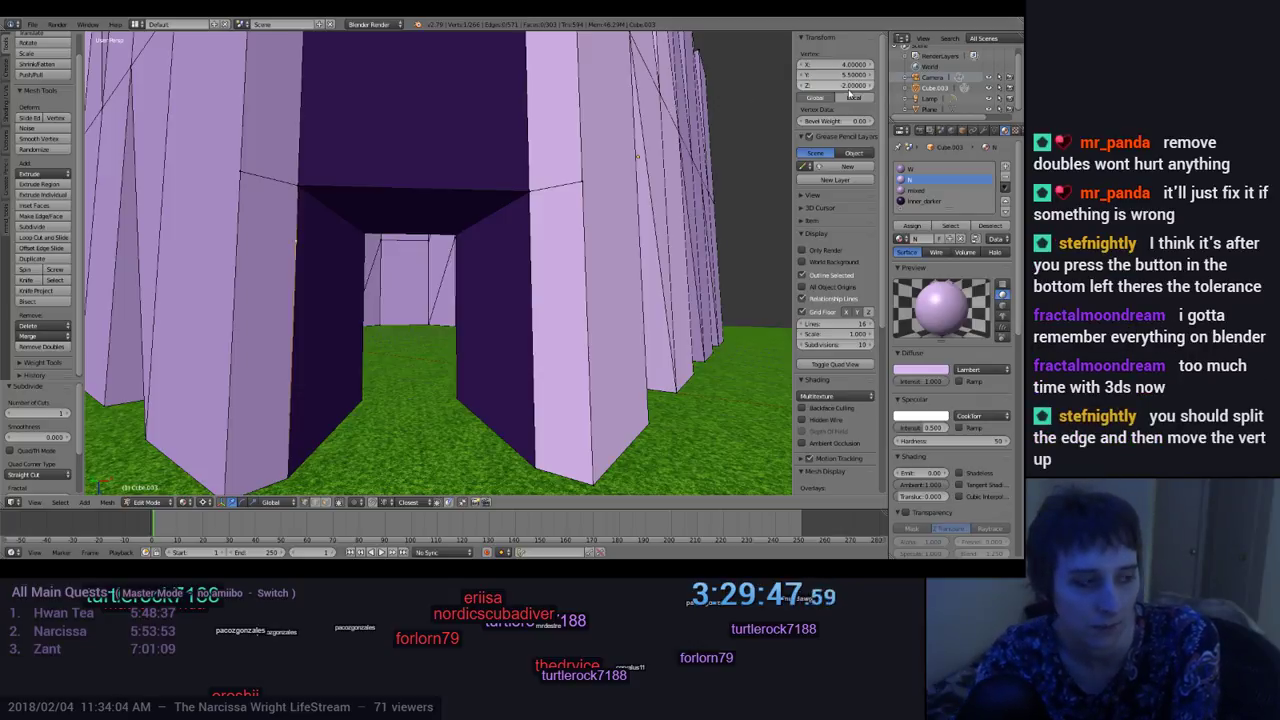
Step: Check the coordinates of the front vertex at the doorway opening's upper left corner
right_click(298, 184)
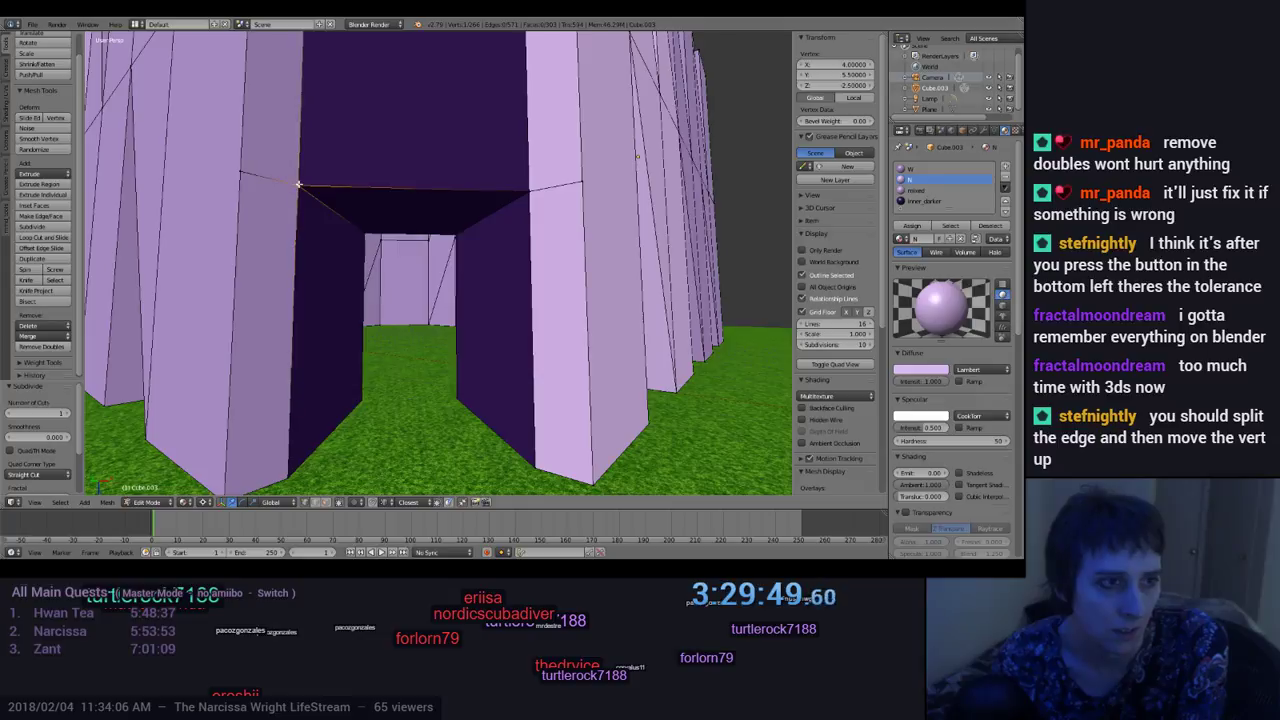
scroll(317, 246, "up", 3)
middle_click_drag(317, 246, 418, 262)
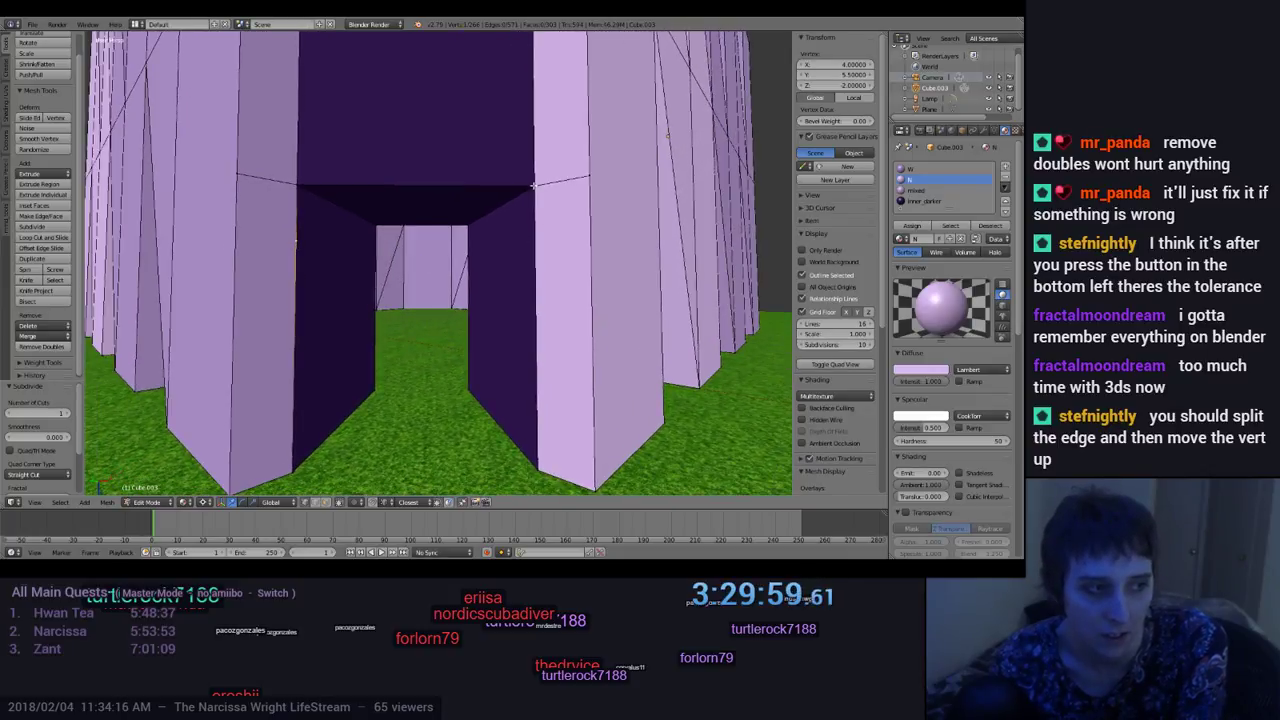
middle_click_drag(357, 186, 294, 182)
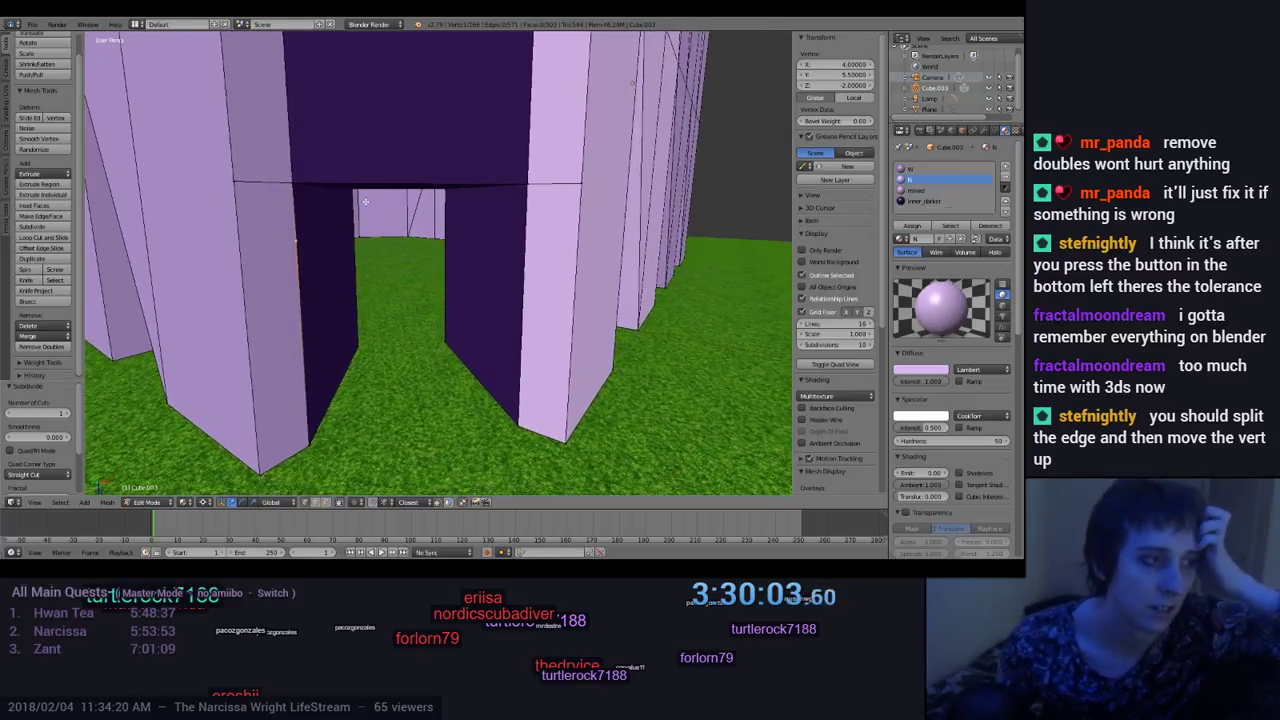
right_click(294, 182)
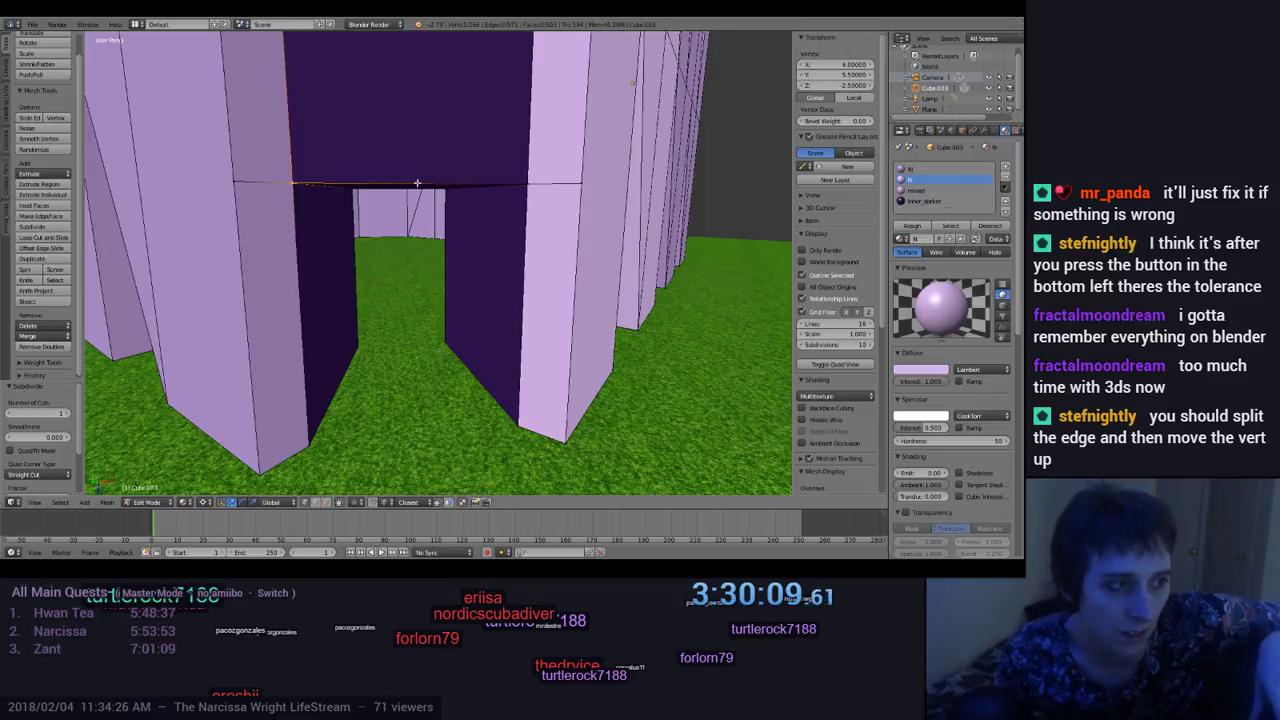
Step: Subdivide the lintel's front edge above the doorway opening with one cut
left_click(313, 503)
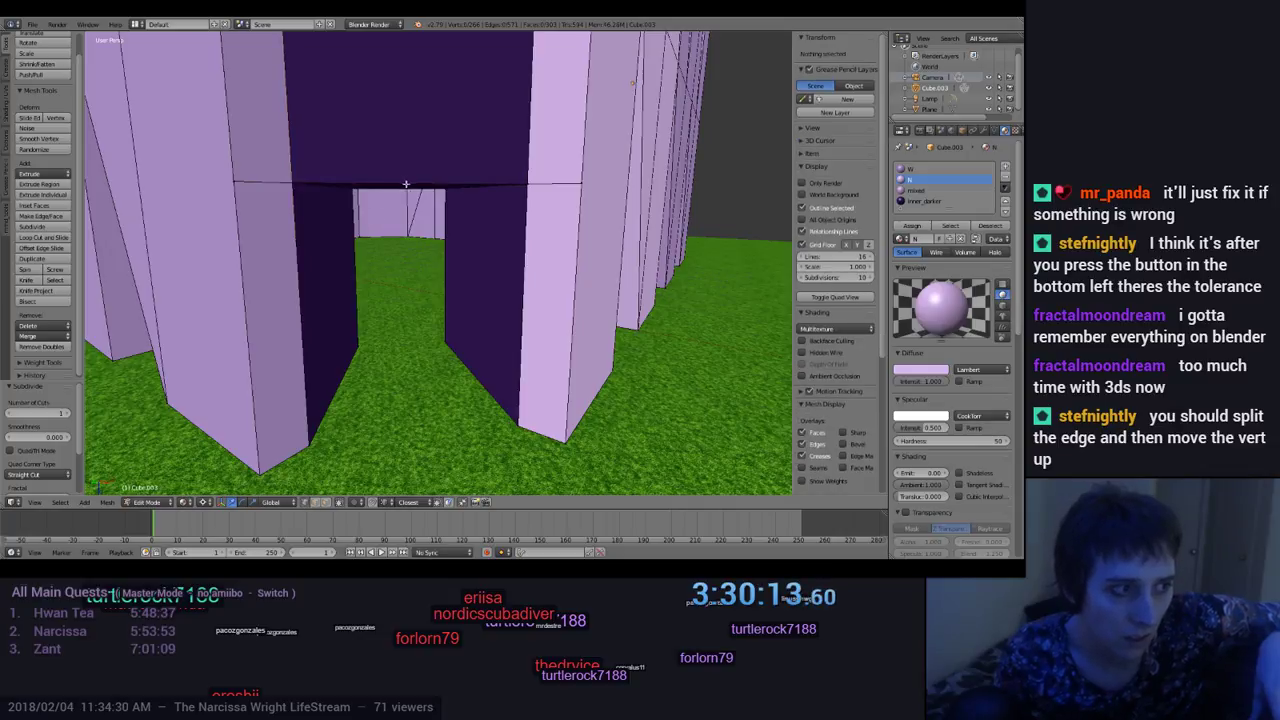
middle_click_drag(415, 205, 433, 197)
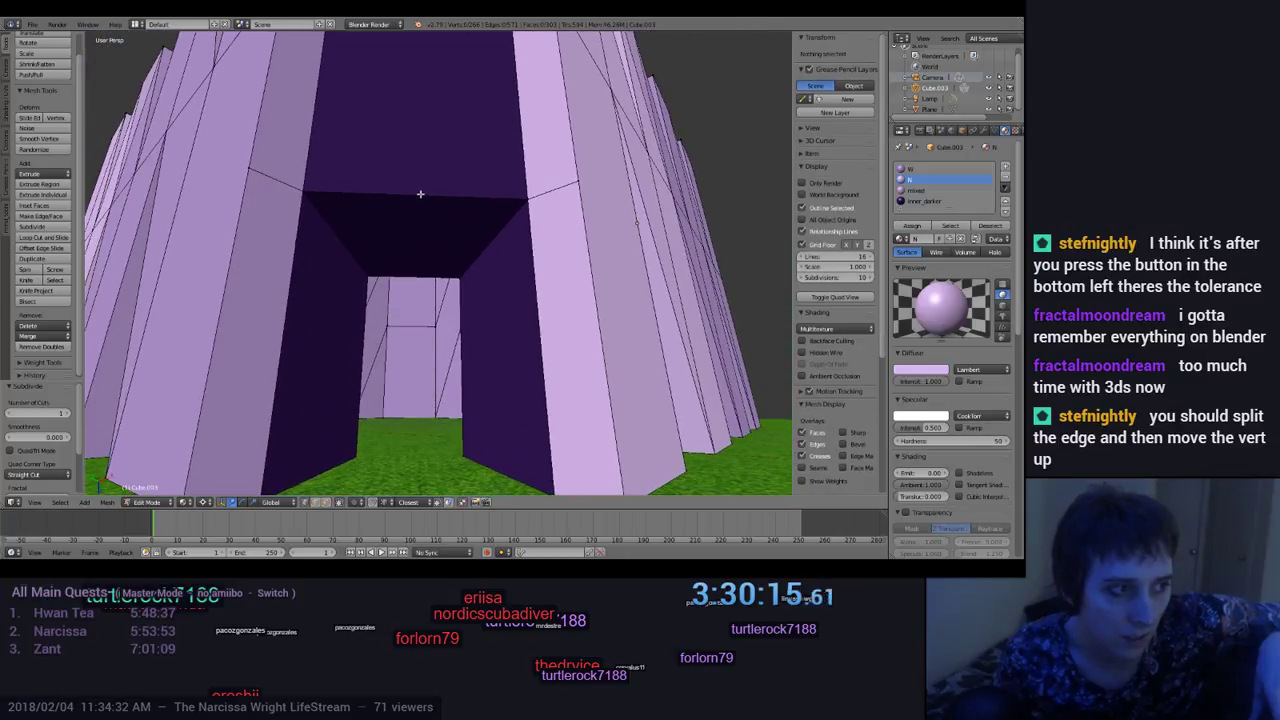
middle_click_drag(446, 276, 413, 298)
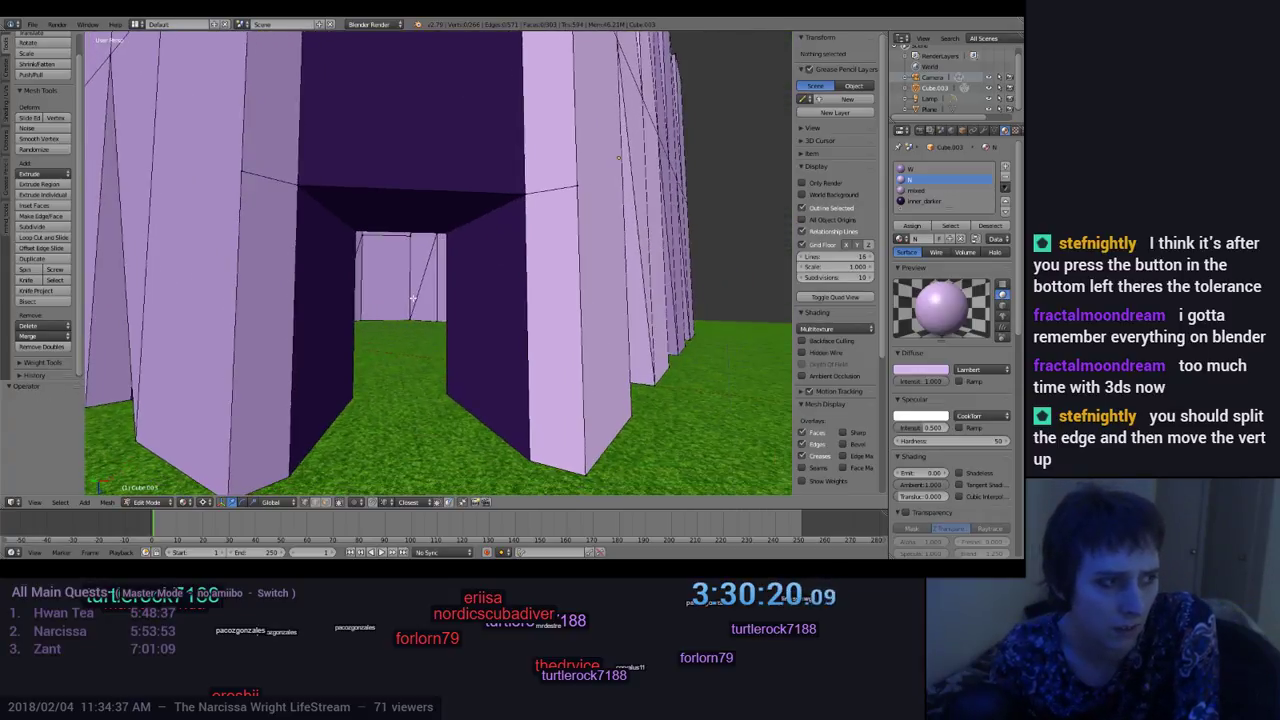
right_click(393, 188)
middle_click_drag(393, 188, 390, 170)
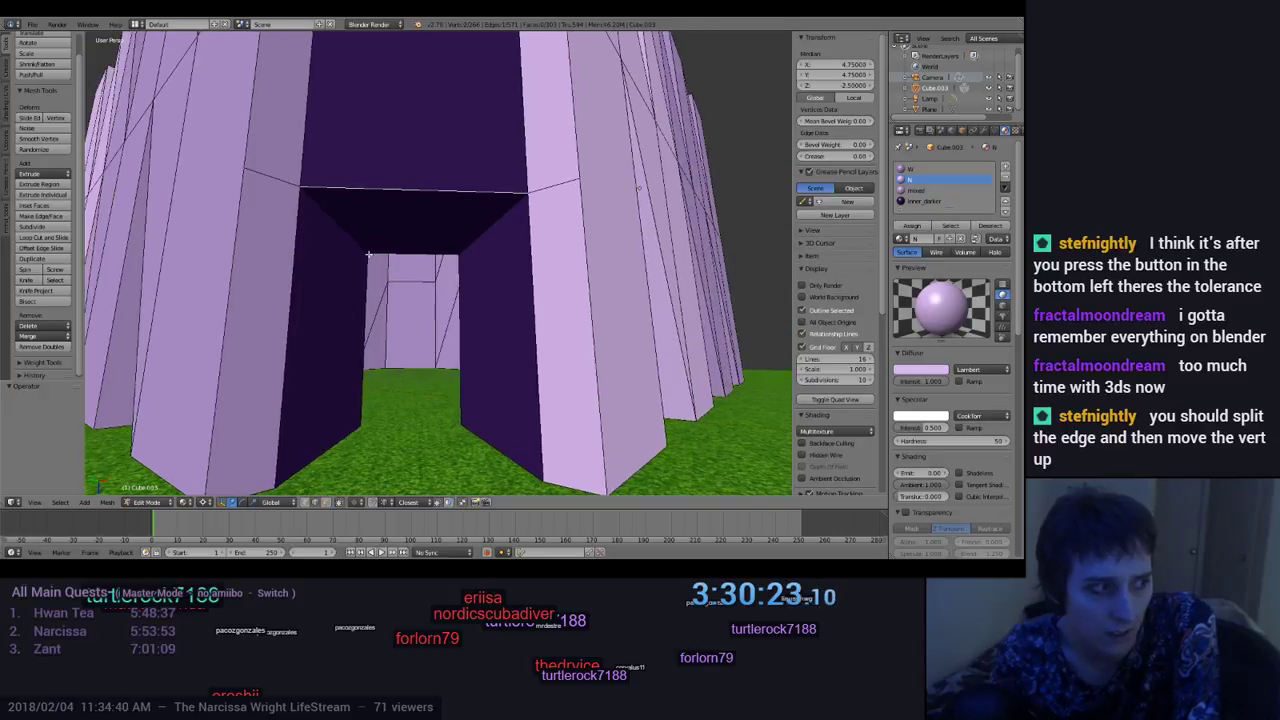
left_click(34, 227)
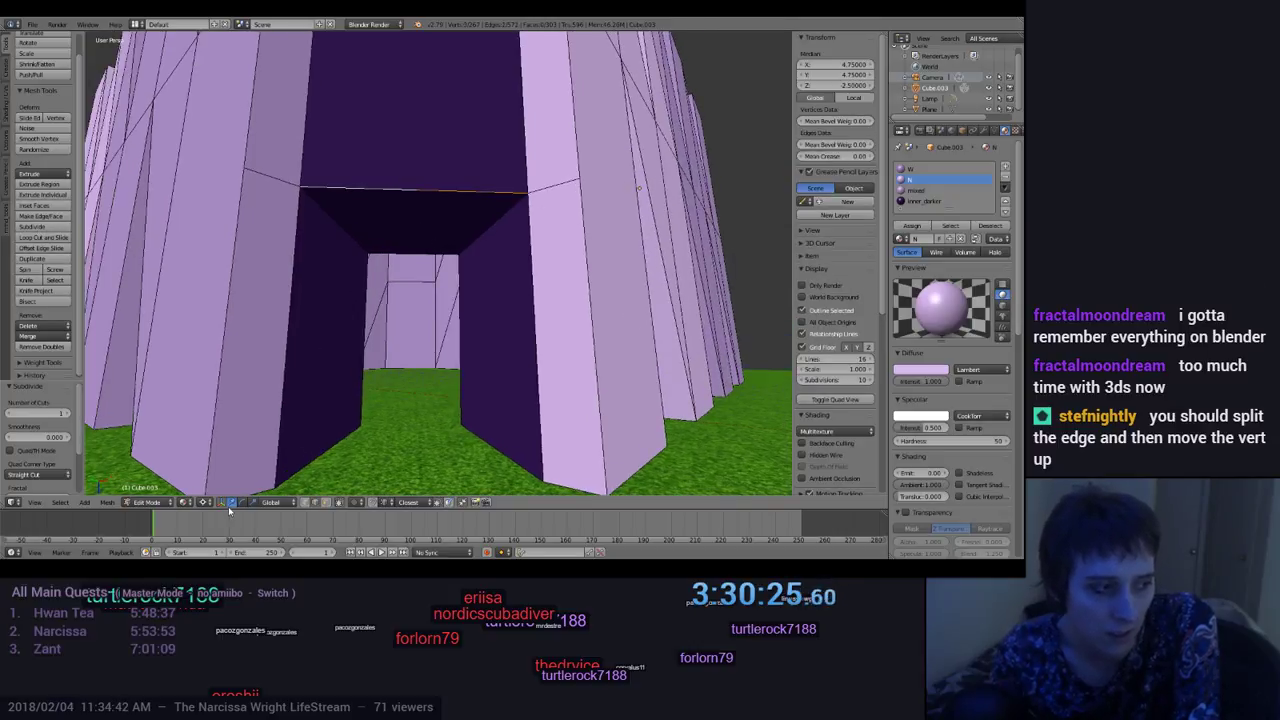
Step: Compare the coordinates of the lintel edge's middle vertex with those of the doorway's upper left corner vertex
left_click(306, 503)
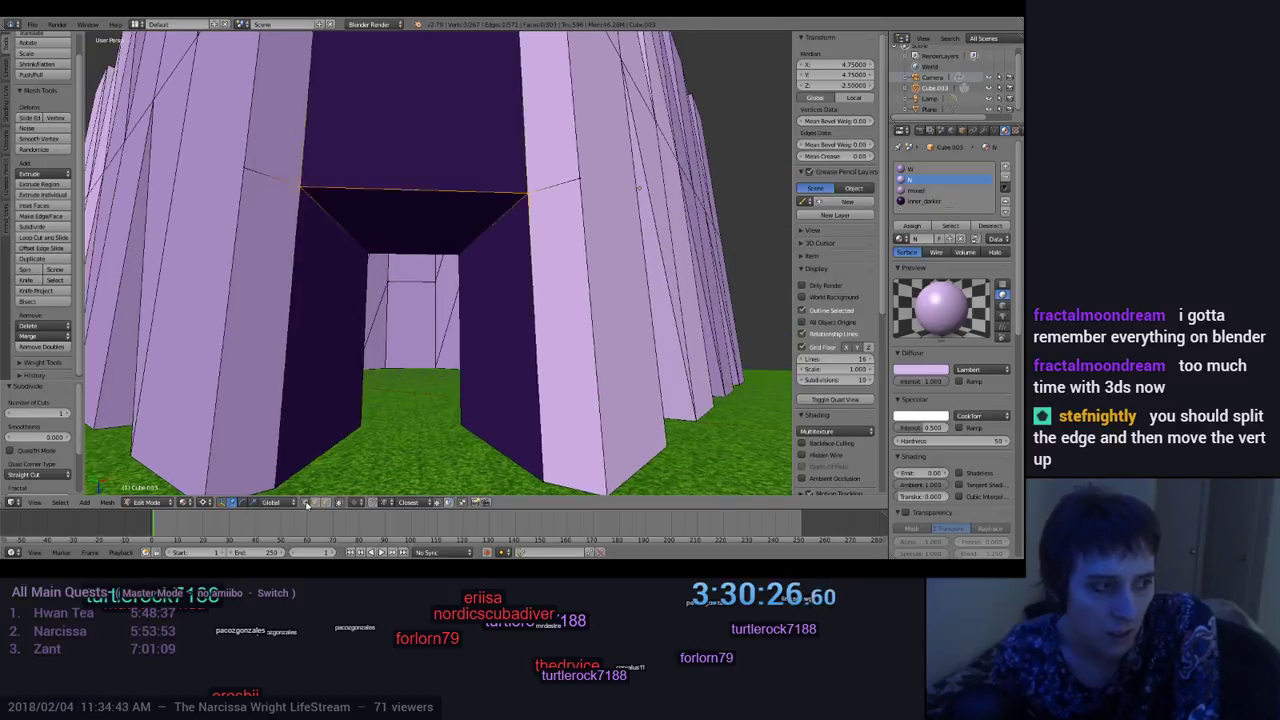
right_click(416, 190)
right_click(299, 186)
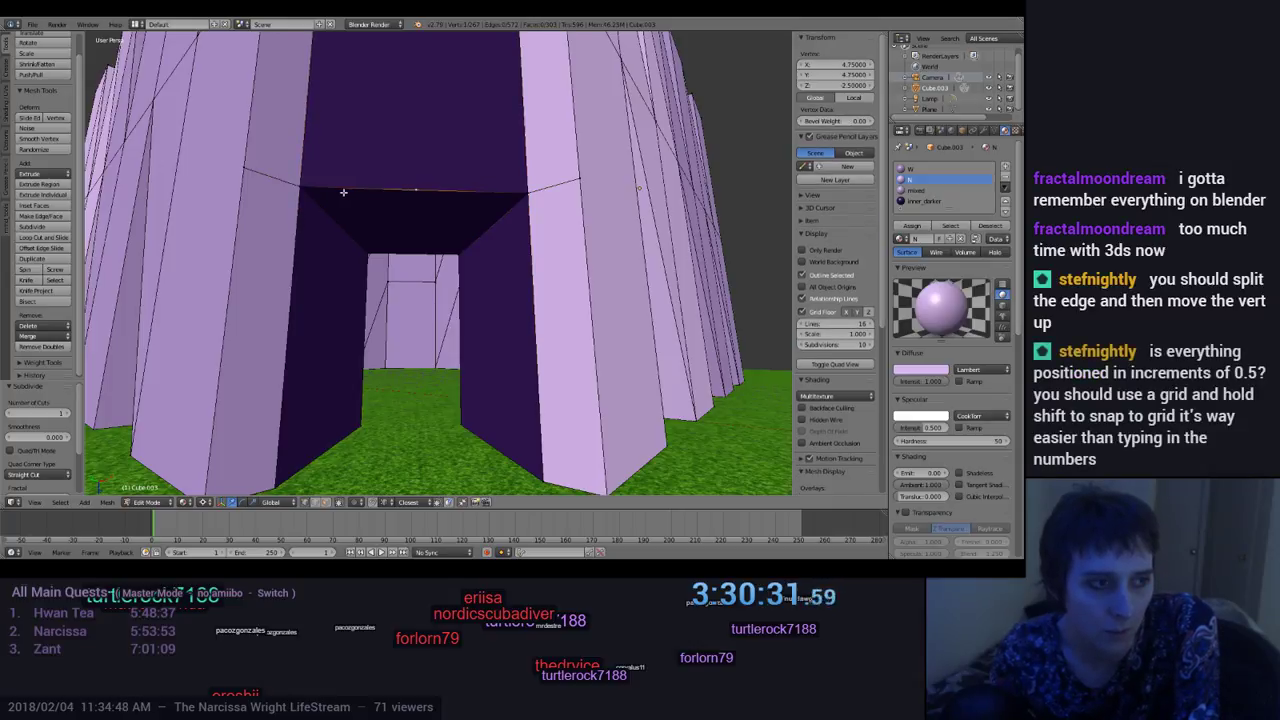
right_click(411, 189)
middle_click_drag(412, 202, 410, 293)
right_click(311, 191)
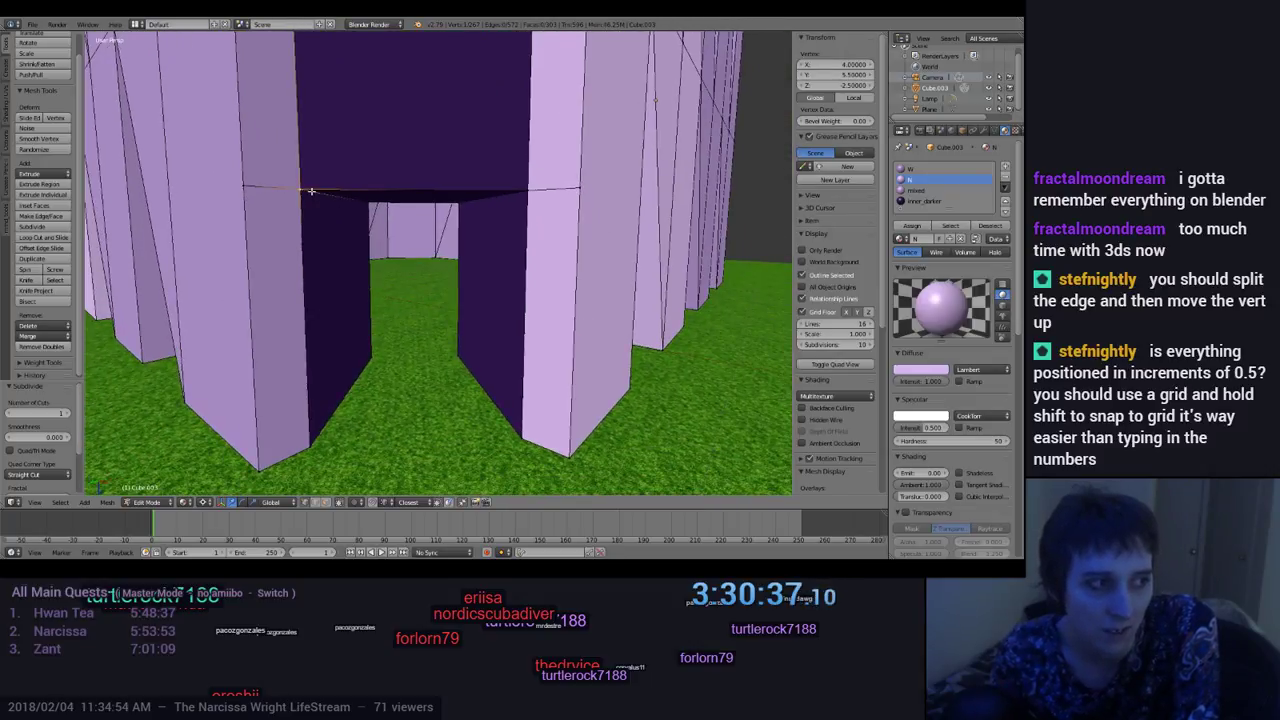
right_click(416, 191)
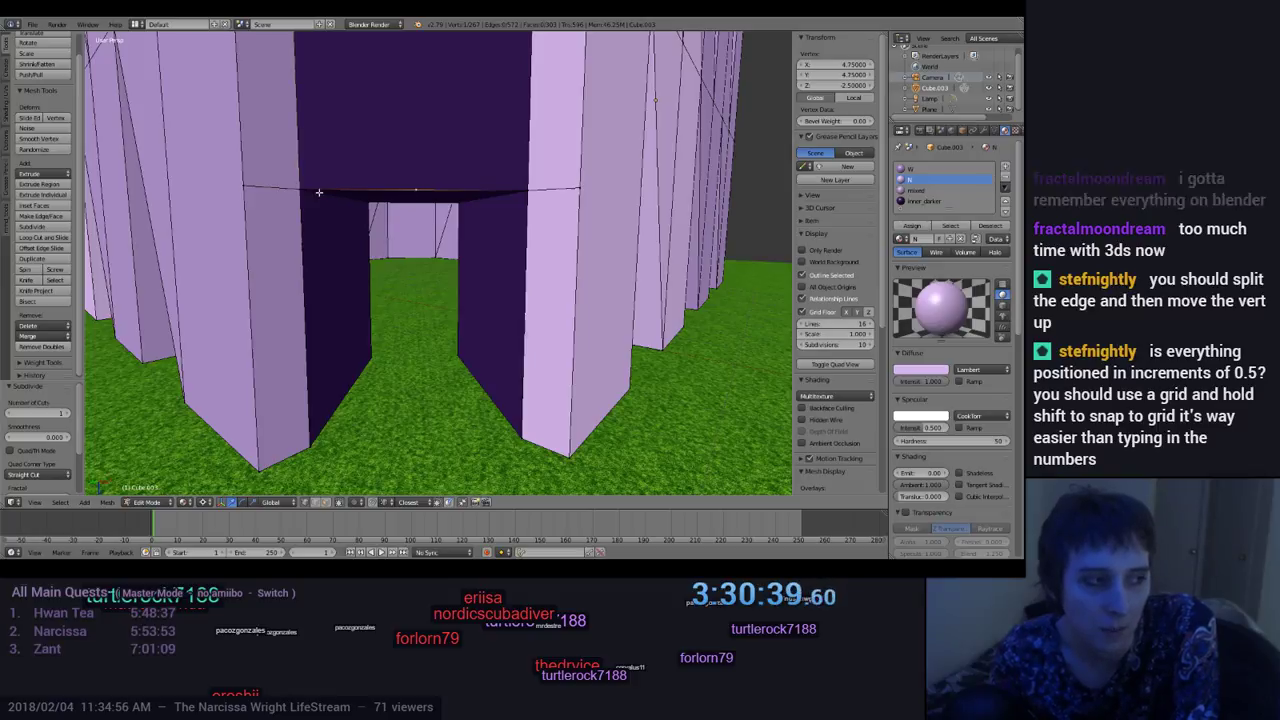
right_click(300, 189)
scroll(300, 189, "up", 3)
middle_click_drag(344, 240, 395, 261)
right_click(415, 189)
right_click(304, 189)
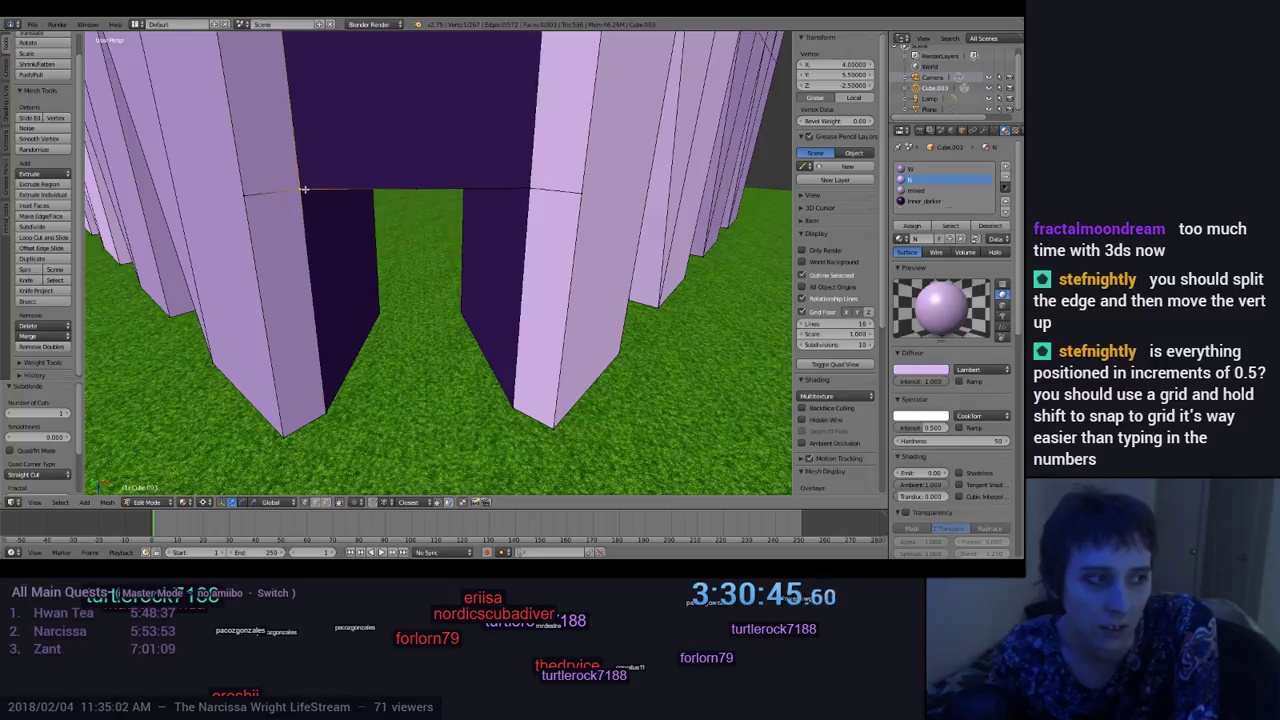
right_click(412, 189)
mouse_move(443, 243)
middle_mouse_down()
mouse_move(471, 106)
mouse_move(446, 215)
mouse_move(450, 120)
mouse_move(440, 218)
middle_mouse_up()
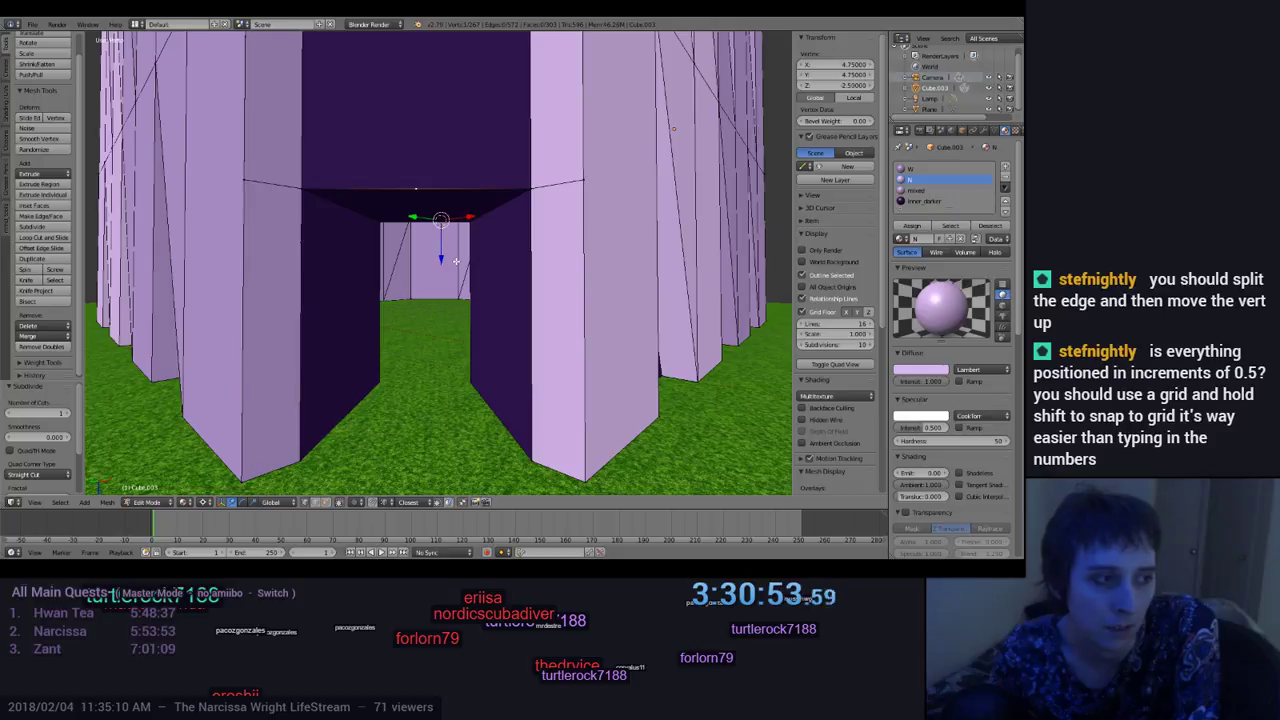
middle_click_drag(473, 269, 469, 282)
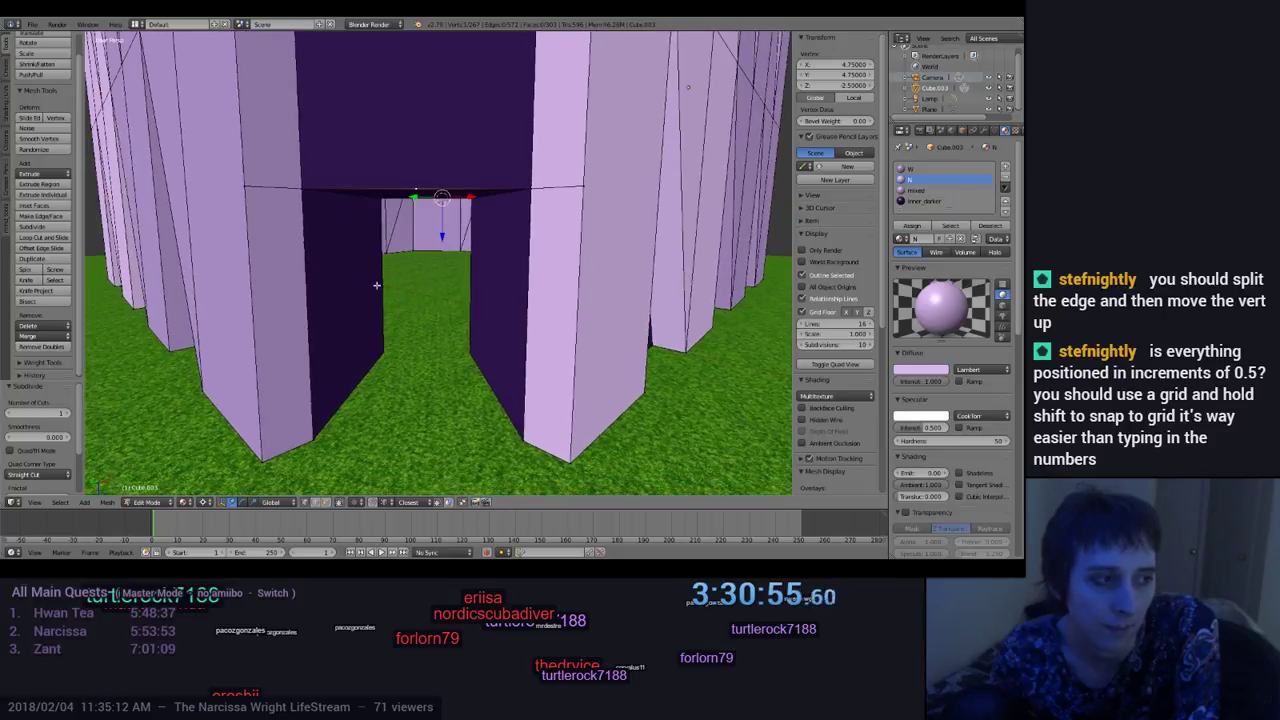
middle_click_drag(314, 286, 428, 275)
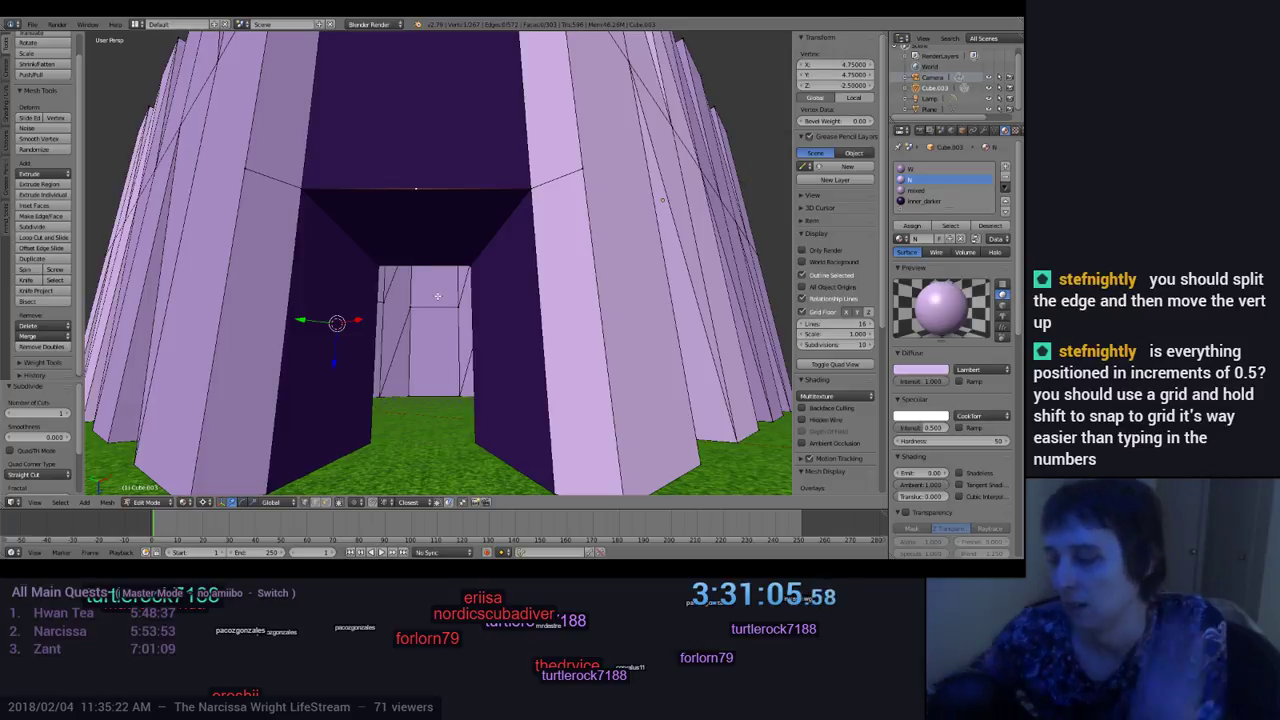
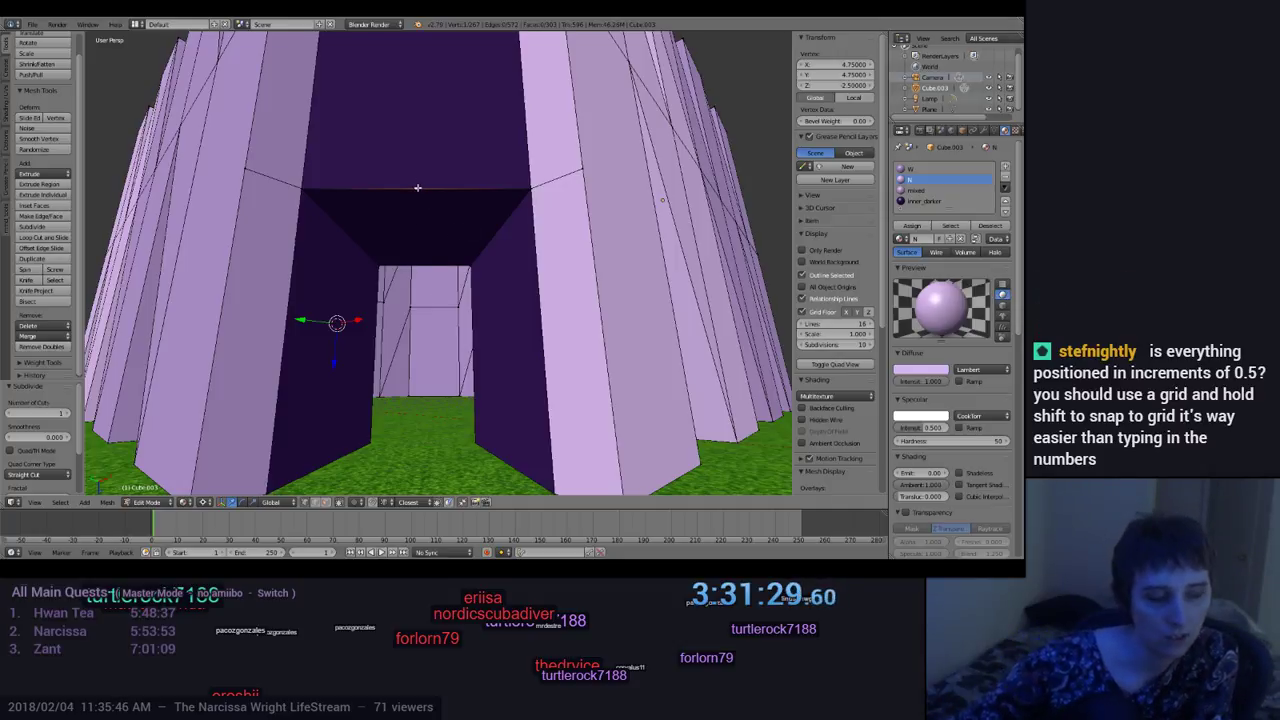
Step: Try moving the lintel edge's middle vertex toward the doorway's left corner along the global Y and X axes
middle_click_drag(385, 263, 367, 307)
key("g")
key("y")
left_click(310, 285)
key("g")
key("x")
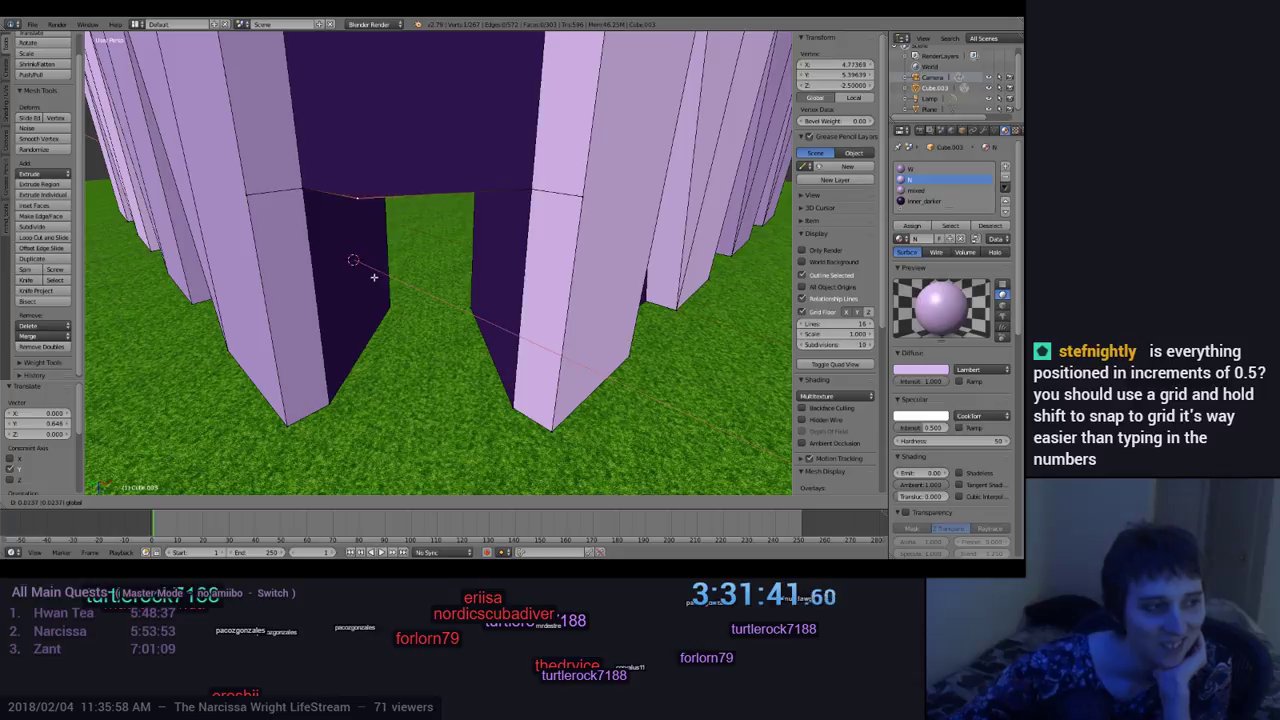
left_click(367, 278)
mouse_move(321, 270)
left_mouse_down()
mouse_move(362, 269)
mouse_move(323, 271)
left_mouse_up()
middle_click_drag(323, 271, 461, 357)
key("g")
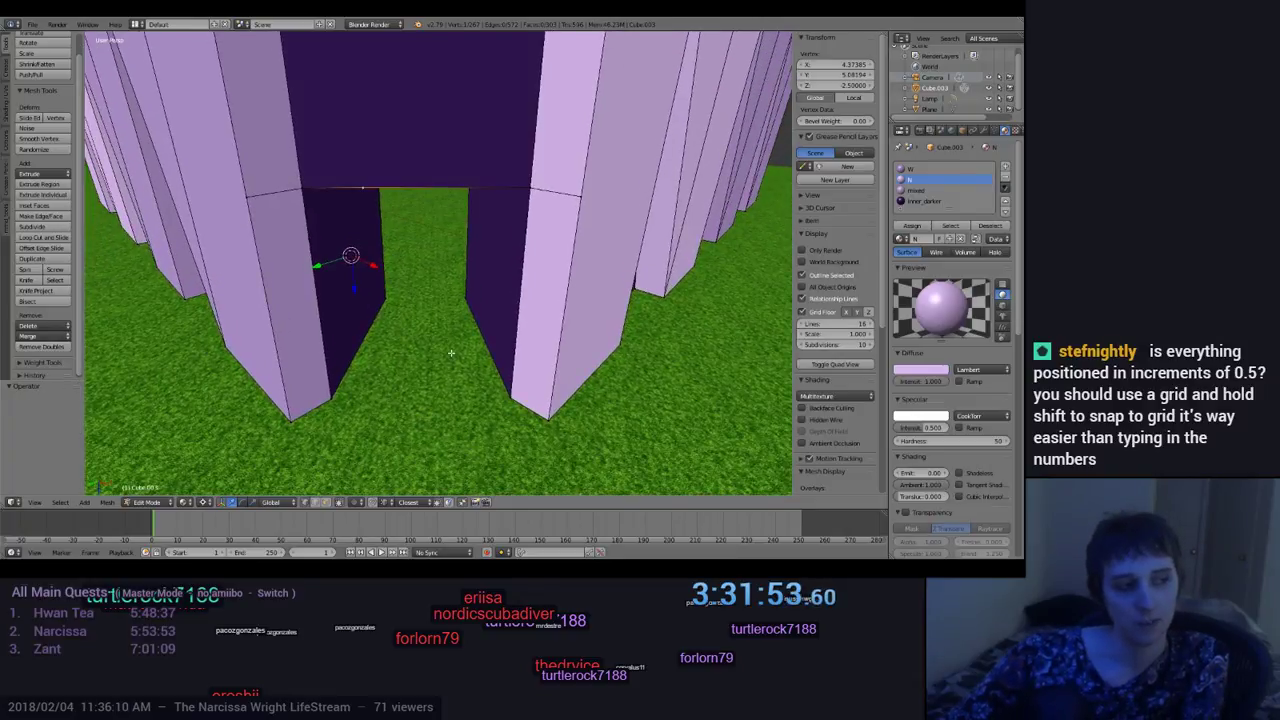
key("Escape")
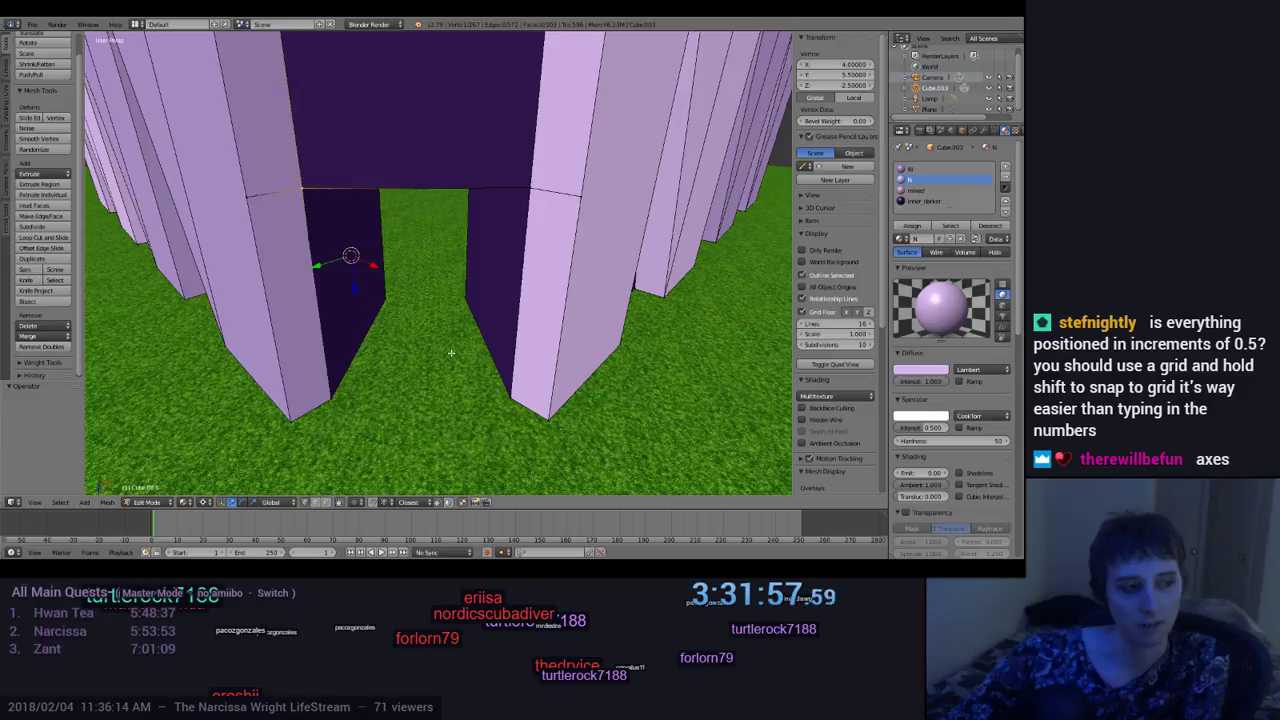
Step: Undo the vertex moves and the lintel edge's subdivision, and clear the selection
key("ctrl+z")
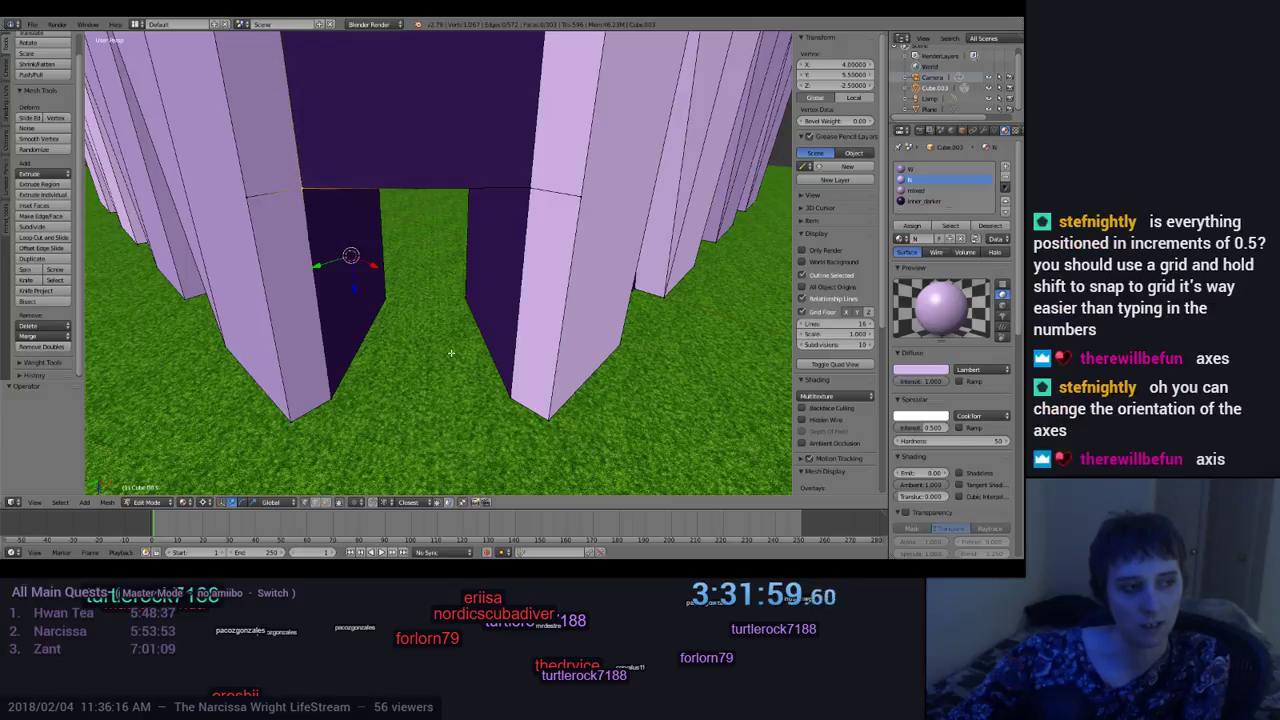
key("ctrl+z")
key("ctrl+z")
key("a")
Step: Change the transform orientation from Global to Normal
mouse_move(451, 353)
middle_mouse_down()
mouse_move(452, 313)
mouse_move(453, 331)
middle_mouse_up()
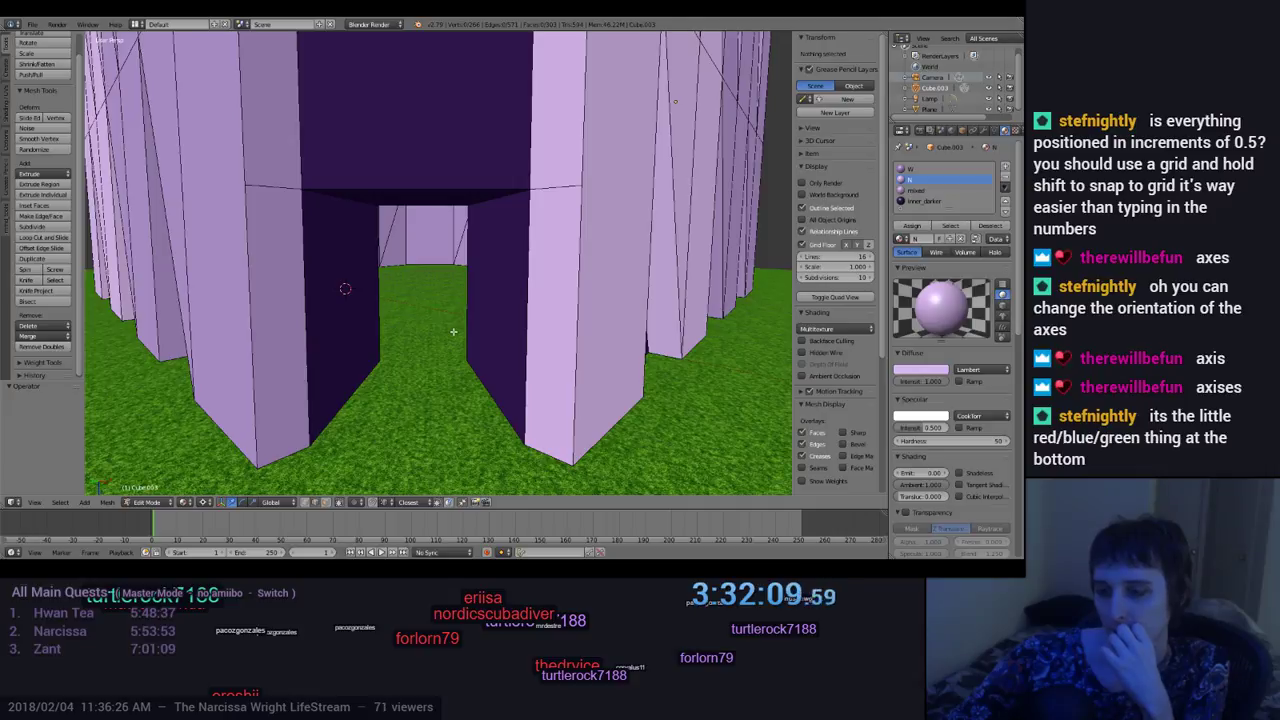
middle_click_drag(453, 331, 456, 344)
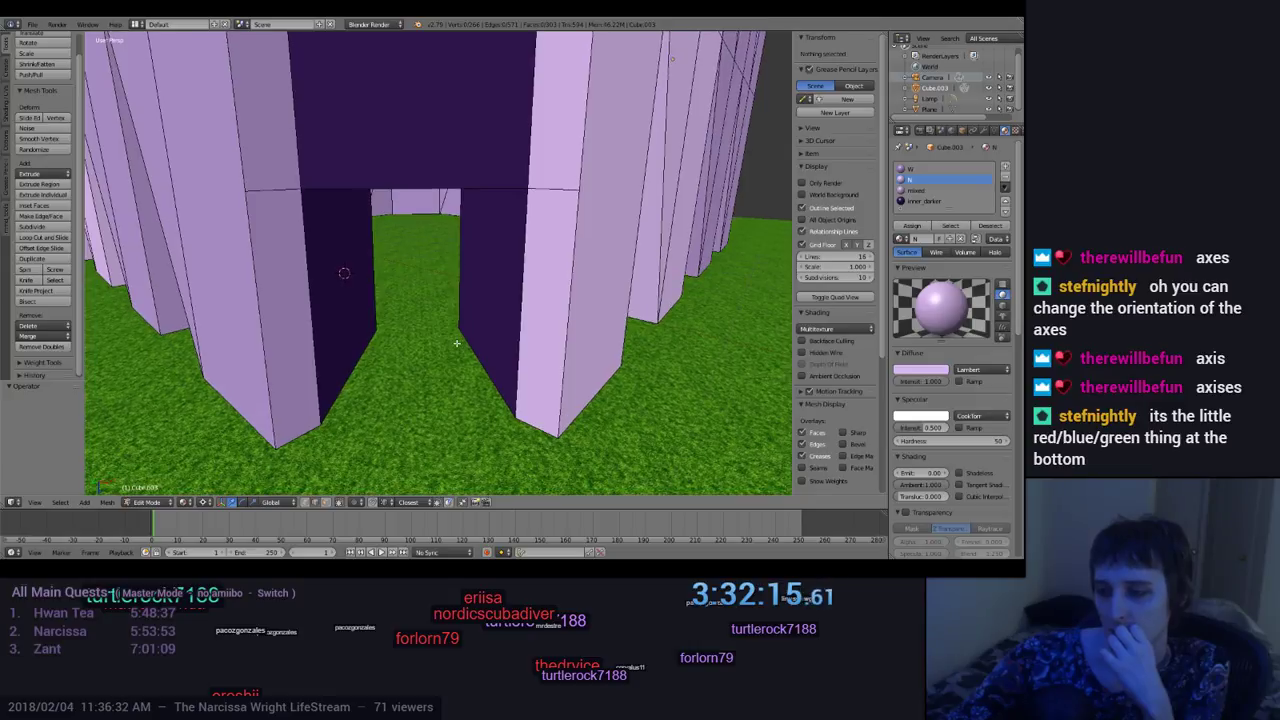
middle_click_drag(456, 343, 470, 352)
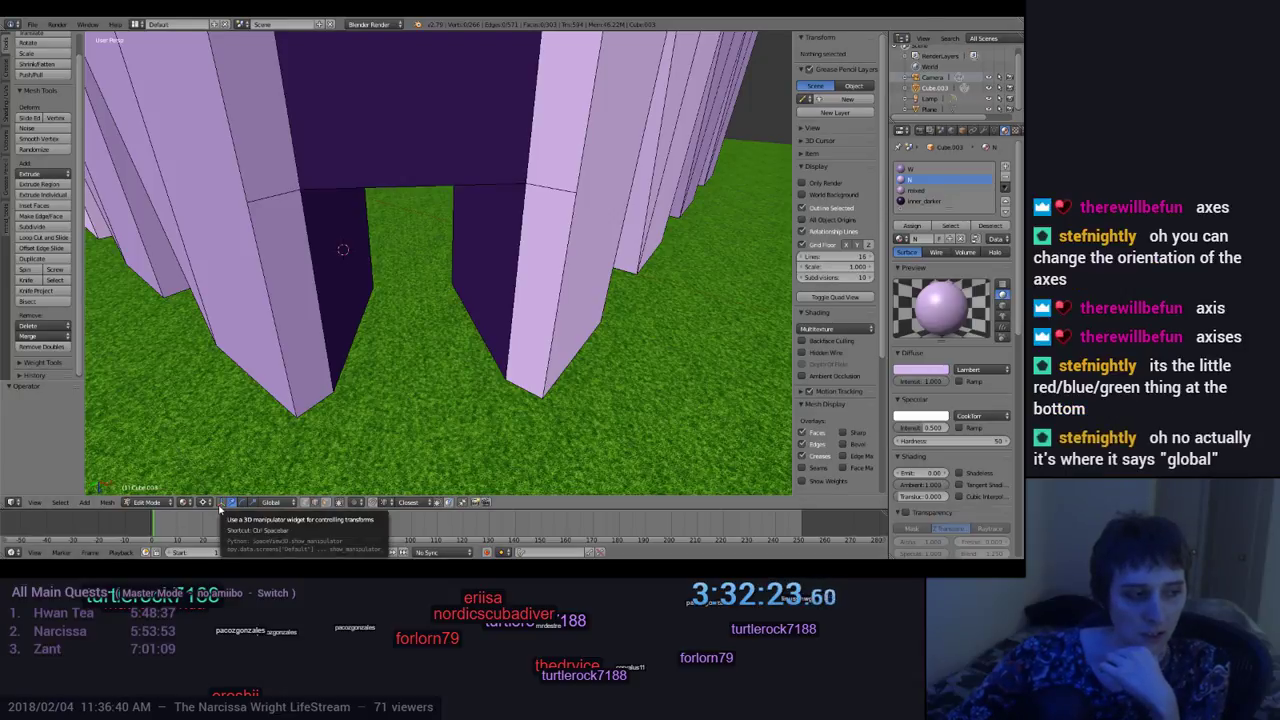
left_click(220, 506)
left_click(240, 503)
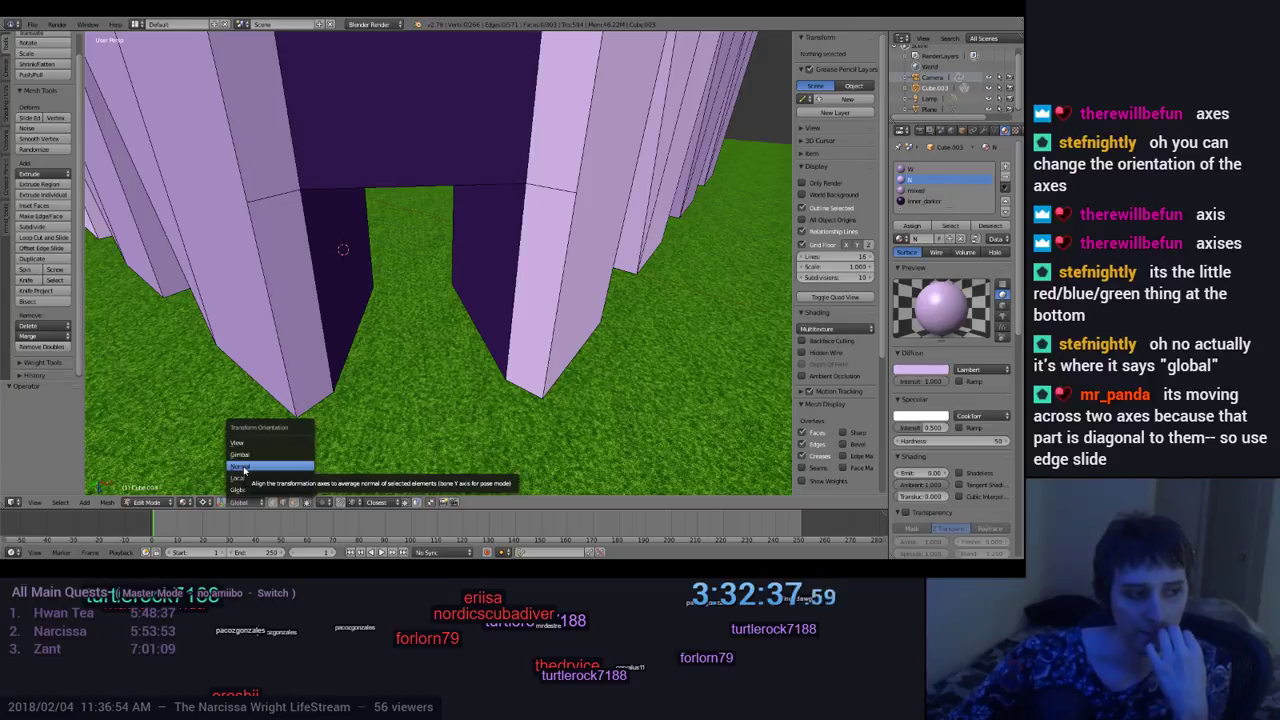
left_click(242, 467)
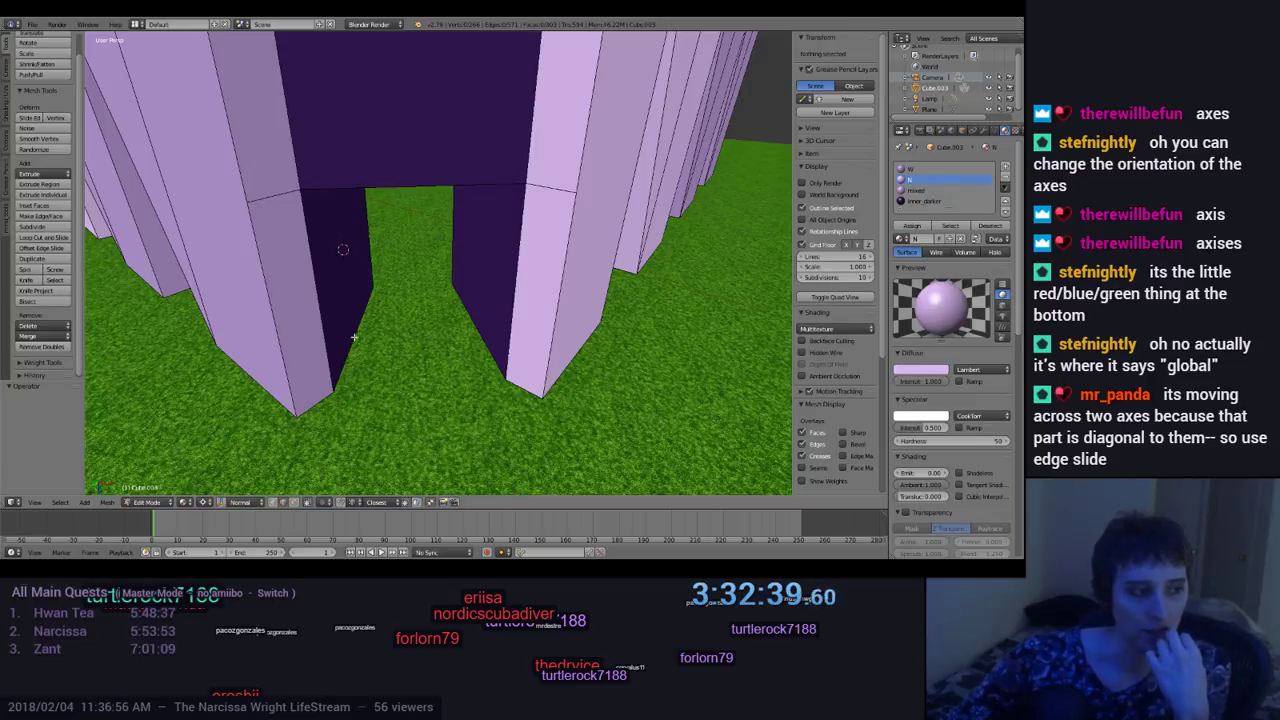
Step: Subdivide the doorway lintel's front edge with one cut and select the new middle vertex
right_click(412, 189)
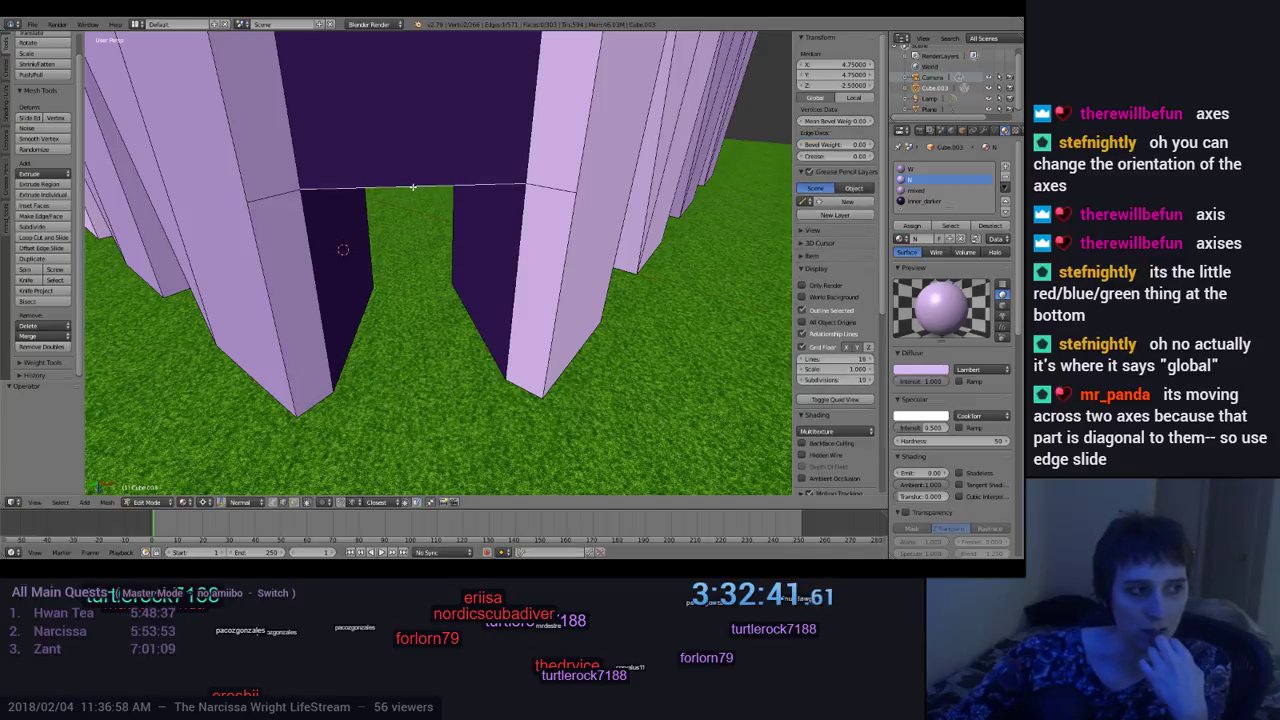
left_click(33, 227)
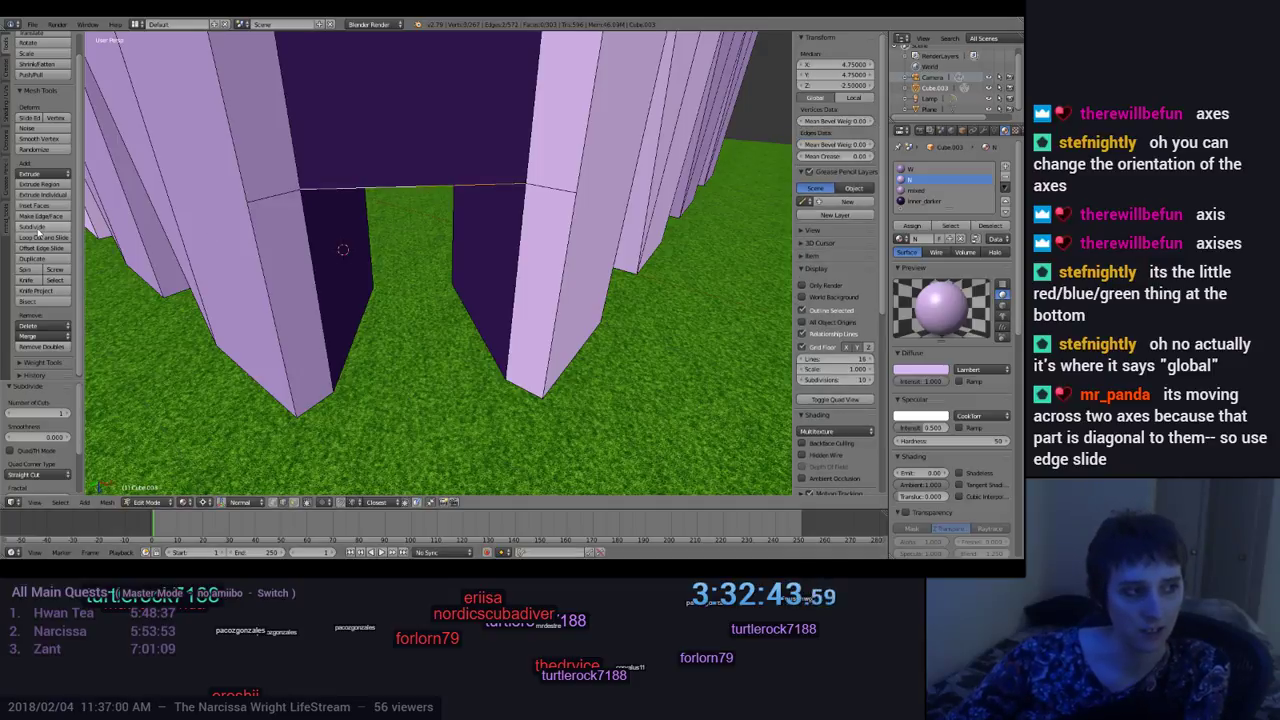
key("g")
key("g")
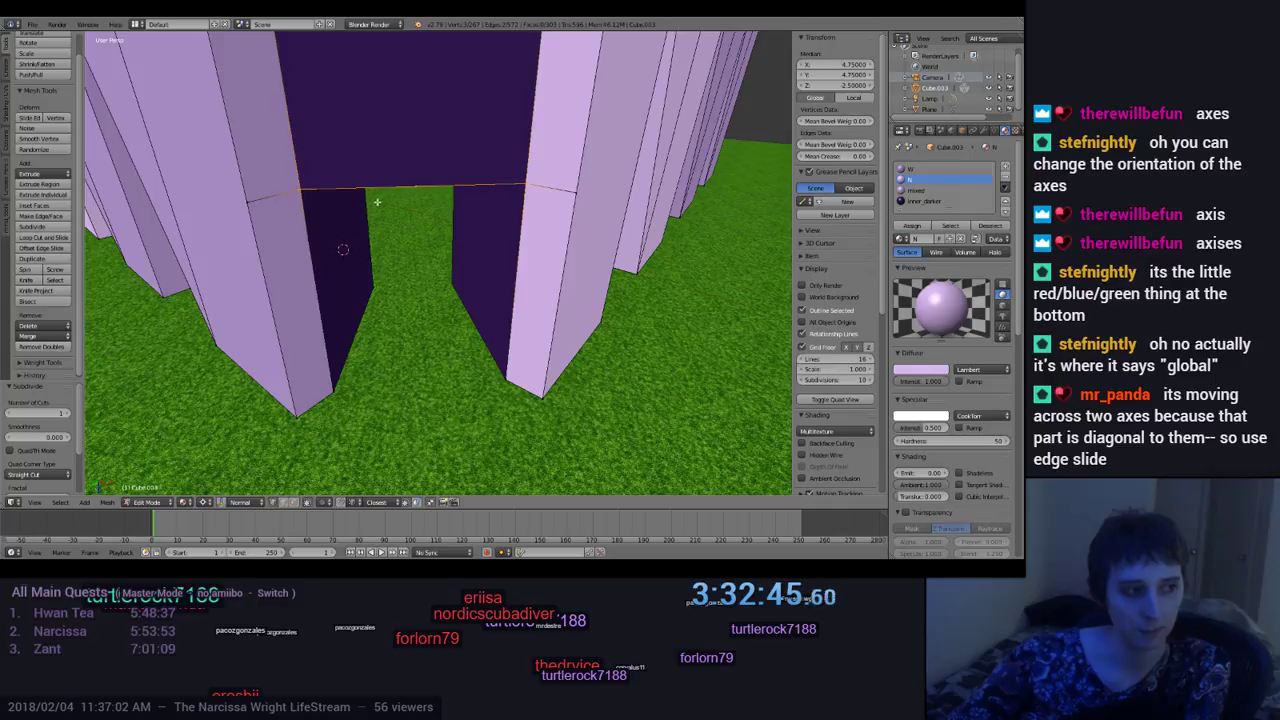
right_click(412, 187)
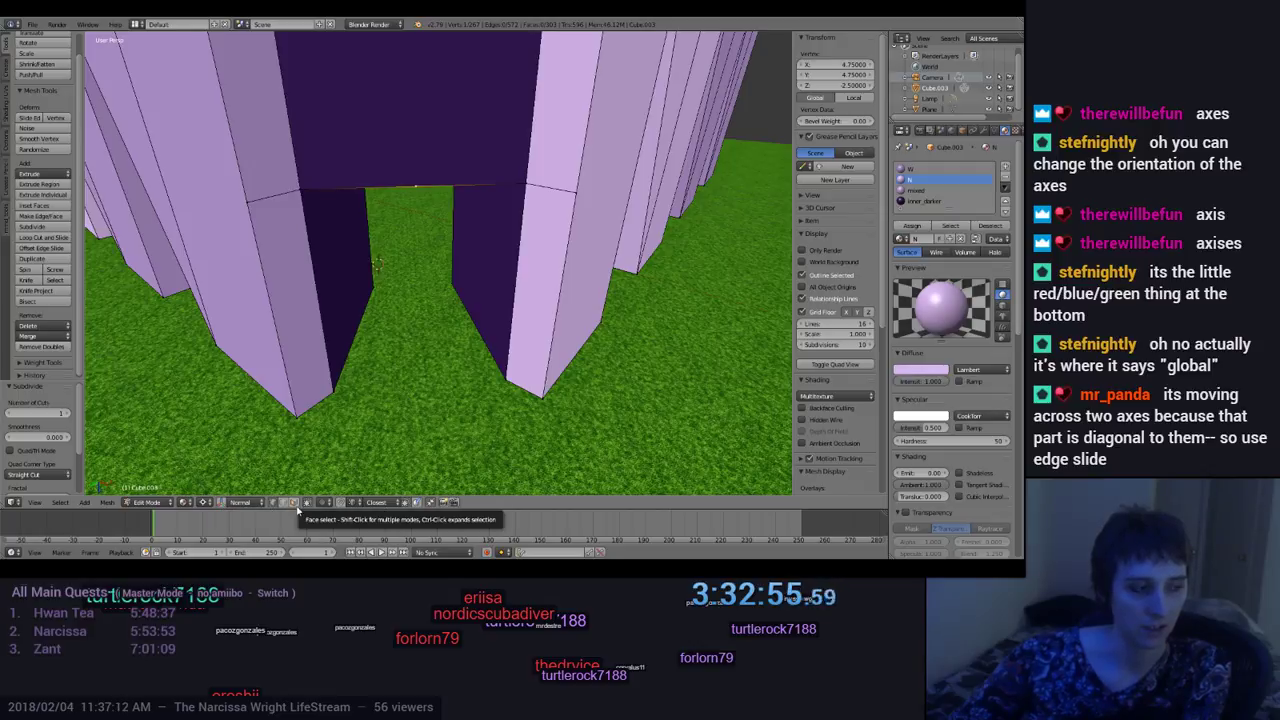
Step: Show the 3D manipulator and move the lintel's middle vertex about 0.61 along its normal Y axis toward the doorway's left corner
left_click(224, 503)
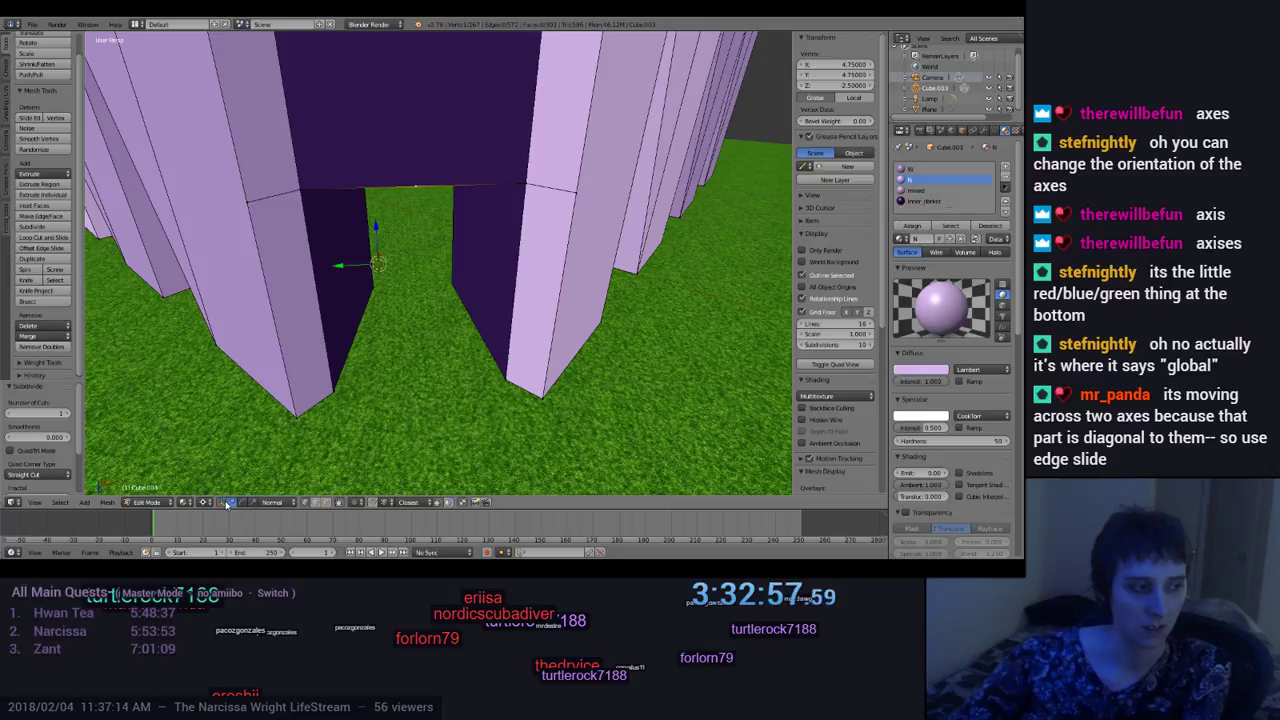
mouse_move(366, 258)
middle_mouse_down()
mouse_move(360, 240)
mouse_move(368, 257)
middle_mouse_up()
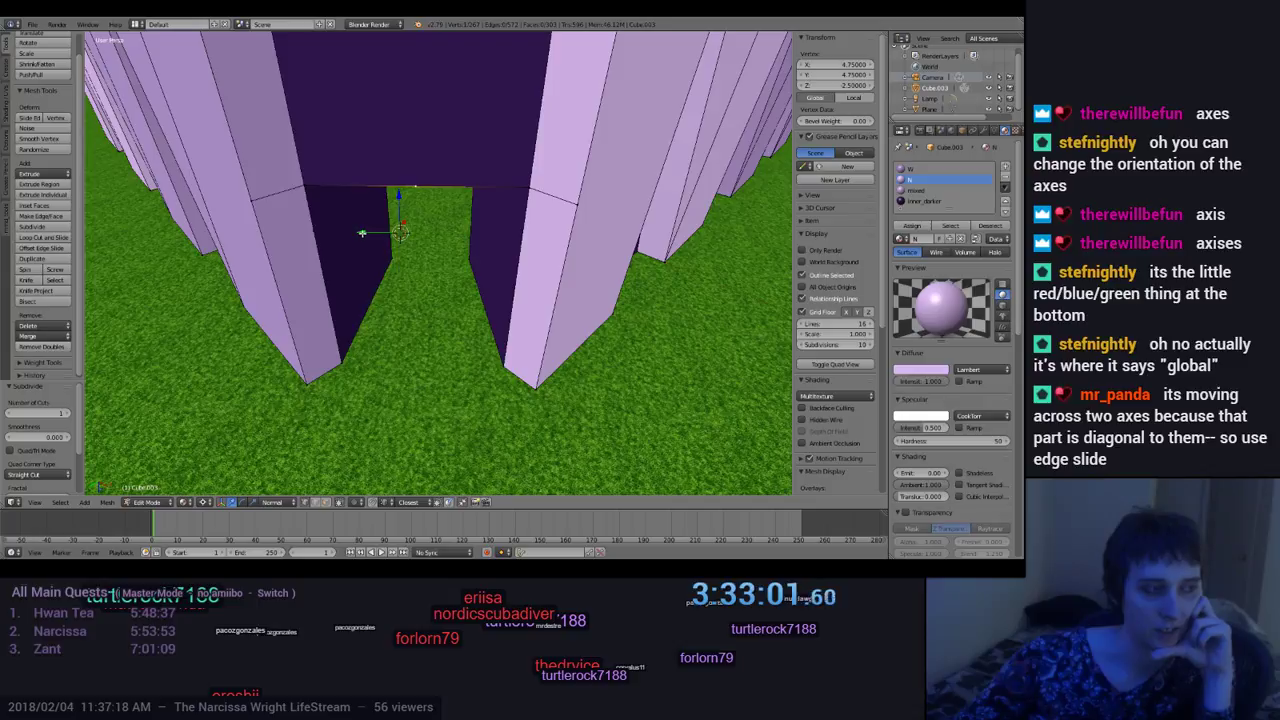
left_click_drag(362, 233, 357, 234)
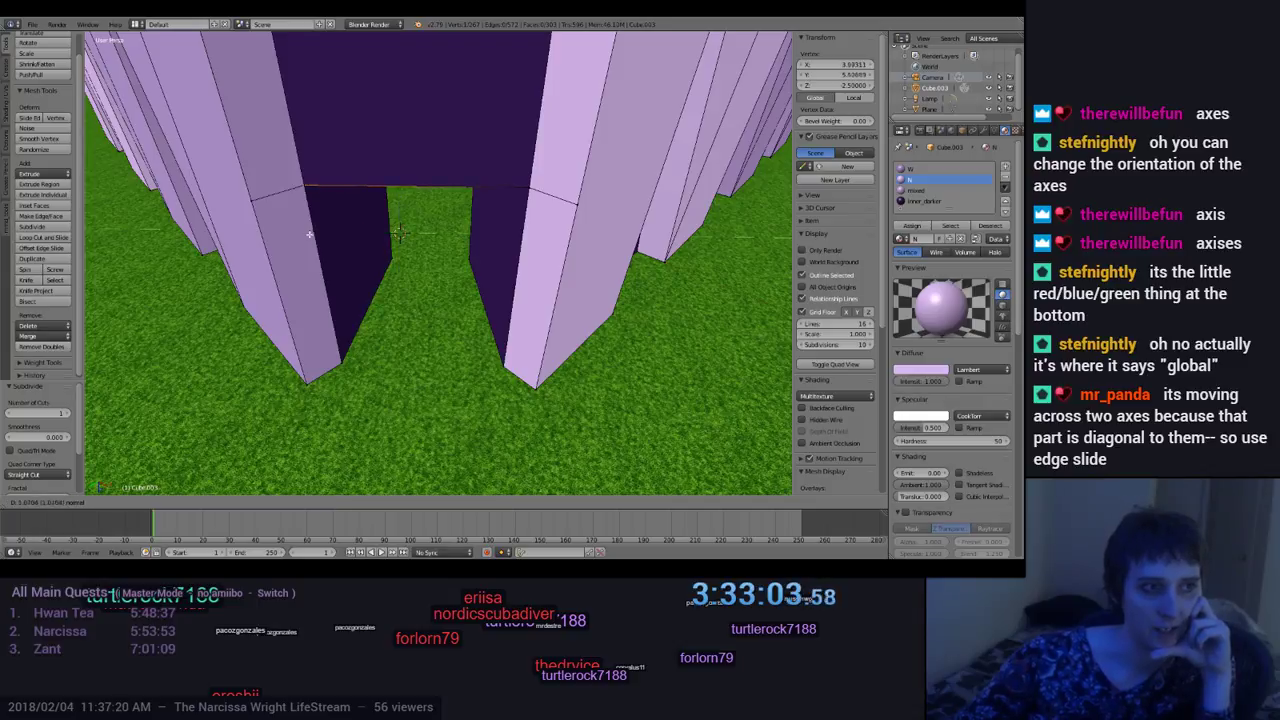
left_click_drag(334, 235, 331, 240)
middle_click_drag(331, 240, 351, 257)
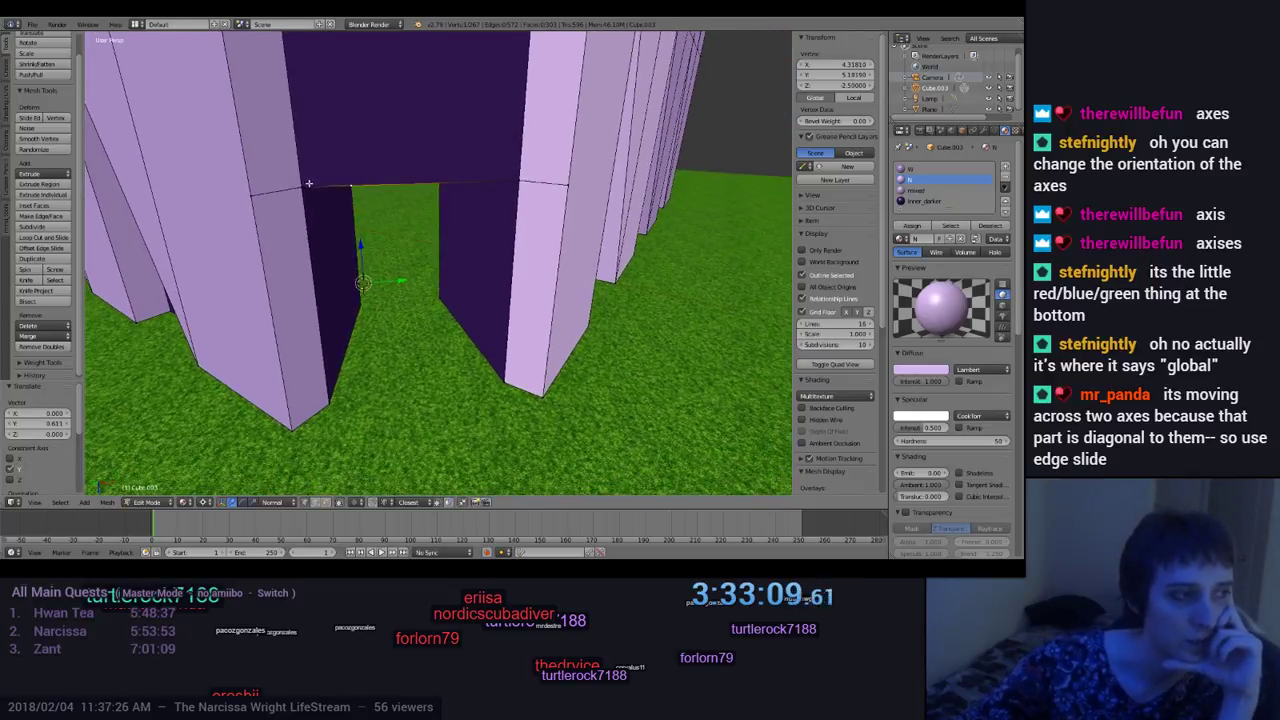
Step: Move the lintel's new vertex about 0.256 along its normal Y axis, away from the doorway's left corner
key("ctrl+z")
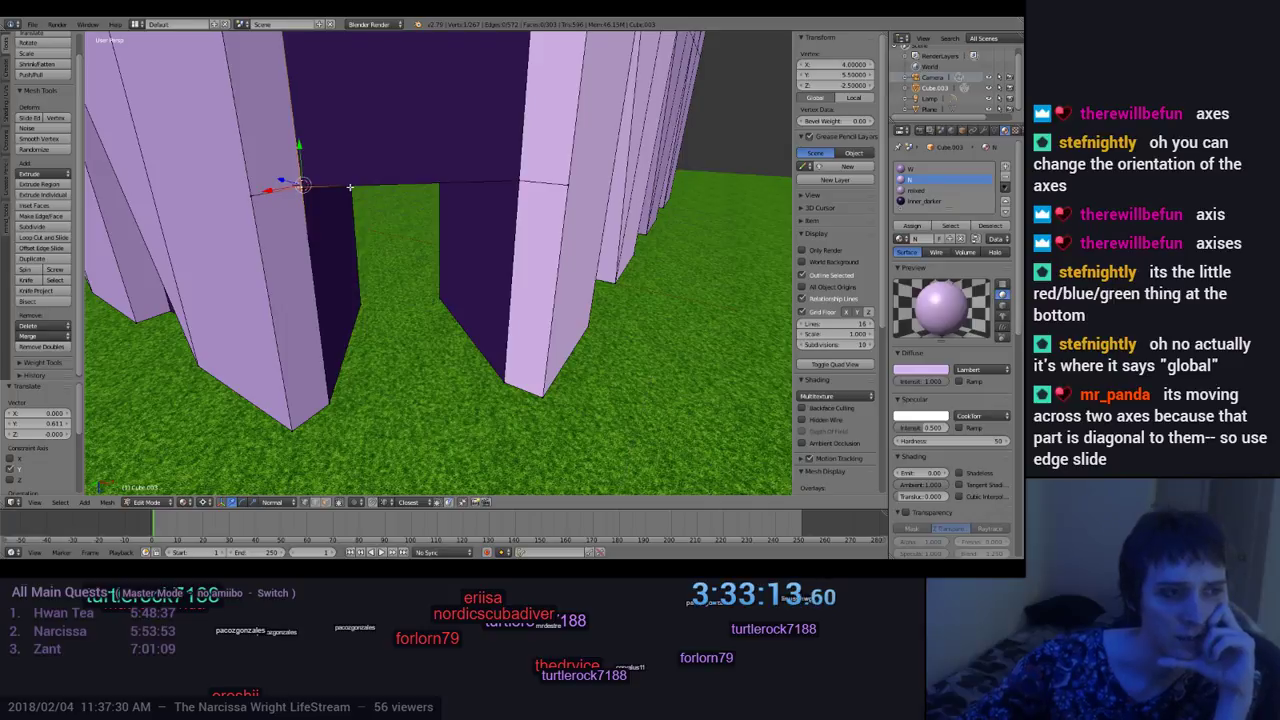
key("ctrl+shift+z")
middle_click_drag(374, 246, 370, 320)
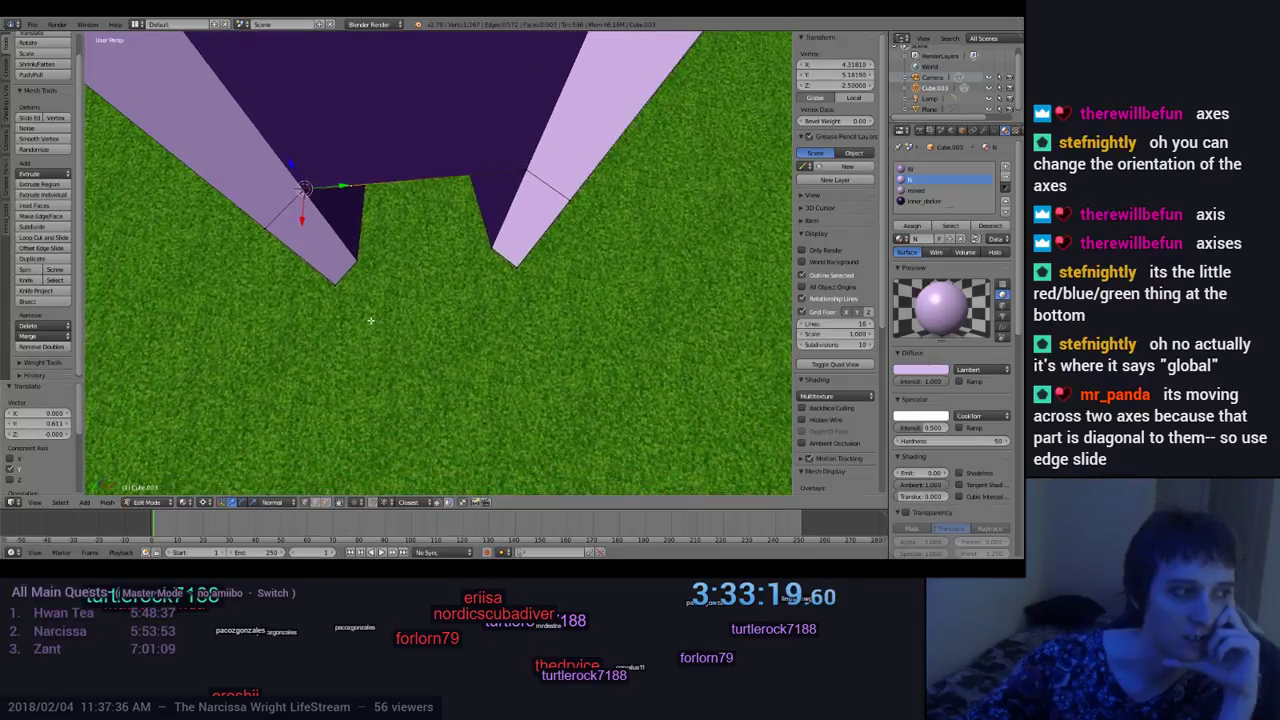
key("g")
key("x")
key("x")
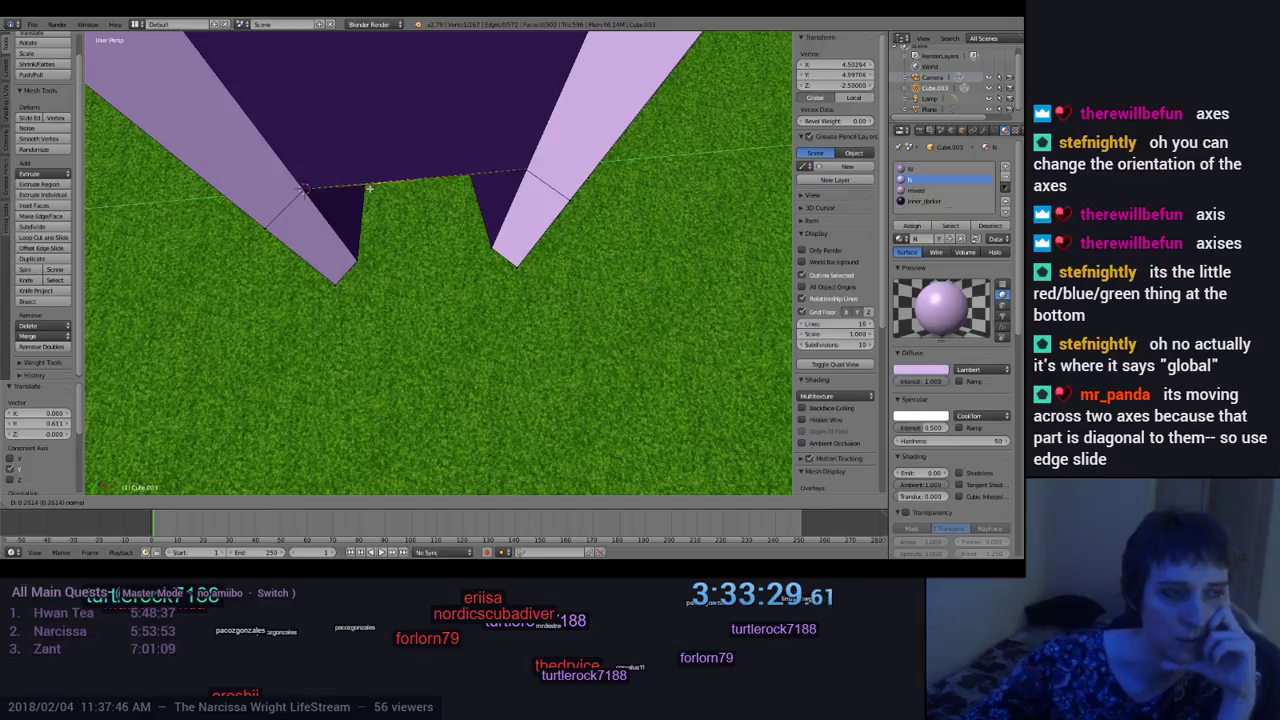
left_click(369, 188)
mouse_move(369, 188)
middle_mouse_down()
mouse_move(391, 211)
mouse_move(340, 208)
mouse_move(352, 245)
mouse_move(402, 289)
mouse_move(391, 317)
mouse_move(383, 180)
mouse_move(386, 207)
middle_mouse_up()
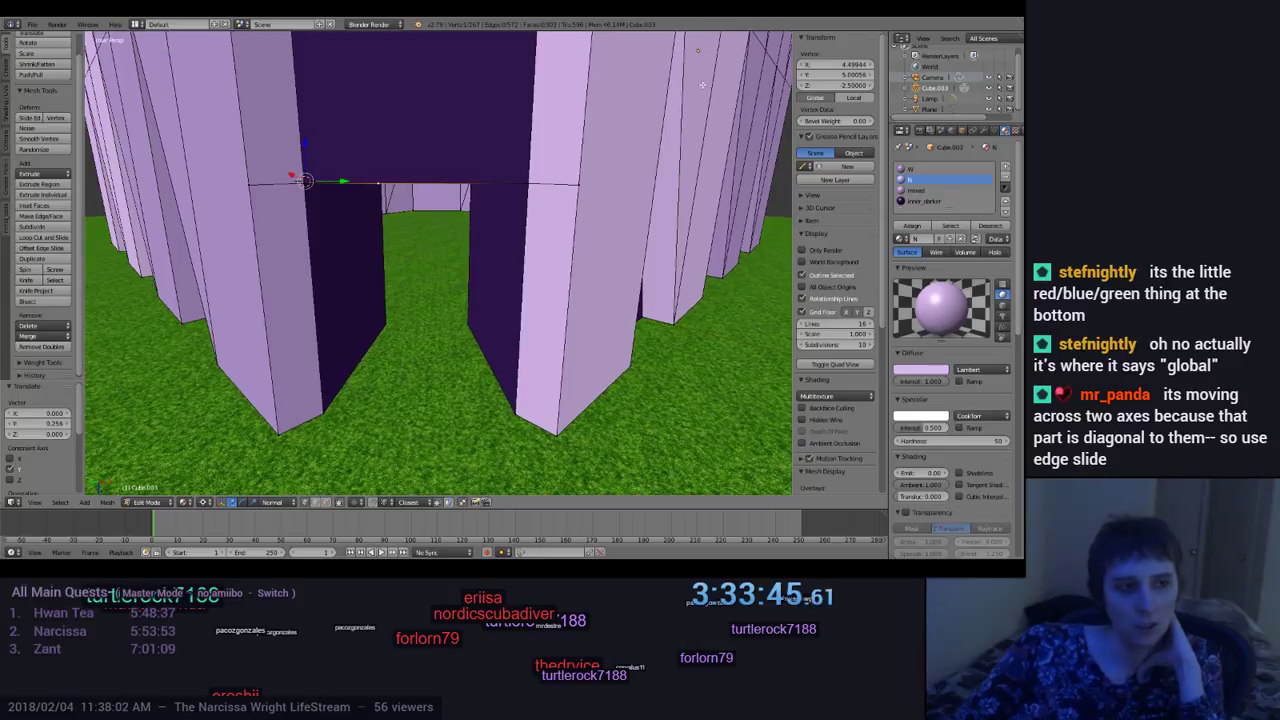
Step: Switch the vertex coordinates to Local and move the lintel vertex about -0.123 along its normal Y axis
left_click(855, 98)
middle_click_drag(400, 286, 409, 296)
key("g")
key("z")
key("z")
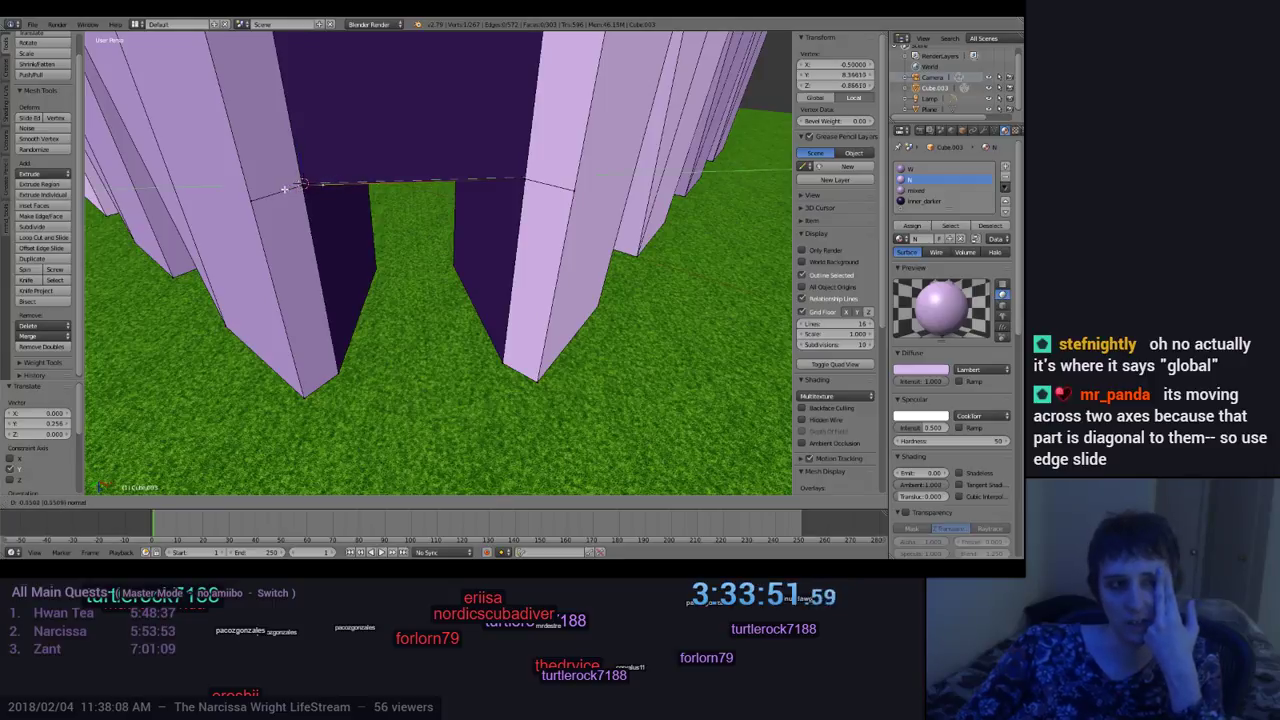
left_click(312, 191)
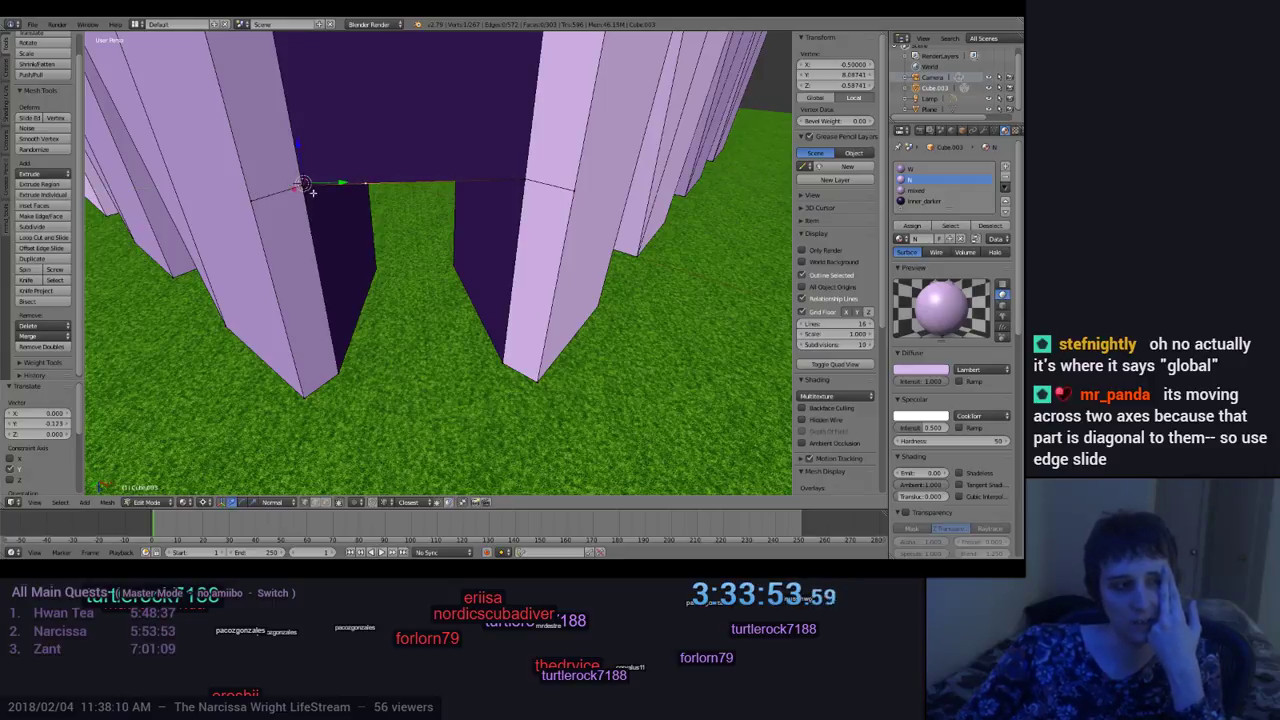
Step: Compare the coordinates of the left corner vertex and the lintel vertex, and set the lintel vertex's local Y to 8
right_click(312, 196)
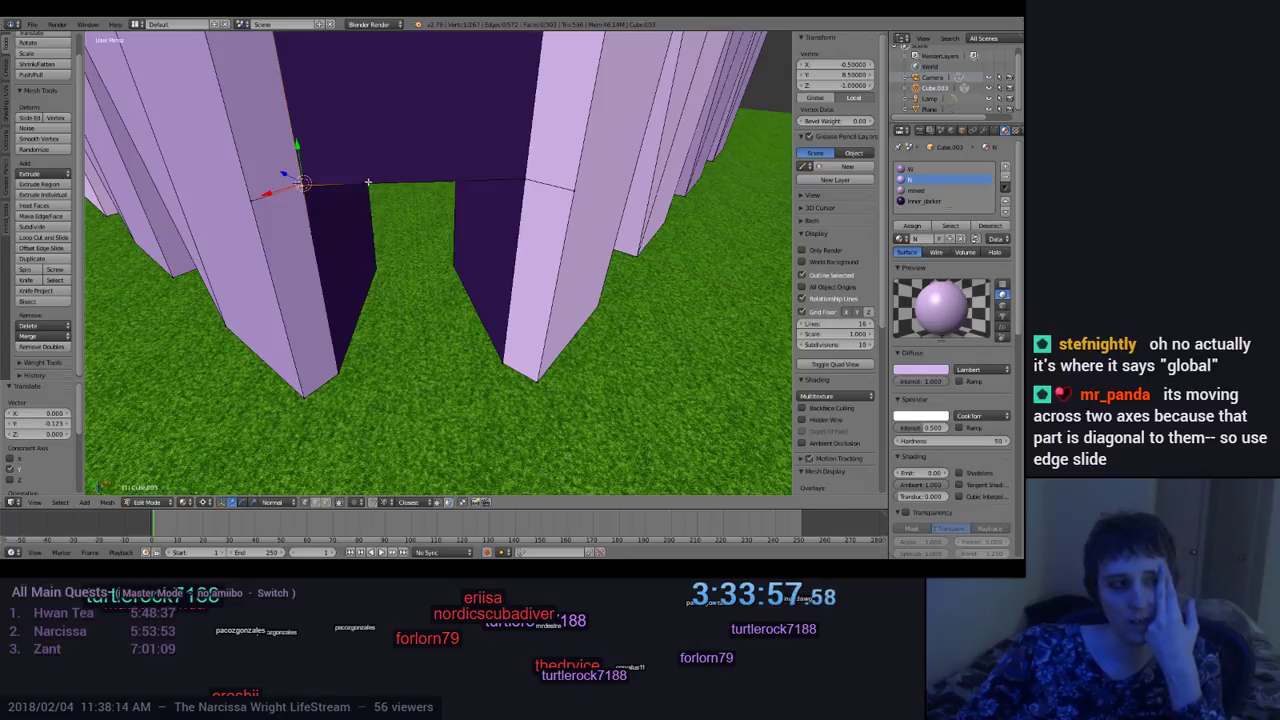
right_click(365, 183)
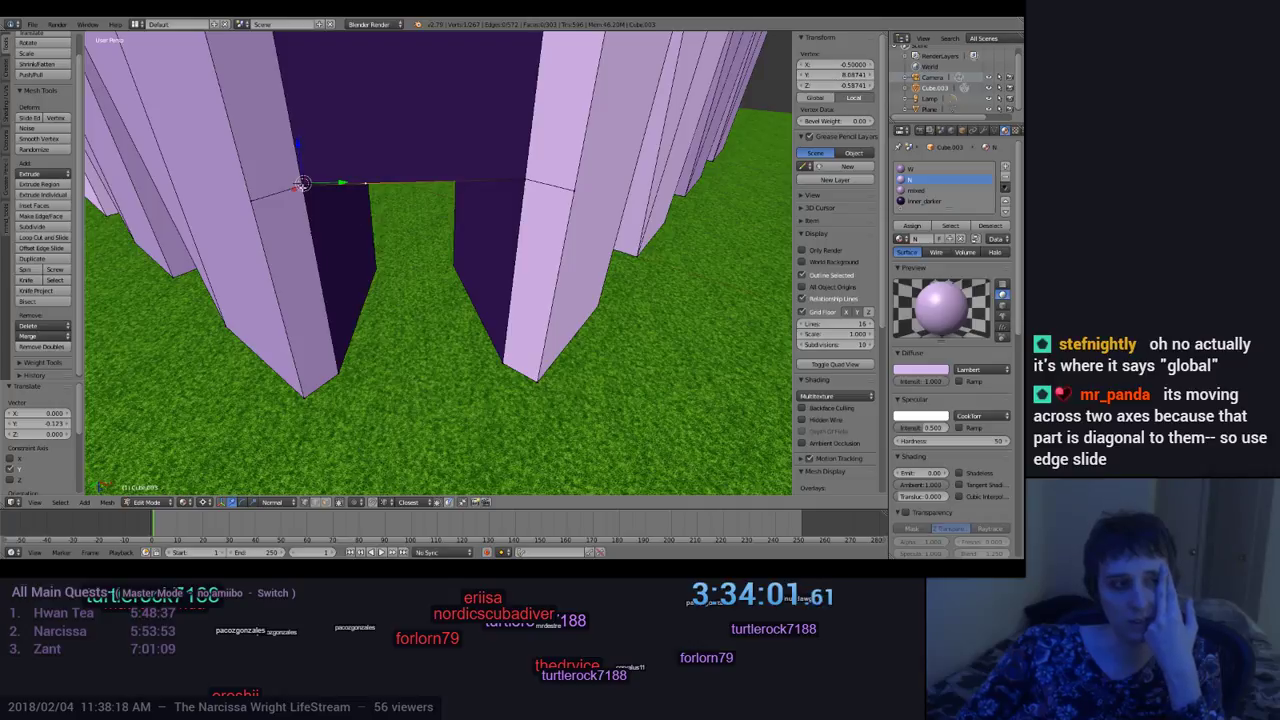
right_click(302, 185)
key("ctrl+z")
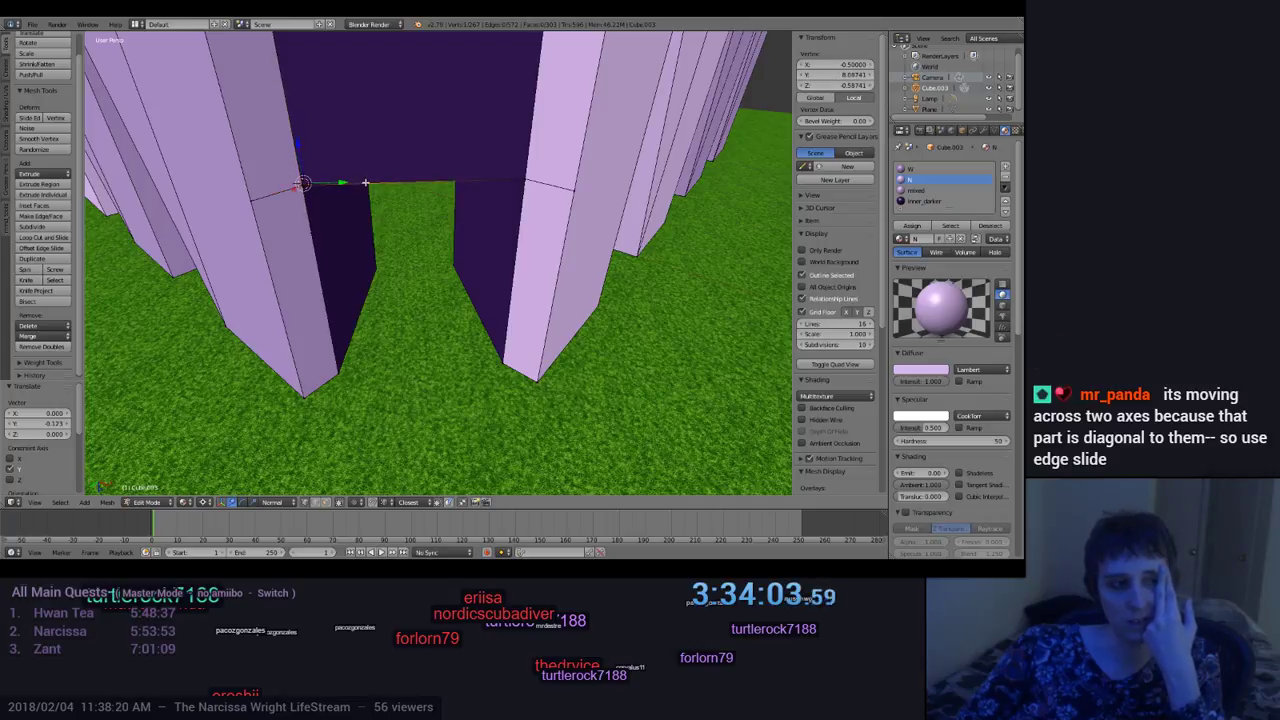
middle_click_drag(302, 185, 600, 215)
left_click(840, 75)
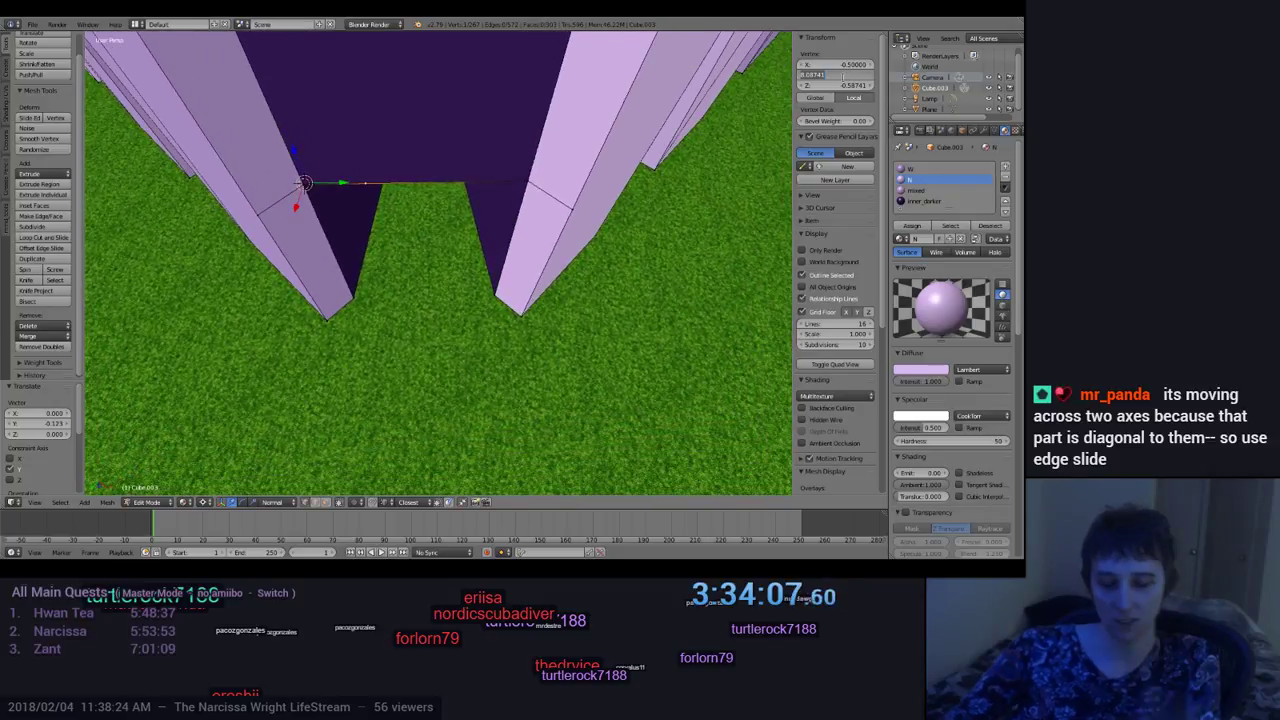
type("8")
key("Return")
Step: Set the lintel vertex's local Z coordinate to -0.5
middle_click_drag(430, 250, 465, 352)
left_click(835, 85)
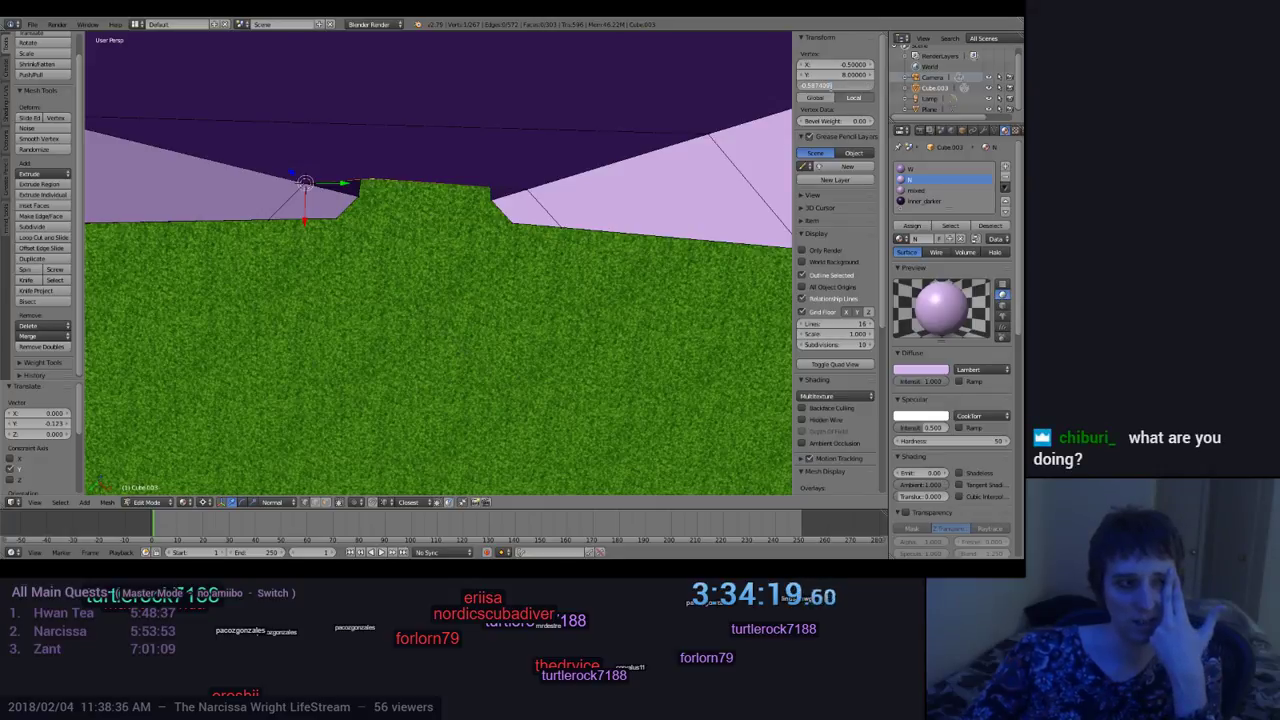
key("Return")
key("ctrl+z")
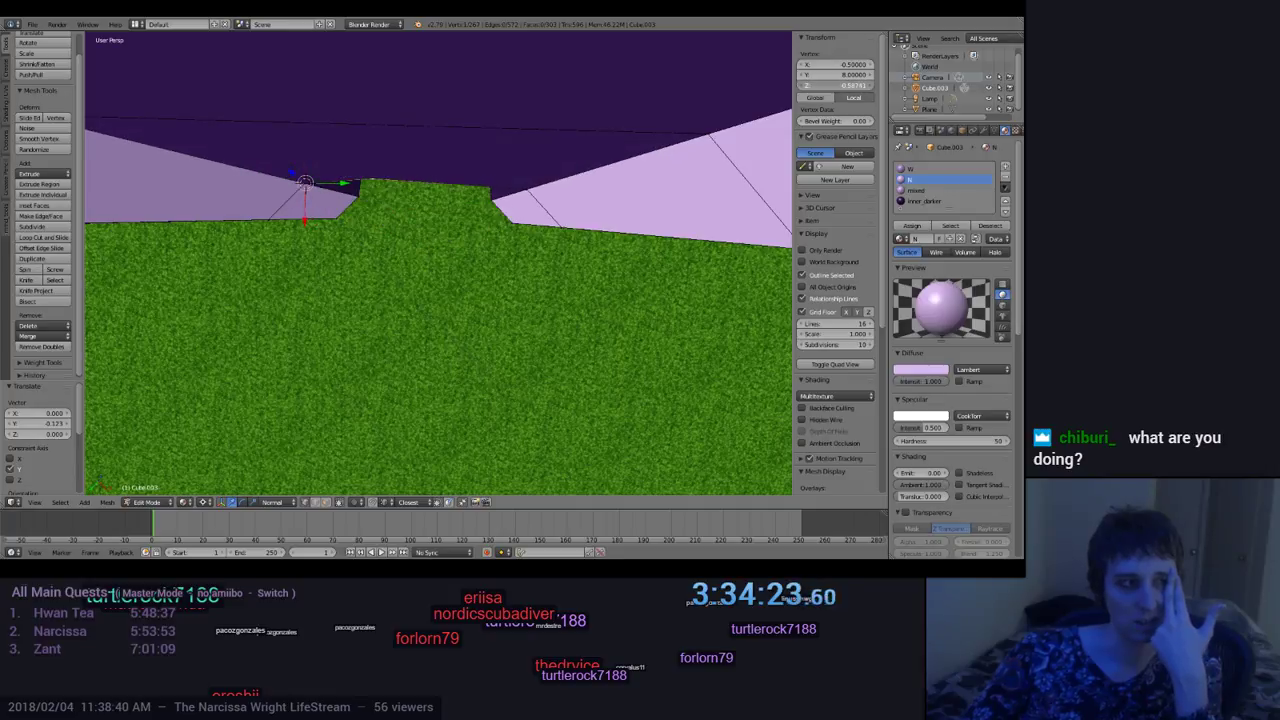
left_click(835, 85)
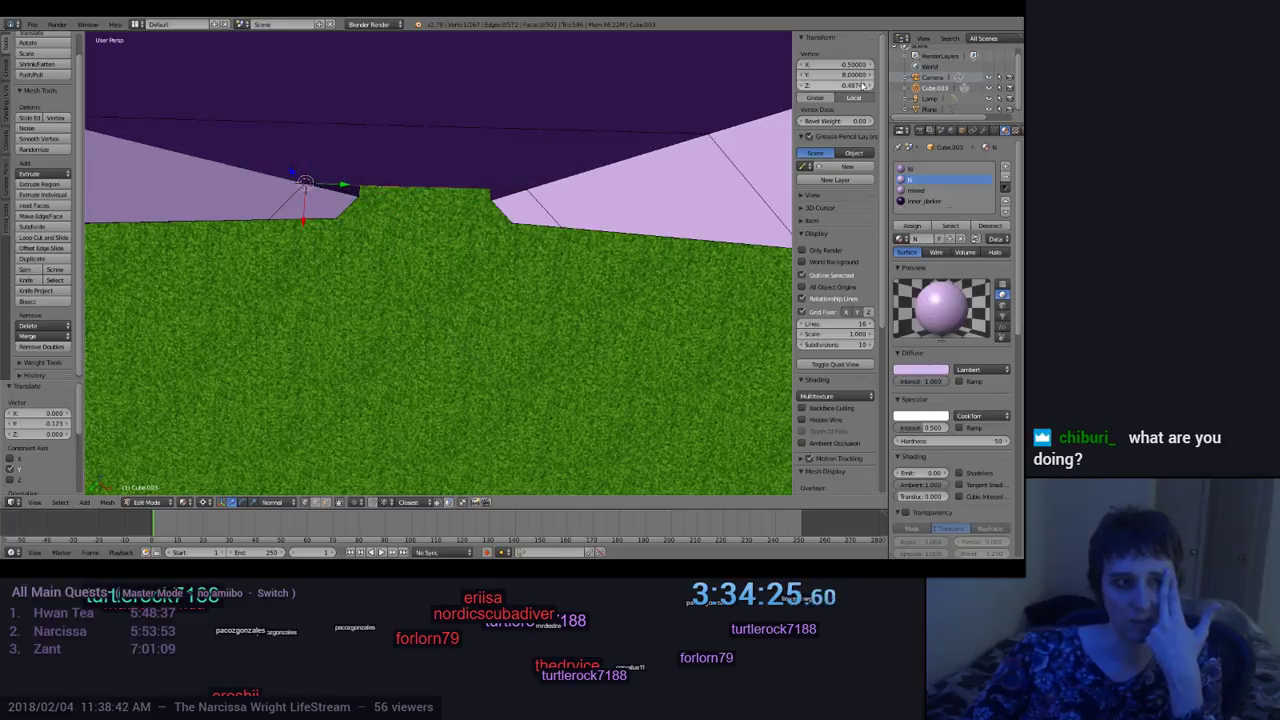
type("-0.5")
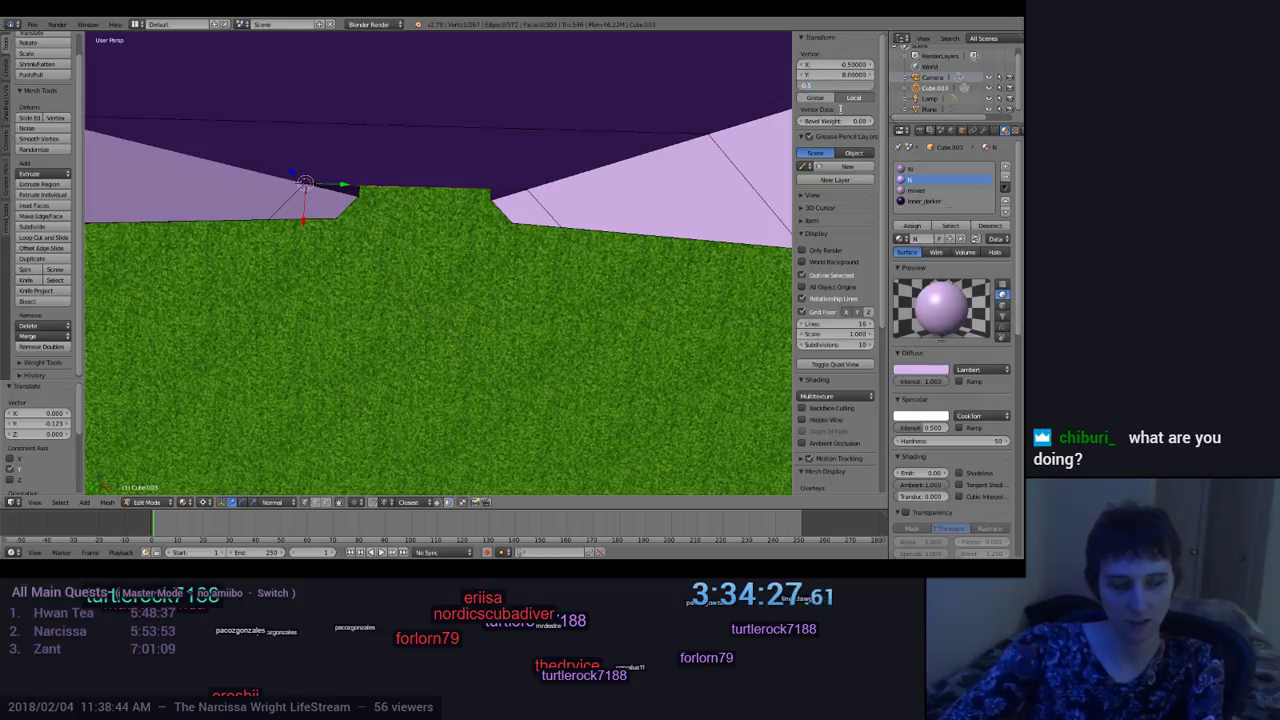
key("Return")
scroll(506, 197, "up", 8)
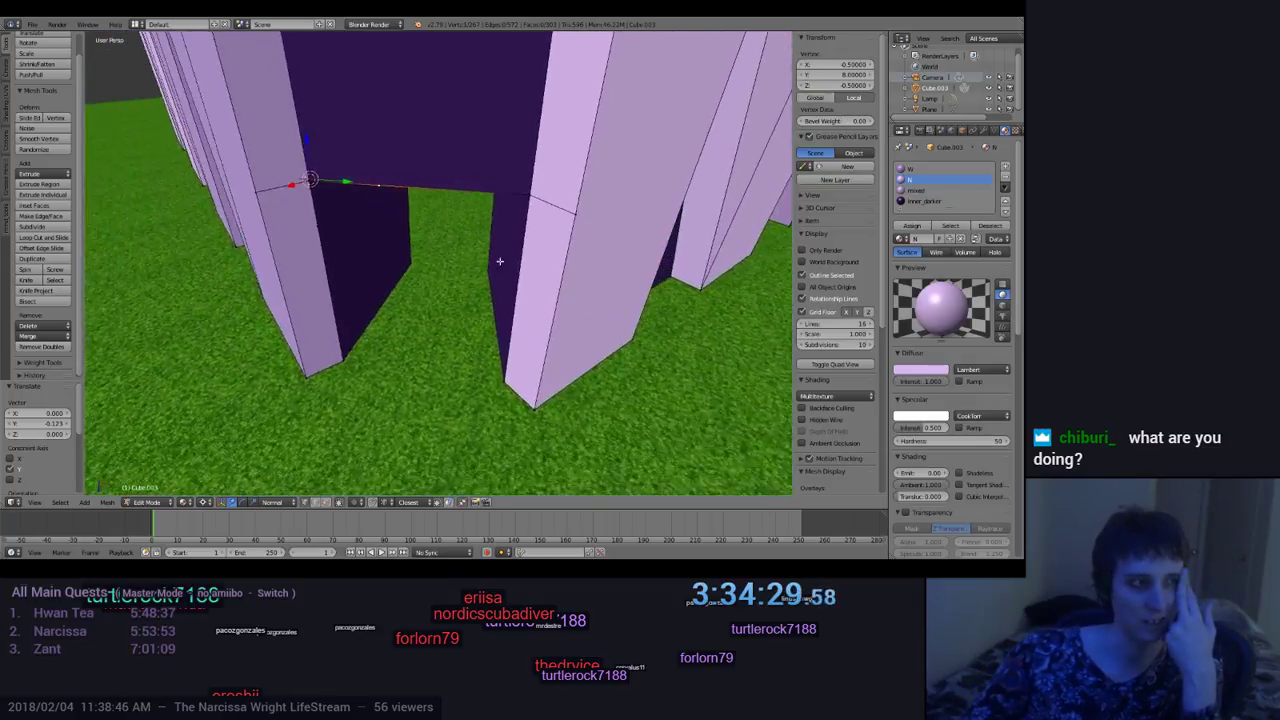
Step: Check the left corner vertex's position and move the lintel vertex about -0.129 along its normal Y axis toward that corner
middle_click_drag(509, 231, 480, 275)
right_click(303, 188)
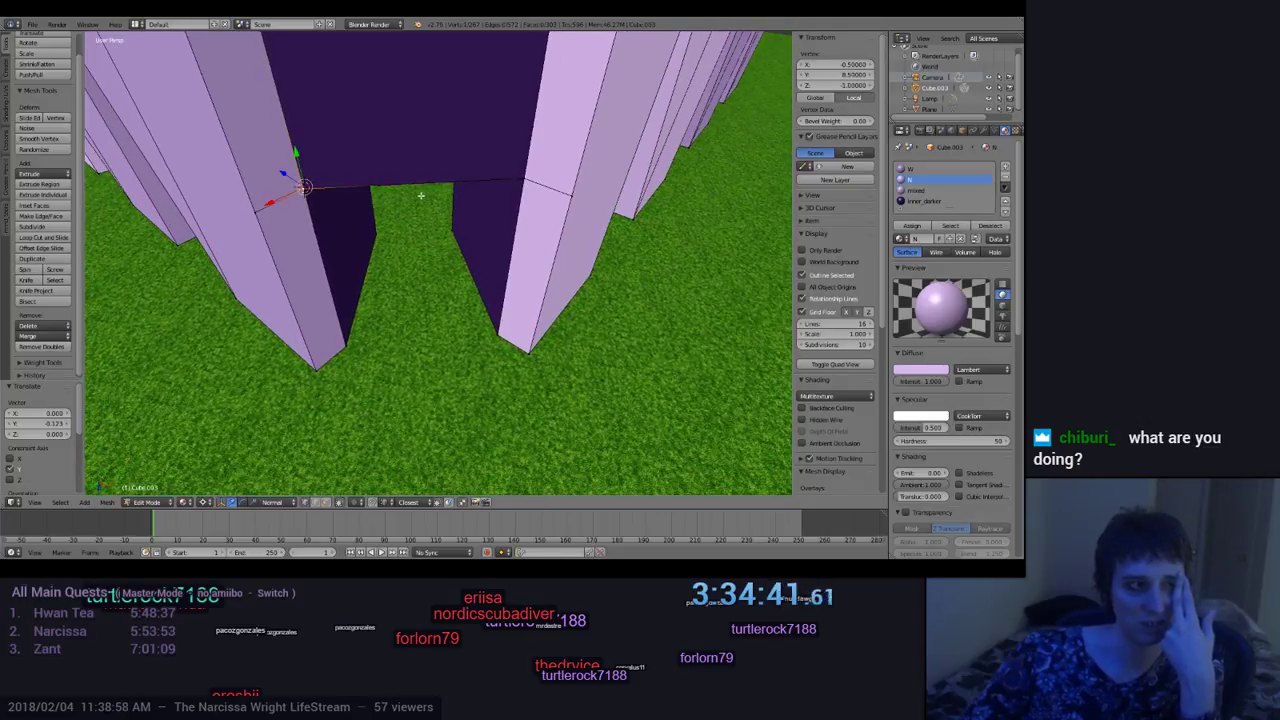
middle_click_drag(421, 237, 456, 228)
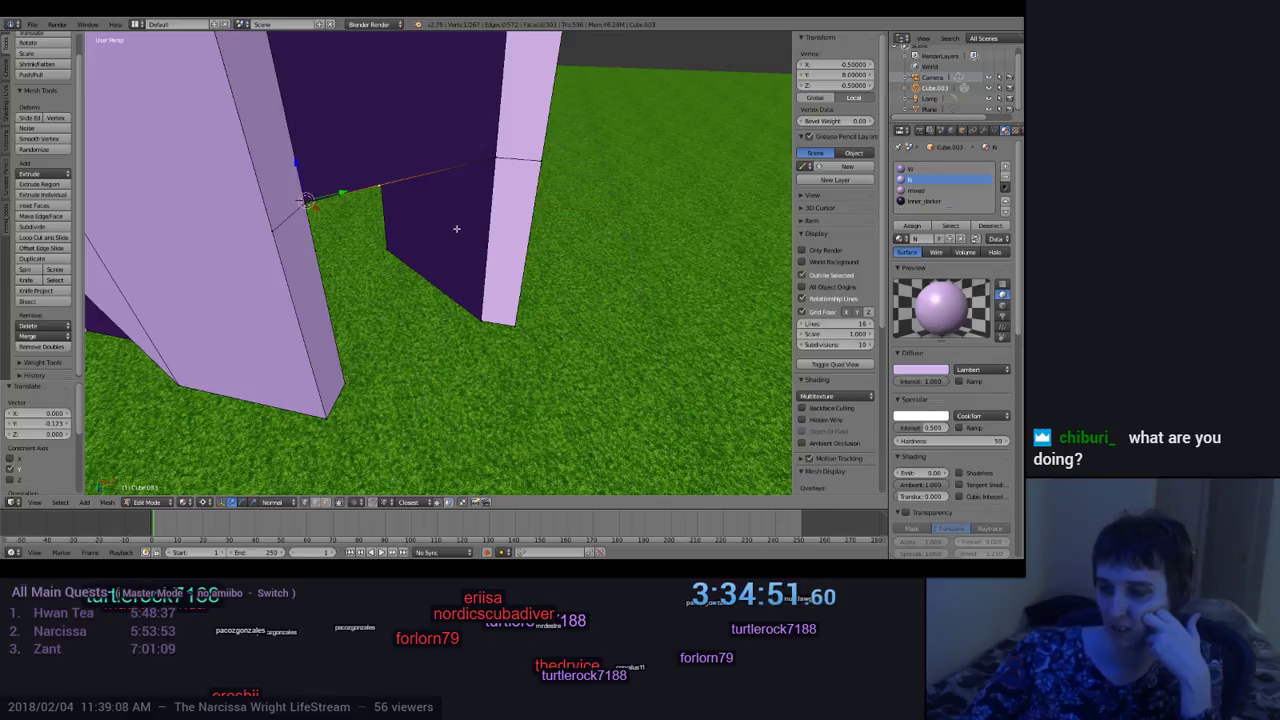
middle_click_drag(456, 228, 423, 247)
left_click_drag(344, 189, 467, 208)
left_click_drag(393, 229, 466, 193)
left_click_drag(270, 228, 334, 228)
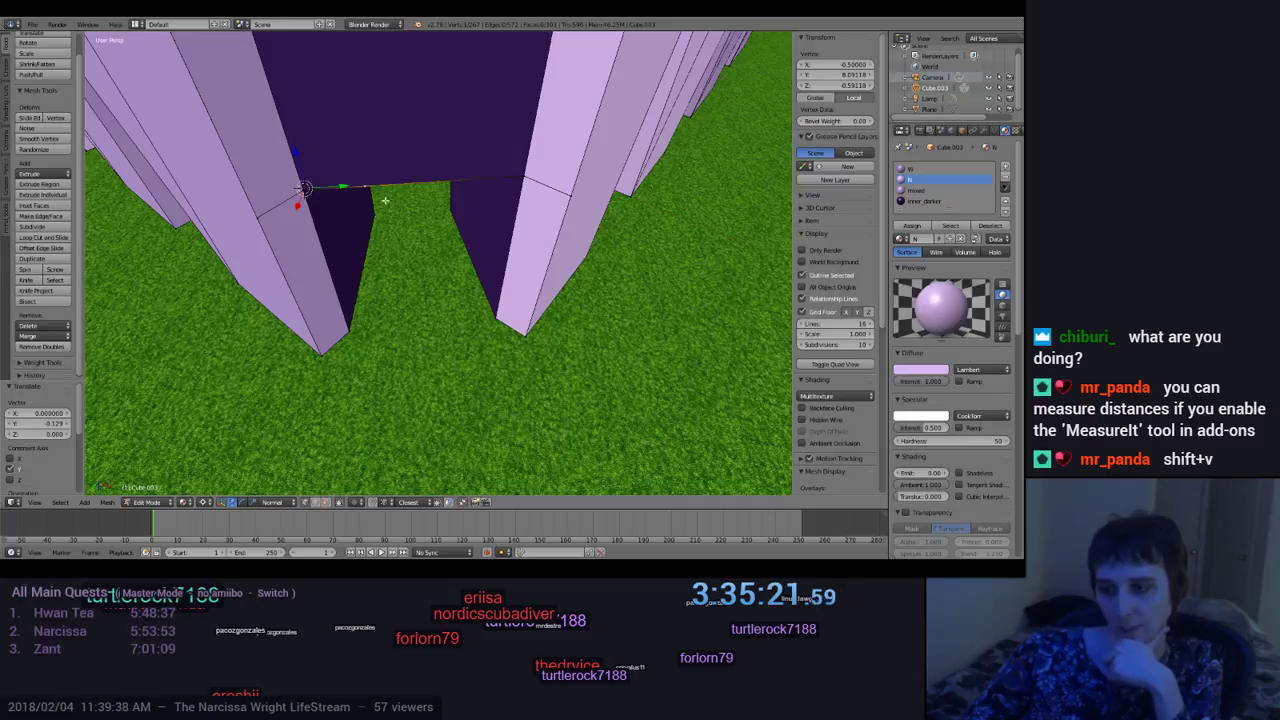
mouse_move(418, 229)
middle_mouse_down()
mouse_move(408, 208)
mouse_move(423, 208)
mouse_move(430, 222)
mouse_move(414, 226)
middle_mouse_up()
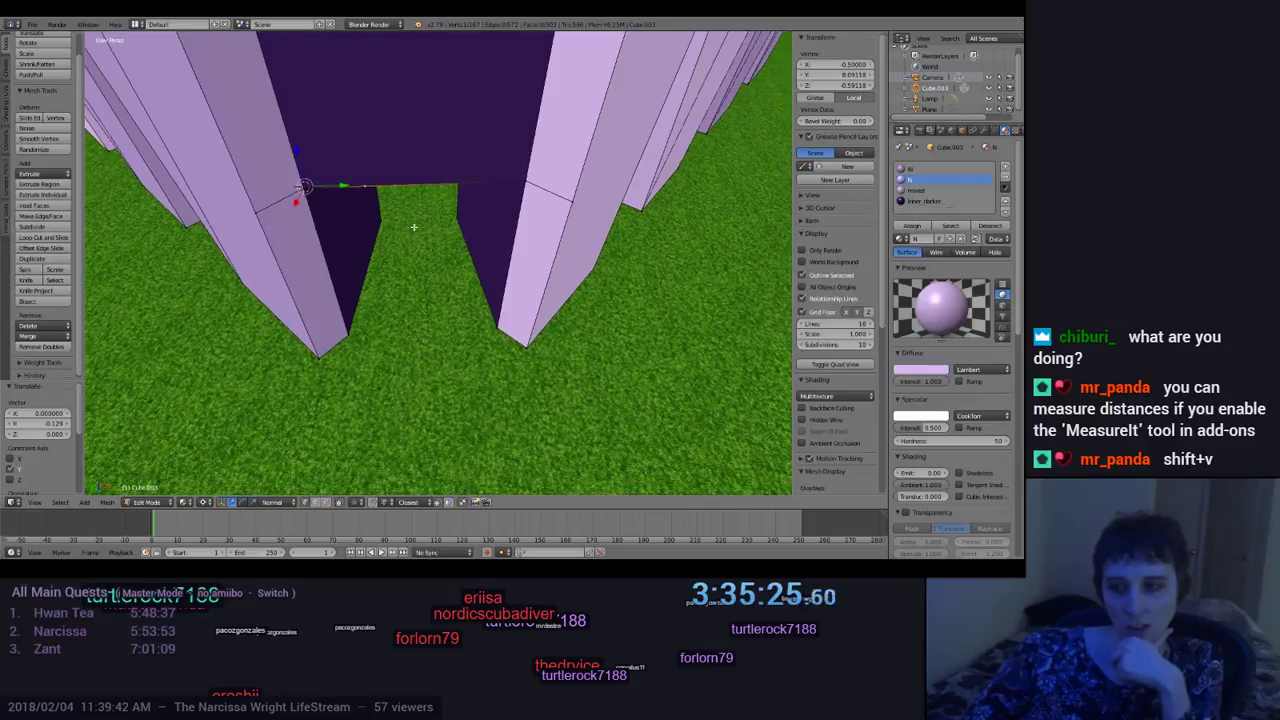
Step: Vertex-slide the lintel vertex along its edge toward the doorway's left corner by a factor of about 0.38 and inspect the opening
key("shift+v")
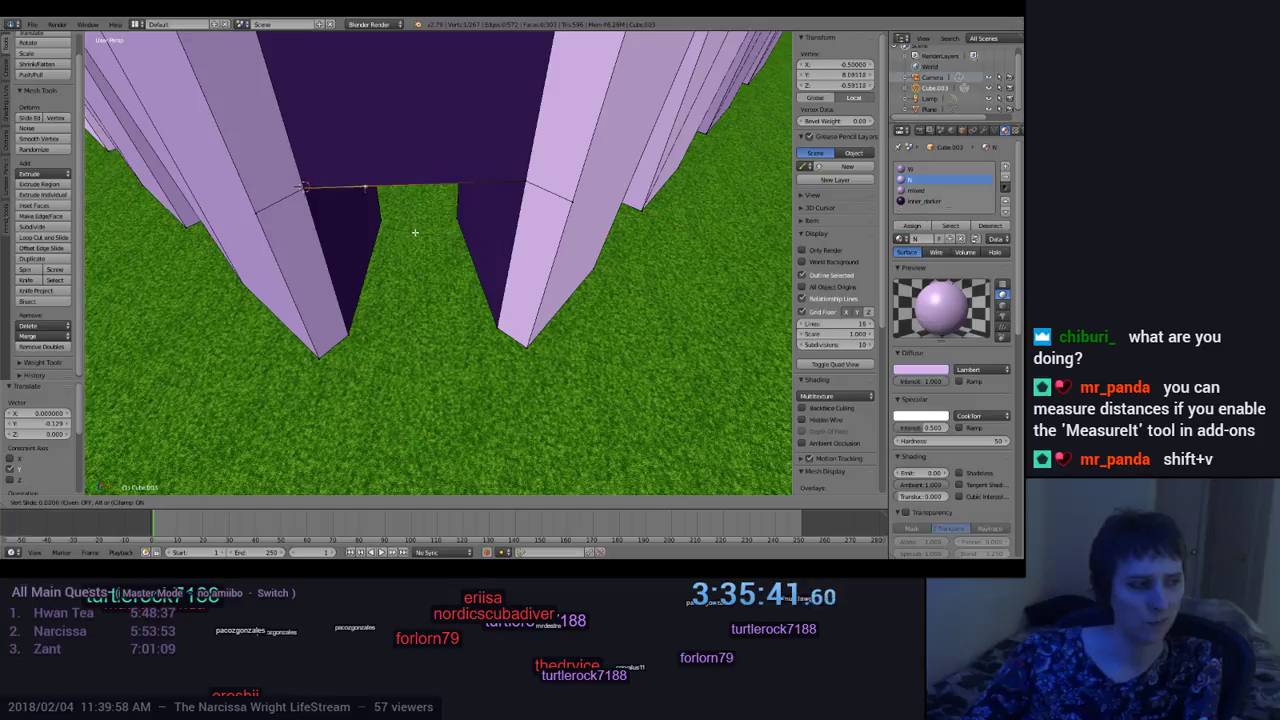
left_click(391, 237)
middle_click_drag(389, 257, 334, 195)
middle_click_drag(380, 249, 378, 286)
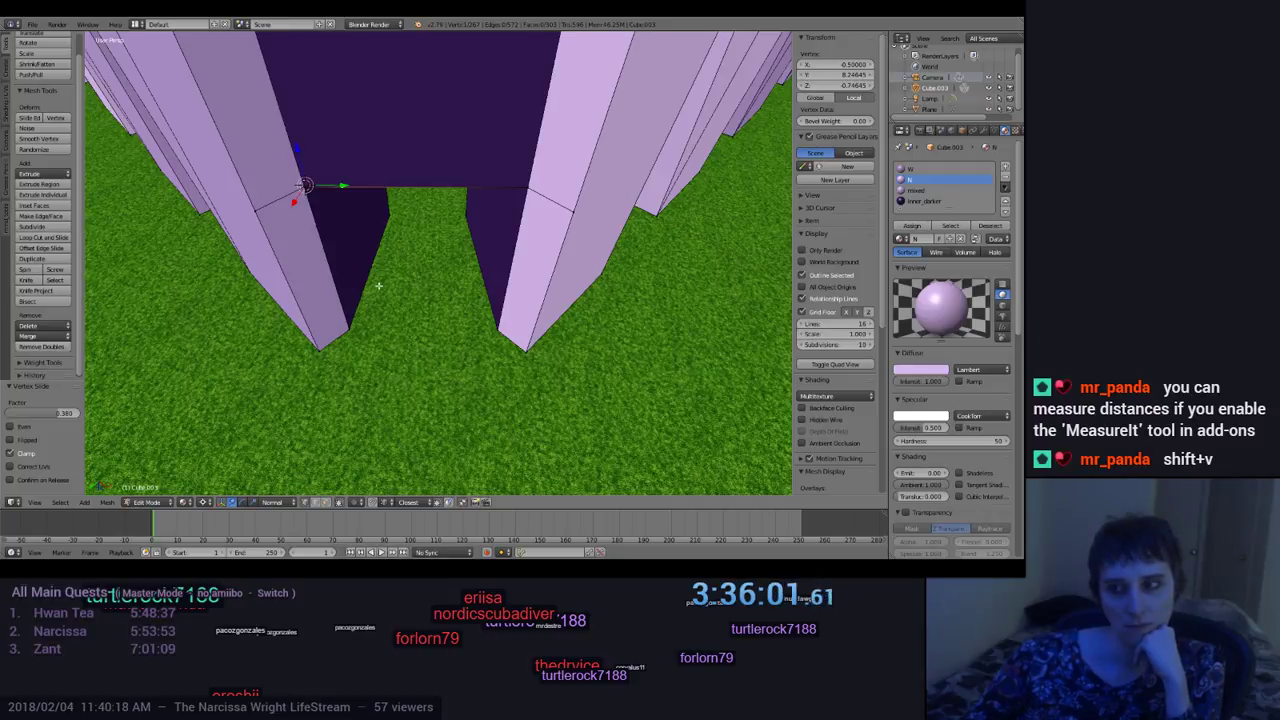
middle_click_drag(378, 286, 389, 230)
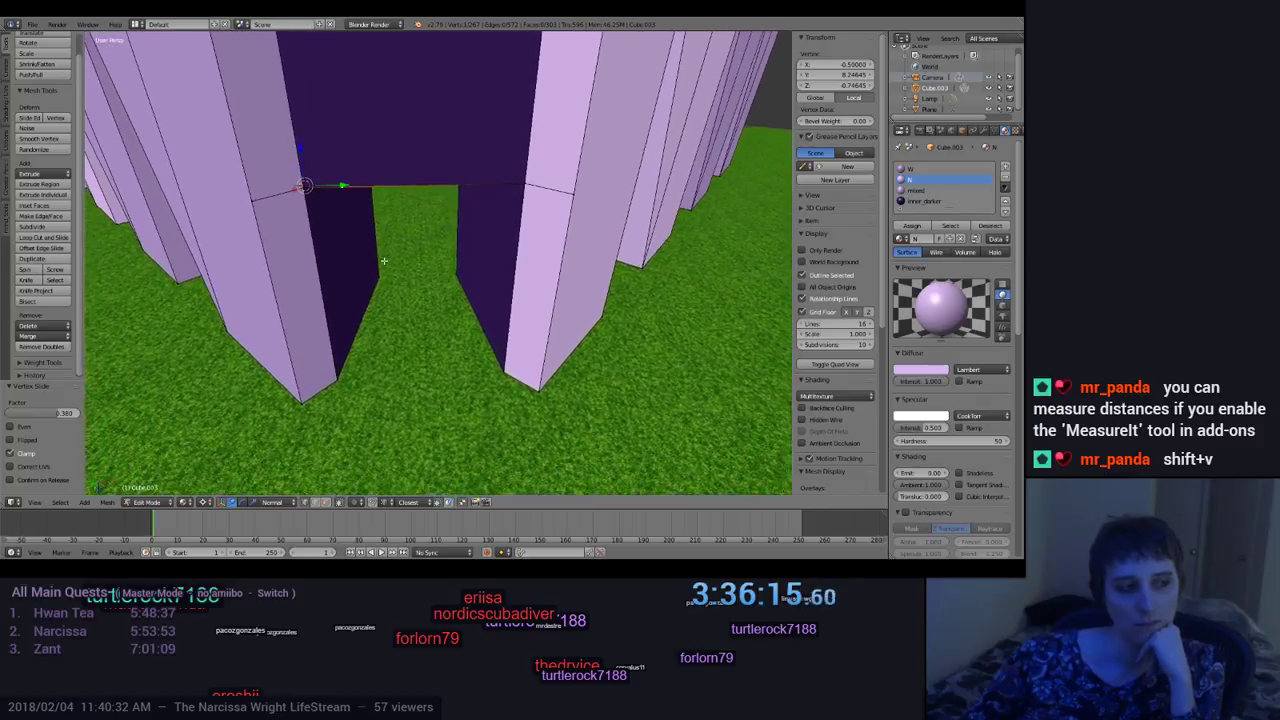
middle_click_drag(383, 266, 382, 237)
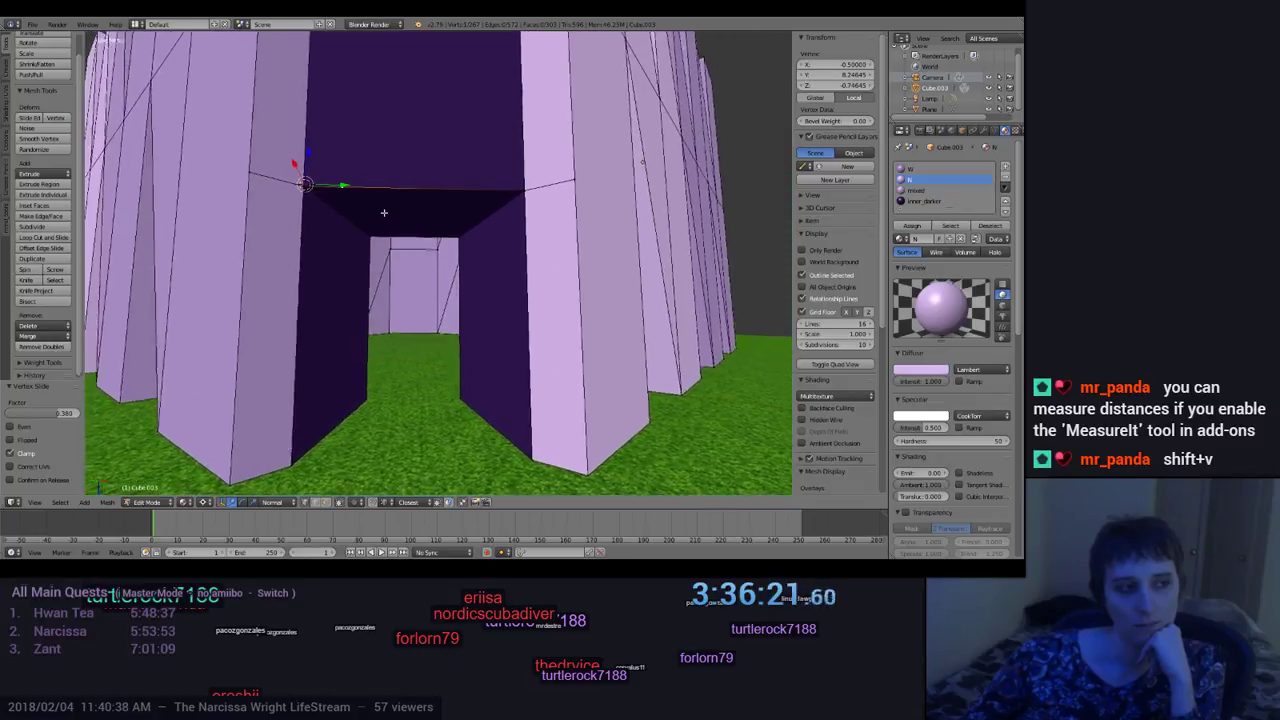
Step: Move the lintel vertex about 0.06 along its normal Y axis, back toward the middle of the opening
middle_click_drag(323, 305, 378, 250)
key("g")
key("z")
key("z")
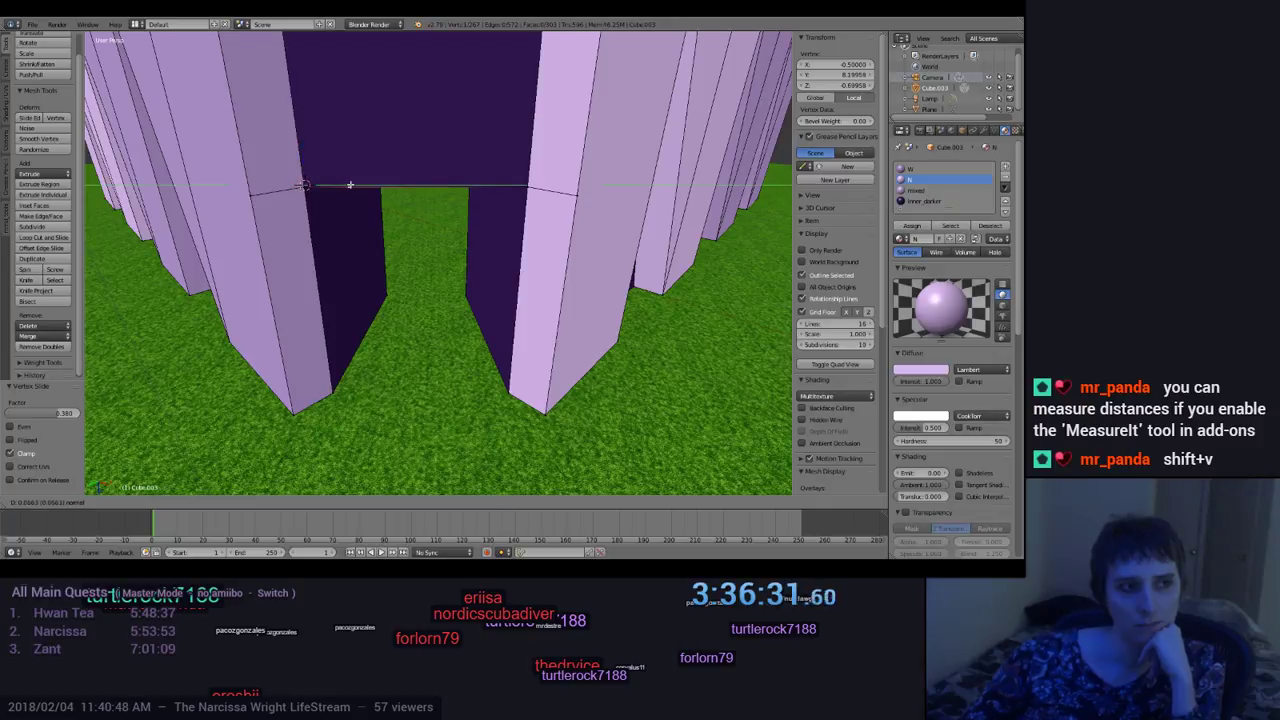
left_click(349, 185)
Step: Shift the lintel vertex a further 0.067 or so along its normal Y axis, away from the left corner
middle_click_drag(349, 185, 367, 214)
key("g")
key("y")
key("y")
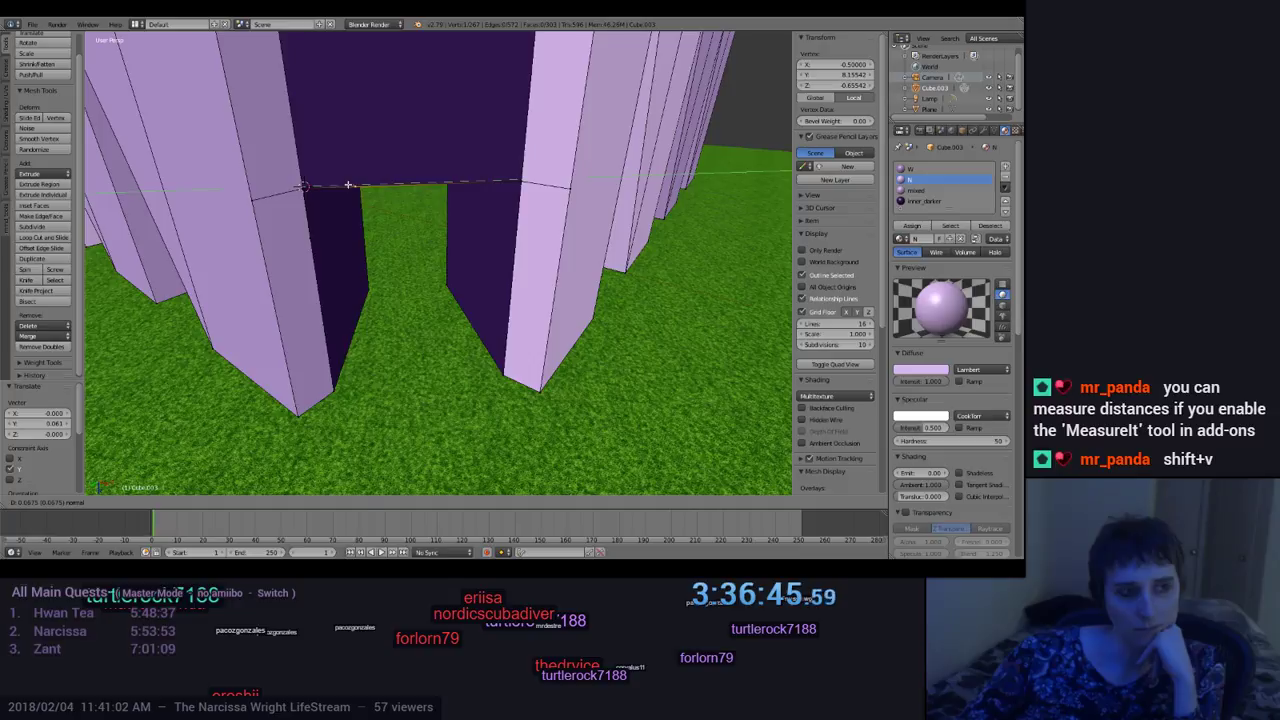
left_click(348, 184)
middle_click_drag(394, 277, 387, 251)
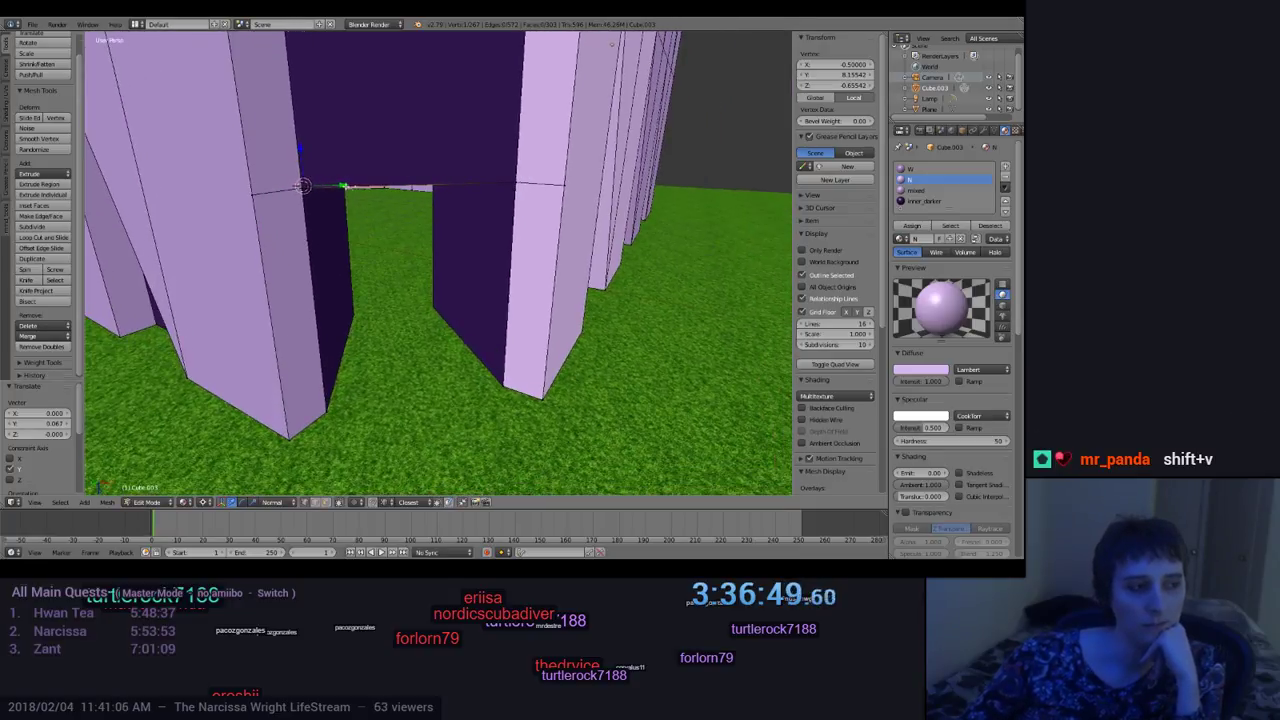
Step: Nudge the lintel vertex about -0.010 along its normal Y axis toward the left corner and check its alignment with the opening
key("g")
key("y")
key("y")
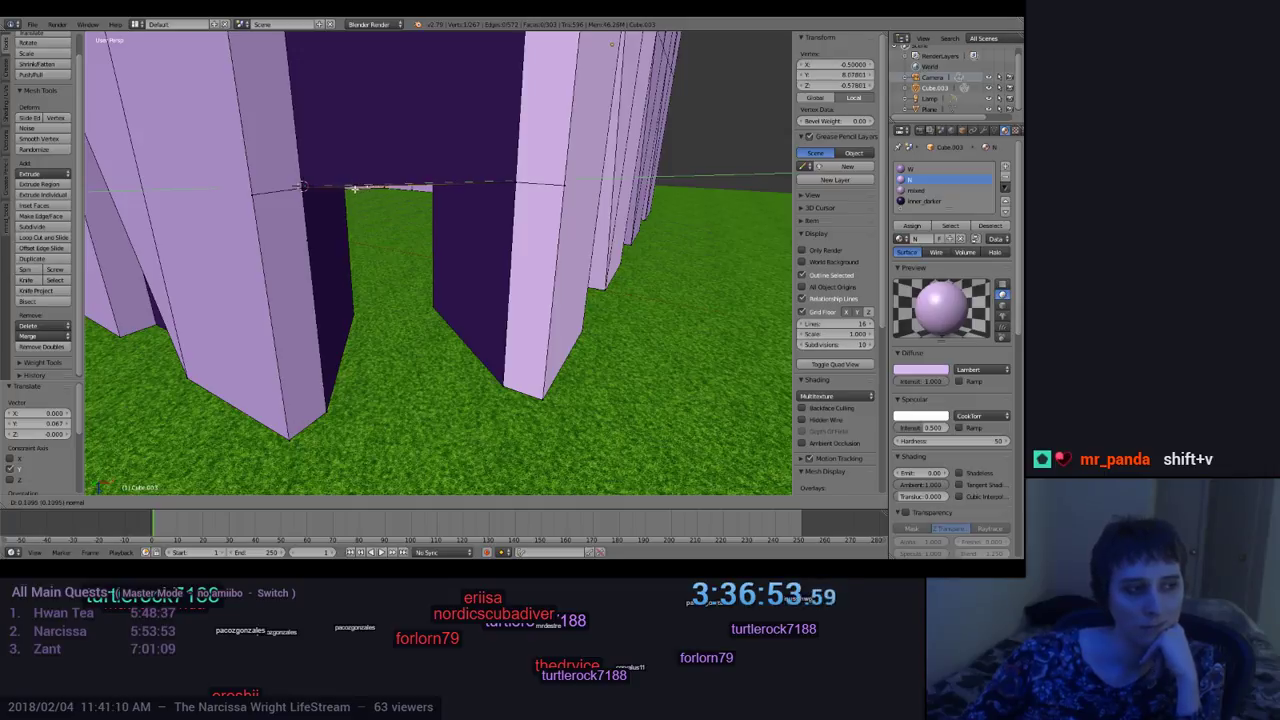
left_click(342, 190)
mouse_move(423, 297)
middle_mouse_down()
mouse_move(403, 254)
mouse_move(420, 286)
mouse_move(404, 430)
mouse_move(412, 294)
middle_mouse_up()
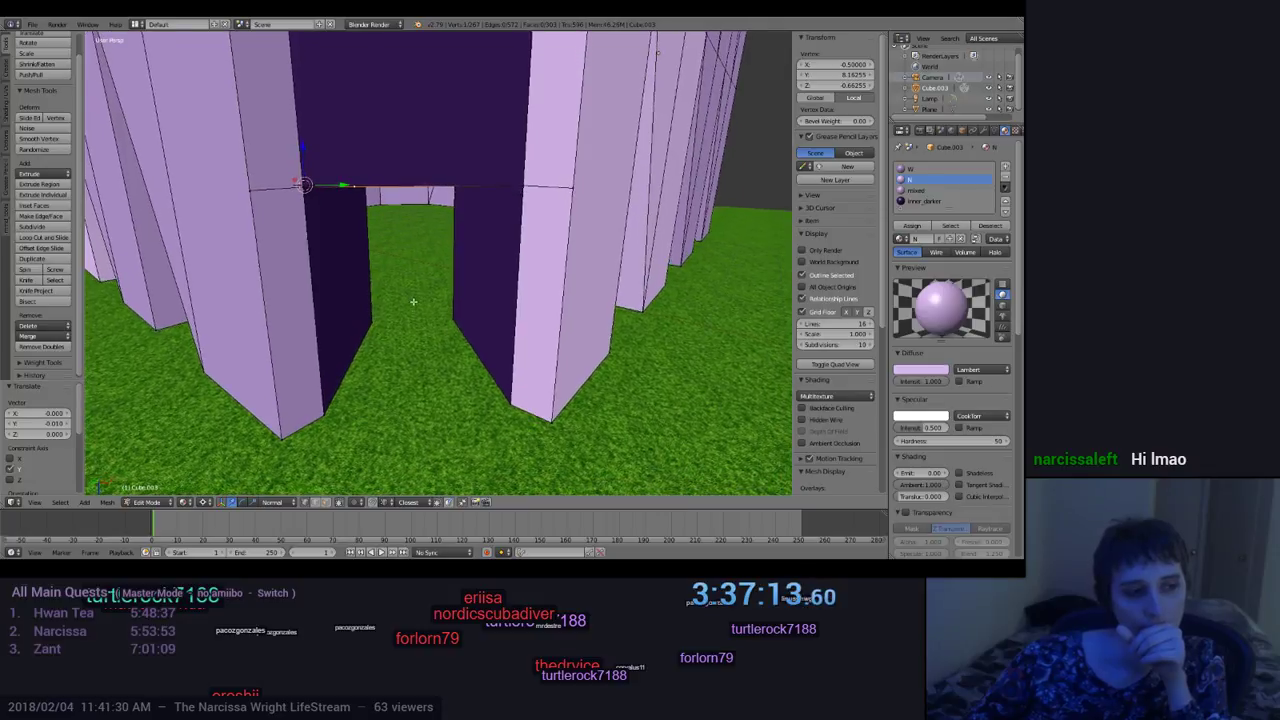
mouse_move(412, 291)
middle_mouse_down()
mouse_move(380, 211)
mouse_move(337, 251)
mouse_move(337, 275)
mouse_move(417, 306)
mouse_move(452, 282)
mouse_move(449, 323)
mouse_move(366, 306)
mouse_move(443, 265)
mouse_move(356, 326)
mouse_move(394, 274)
mouse_move(451, 306)
mouse_move(446, 351)
mouse_move(386, 362)
mouse_move(369, 306)
mouse_move(408, 307)
mouse_move(394, 300)
middle_mouse_up()
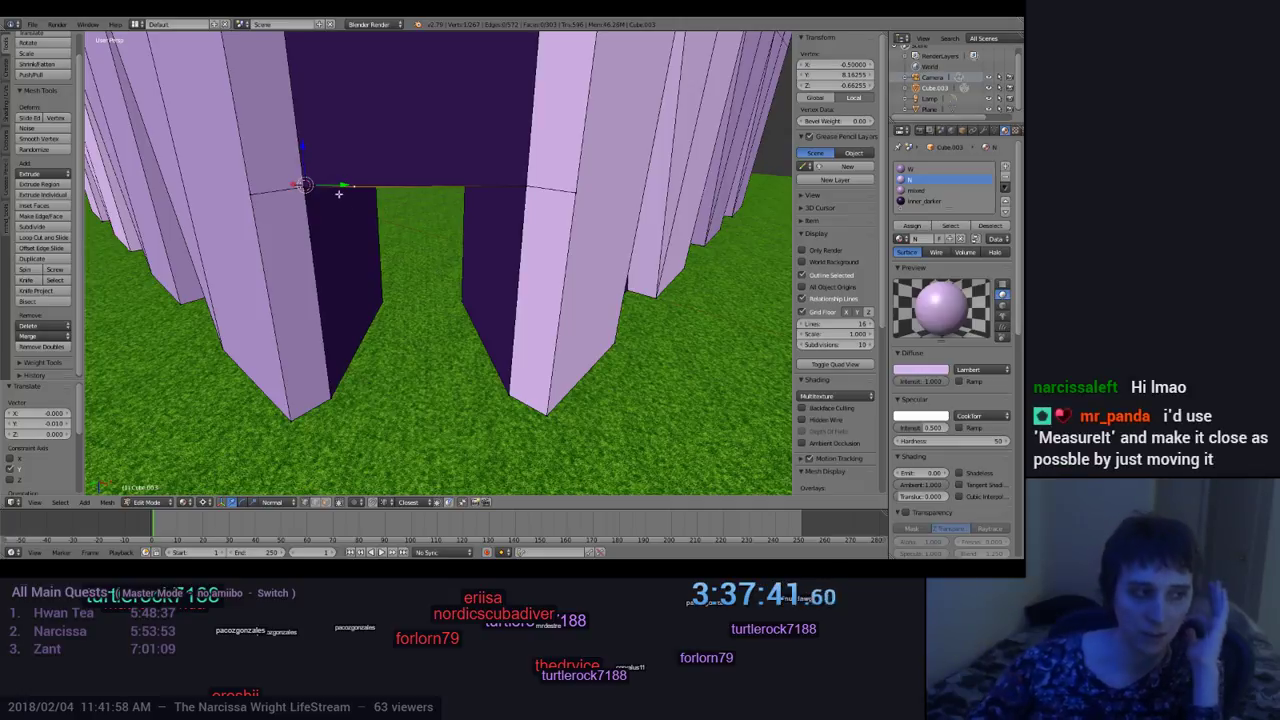
Step: Clear the selection and select the short lintel edge between the left corner vertex and the new vertex
key("a")
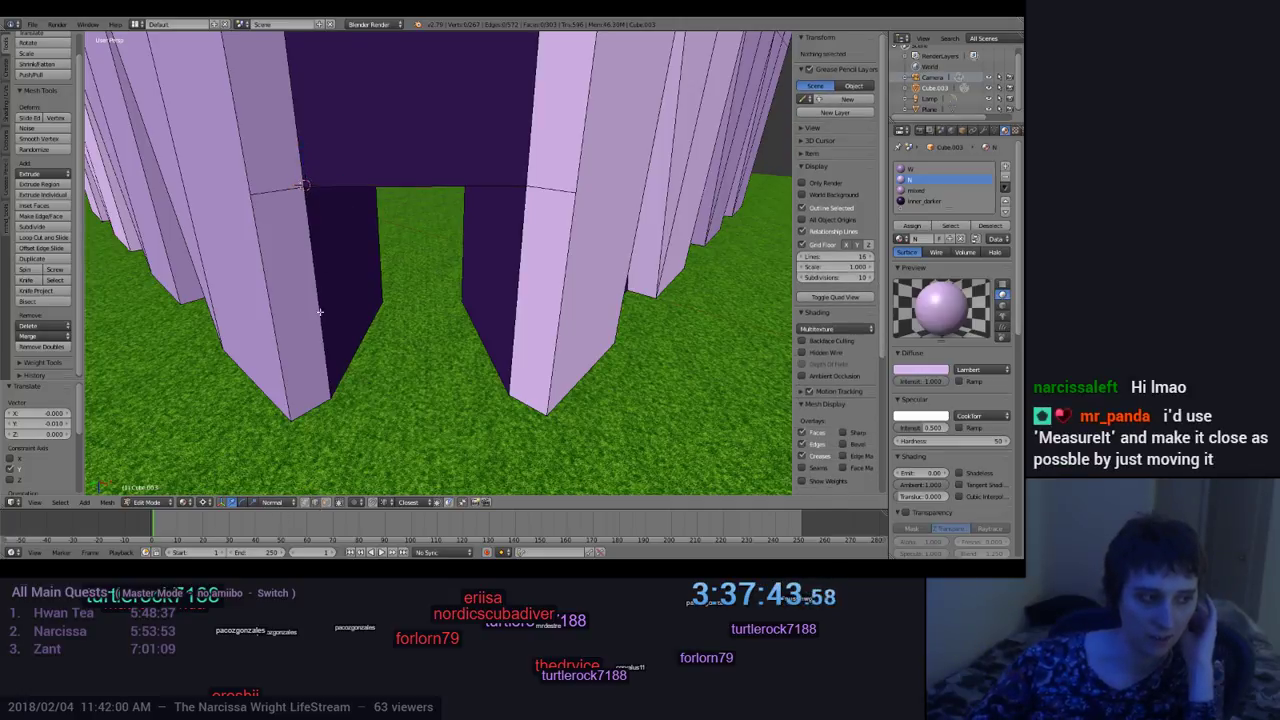
right_click(305, 185)
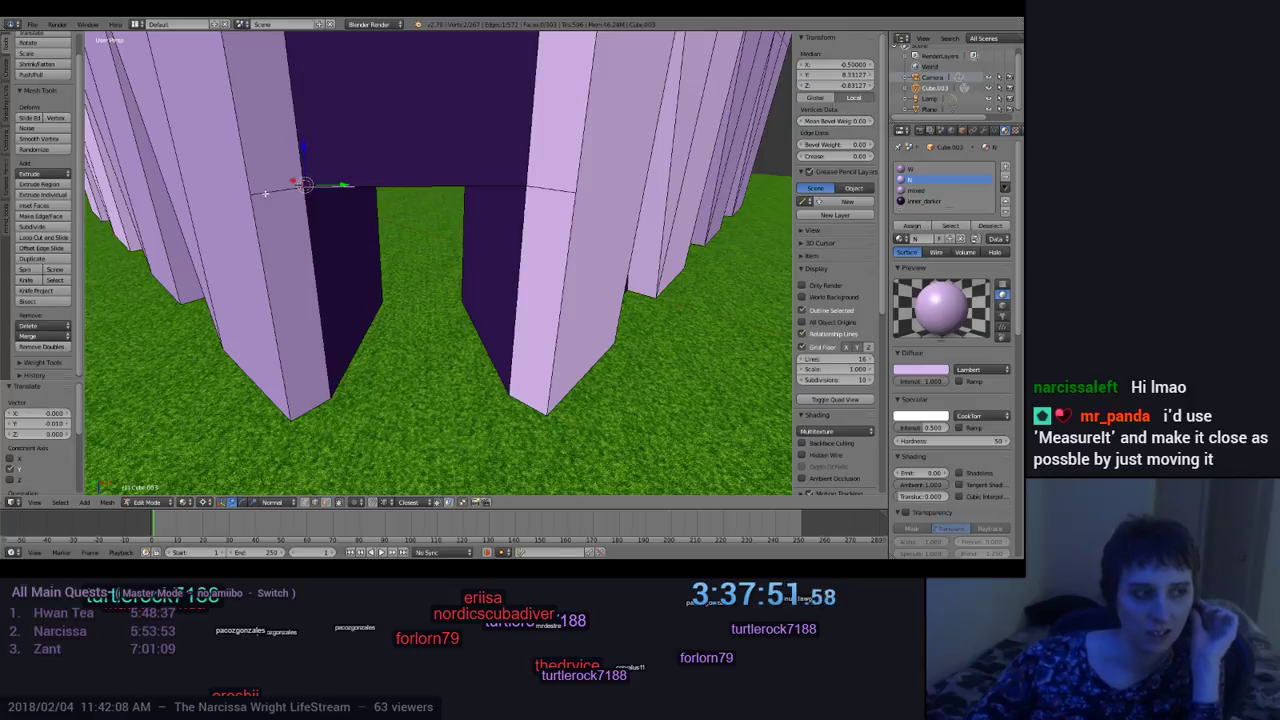
key("ctrl+z")
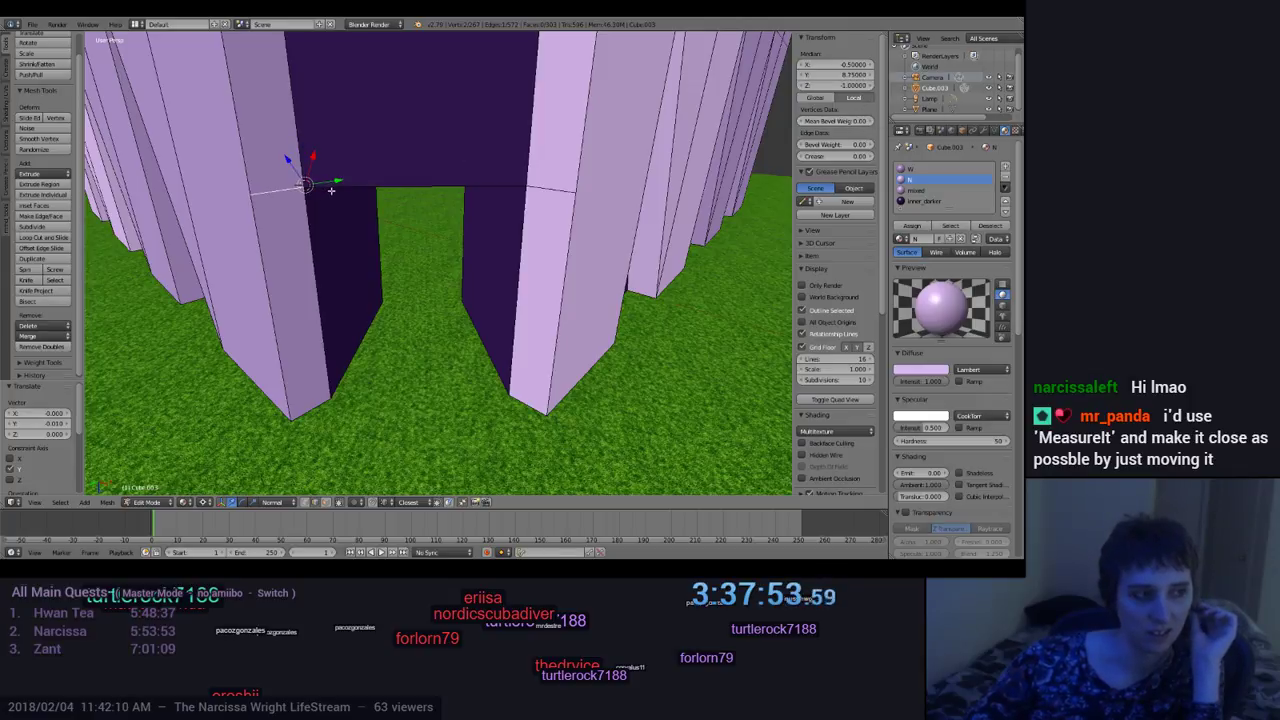
key("ctrl+shift+z")
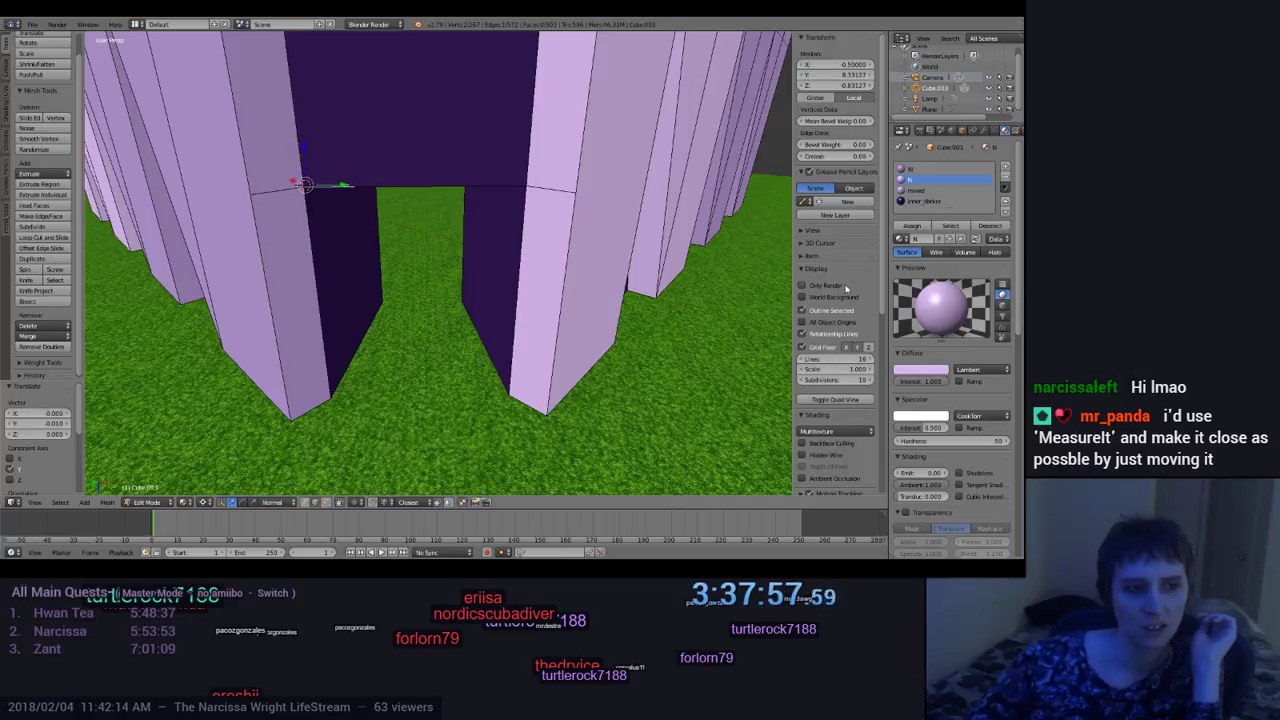
scroll(845, 330, "down", 3)
scroll(845, 340, "up", 3)
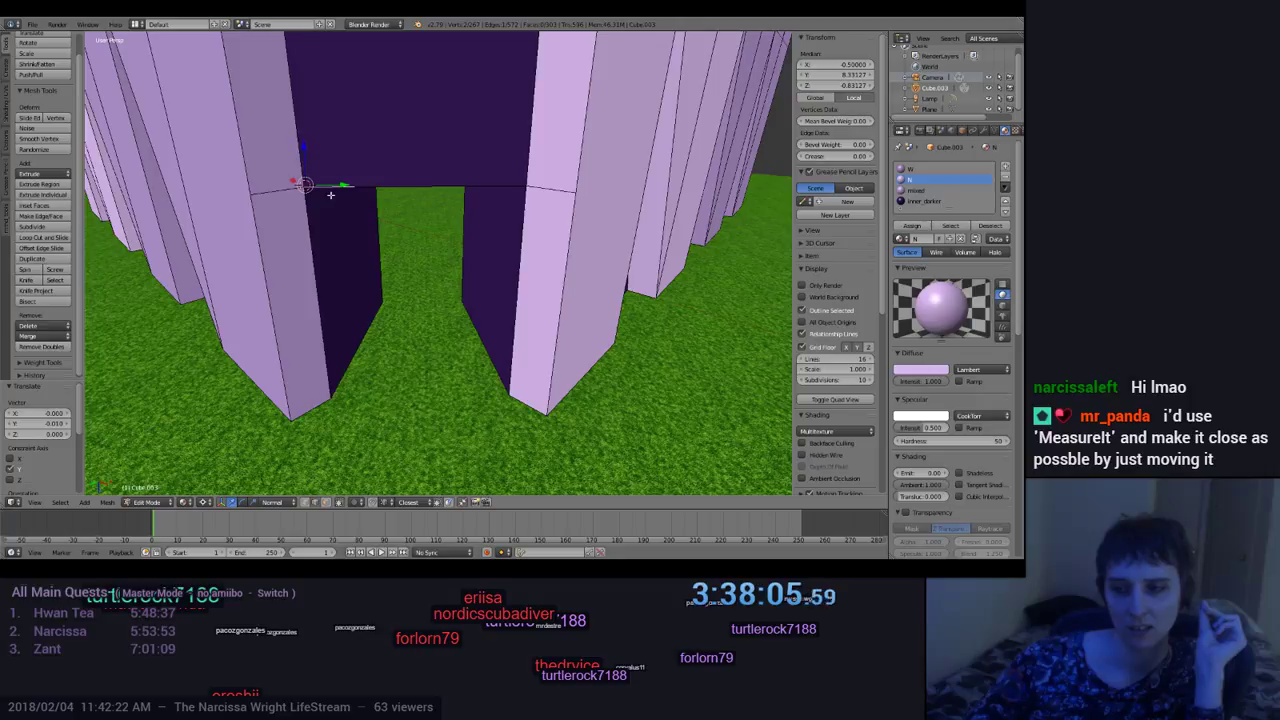
middle_click_drag(414, 234, 343, 200)
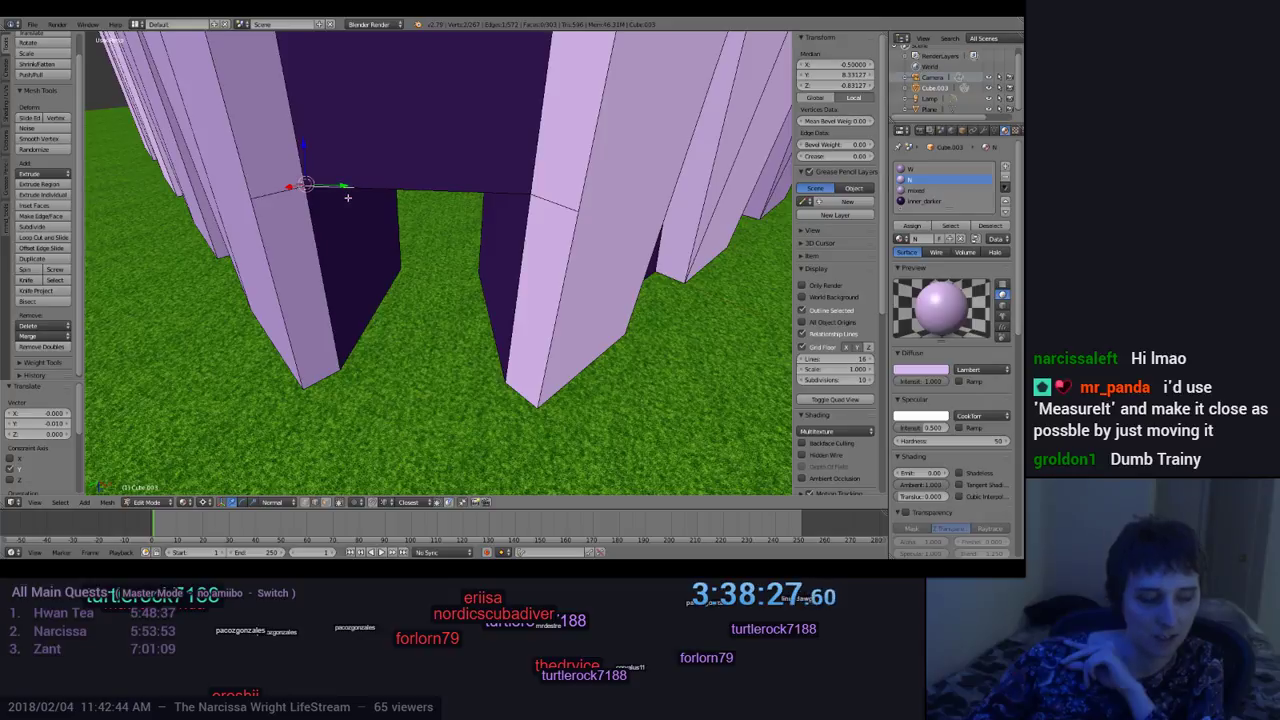
Step: Examine the lintel and both door pillars from several angles and distances
middle_click_drag(353, 239, 386, 220)
middle_click_drag(433, 321, 431, 308)
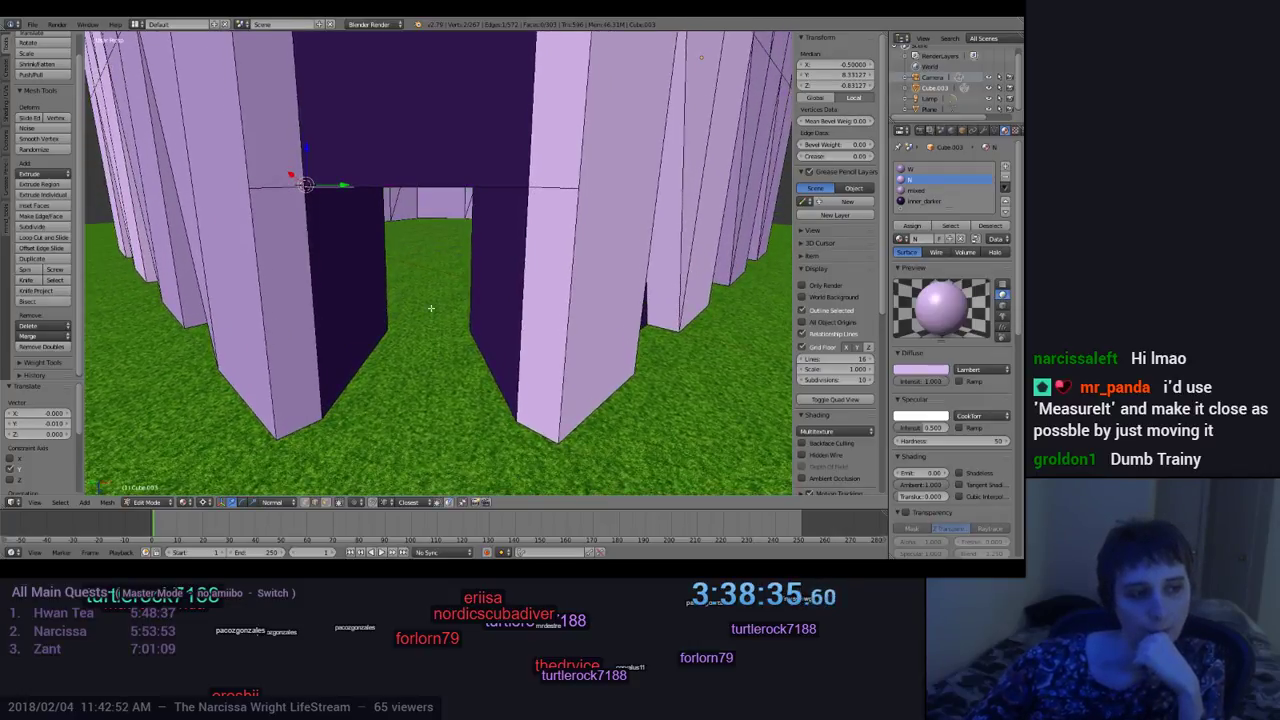
scroll(431, 308, "down", 5)
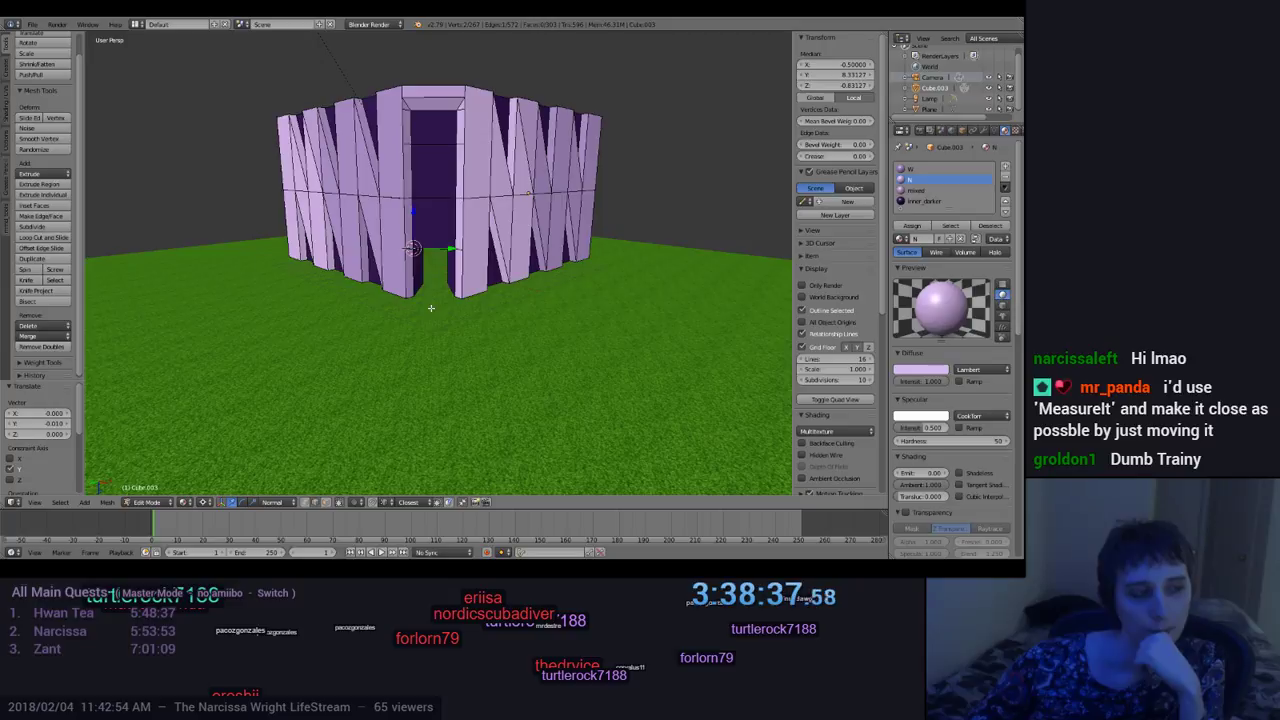
scroll(431, 308, "up", 6)
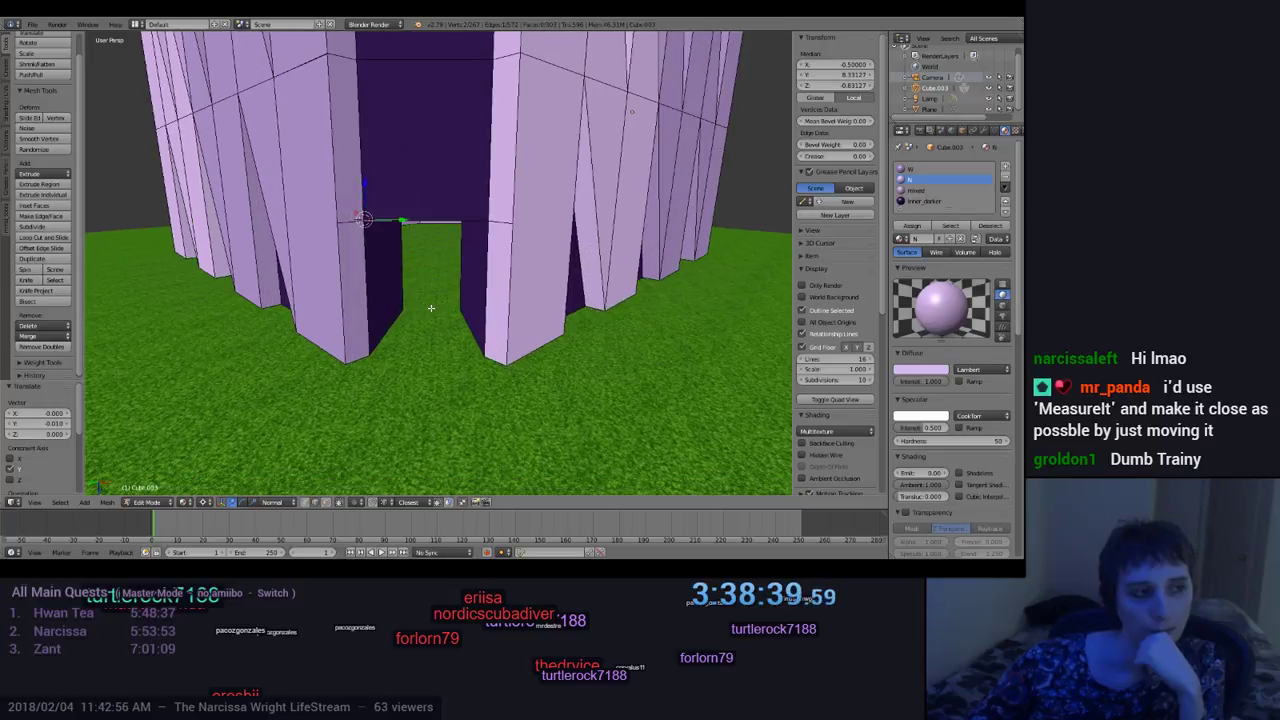
middle_click_drag(431, 308, 429, 318)
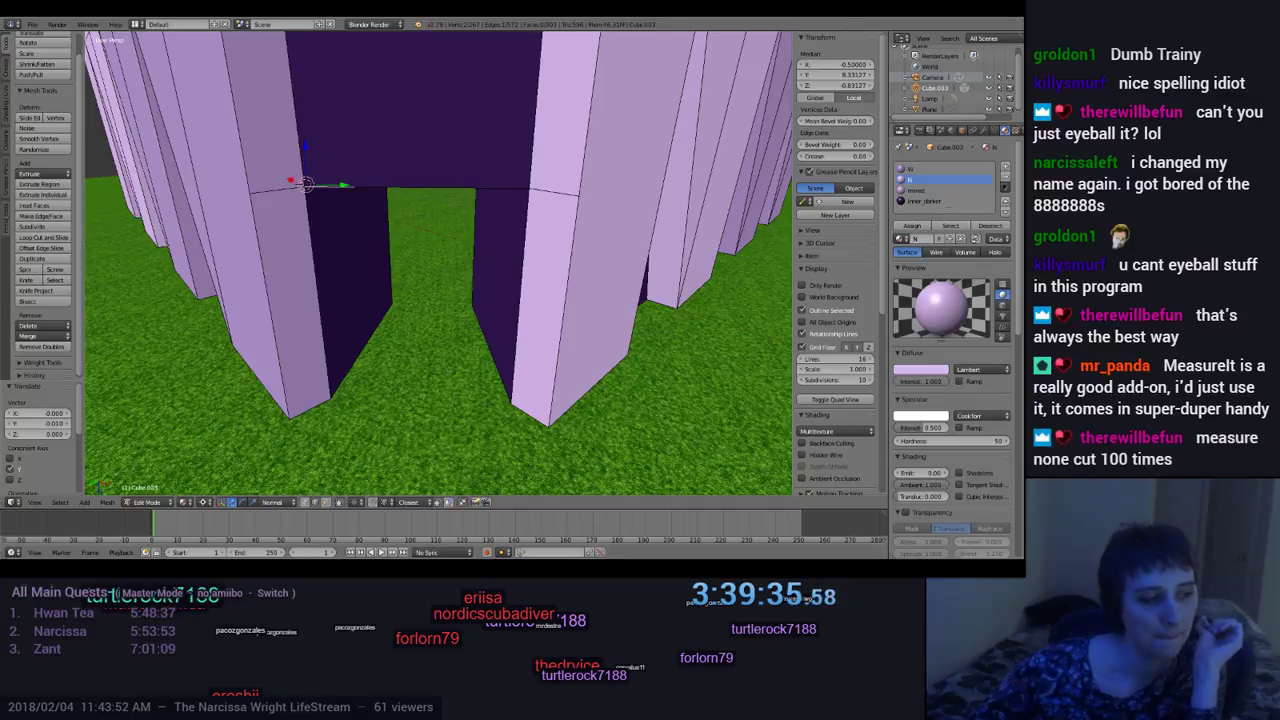
scroll(372, 357, "up", 2)
middle_click_drag(372, 357, 274, 338)
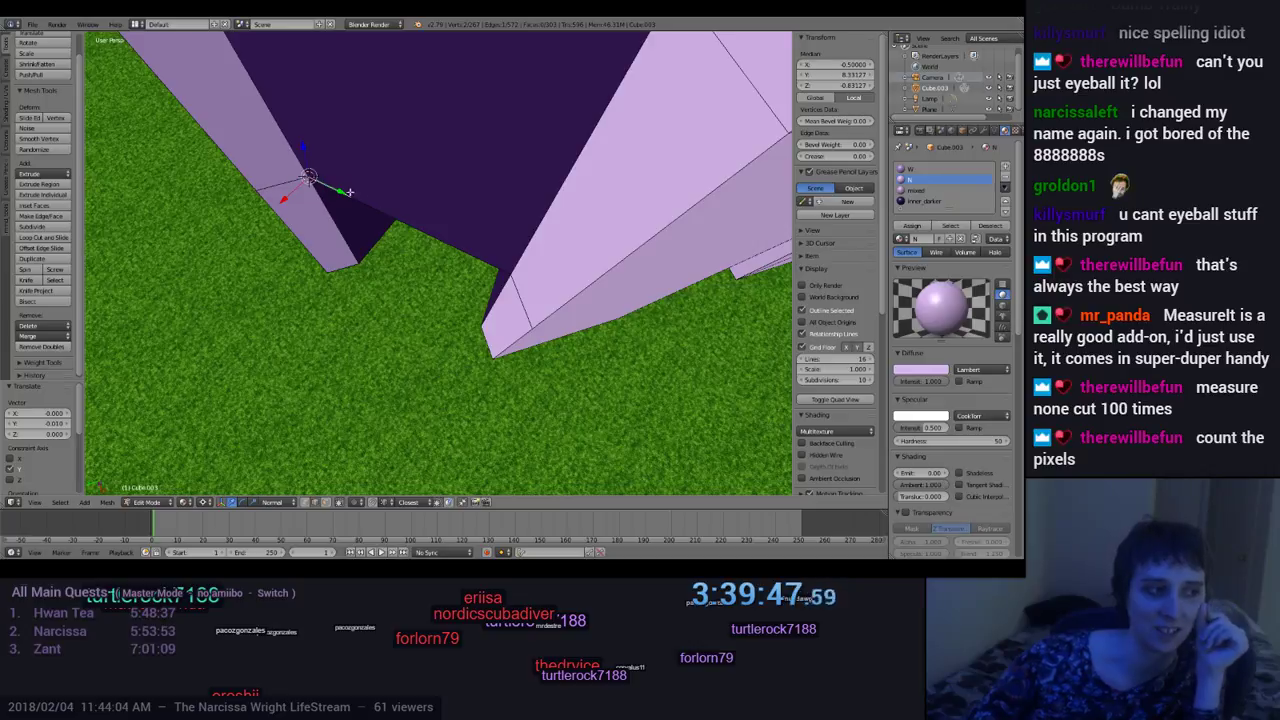
middle_click_drag(354, 209, 478, 332)
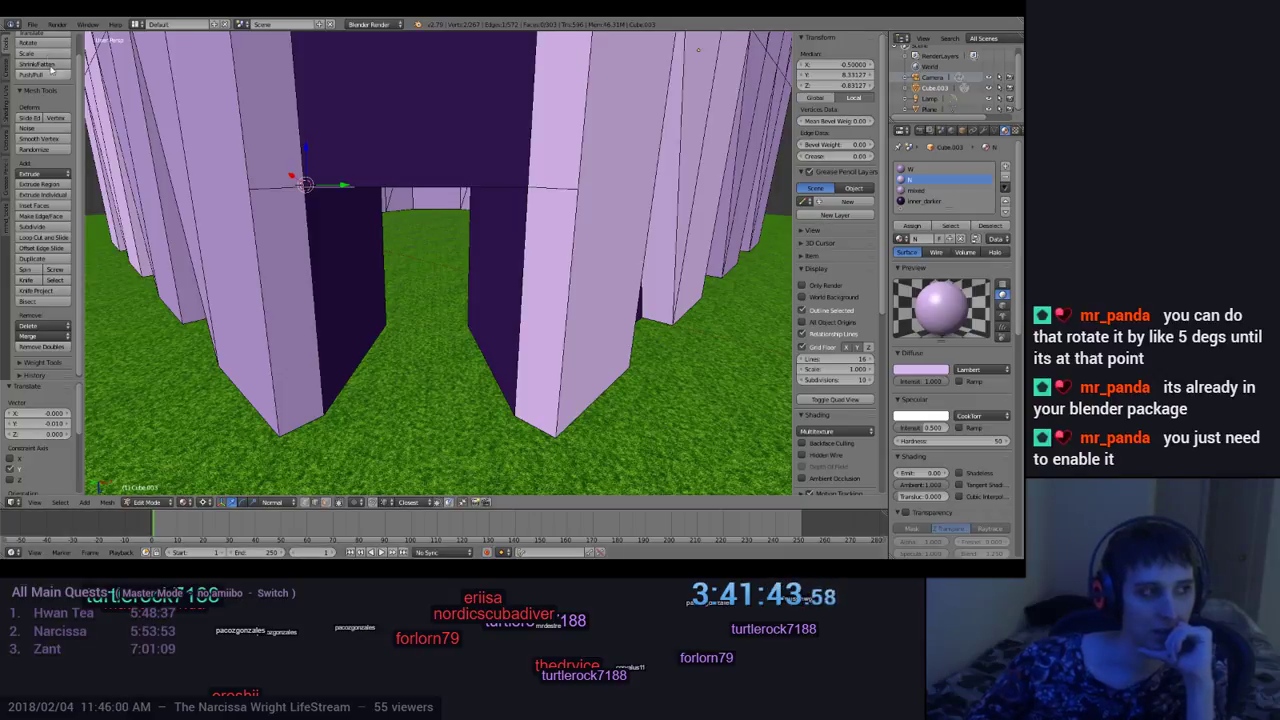
Step: Open the user preferences to enable the MeasureIt add-on
left_click(32, 23)
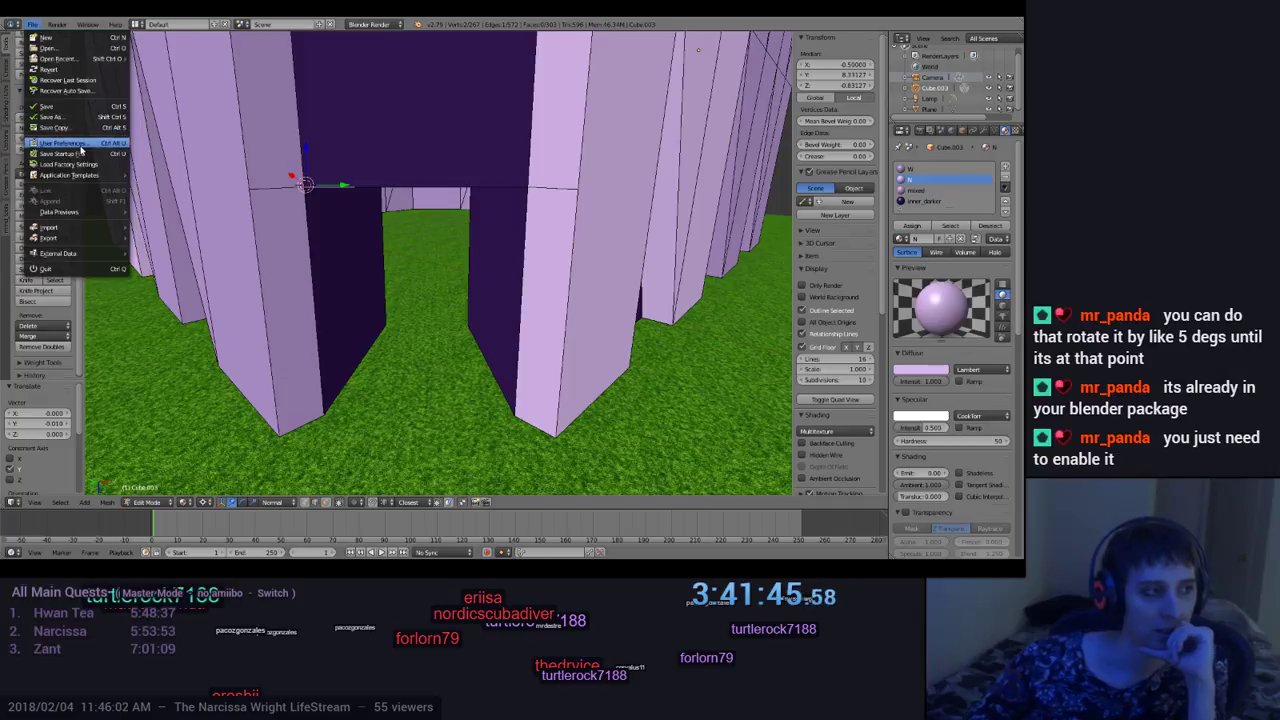
key("Escape")
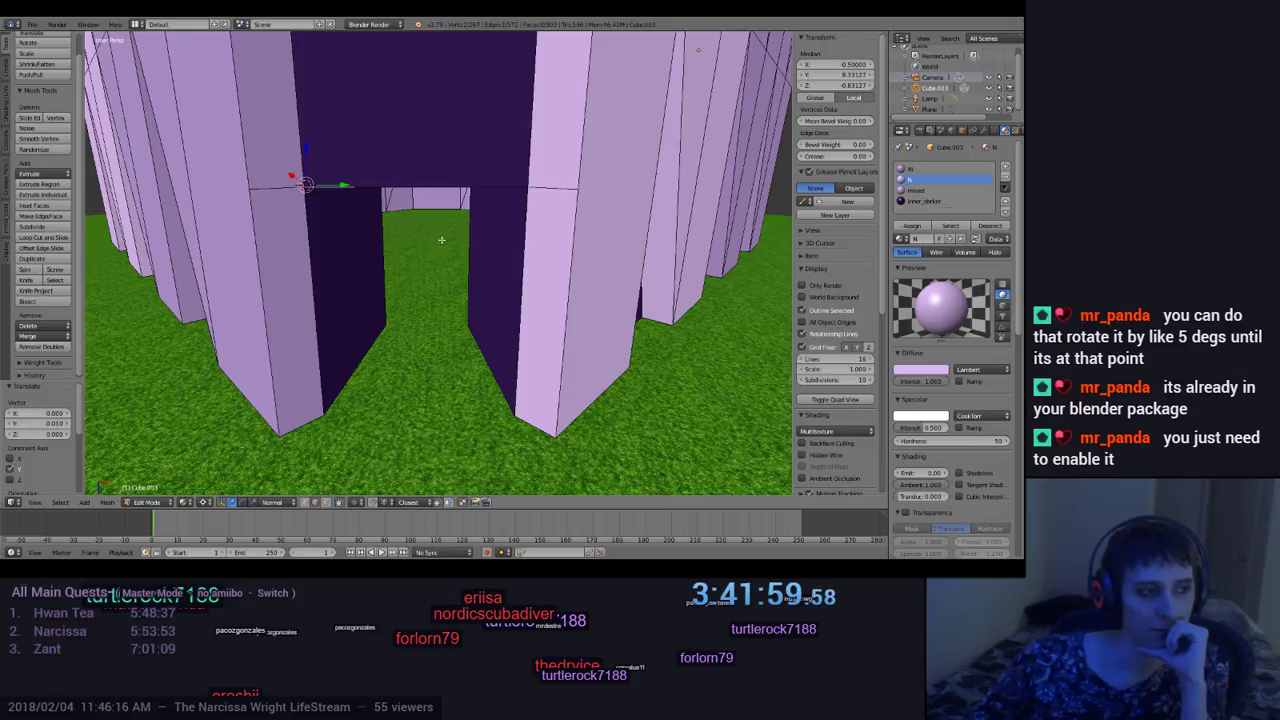
Step: Select the two end vertices of the horizontal edge across the left door pillar at lintel height
scroll(355, 237, "up", 2)
middle_click_drag(349, 231, 248, 203)
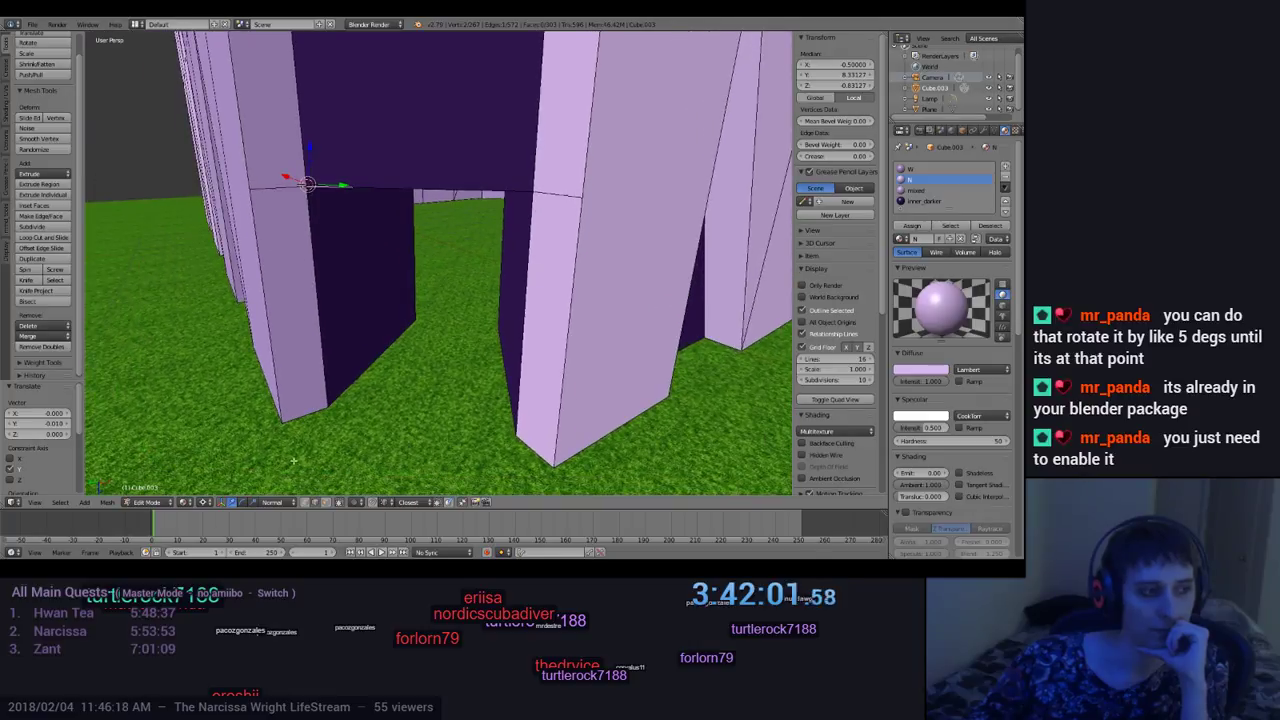
right_click(270, 187)
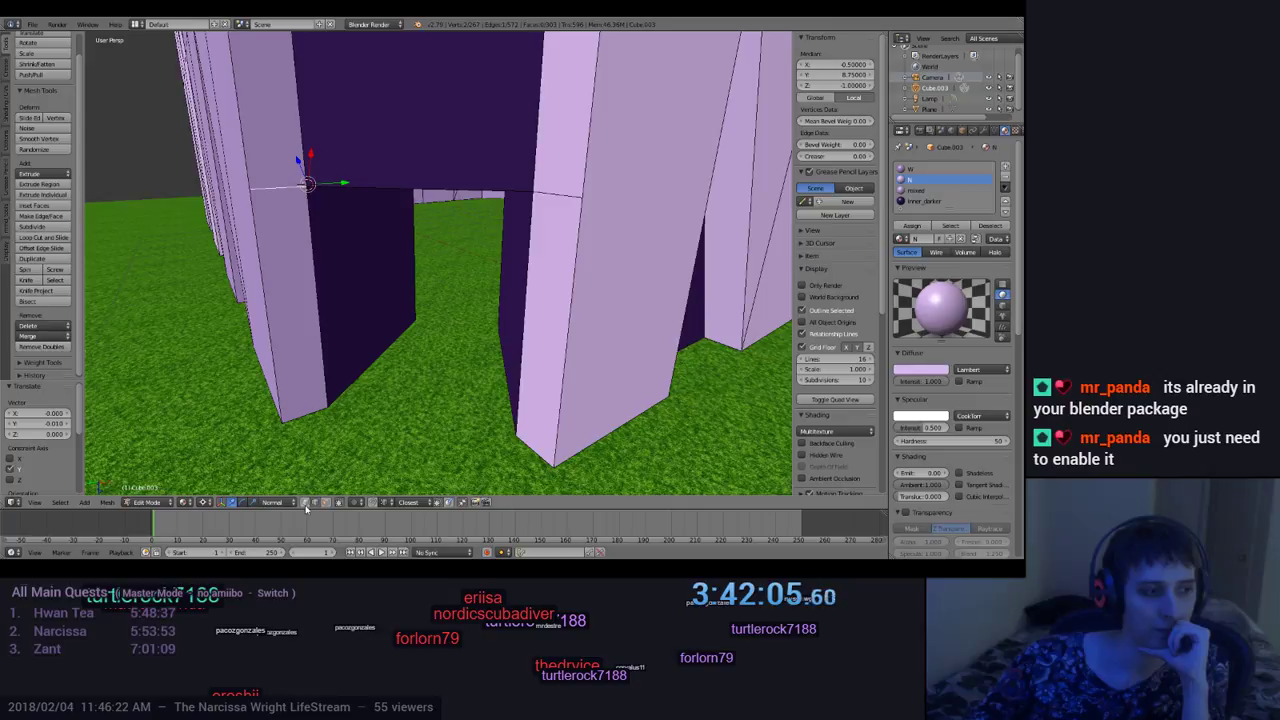
right_click(251, 189)
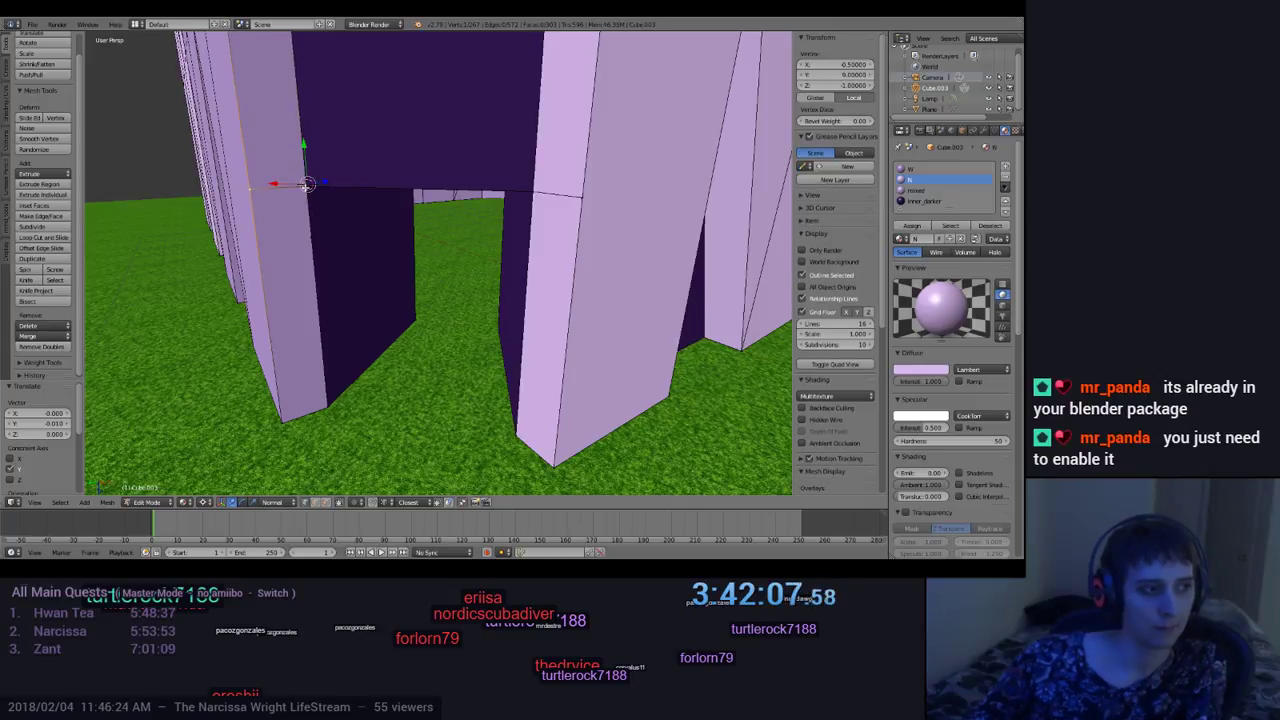
right_click(449, 286)
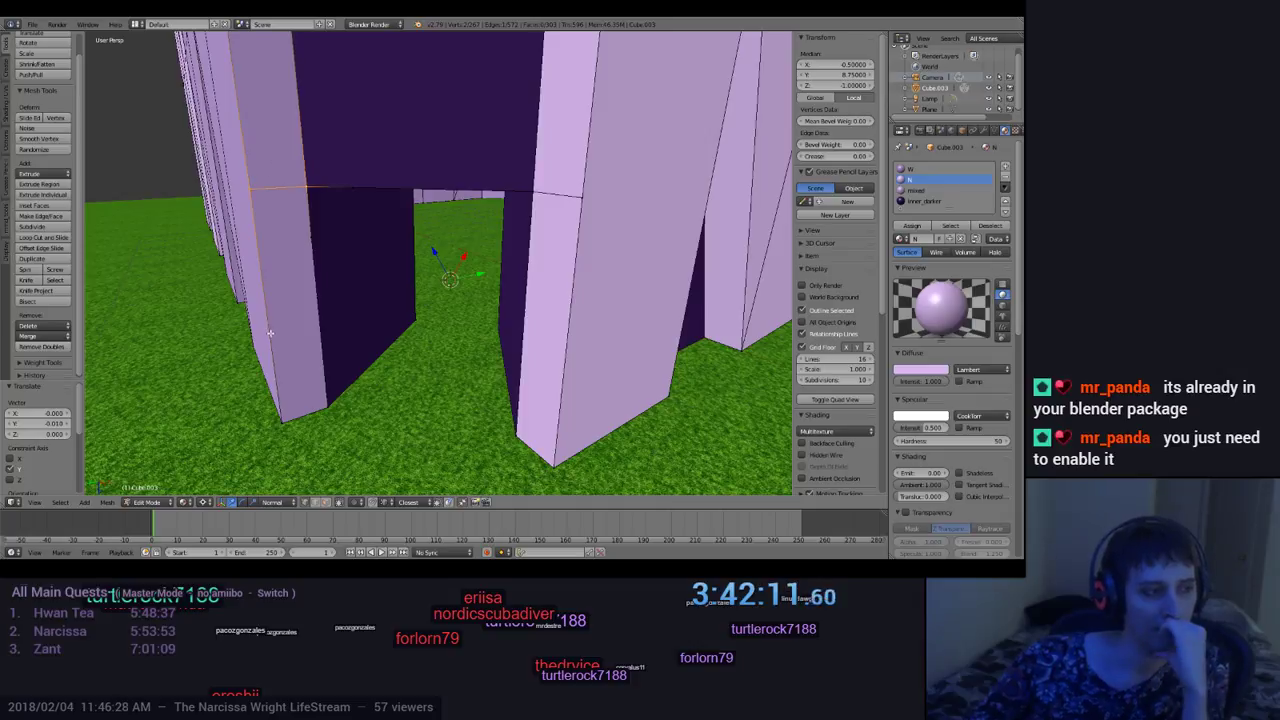
Step: Show the MeasureIt tools and widen the tool shelf so their labels are readable
left_click(7, 257)
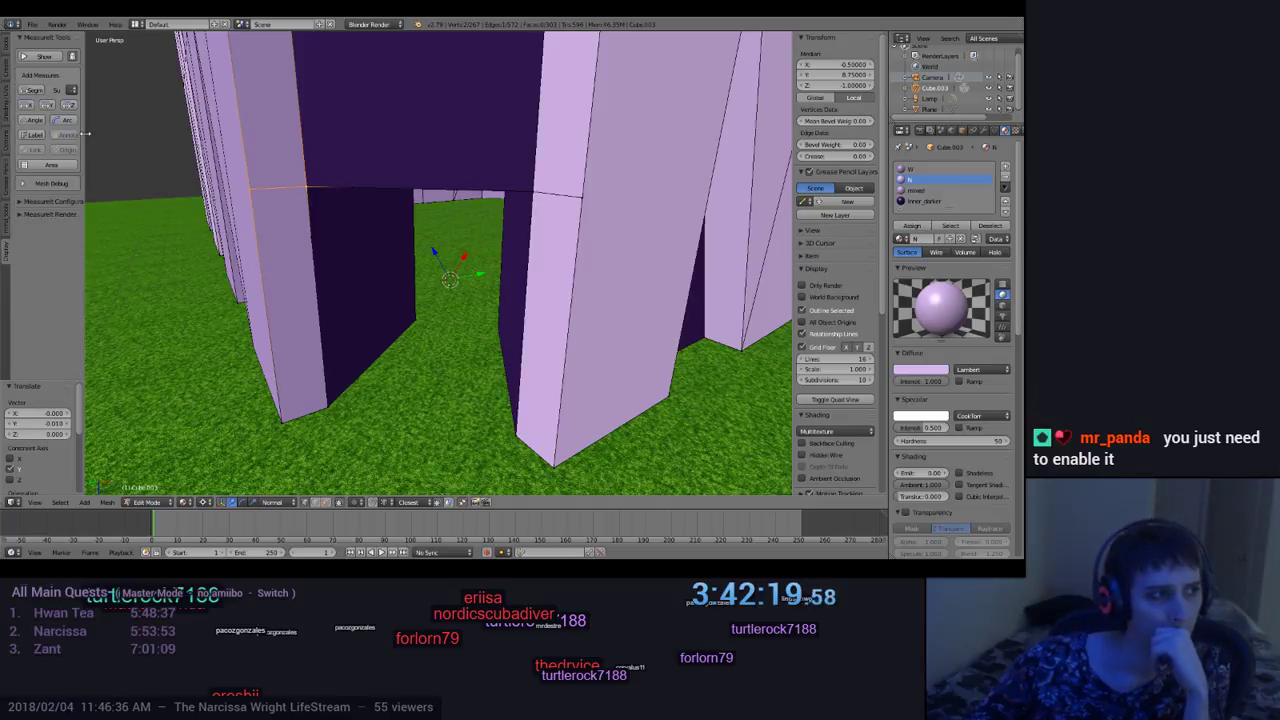
left_click_drag(84, 135, 147, 145)
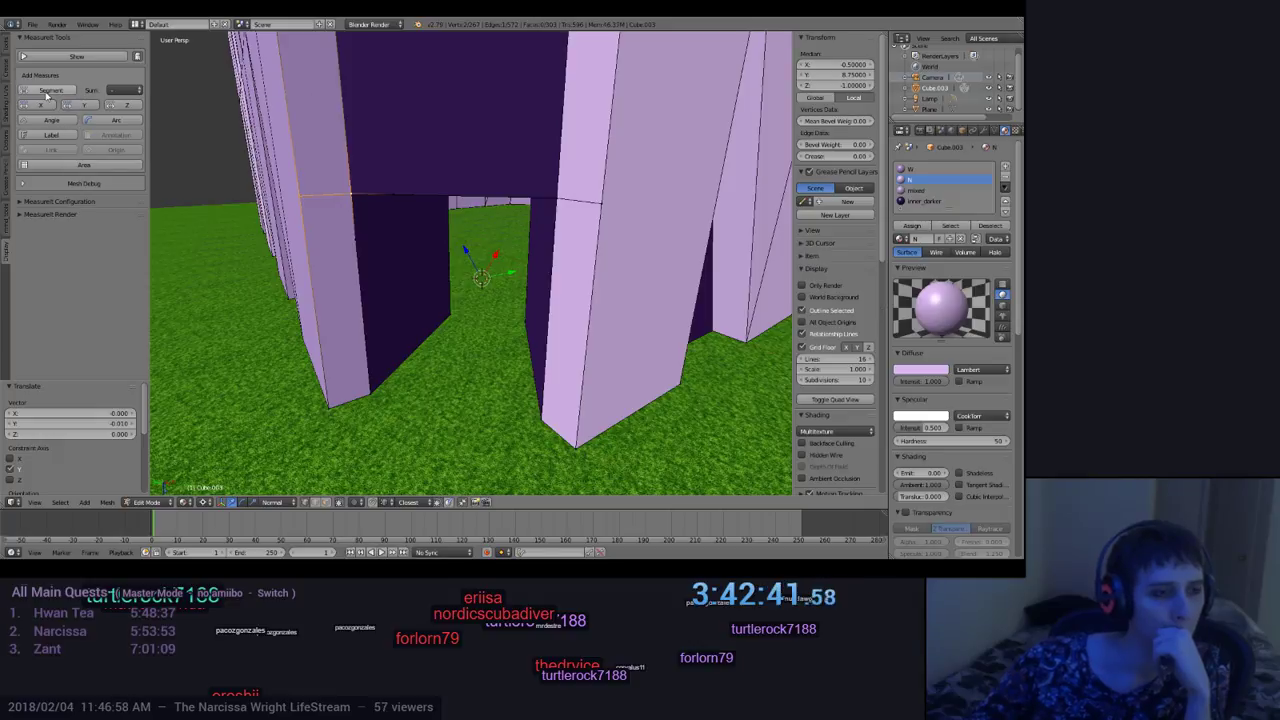
scroll(410, 333, "up", 4)
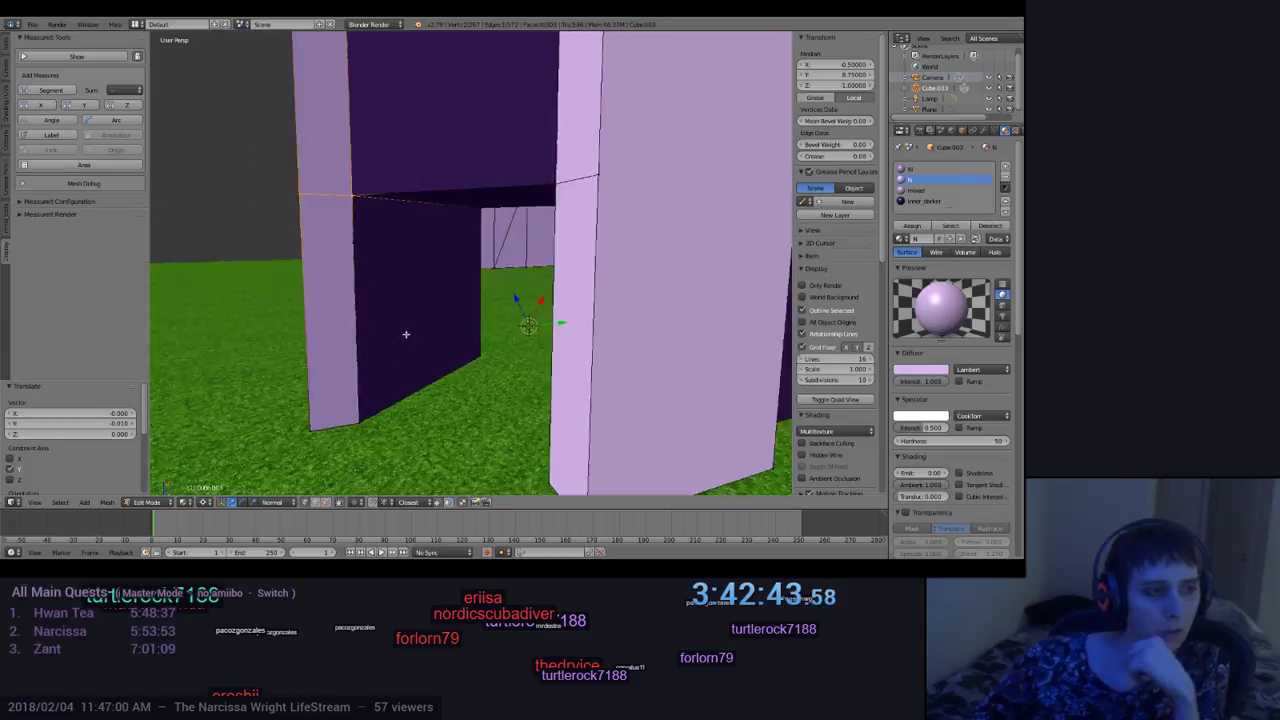
scroll(420, 320, "up", 4)
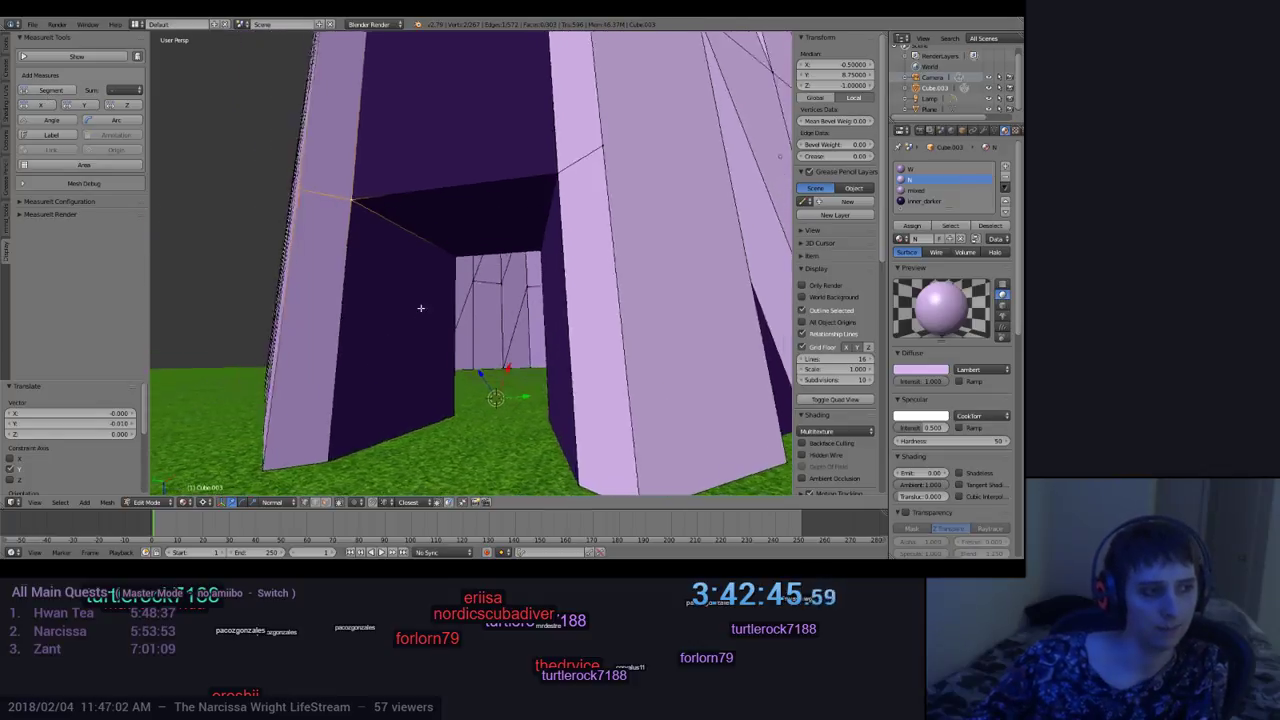
Step: Try other vertices at the left pillar's base, and reselect both end vertices of its lintel-height edge
scroll(428, 311, "down", 4)
right_click(429, 334)
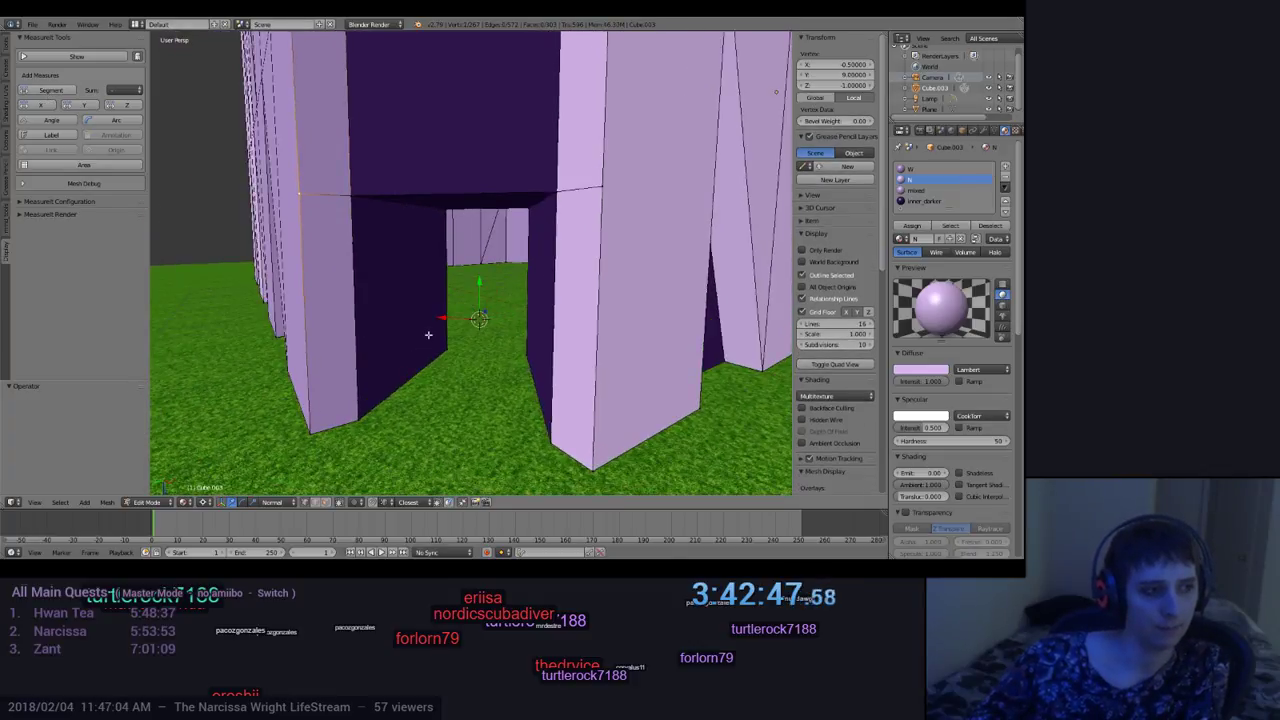
middle_click_drag(417, 354, 418, 358)
right_click(347, 202, "shift")
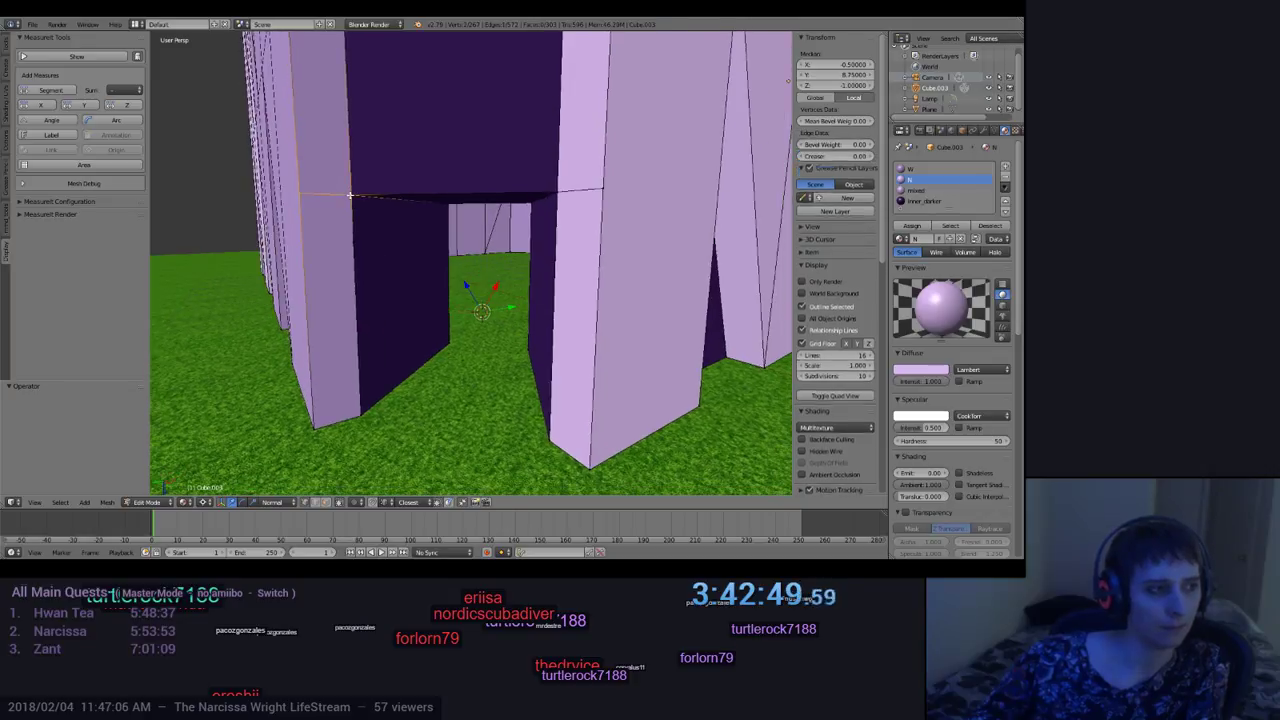
middle_click_drag(349, 196, 381, 283)
scroll(392, 301, "down", 1)
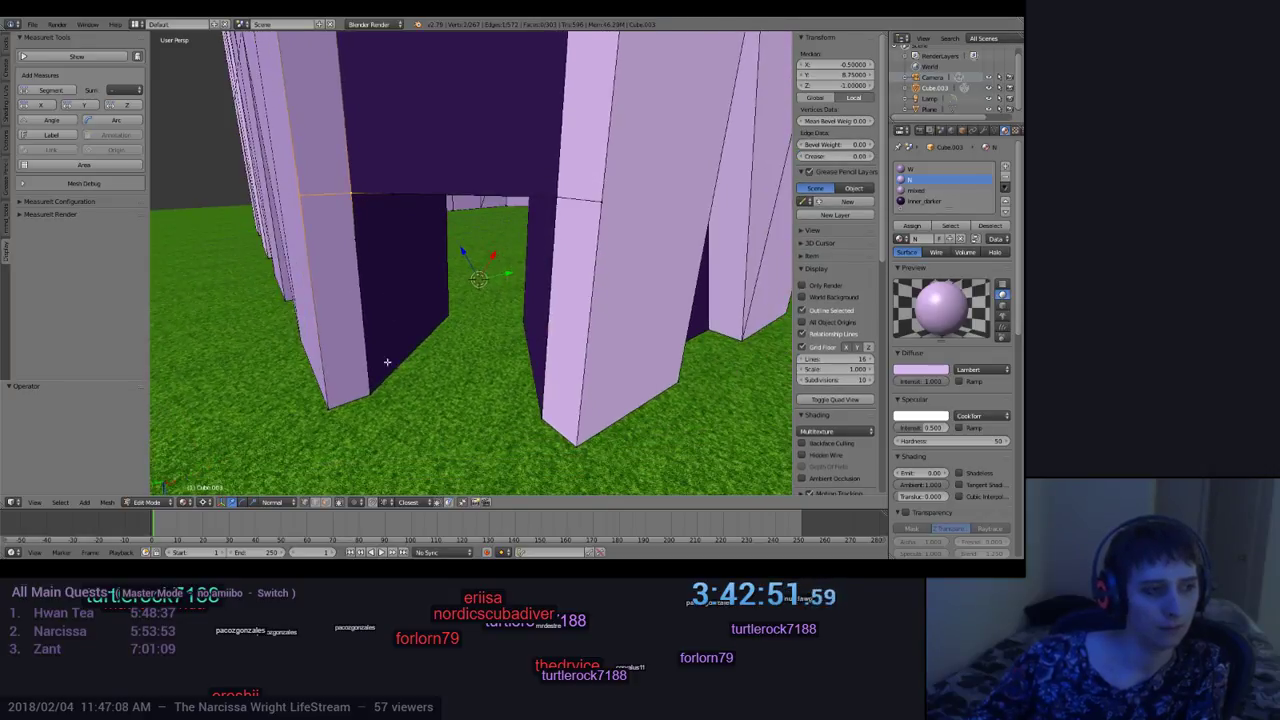
right_click(369, 396)
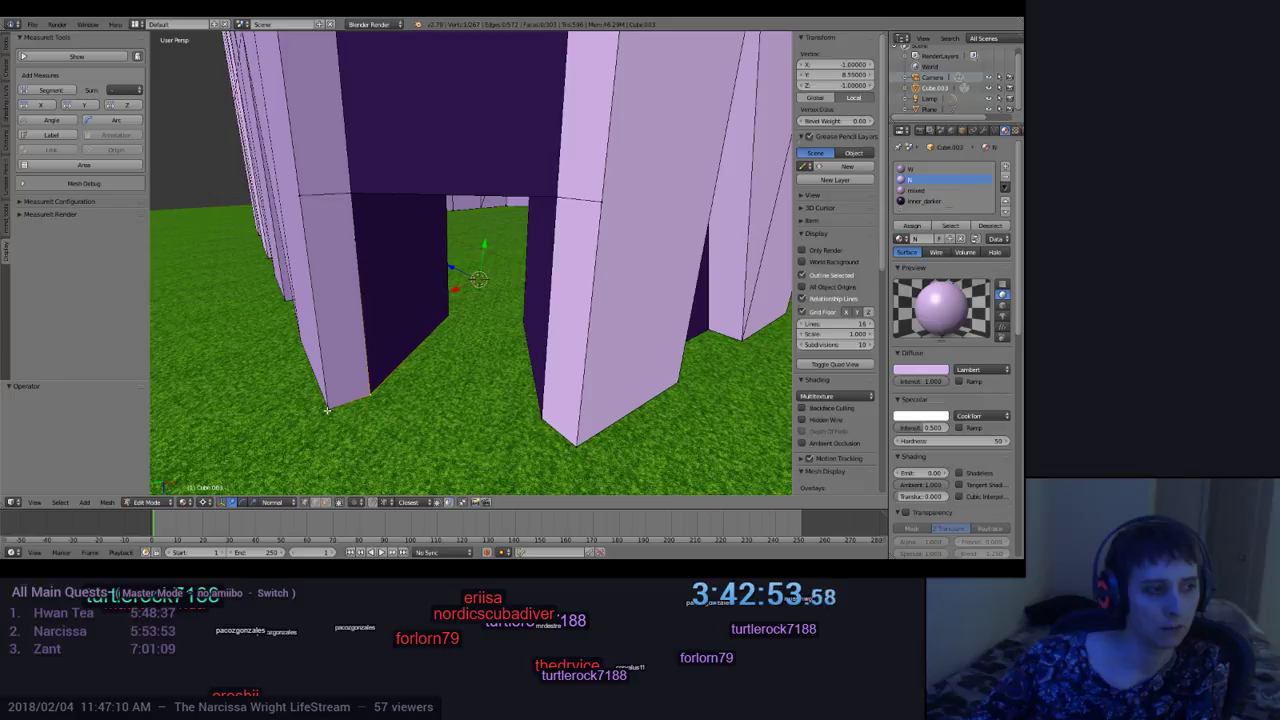
right_click(326, 408, "shift")
right_click(302, 192)
right_click(352, 192, "shift")
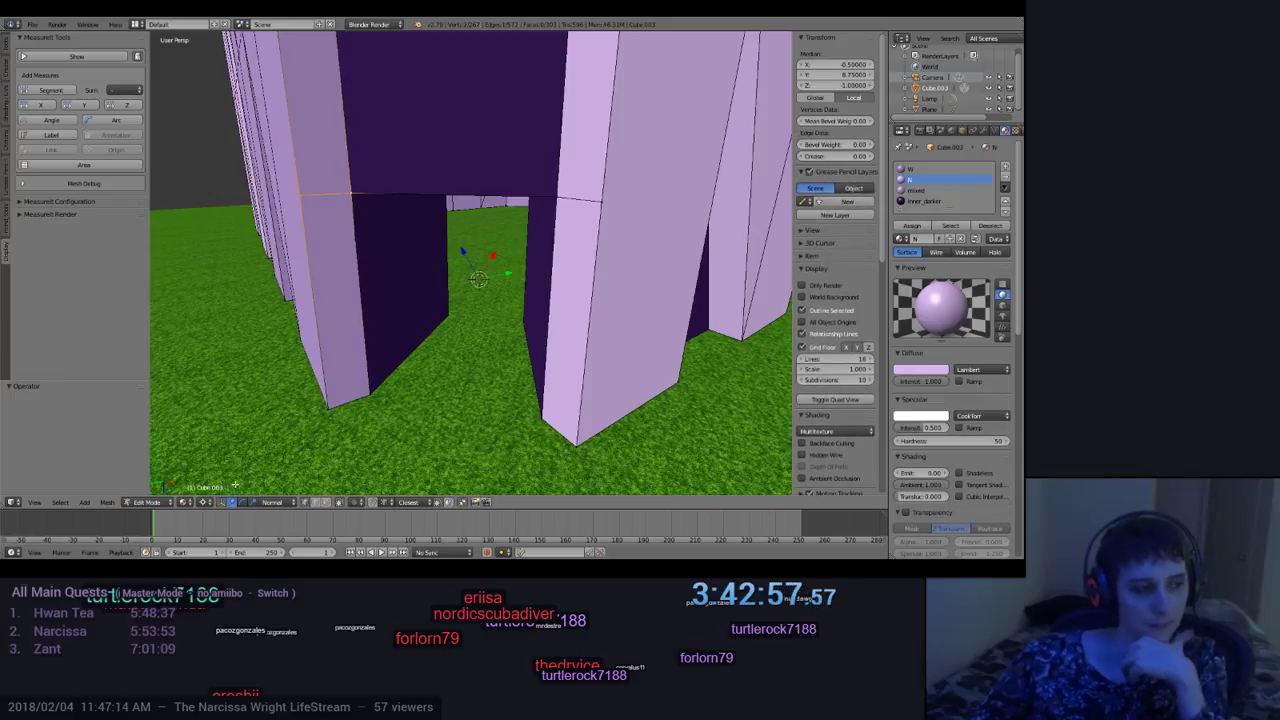
Step: Turn off the 3D transform manipulator and view the transform orientation options, keeping Normal
left_click(234, 502)
left_click(240, 502)
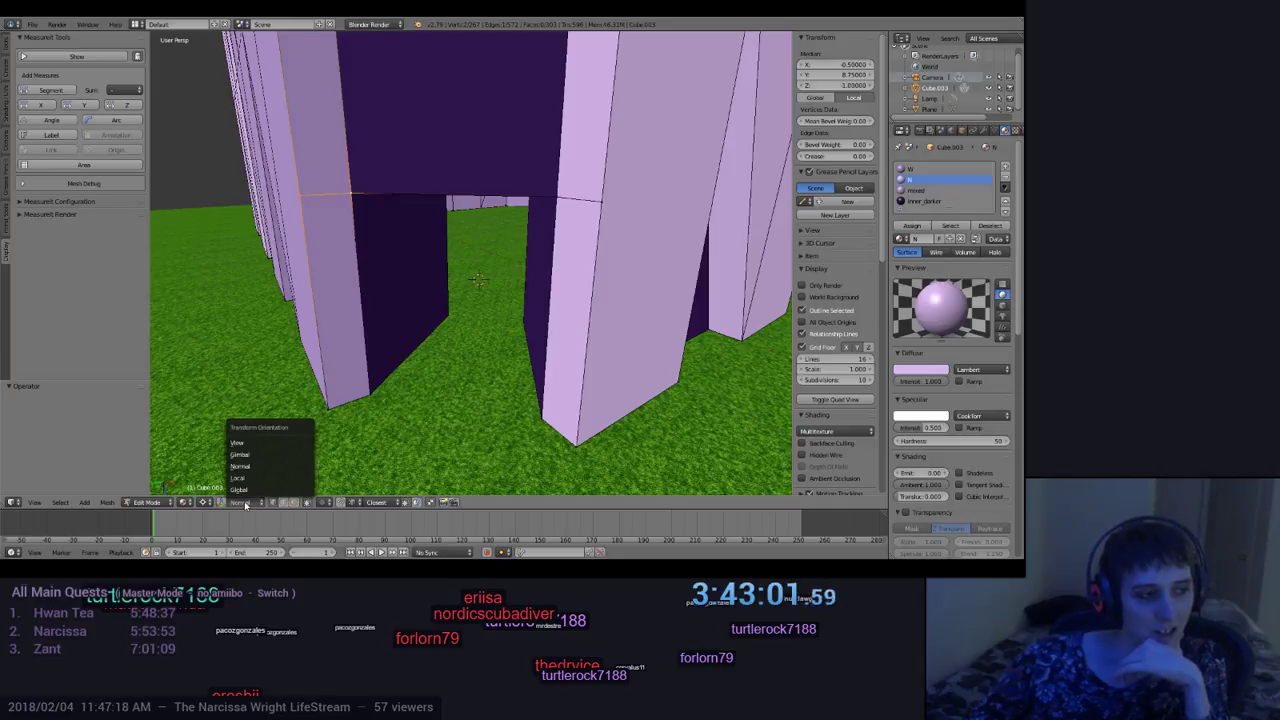
left_click(246, 503)
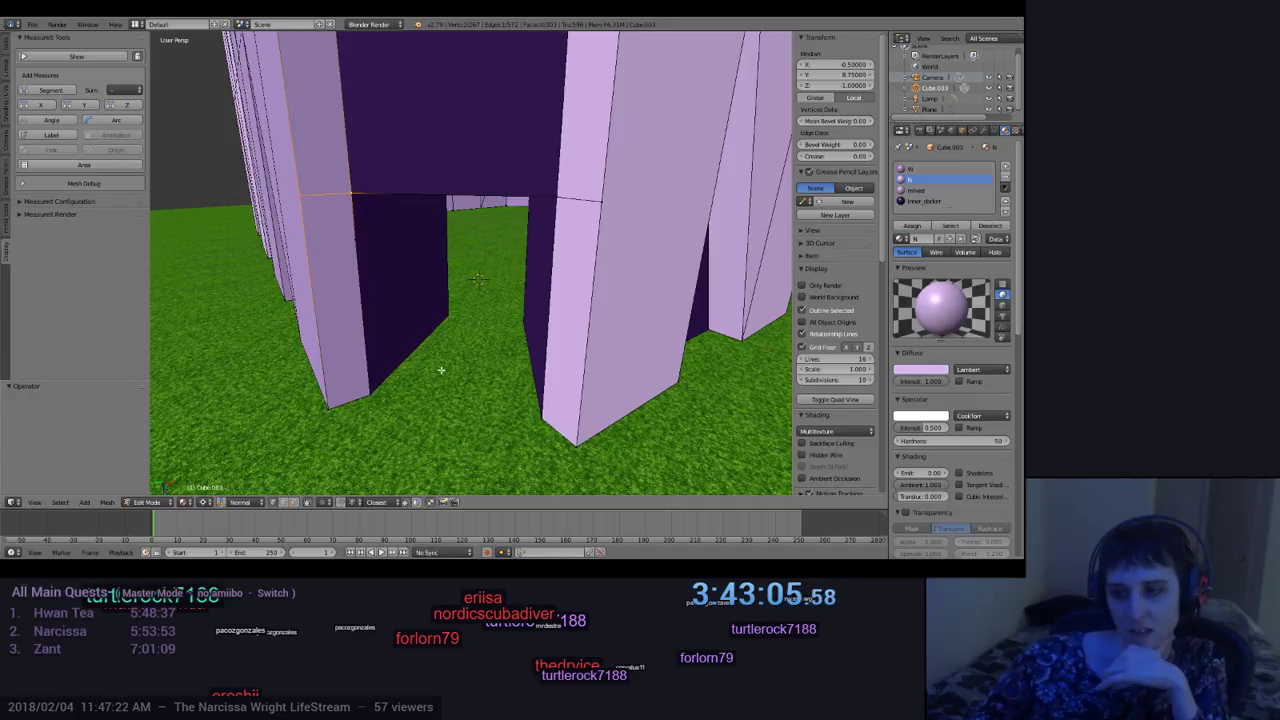
Step: Add a MeasureIt segment between the left pillar's two lintel-height vertices and show the measurements in the viewport
scroll(439, 370, "up", 3)
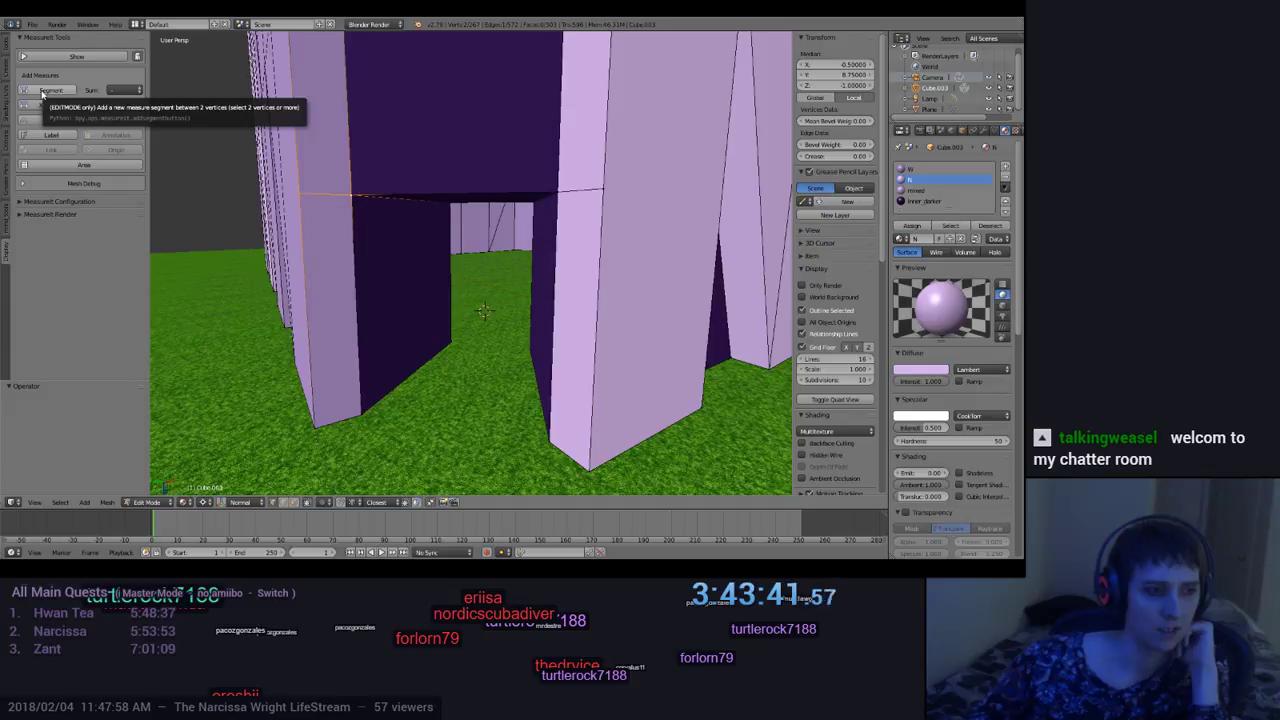
left_click(42, 92)
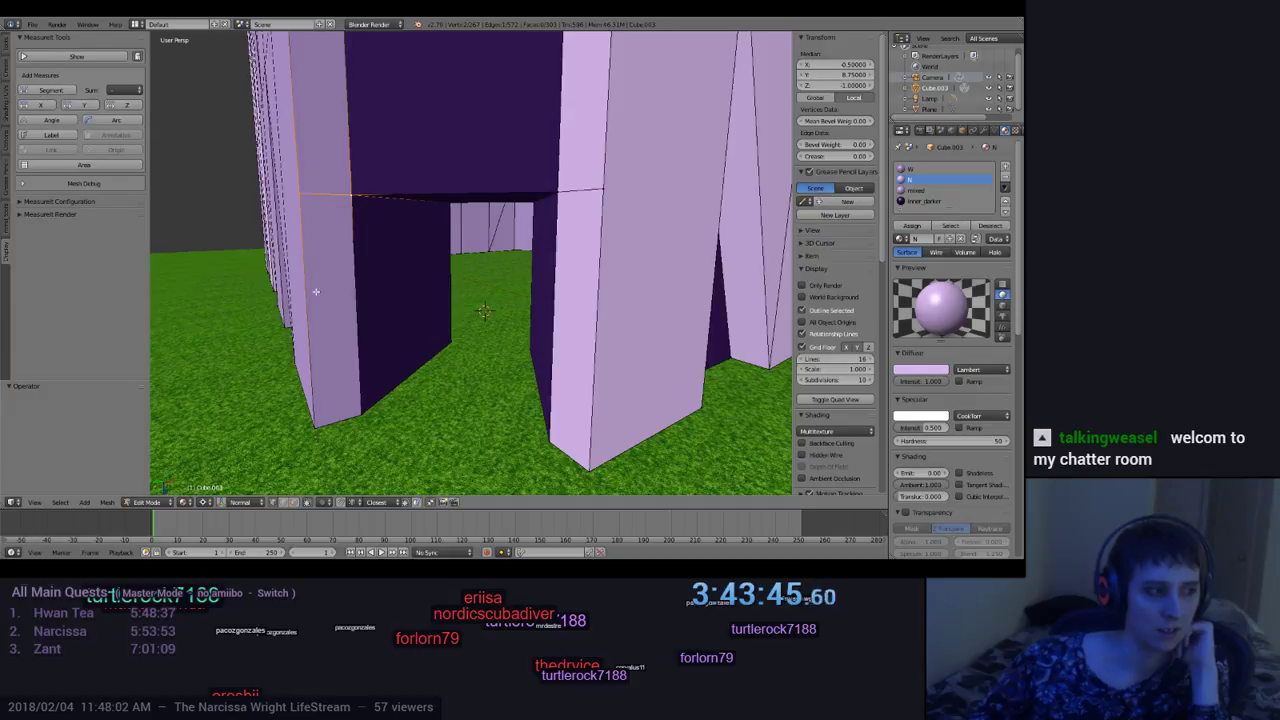
middle_click_drag(349, 227, 409, 275)
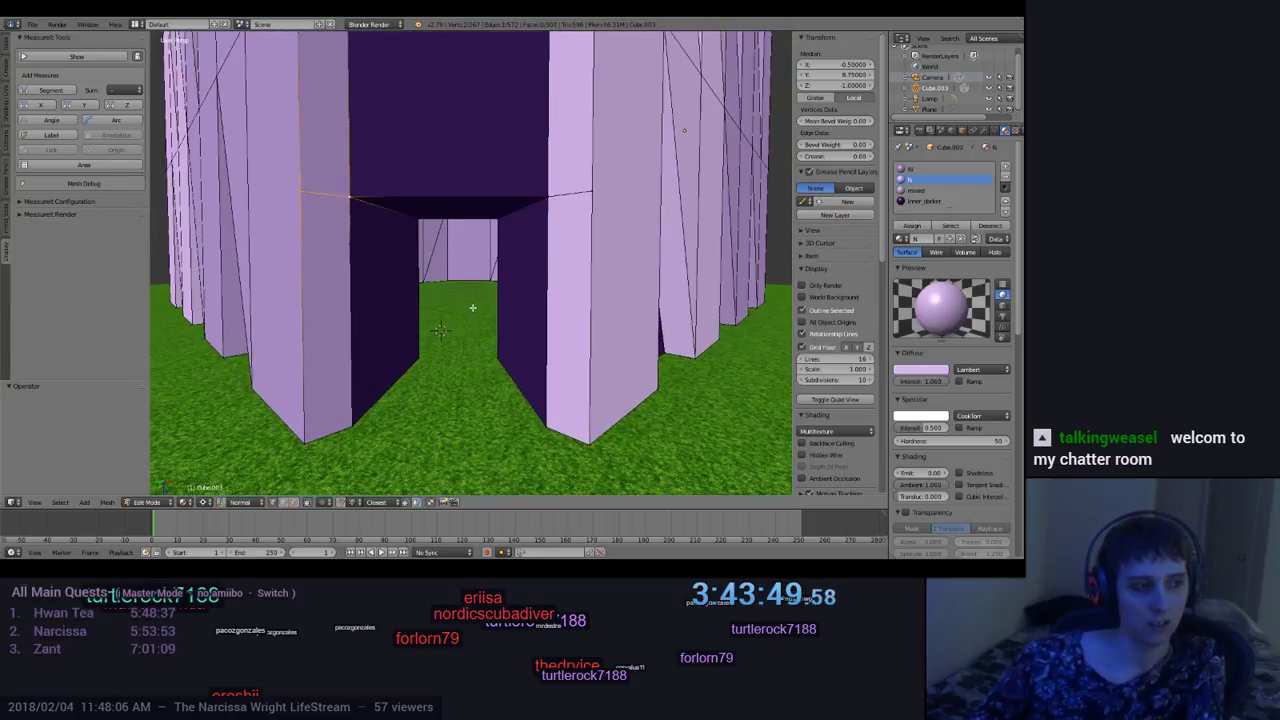
key("ctrl+z")
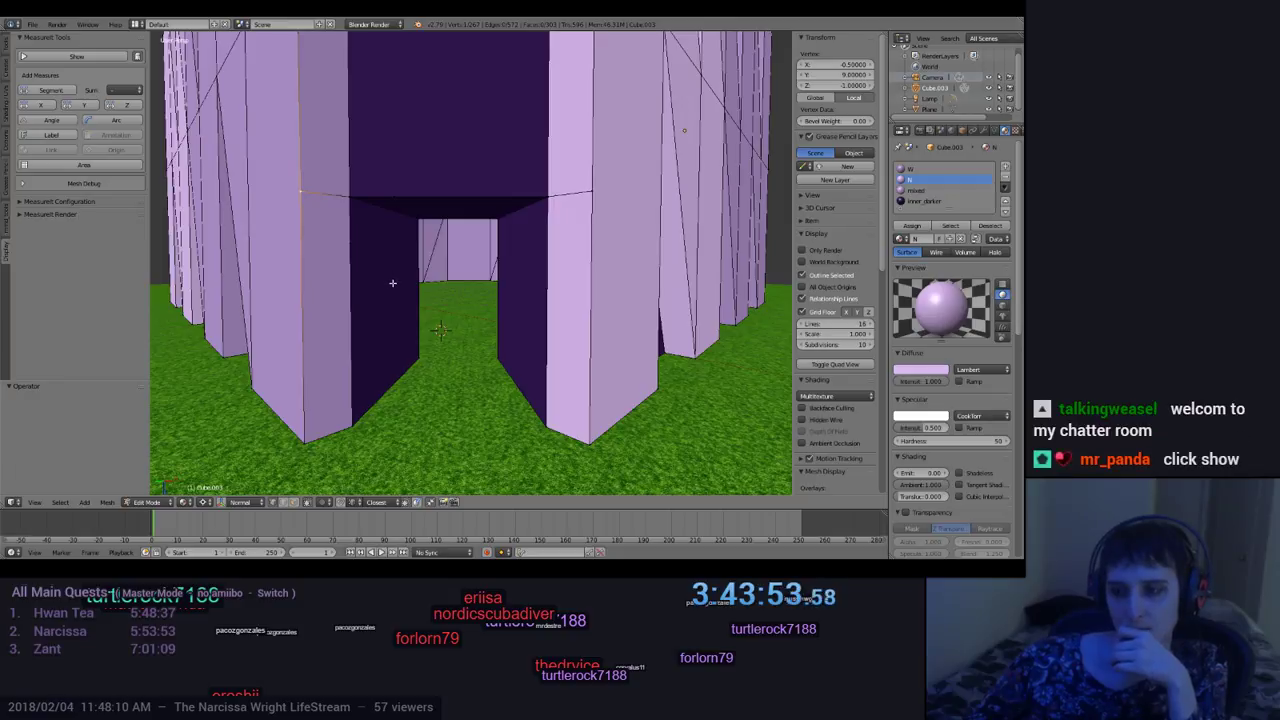
right_click(350, 197)
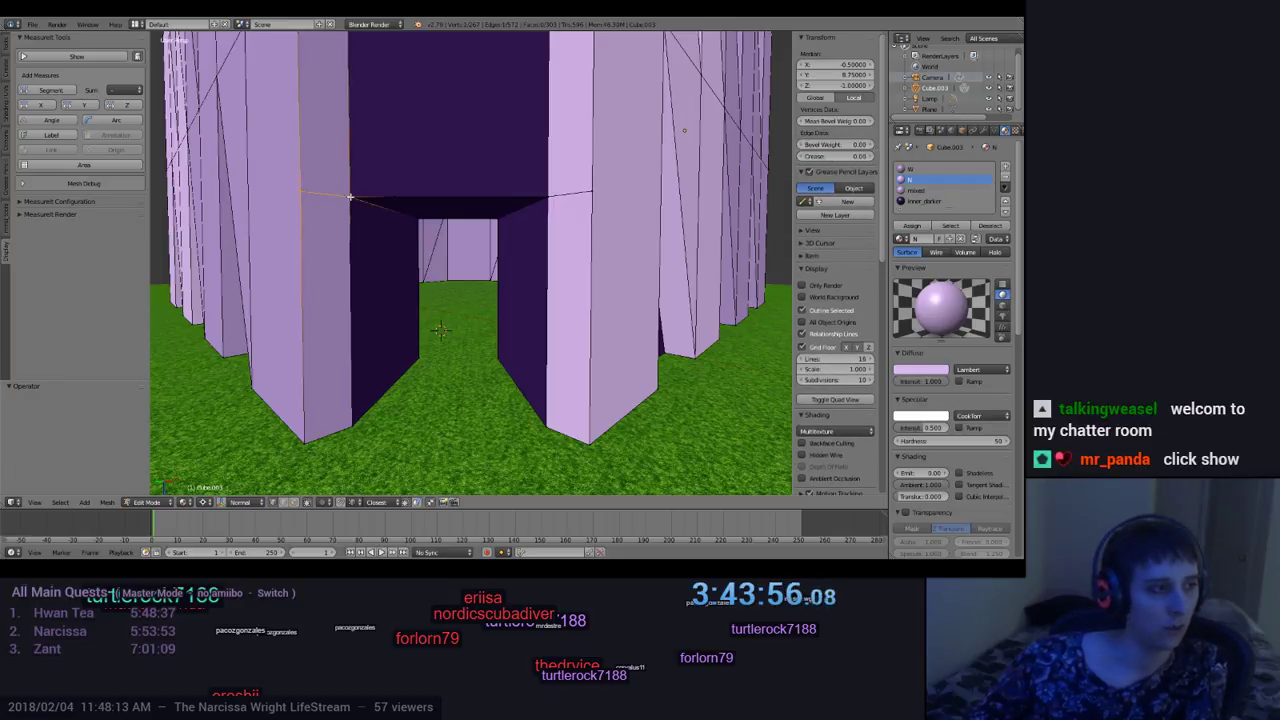
left_click(70, 58)
middle_click_drag(400, 300, 294, 309)
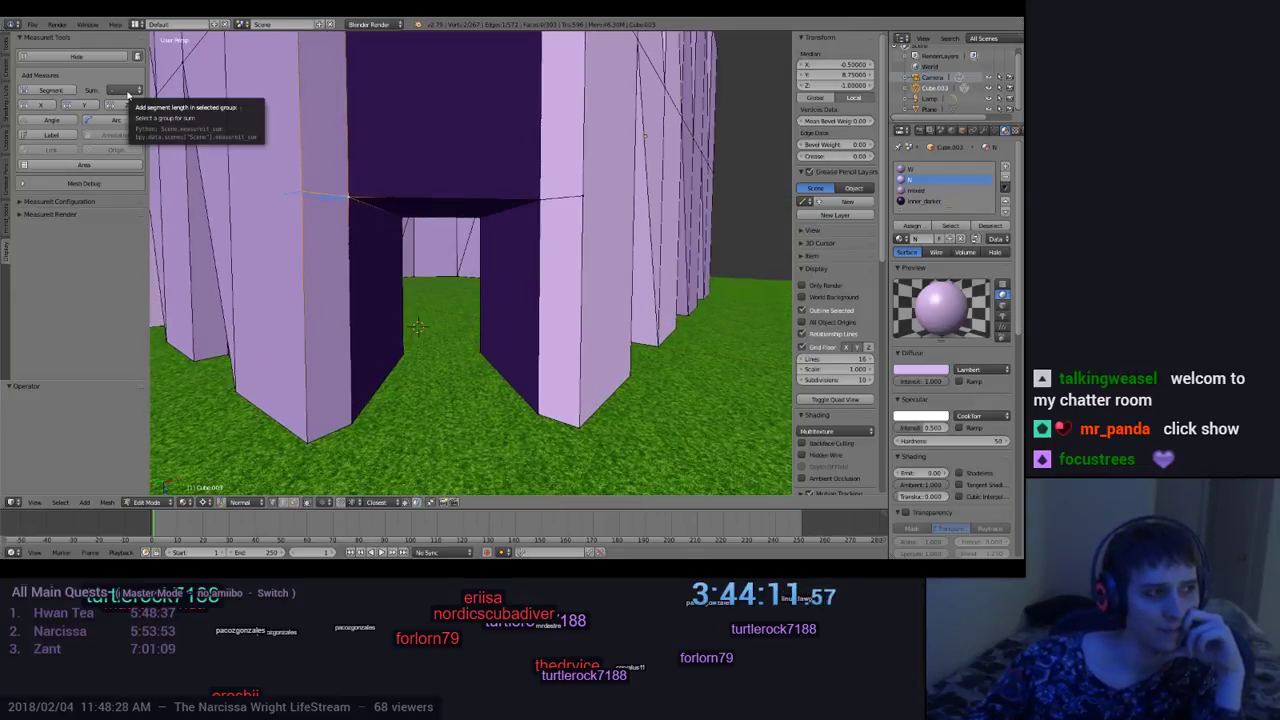
Step: Try to add a MeasureIt label to the two selected vertices
left_click(139, 90)
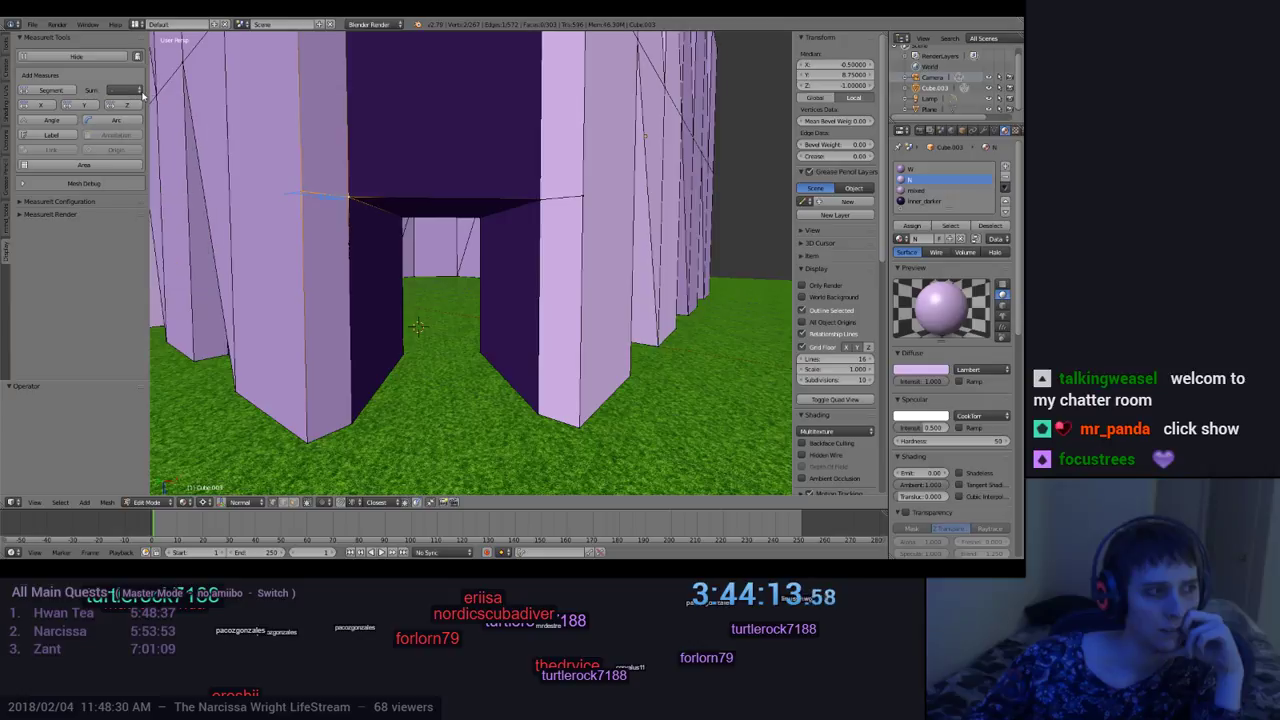
mouse_move(320, 183)
middle_mouse_down()
mouse_move(314, 229)
mouse_move(280, 177)
mouse_move(316, 225)
mouse_move(323, 194)
mouse_move(316, 222)
mouse_move(336, 234)
mouse_move(334, 262)
mouse_move(320, 205)
middle_mouse_up()
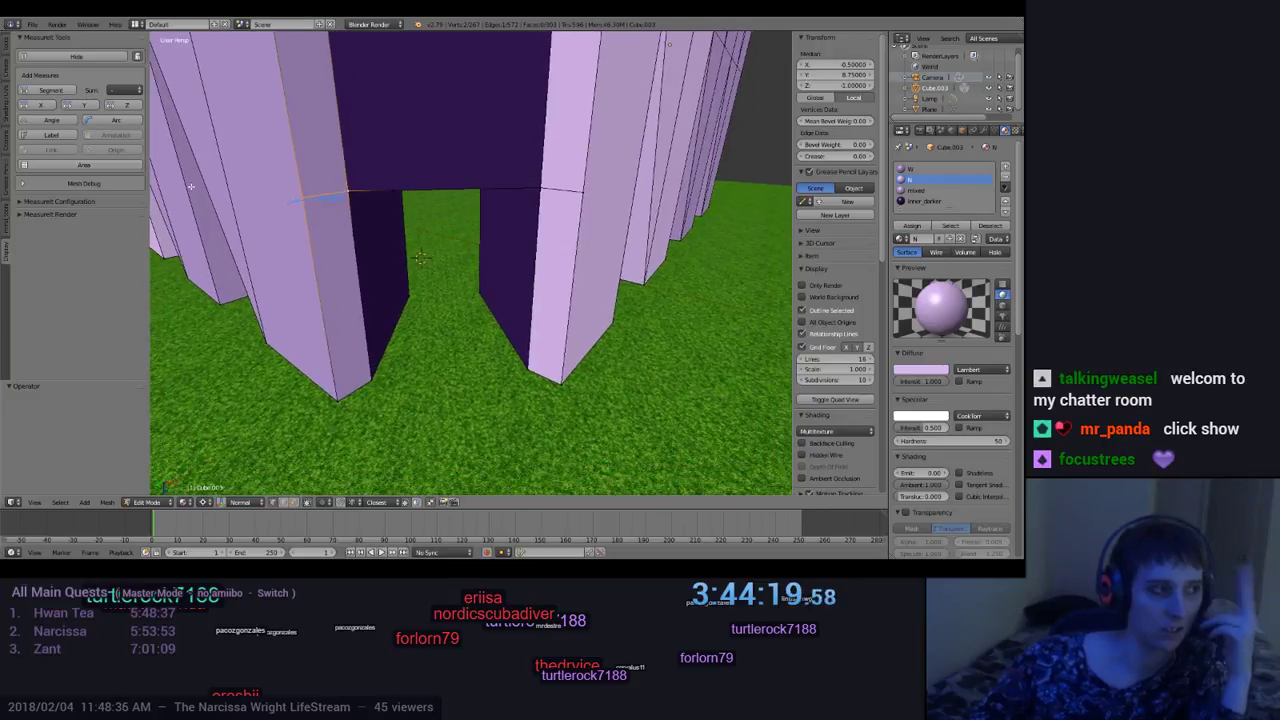
left_click(52, 135)
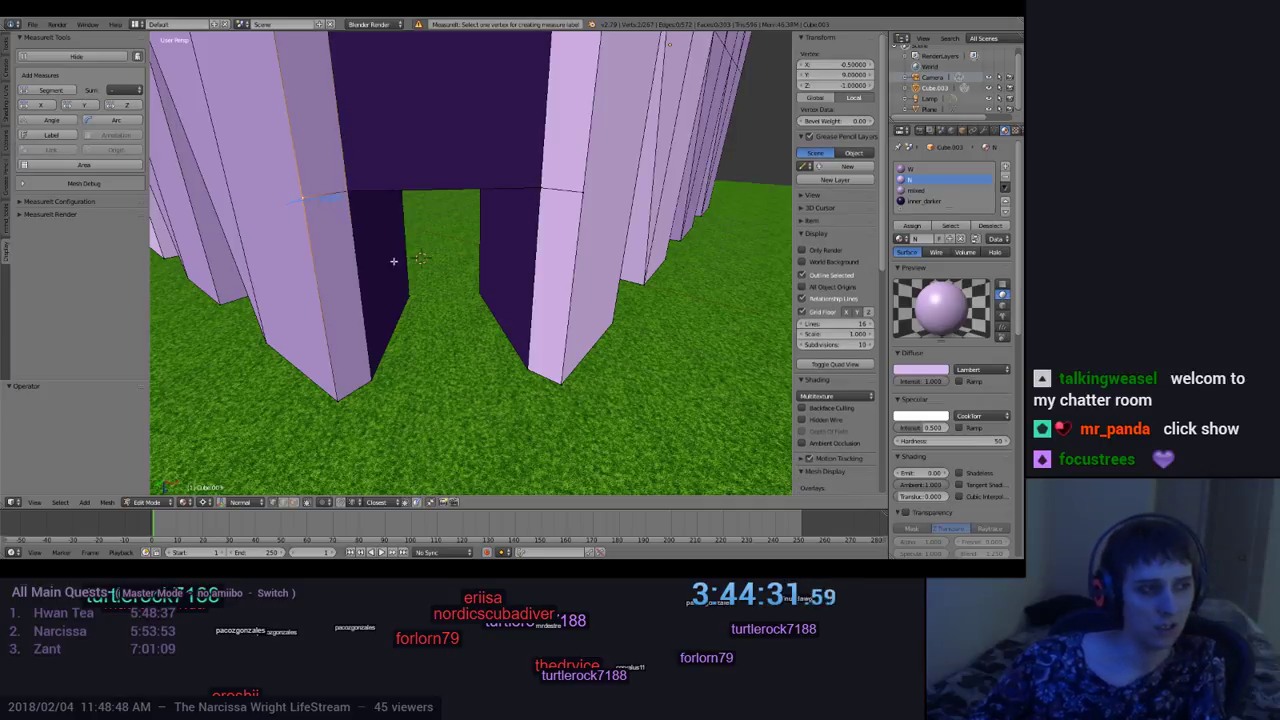
Step: Examine the measured segment on the left door pillar from close up and from several angles
scroll(380, 250, "up", 6)
middle_click_drag(353, 197, 308, 168)
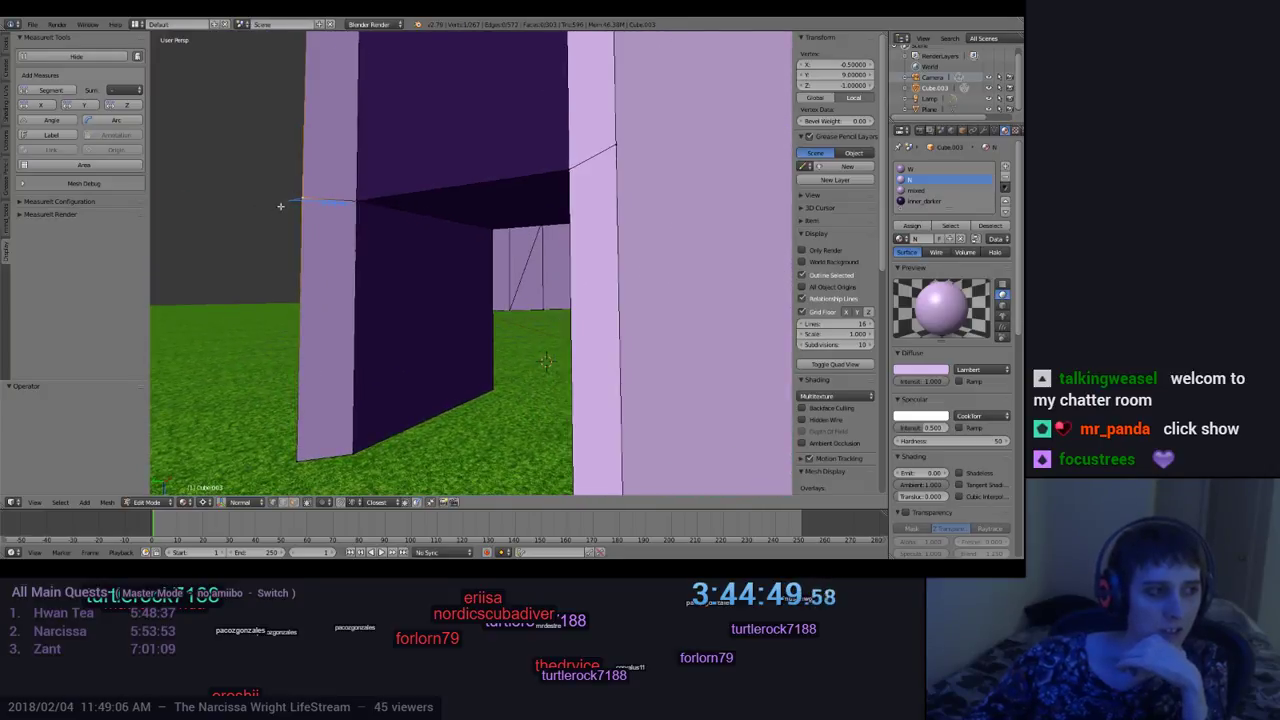
scroll(545, 360, "down", 5)
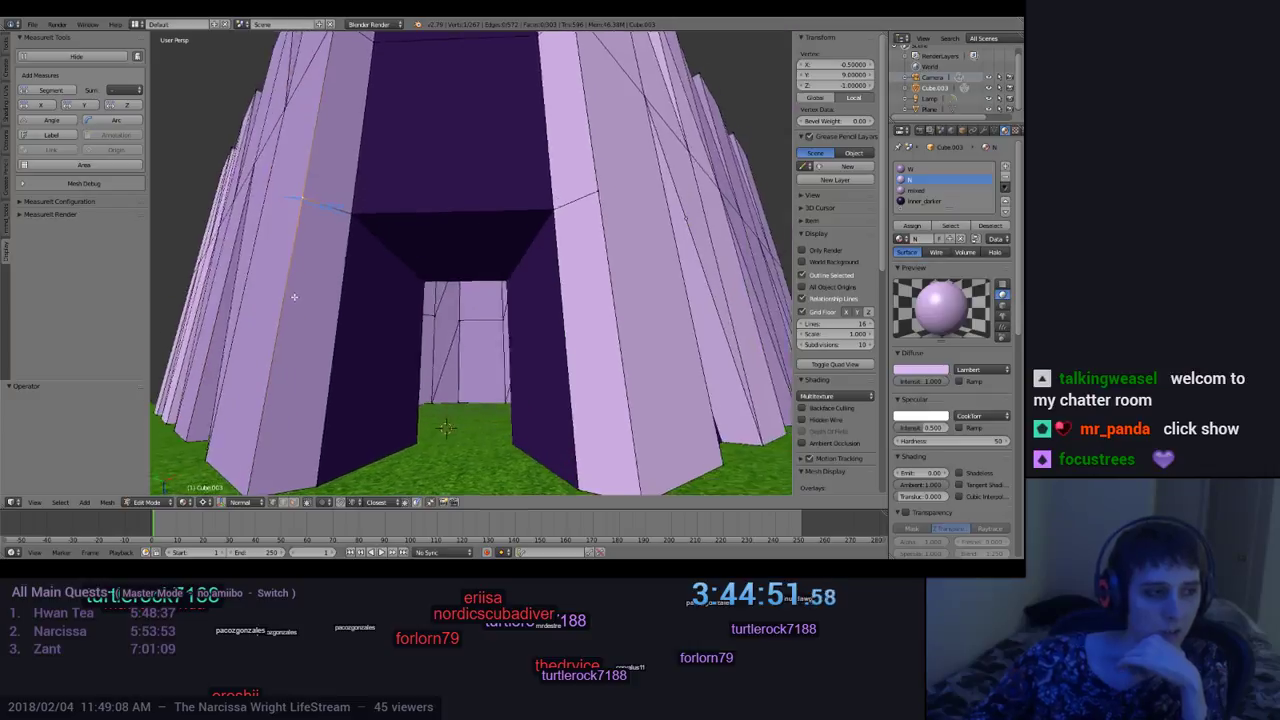
scroll(560, 355, "up", 6)
middle_click_drag(601, 348, 502, 280)
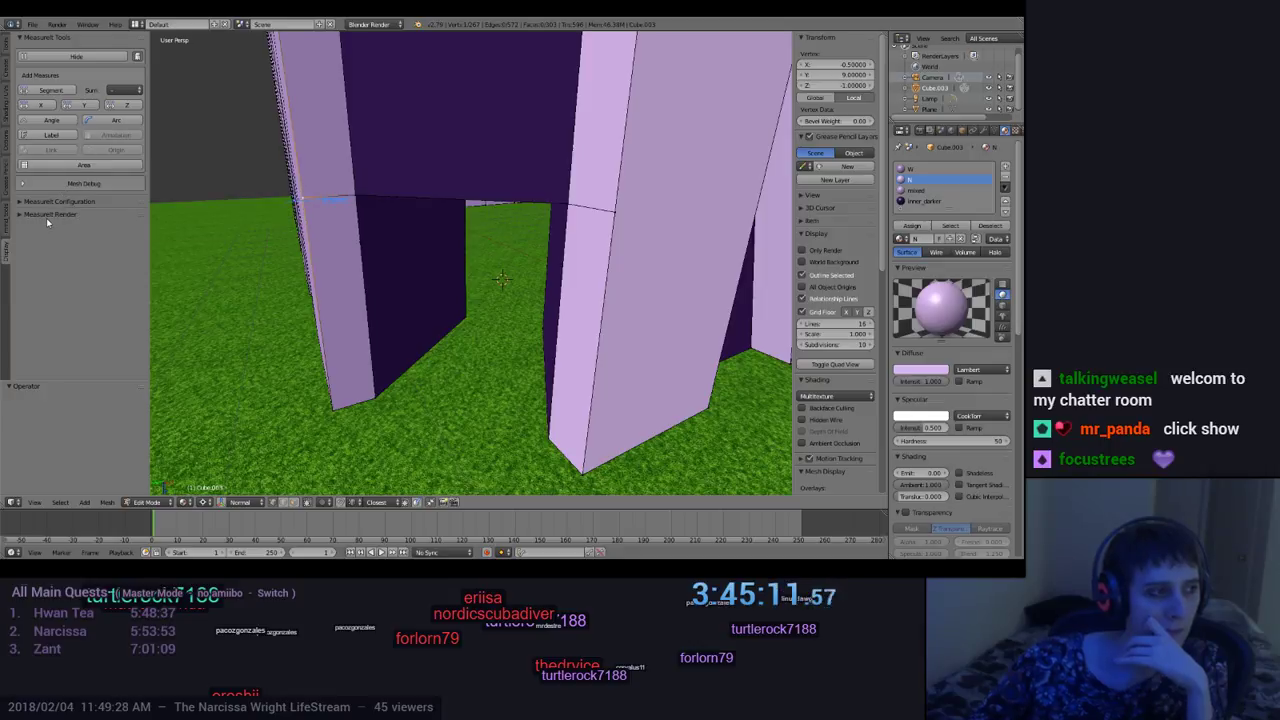
Step: Add a MeasureIt segment between the left pillar's inner lintel-height corner and the new vertex on the lintel edge
middle_click_drag(259, 316, 305, 272)
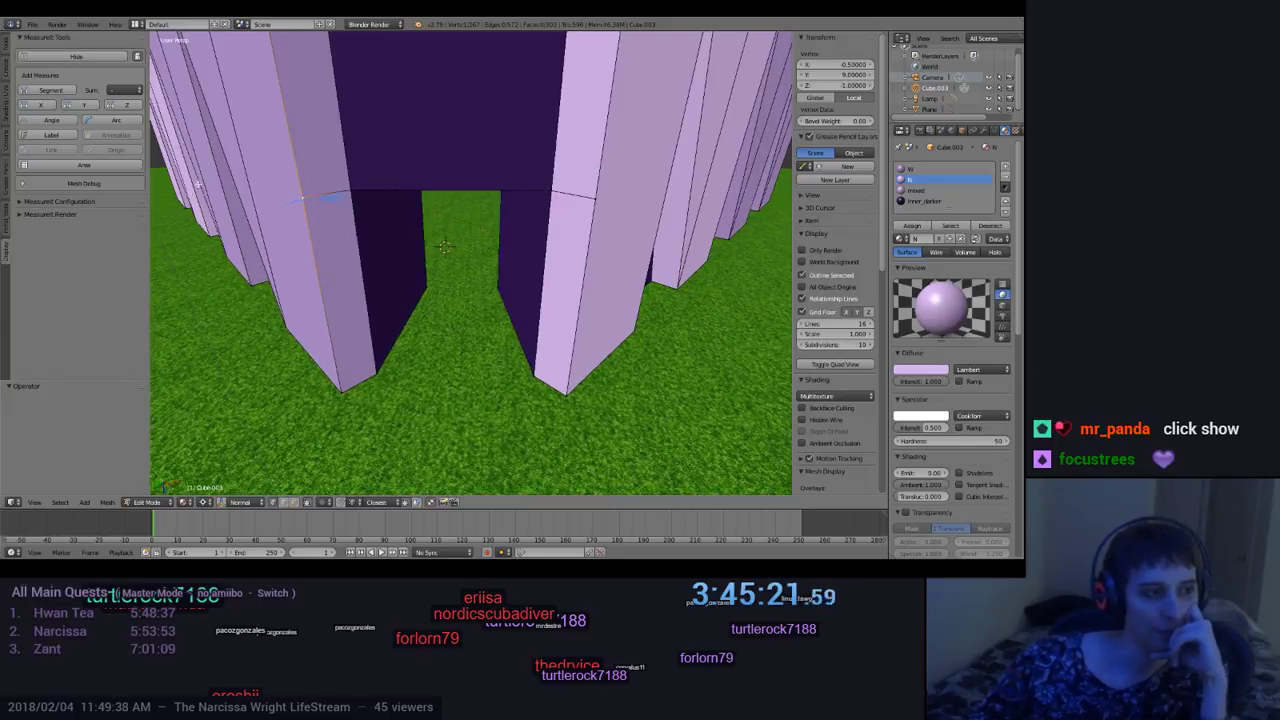
scroll(342, 194, "up", 10)
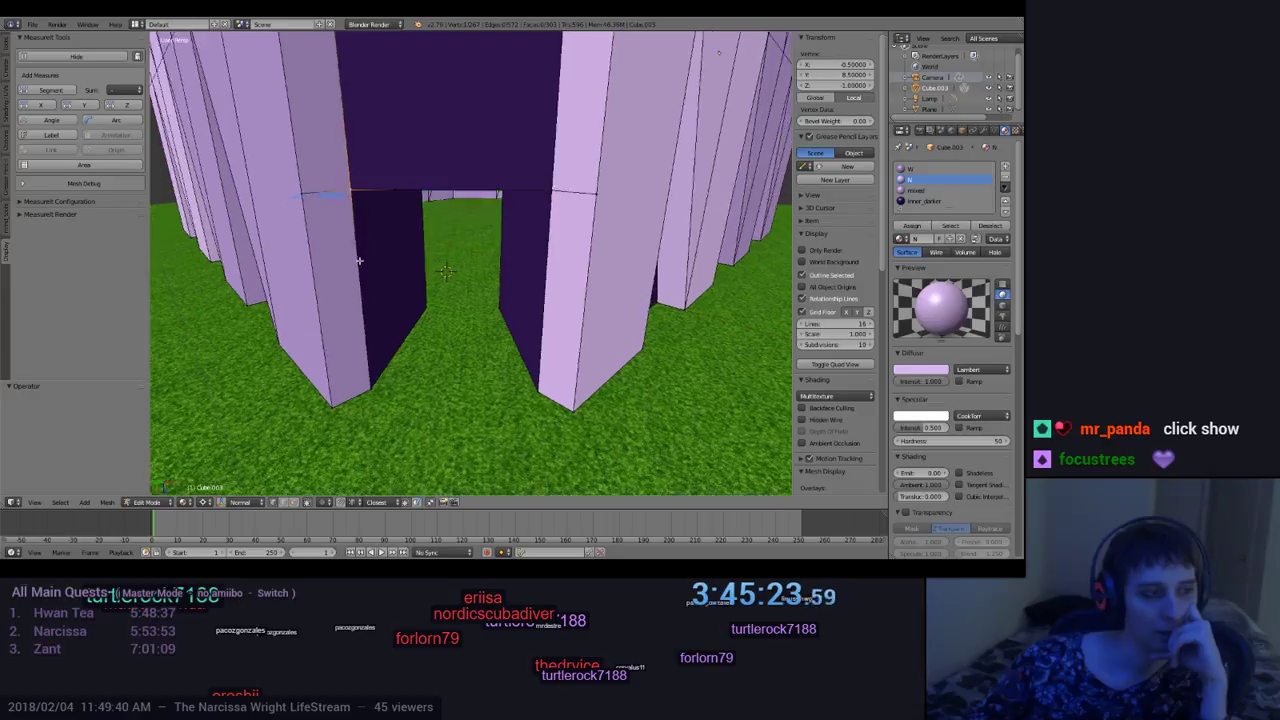
middle_click_drag(336, 196, 351, 244)
left_click_drag(386, 190, 397, 187)
middle_click_drag(397, 188, 430, 253)
scroll(397, 191, "up", 3)
right_click(397, 191, "shift")
scroll(429, 251, "down", 3)
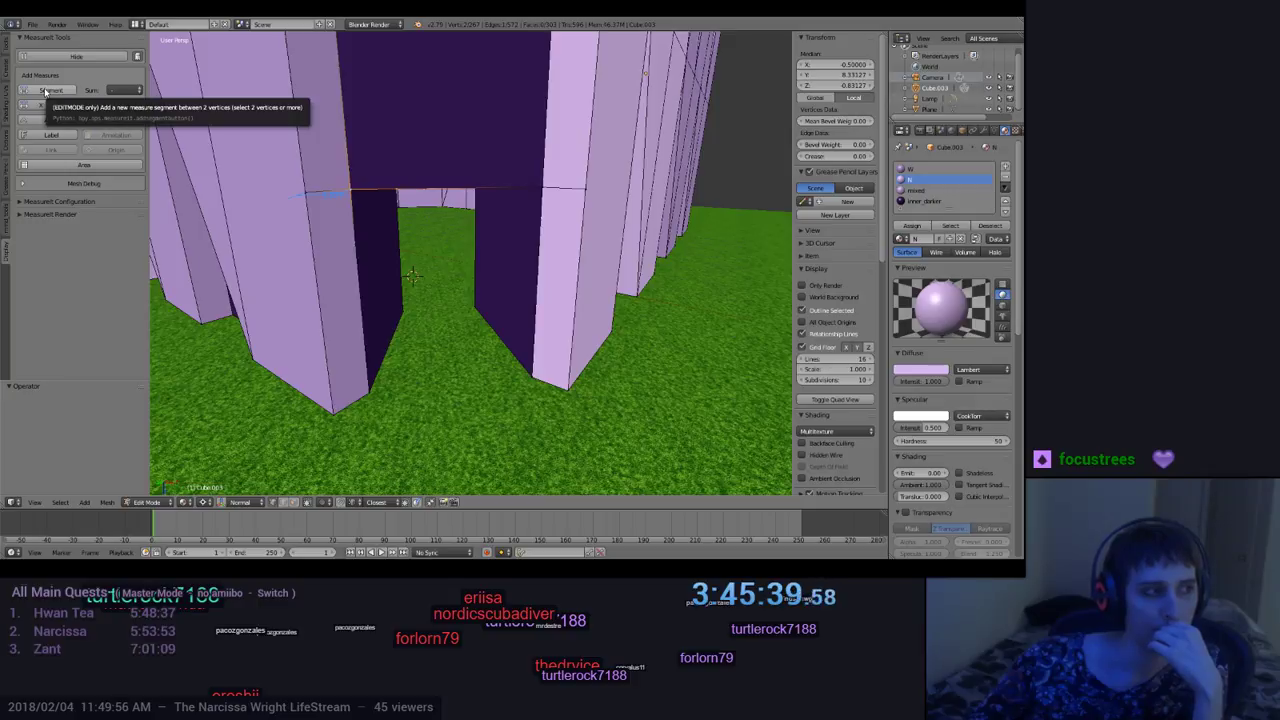
left_click(45, 91)
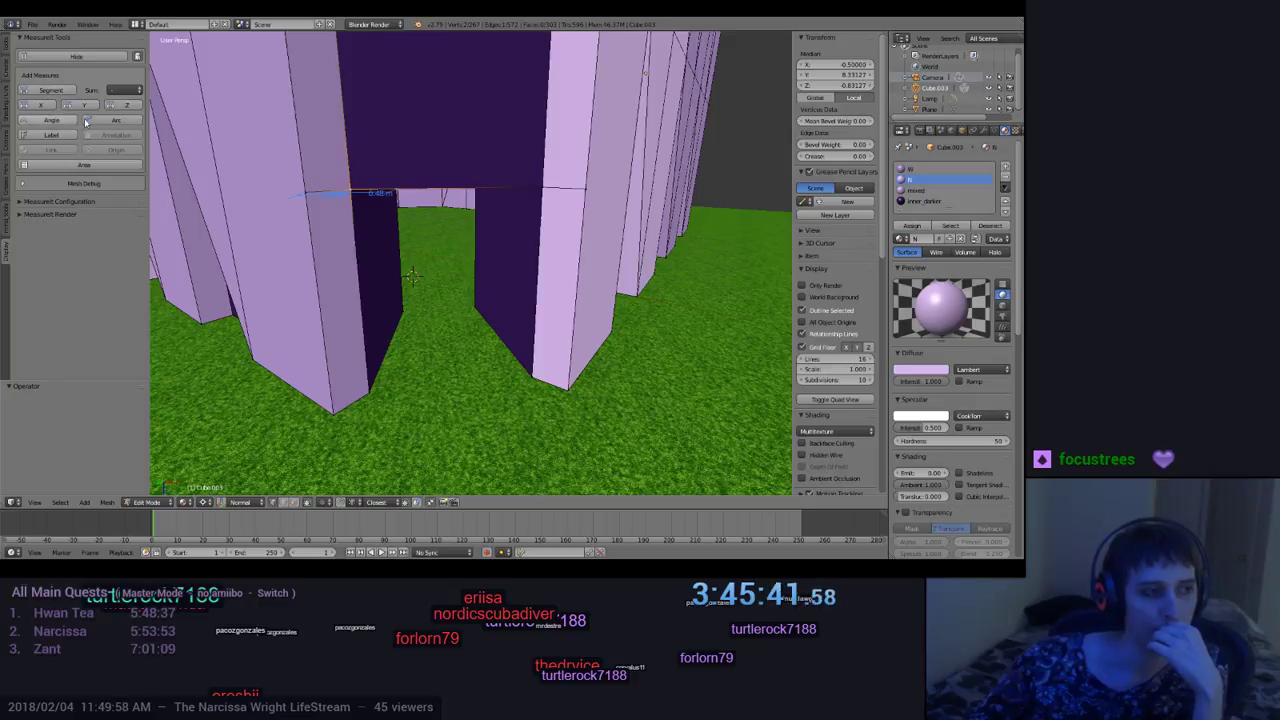
Step: Set the MeasureIt decimal precision to 5 and check the unit and text display options
mouse_move(420, 253)
middle_mouse_down()
mouse_move(409, 206)
mouse_move(417, 338)
mouse_move(399, 241)
middle_mouse_up()
middle_click_drag(379, 196, 410, 208)
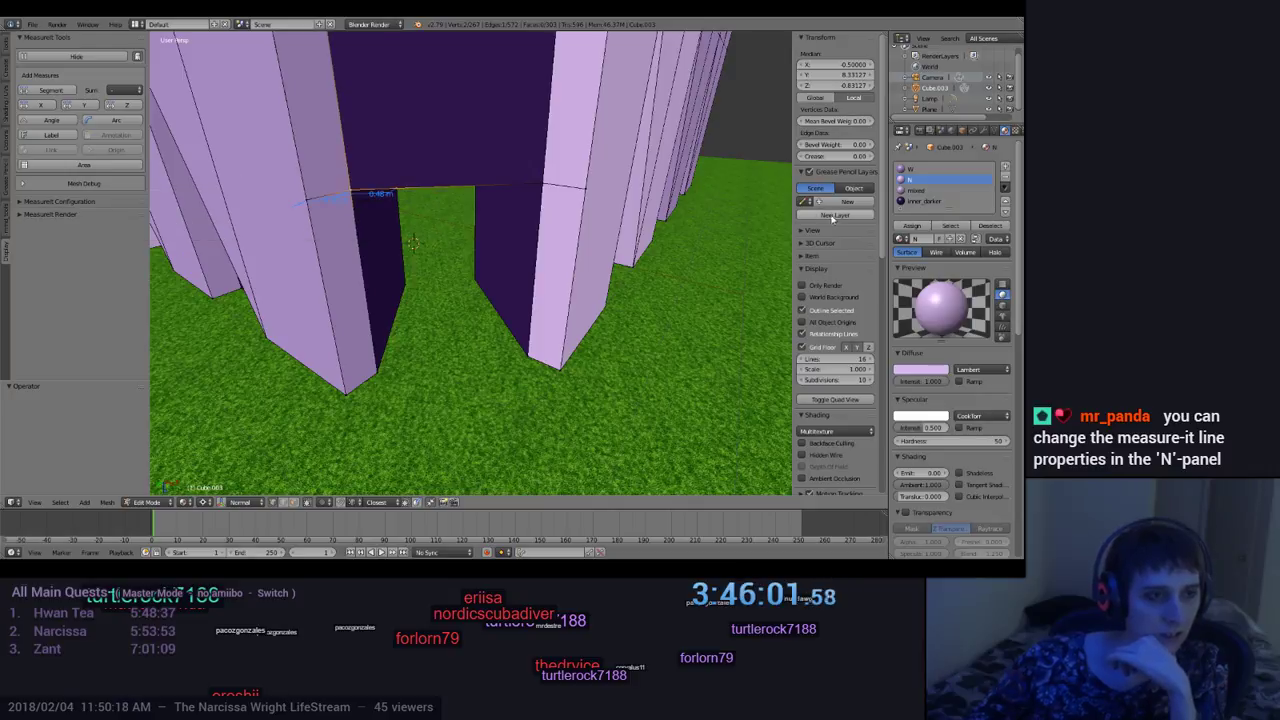
scroll(845, 260, "down", 6)
scroll(851, 279, "down", 6)
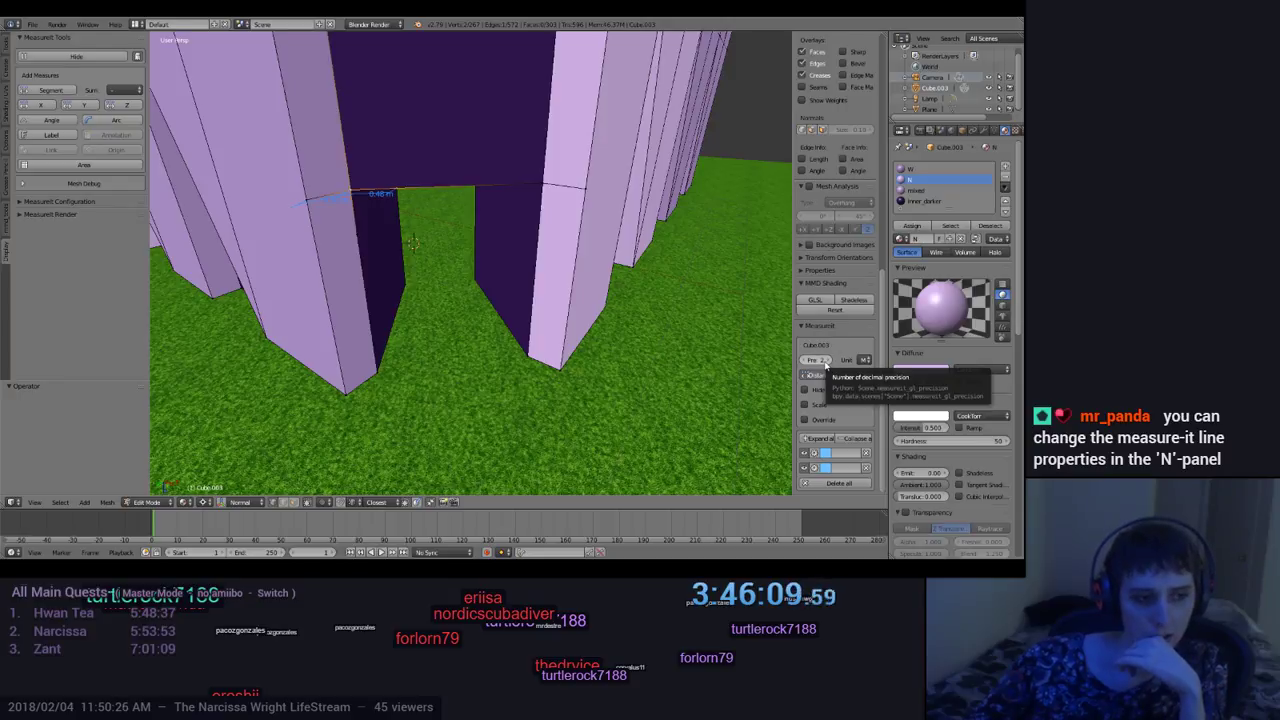
left_click(827, 365)
left_click(829, 361)
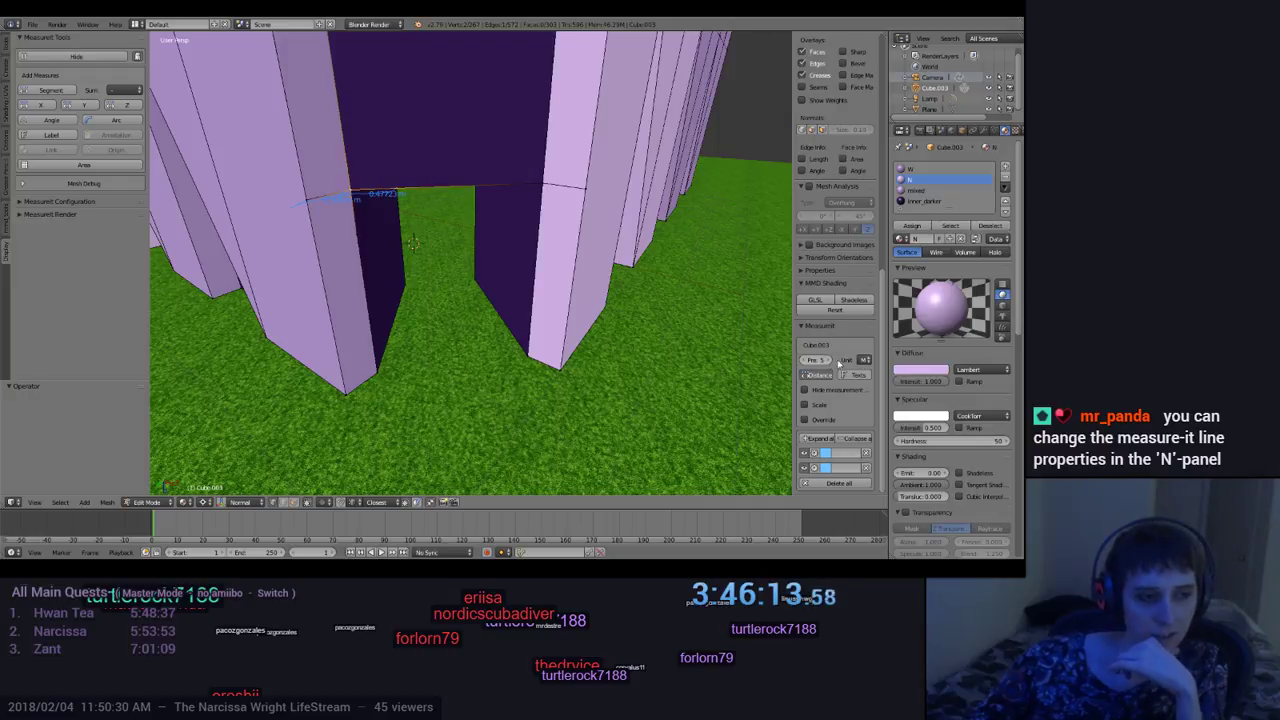
left_click(866, 360)
left_click(867, 366)
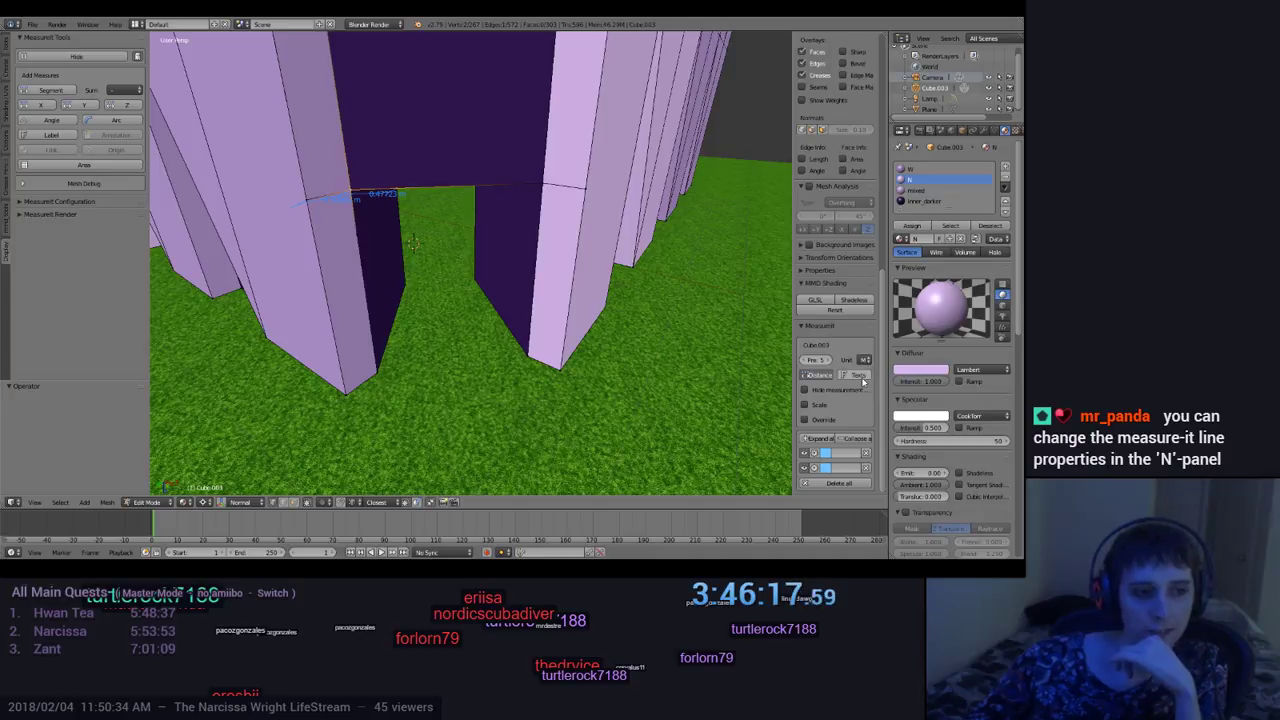
left_click(862, 376)
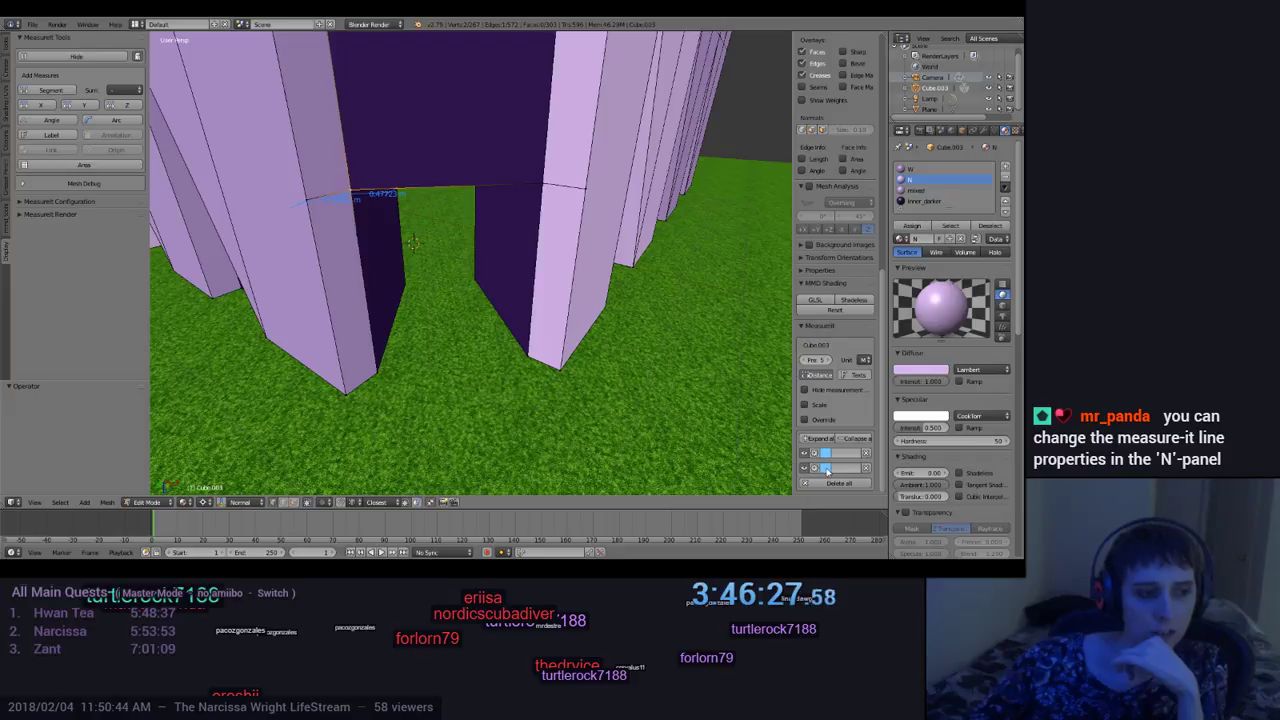
Step: Change the colour of both MeasureIt segments to green
left_click(826, 468)
left_click_drag(872, 340, 826, 344)
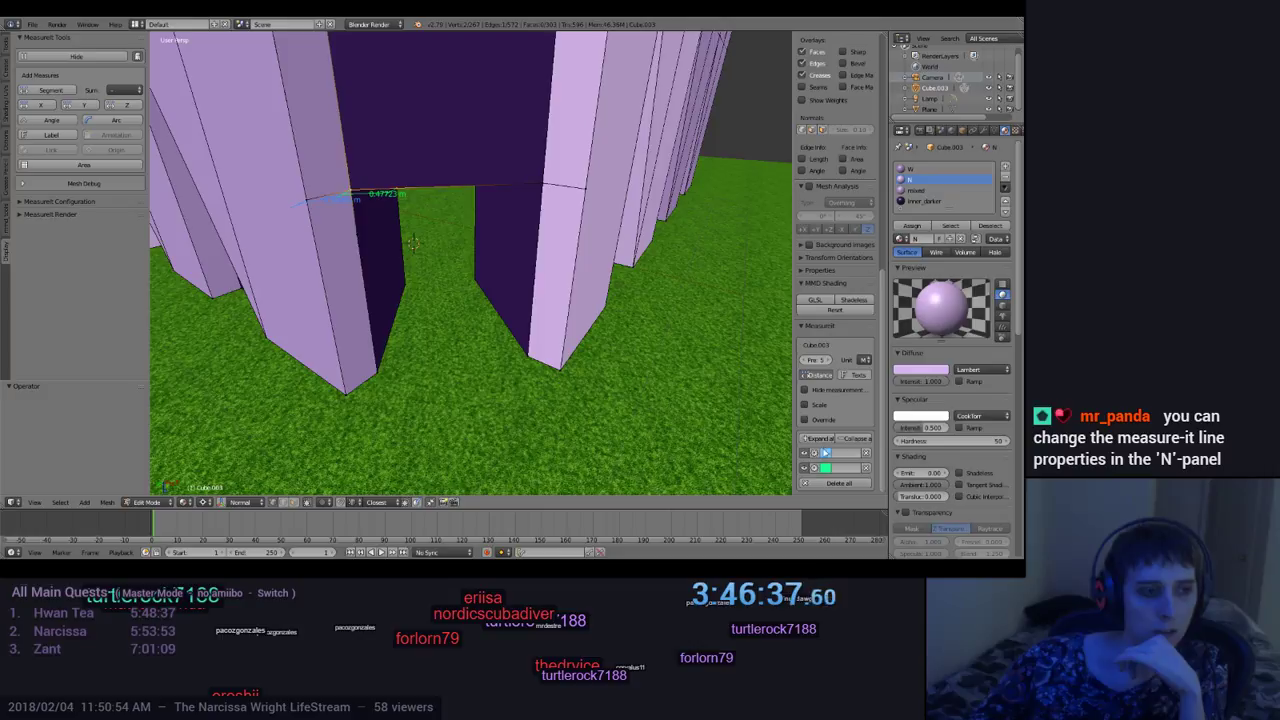
left_click(826, 453)
left_click_drag(841, 316, 849, 309)
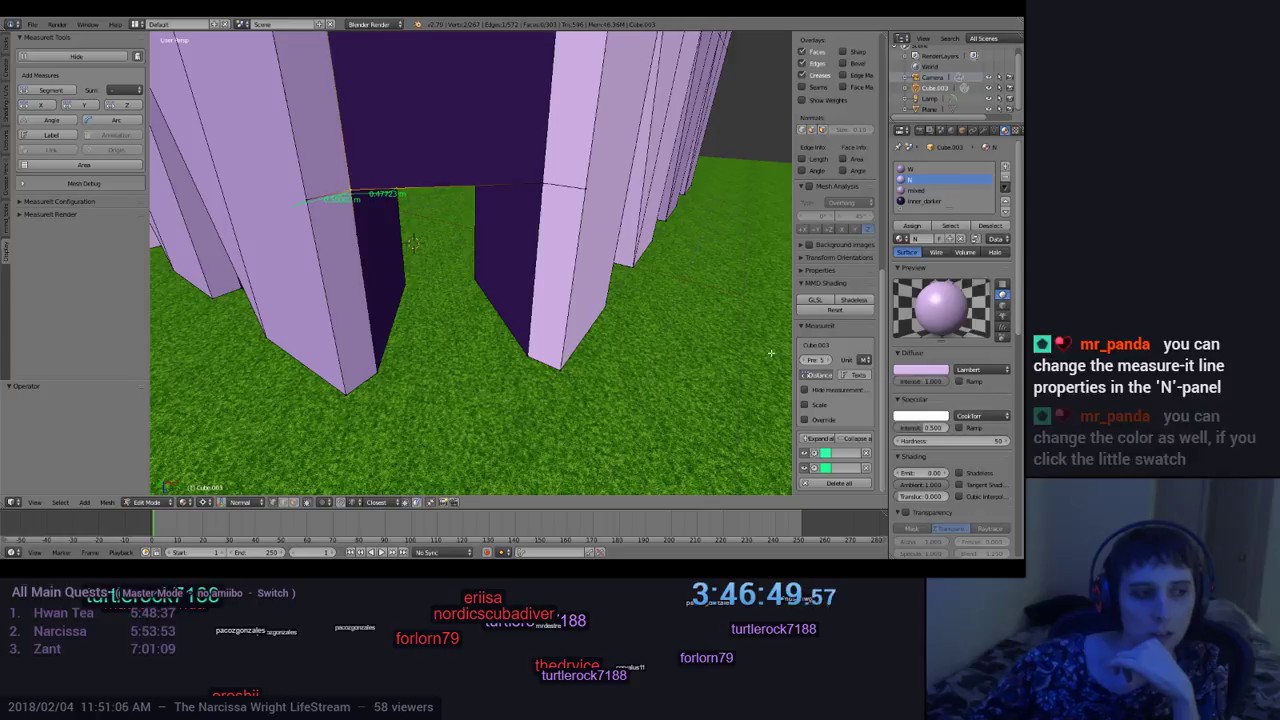
Step: Examine the two green segments from several angles and view the first segment's settings
middle_click_drag(430, 300, 441, 228)
middle_click_drag(287, 215, 170, 328)
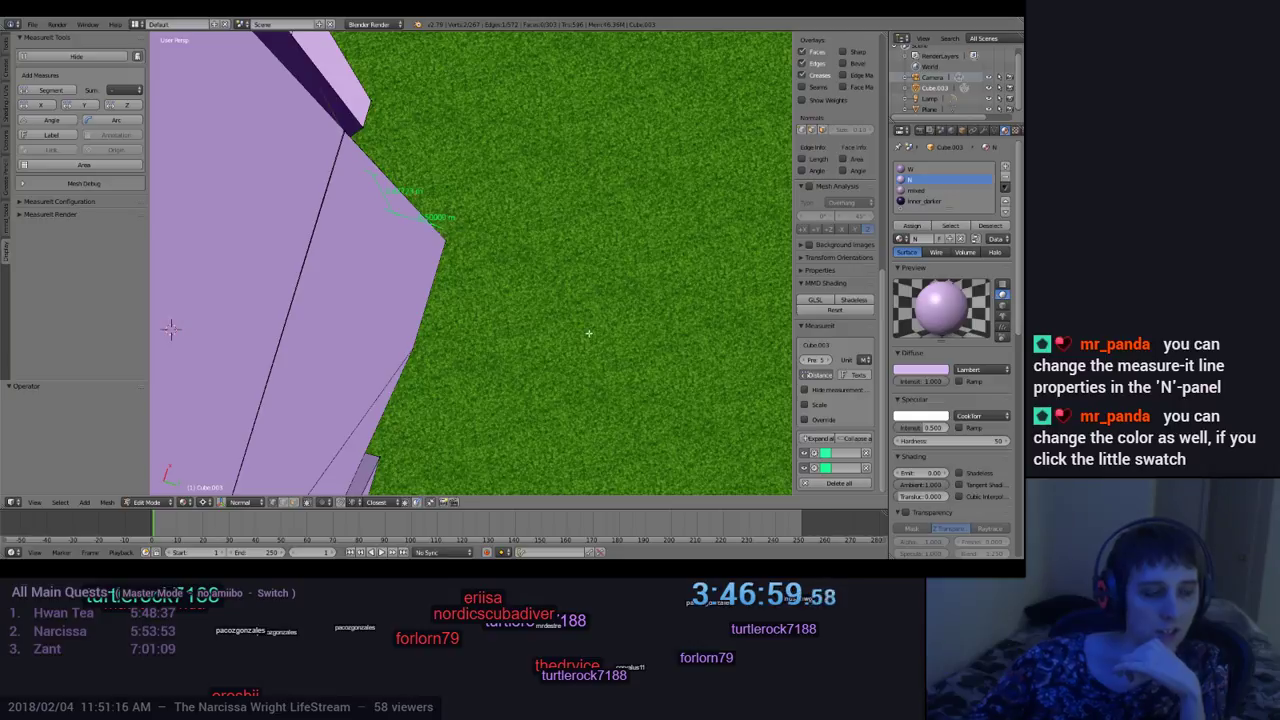
middle_click_drag(171, 328, 451, 210)
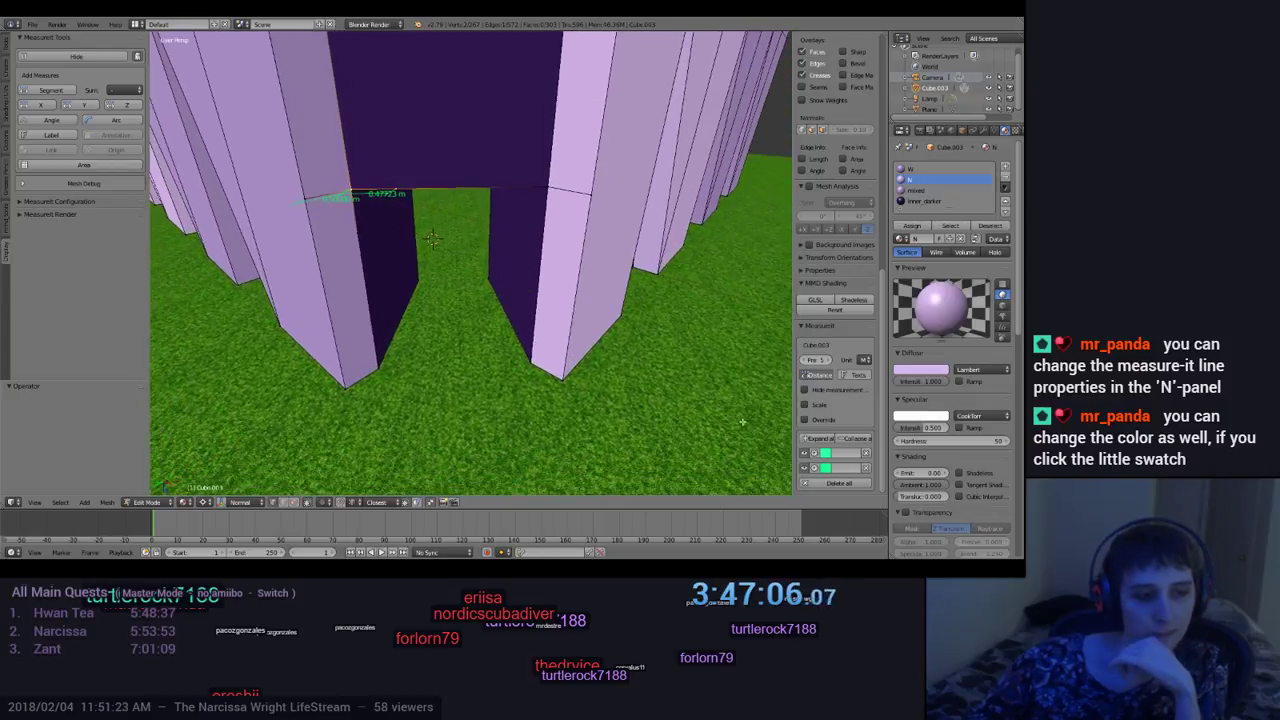
left_click(814, 455)
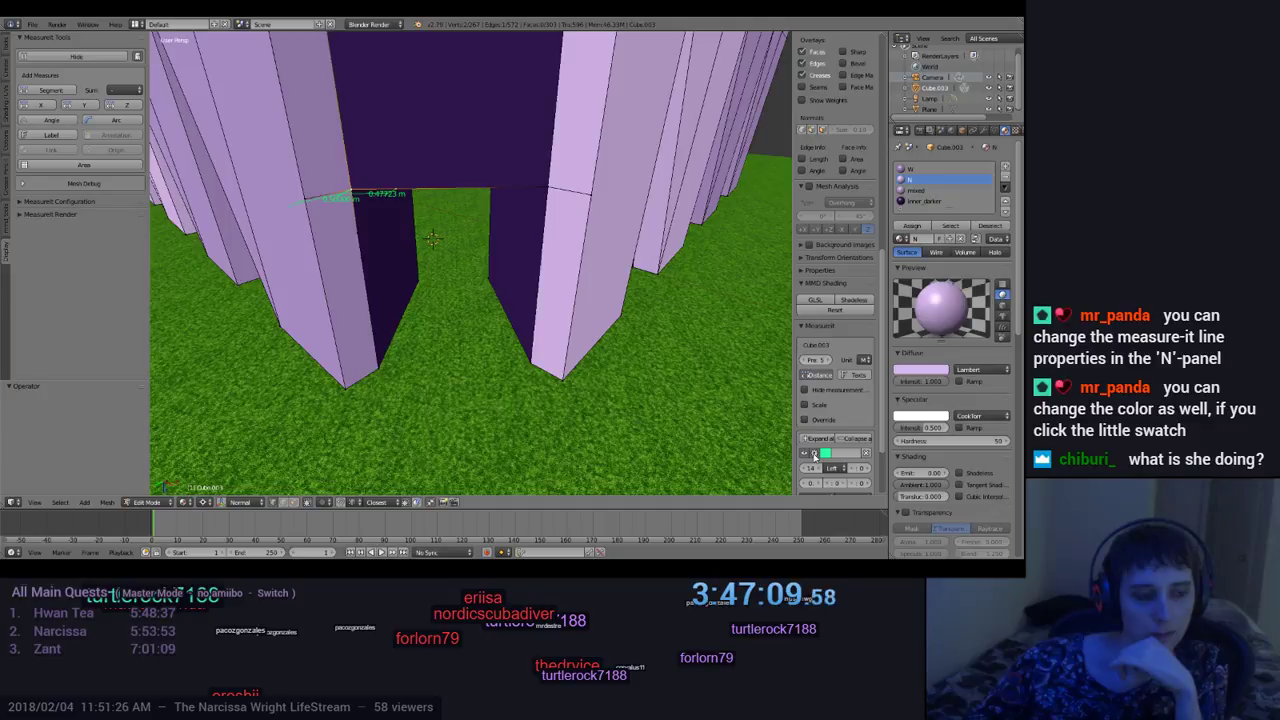
left_click(814, 455)
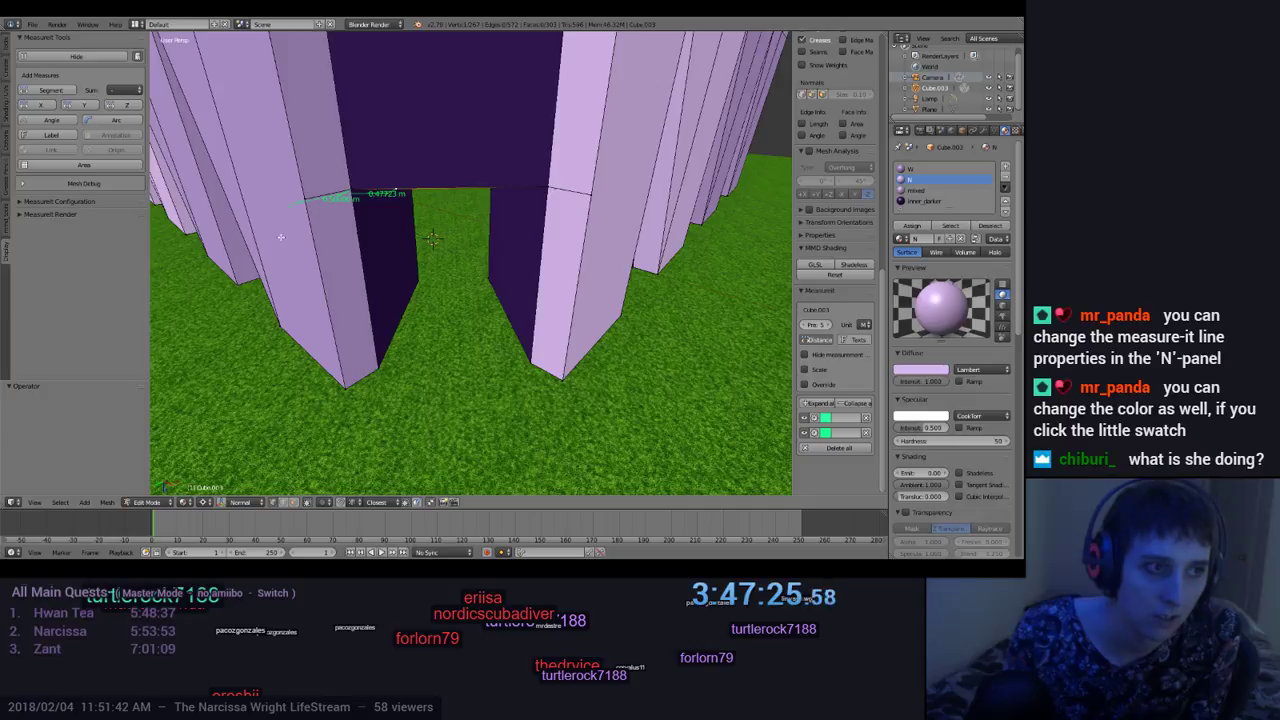
Step: Select the new lintel vertex and turn on the 3D transform manipulator with Normal orientation
scroll(435, 259, "up", 5)
middle_click_drag(440, 240, 420, 195)
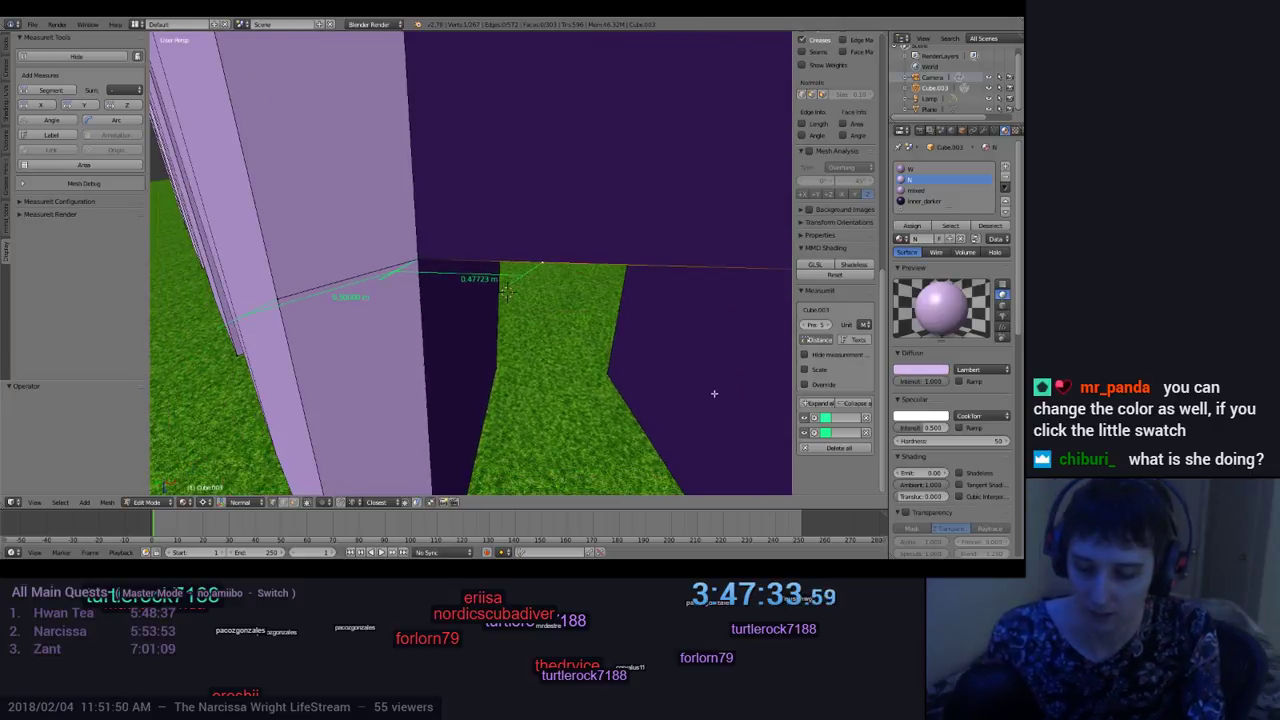
scroll(714, 393, "up", 3)
scroll(566, 362, "up", 2)
scroll(561, 358, "down", 4)
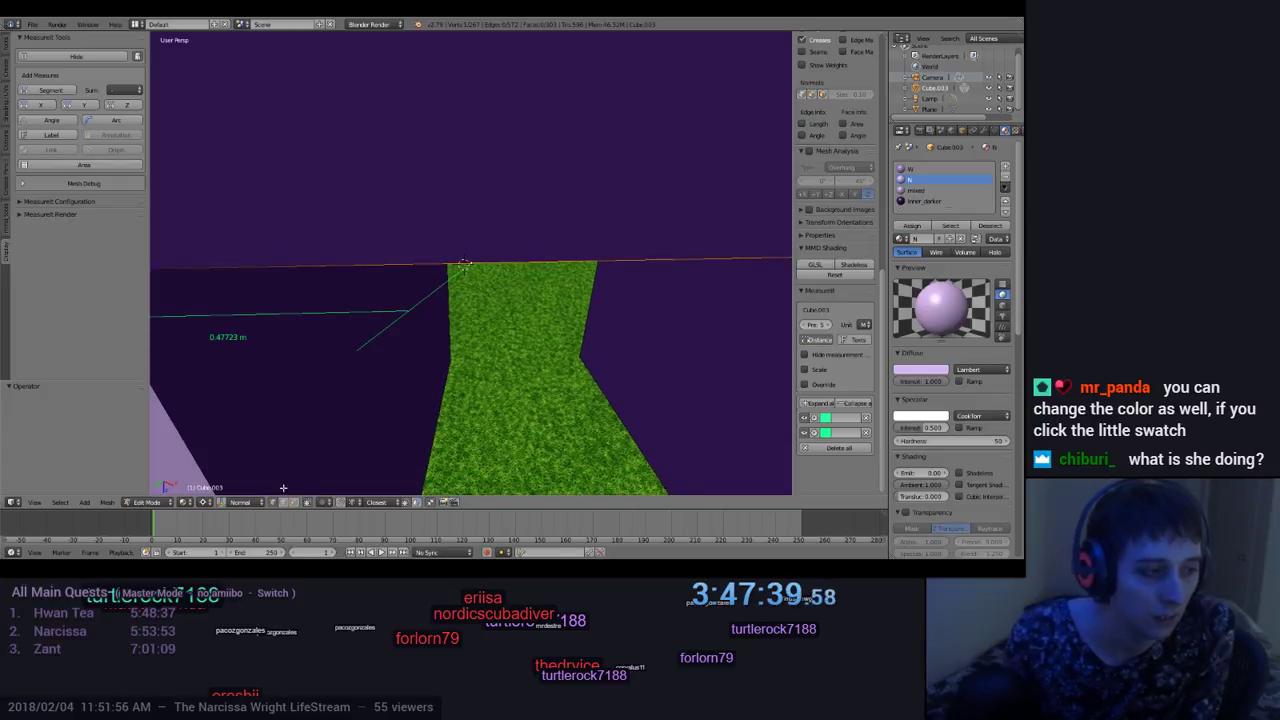
left_click(224, 505)
left_click(252, 463)
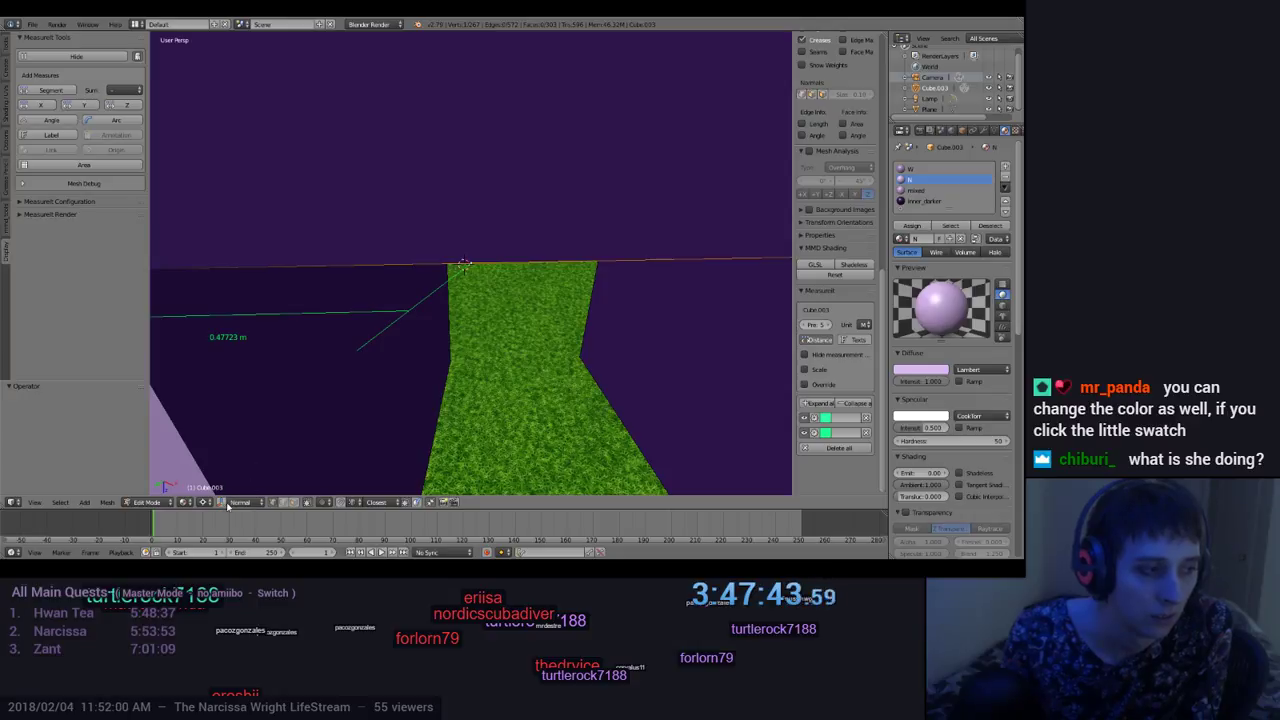
left_click(226, 505)
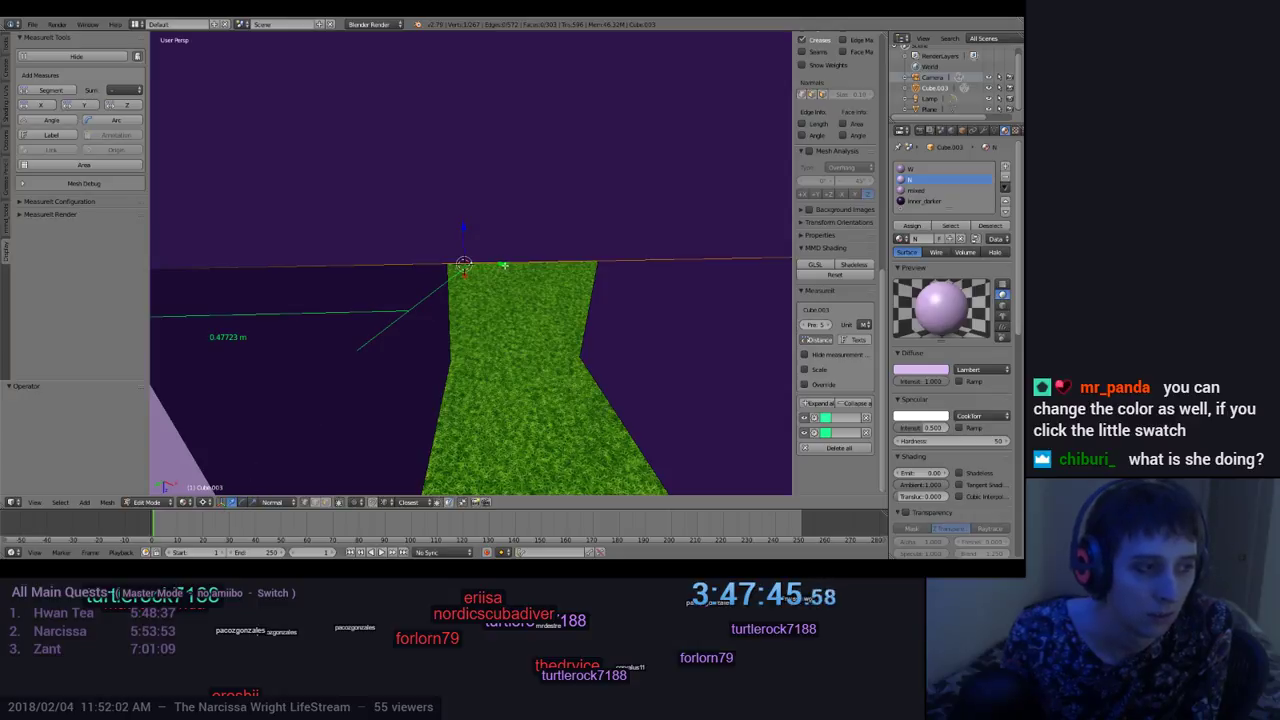
Step: Move the lintel vertex away from the left corner along the lintel, by about 0.017 and then 0.006
left_click_drag(502, 263, 504, 263)
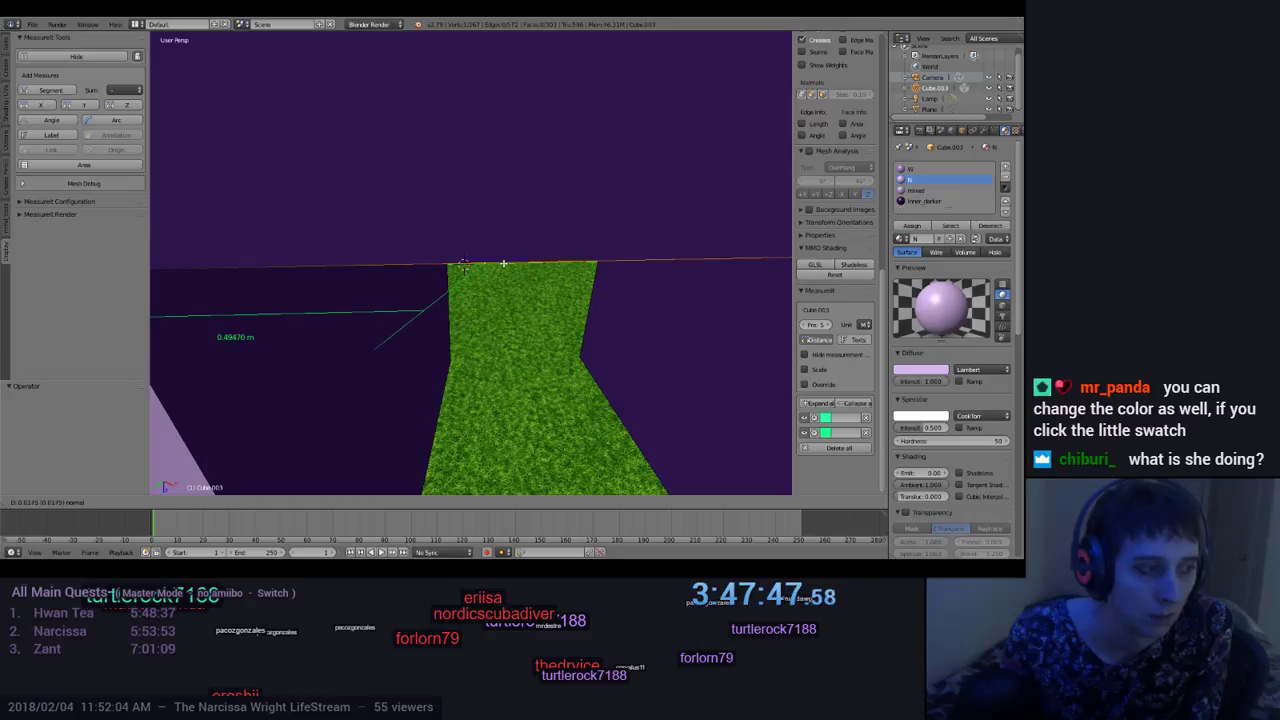
left_click_drag(504, 263, 503, 264)
middle_click_drag(504, 295, 454, 297)
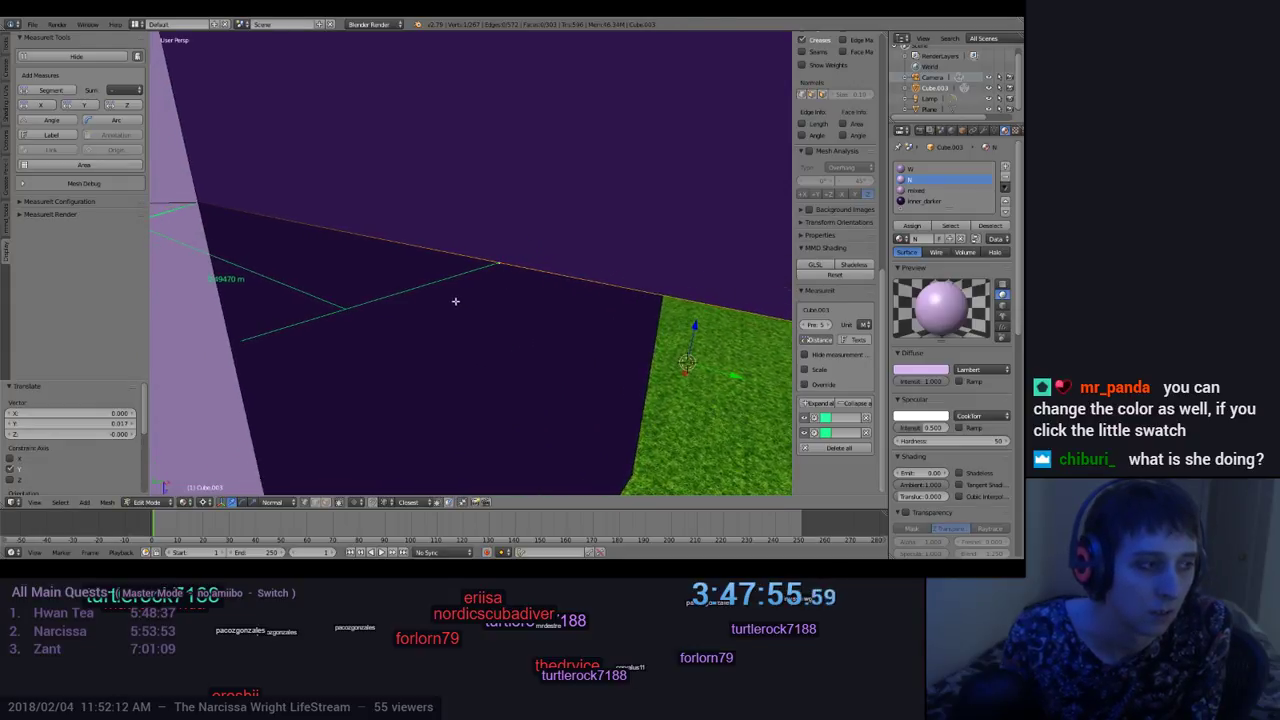
key("g")
key("z")
key("z")
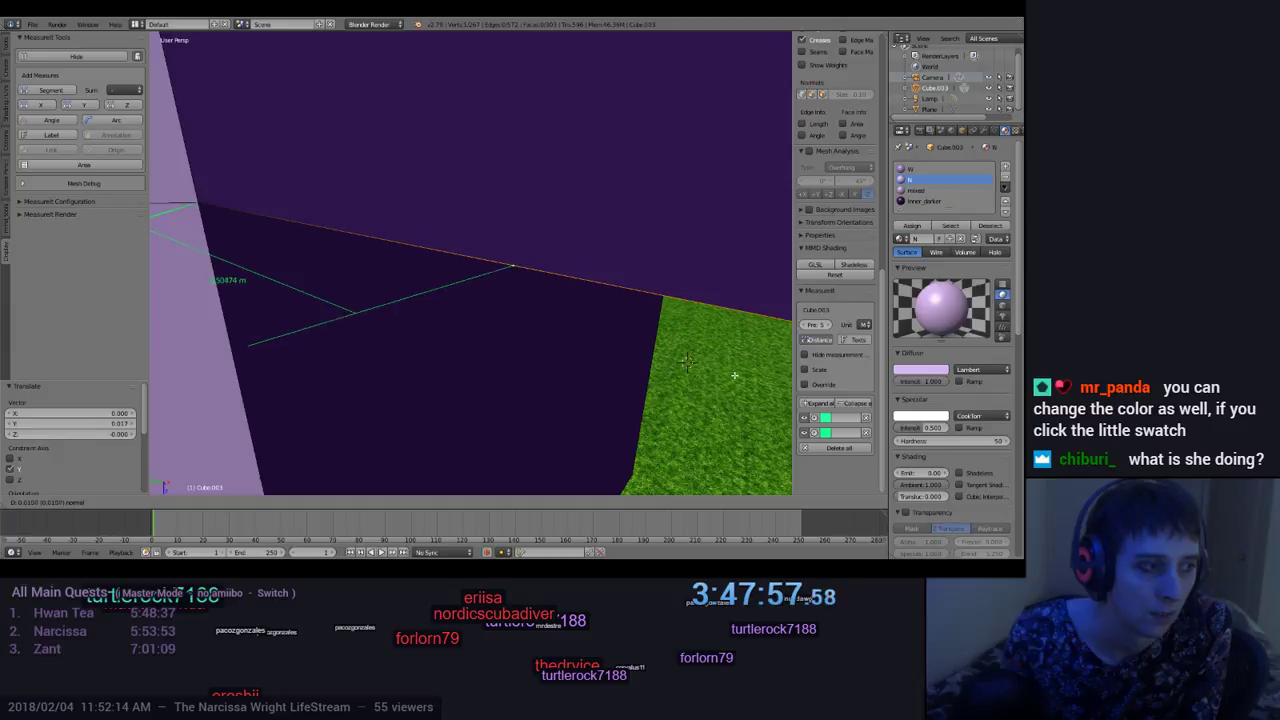
key("Escape")
Step: Adjust the lintel vertex minutely along the lintel edge to a segment length of about 0.5003 m
middle_click_drag(730, 372, 670, 427)
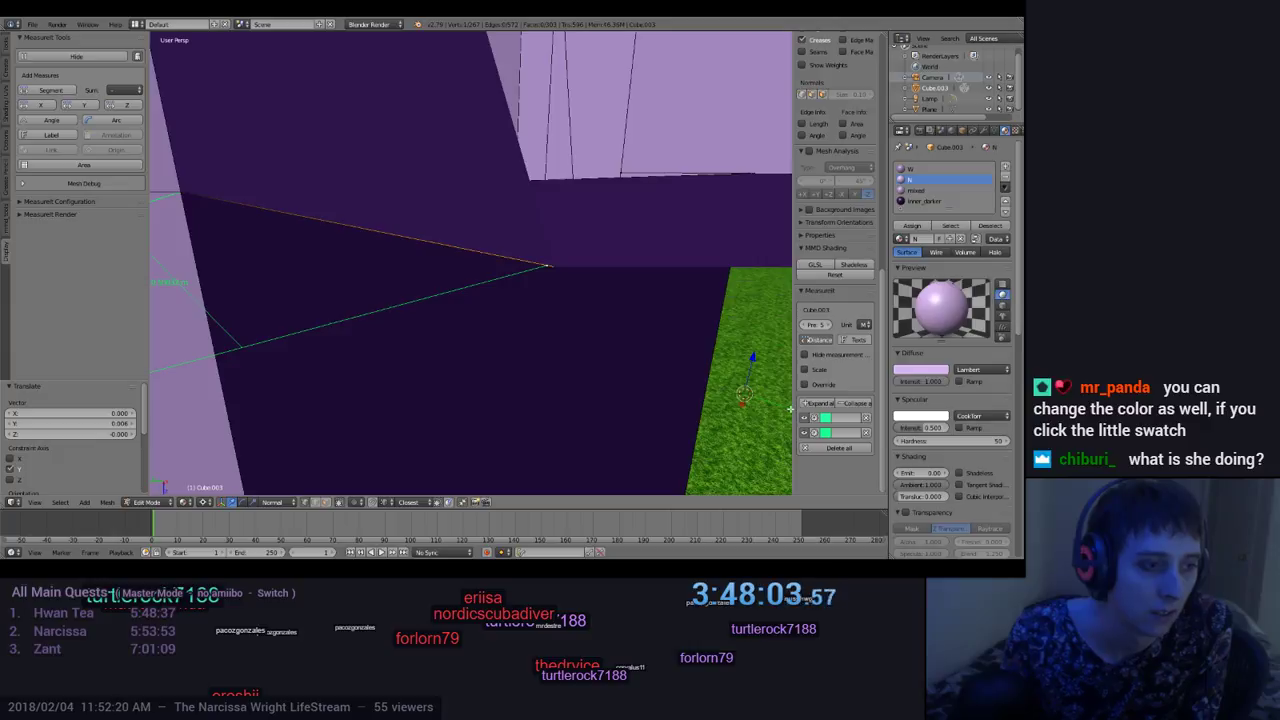
key("g")
key("z")
key("z")
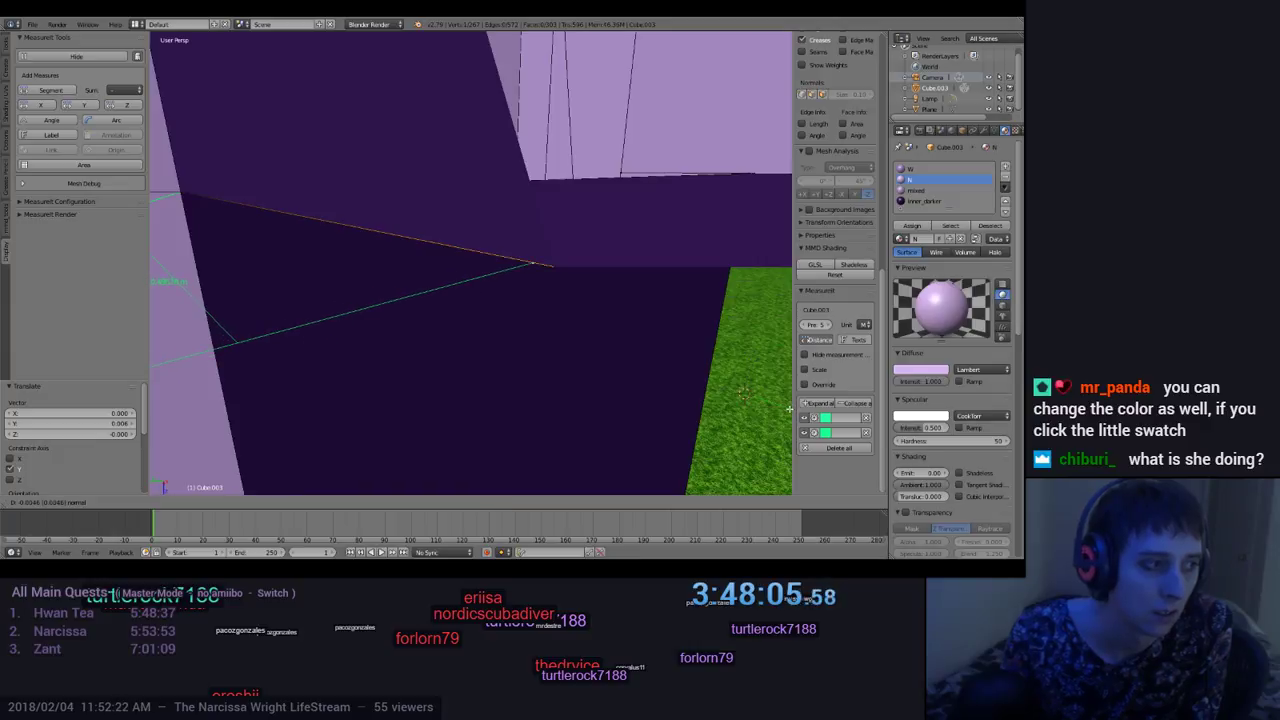
key("Escape")
middle_click_drag(580, 435, 529, 419)
middle_click_drag(422, 403, 451, 382)
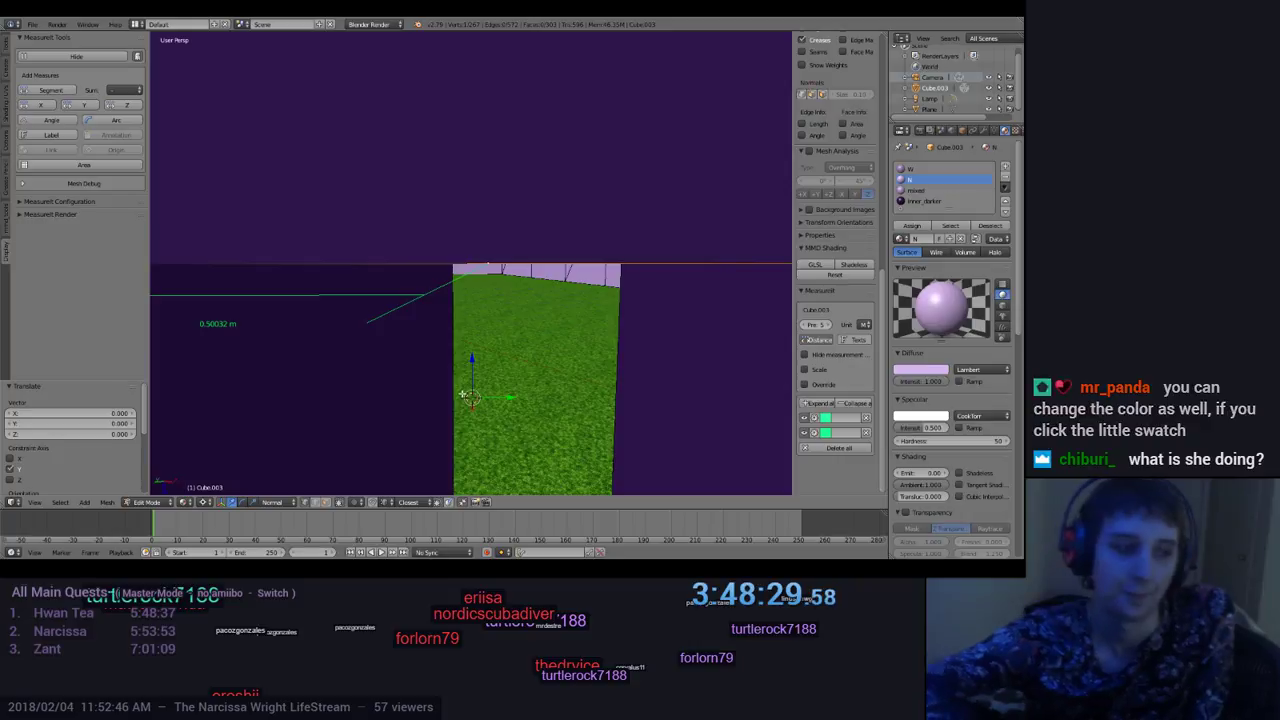
Step: Fine-tune the lintel vertex by about -0.000049 along Y for a segment length of 0.50027 m
key("KP_4")
key("KP_4")
key("KP_4")
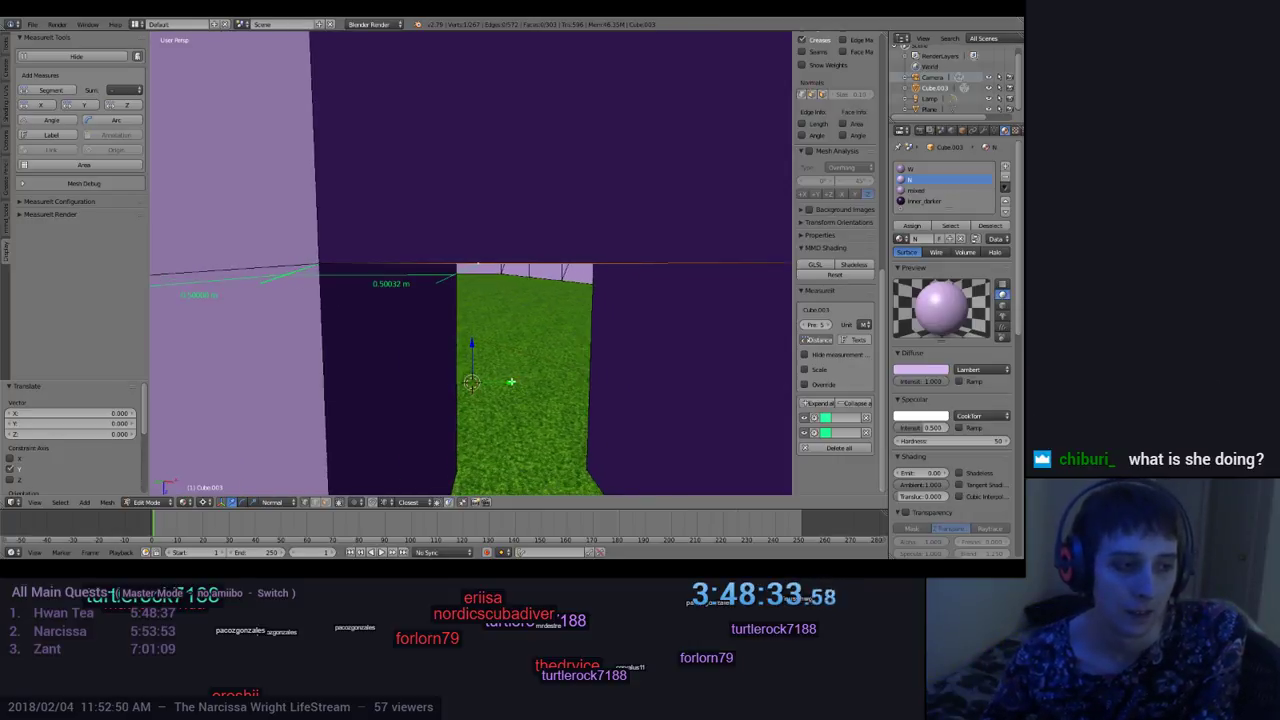
key("g")
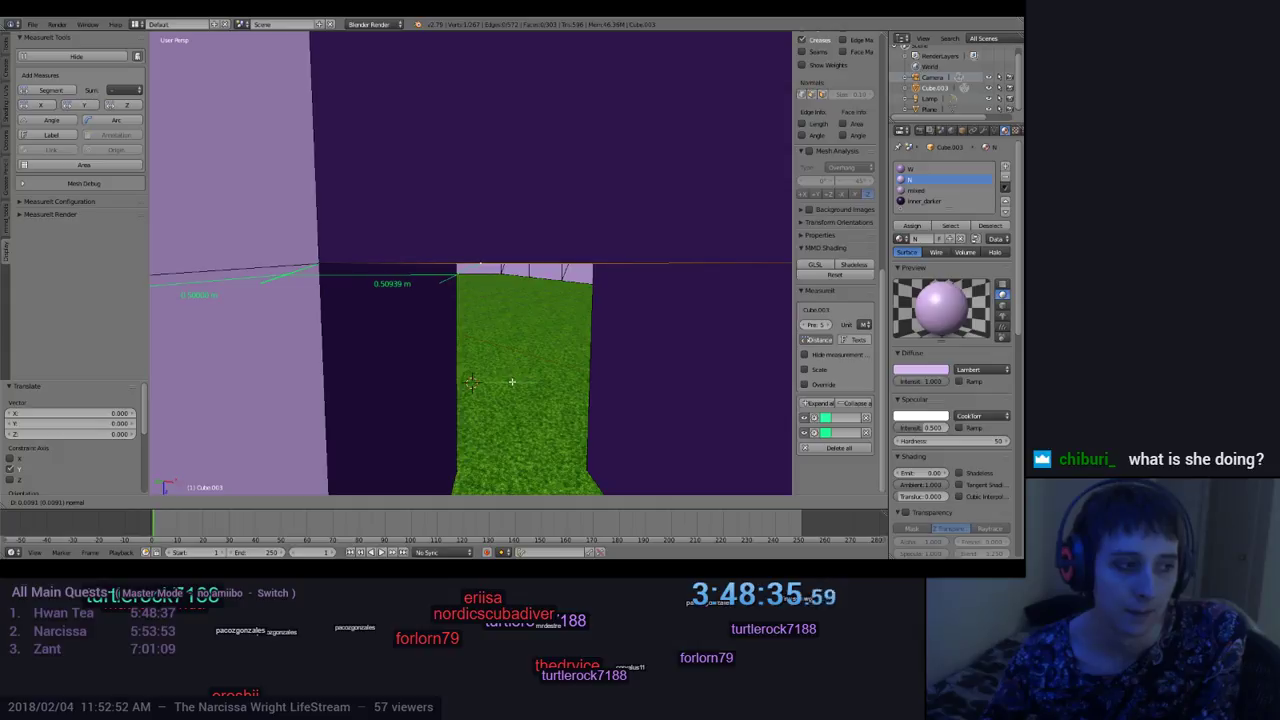
left_click(509, 379)
middle_click_drag(509, 379, 470, 405)
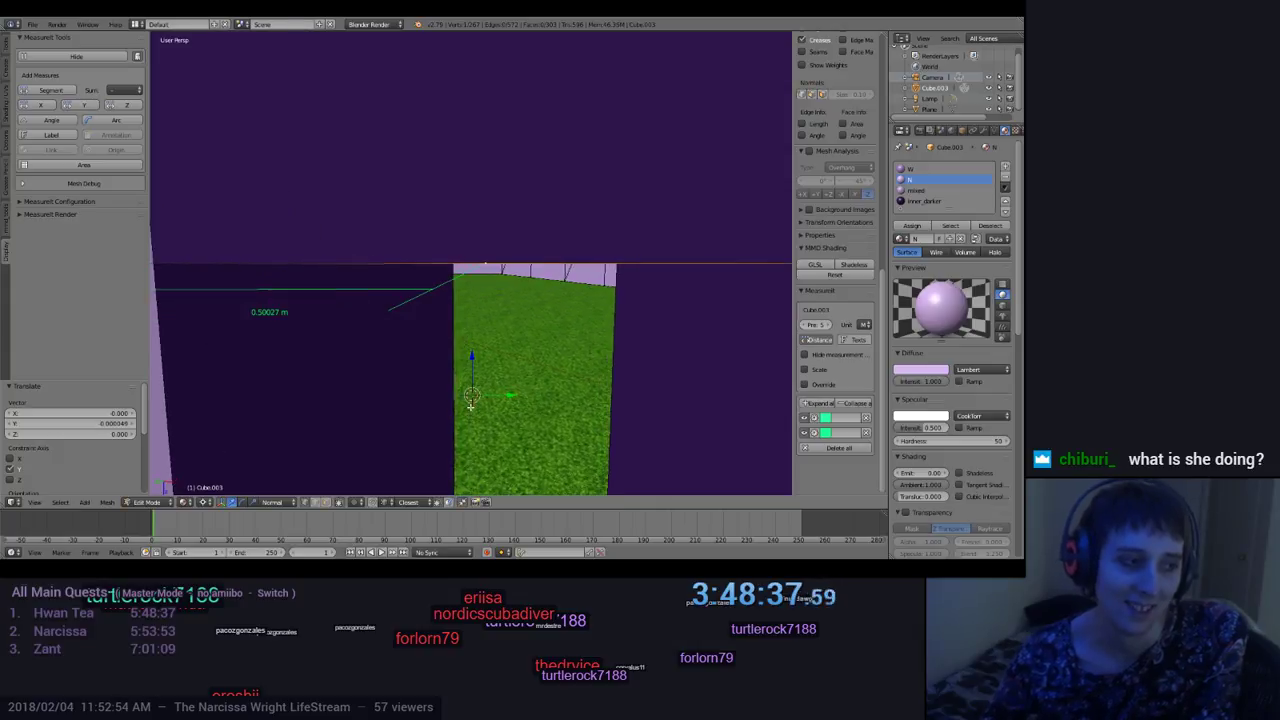
scroll(471, 404, "down", 5)
scroll(472, 403, "up", 4)
scroll(439, 421, "up", 2)
mouse_move(439, 421)
middle_mouse_down()
mouse_move(431, 440)
mouse_move(431, 411)
mouse_move(449, 401)
mouse_move(440, 428)
middle_mouse_up()
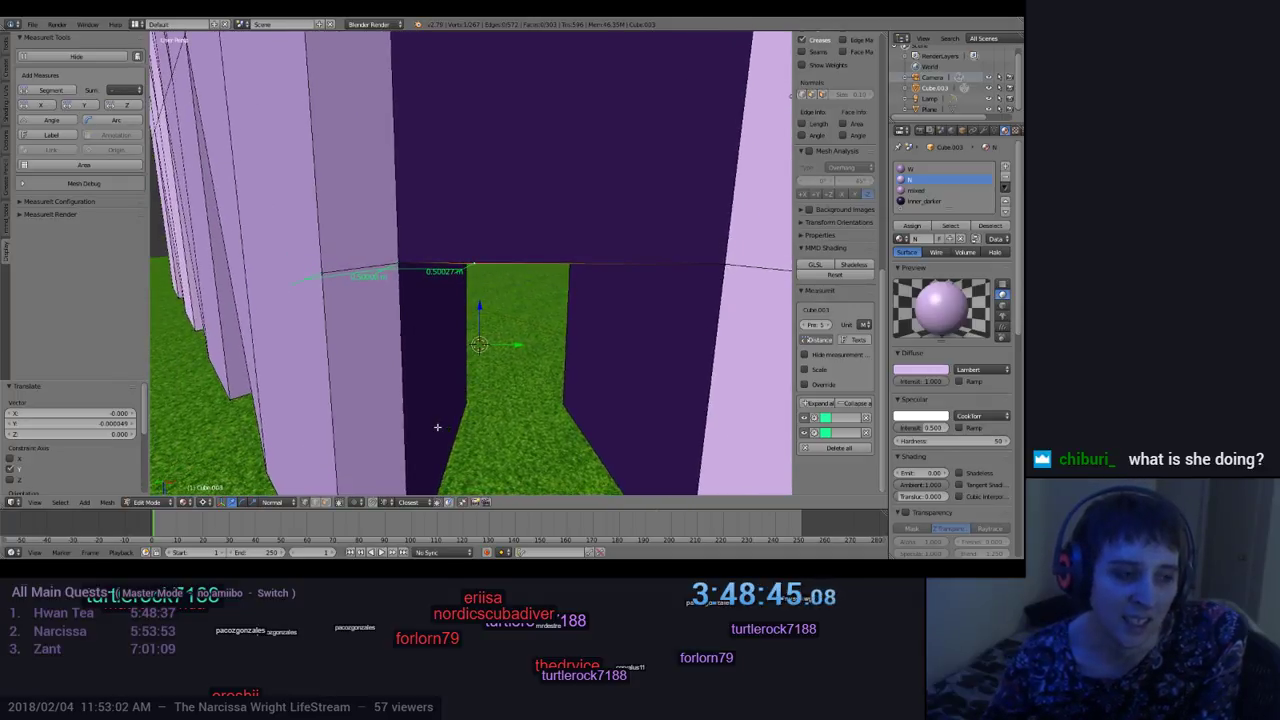
Step: Try the first segment's visibility toggle and the option that hides measurement units
left_click(806, 419)
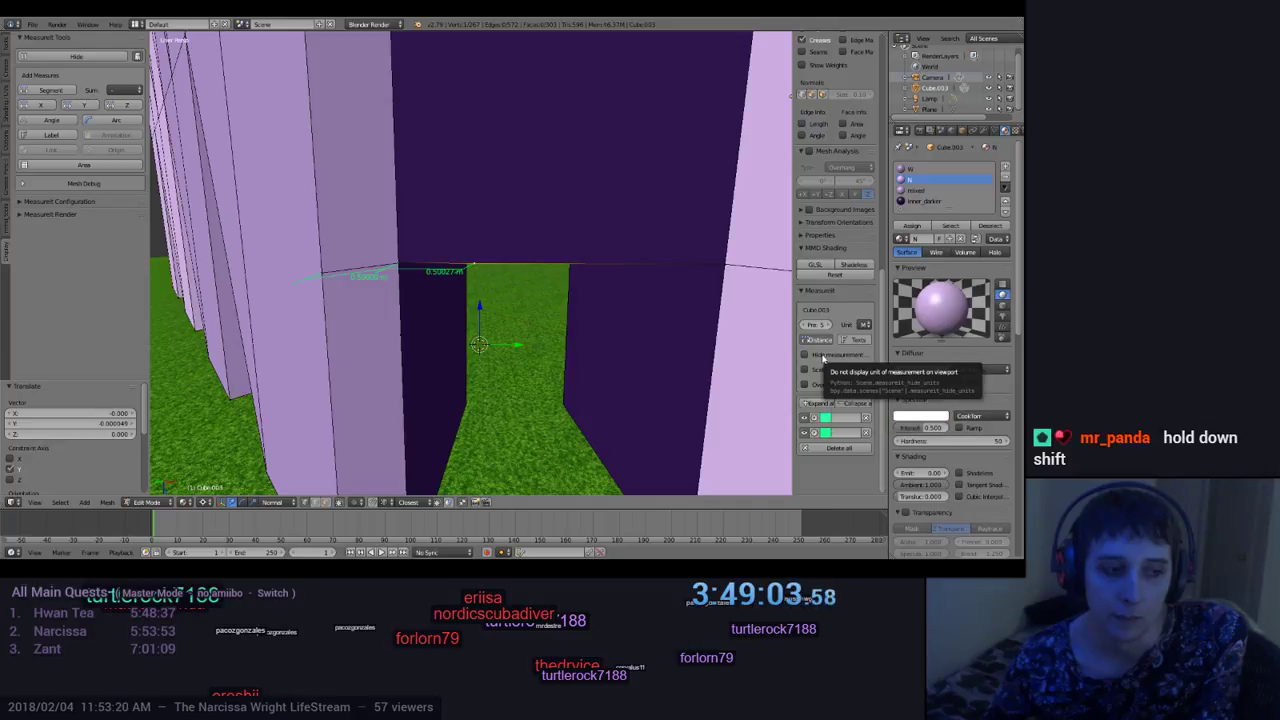
left_click(823, 357)
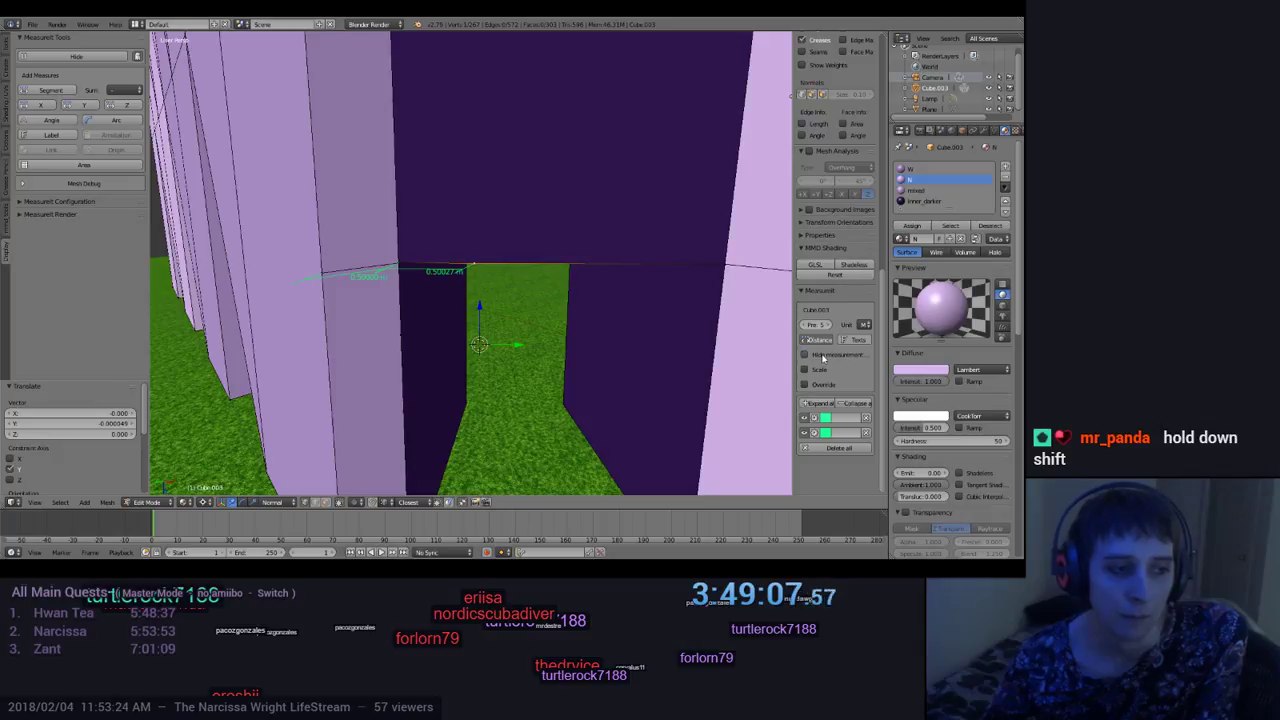
left_click(822, 357)
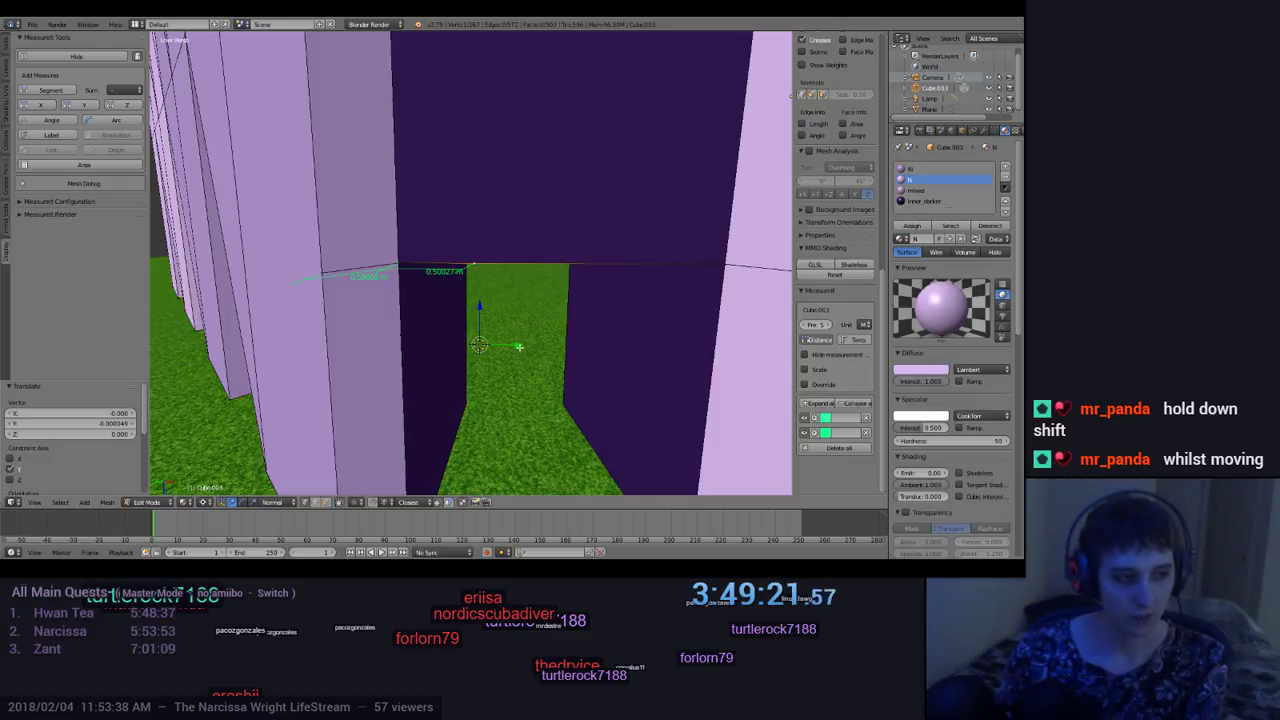
key("g")
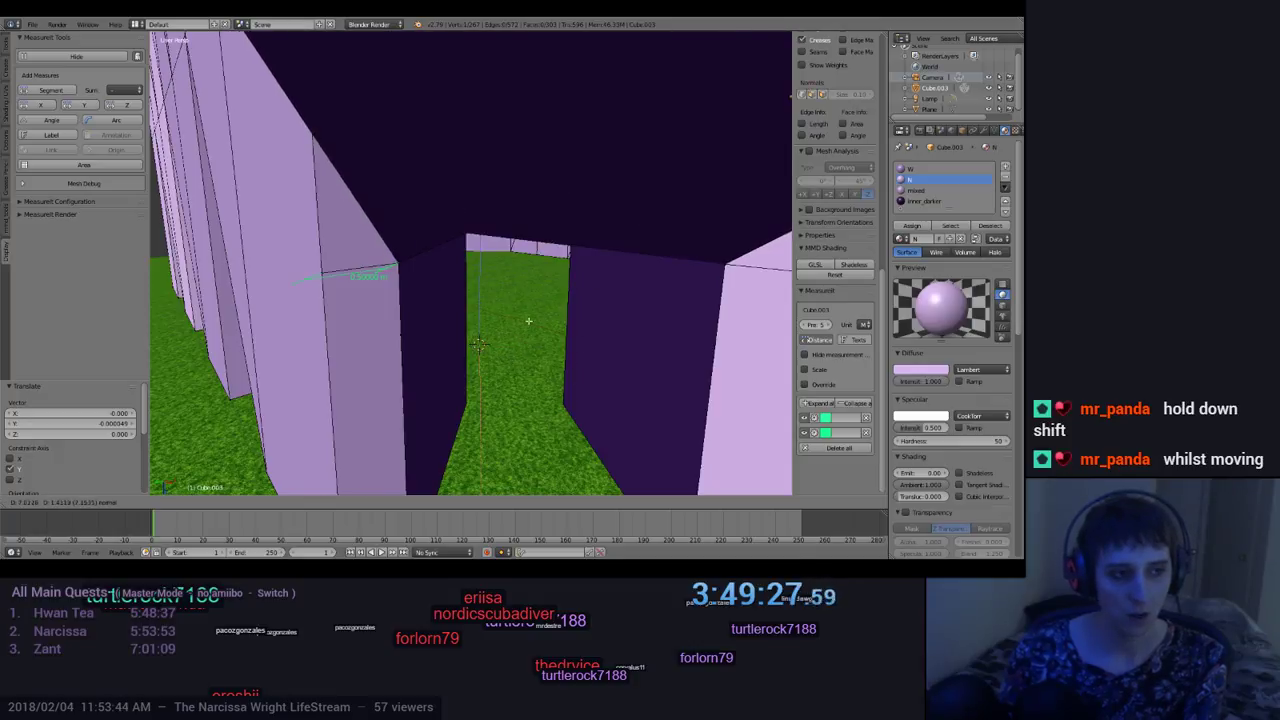
left_click(549, 348)
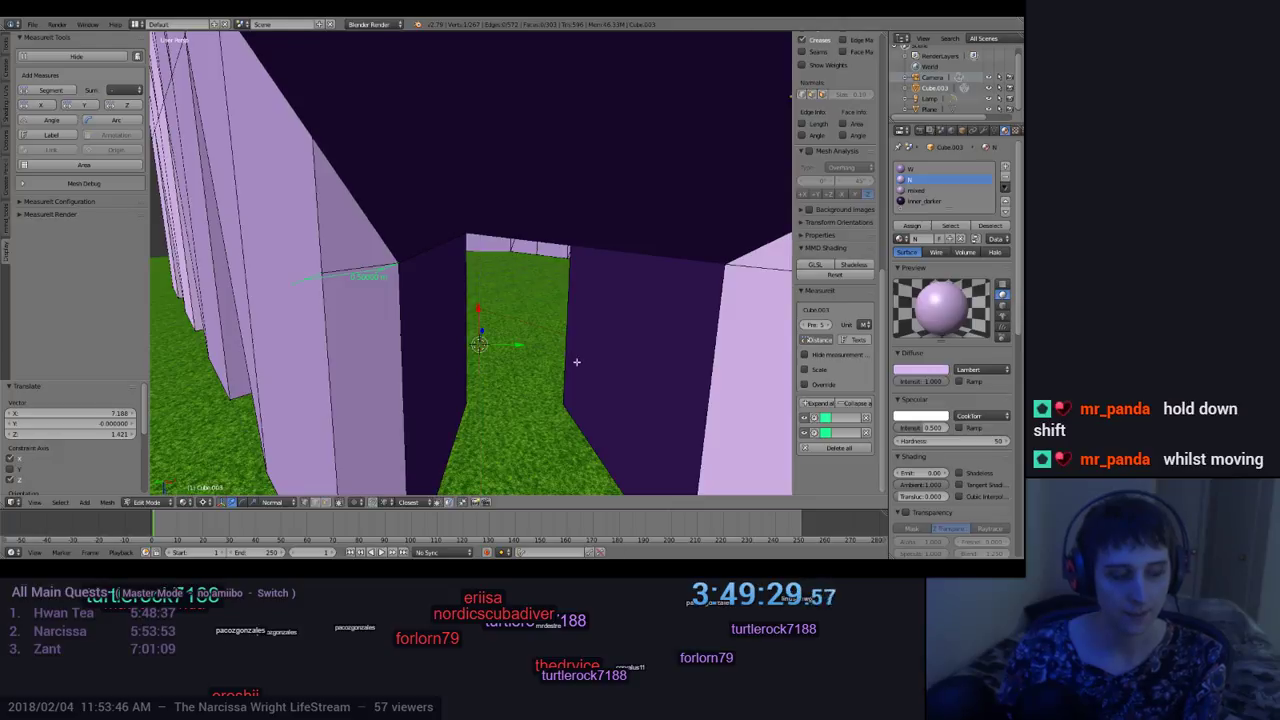
key("ctrl+z")
Step: Move the lintel vertex about -0.000713 along Y for a segment length of 0.49956 m
mouse_move(518, 345)
left_mouse_down()
mouse_move(508, 349)
mouse_move(536, 348)
left_mouse_up()
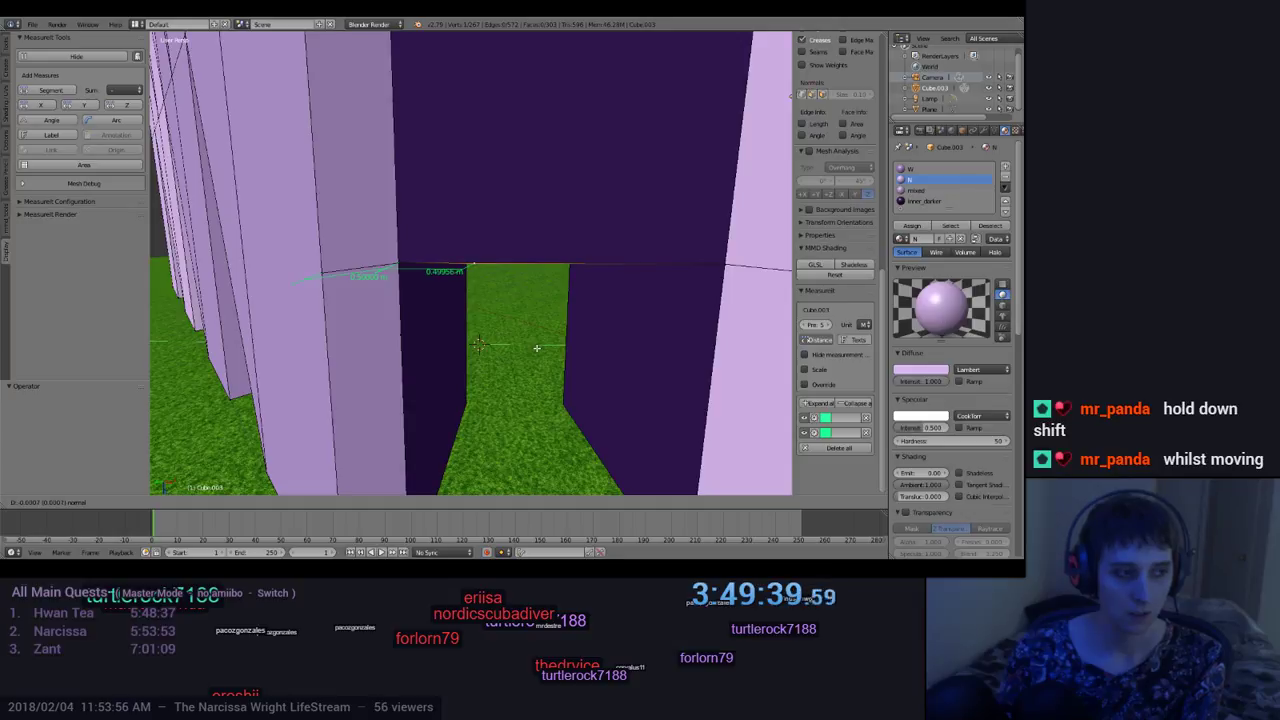
left_click(541, 355)
scroll(542, 356, "up", 6)
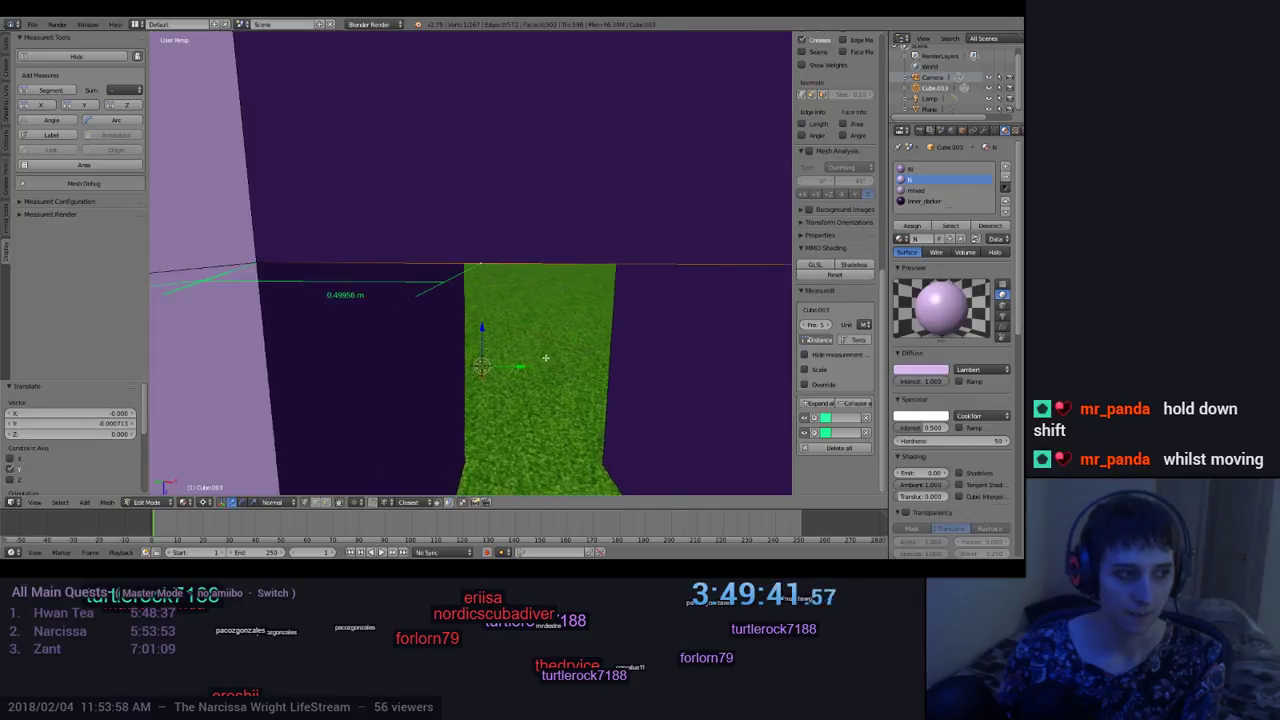
key("g")
key("z")
key("z")
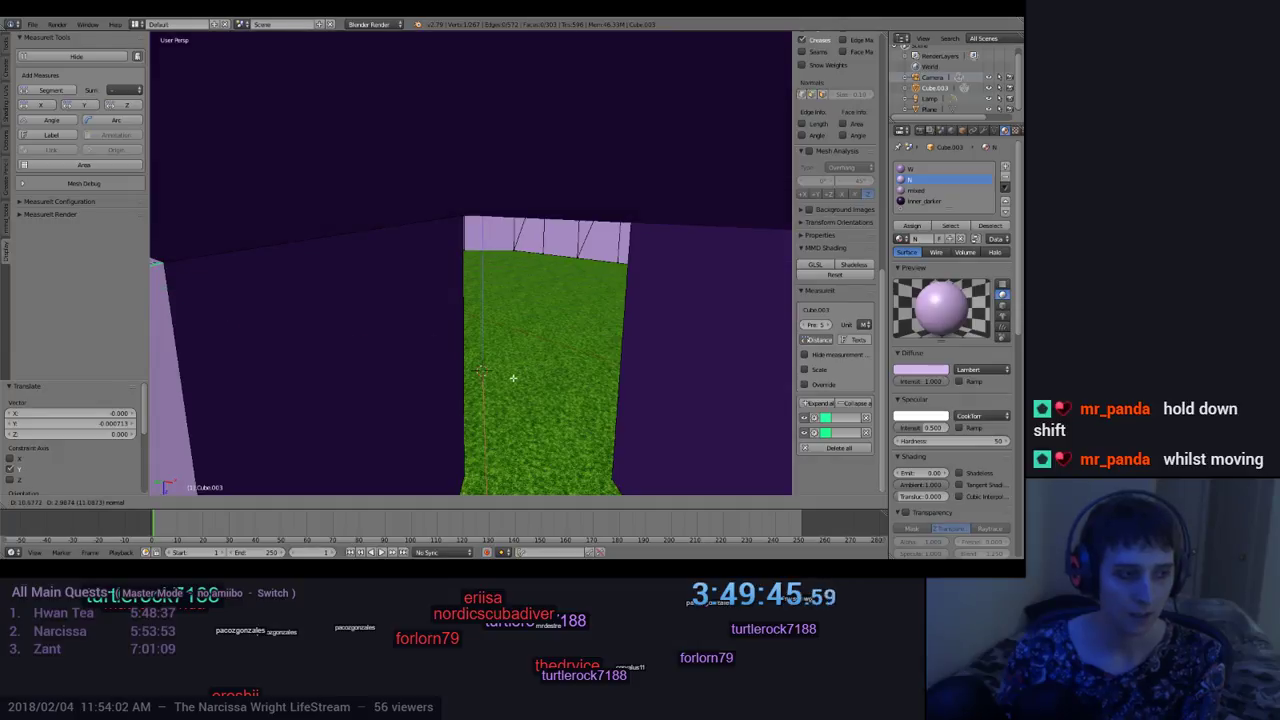
key("Escape")
Step: Shift the lintel vertex about 0.000844 along Y, away from the left corner, for a segment length of 0.50041 m
key("g")
key("z")
key("z")
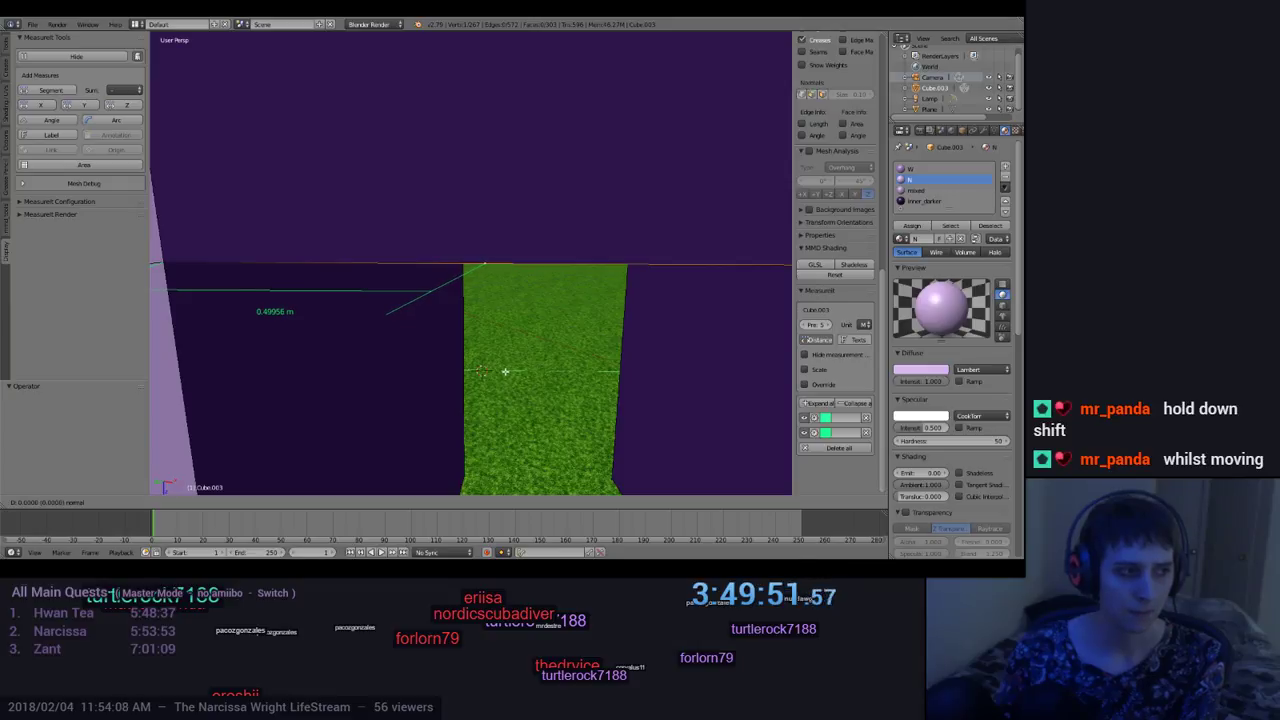
left_click(505, 371)
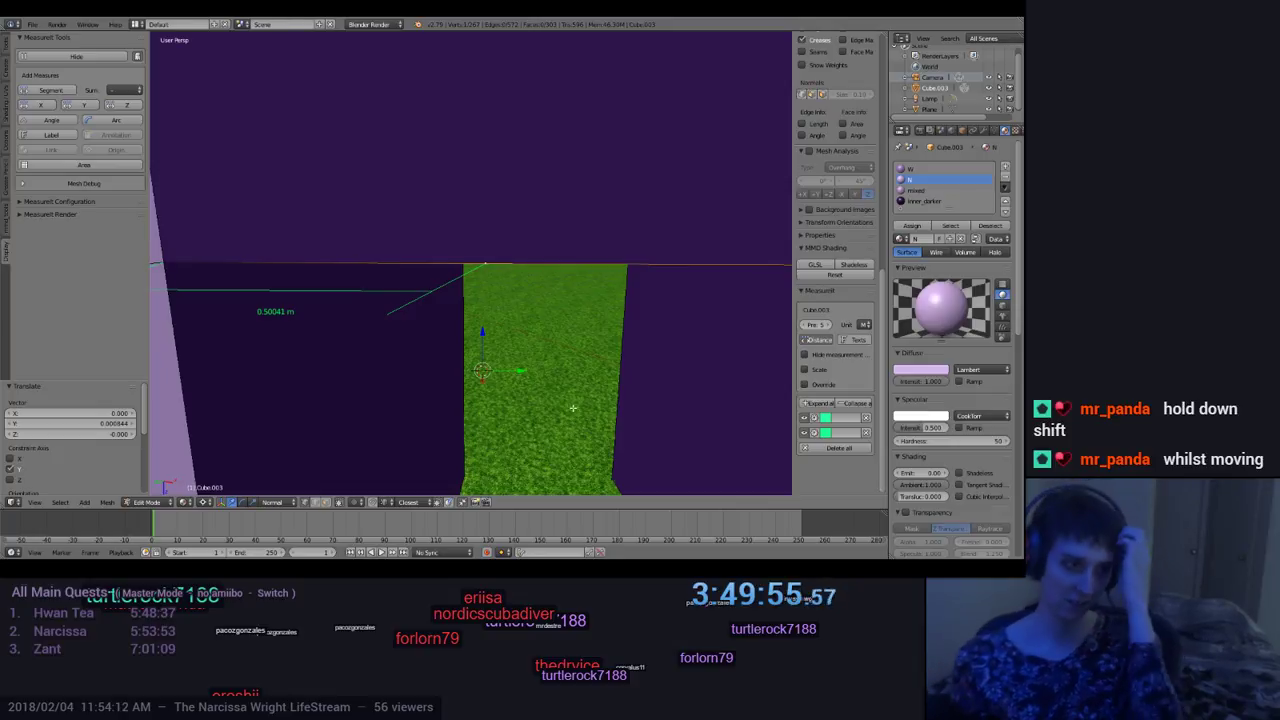
Step: Nudge the lintel vertex slightly back toward the left corner along Y for a segment length of 0.50028 m
middle_click_drag(573, 407, 581, 396)
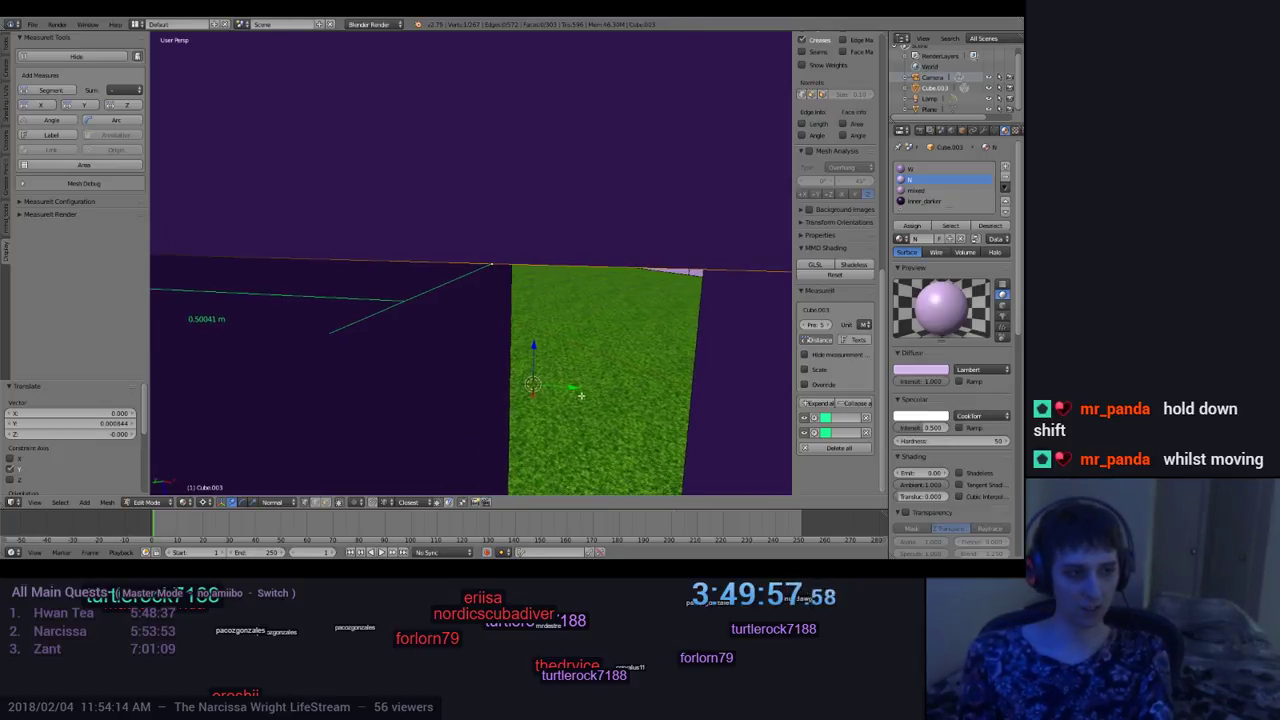
key("g")
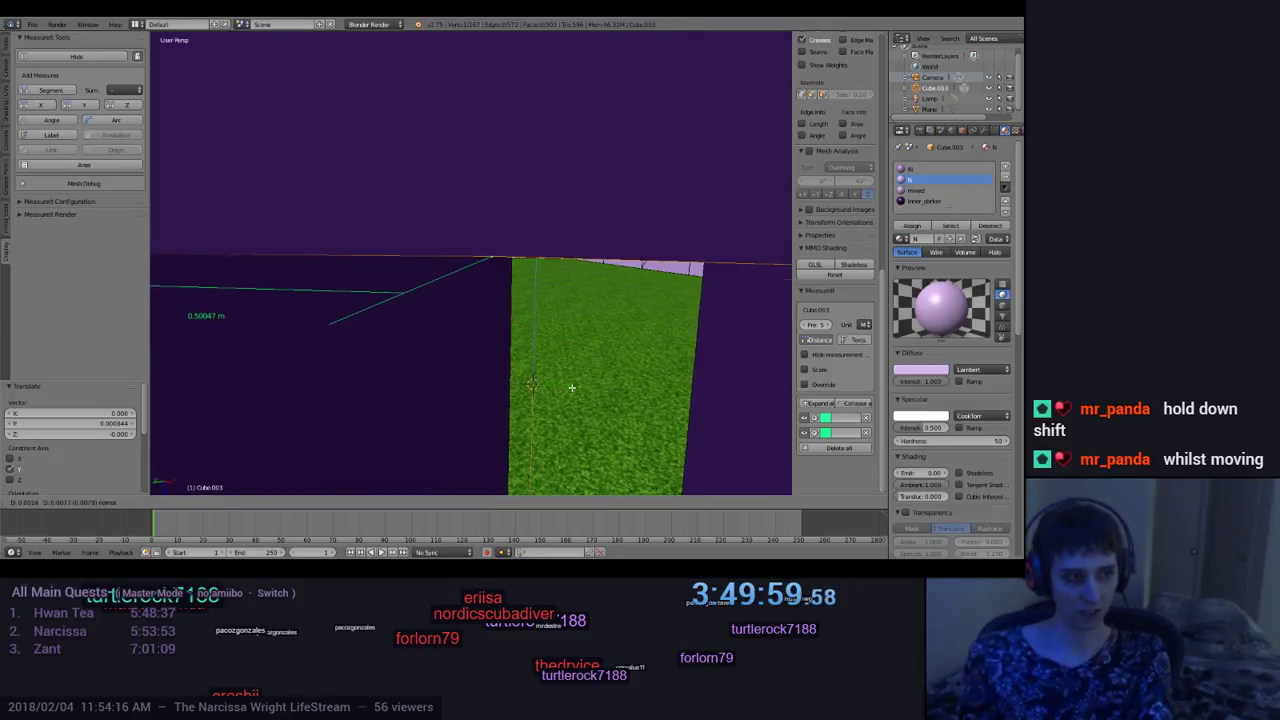
key("Escape")
key("g")
key("z")
key("z")
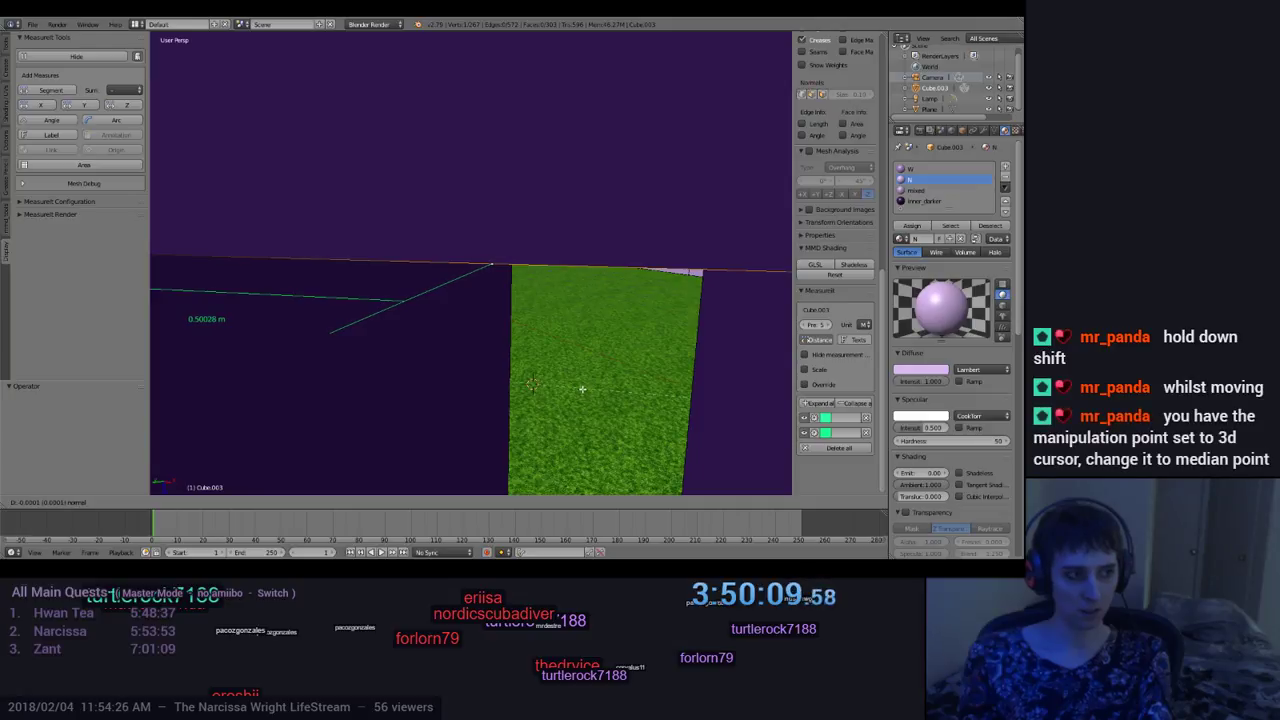
left_click(581, 388)
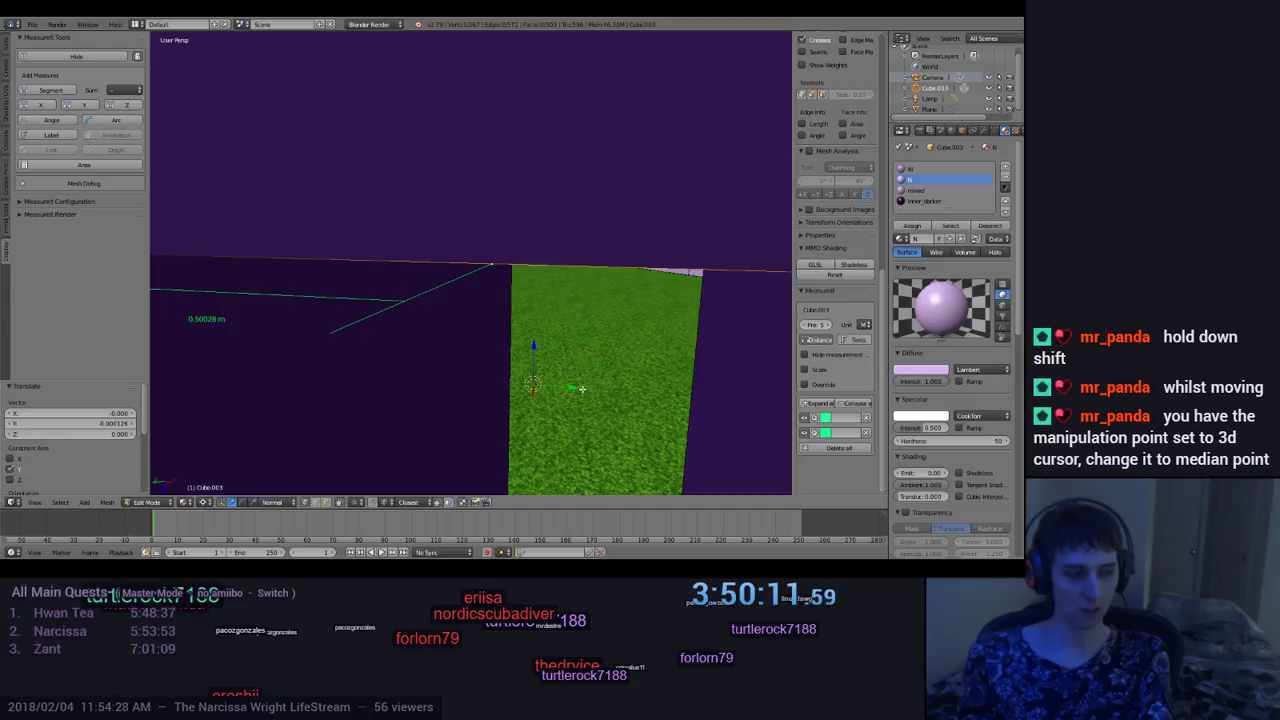
middle_click_drag(530, 410, 505, 425)
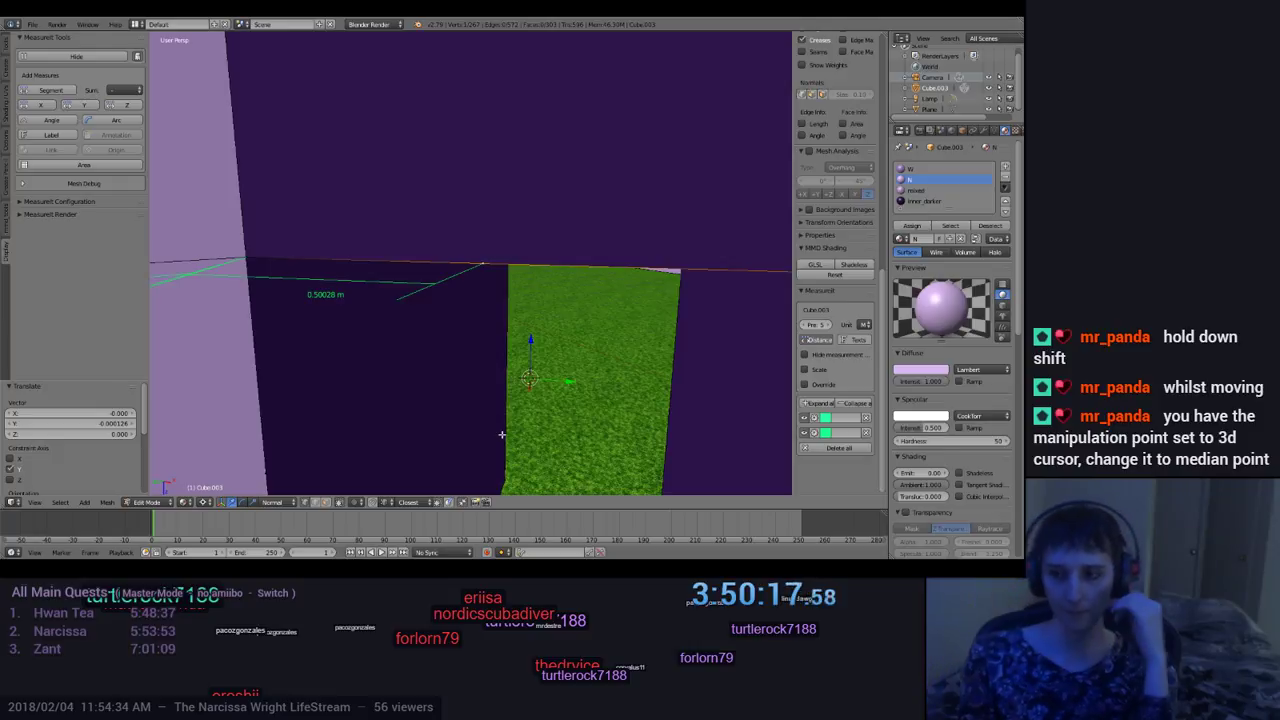
key("KP_6")
key("KP_6")
key("KP_6")
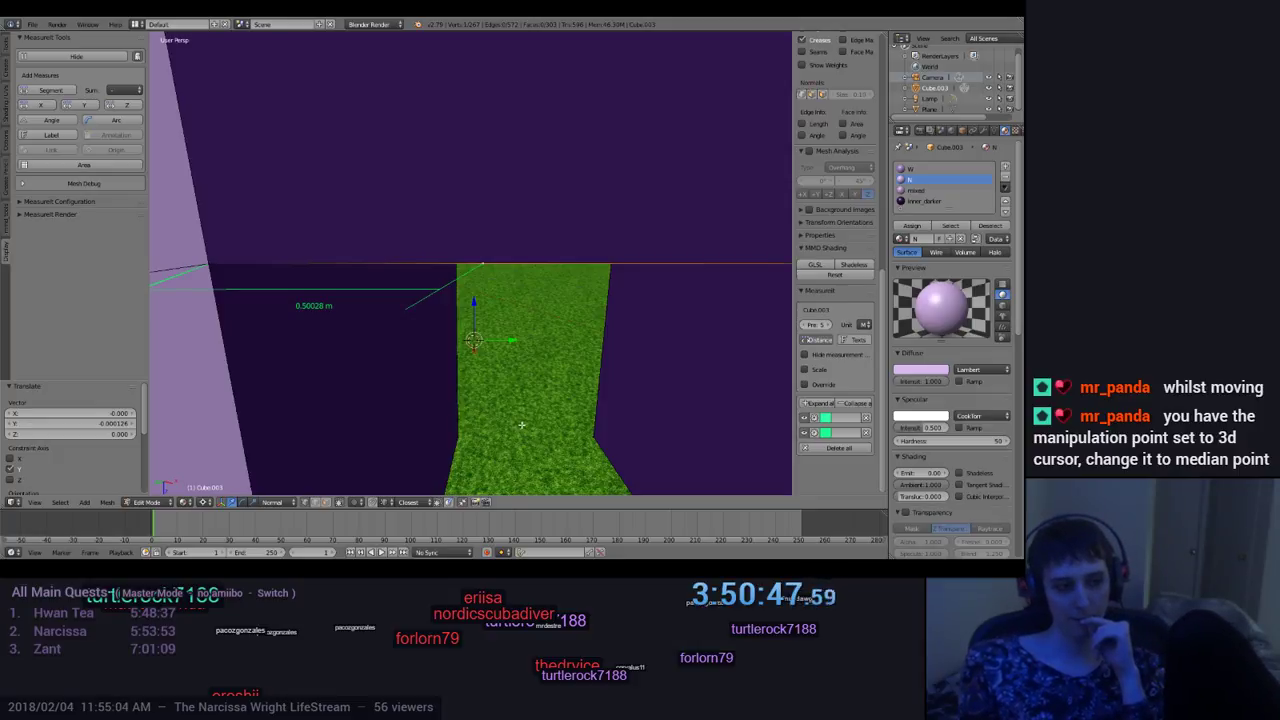
middle_click_drag(521, 425, 516, 421)
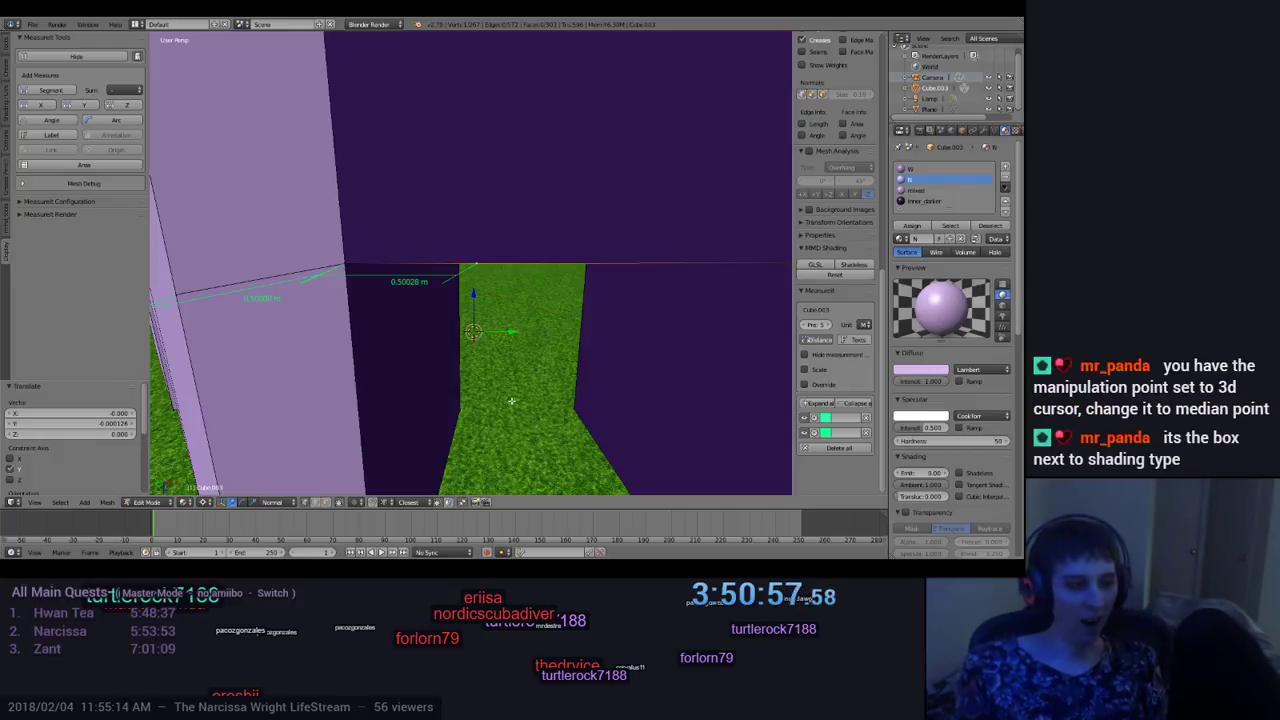
middle_click_drag(515, 422, 499, 402)
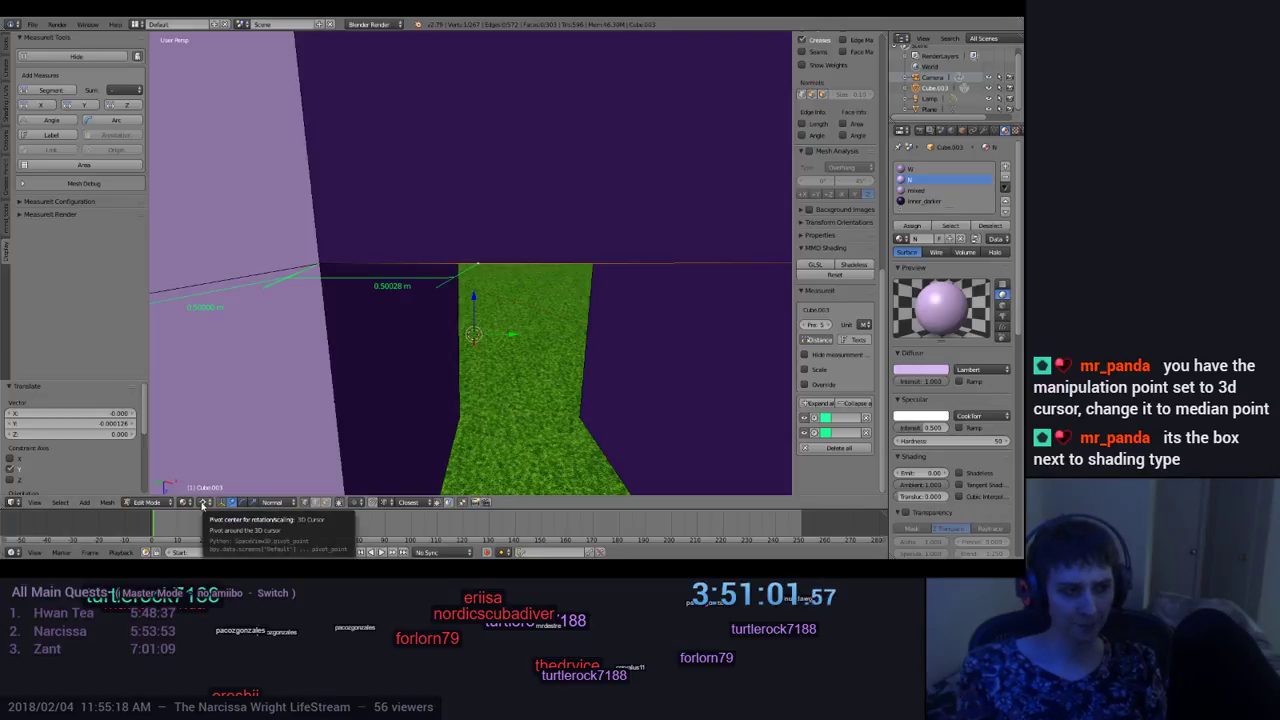
Step: Set the pivot point to Median Point and move the lintel vertex about -0.000336 along Y for a segment length of 0.49994 m
left_click(203, 502)
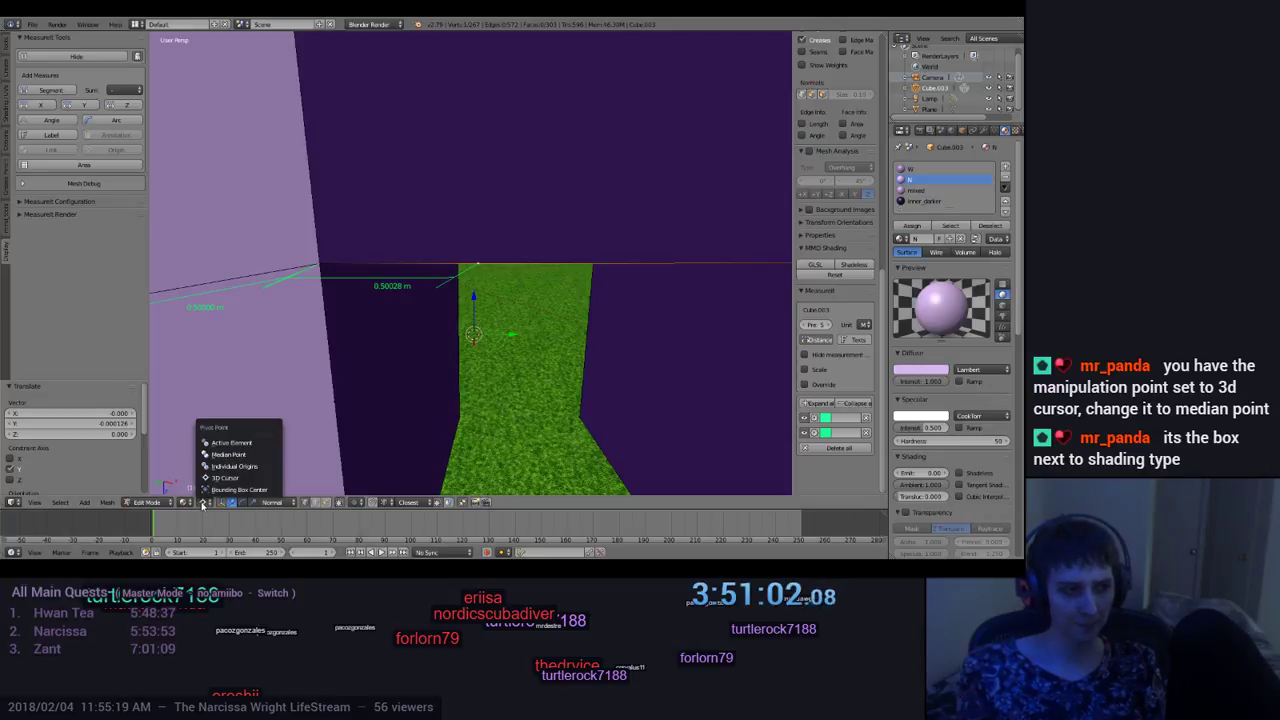
left_click(229, 454)
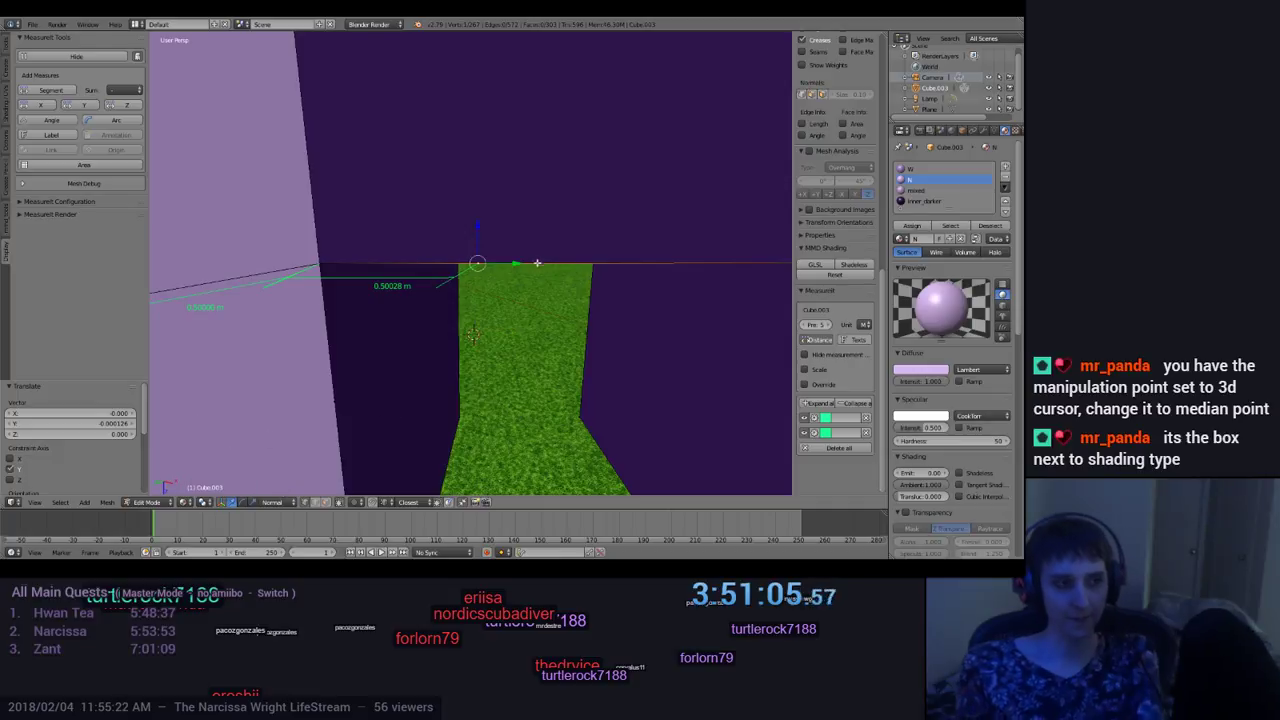
left_click_drag(516, 265, 535, 264)
Step: Fine-tune the lintel vertex by about 0.000082 along Y for a segment length of 0.50002 m
scroll(533, 267, "up", 2)
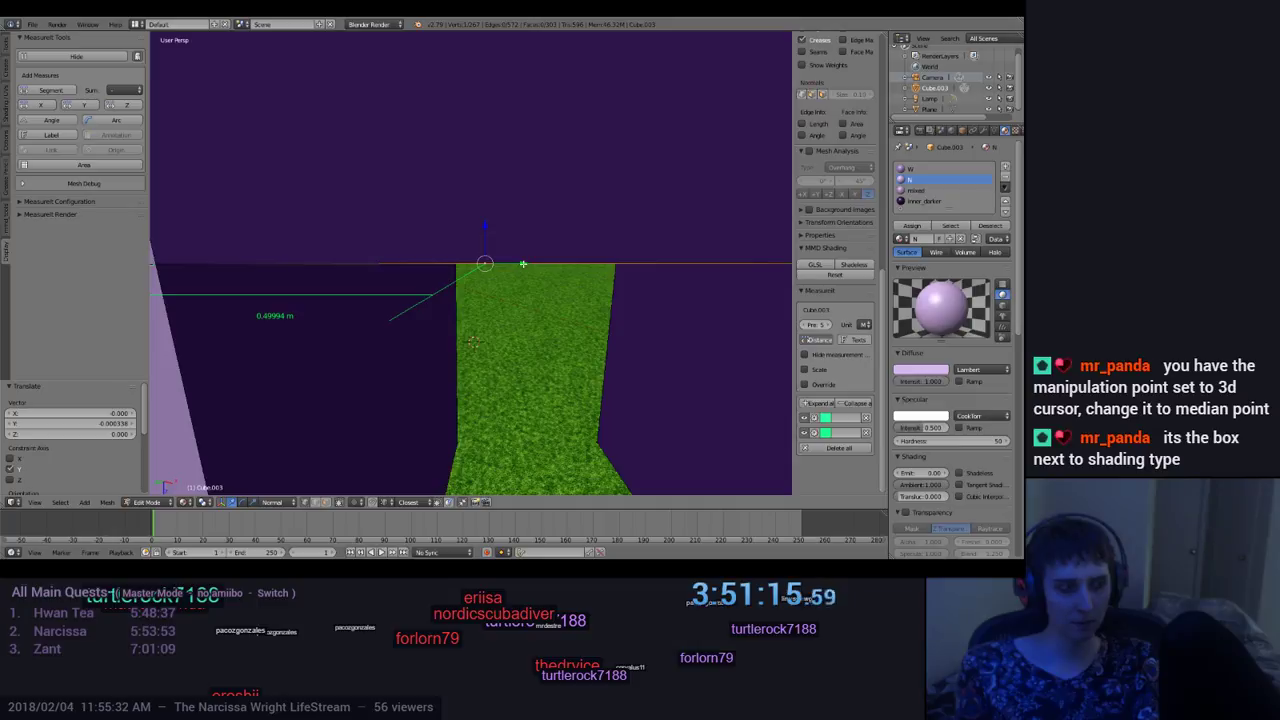
left_click_drag(523, 263, 523, 264)
key("g")
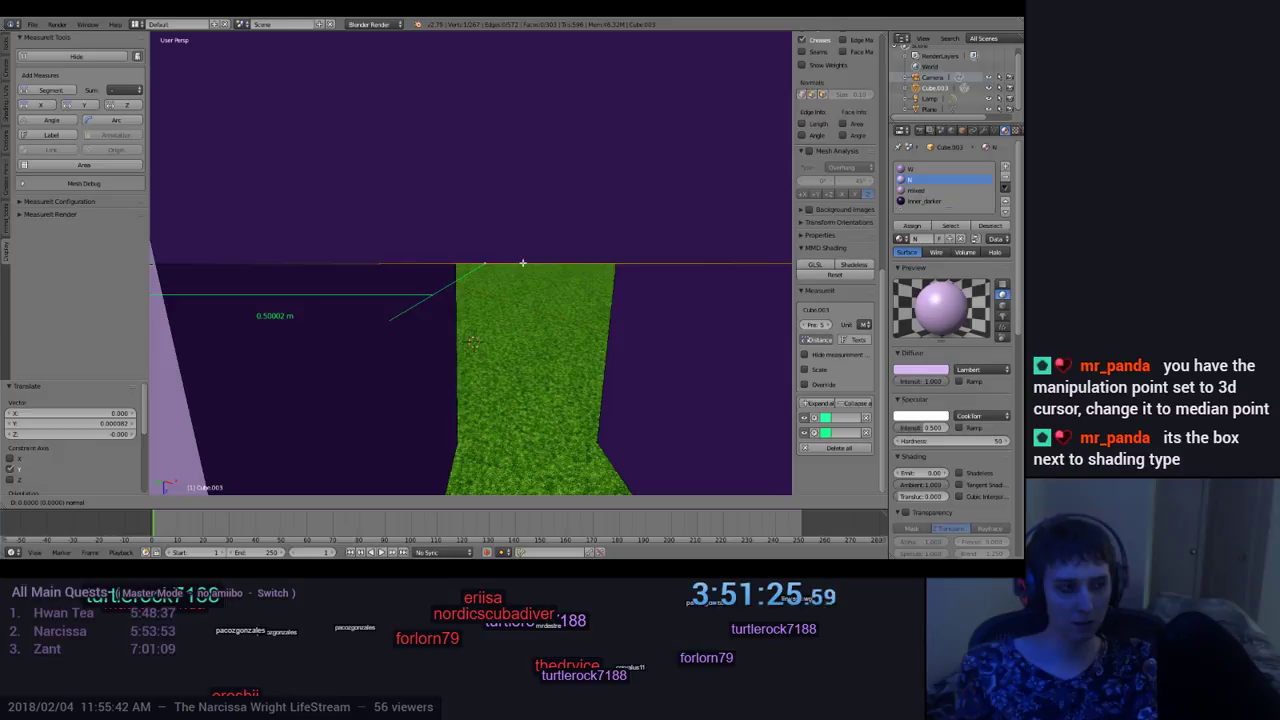
left_click(522, 263)
Step: Try another minute nudge of the lintel vertex along Y to bring the segment length closer to 0.5 m
middle_click_drag(522, 263, 490, 358)
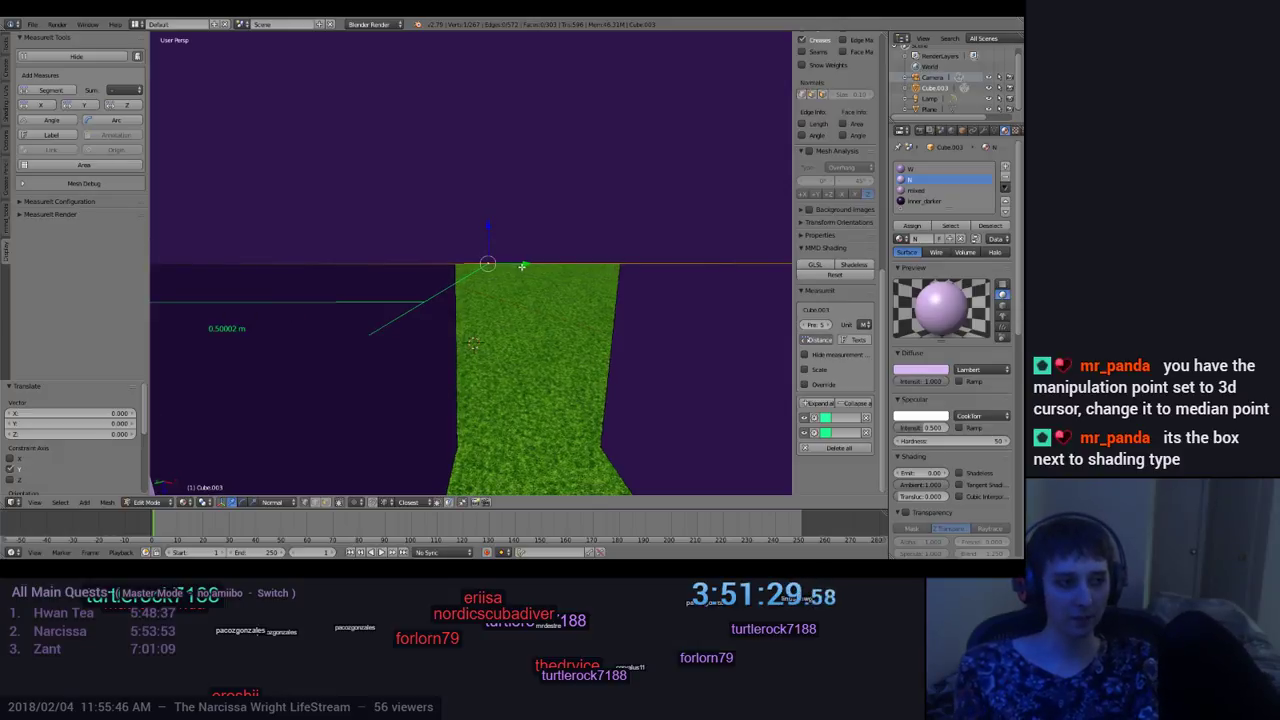
key("g")
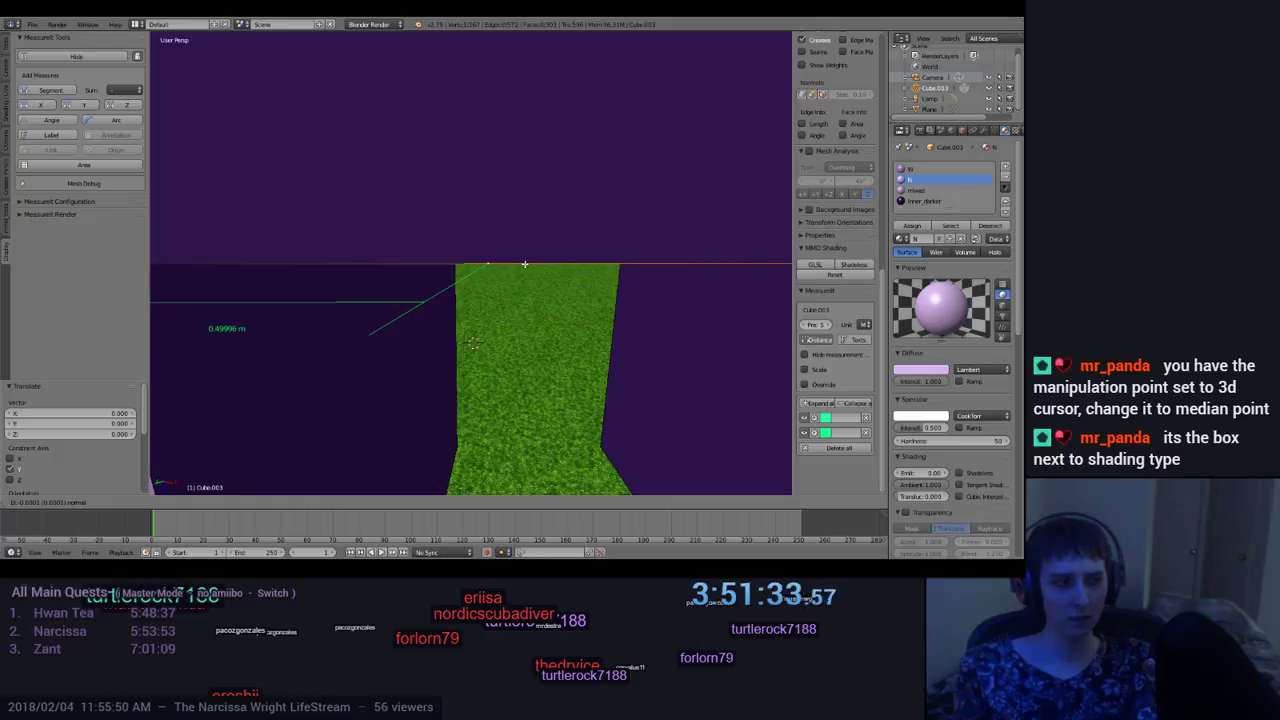
left_click(524, 264)
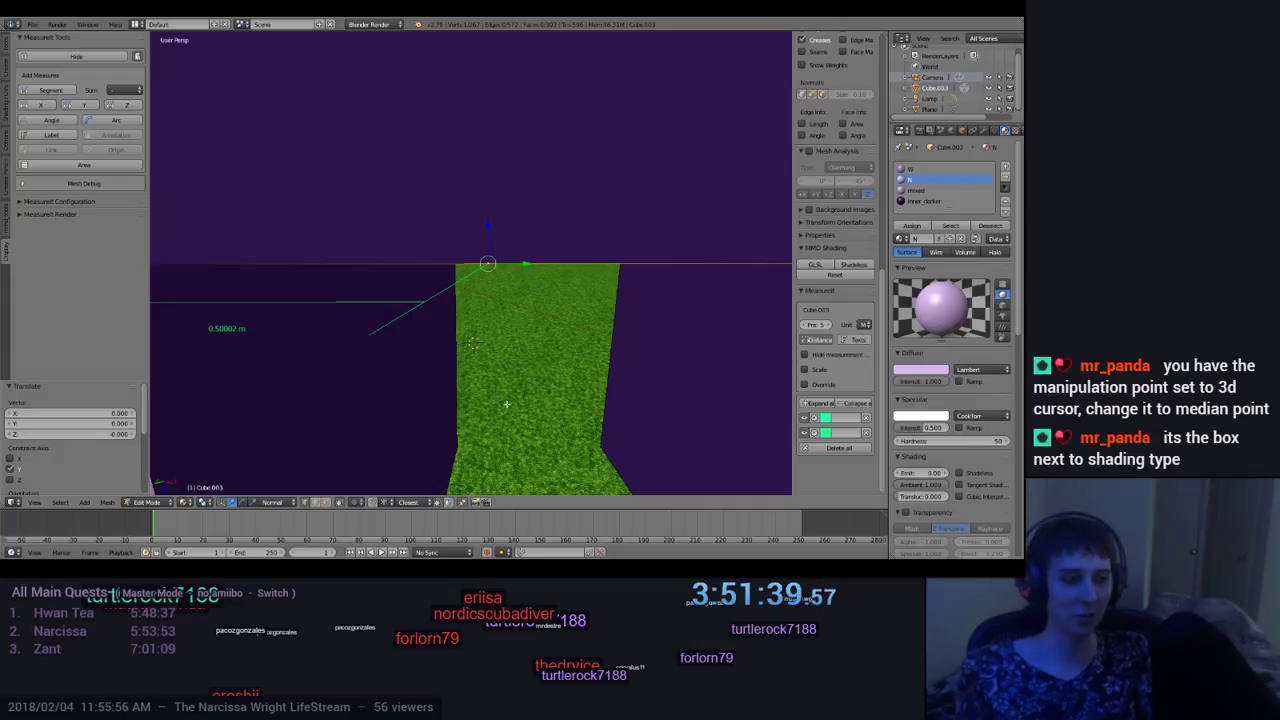
scroll(490, 372, "down", 5)
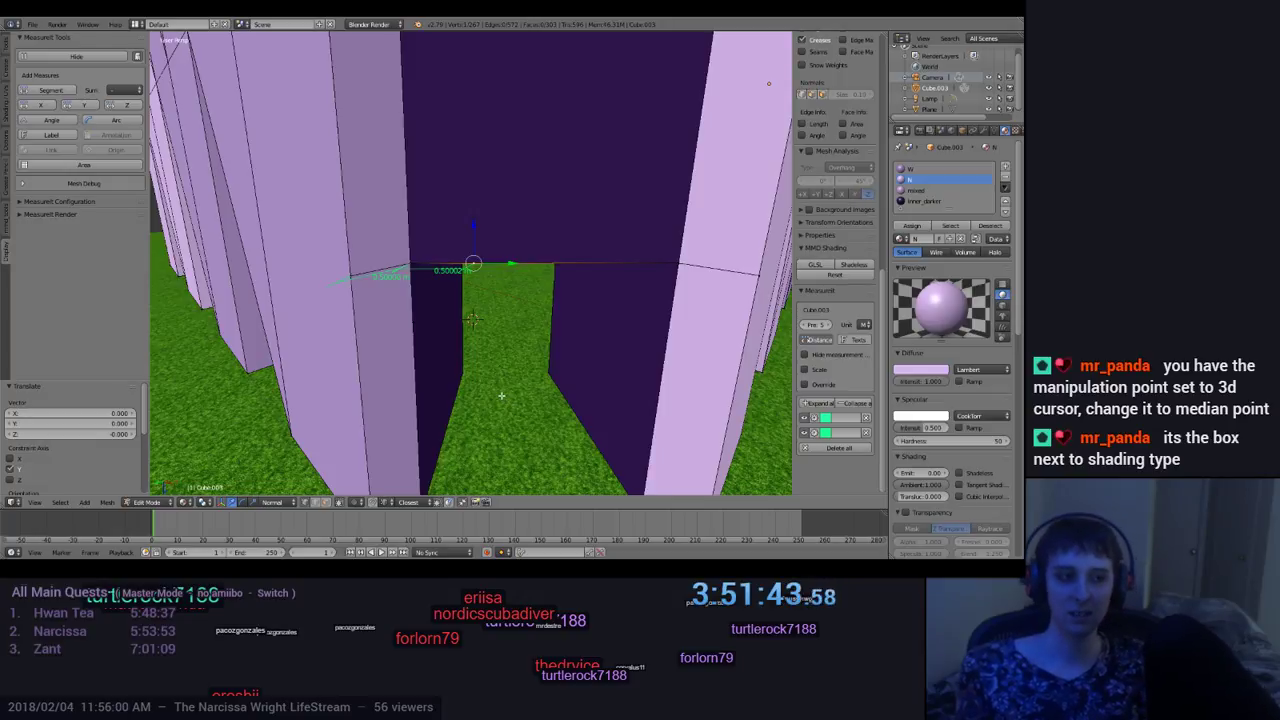
Step: Set the pivot point to Active Element and try moving the selected vertex on the doorway's top edge along its X axis
scroll(503, 400, "up", 2)
mouse_move(501, 395)
middle_mouse_down()
mouse_move(480, 366)
mouse_move(497, 305)
mouse_move(500, 410)
middle_mouse_up()
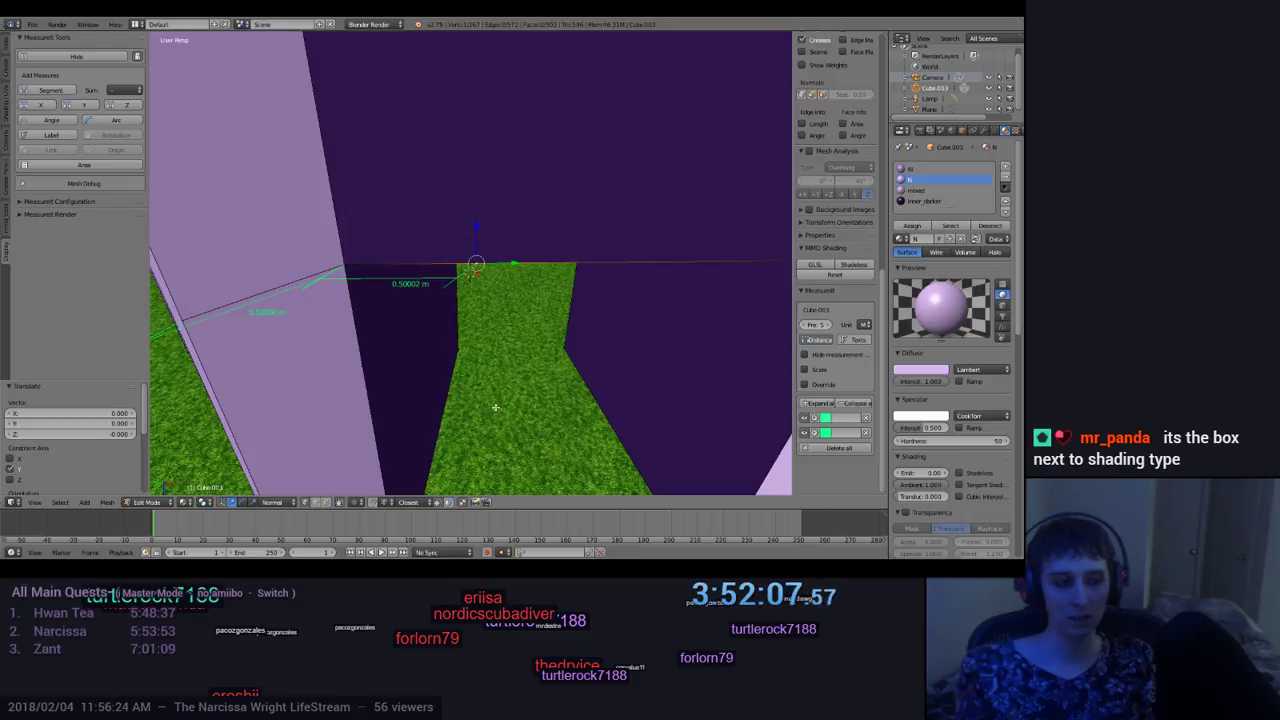
left_click(204, 503)
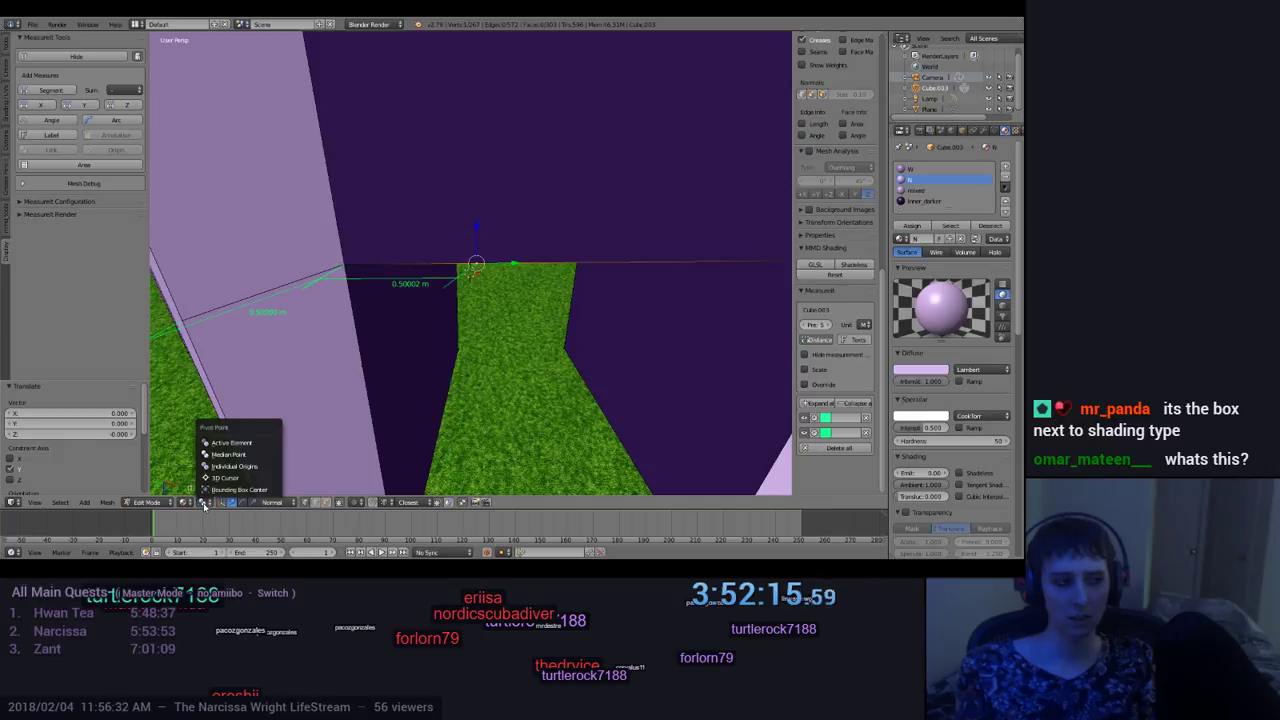
left_click(204, 503)
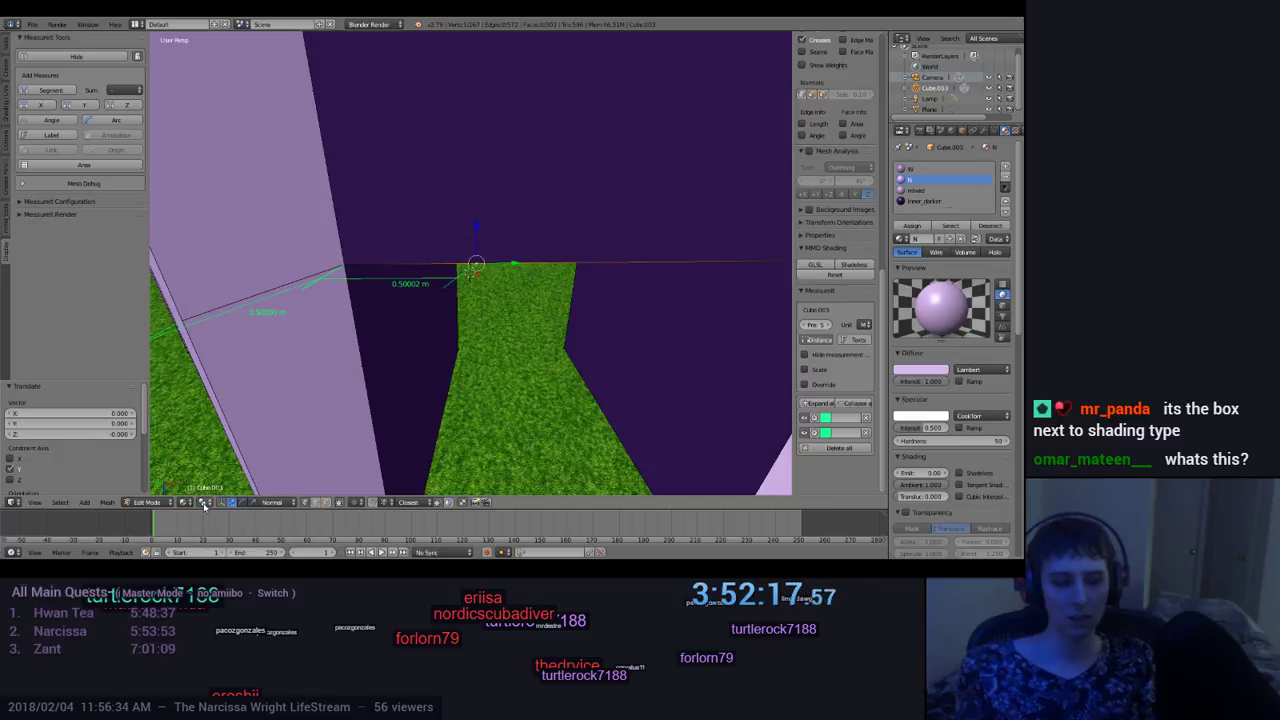
left_click(204, 503)
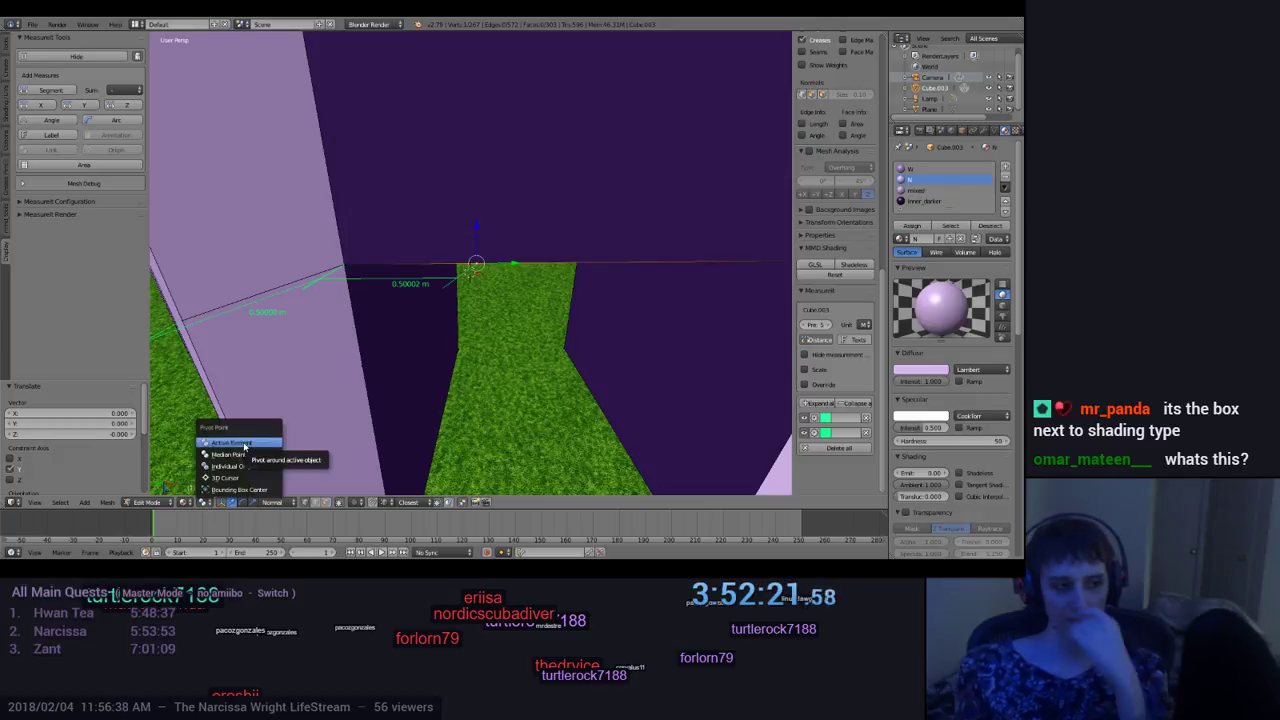
left_click(240, 443)
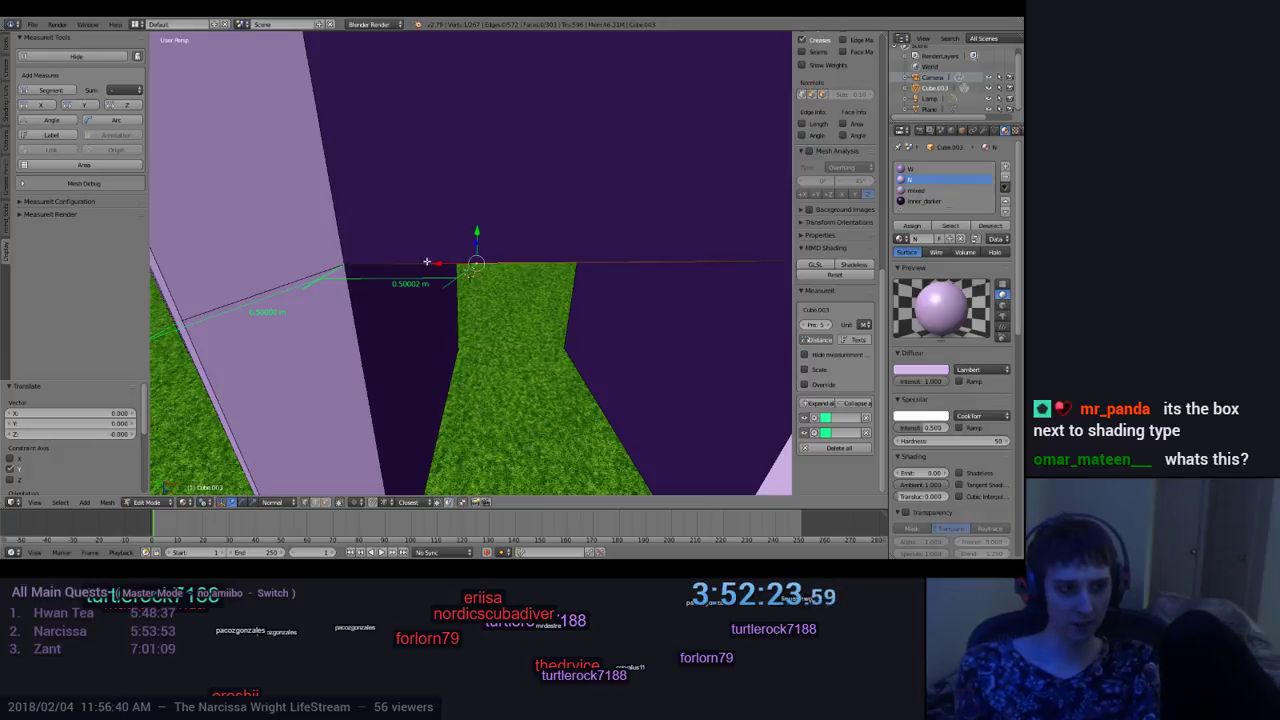
left_click_drag(437, 263, 437, 263)
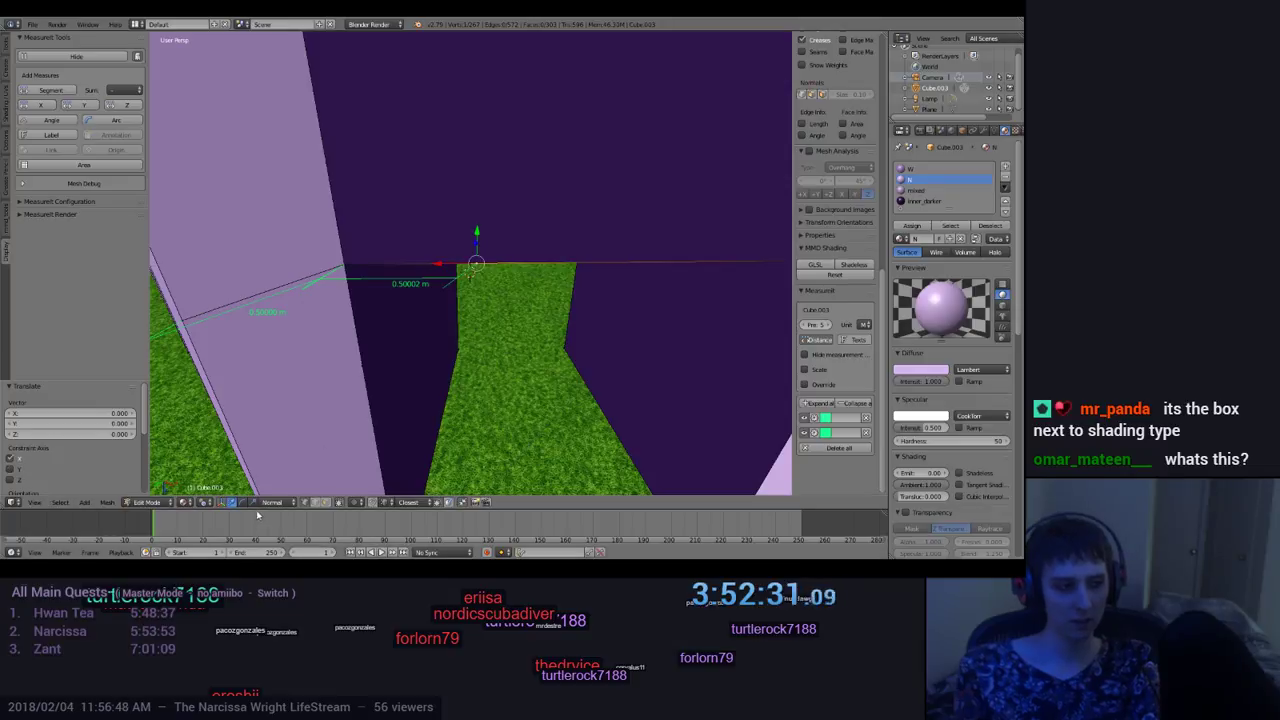
Step: Switch the pivot point to Individual Origins and try moving the doorway vertex along its normal Y axis
left_click(203, 503)
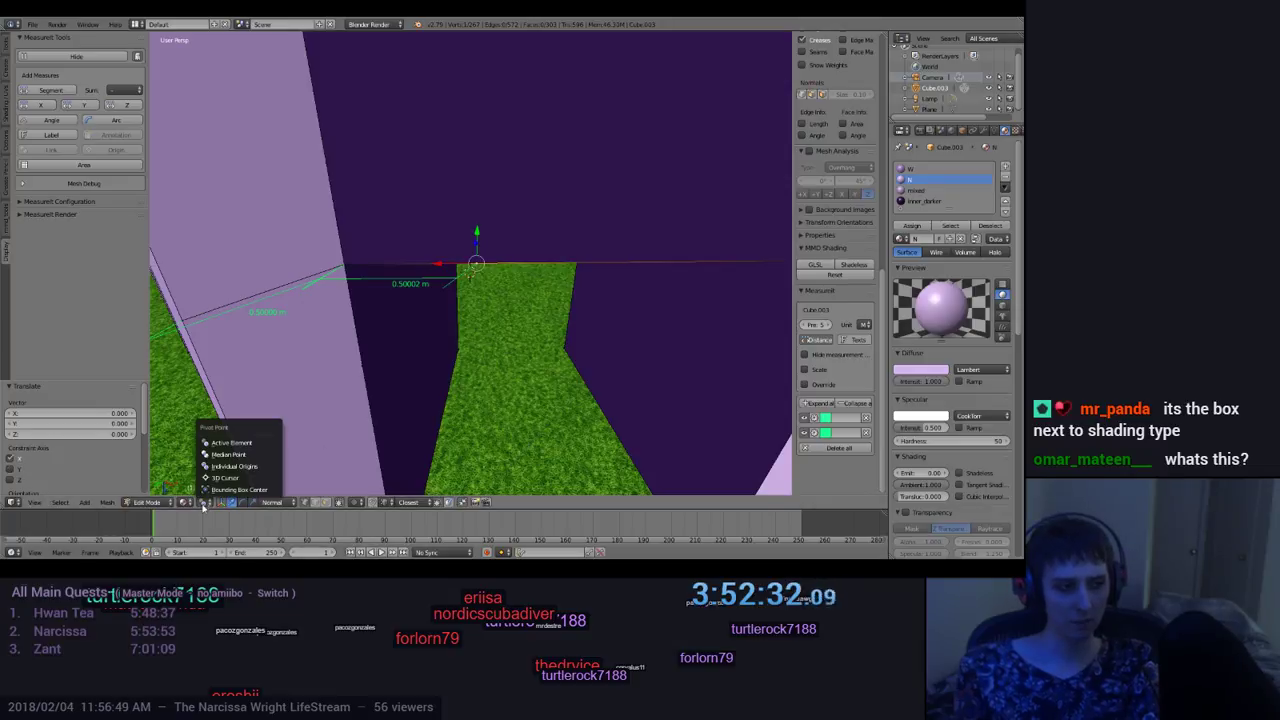
left_click(254, 467)
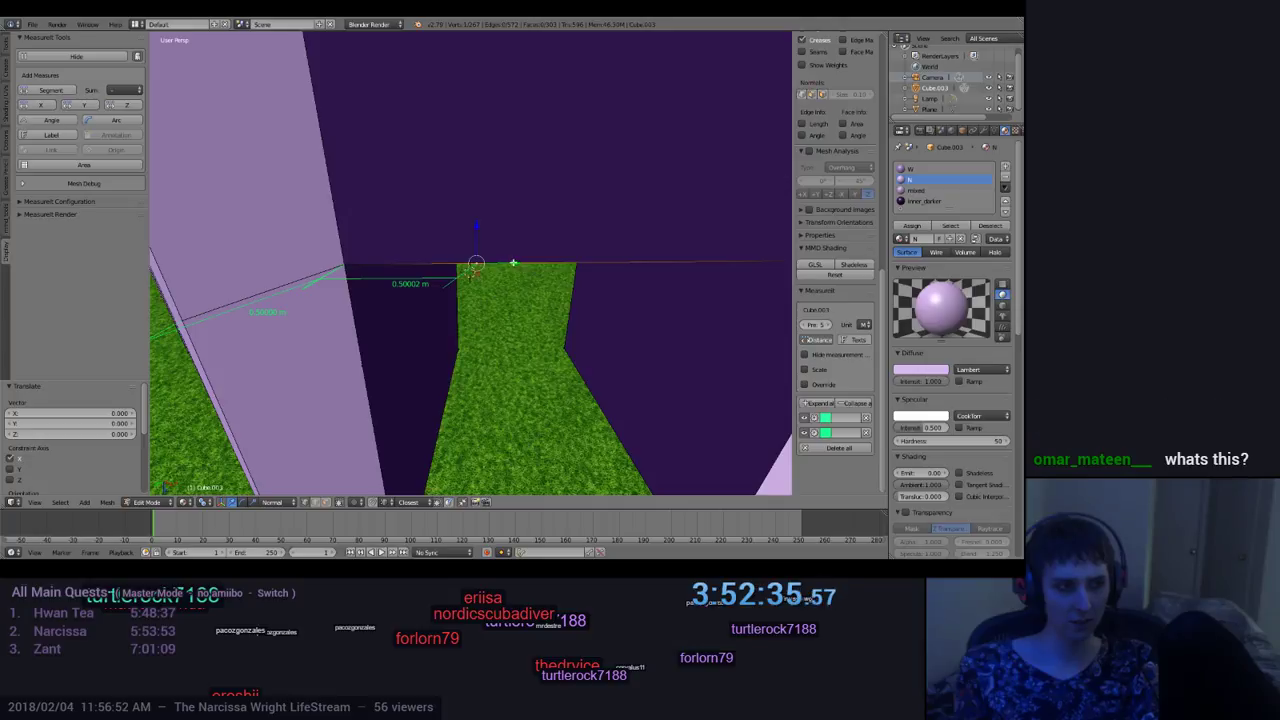
key("g")
key("z")
key("z")
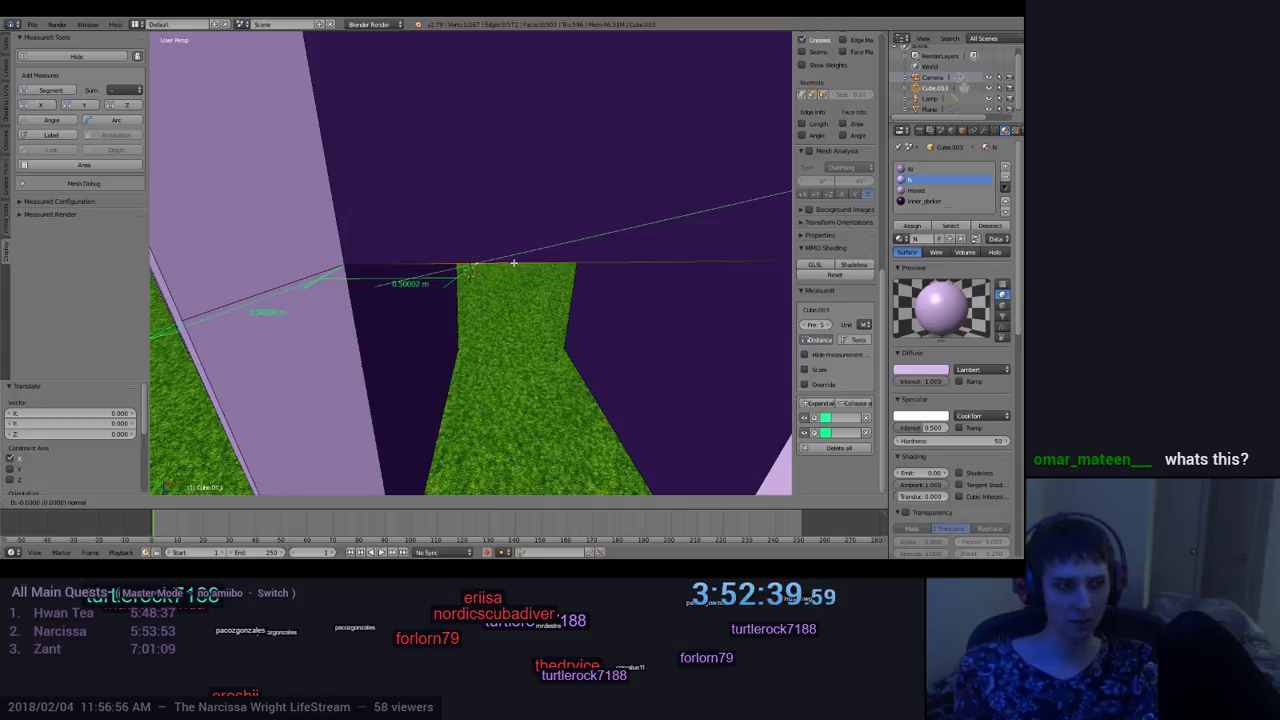
right_click(513, 263)
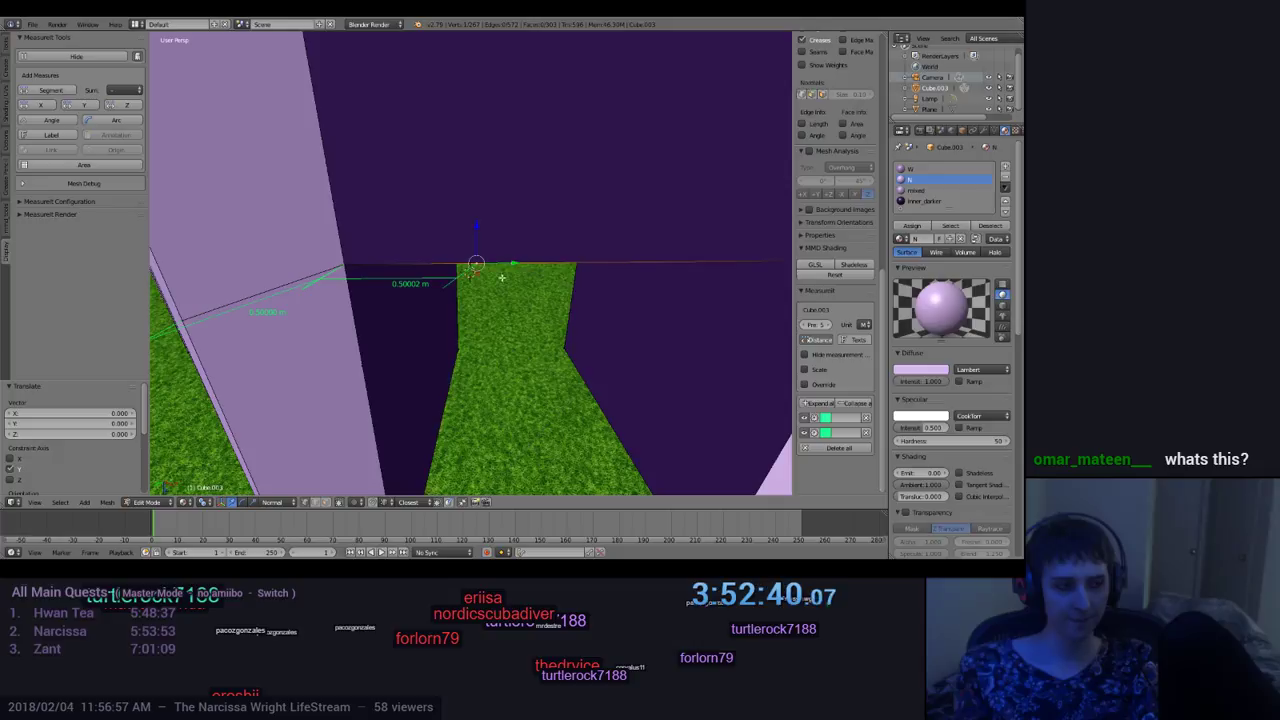
Step: Change the pivot point for transforms to Median Point
left_click(209, 502)
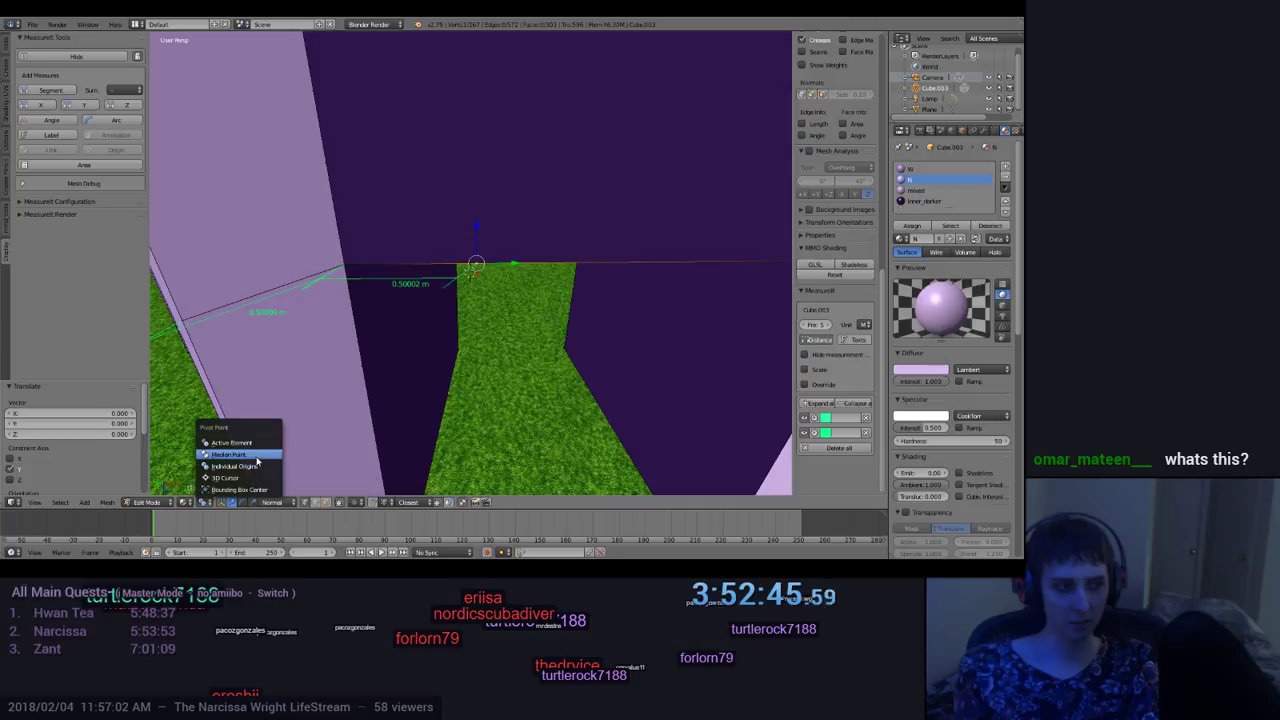
left_click(257, 466)
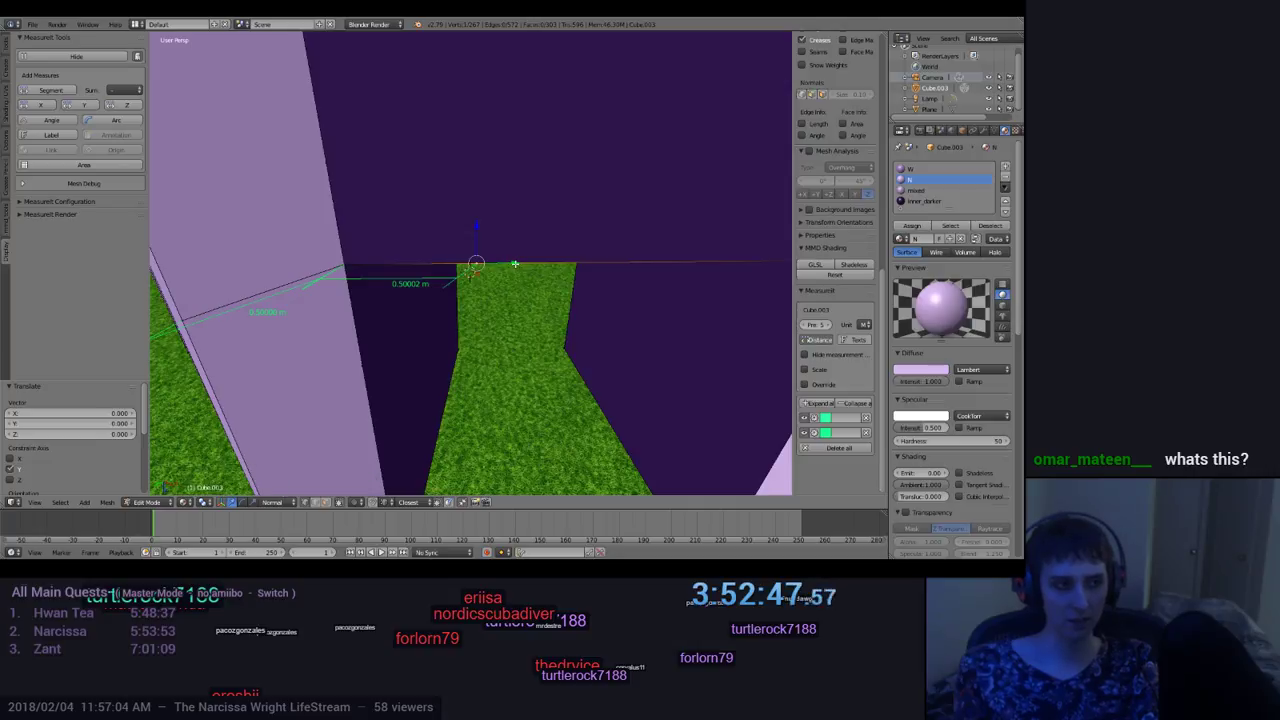
middle_click_drag(432, 311, 454, 335)
middle_click_drag(454, 335, 427, 352)
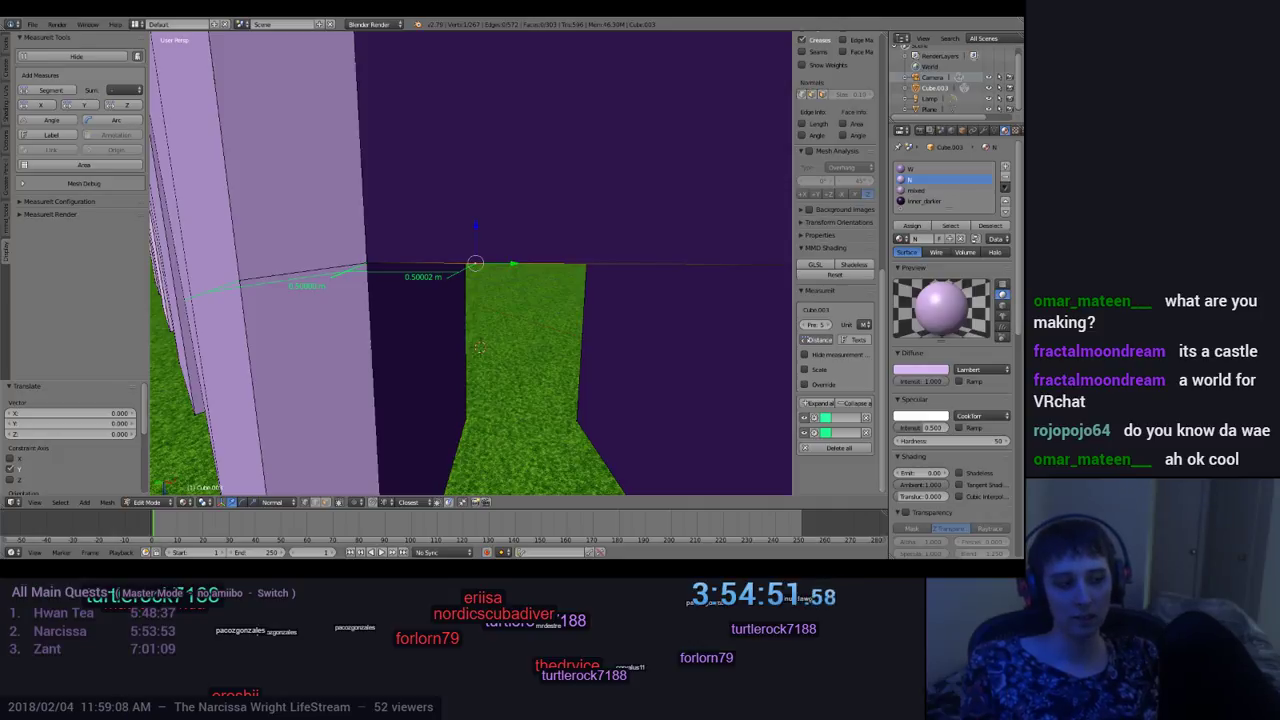
Step: Select the longer remaining segment of the doorway's top edge and subdivide it with one cut
scroll(570, 468, "down", 5)
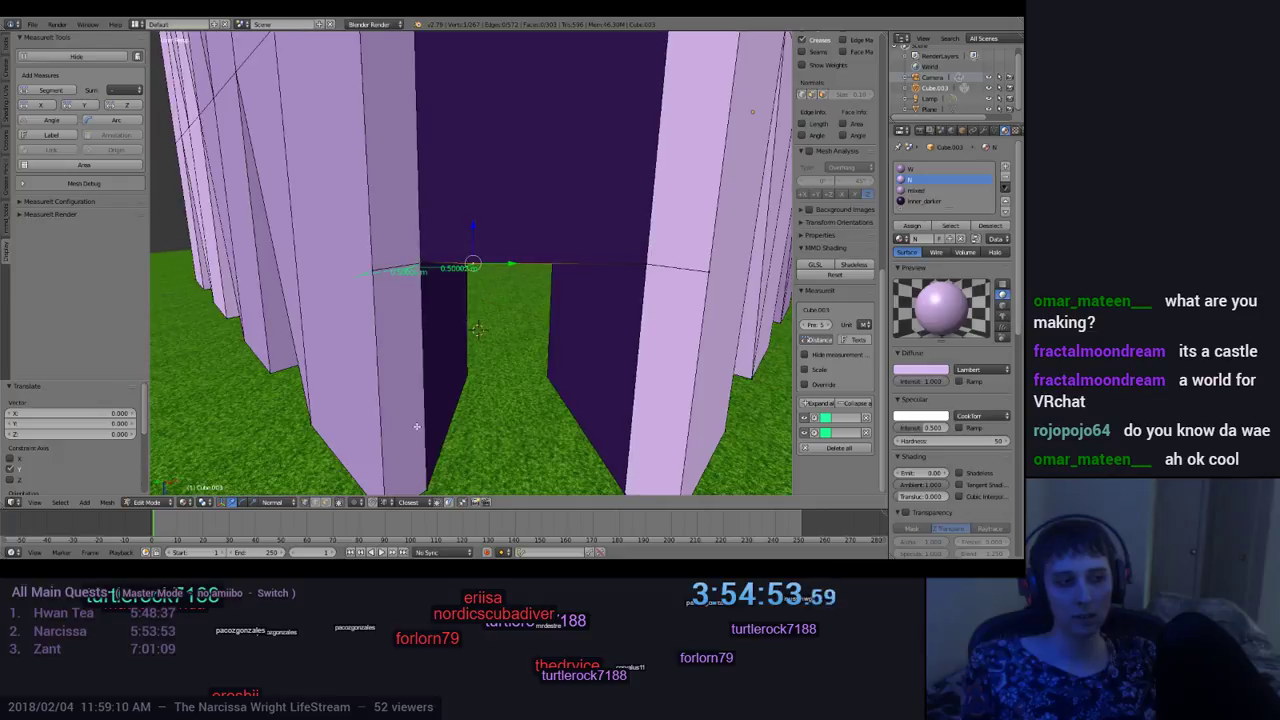
mouse_move(570, 466)
middle_mouse_down()
mouse_move(582, 436)
mouse_move(561, 473)
middle_mouse_up()
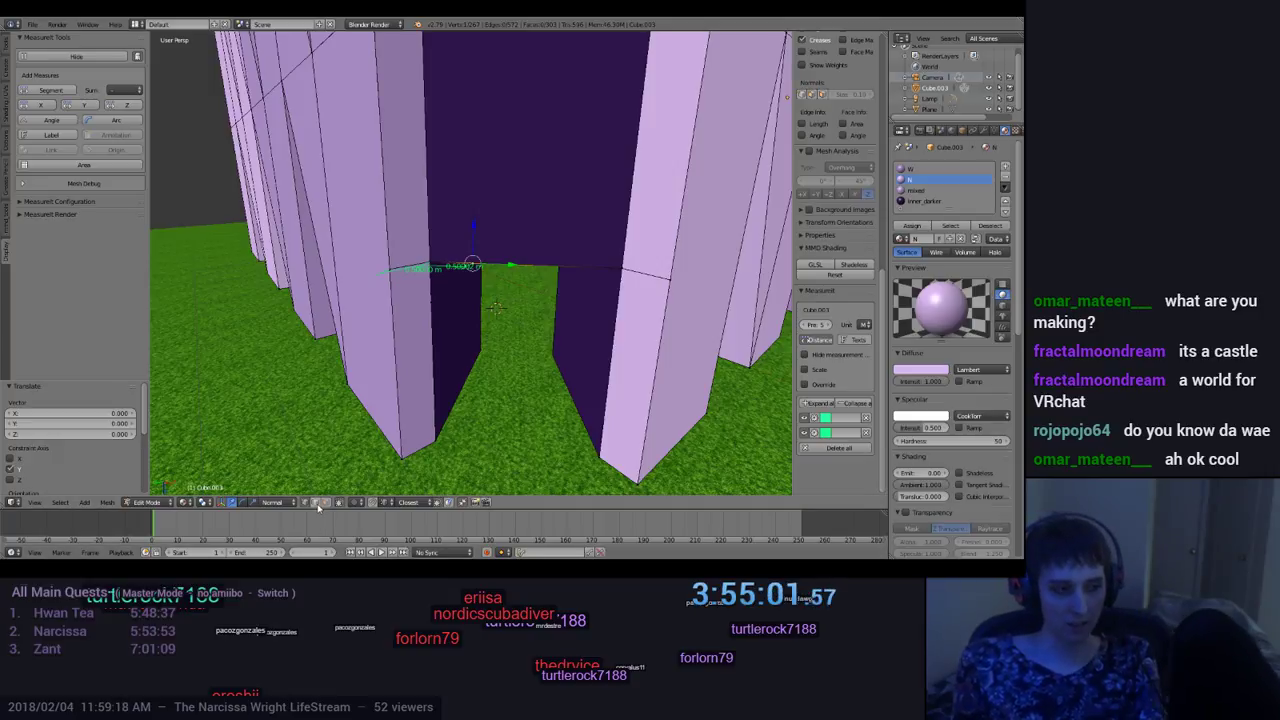
scroll(836, 250, "down", 3)
right_click(545, 266)
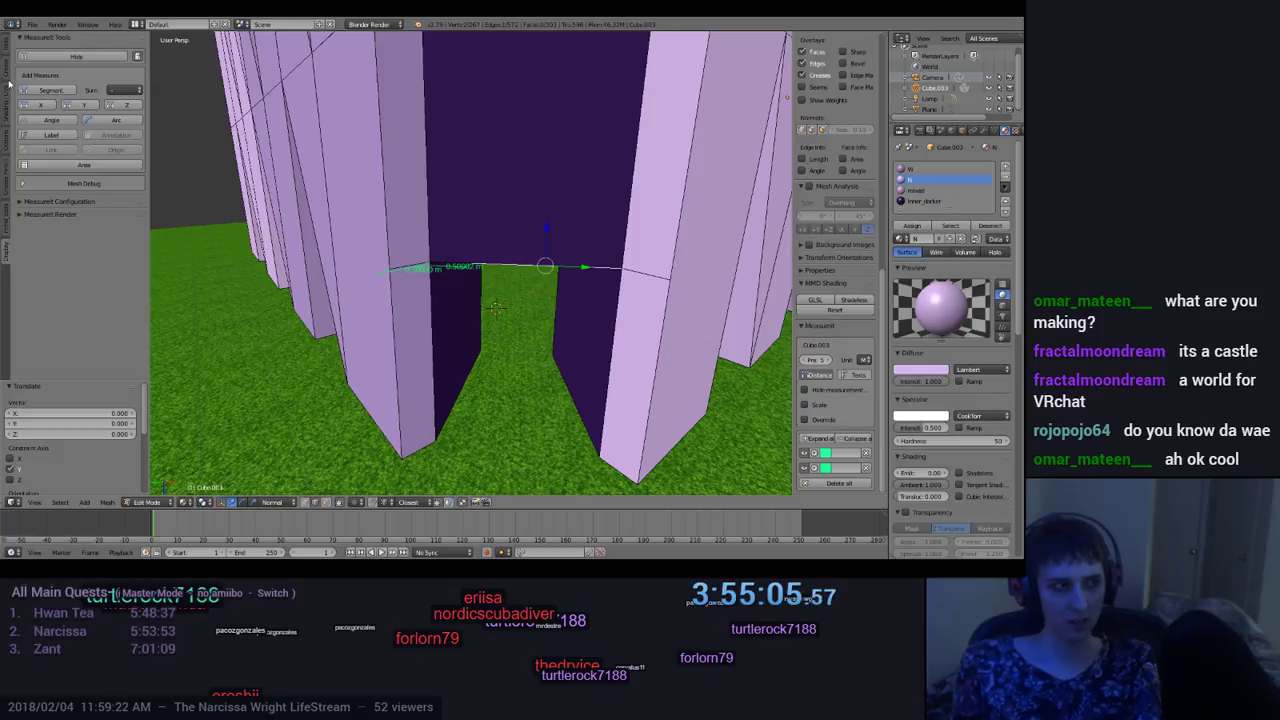
left_click(6, 46)
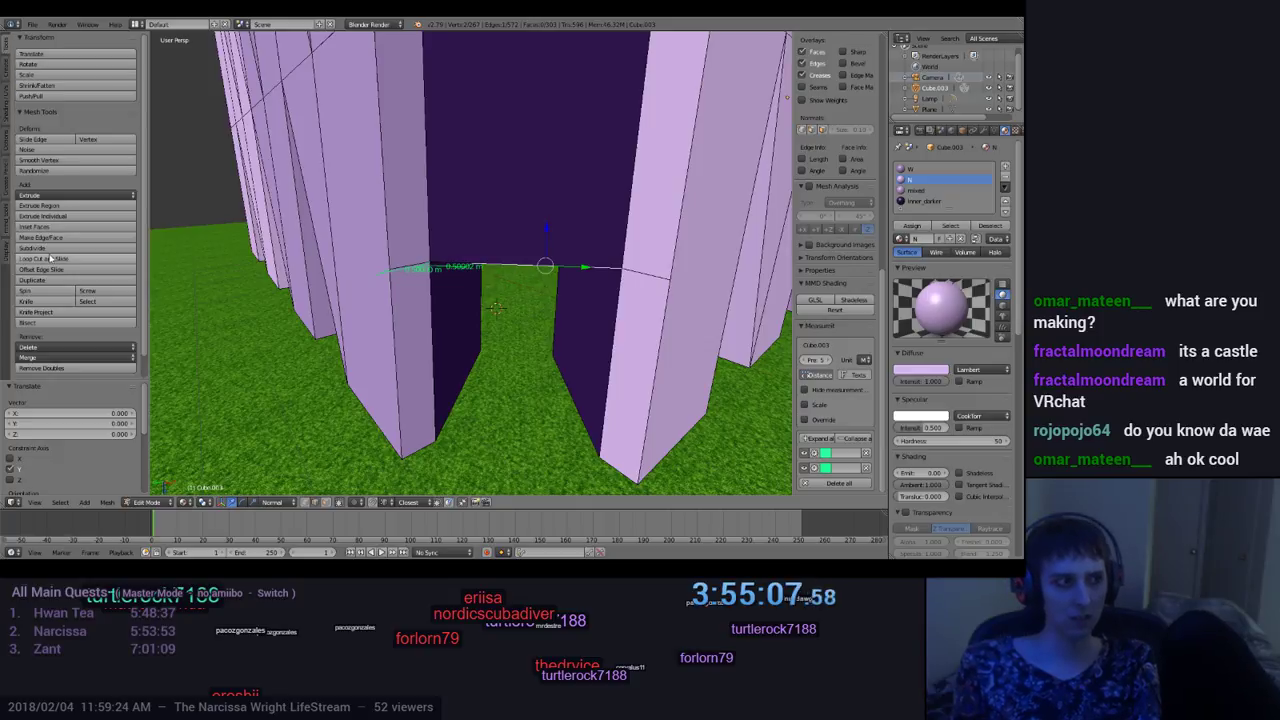
left_click(48, 250)
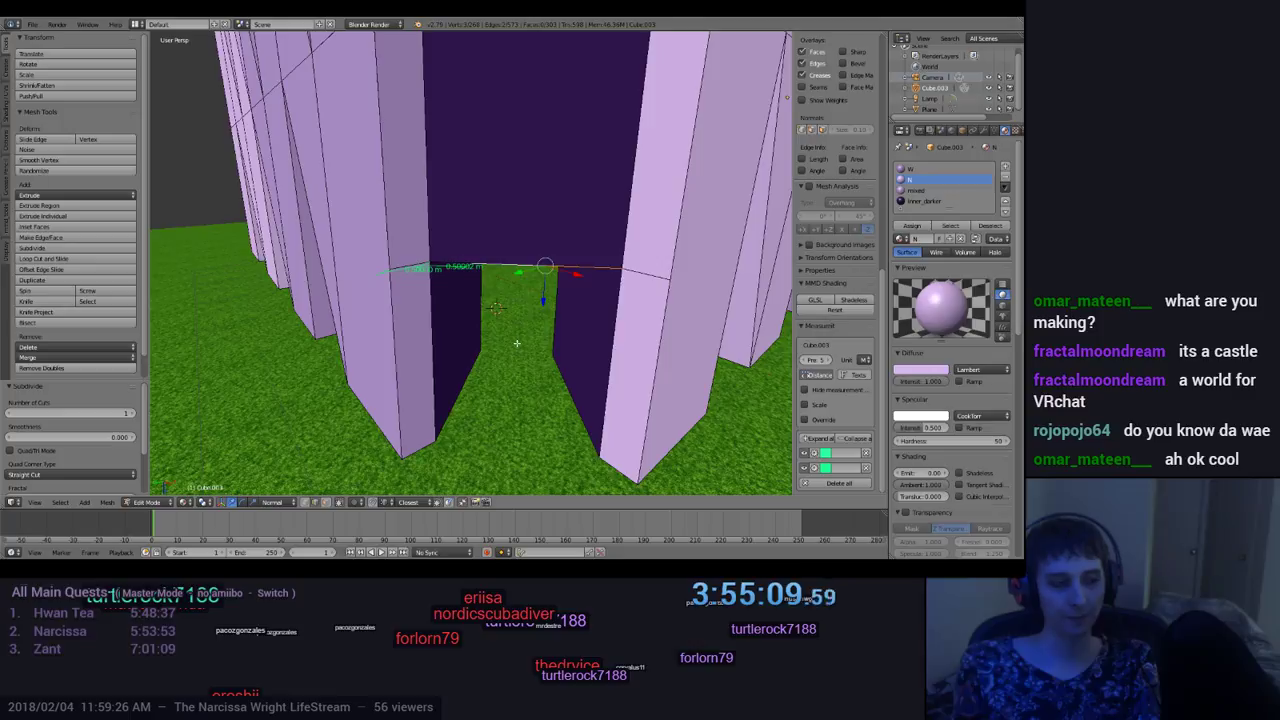
Step: Add a MeasureIt segment between the new midpoint vertex and the doorway's nearest upper corner vertex
middle_click_drag(496, 307, 277, 460)
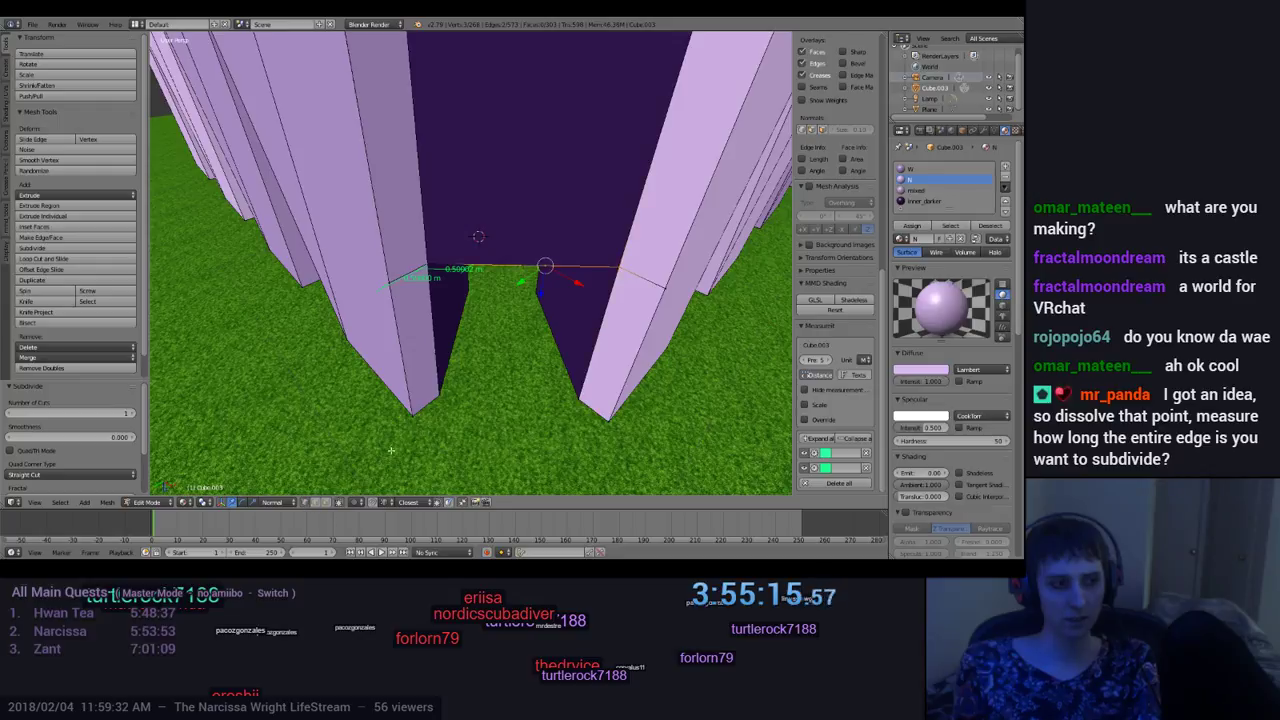
middle_click_drag(545, 280, 606, 279)
right_click(620, 268, "shift")
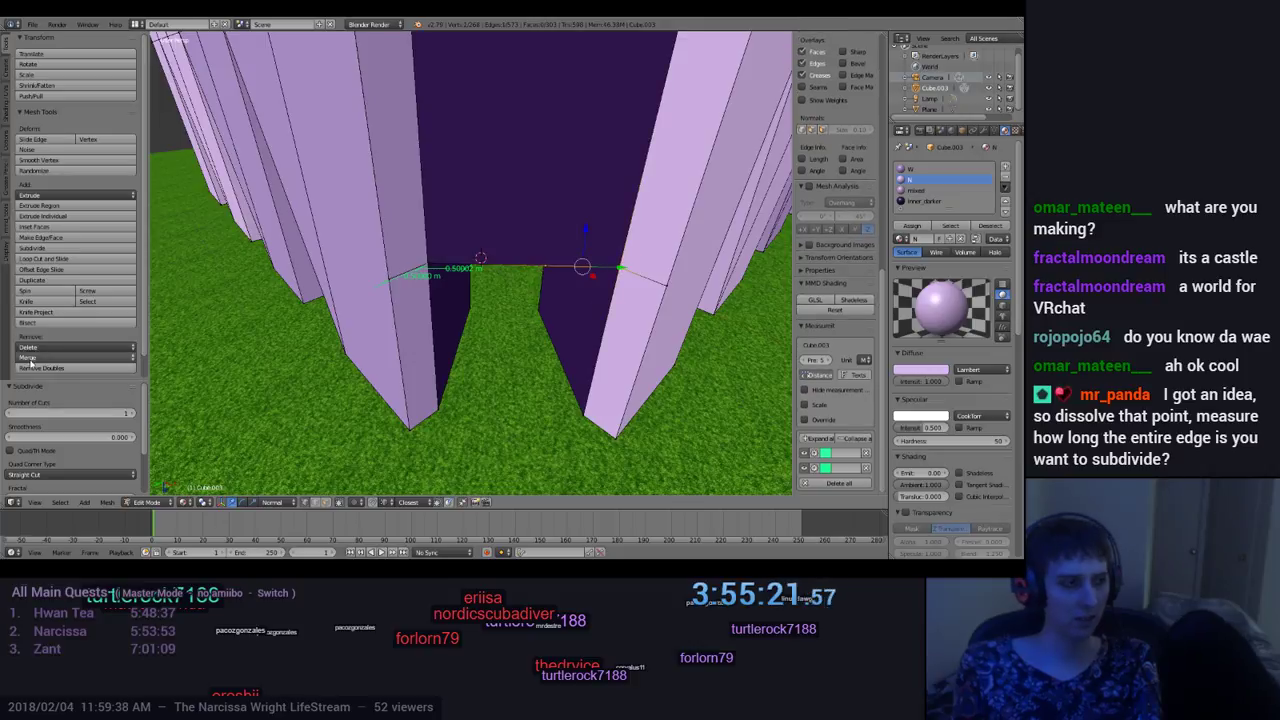
left_click(6, 253)
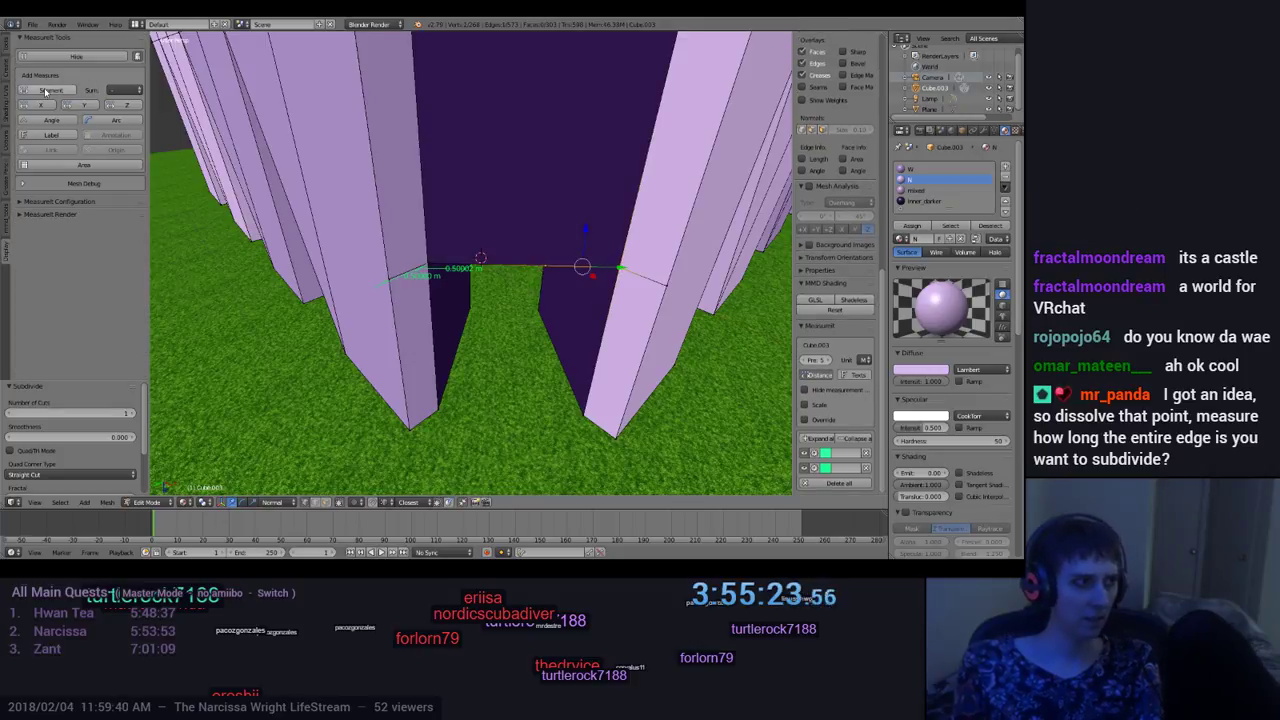
left_click(45, 91)
Step: Try to move the two measured vertices along the doorway's top edge
mouse_move(526, 396)
middle_mouse_down()
mouse_move(509, 349)
mouse_move(520, 480)
mouse_move(526, 351)
mouse_move(524, 379)
middle_mouse_up()
middle_click_drag(578, 337, 546, 291)
key("g")
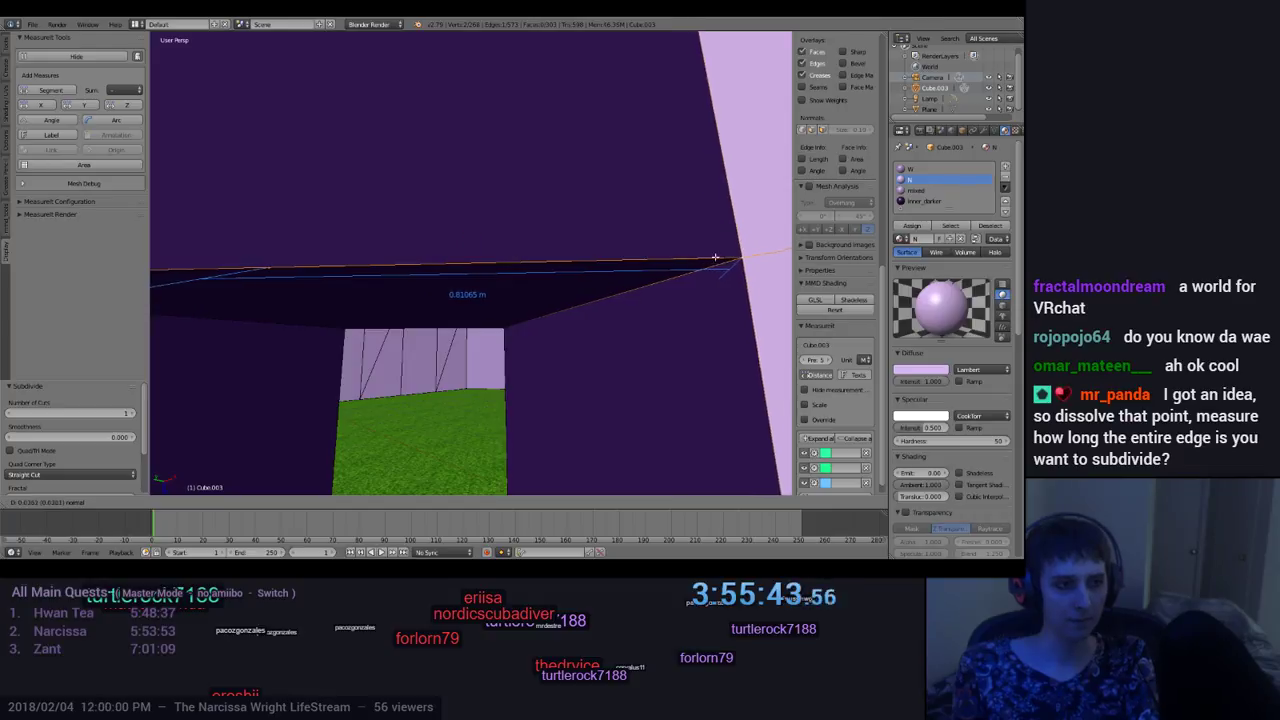
left_click(590, 264)
middle_click_drag(271, 408, 293, 382)
scroll(478, 350, "up", 8)
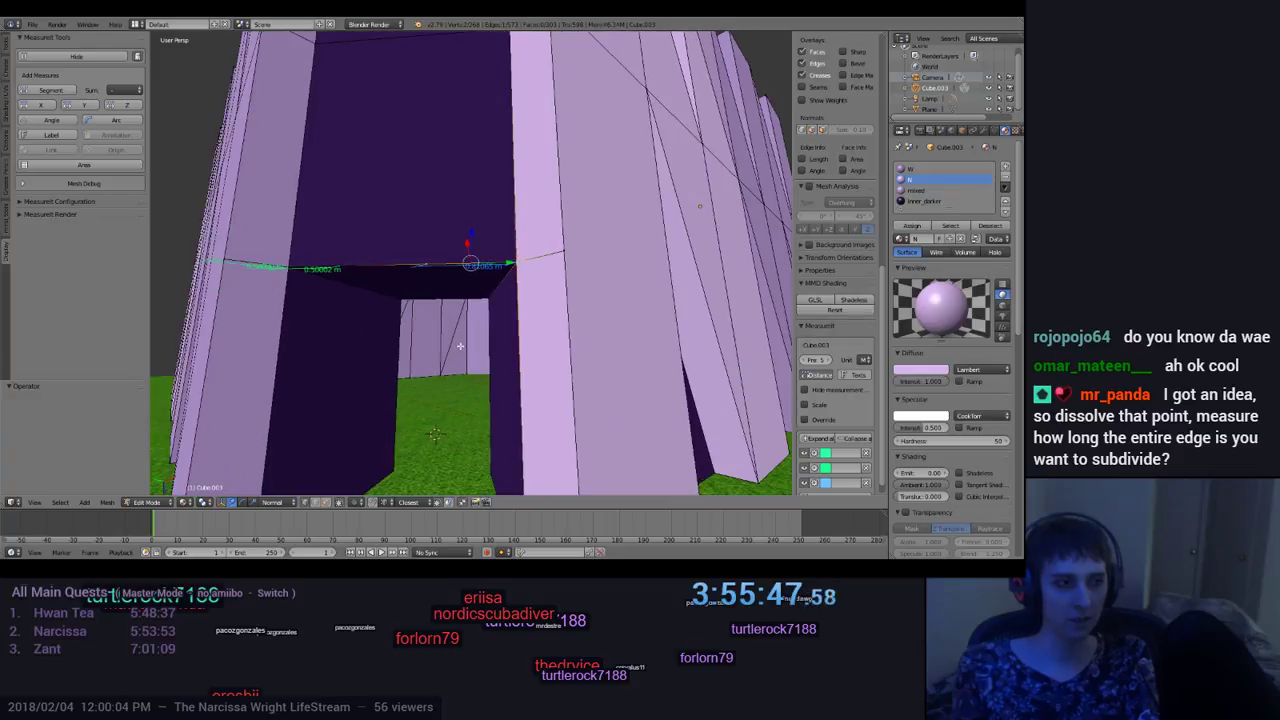
Step: Move only the new vertex -0.311 along the top edge's Y direction, to about 0.5 m from the doorway corner
middle_click_drag(478, 350, 407, 320)
left_click(334, 263)
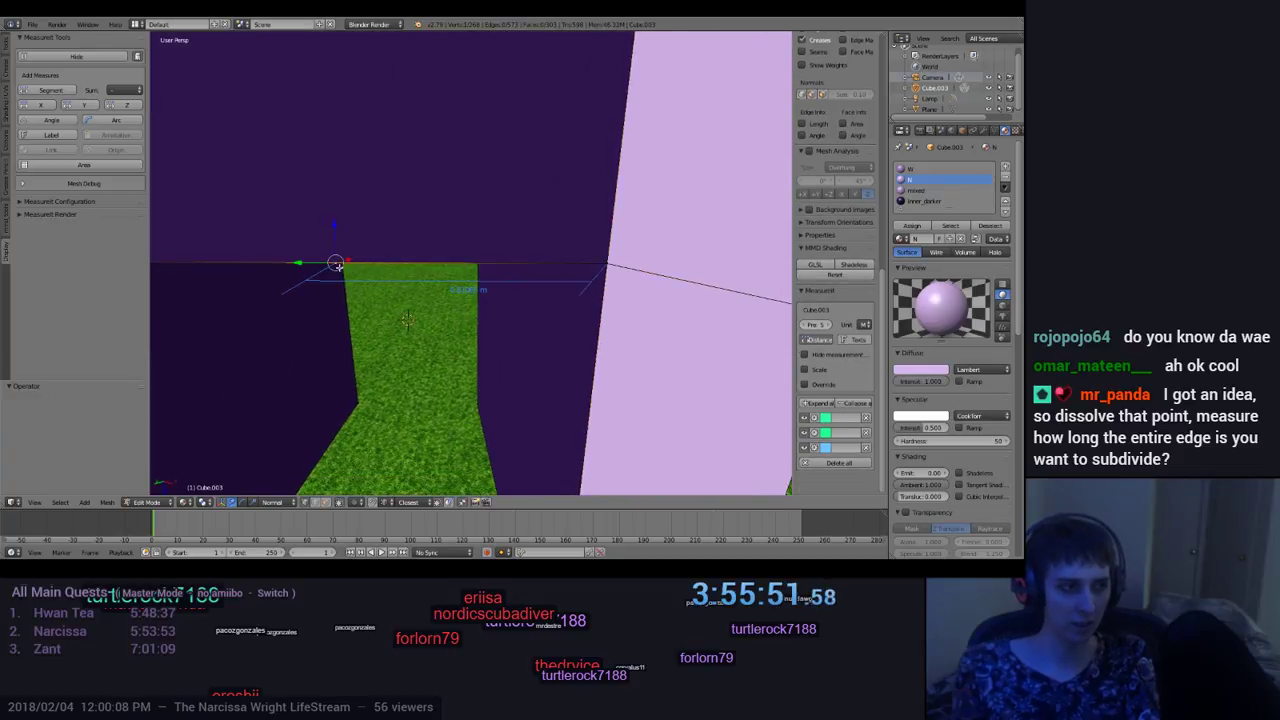
key("g")
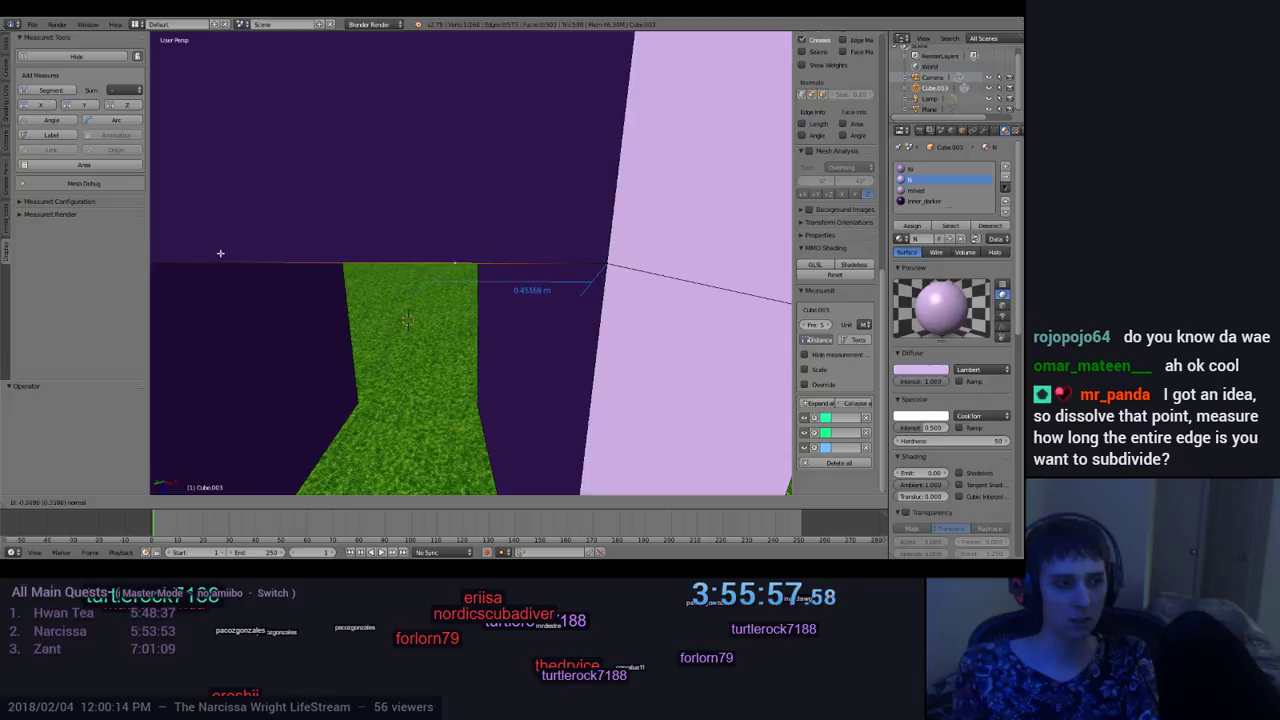
left_click(691, 263)
Step: Examine the doorway's top edge and its measured segments from several angles
middle_click_drag(491, 366, 404, 379)
middle_click_drag(397, 442, 349, 420)
scroll(405, 362, "down", 4)
scroll(437, 340, "up", 3)
scroll(416, 394, "down", 1)
middle_click_drag(416, 394, 449, 317)
scroll(429, 362, "up", 2)
scroll(430, 362, "down", 1)
scroll(433, 368, "up", 3)
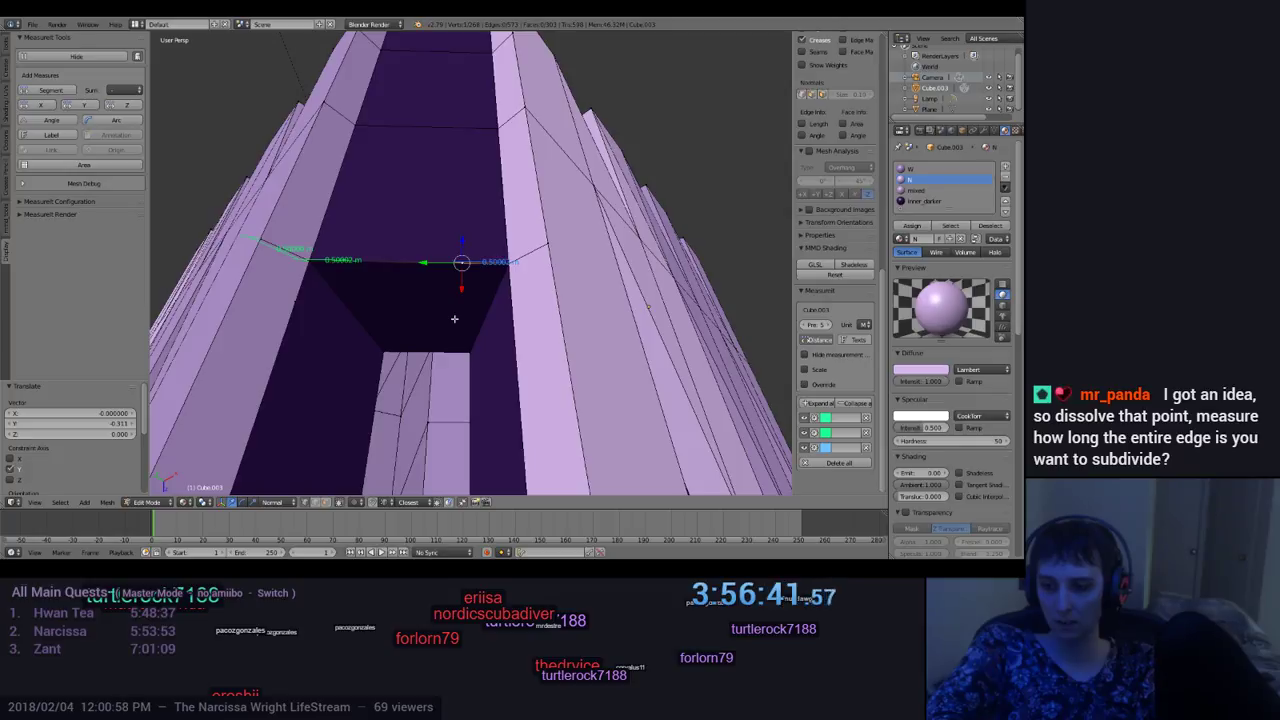
scroll(391, 317, "down", 2)
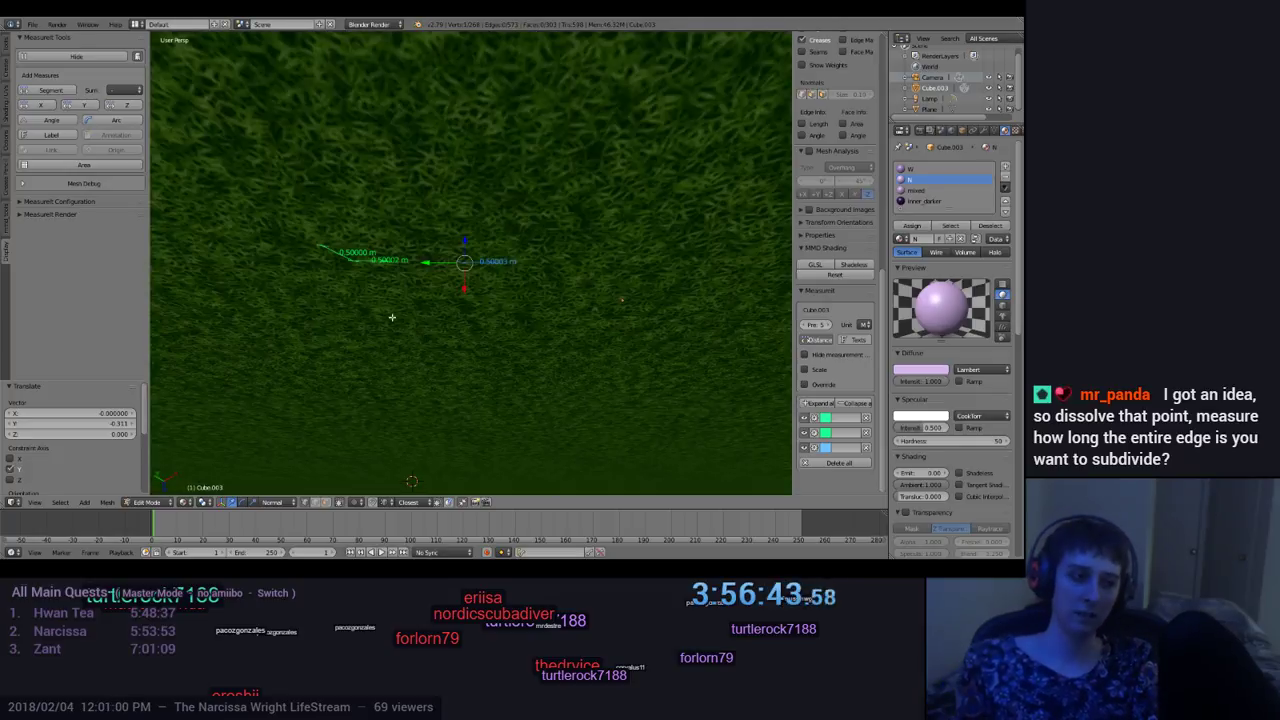
scroll(391, 317, "up", 3)
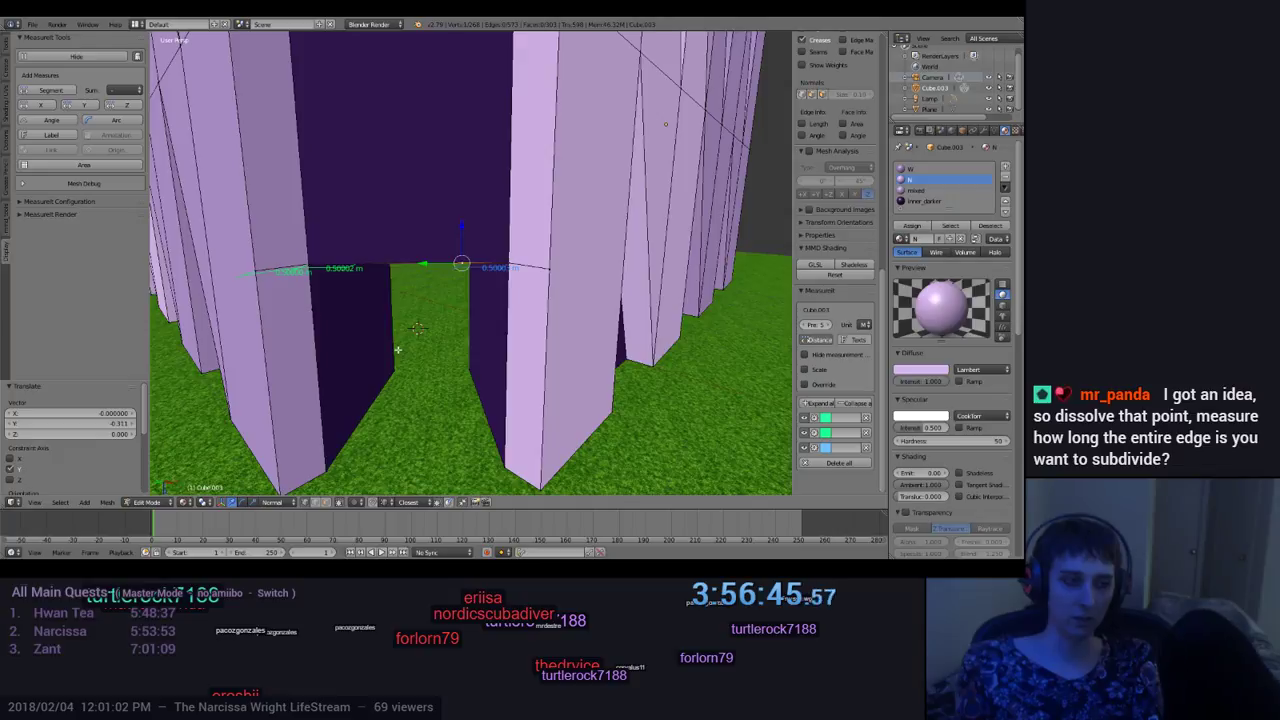
Step: Delete the three MeasureIt segment measurements around the doorway one by one
scroll(399, 348, "up", 1)
left_click(866, 418)
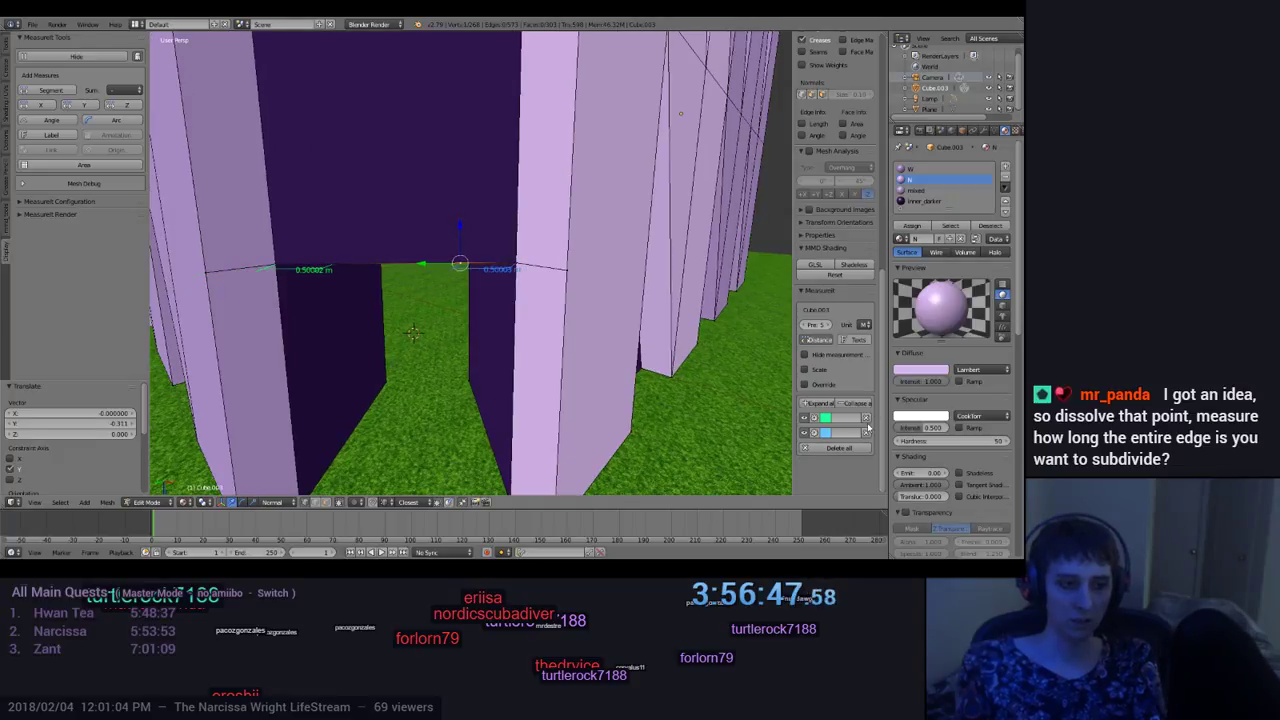
left_click(866, 418)
left_click(866, 418)
Step: Try to dissolve the two intermediate vertices on the doorway's top edge with Dissolve Vertices
middle_click_drag(456, 393, 216, 458)
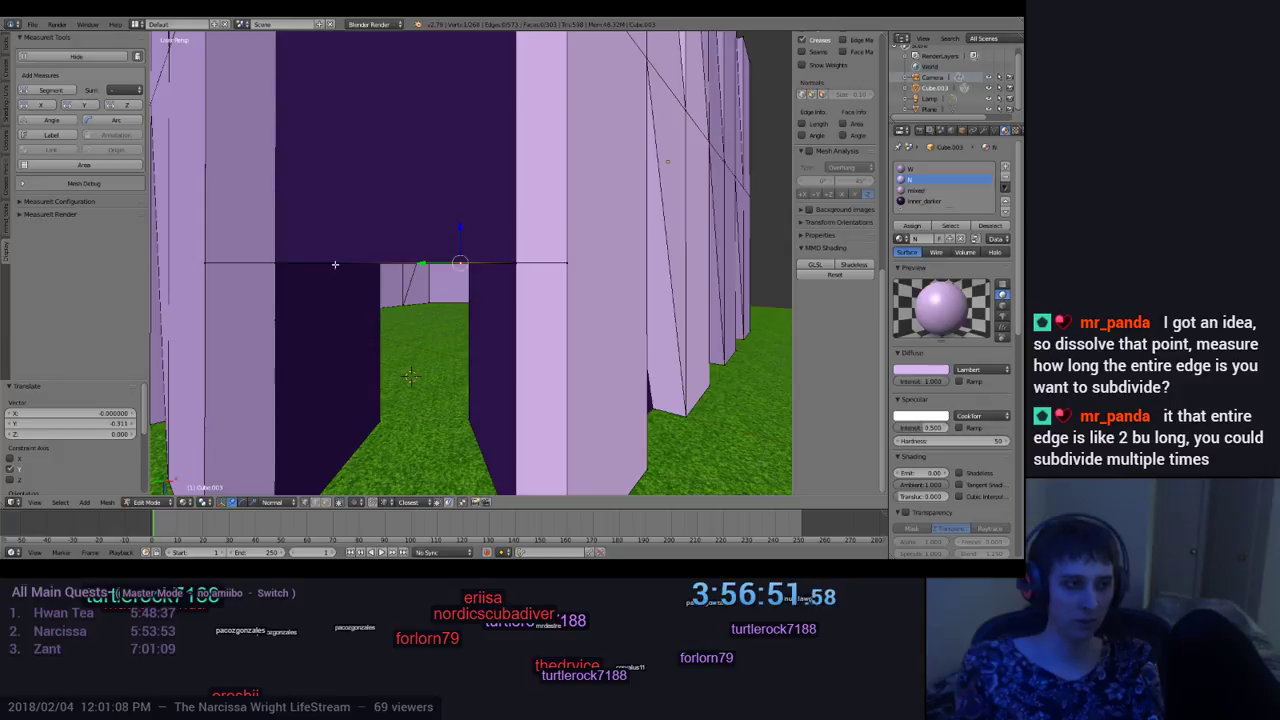
middle_click_drag(348, 300, 373, 336)
right_click(262, 253)
right_click(502, 271, "shift")
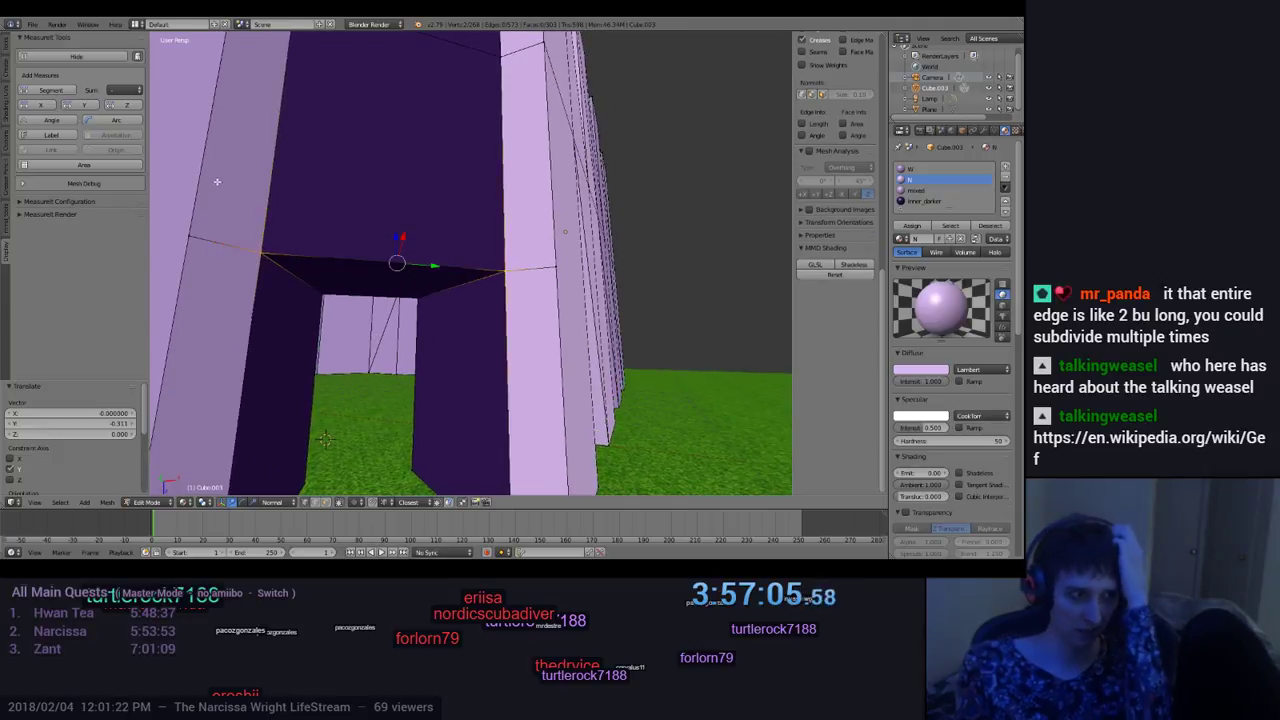
right_click(329, 257)
right_click(444, 268, "shift")
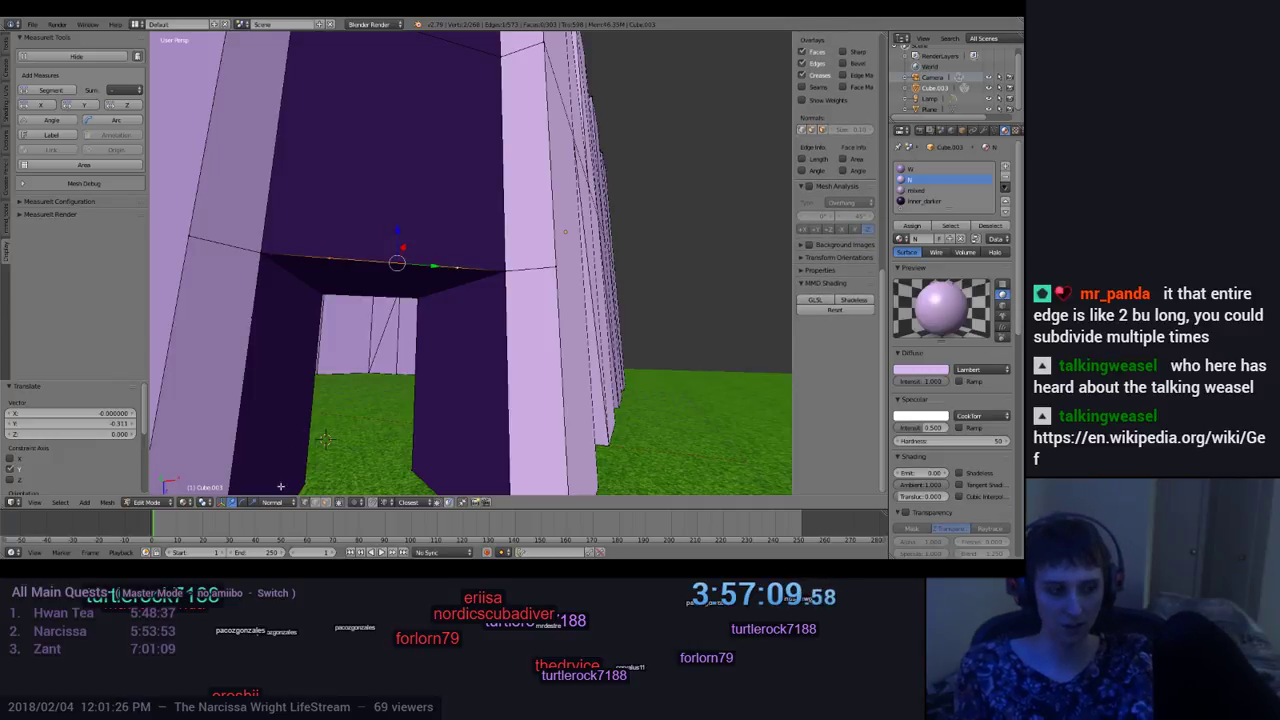
key("space")
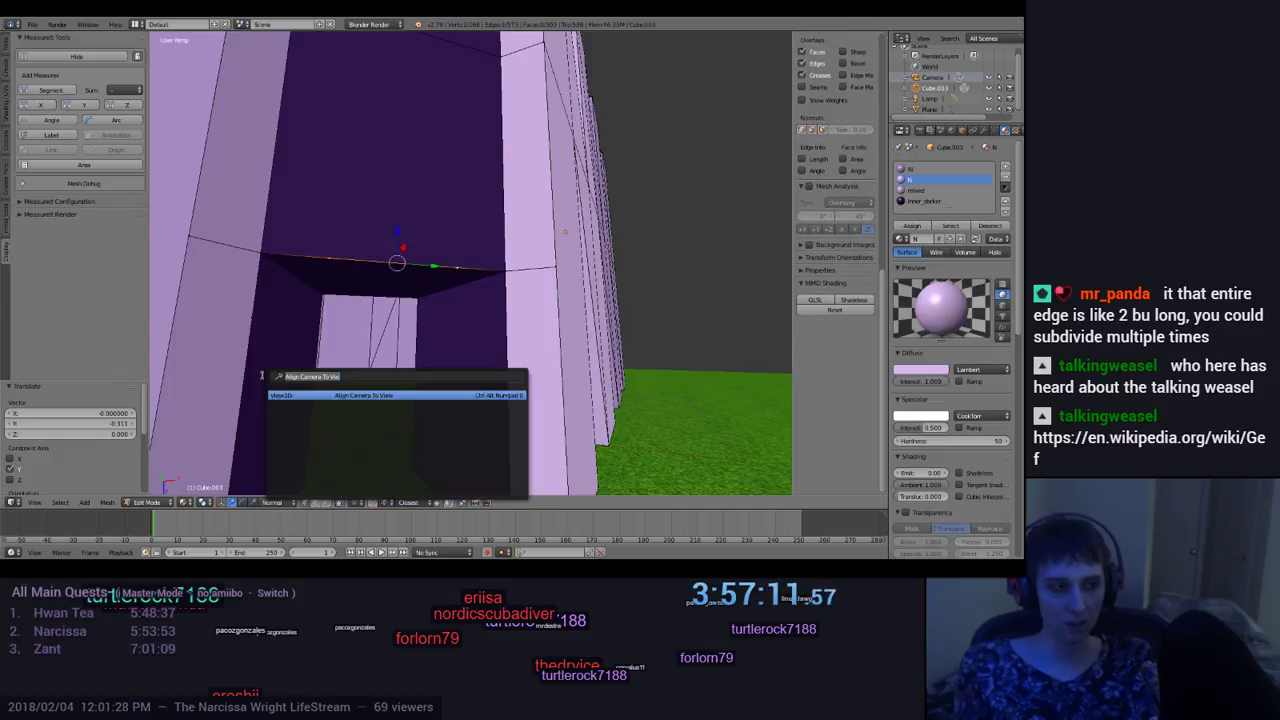
key("BackSpace")
type("subd")
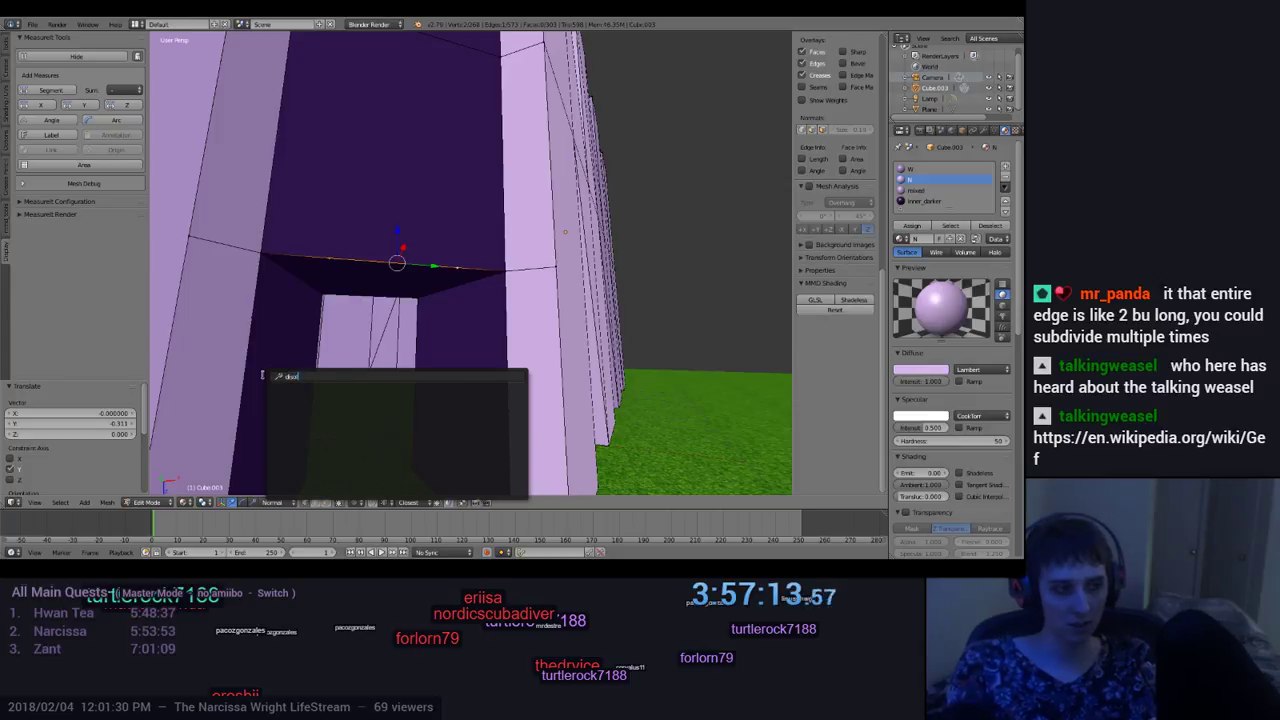
key("BackSpace")
key("BackSpace")
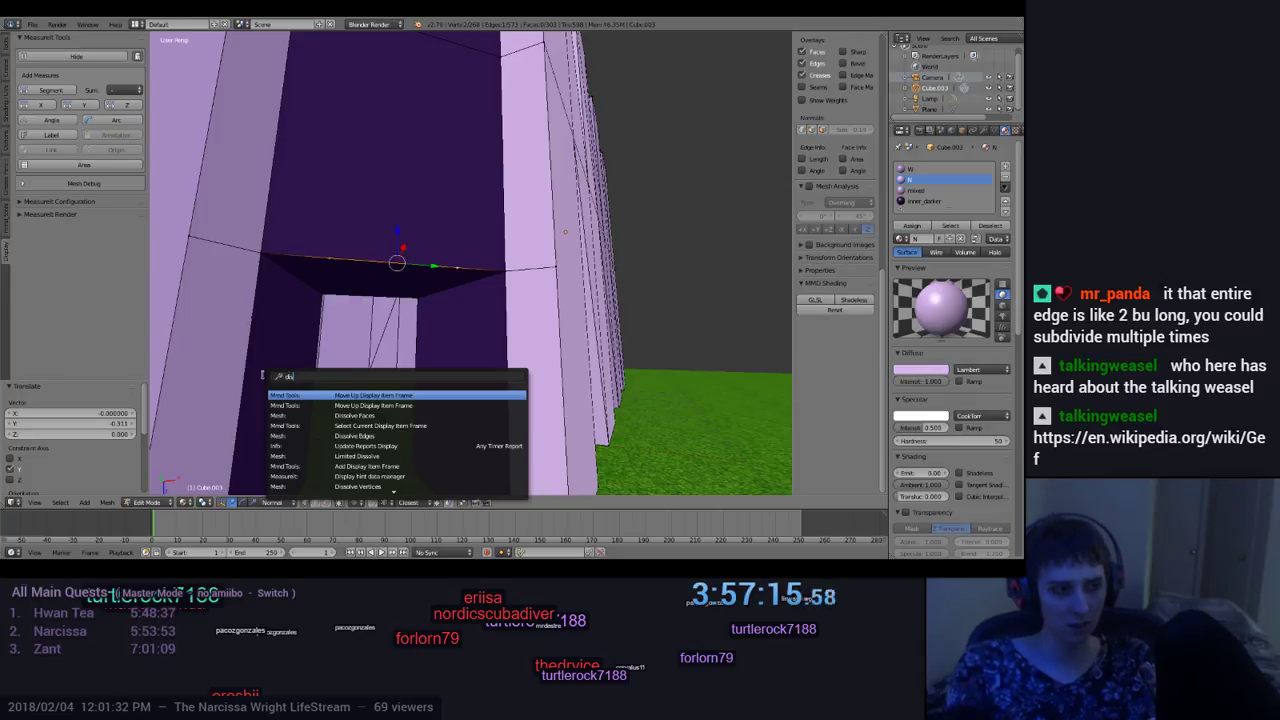
key("Down")
key("Down")
key("Down")
key("Down")
key("Down")
key("Down")
key("Down")
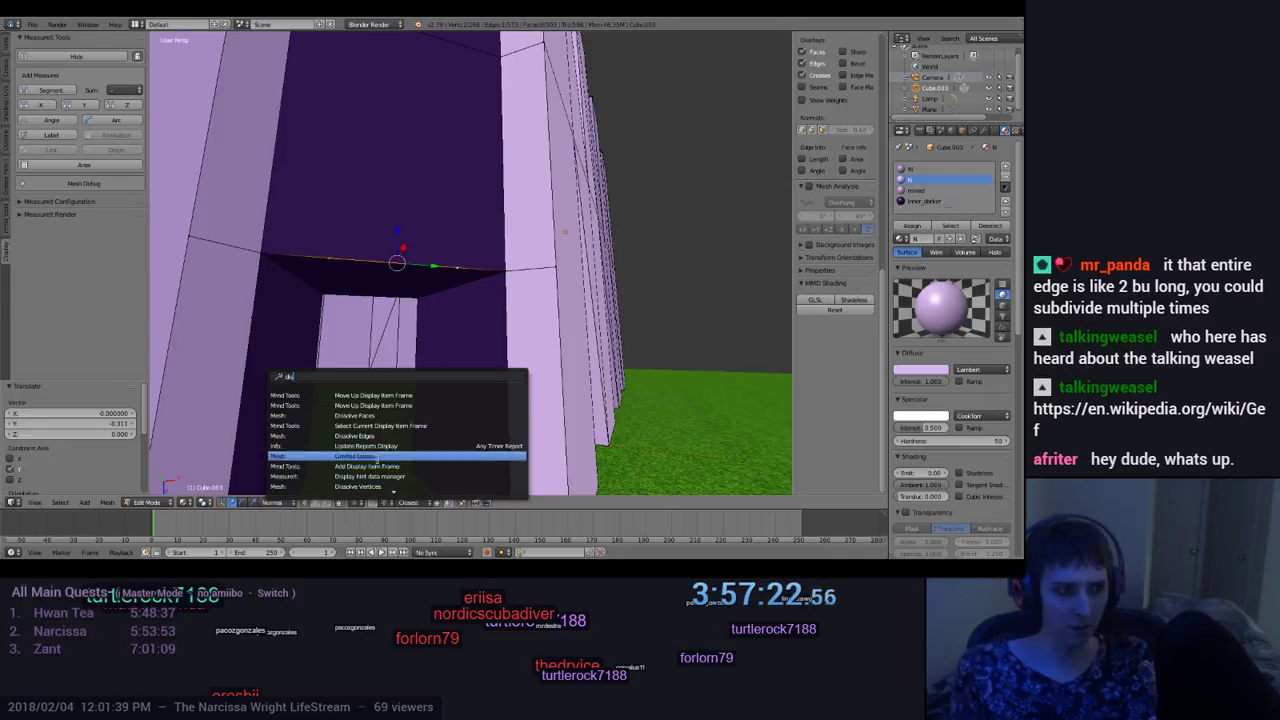
left_click(369, 484)
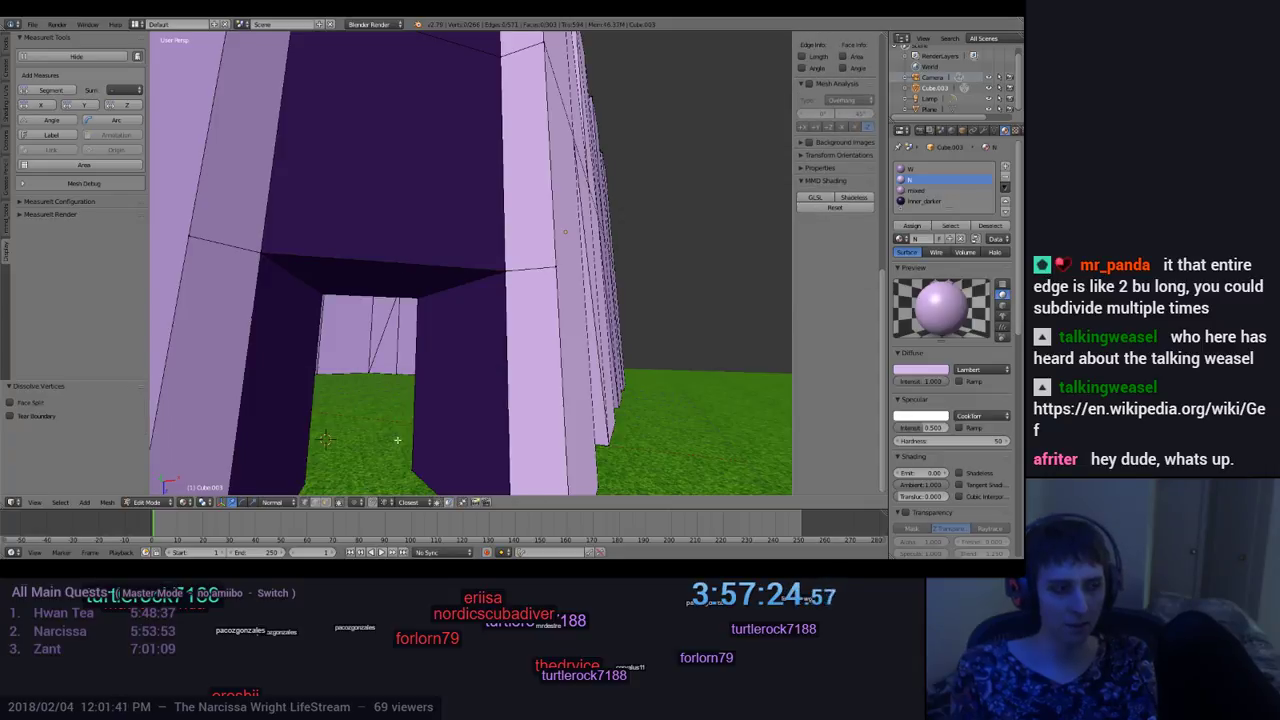
Step: Measure the doorway's full top edge with a MeasureIt segment between its two corner vertices, and remove the measurement
middle_click_drag(397, 440, 309, 293)
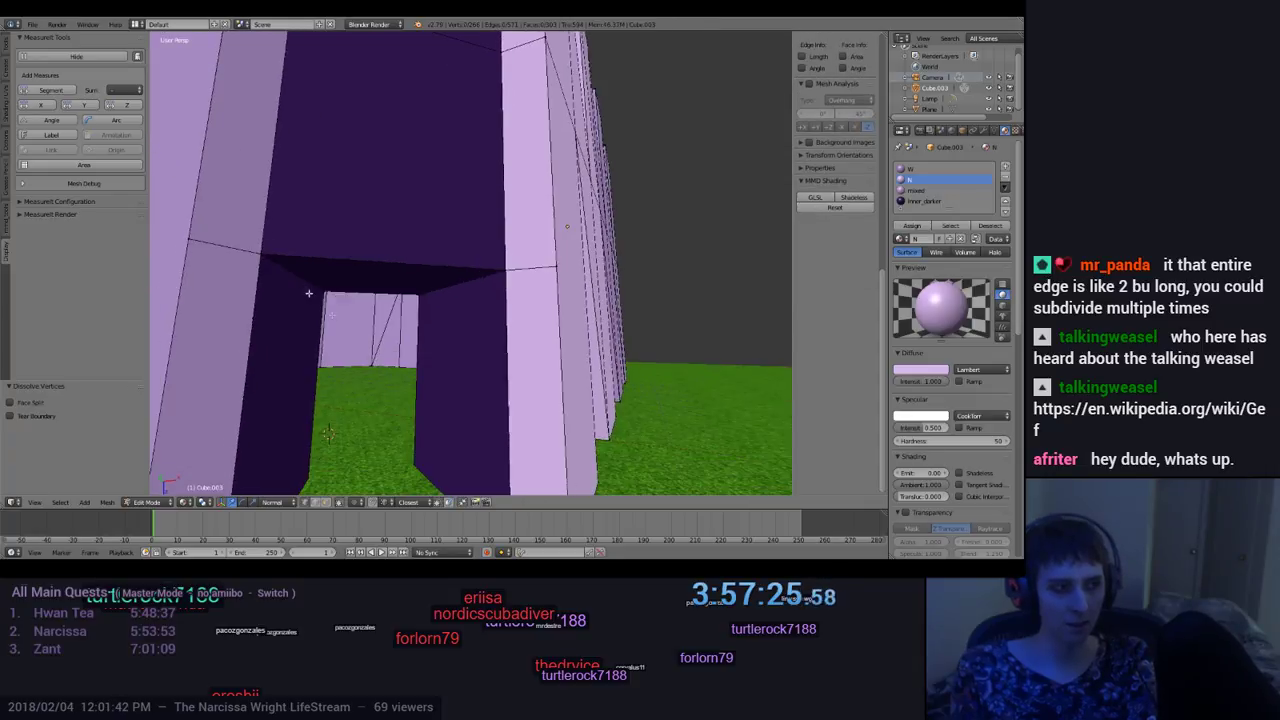
right_click(263, 254)
right_click(501, 270, "shift")
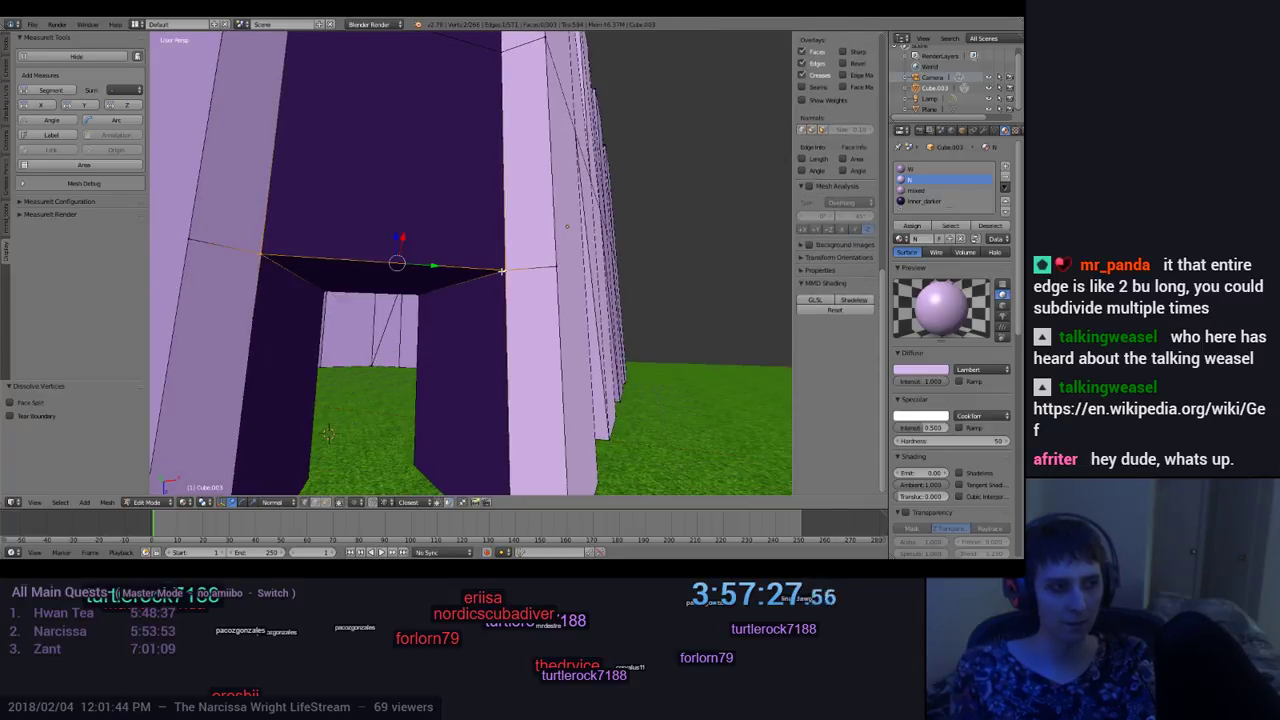
left_click(58, 91)
middle_click_drag(400, 300, 785, 437)
left_click(827, 454)
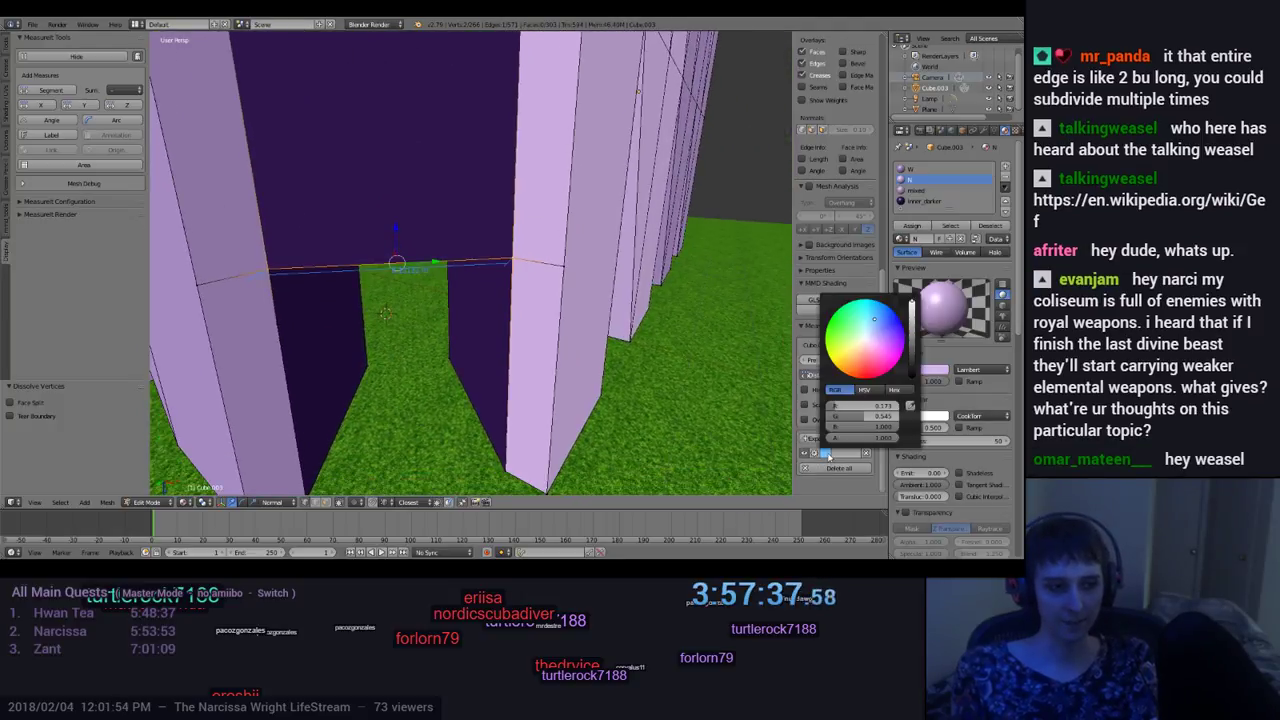
middle_click_drag(560, 400, 512, 279)
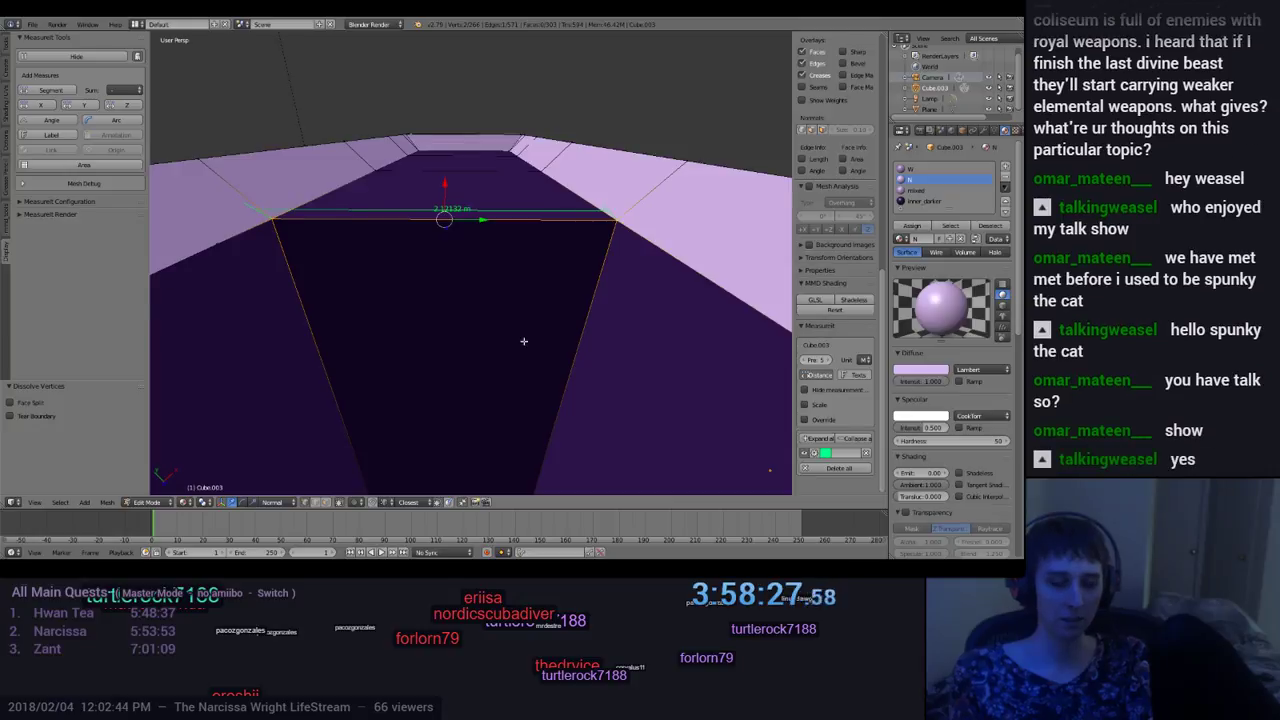
scroll(523, 341, "up", 8)
middle_click_drag(523, 426, 522, 490)
mouse_move(476, 349)
middle_mouse_down()
mouse_move(474, 250)
mouse_move(477, 337)
middle_mouse_up()
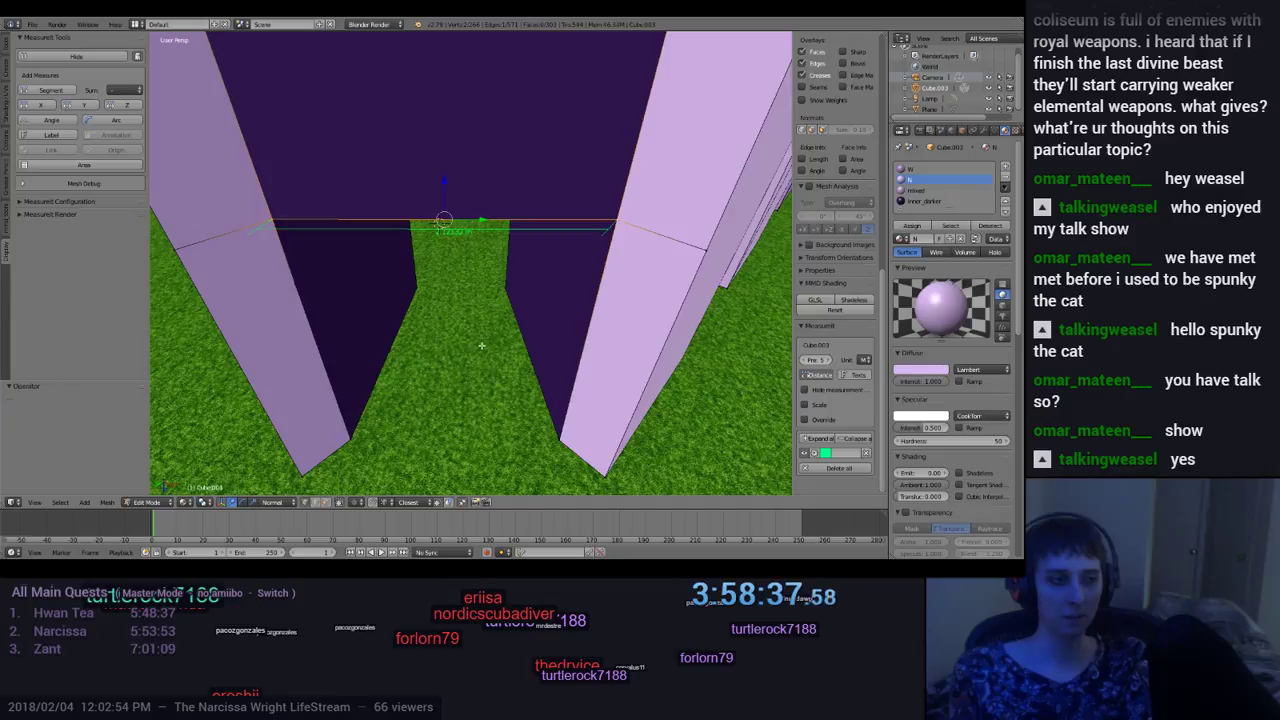
middle_click_drag(481, 346, 471, 313)
left_click(866, 455)
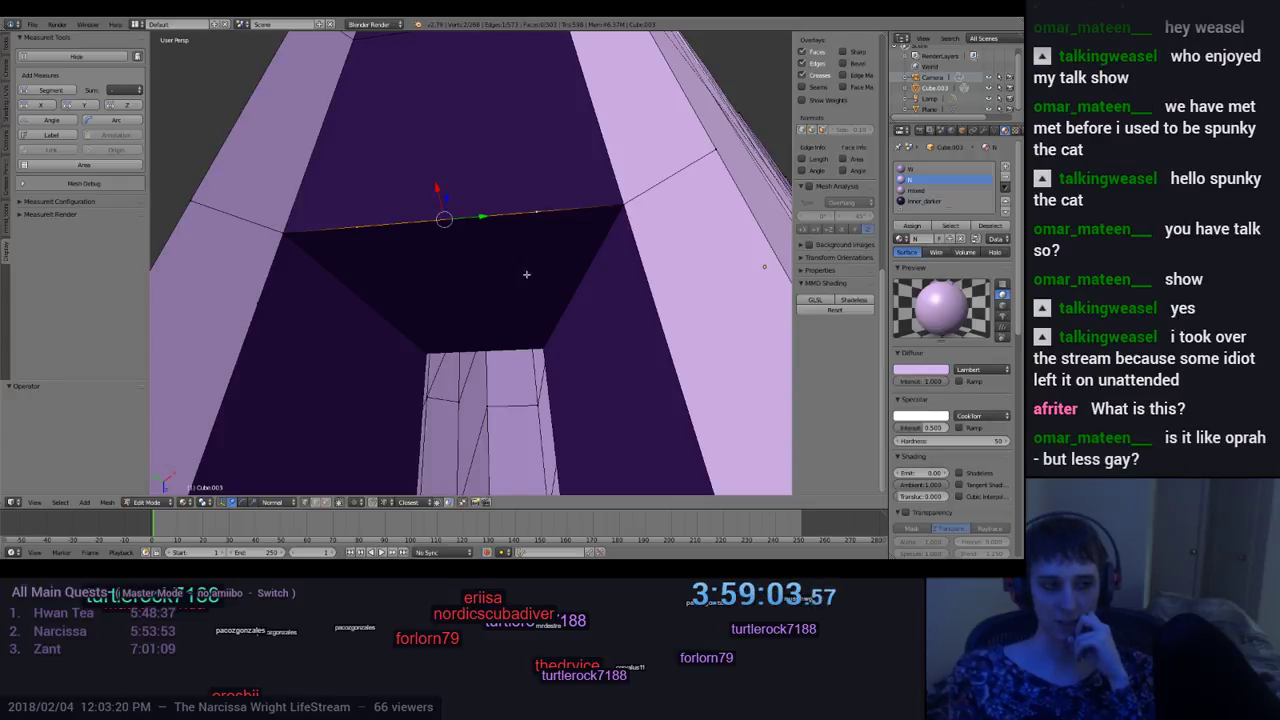
Step: Make a triangular face across the doorway's upper corner from the corner vertex and the nearest vertices on its side and top edges
middle_click_drag(516, 348, 530, 412)
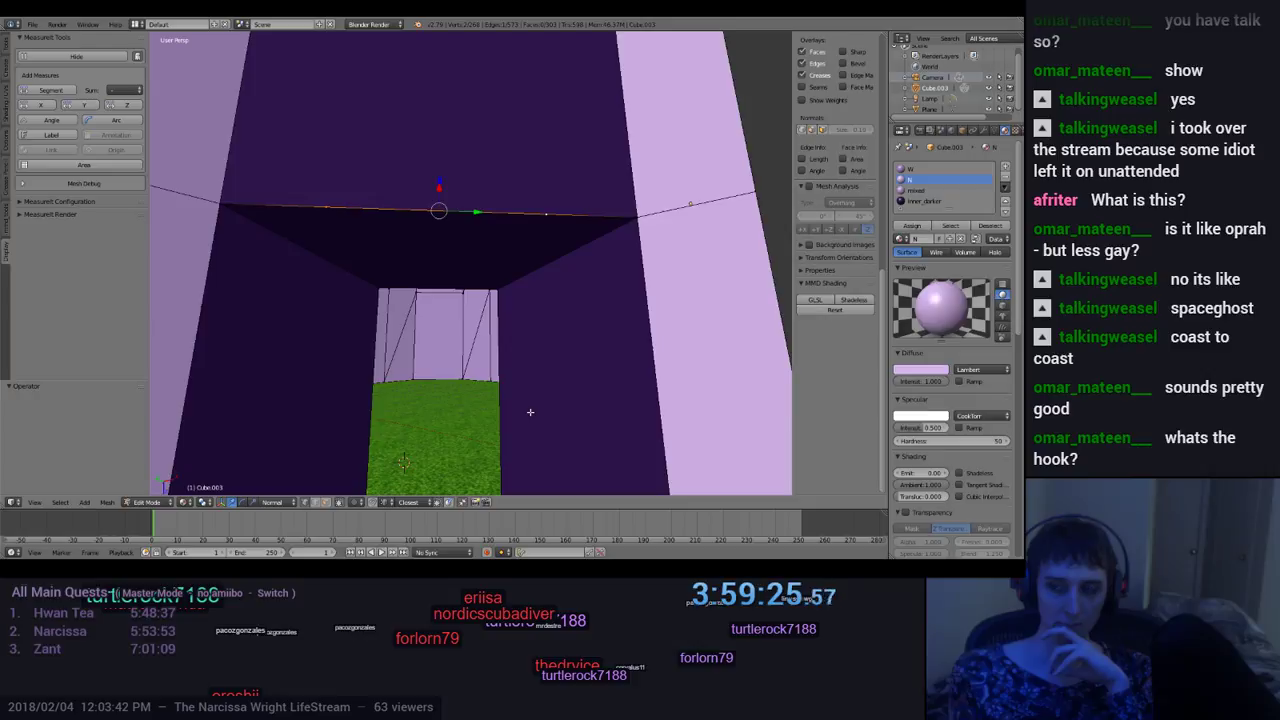
mouse_move(530, 412)
middle_mouse_down()
mouse_move(500, 369)
mouse_move(510, 407)
mouse_move(518, 397)
middle_mouse_up()
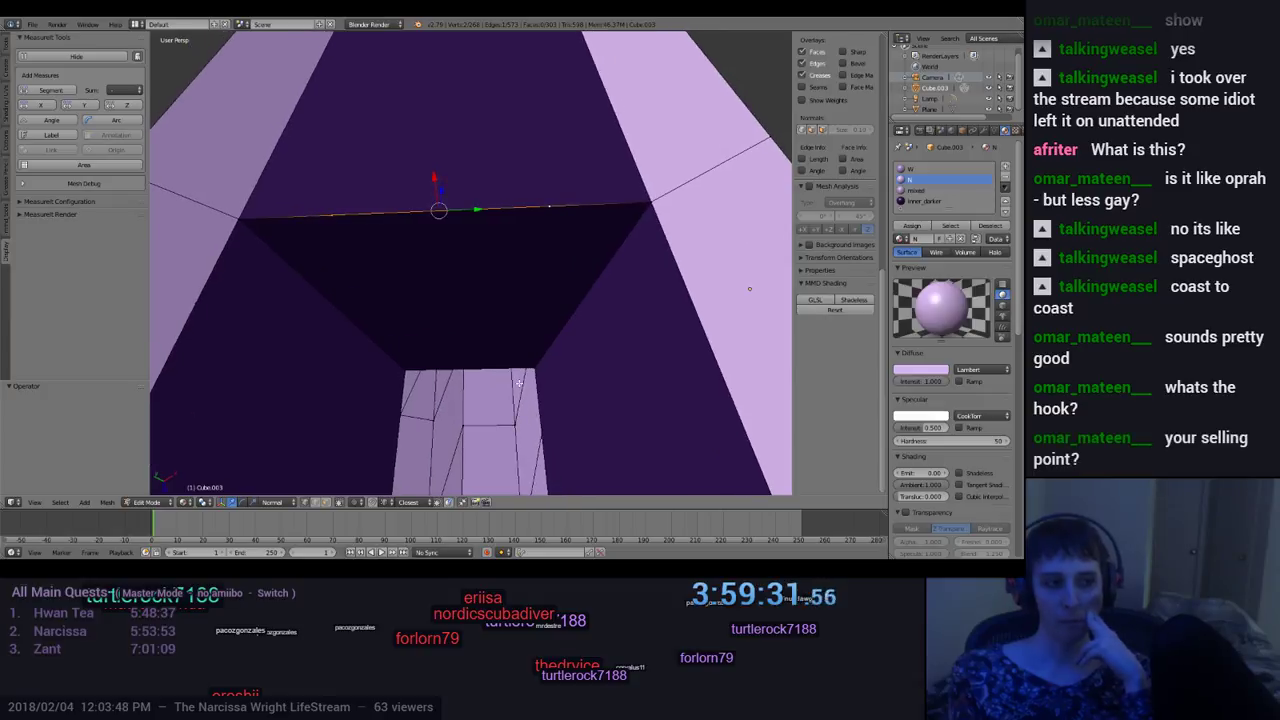
middle_click_drag(519, 383, 435, 317)
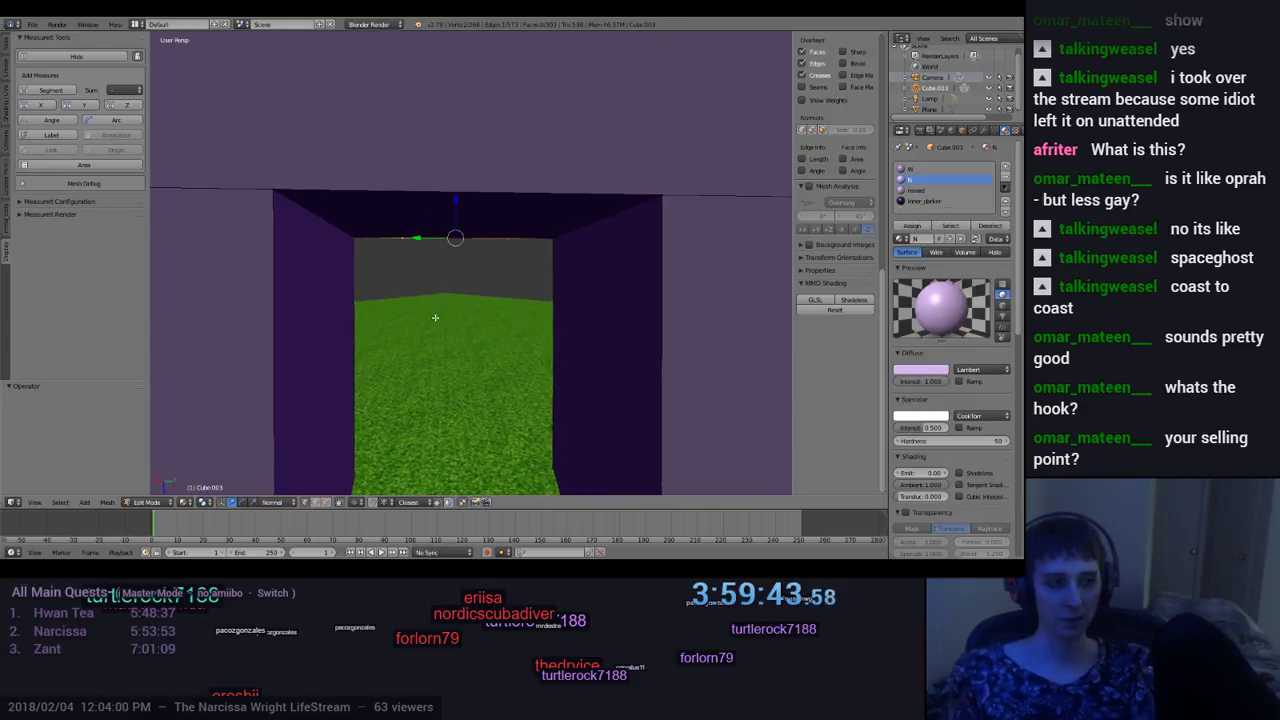
middle_click_drag(560, 354, 724, 373)
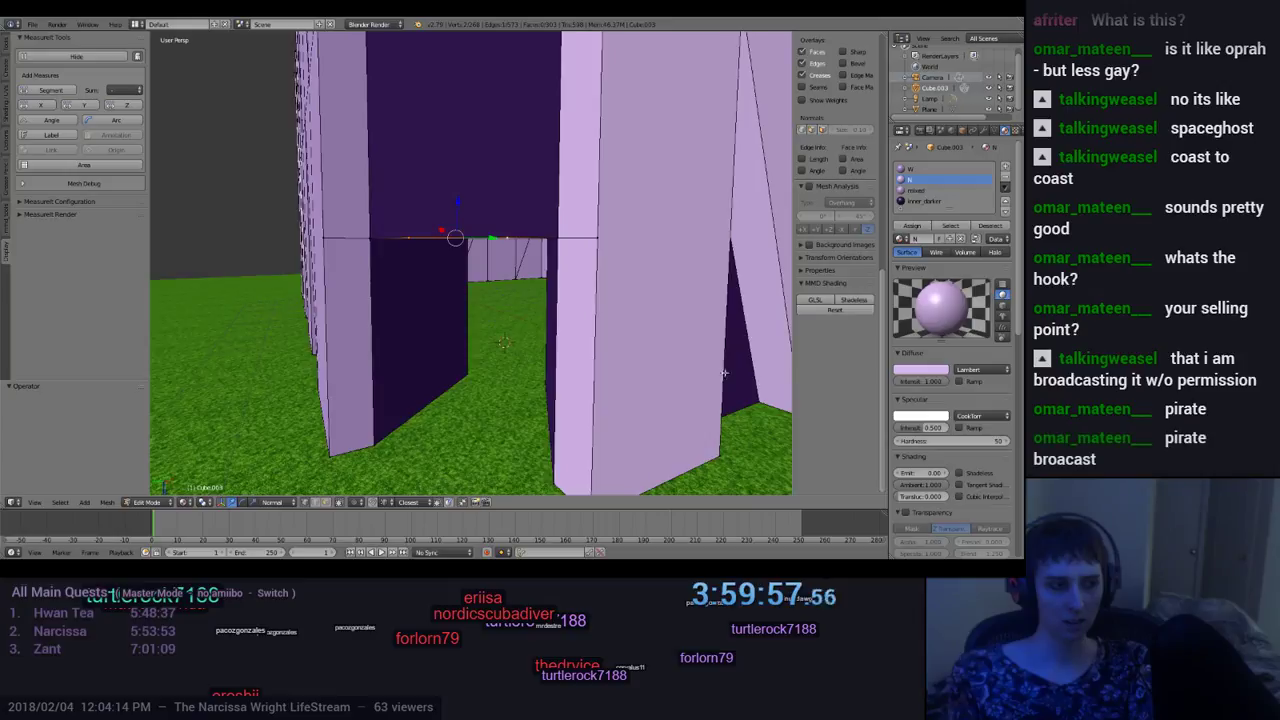
middle_click_drag(372, 284, 467, 310)
scroll(476, 339, "up", 4)
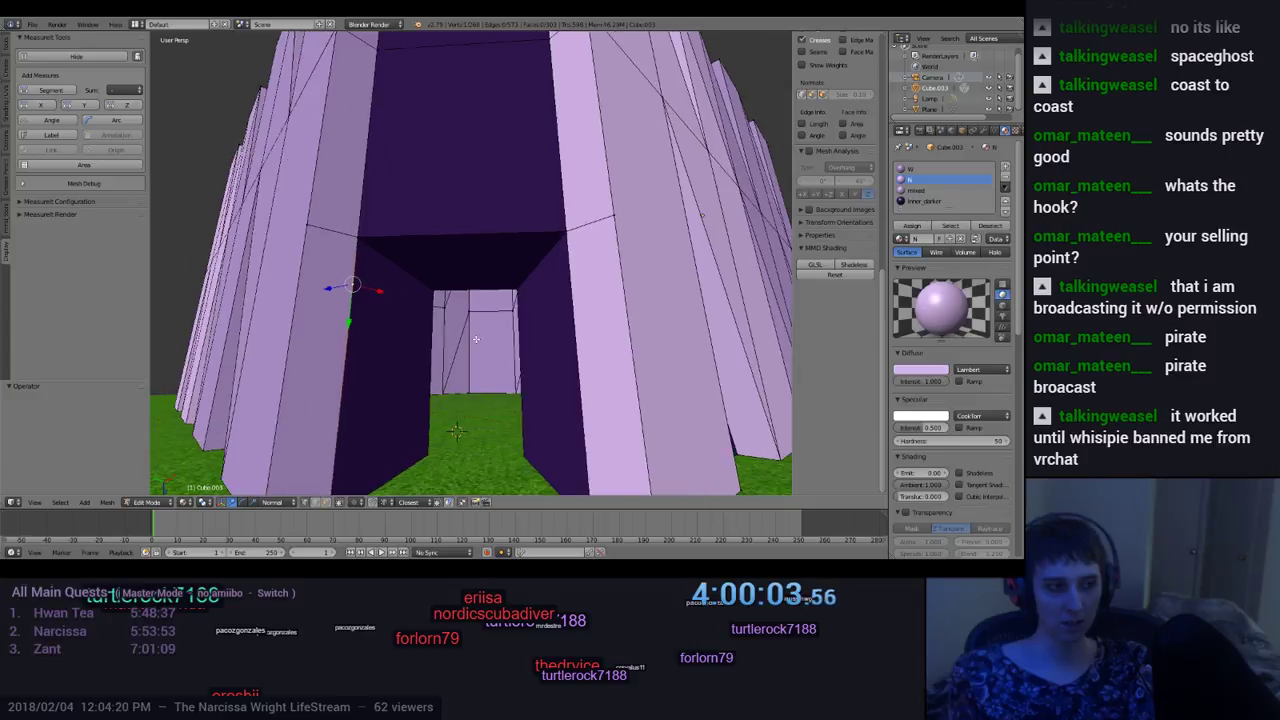
middle_click_drag(469, 323, 414, 309)
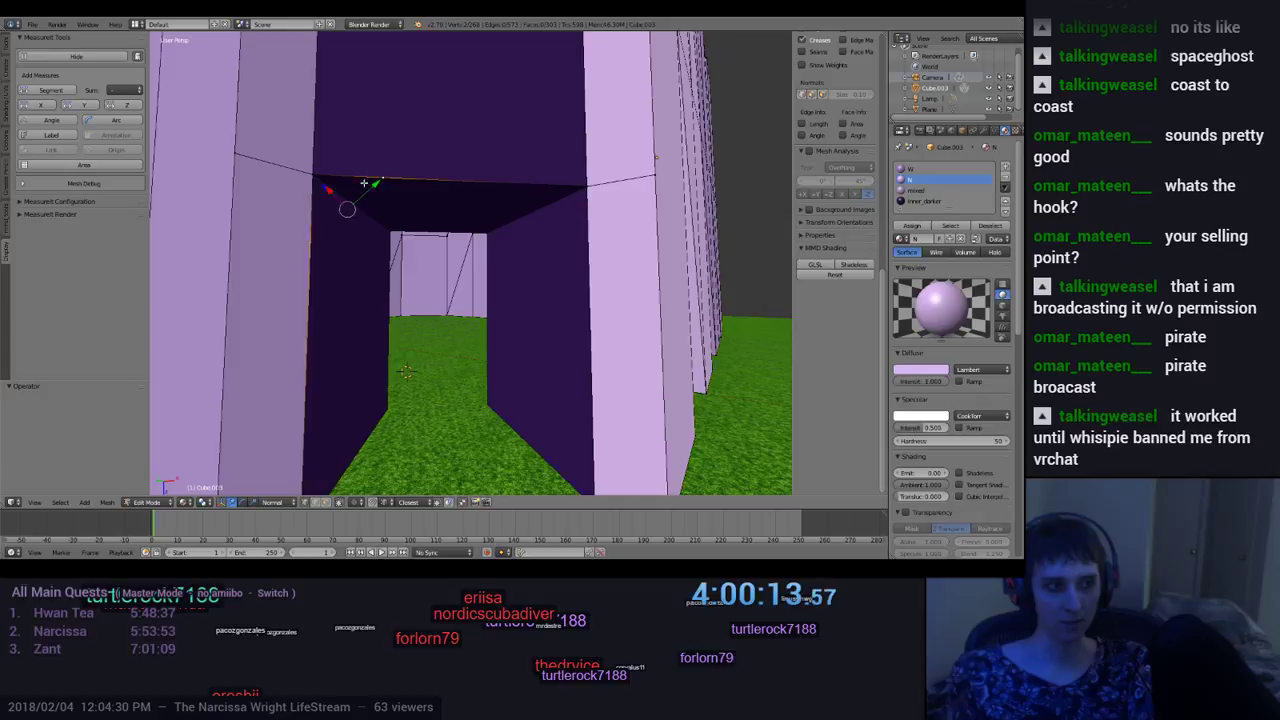
middle_click_drag(316, 178, 410, 326)
key("f")
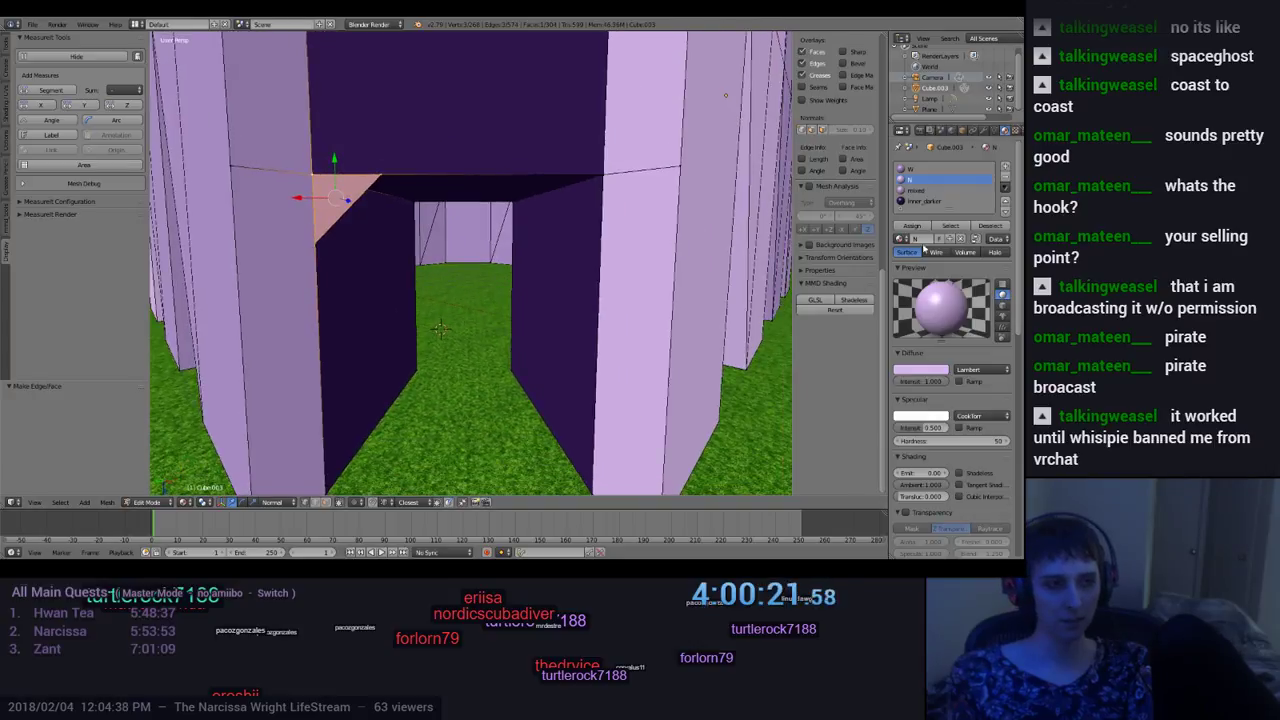
Step: Assign the inner_darker material to the new triangular corner face and deselect everything
left_click(913, 202)
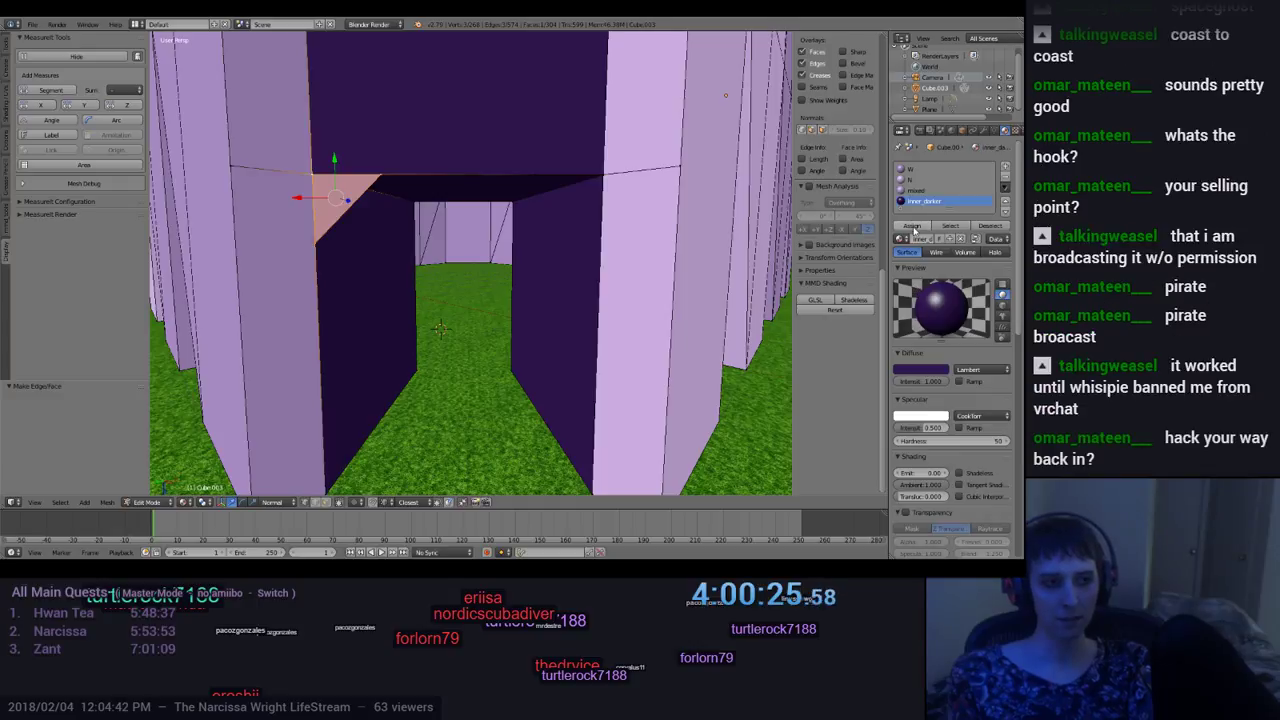
scroll(840, 200, "down", 3)
scroll(571, 328, "up", 3)
scroll(514, 351, "up", 3)
key("a")
middle_click_drag(514, 351, 481, 350)
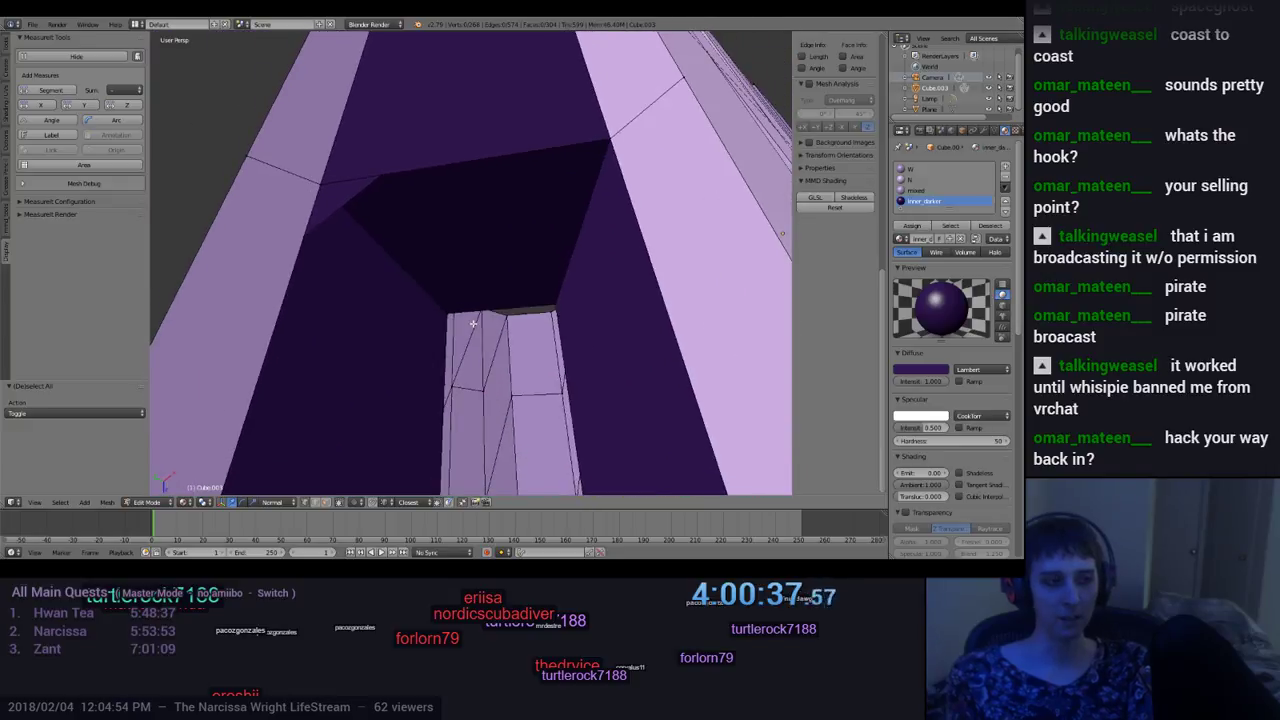
mouse_move(486, 349)
middle_mouse_down()
mouse_move(426, 331)
mouse_move(480, 371)
mouse_move(507, 362)
mouse_move(493, 336)
mouse_move(478, 340)
middle_mouse_up()
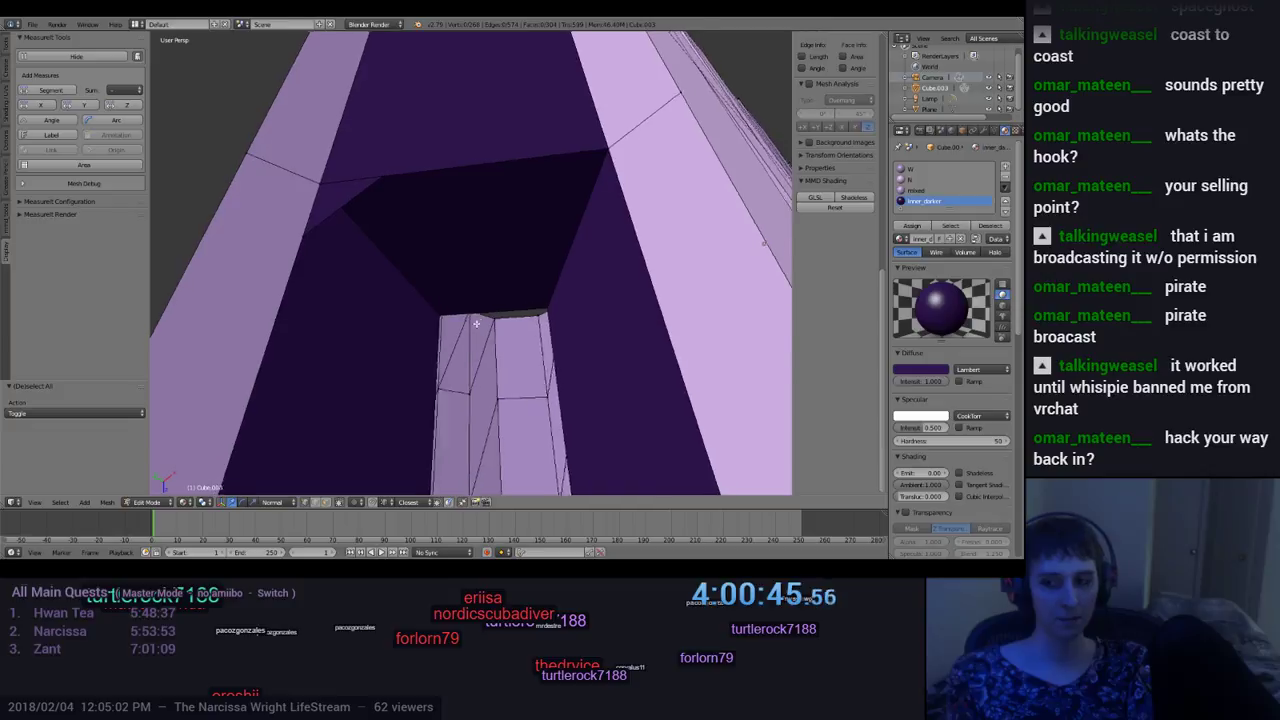
mouse_move(482, 361)
middle_mouse_down()
mouse_move(484, 333)
mouse_move(349, 306)
mouse_move(286, 360)
mouse_move(301, 391)
mouse_move(451, 354)
mouse_move(511, 368)
mouse_move(500, 351)
mouse_move(485, 380)
middle_mouse_up()
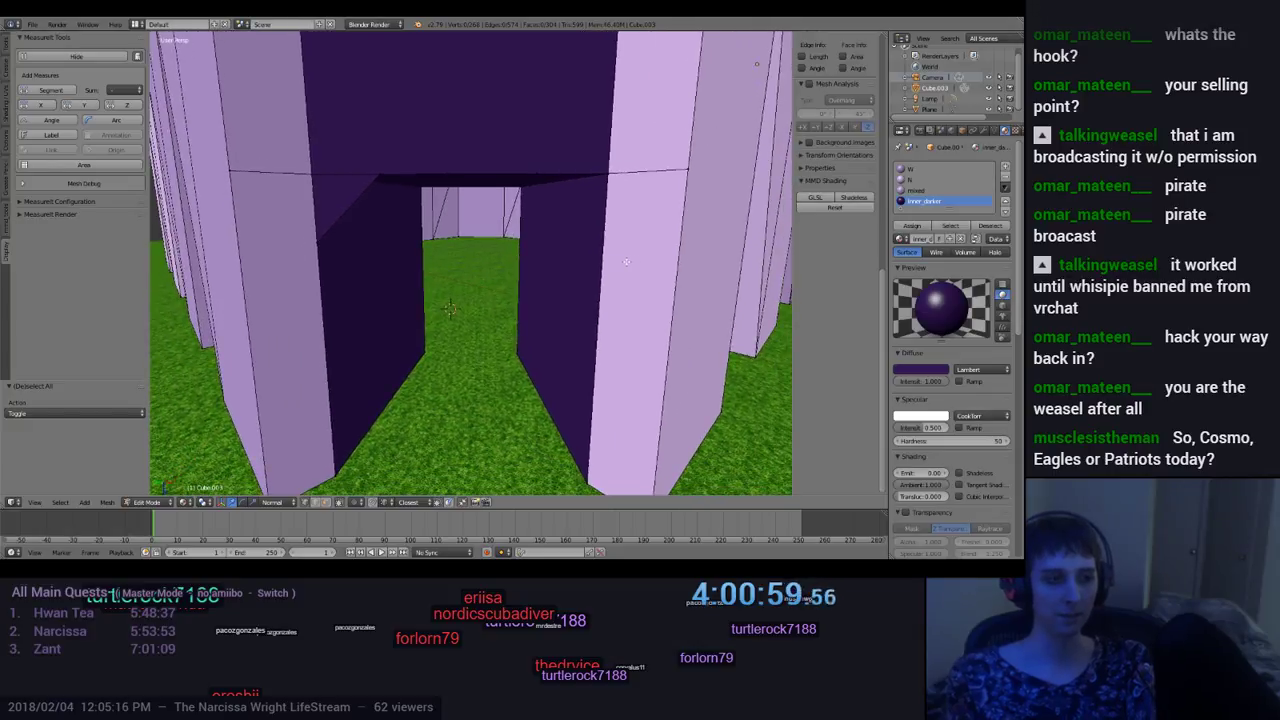
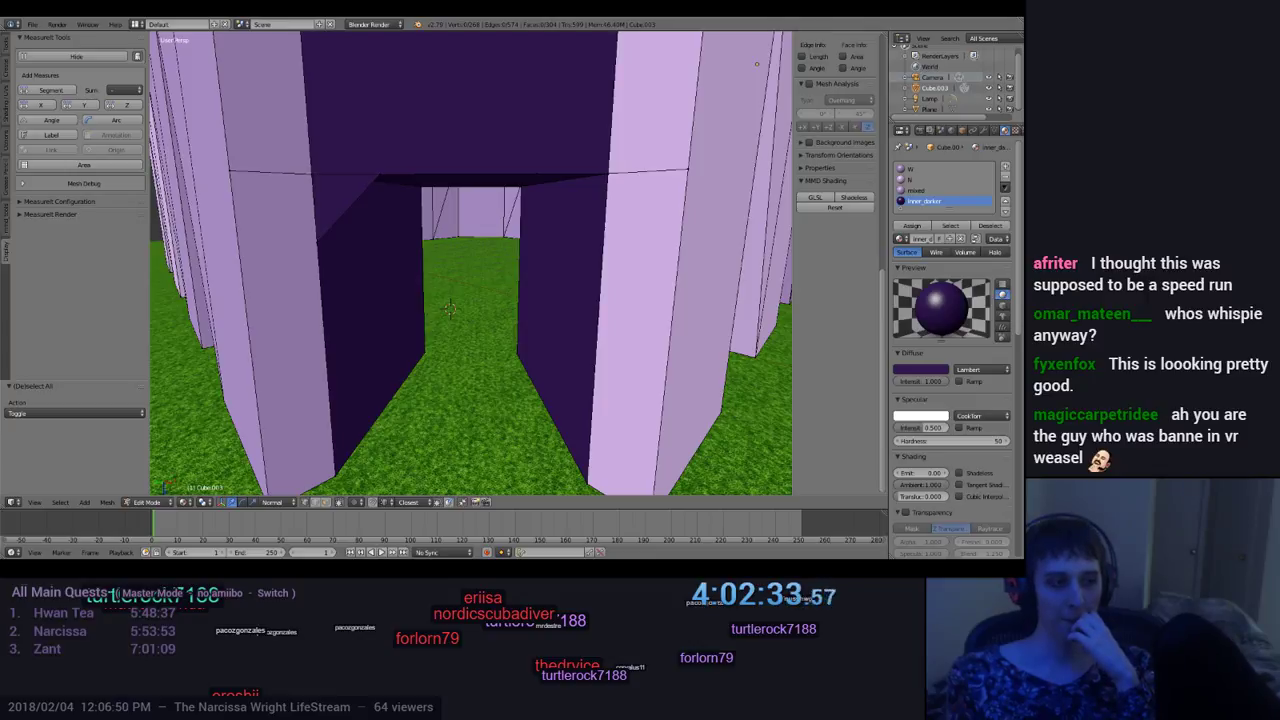
Step: Subdivide the vertical doorway edge at the passage's opposite end, on the same side as the new corner face, with one cut
scroll(450, 308, "up", 8)
middle_click_drag(307, 326, 390, 385)
middle_click_drag(410, 413, 496, 215, "ctrl")
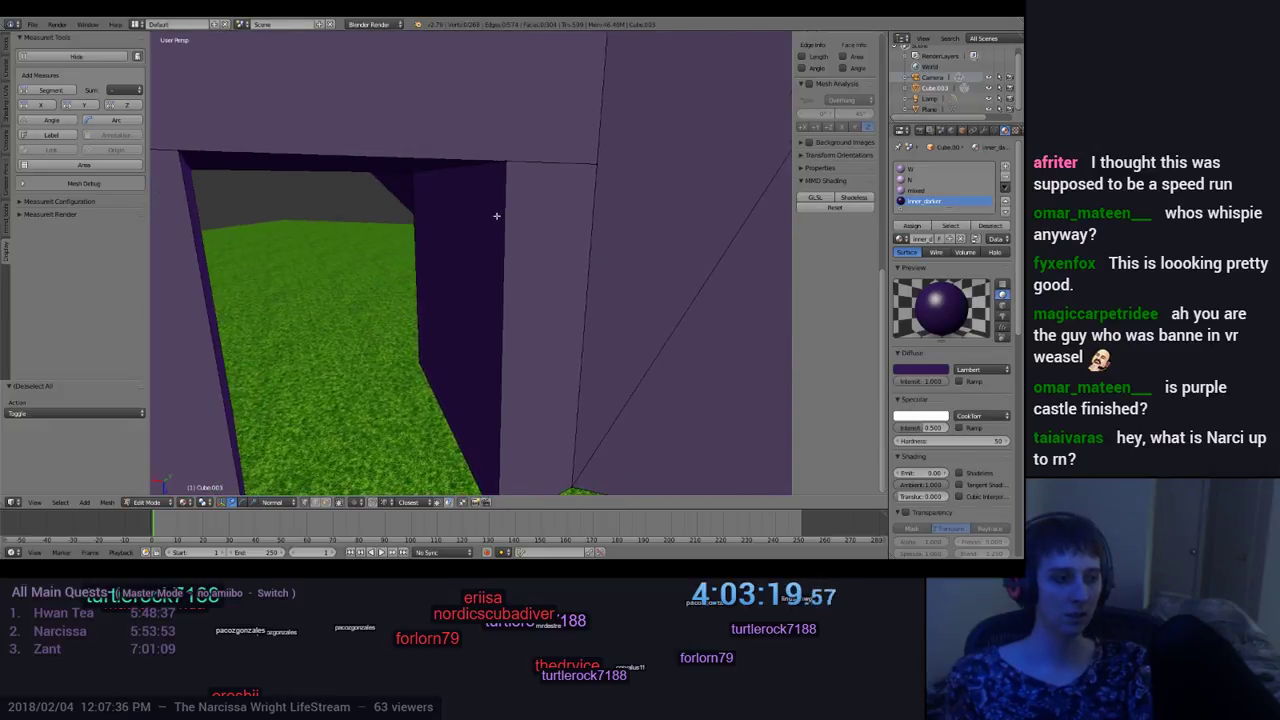
right_click(506, 163)
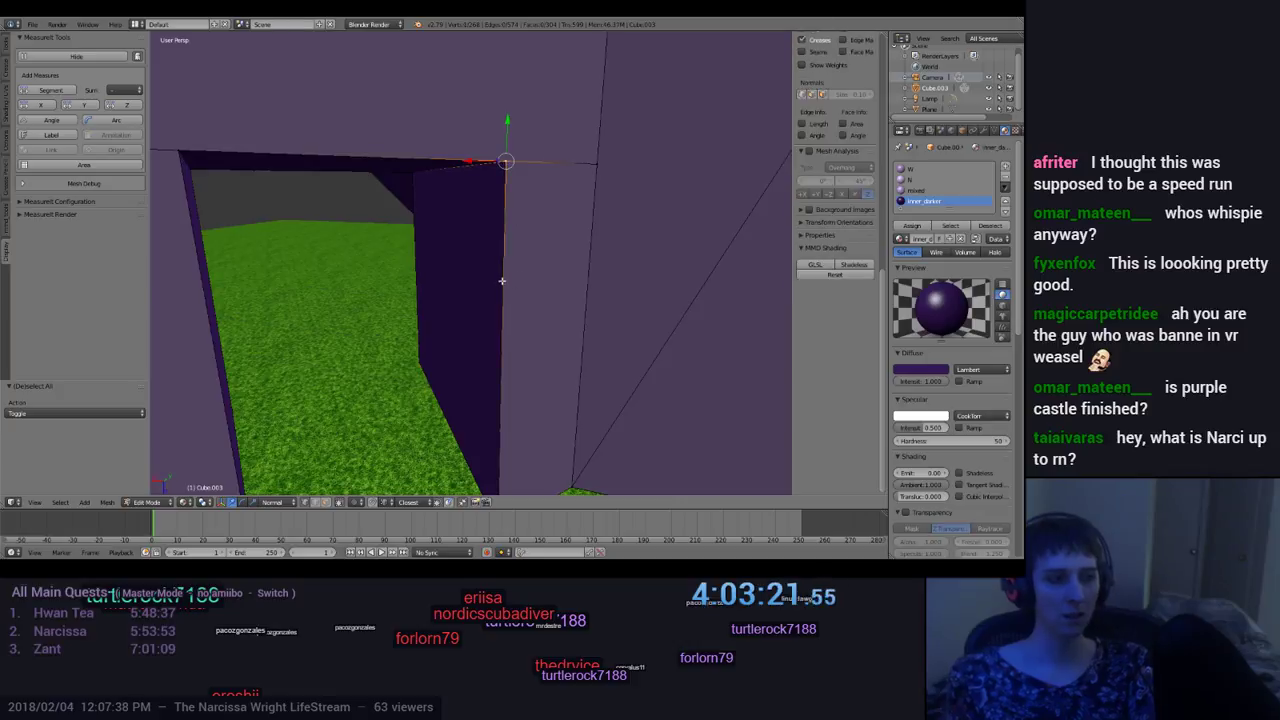
key("a")
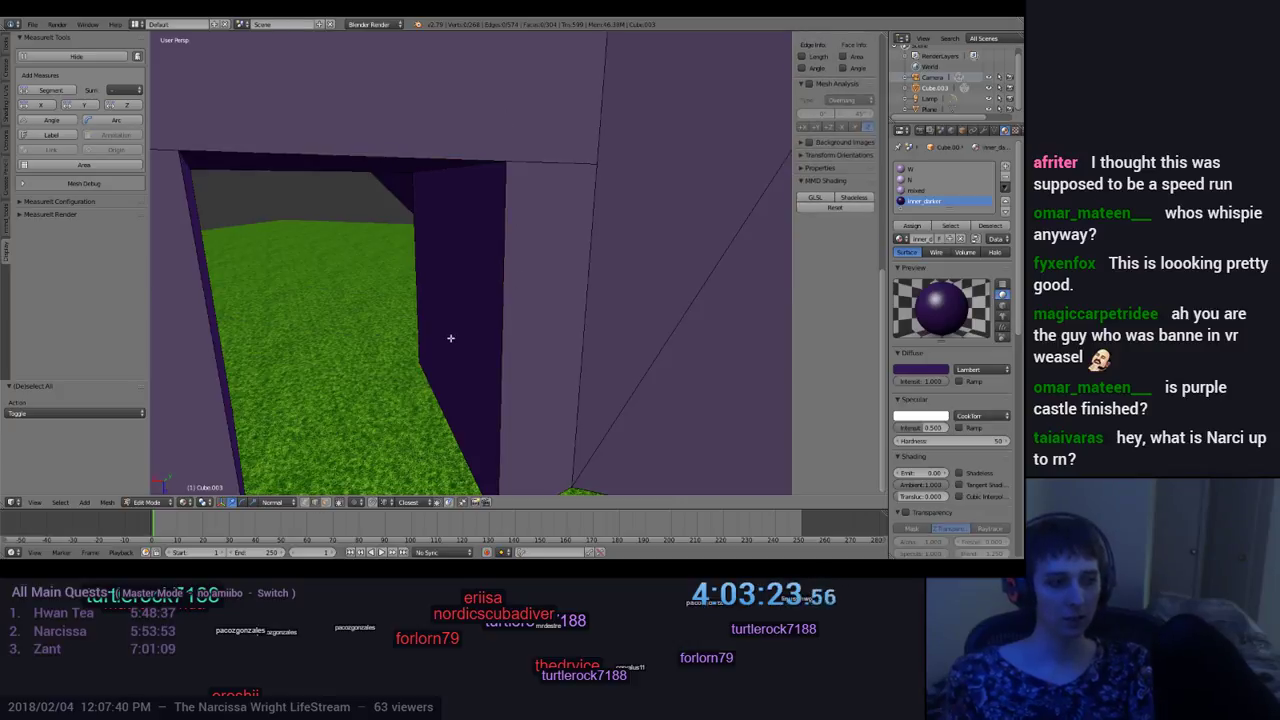
right_click(503, 300)
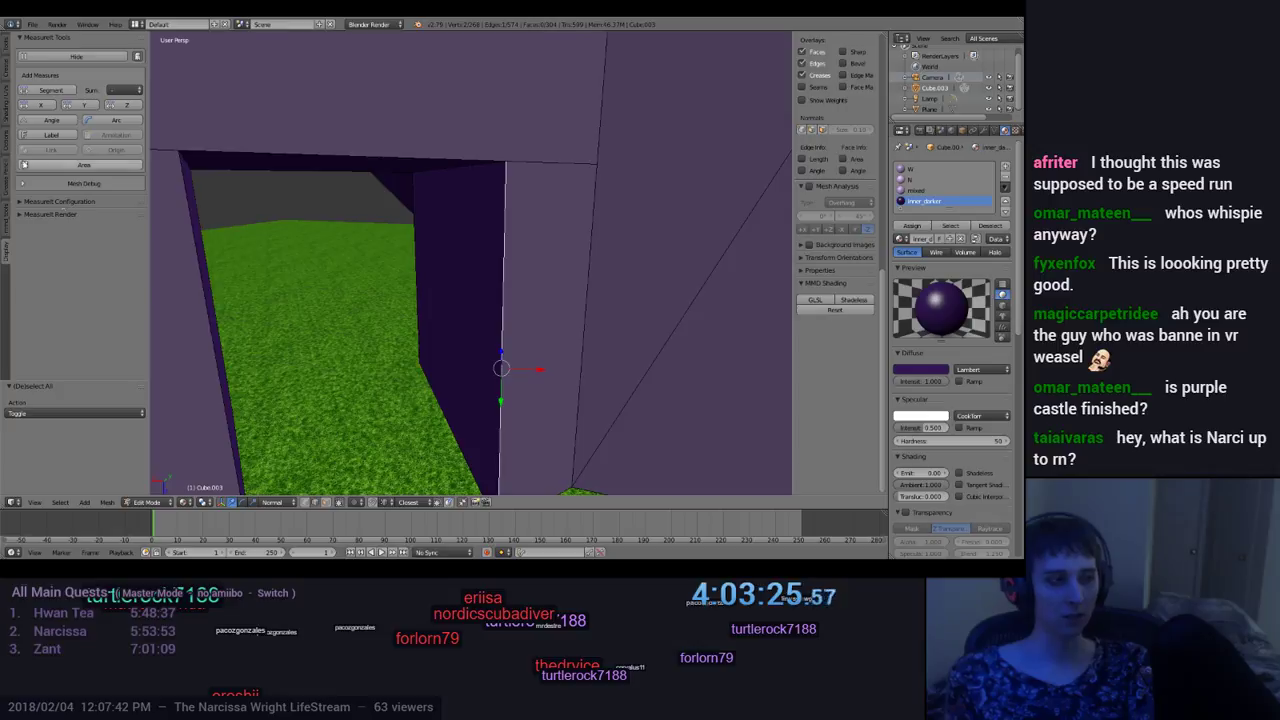
left_click(5, 48)
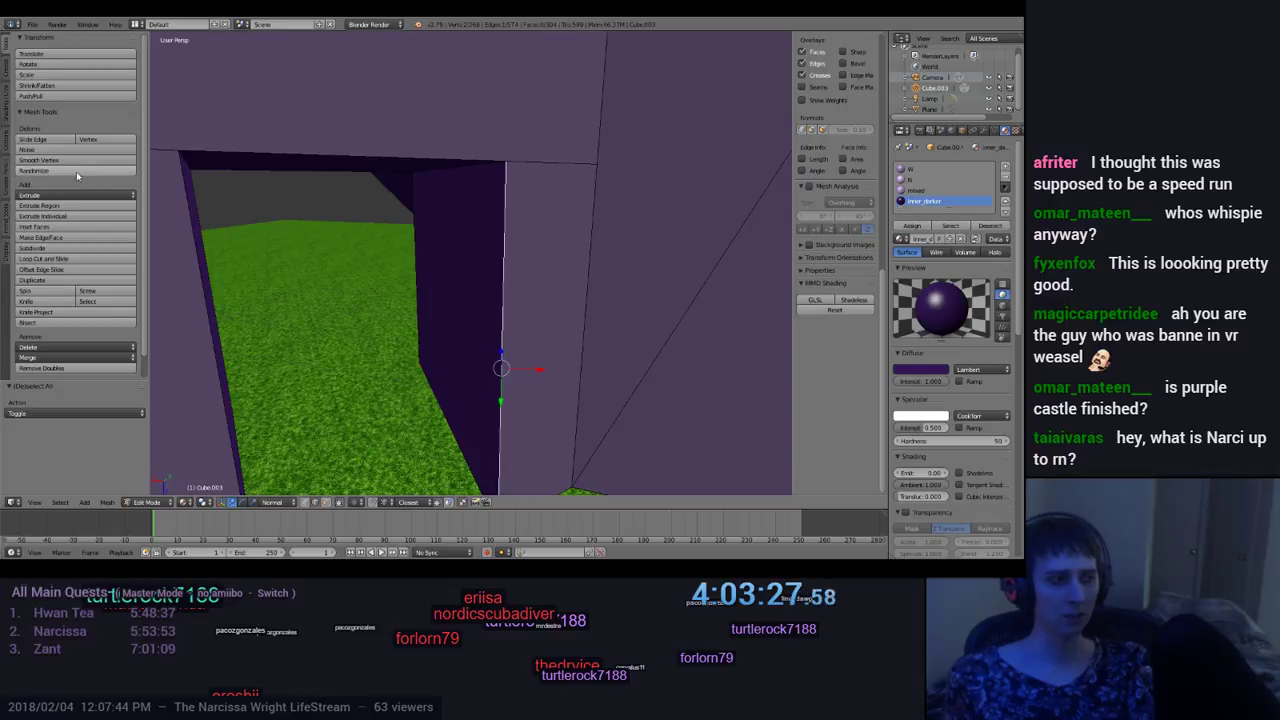
left_click(73, 248)
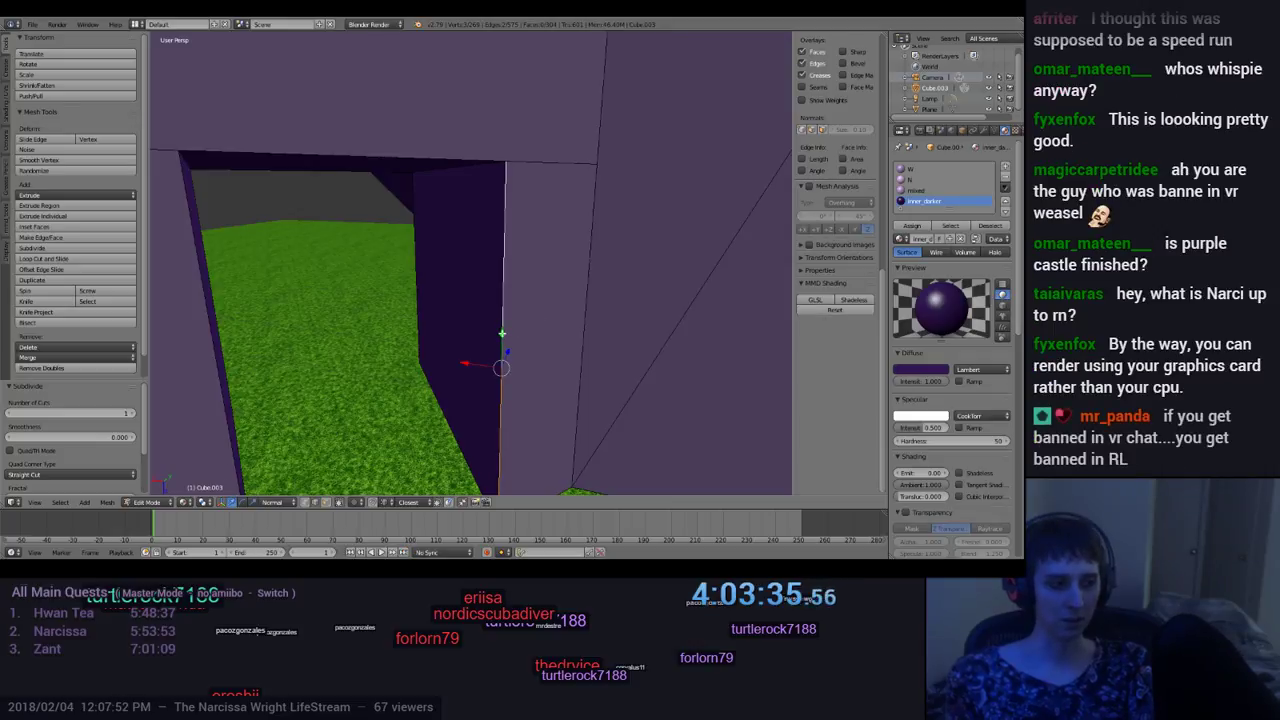
Step: Try to move the subdivided vertical edge upward along its Y axis, and undo the move
left_click_drag(504, 333, 504, 303)
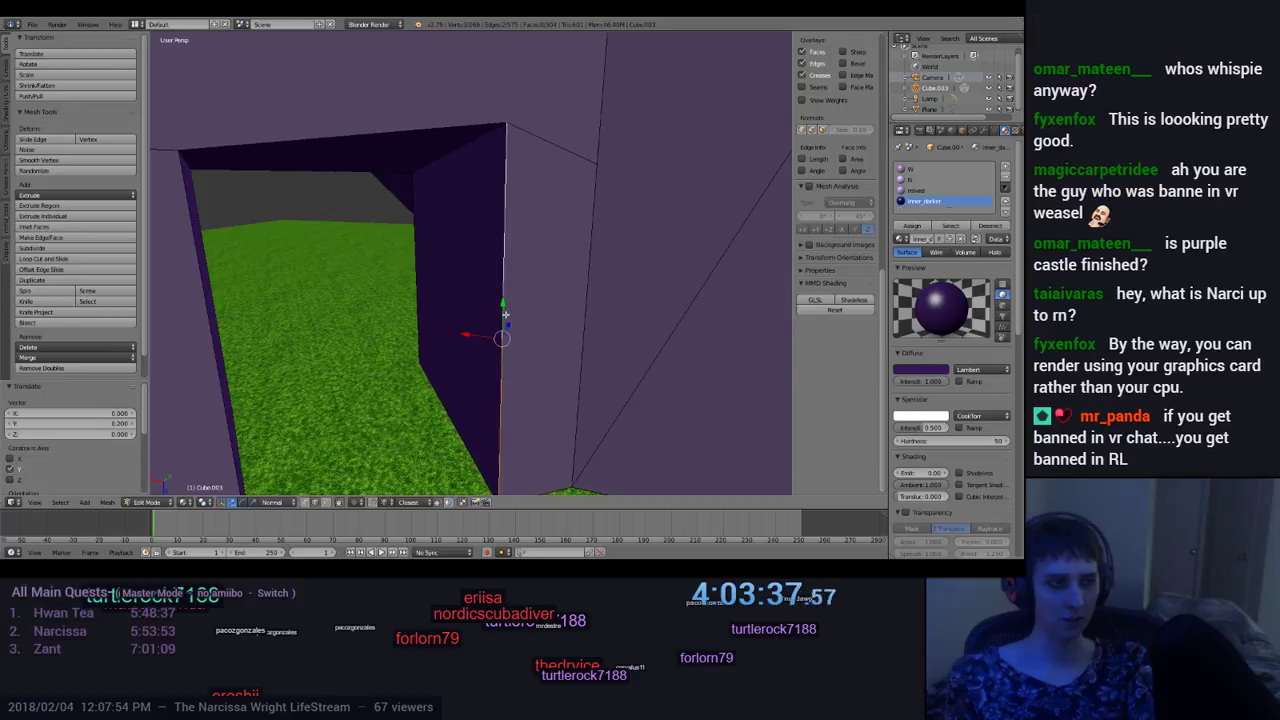
key("ctrl+z")
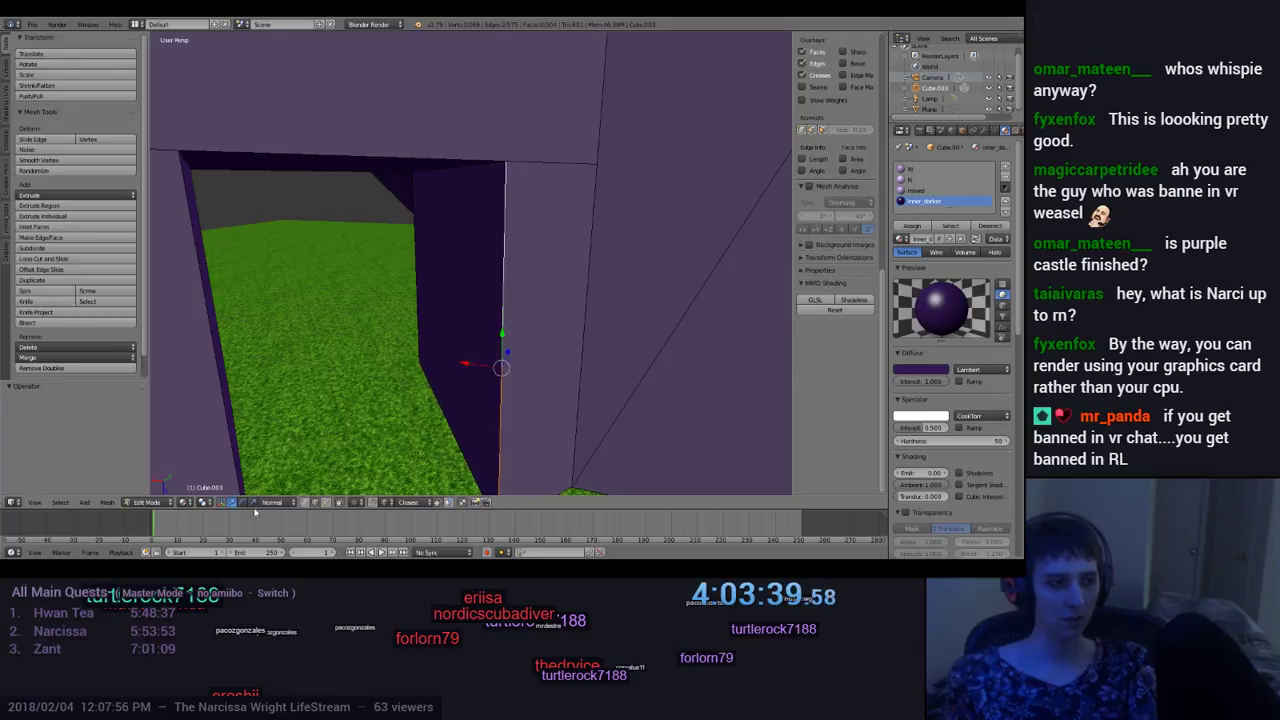
key("ctrl+z")
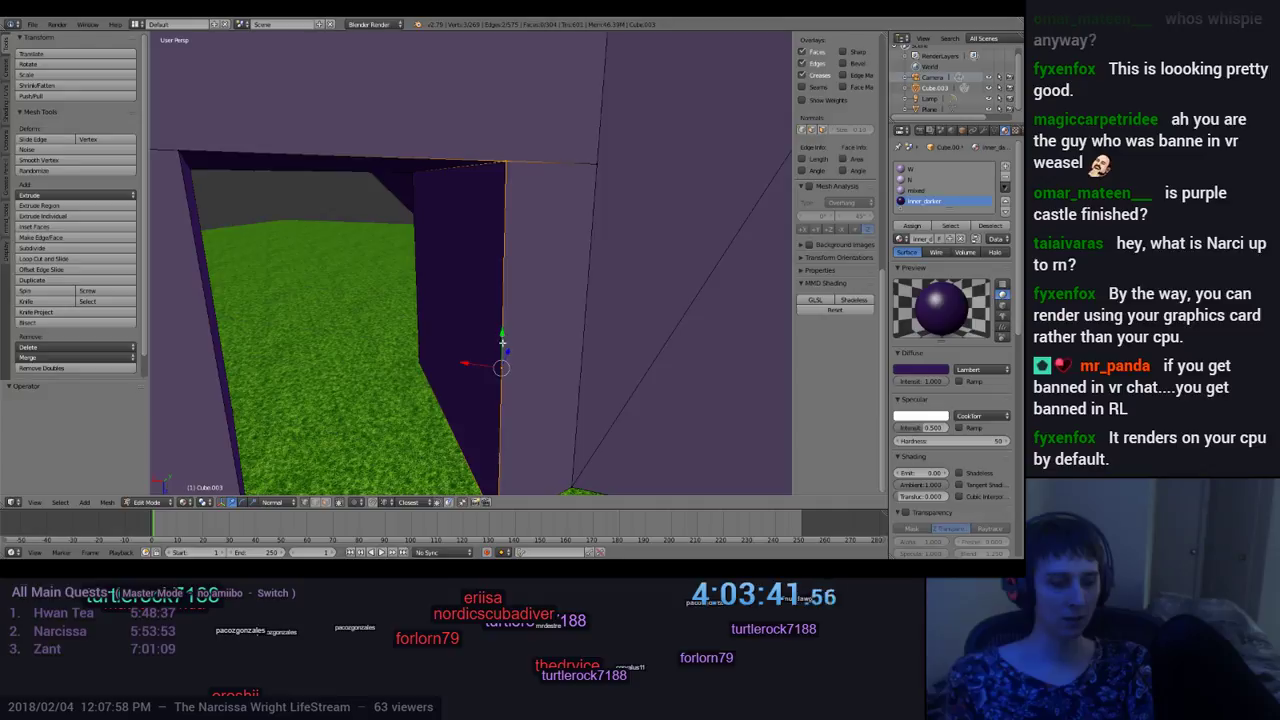
Step: Move the new vertex up the doorway's right vertical edge along its Y axis and set its global Z coordinate to -2
key("ctrl+z")
left_click_drag(503, 335, 502, 307)
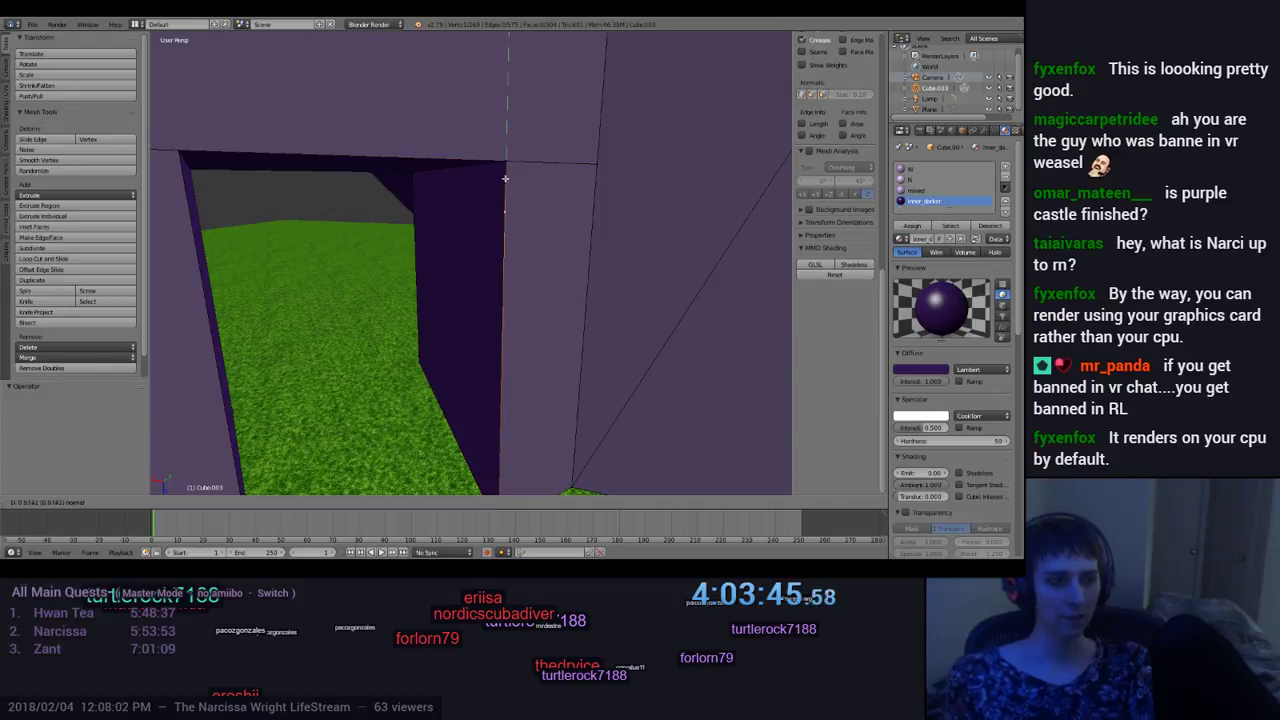
left_click_drag(502, 182, 502, 182)
scroll(857, 238, "up", 10)
scroll(856, 233, "up", 1)
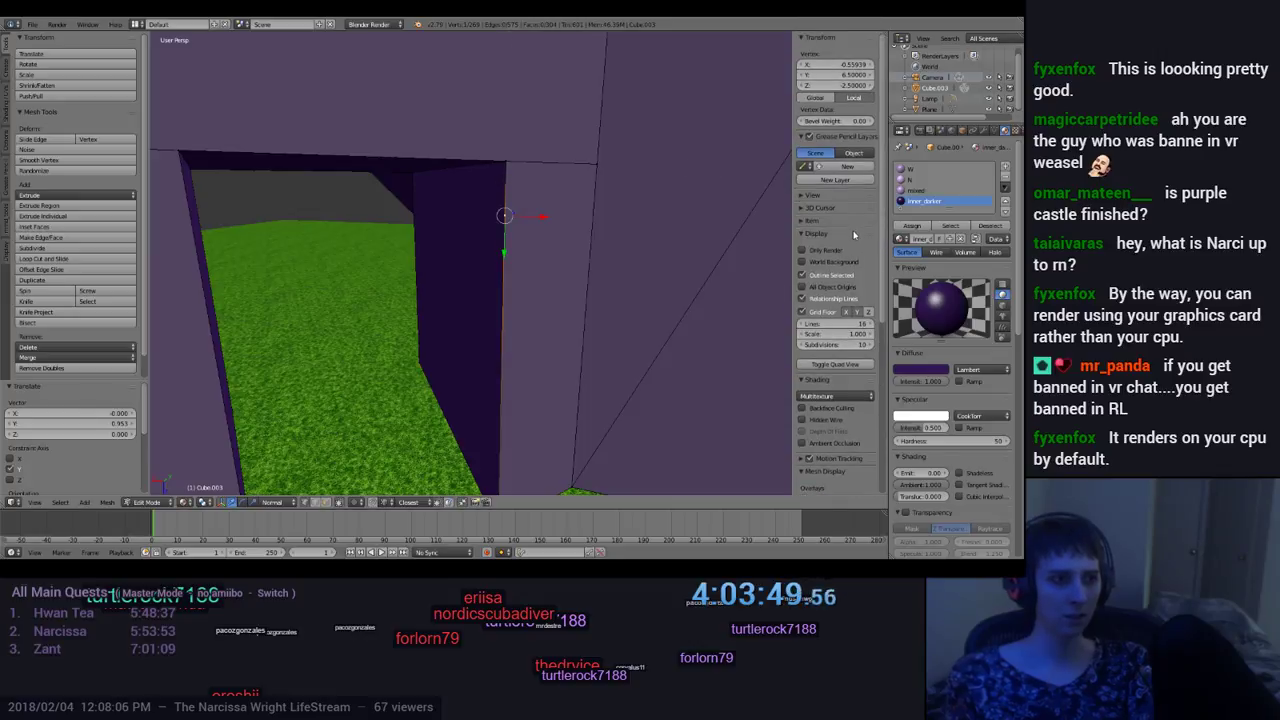
left_click_drag(504, 247, 502, 263)
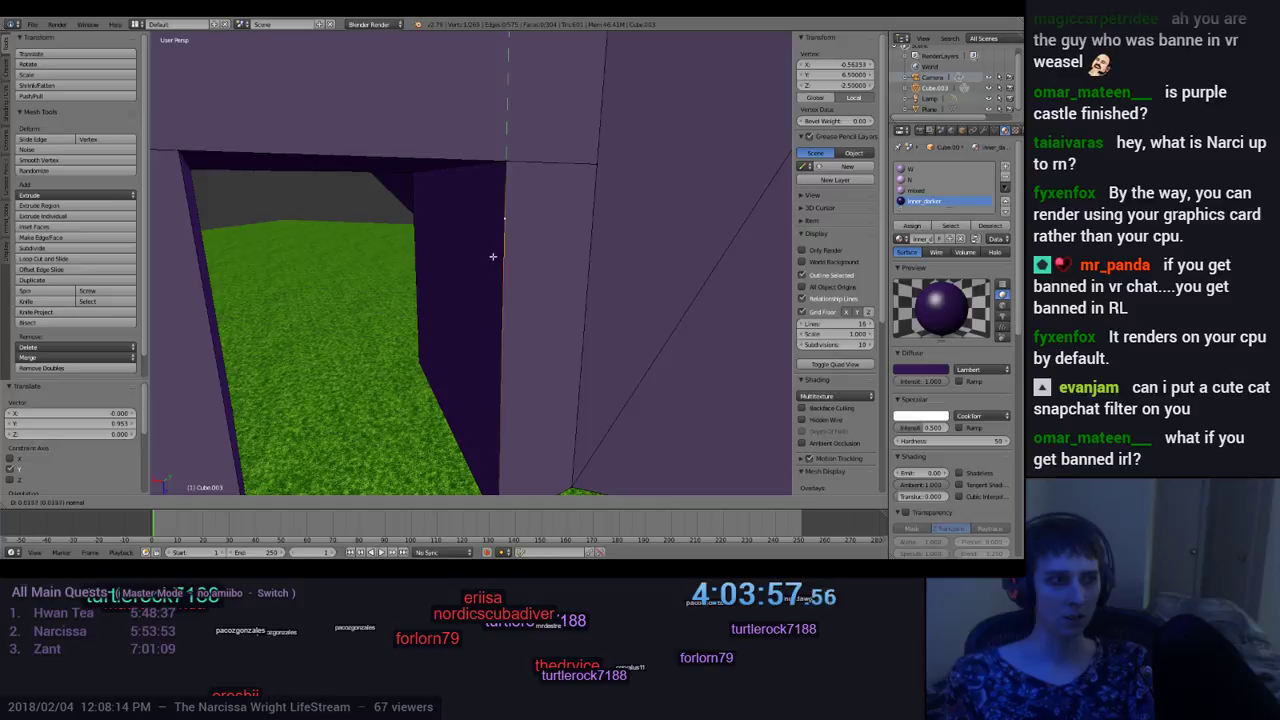
left_click_drag(492, 254, 503, 254)
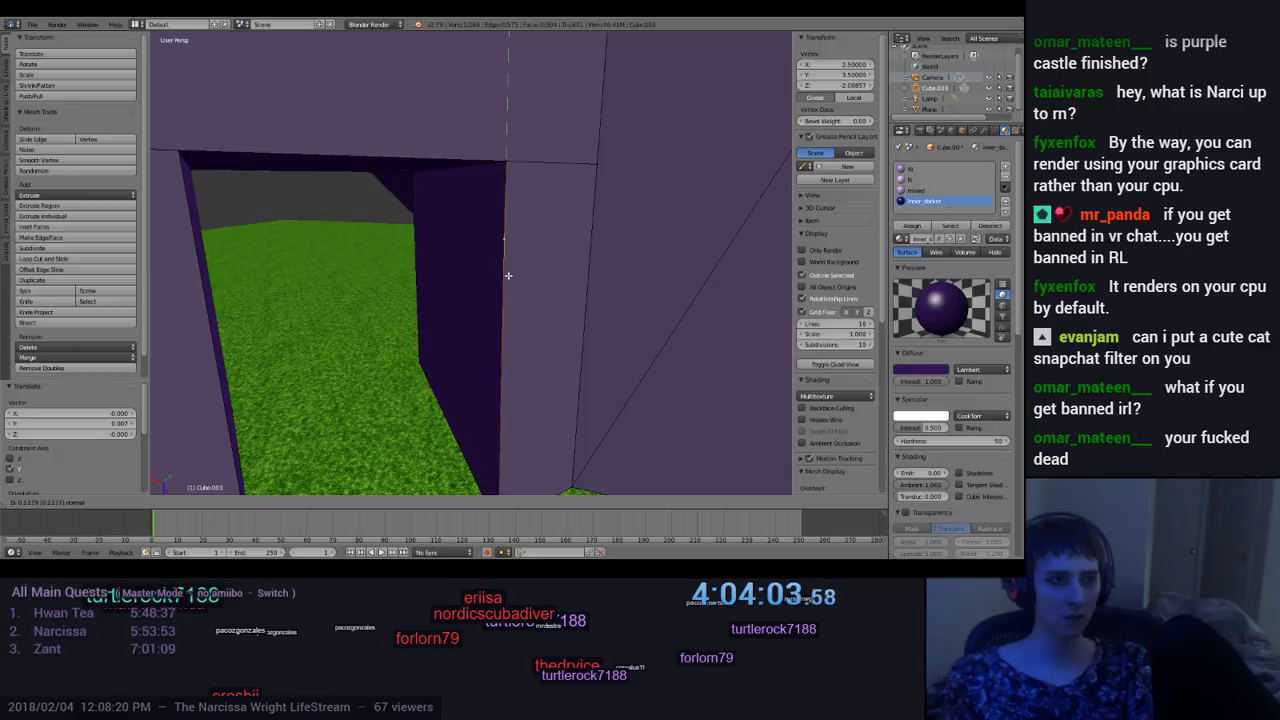
left_click_drag(508, 275, 508, 275)
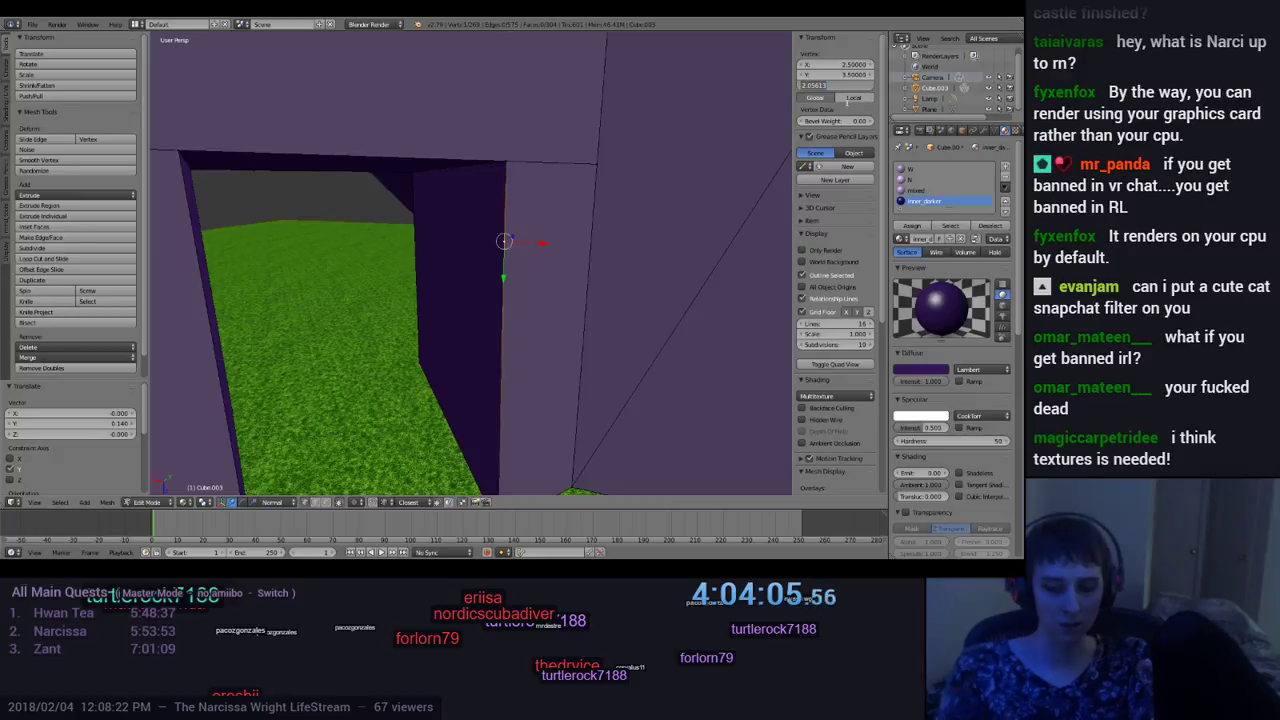
type("2")
key("Return")
Step: Subdivide the doorway's opposite vertical edge, on the left side of the same opening, with one cut
middle_click_drag(748, 211, 404, 375)
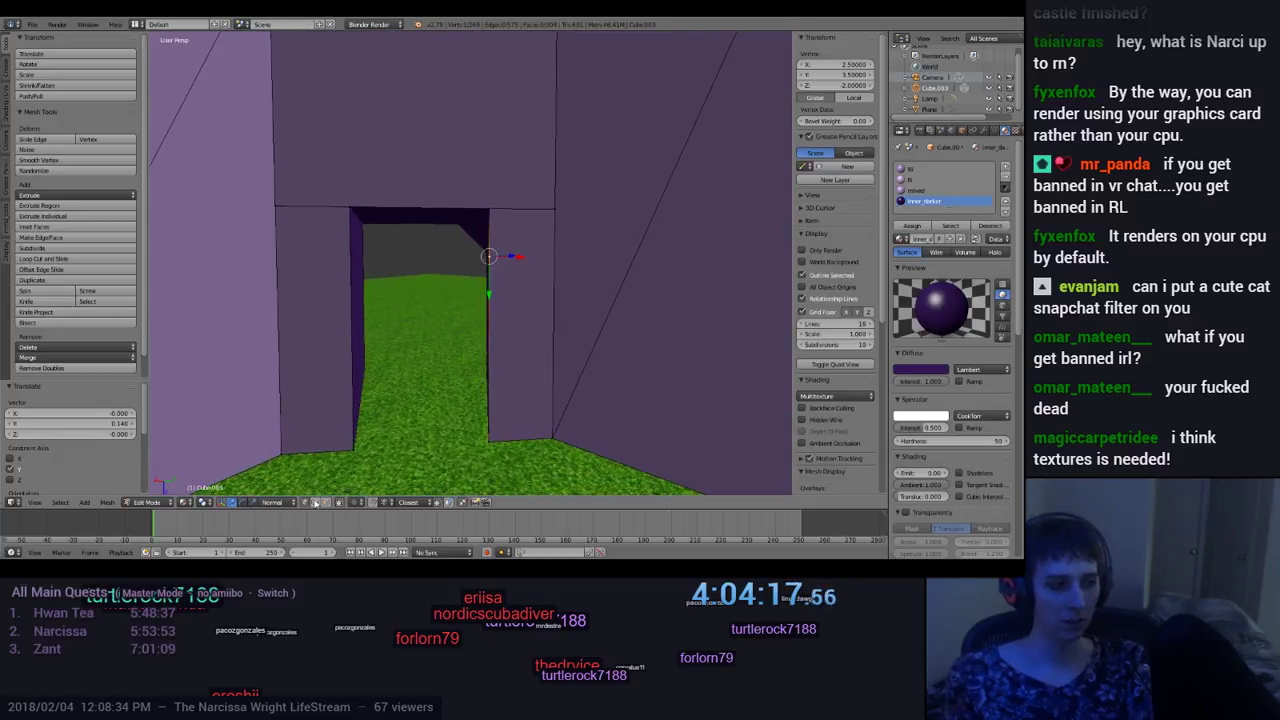
right_click(343, 334)
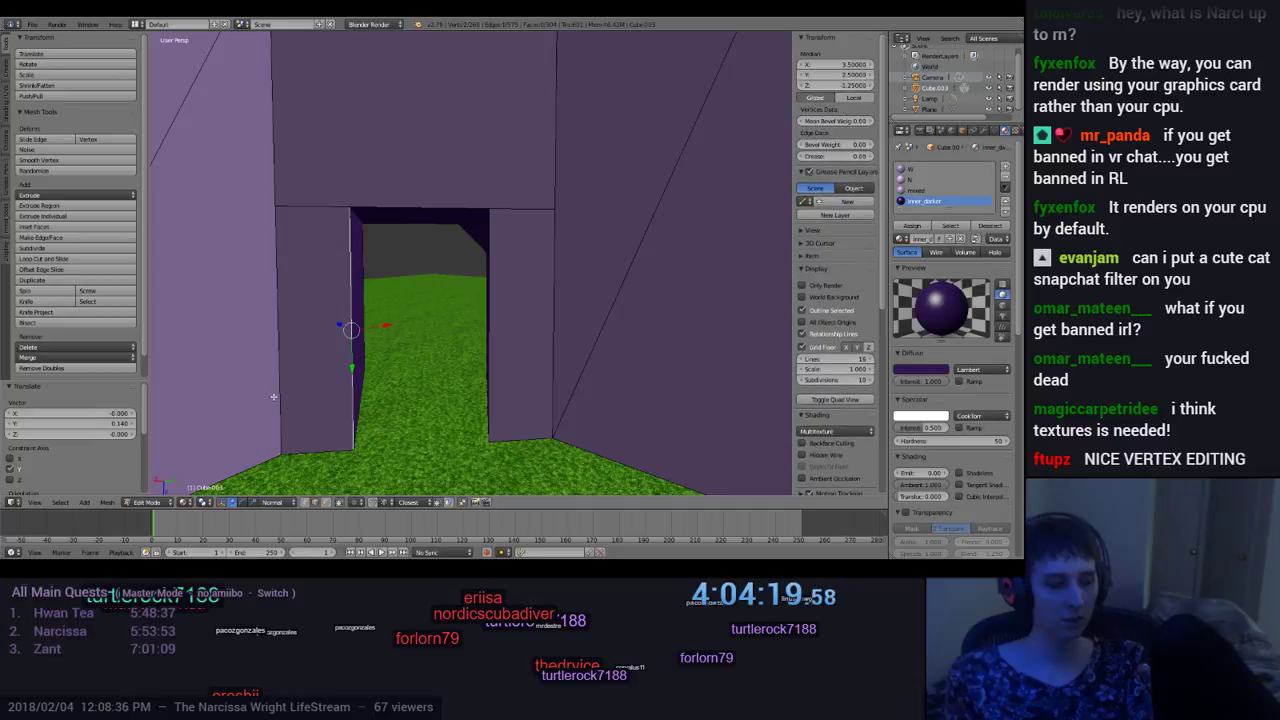
left_click(38, 248)
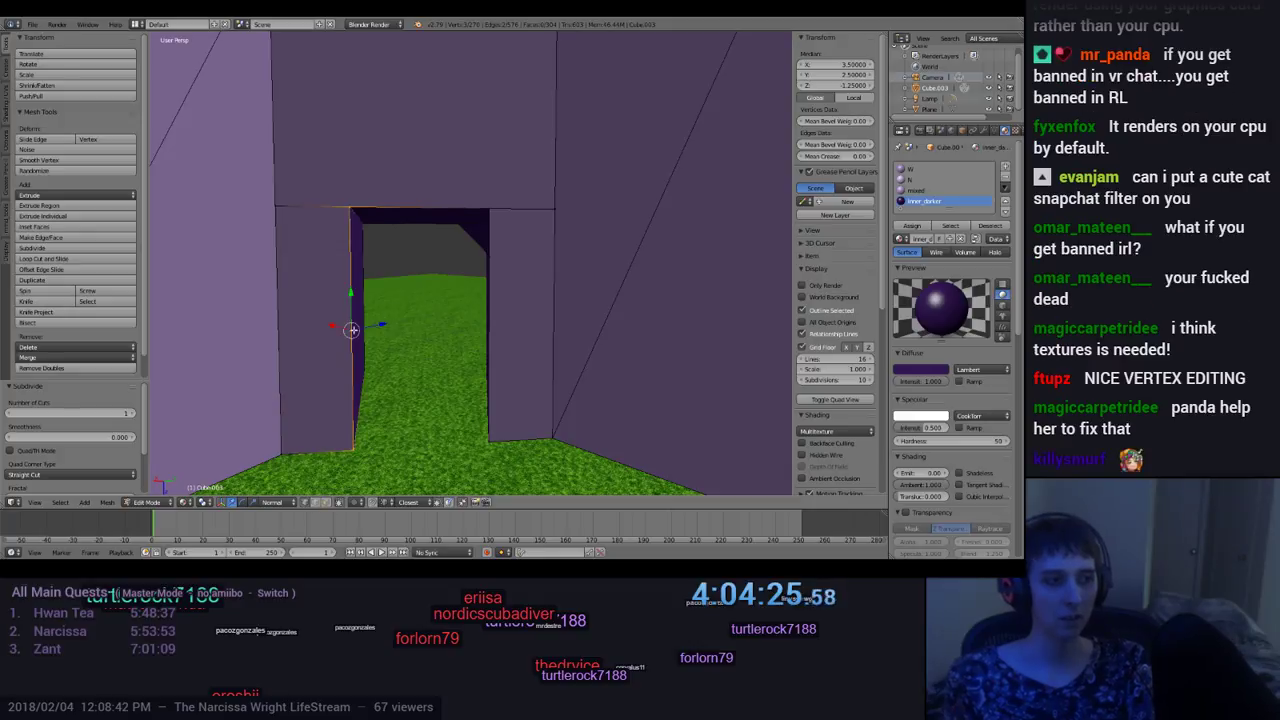
Step: Raise the middle vertex of the doorway's left vertical edge and set its global Z coordinate to -2
right_click(352, 330)
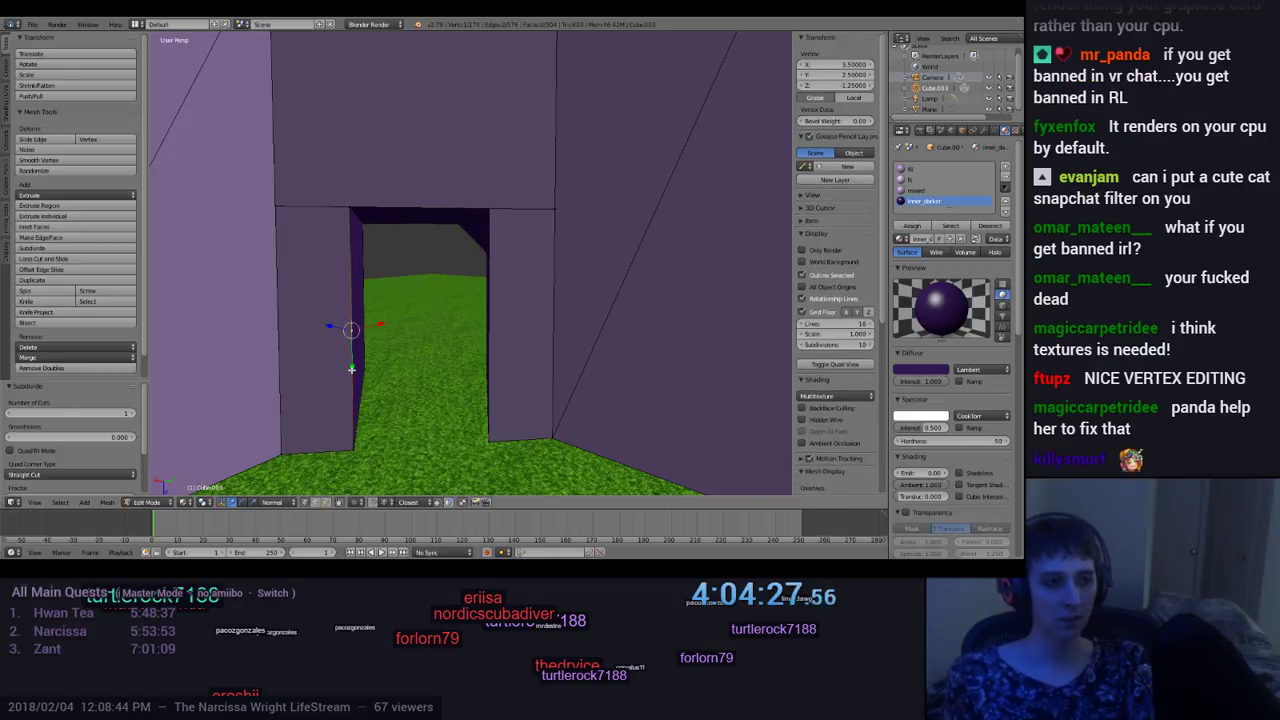
key("g")
key("z")
key("z")
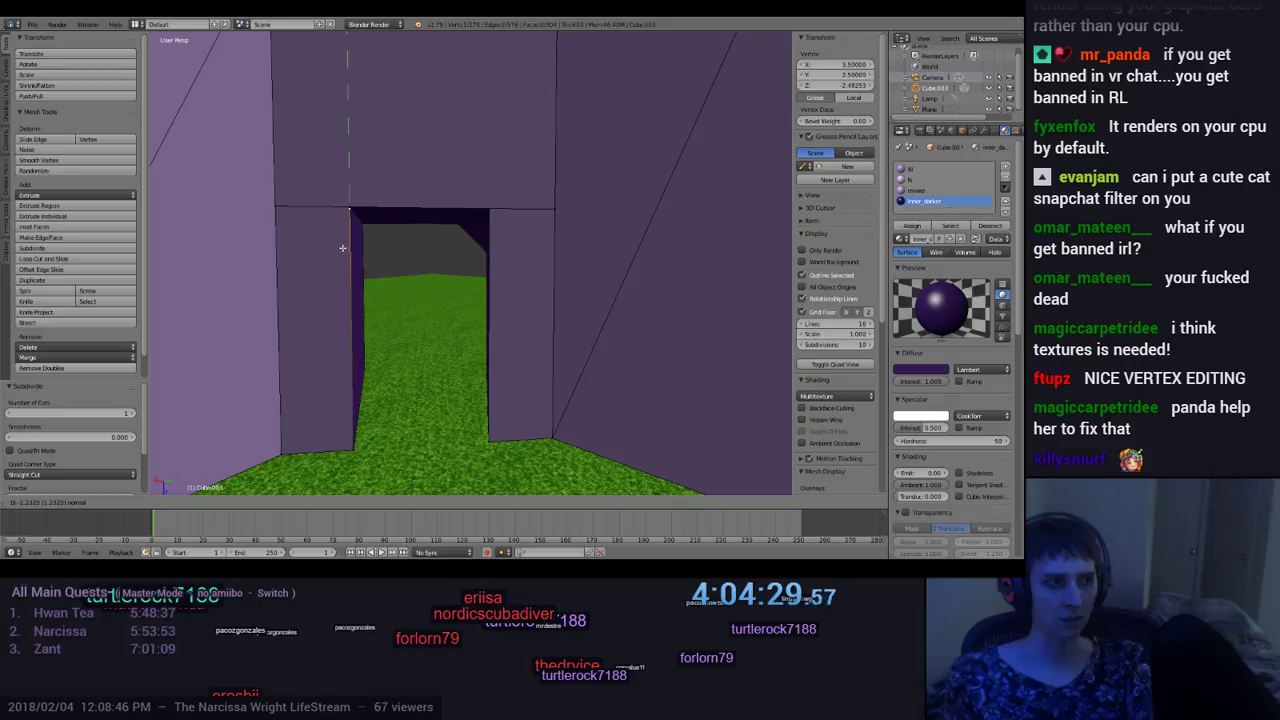
left_click(338, 293)
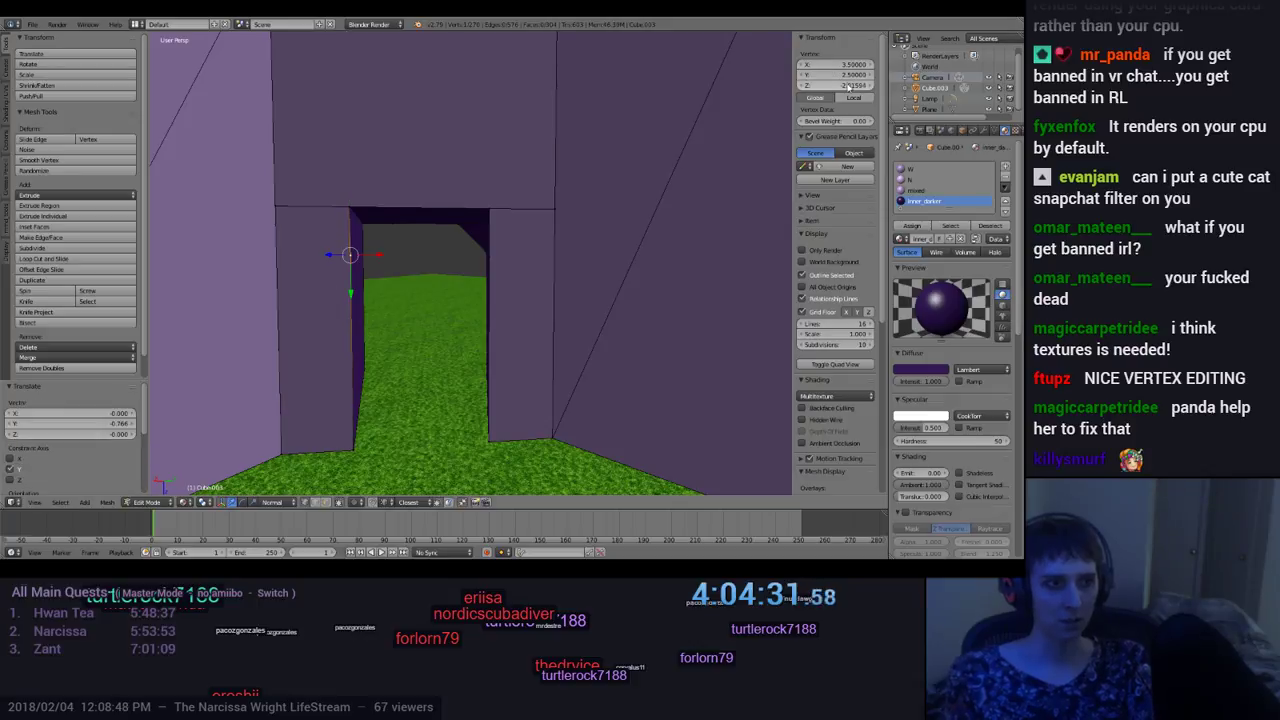
type("2")
key("Return")
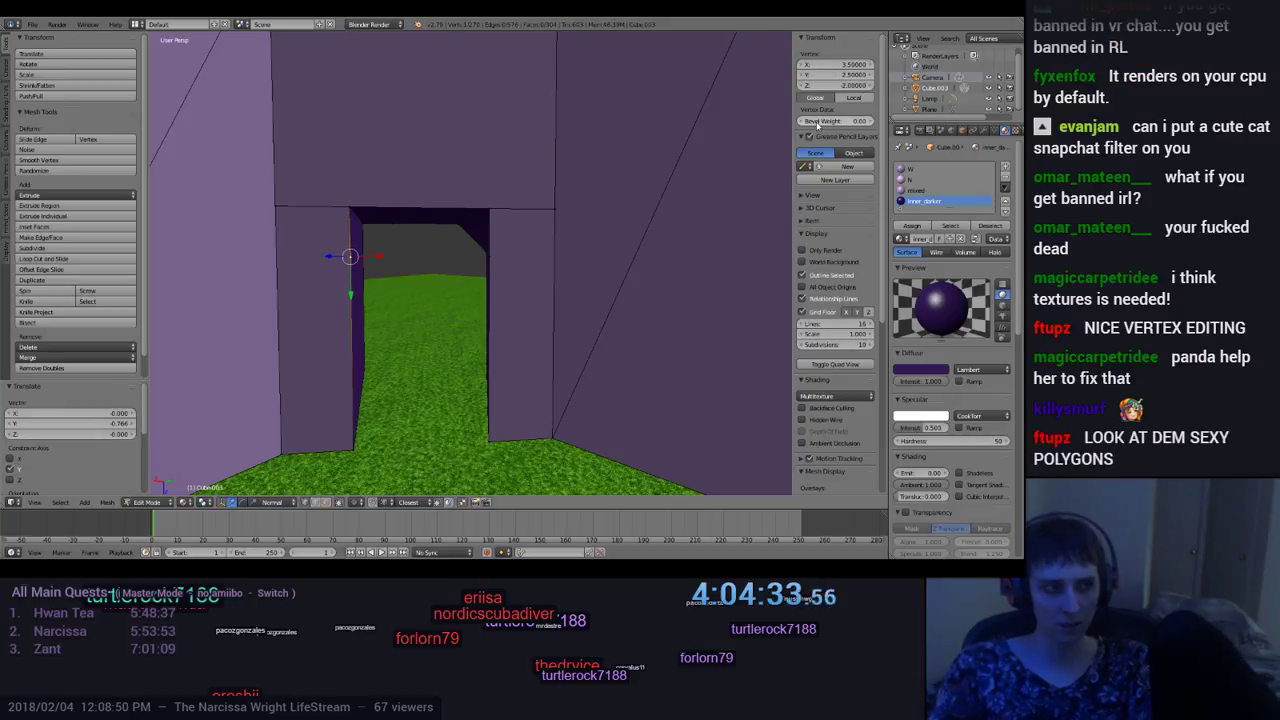
Step: Subdivide the doorway's top edge between its two upper corners with one cut
middle_click_drag(643, 249, 505, 208)
right_click(491, 207)
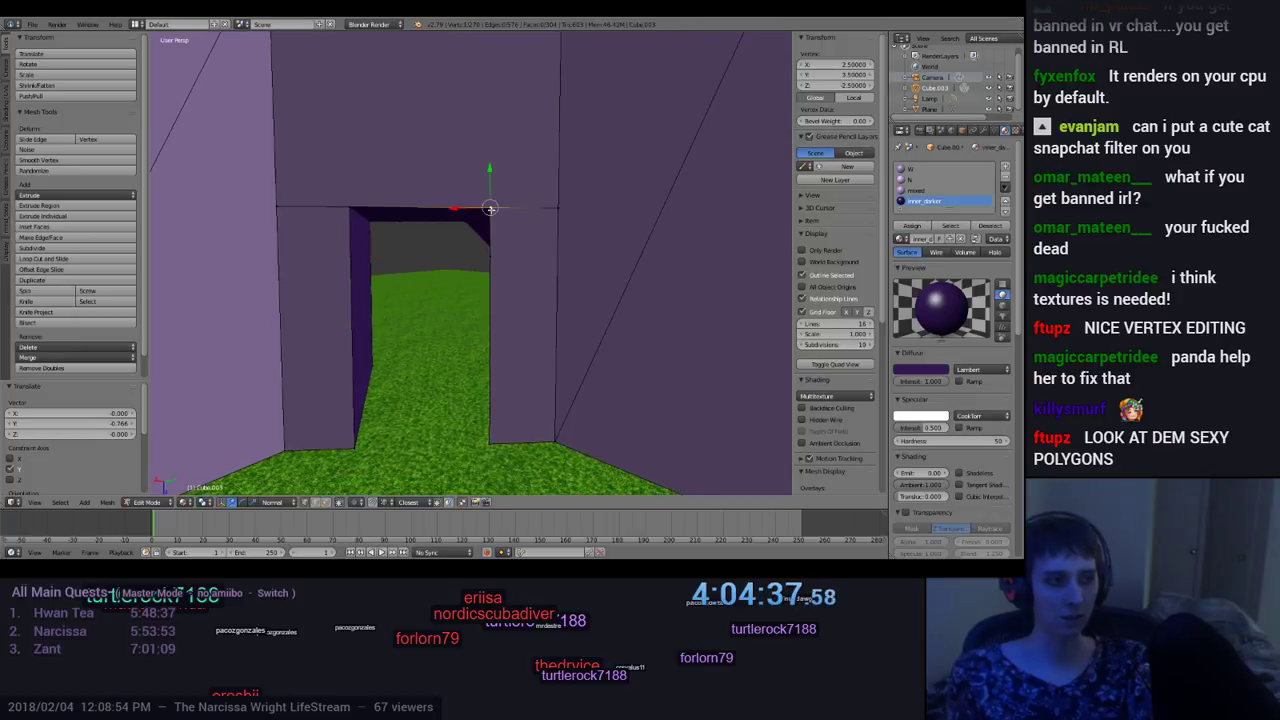
middle_click_drag(422, 281, 422, 293)
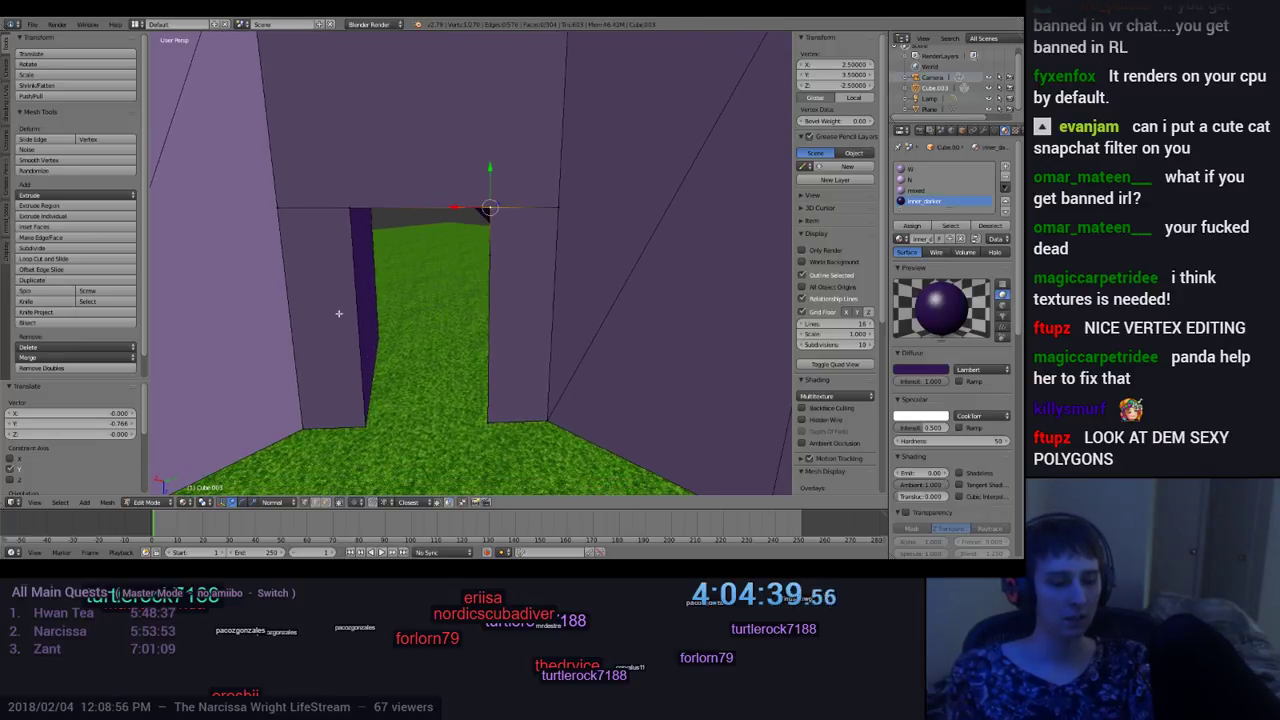
right_click(350, 207)
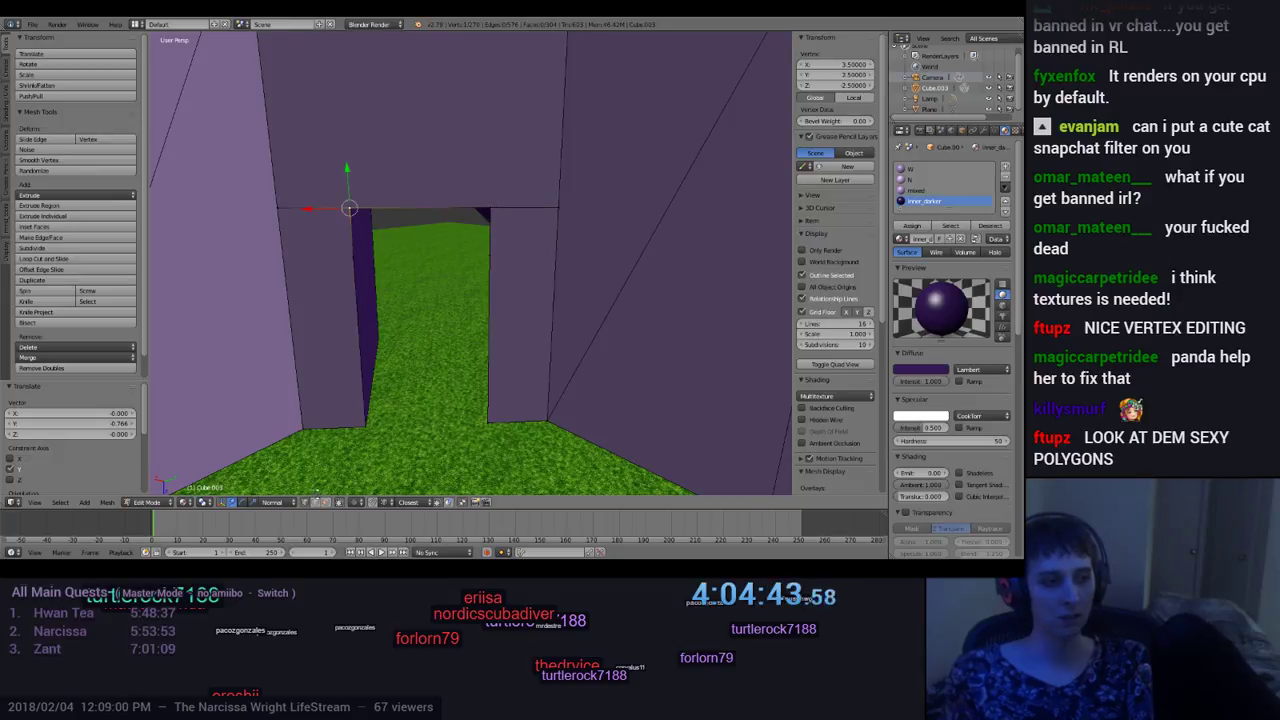
key("a")
right_click(422, 205)
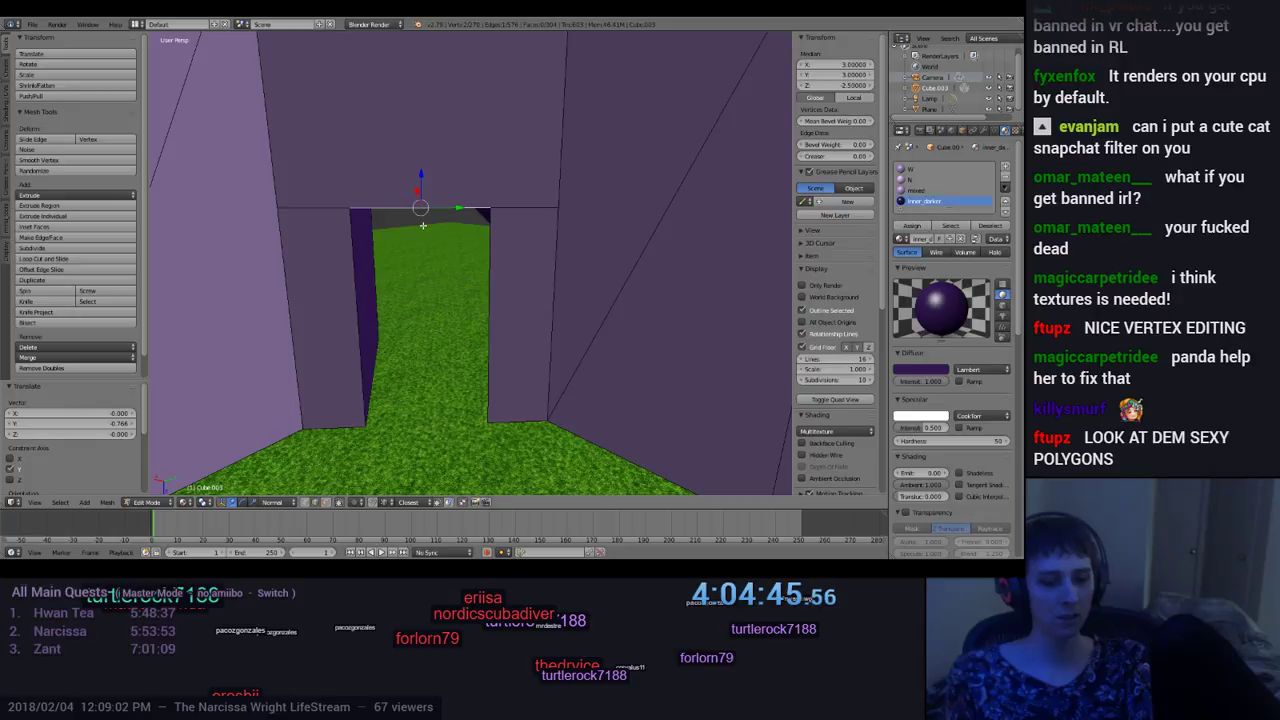
left_click(40, 248)
middle_click_drag(443, 263, 444, 281)
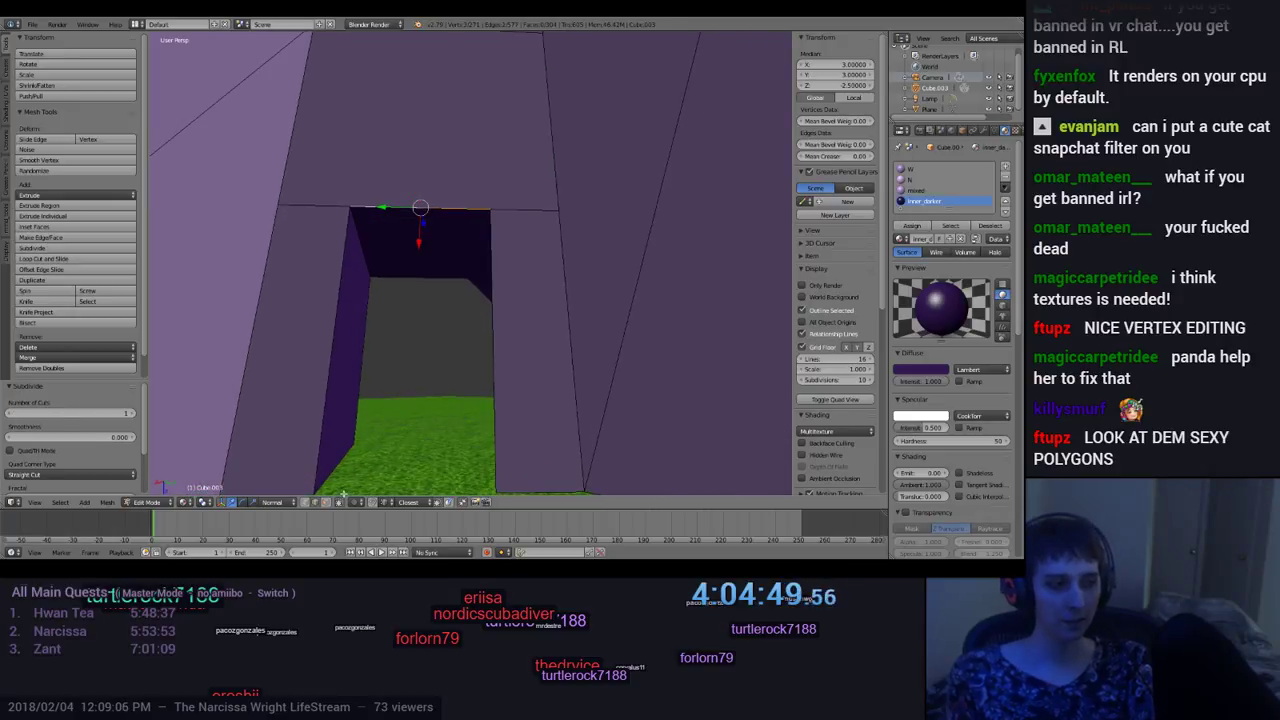
Step: Move the top edge's middle vertex about 0.28 along its Y axis toward the doorway's right upper corner
left_click(302, 502)
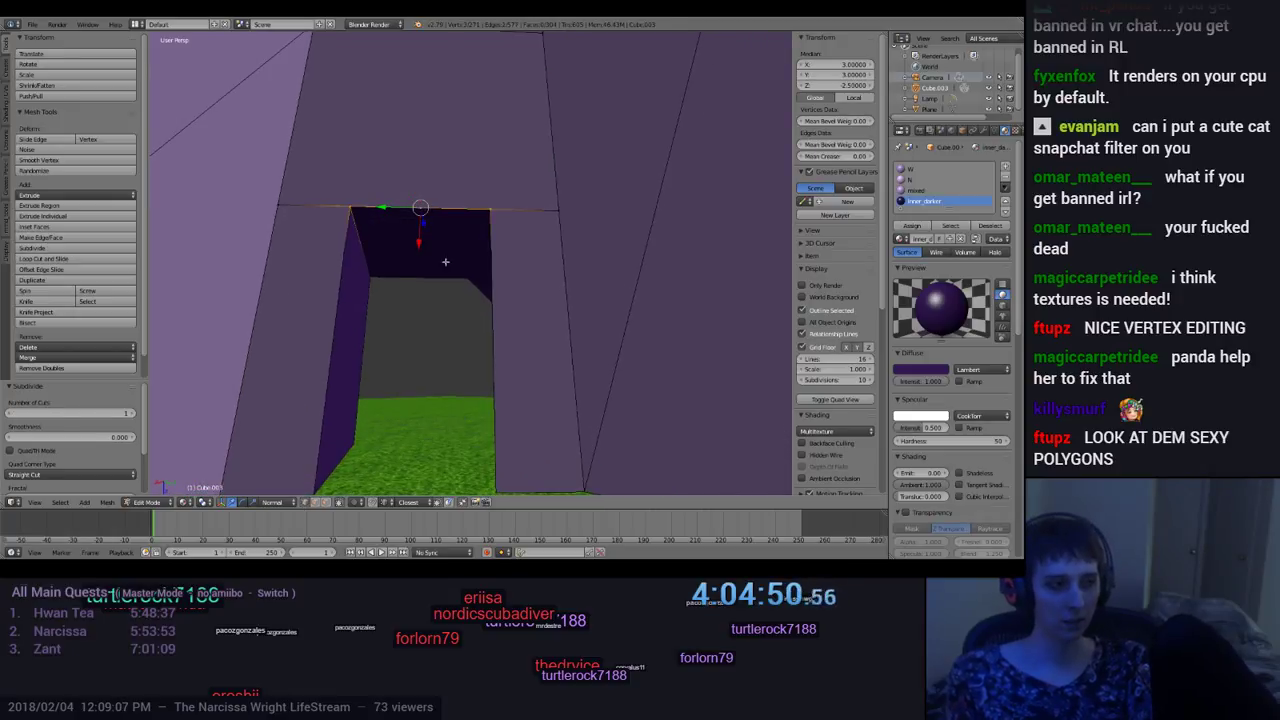
right_click(383, 207)
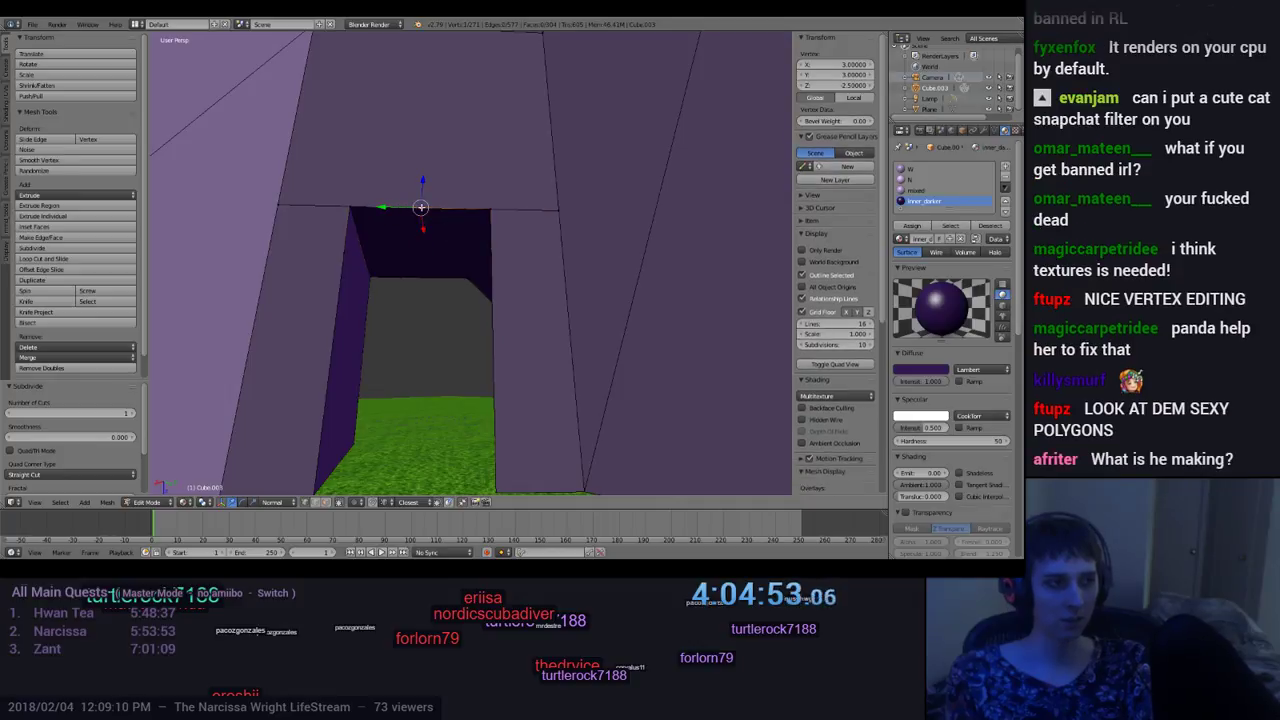
key("g")
left_click(408, 207)
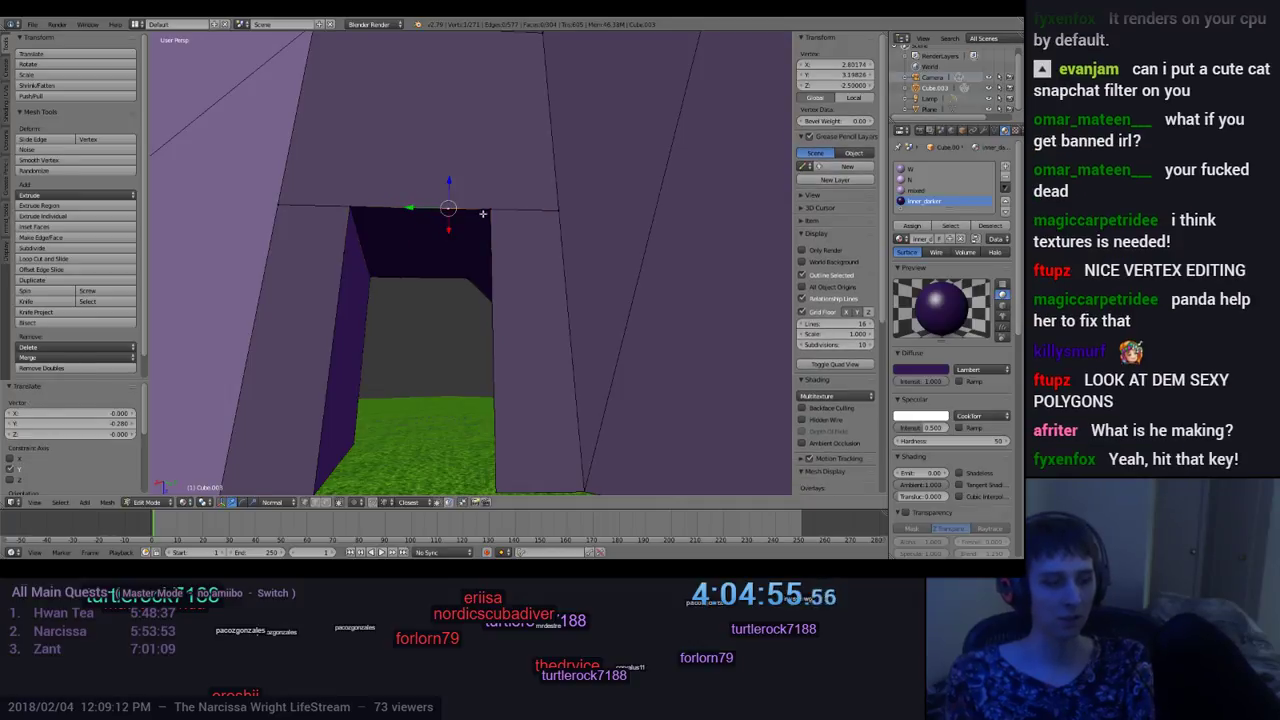
Step: Add a MeasureIt segment between the moved top-edge vertex and the doorway's right upper corner, and frame the selection
right_click(490, 210, "shift")
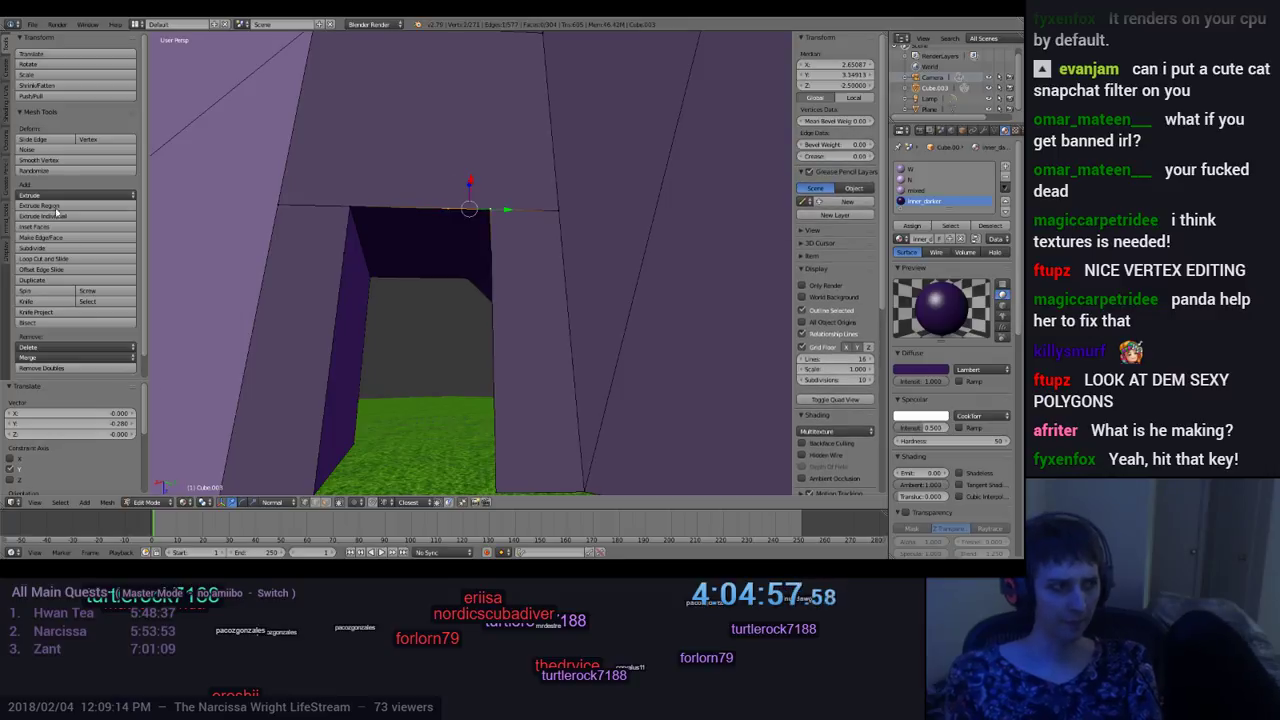
left_click(4, 252)
left_click(42, 91)
scroll(545, 304, "up", 4)
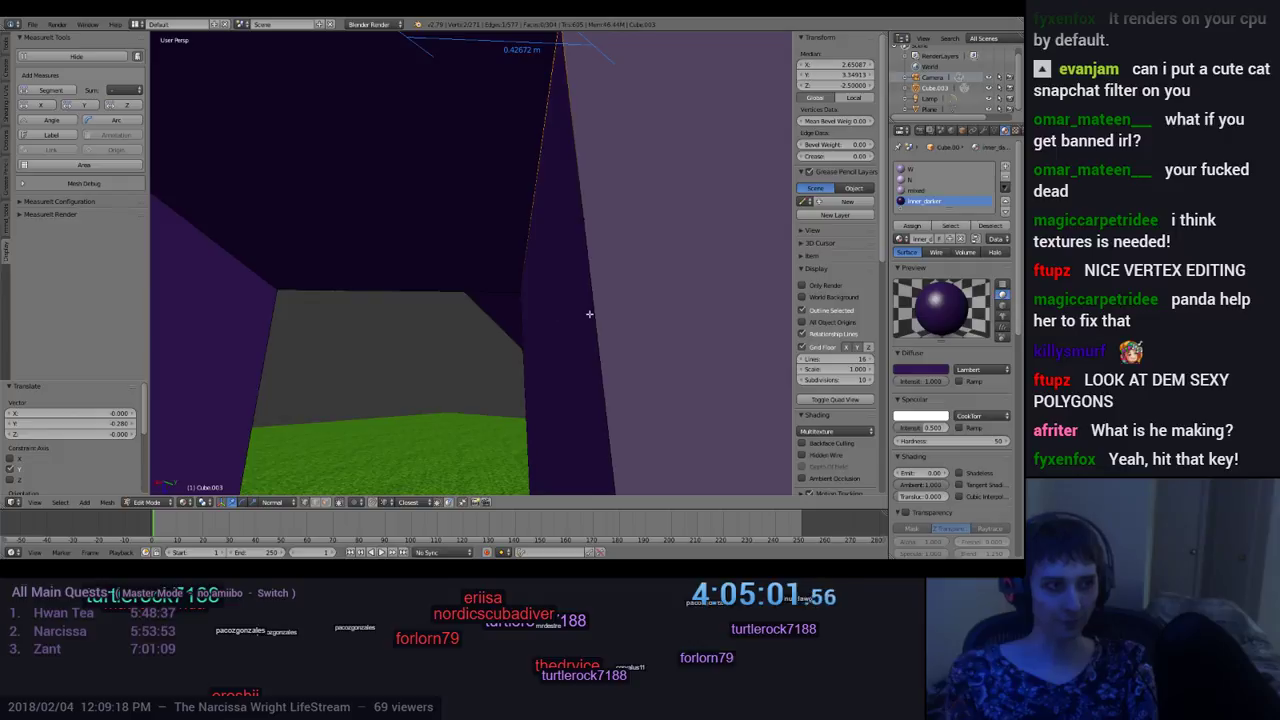
scroll(590, 315, "up", 3)
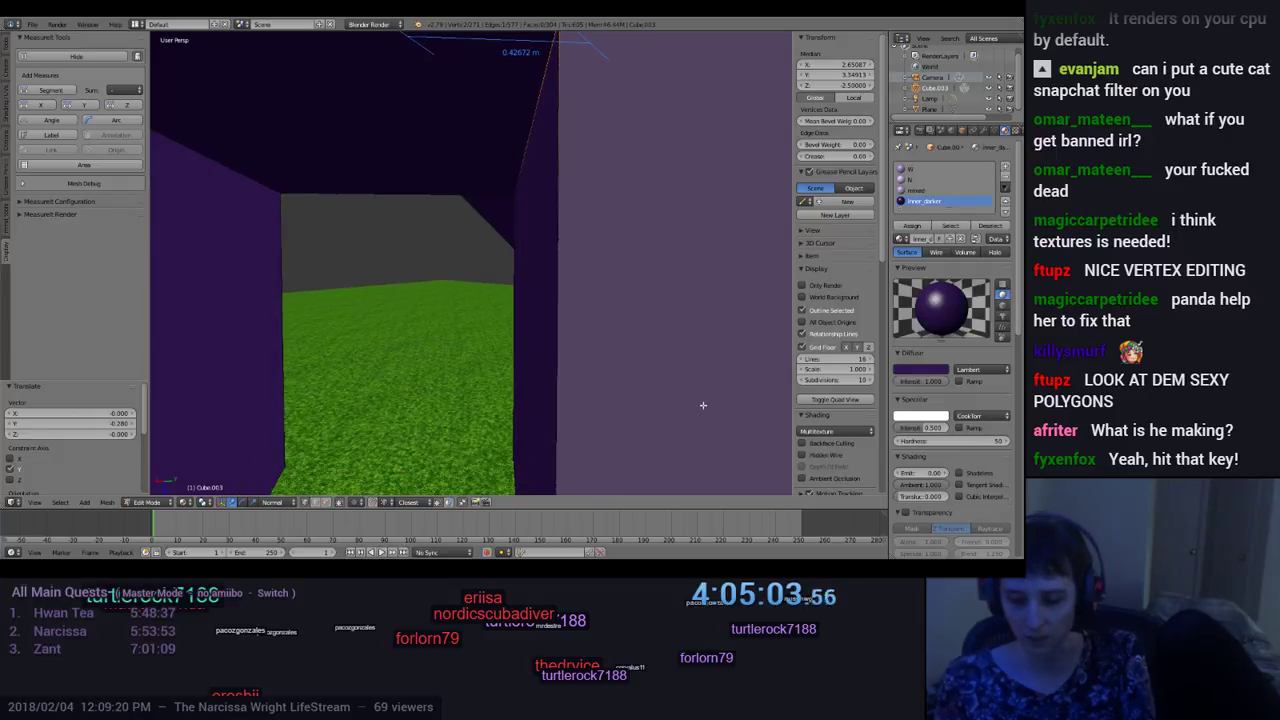
key("KP_Decimal")
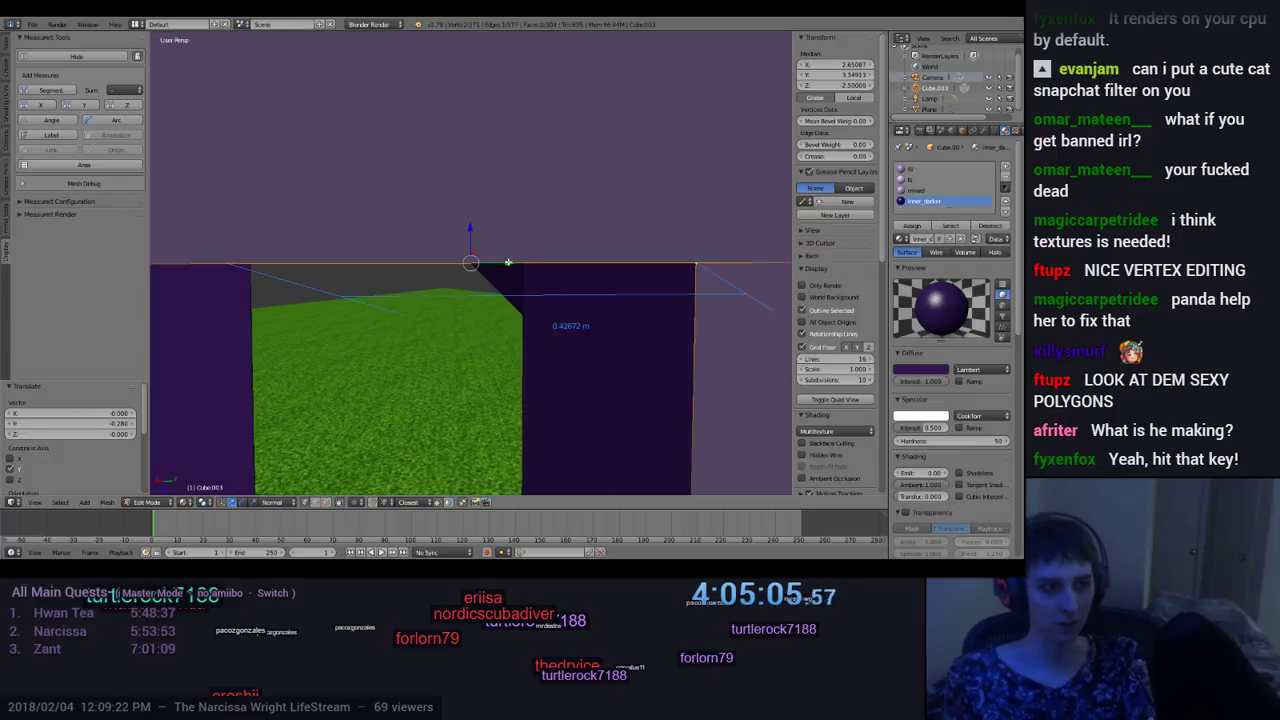
Step: Reposition only the top-edge vertex along the edge so that it lies about 0.5 m from the right upper corner
left_click_drag(508, 263, 409, 278)
right_click(412, 282)
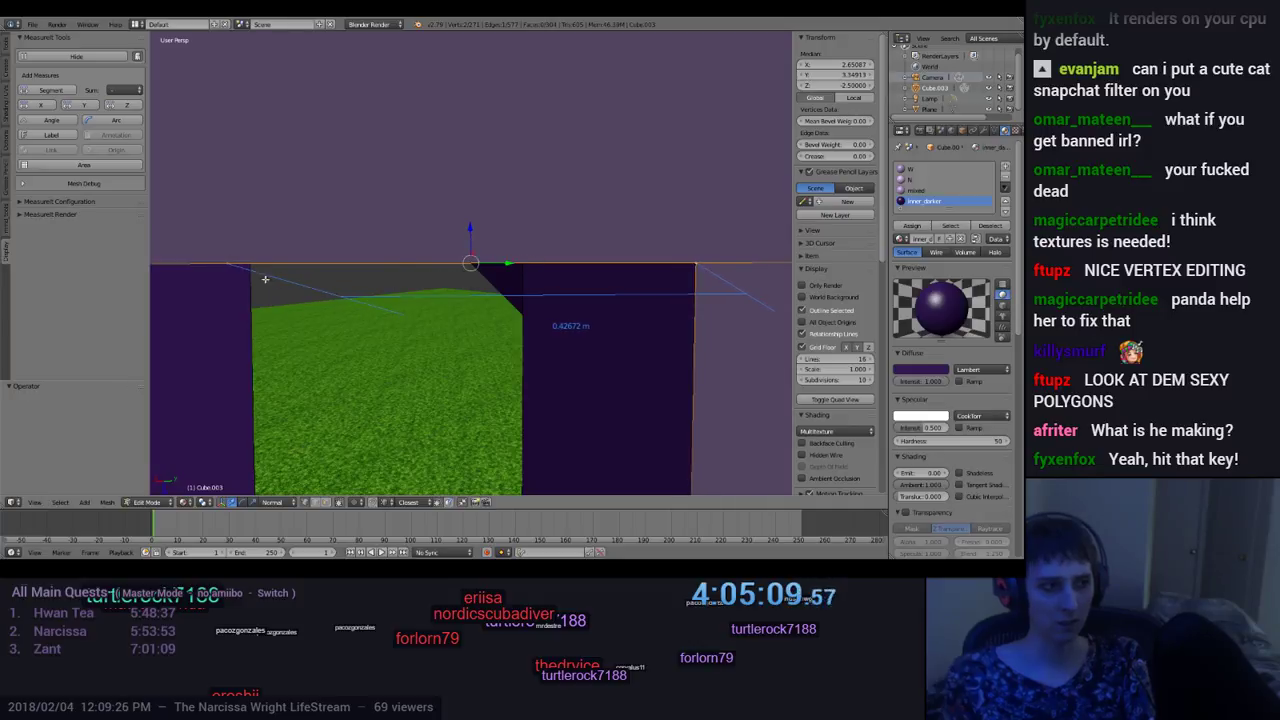
middle_click_drag(231, 263, 443, 268)
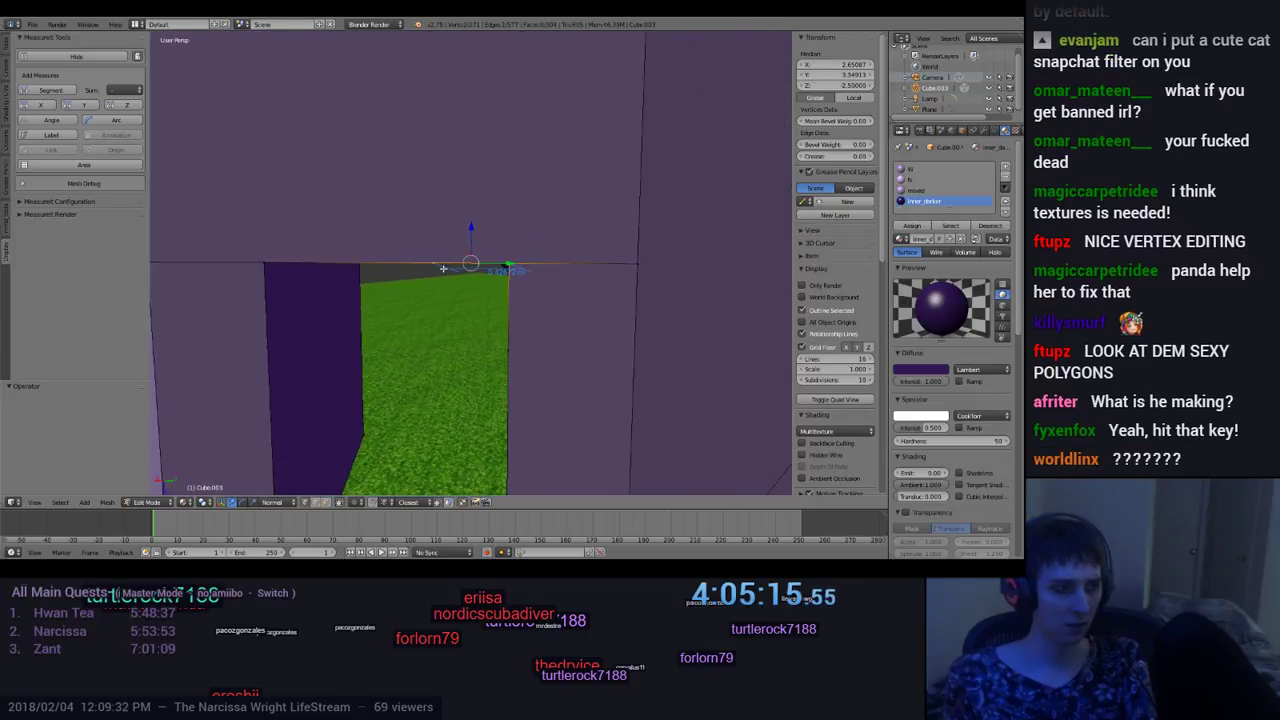
right_click(433, 262)
middle_click_drag(474, 310, 391, 264)
key("g")
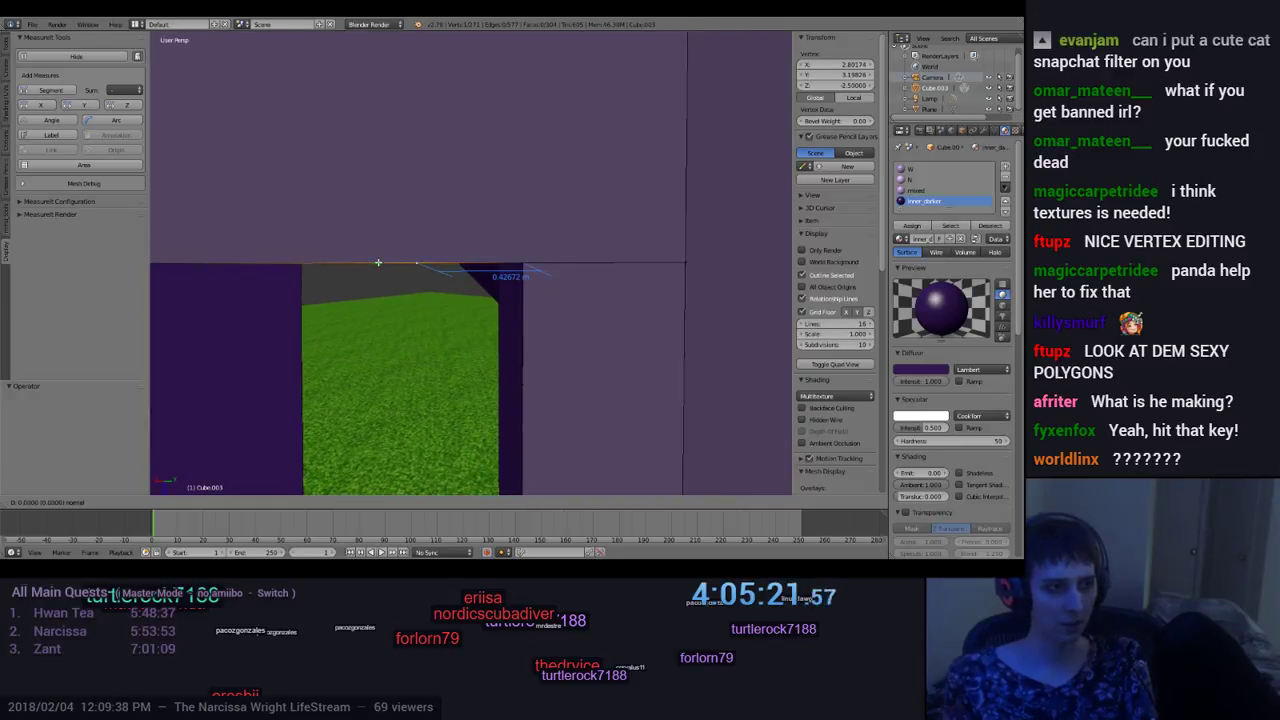
key("z")
key("z")
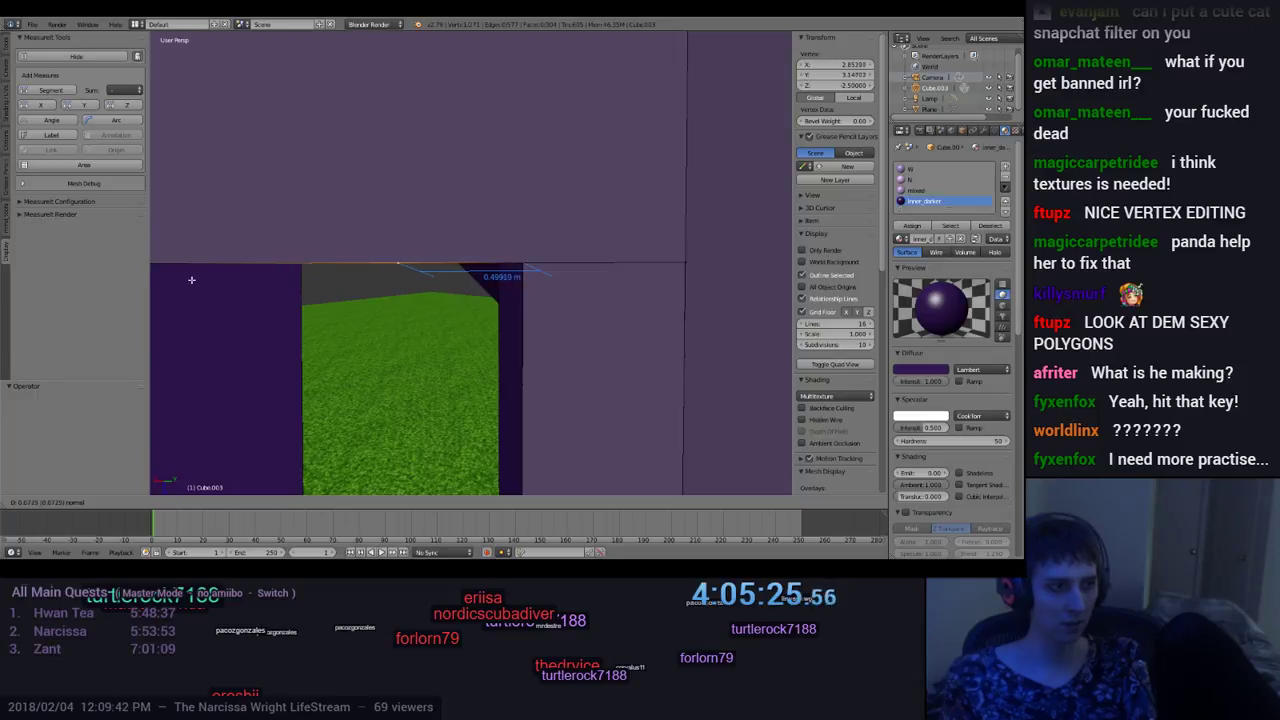
left_click(189, 280)
Step: Subdivide the longer remaining part of the top edge, between the left upper corner and the positioned vertex, with one cut
middle_click_drag(280, 374, 242, 463)
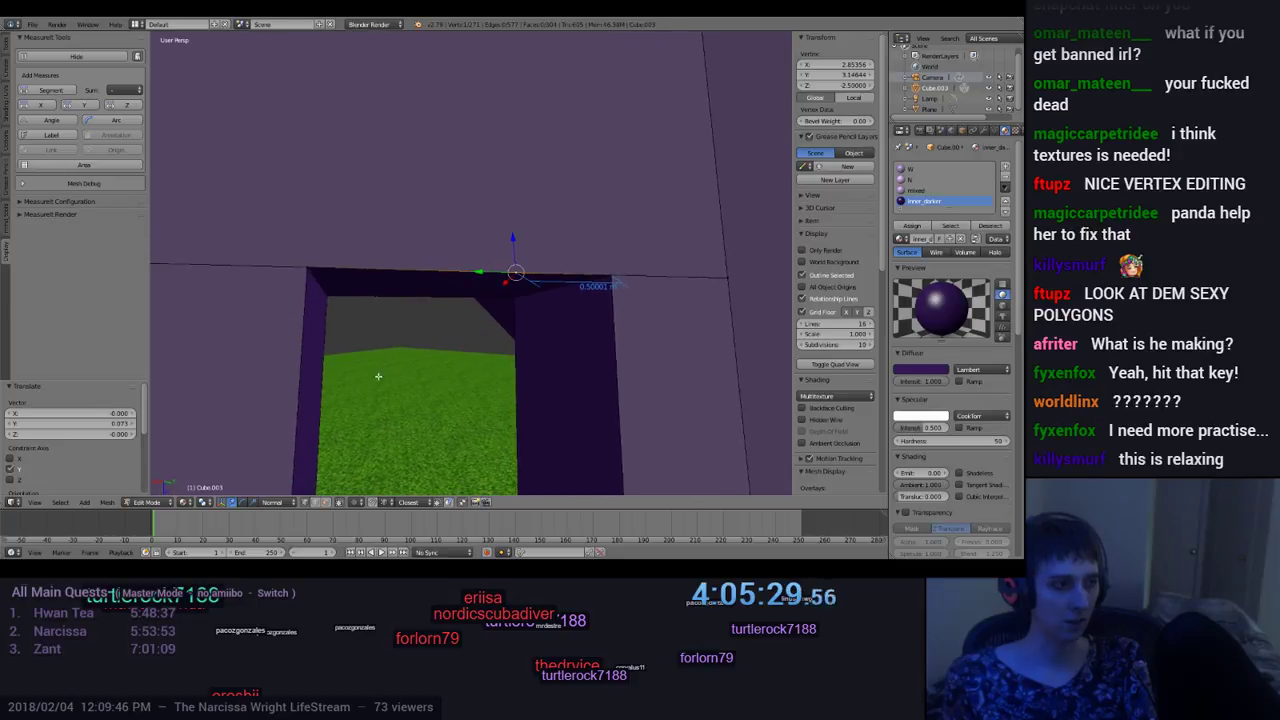
key("a")
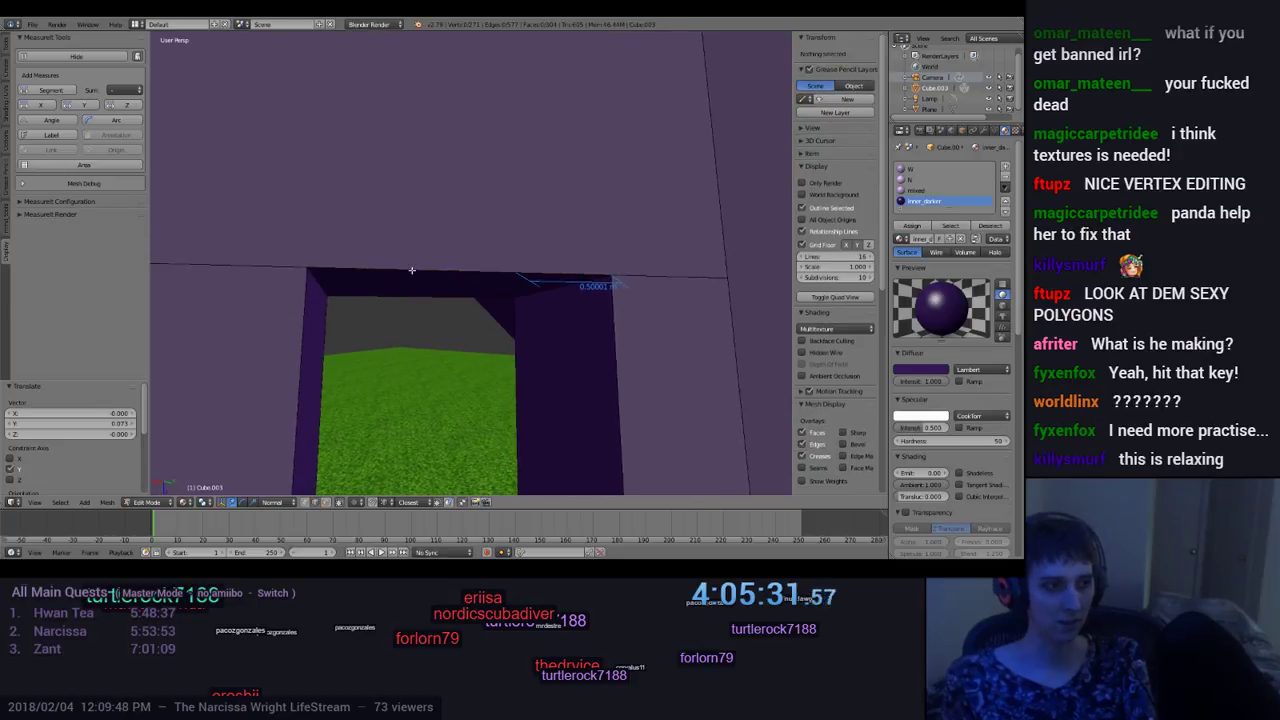
right_click(412, 270)
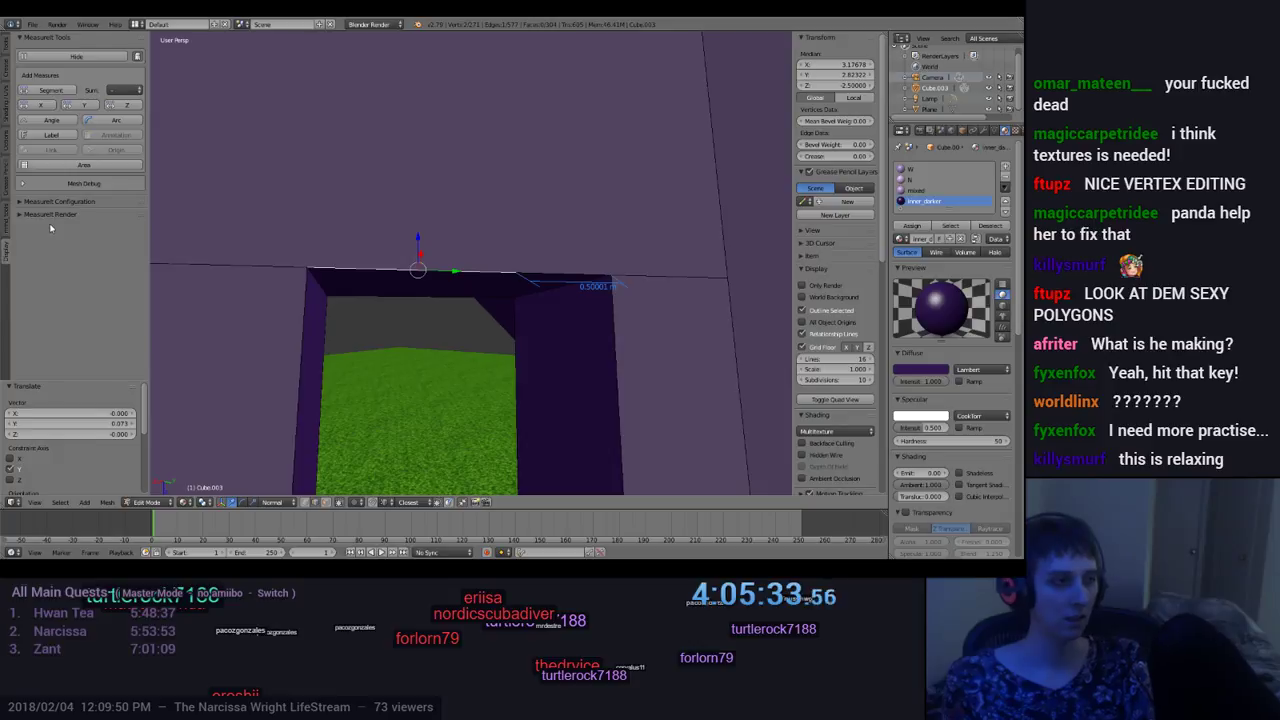
left_click(7, 55)
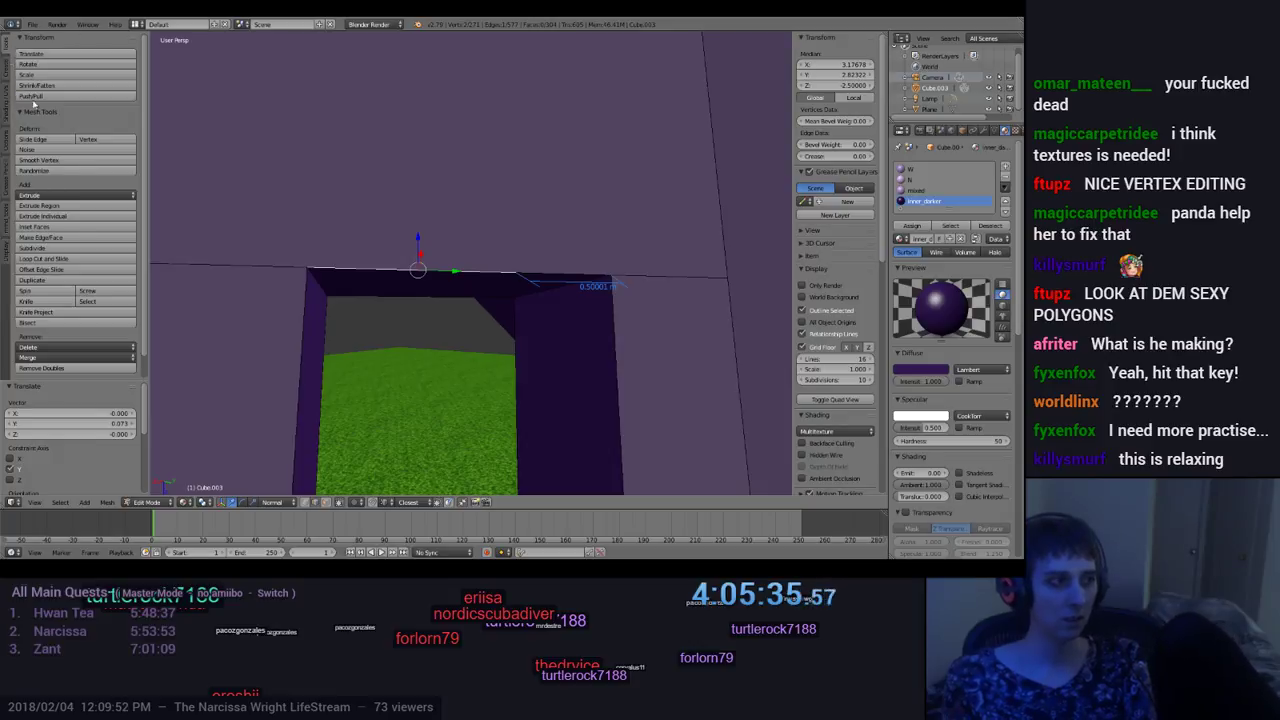
left_click(71, 248)
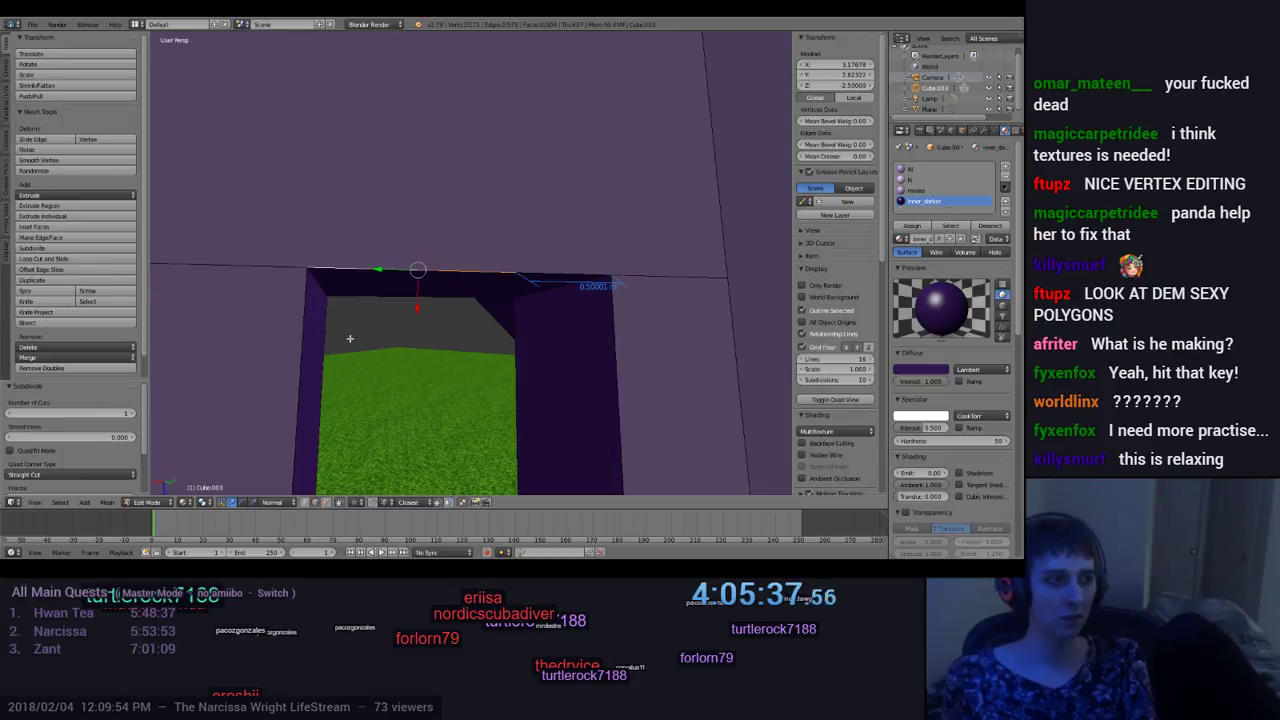
Step: Add a MeasureIt segment between the doorway's left upper corner and the new vertex on the top edge
right_click(376, 271)
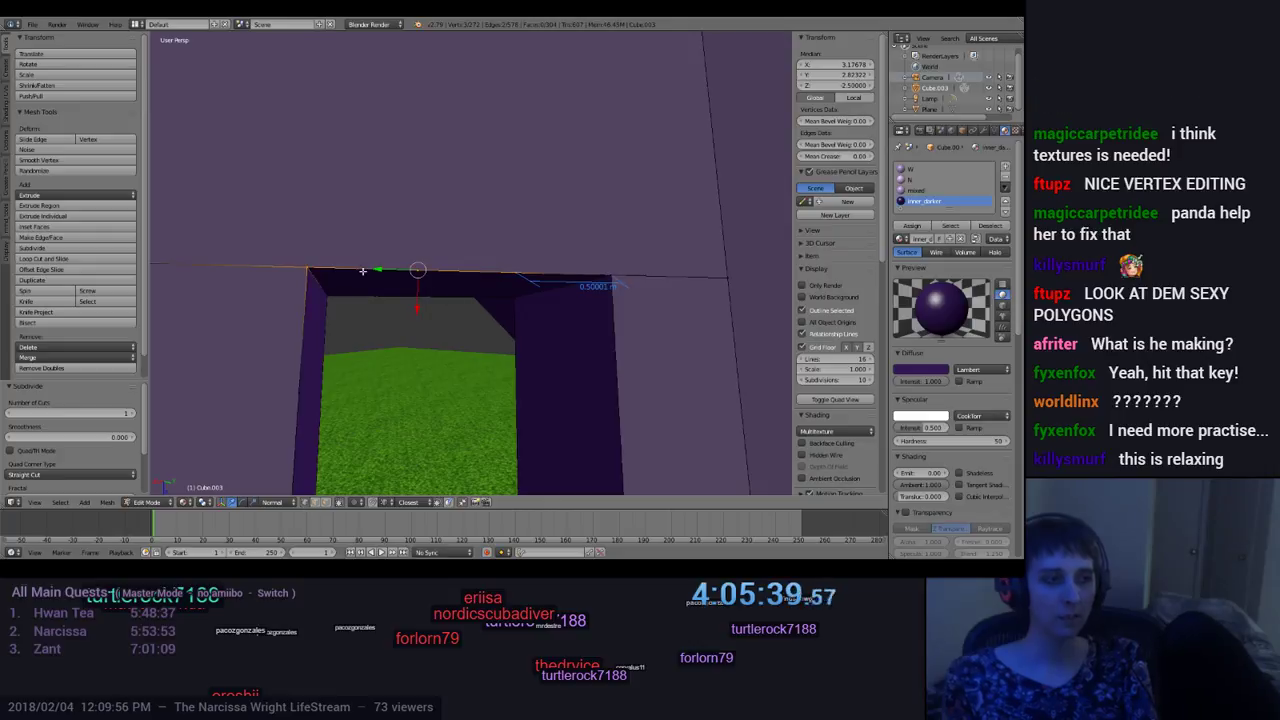
right_click(308, 267, "shift")
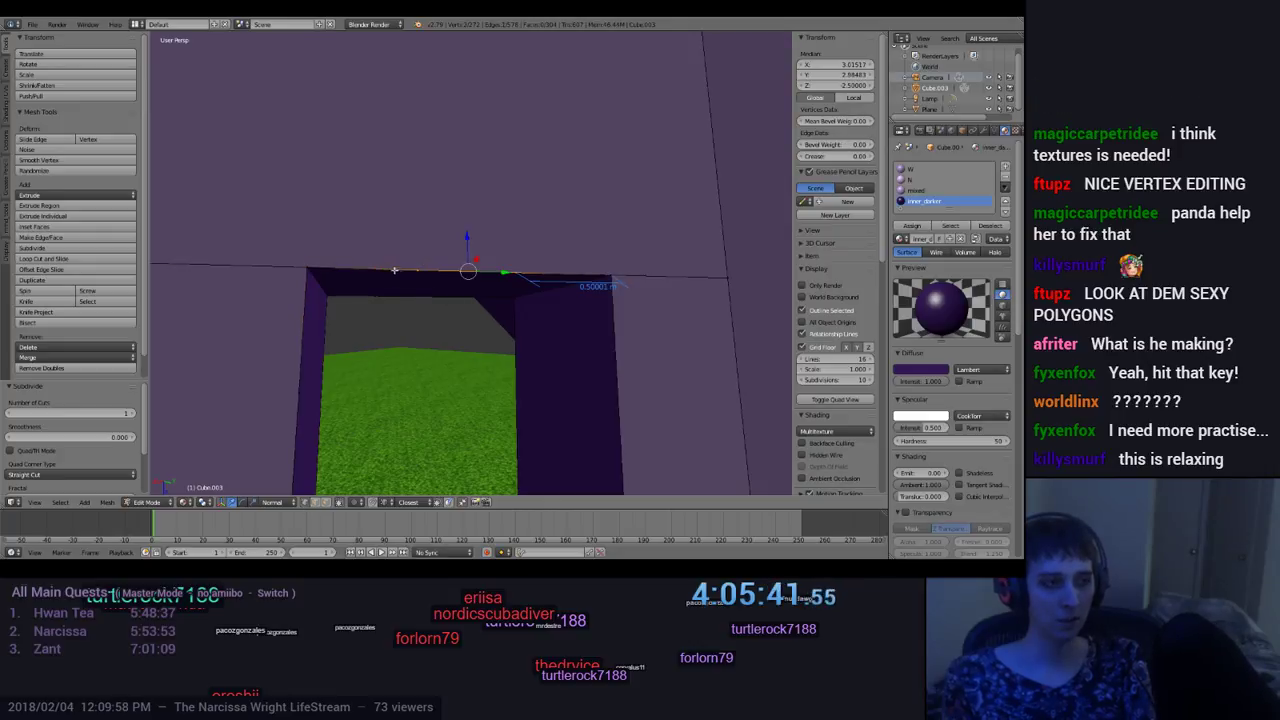
right_click(307, 268)
right_click(411, 271, "shift")
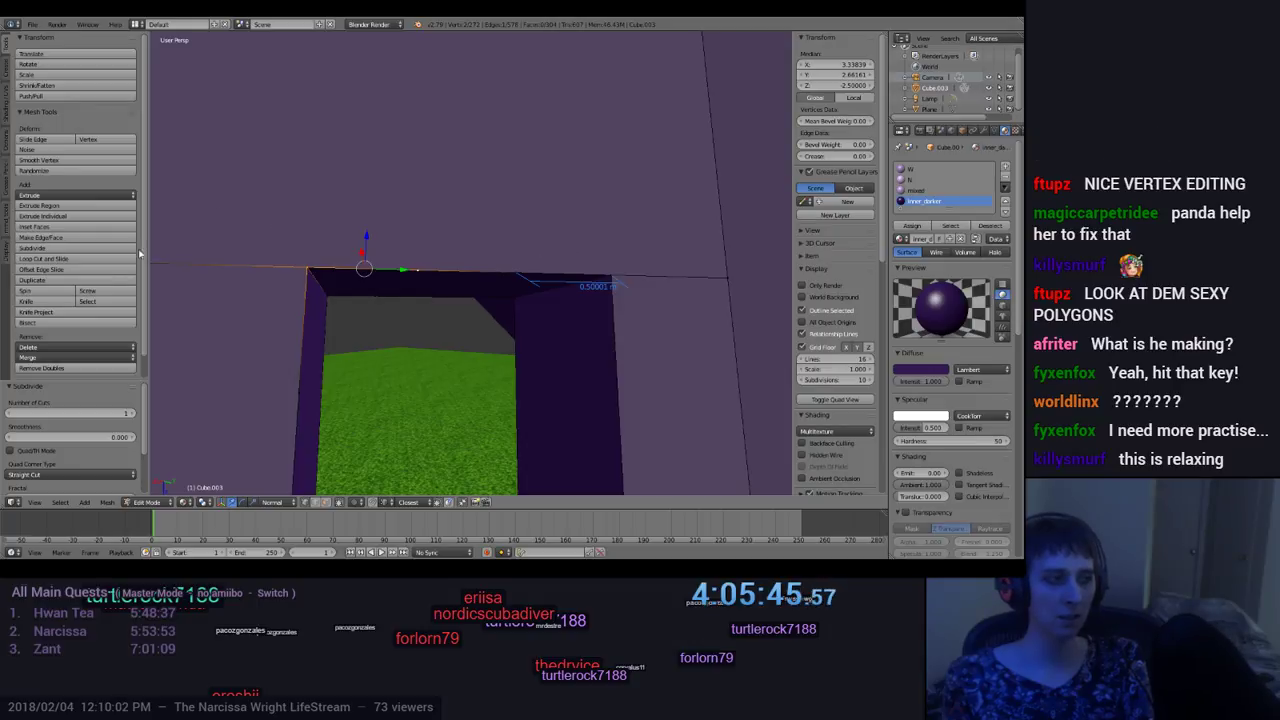
left_click(7, 268)
left_click(48, 90)
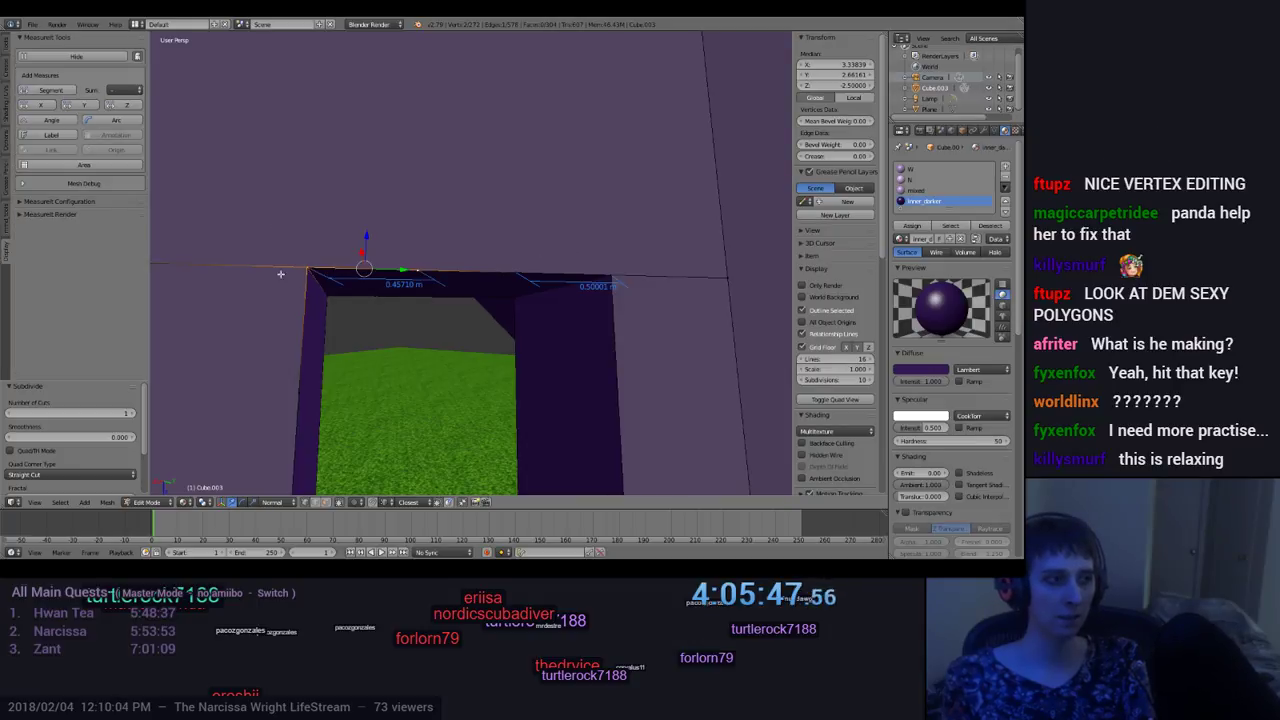
Step: Move only the new top-edge vertex about 0.043 along its Y axis, away from the left upper corner
mouse_move(428, 321)
middle_mouse_down()
mouse_move(449, 357)
mouse_move(437, 349)
mouse_move(434, 380)
mouse_move(432, 306)
middle_mouse_up()
right_click(380, 269)
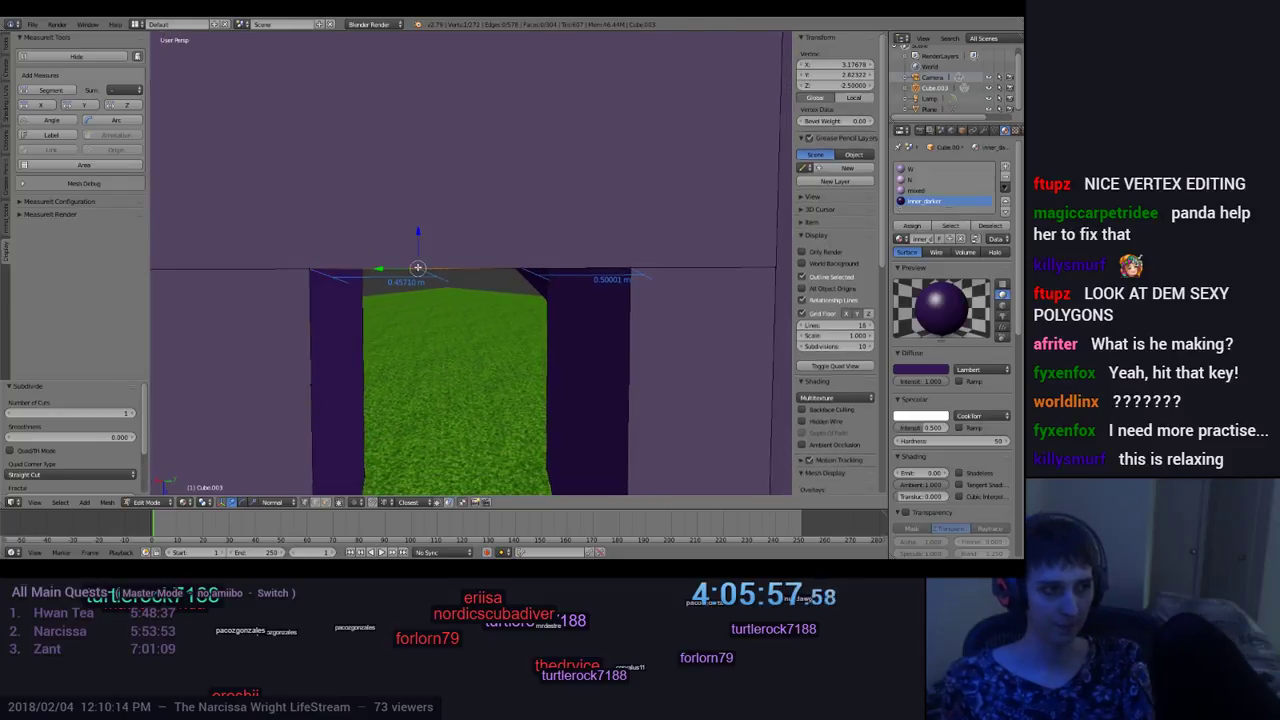
key("g")
key("z")
key("z")
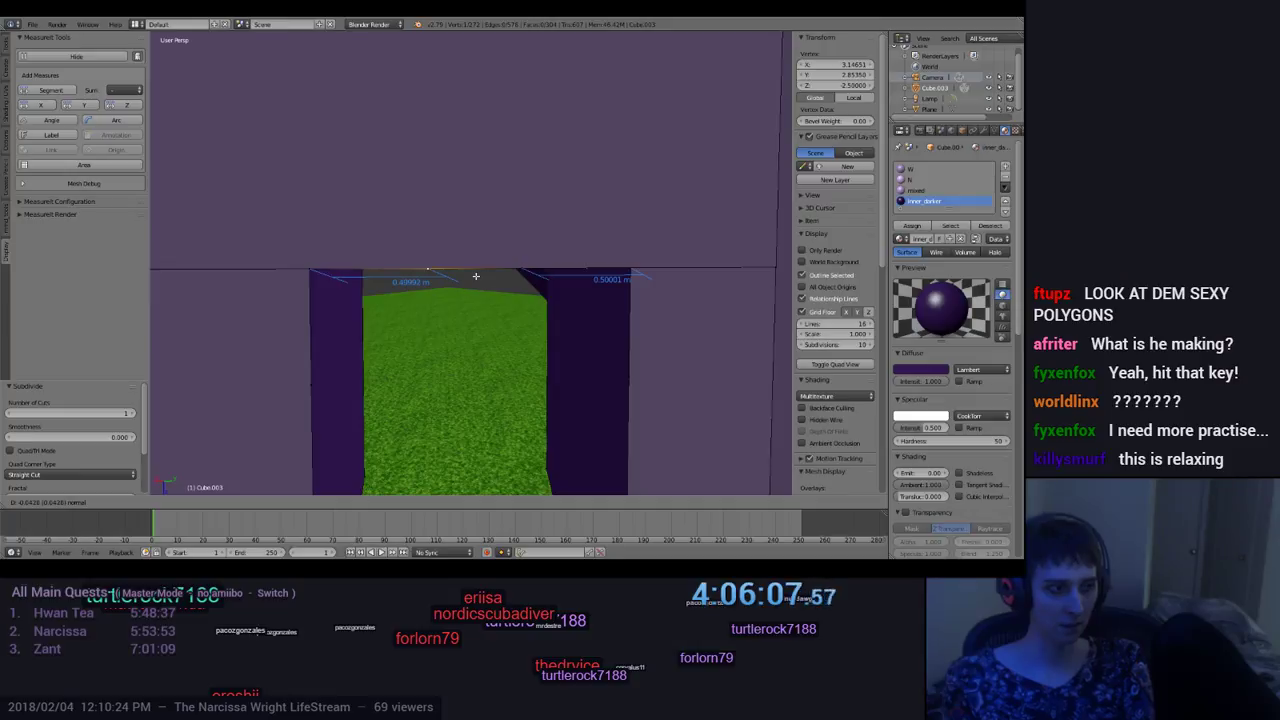
left_click(476, 276)
Step: Fine-tune that vertex along the edge so that it lies about 0.5 m from the left upper corner
key("KP_Decimal")
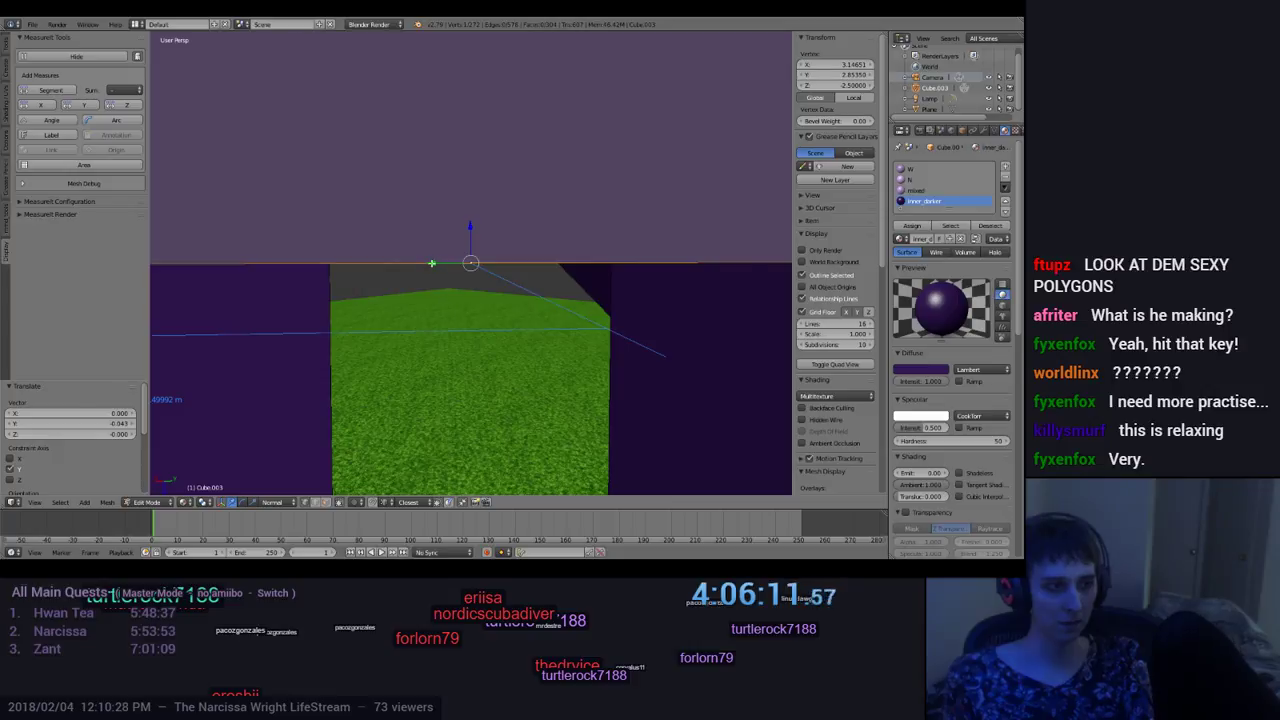
key("g")
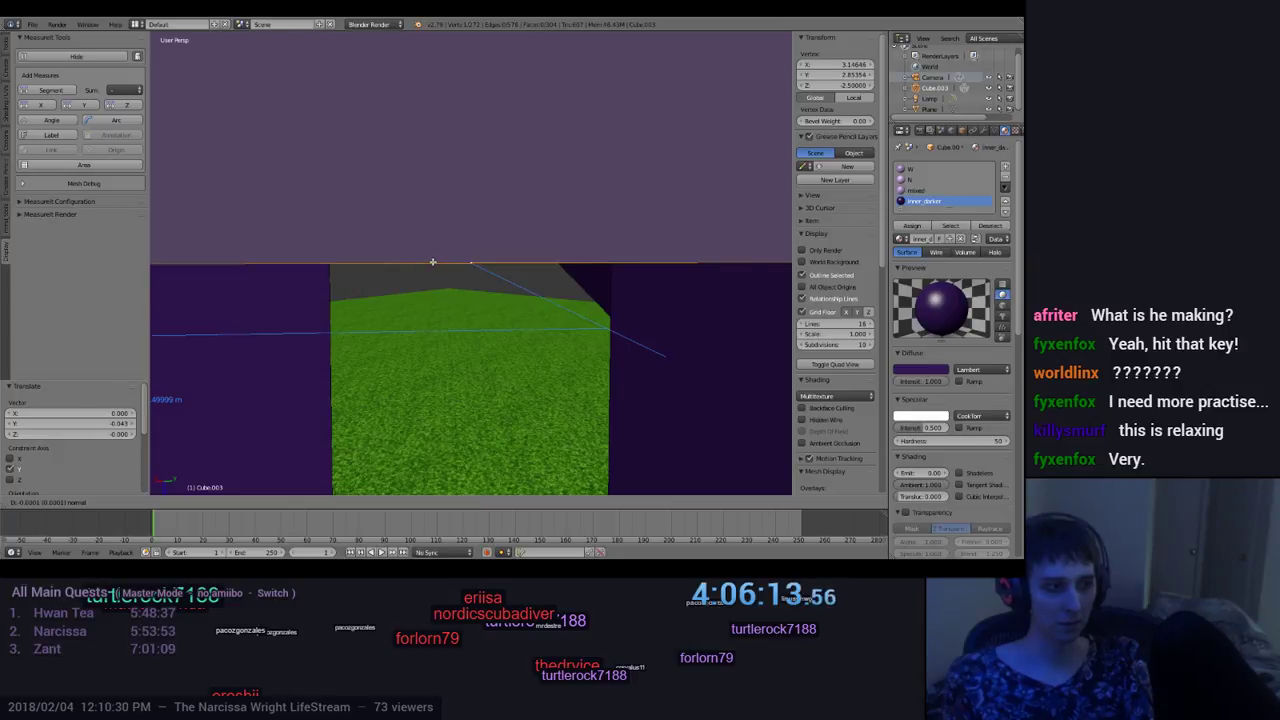
left_click(433, 262)
middle_click_drag(459, 403, 440, 381)
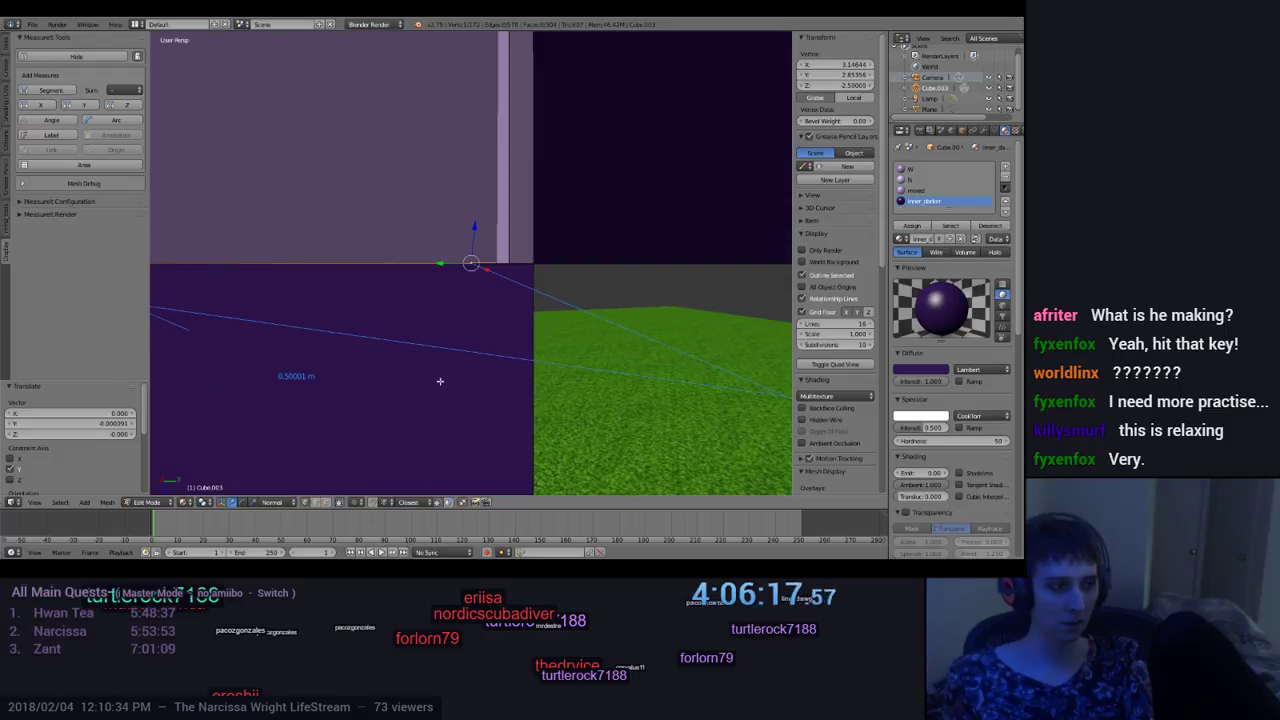
key("g")
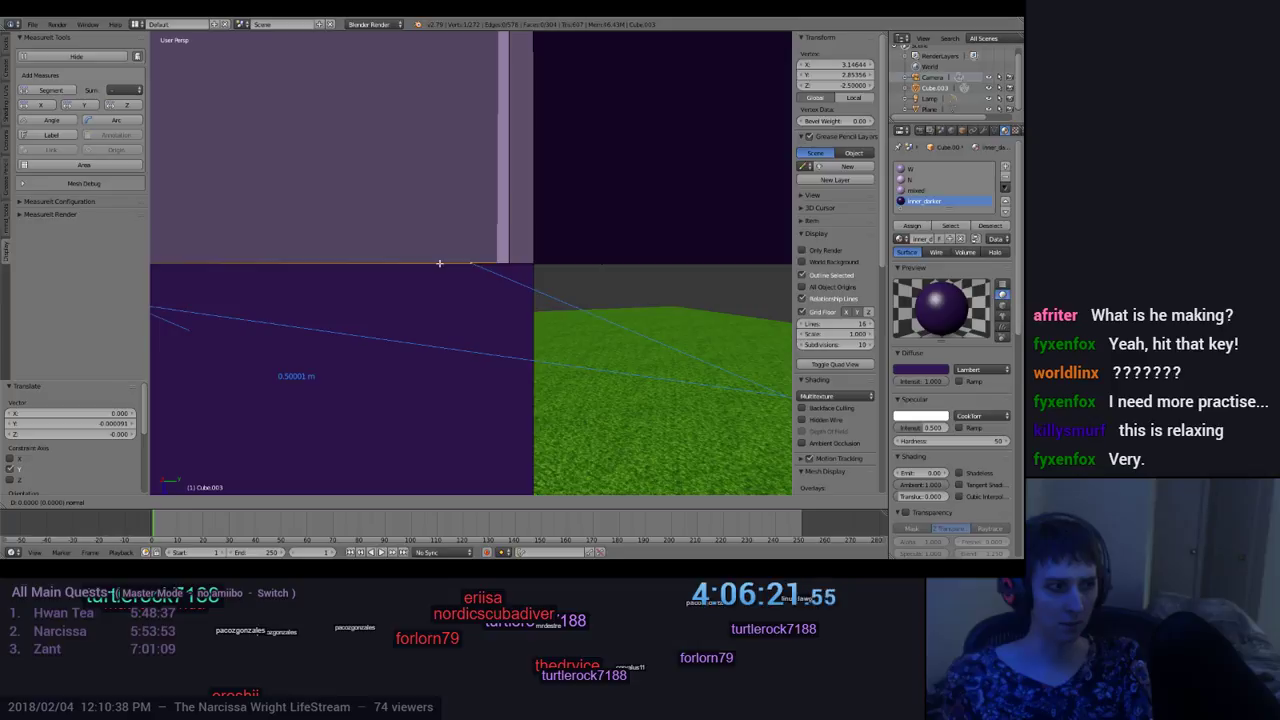
left_click(439, 263)
middle_click_drag(451, 366, 465, 423)
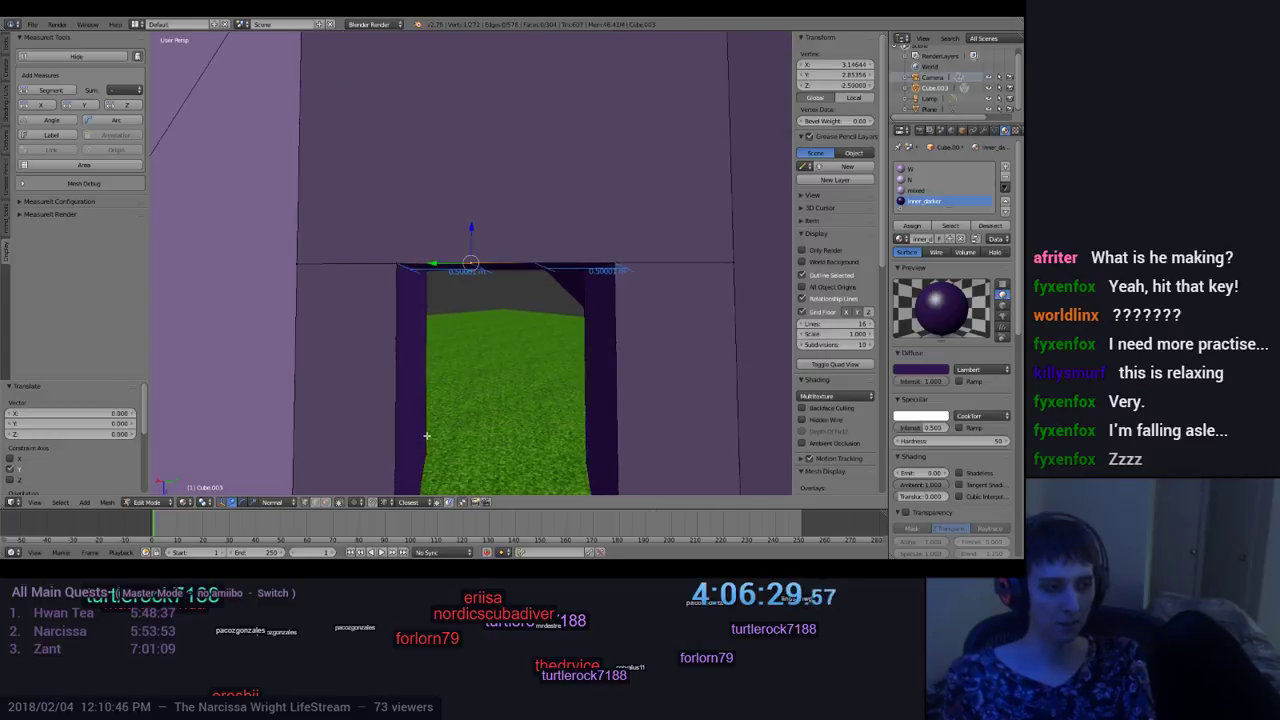
Step: Review the MeasureIt entries and examine the doorway passage from the inner and outer sides of the castle
scroll(868, 454, "down", 10)
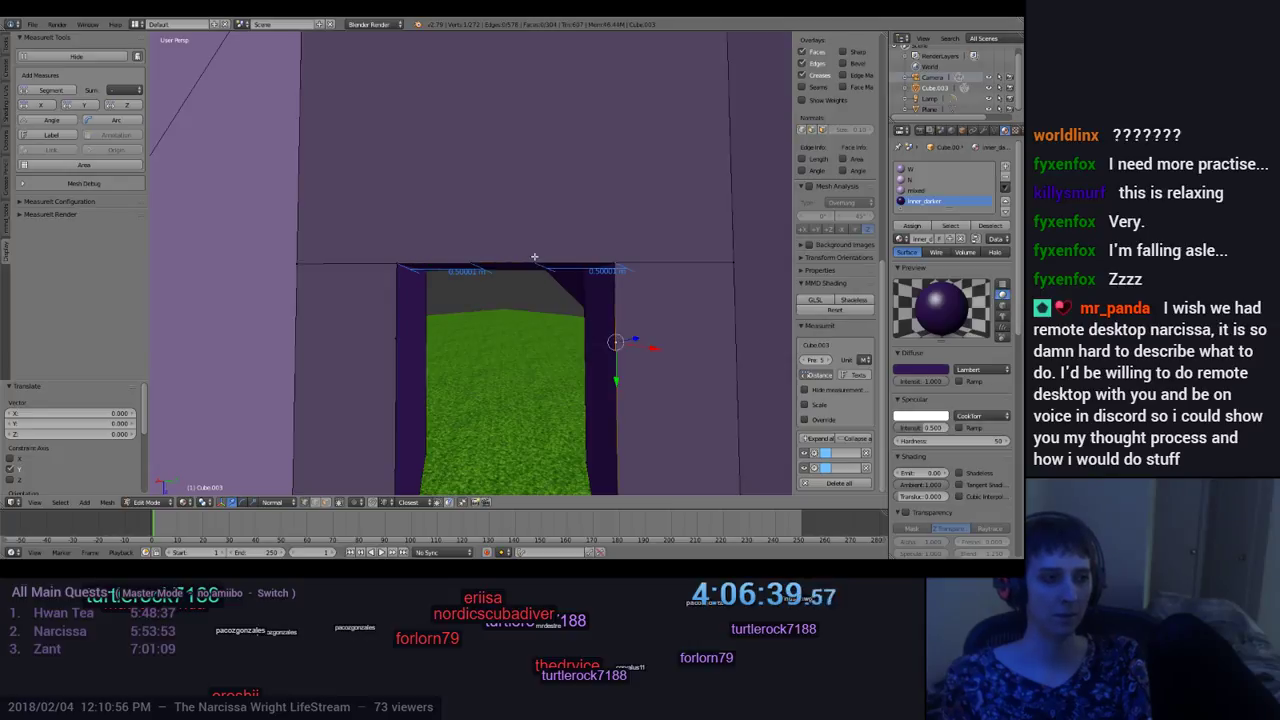
middle_click_drag(529, 380, 264, 390)
middle_click_drag(2, 404, 347, 379)
scroll(431, 377, "down", 3)
middle_click_drag(487, 391, 612, 351)
middle_click_drag(526, 425, 365, 334)
scroll(649, 351, "up", 3)
scroll(626, 263, "up", 3)
scroll(550, 372, "up", 4)
scroll(369, 332, "up", 2)
scroll(369, 332, "down", 3)
middle_click_drag(369, 332, 457, 355)
scroll(457, 355, "down", 6)
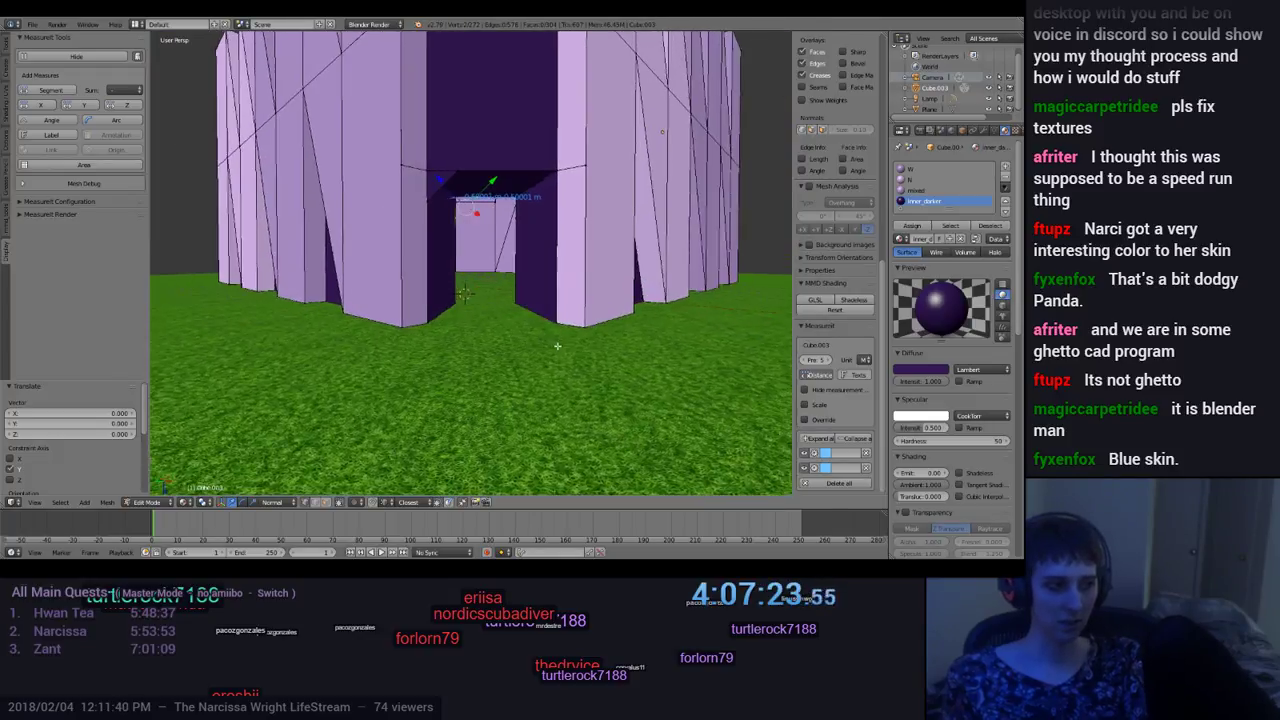
scroll(558, 349, "up", 4)
scroll(556, 339, "down", 2)
middle_click_drag(556, 339, 554, 379)
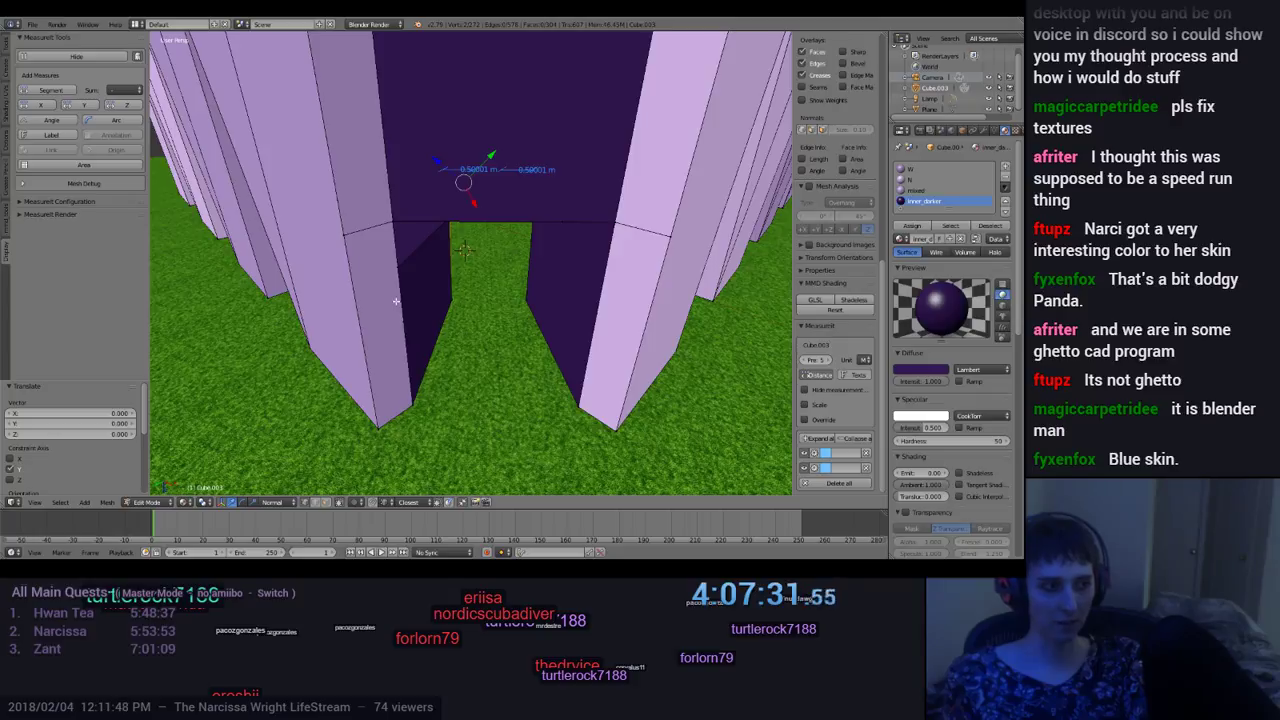
middle_click_drag(471, 380, 474, 377)
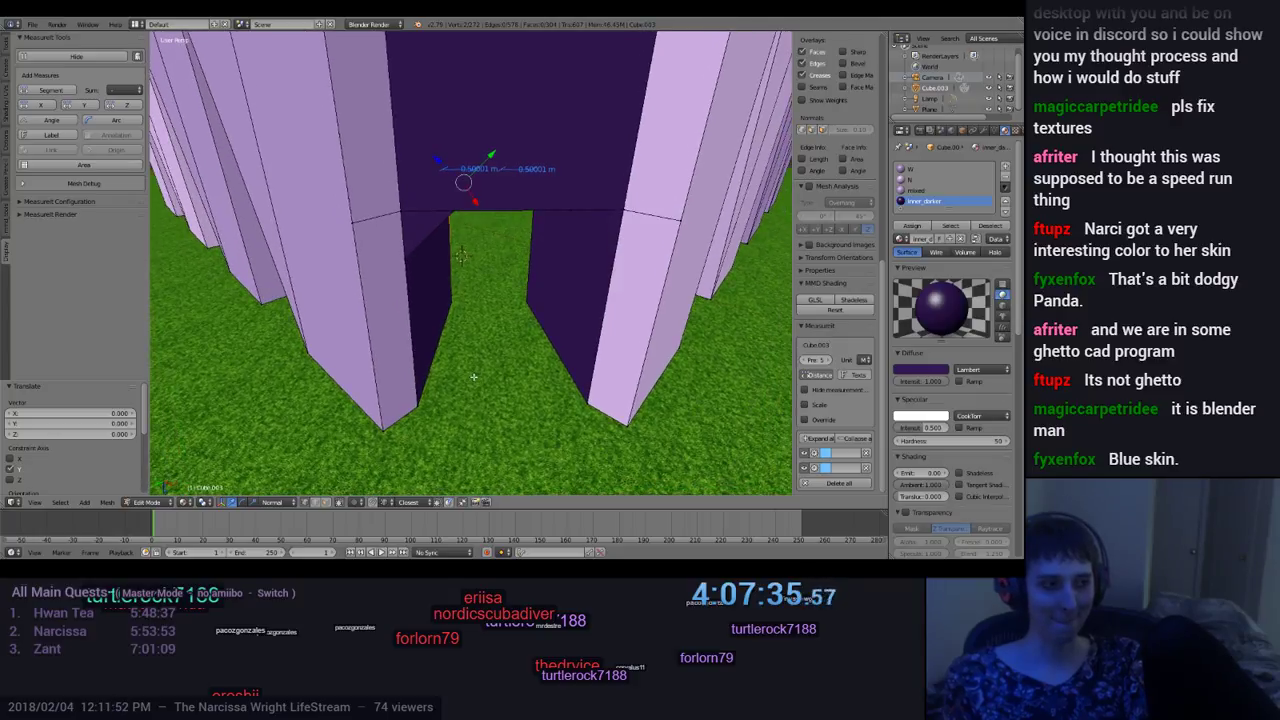
middle_click_drag(473, 377, 432, 404)
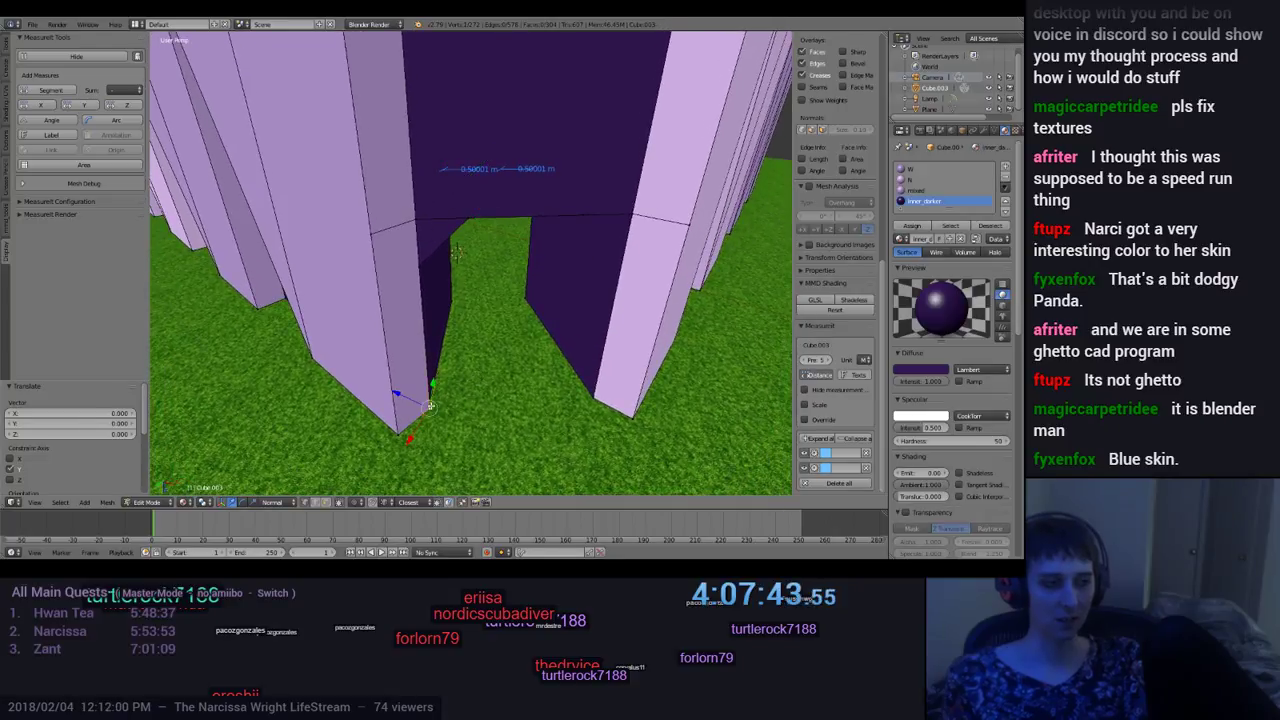
Step: Check the coordinates of the left base vertex at the doorway's outer end and compare both ends of the passage
scroll(836, 268, "up", 10)
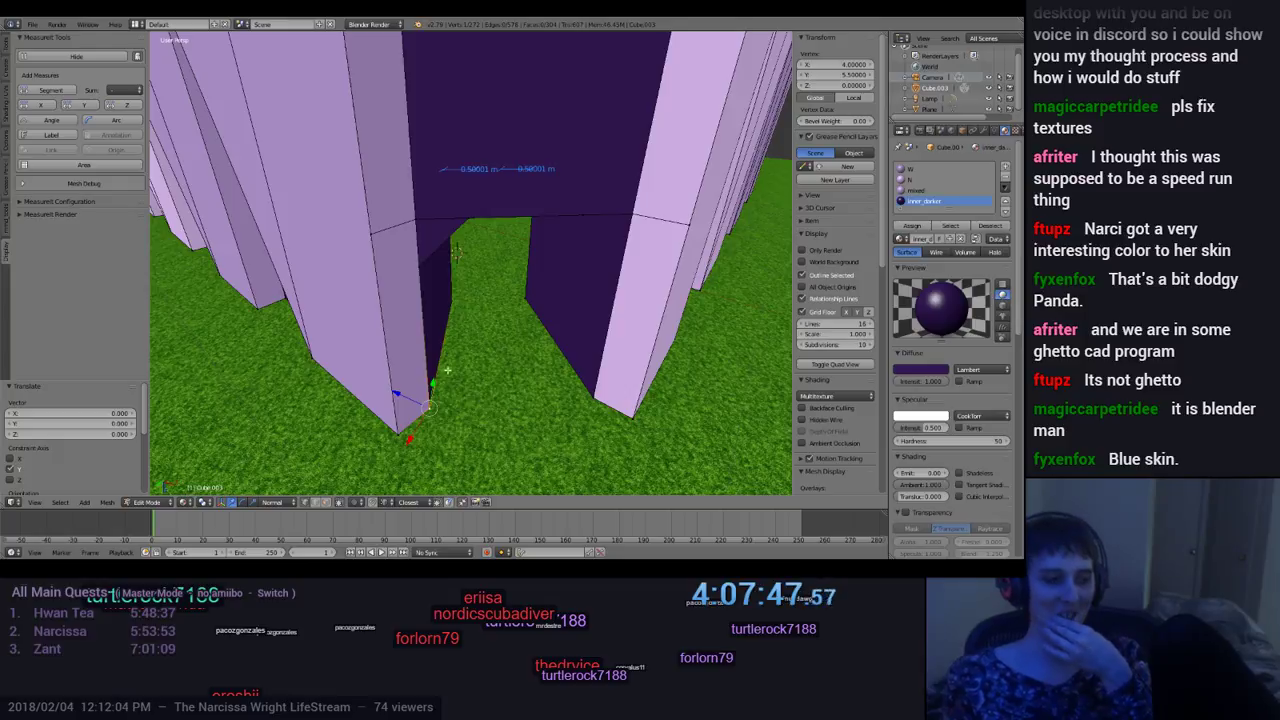
right_click(398, 432)
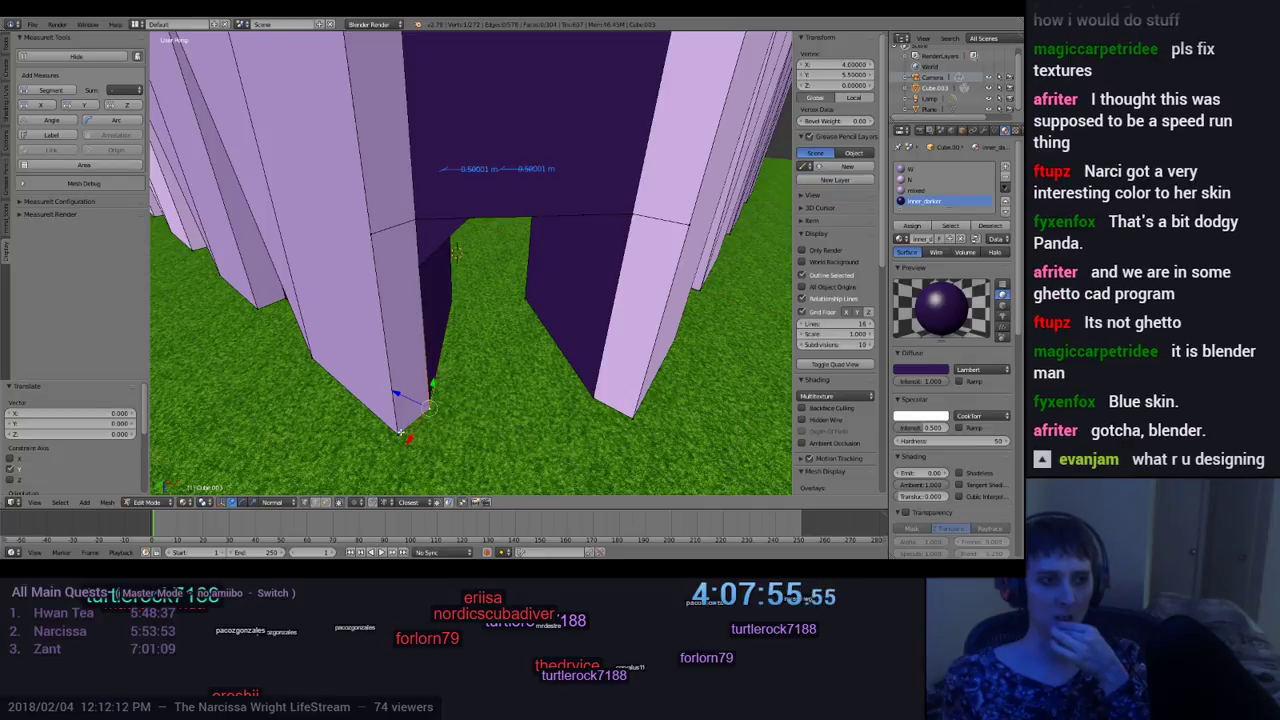
right_click(428, 409)
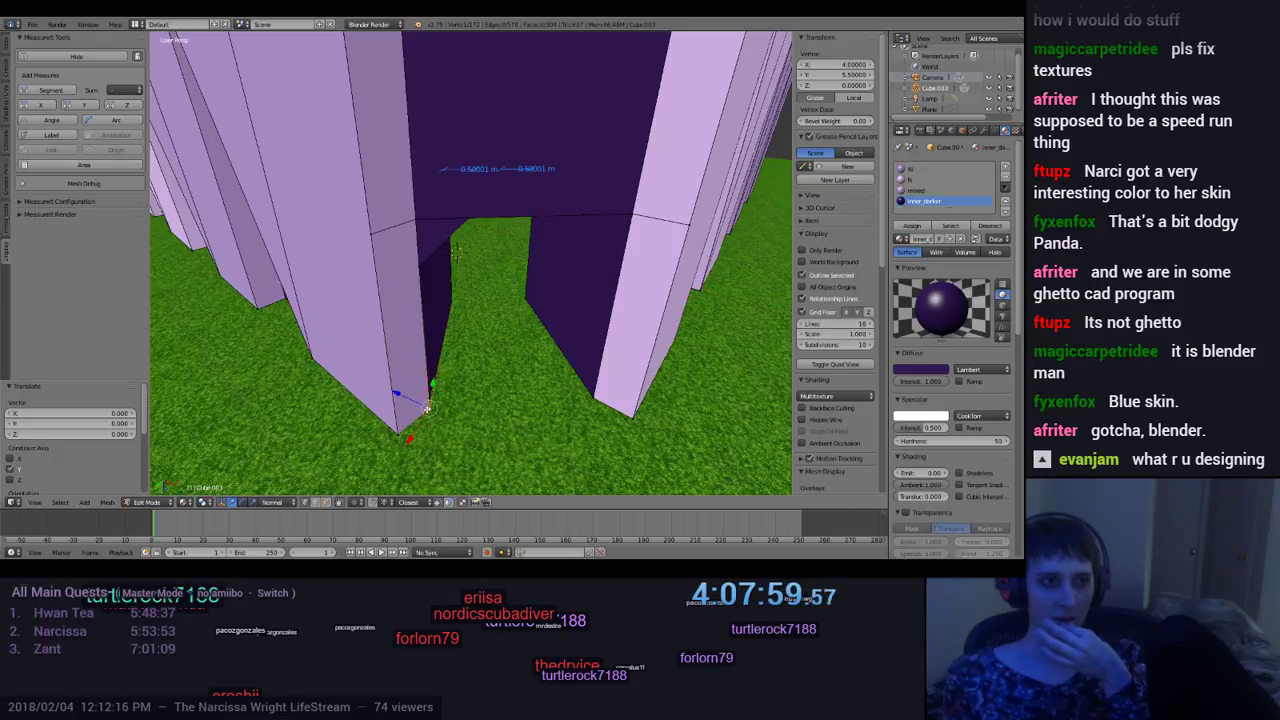
middle_click_drag(557, 384, 432, 418)
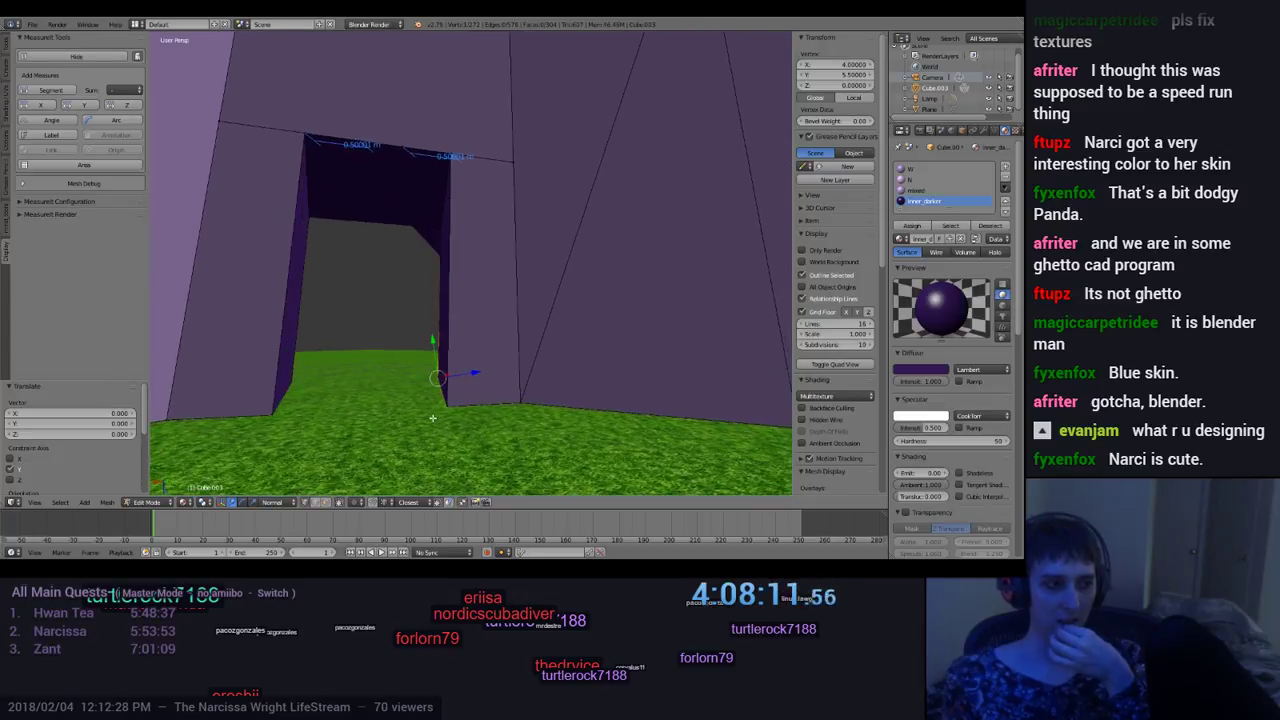
middle_click_drag(428, 335, 618, 346)
scroll(618, 346, "up", 8)
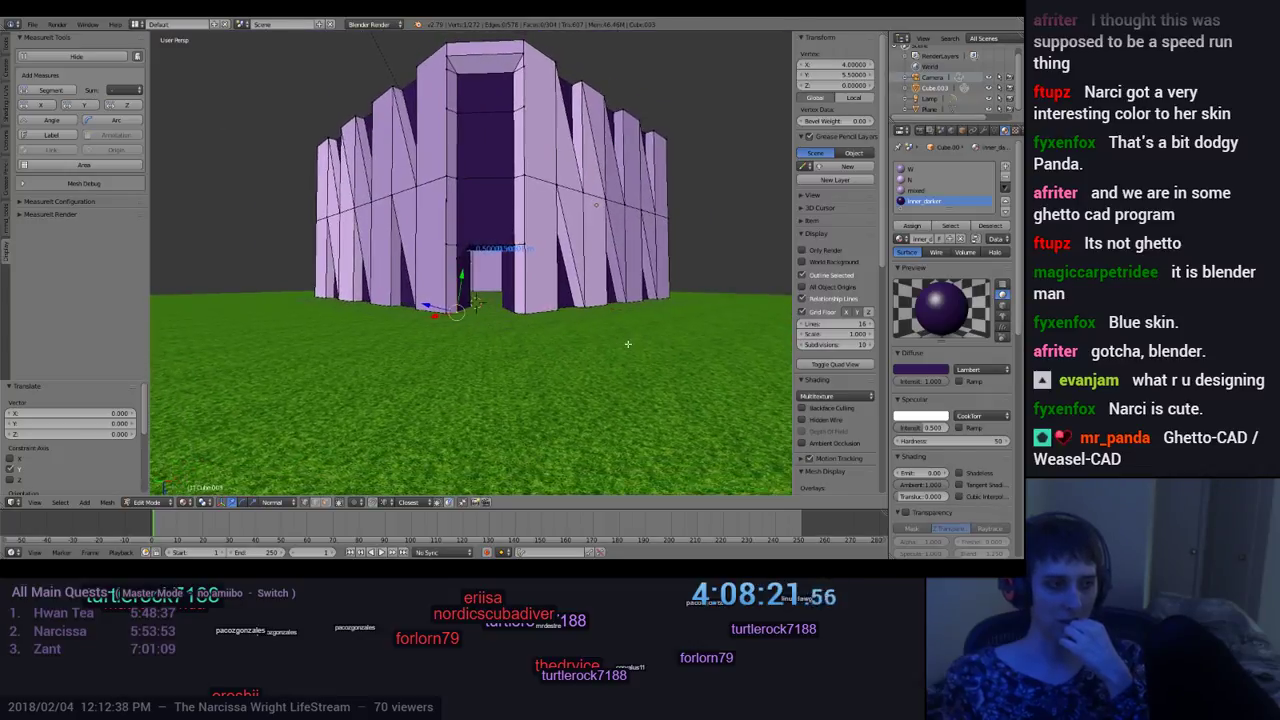
scroll(627, 344, "down", 3)
scroll(606, 329, "up", 3)
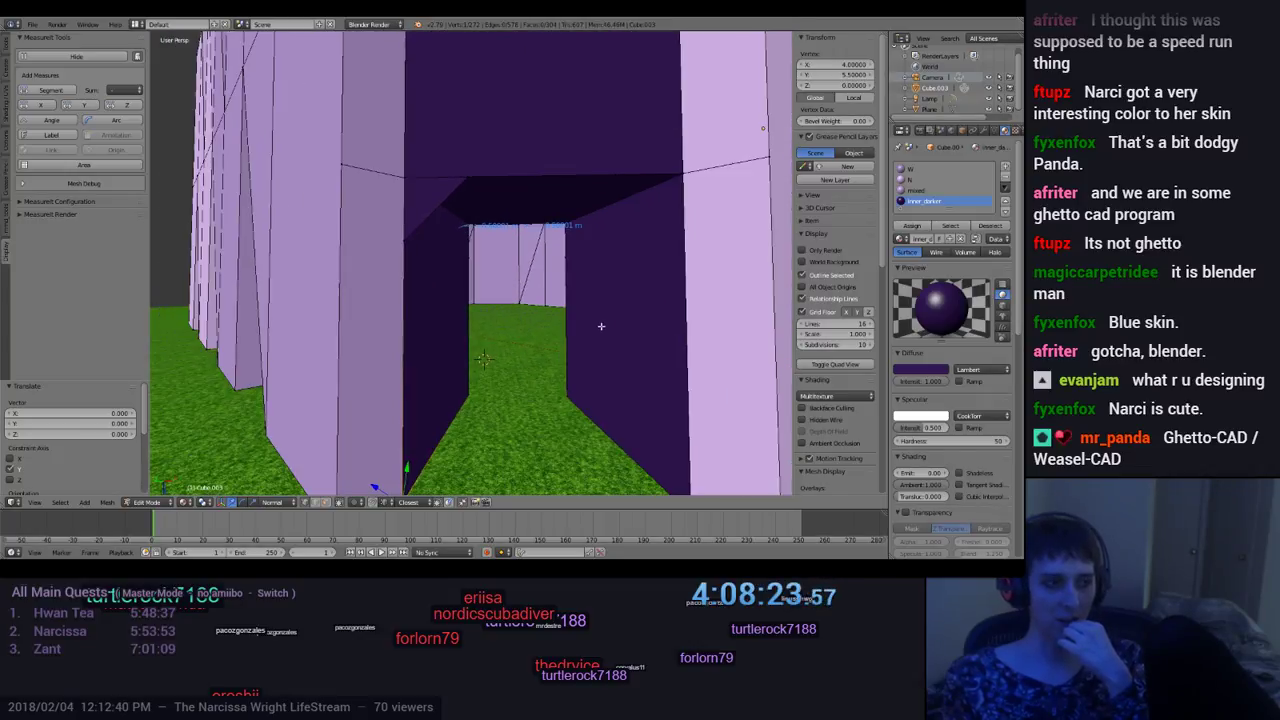
Step: Add MeasureIt segments along the outer top edge, from each upper corner to its nearest vertex and between the two vertices
right_click(403, 178)
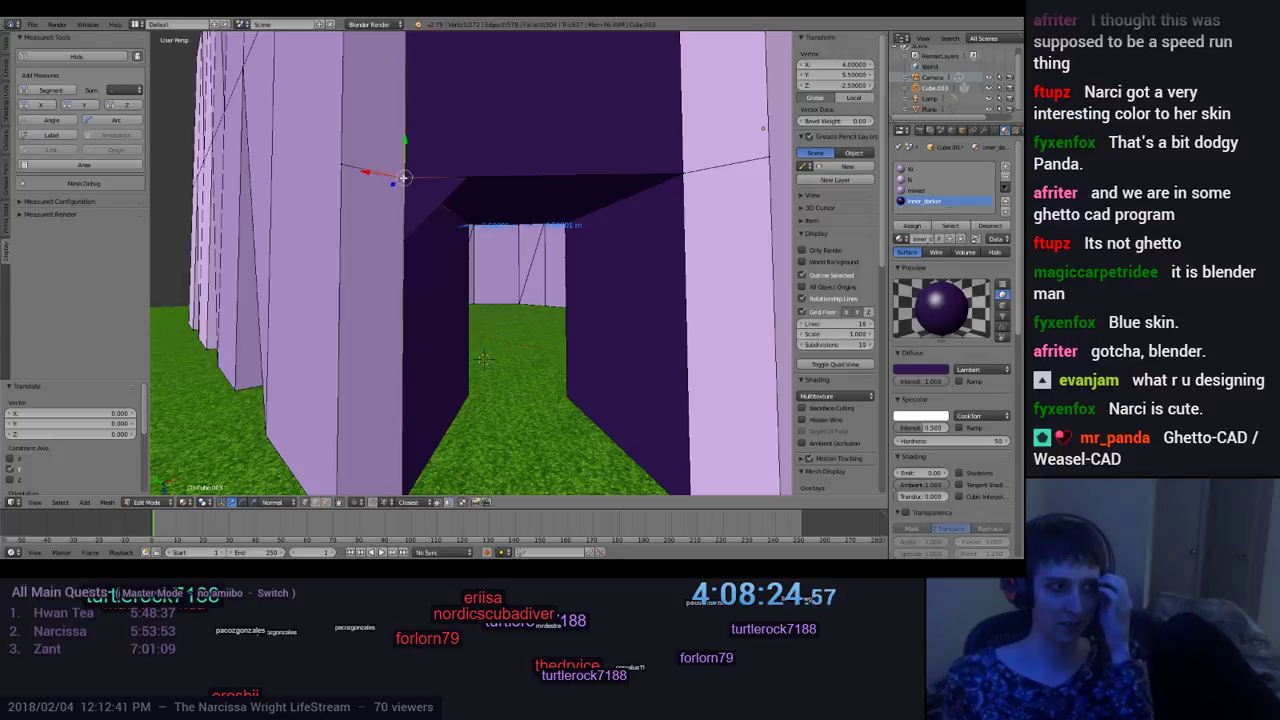
right_click(468, 177, "shift")
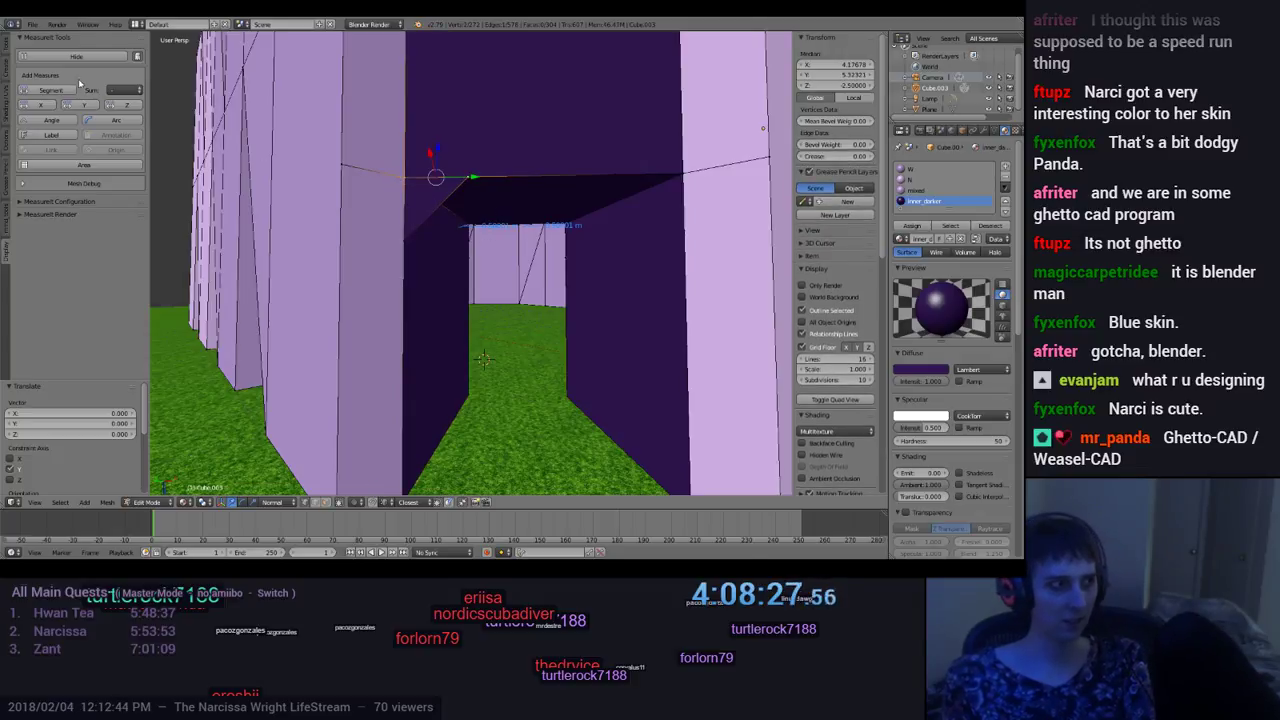
right_click(672, 179)
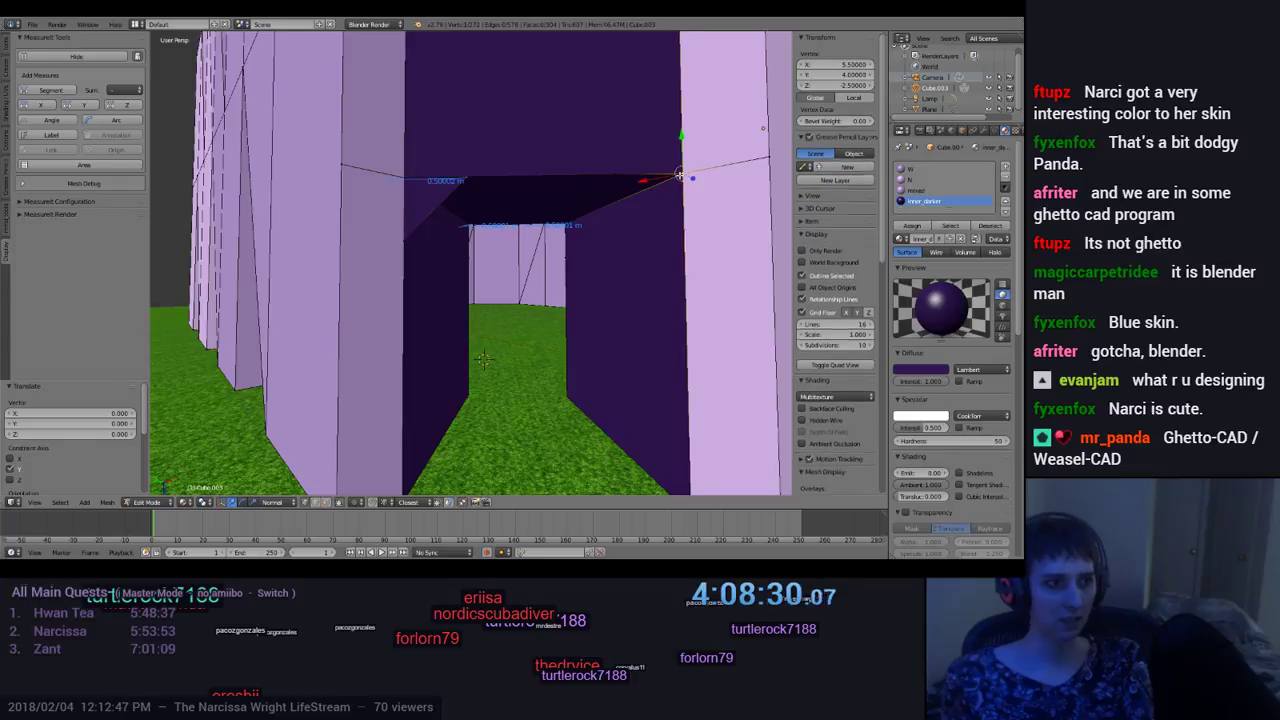
right_click(469, 177)
right_click(608, 174, "shift")
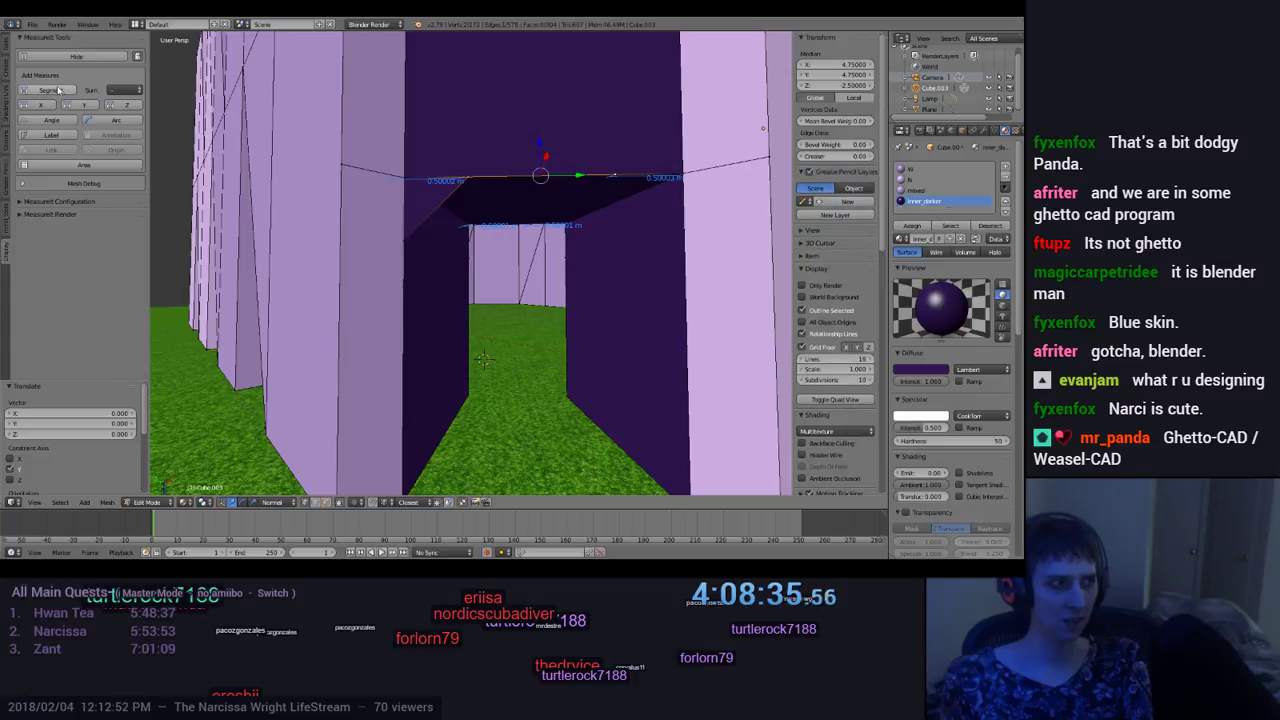
Step: Add a MeasureIt segment between the two middle vertices of the top edge at the doorway's inner end
middle_click_drag(599, 302, 551, 282)
right_click(489, 184)
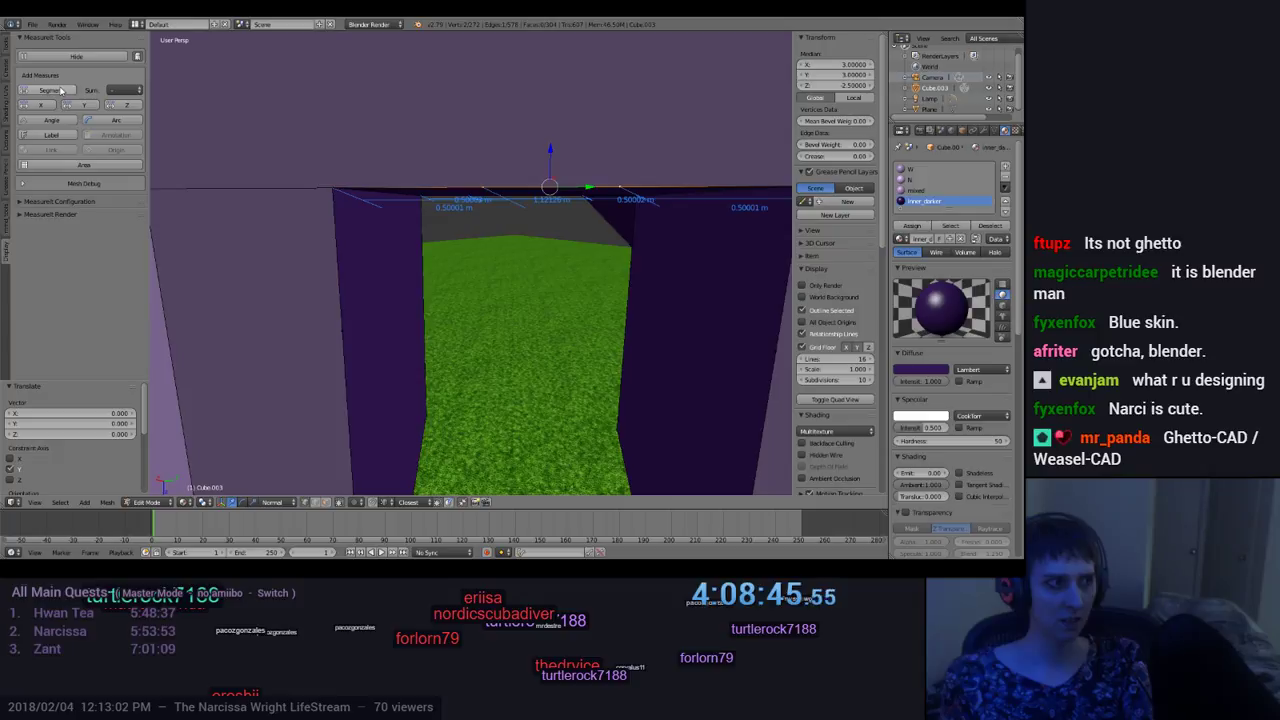
middle_click_drag(498, 265, 683, 371)
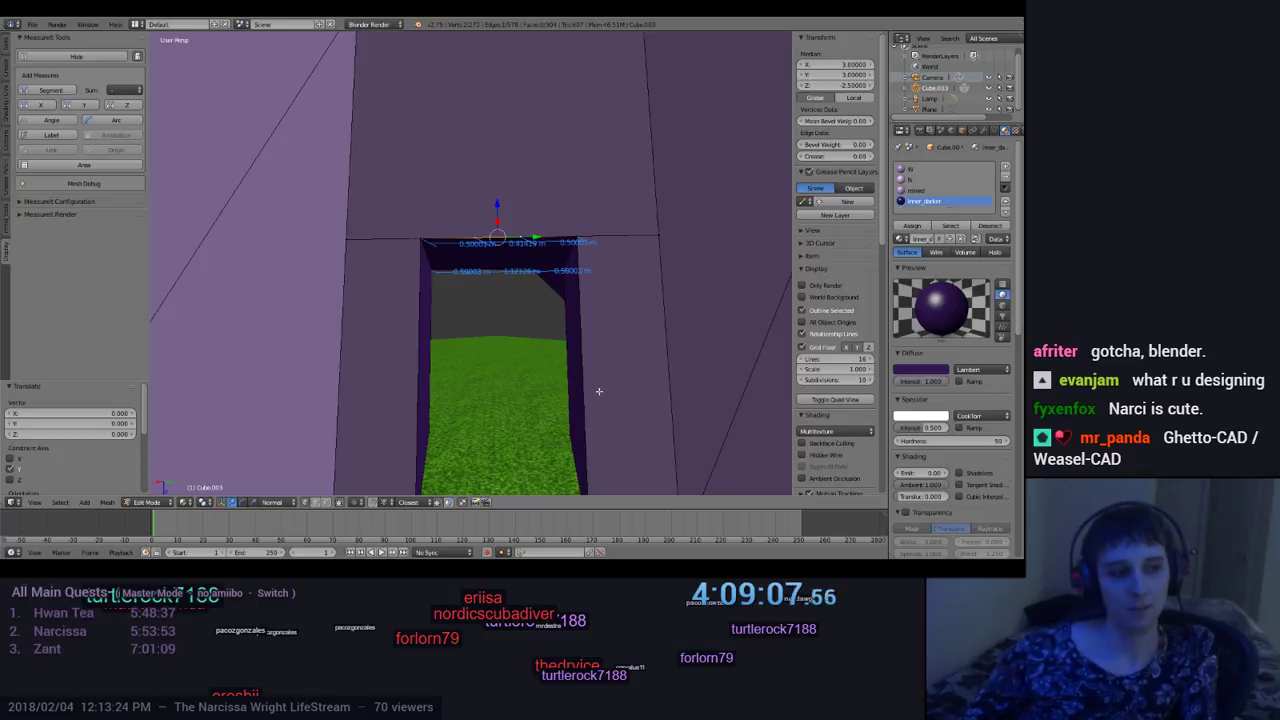
Step: Add a MeasureIt segment across the doorway floor between the two base corners of the outer end
scroll(597, 375, "up", 3)
scroll(594, 371, "down", 5)
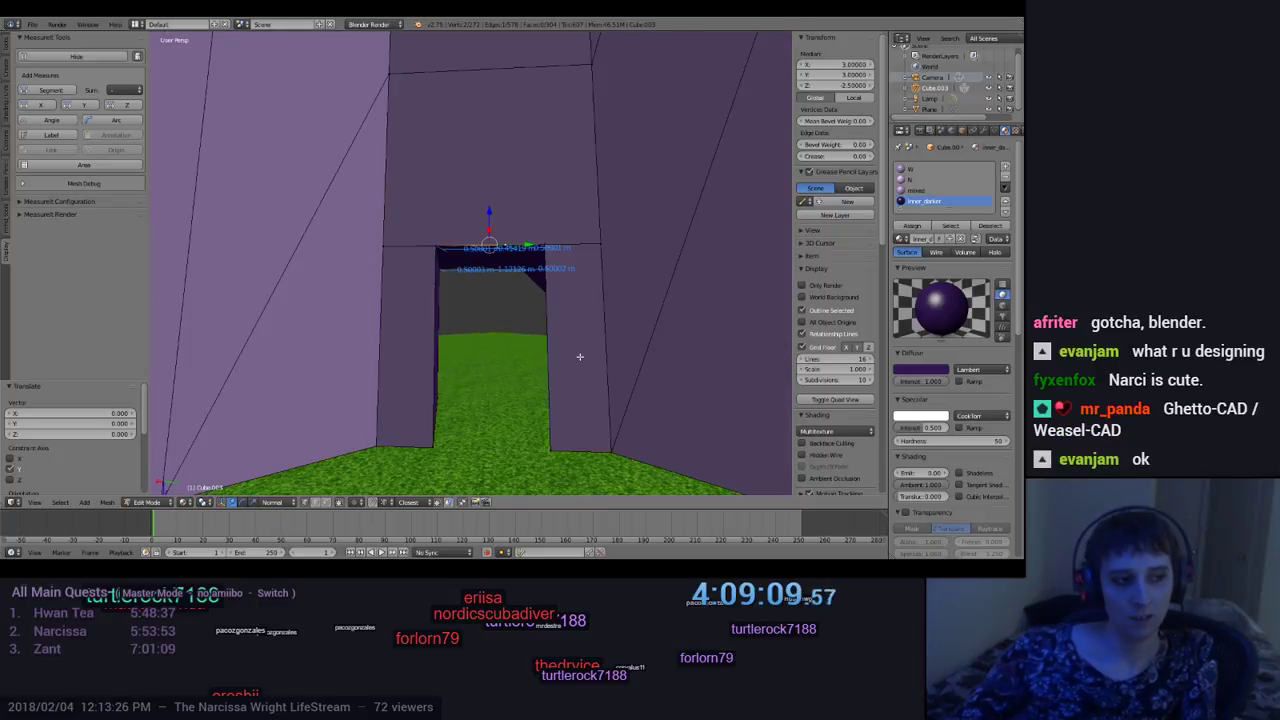
scroll(608, 377, "up", 3)
scroll(609, 380, "down", 4)
scroll(611, 382, "up", 2)
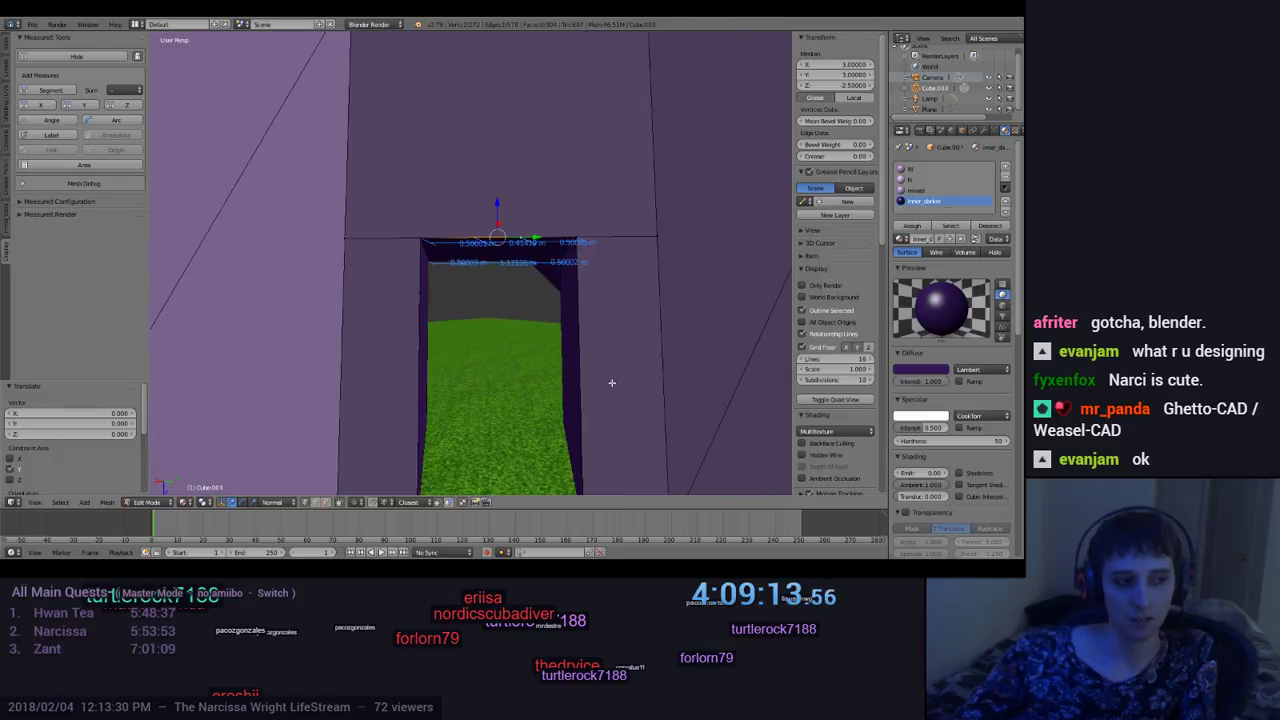
scroll(609, 381, "up", 2)
middle_click_drag(608, 380, 494, 381)
scroll(464, 376, "up", 2)
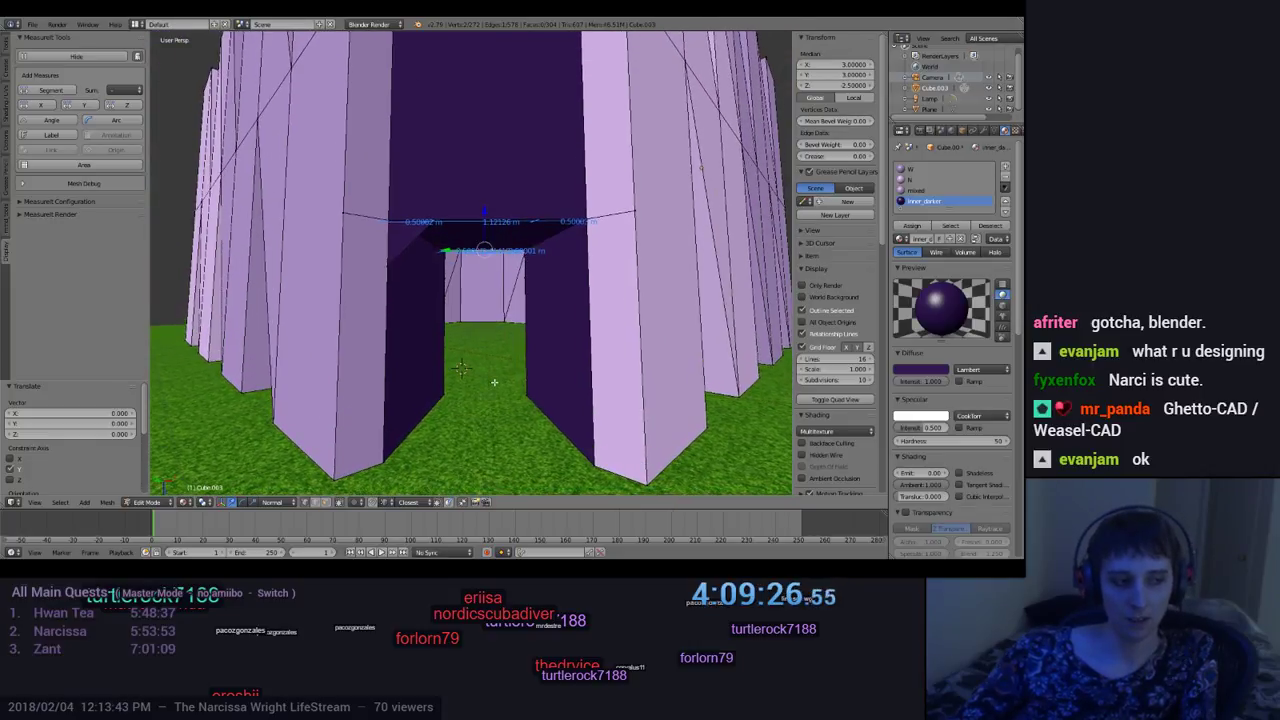
right_click(383, 461)
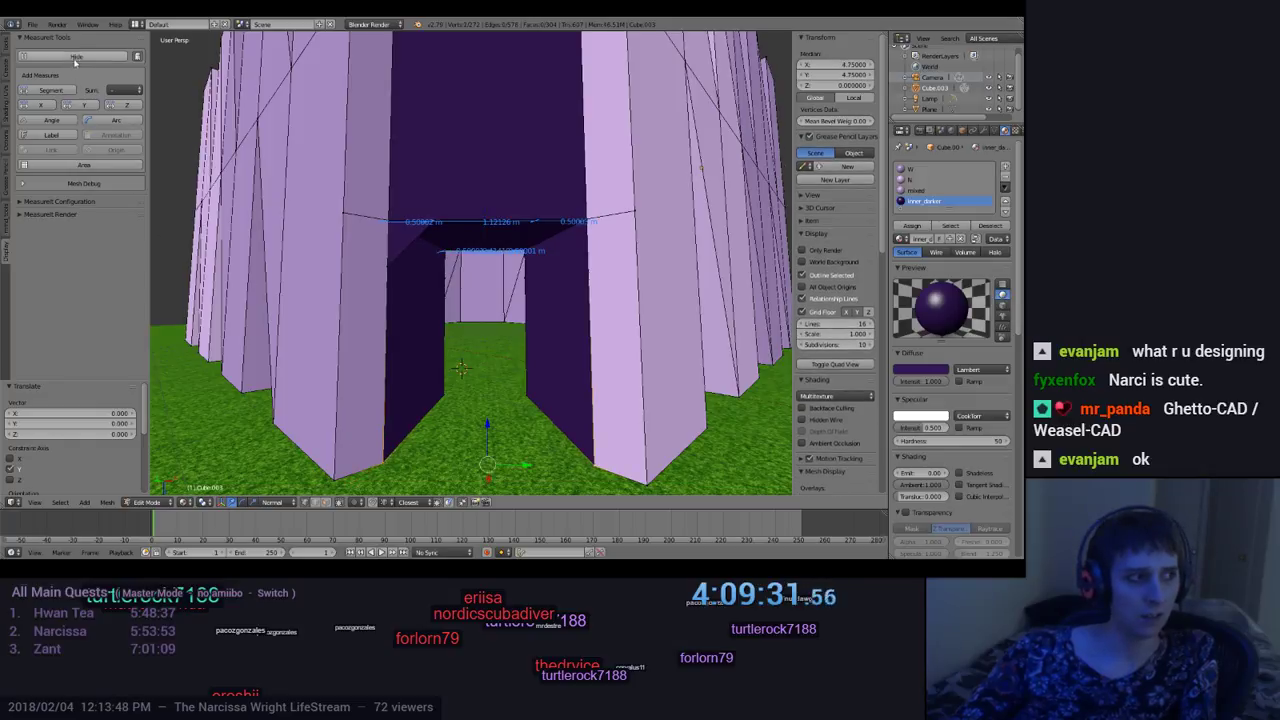
Step: Change the display color of the outer base measurement to yellow in the MeasureIt list
middle_click_drag(567, 455, 700, 380)
scroll(859, 347, "down", 10)
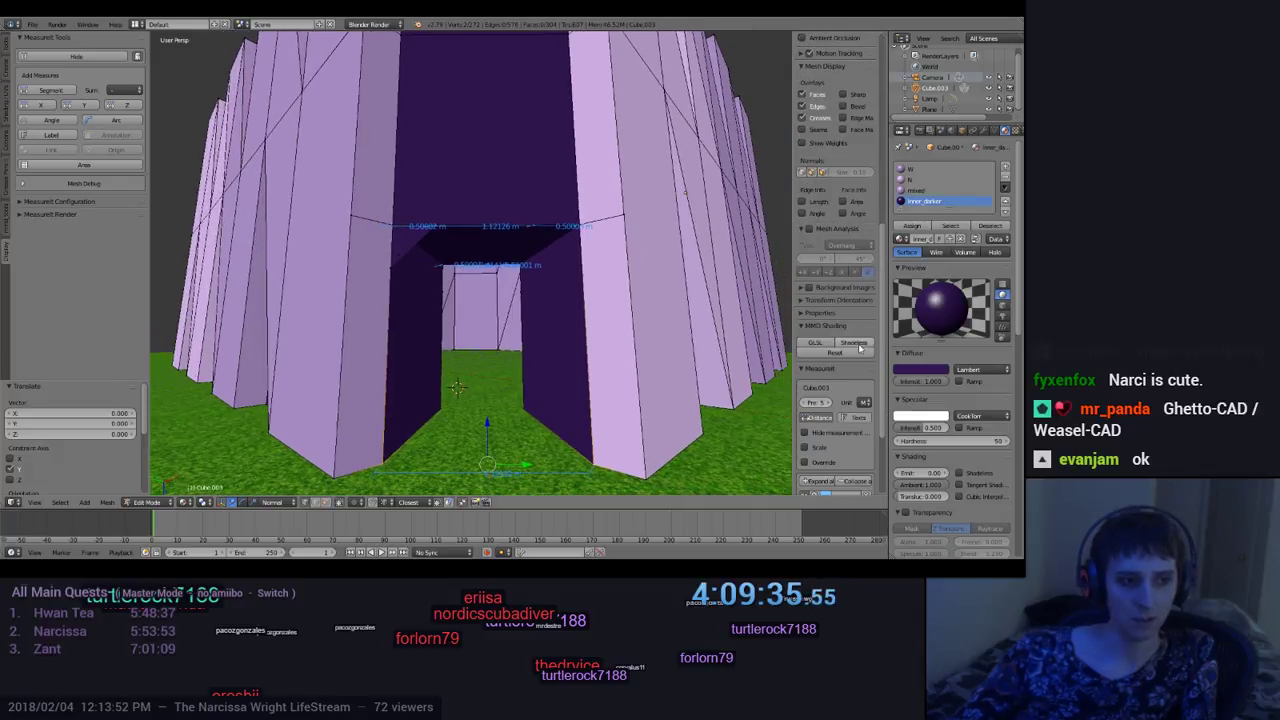
scroll(859, 347, "down", 5)
left_click(826, 468)
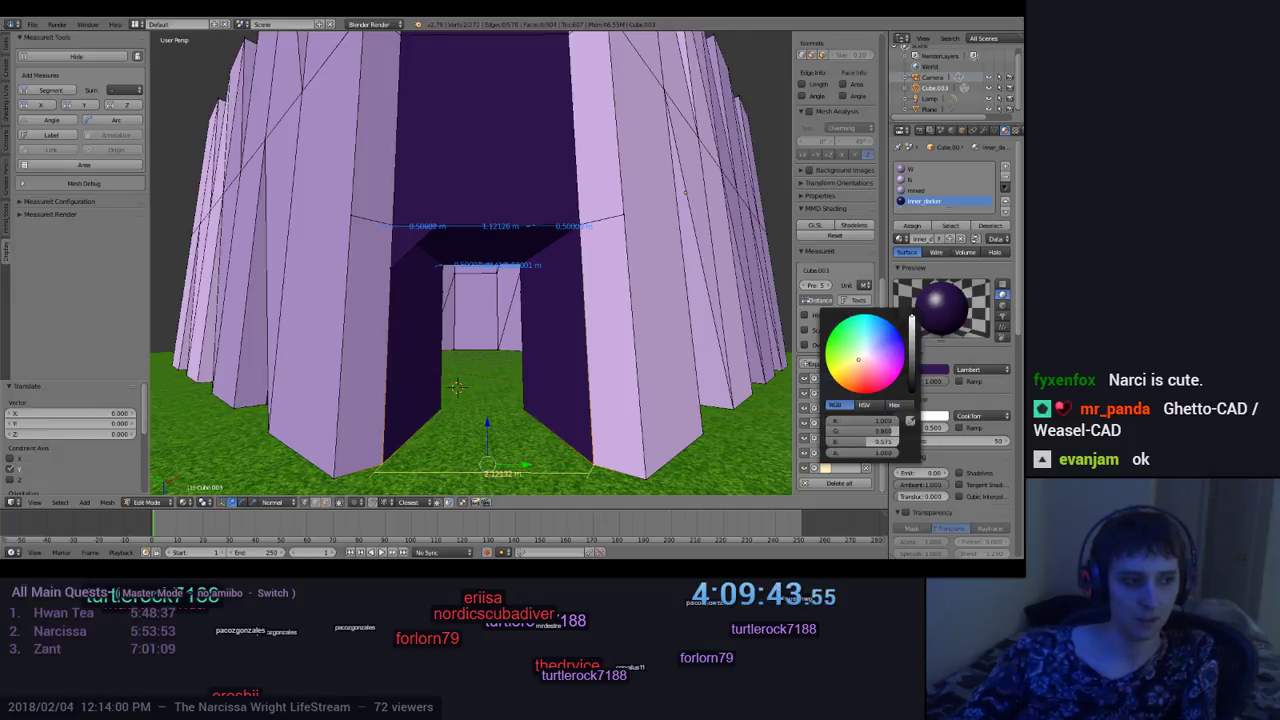
Step: Add a MeasureIt segment between the two base corners of the doorway's inner end and change its display color to yellow
right_click(440, 407)
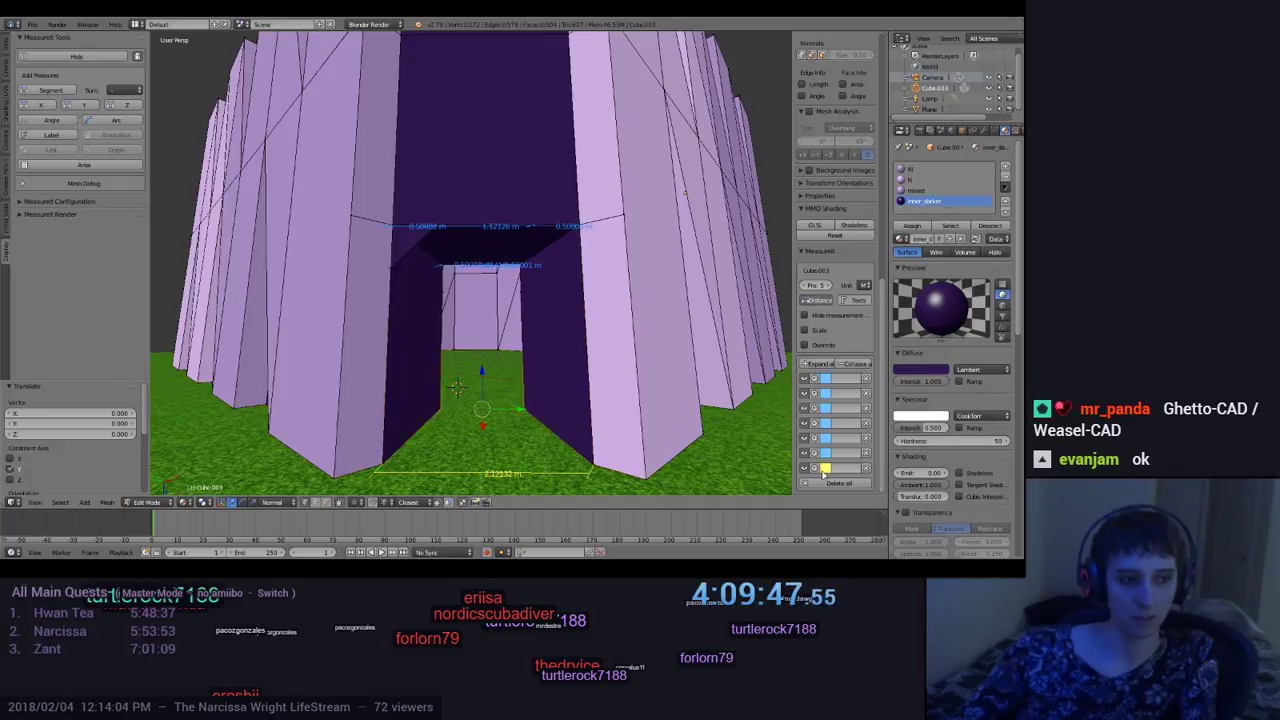
left_click(52, 91)
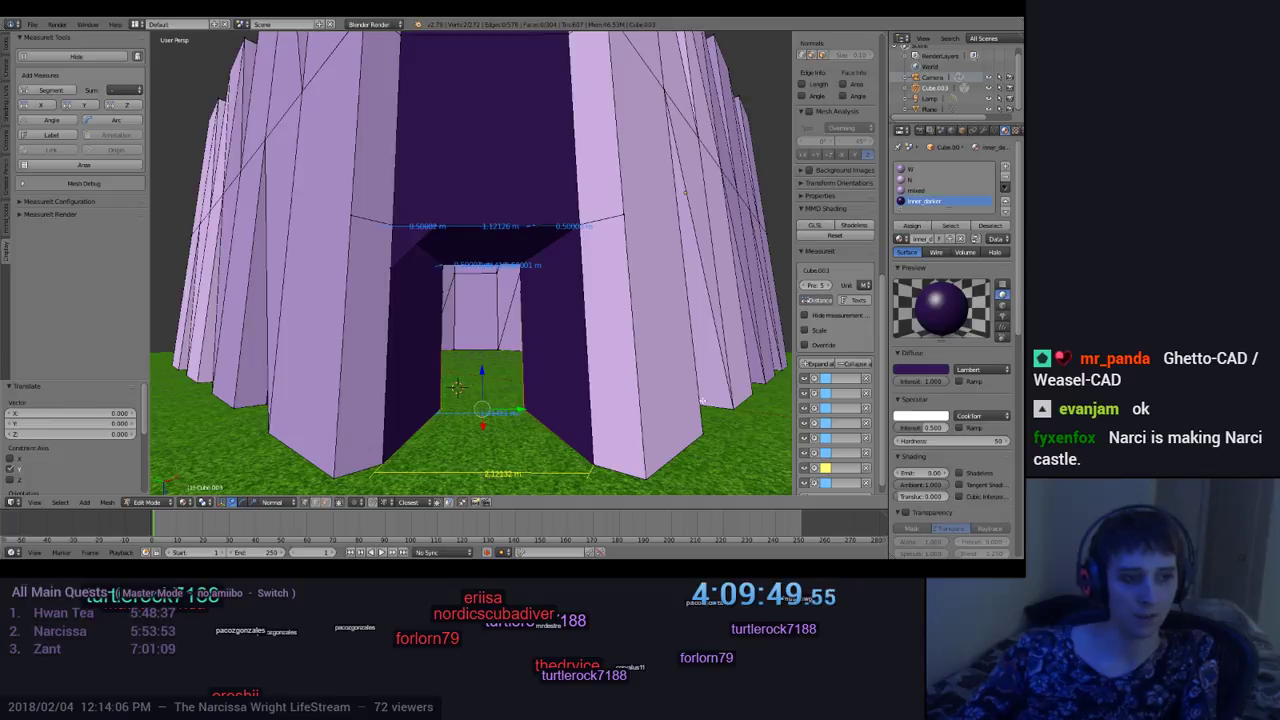
left_click(827, 484)
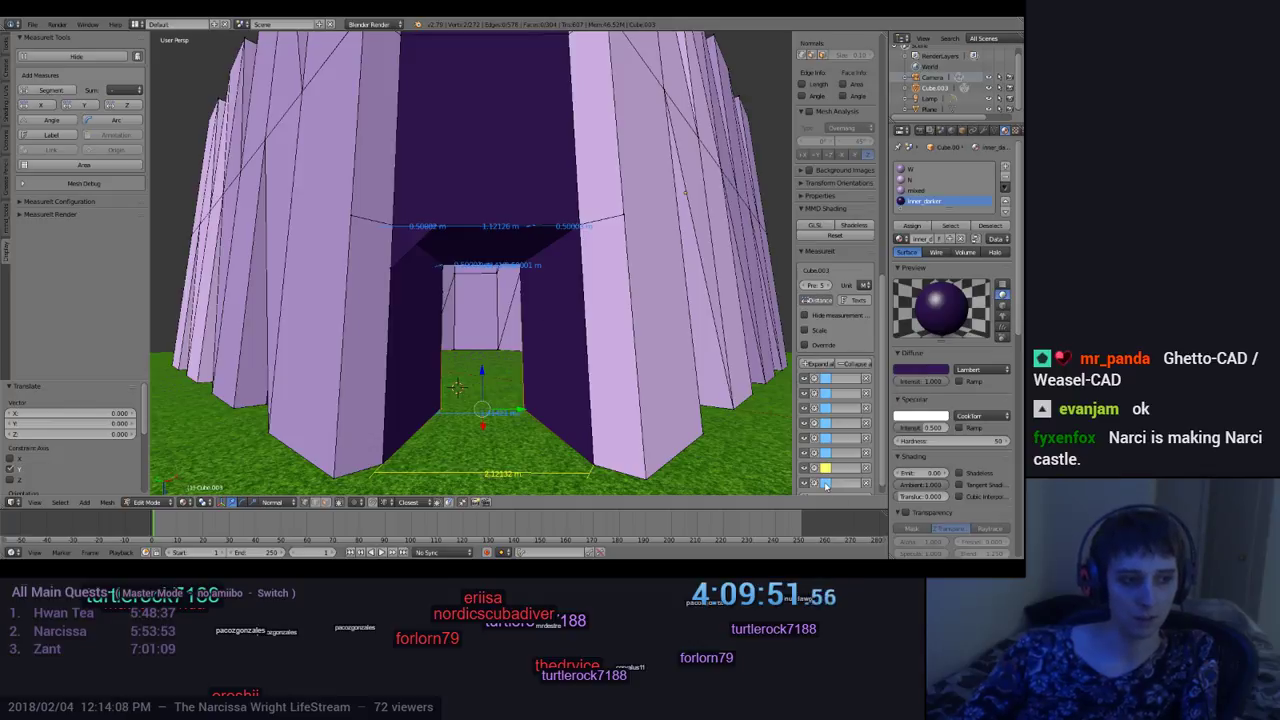
left_click(825, 485)
left_click(845, 376)
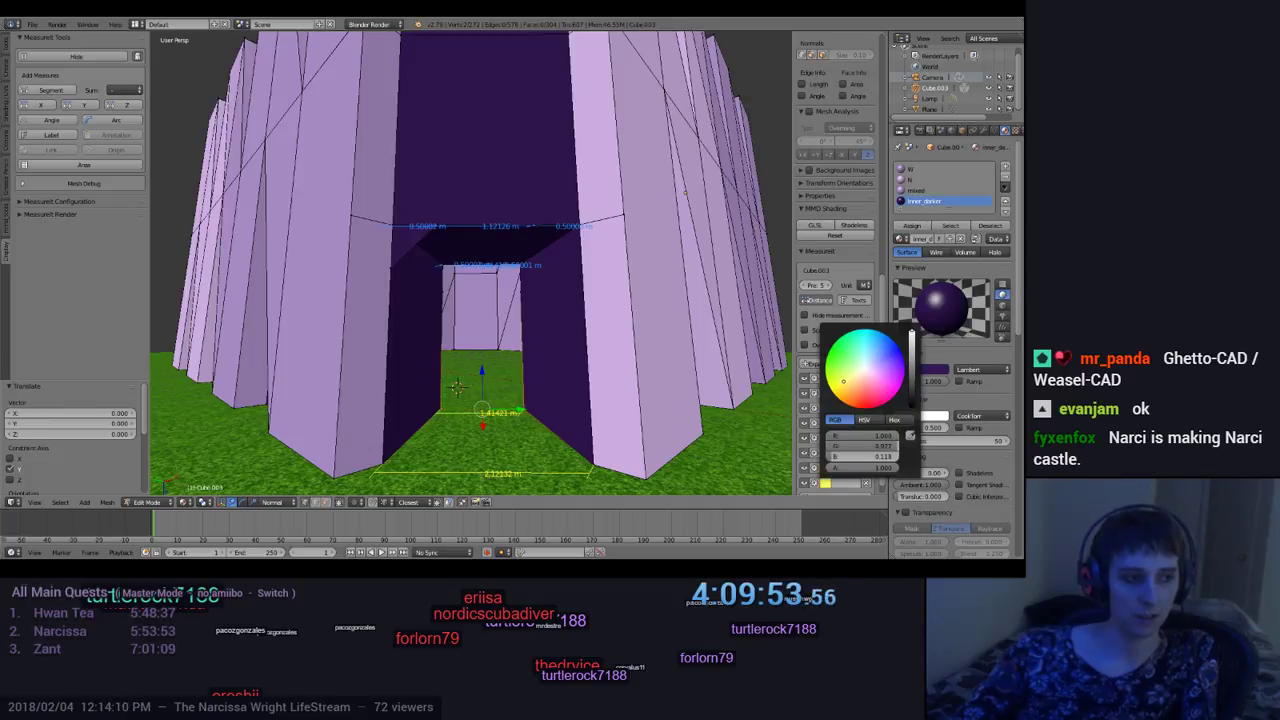
Step: From inside the castle, select the vertices of one side of the doorway's inner end, including its neighboring vertex on the top edge
middle_click_drag(567, 426, 570, 415)
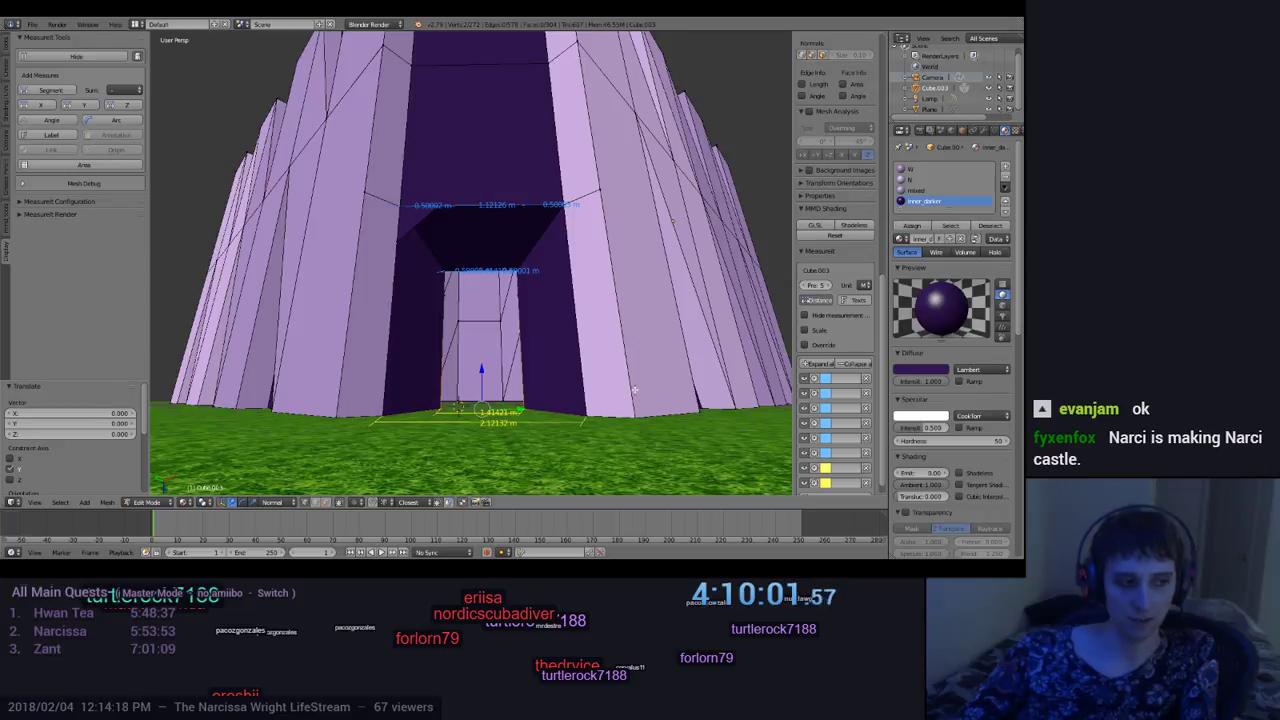
scroll(635, 389, "up", 5)
scroll(590, 363, "down", 5)
scroll(594, 355, "up", 3)
scroll(590, 349, "down", 4)
scroll(590, 349, "up", 2)
middle_click_drag(590, 349, 346, 360)
scroll(596, 399, "down", 1)
scroll(596, 399, "up", 2)
scroll(603, 383, "down", 2)
middle_click_drag(603, 383, 560, 440)
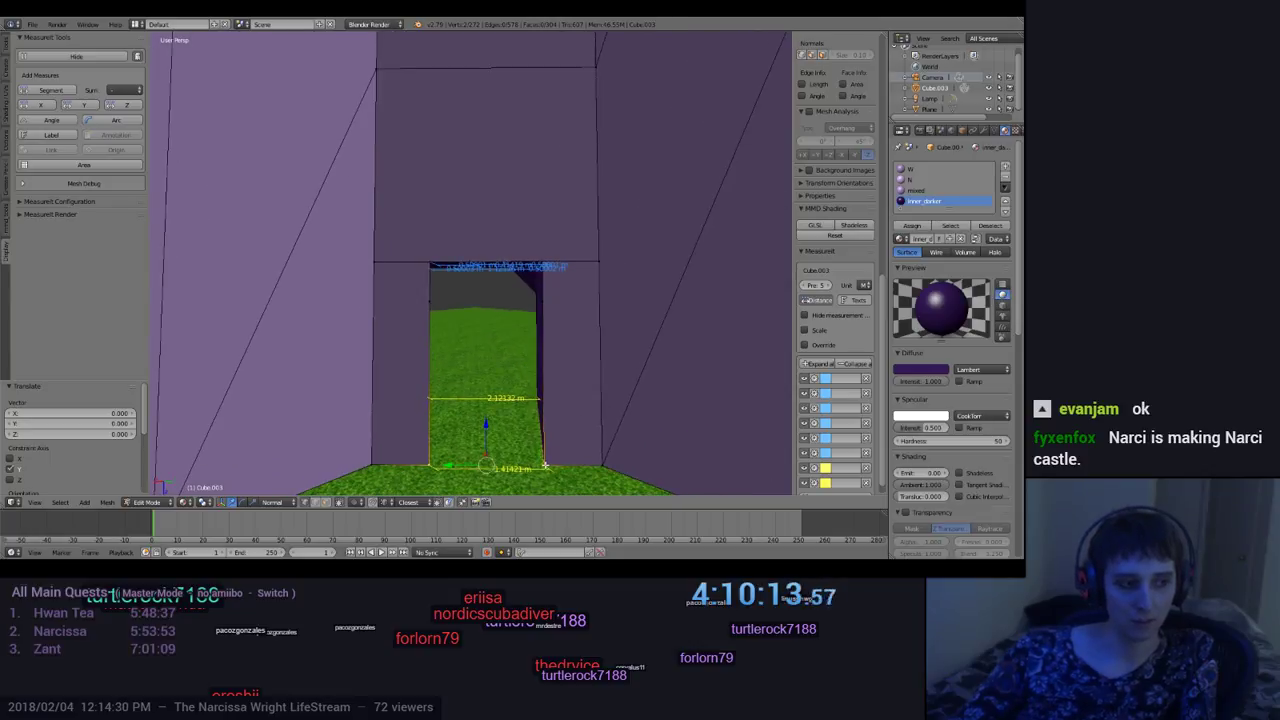
right_click(543, 298)
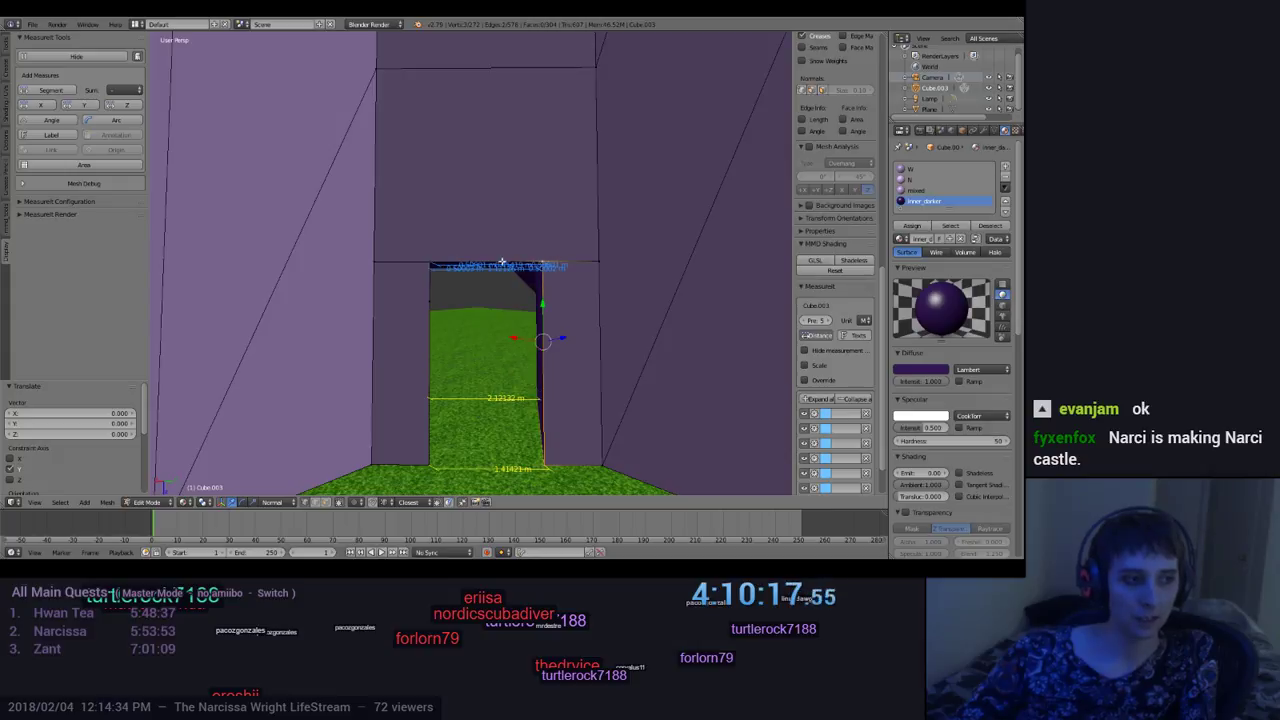
mouse_move(621, 392)
middle_mouse_down()
mouse_move(623, 371)
mouse_move(631, 394)
mouse_move(620, 389)
middle_mouse_up()
scroll(610, 382, "up", 6)
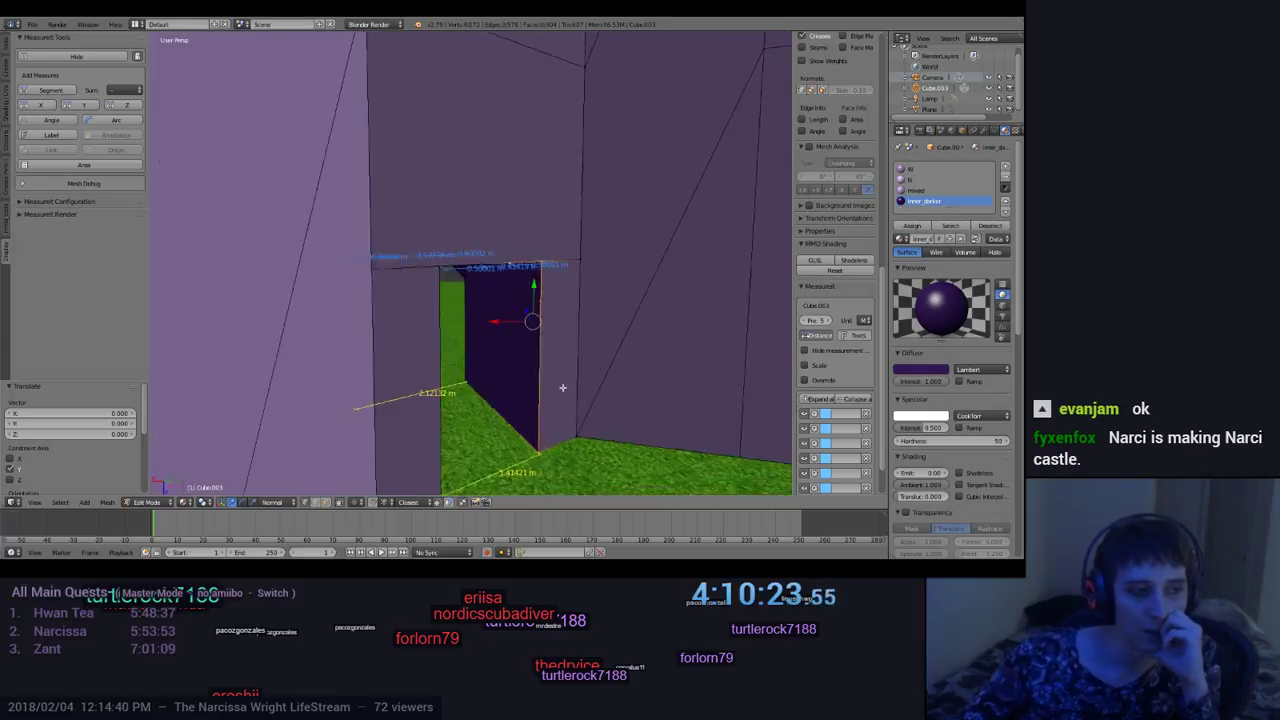
scroll(608, 382, "down", 4)
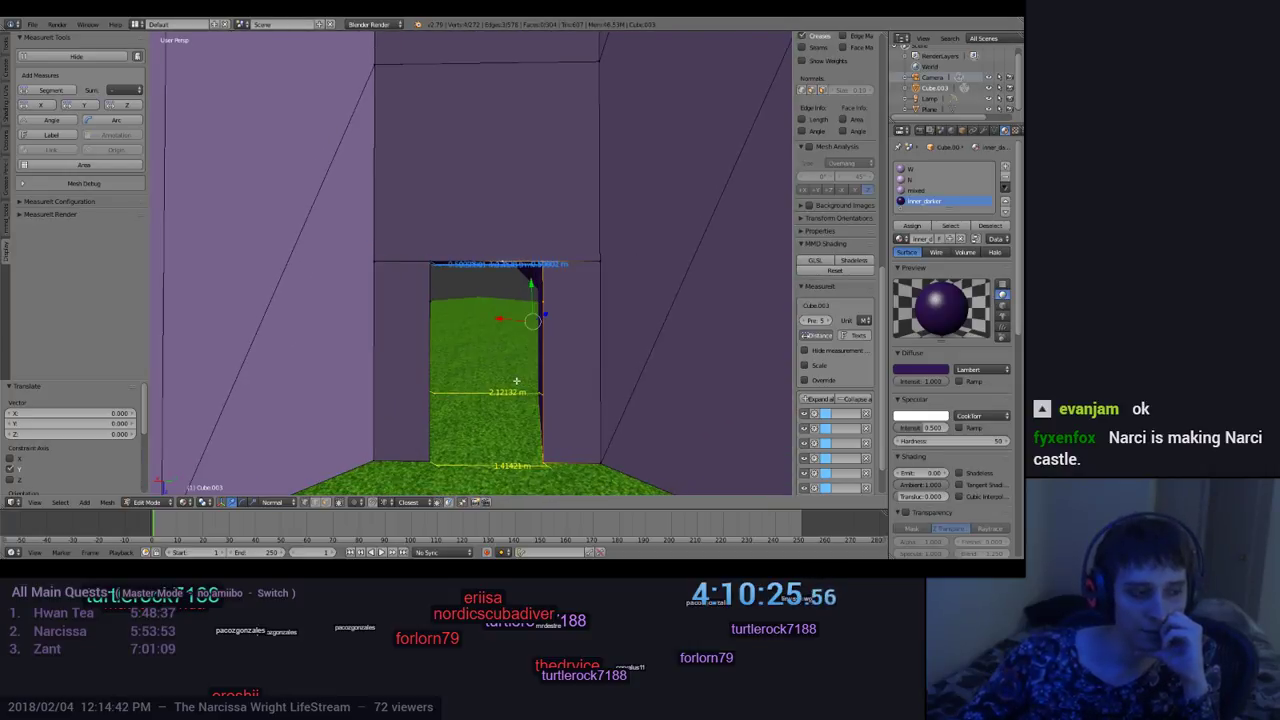
Step: Try the Gimbal transform orientation for the selected side vertices, and set the orientation to View
left_click(292, 502)
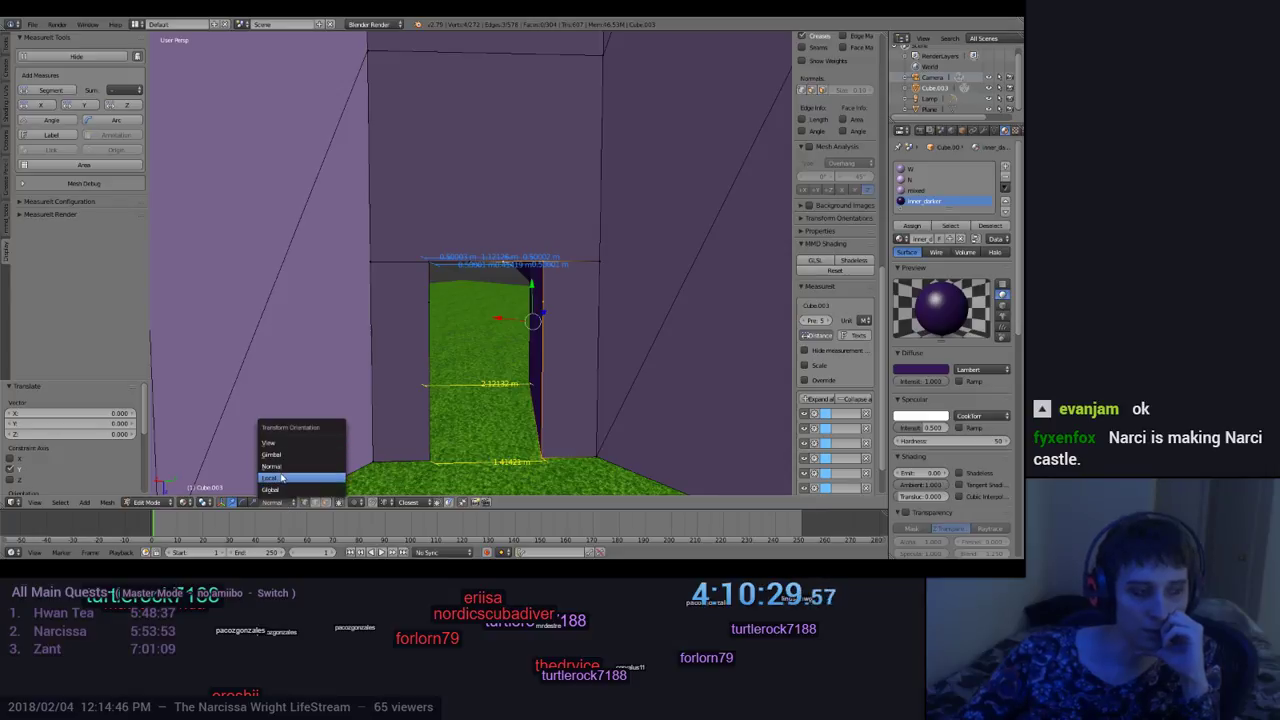
left_click(281, 476)
left_click(290, 504)
left_click(286, 487)
left_click(287, 501)
left_click(285, 487)
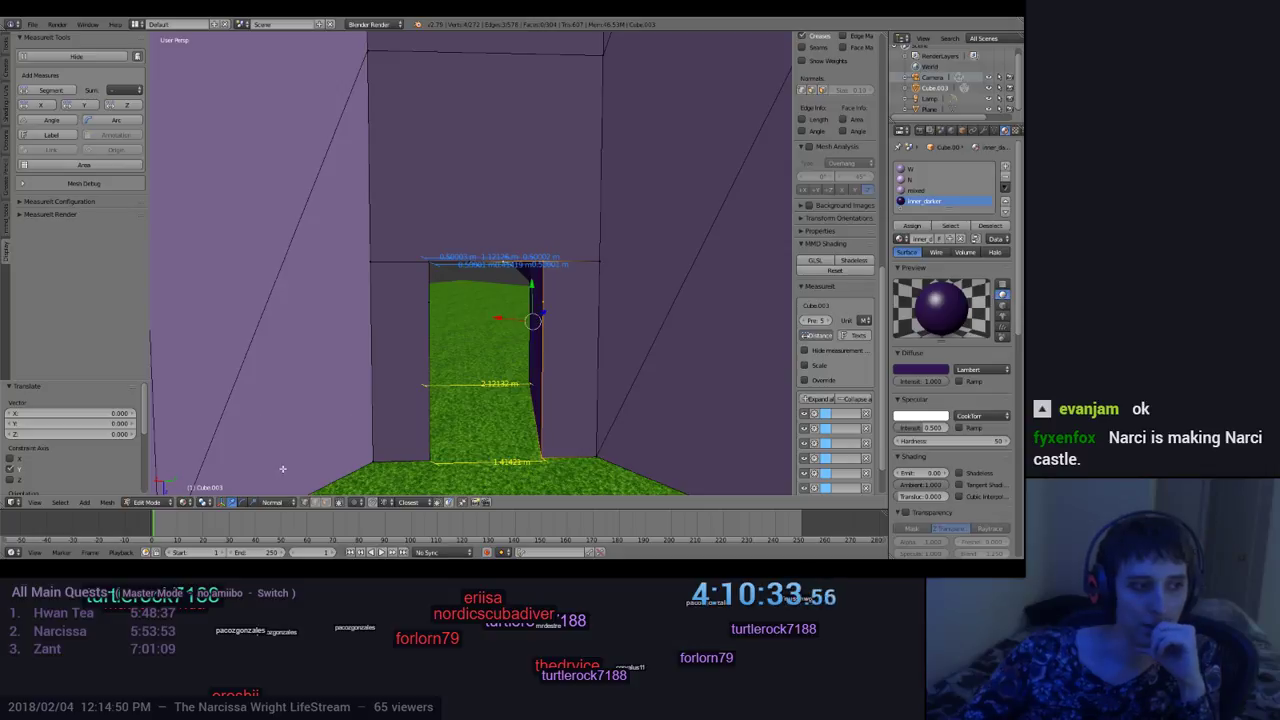
left_click(284, 503)
left_click(286, 454)
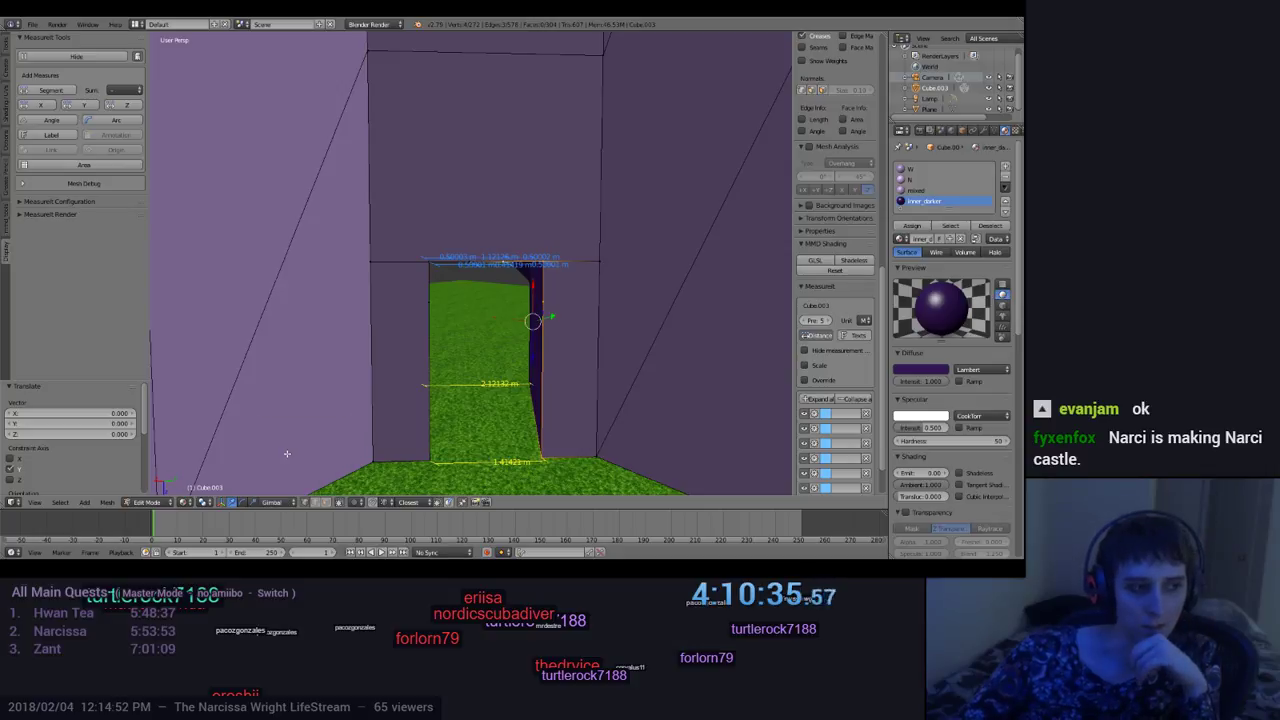
mouse_move(592, 437)
middle_mouse_down()
mouse_move(440, 440)
mouse_move(592, 452)
mouse_move(570, 445)
mouse_move(586, 443)
middle_mouse_up()
left_click(287, 503)
left_click(283, 443)
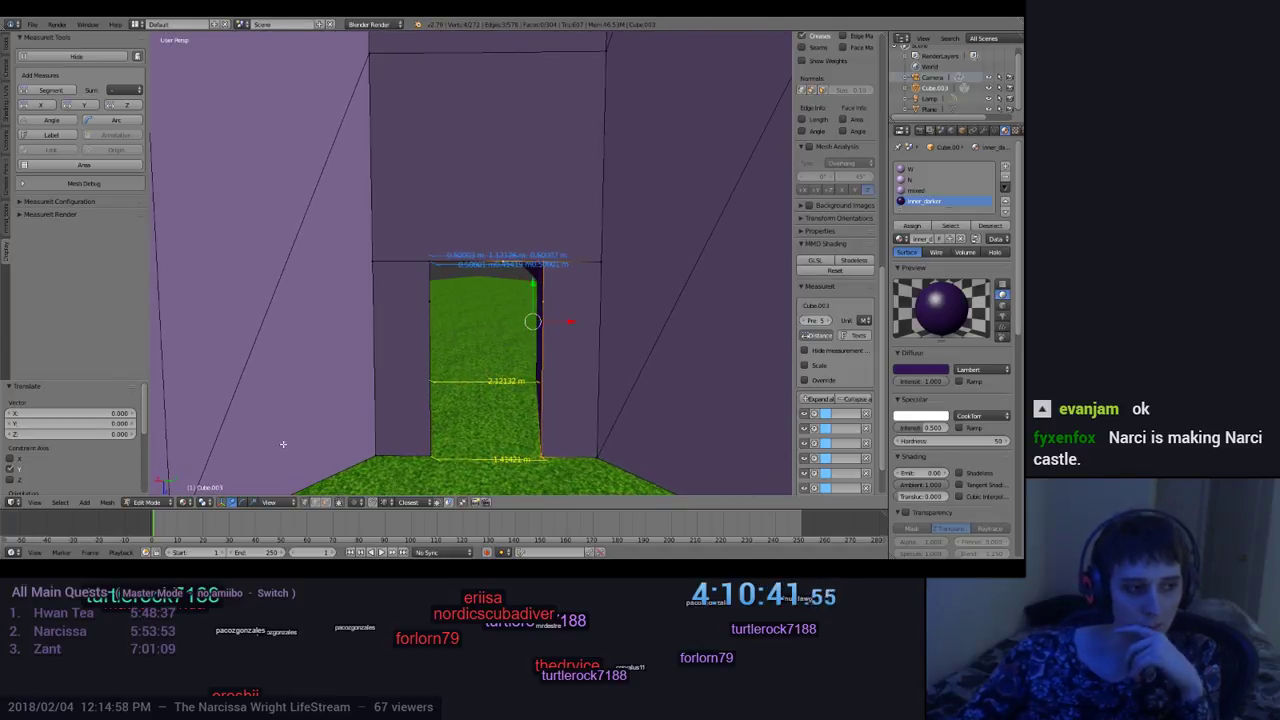
Step: Try moving the selected side of the inner doorway opening inward along the view's X axis, and undo the move
scroll(606, 368, "up", 5)
scroll(603, 373, "down", 6)
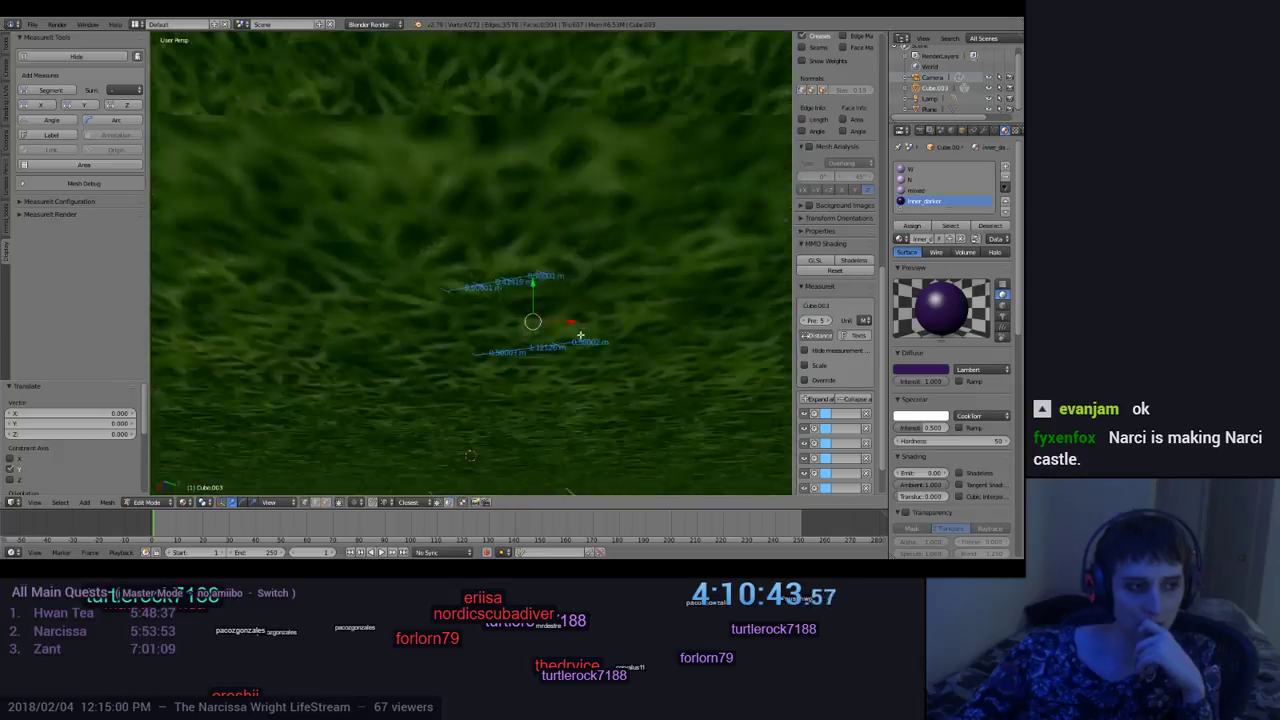
middle_click_drag(603, 373, 601, 377)
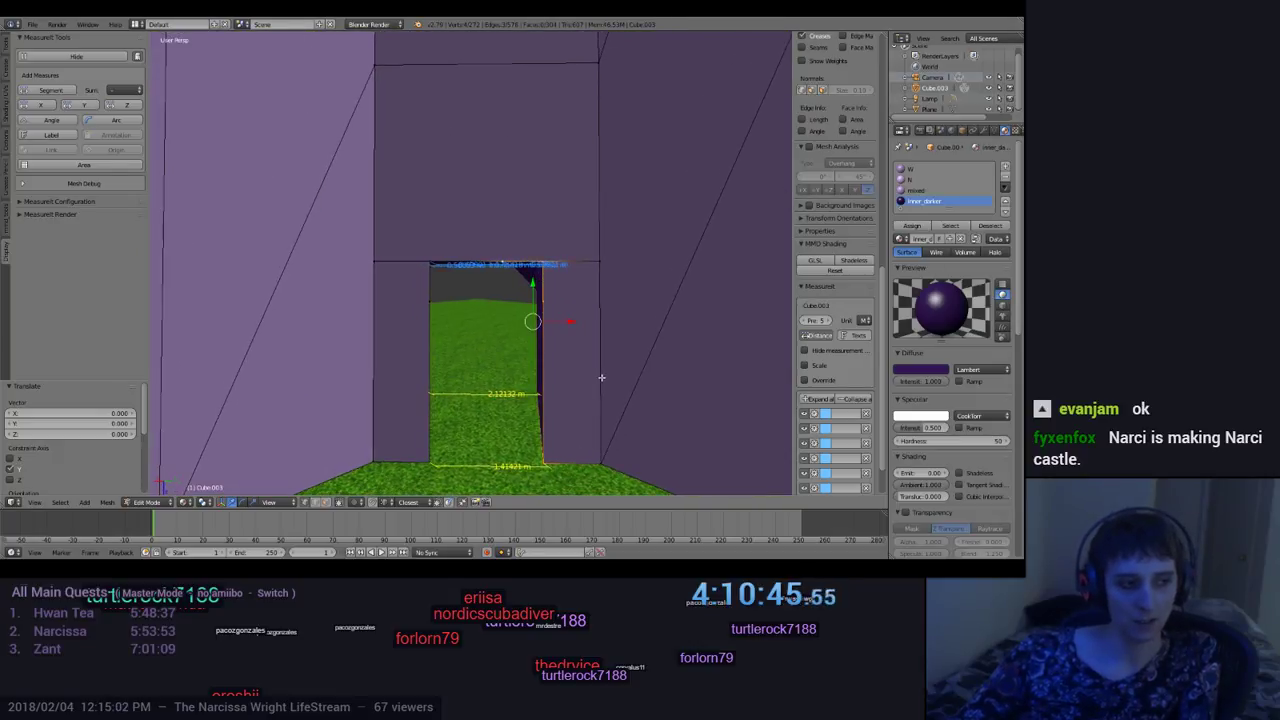
mouse_move(670, 408)
middle_mouse_down()
mouse_move(668, 478)
mouse_move(651, 406)
mouse_move(663, 383)
mouse_move(671, 416)
middle_mouse_up()
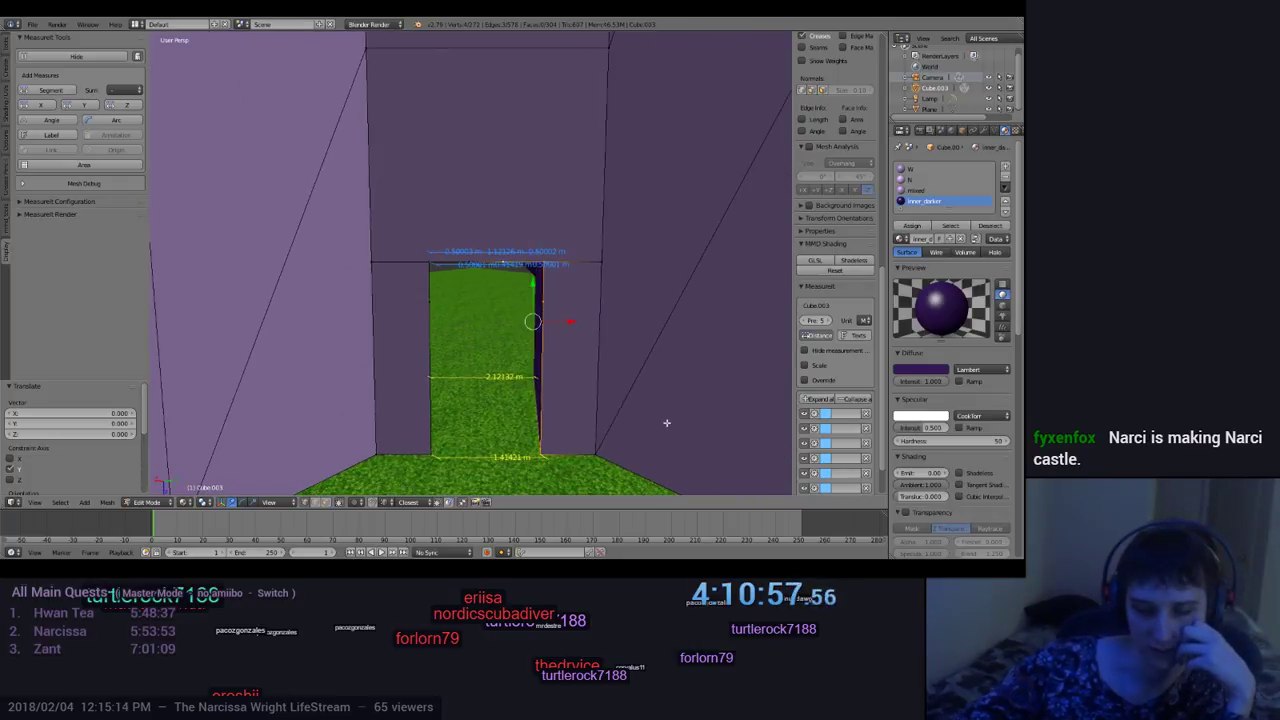
scroll(667, 422, "up", 3)
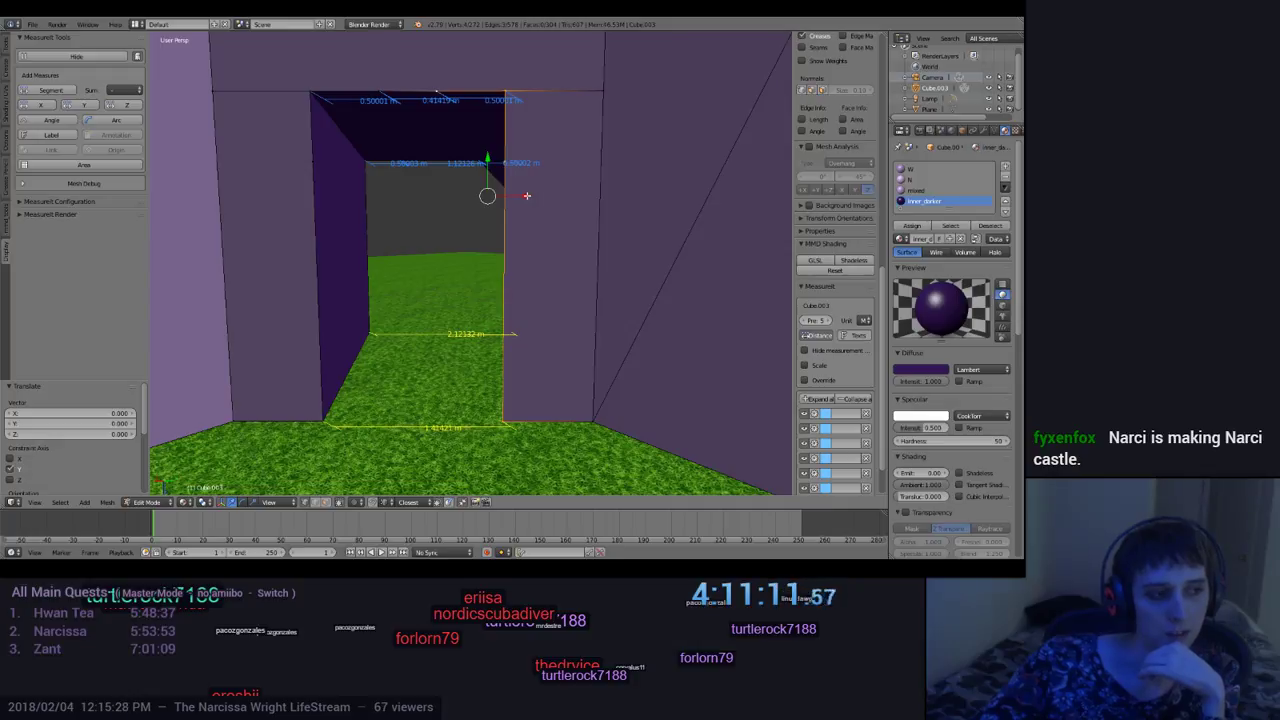
key("g")
key("x")
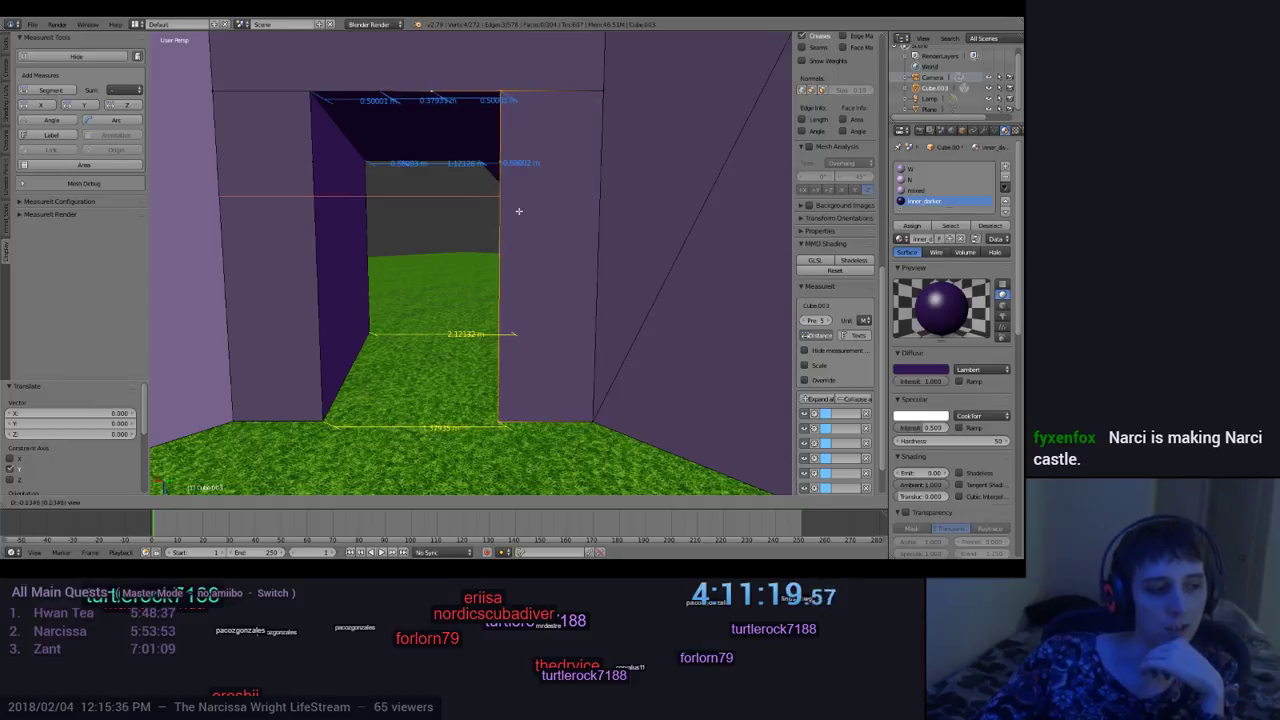
left_click(502, 211)
key("ctrl+z")
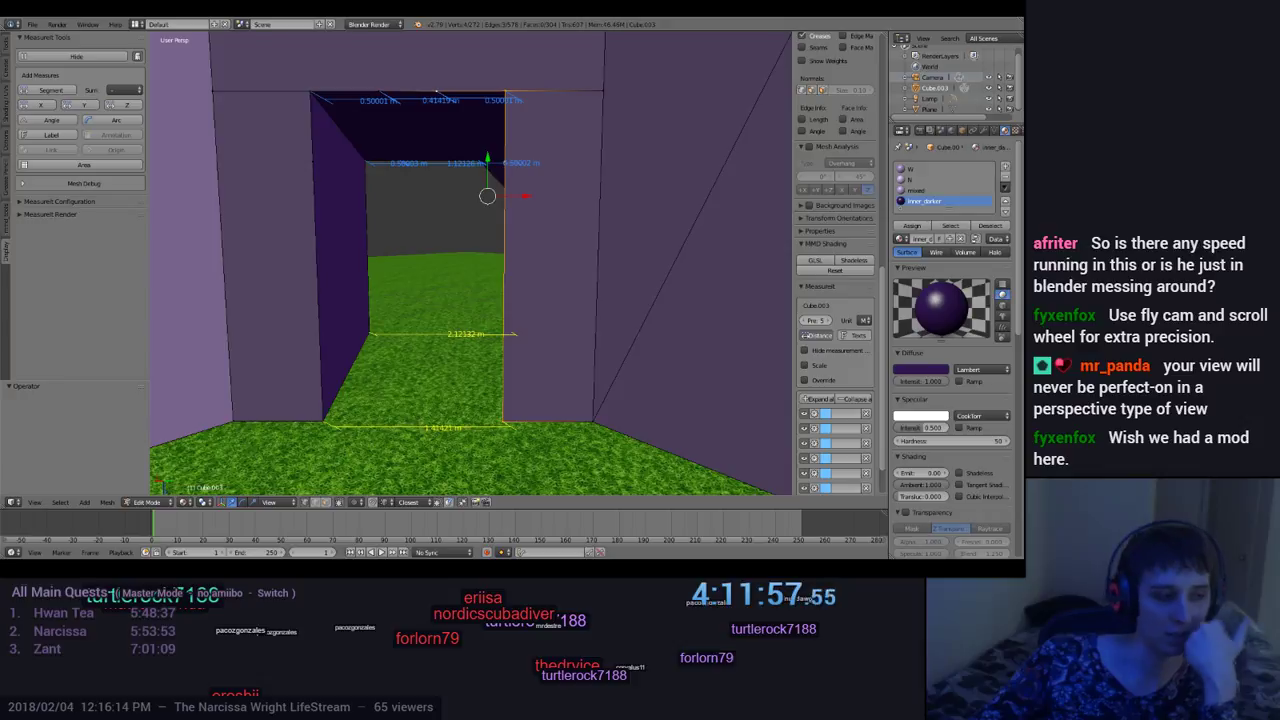
Step: Examine the doorway's alignment from outside the castle in orthographic view
middle_click_drag(395, 344, 443, 337)
scroll(572, 325, "up", 5)
scroll(572, 325, "down", 8)
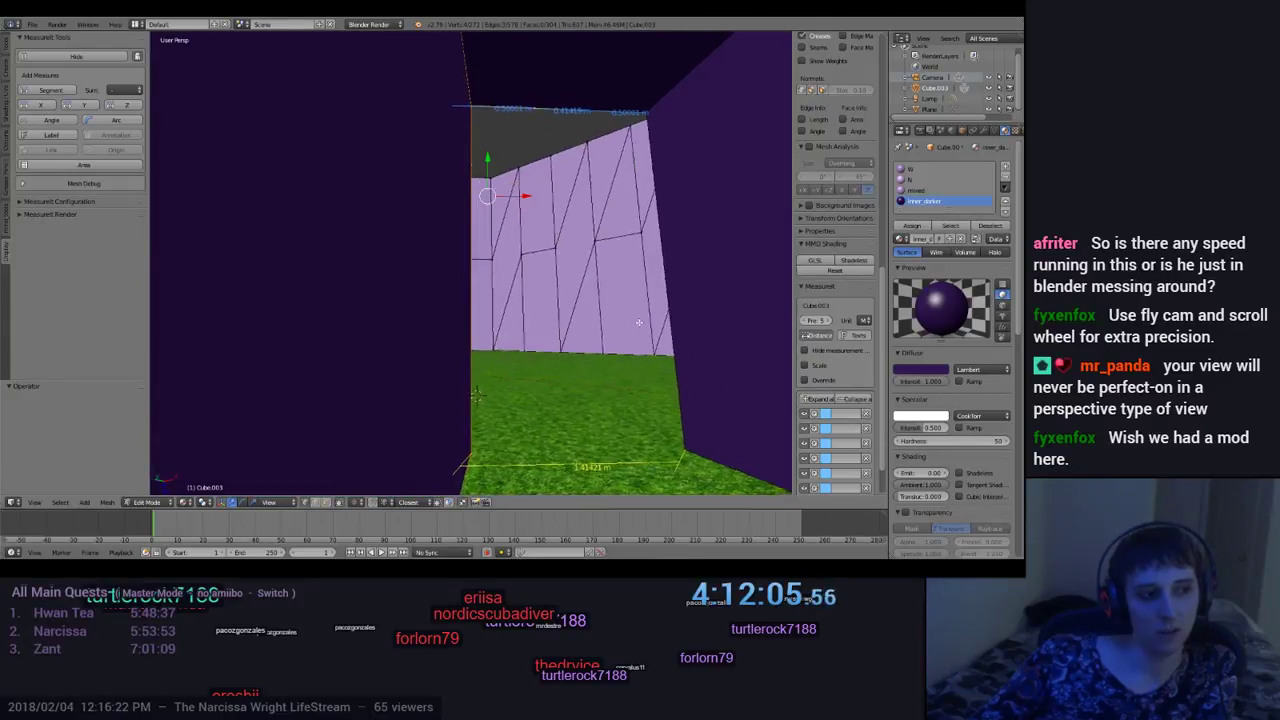
middle_click_drag(623, 372, 634, 282)
scroll(614, 295, "down", 5)
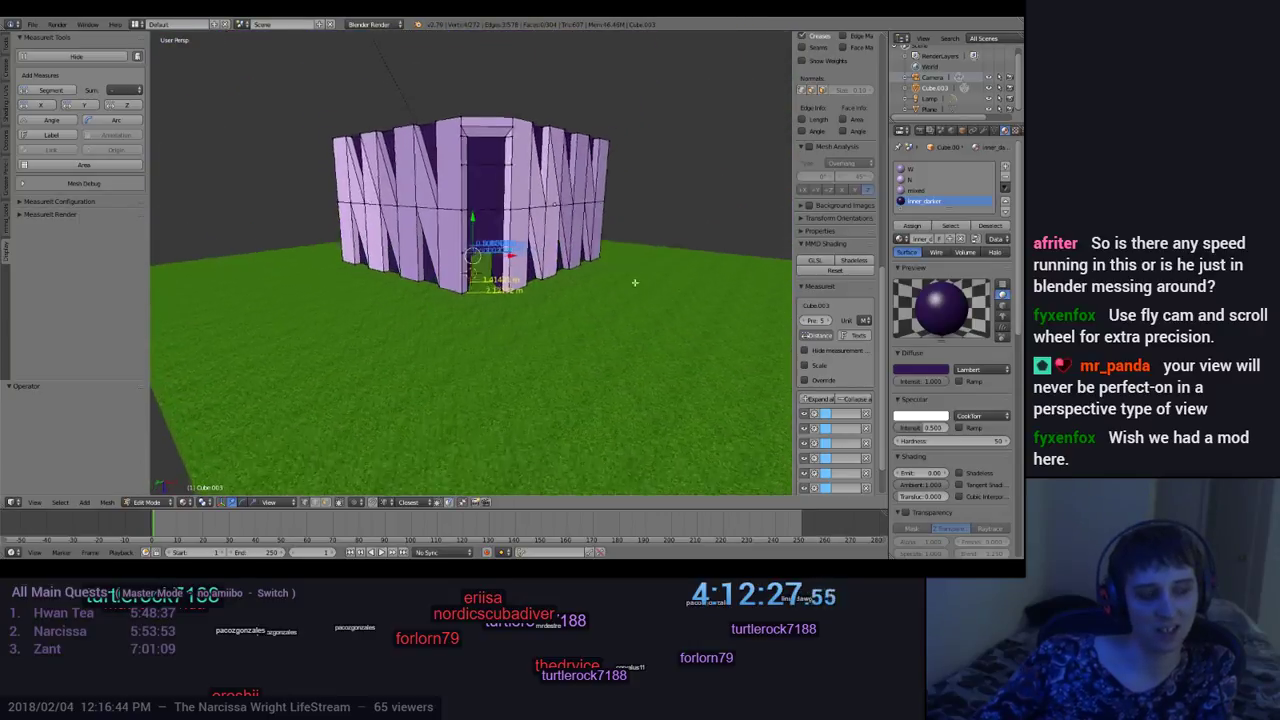
scroll(630, 290, "up", 3)
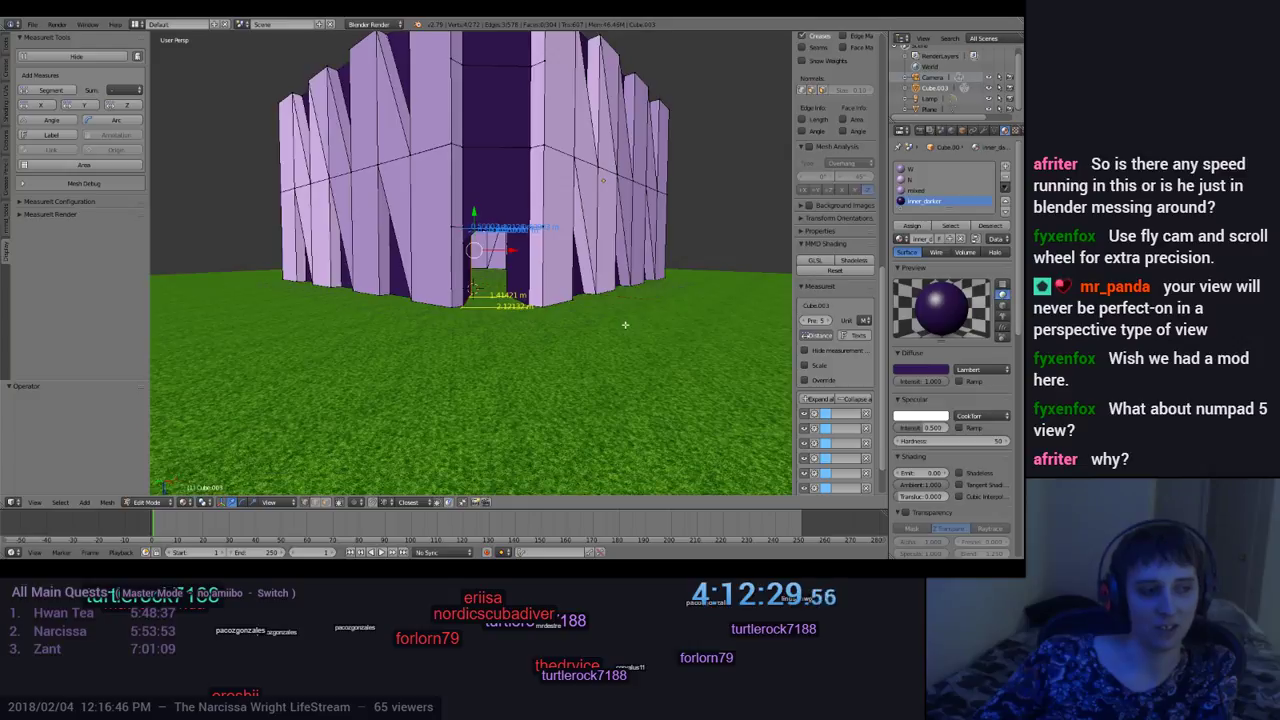
scroll(625, 324, "up", 1)
scroll(645, 331, "up", 1)
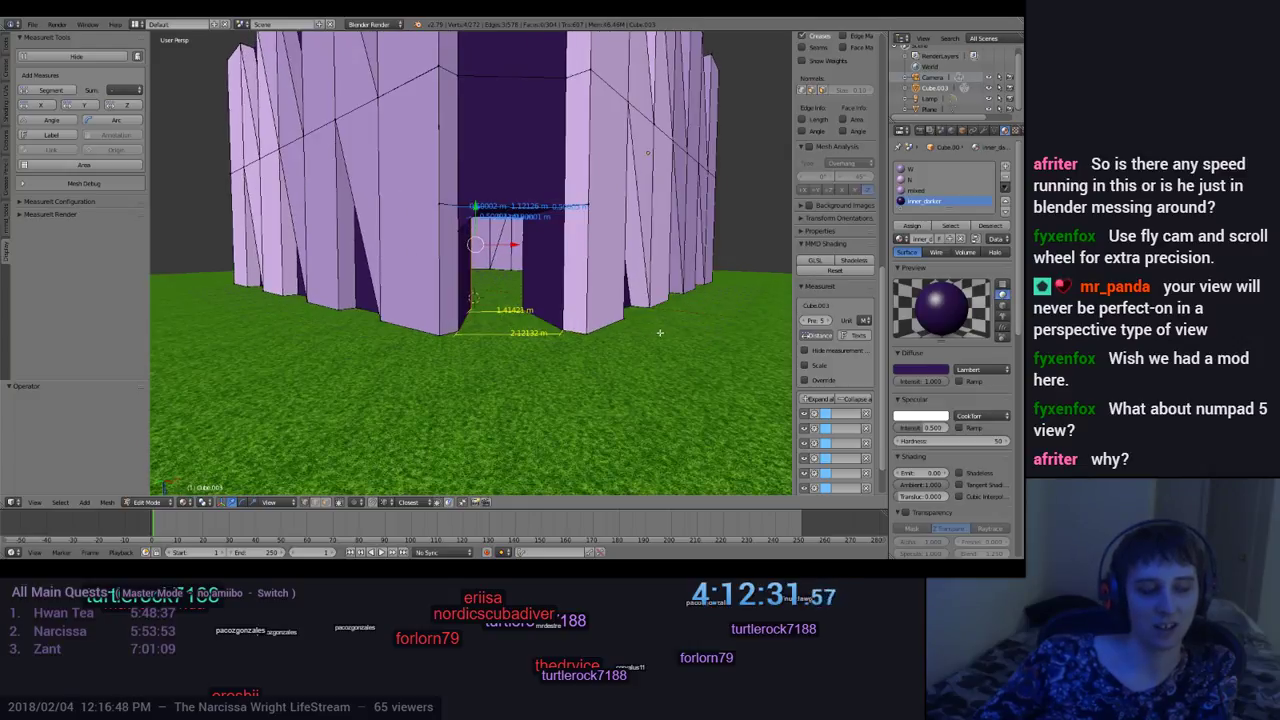
scroll(659, 332, "up", 1)
middle_click_drag(666, 330, 654, 357)
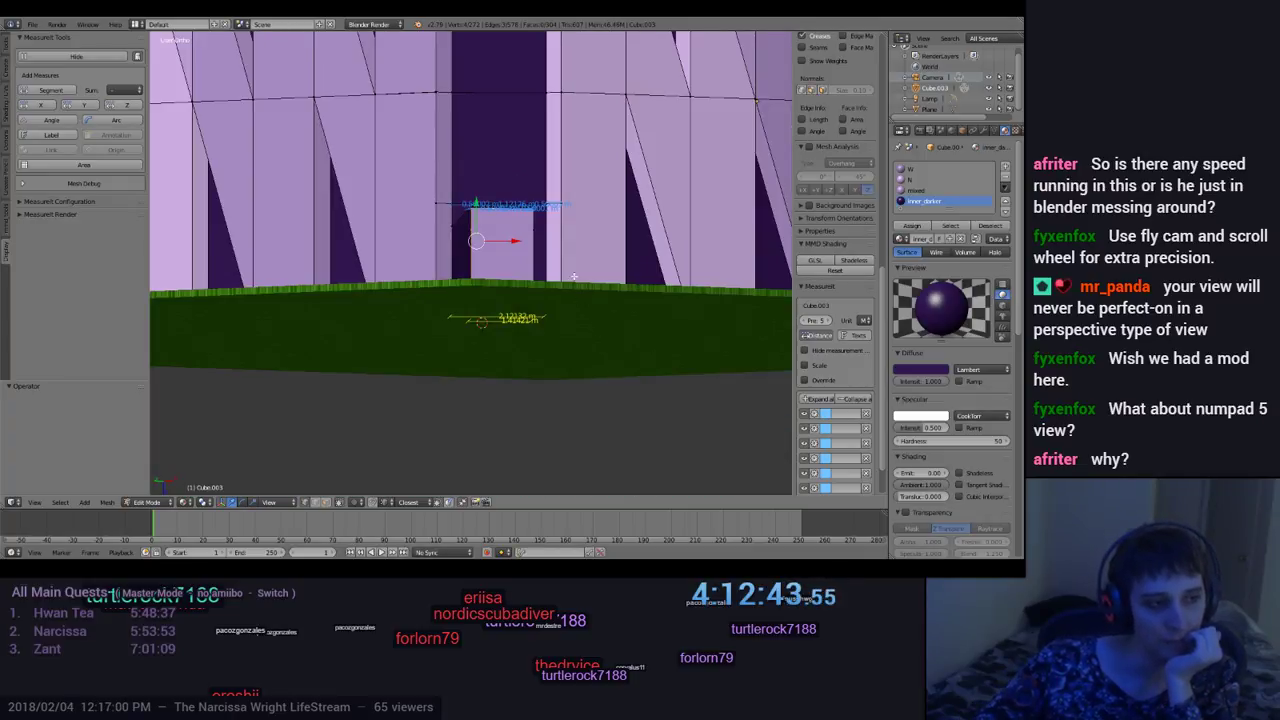
middle_click_drag(575, 265, 481, 307)
scroll(568, 293, "down", 8)
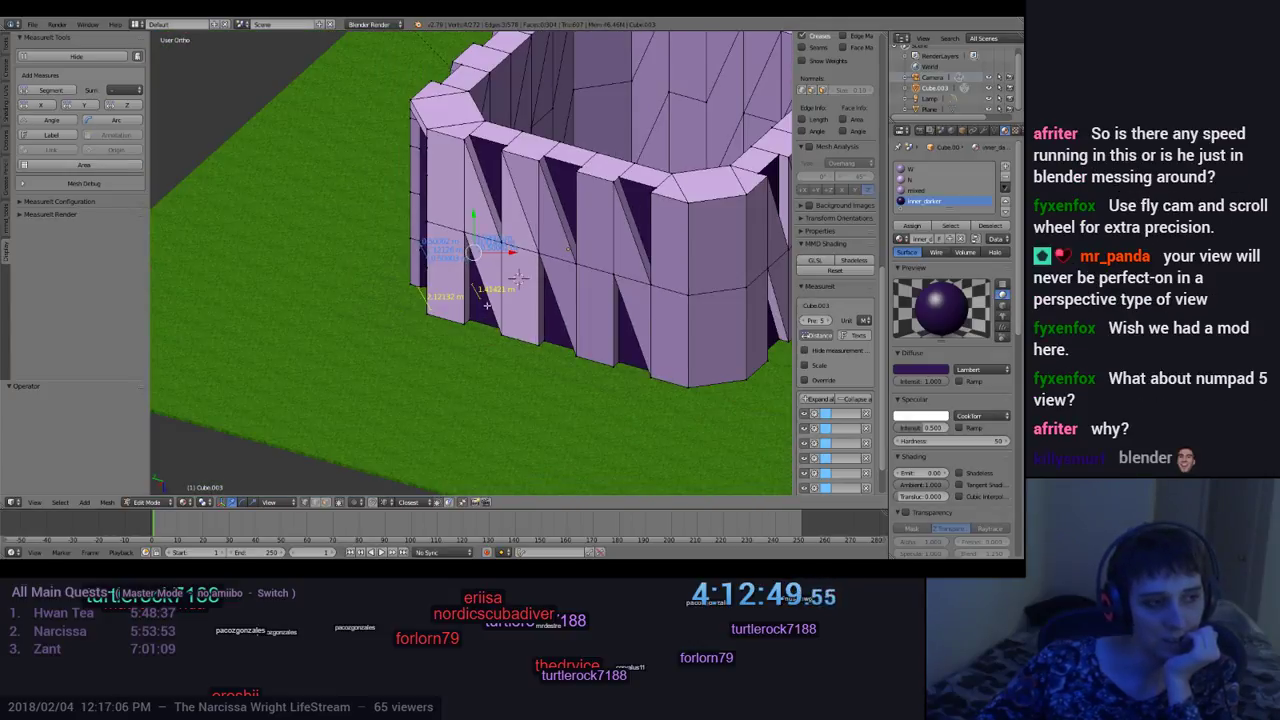
middle_click_drag(593, 330, 667, 296)
scroll(667, 296, "up", 6)
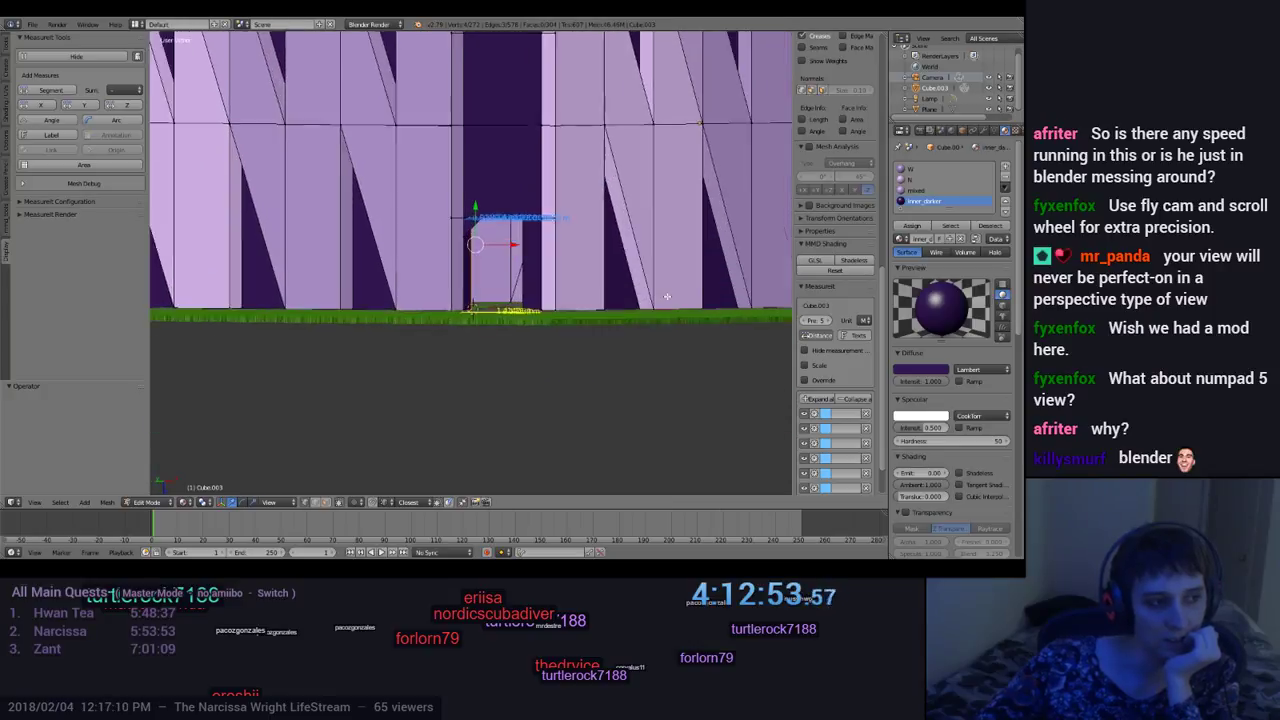
key("KP_5")
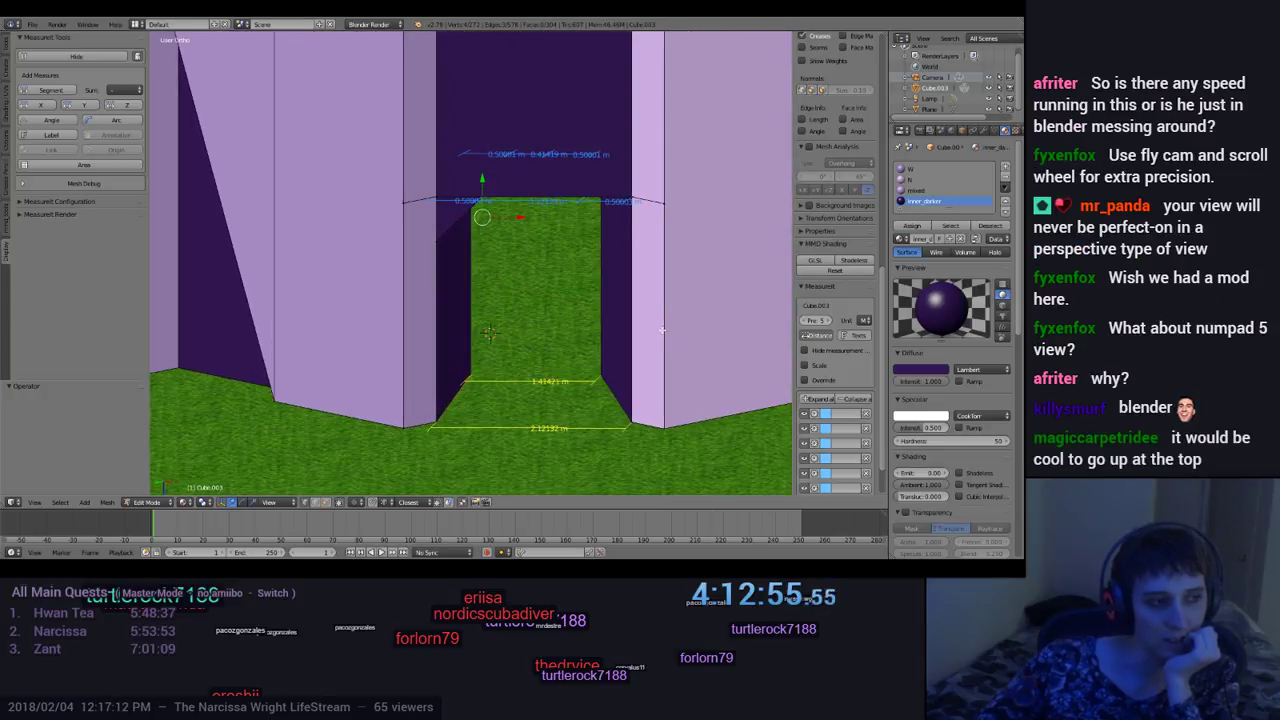
scroll(662, 330, "up", 1)
scroll(661, 330, "up", 3)
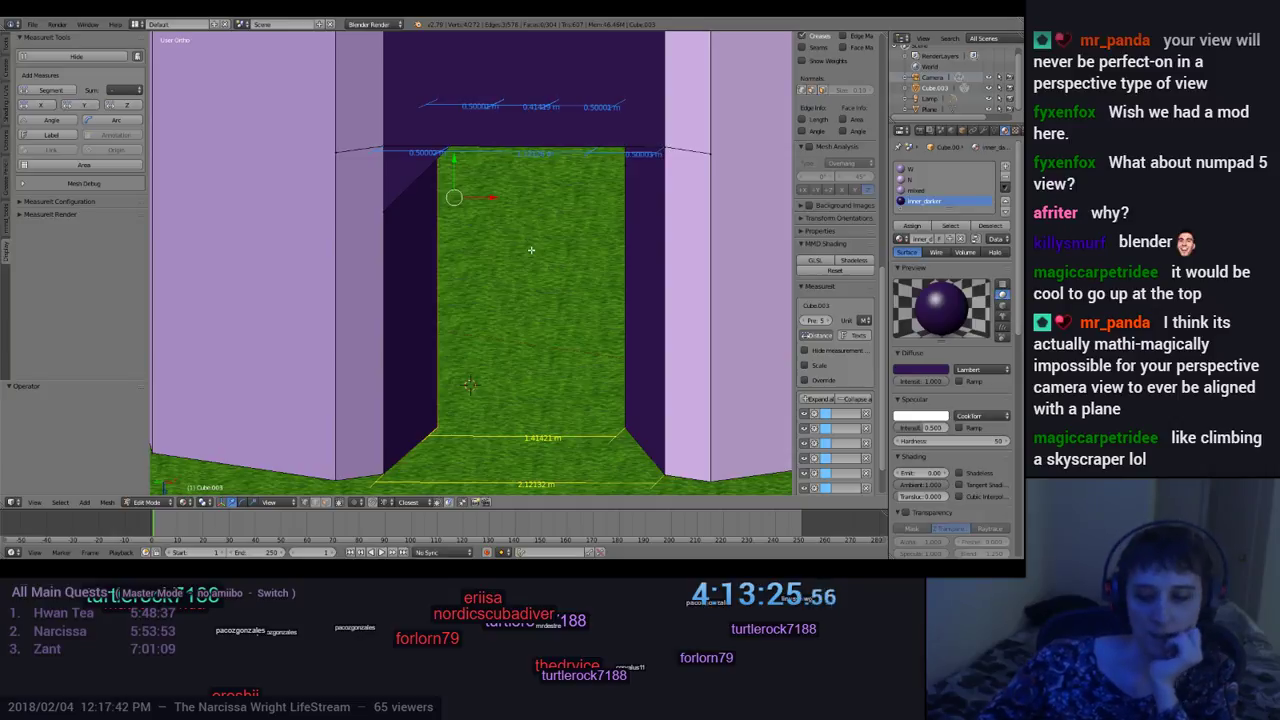
Step: Return to perspective view and examine how the doorway's inner and outer ends line up
key("KP_5")
scroll(569, 290, "down", 4)
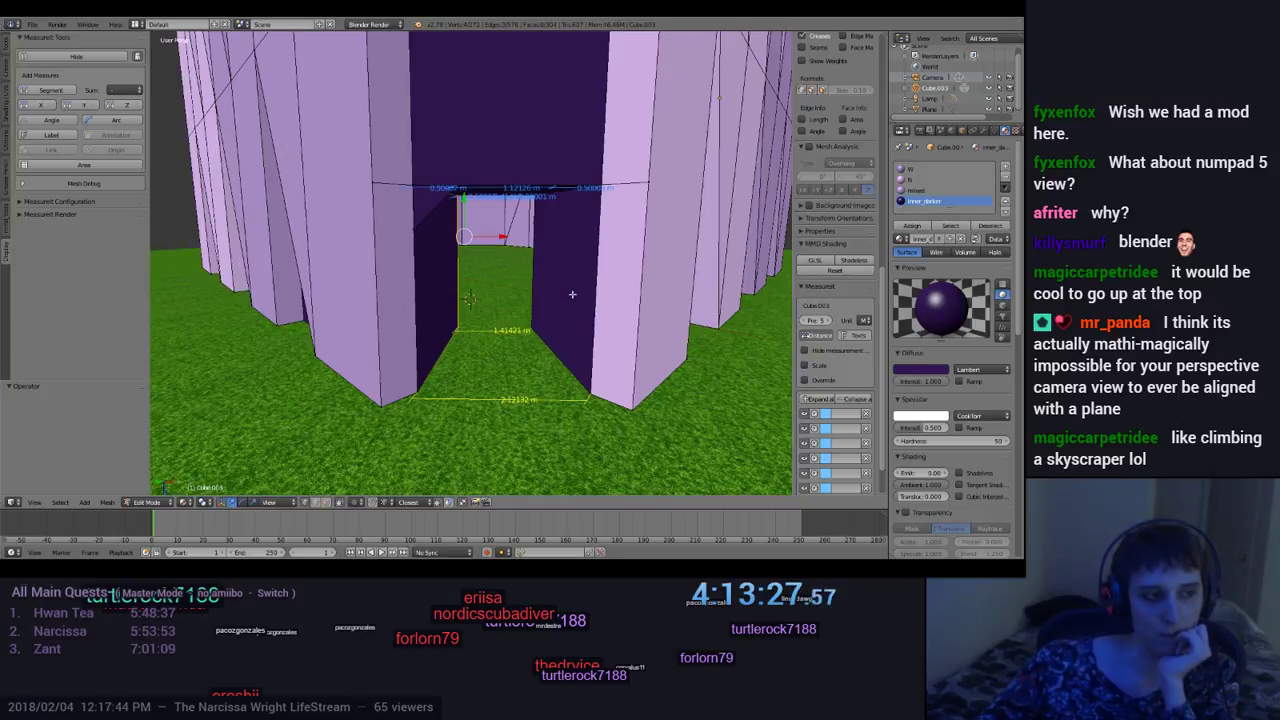
scroll(571, 292, "up", 1)
scroll(576, 307, "up", 5)
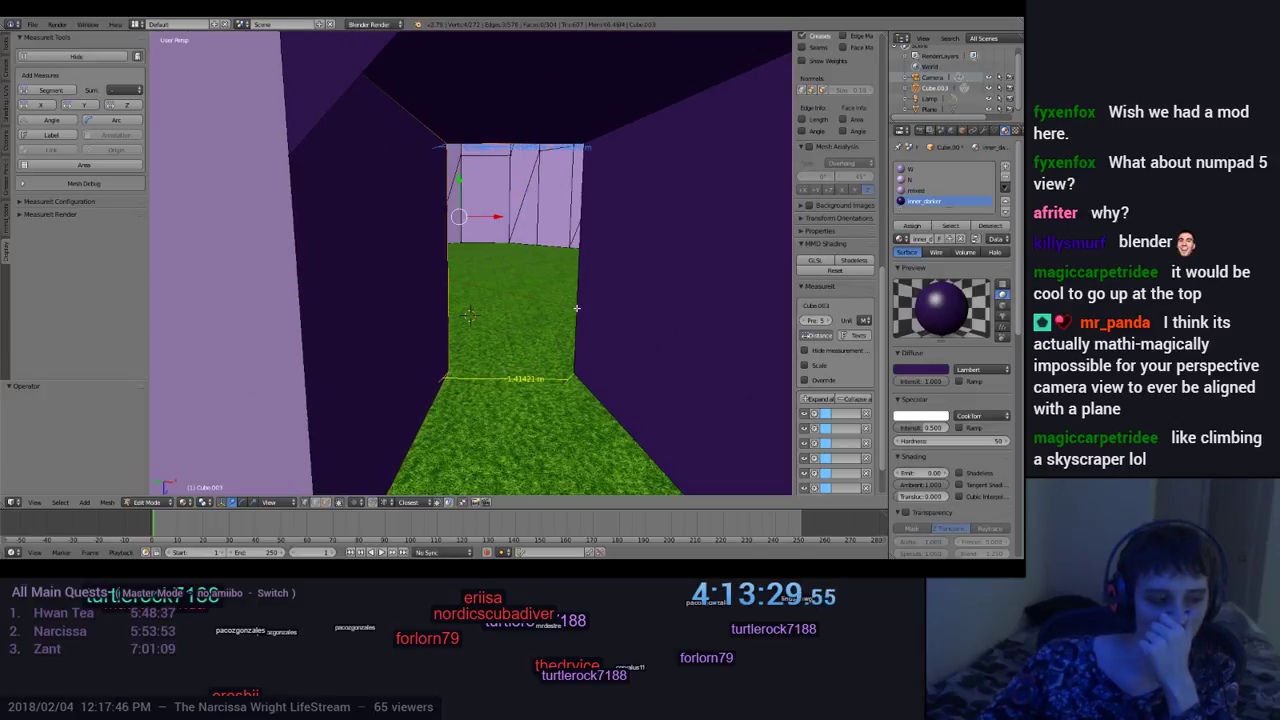
scroll(578, 303, "down", 6)
scroll(578, 302, "down", 5)
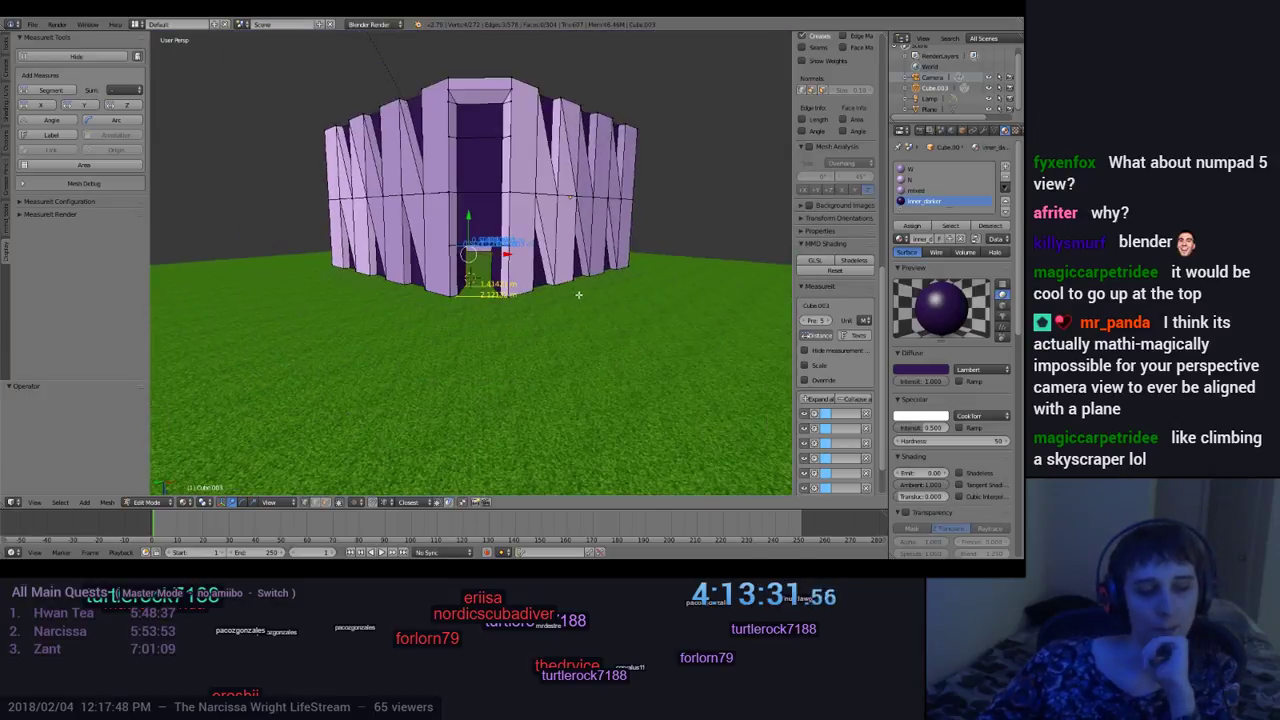
mouse_move(608, 248)
middle_mouse_down()
mouse_move(527, 300)
mouse_move(612, 239)
mouse_move(612, 262)
mouse_move(612, 235)
middle_mouse_up()
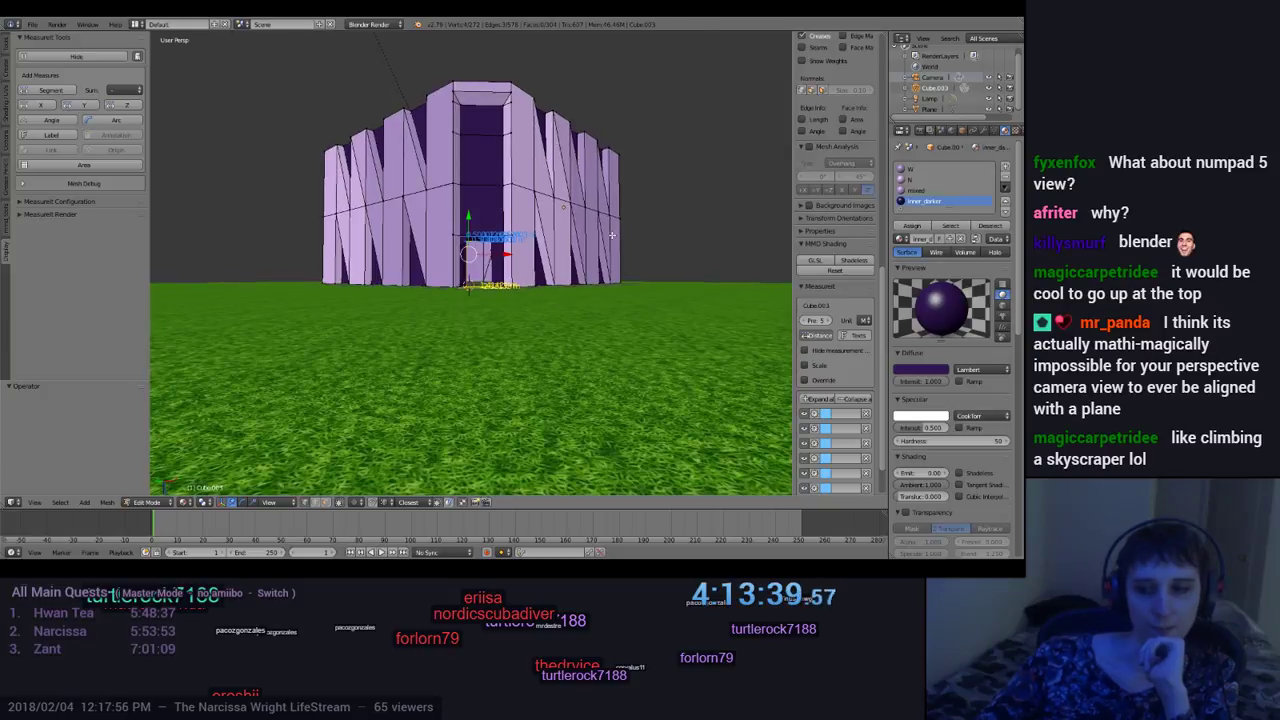
scroll(612, 235, "up", 10)
scroll(601, 252, "up", 3)
scroll(600, 252, "down", 3)
middle_click_drag(600, 253, 598, 258)
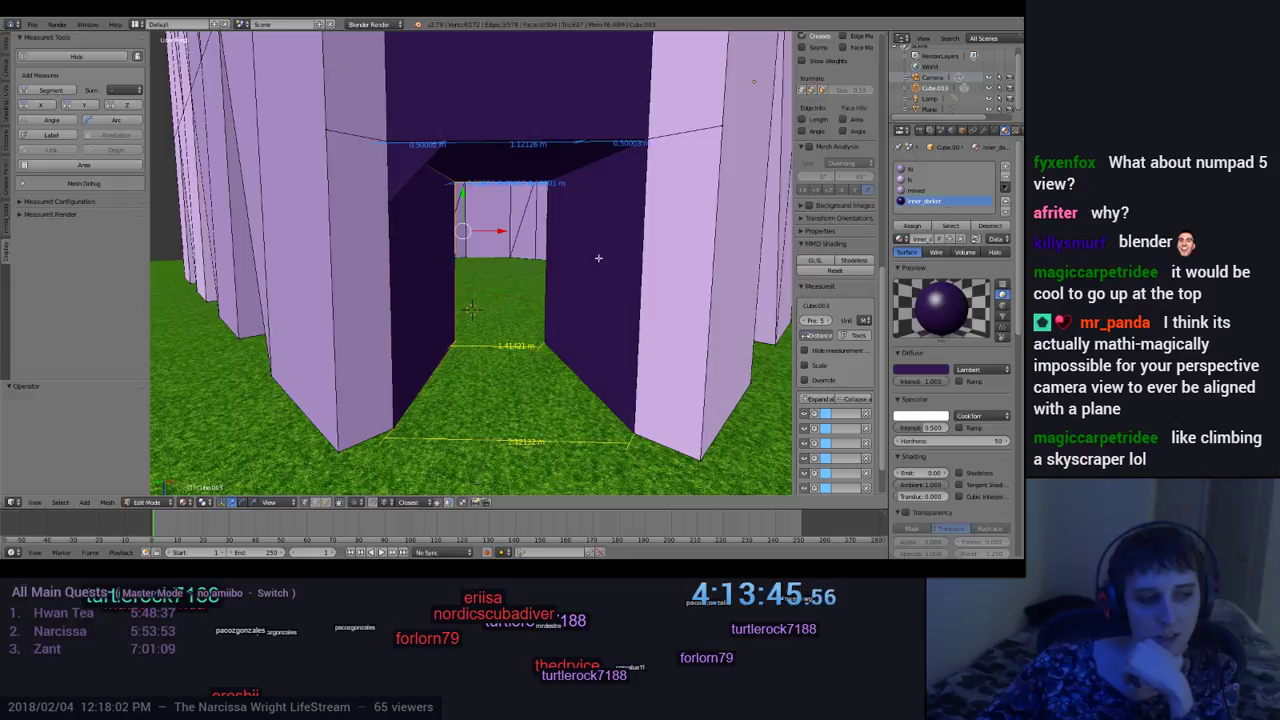
middle_click_drag(598, 258, 590, 256)
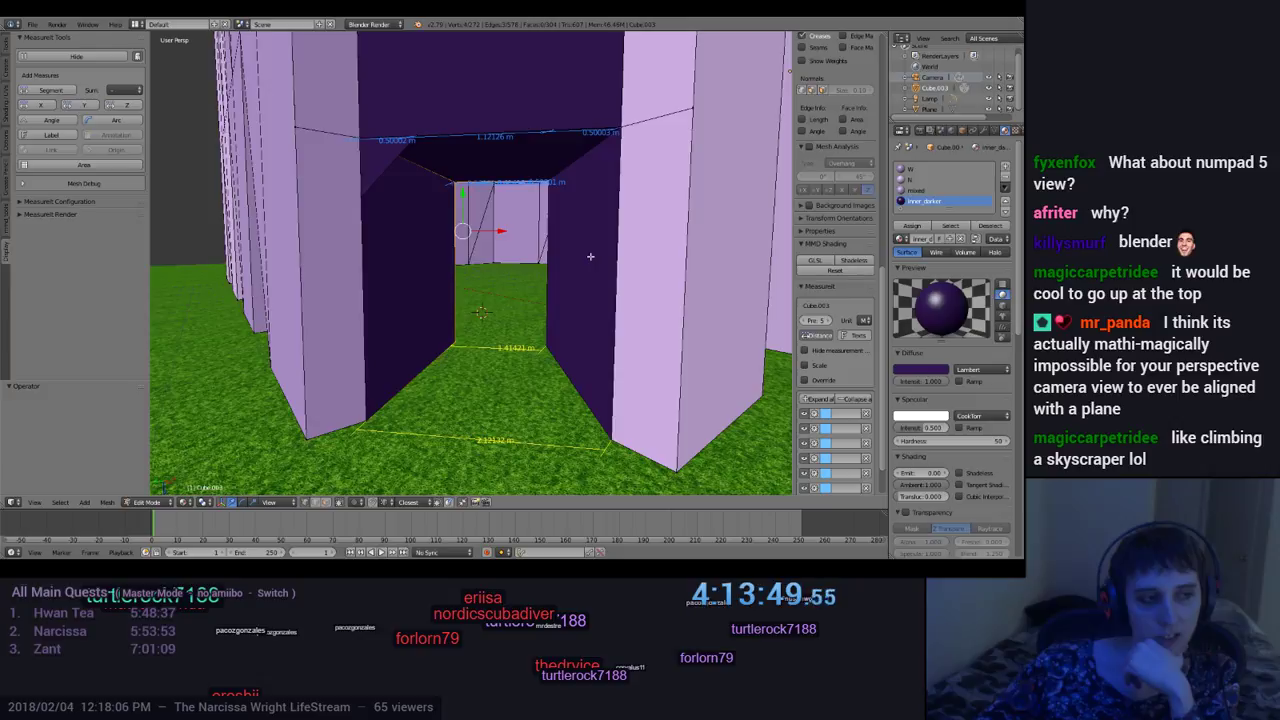
middle_click_drag(590, 256, 595, 255)
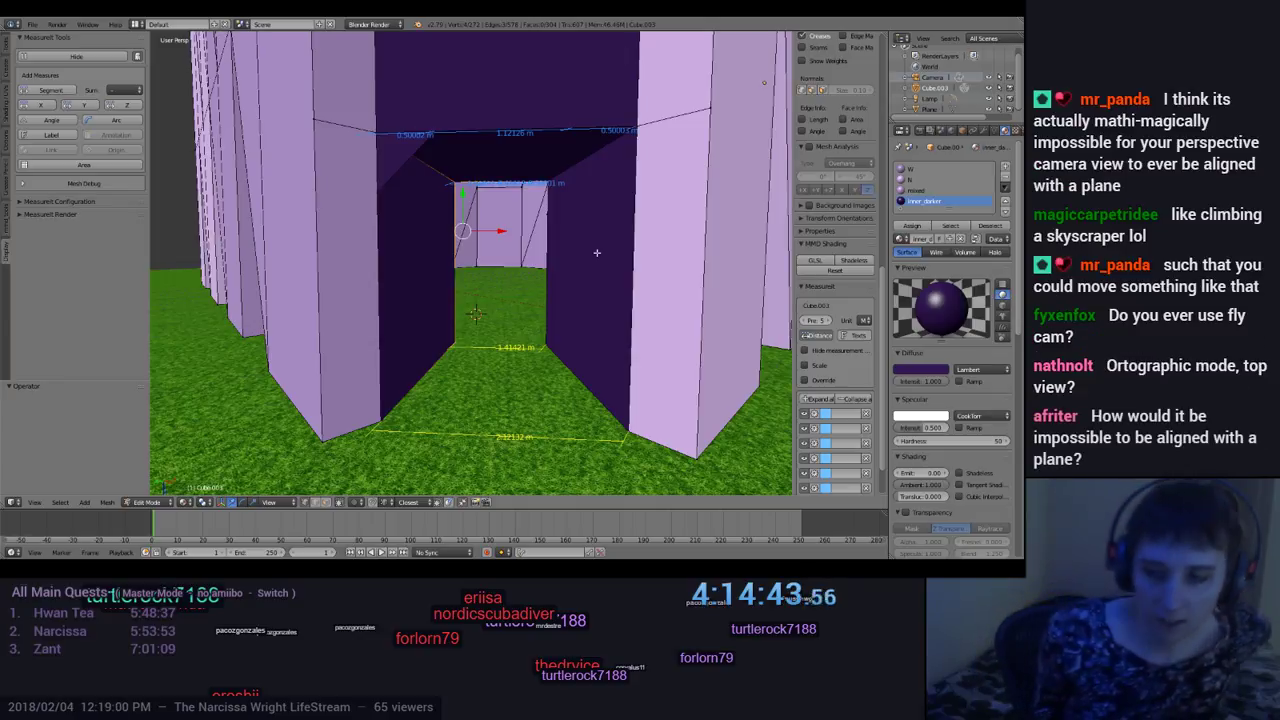
Step: Examine how the doorway's inner and outer ends line up, viewing the passage and its width measurements from several angles
middle_click_drag(596, 253, 477, 345)
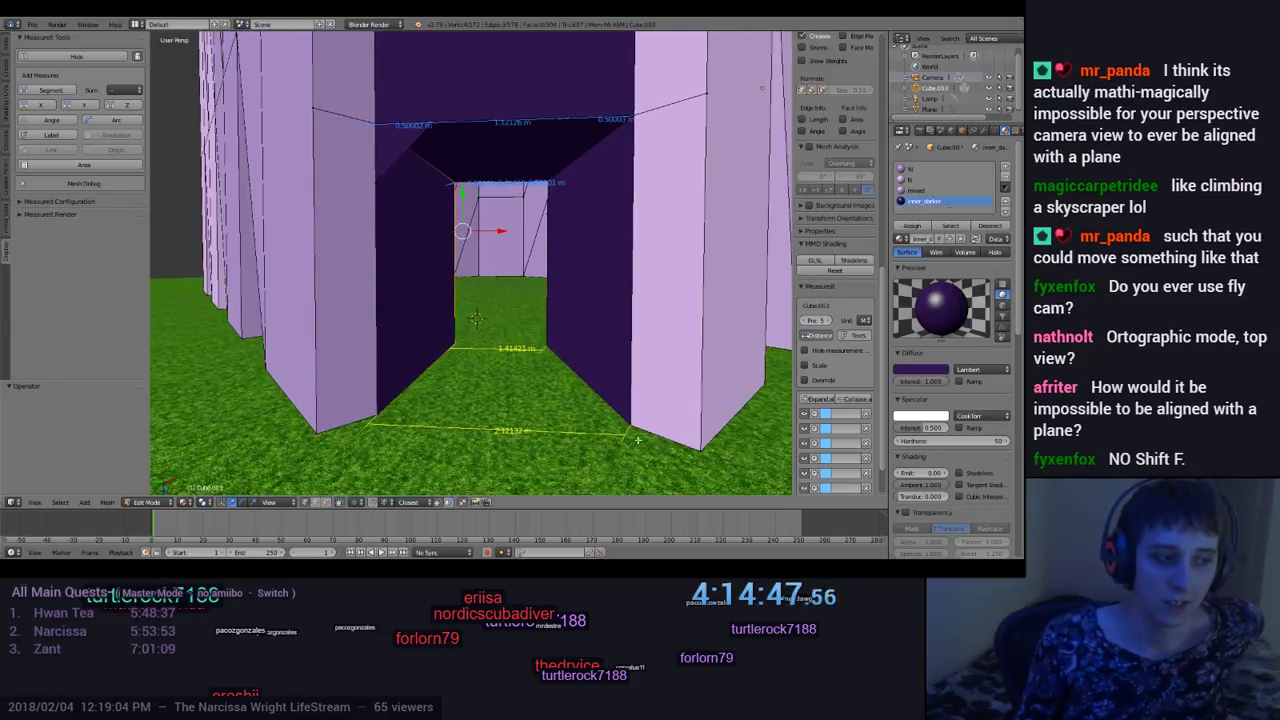
middle_click_drag(428, 397, 448, 388)
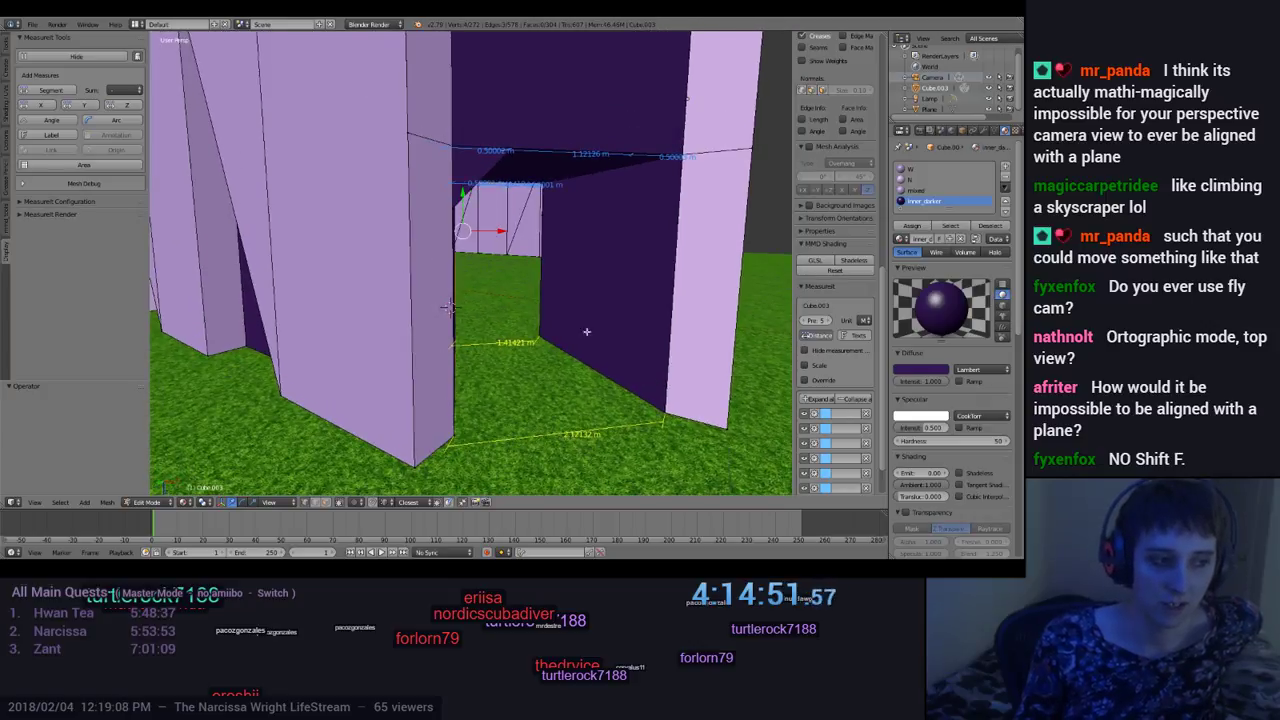
middle_click_drag(539, 311, 614, 358)
middle_click_drag(522, 402, 452, 279)
scroll(397, 381, "down", 8)
middle_click_drag(618, 196, 467, 311)
scroll(510, 380, "up", 5)
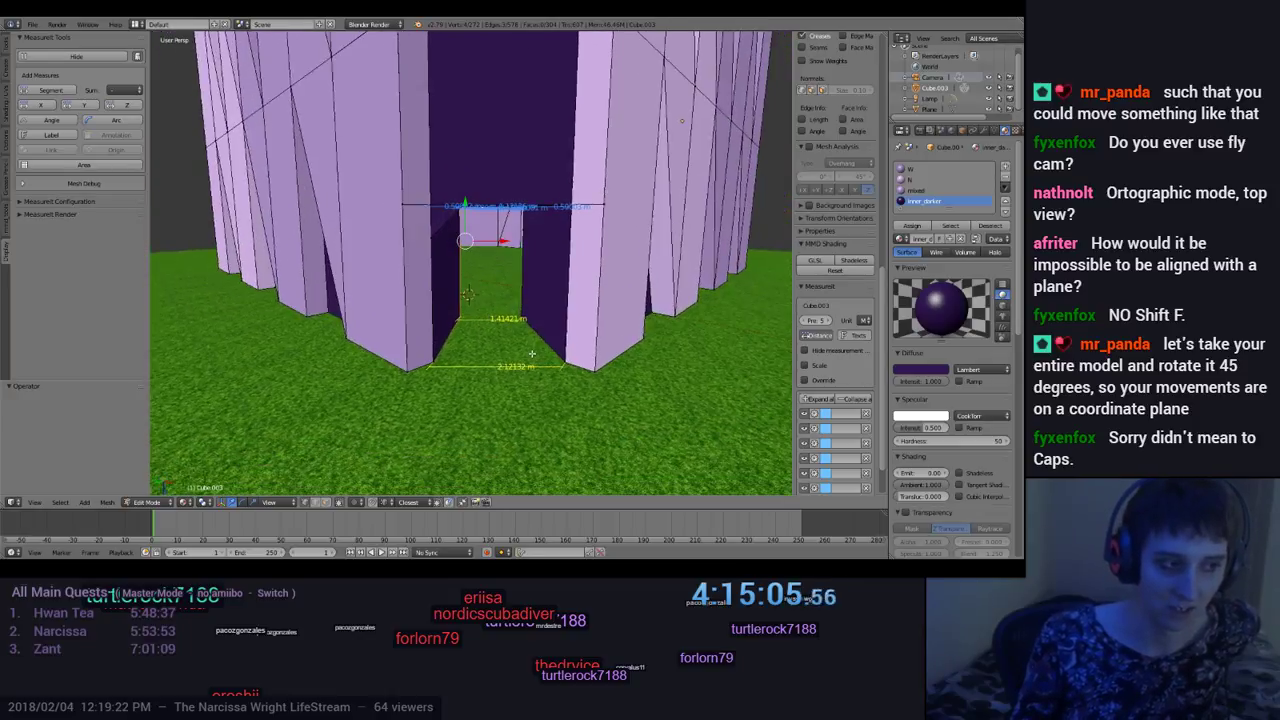
scroll(467, 311, "up", 5)
scroll(467, 311, "down", 5)
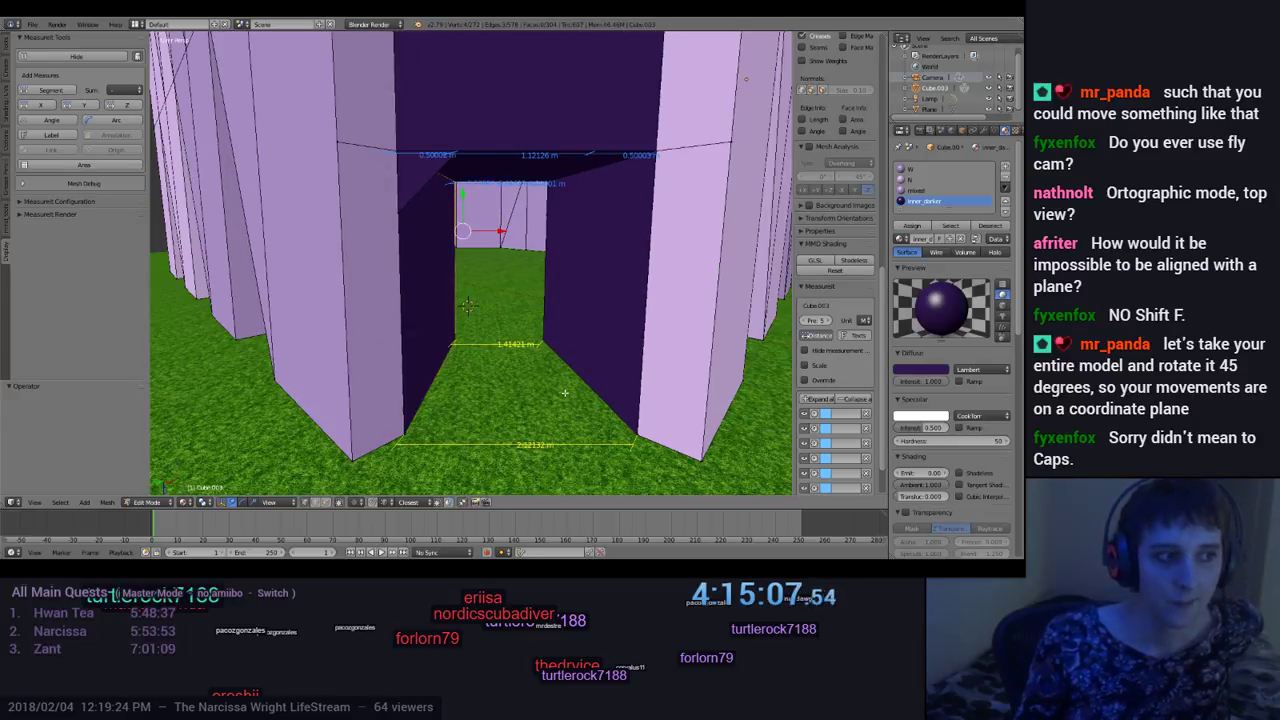
middle_click_drag(565, 389, 561, 389)
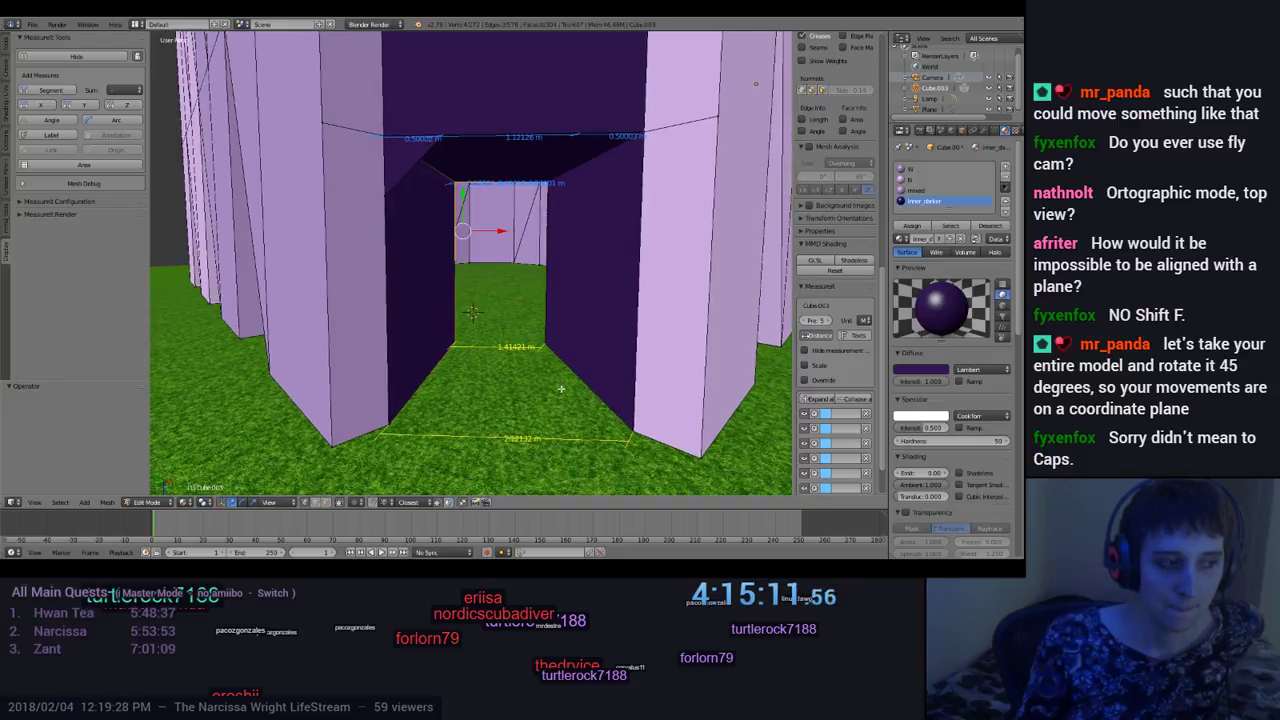
mouse_move(561, 389)
middle_mouse_down()
mouse_move(556, 452)
mouse_move(556, 330)
mouse_move(572, 488)
mouse_move(563, 390)
middle_mouse_up()
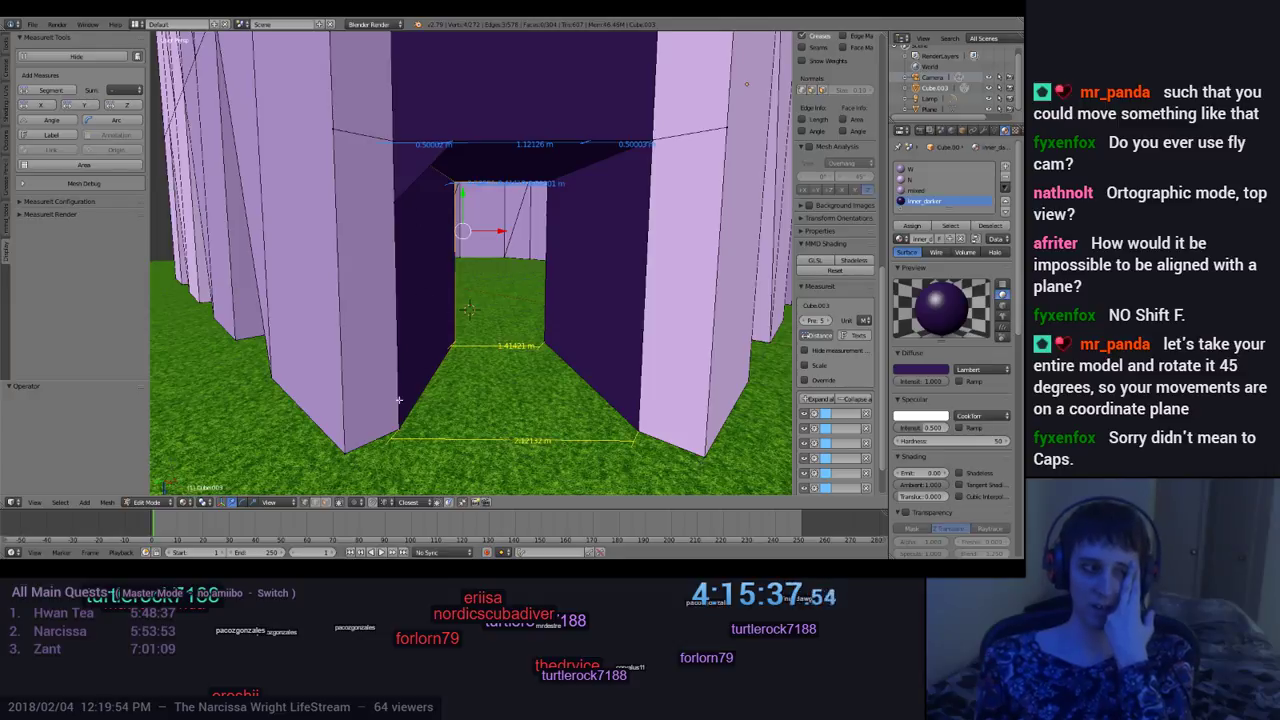
Step: Examine the castle's front and doorway from nearby and farther away, down to ground level
middle_click_drag(432, 288, 531, 256)
scroll(505, 343, "down", 4)
scroll(510, 365, "up", 2)
scroll(510, 365, "up", 3)
scroll(503, 330, "up", 2)
scroll(505, 354, "down", 2)
scroll(502, 346, "down", 4)
scroll(531, 256, "down", 1)
scroll(531, 256, "up", 6)
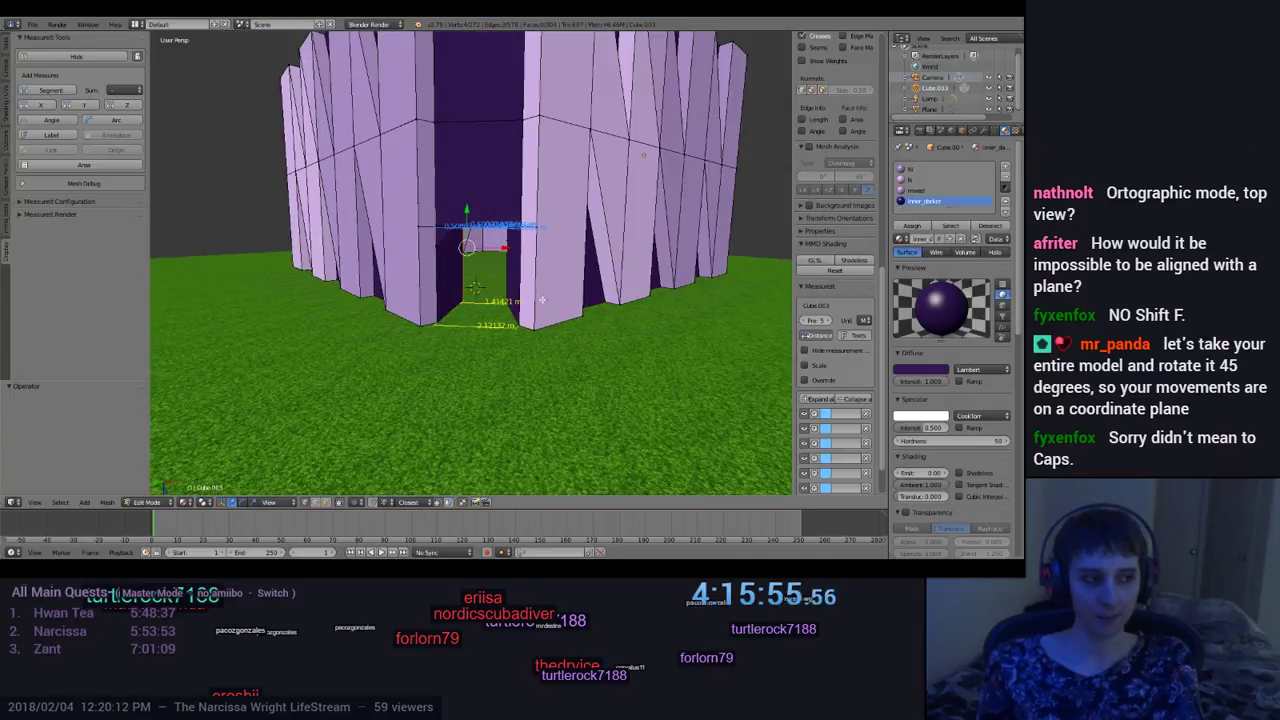
middle_click_drag(548, 318, 567, 259)
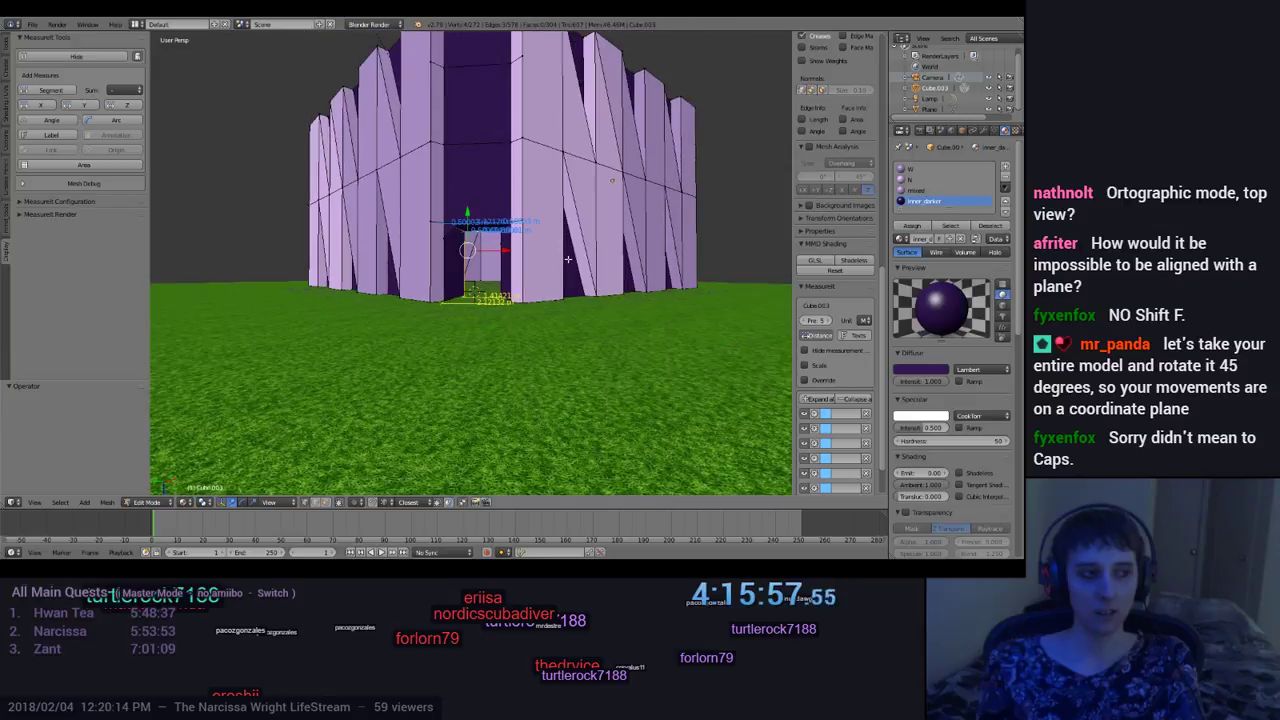
scroll(583, 219, "down", 5)
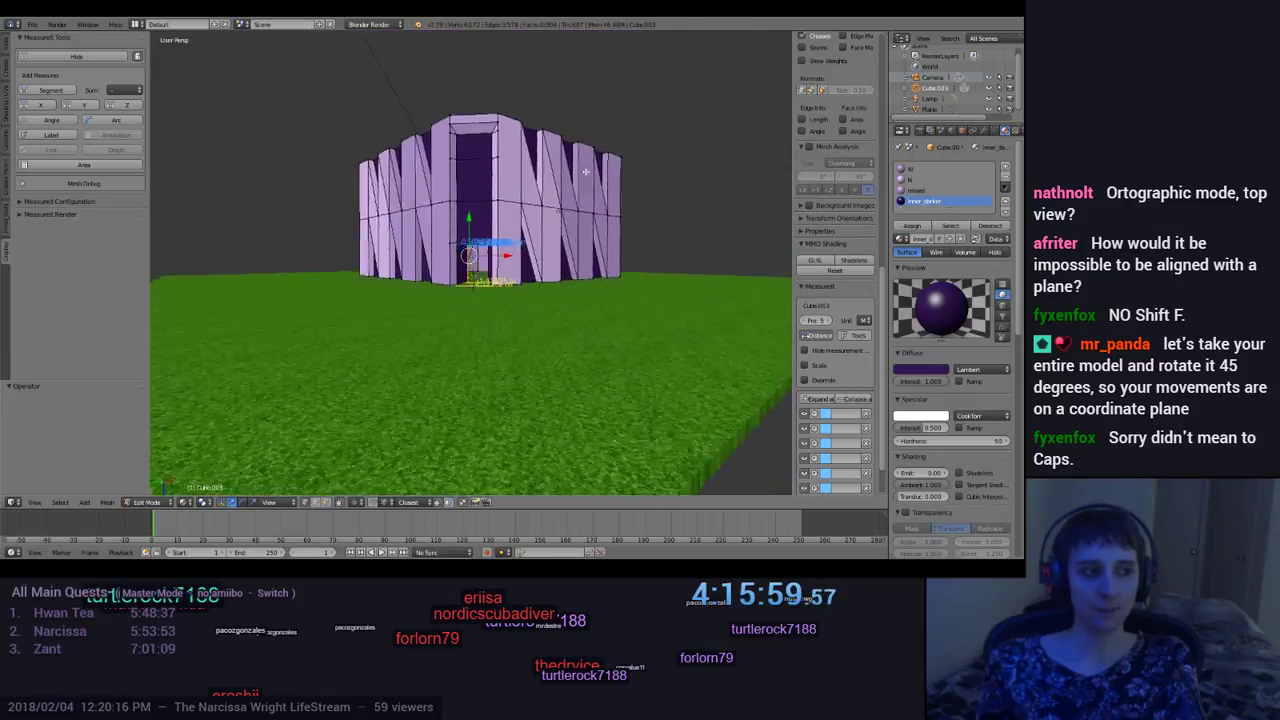
middle_click_drag(581, 177, 591, 168)
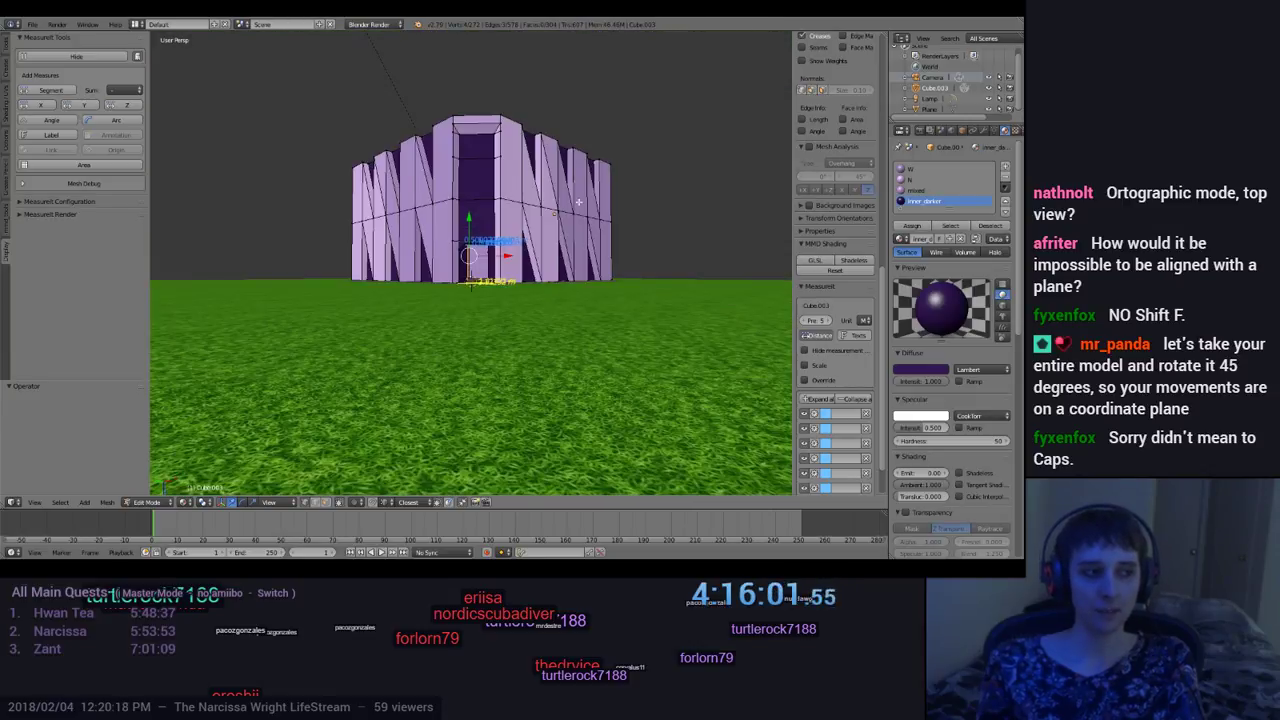
scroll(578, 205, "up", 3)
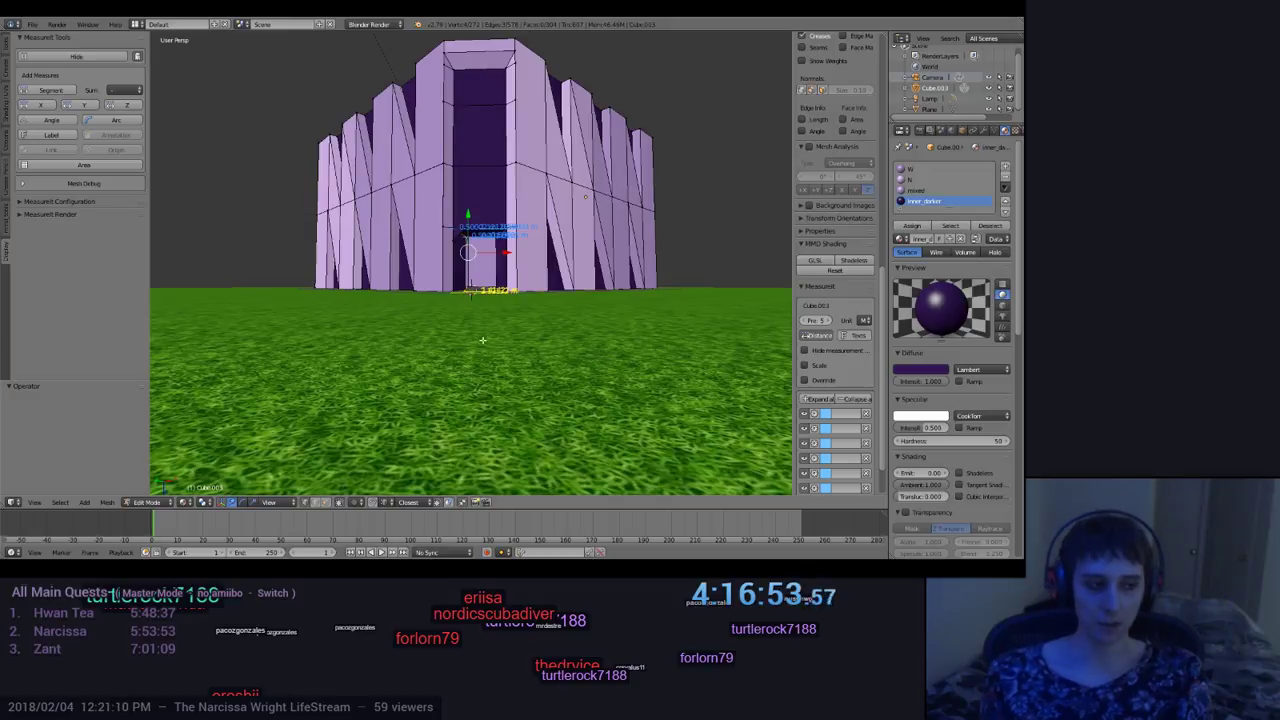
Step: Examine the doorway from above and from the front, and look through the passage into the castle's interior
scroll(605, 358, "up", 1)
scroll(605, 186, "up", 5)
middle_click_drag(605, 186, 535, 316)
middle_click_drag(541, 380, 545, 417)
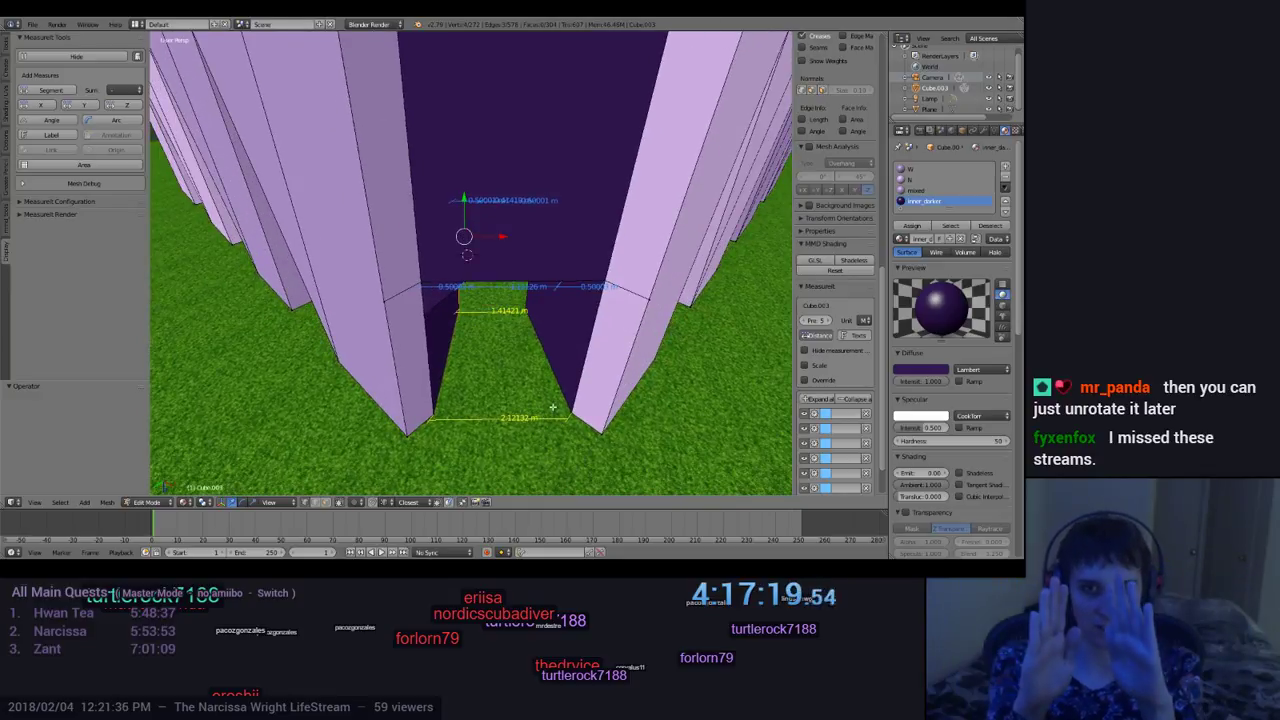
middle_click_drag(529, 415, 564, 206)
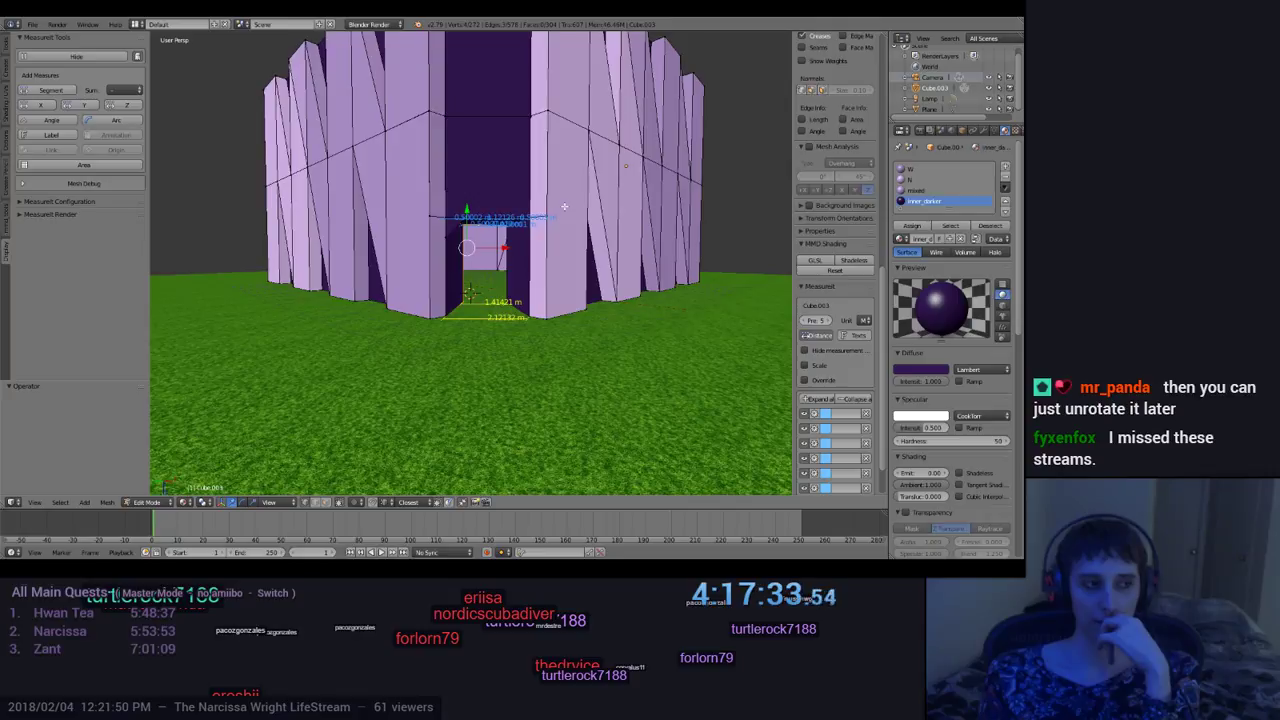
mouse_move(606, 212)
middle_mouse_down()
mouse_move(412, 254)
mouse_move(600, 218)
mouse_move(642, 309)
mouse_move(598, 215)
middle_mouse_up()
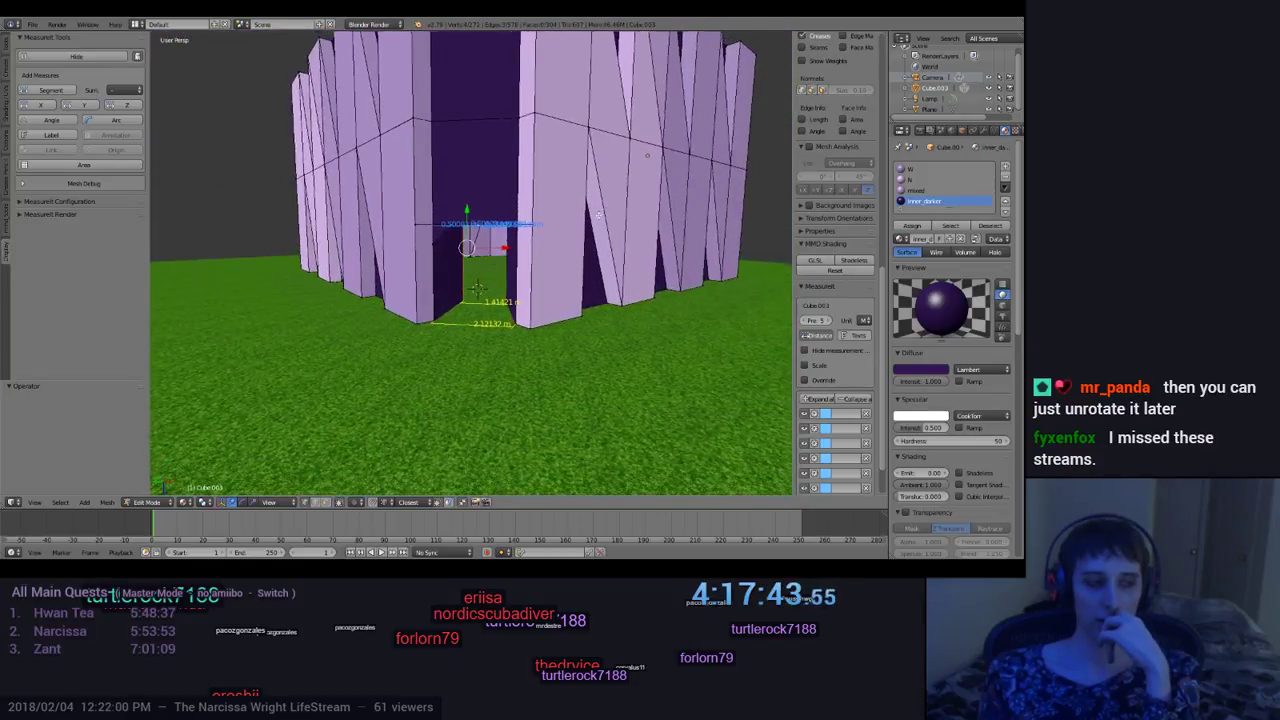
scroll(599, 230, "down", 5)
scroll(605, 238, "up", 10)
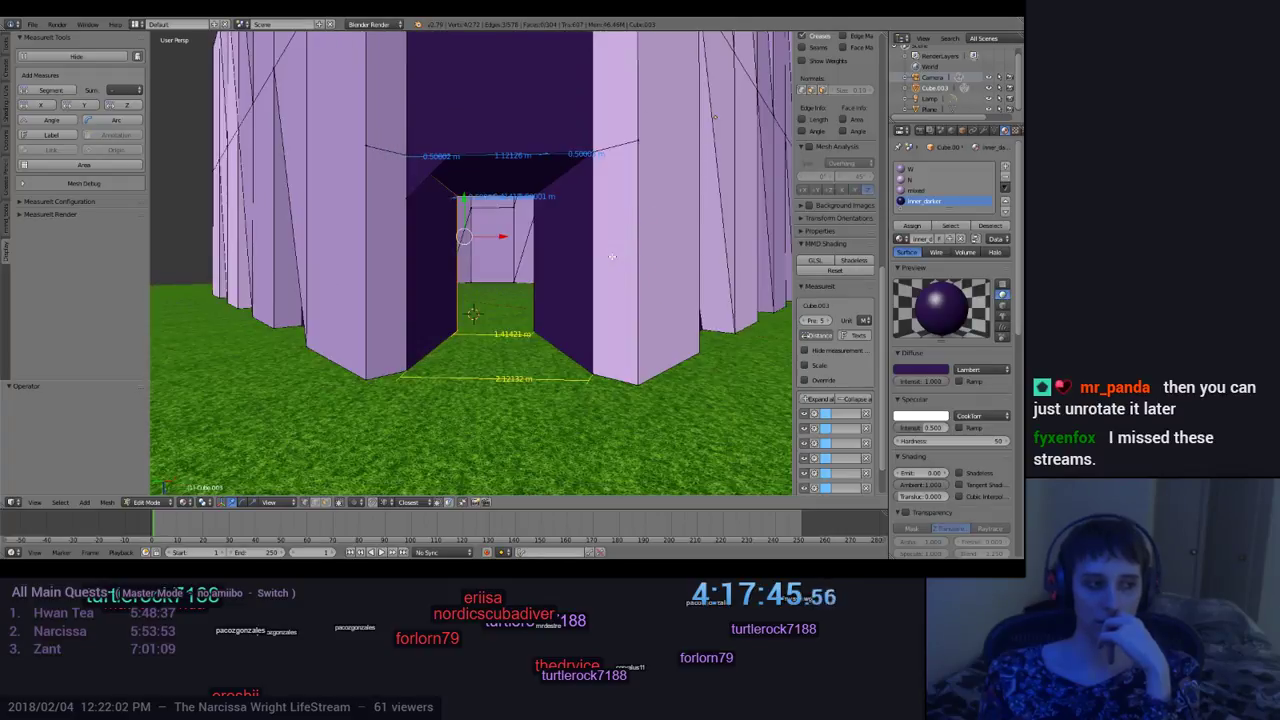
scroll(604, 270, "up", 3)
scroll(602, 272, "down", 10)
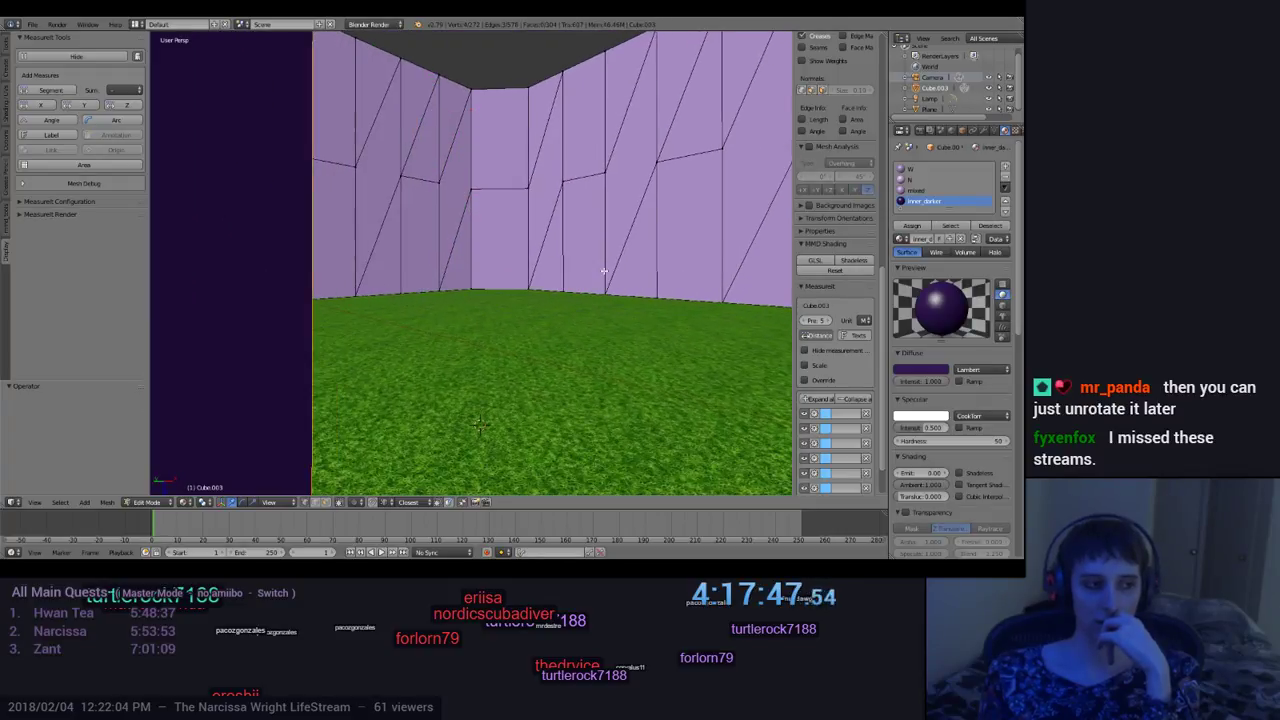
scroll(603, 265, "down", 3)
scroll(605, 265, "up", 8)
middle_click_drag(605, 265, 660, 295)
scroll(655, 275, "down", 6)
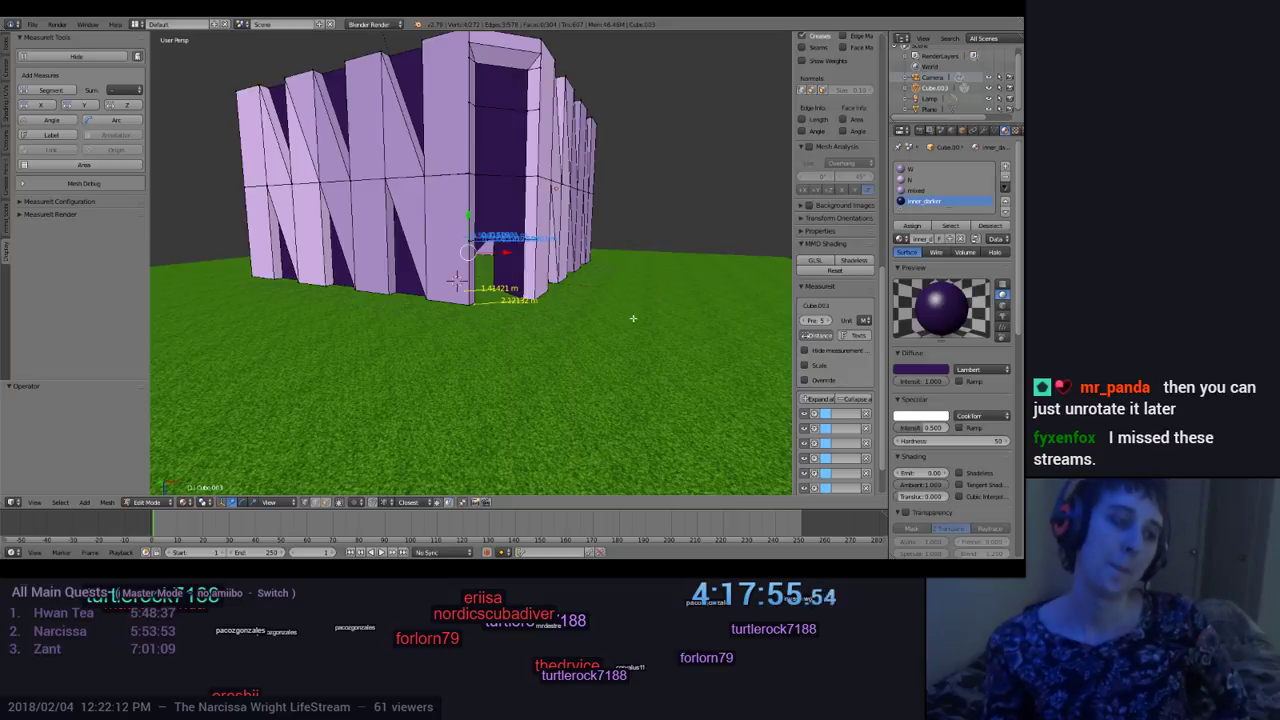
middle_click_drag(658, 335, 629, 364)
scroll(643, 357, "up", 5)
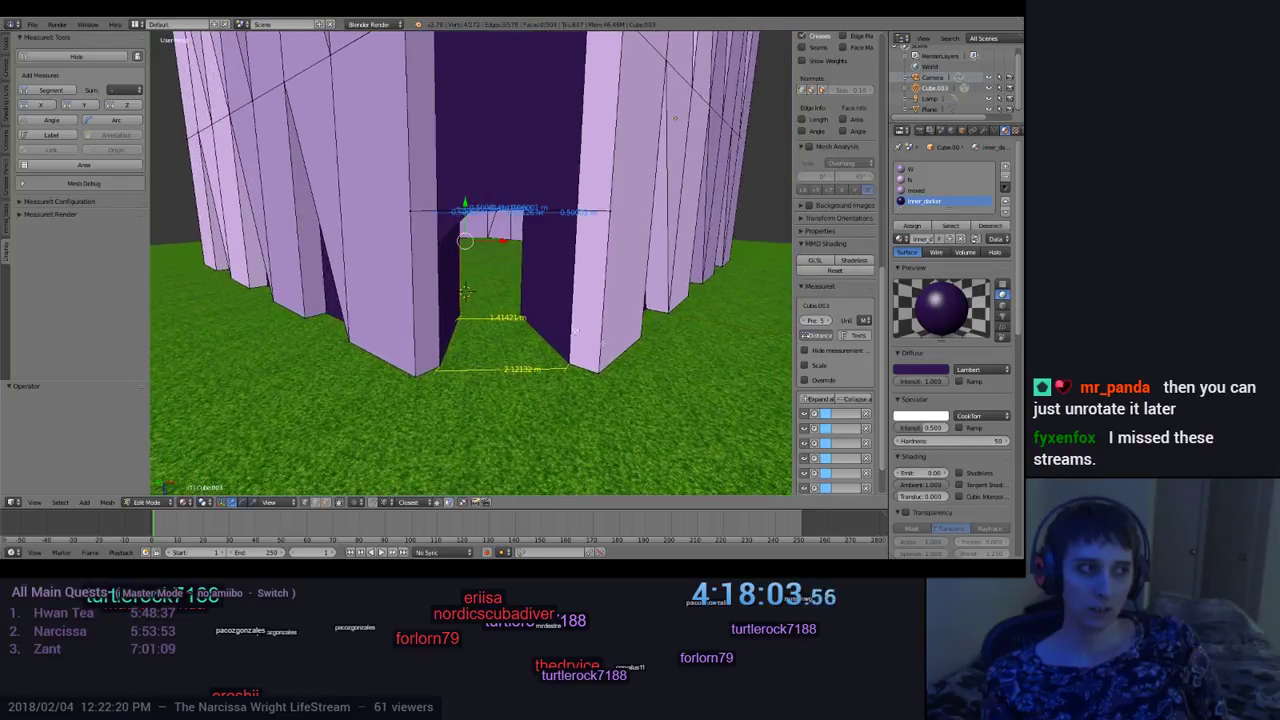
Step: Save the Blender file with the castle model
middle_click_drag(575, 331, 566, 298)
left_click(33, 23)
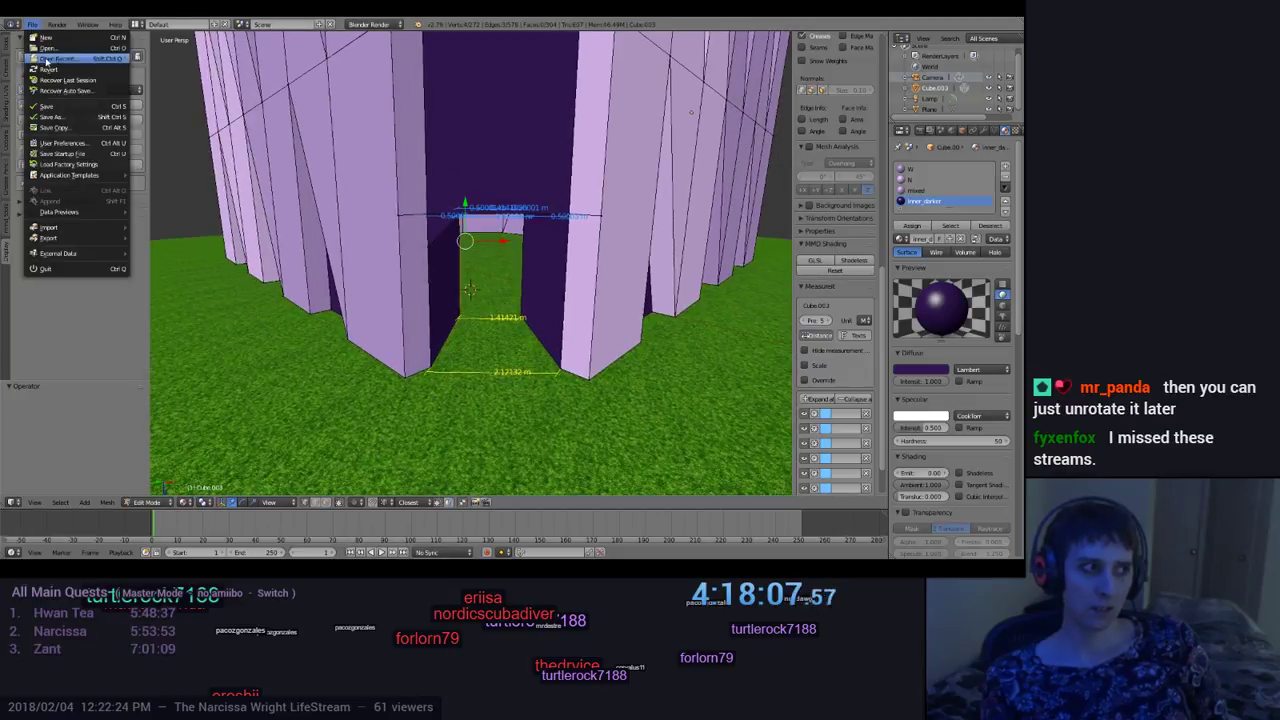
left_click(50, 106)
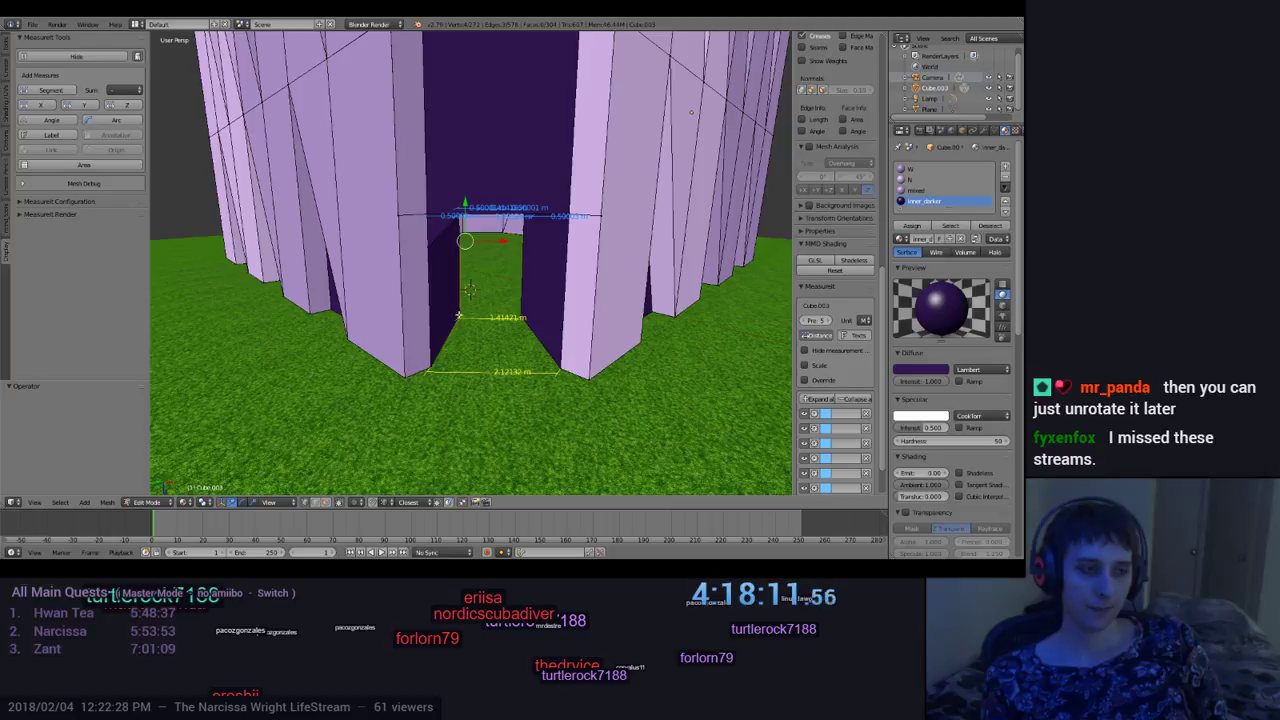
middle_click_drag(458, 316, 699, 202)
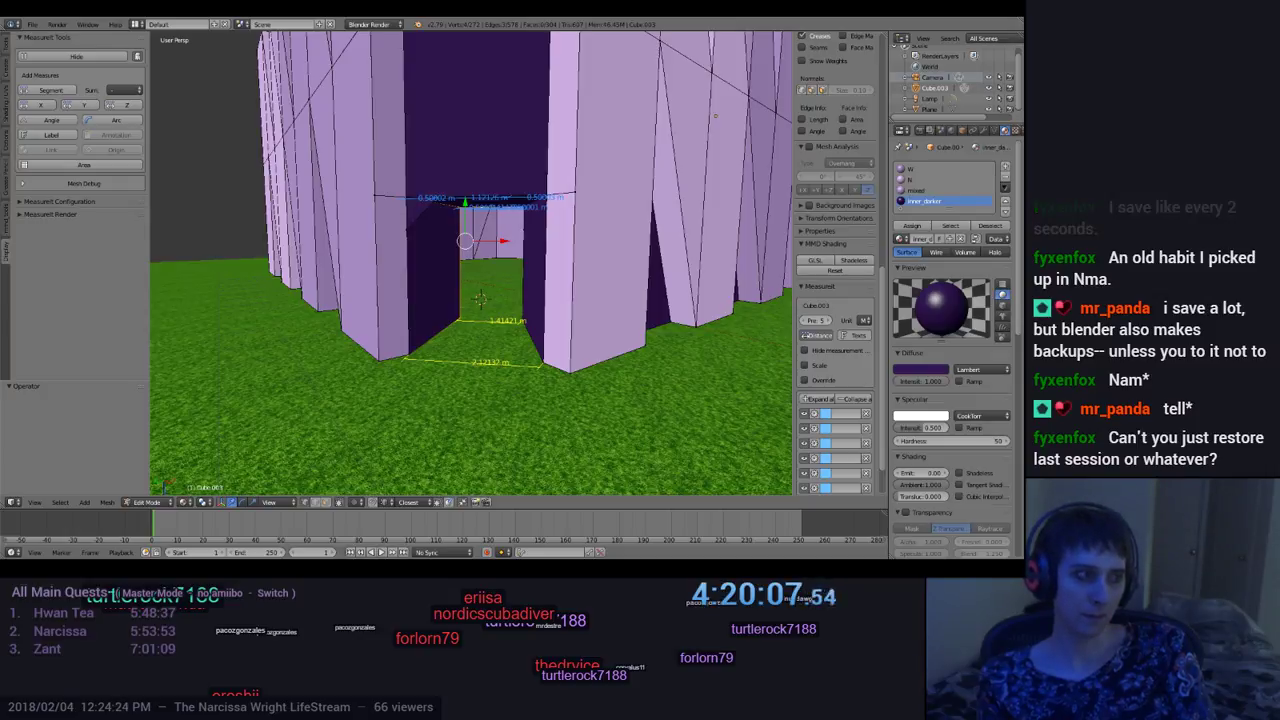
Step: Switch to Unity and examine the imported castle's walls and doorway up close and from a distance
key("alt+Tab")
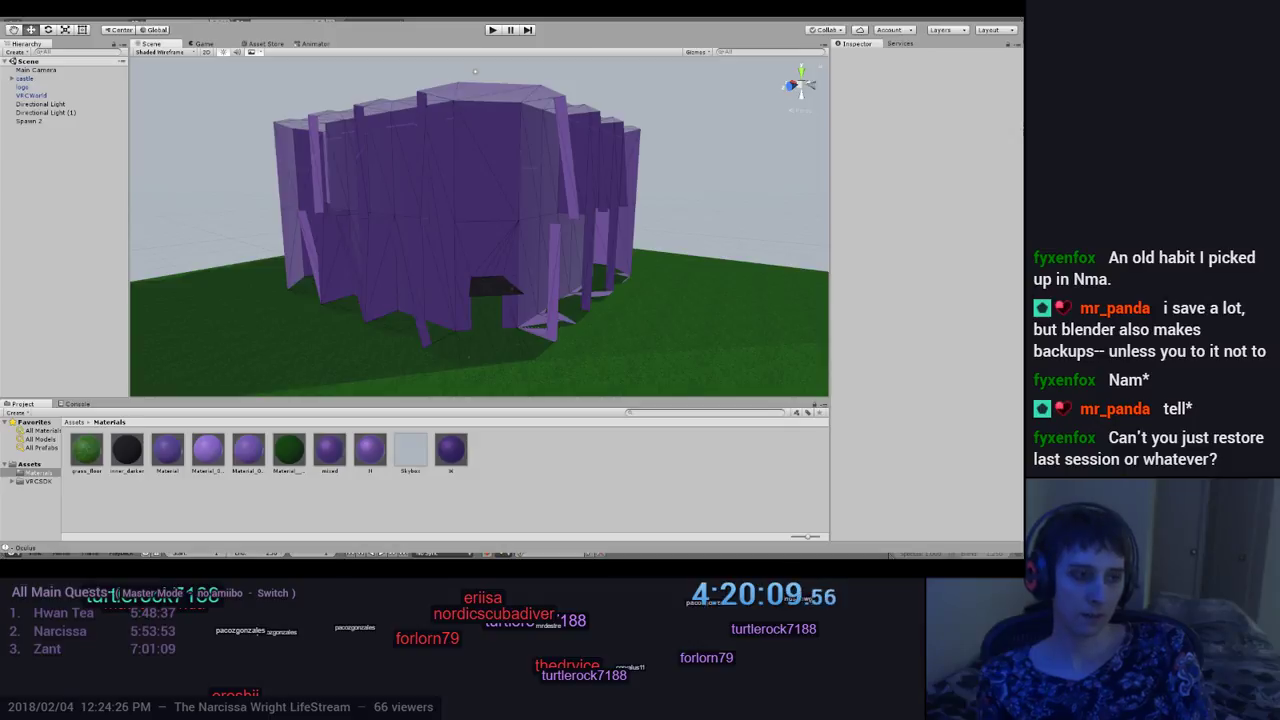
right_click_drag(383, 340, 456, 374)
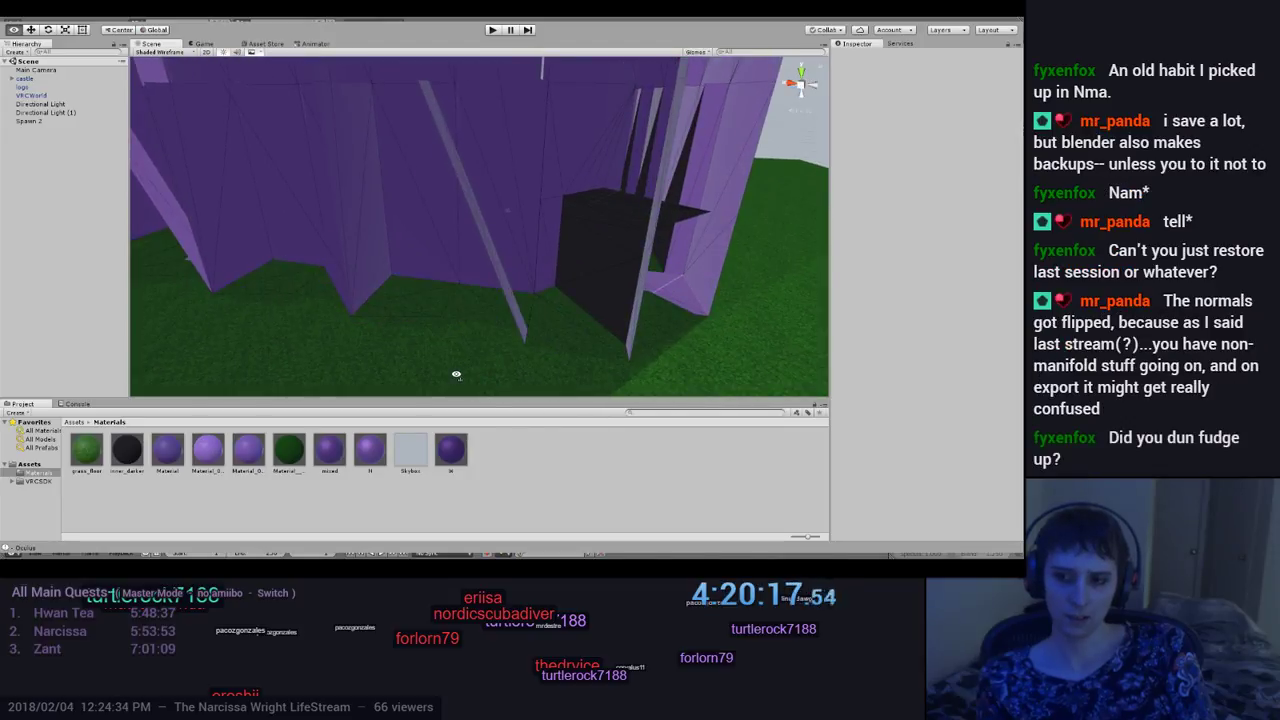
key("s")
right_click_drag(456, 374, 634, 283)
key("w")
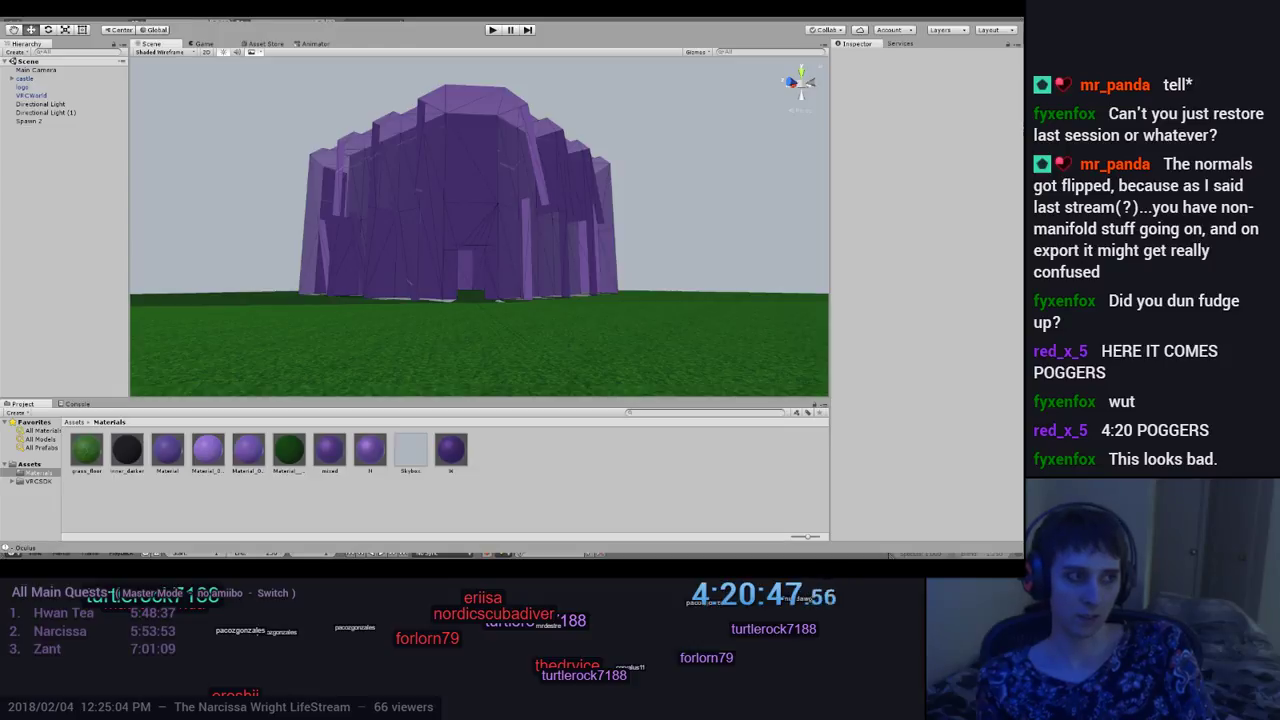
Step: Return to Blender and flip the normals of the entire castle mesh
key("alt+Tab")
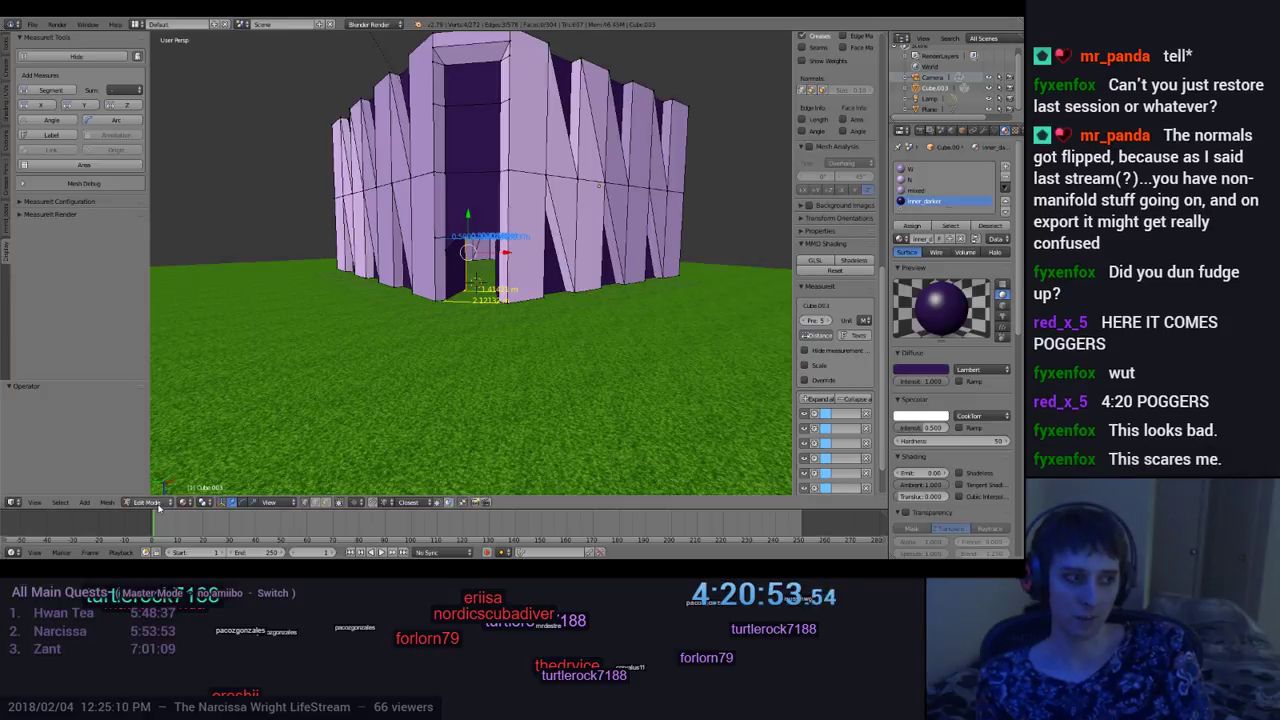
key("a")
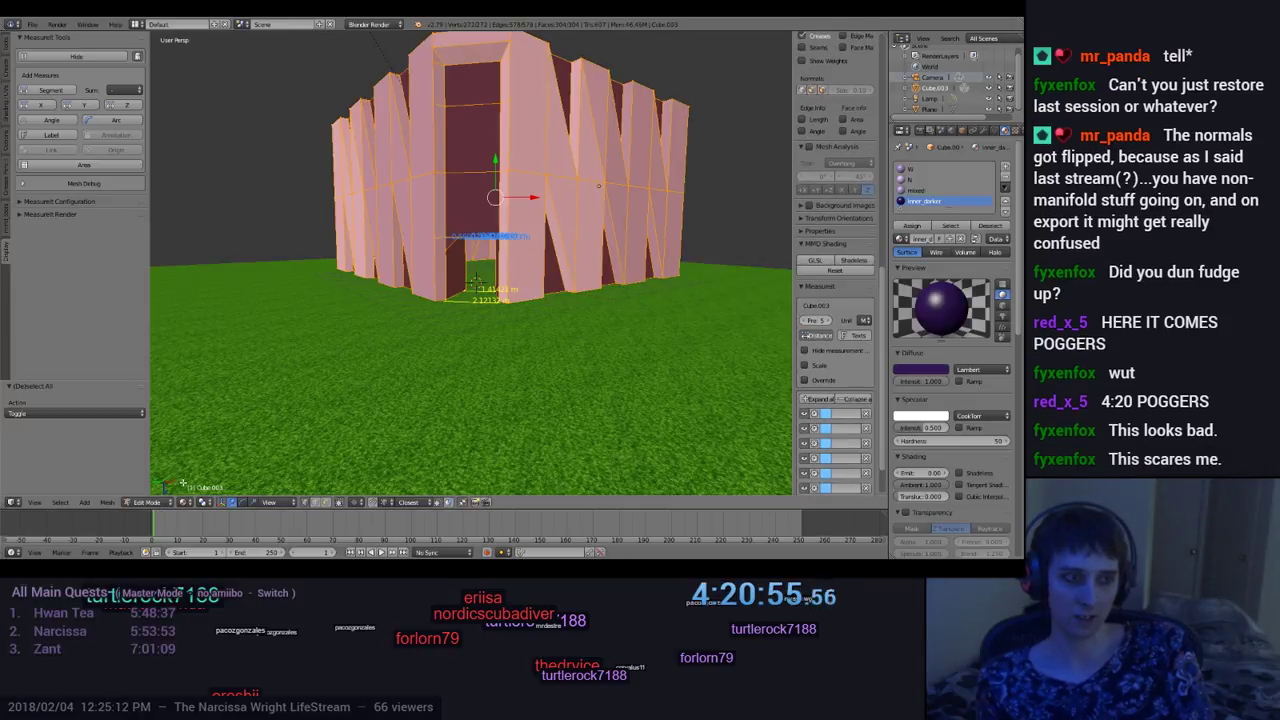
key("space")
type("flip")
key("Down")
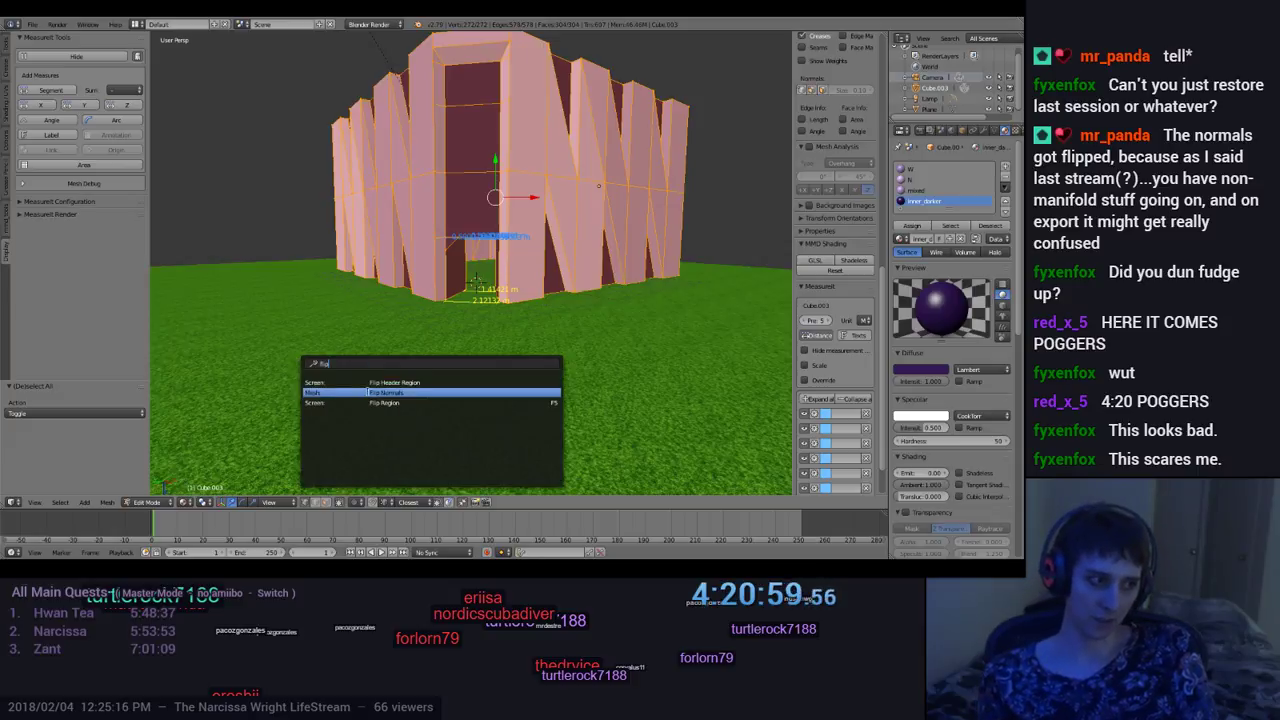
key("Return")
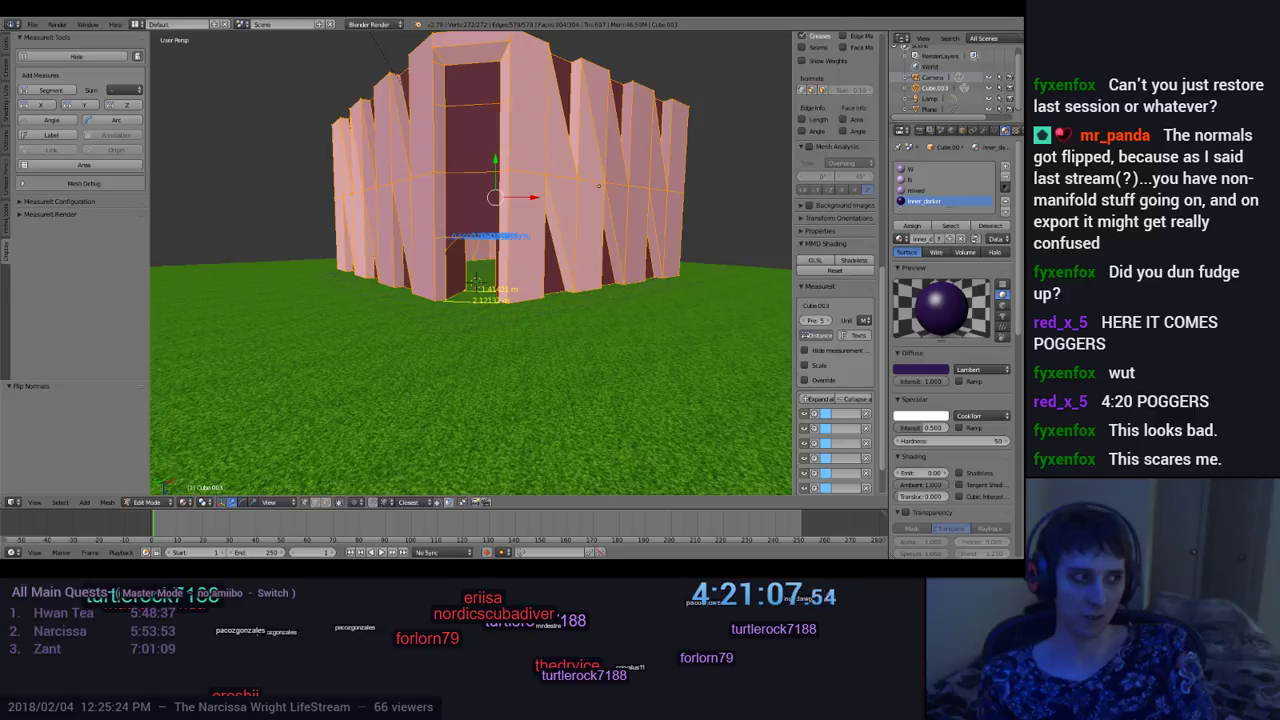
Step: Switch to Unity, look at the mixed material's settings, and inspect the updated castle's walls and doorway
key("alt+Tab")
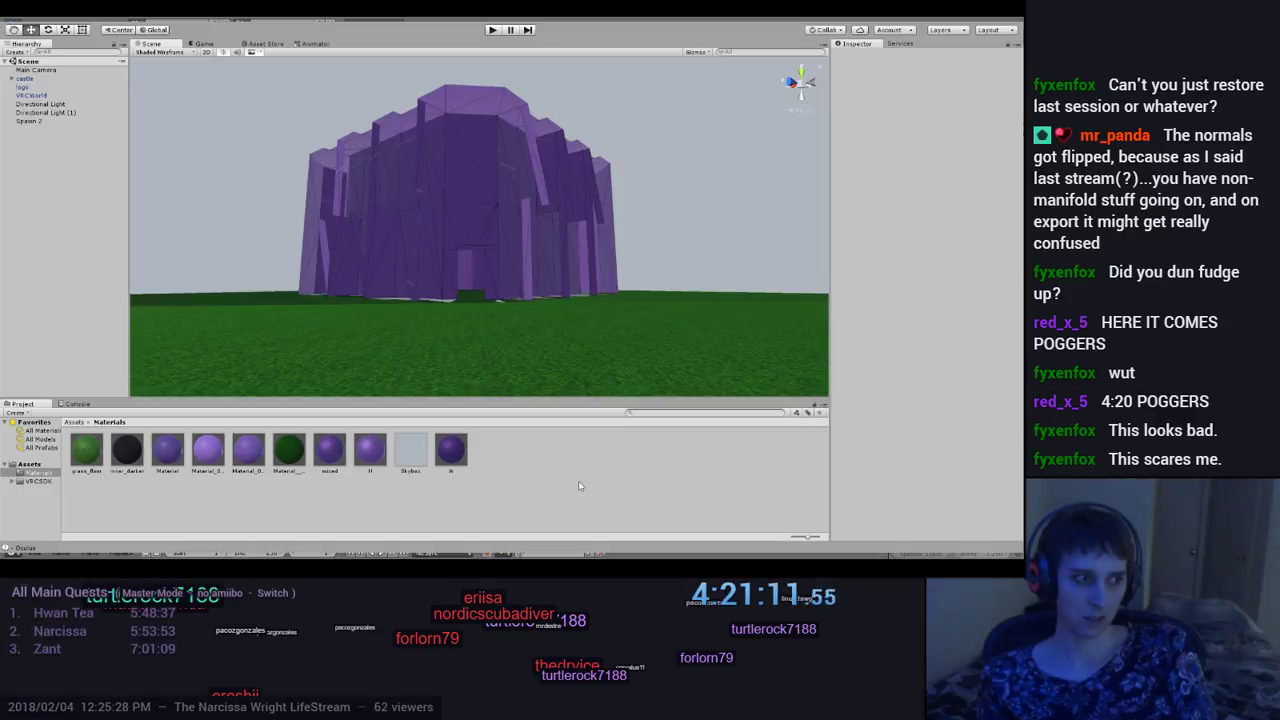
left_click(330, 450)
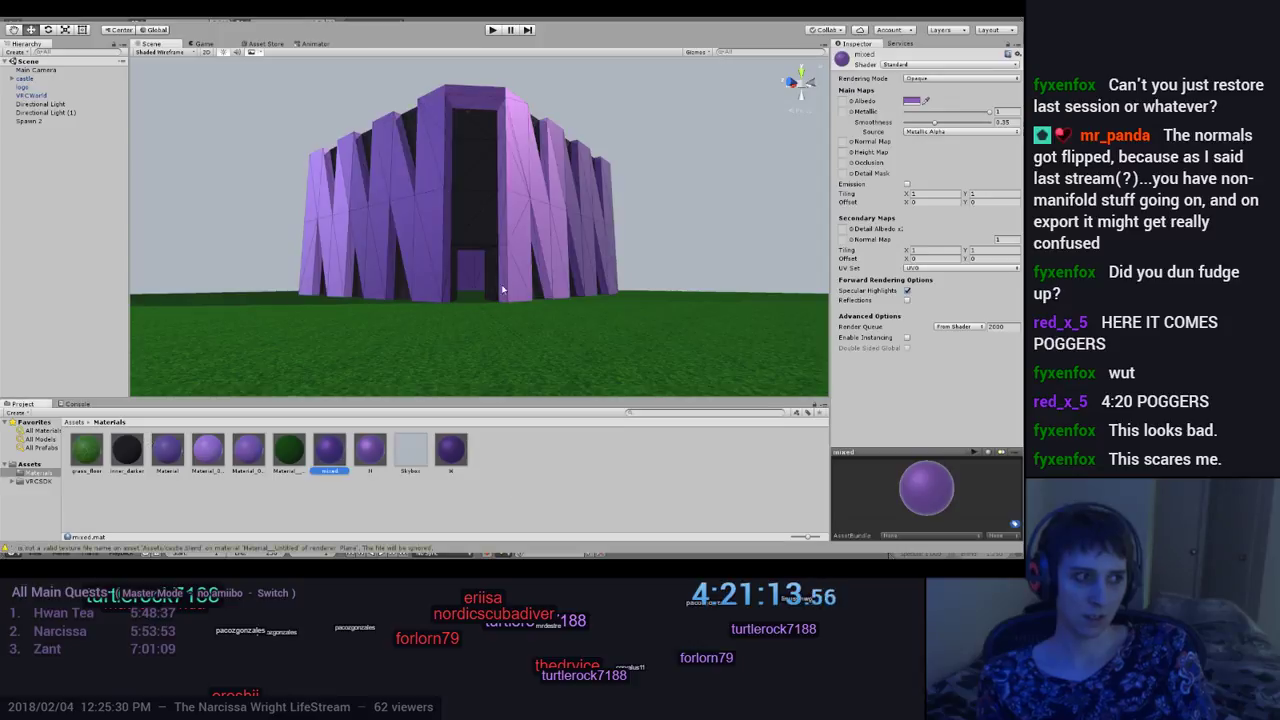
mouse_move(600, 334)
middle_mouse_down()
mouse_move(594, 320)
mouse_move(590, 346)
middle_mouse_up()
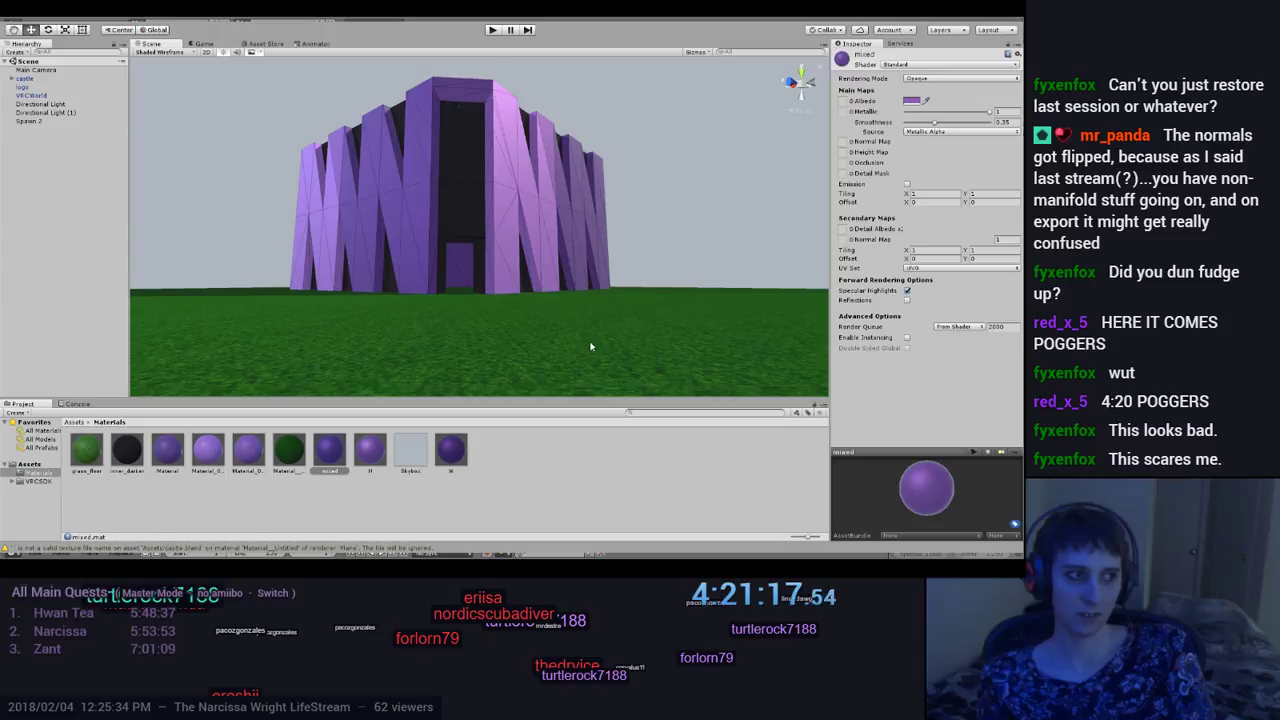
scroll(590, 346, "up", 6)
left_click_drag(613, 330, 474, 249, "alt")
scroll(553, 338, "up", 3)
left_click(465, 242)
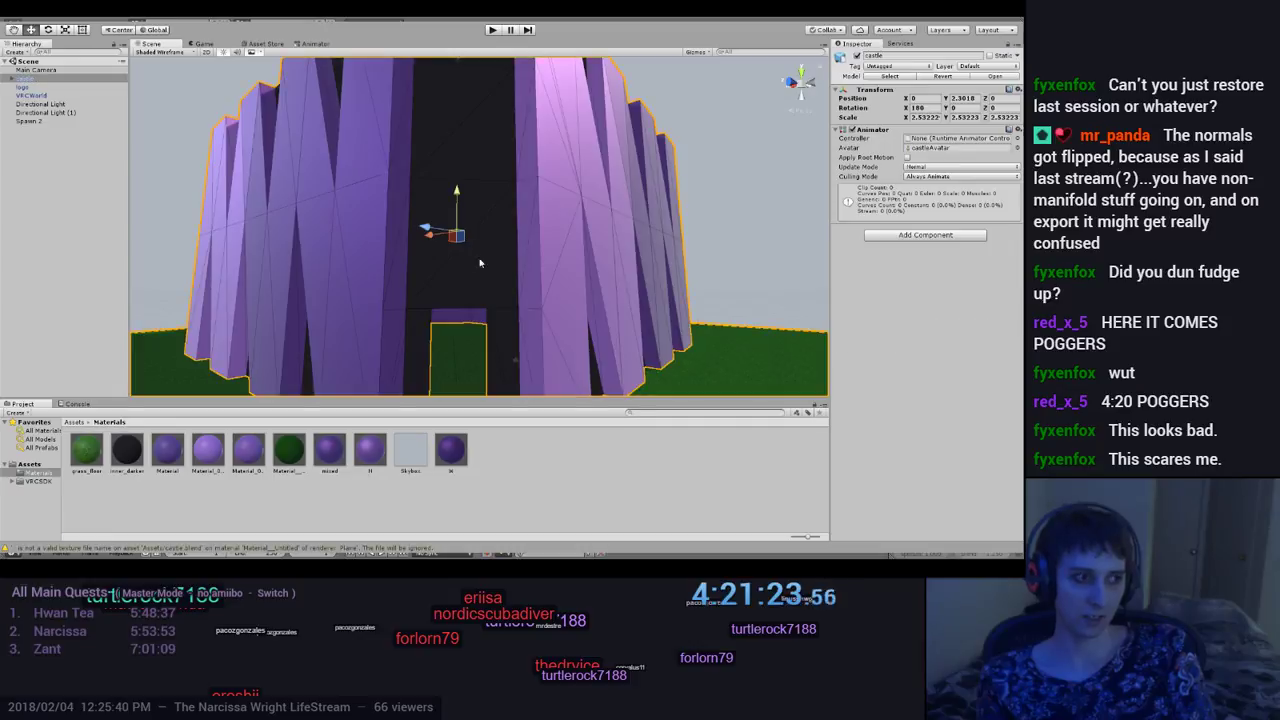
Step: Give the inner_darker material a dark purple albedo with Metallic and Smoothness at 0, and check the castle's front
left_click(130, 456)
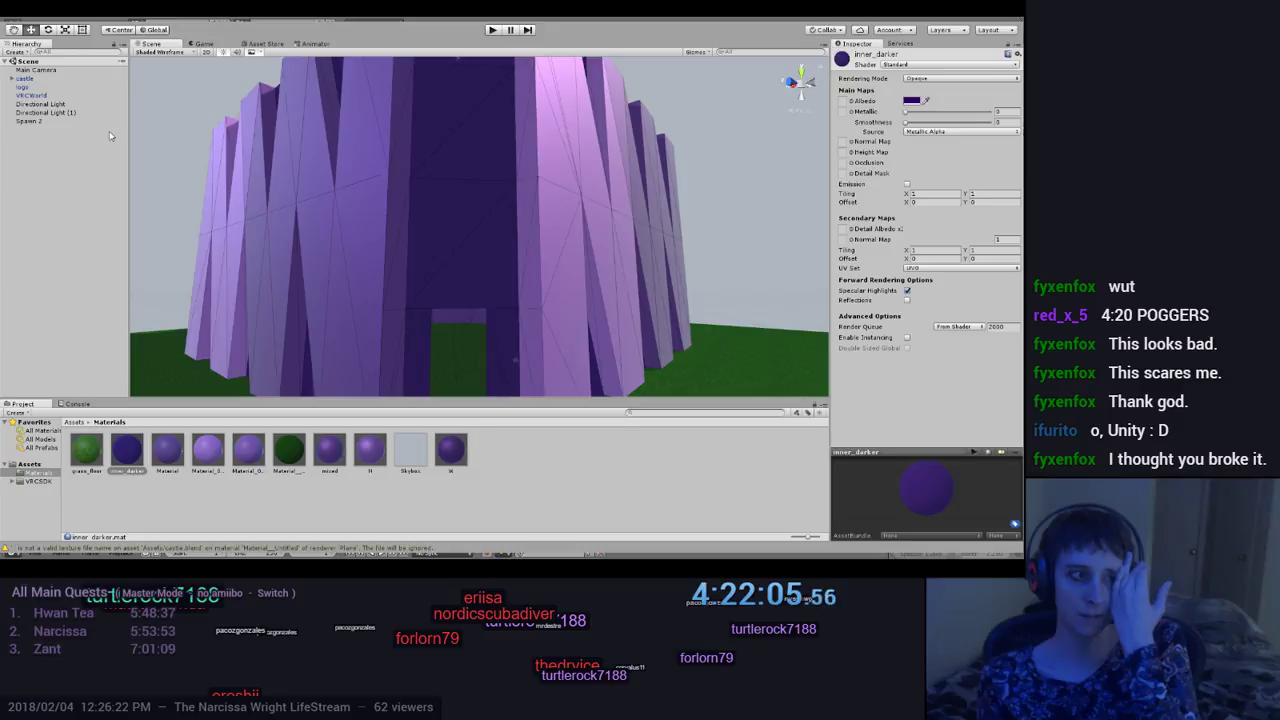
scroll(512, 296, "down", 6)
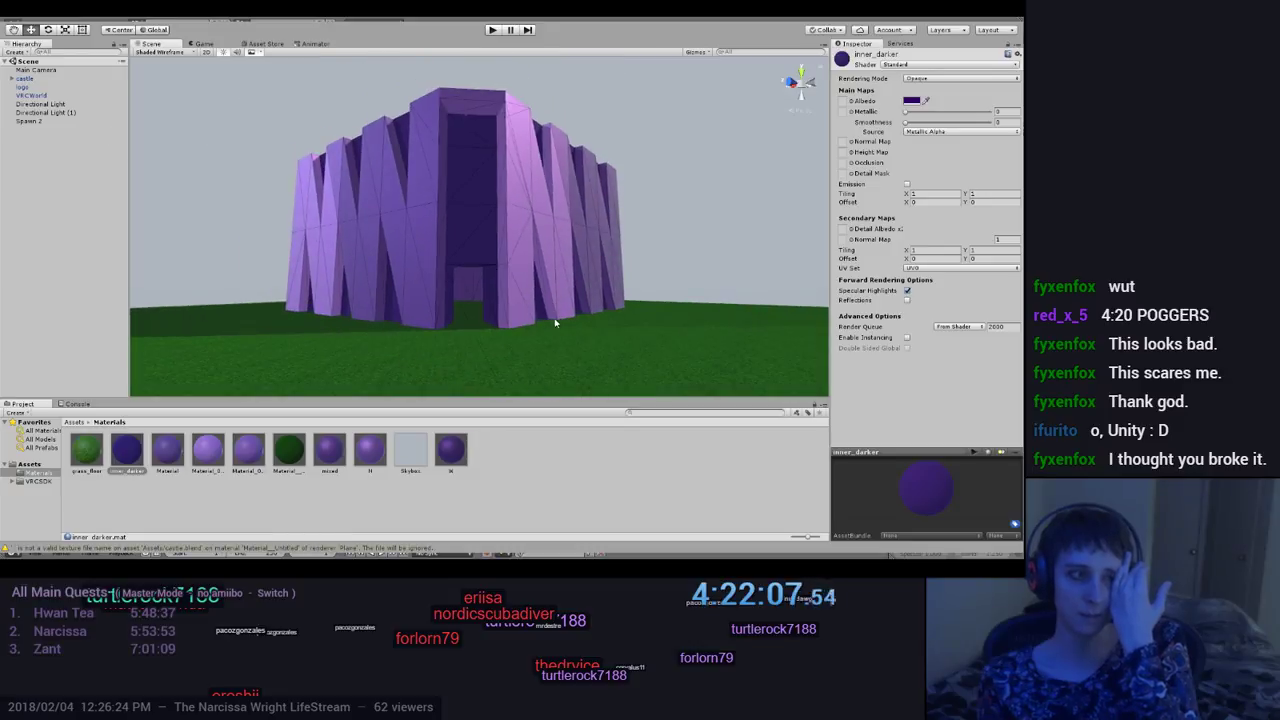
scroll(605, 342, "up", 6)
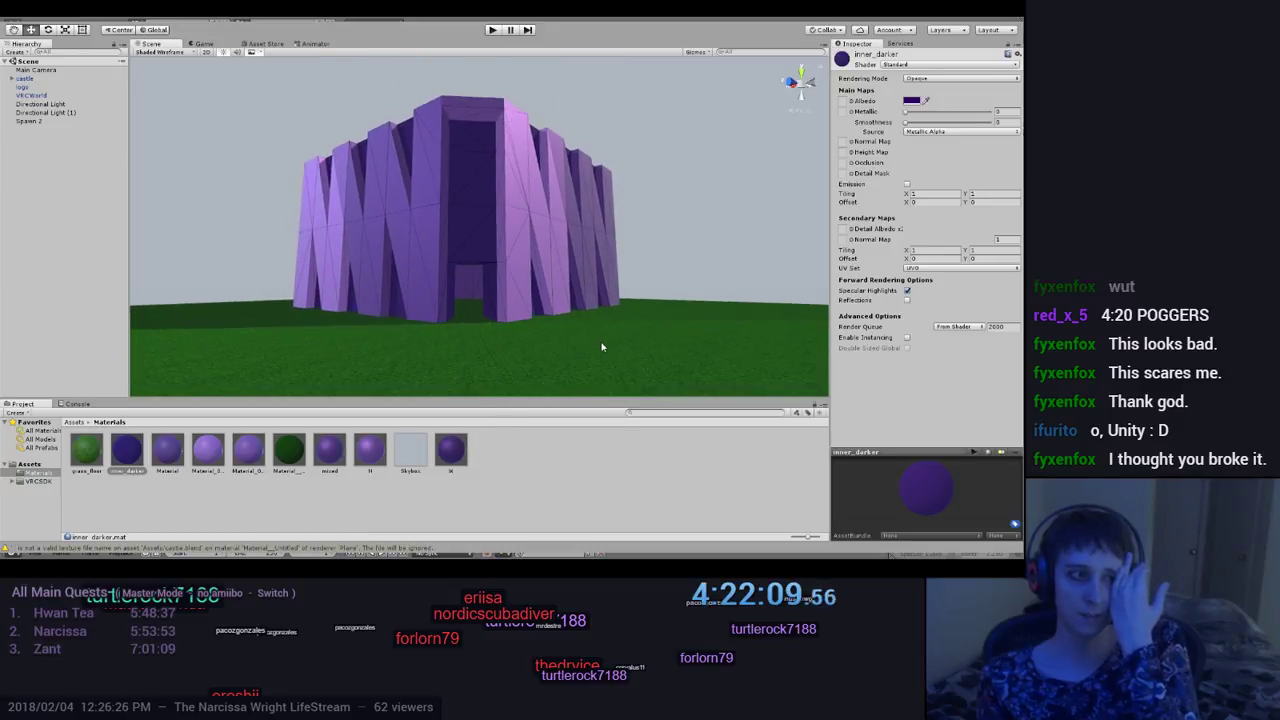
Step: Examine the castle's front, outer walls and doorway both close up and from a distance in the scene
scroll(603, 352, "down", 5)
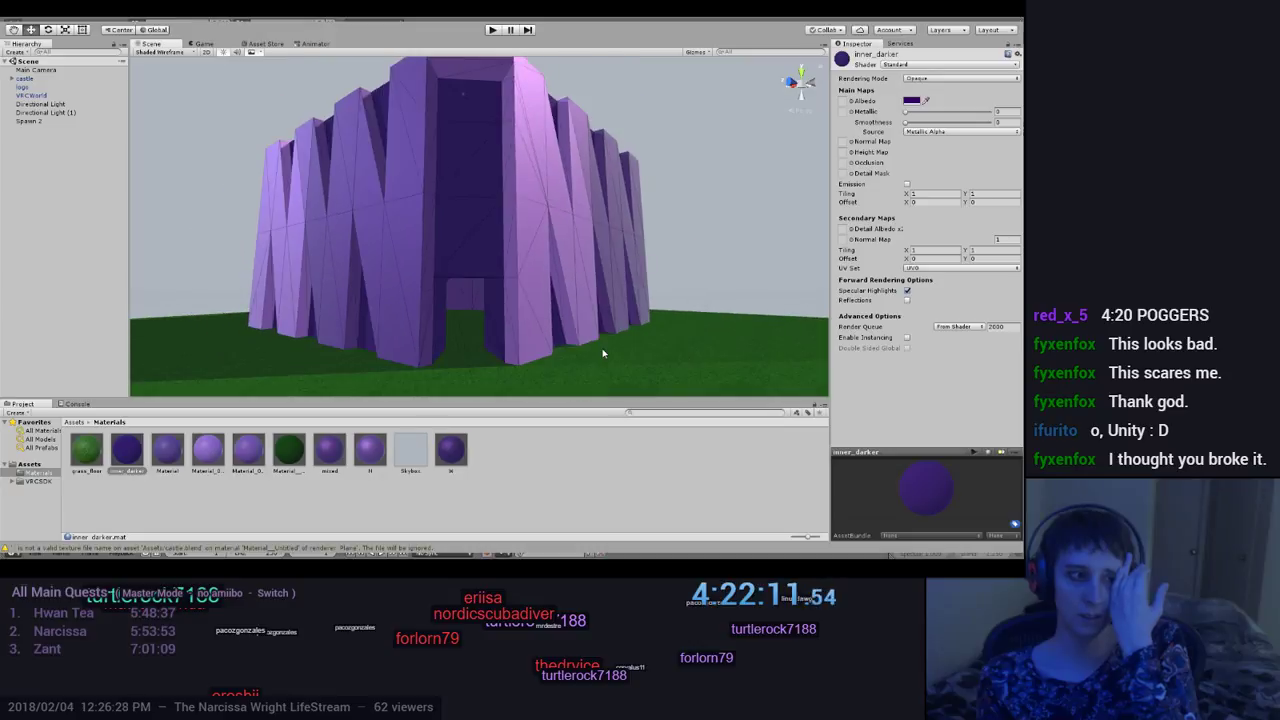
scroll(603, 353, "down", 4)
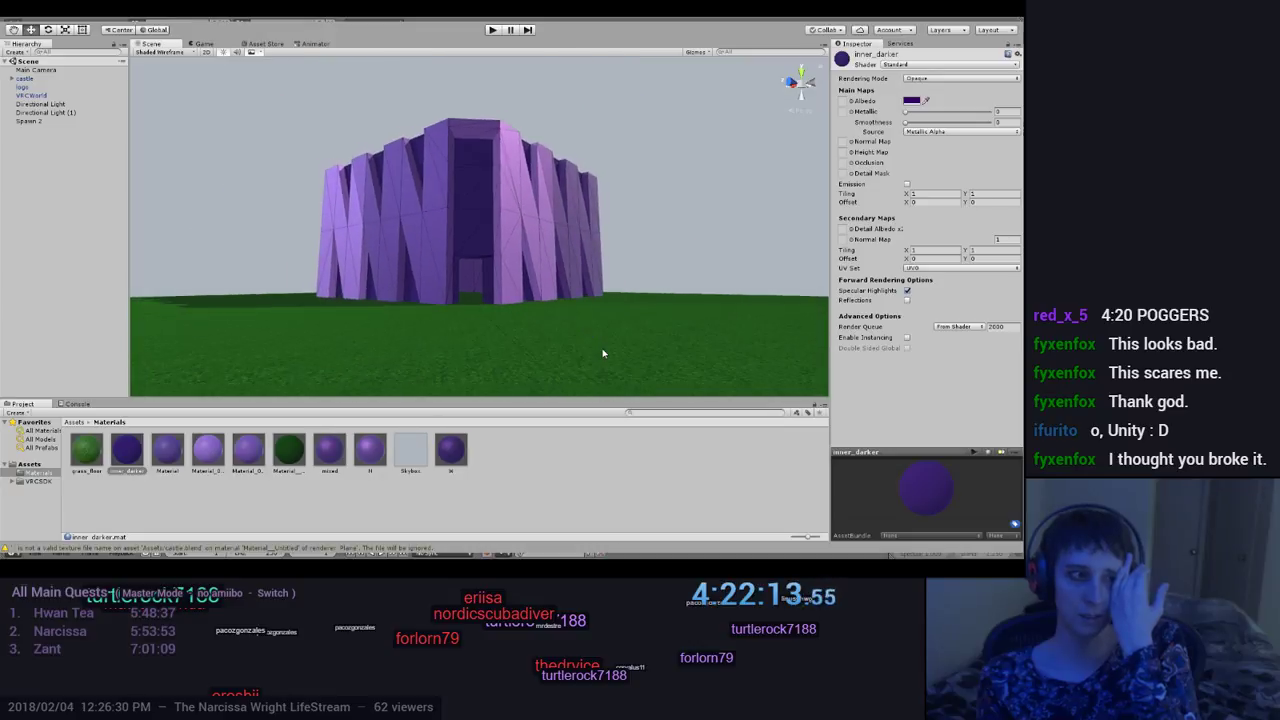
scroll(601, 353, "up", 8)
middle_click_drag(600, 352, 656, 374)
scroll(631, 243, "down", 8)
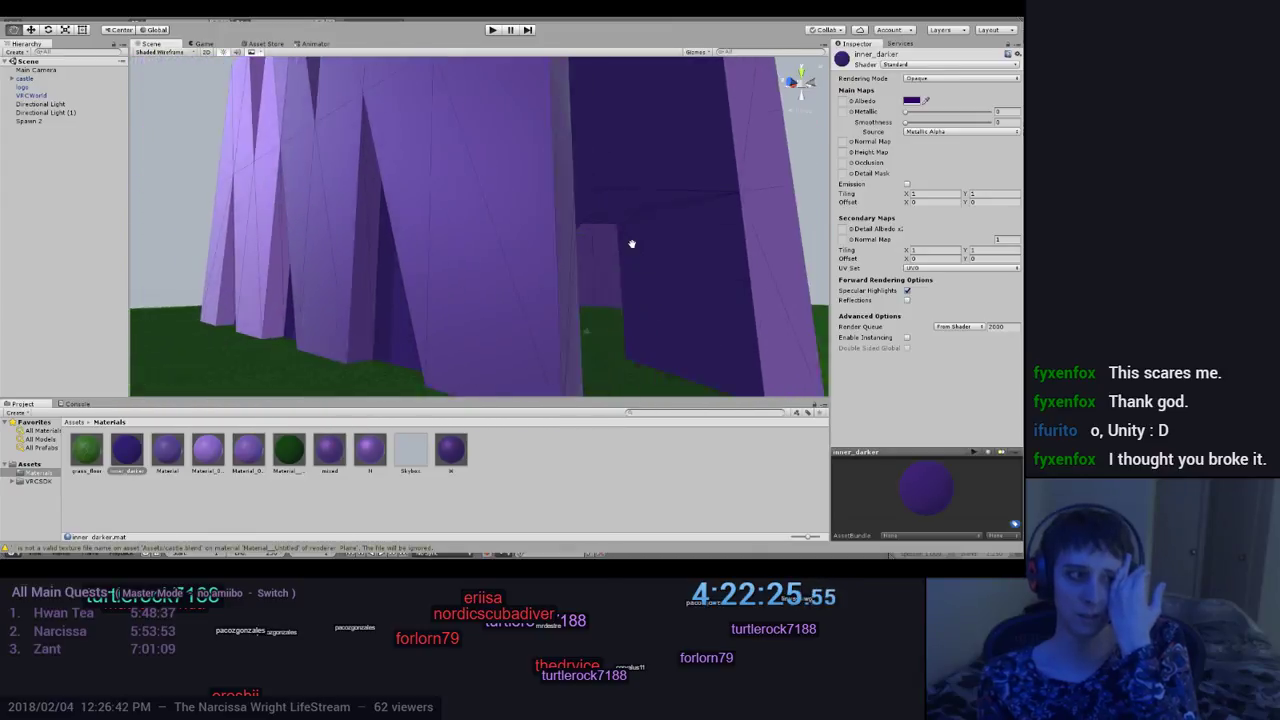
scroll(505, 290, "down", 5)
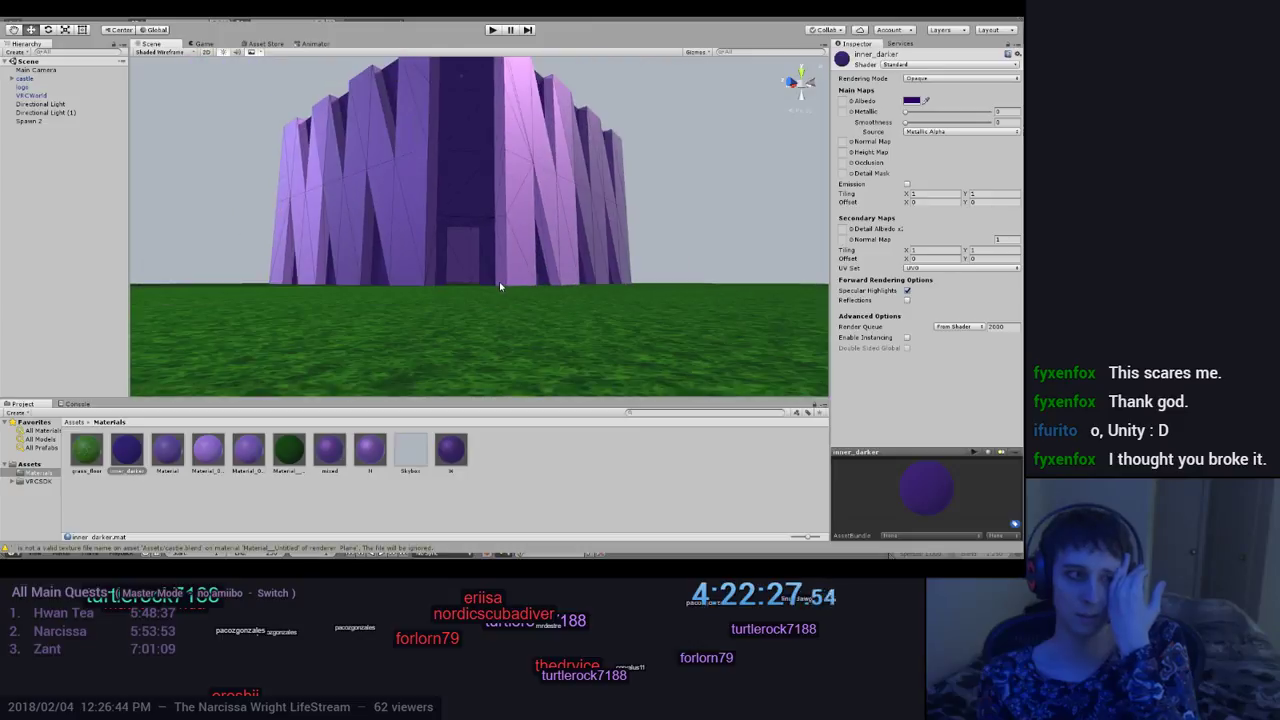
left_click_drag(510, 316, 535, 292, "alt")
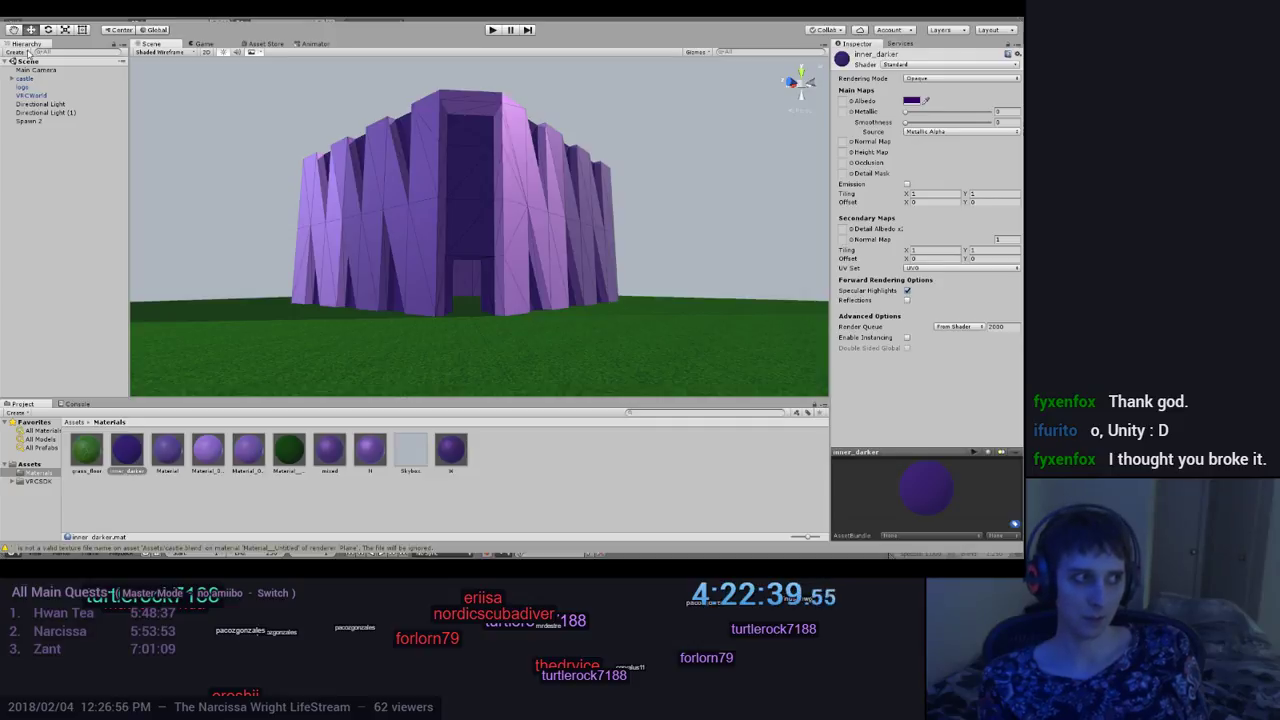
scroll(400, 300, "up", 4)
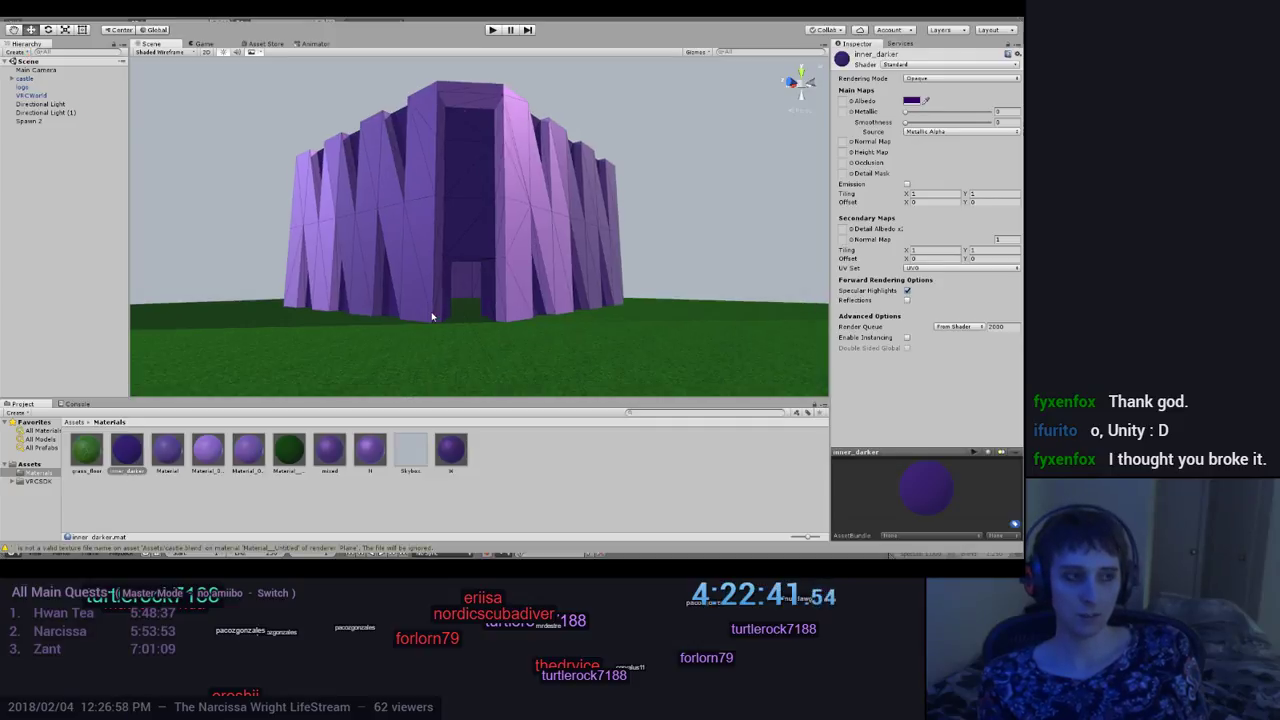
scroll(455, 318, "down", 2)
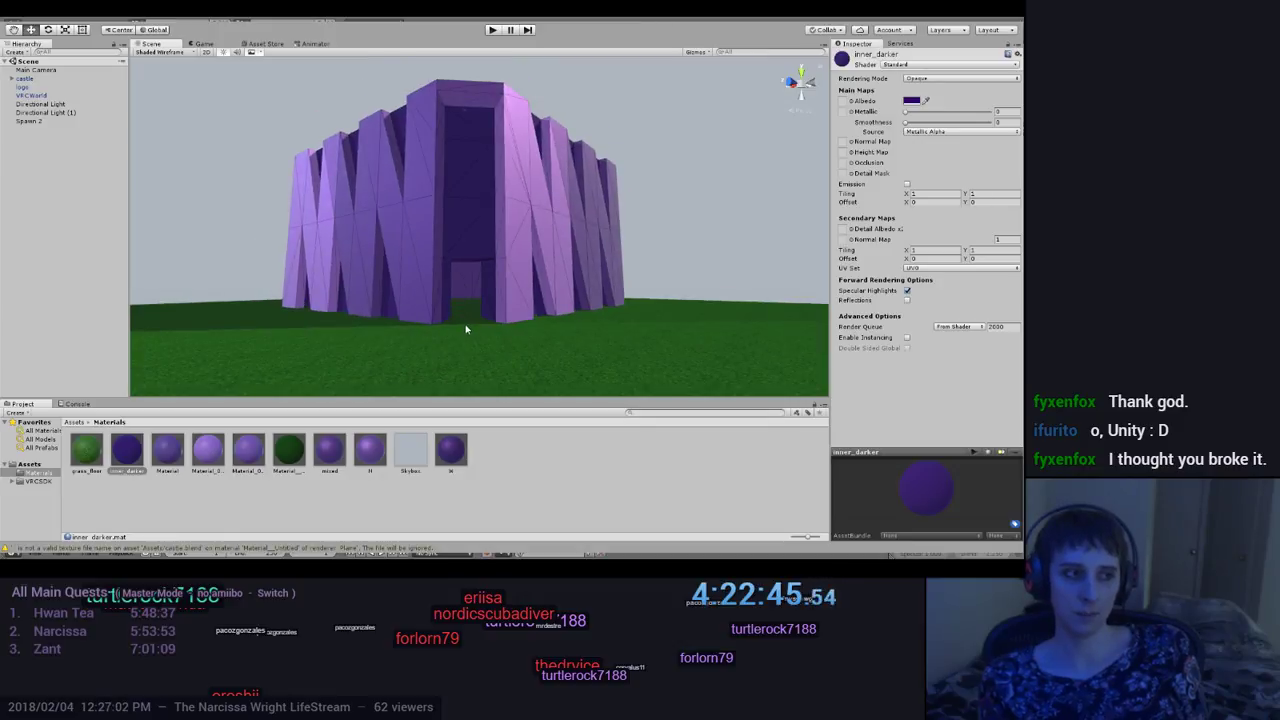
scroll(466, 318, "down", 3)
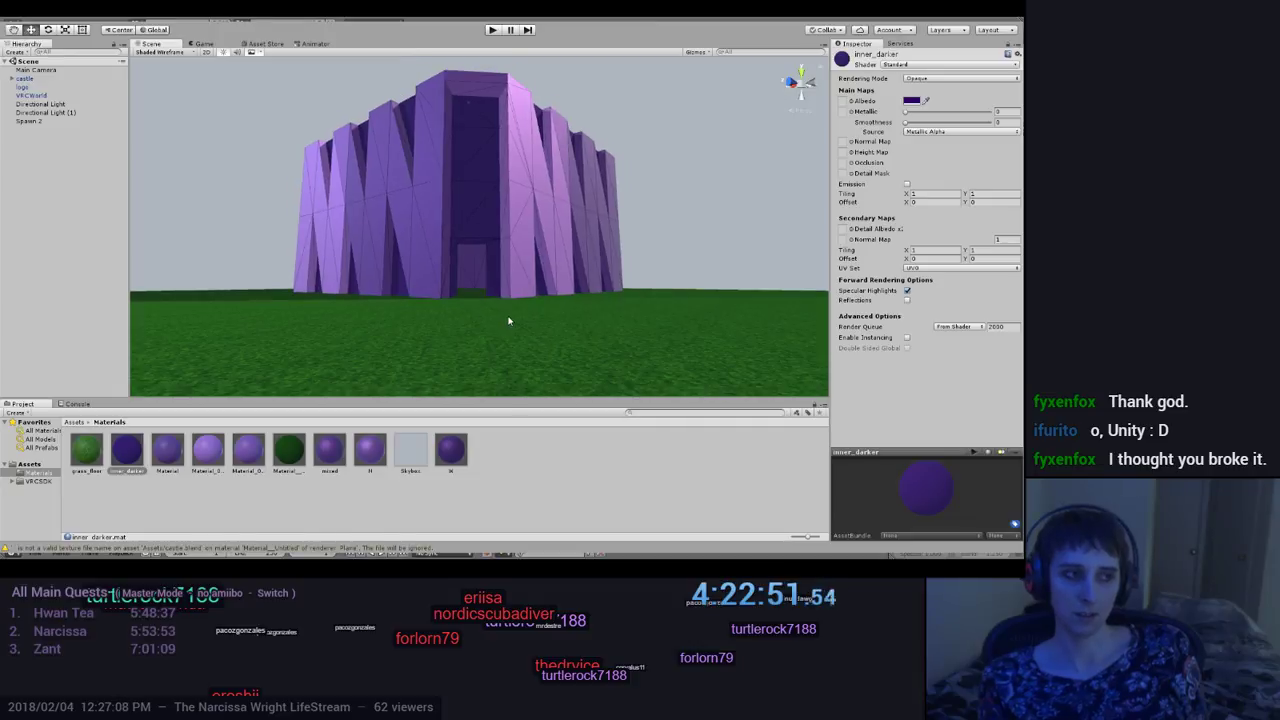
mouse_move(506, 326)
middle_mouse_down()
mouse_move(489, 320)
mouse_move(502, 328)
mouse_move(420, 375)
mouse_move(472, 309)
mouse_move(486, 326)
mouse_move(474, 326)
mouse_move(495, 320)
middle_mouse_up()
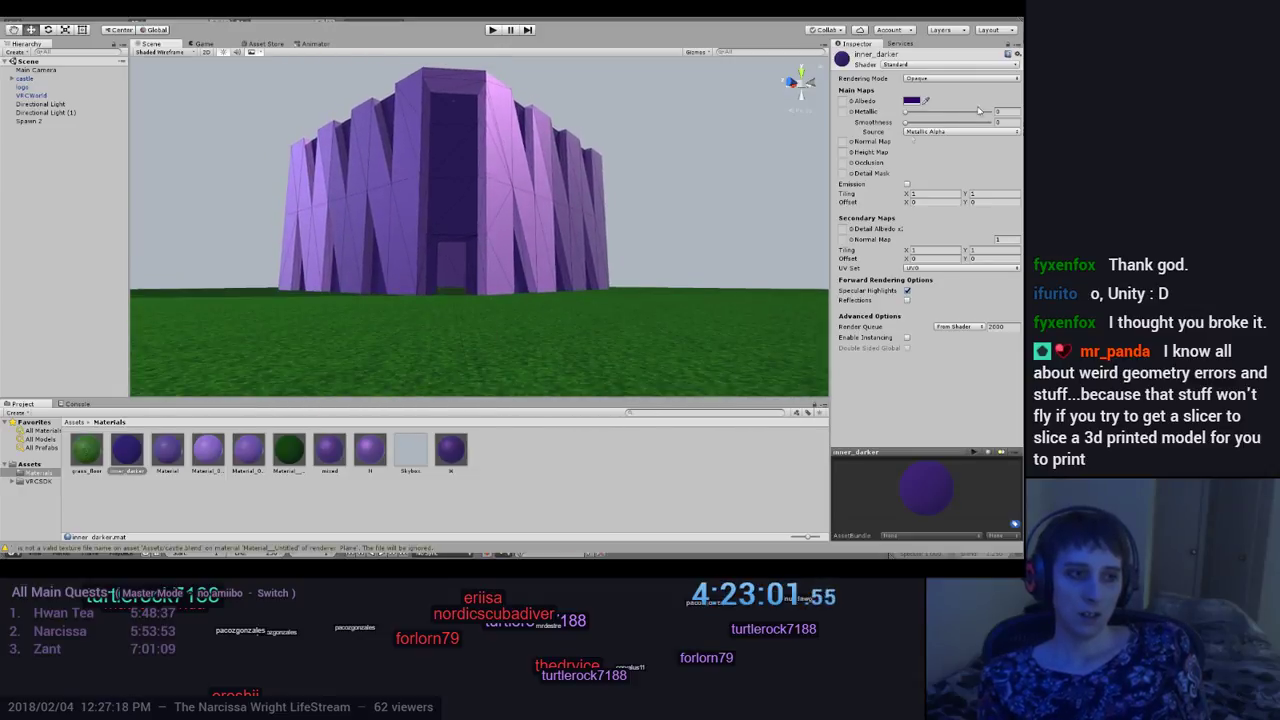
scroll(557, 294, "up", 8)
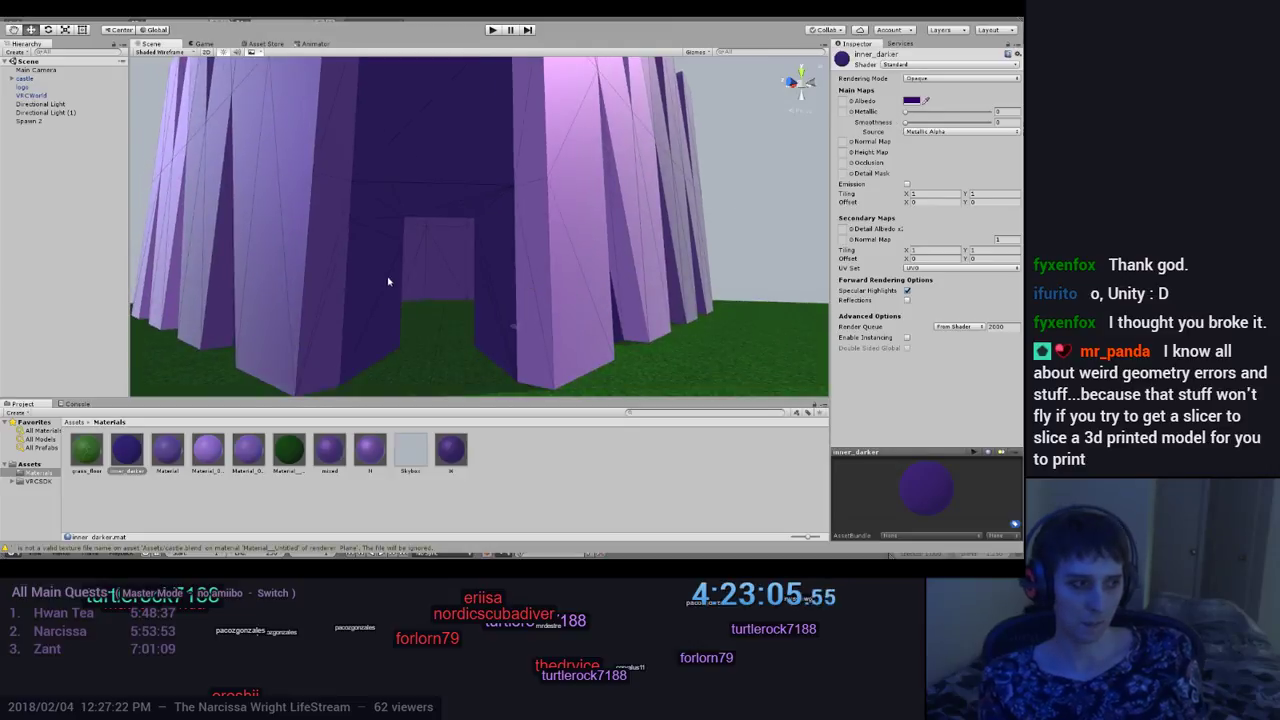
Step: Try a Smoothness of 0.057 and emission on the inner_darker material while checking the doorway
mouse_move(906, 125)
left_mouse_down()
mouse_move(940, 128)
mouse_move(893, 136)
mouse_move(985, 114)
mouse_move(910, 115)
mouse_move(990, 113)
mouse_move(903, 136)
mouse_move(927, 131)
mouse_move(903, 125)
left_mouse_up()
scroll(654, 229, "up", 4)
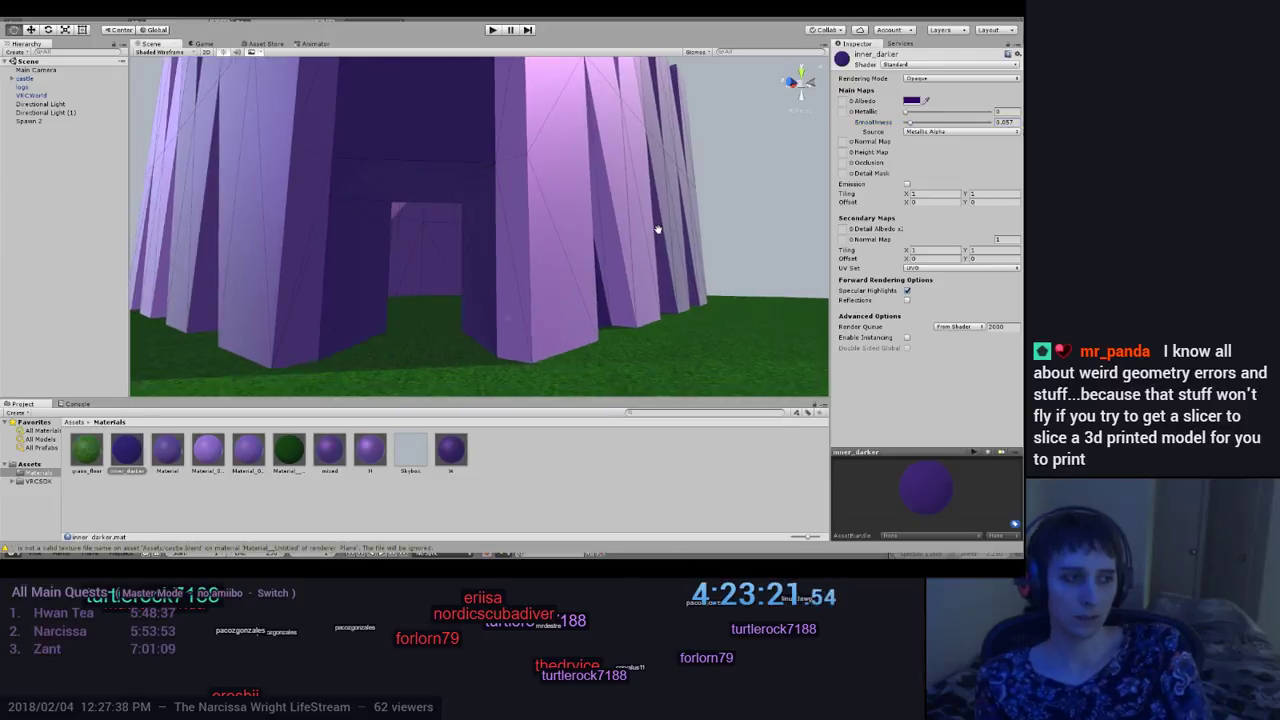
right_click_drag(678, 285, 1017, 265)
right_click_drag(651, 289, 676, 302)
mouse_move(901, 123)
left_mouse_down()
mouse_move(982, 122)
mouse_move(906, 124)
left_mouse_up()
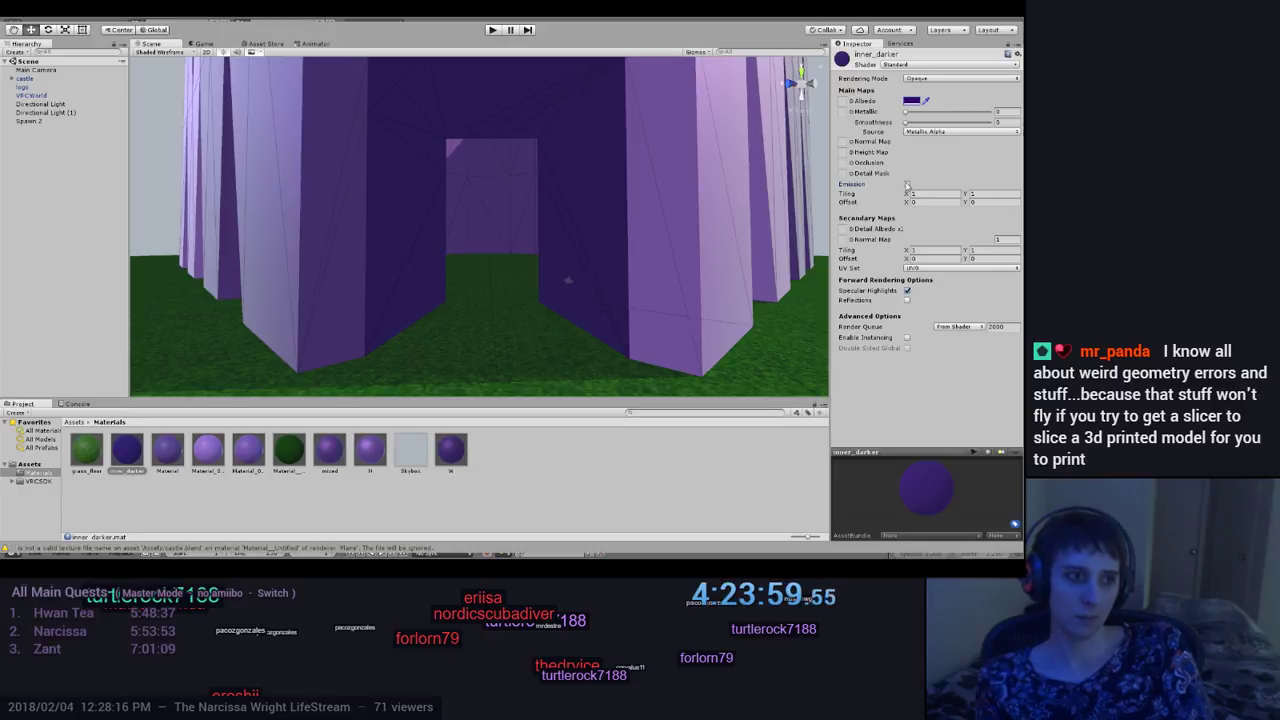
left_click(907, 184)
left_click(907, 184)
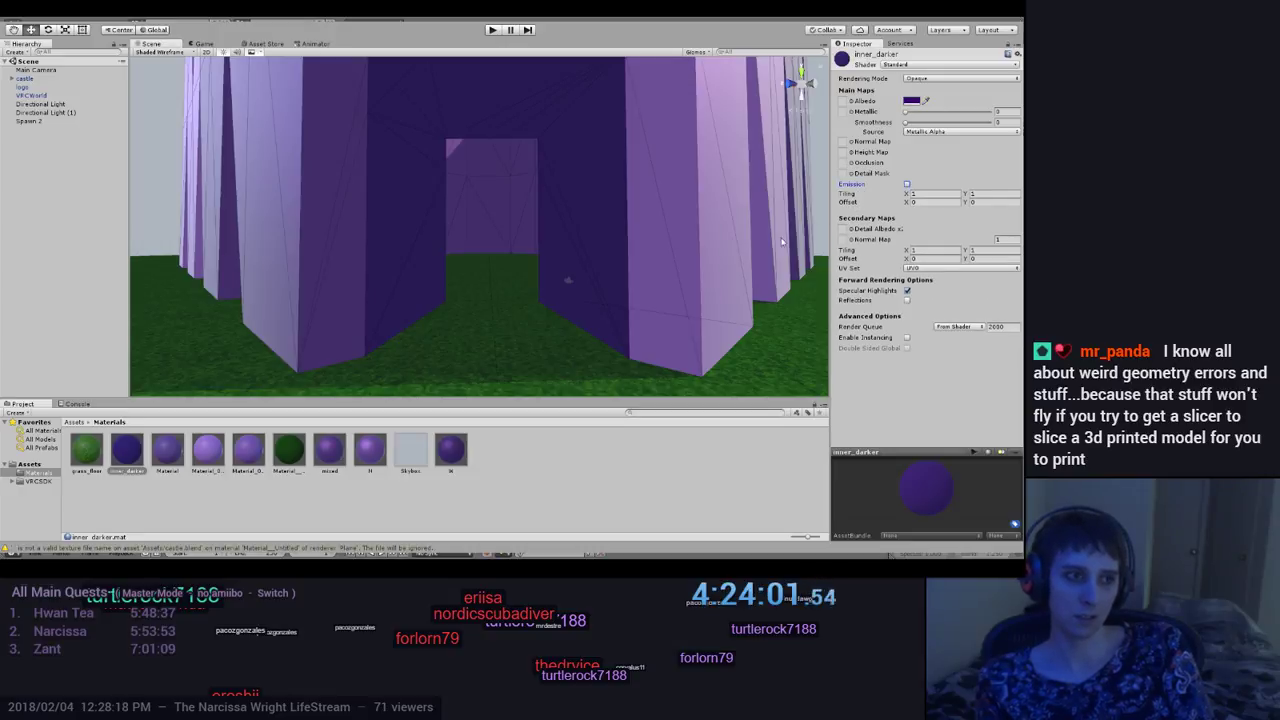
Step: Inspect the doorway passage, the neighbouring outer walls and the castle's front from several angles
scroll(690, 248, "down", 3)
scroll(697, 224, "down", 5)
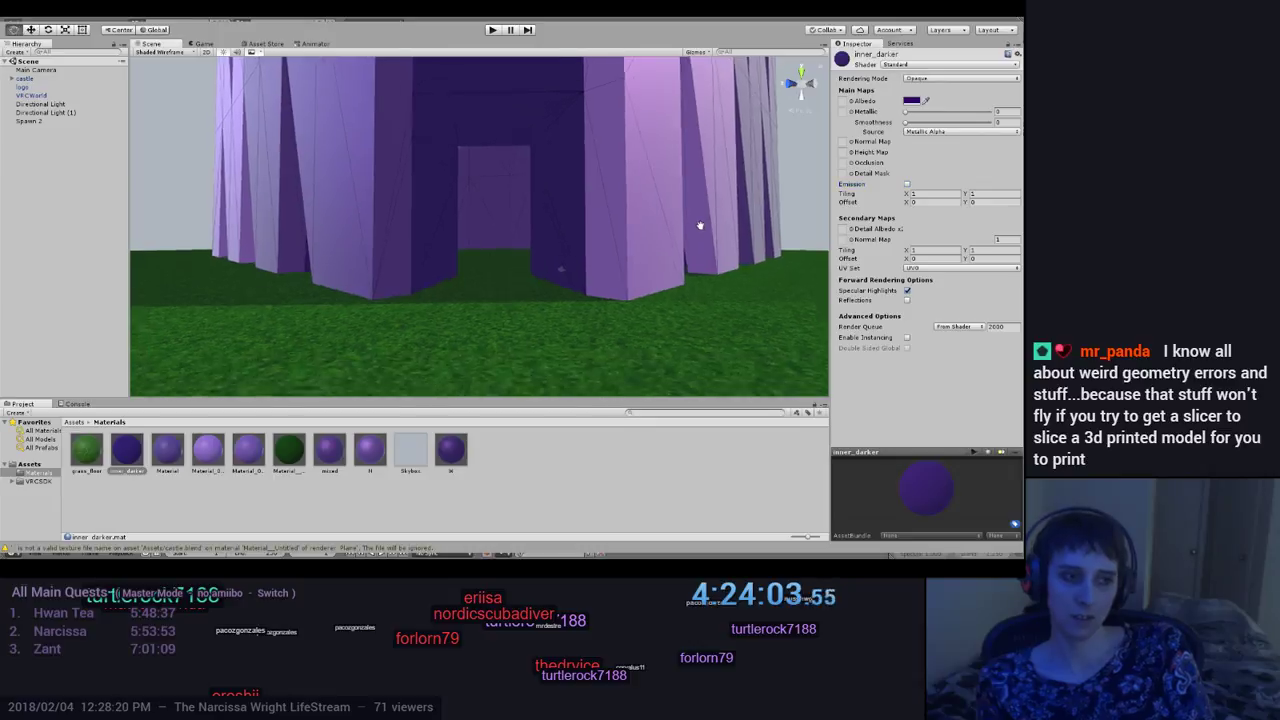
scroll(698, 230, "up", 5)
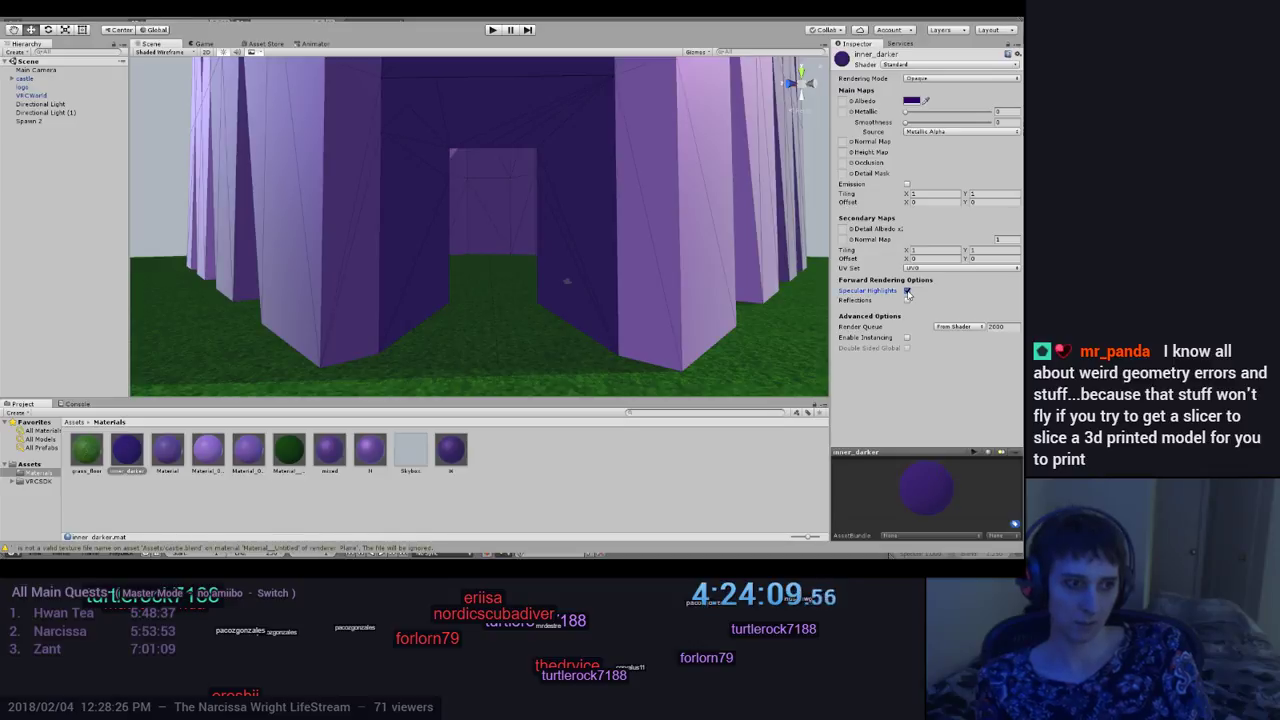
scroll(645, 290, "up", 6)
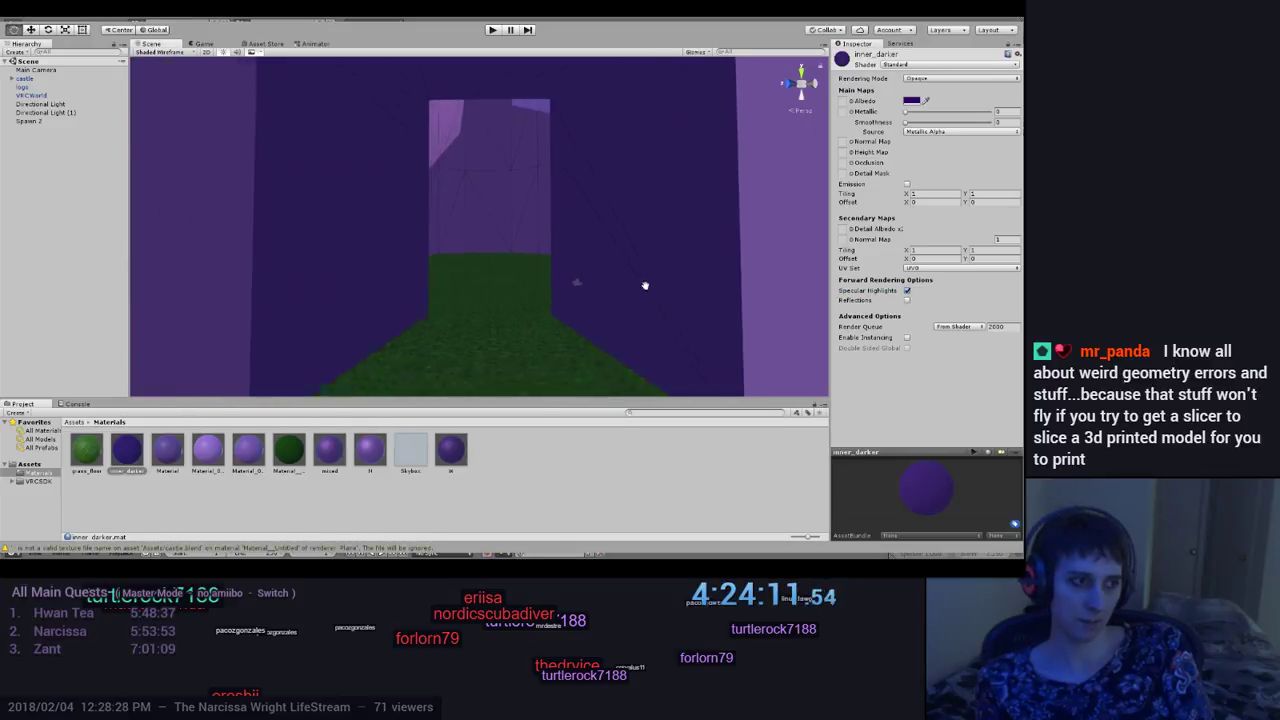
scroll(645, 286, "up", 3)
right_click_drag(563, 269, 712, 291)
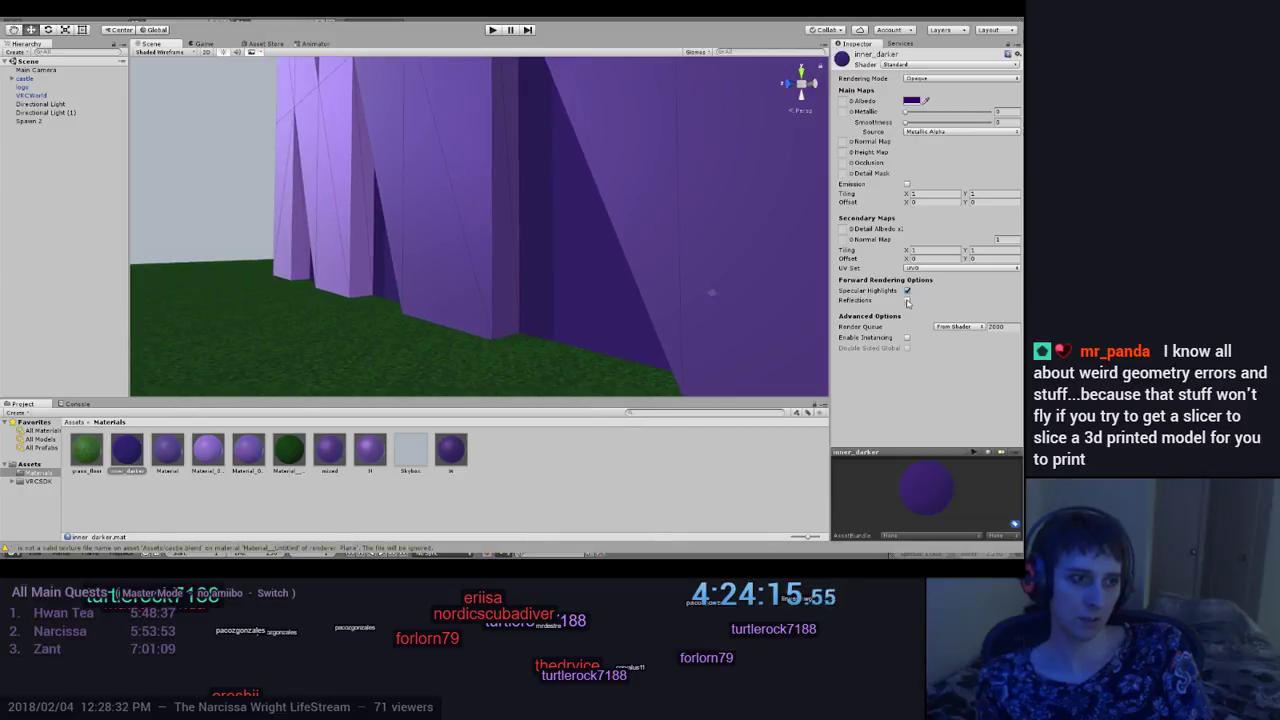
right_click_drag(731, 289, 630, 374)
right_click_drag(602, 519, 628, 316)
left_click_drag(628, 316, 617, 103, "alt")
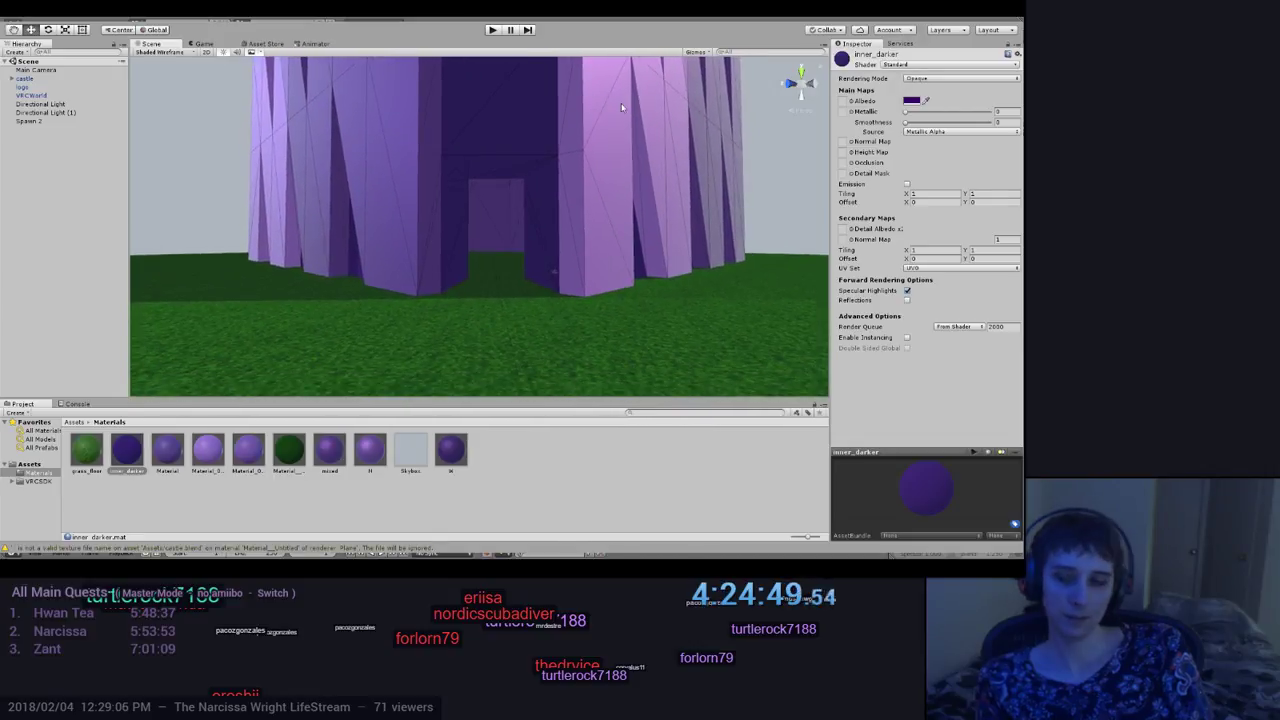
mouse_move(633, 222)
left_mouse_down()
mouse_move(631, 208)
mouse_move(641, 243)
left_mouse_up()
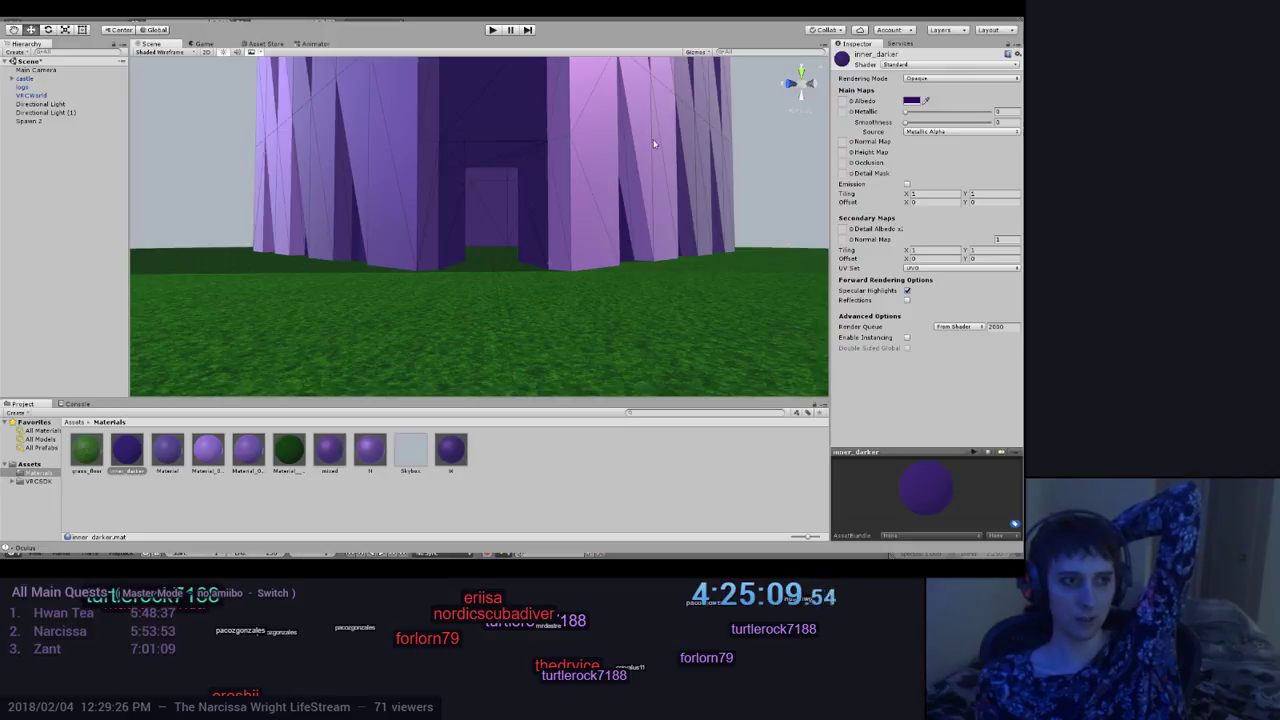
Step: Set VRCWorld's runSpeed to 6 and walkSpeed and strafeSpeed to 3, and add a jump player mod
left_click(30, 79)
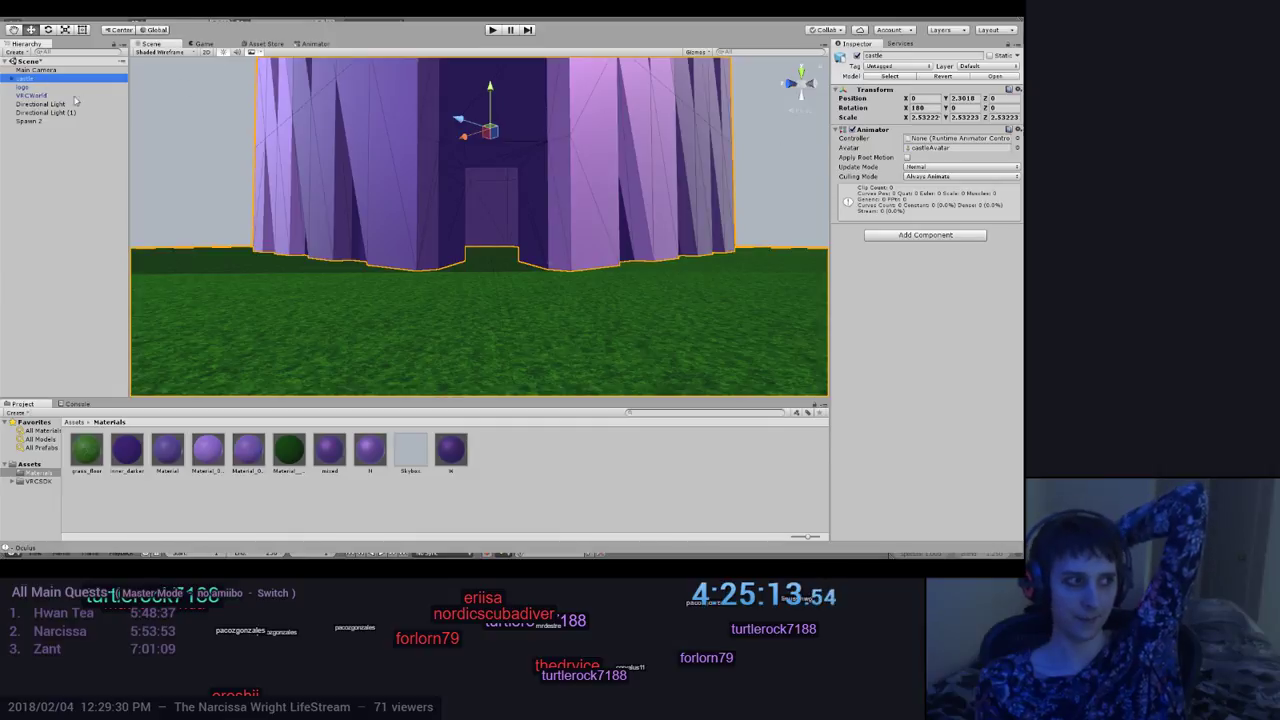
key("Down")
key("Down")
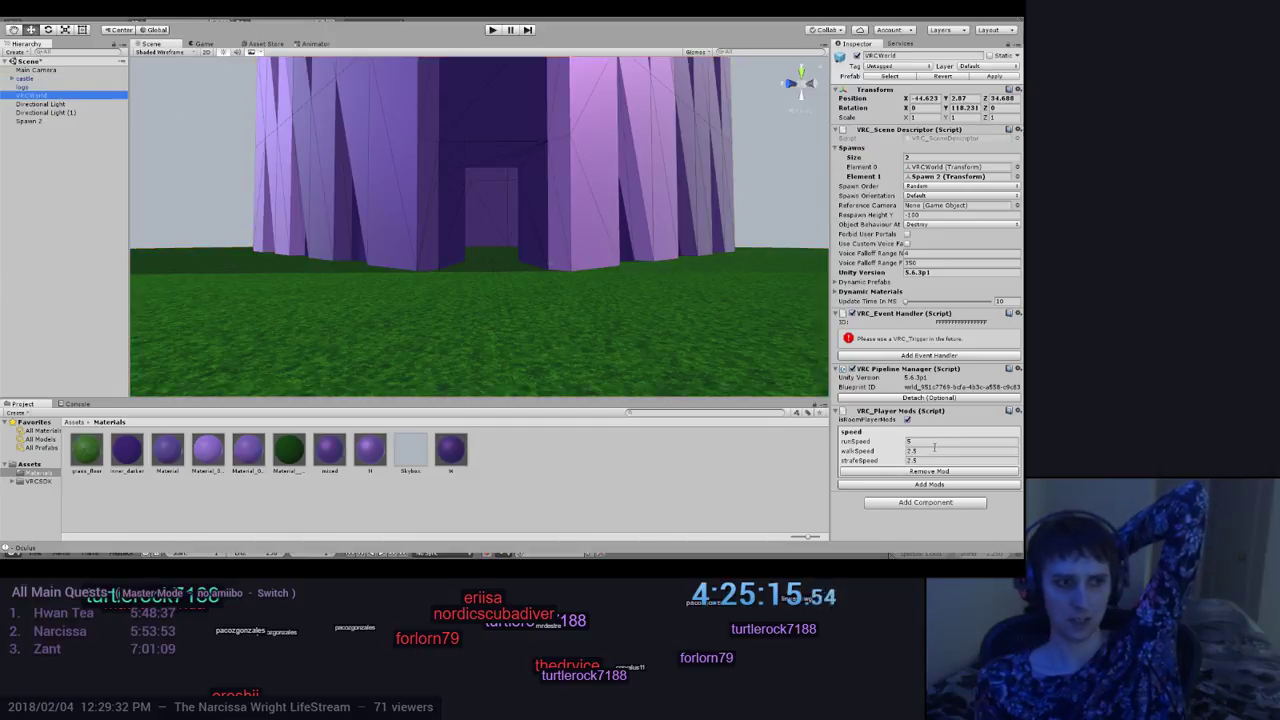
left_click(877, 442)
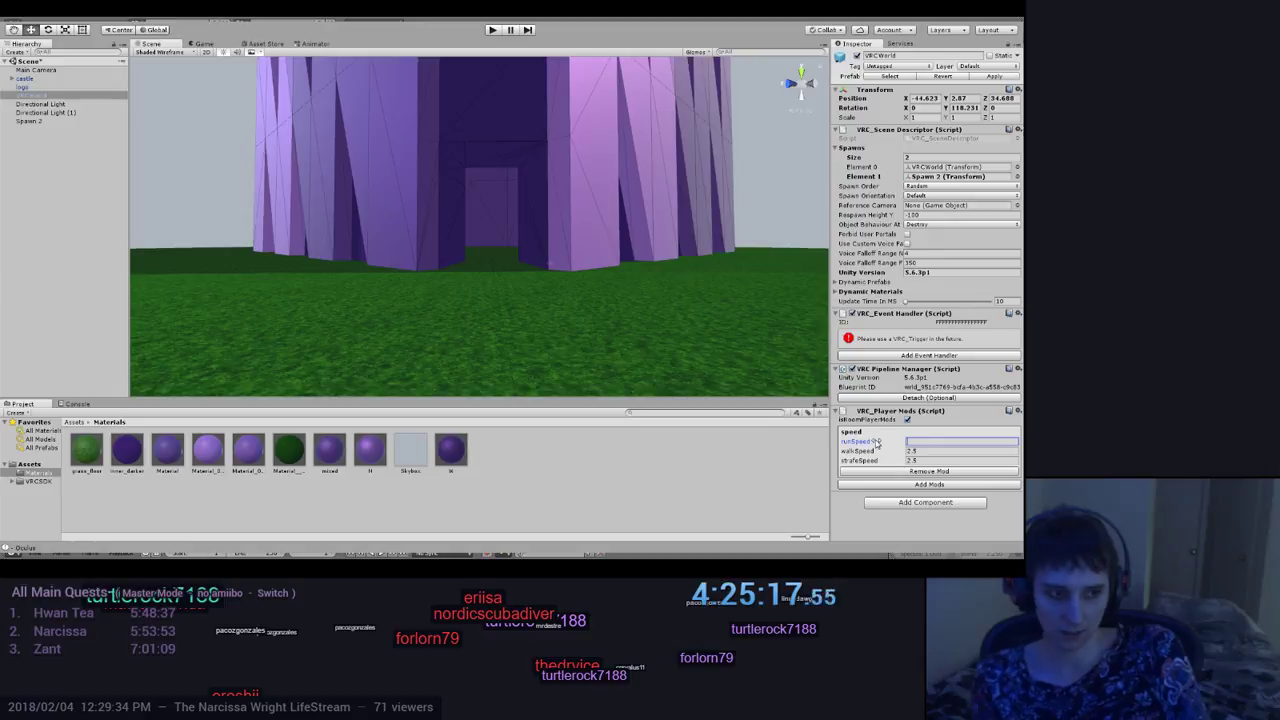
type("6")
left_click(921, 452)
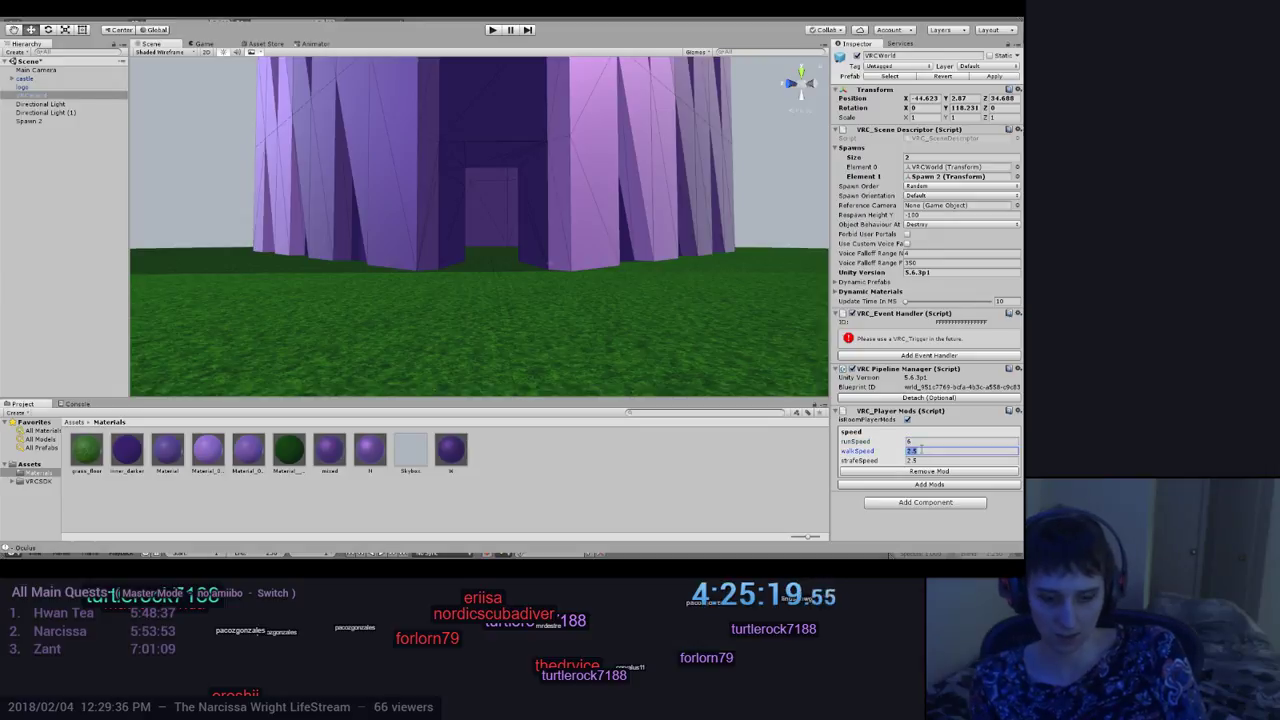
left_click(918, 460)
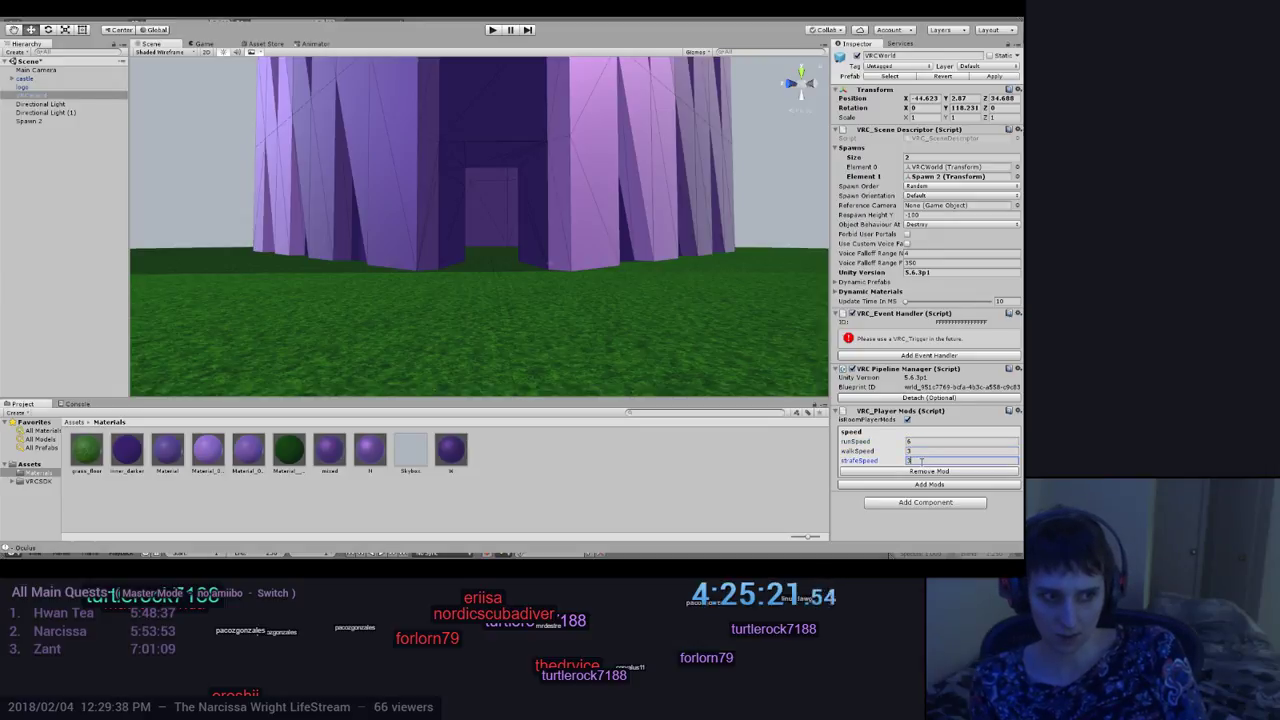
left_click(929, 484)
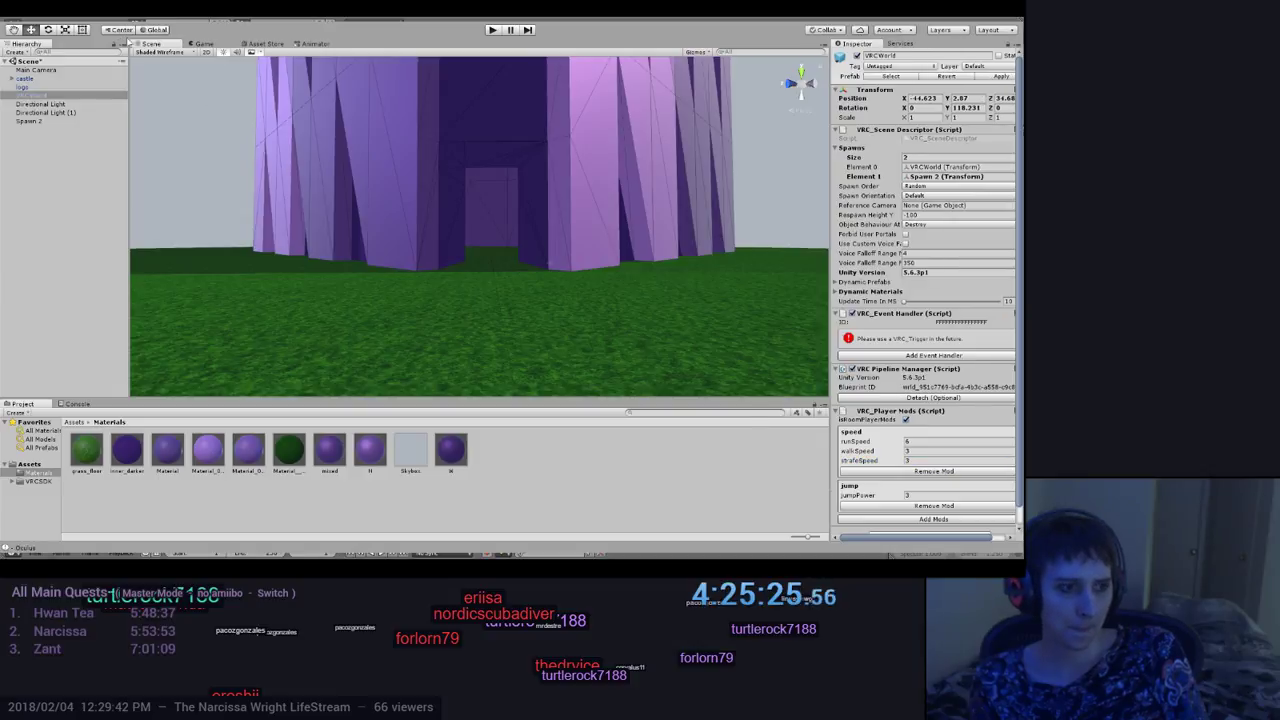
Step: Build the world for publishing, accept the content rights statement and upload the update to VRChat
left_click(950, 459)
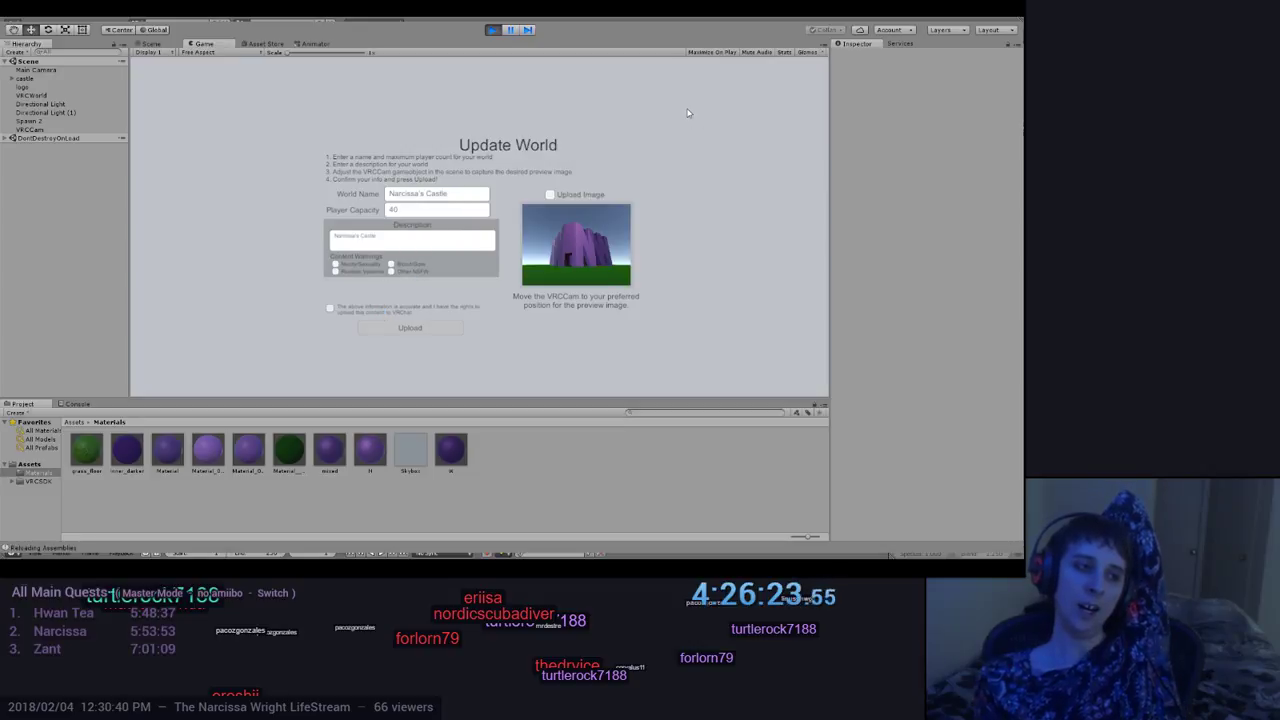
left_click(331, 309)
left_click(384, 331)
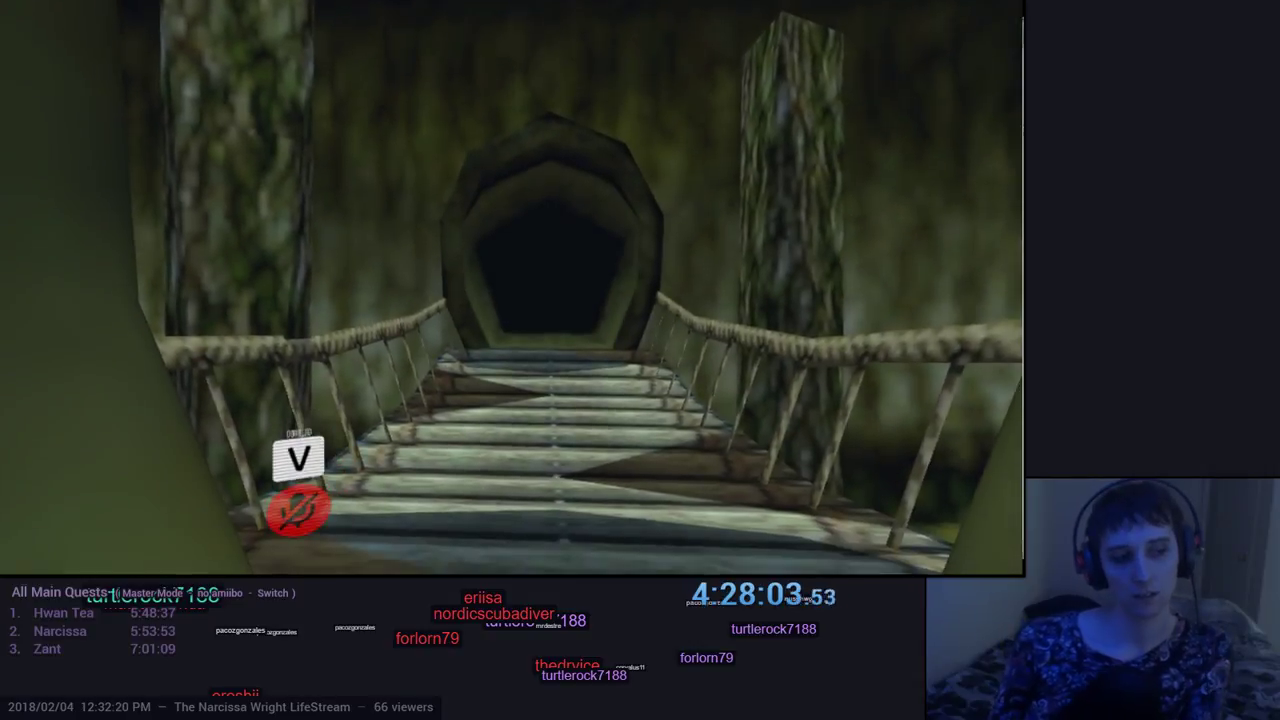
Step: In VRChat, create a Friends instance of the uploaded castle world, enter it and walk toward the castle
key("Escape")
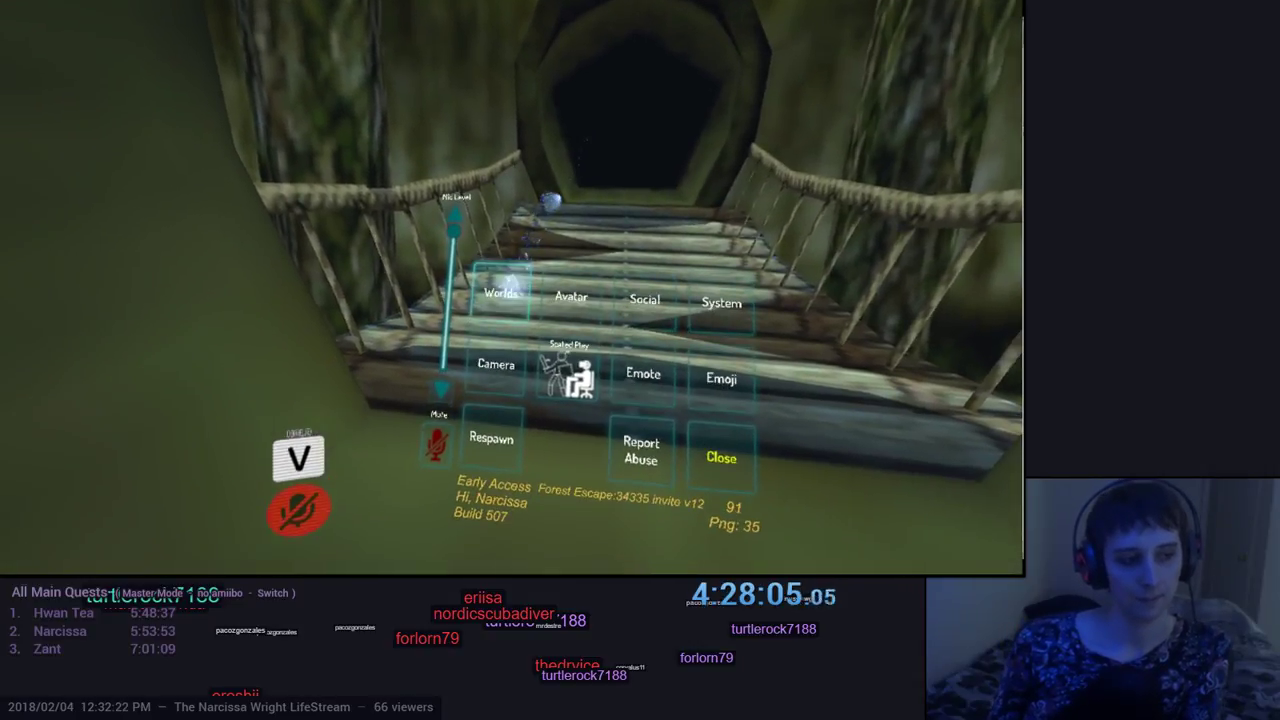
left_click(473, 356)
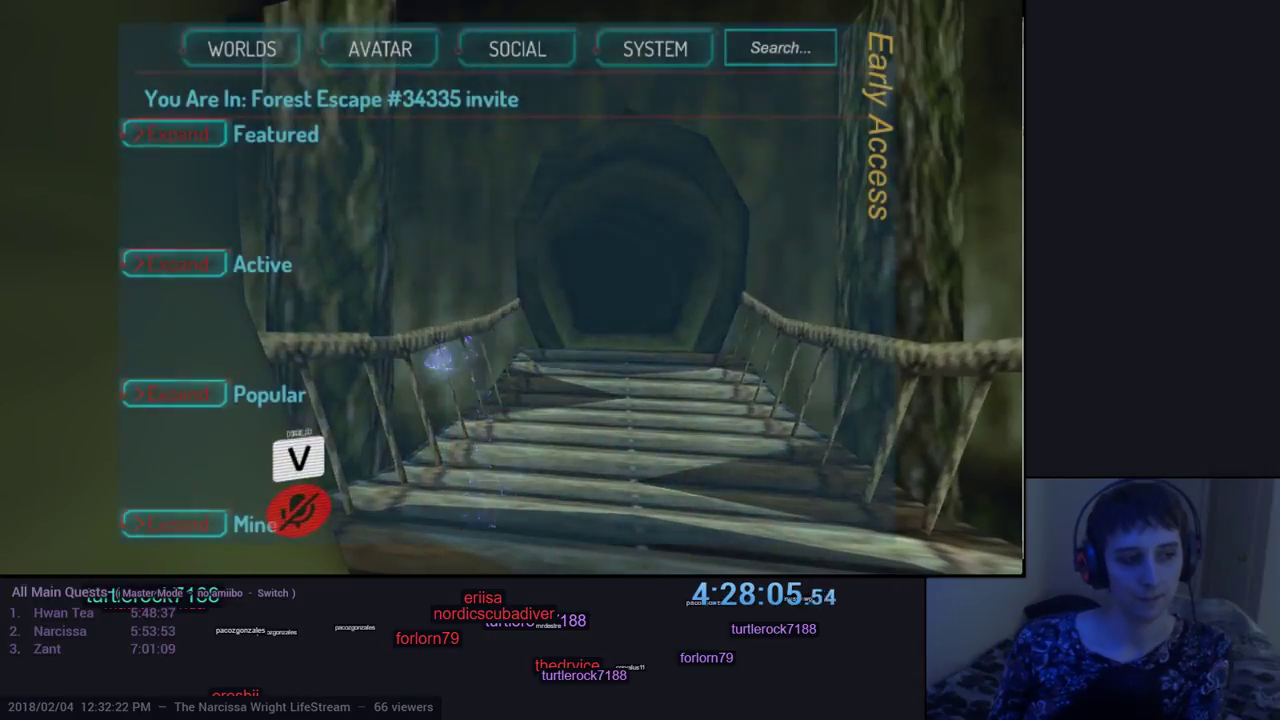
scroll(213, 460, "down", 5)
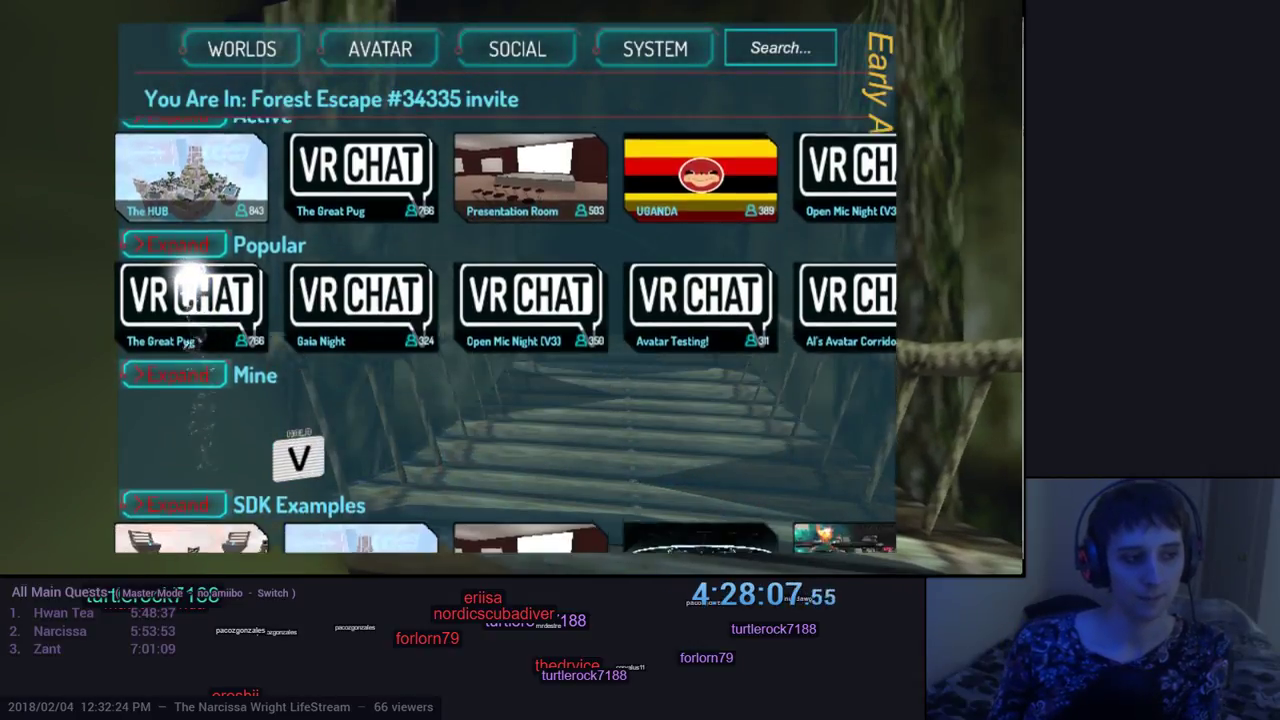
left_click(155, 340)
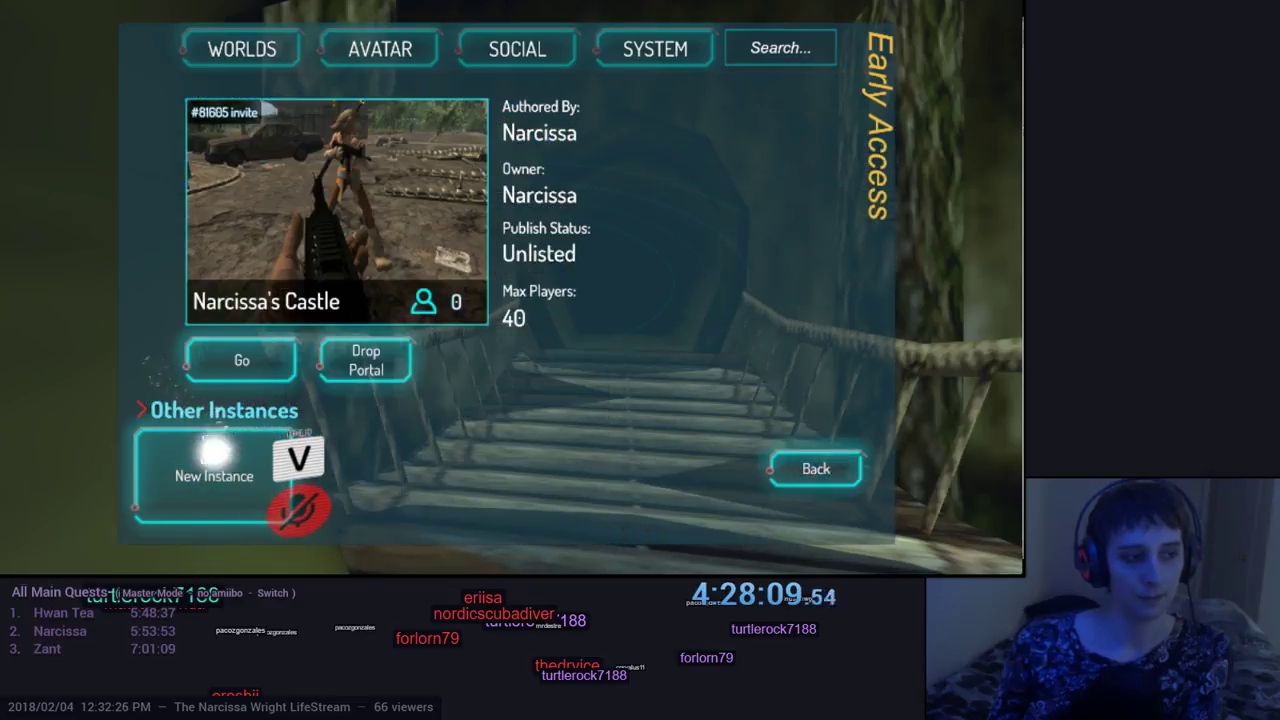
left_click(200, 465)
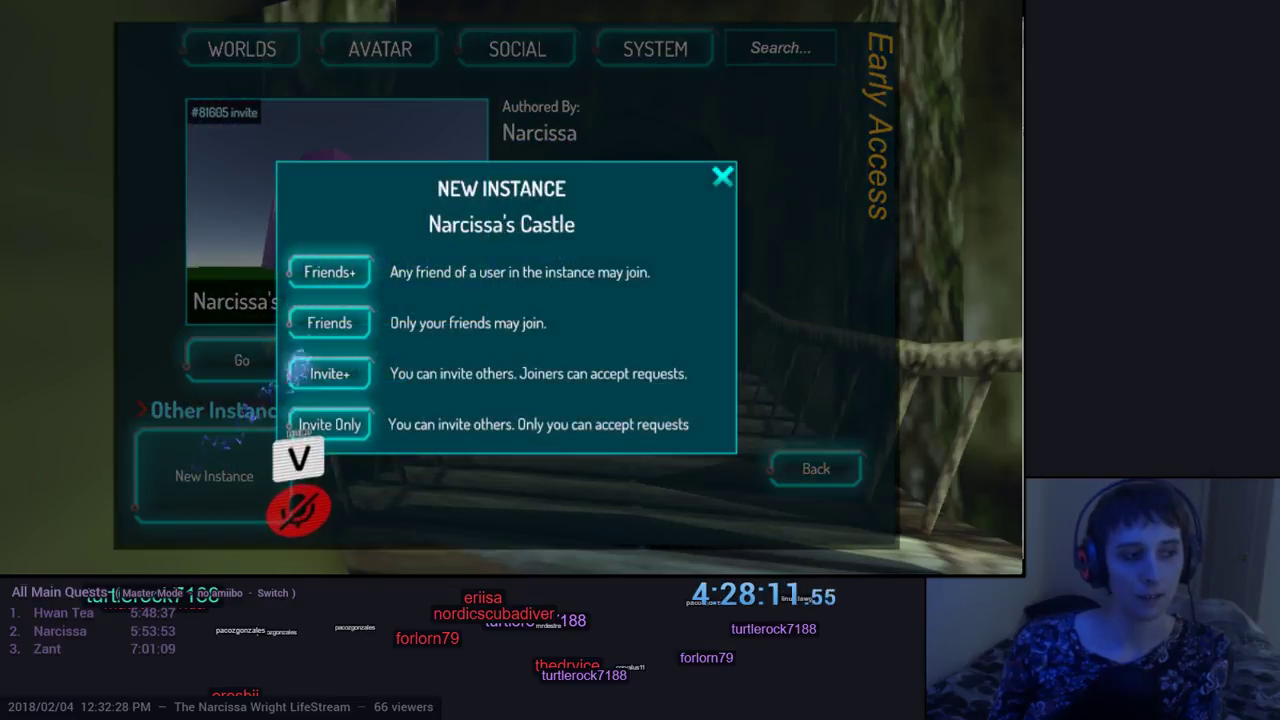
left_click(318, 324)
left_click(262, 356)
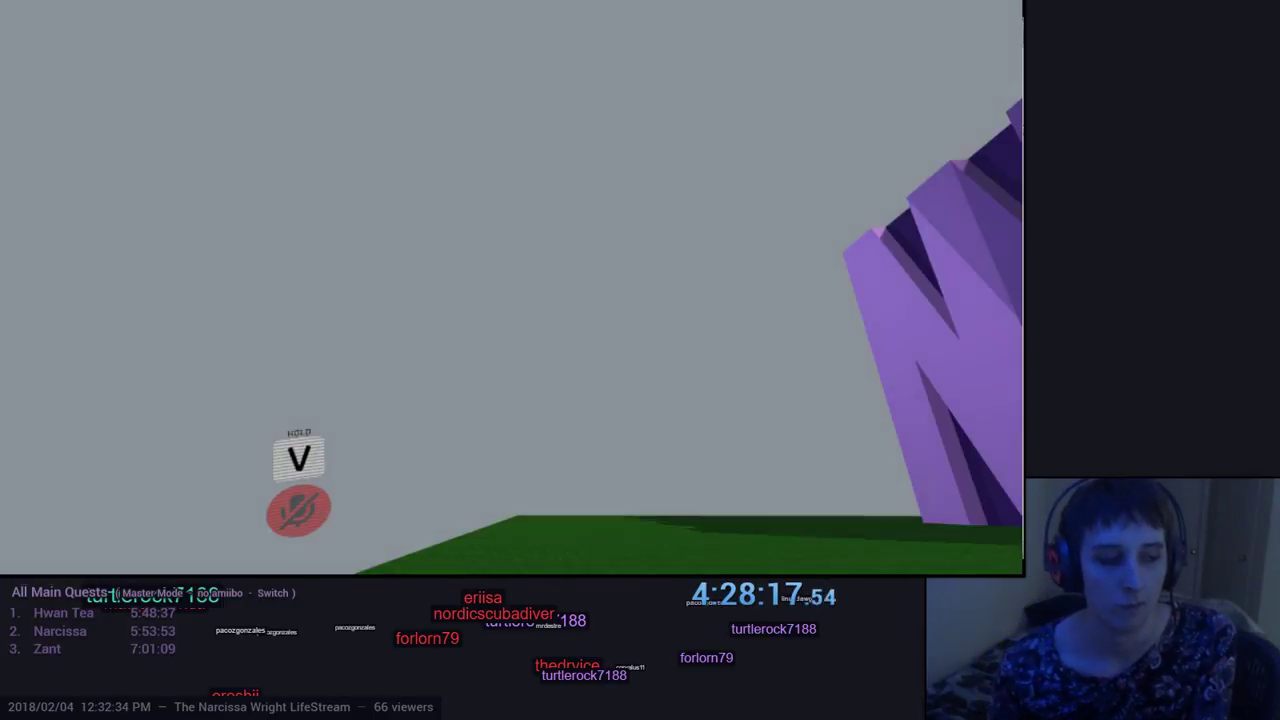
key("w")
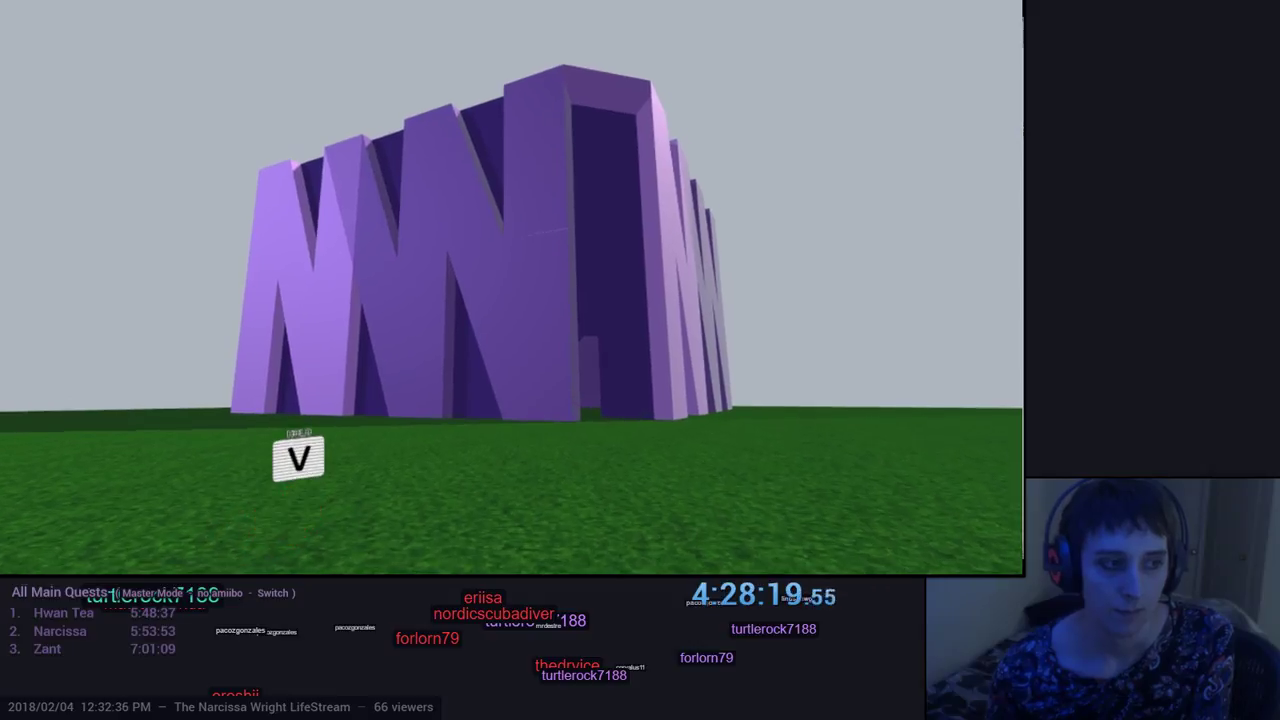
key("w")
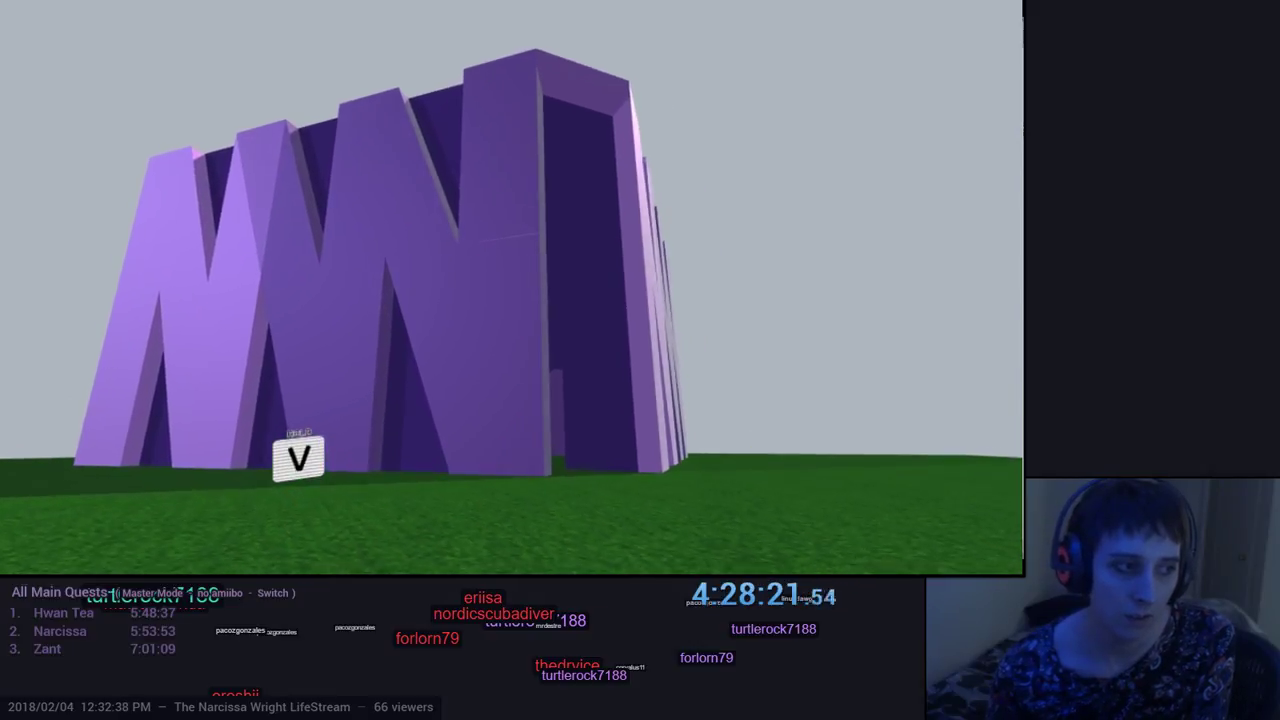
Step: Walk around the castle in VRChat and examine the wall seam, the tall doorway recess and both neighbouring outer walls up close
key("w")
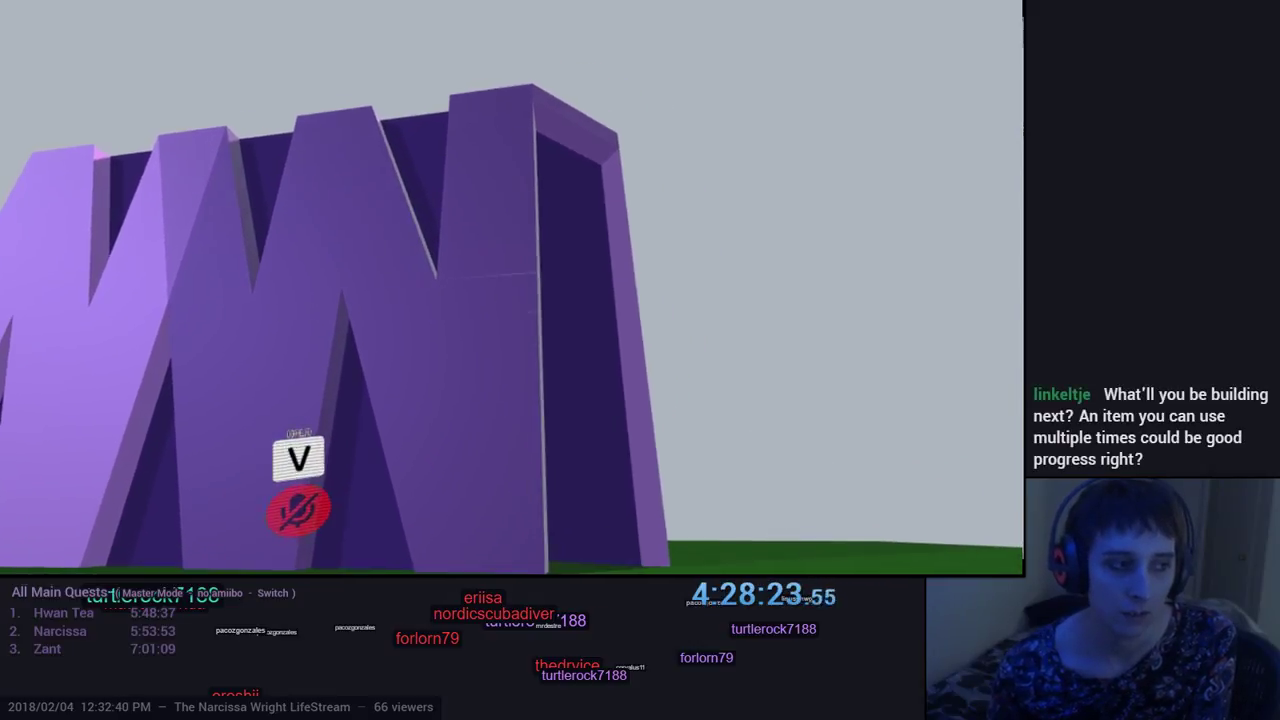
key("w")
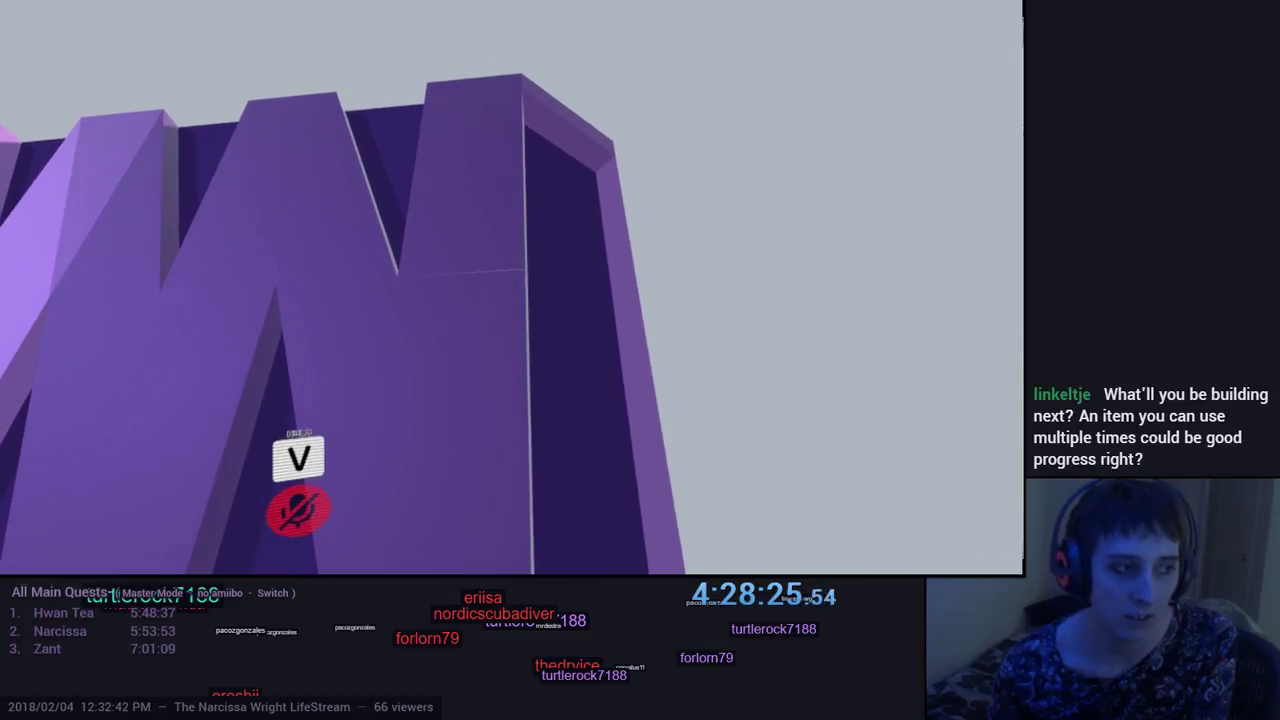
key("s")
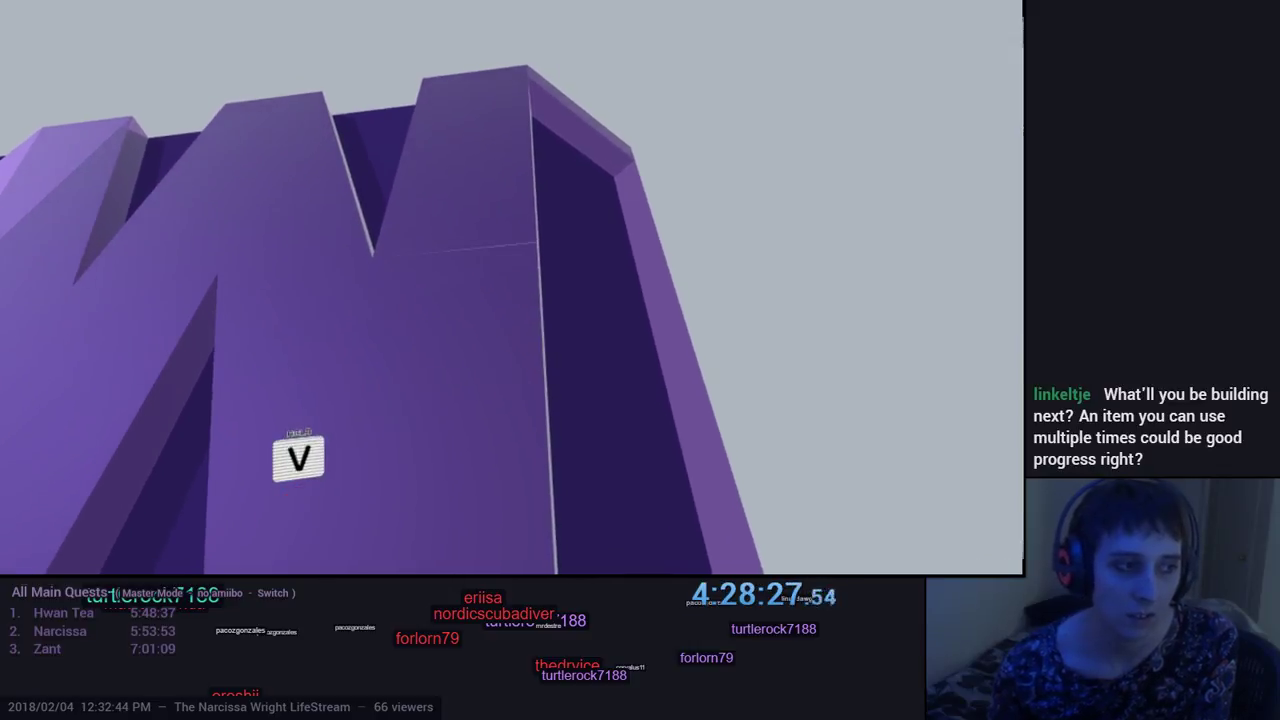
key("s")
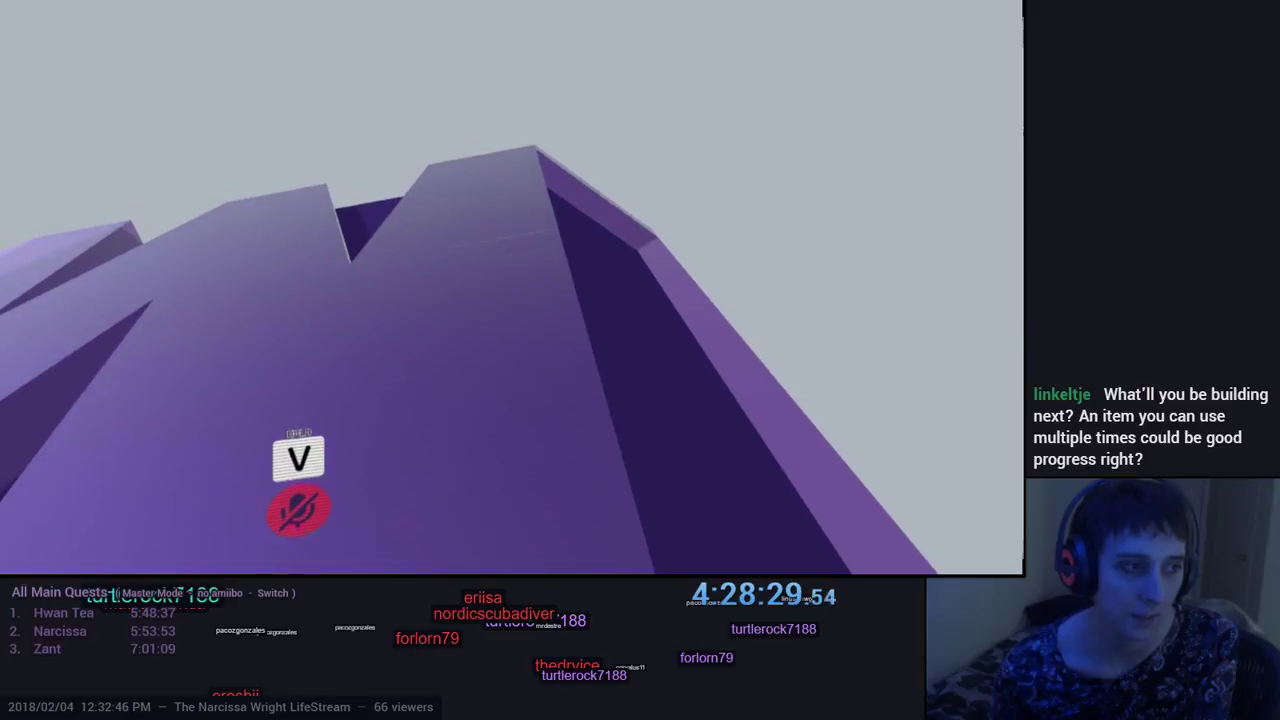
key("s")
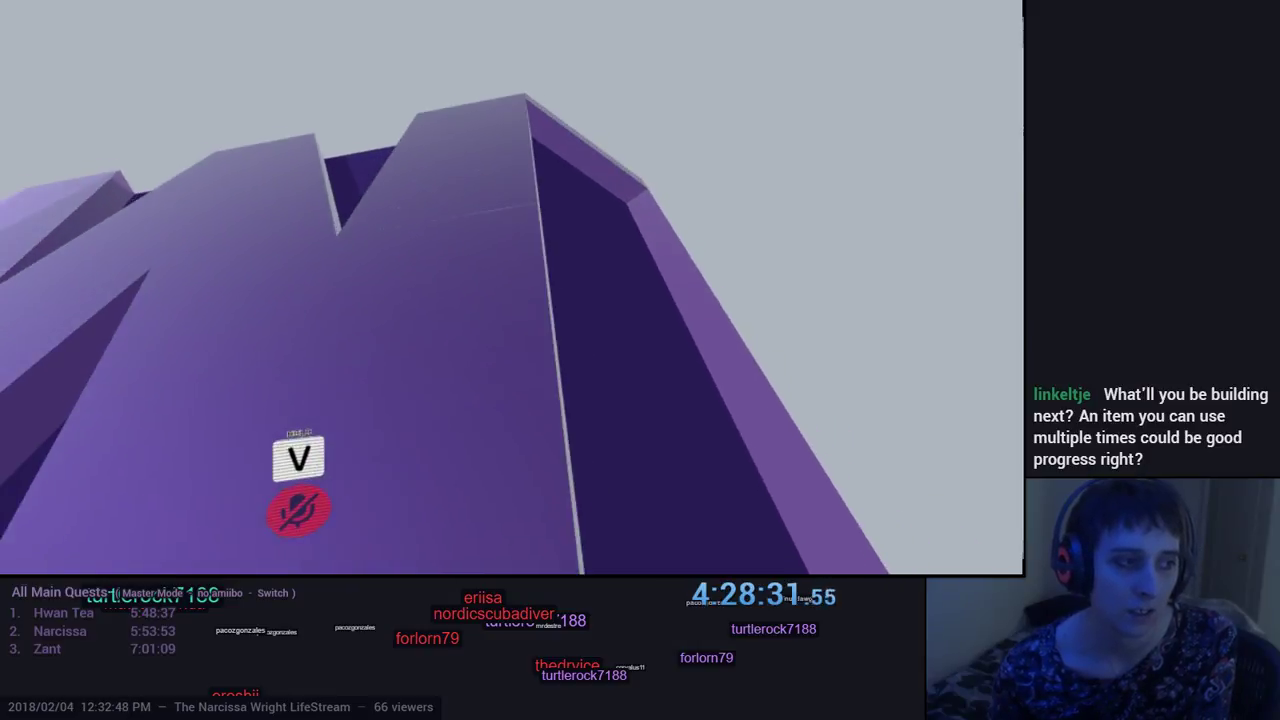
key("d")
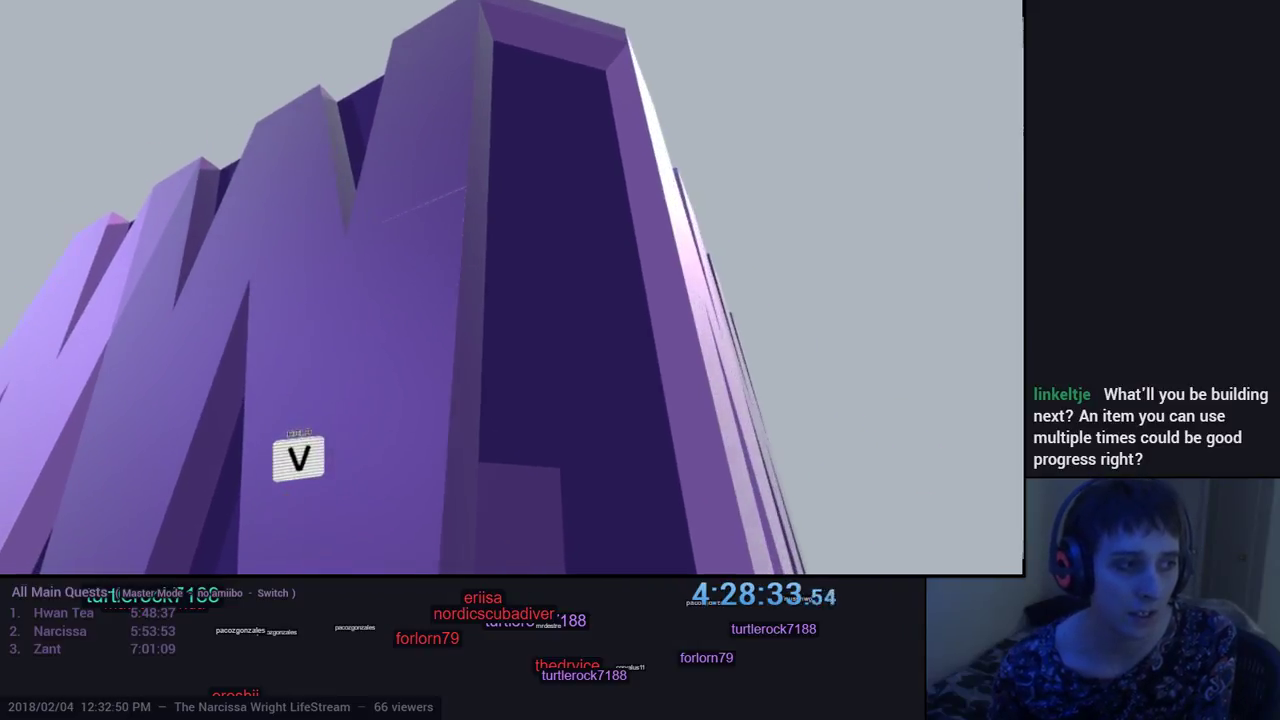
key("d")
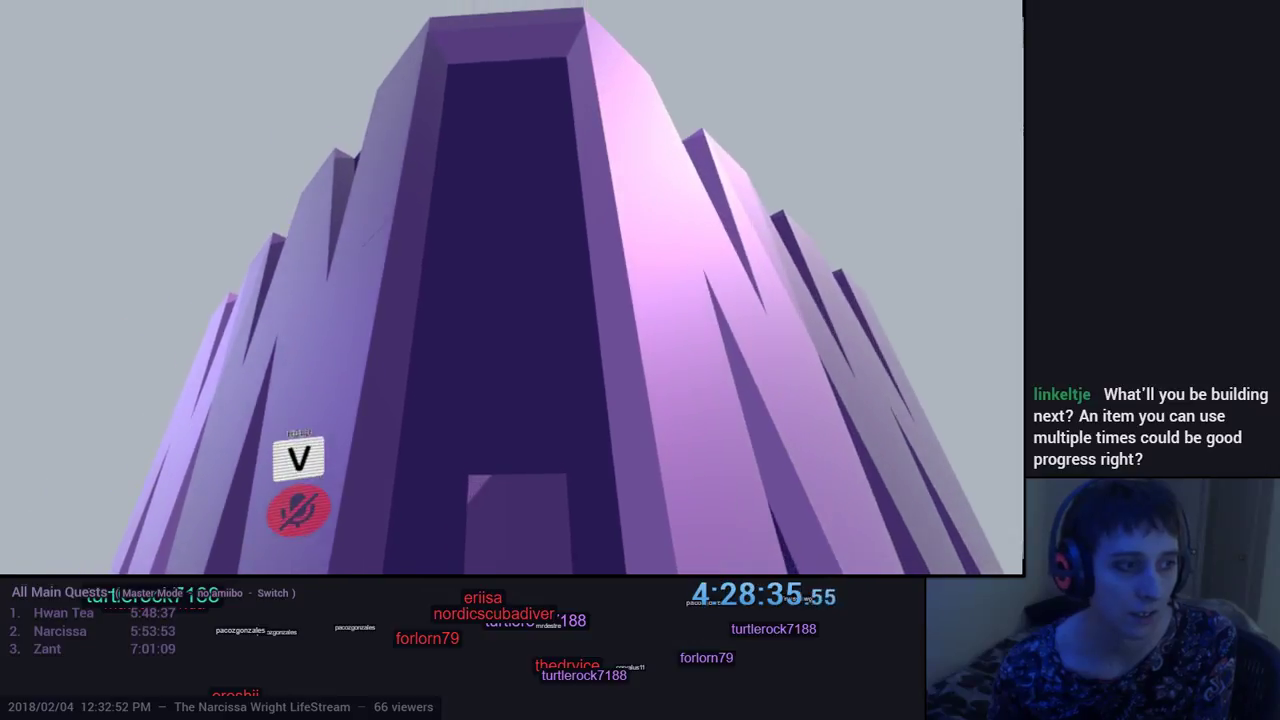
key("s")
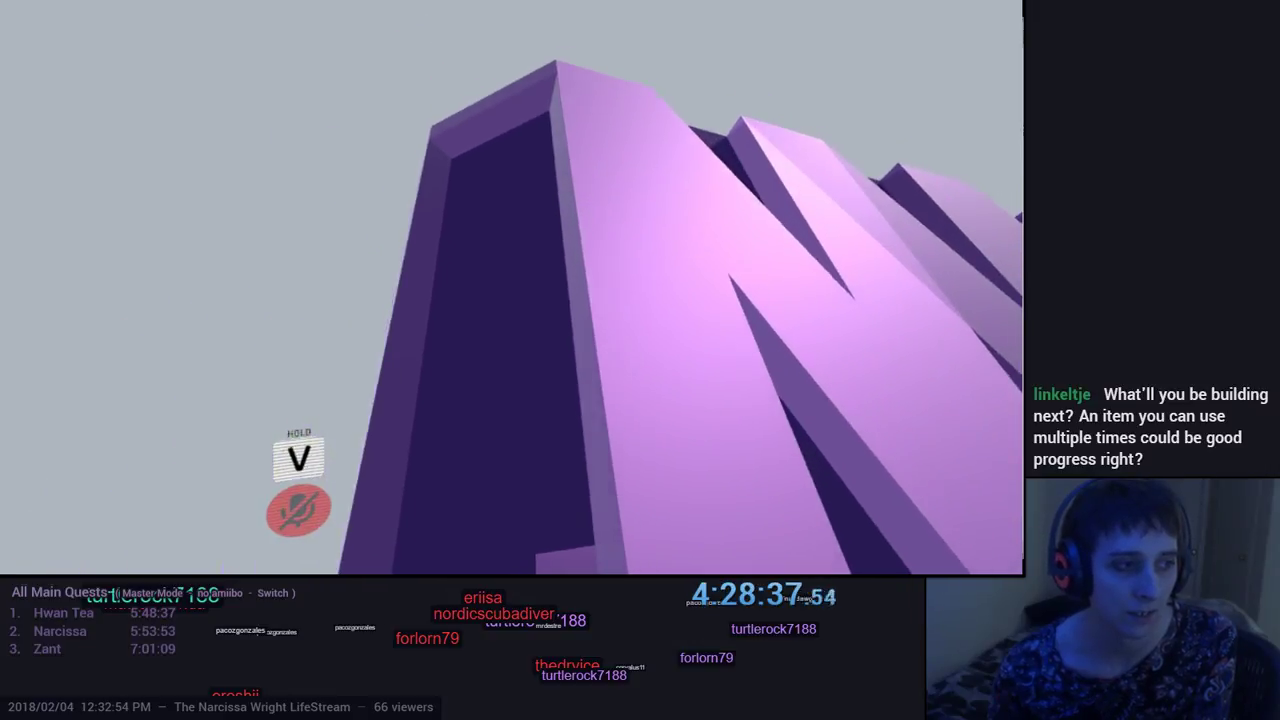
key("w")
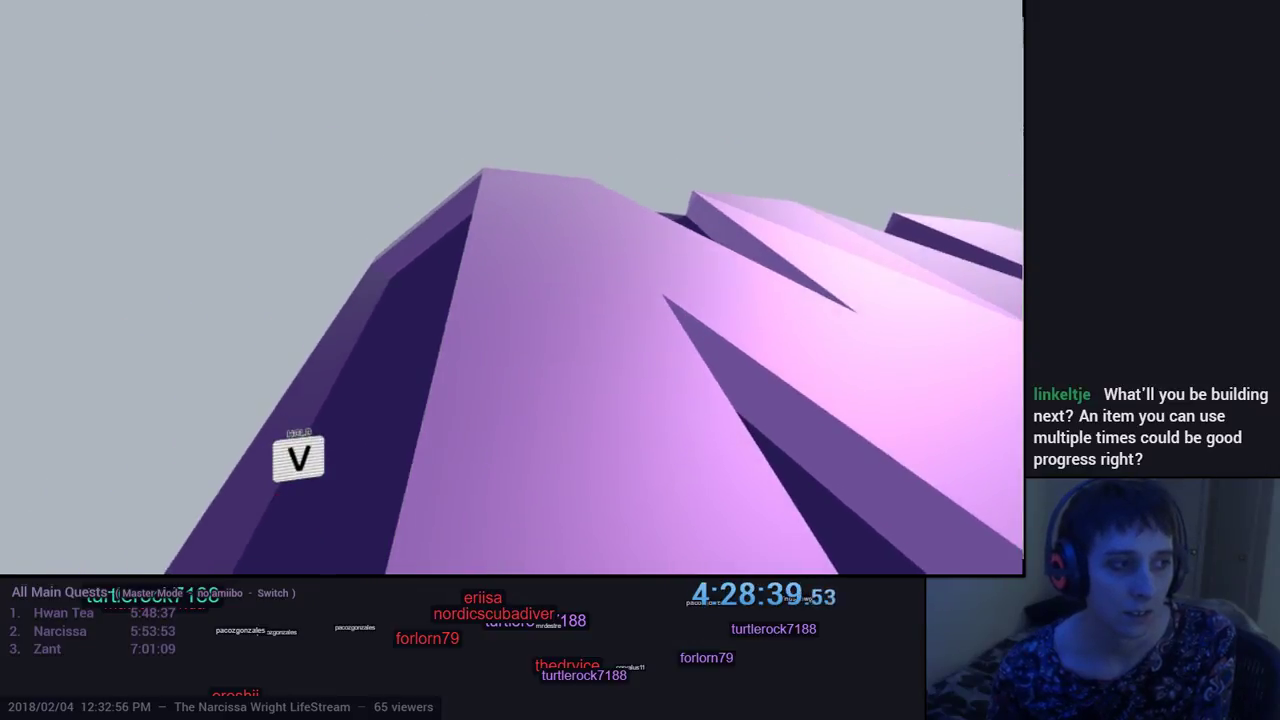
key("s")
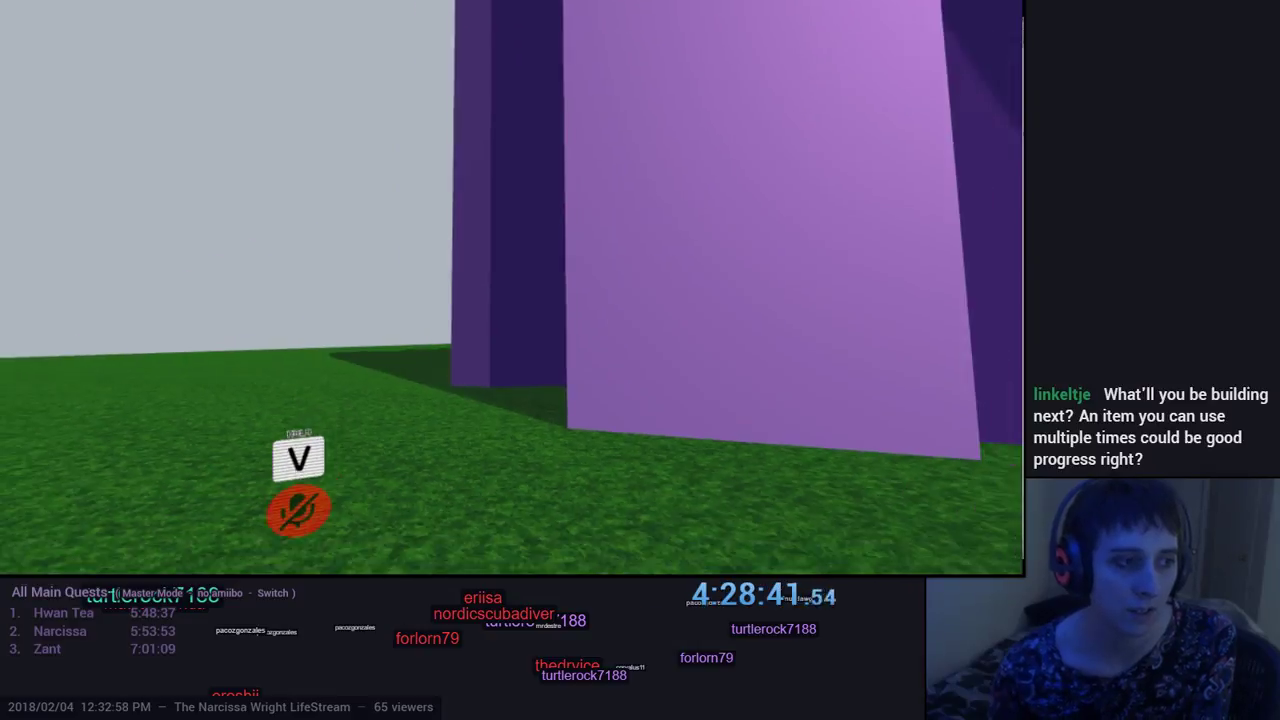
key("s")
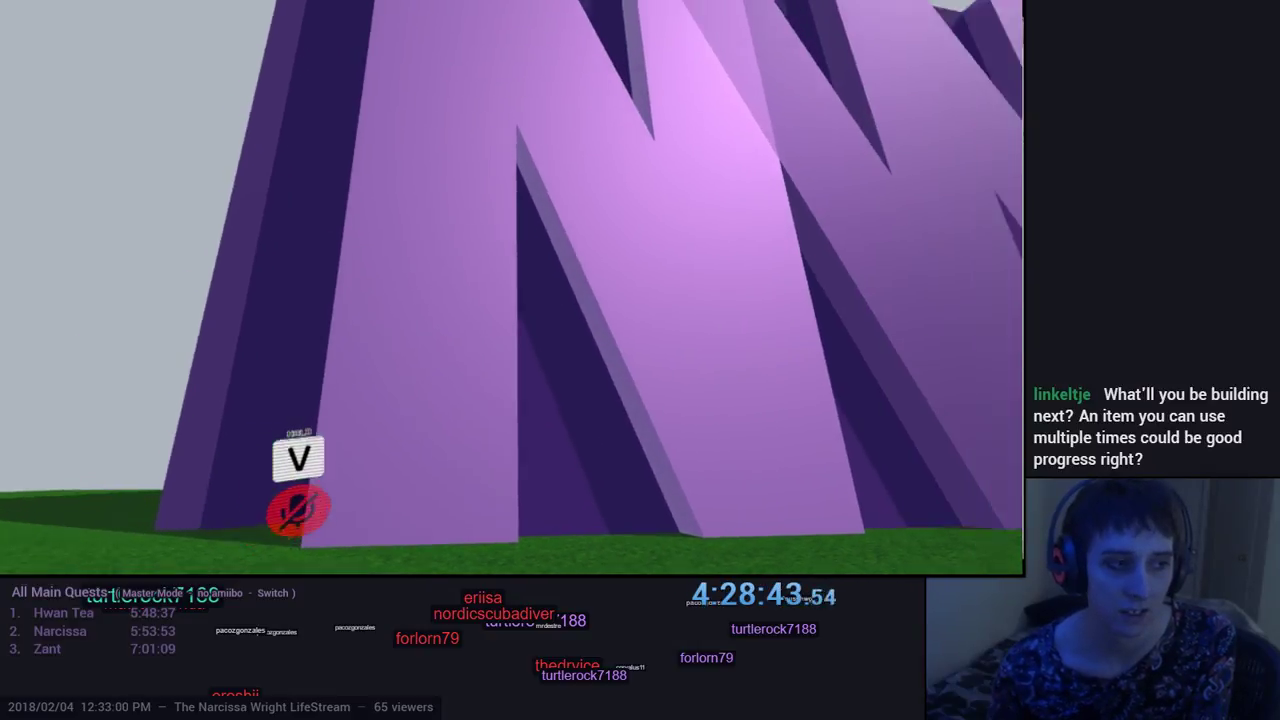
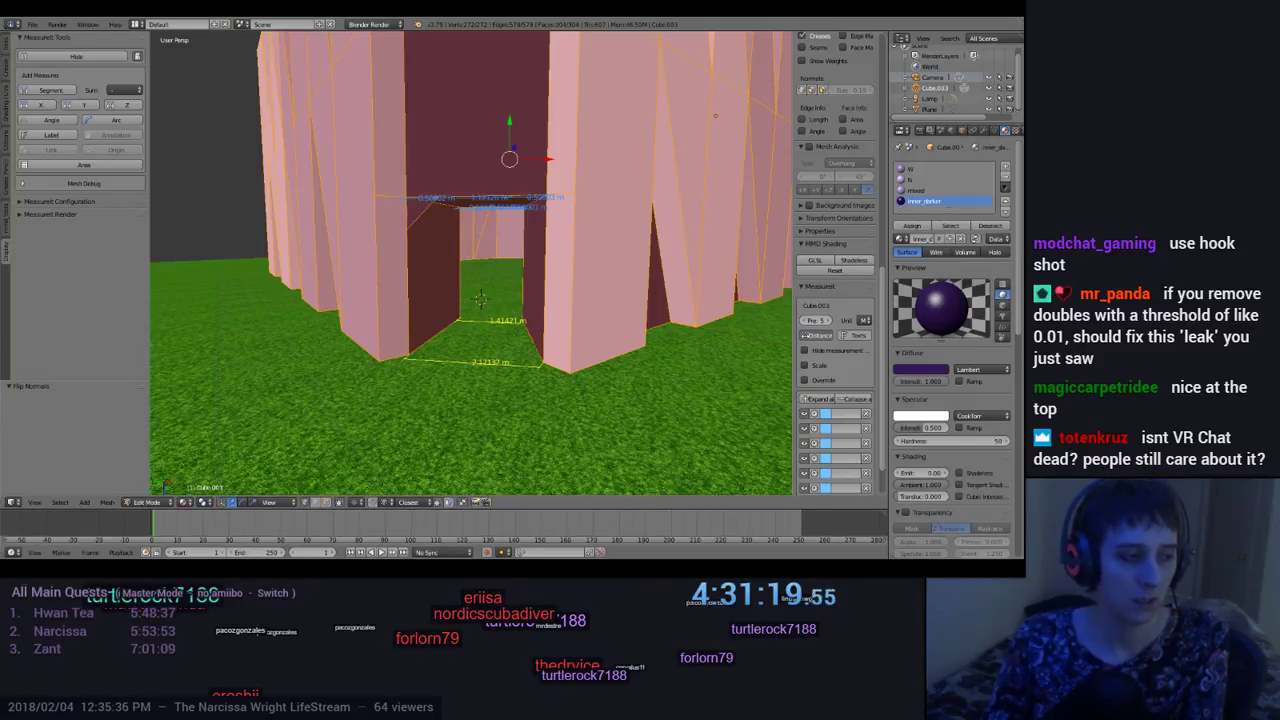
Step: In Blender, correct the X coordinate of the outer corner vertex where the horizontal wall seam meets the doorway recess
key("a")
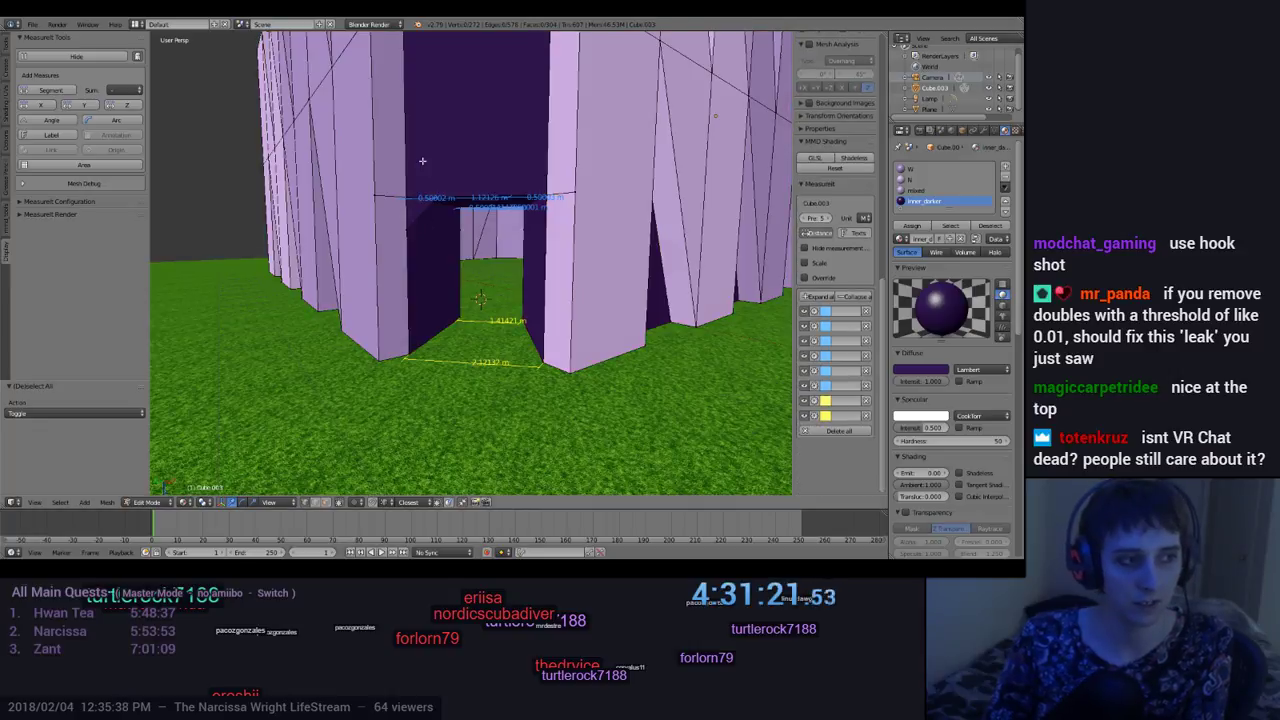
middle_click_drag(430, 229, 432, 178)
scroll(432, 178, "up", 4)
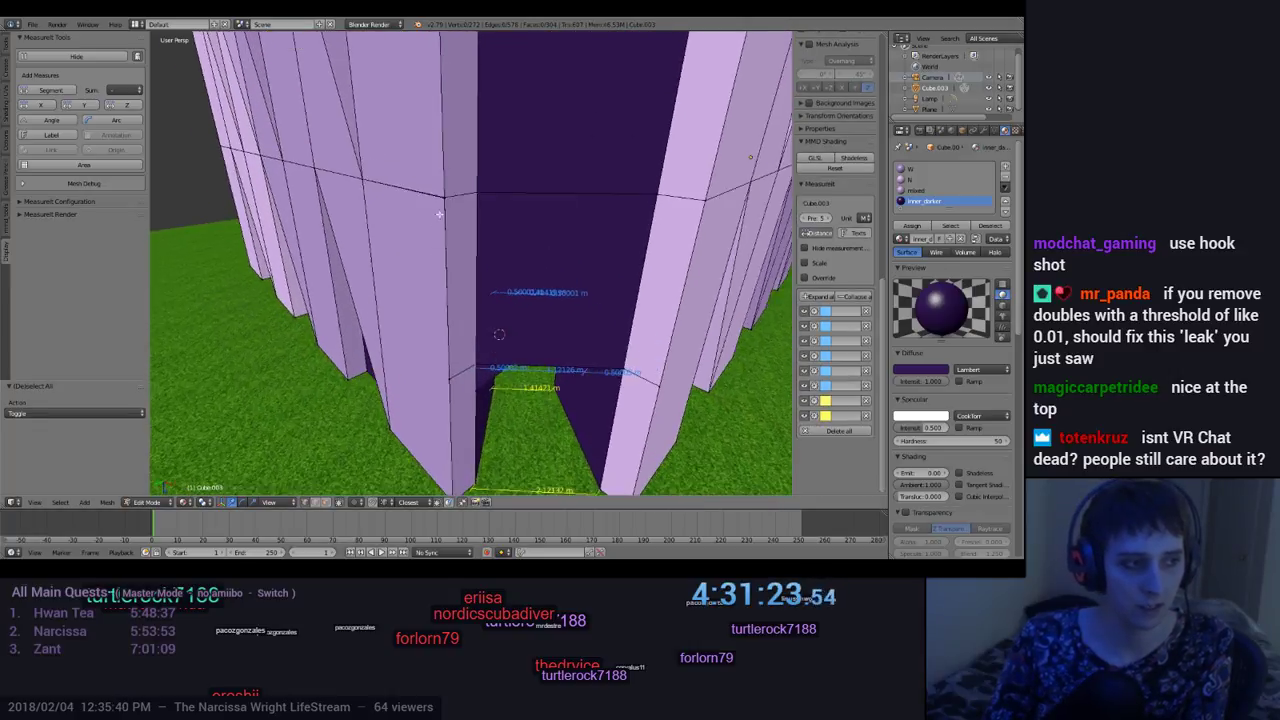
scroll(446, 216, "up", 2)
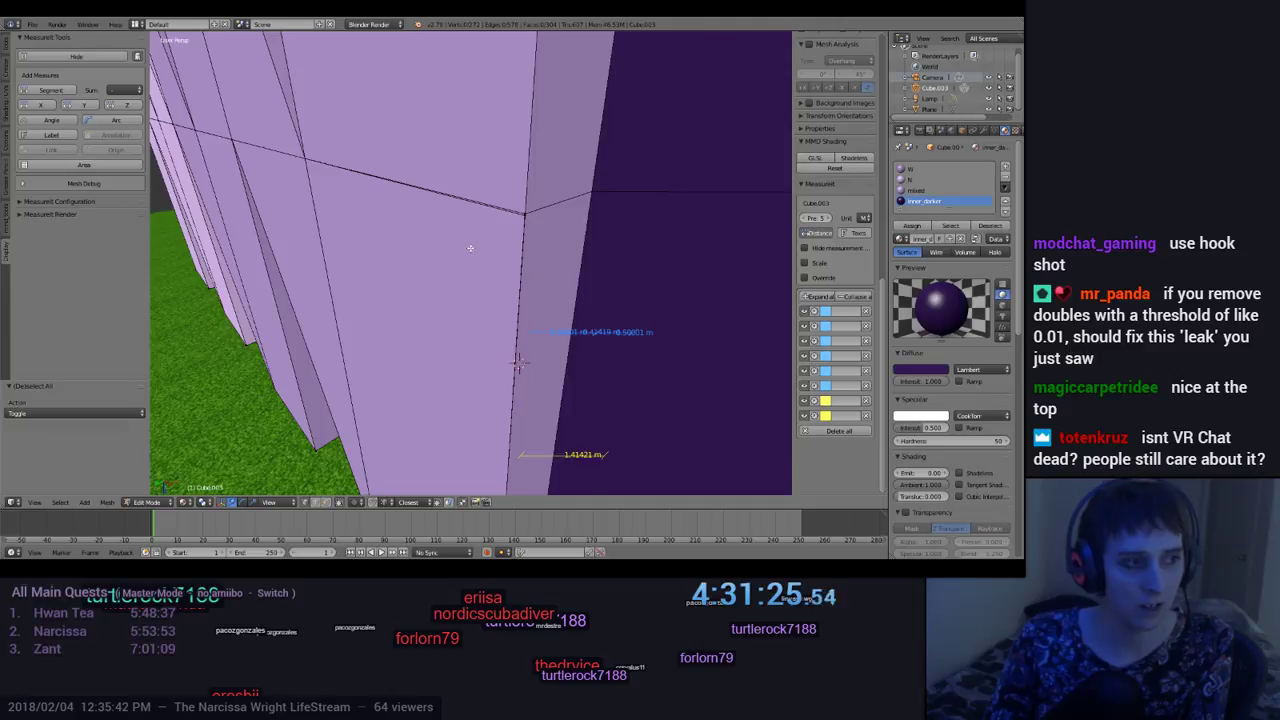
scroll(483, 263, "up", 4)
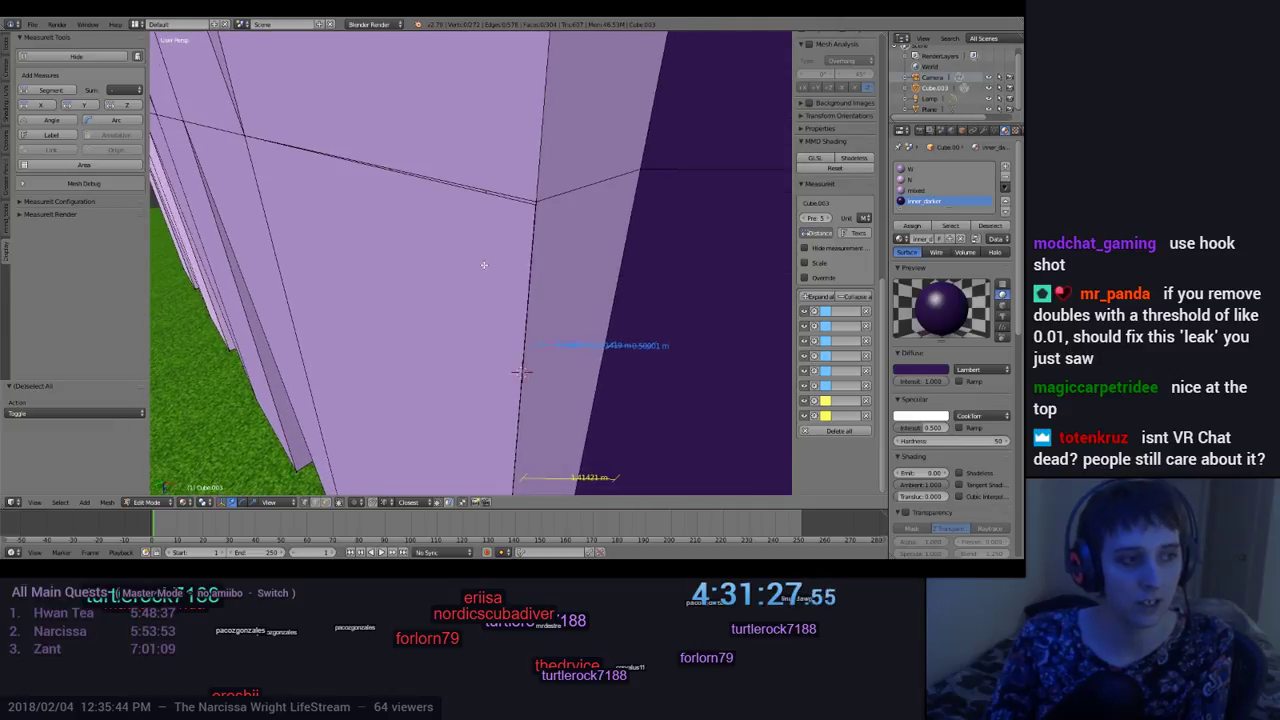
scroll(483, 264, "up", 2)
scroll(482, 264, "up", 2)
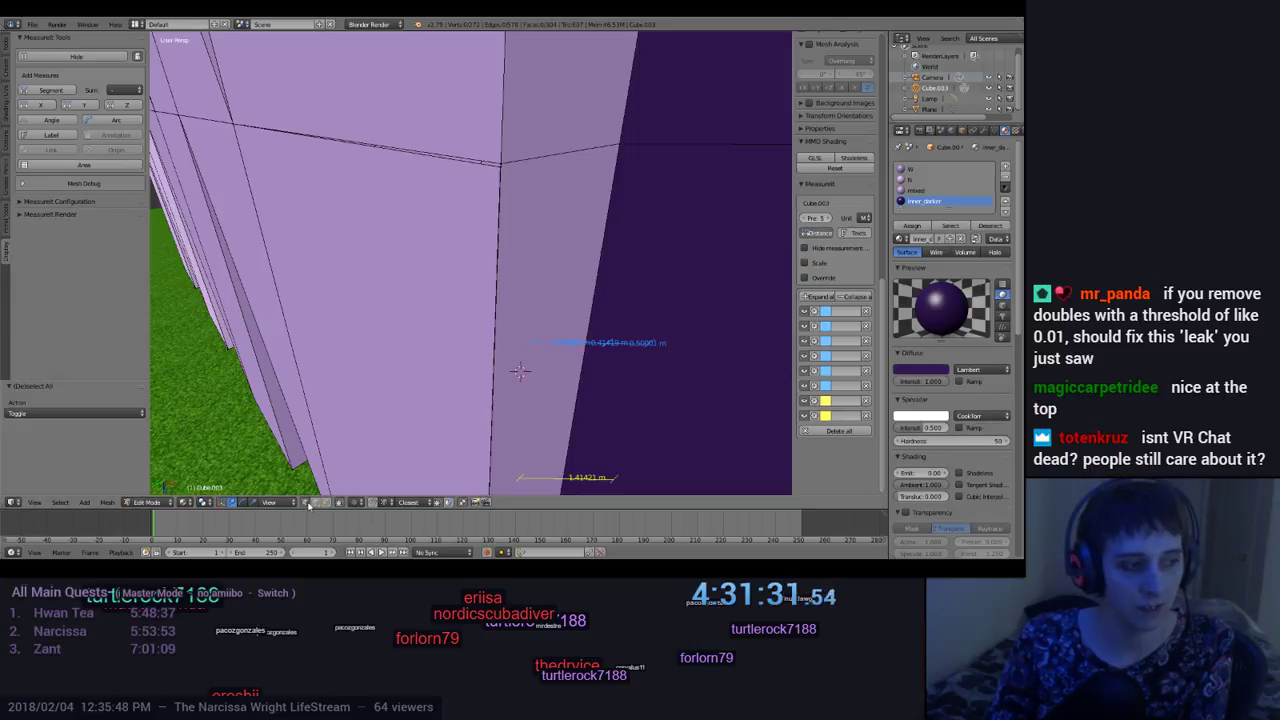
right_click(500, 168)
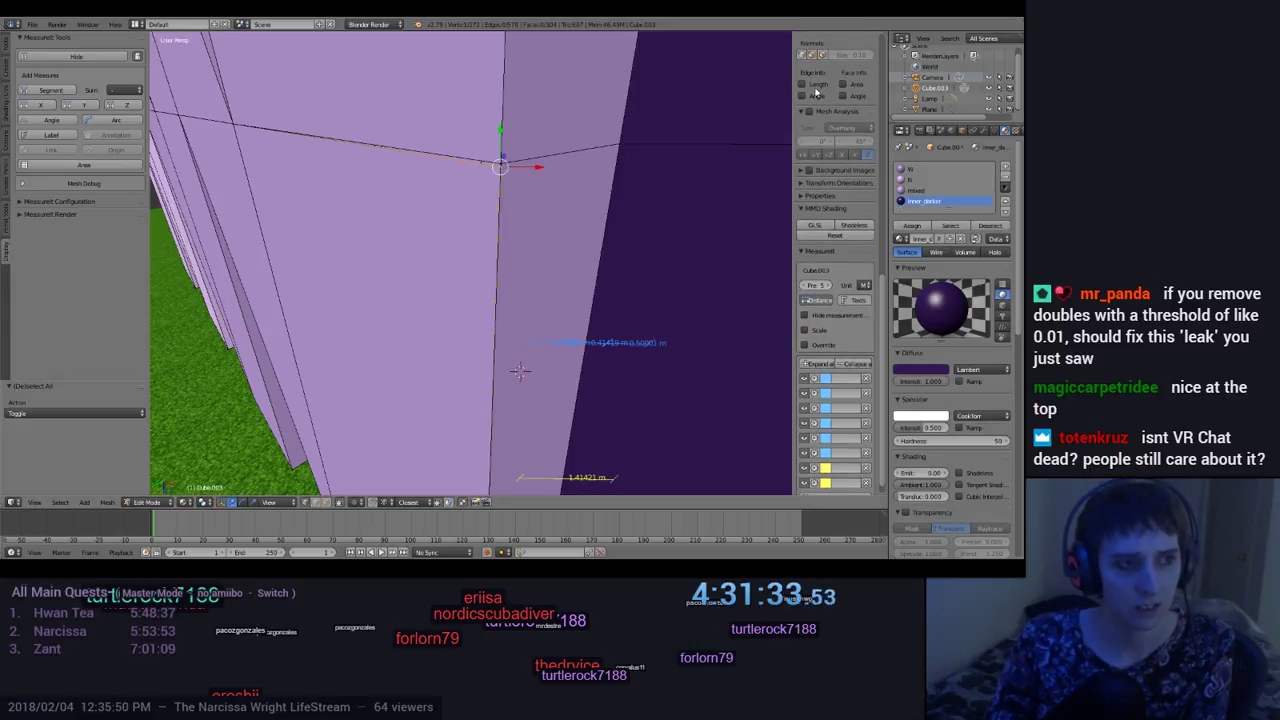
scroll(840, 170, "up", 10)
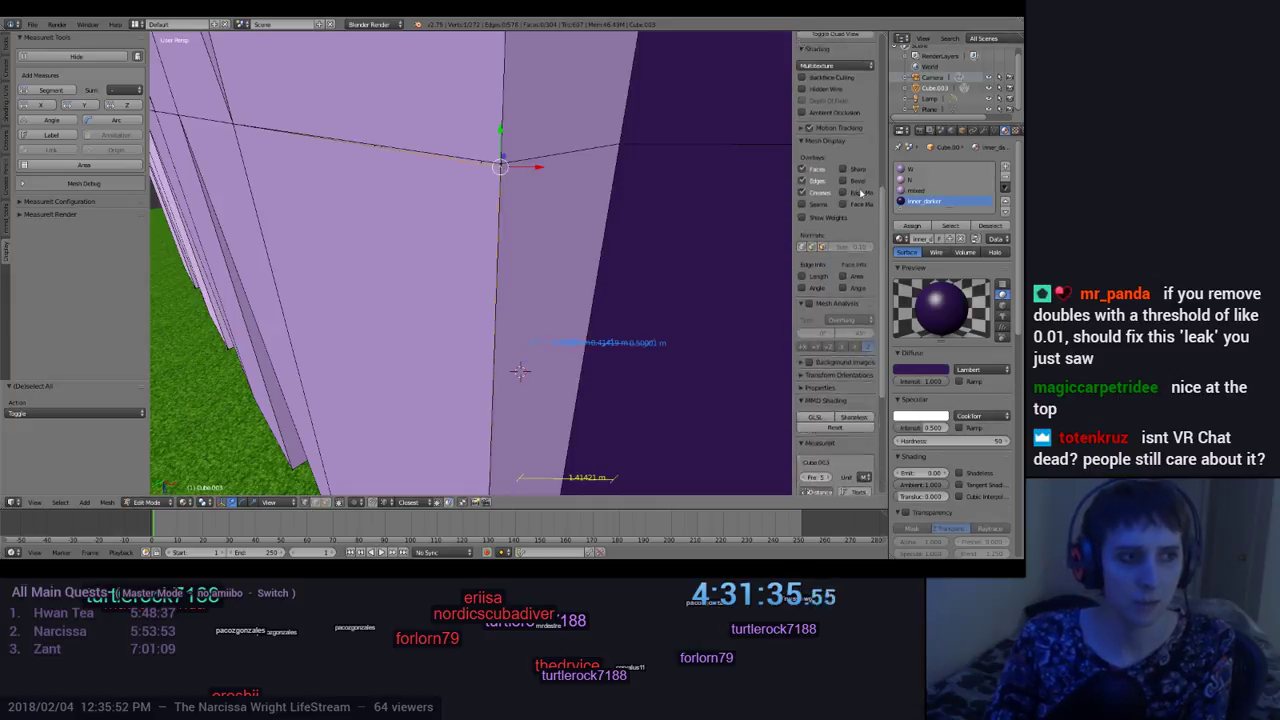
scroll(857, 193, "up", 2)
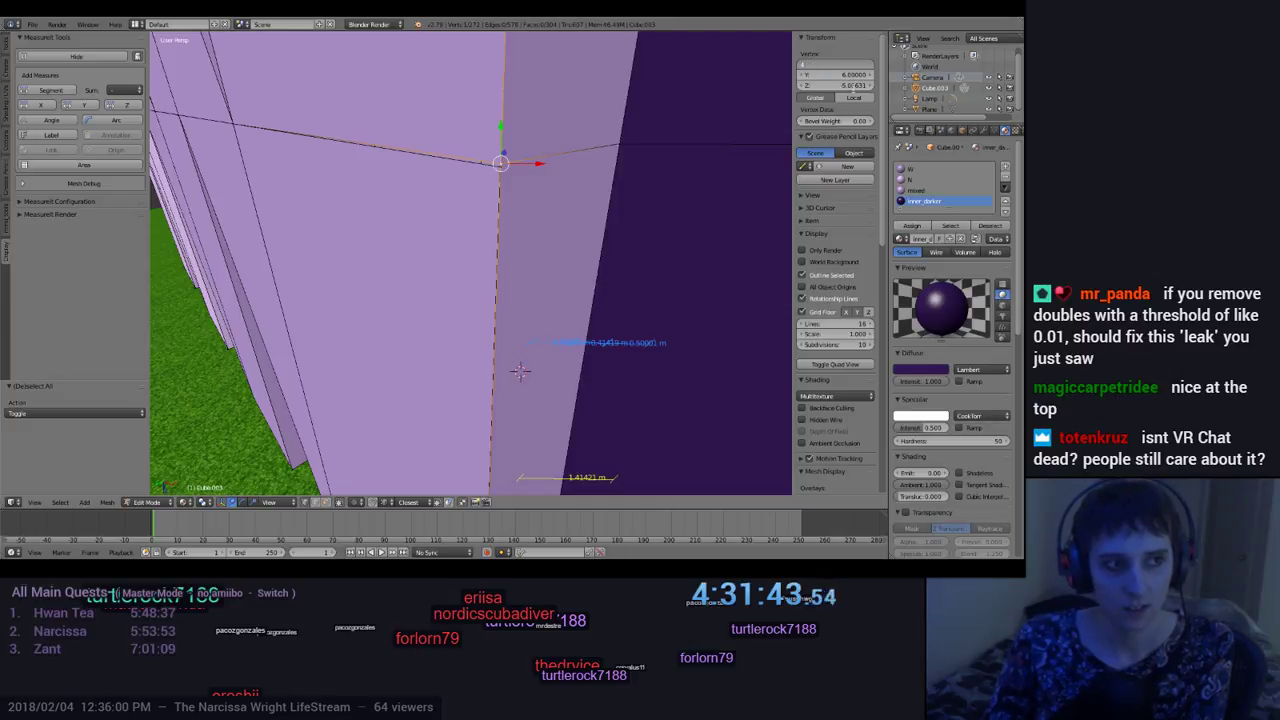
key("Return")
Step: Try an X coordinate of 5 on the inner seam vertex of the doorway recess, and undo it
right_click(619, 146)
left_click(850, 64)
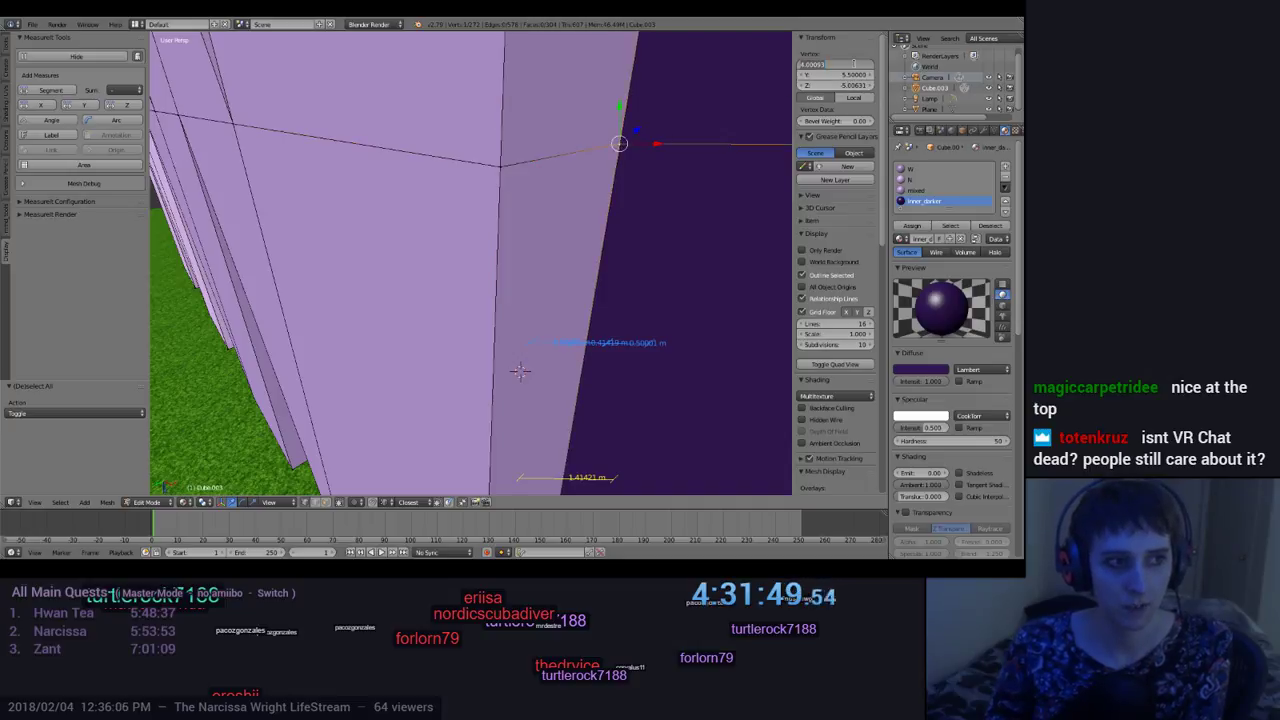
type("5")
key("Return")
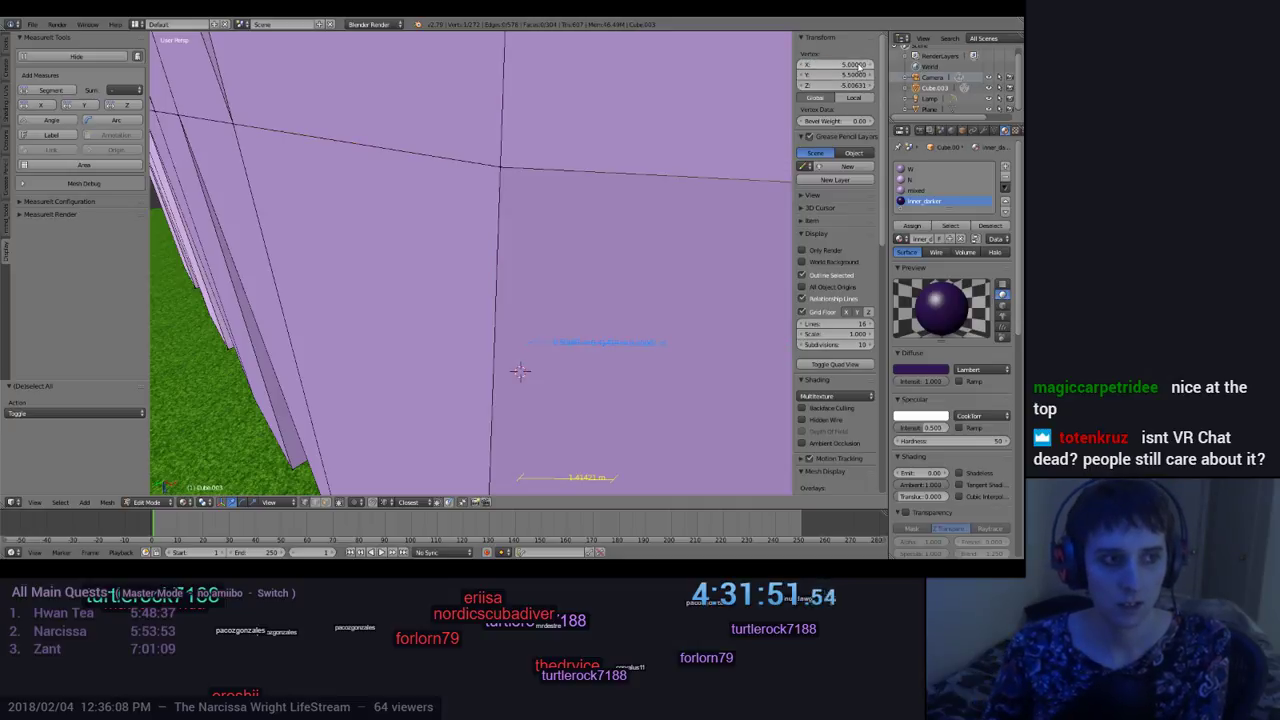
key("ctrl+z")
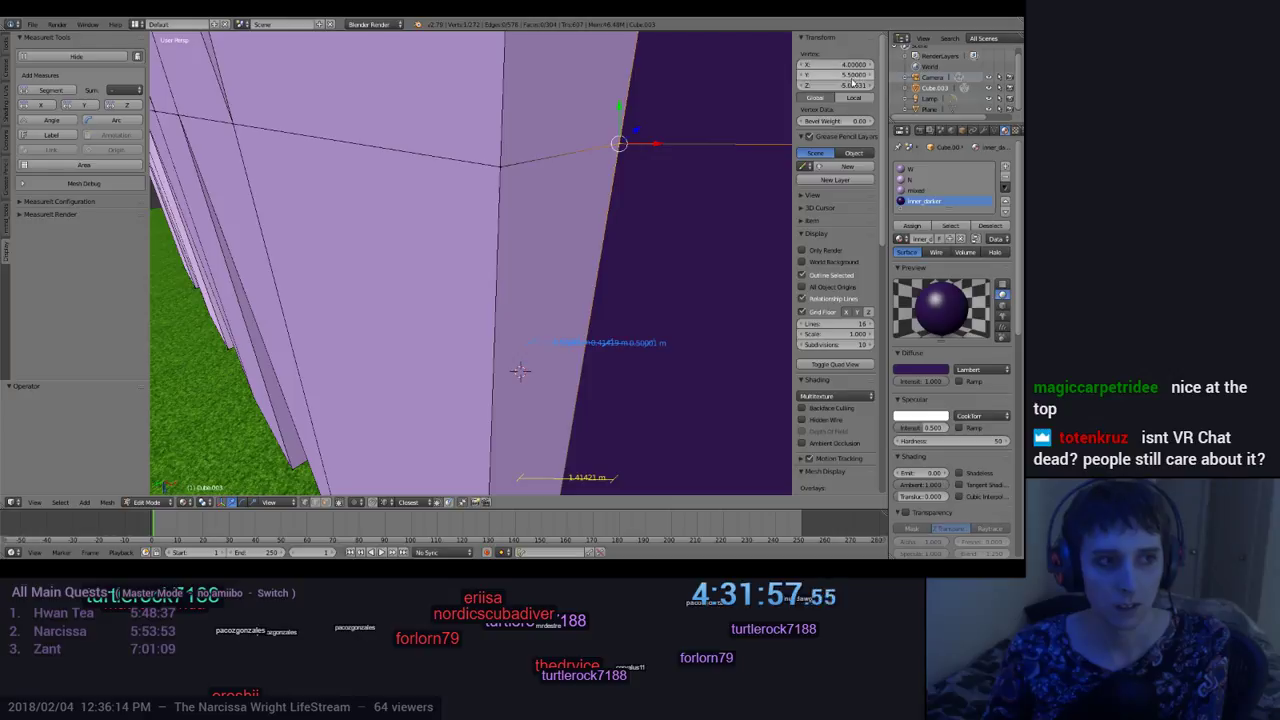
Step: Set the inner seam vertex of the doorway recess to X 4 and Z 5
left_click(852, 84)
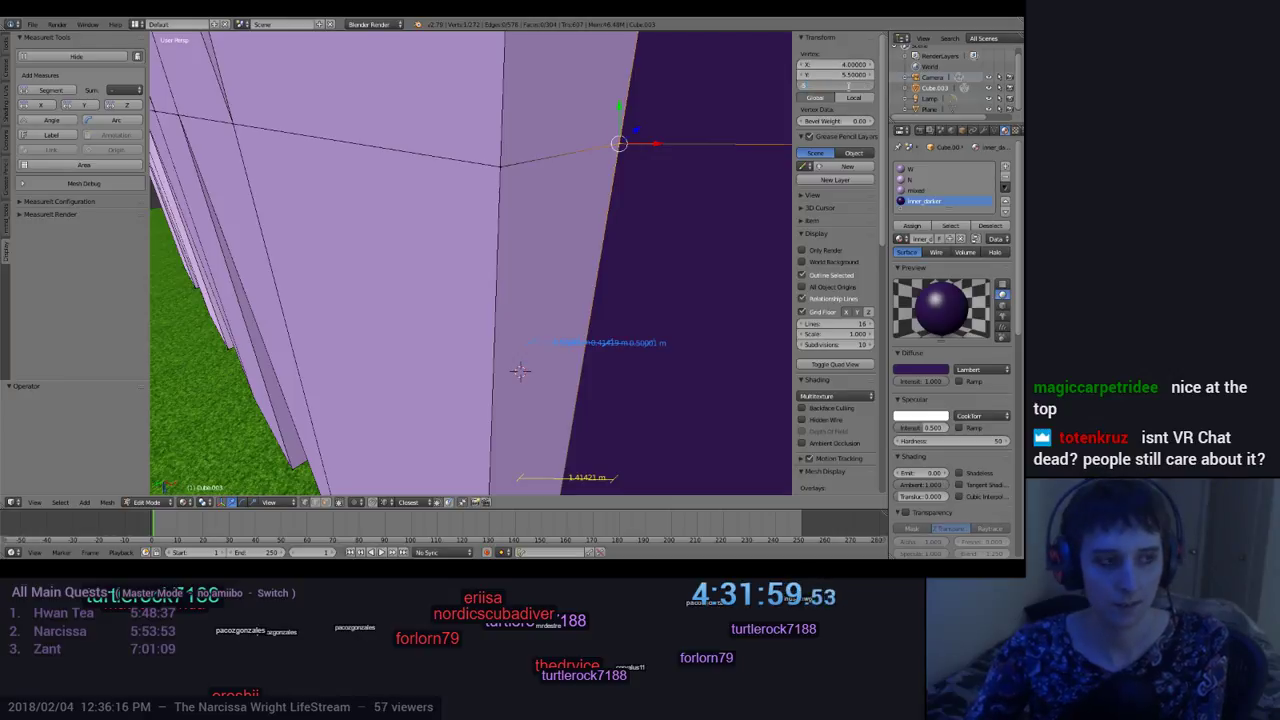
type("5")
key("Return")
middle_click_drag(728, 307, 762, 313)
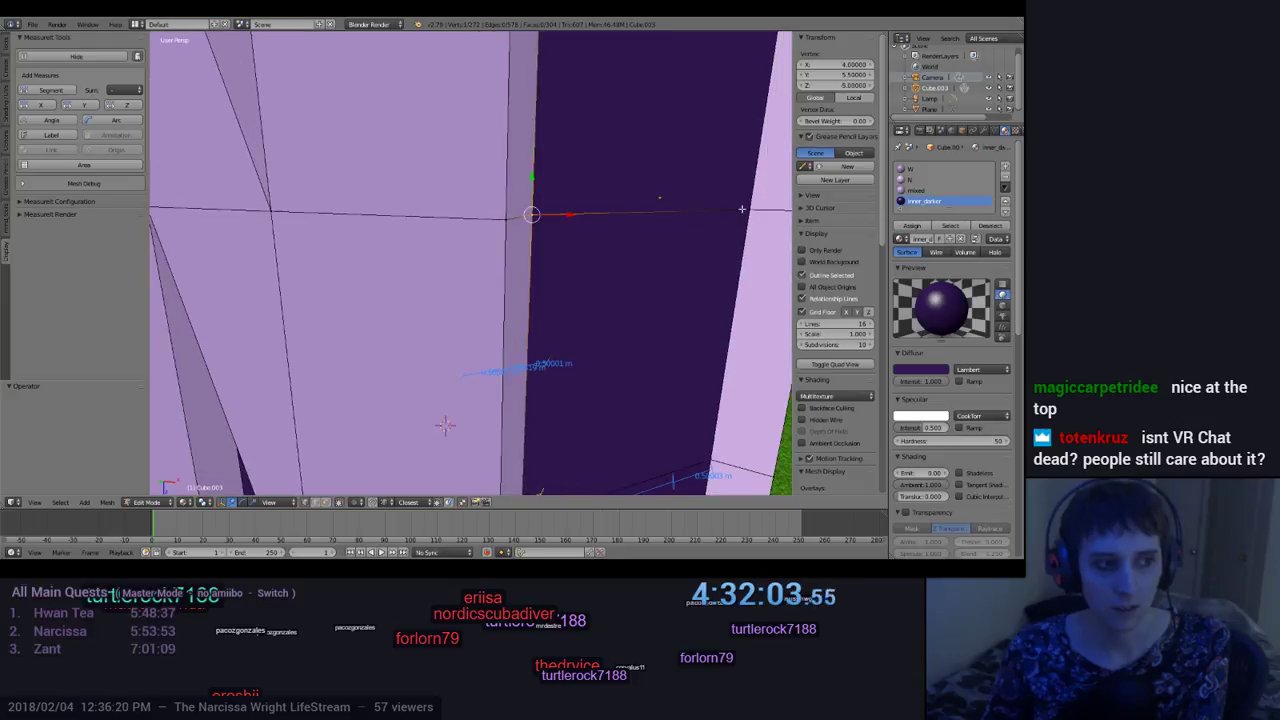
key("ctrl+z")
middle_click_drag(741, 209, 440, 250)
scroll(611, 317, "down", 4)
left_click(29, 25)
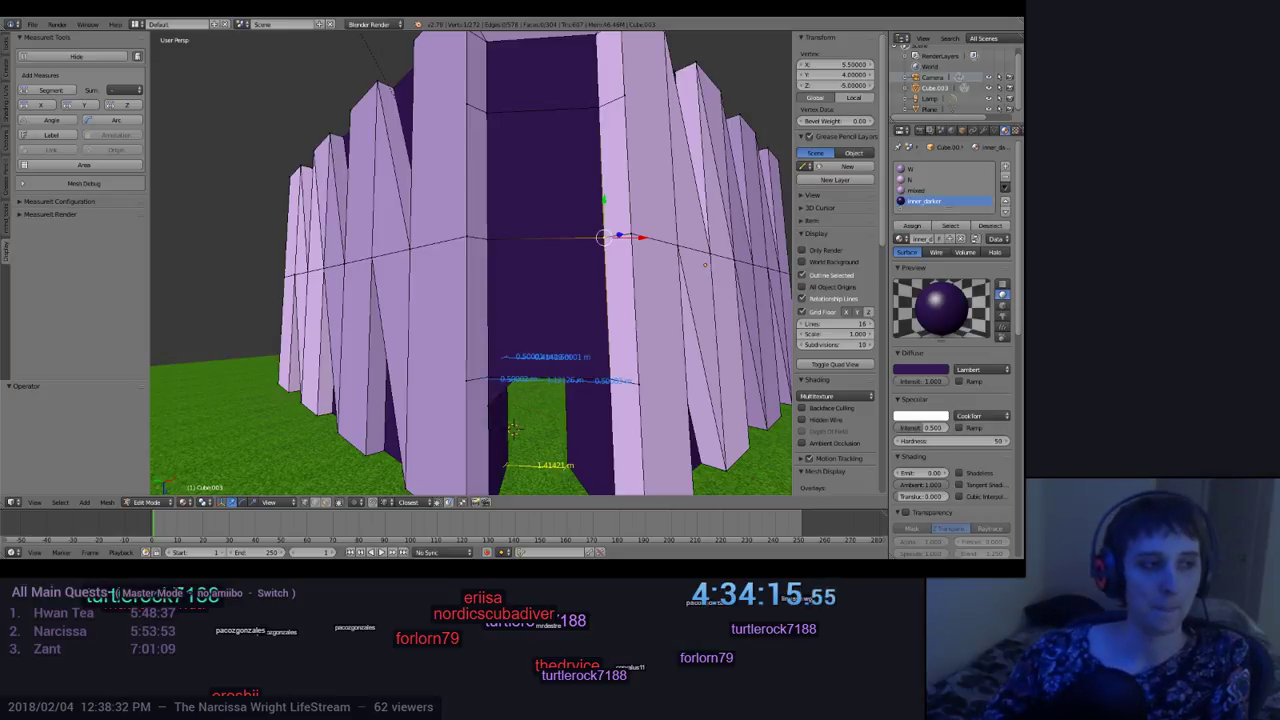
Step: Examine the castle's doorway, hallway opening and the seam line across the outer walls from different sides and heights
middle_click_drag(529, 271, 550, 270)
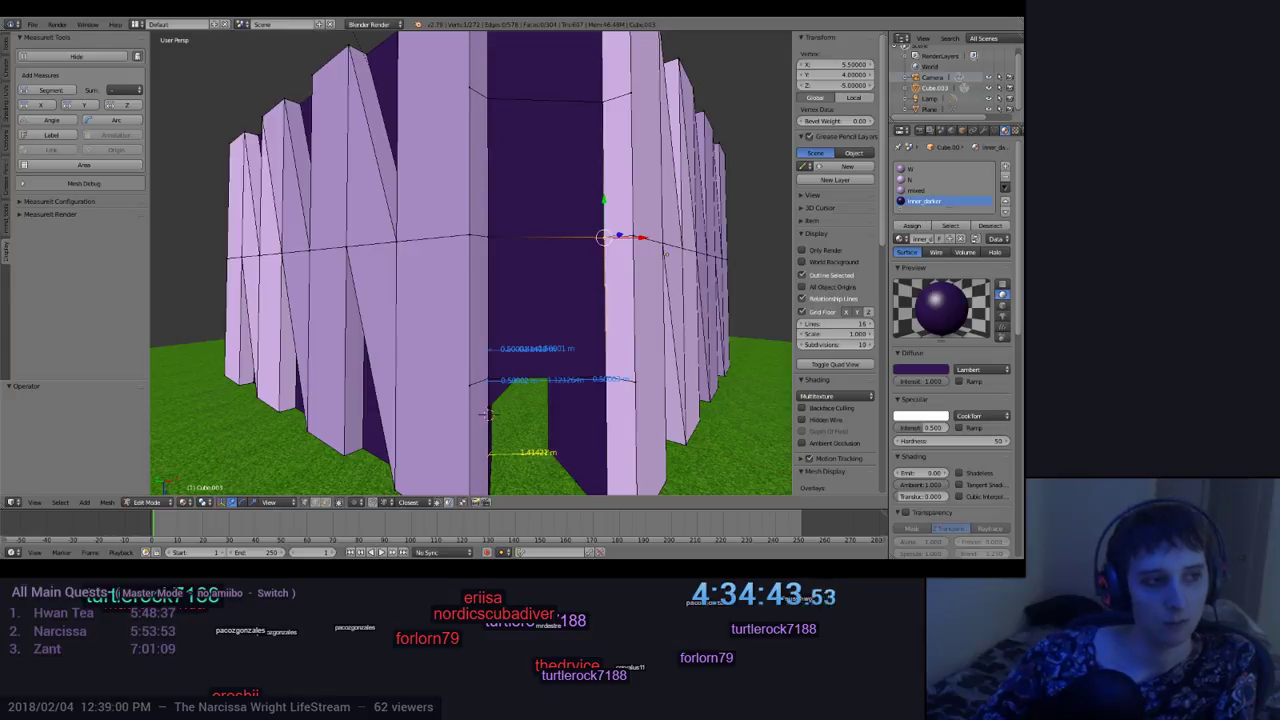
scroll(650, 300, "down", 4)
scroll(643, 322, "up", 2)
middle_click_drag(643, 322, 513, 413)
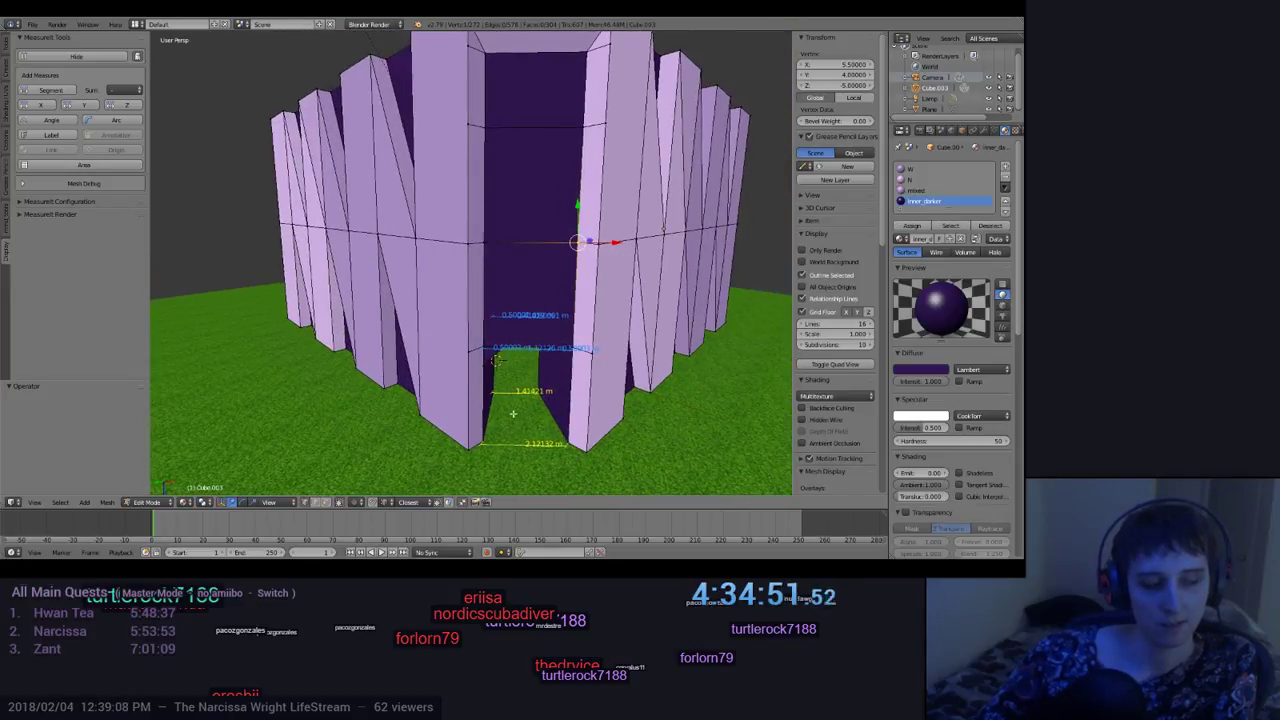
mouse_move(642, 324)
middle_mouse_down()
mouse_move(636, 308)
mouse_move(646, 323)
middle_mouse_up()
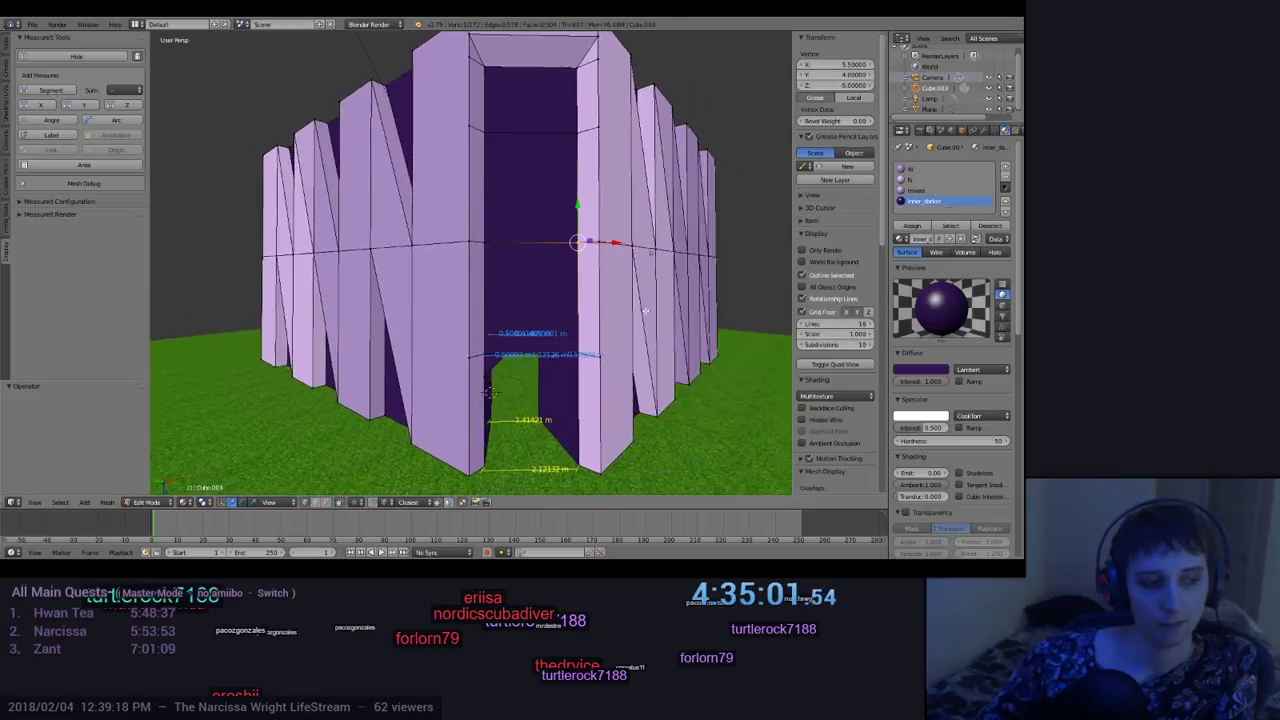
scroll(643, 326, "up", 5)
middle_click_drag(643, 326, 753, 384)
scroll(708, 350, "down", 5)
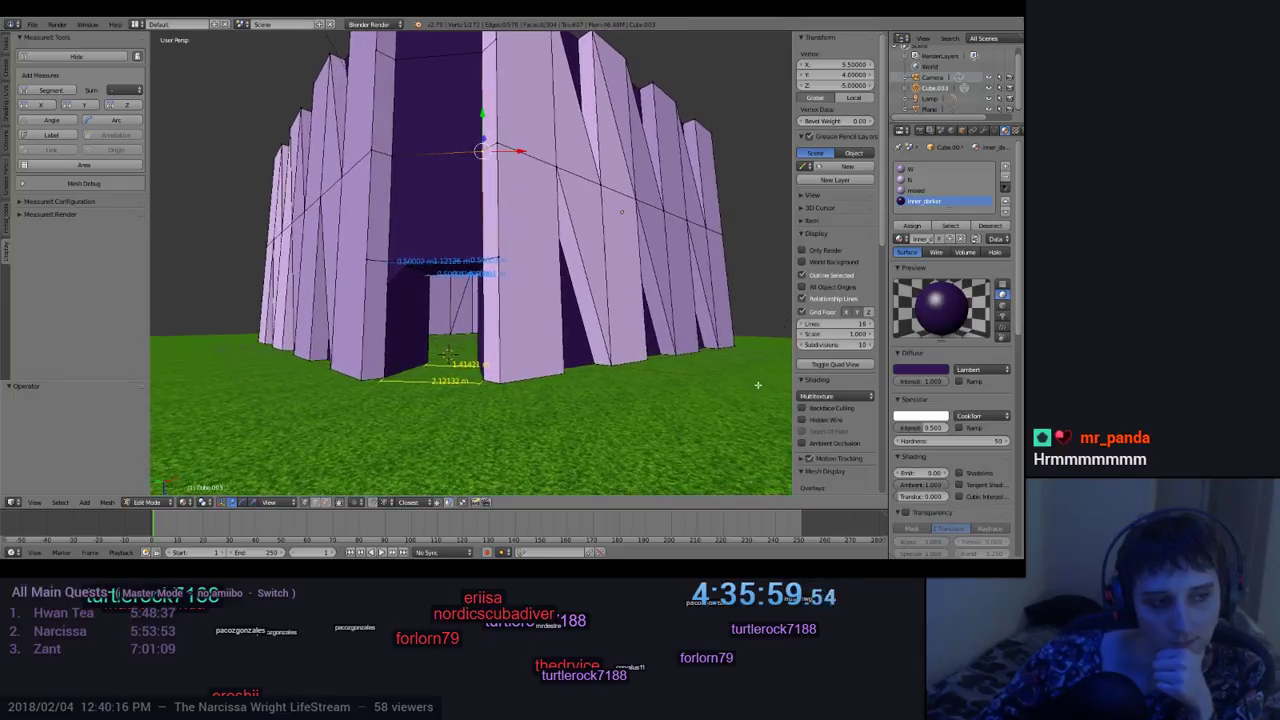
middle_click_drag(757, 384, 770, 74)
middle_click_drag(773, 57, 773, 393)
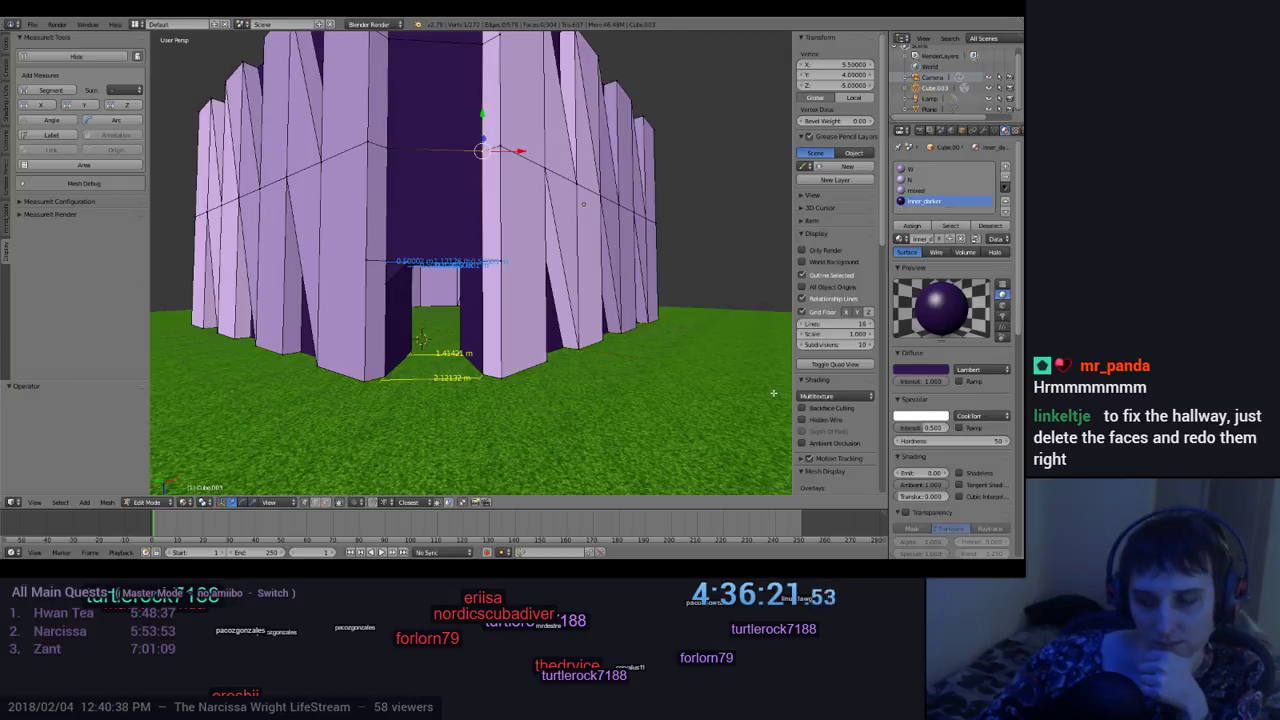
middle_click_drag(773, 393, 510, 393)
scroll(510, 393, "down", 8)
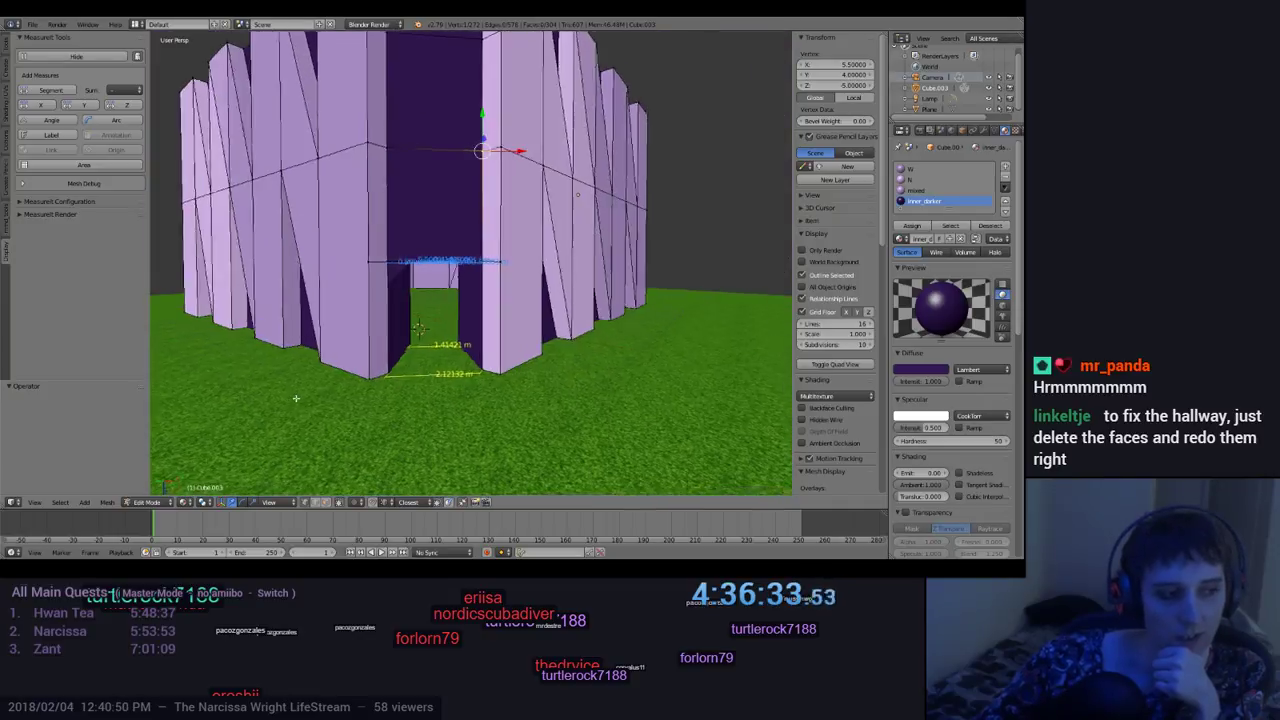
Step: Add a segment measurement between the doorway's two outer floor corners and change its colour to near-white
middle_click_drag(278, 399, 390, 358)
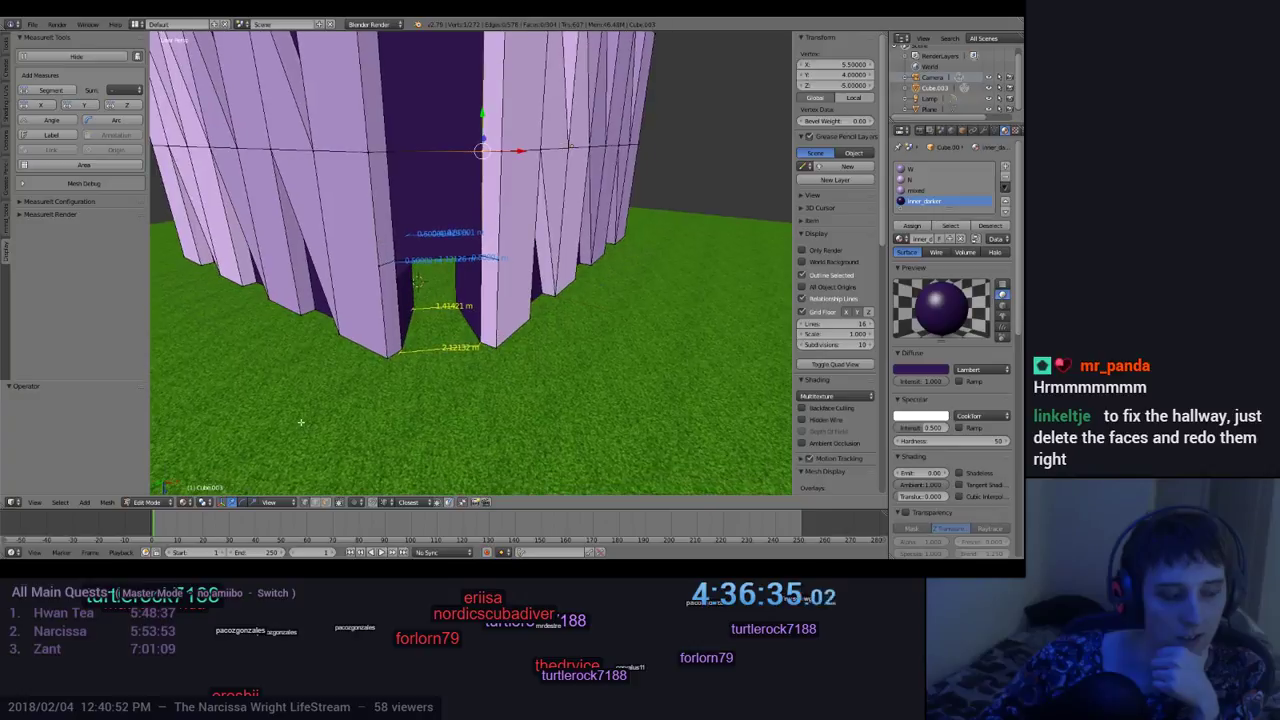
right_click(388, 358)
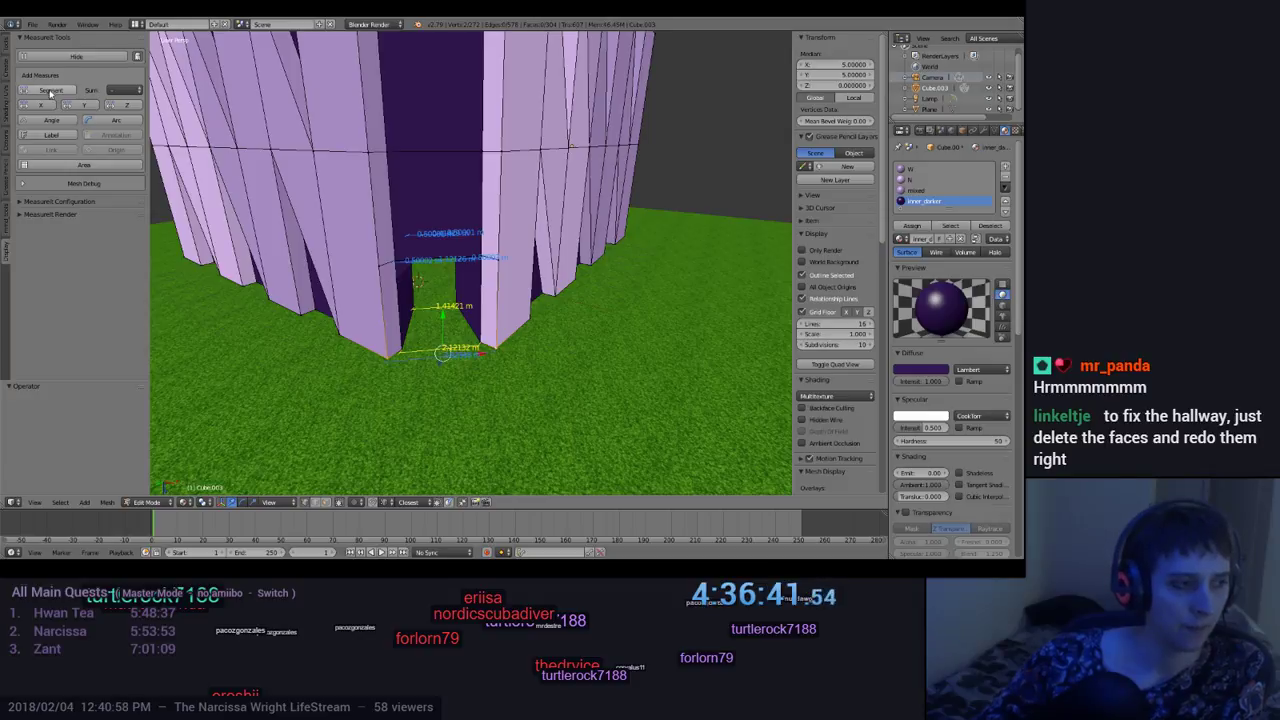
scroll(861, 432, "down", 10)
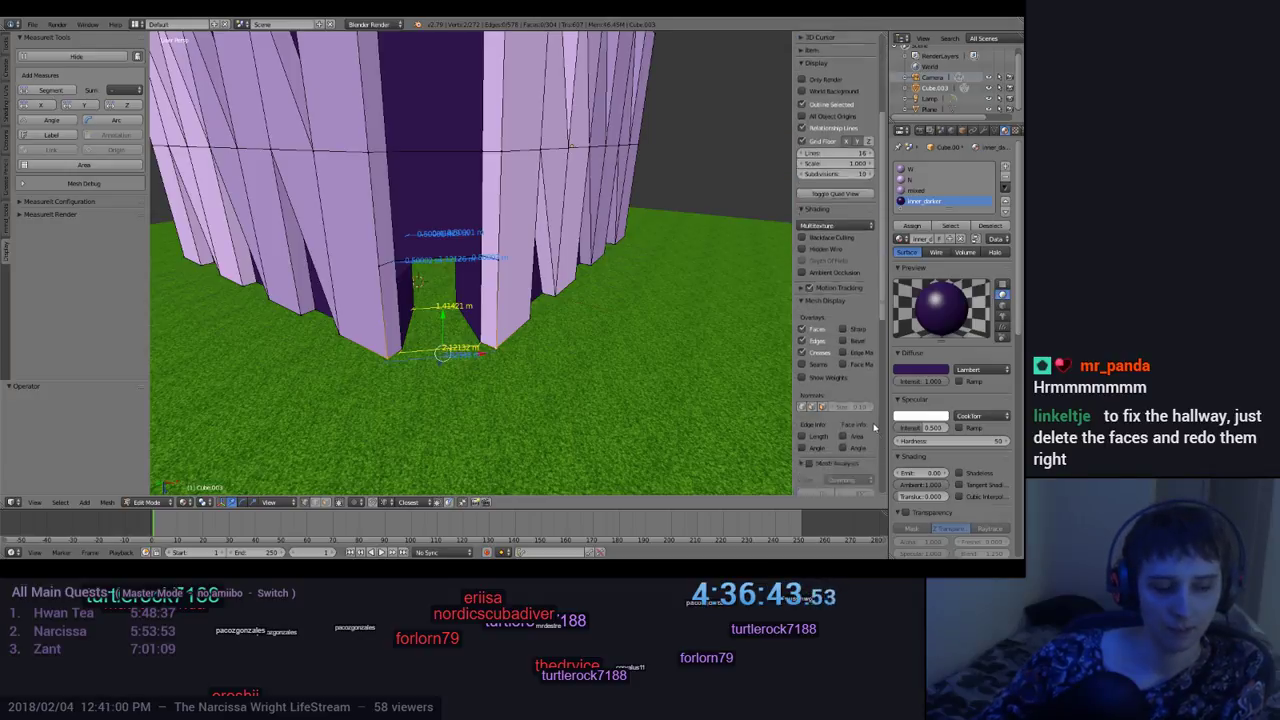
scroll(861, 432, "down", 2)
left_click(859, 378)
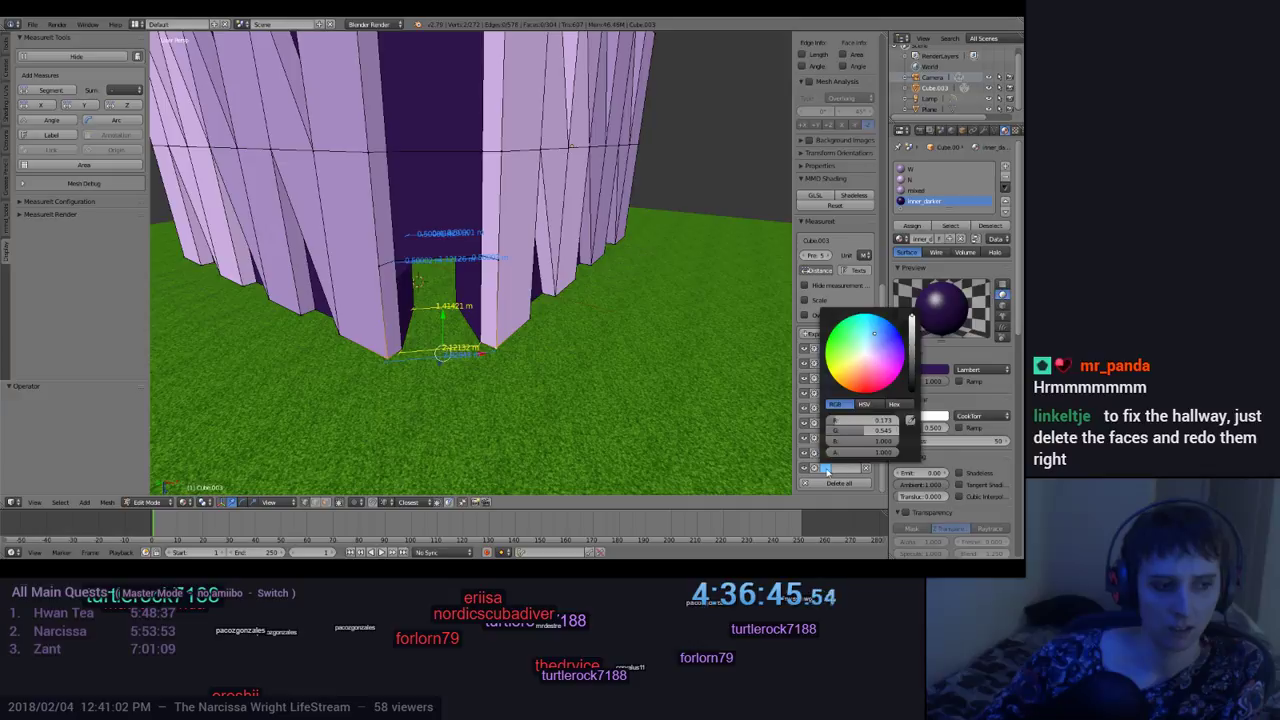
left_click(825, 468)
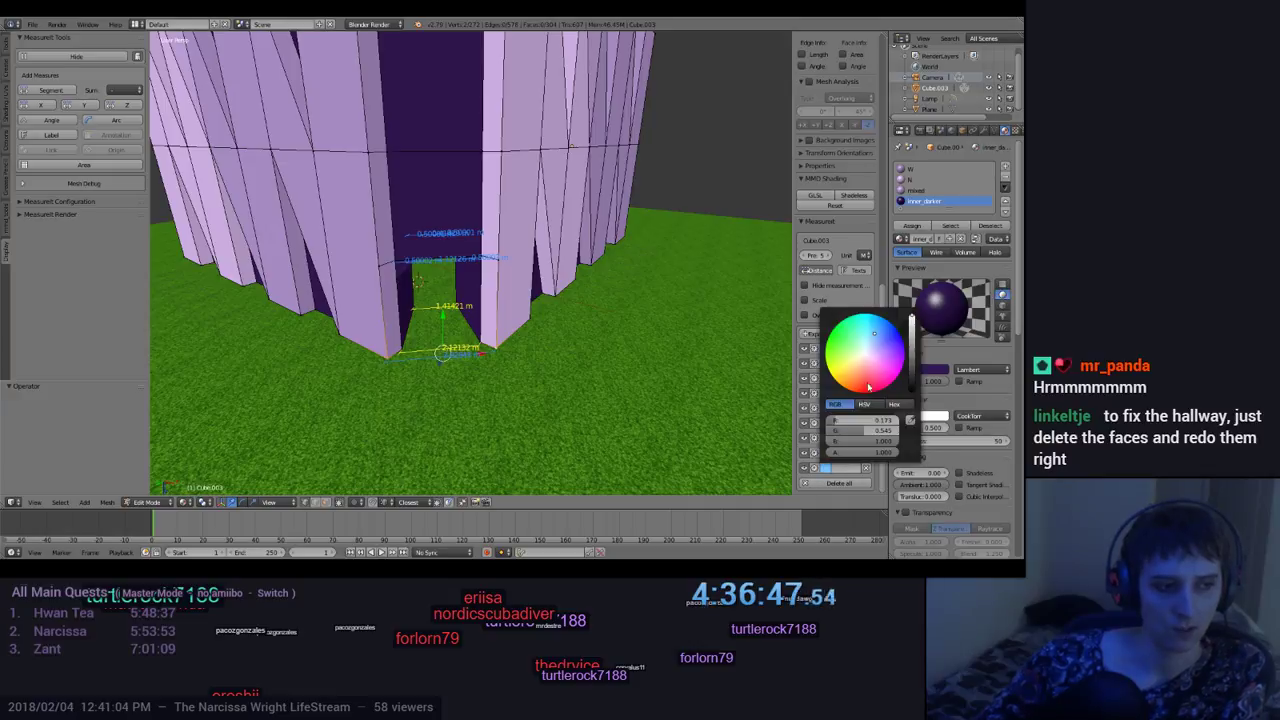
left_click_drag(862, 373, 864, 356)
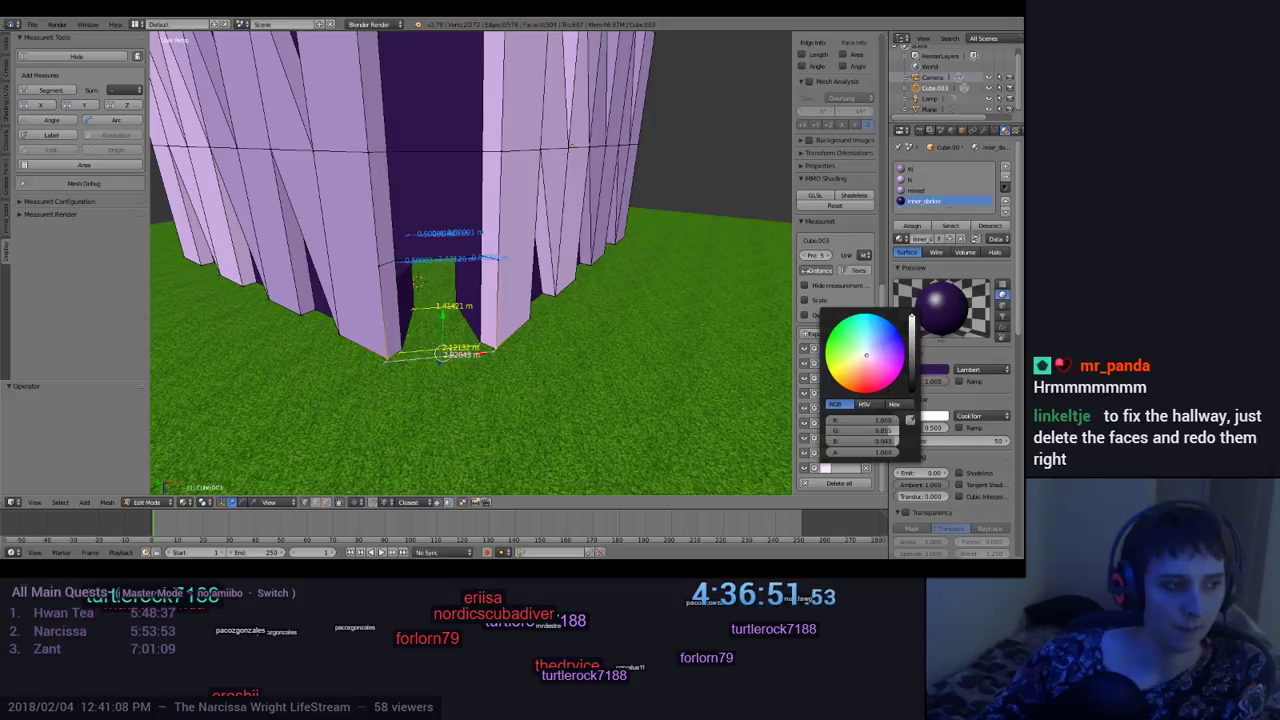
Step: Add a segment measurement between the two inner wall corners at floor level beside the doorway
scroll(781, 413, "up", 8)
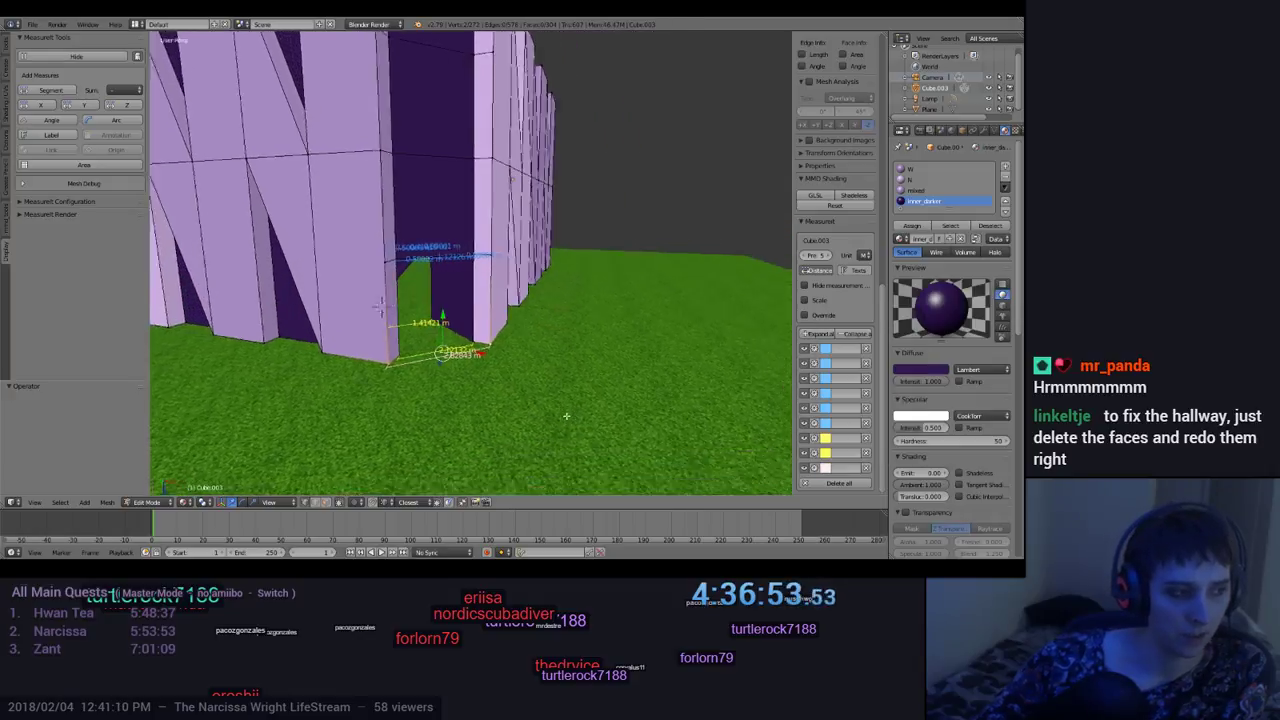
scroll(368, 413, "up", 1)
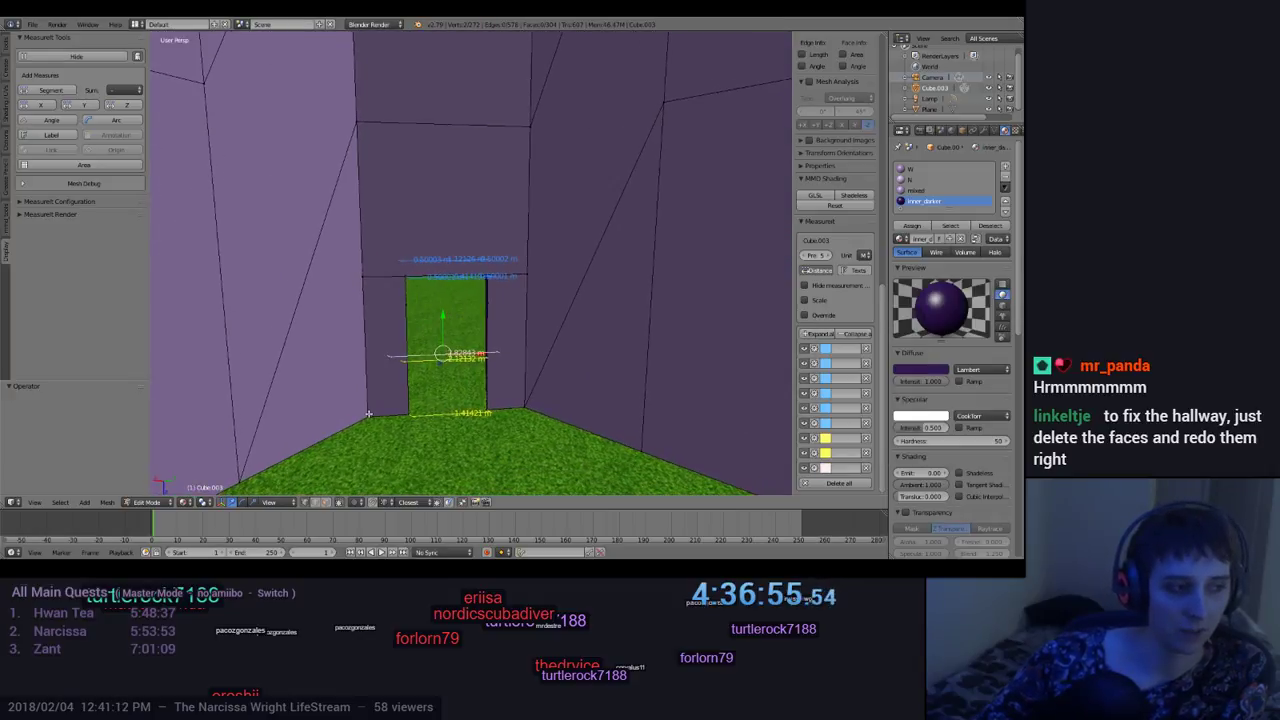
right_click(526, 409, "shift")
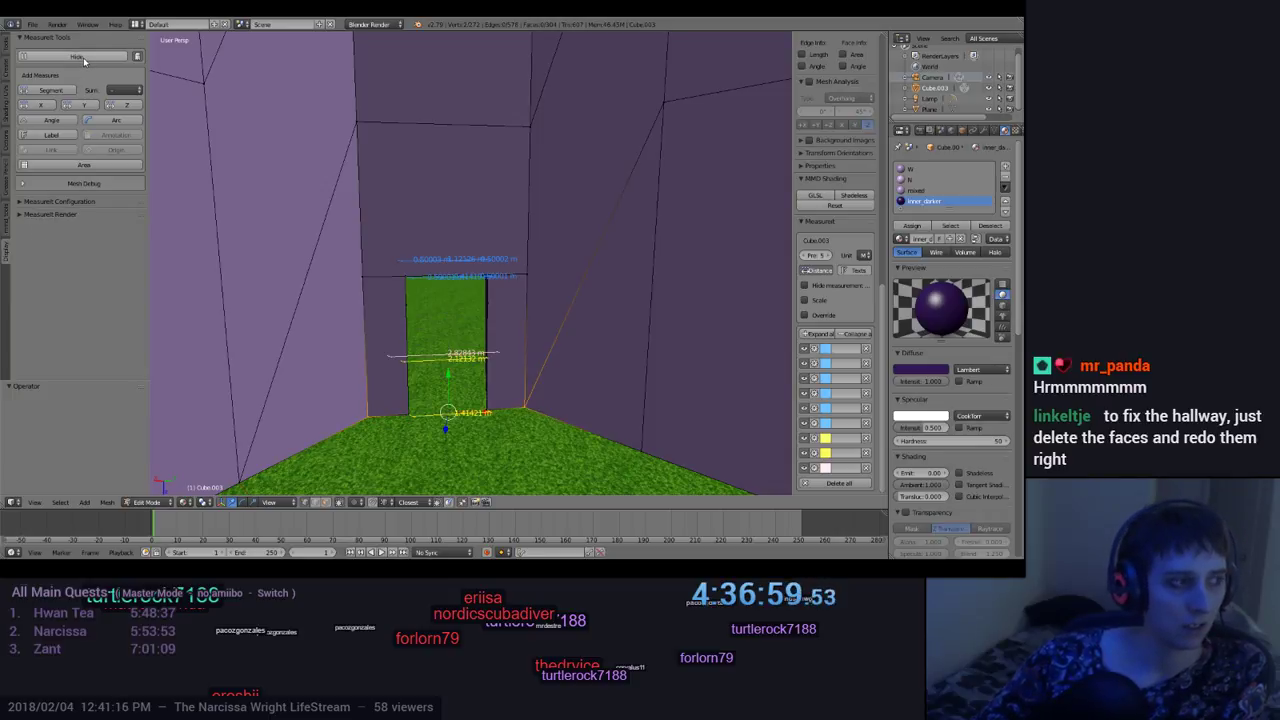
left_click(59, 89)
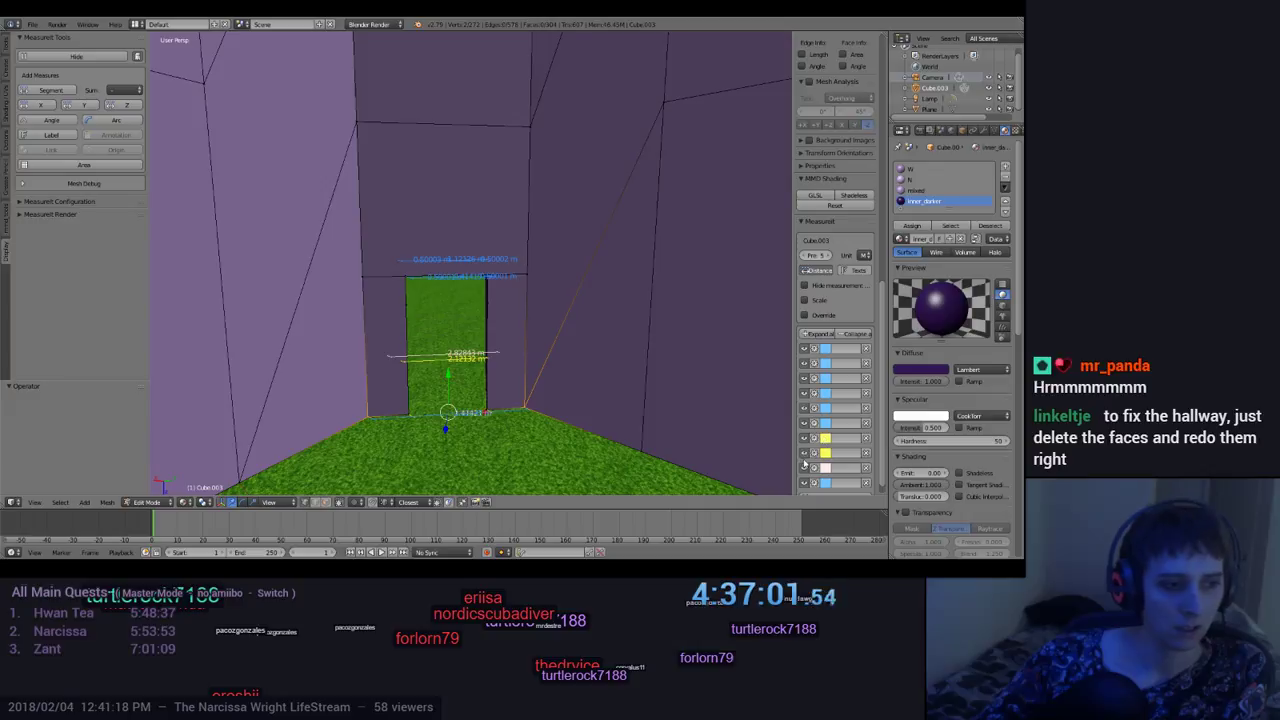
Step: Delete the two yellow doorway measurements and change the new inner measurement's colour to white
left_click(866, 453)
left_click(866, 438)
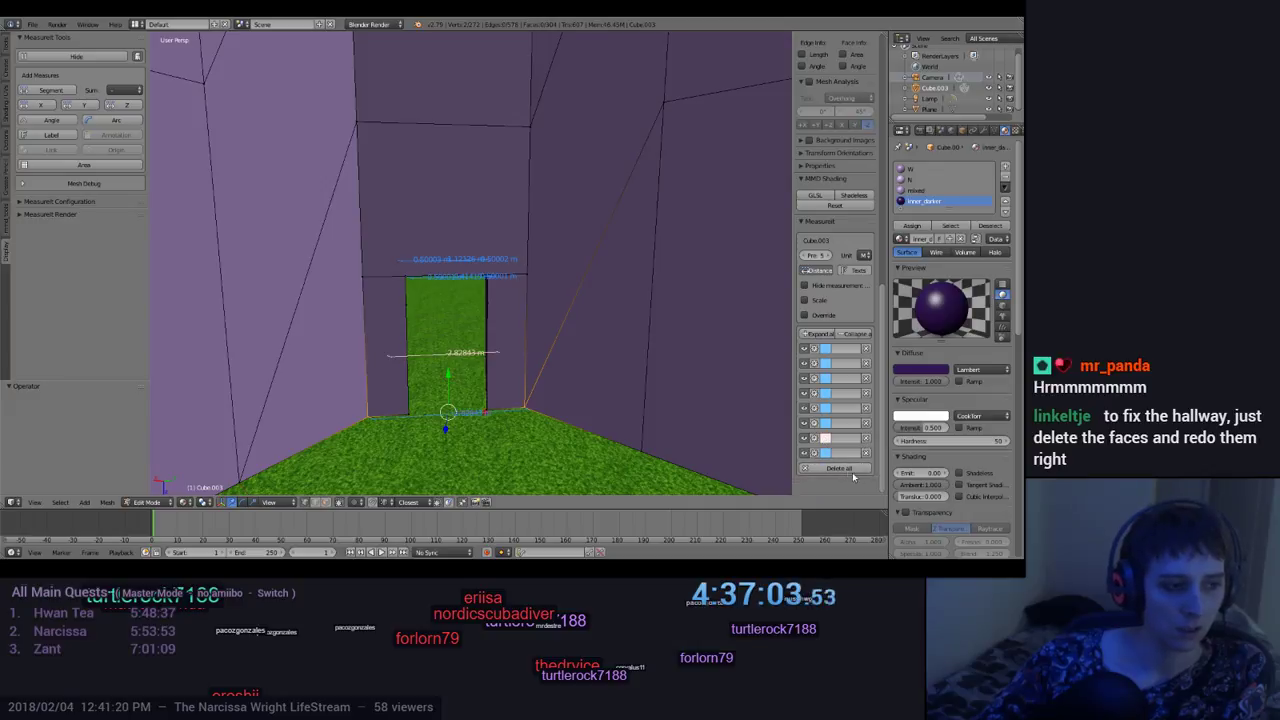
left_click(828, 455)
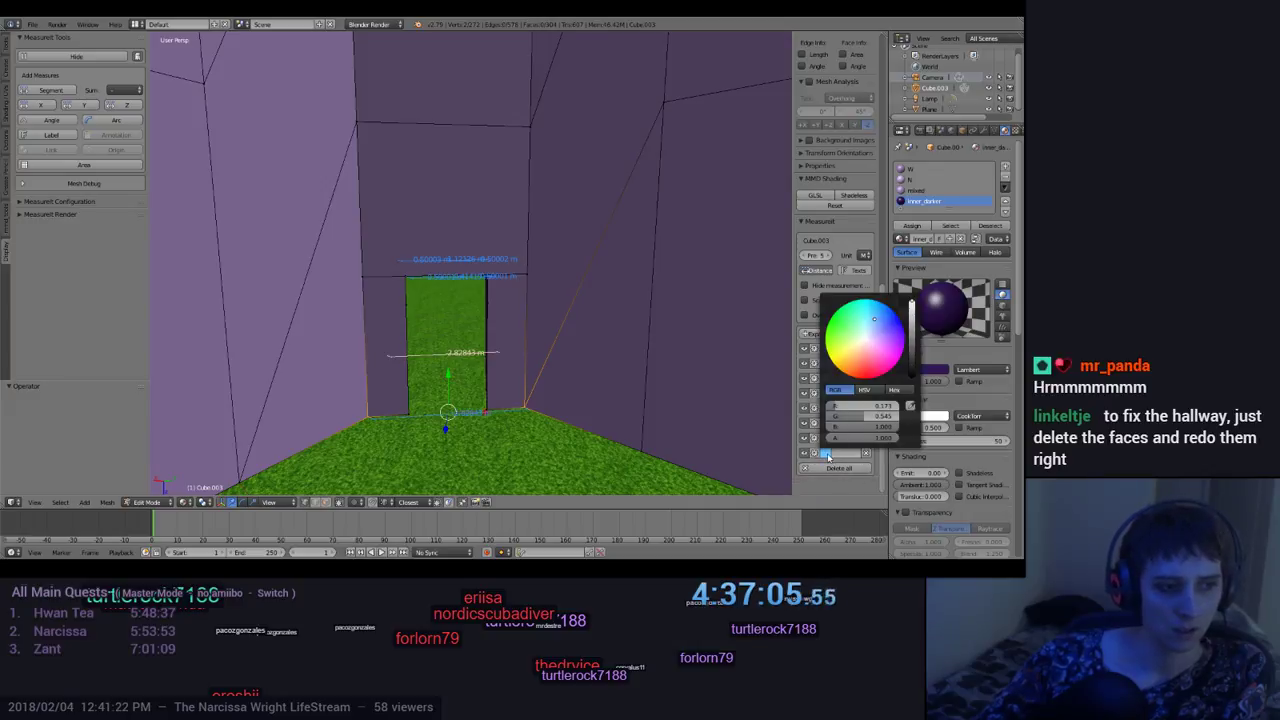
left_click(864, 338)
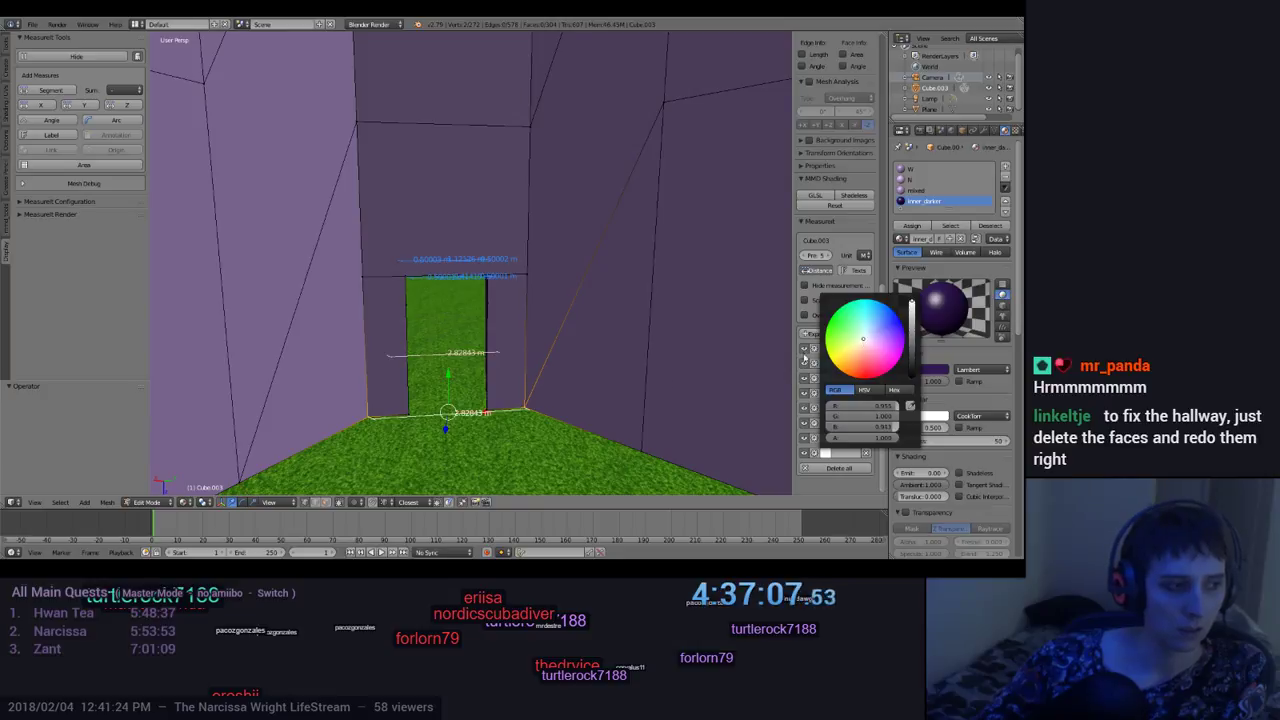
Step: Compare the doorway's inner and outer width measurements and inspect the hallway from outside and inside the castle
middle_click_drag(598, 400, 198, 410)
scroll(200, 418, "down", 4)
scroll(326, 404, "up", 3)
middle_click_drag(430, 388, 487, 349)
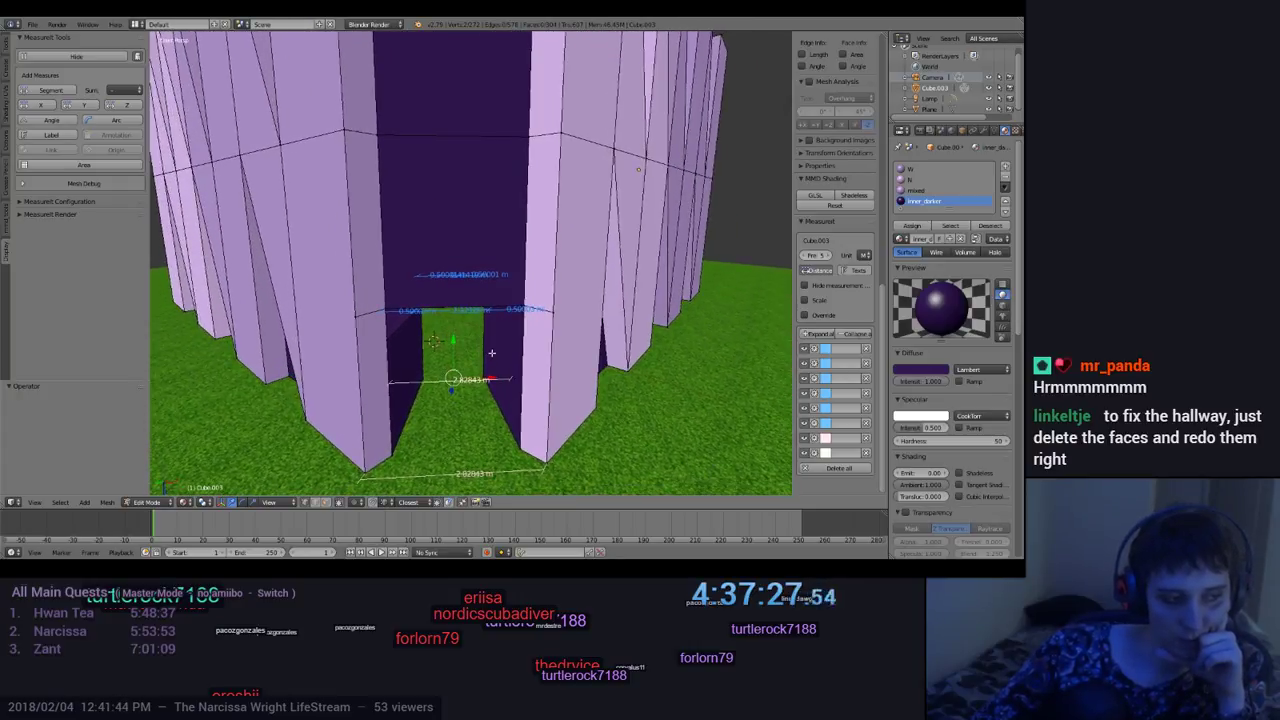
mouse_move(489, 352)
middle_mouse_down()
mouse_move(489, 388)
mouse_move(486, 338)
mouse_move(487, 356)
middle_mouse_up()
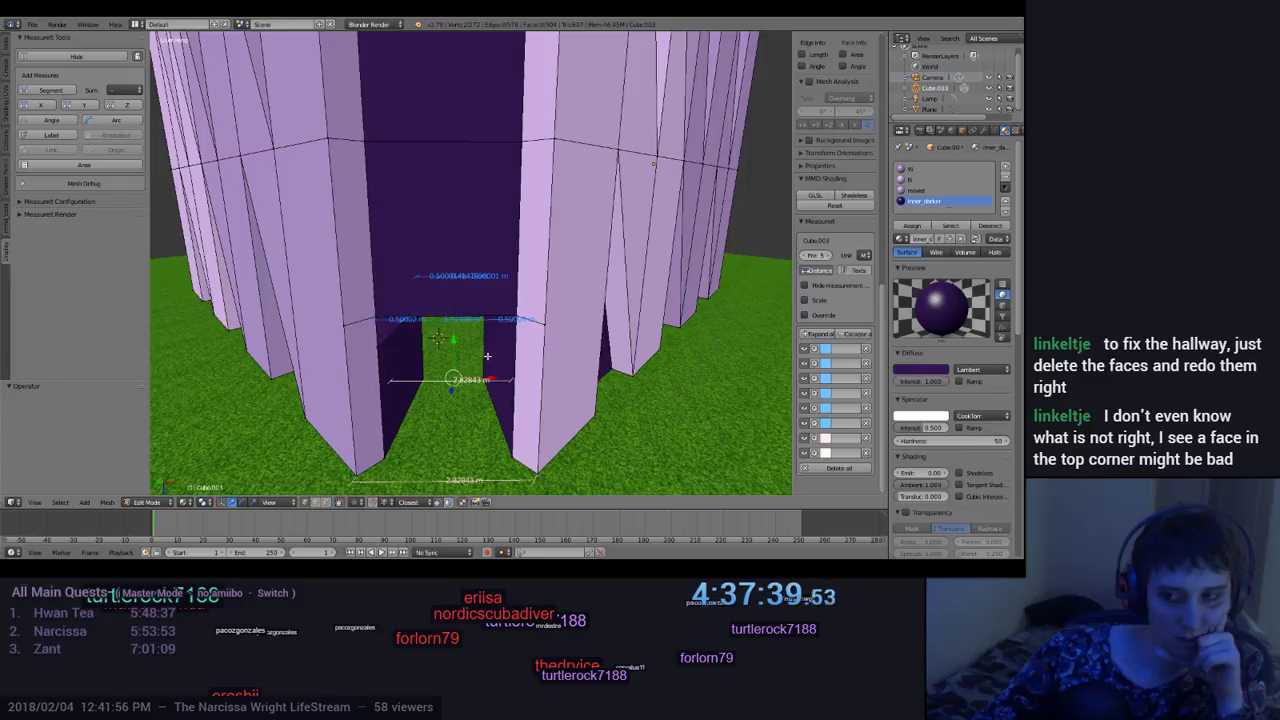
mouse_move(487, 356)
middle_mouse_down()
mouse_move(492, 325)
mouse_move(516, 360)
mouse_move(487, 339)
mouse_move(489, 324)
mouse_move(499, 371)
mouse_move(493, 342)
middle_mouse_up()
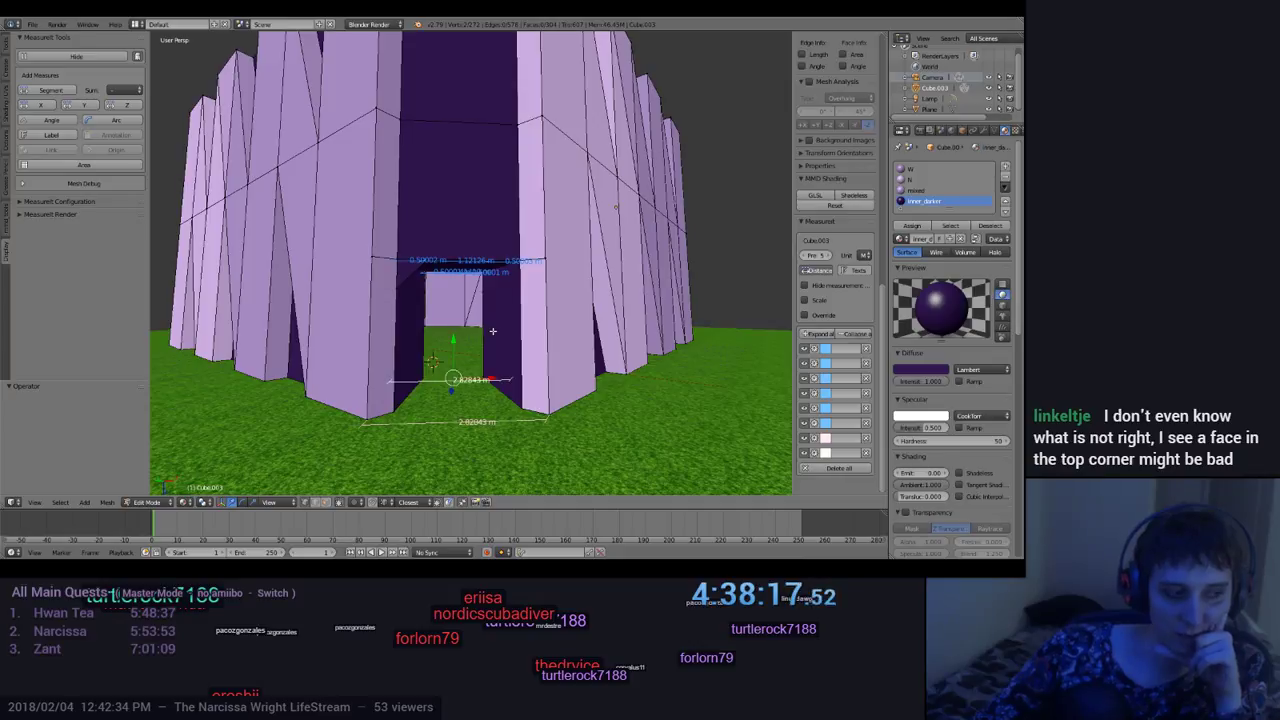
scroll(492, 331, "up", 8)
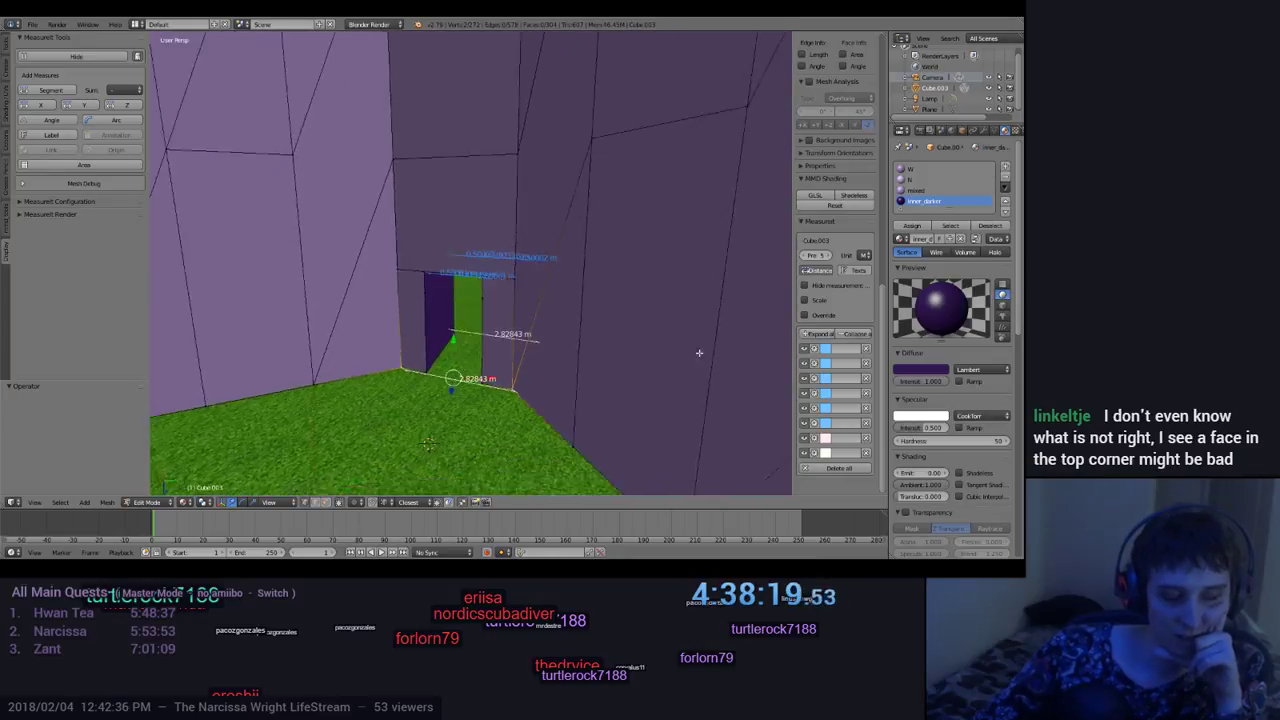
middle_click_drag(699, 352, 649, 387)
scroll(525, 341, "down", 3)
scroll(525, 341, "down", 2)
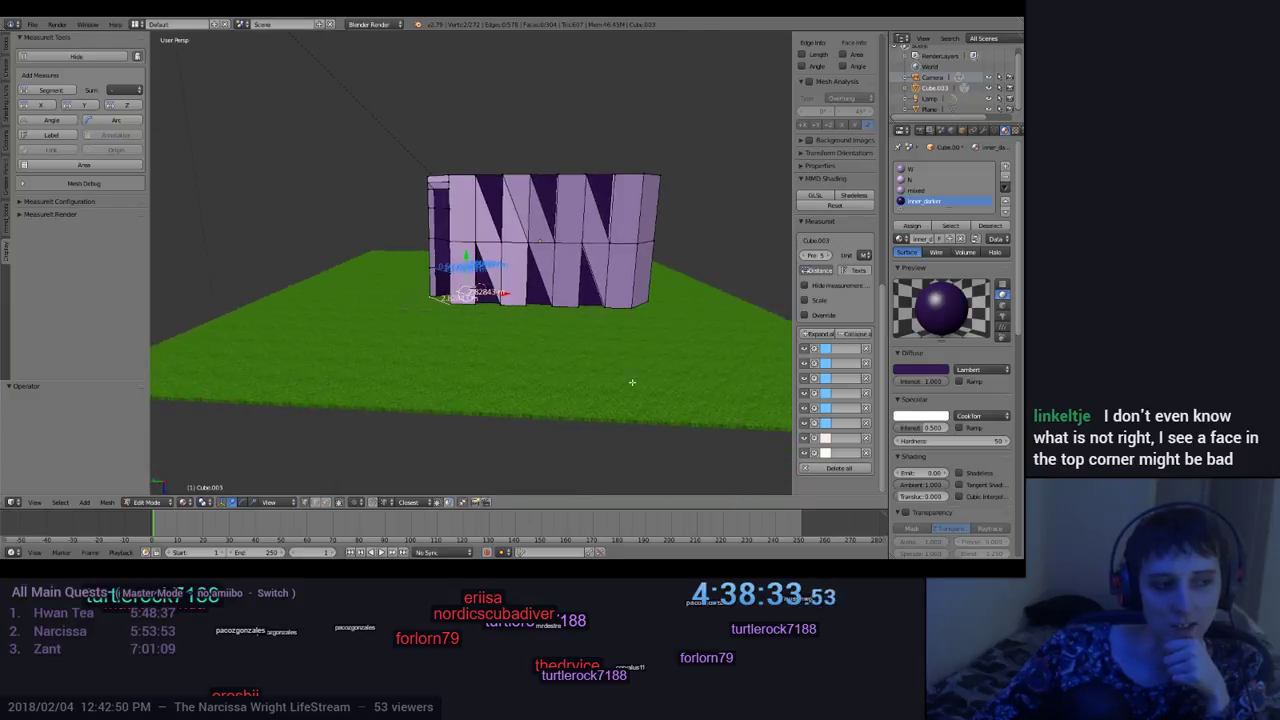
scroll(494, 358, "up", 6)
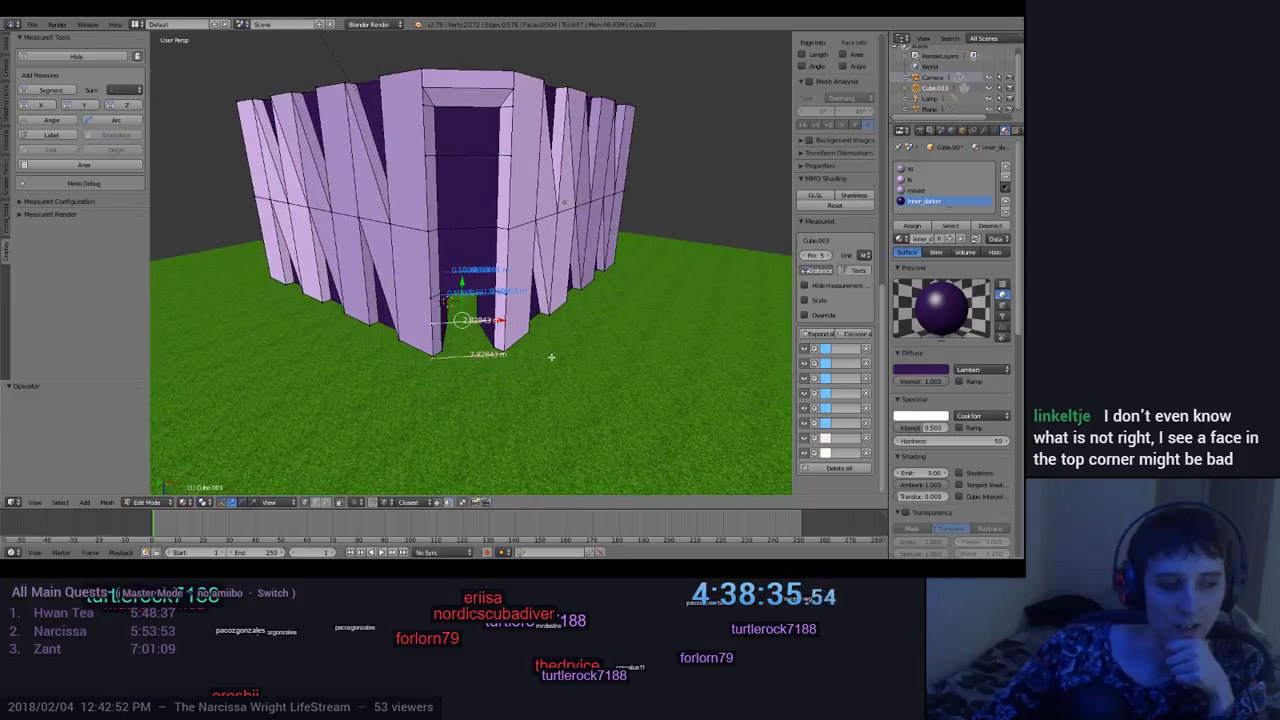
mouse_move(572, 356)
middle_mouse_down()
mouse_move(571, 340)
mouse_move(590, 353)
middle_mouse_up()
scroll(718, 366, "up", 5)
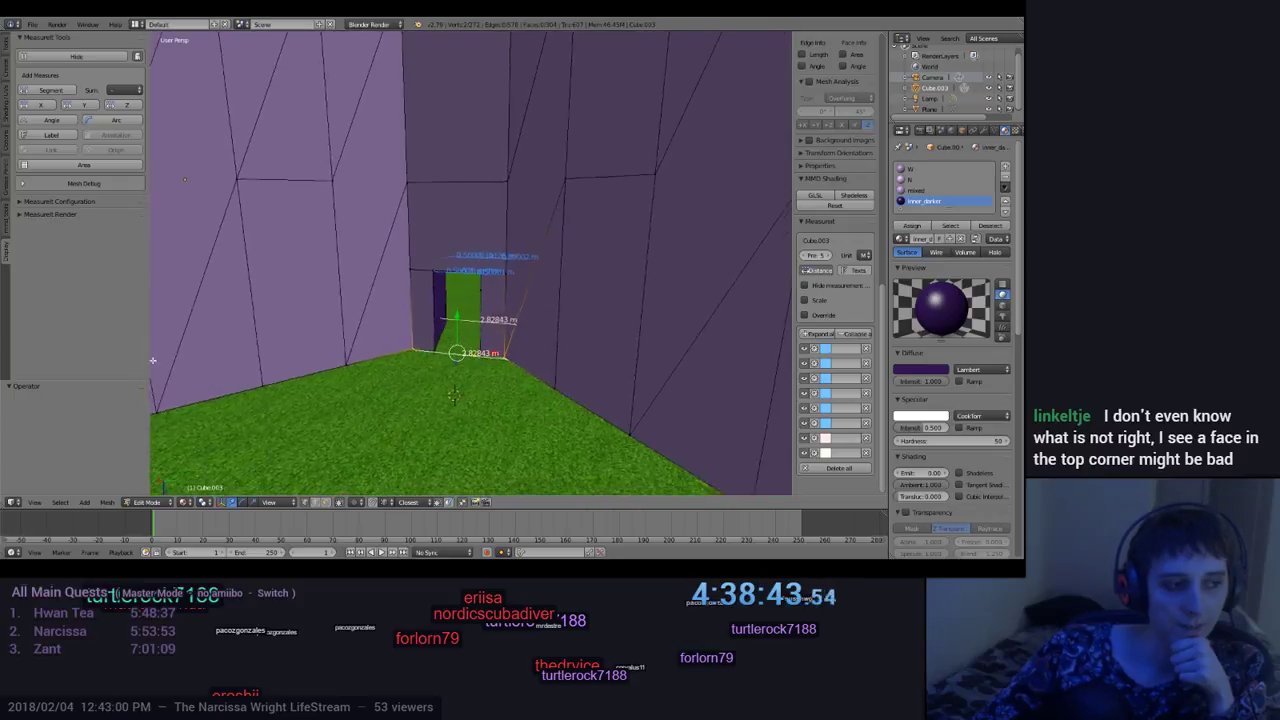
scroll(709, 372, "down", 3)
scroll(709, 372, "down", 6)
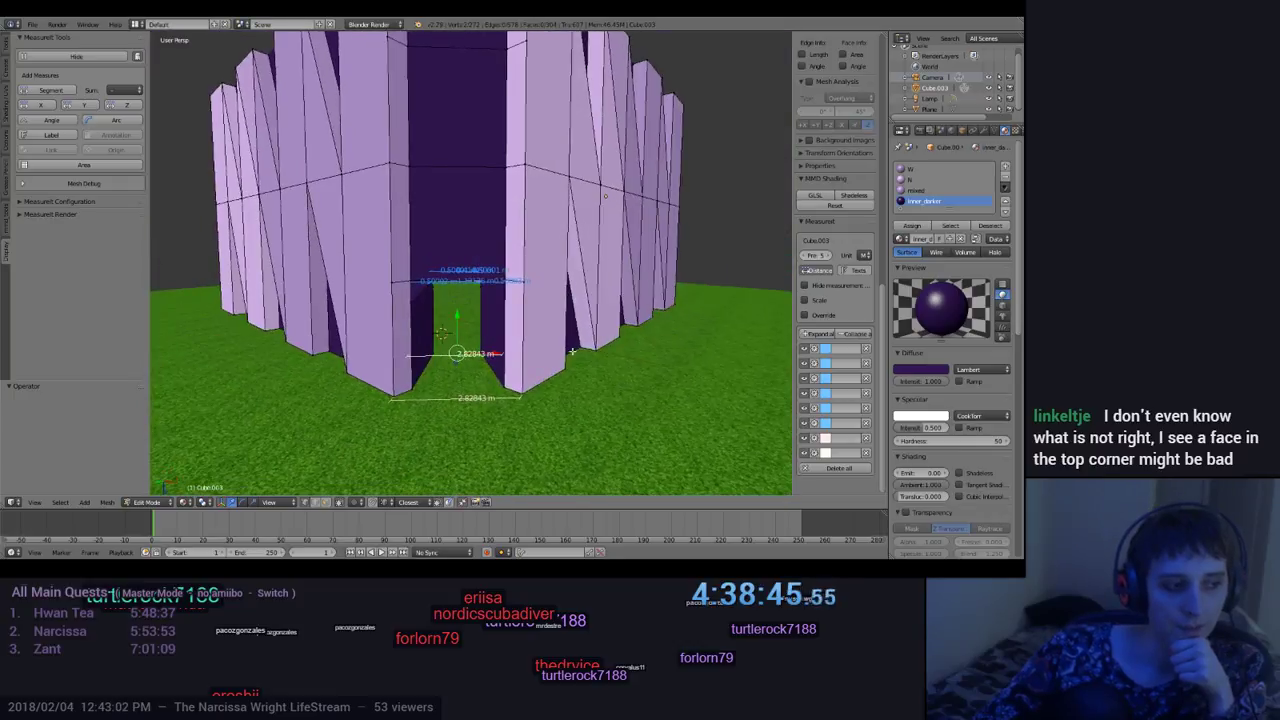
middle_click_drag(576, 352, 570, 380)
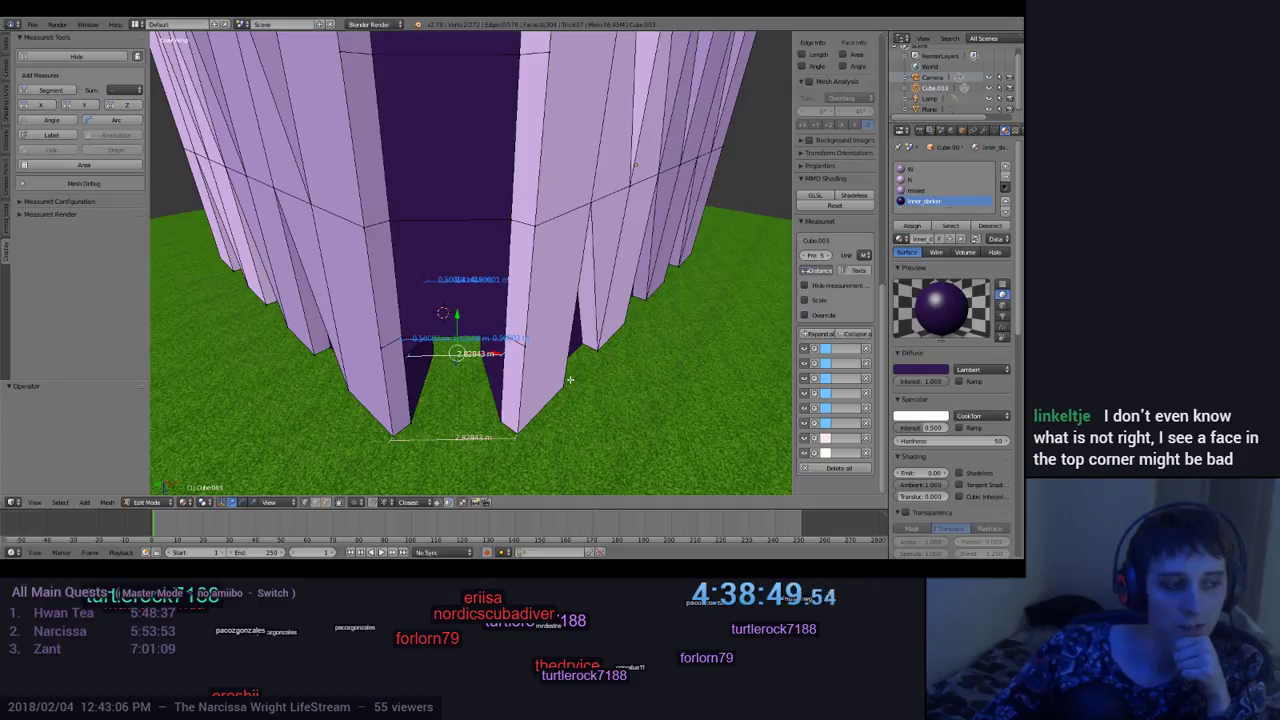
Step: Delete all the blue measurements above the doorway, keeping the two white floor-level ones
middle_click_drag(570, 380, 575, 362)
scroll(327, 411, "up", 8)
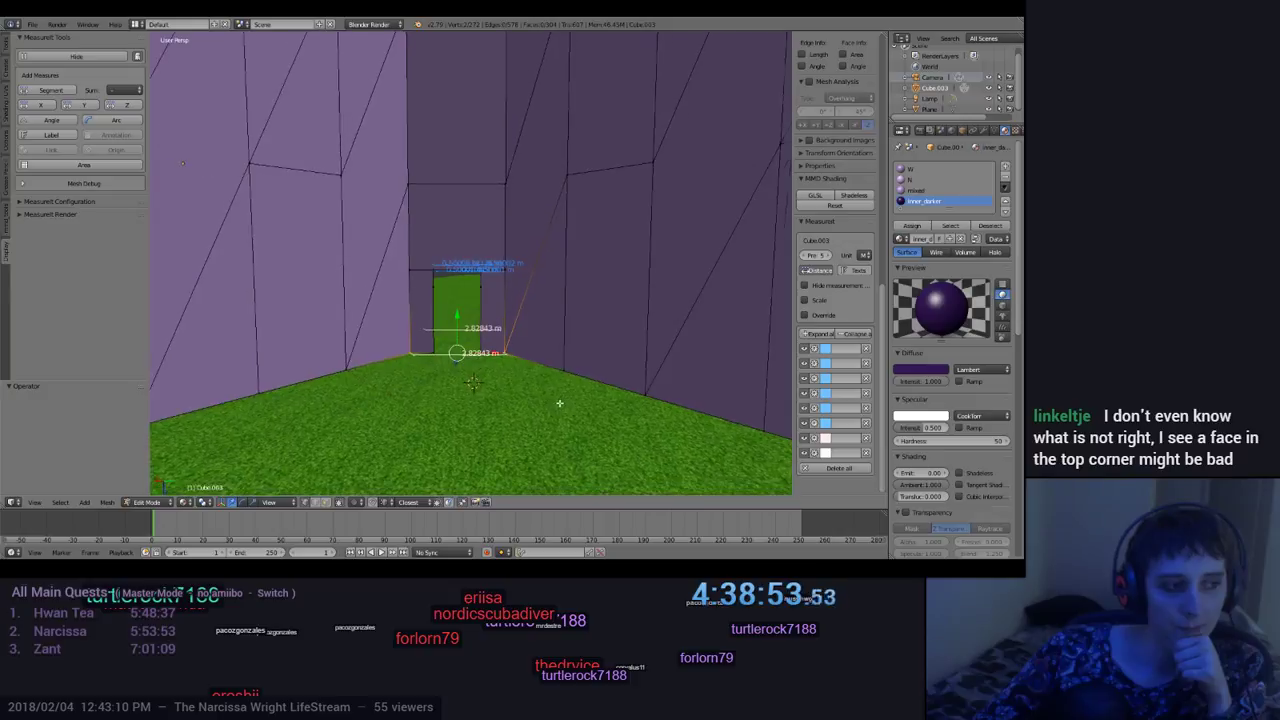
left_click(866, 349)
left_click(866, 349)
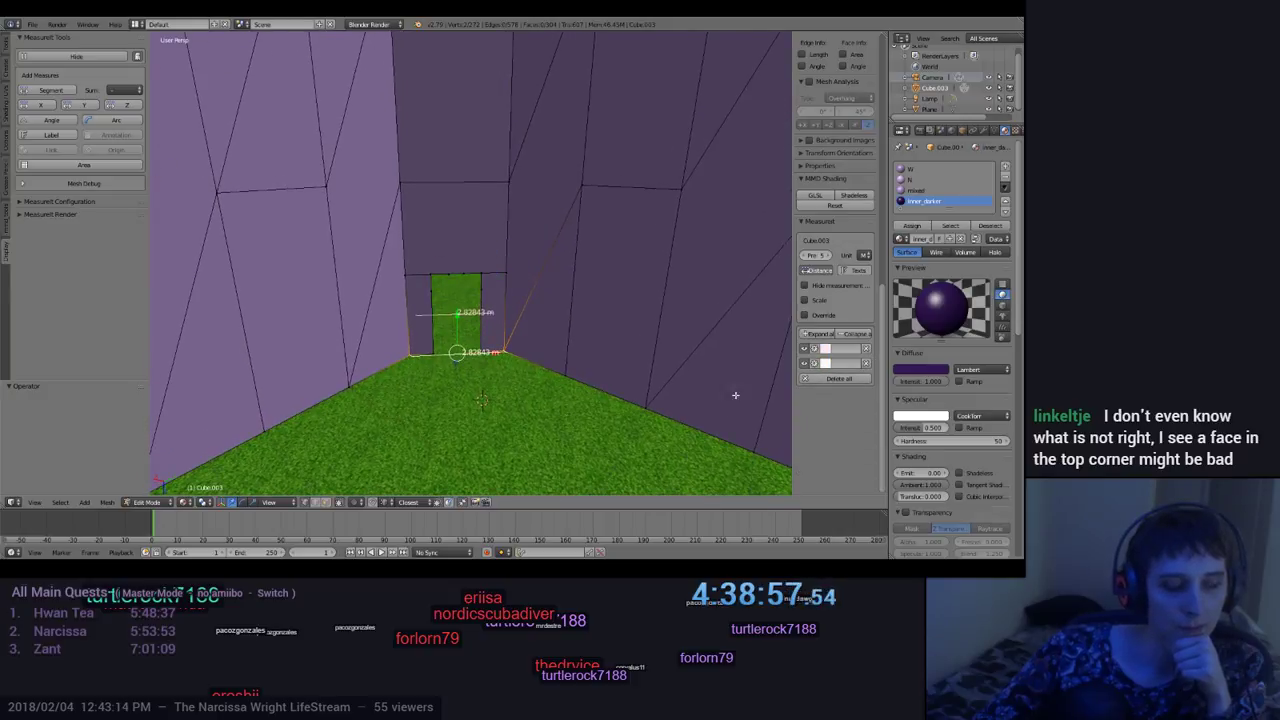
Step: Examine the hallway opening, doorway recess and neighbouring wall pillars from inside and outside the castle
scroll(583, 383, "down", 2)
scroll(571, 400, "up", 2)
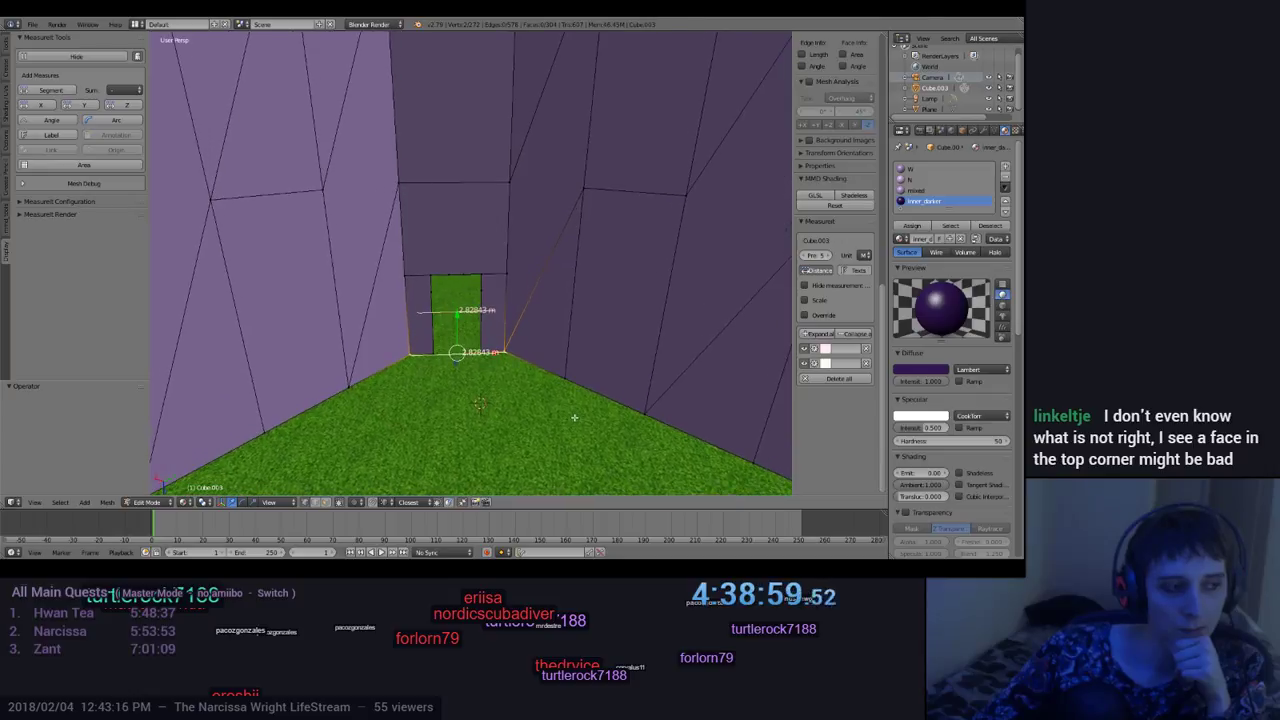
middle_click_drag(574, 403, 166, 400)
middle_click_drag(482, 420, 258, 449)
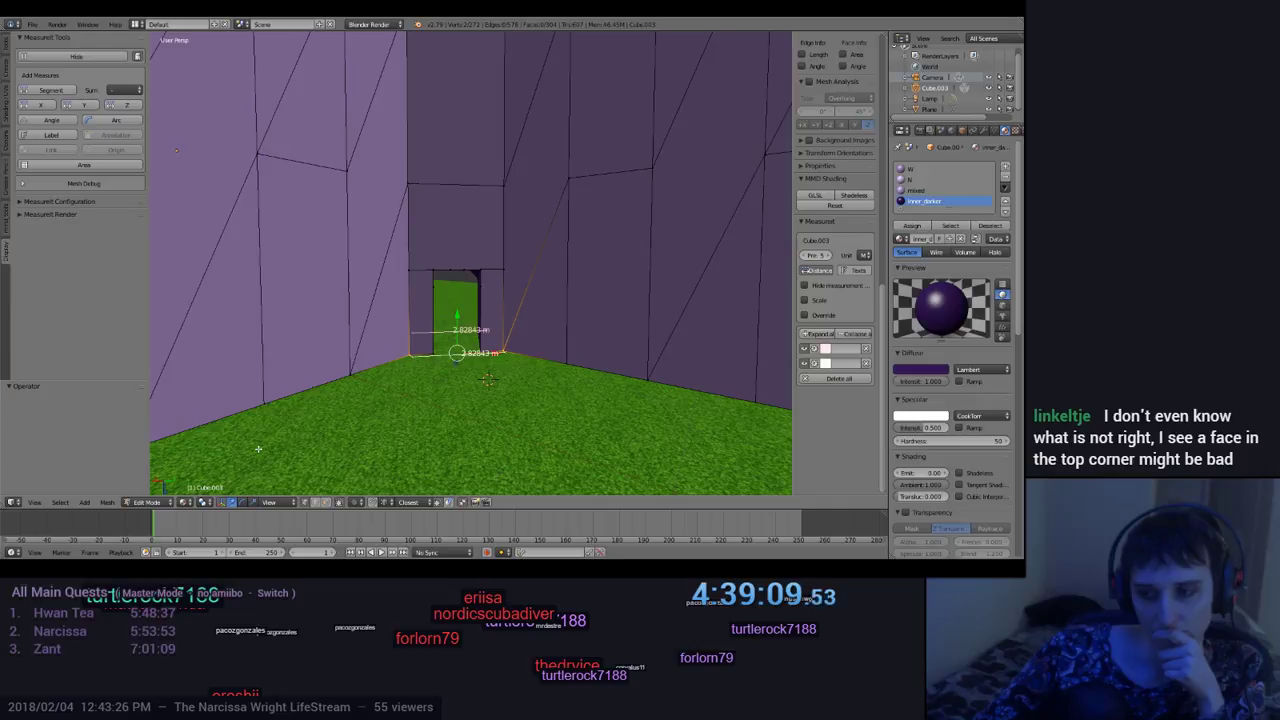
middle_click_drag(258, 449, 618, 176)
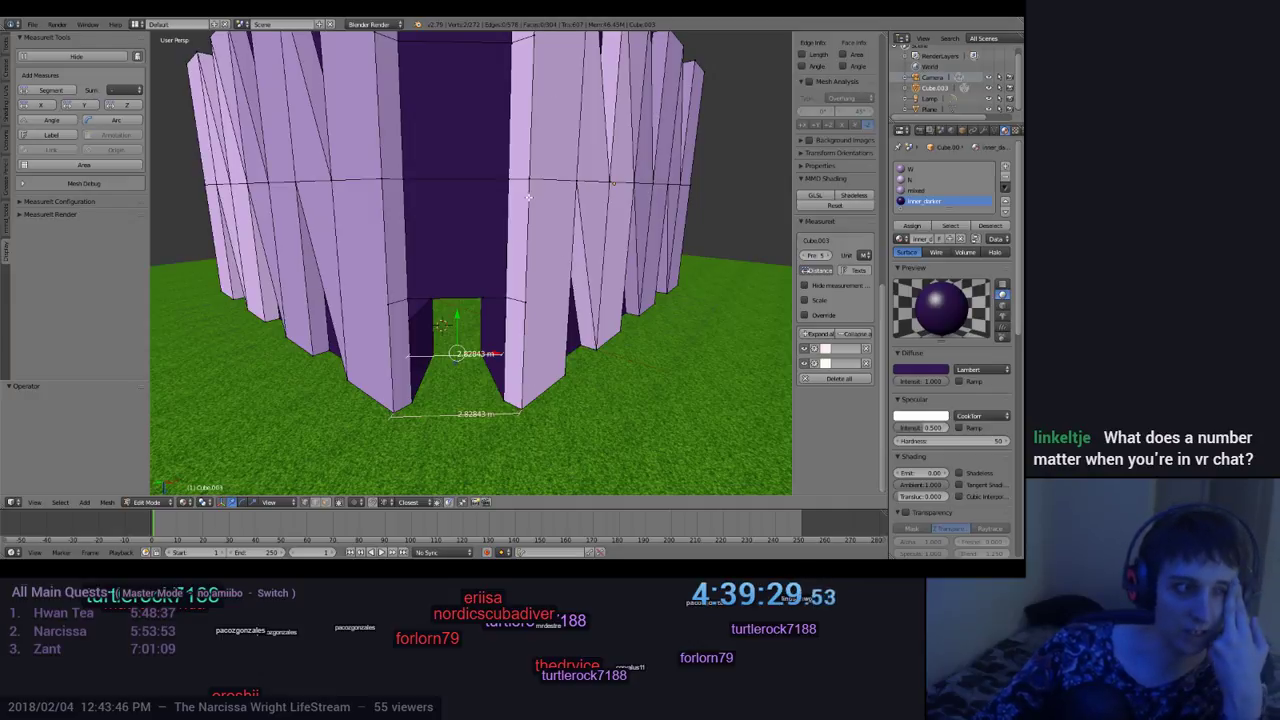
scroll(528, 184, "down", 1)
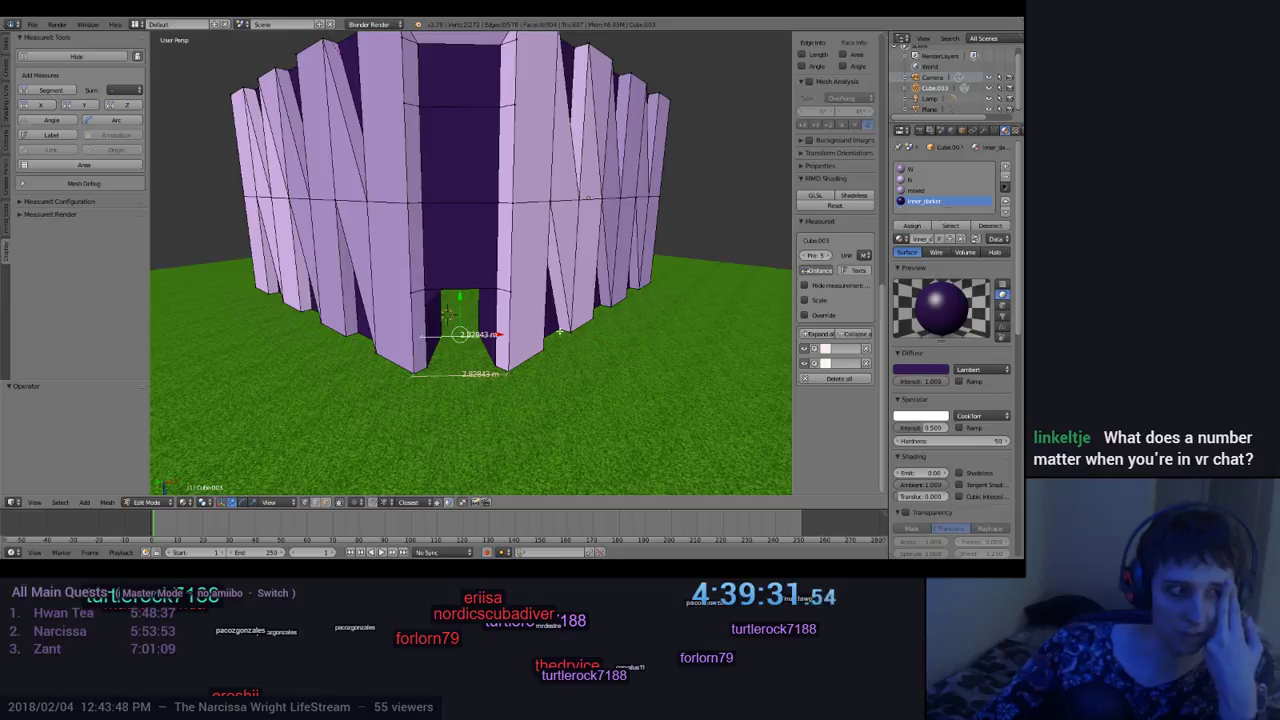
scroll(578, 345, "up", 3)
scroll(578, 345, "down", 1)
middle_click_drag(436, 284, 594, 381)
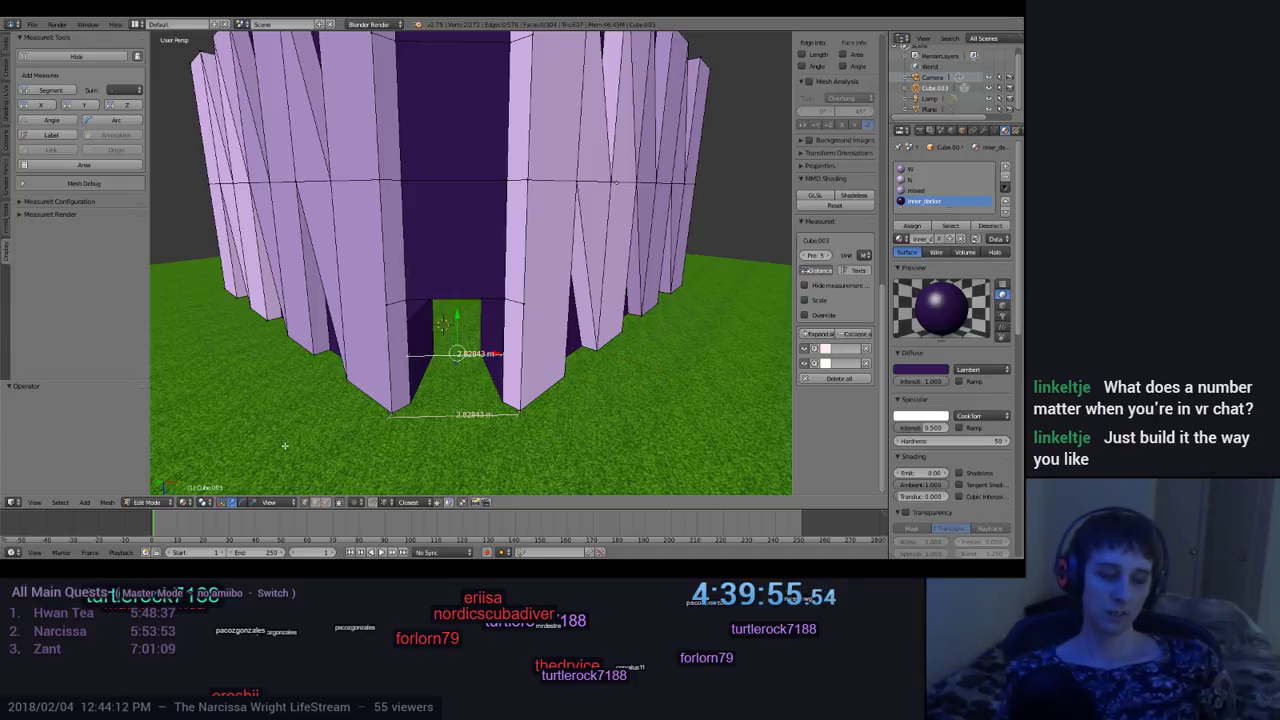
scroll(284, 446, "up", 2)
middle_click_drag(284, 440, 328, 397)
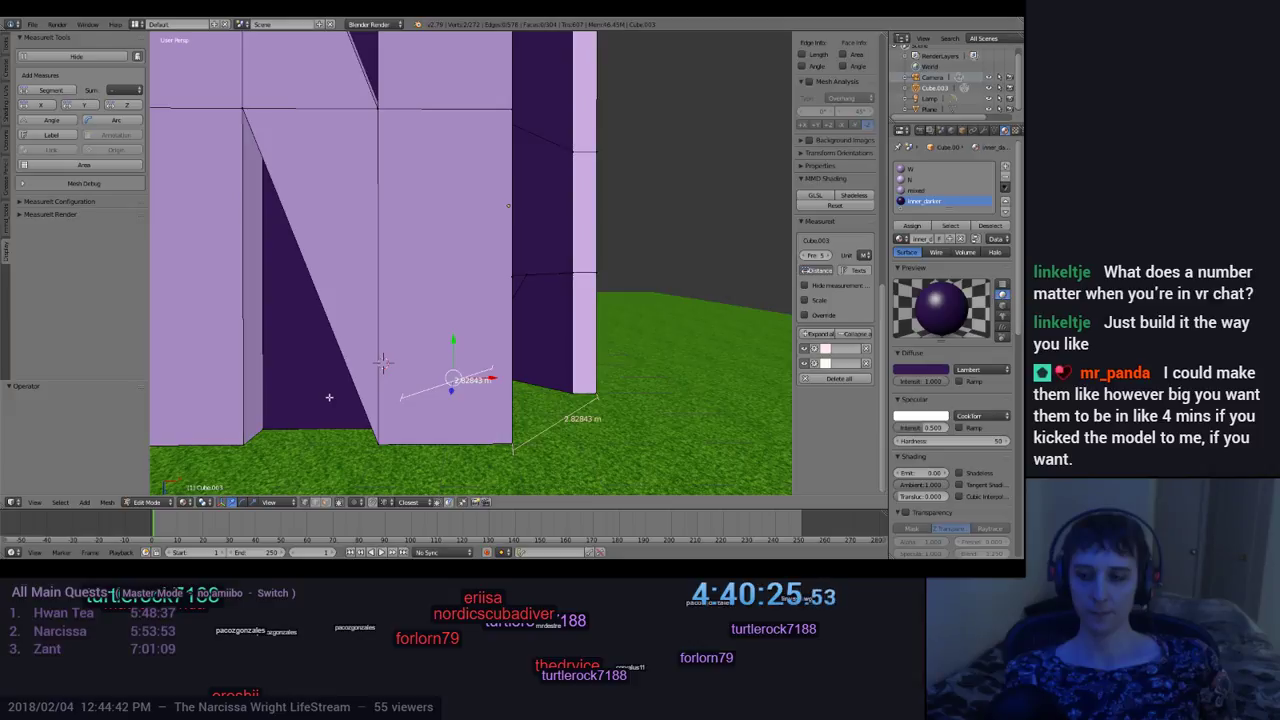
middle_click_drag(329, 397, 242, 419)
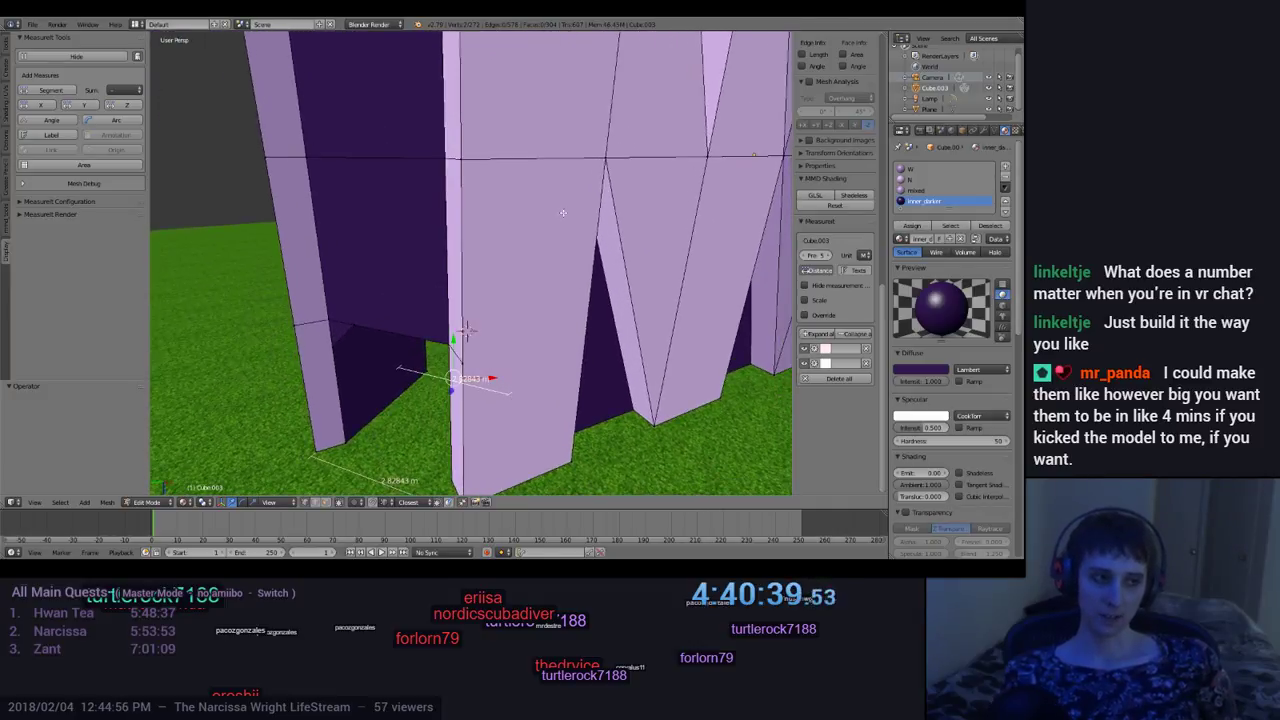
Step: Select the wall-seam vertex above the first notch beside the doorway and check its local coordinates
right_click(604, 158)
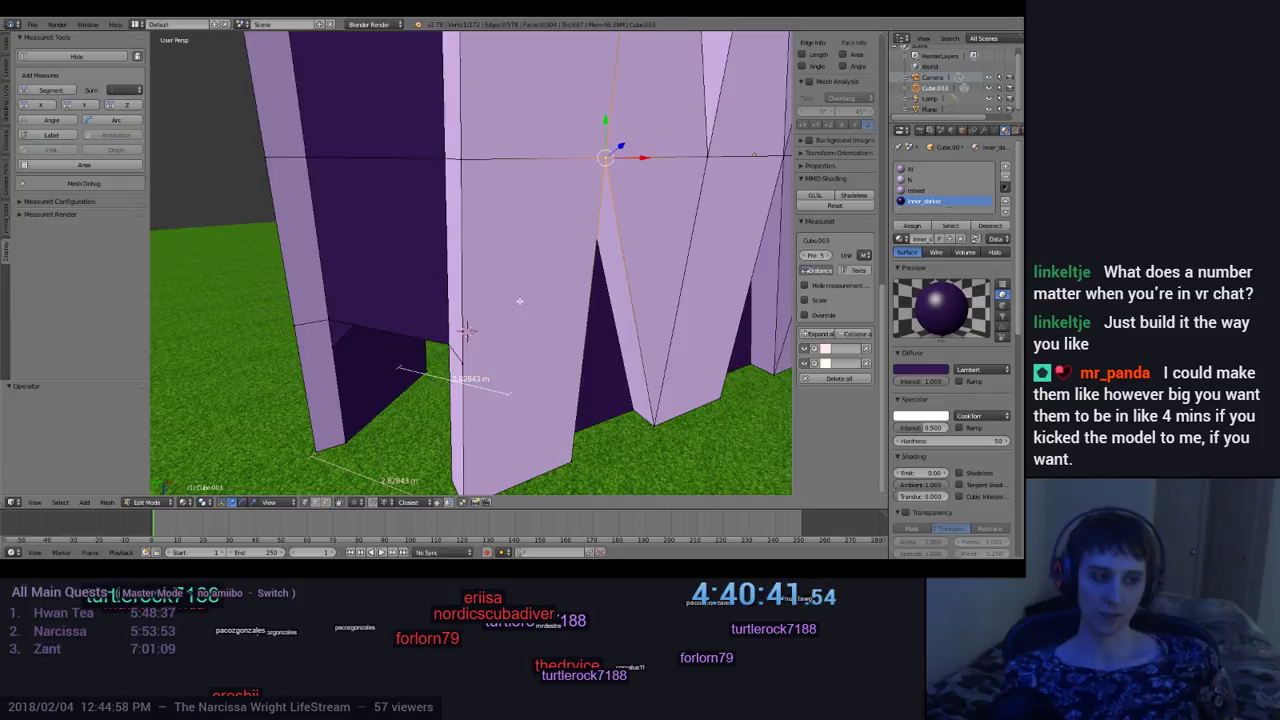
scroll(842, 270, "up", 3)
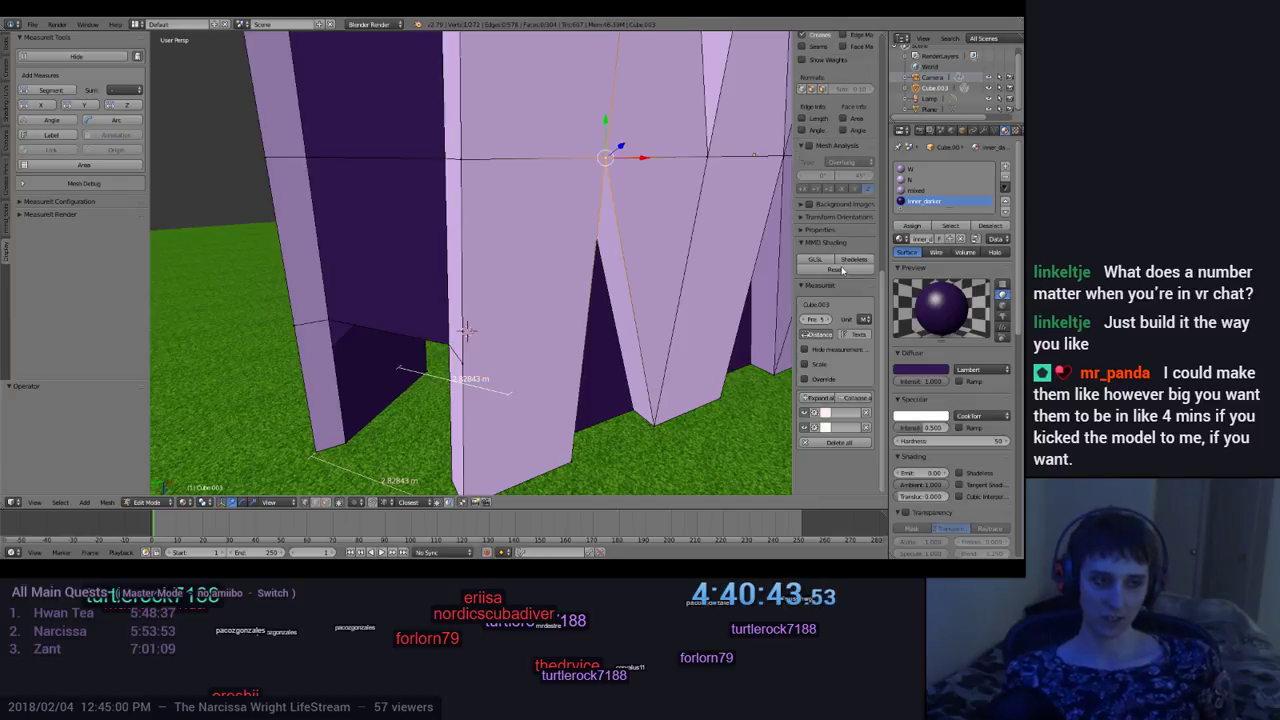
scroll(842, 270, "up", 10)
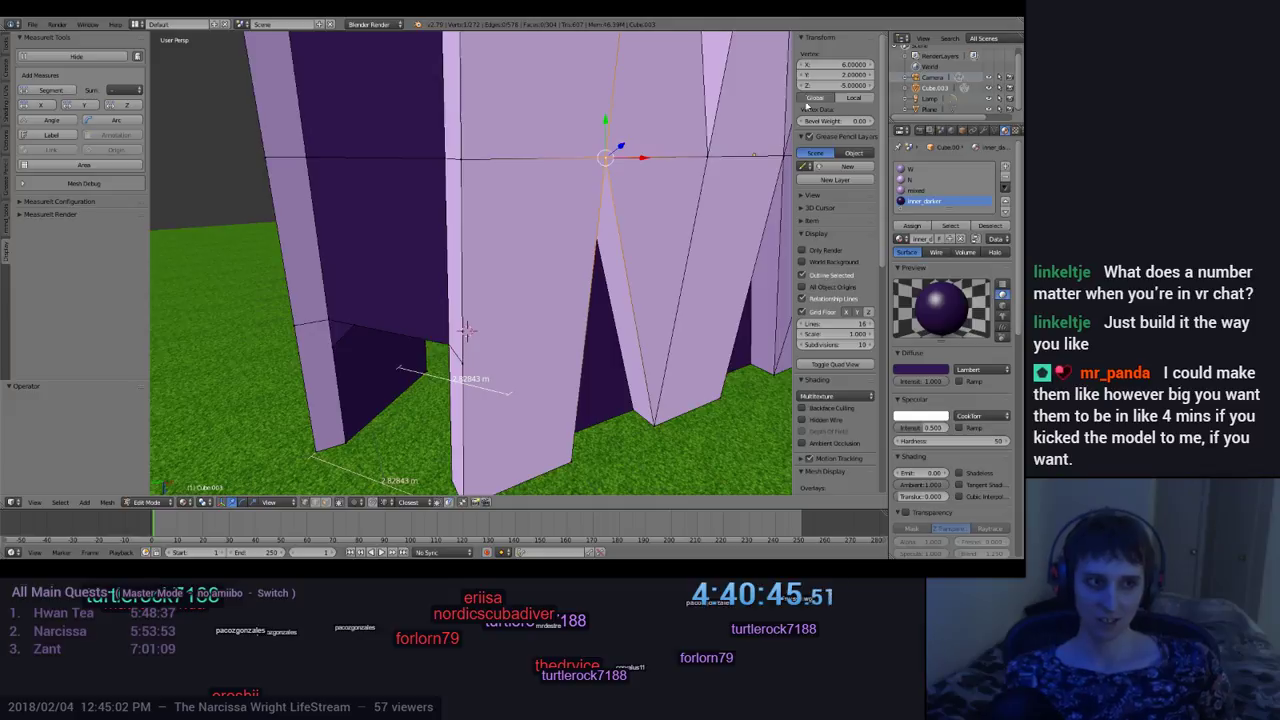
left_click(850, 96)
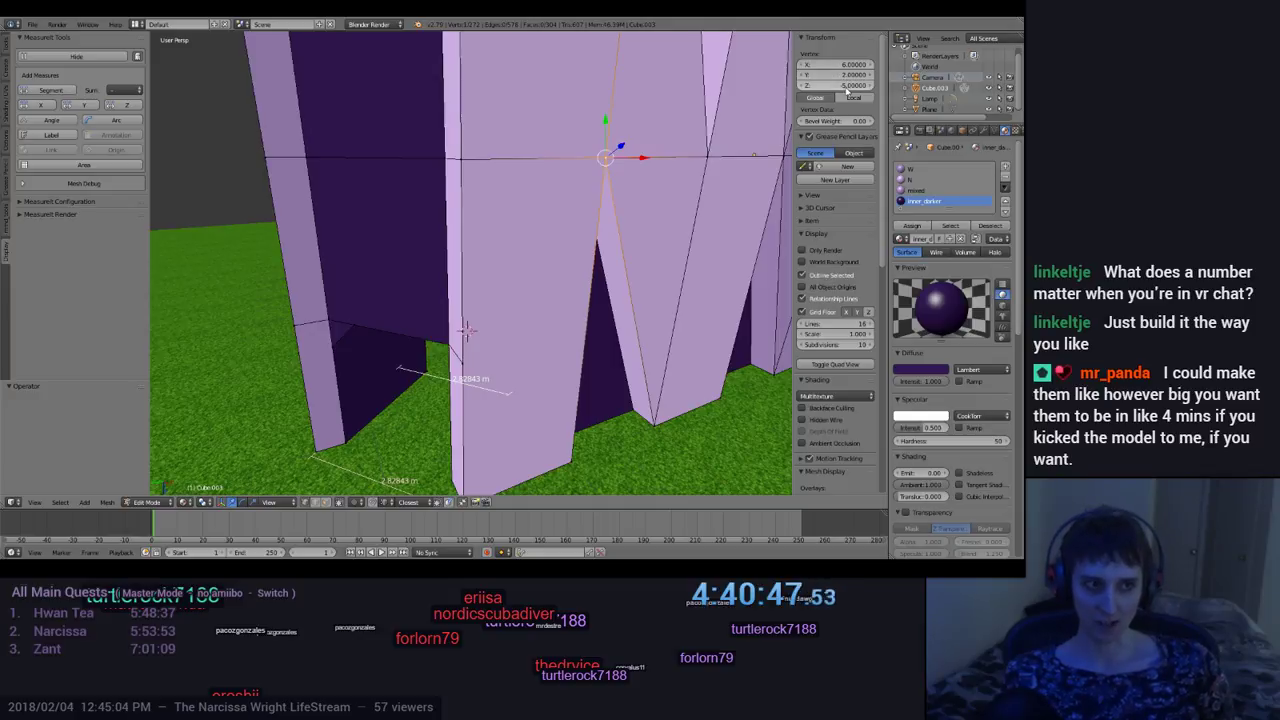
Step: Check the selected seam vertex's coordinates and examine the castle's front wall and doorway from near and far
left_click(851, 97)
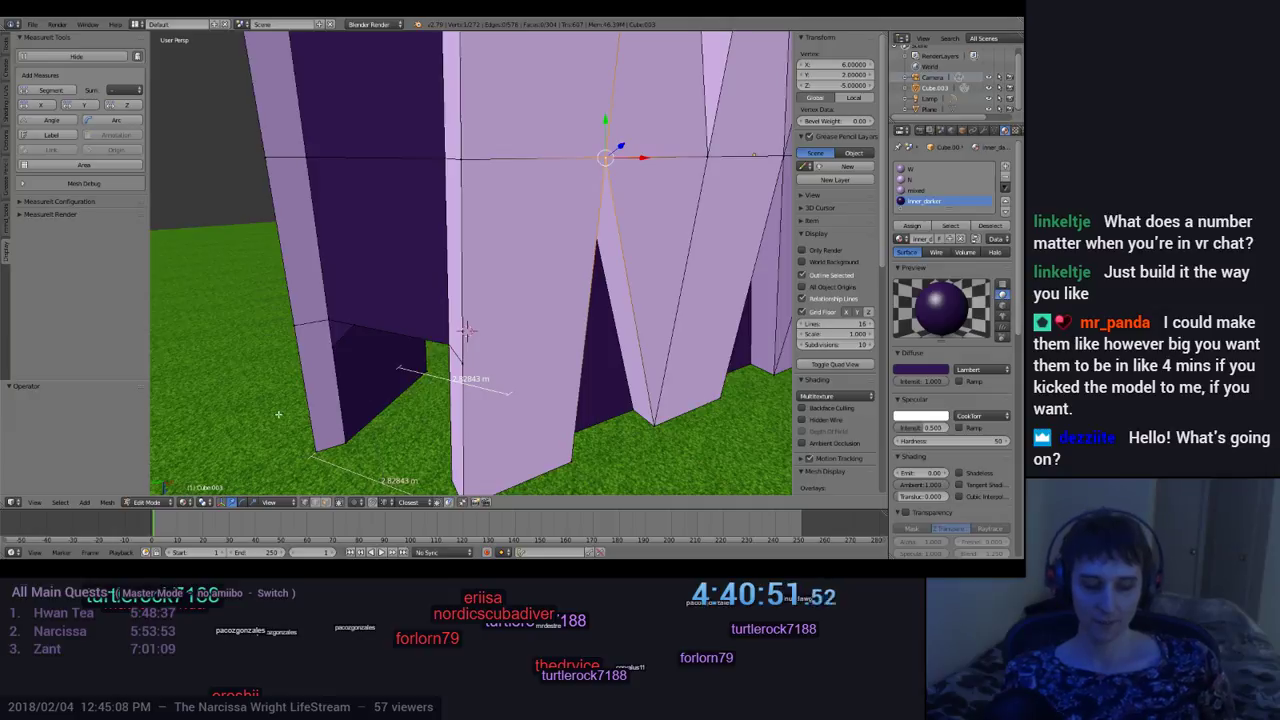
scroll(278, 413, "down", 8)
scroll(437, 384, "up", 6)
middle_click_drag(437, 384, 503, 398)
scroll(565, 392, "down", 6)
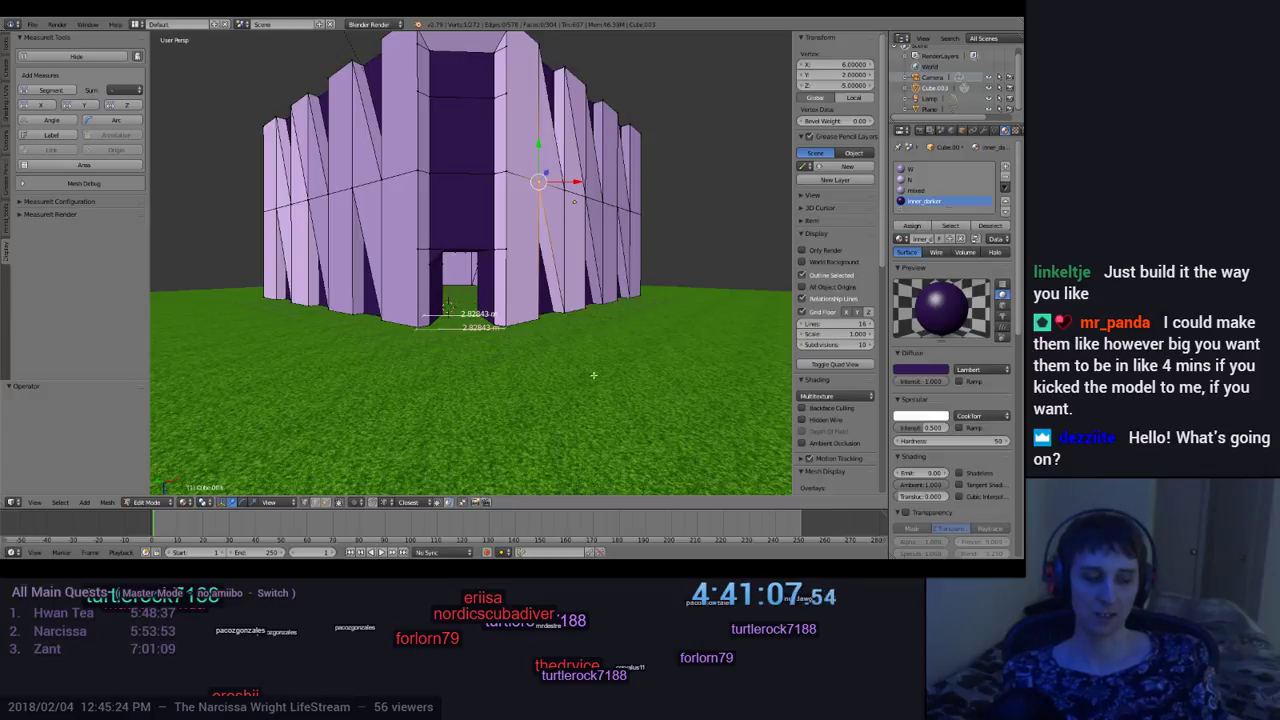
scroll(593, 375, "up", 5)
scroll(580, 395, "down", 5)
mouse_move(572, 408)
middle_mouse_down()
mouse_move(575, 424)
mouse_move(572, 412)
middle_mouse_up()
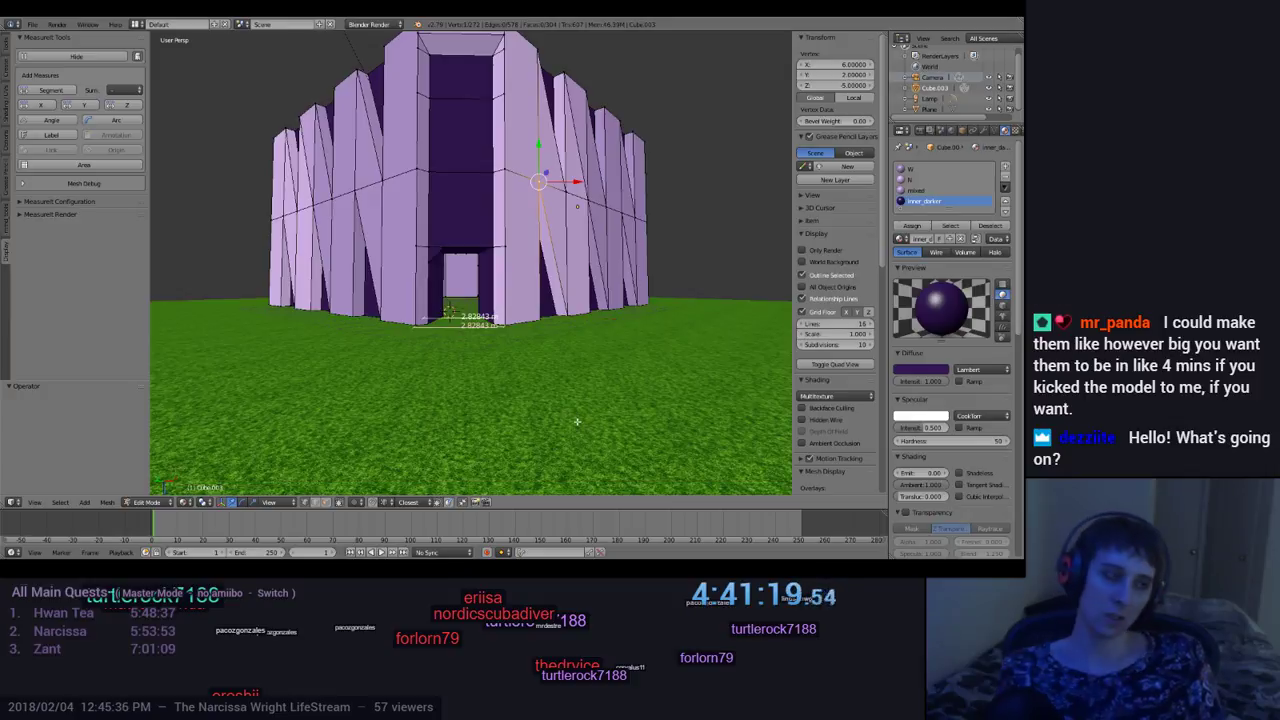
Step: Inspect the doorway recess and its floor-level width measurements from above, from the side and straight on
middle_click_drag(467, 52, 424, 249)
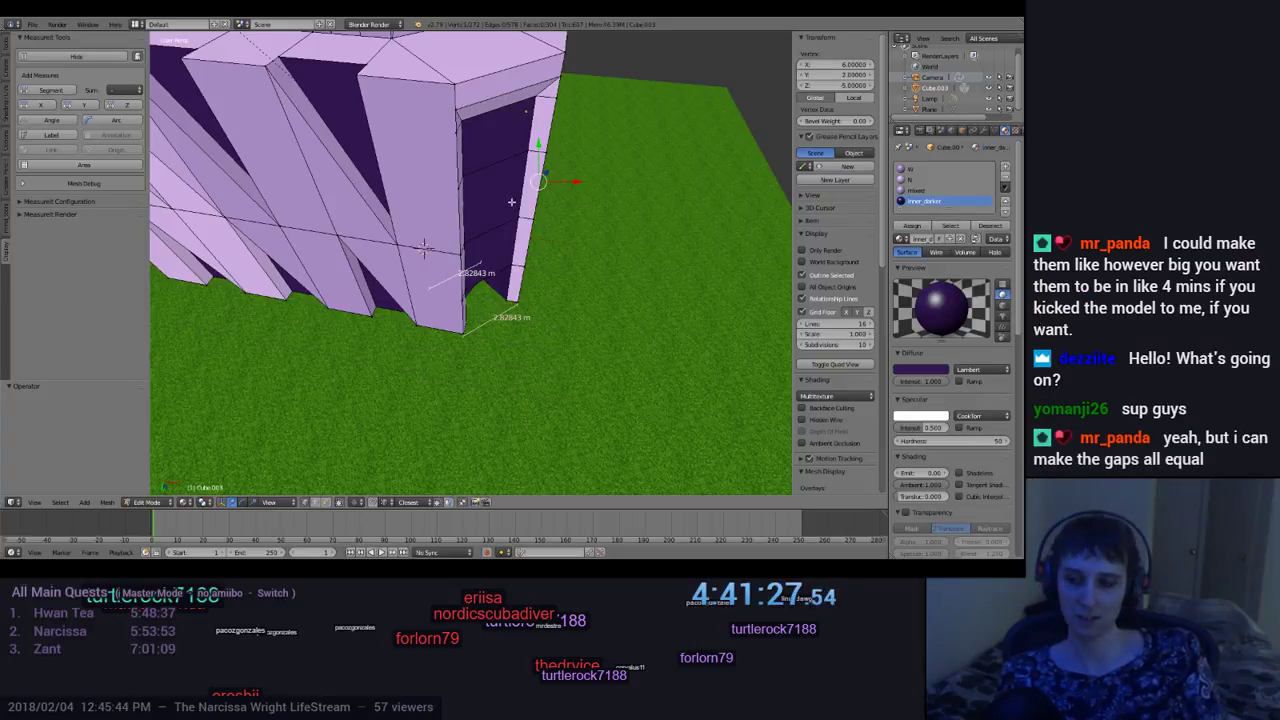
middle_click_drag(424, 249, 484, 218)
scroll(484, 218, "up", 6)
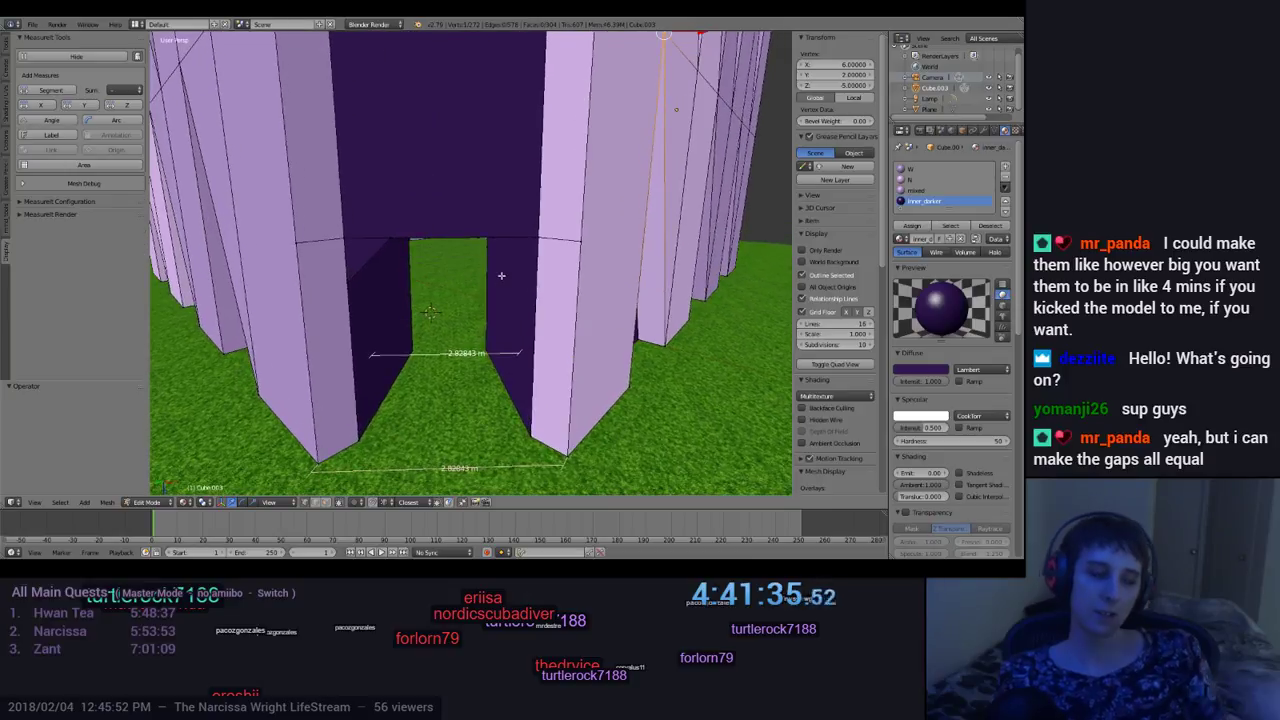
middle_click_drag(502, 272, 513, 352)
scroll(500, 280, "down", 5)
scroll(503, 289, "up", 5)
scroll(513, 352, "down", 6)
middle_click_drag(523, 434, 648, 365)
scroll(510, 357, "up", 5)
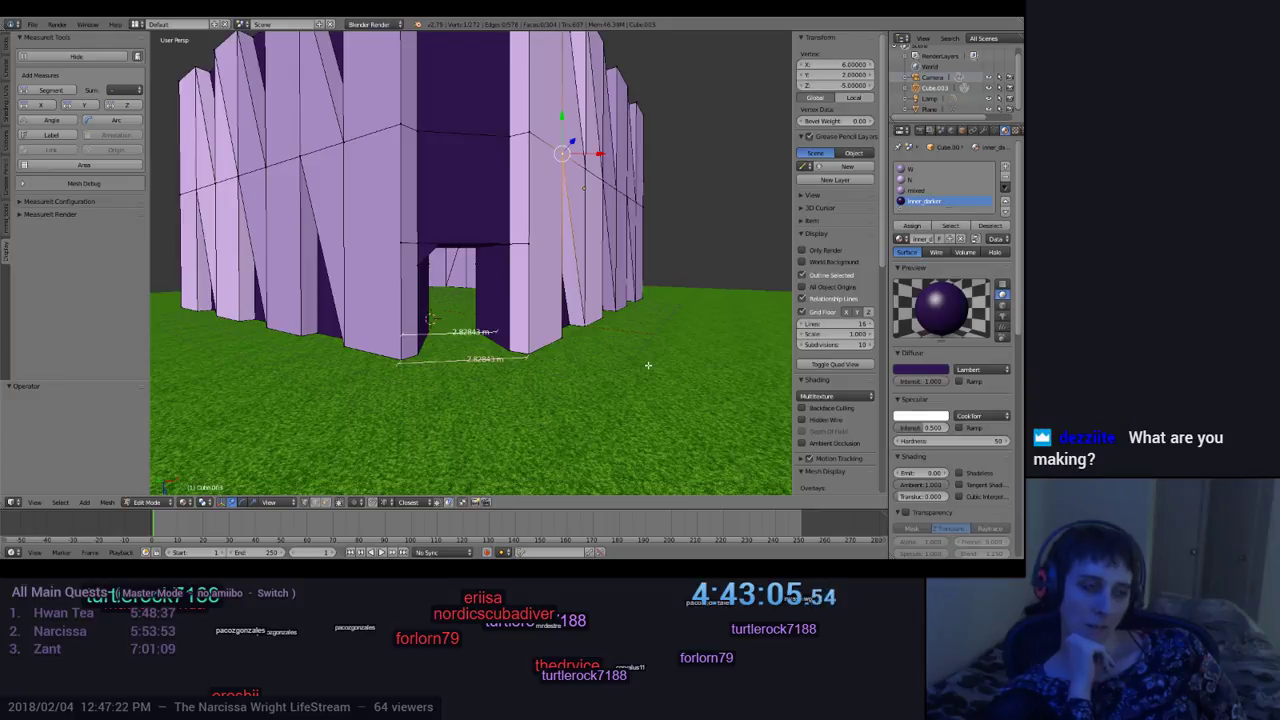
mouse_move(703, 346)
middle_mouse_down()
mouse_move(689, 320)
mouse_move(704, 431)
mouse_move(676, 451)
mouse_move(597, 449)
mouse_move(680, 443)
mouse_move(650, 407)
mouse_move(634, 329)
mouse_move(709, 331)
mouse_move(717, 409)
mouse_move(691, 383)
mouse_move(686, 334)
middle_mouse_up()
middle_click_drag(626, 260, 595, 247)
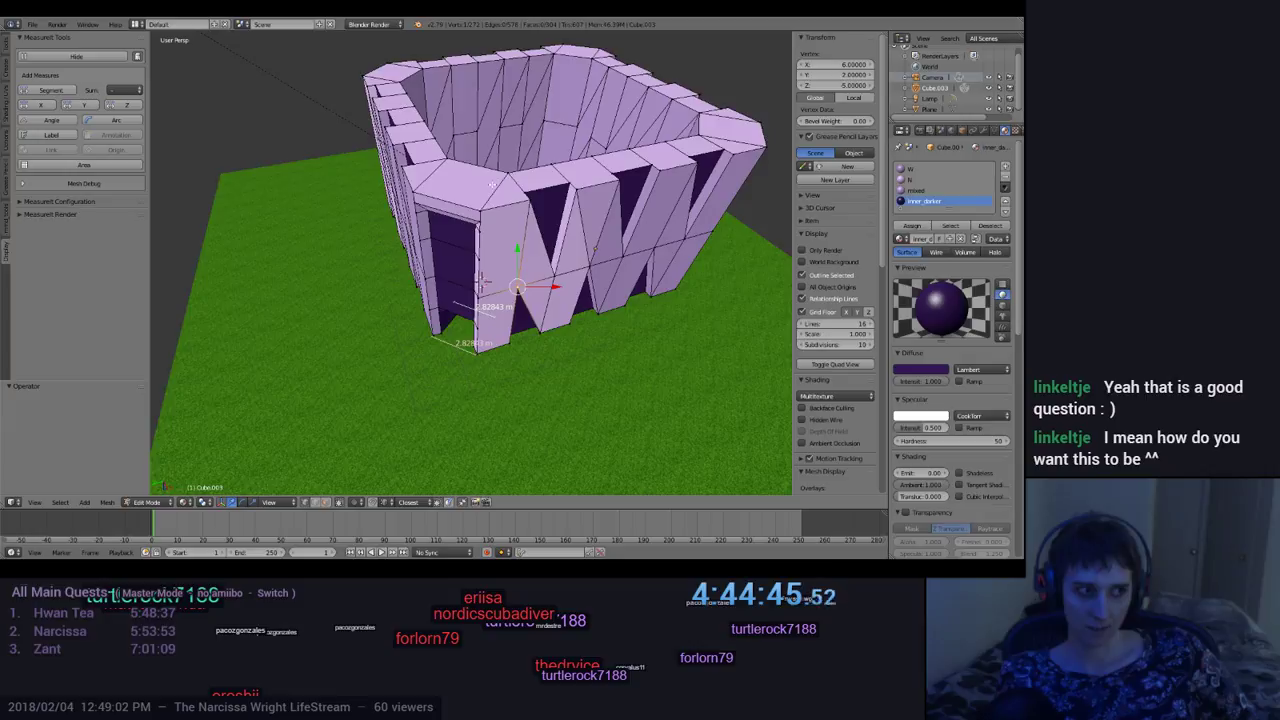
Step: Examine the whole castle from above, comparing the doorway corner with the top rim and the wall notches
middle_click_drag(492, 186, 450, 262)
middle_click_drag(532, 254, 531, 245)
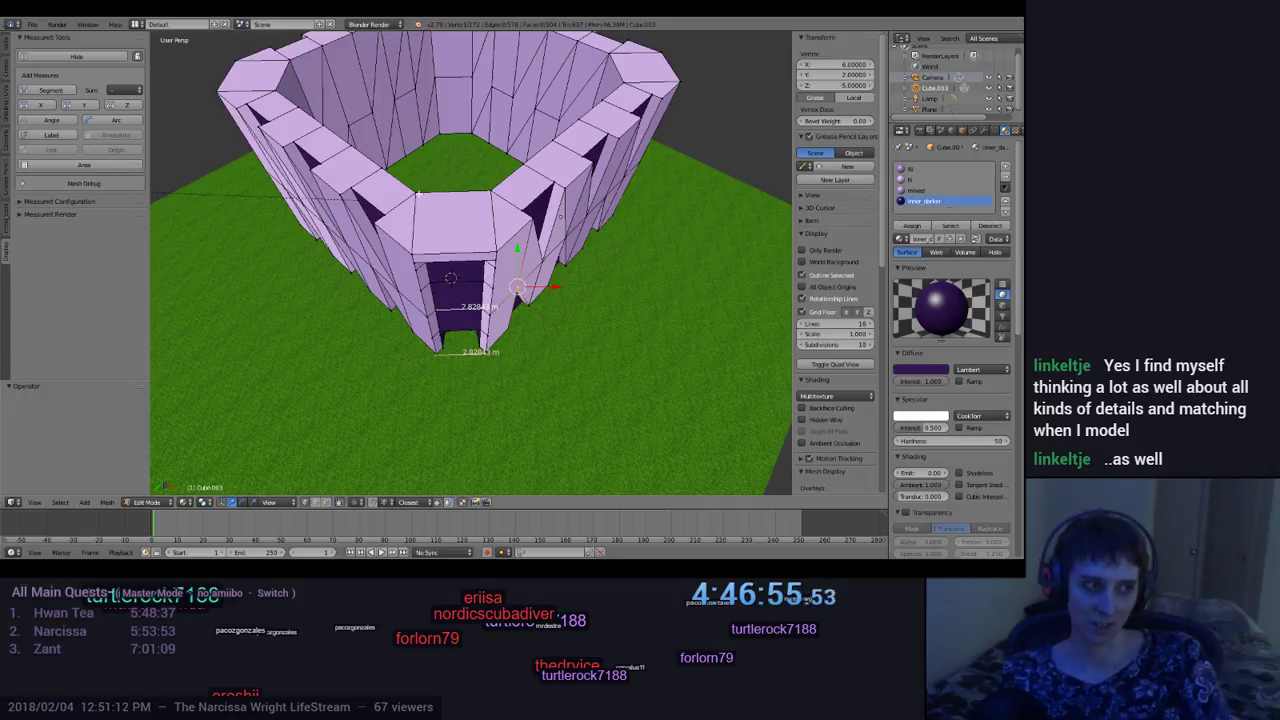
scroll(438, 262, "up", 4)
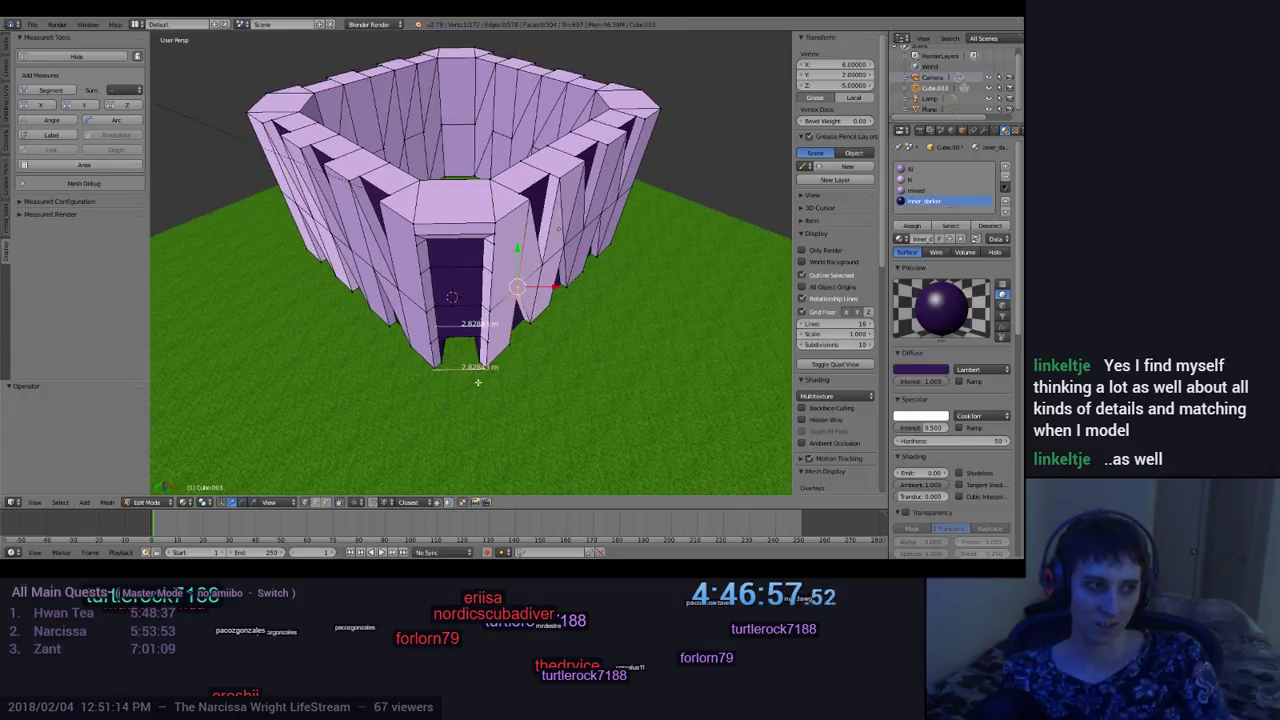
middle_click_drag(480, 385, 445, 451)
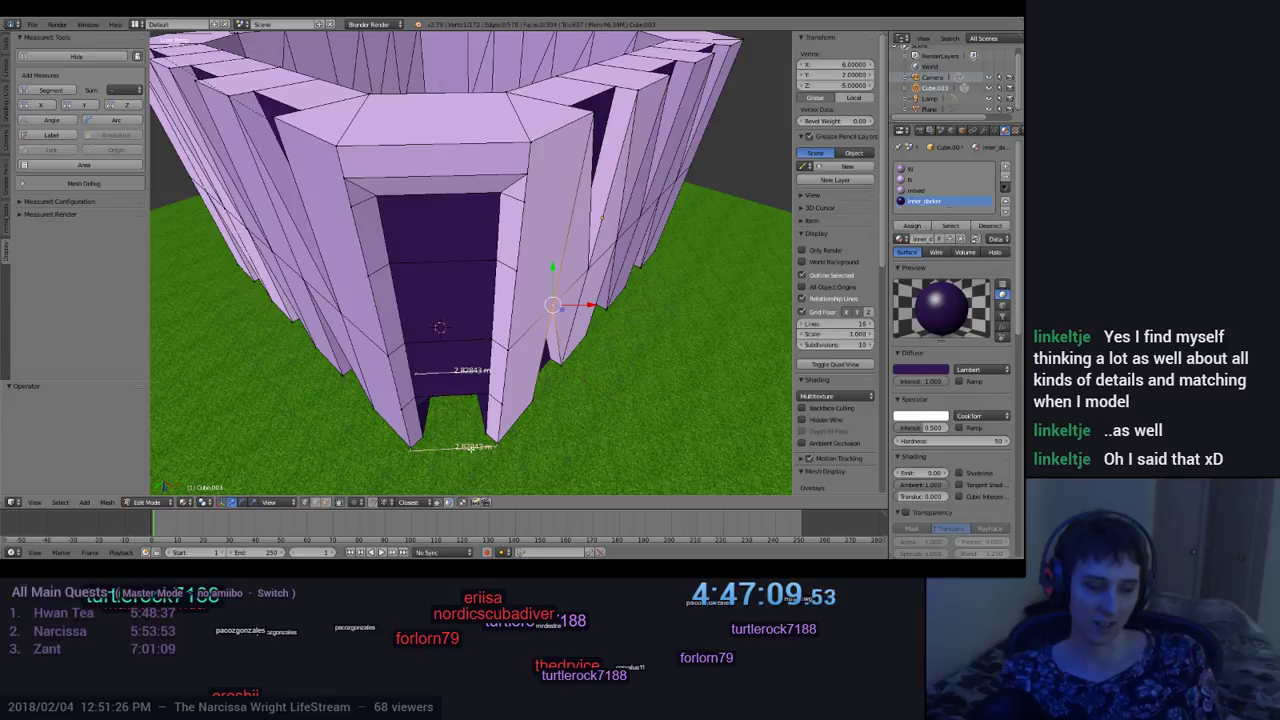
middle_click_drag(475, 450, 350, 304)
middle_click_drag(461, 220, 536, 401)
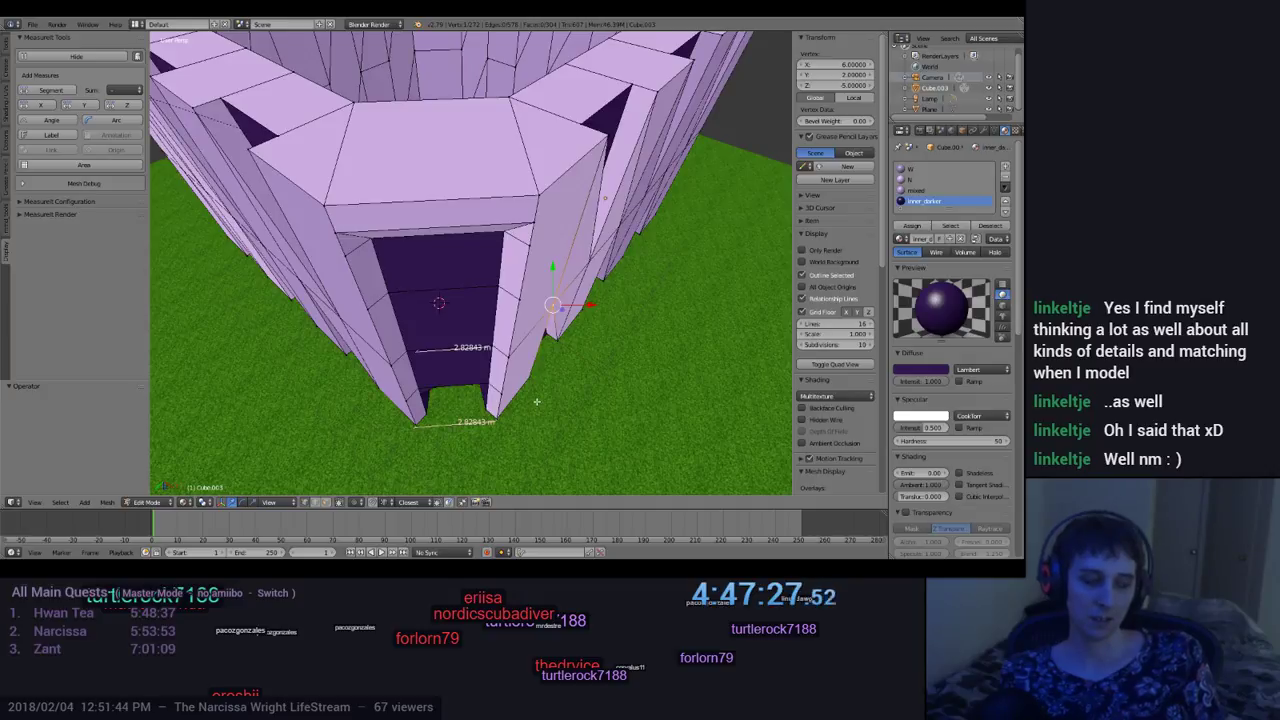
mouse_move(536, 401)
middle_mouse_down()
mouse_move(525, 376)
mouse_move(527, 395)
middle_mouse_up()
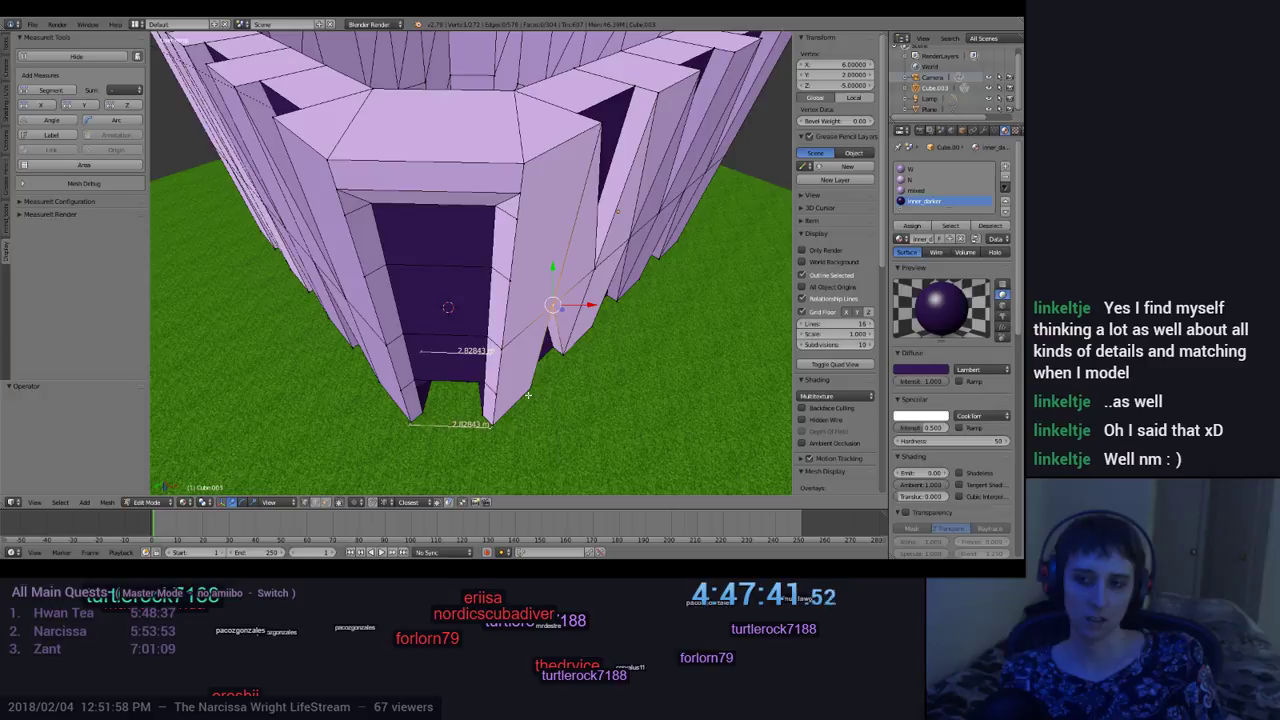
scroll(528, 395, "down", 2)
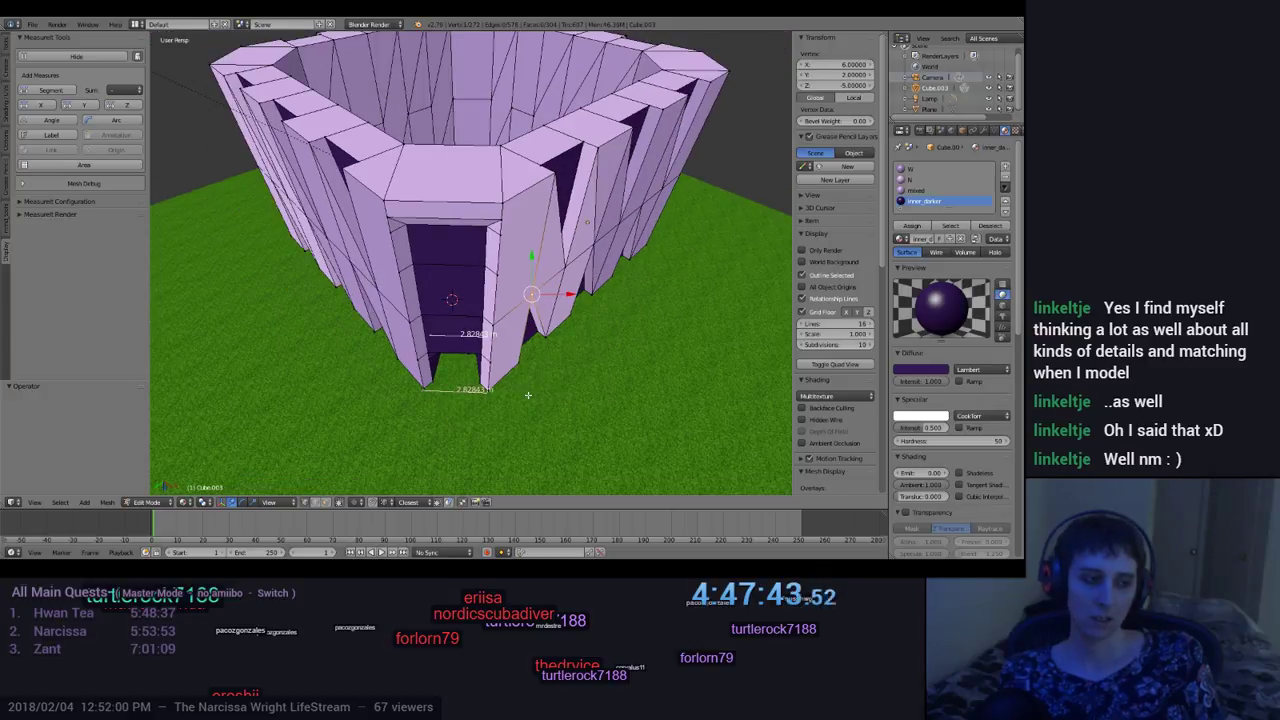
key("KP_2")
key("KP_2")
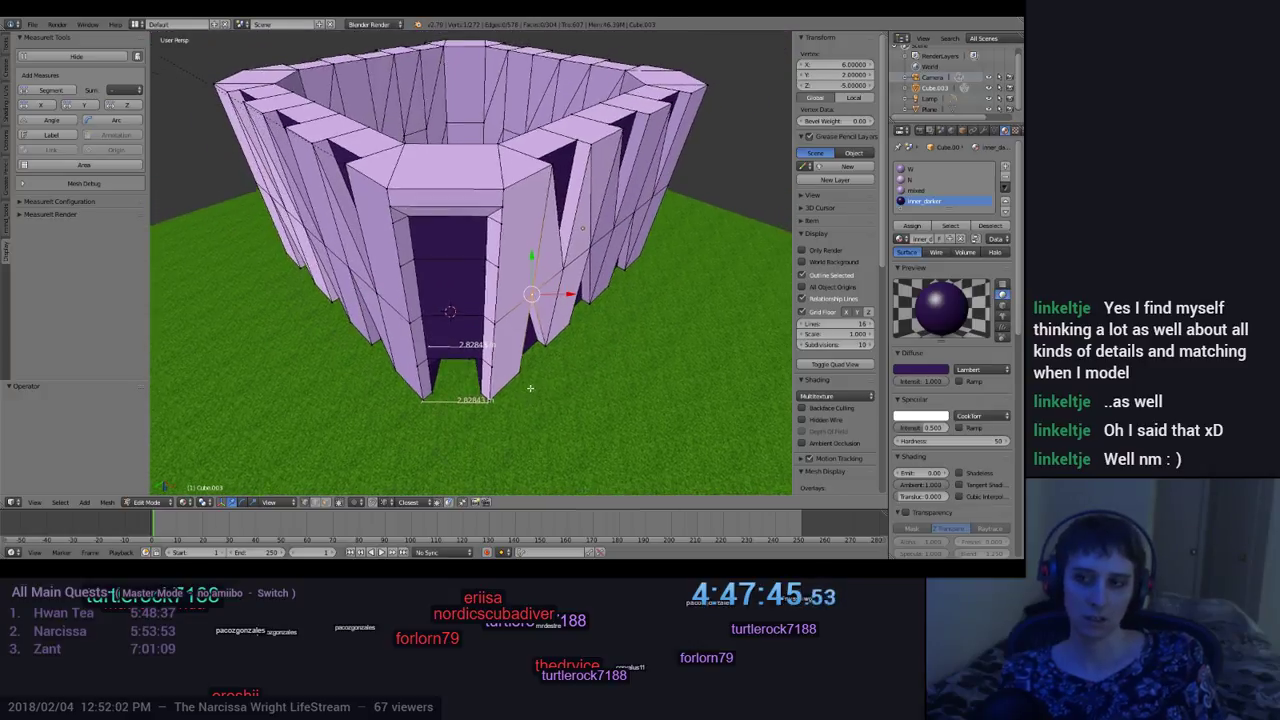
key("KP_8")
key("KP_8")
key("KP_2")
key("KP_2")
key("KP_2")
key("KP_8")
Step: Compare the doorway corner's shape from high side angles and from ground level in front of the entrance
middle_click_drag(531, 381, 500, 423)
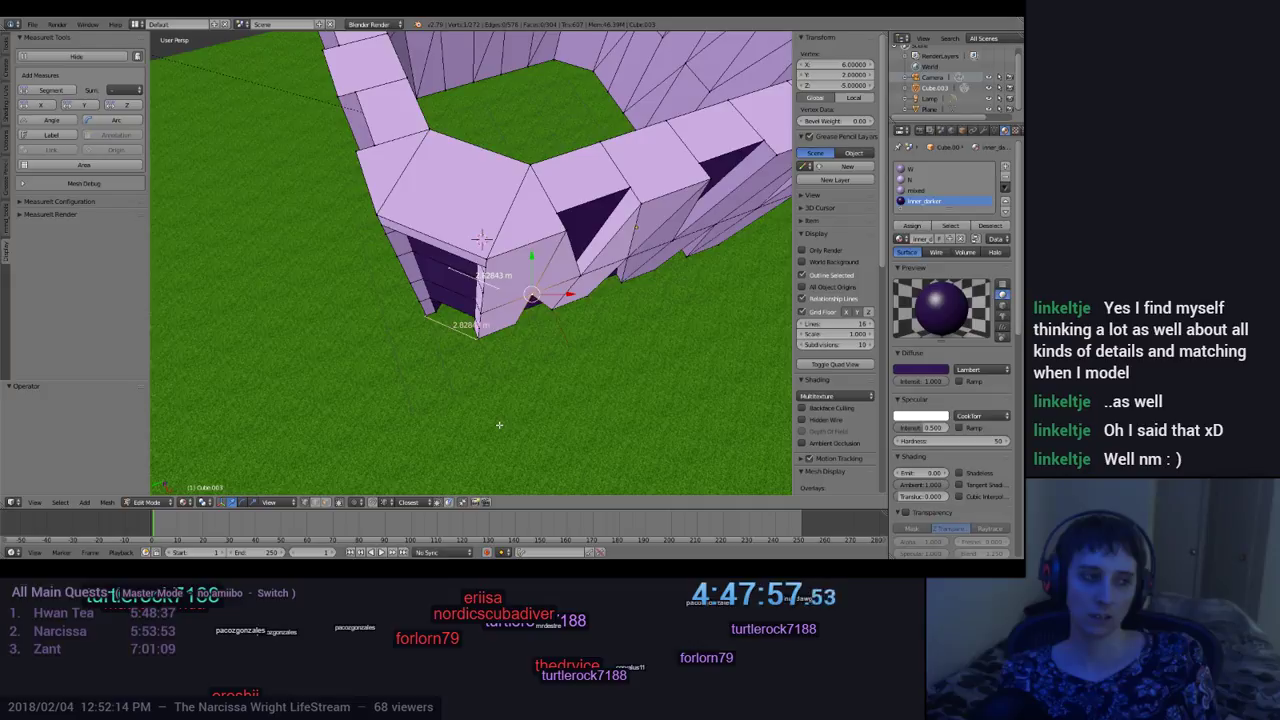
middle_click_drag(499, 425, 332, 463)
scroll(590, 415, "up", 5)
scroll(645, 483, "down", 5)
scroll(350, 370, "up", 5)
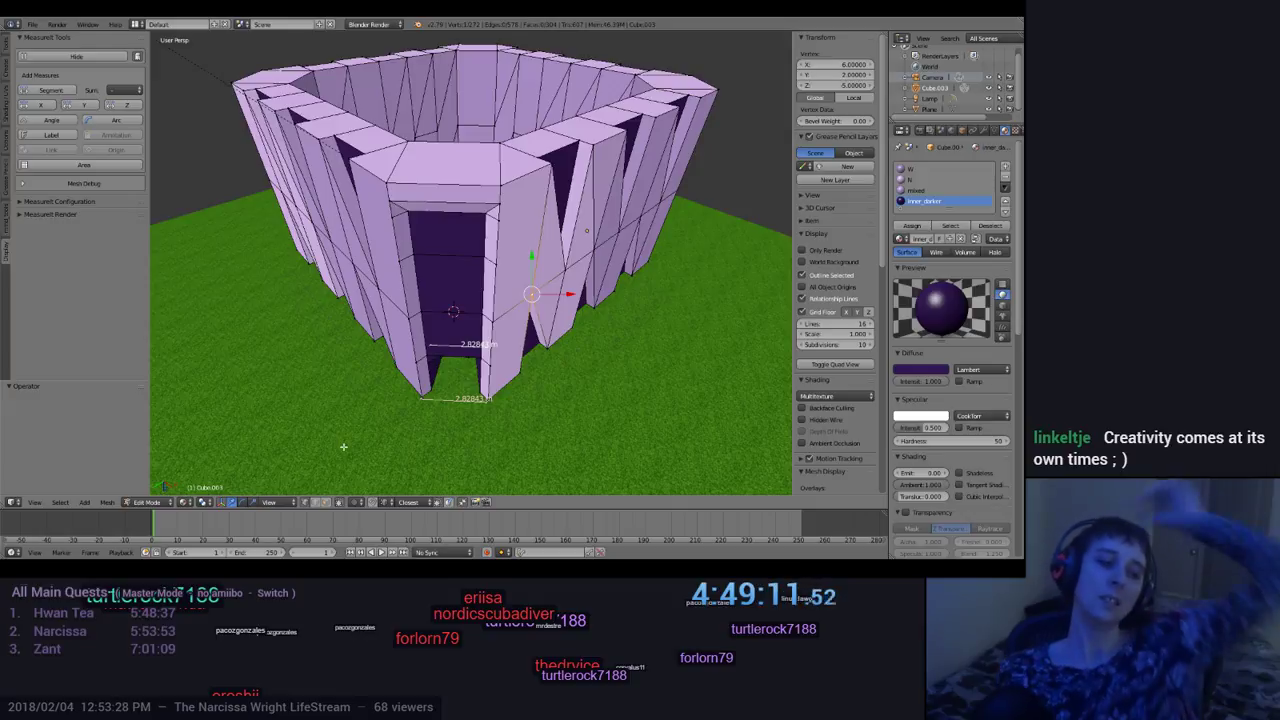
middle_click_drag(343, 447, 587, 413)
middle_click_drag(591, 427, 562, 325)
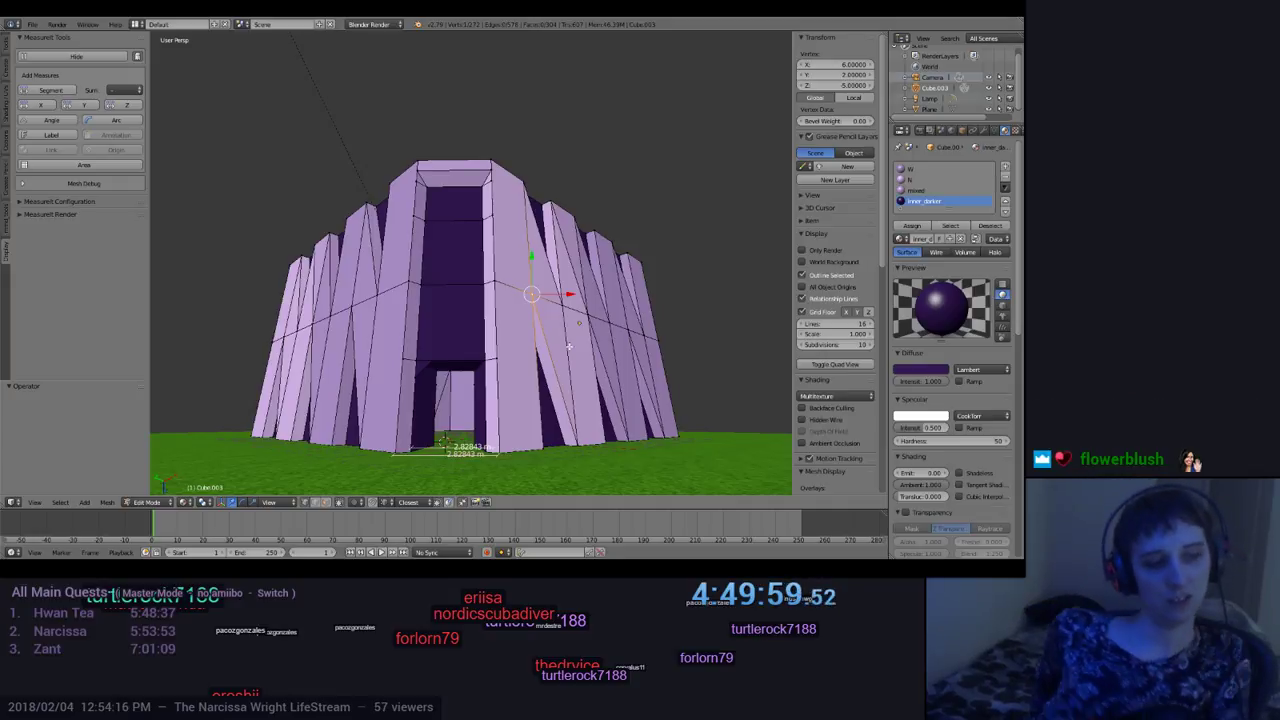
middle_click_drag(666, 290, 664, 356)
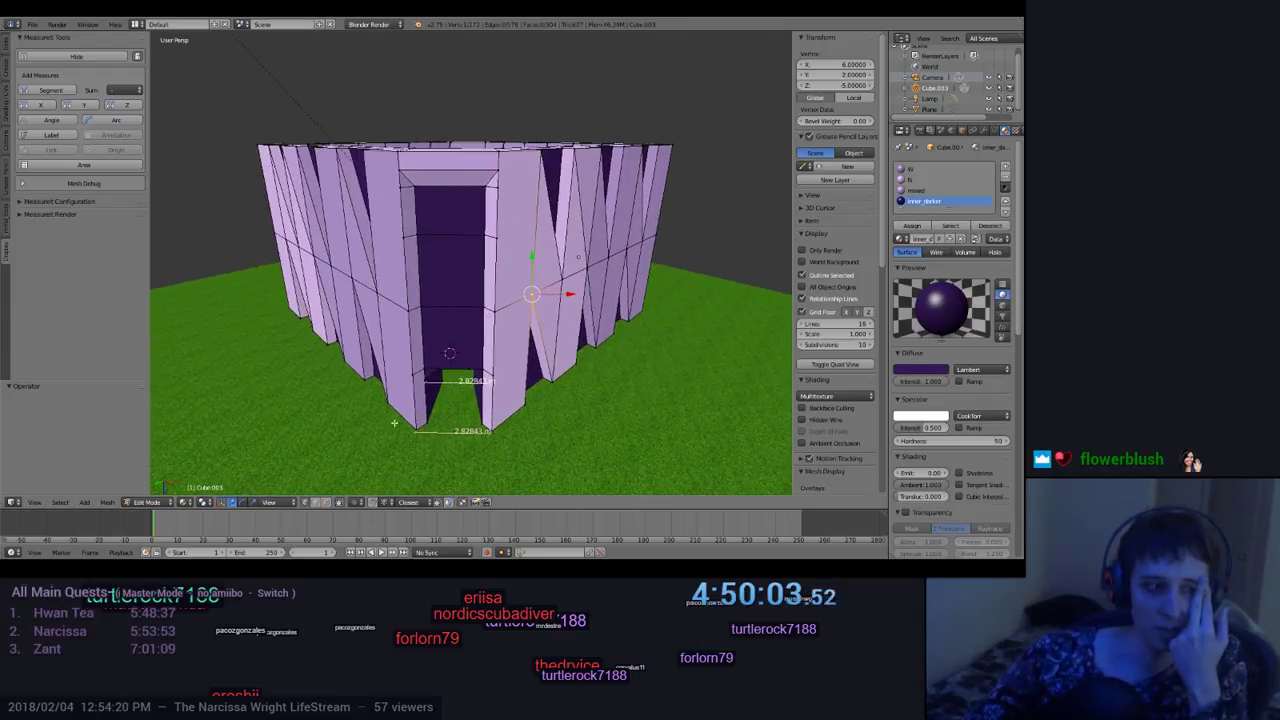
middle_click_drag(461, 416, 476, 344)
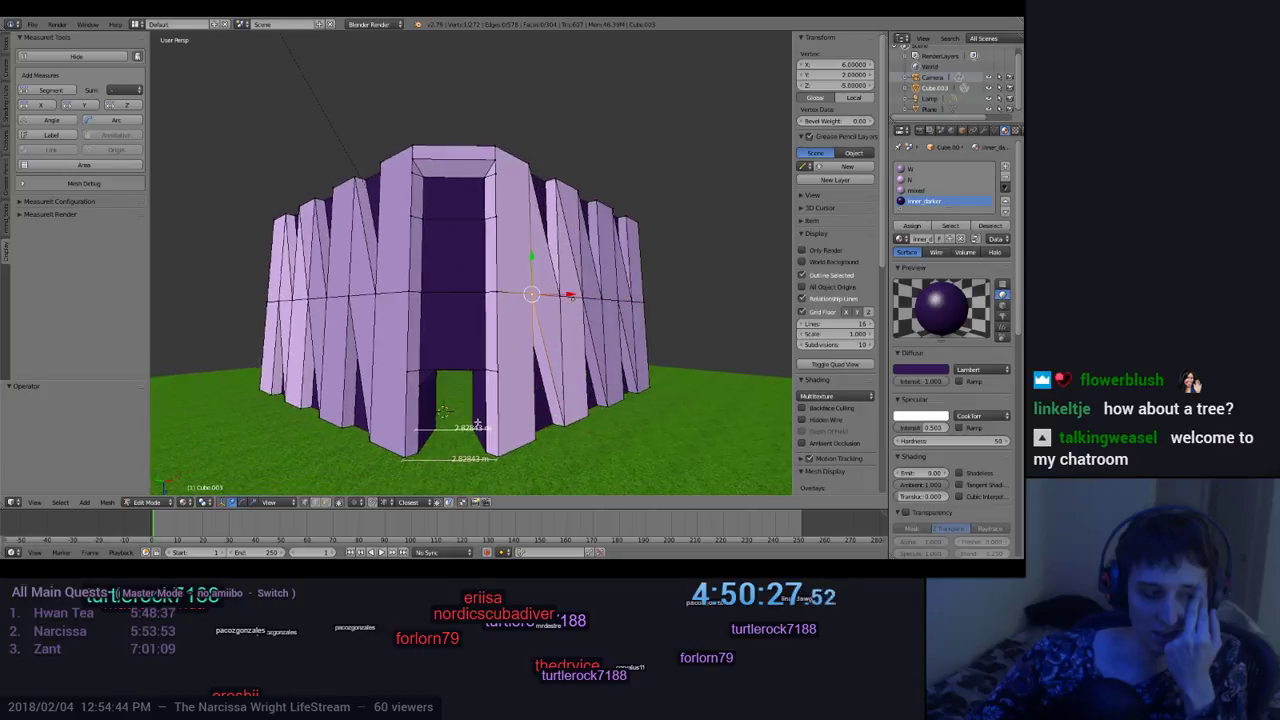
middle_click_drag(474, 419, 474, 406)
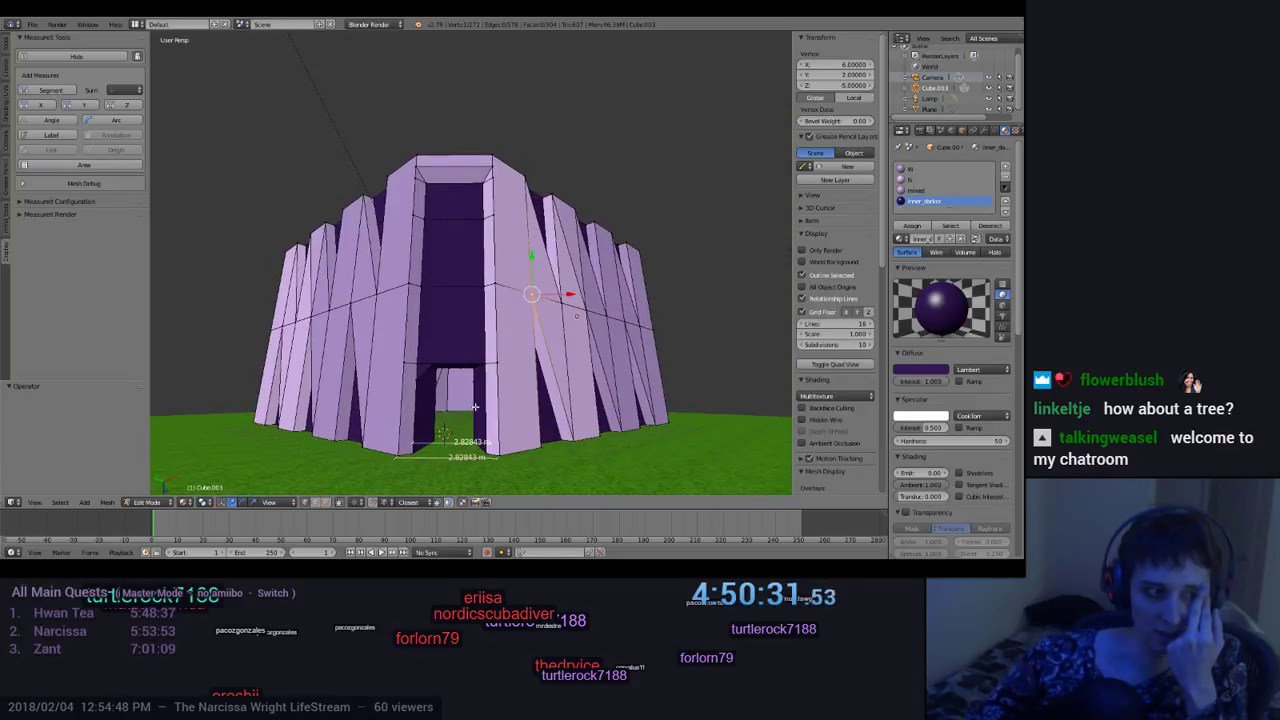
Step: Check the coordinates of the hallway's floor and ceiling corner vertices on one side of the opening
middle_click_drag(478, 405, 479, 431)
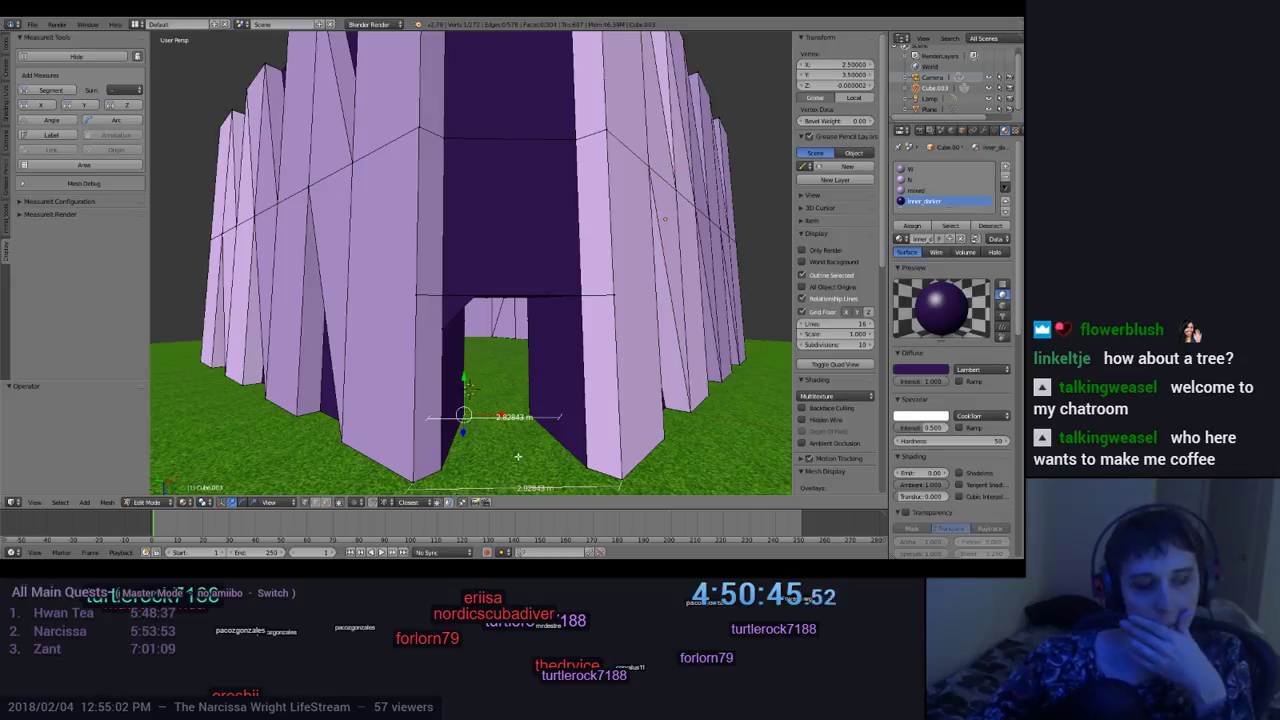
middle_click_drag(519, 452, 525, 401)
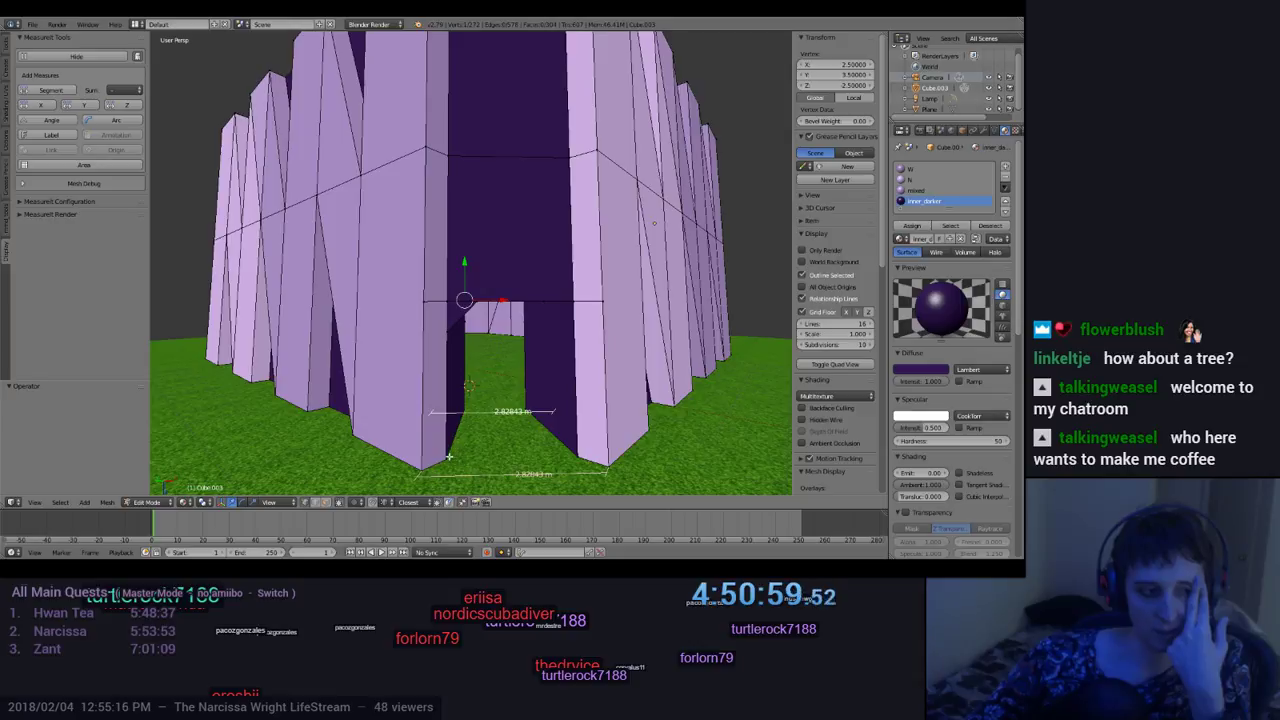
mouse_move(487, 458)
middle_mouse_down()
mouse_move(498, 458)
mouse_move(445, 459)
mouse_move(485, 465)
middle_mouse_up()
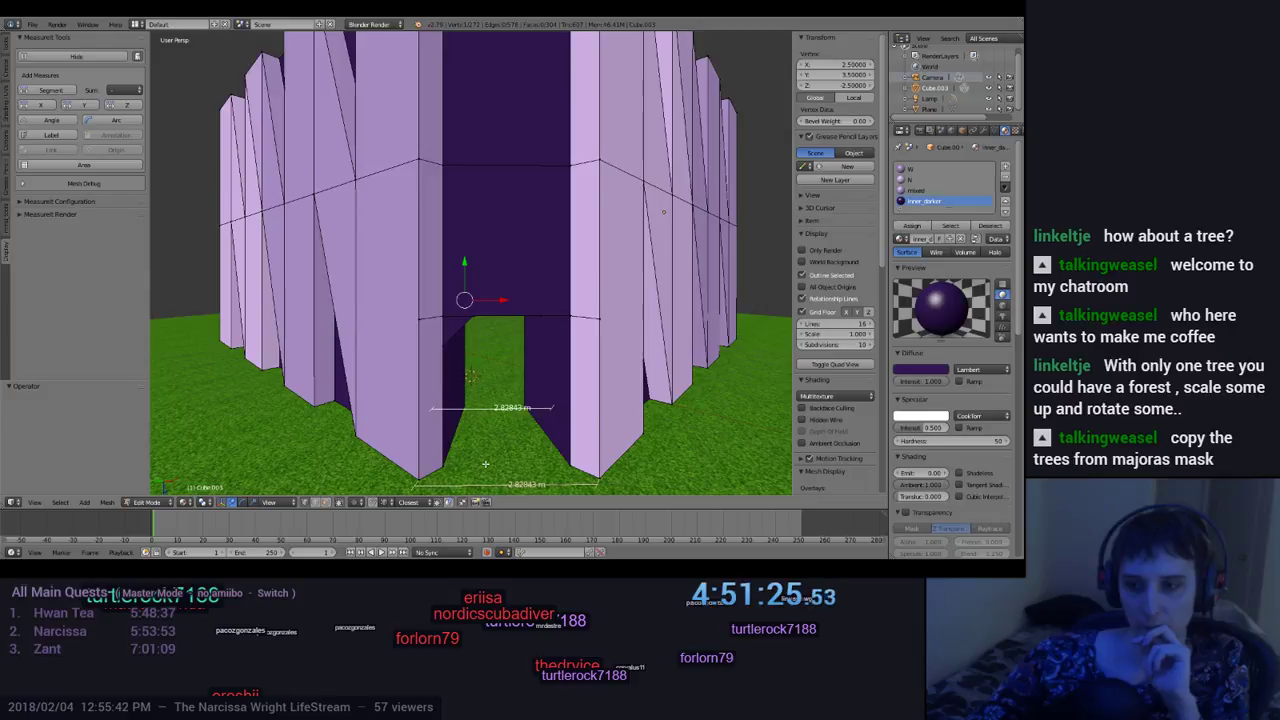
mouse_move(491, 461)
middle_mouse_down()
mouse_move(497, 437)
mouse_move(551, 483)
mouse_move(498, 469)
middle_mouse_up()
scroll(500, 447, "up", 3)
scroll(530, 472, "down", 4)
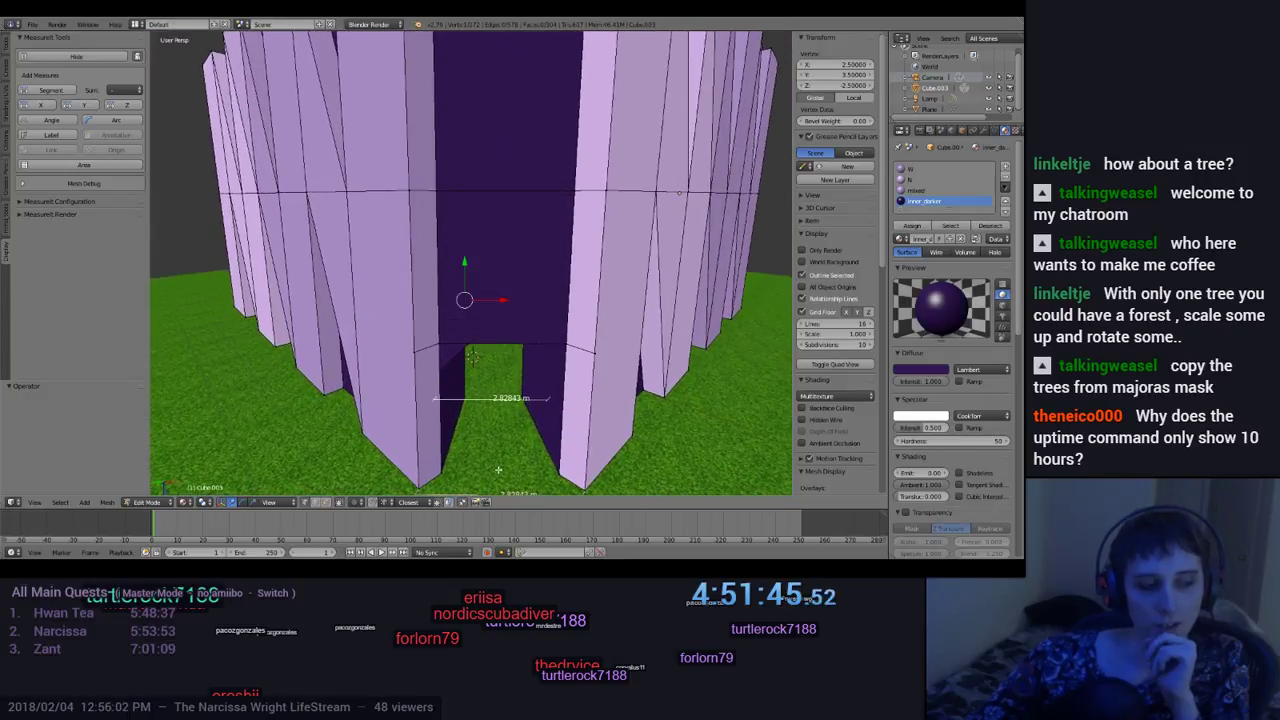
scroll(498, 469, "down", 5)
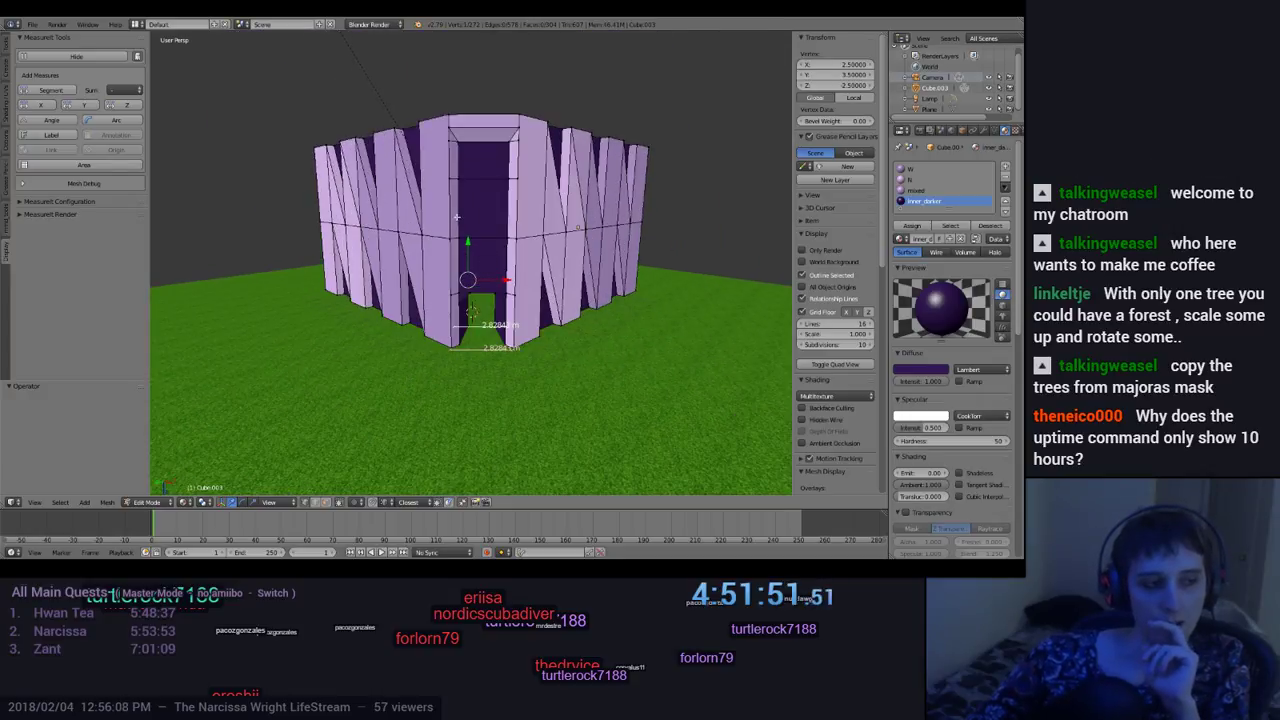
Step: In Object Mode, set the castle's X rotation to 45° and review the doorway from the front
left_click(150, 502)
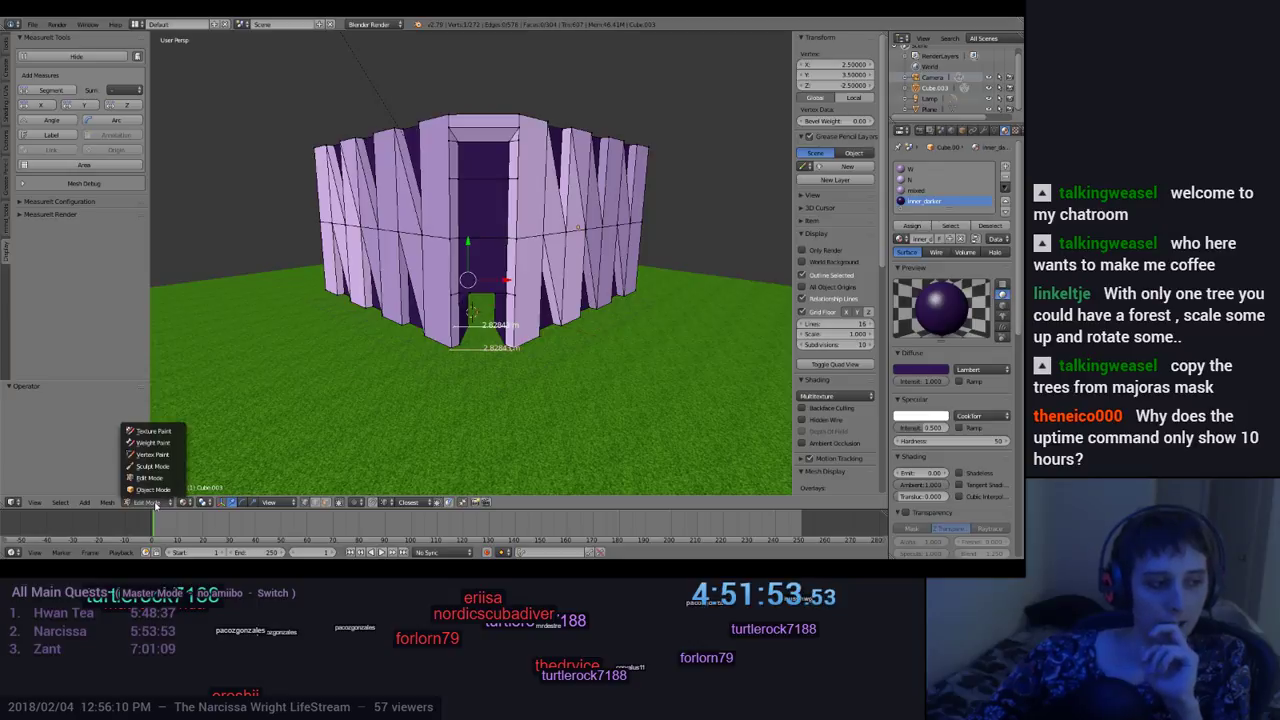
left_click(153, 490)
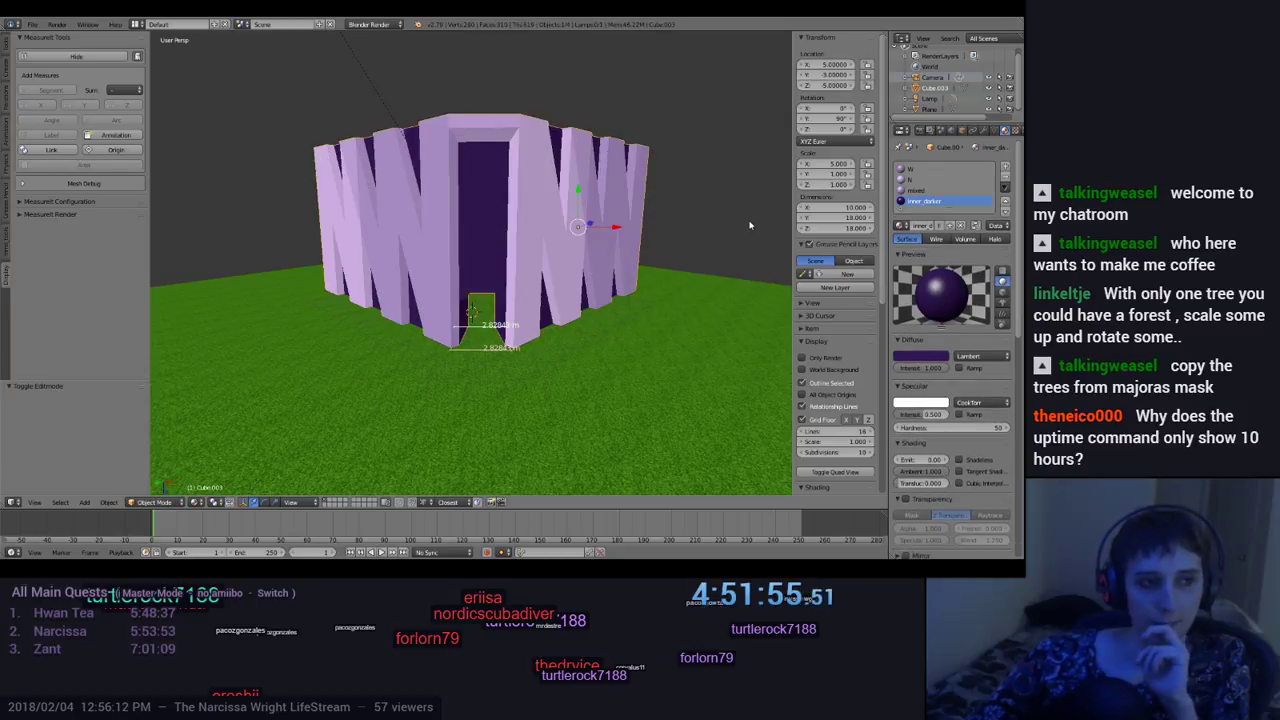
left_click(838, 108)
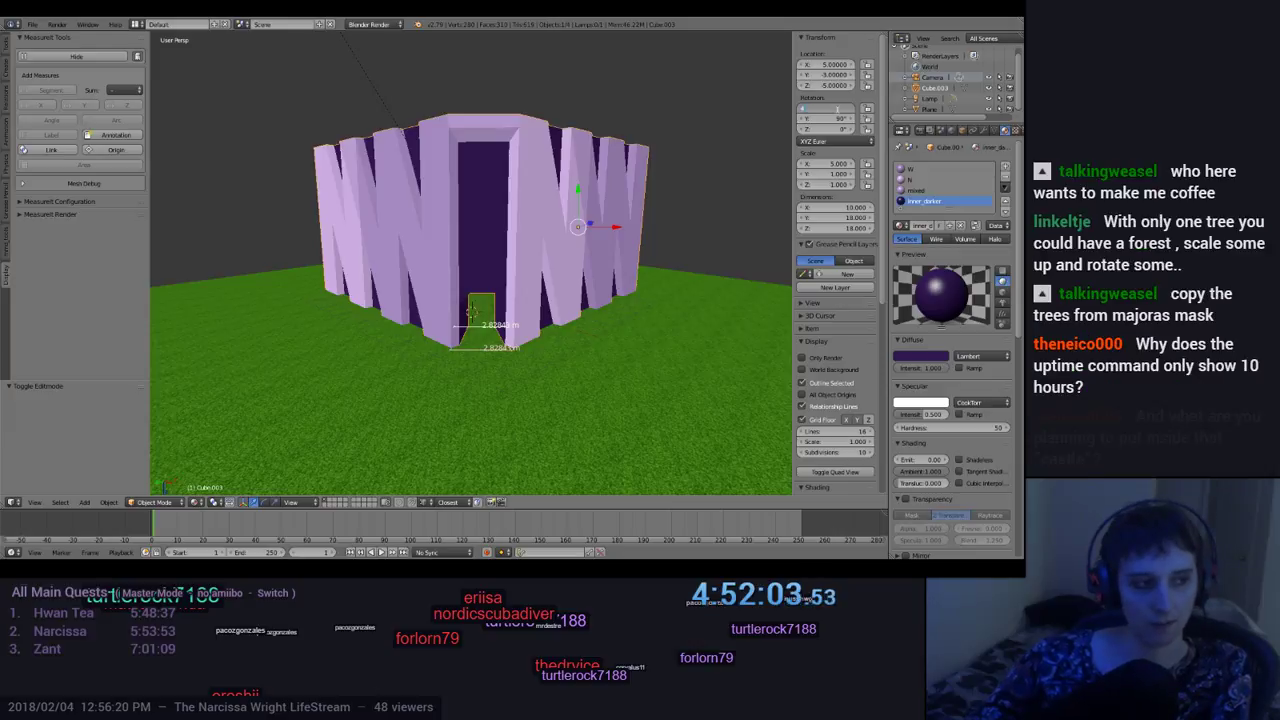
key("Return")
middle_click_drag(709, 270, 570, 316)
scroll(536, 305, "up", 3)
scroll(513, 299, "up", 2)
scroll(543, 290, "down", 8)
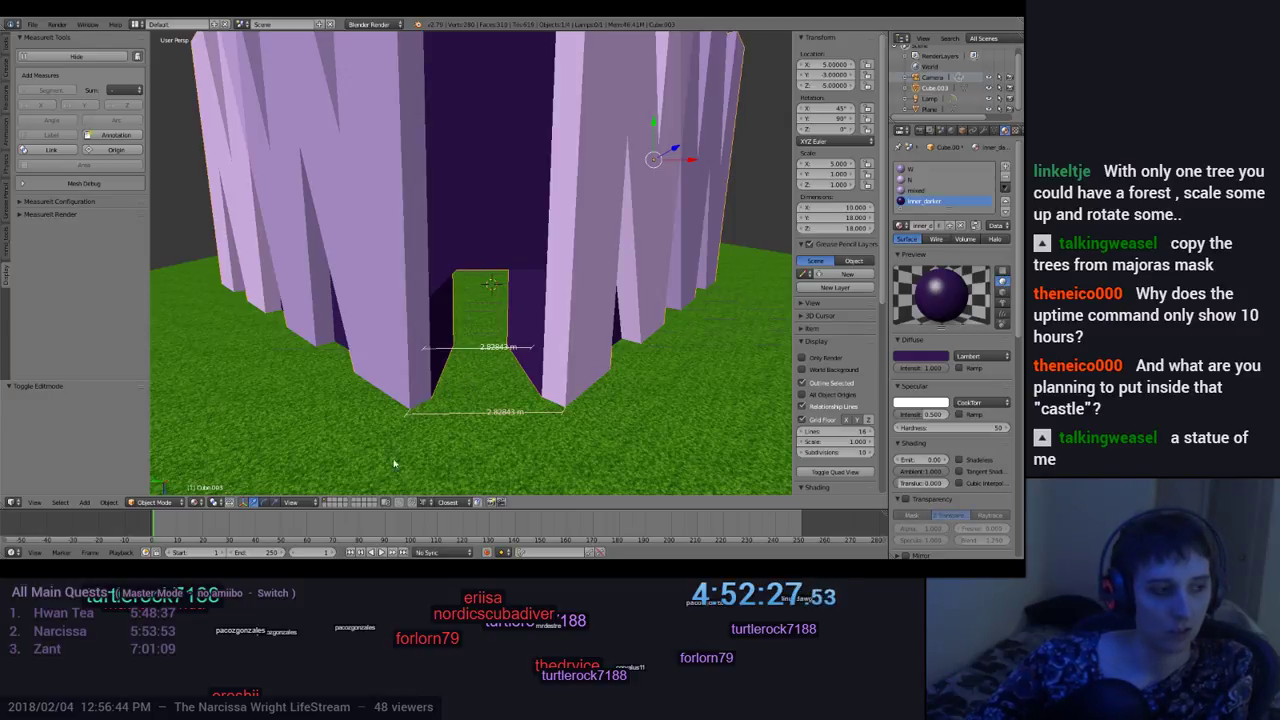
Step: Return the castle to Edit Mode and check the coordinates of two mid-height wall-seam vertices beside the doorway
left_click(155, 502)
left_click(155, 478)
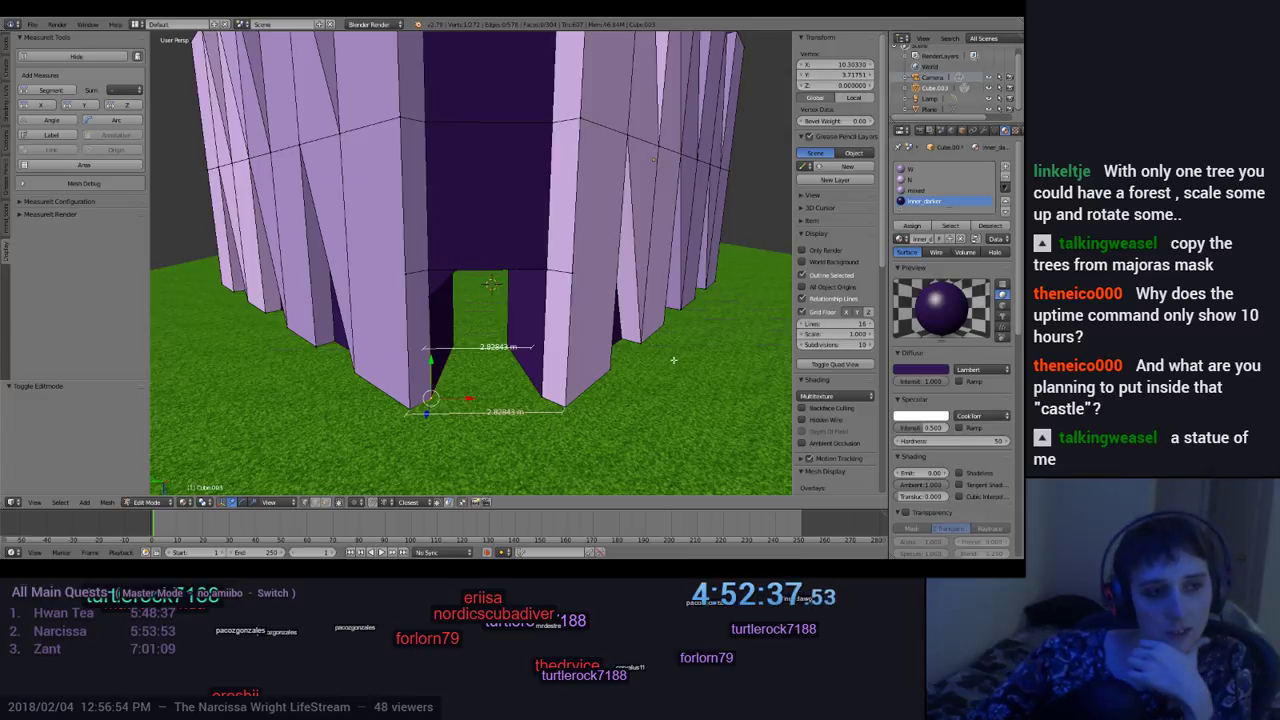
left_click(540, 397)
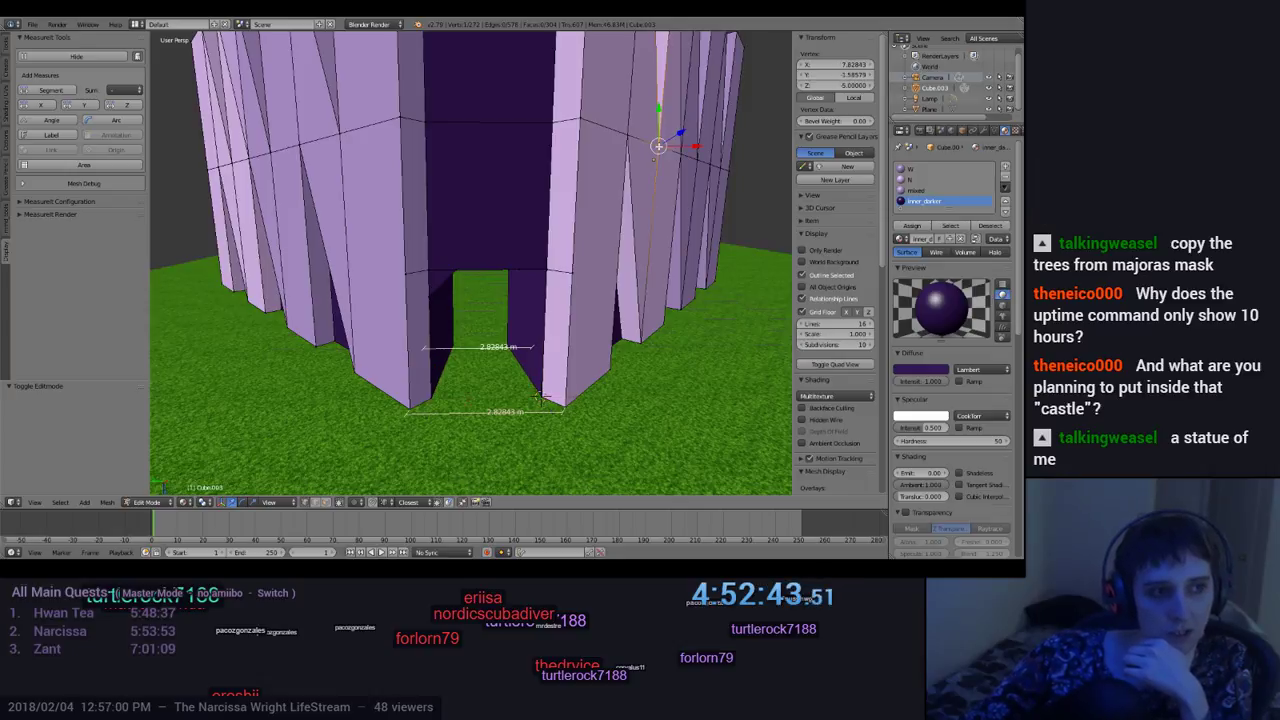
right_click(710, 165)
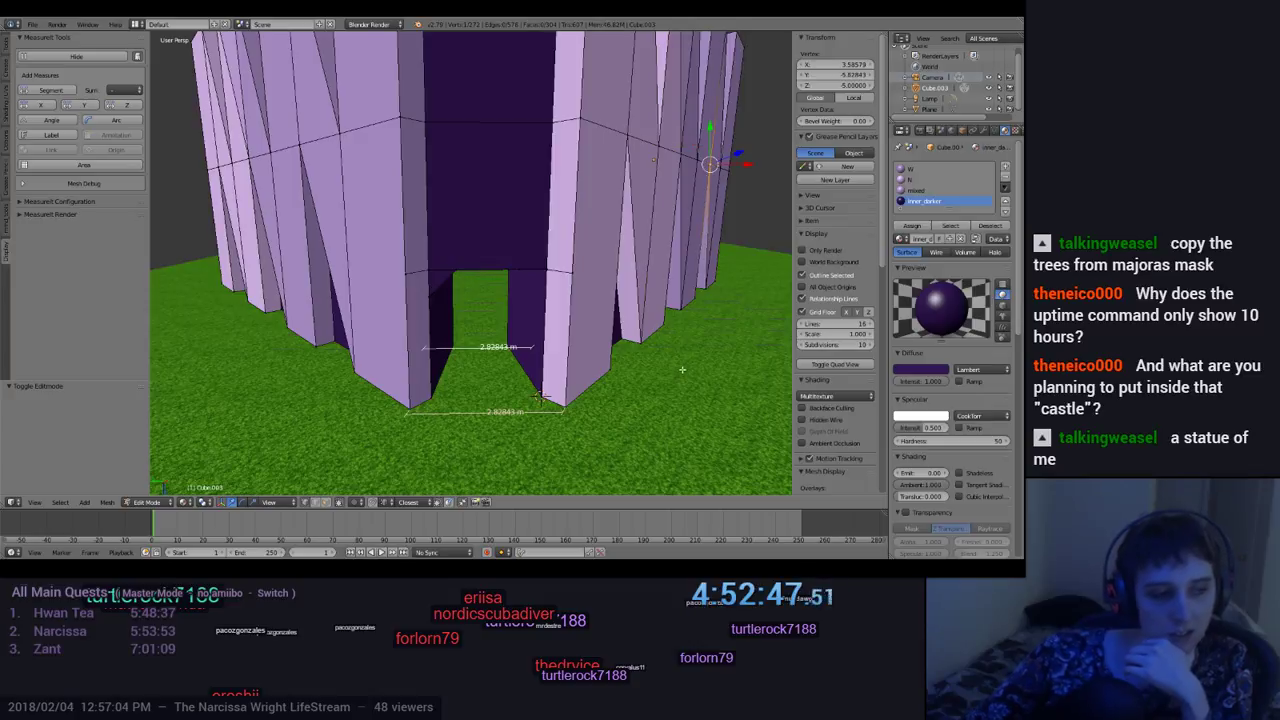
scroll(682, 370, "up", 2)
scroll(682, 370, "down", 2)
middle_click_drag(682, 370, 671, 489)
middle_click_drag(681, 449, 681, 376)
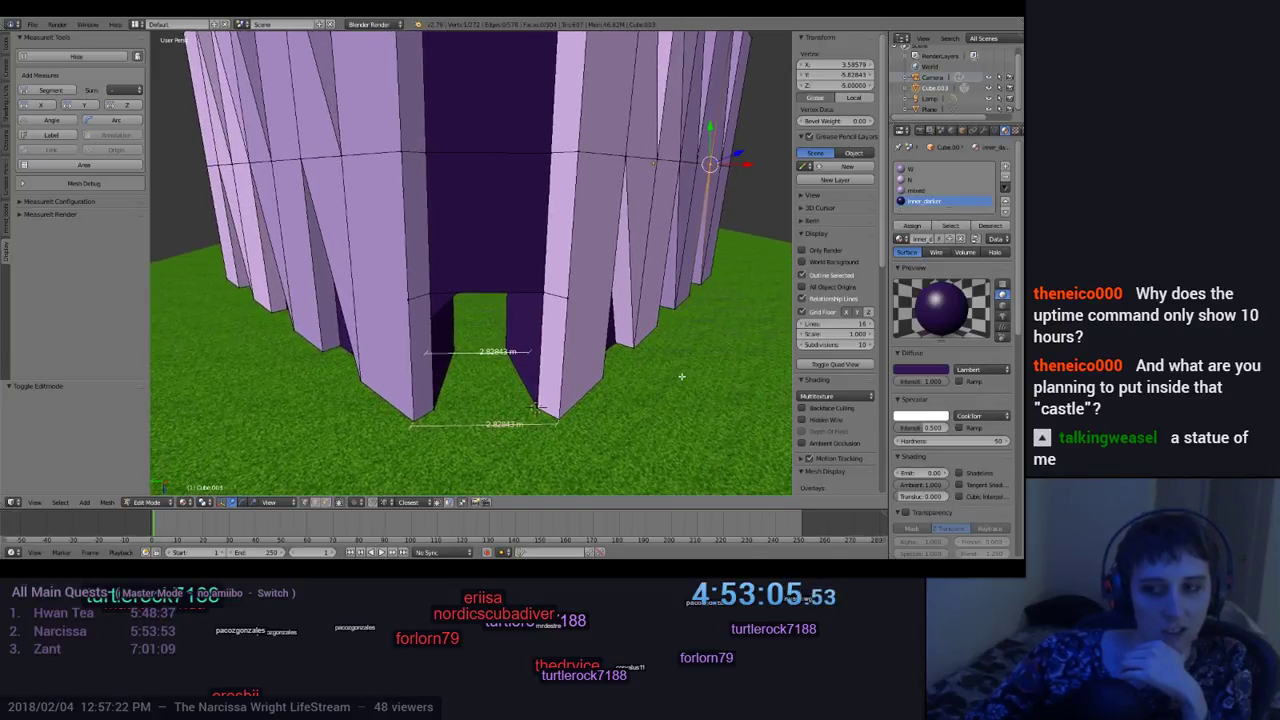
Step: Undo the recent vertex selections on the castle mesh, going back five steps
key("ctrl+z")
key("ctrl+z")
key("ctrl+z")
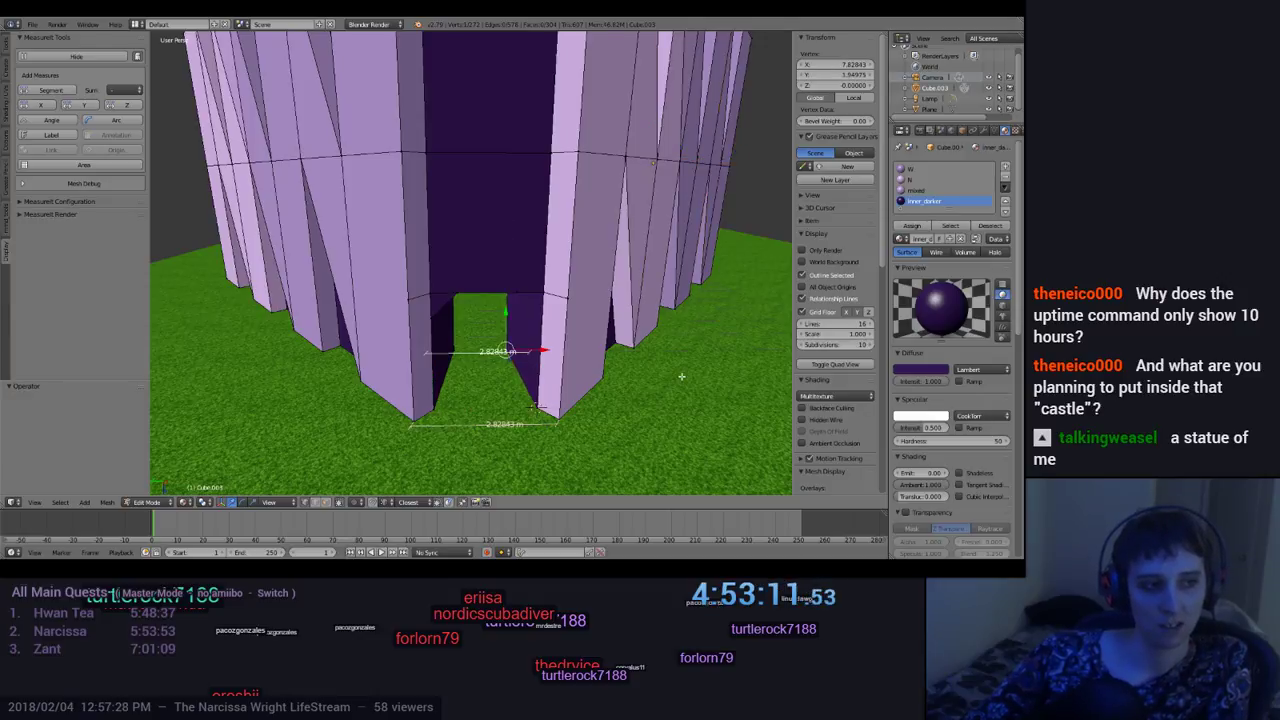
key("ctrl+z")
key("ctrl+z")
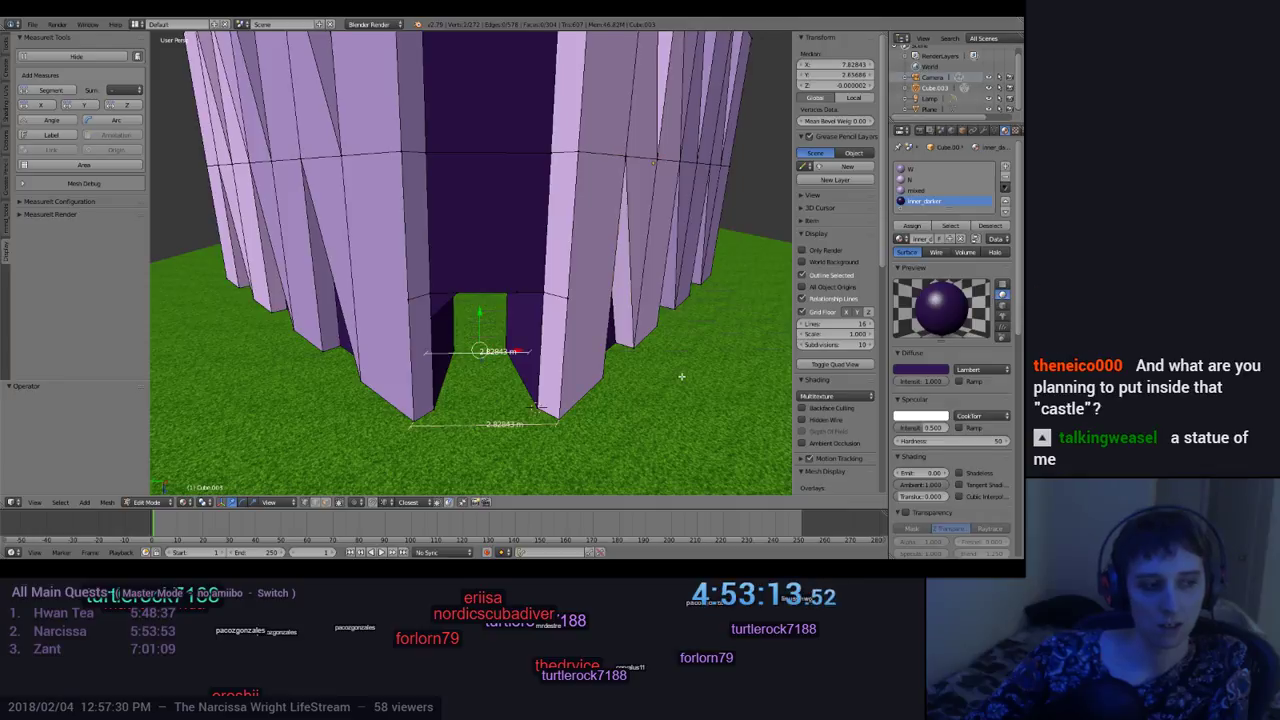
Step: Undo three more vertex selections made around the castle doorway
key("ctrl+z")
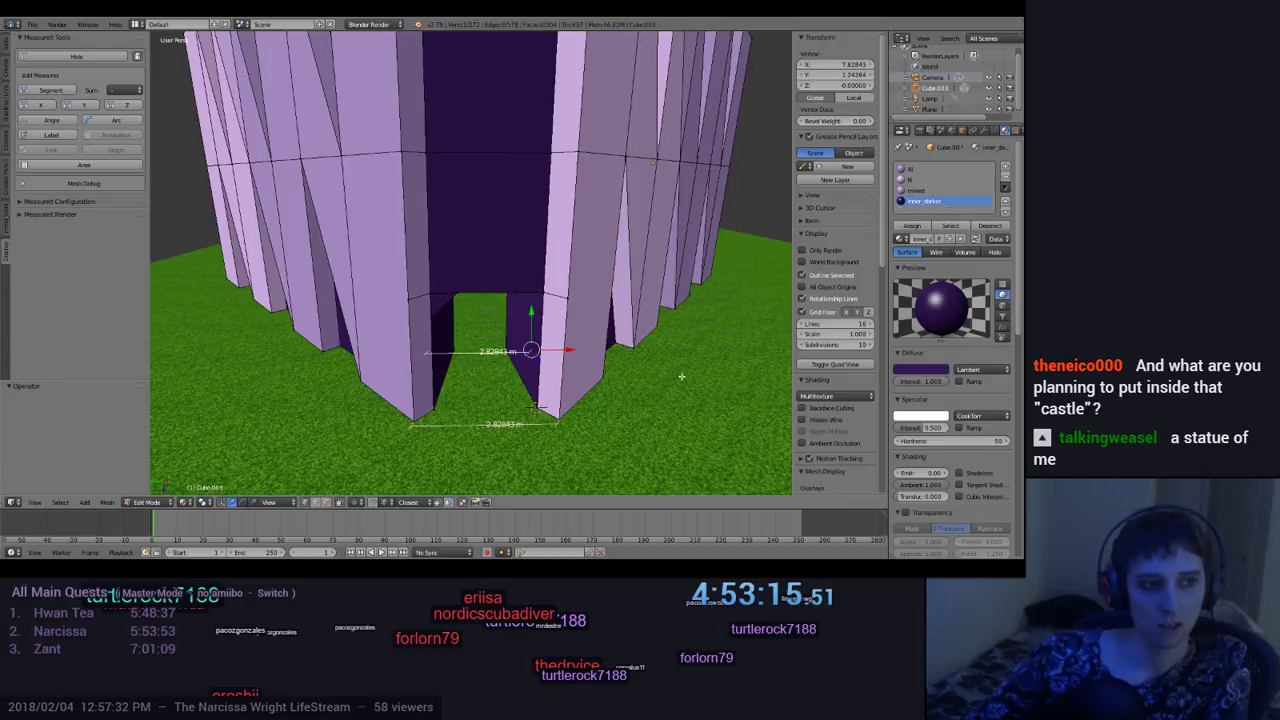
key("ctrl+z")
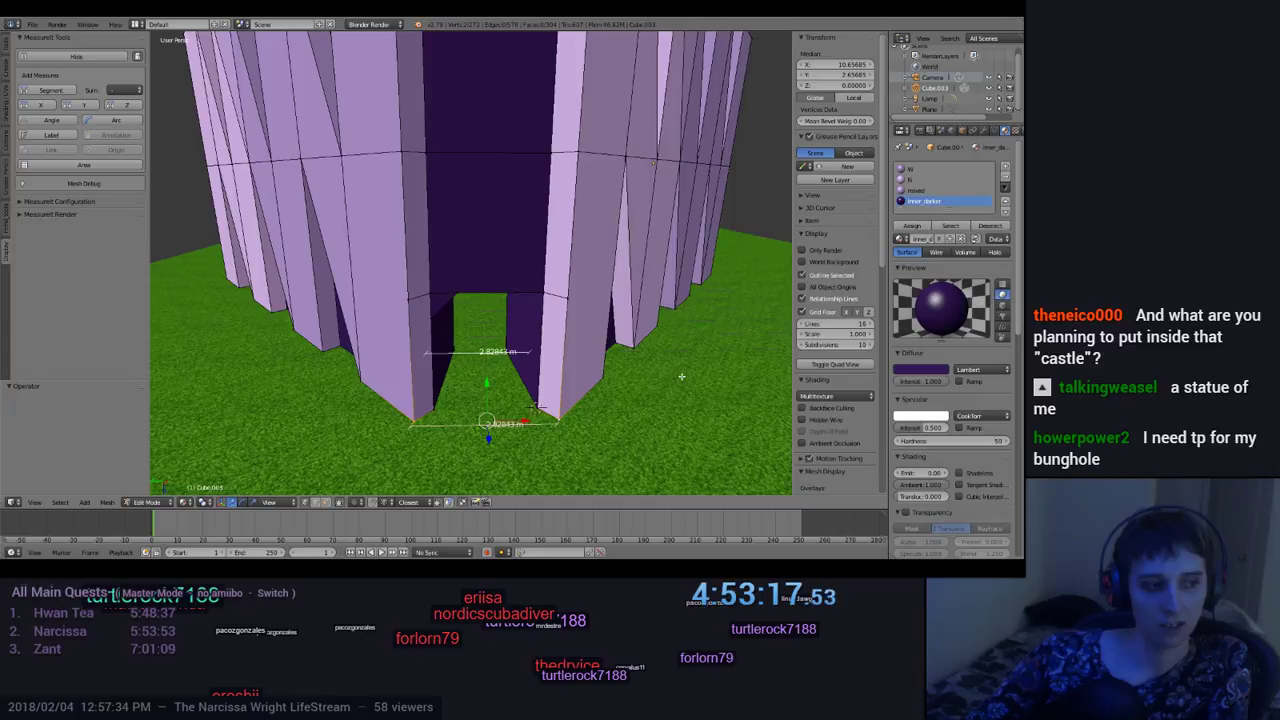
key("ctrl+z")
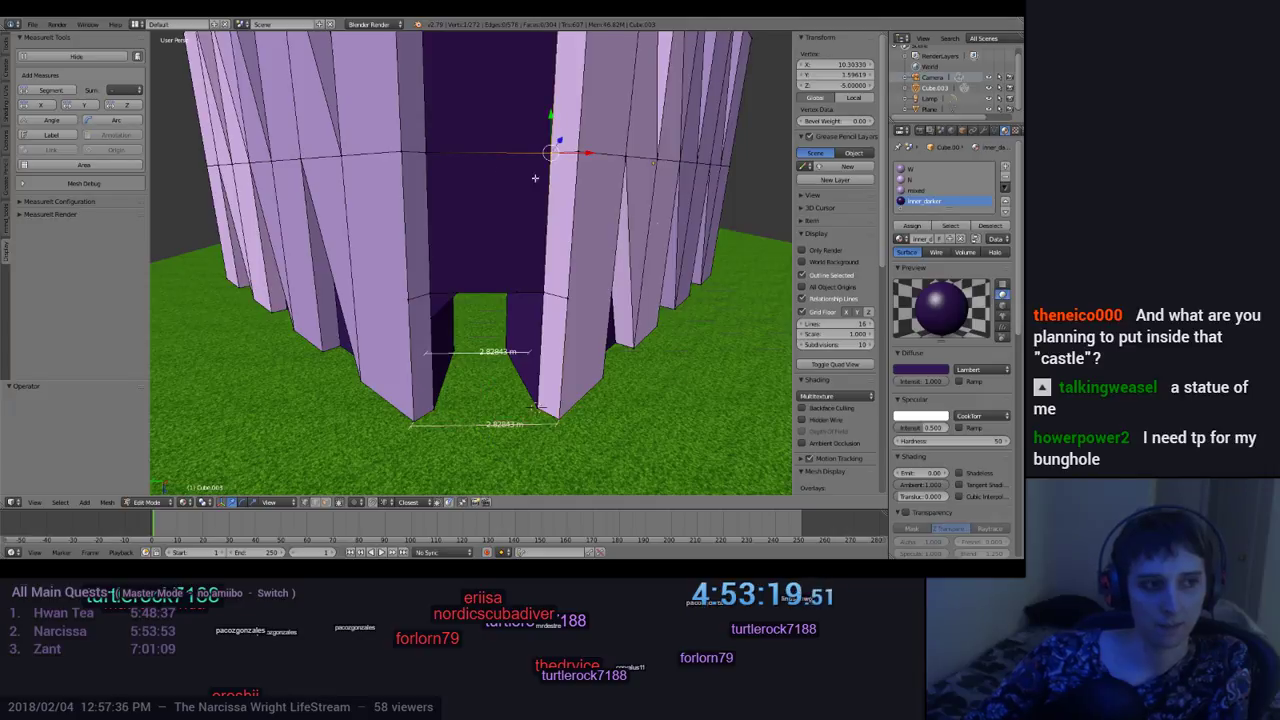
Step: In Object Mode, reset the castle's X rotation to 0° and review the doorway from the front
left_click(160, 503)
left_click(151, 489)
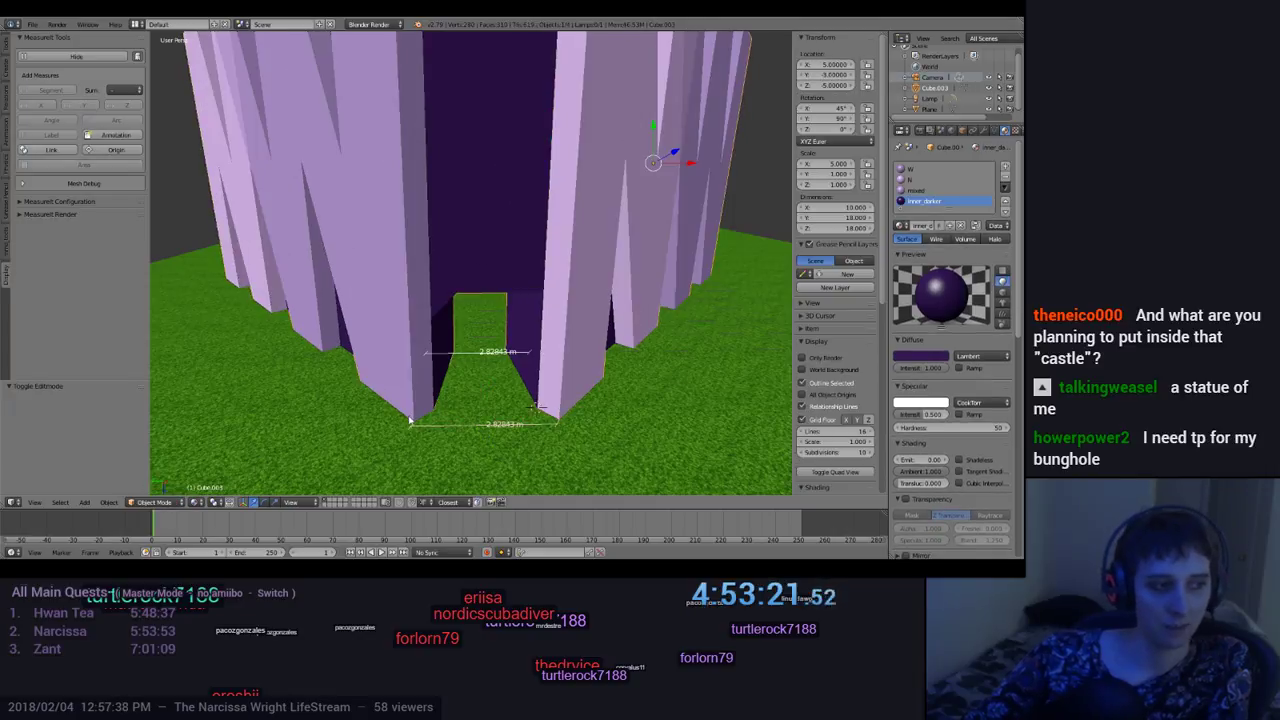
key("alt+r")
middle_click_drag(618, 403, 663, 397)
scroll(697, 384, "up", 4)
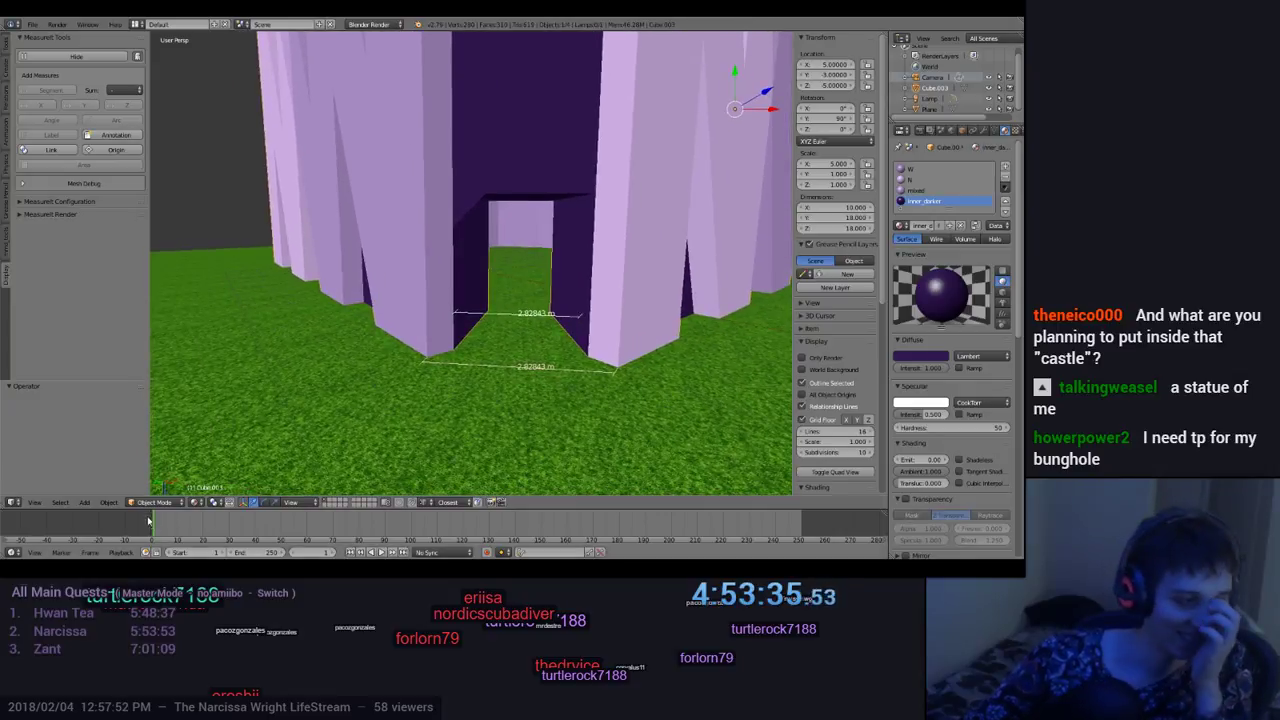
Step: Return the castle to Edit Mode and check the coordinates of two neighbouring floor vertices at the doorway's outer corner
left_click(152, 502)
left_click(150, 478)
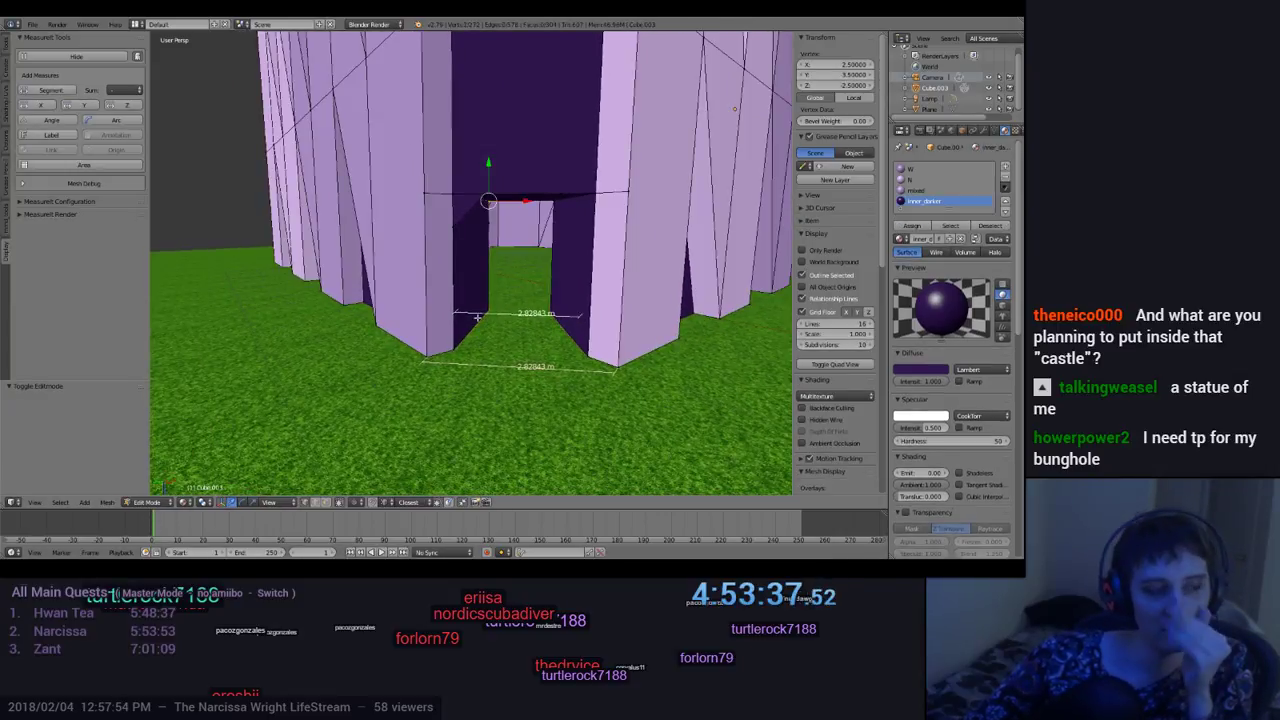
scroll(478, 318, "up", 10)
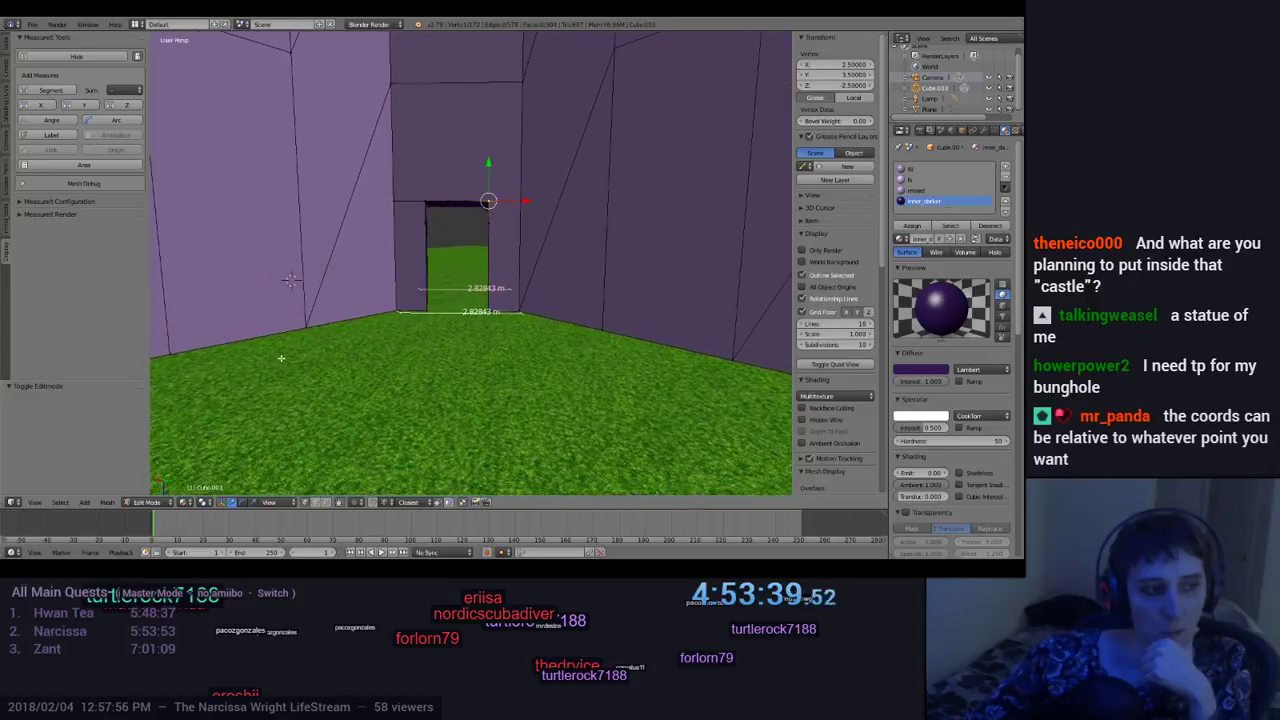
middle_click_drag(281, 357, 531, 378)
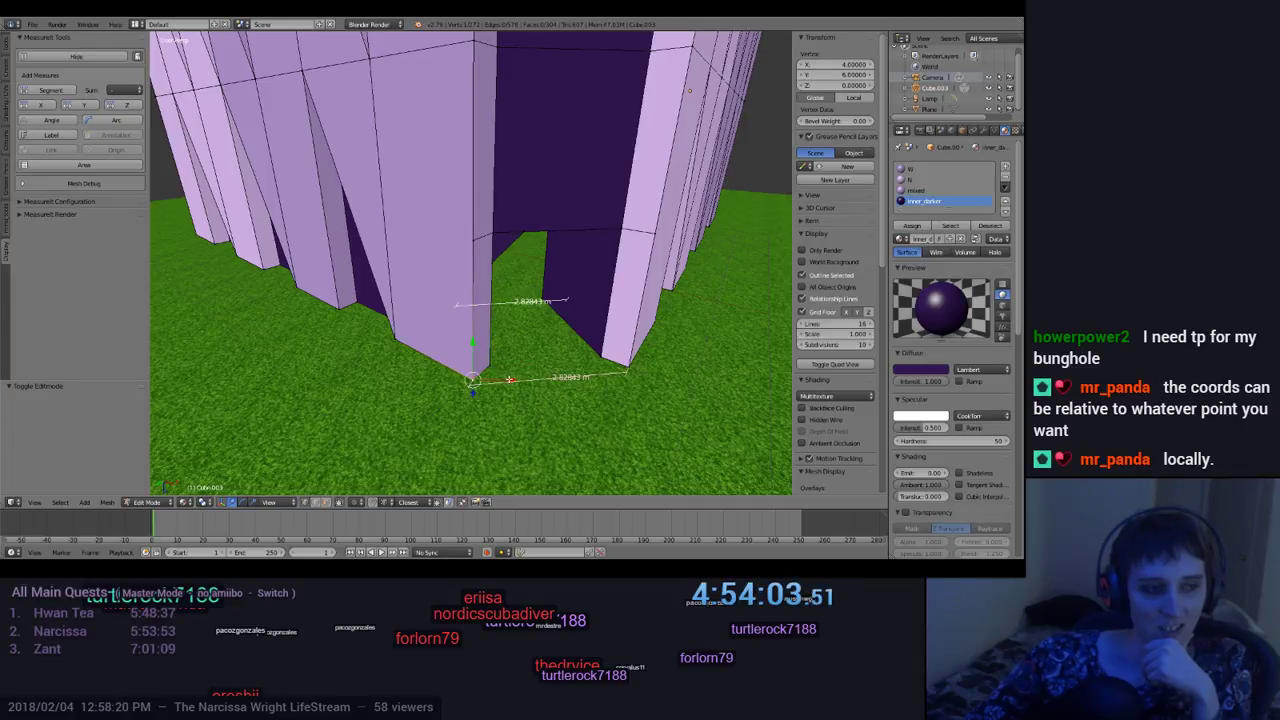
right_click(488, 367)
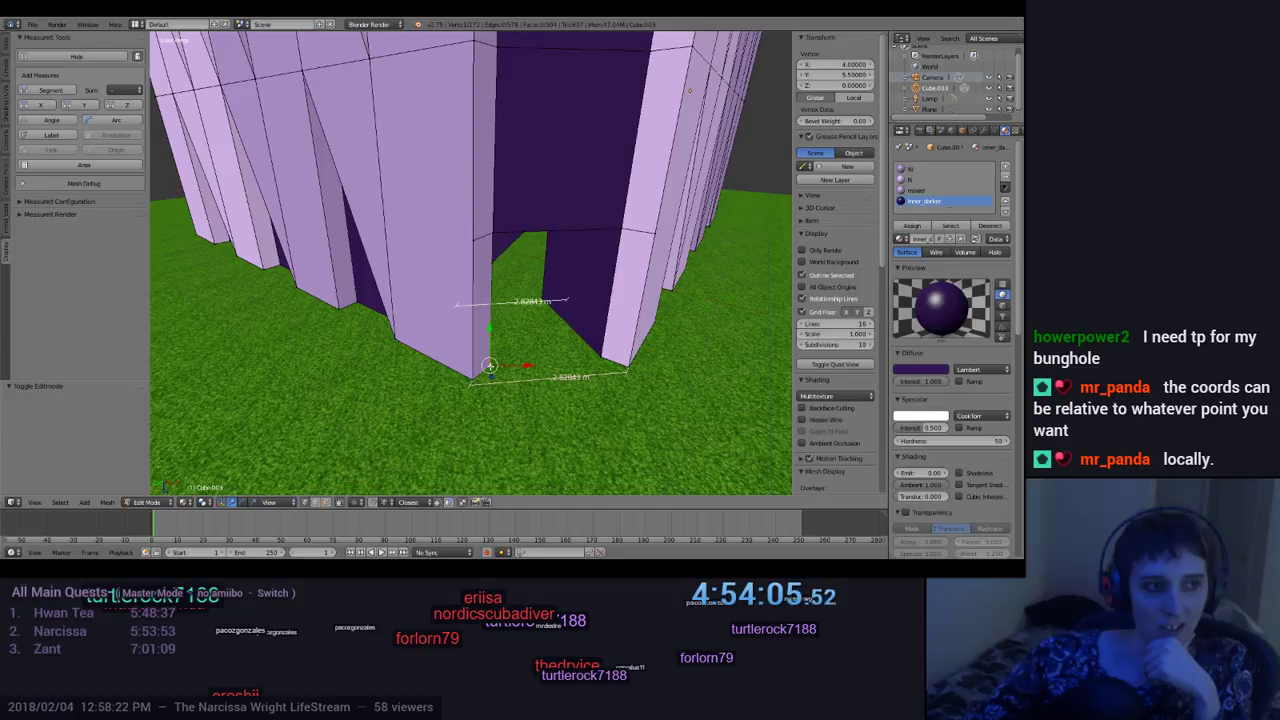
right_click(489, 367)
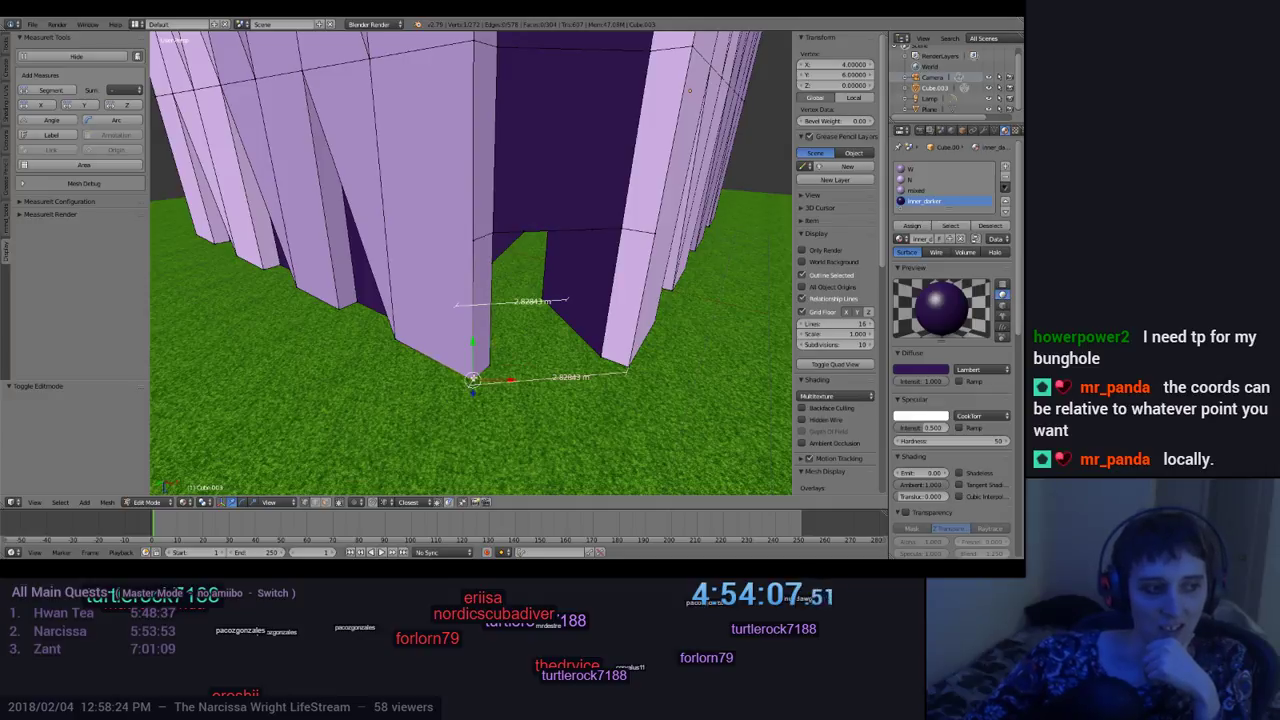
Step: Select the upper and lower corner vertices on one side of the inner doorway, working from beneath the castle
middle_click_drag(521, 386, 608, 472)
mouse_move(652, 406)
middle_mouse_down()
mouse_move(637, 399)
mouse_move(654, 398)
middle_mouse_up()
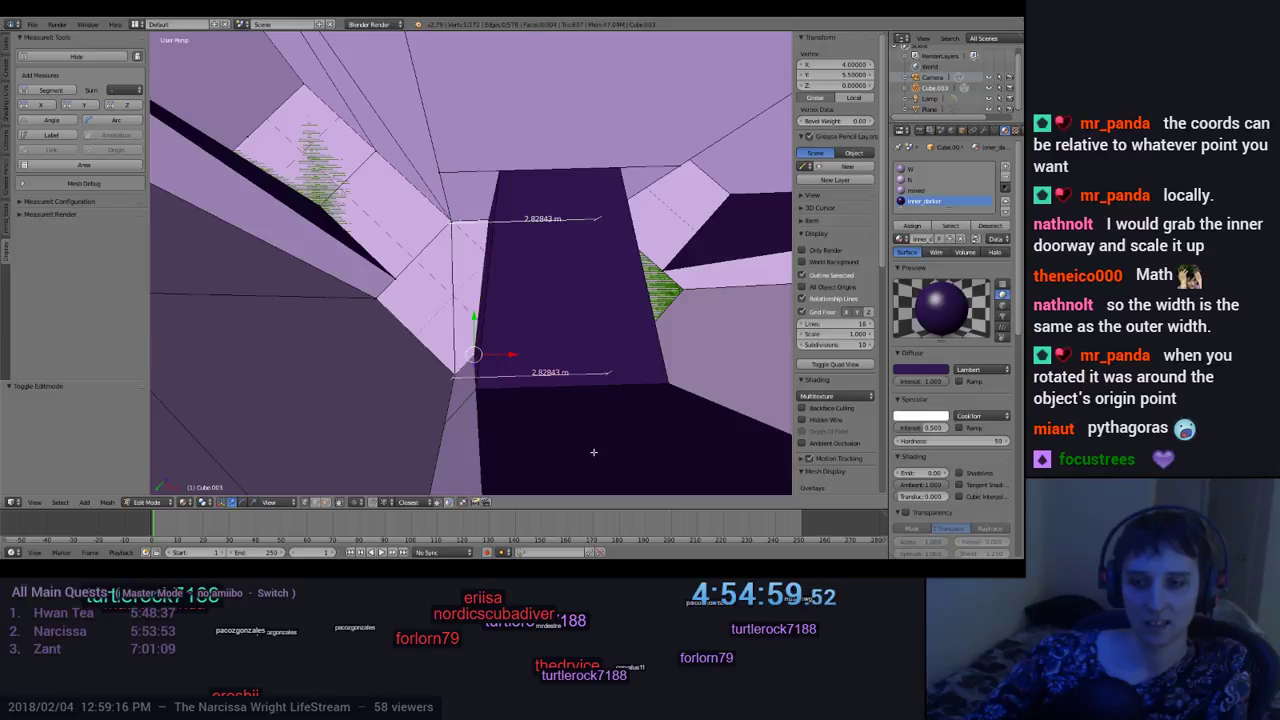
middle_click_drag(593, 452, 596, 344)
scroll(596, 344, "down", 5)
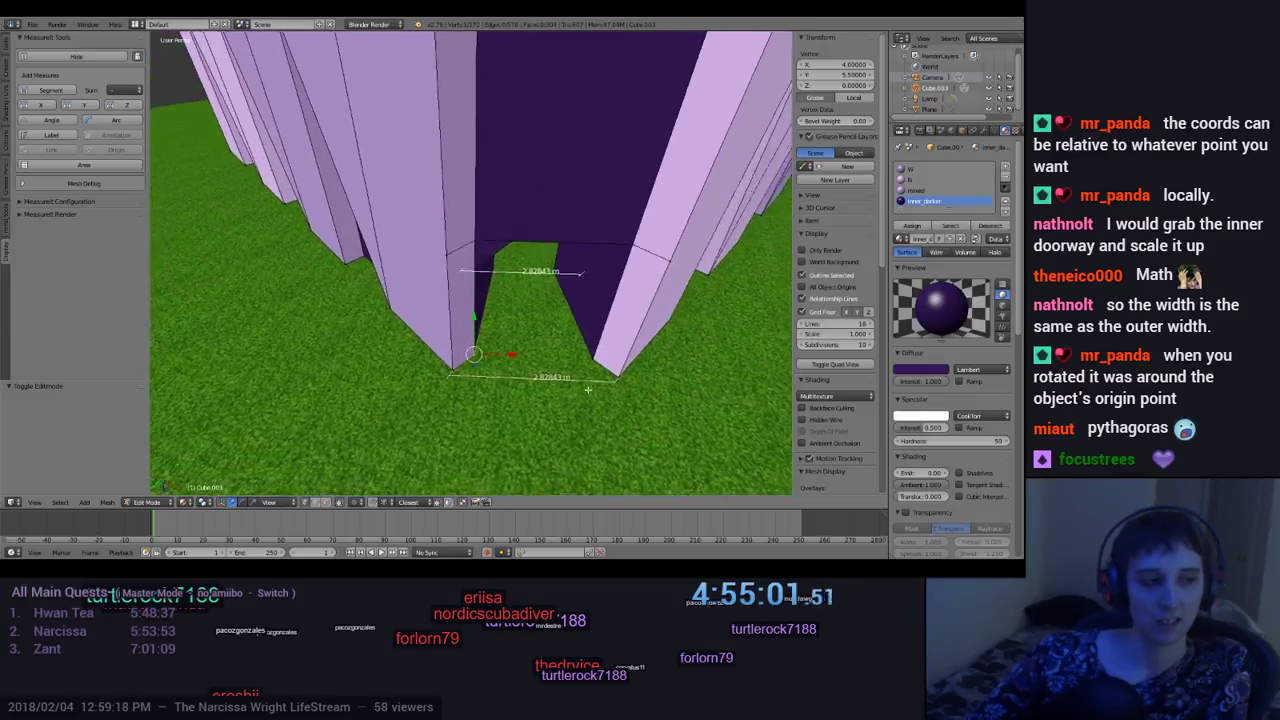
scroll(596, 344, "up", 4)
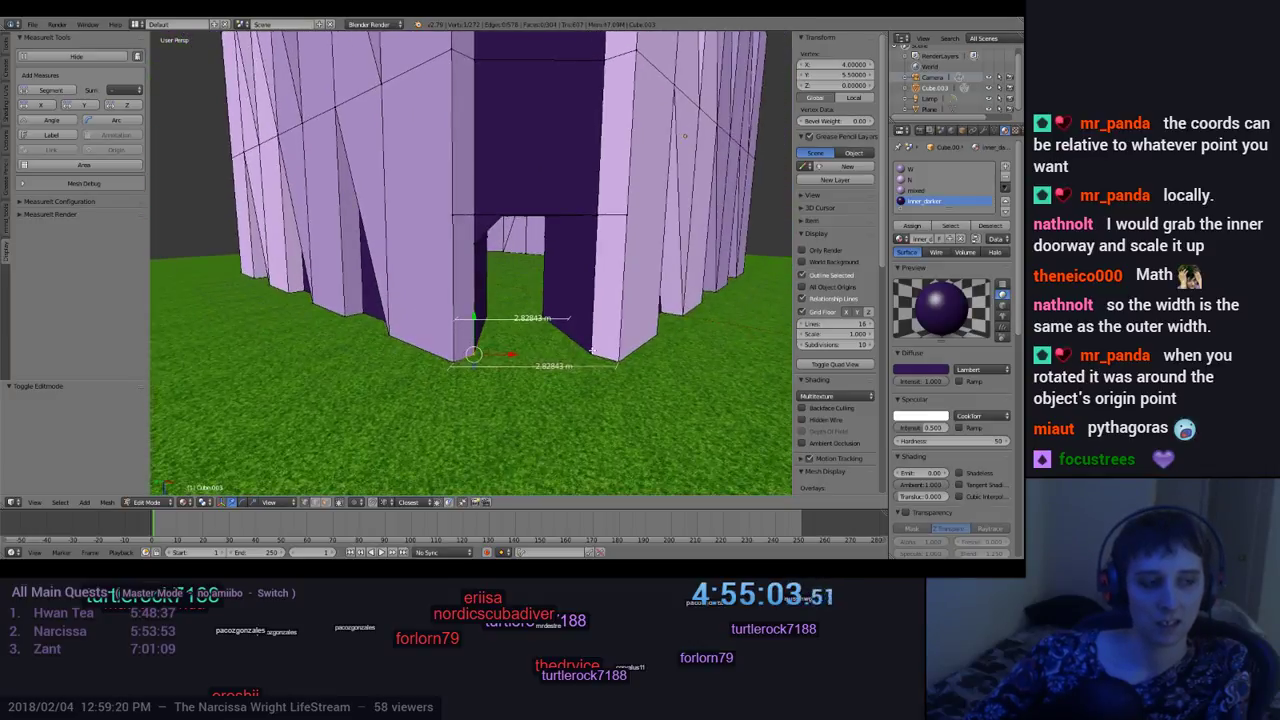
middle_click_drag(587, 358, 575, 484)
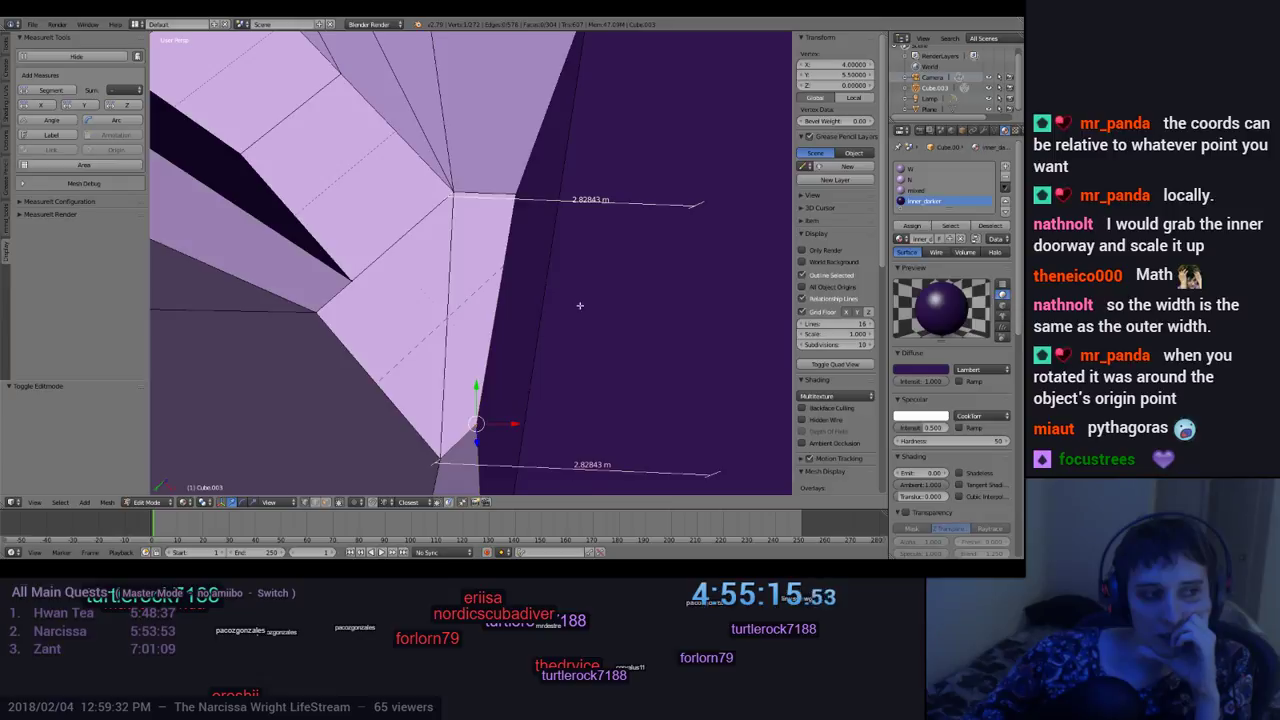
middle_click_drag(579, 305, 579, 305)
right_click(512, 169)
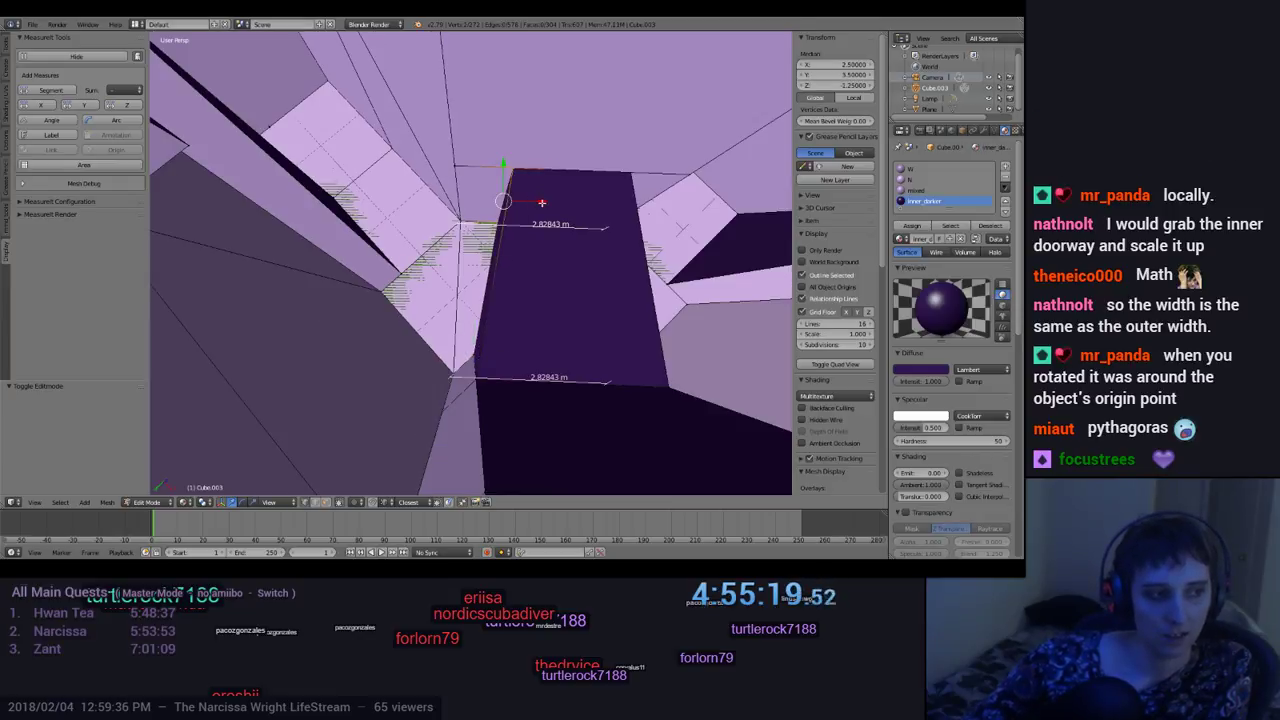
key("g")
key("x")
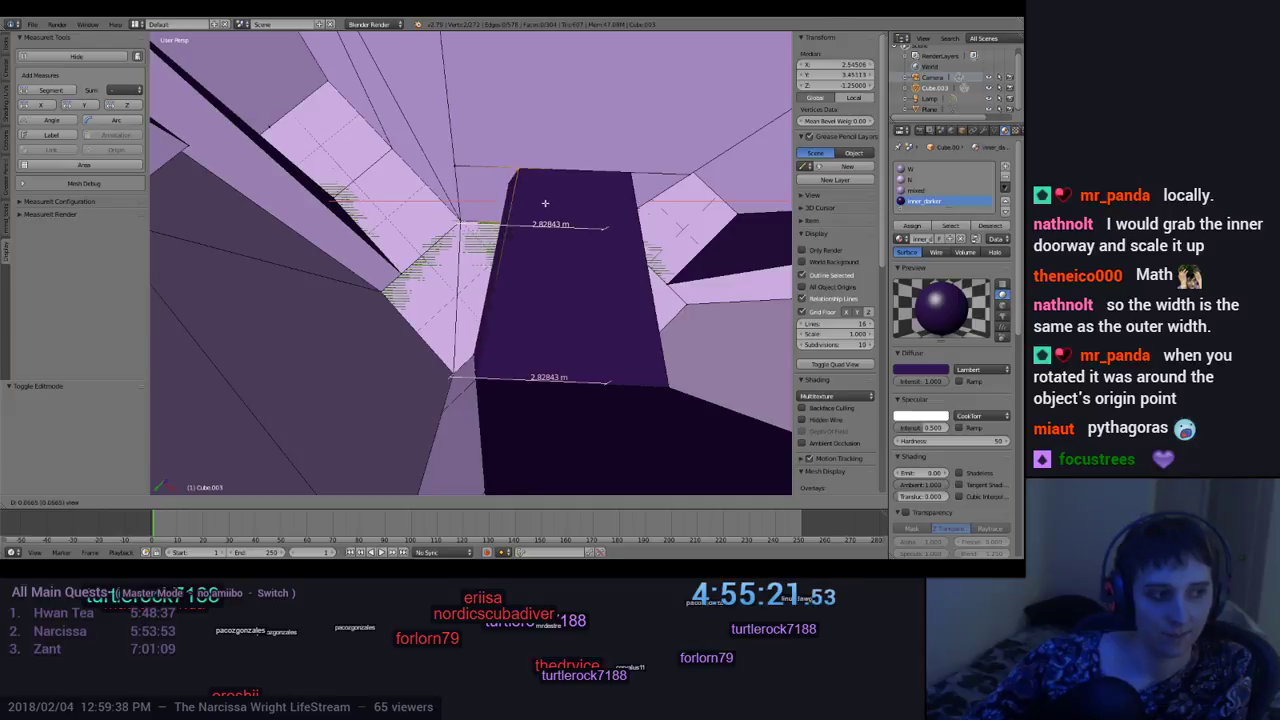
key("Escape")
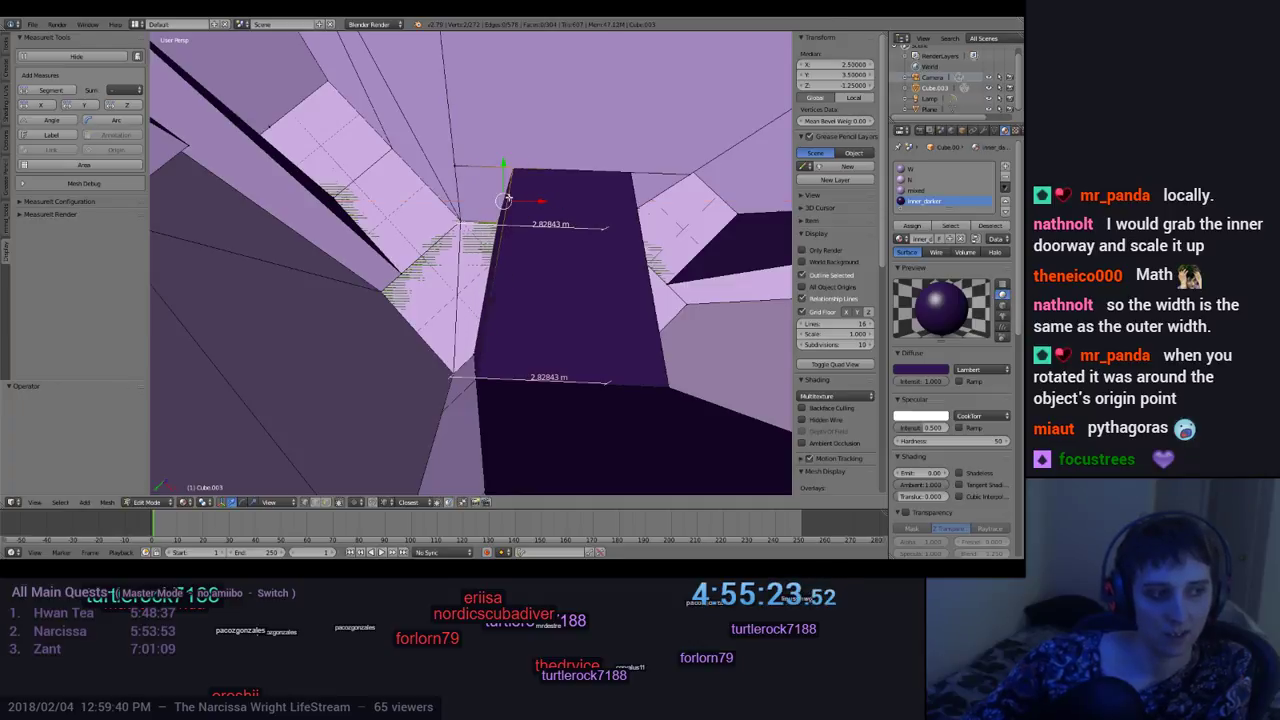
Step: Add the remaining vertex on that inner doorway edge to the selection and move the edge -0.372 along the view's X axis
middle_click_drag(531, 255, 578, 232)
right_click(546, 193, "shift")
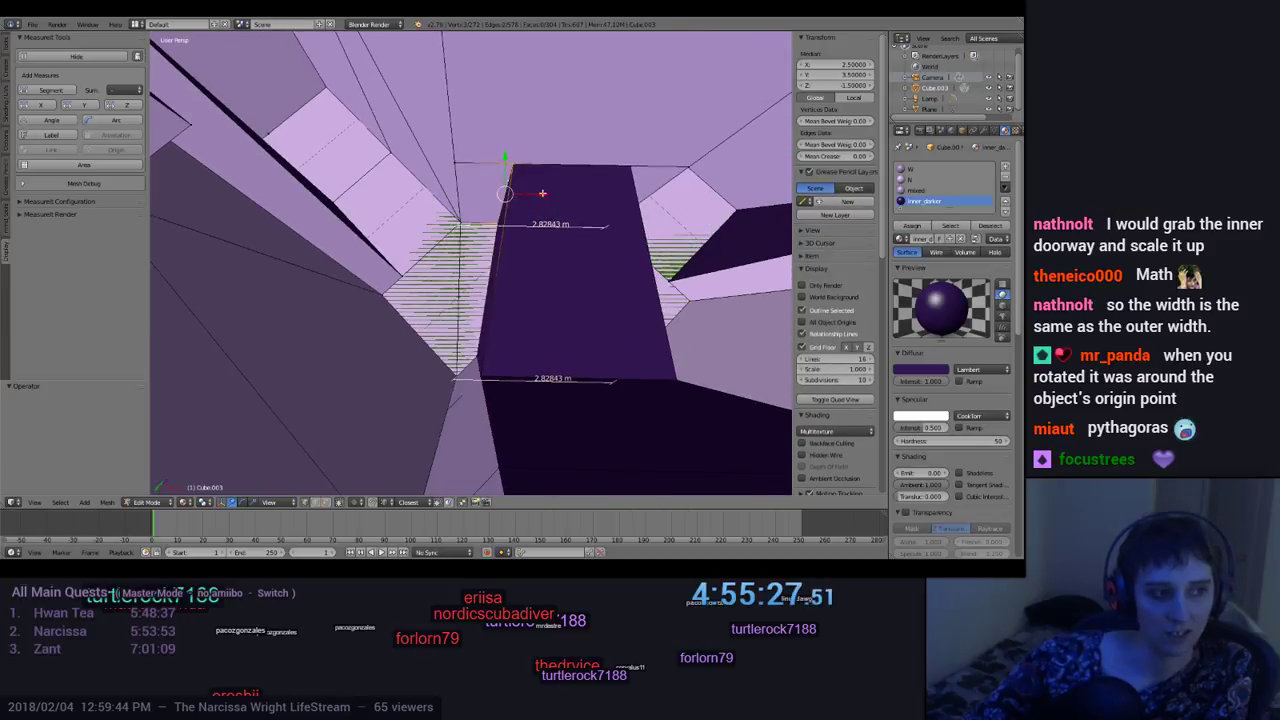
key("g")
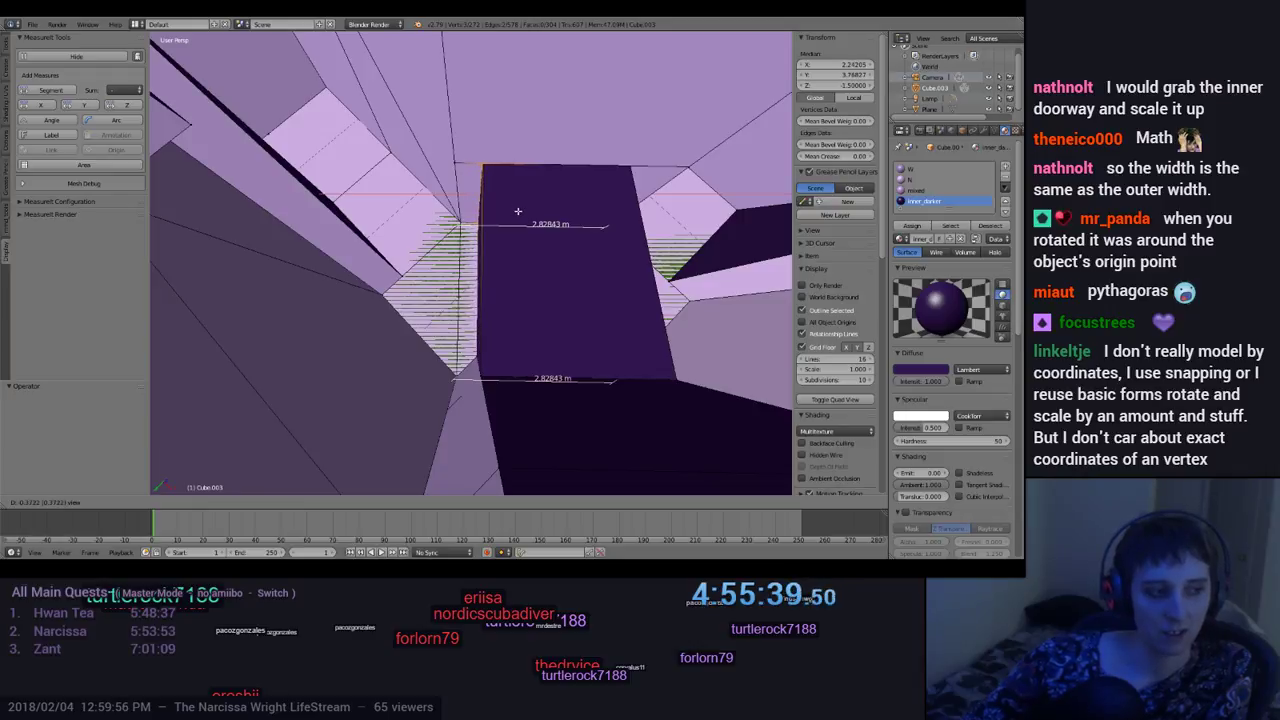
left_click(518, 211)
Step: Examine the moved inner doorway edge against the 2.82843 m measurement lines from beneath, outside and inside the castle
middle_click_drag(531, 315, 747, 393)
scroll(529, 320, "up", 2)
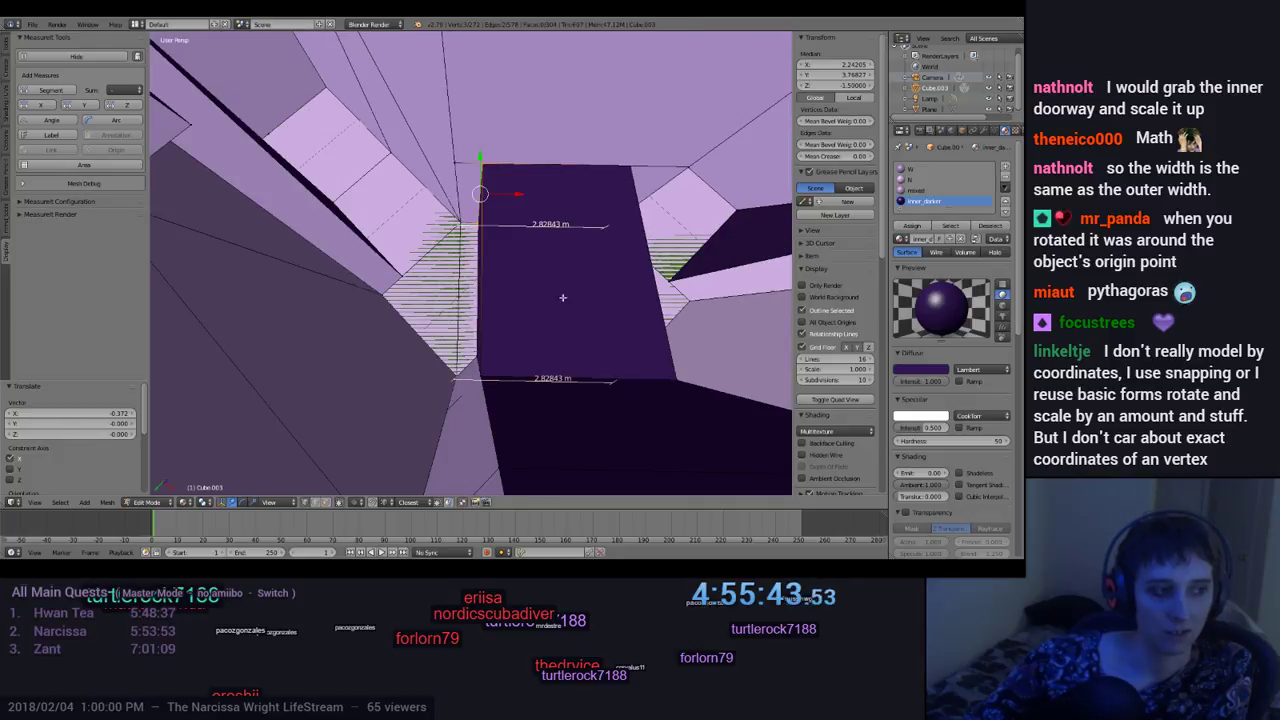
middle_click_drag(566, 313, 437, 245)
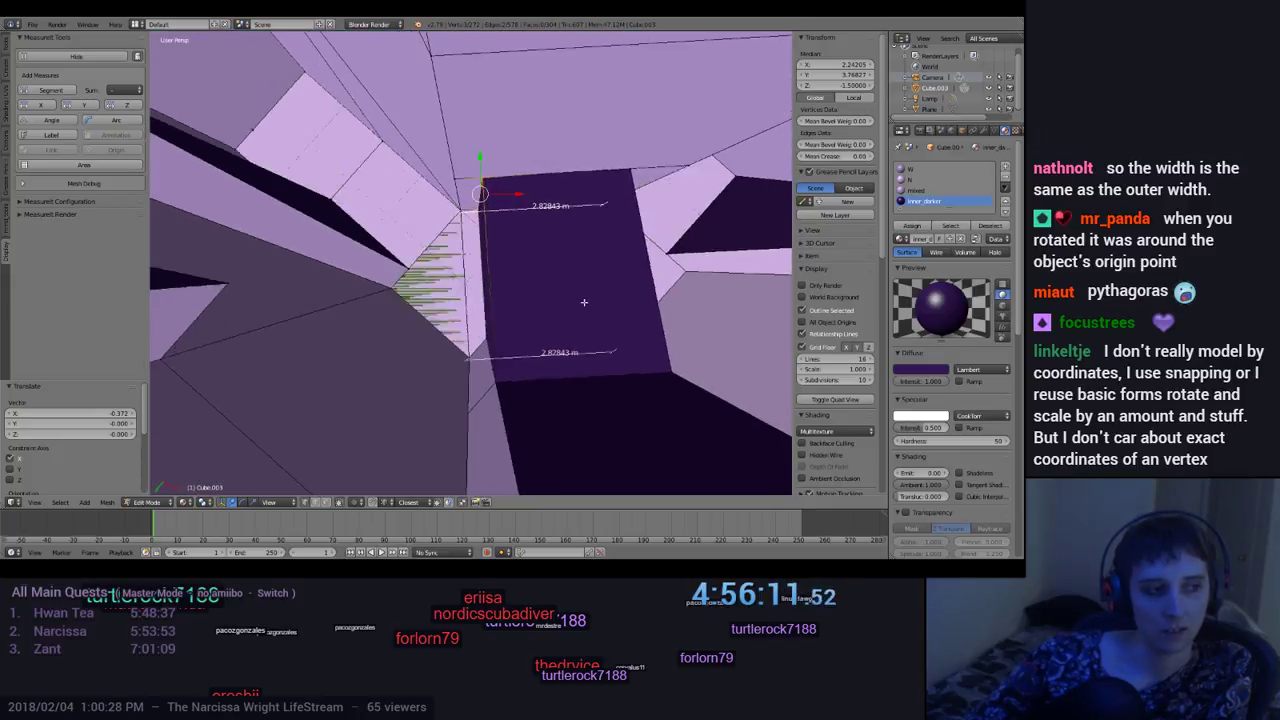
mouse_move(599, 289)
middle_mouse_down()
mouse_move(620, 218)
mouse_move(509, 263)
mouse_move(548, 260)
mouse_move(608, 305)
mouse_move(580, 297)
mouse_move(583, 283)
mouse_move(594, 289)
middle_mouse_up()
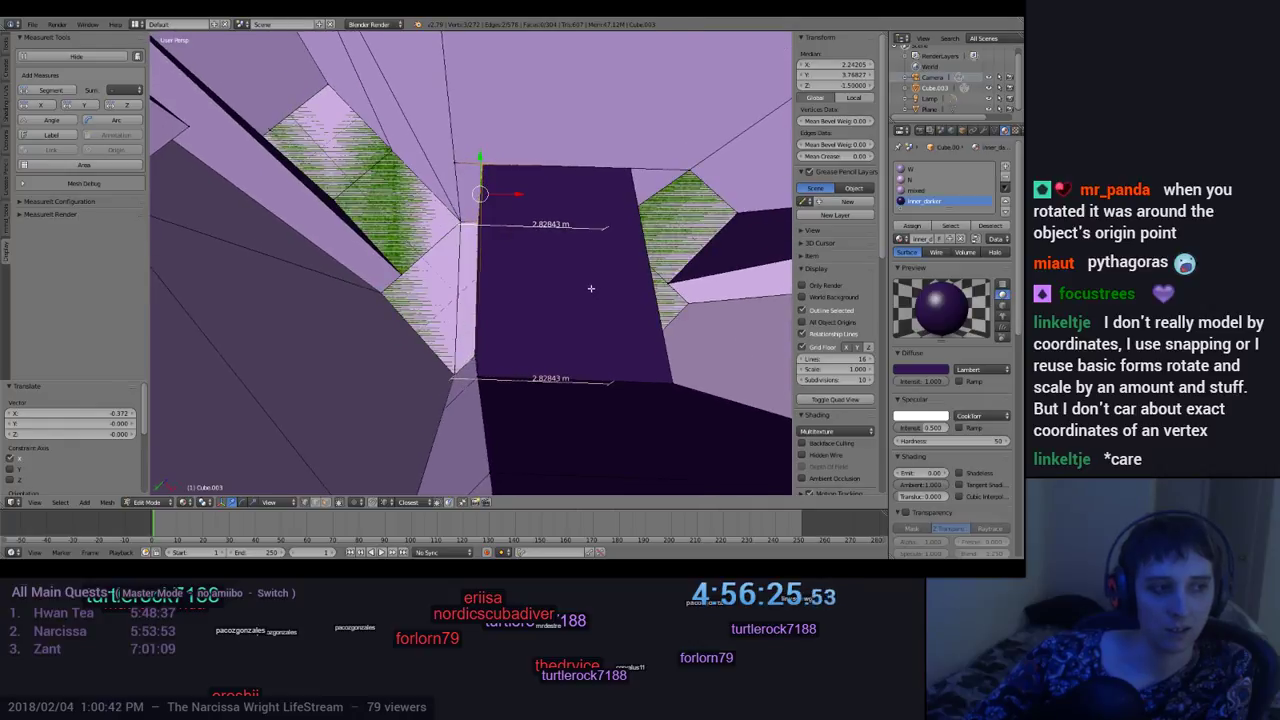
scroll(591, 288, "up", 3)
scroll(594, 272, "down", 3)
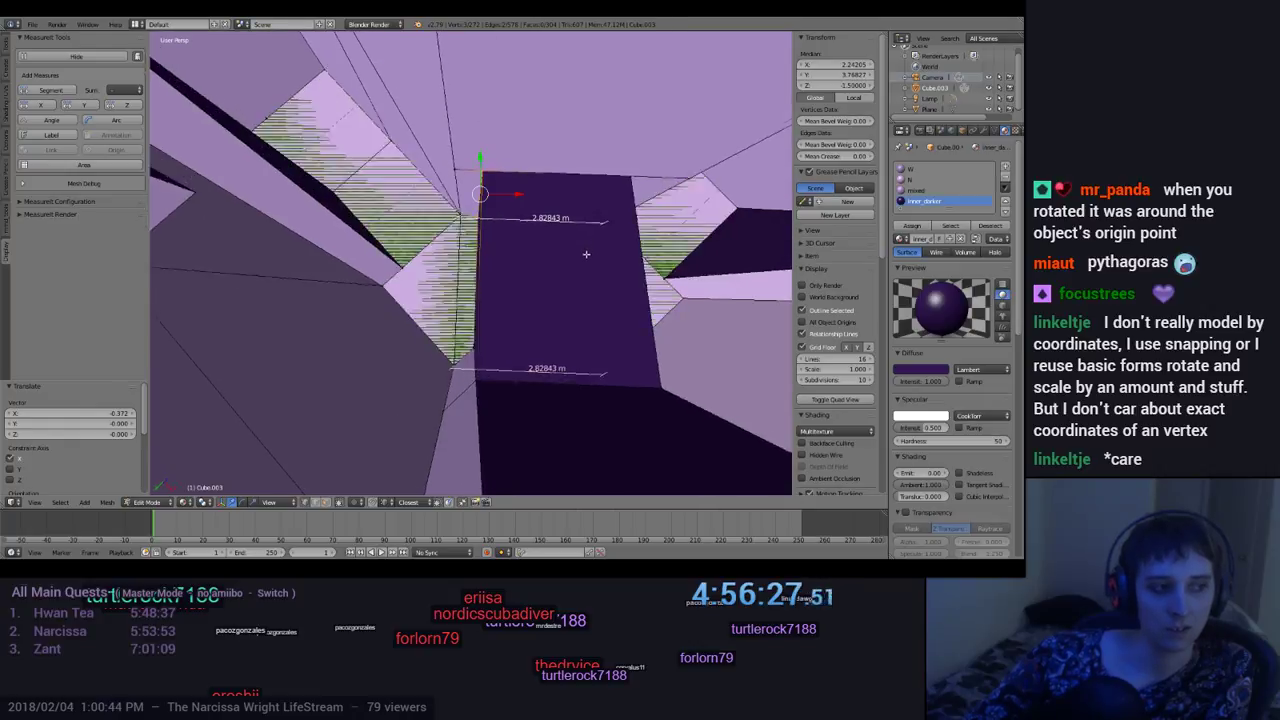
middle_click_drag(586, 248, 589, 248)
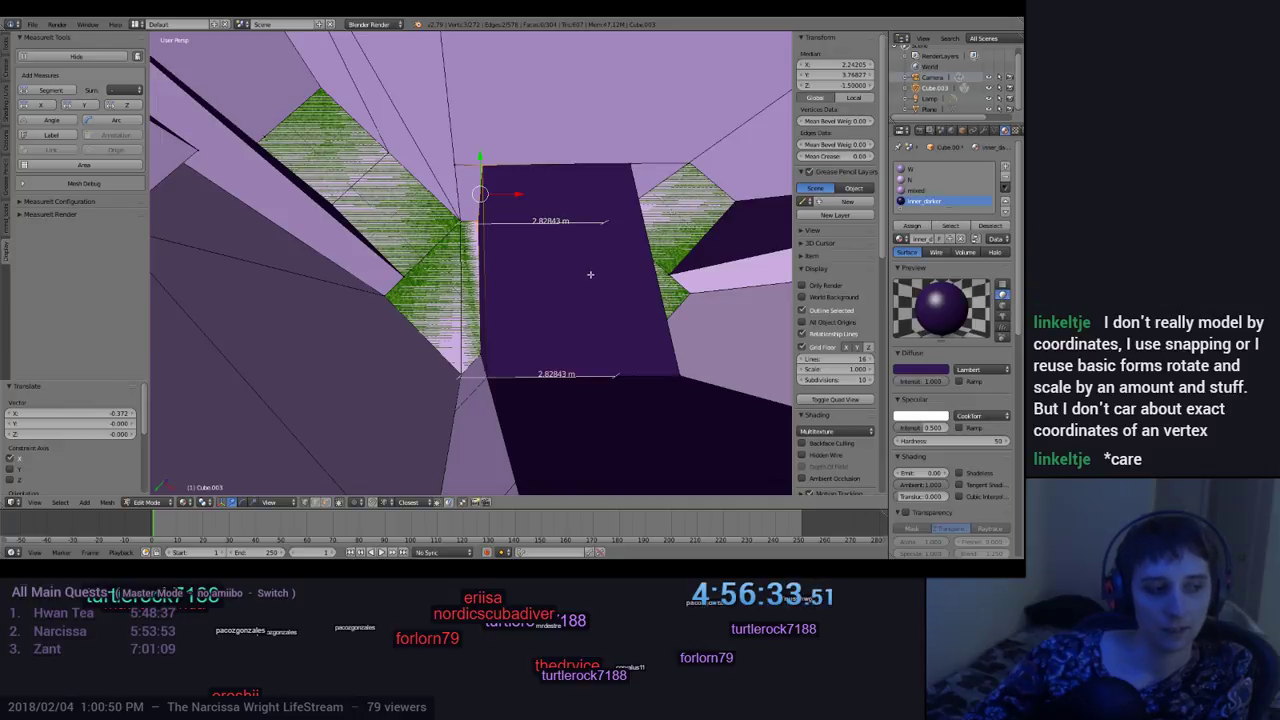
middle_click_drag(593, 296, 358, 207)
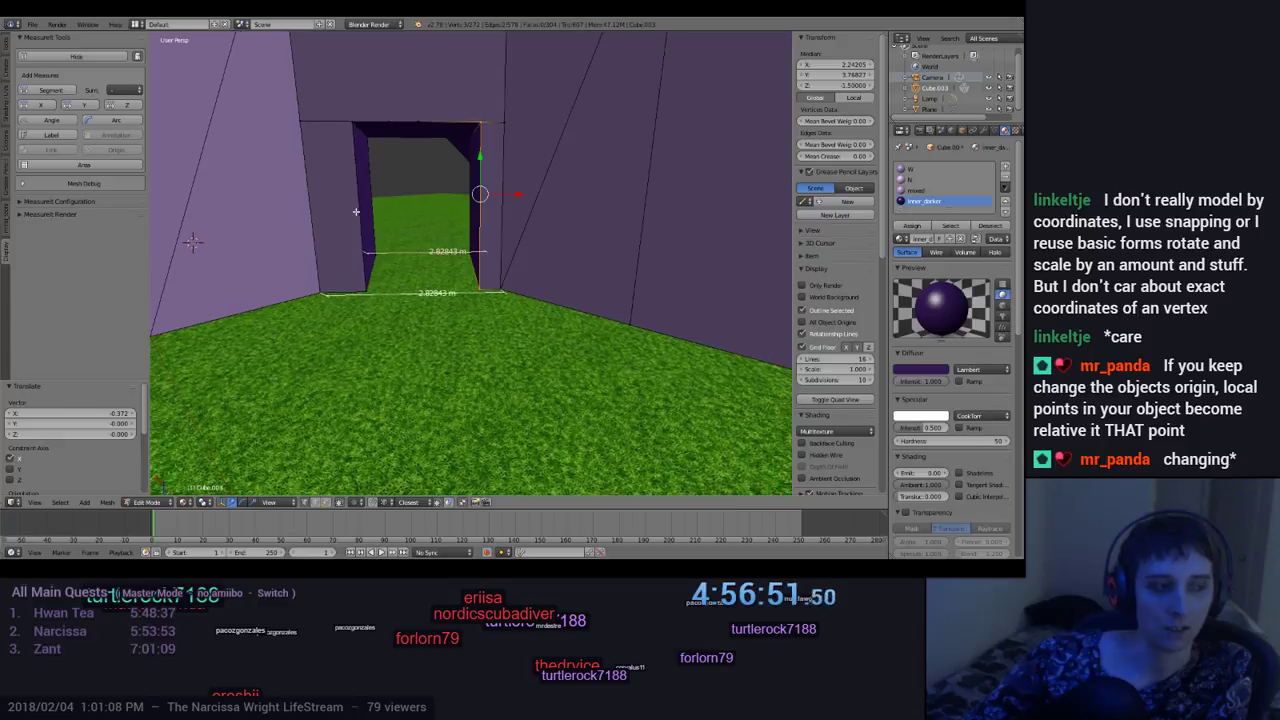
middle_click_drag(362, 222, 593, 291)
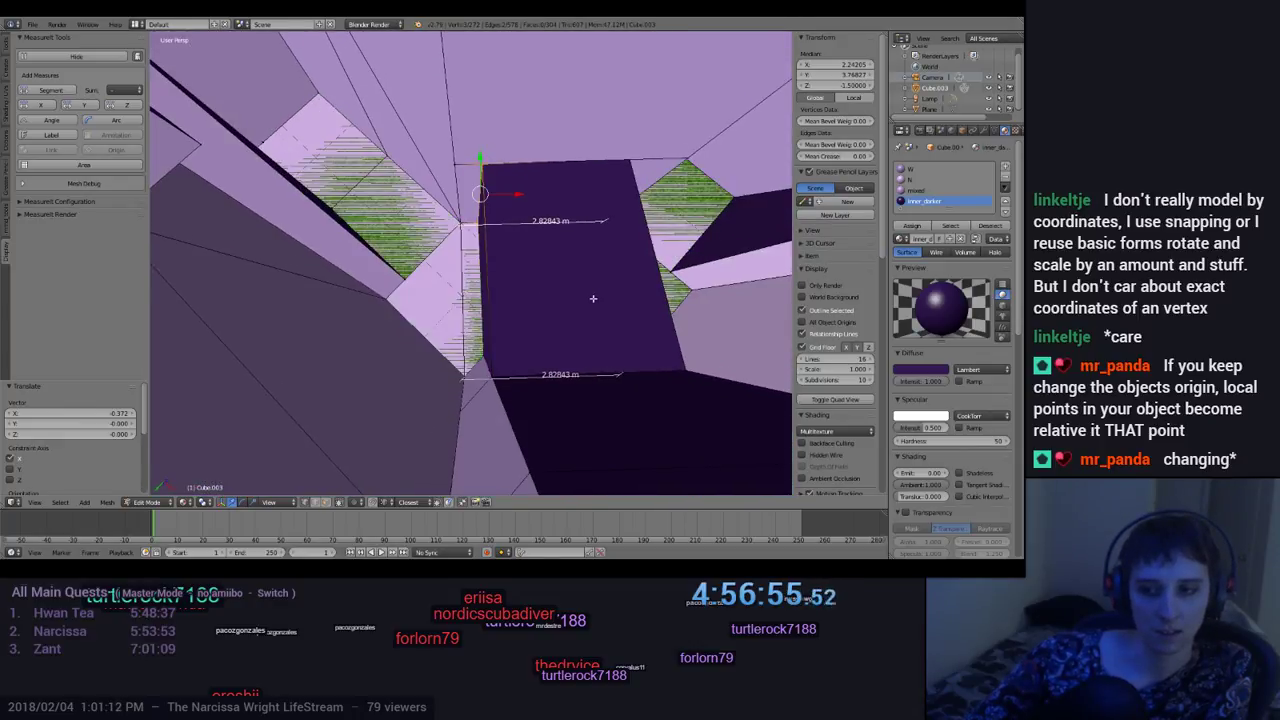
middle_click_drag(589, 304, 582, 236)
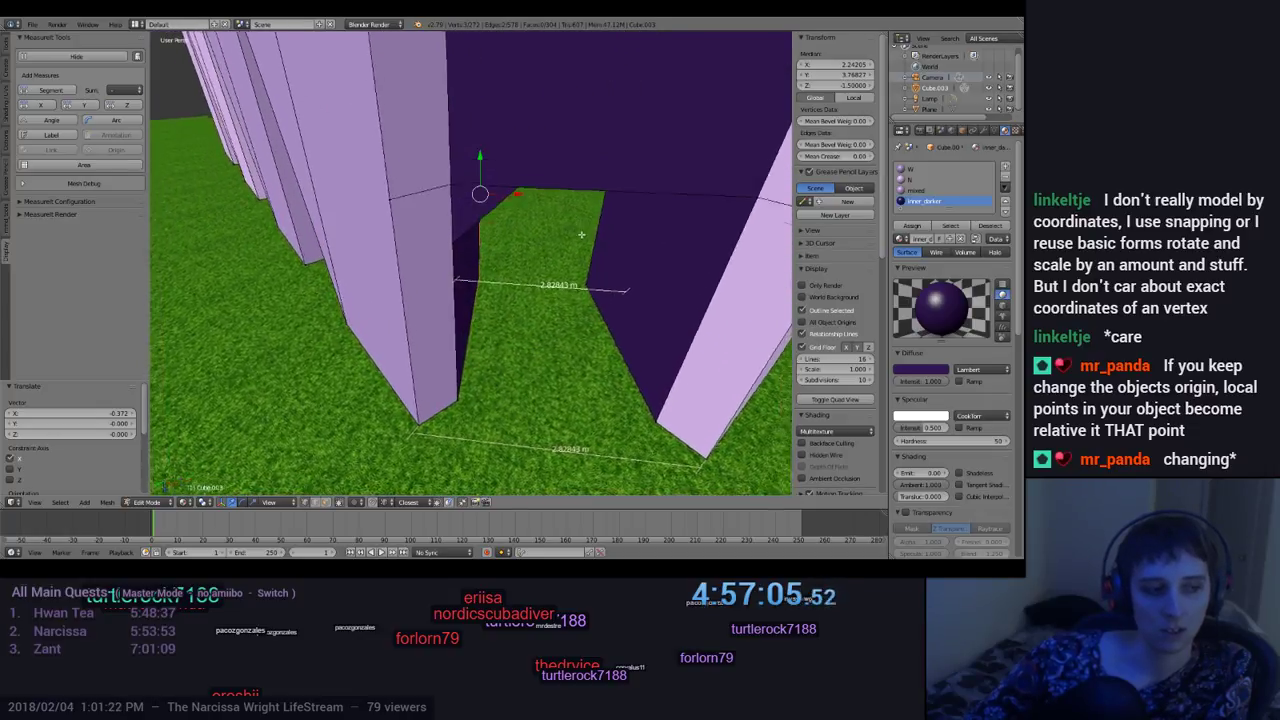
middle_click_drag(583, 254, 298, 160)
middle_click_drag(191, 205, 222, 192)
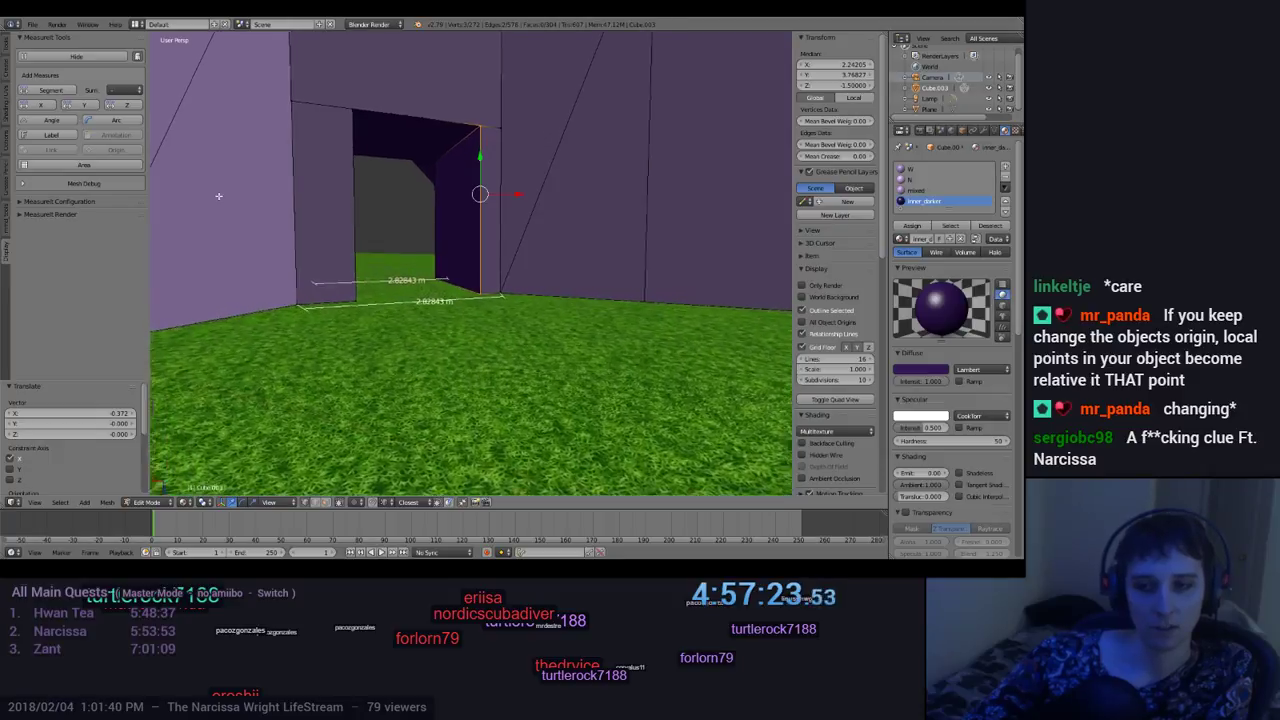
middle_click_drag(218, 196, 219, 228)
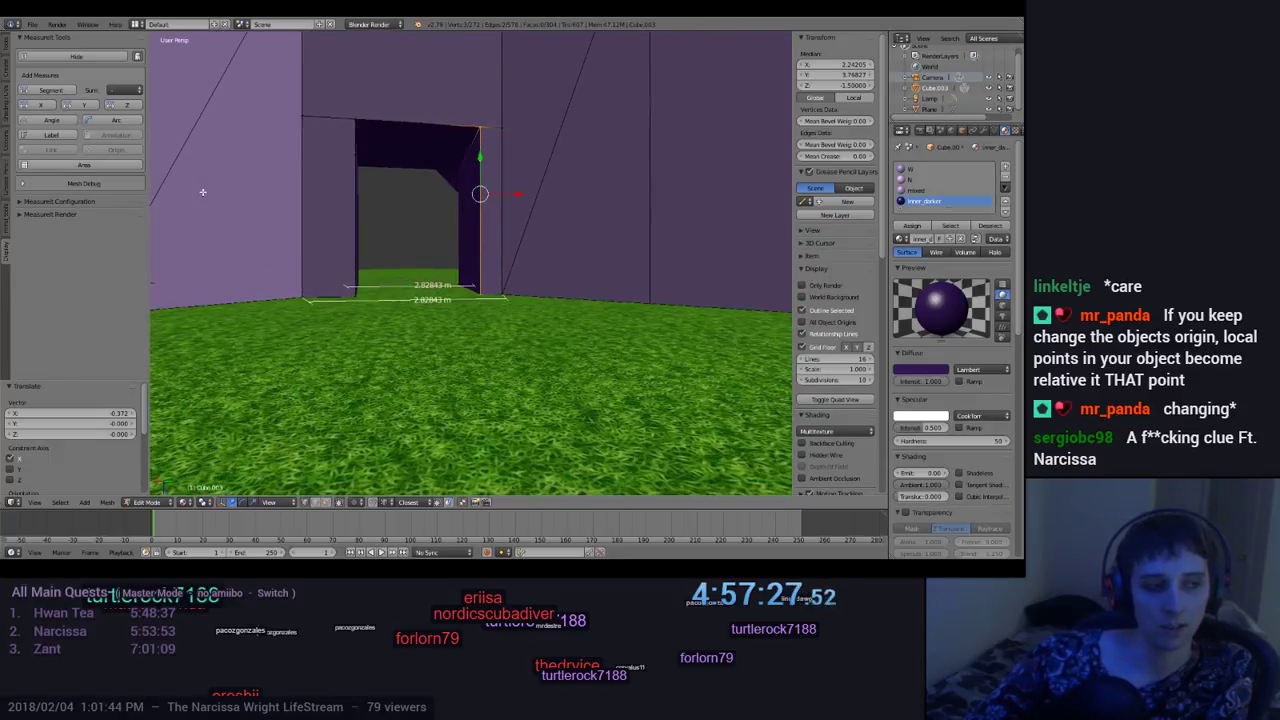
middle_click_drag(198, 208, 217, 237)
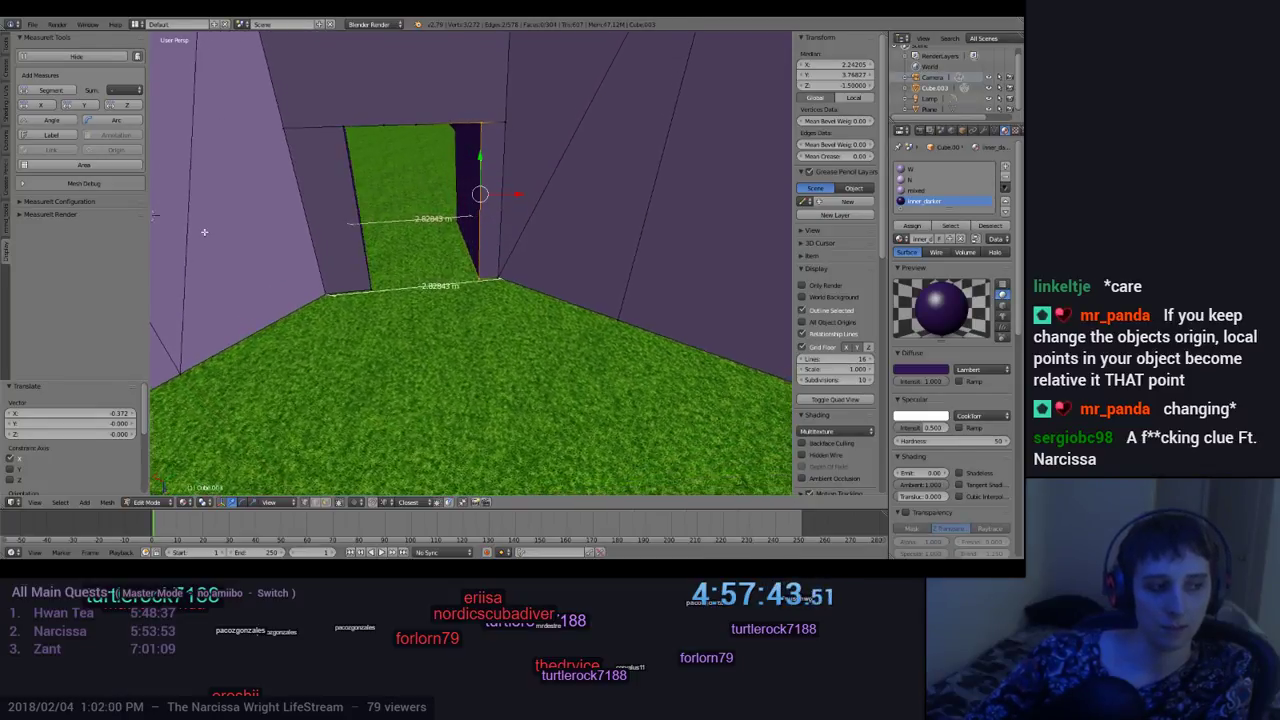
mouse_move(216, 233)
middle_mouse_down()
mouse_move(423, 214)
mouse_move(220, 221)
middle_mouse_up()
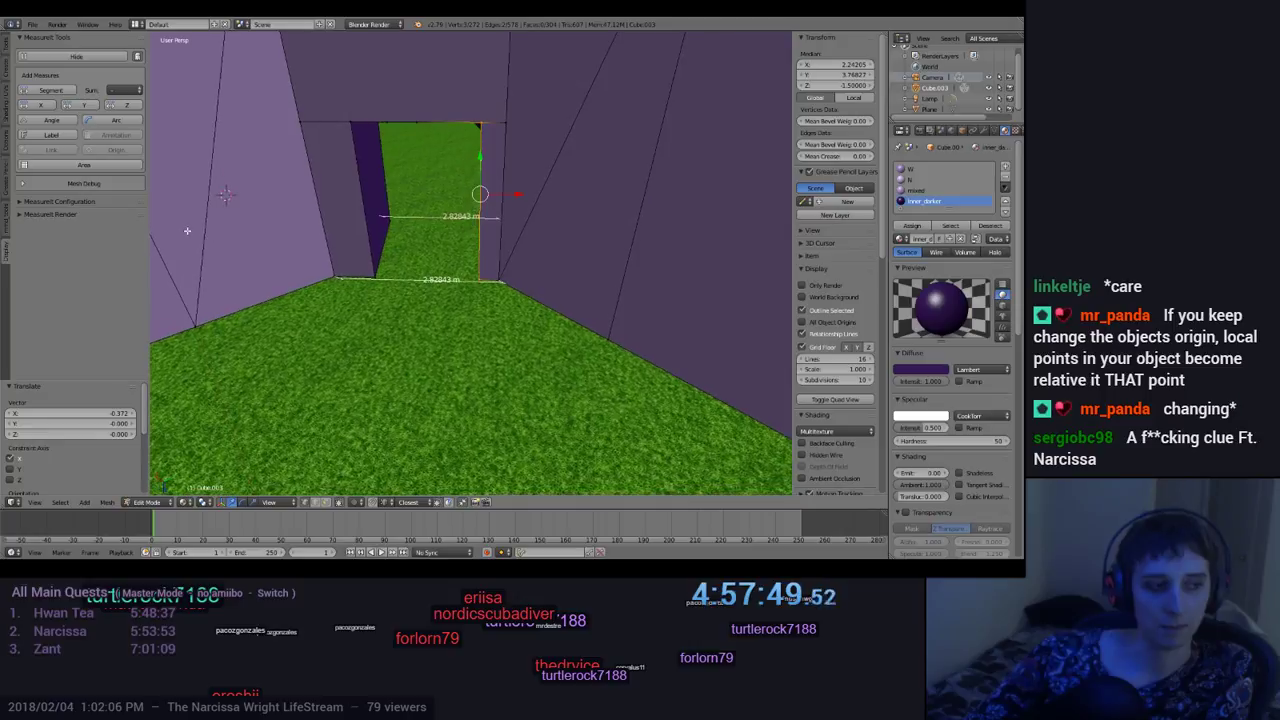
middle_click_drag(231, 243, 189, 296)
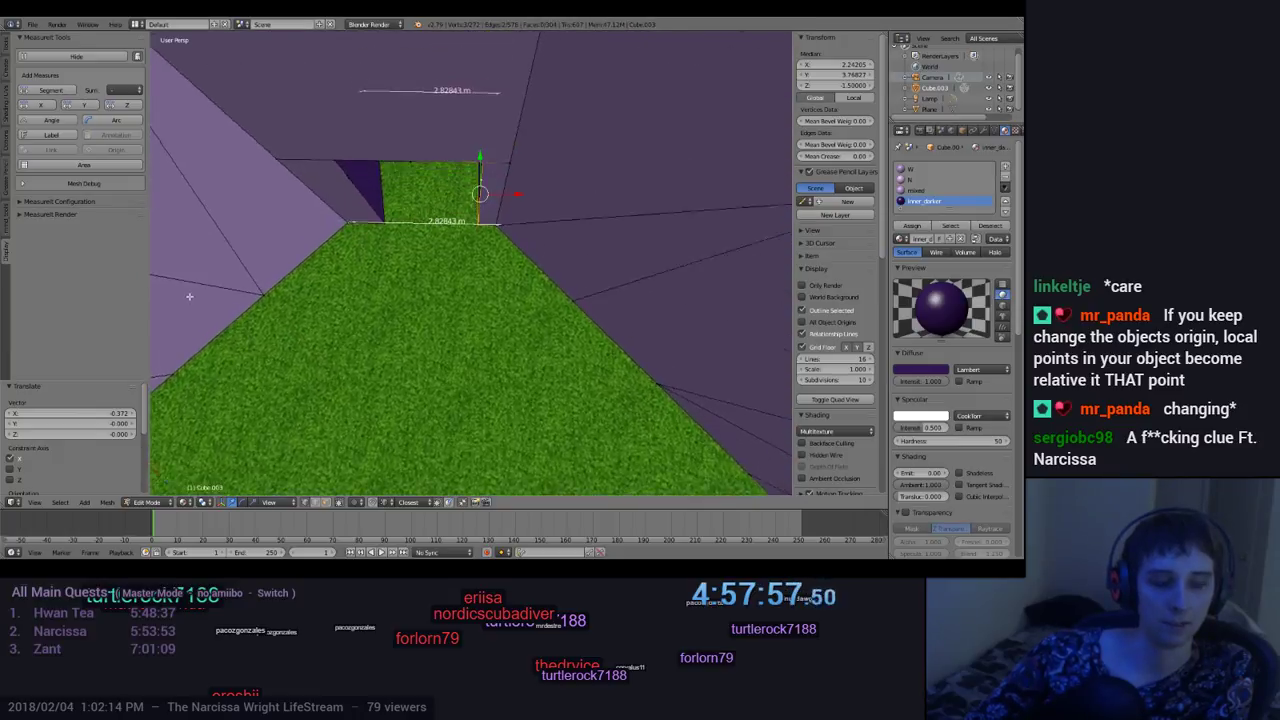
middle_click_drag(194, 234, 431, 297)
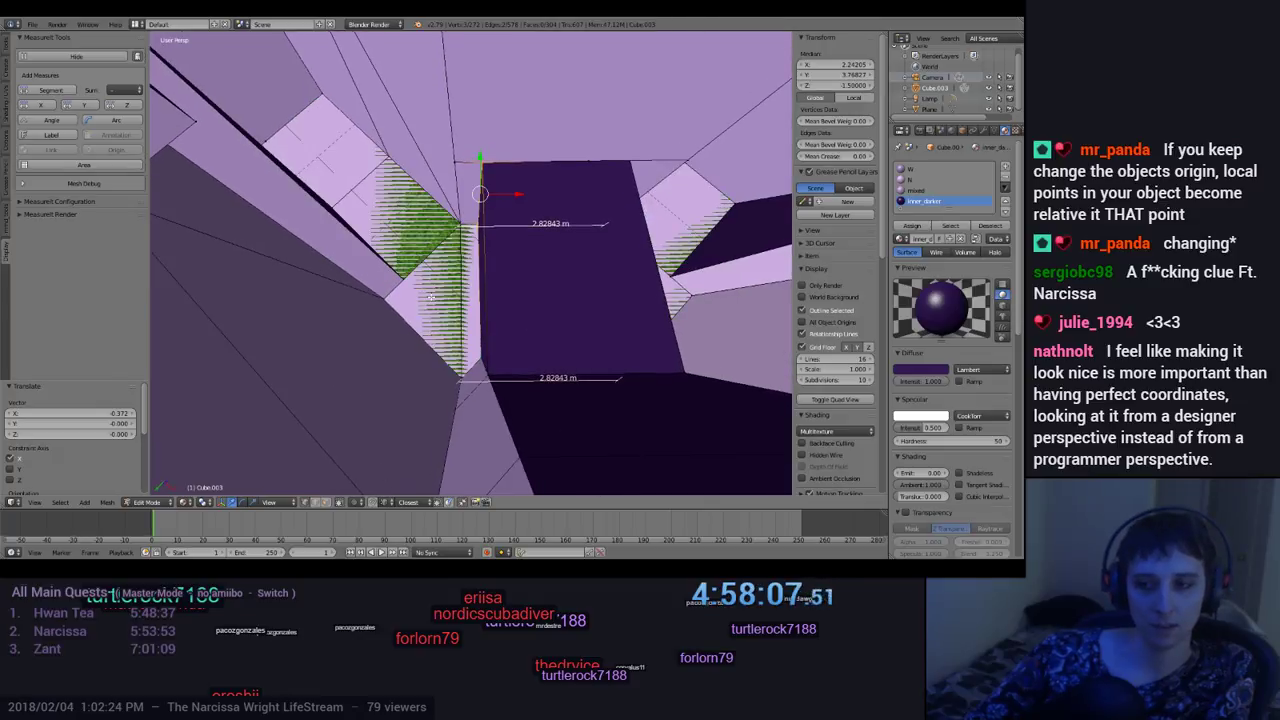